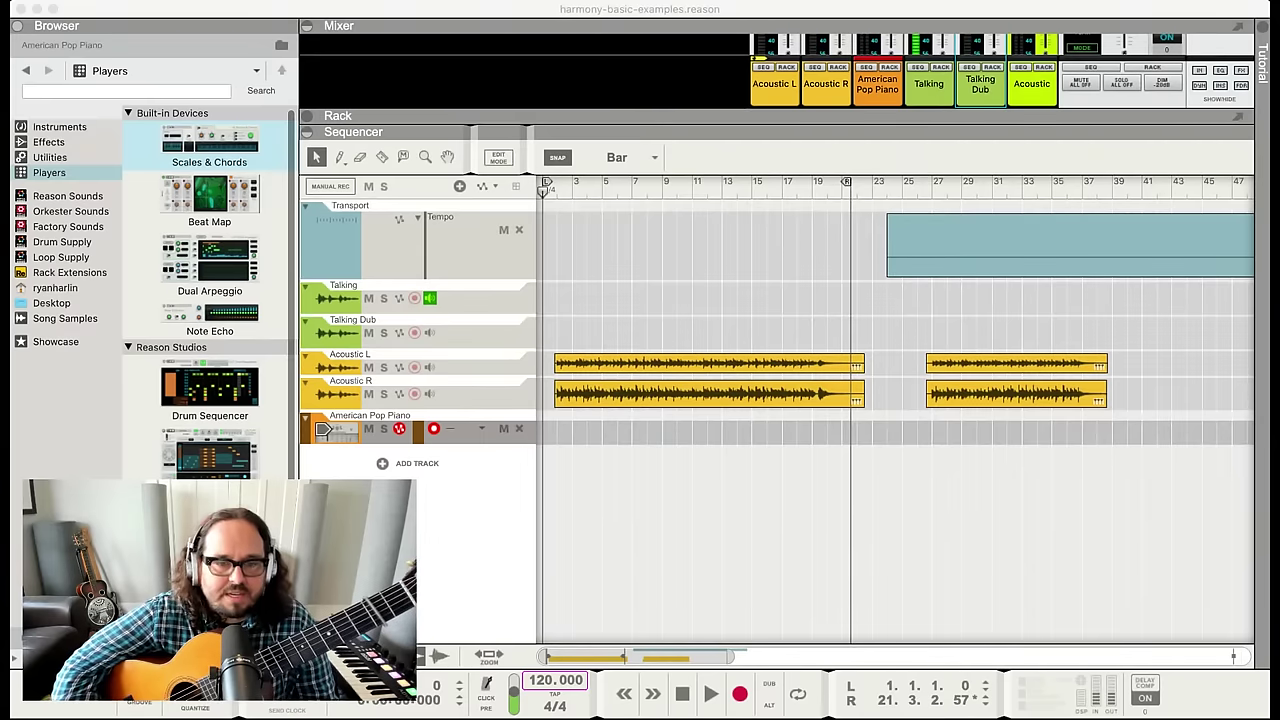
Play back the Acoustic L and Acoustic R guitar tracks from the song start to about bar 20
{"action": "left_click", "coordinate": [1006, 580]}
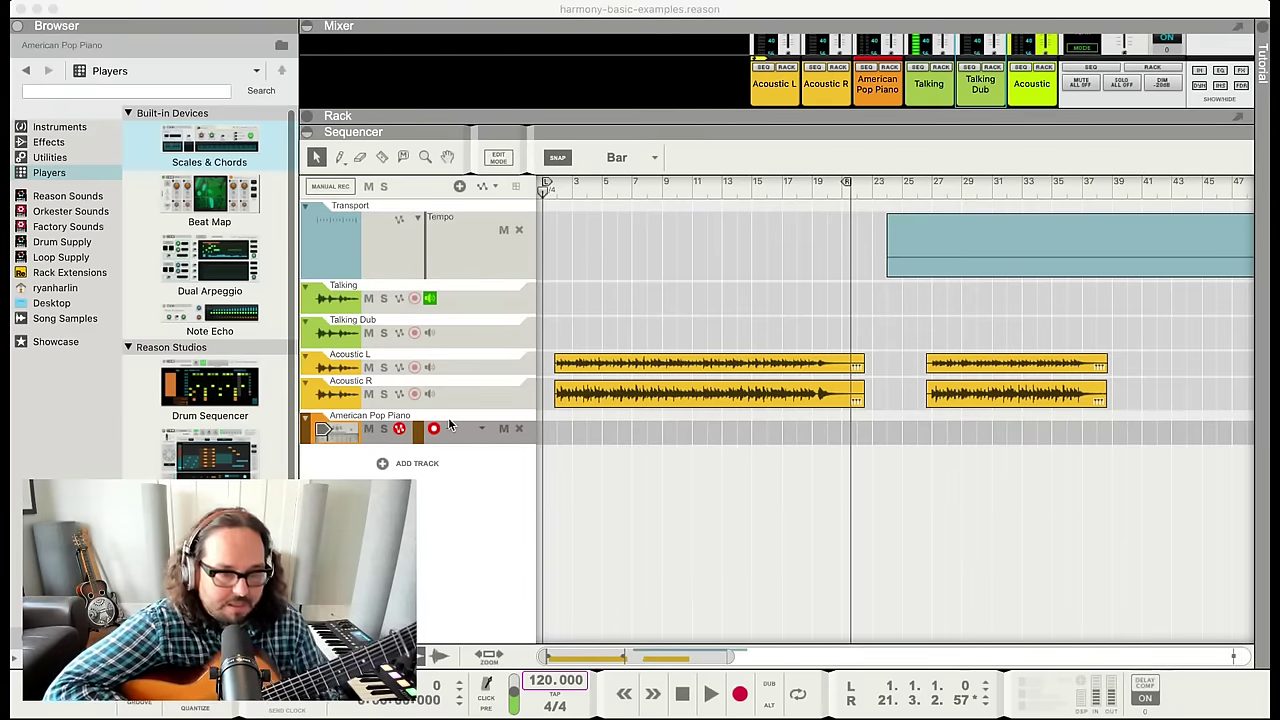
{"action": "left_click", "coordinate": [449, 425]}
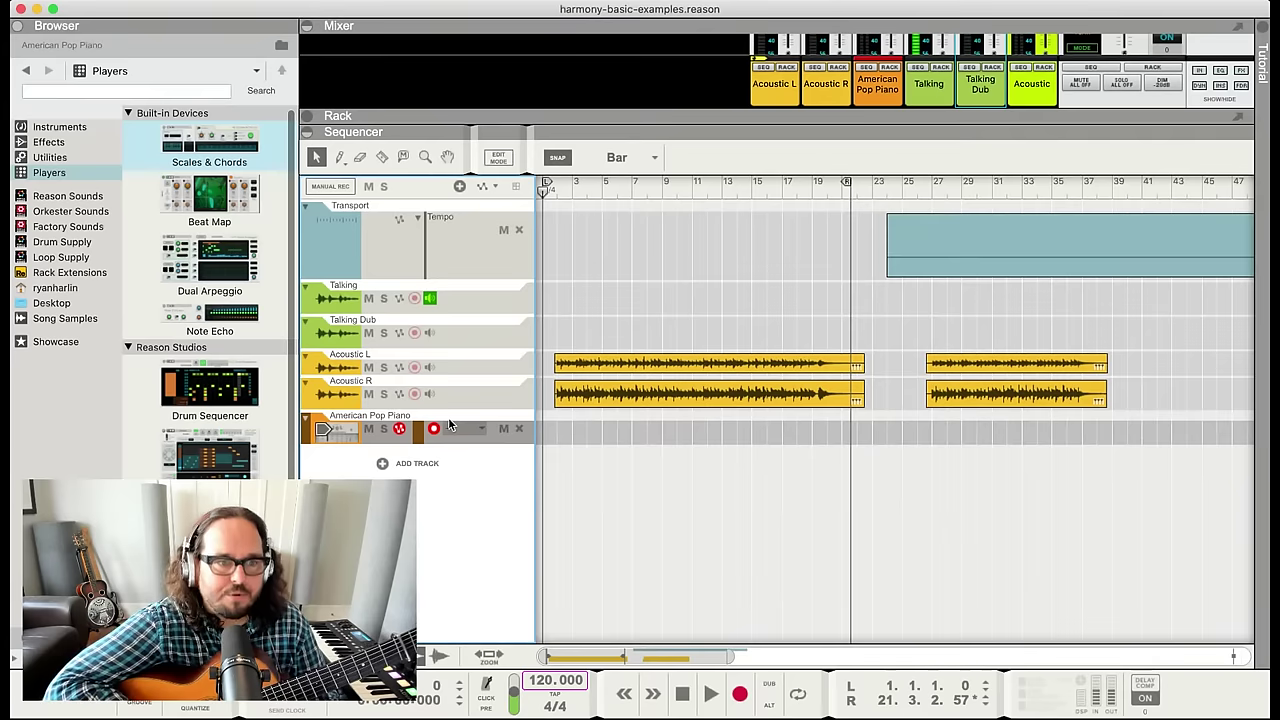
{"action": "key", "text": "space"}
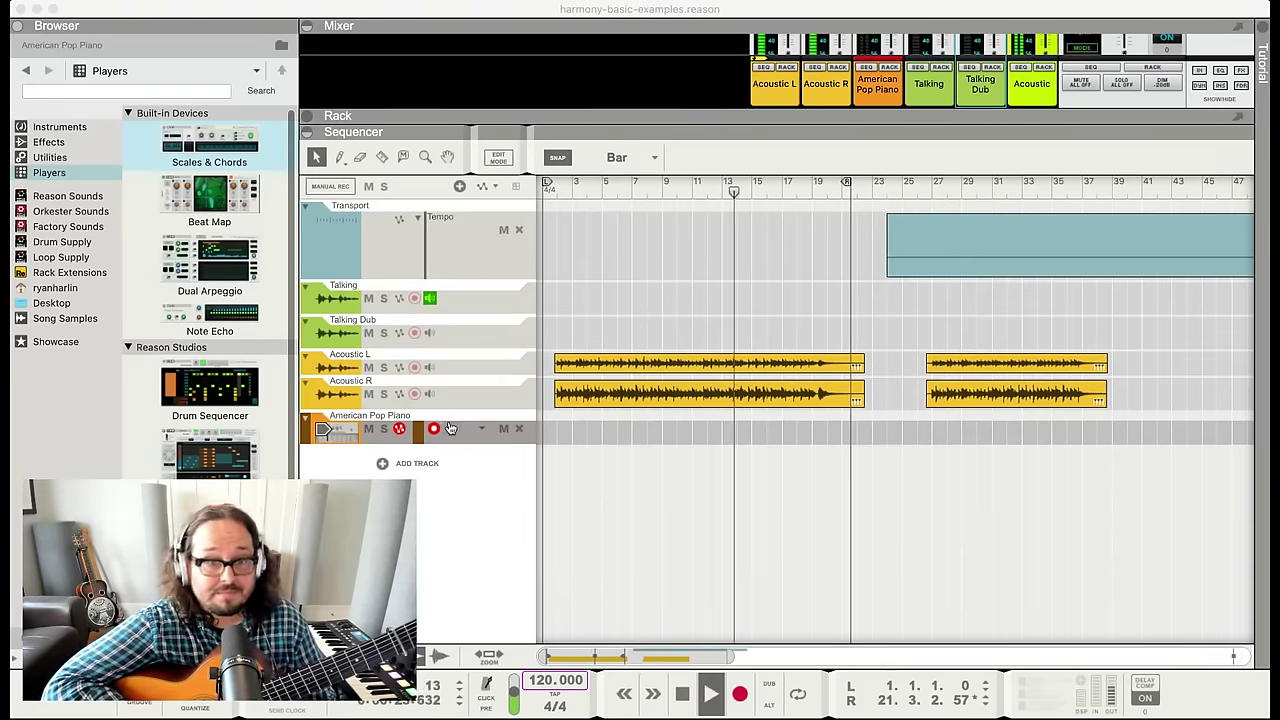
{"action": "left_click", "coordinate": [450, 427]}
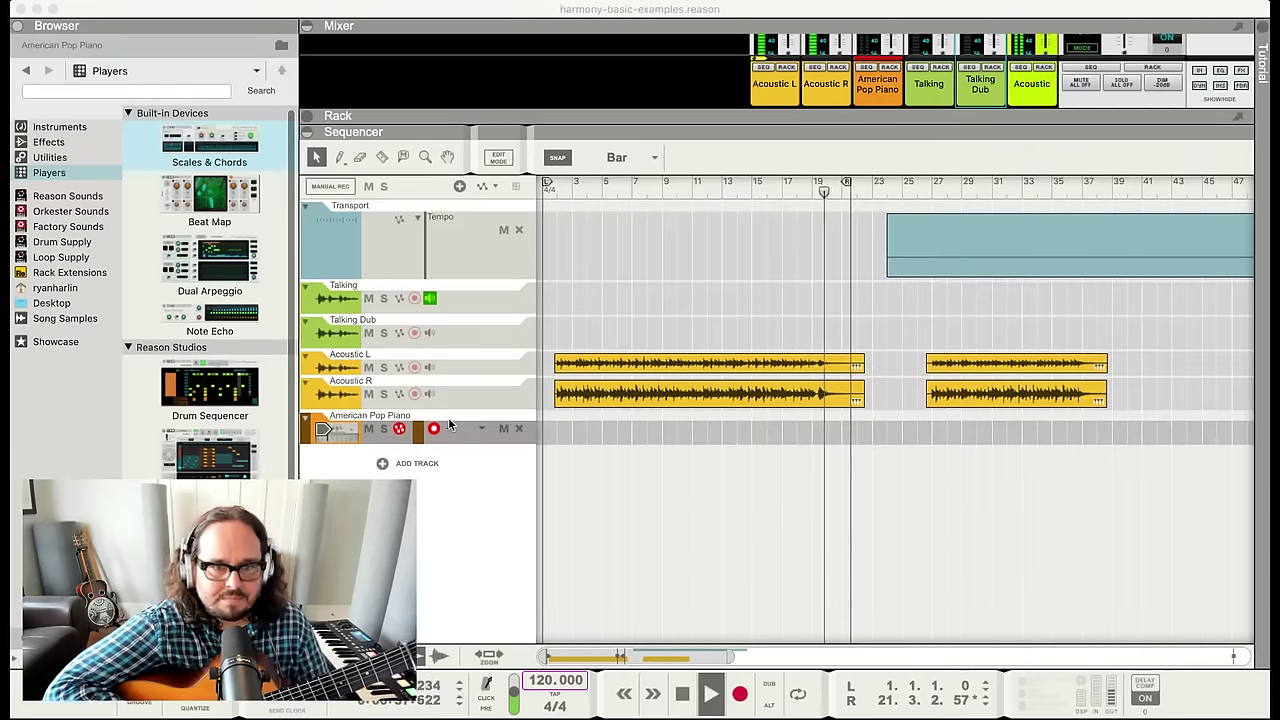
{"action": "left_click", "coordinate": [450, 428]}
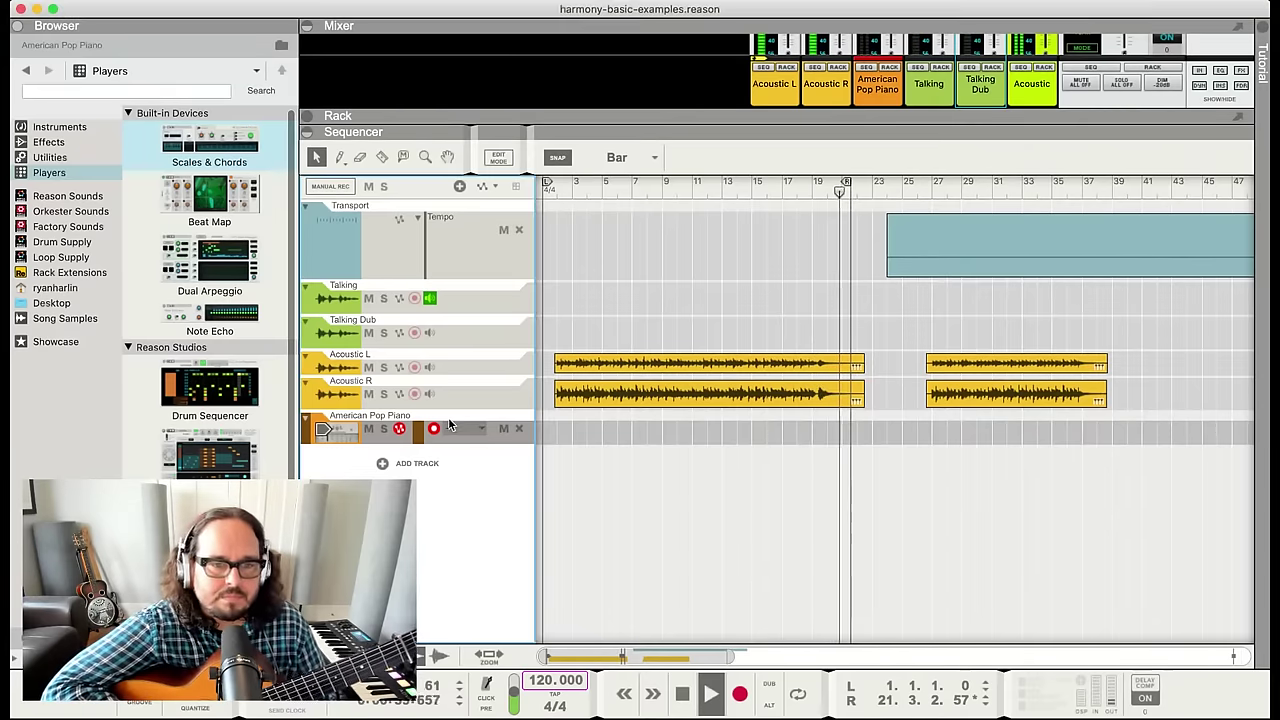
{"action": "key", "text": "space"}
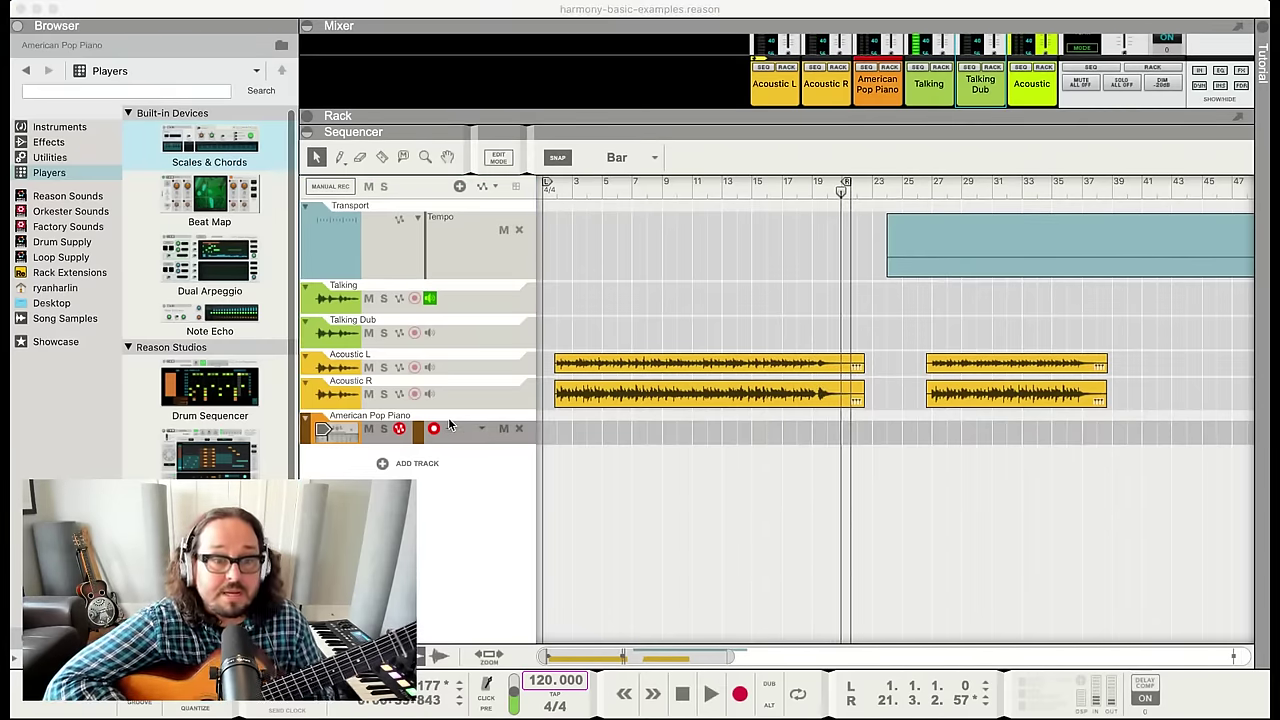
Return the playhead to the song start and move the right locator to bar 23
{"action": "left_click", "coordinate": [600, 474]}
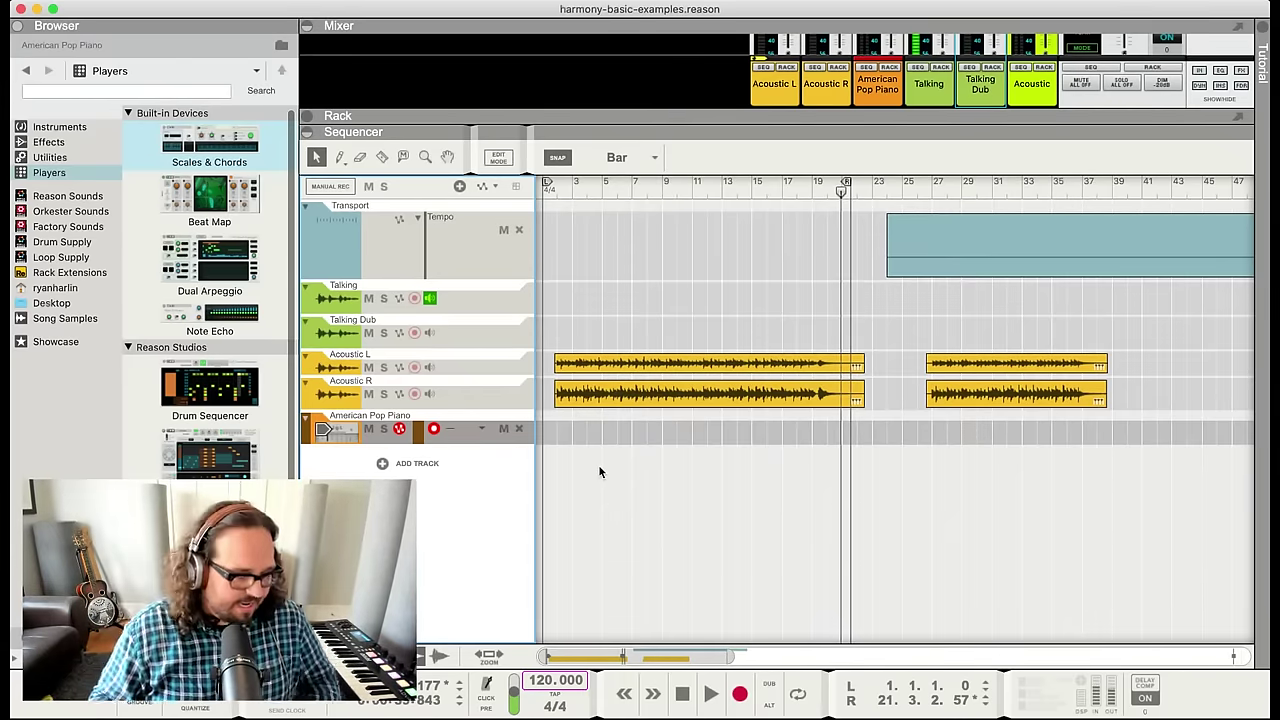
{"action": "left_click", "coordinate": [547, 191]}
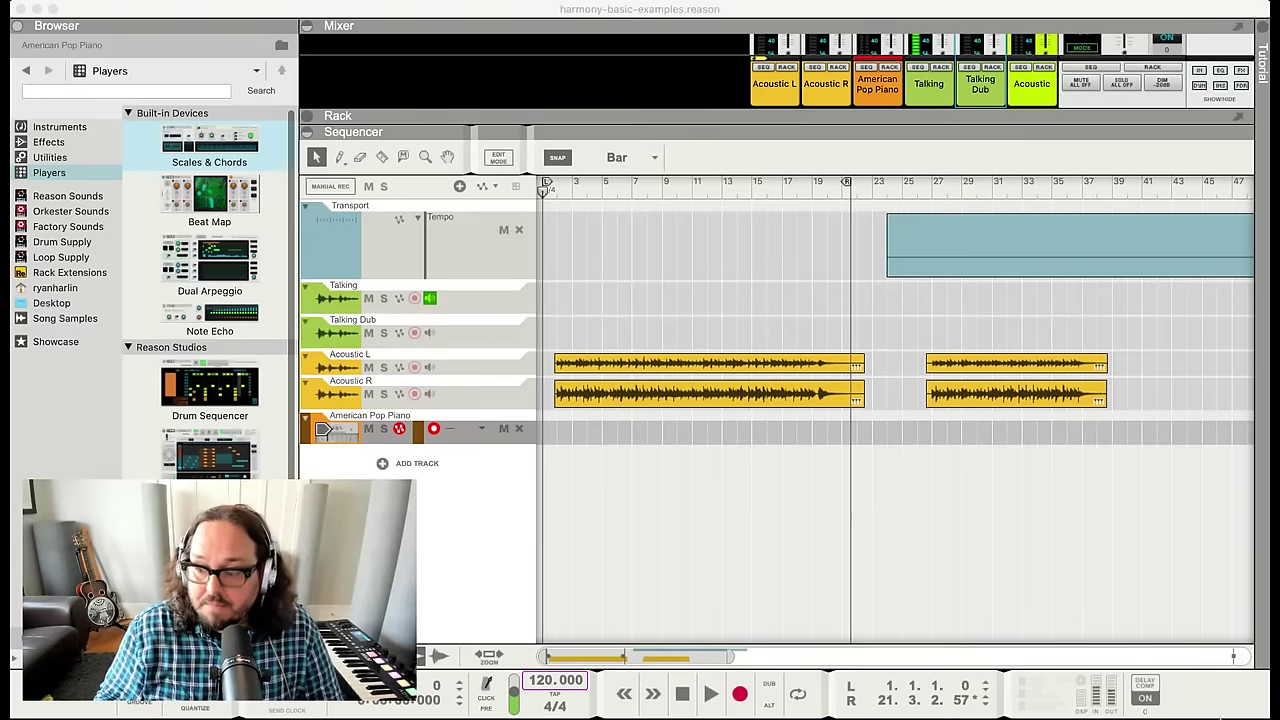
{"action": "left_click", "coordinate": [754, 528]}
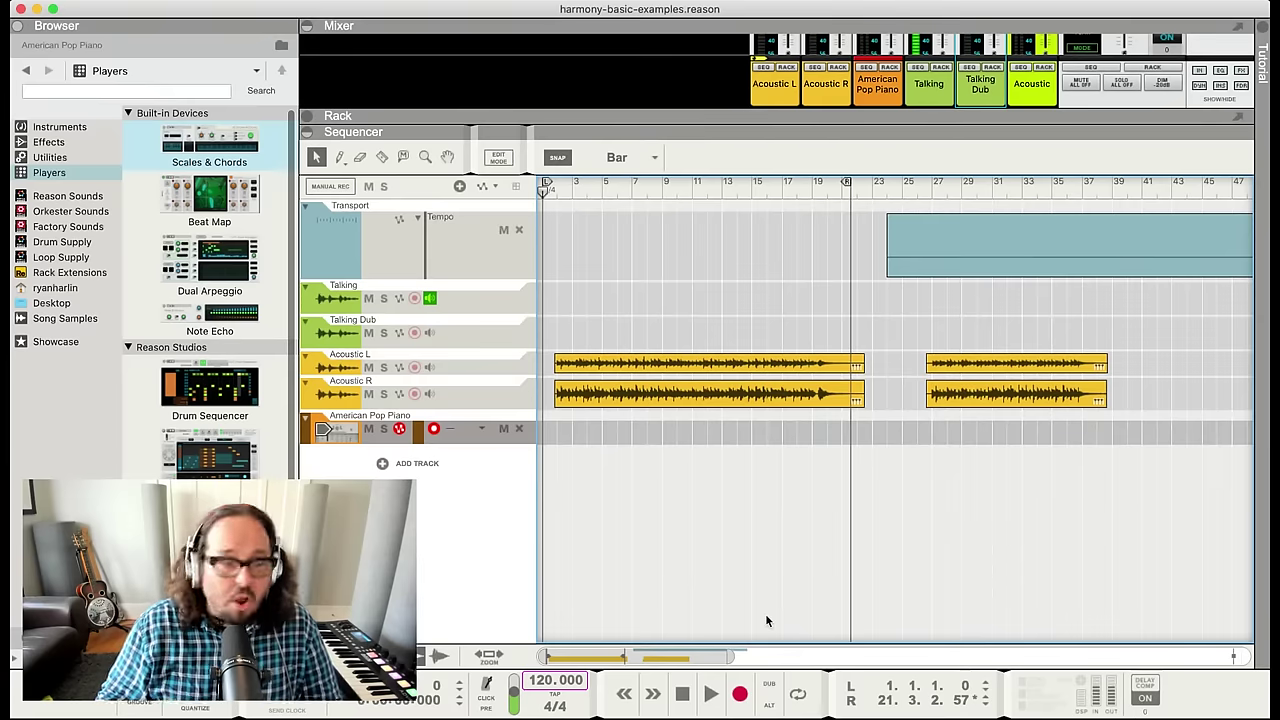
{"action": "key", "text": "KP_0"}
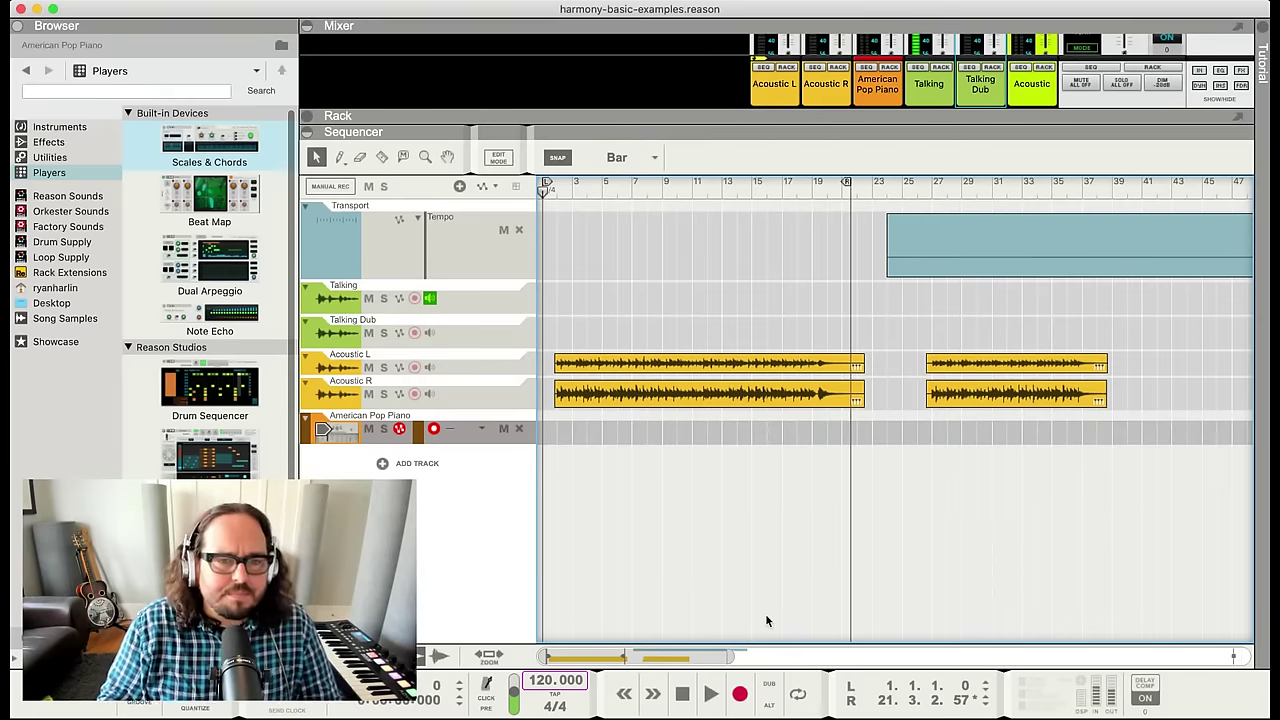
{"action": "left_click_drag", "start_coordinate": [845, 183], "coordinate": [867, 183]}
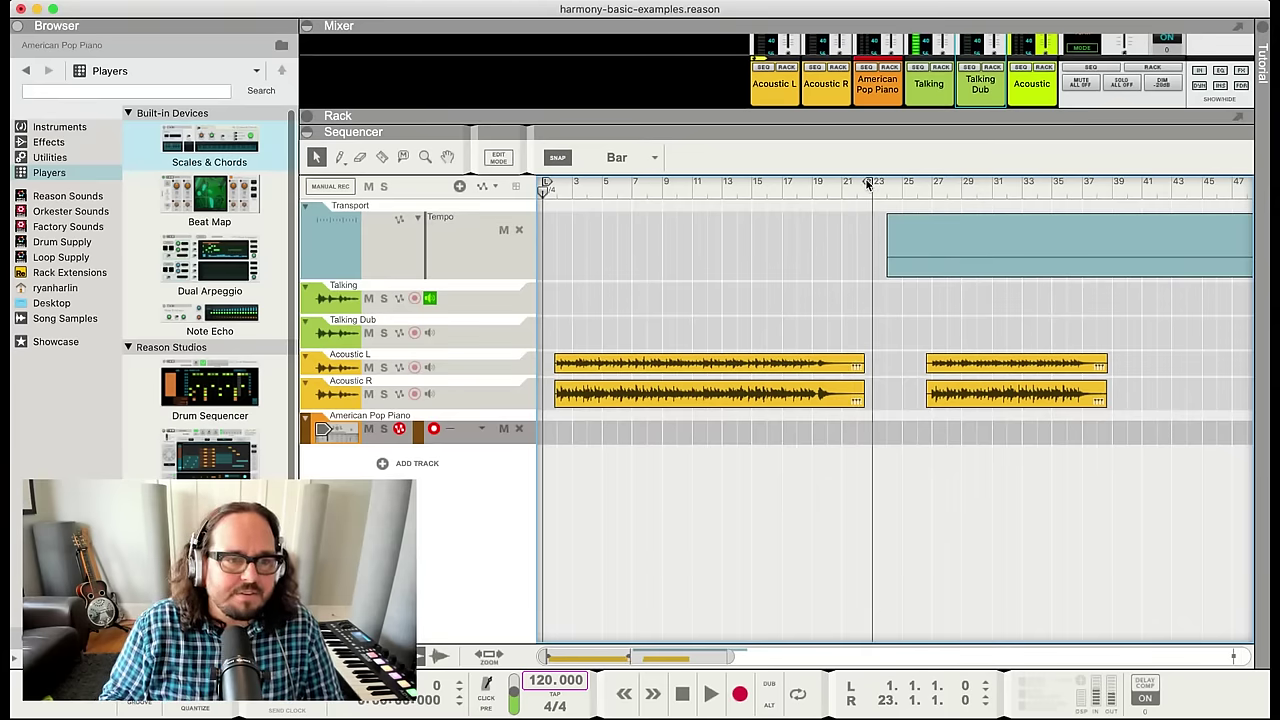
Record a vocal take on the Talking track from the song start to about bar 16
{"action": "left_click", "coordinate": [460, 297]}
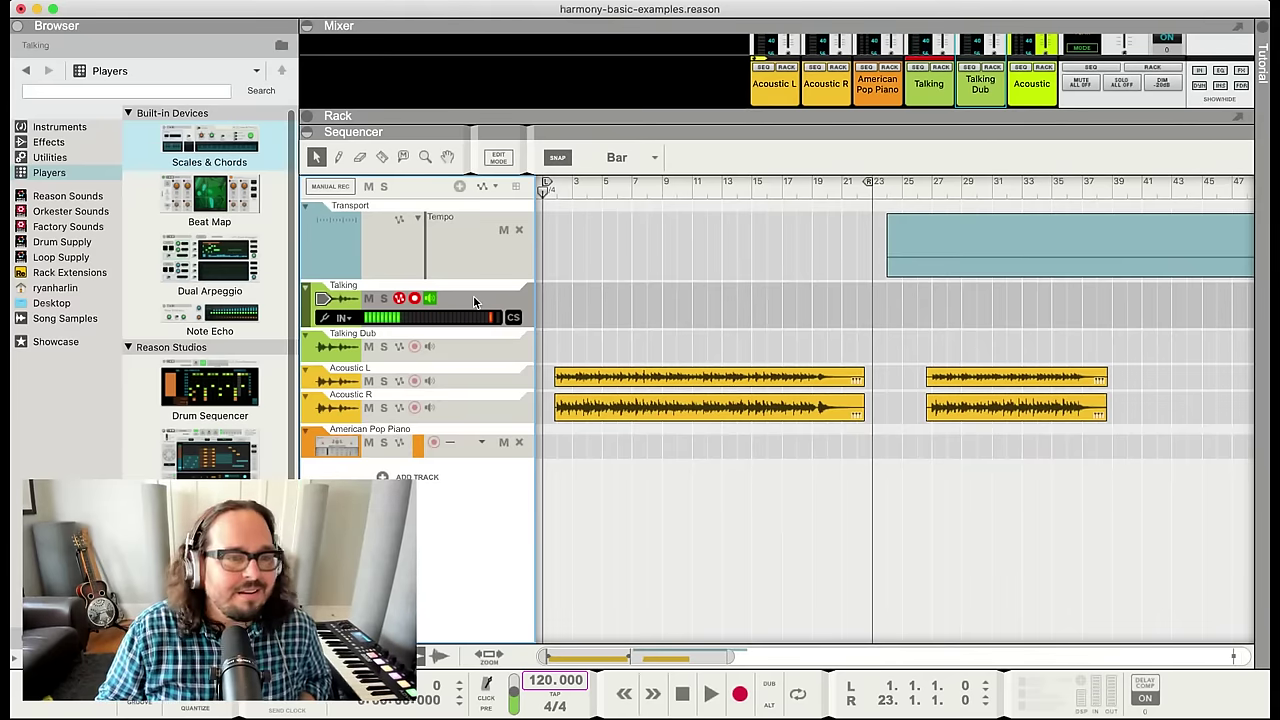
{"action": "key", "text": "super+Return"}
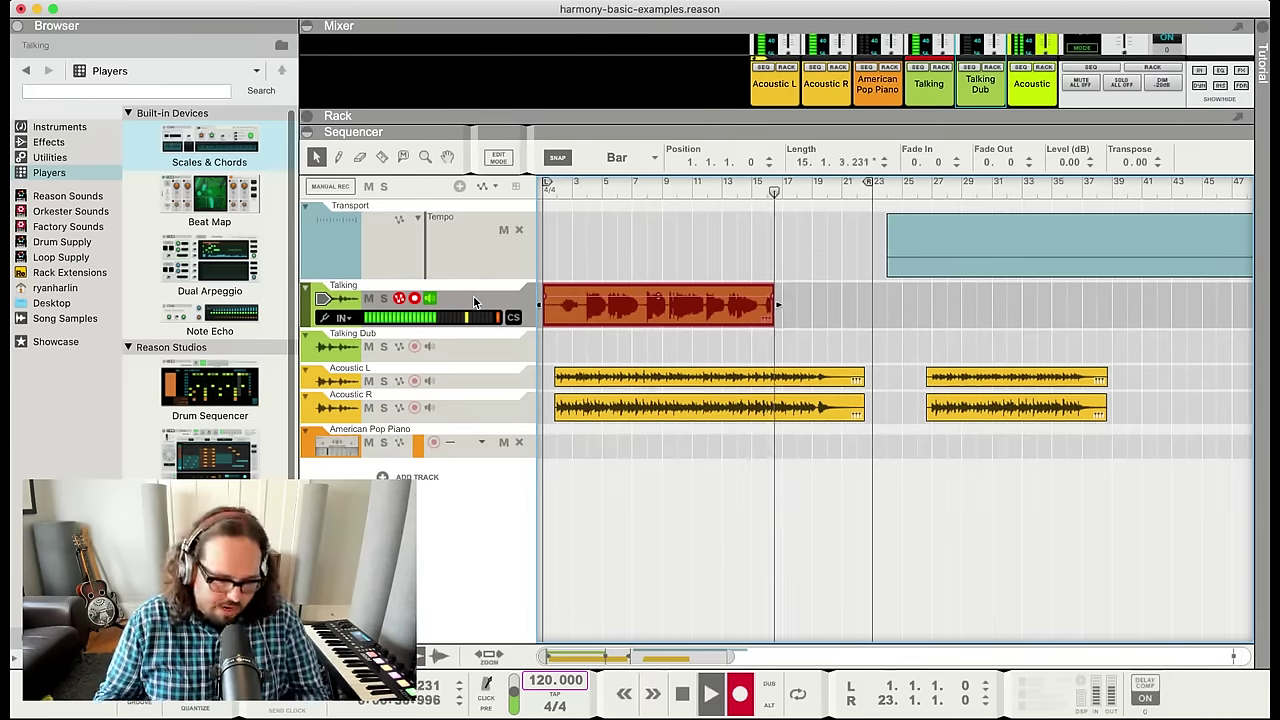
{"action": "key", "text": "space"}
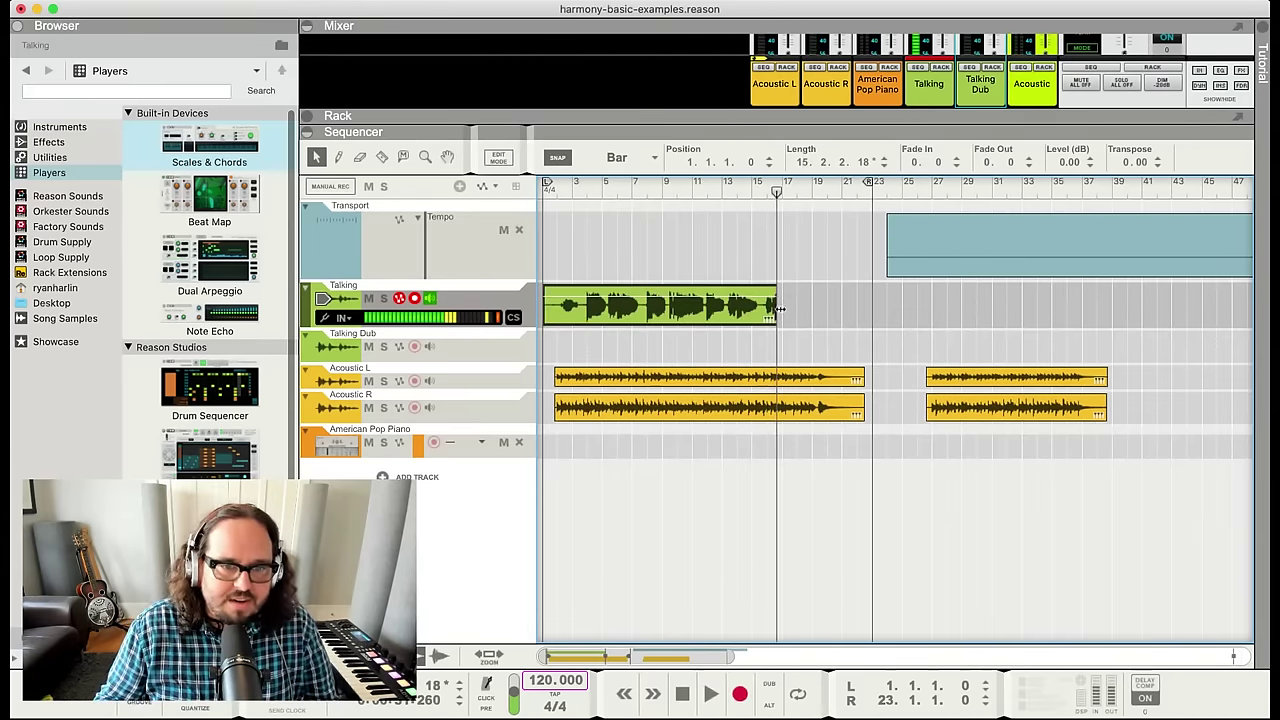
Trim the end of the Talking take and punch in a second vocal recording from about bar 14 to bar 19
{"action": "left_click_drag", "start_coordinate": [781, 307], "coordinate": [763, 318]}
{"action": "left_click", "coordinate": [731, 192]}
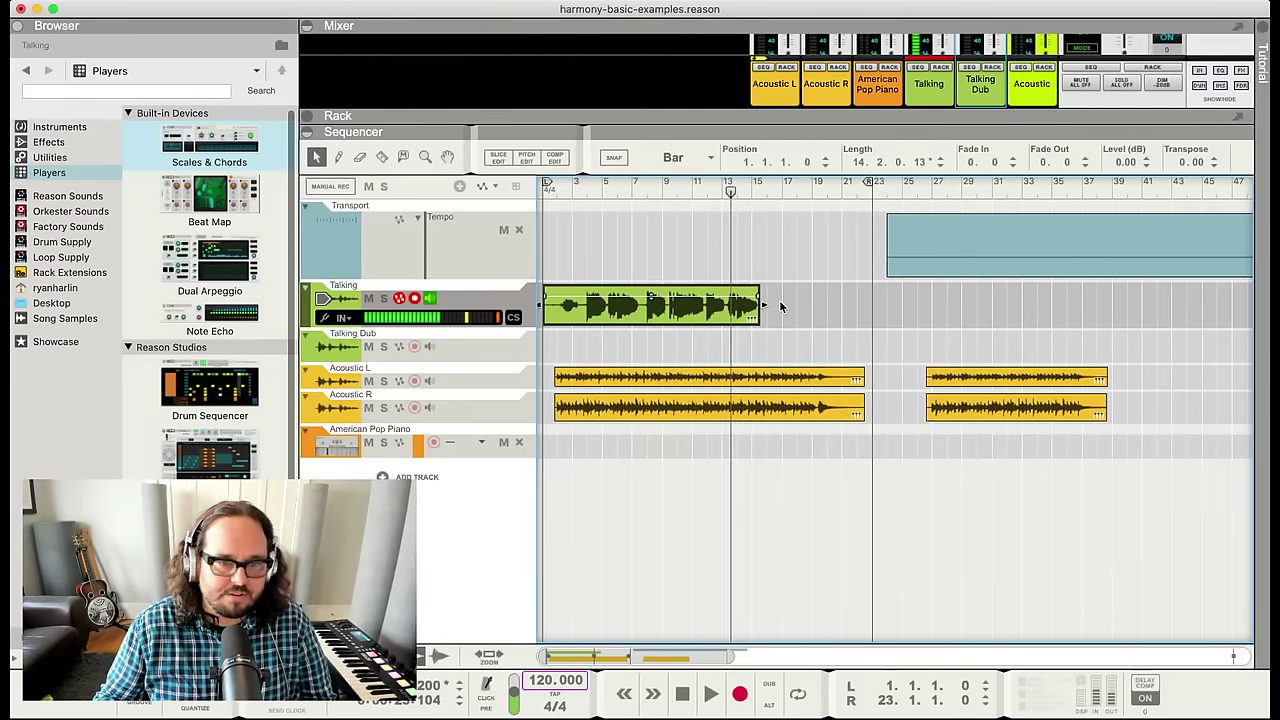
{"action": "left_click", "coordinate": [753, 284]}
{"action": "key", "text": "space"}
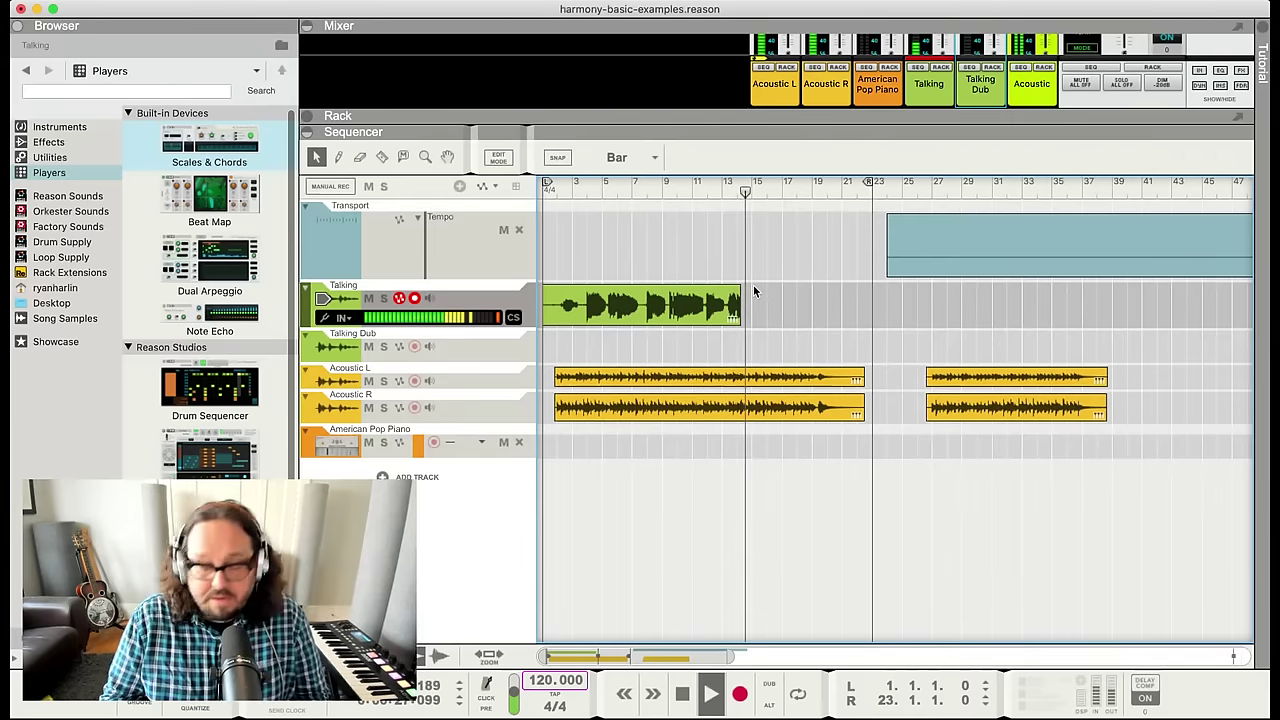
{"action": "key", "text": "super+Return"}
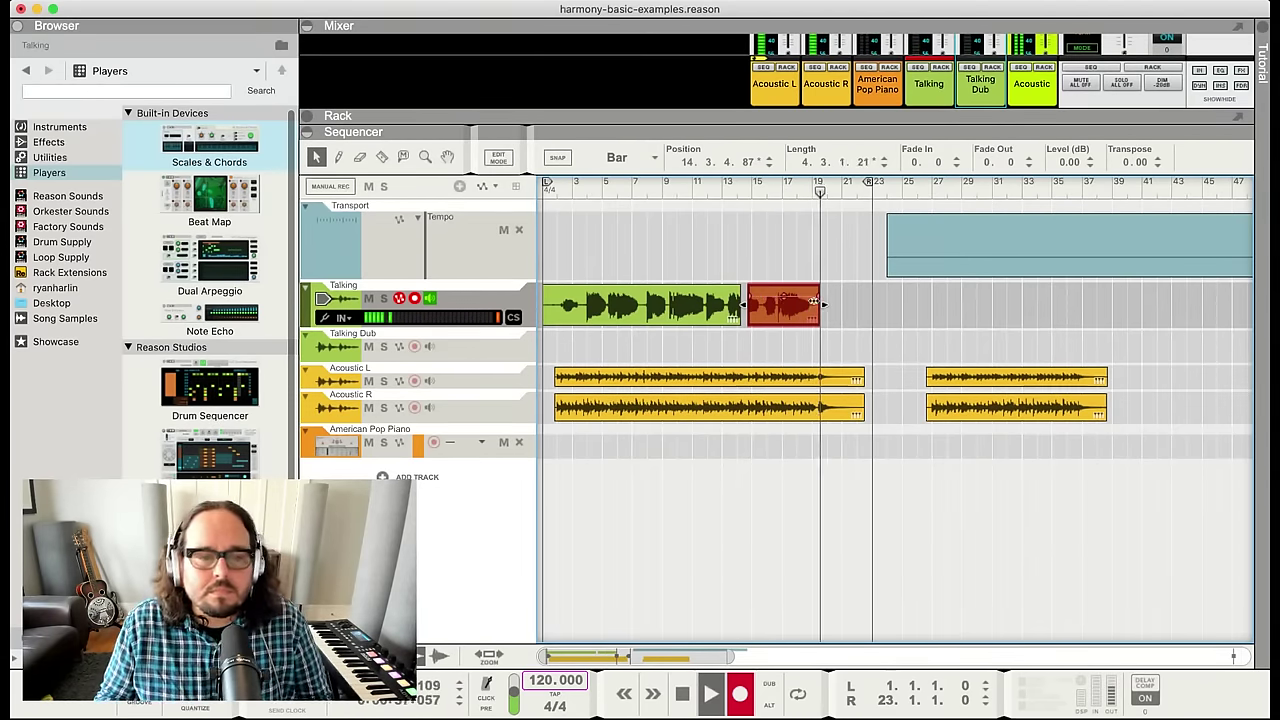
{"action": "key", "text": "space"}
Adjust the meeting edges of the two Talking clips and join them into one continuous clip
{"action": "left_click", "coordinate": [785, 300]}
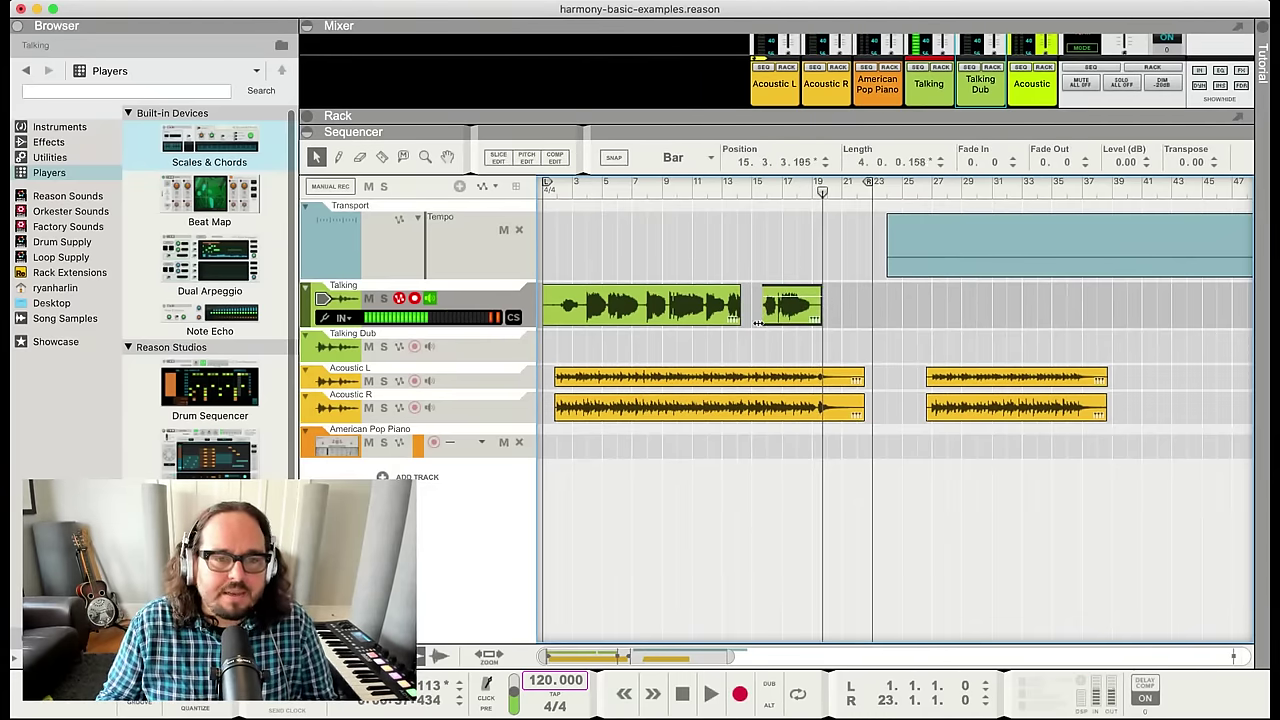
{"action": "left_click", "coordinate": [716, 304]}
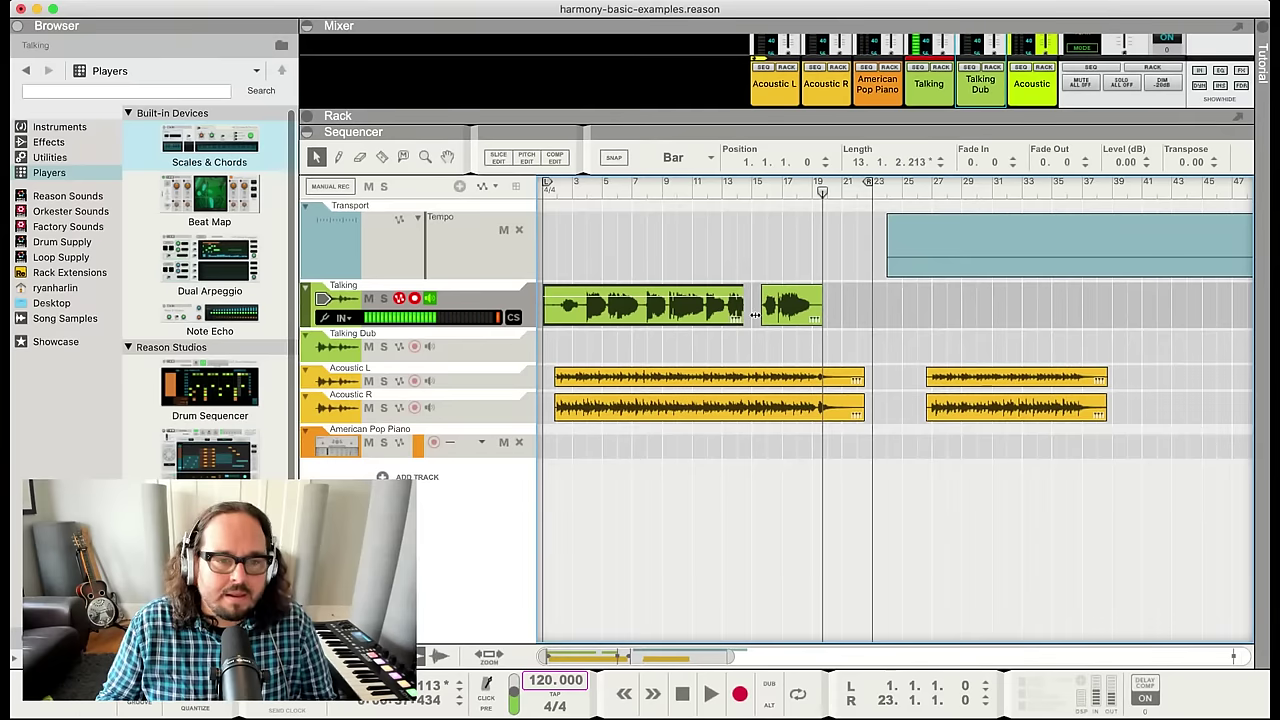
{"action": "left_click_drag", "start_coordinate": [717, 211], "coordinate": [776, 320]}
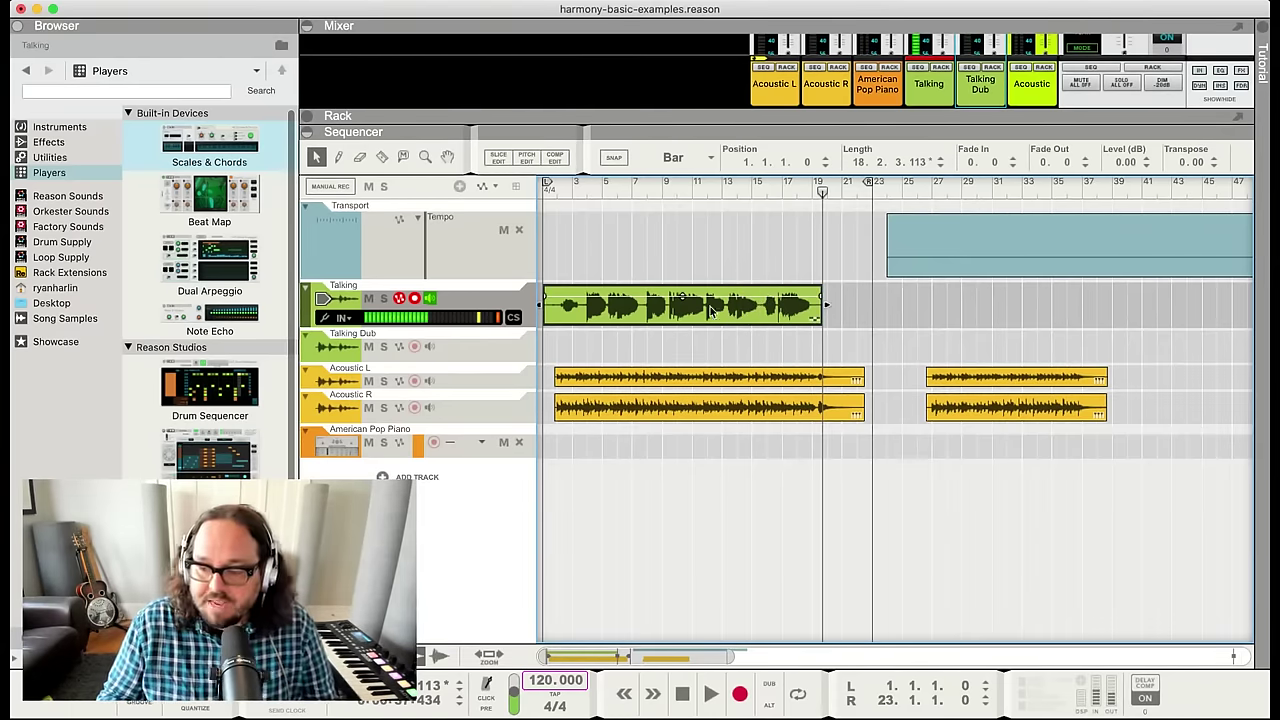
Open the joined Talking clip in Pitch Edit and apply pitch correction to all of its notes
{"action": "left_click", "coordinate": [526, 158]}
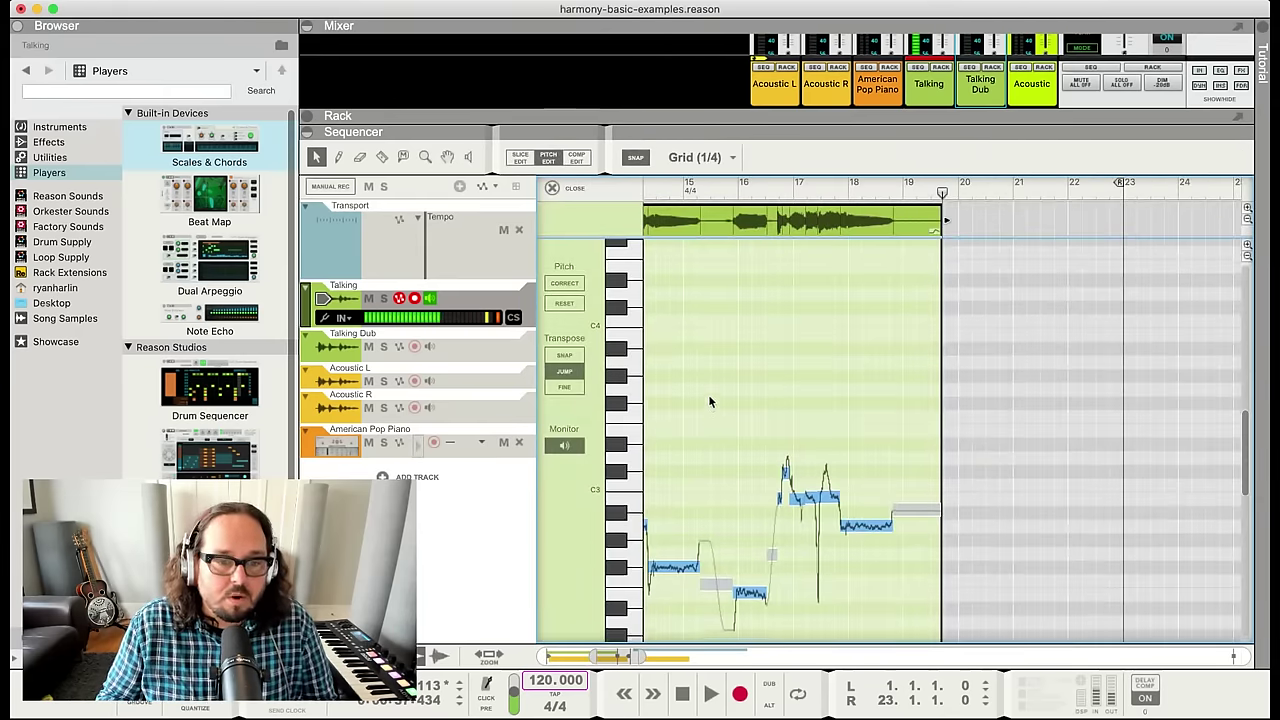
{"action": "scroll", "coordinate": [708, 394], "scroll_direction": "down", "scroll_amount": 1}
{"action": "left_click_drag", "start_coordinate": [648, 654], "coordinate": [597, 673]}
{"action": "scroll", "coordinate": [710, 587], "scroll_direction": "down", "scroll_amount": 2}
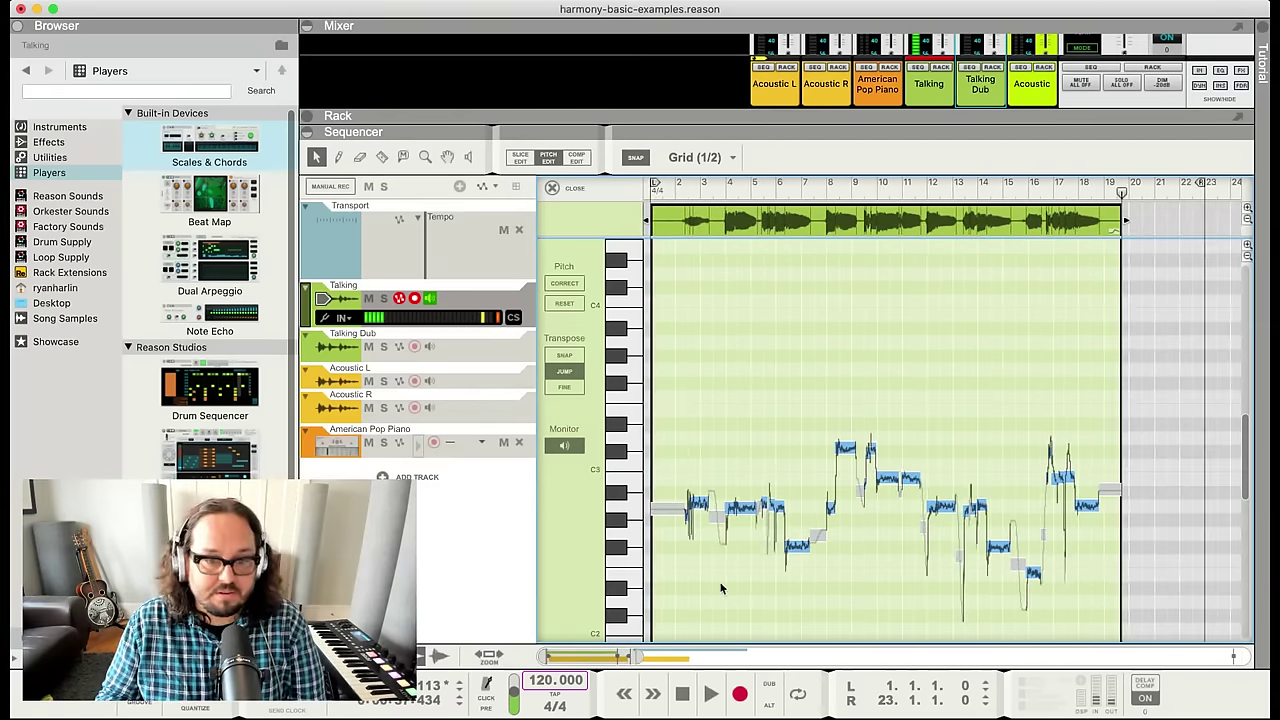
{"action": "scroll", "coordinate": [702, 470], "scroll_direction": "down", "scroll_amount": 3}
{"action": "left_click_drag", "start_coordinate": [674, 353], "coordinate": [1014, 558]}
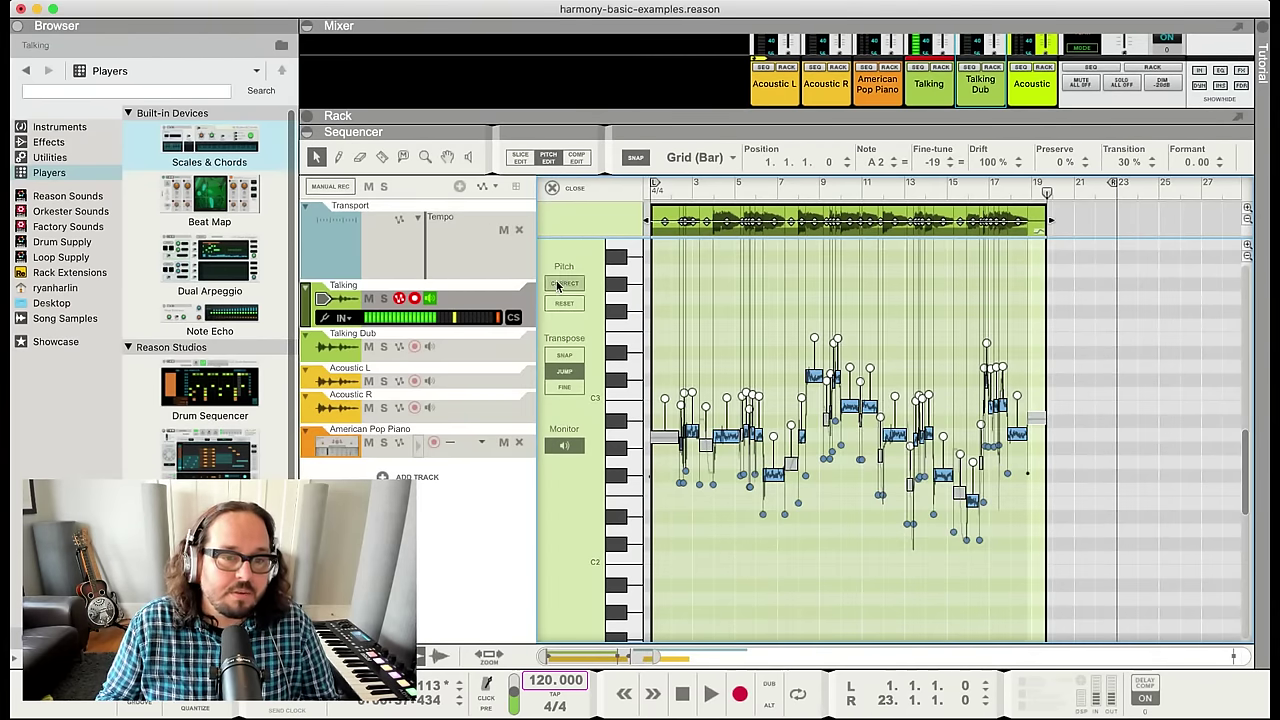
{"action": "left_click", "coordinate": [562, 284]}
Play the beginning of the corrected vocal and return to the arrangement
{"action": "left_click", "coordinate": [674, 190]}
{"action": "key", "text": "space"}
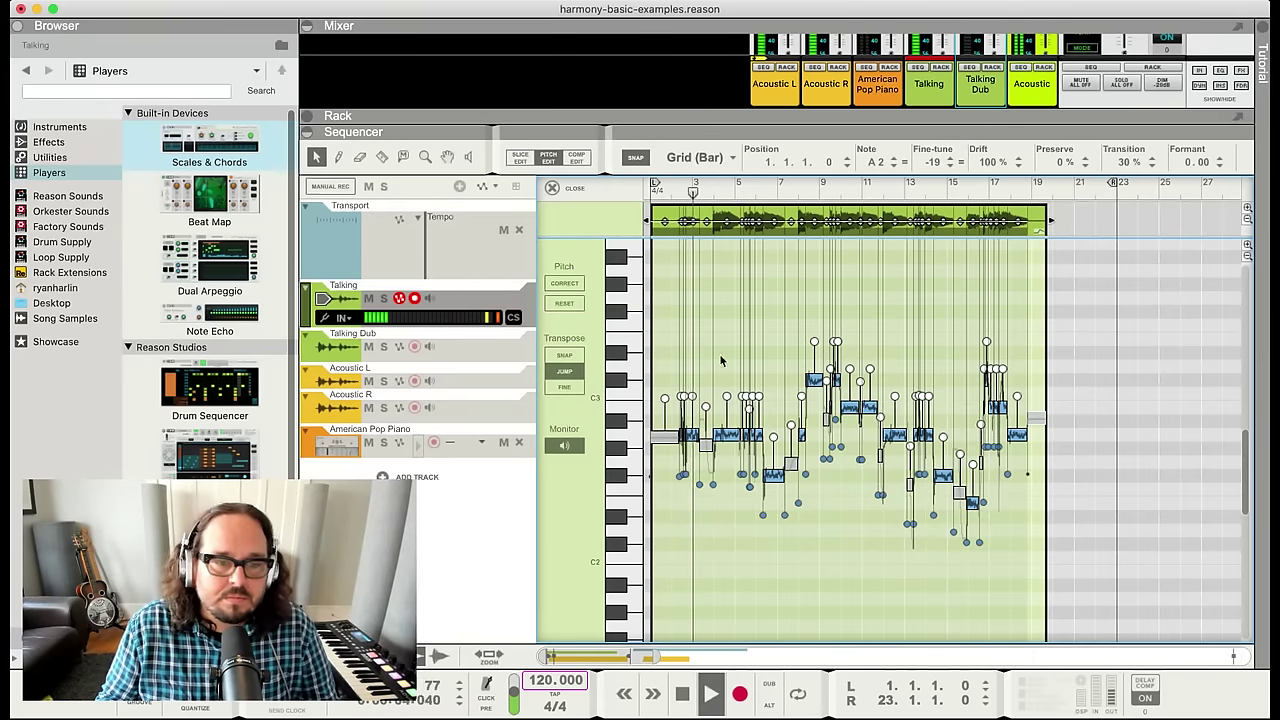
{"action": "key", "text": "space"}
{"action": "key", "text": "super+e"}
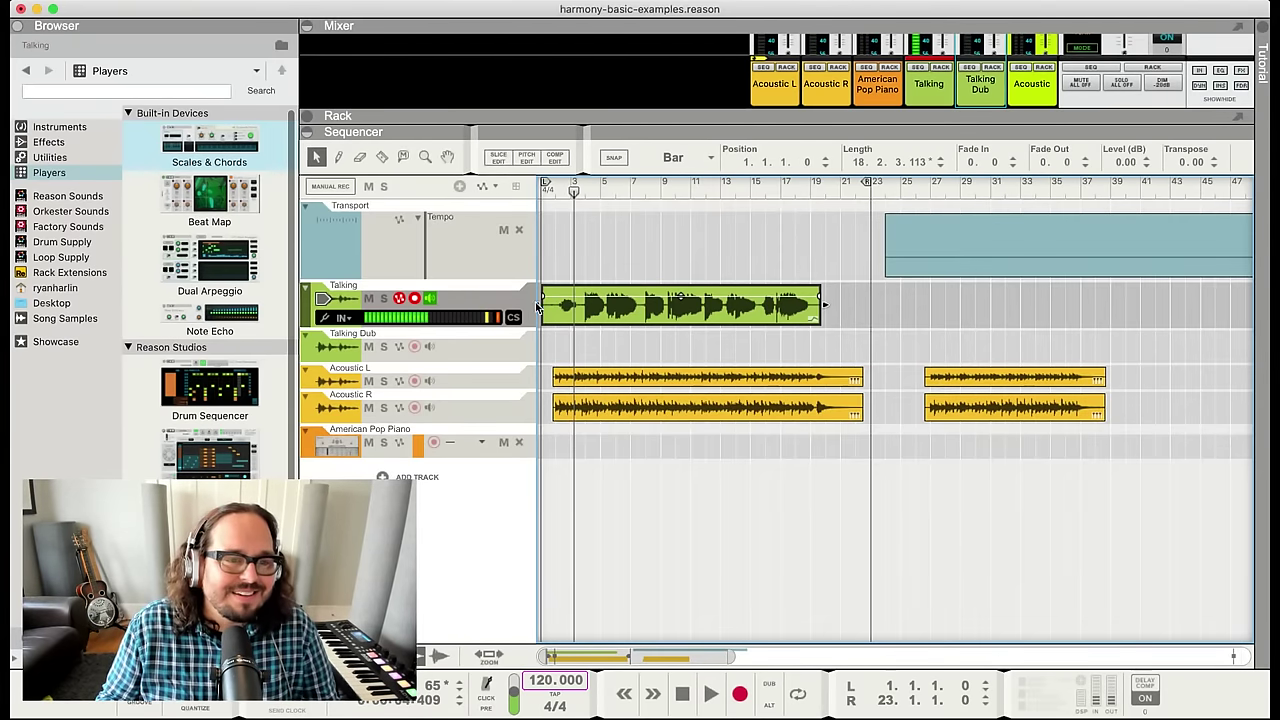
Trim the Talking clip's start to 3.3.3.13, play it from about bar 1, and move the clip onto the Talking Dub track
{"action": "left_click_drag", "start_coordinate": [537, 309], "coordinate": [571, 317]}
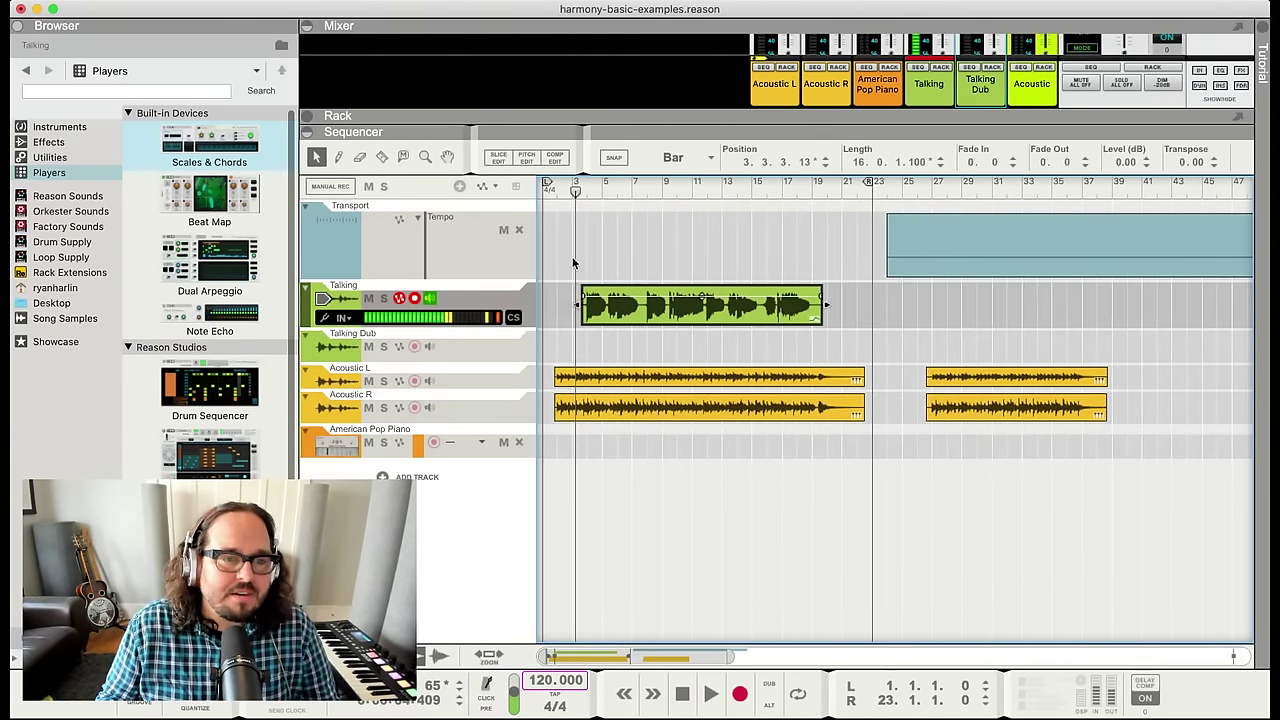
{"action": "left_click_drag", "start_coordinate": [576, 200], "coordinate": [555, 197]}
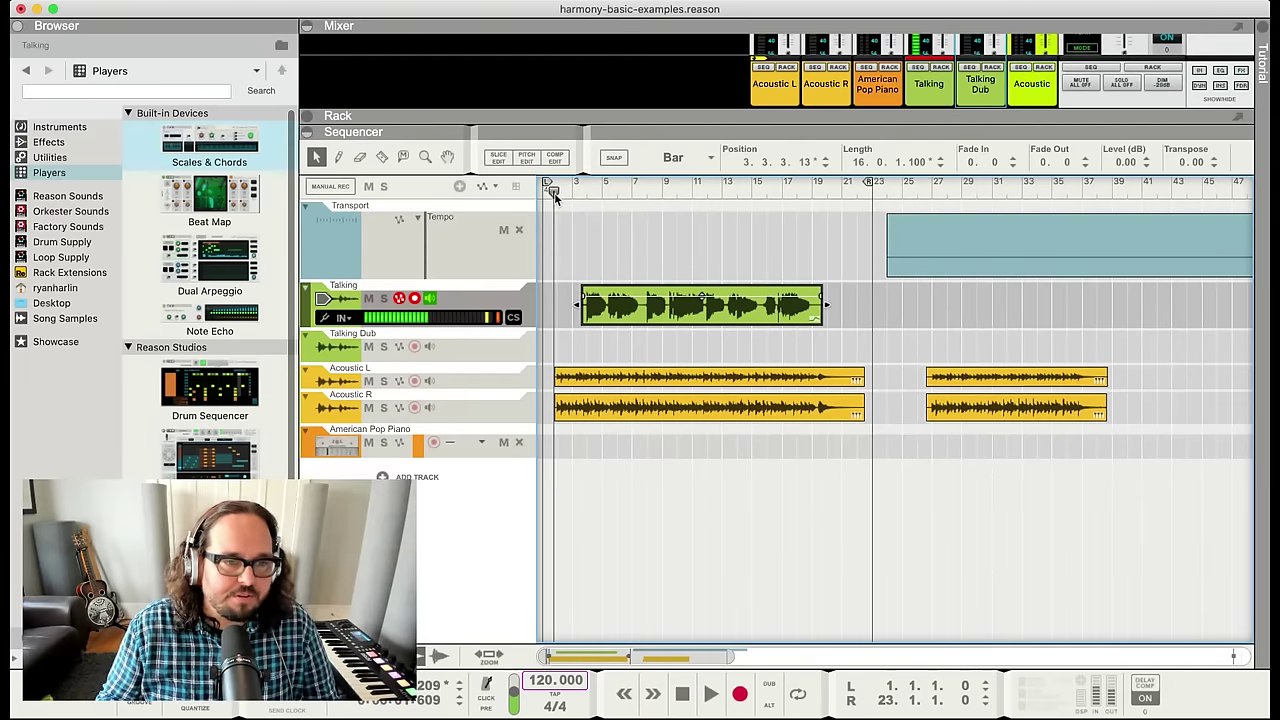
{"action": "key", "text": "space"}
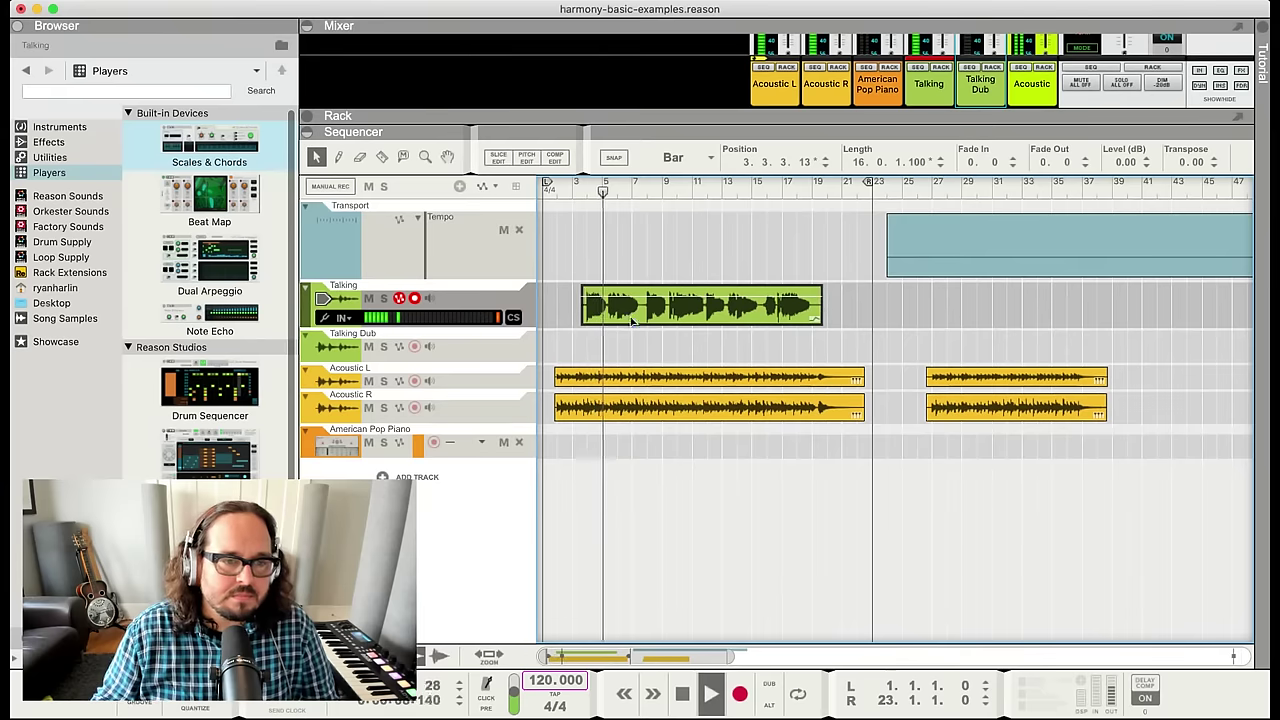
{"action": "left_click_drag", "start_coordinate": [753, 305], "coordinate": [753, 346]}
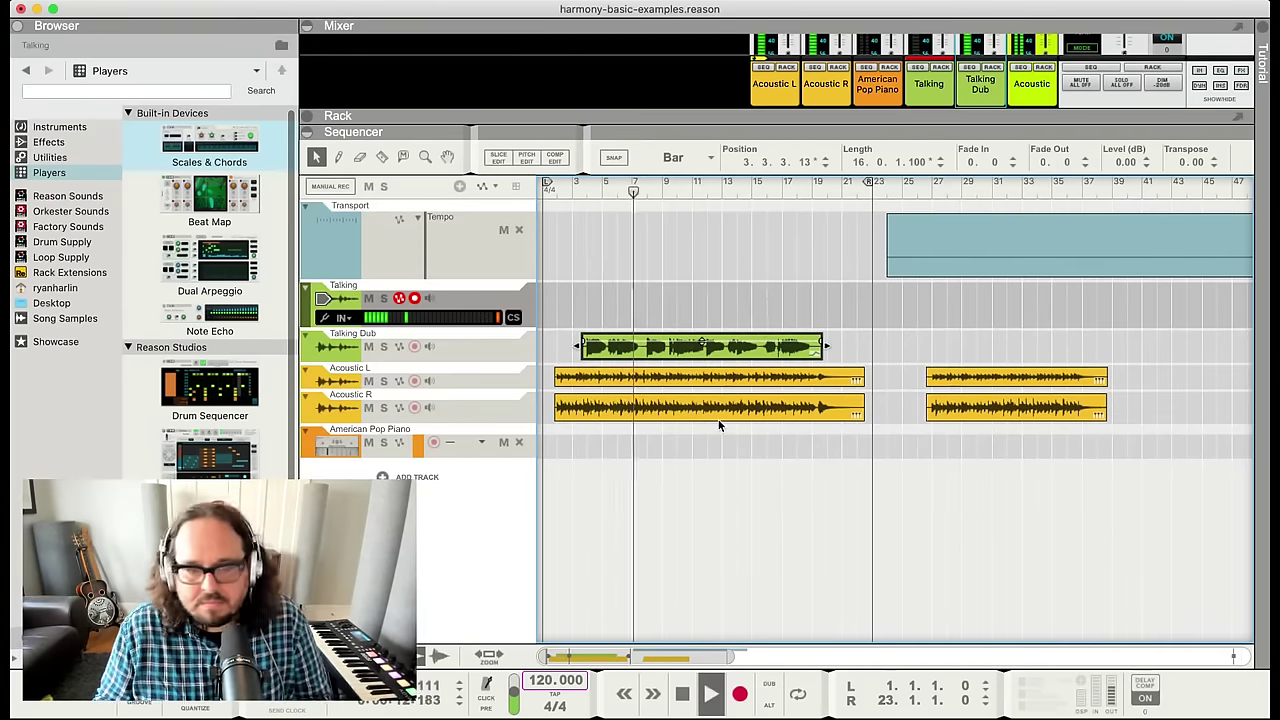
Review the Talking Dub clip in Pitch Edit, and ready the Talking track for recording with the playhead at about bar 3
{"action": "left_click", "coordinate": [526, 157]}
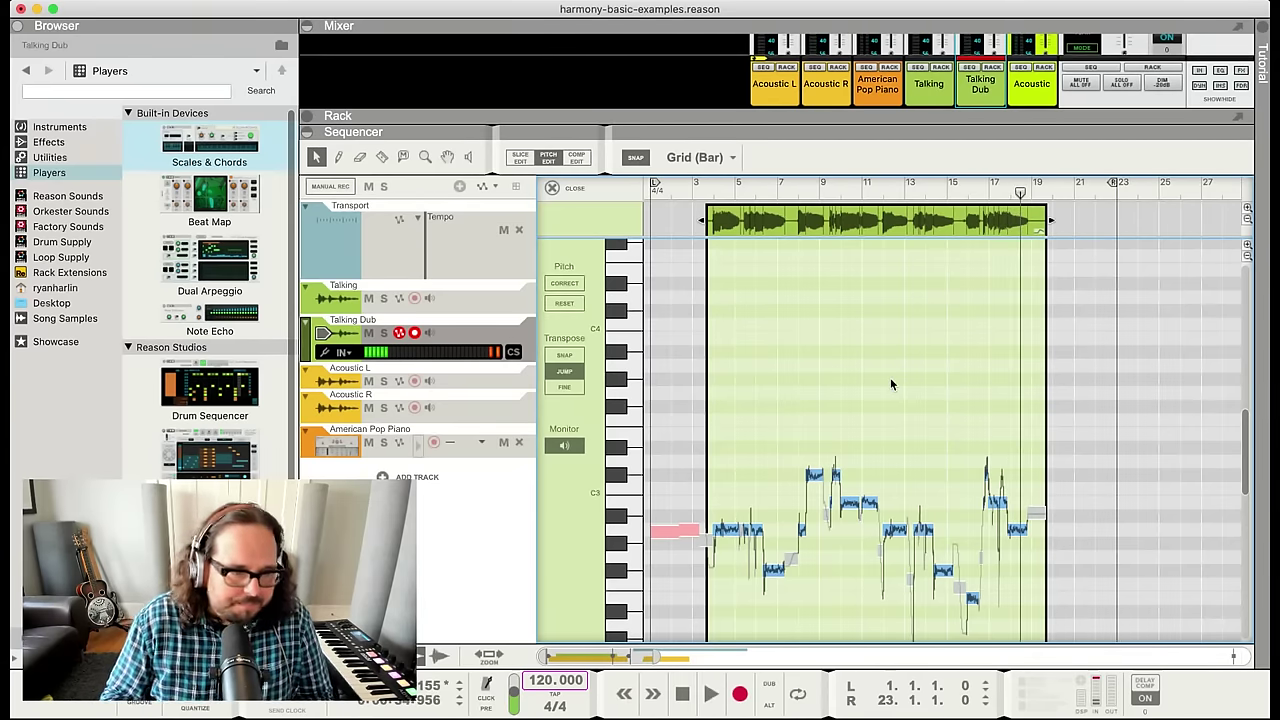
{"action": "left_click", "coordinate": [452, 296]}
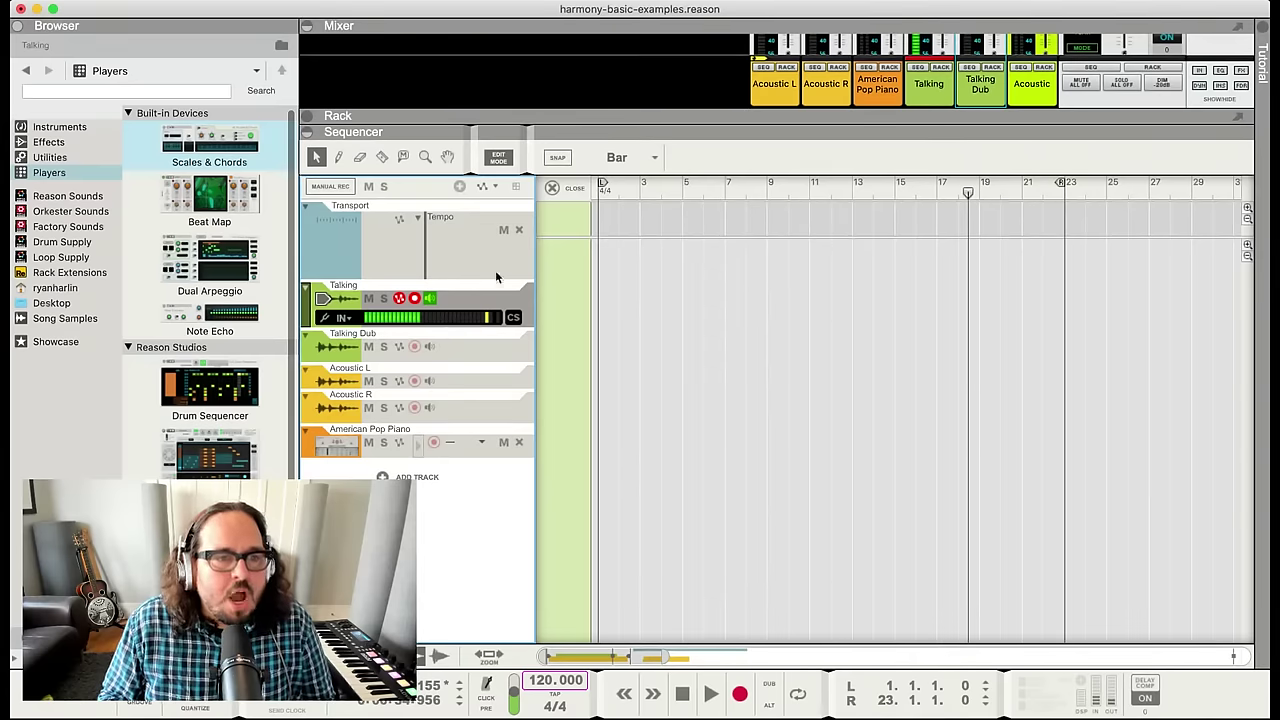
{"action": "left_click", "coordinate": [576, 191]}
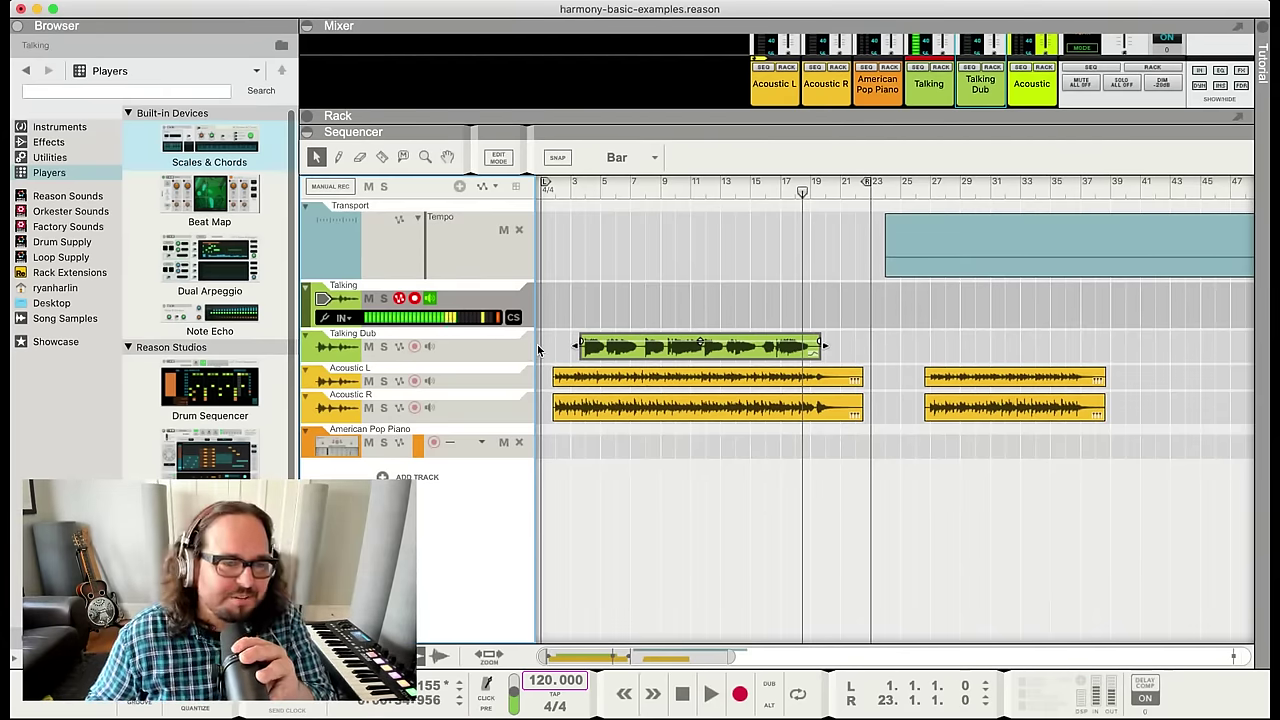
{"action": "left_click", "coordinate": [575, 190]}
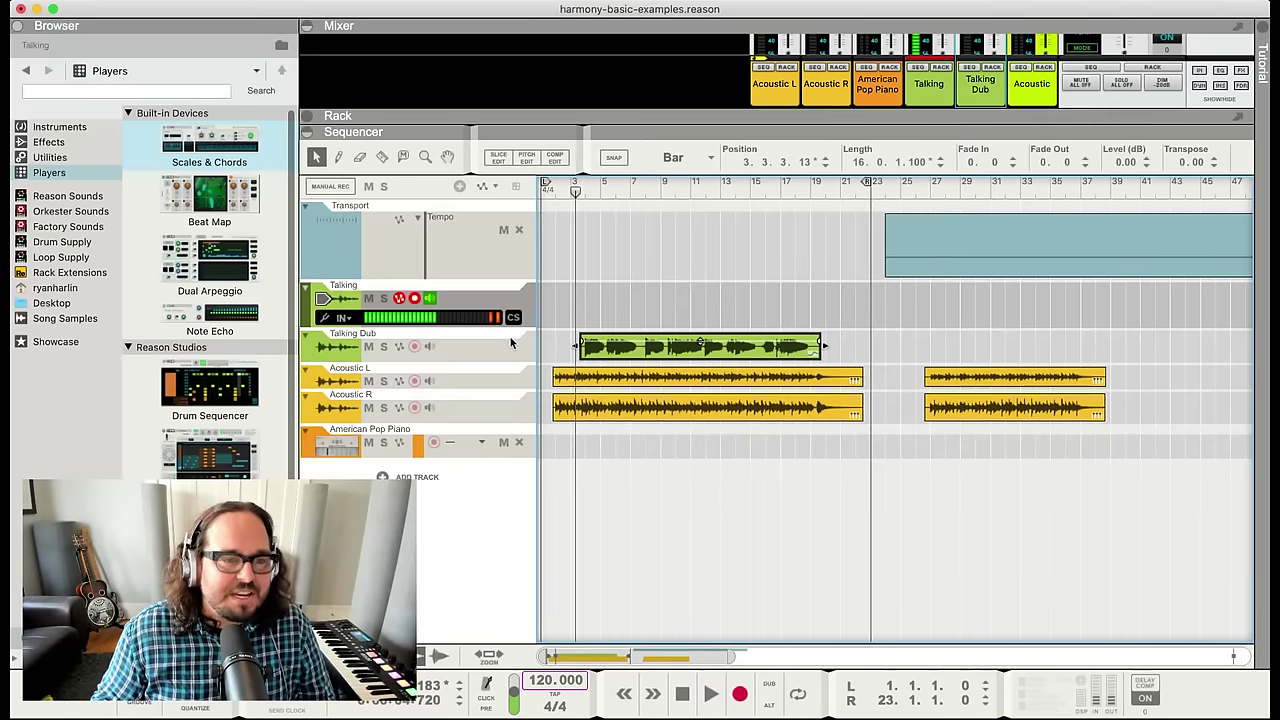
{"action": "left_click", "coordinate": [551, 210]}
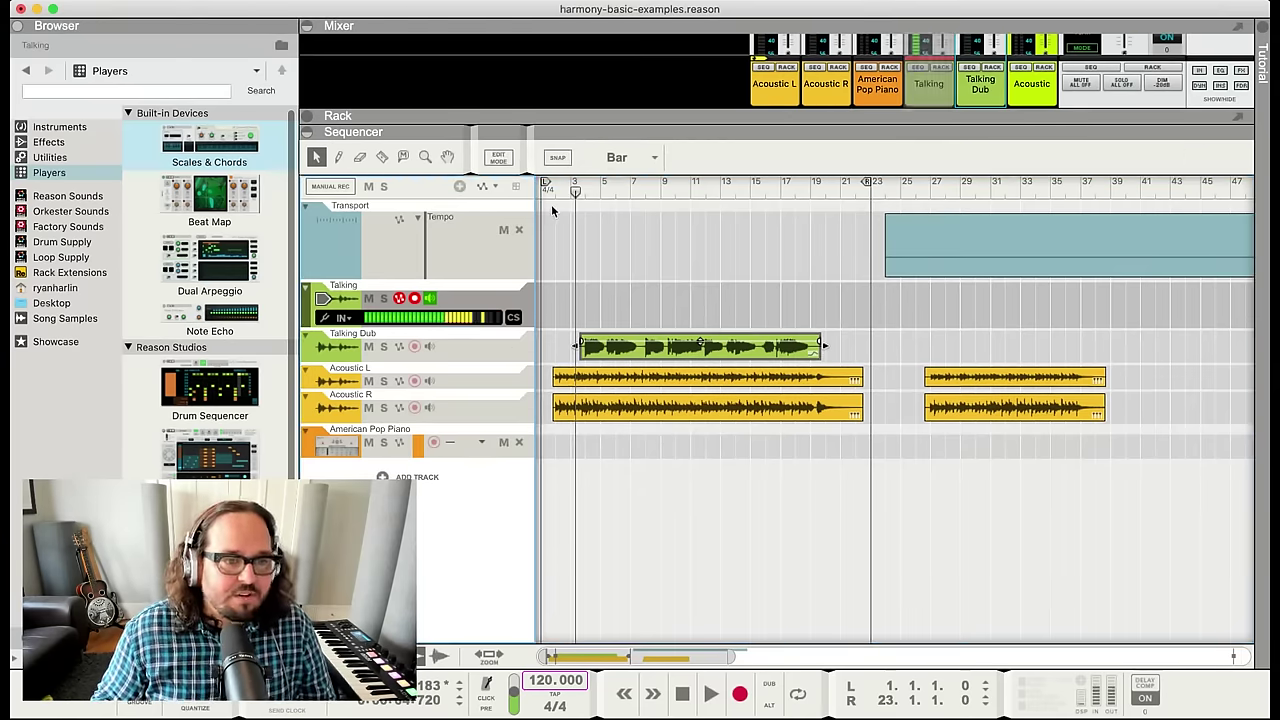
{"action": "scroll", "coordinate": [551, 210], "scroll_direction": "up", "scroll_amount": 1}
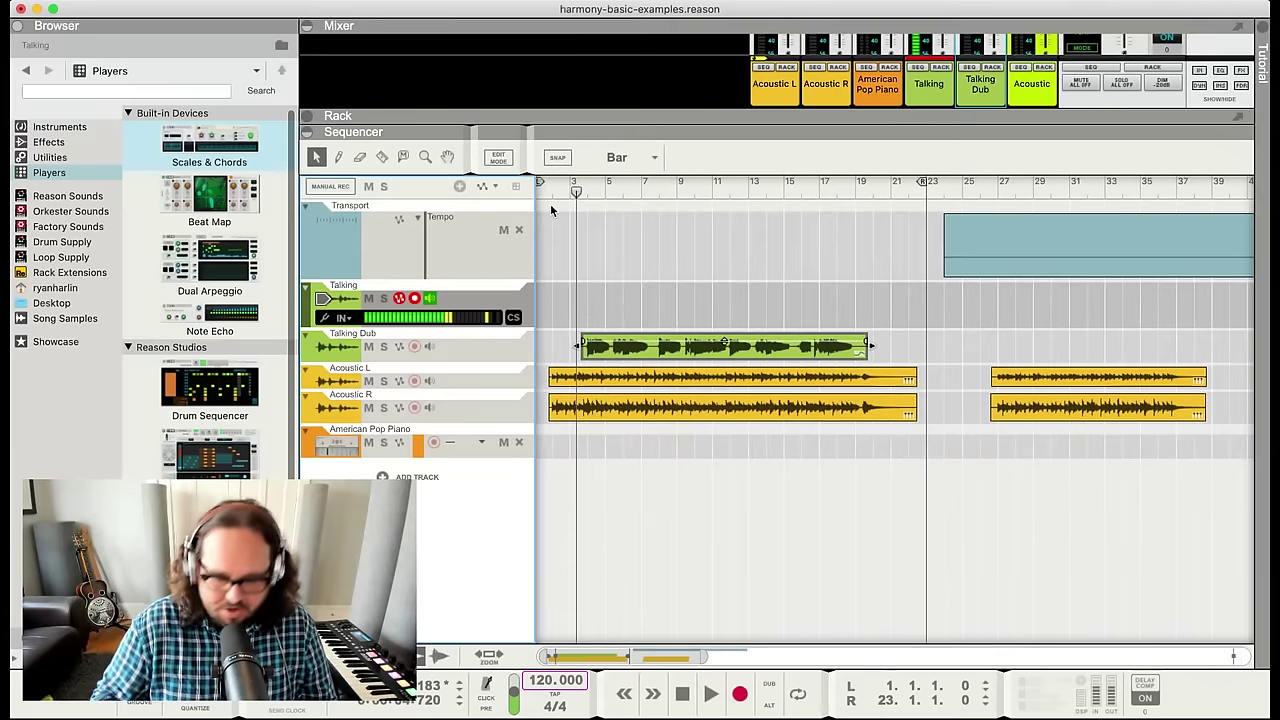
Play the opening of the Talking Dub vocal from bar 3 and again from just before bar 4, and set the playhead at the clip's start
{"action": "scroll", "coordinate": [551, 210], "scroll_direction": "up", "scroll_amount": 3}
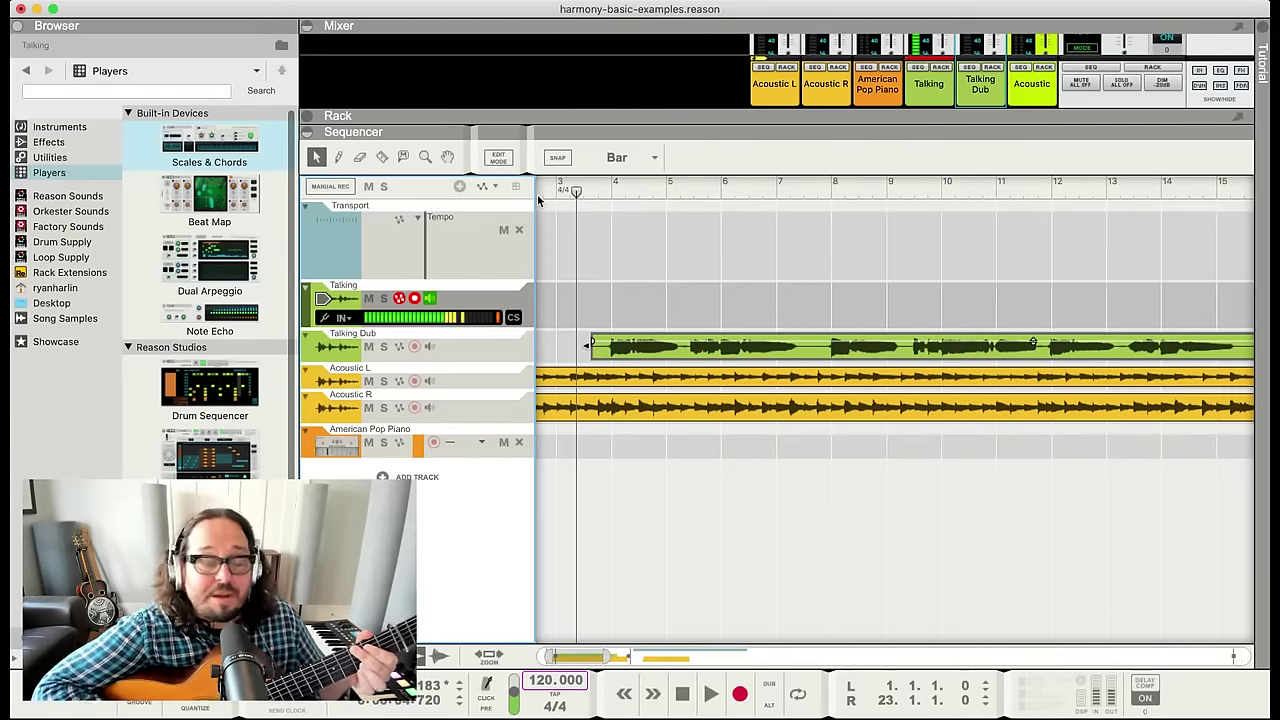
{"action": "key", "text": "space"}
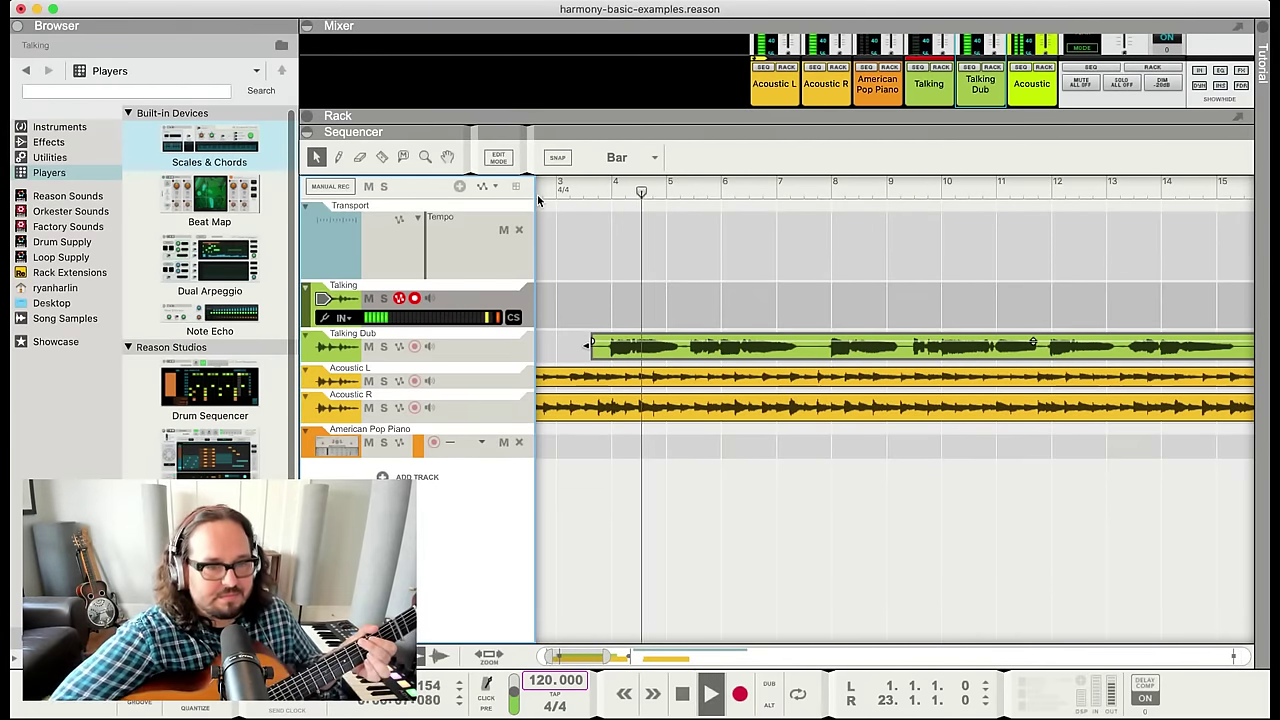
{"action": "key", "text": "space"}
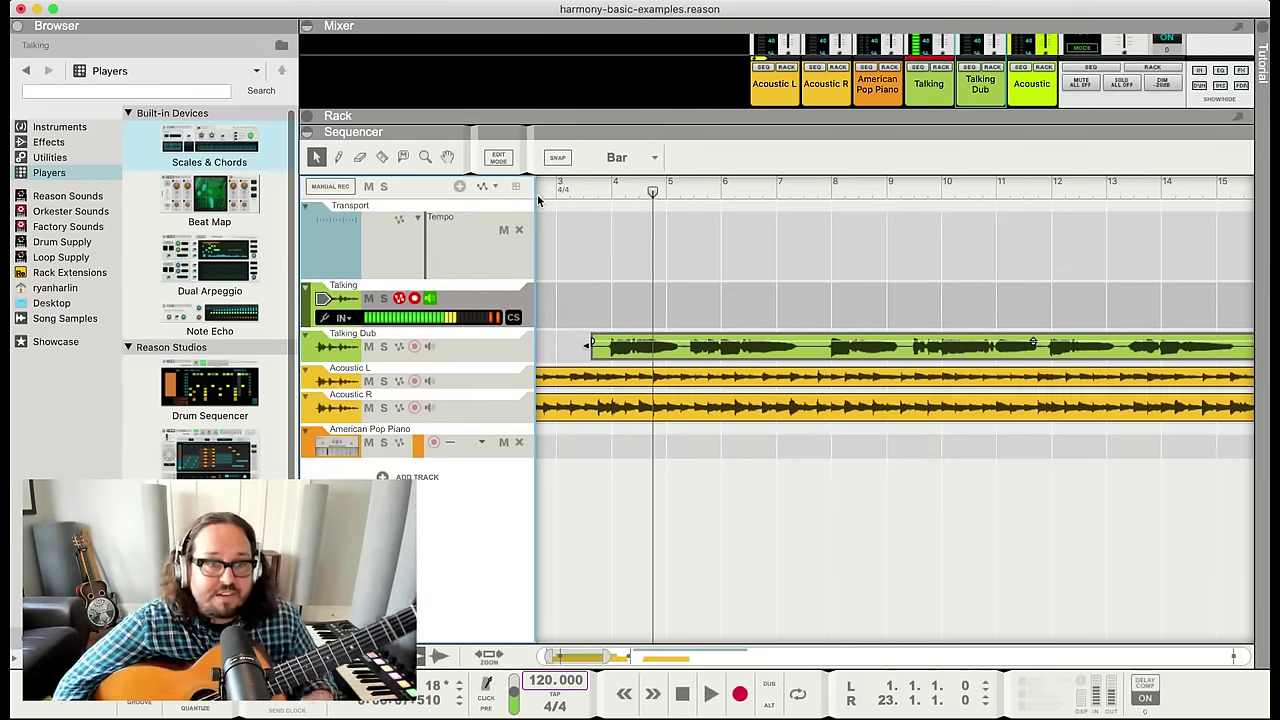
{"action": "left_click", "coordinate": [605, 185]}
{"action": "key", "text": "space"}
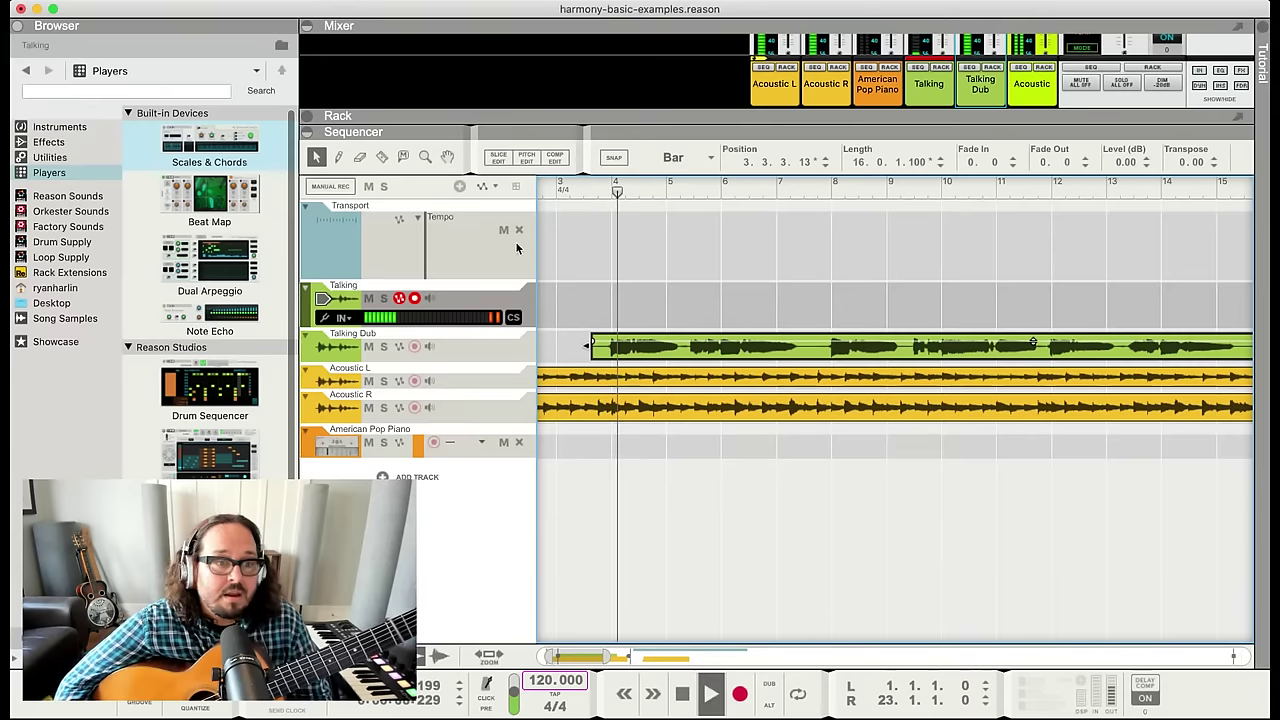
{"action": "key", "text": "space"}
{"action": "left_click", "coordinate": [588, 190]}
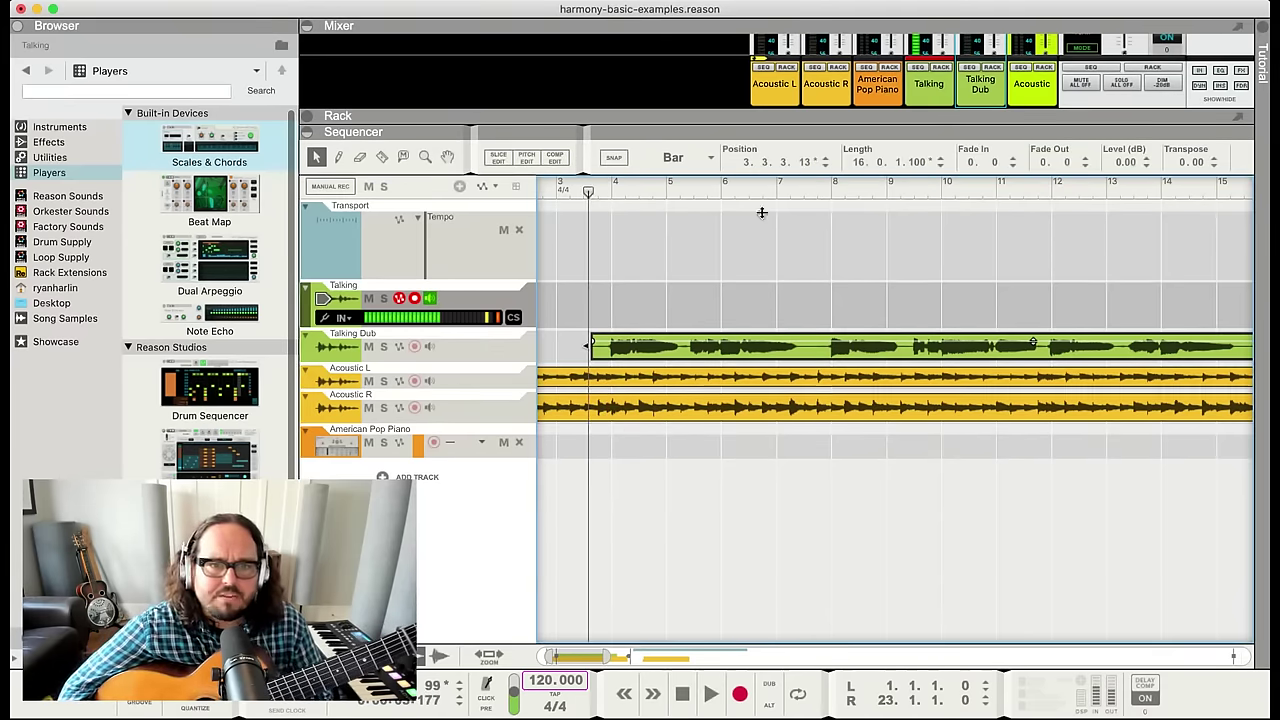
Open the mixer above the sequencer to show the channel faders, check the master level, and reduce the mixer's height
{"action": "key", "text": "F5"}
{"action": "left_click", "coordinate": [1124, 170]}
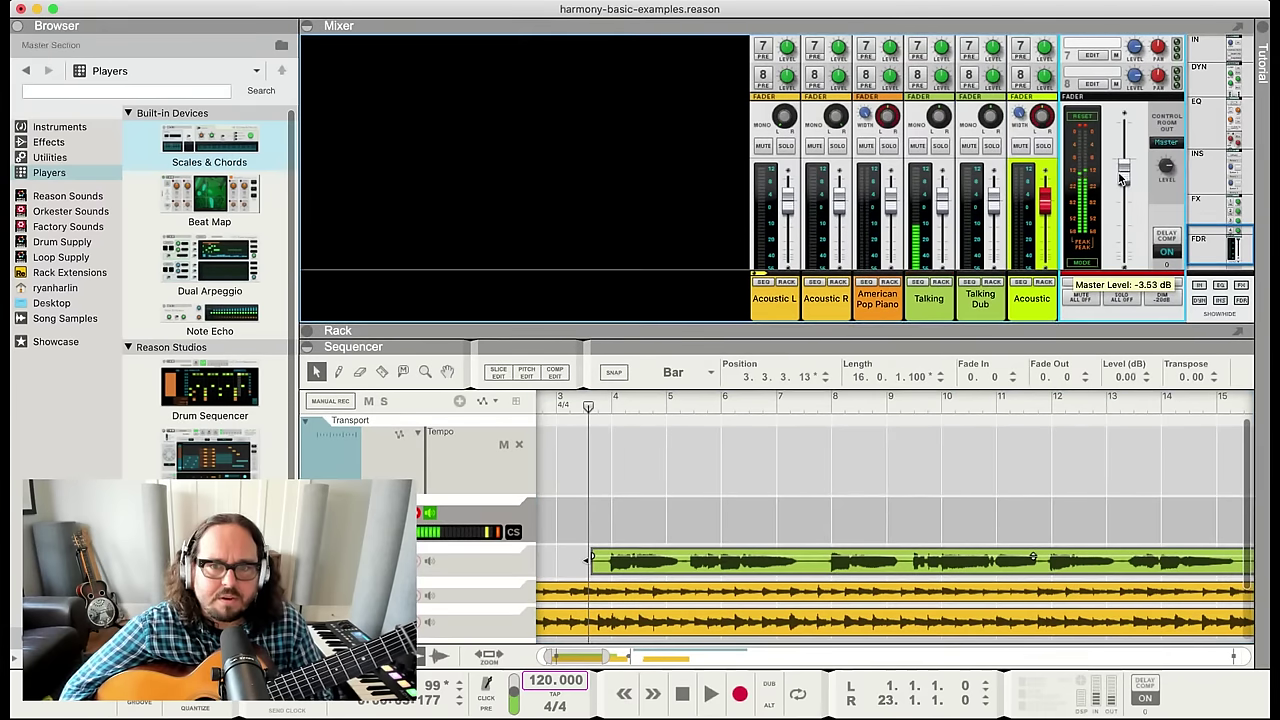
{"action": "left_click_drag", "start_coordinate": [745, 348], "coordinate": [750, 292]}
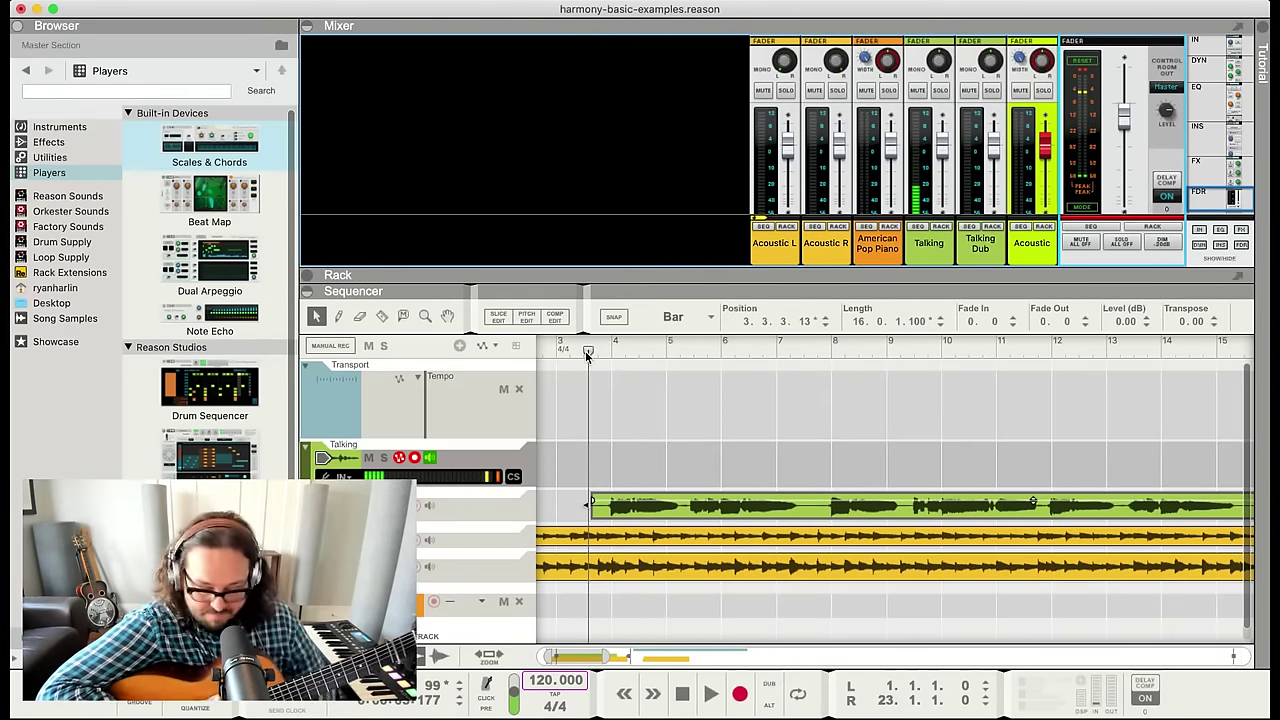
Play the vocal with the guitars from the clip's start, and replay it from just before bar 4 to past bar 6
{"action": "key", "text": "space"}
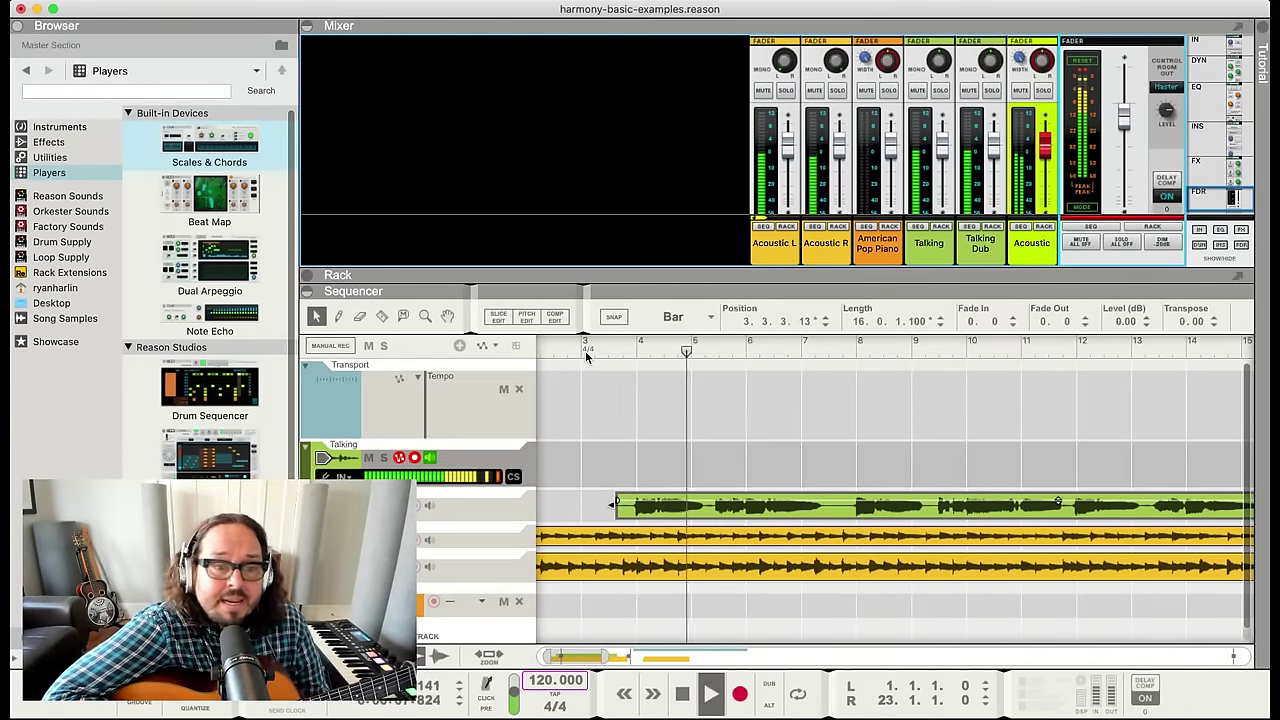
{"action": "key", "text": "space"}
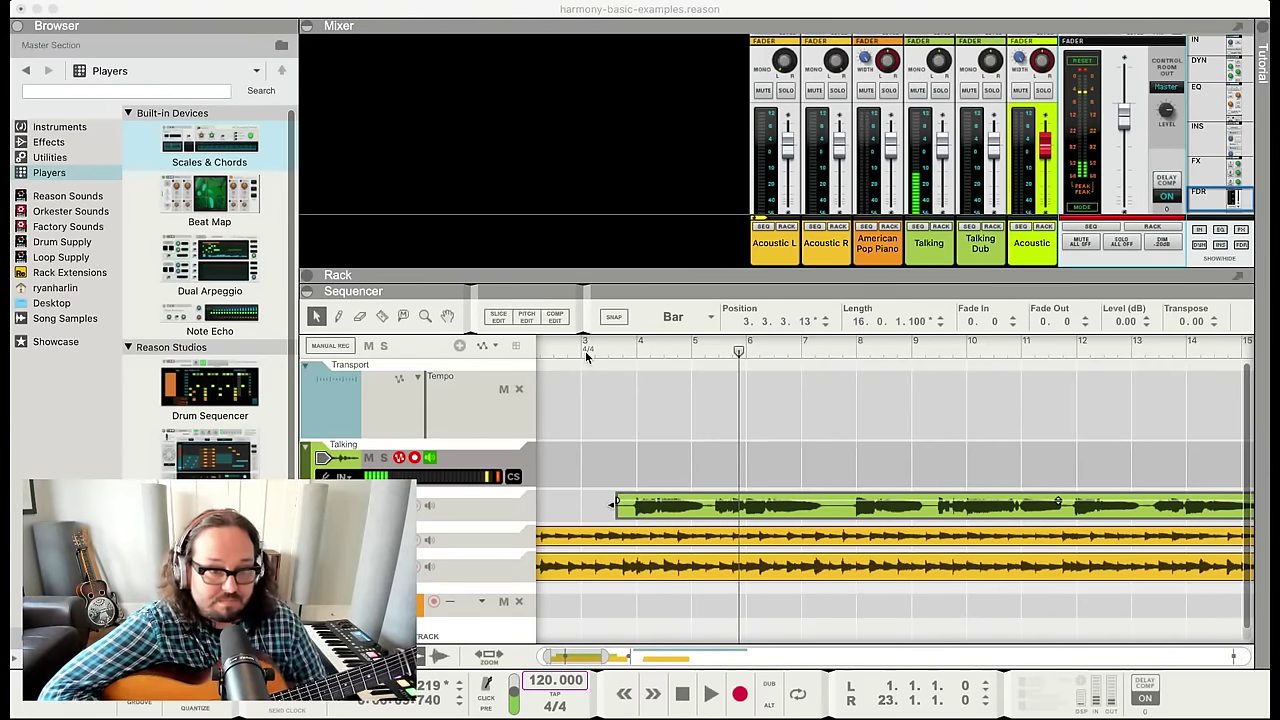
{"action": "left_click", "coordinate": [729, 377]}
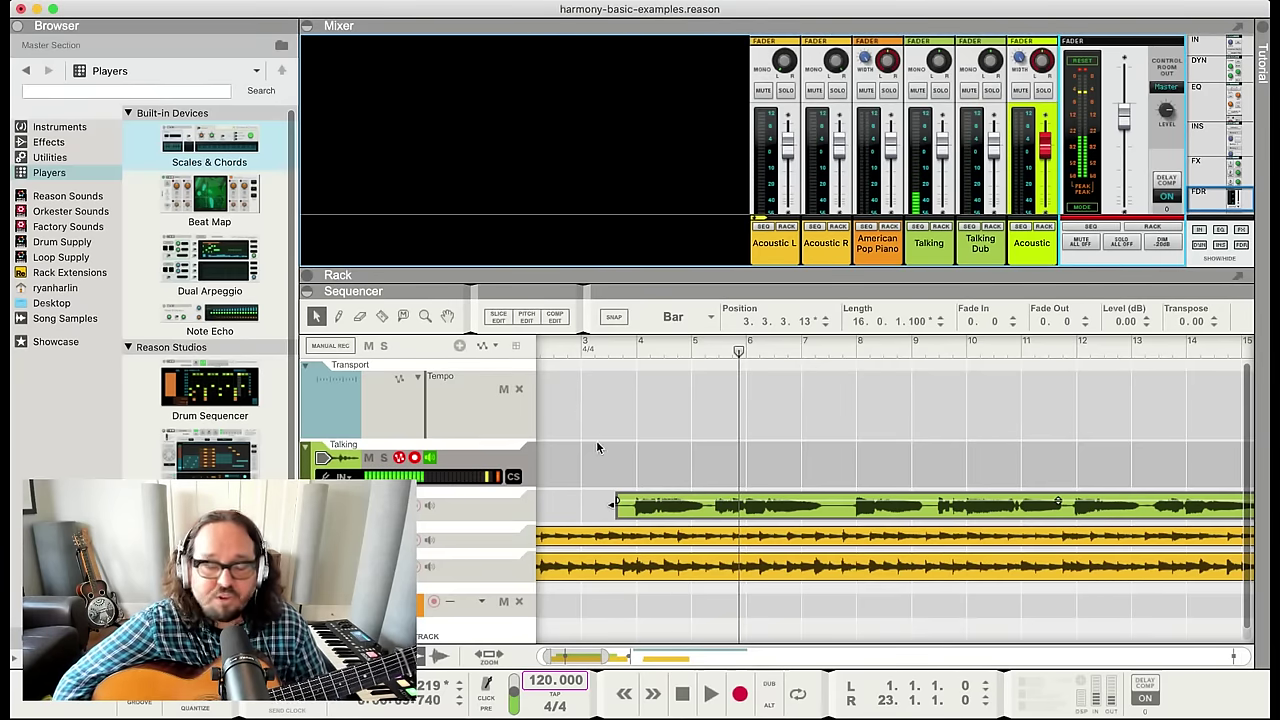
{"action": "left_click", "coordinate": [627, 348]}
{"action": "key", "text": "space"}
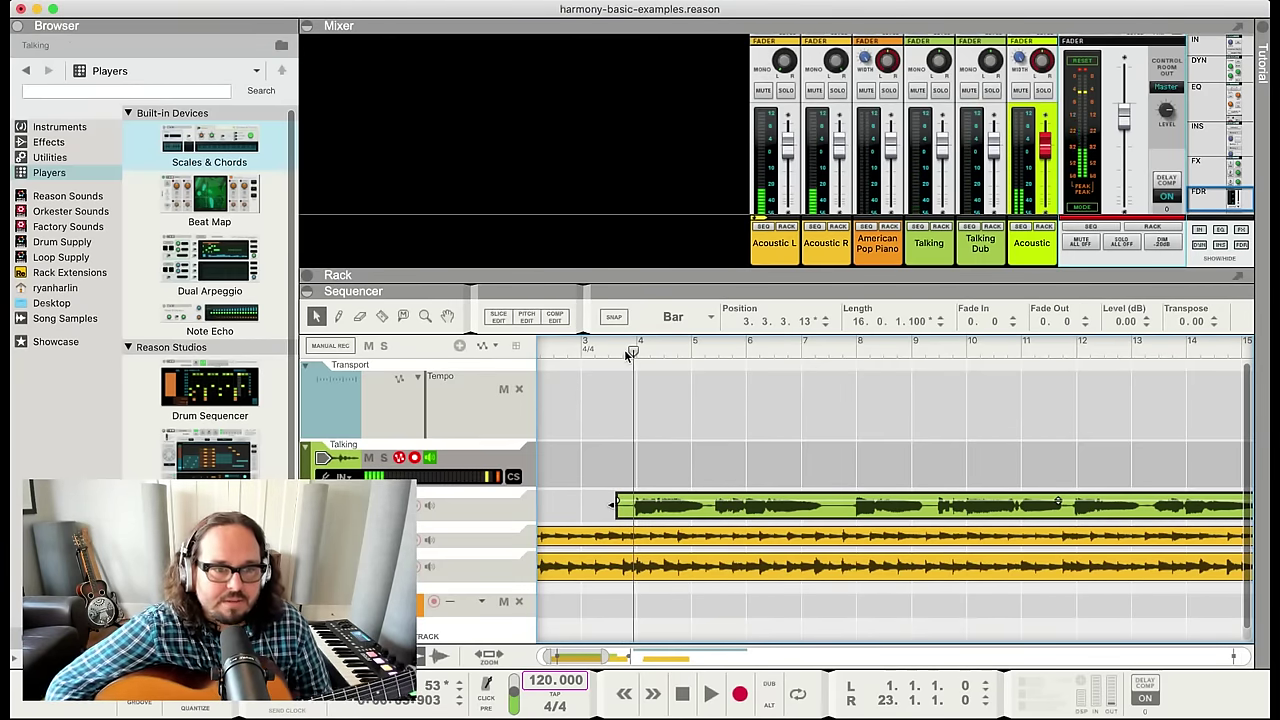
{"action": "left_click", "coordinate": [606, 351]}
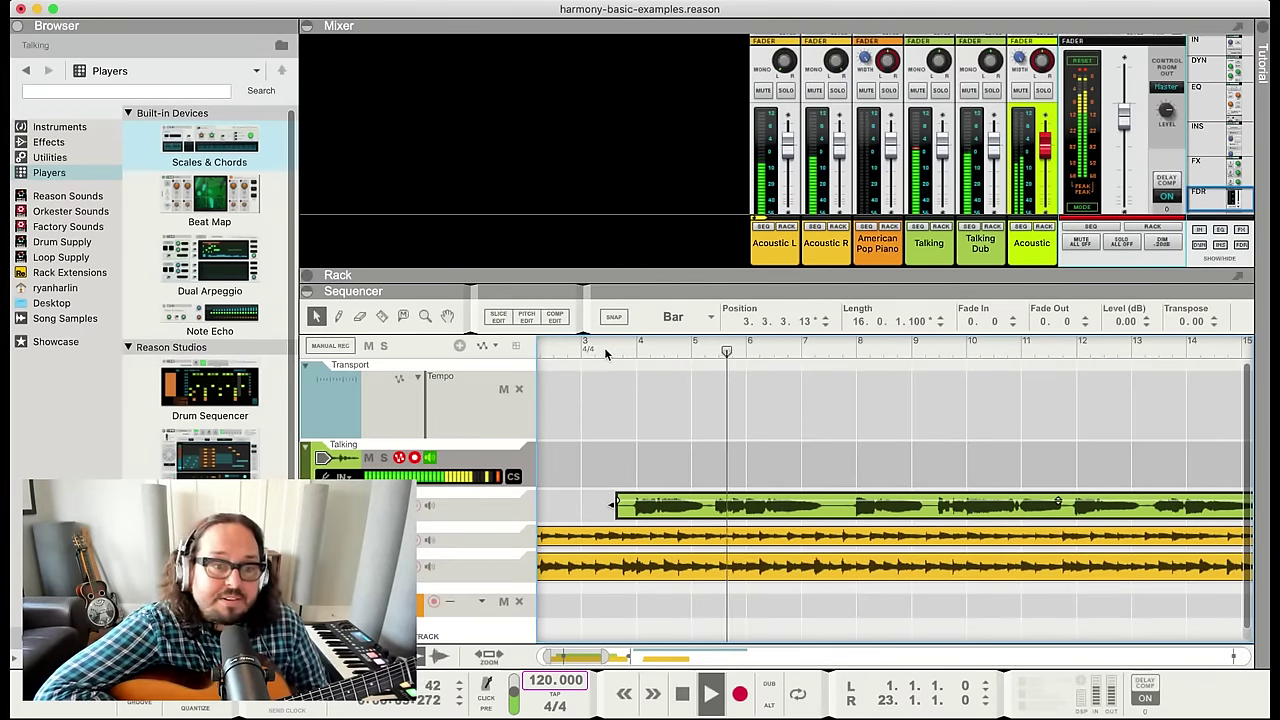
{"action": "key", "text": "space"}
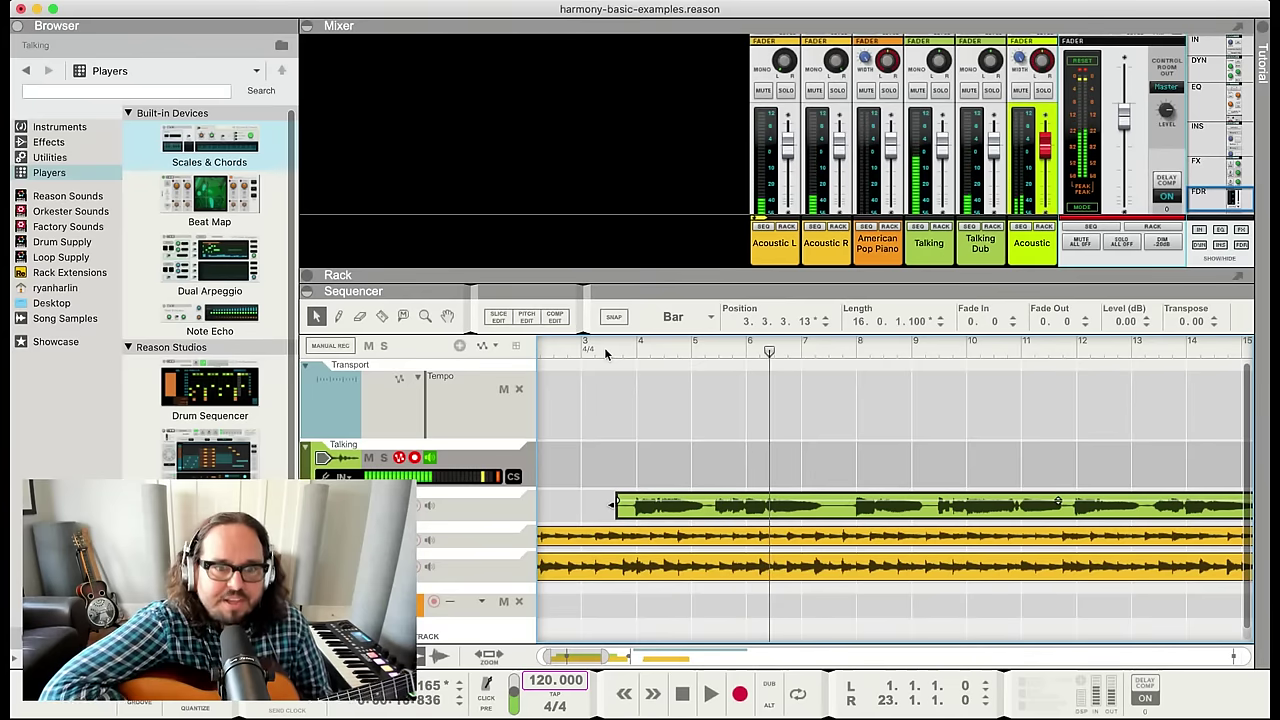
Replay the phrase from after bar 5 and the note at bar 6, and place the playhead just after bar 5
{"action": "left_click", "coordinate": [714, 345]}
{"action": "key", "text": "space"}
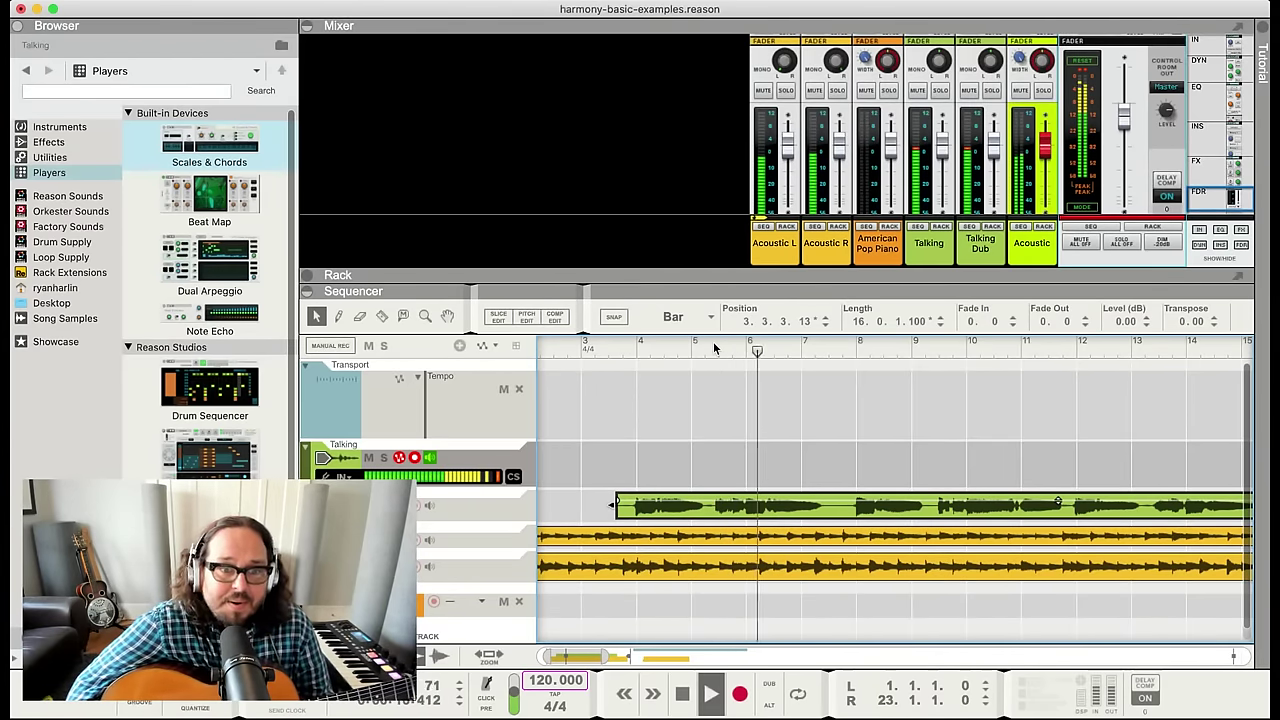
{"action": "left_click", "coordinate": [749, 347]}
{"action": "key", "text": "space"}
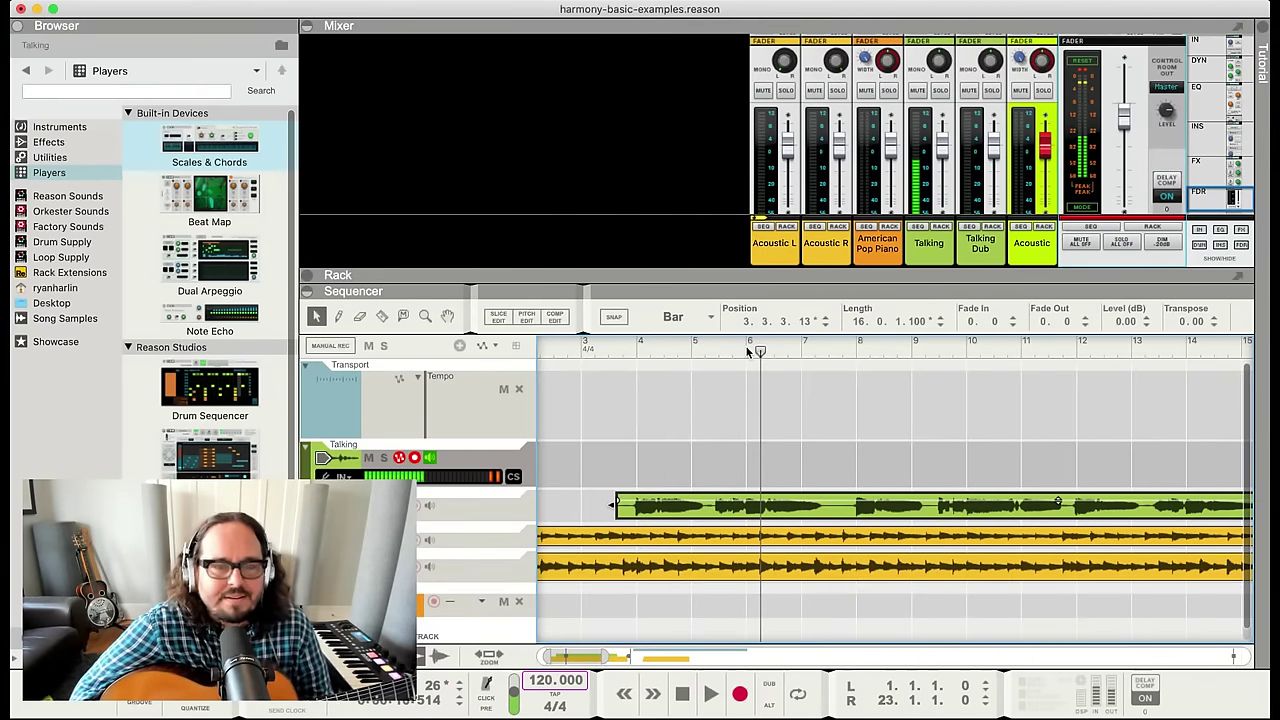
{"action": "left_click", "coordinate": [744, 350]}
{"action": "left_click", "coordinate": [704, 350]}
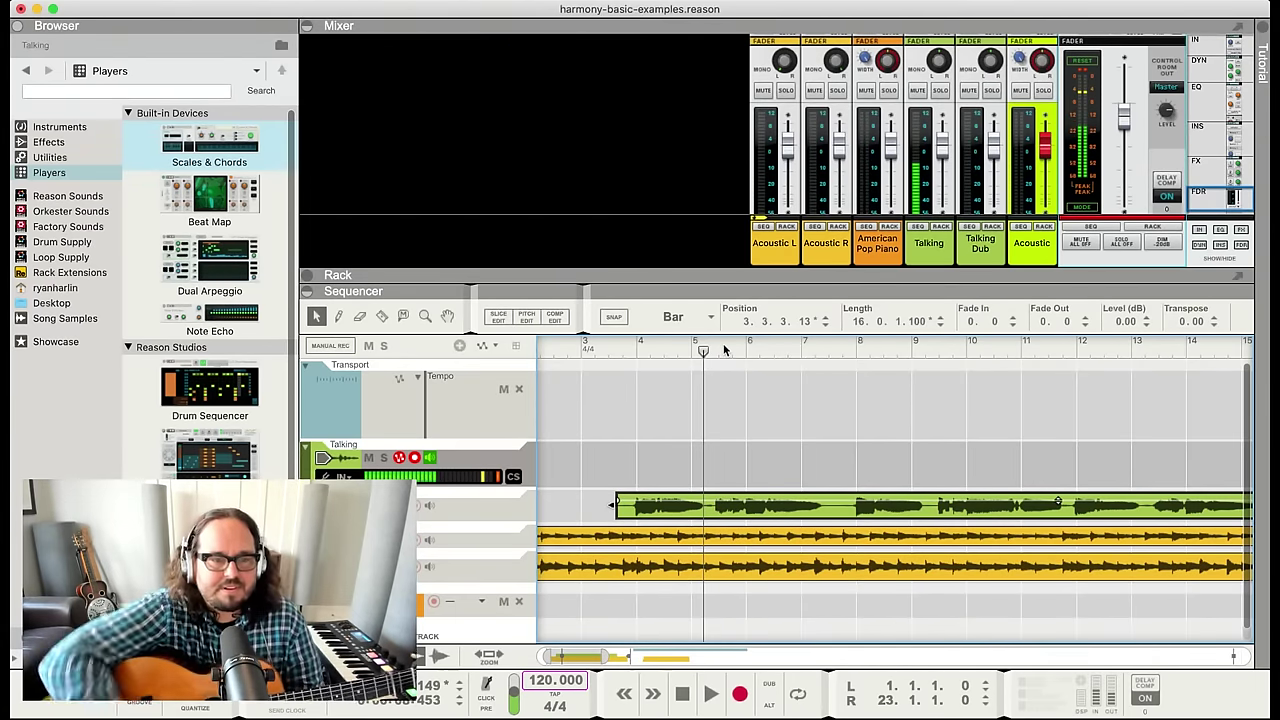
Mute the Talking Dub clip and play the guitars alone from just before bar 4 to about bar 7
{"action": "left_click", "coordinate": [718, 492]}
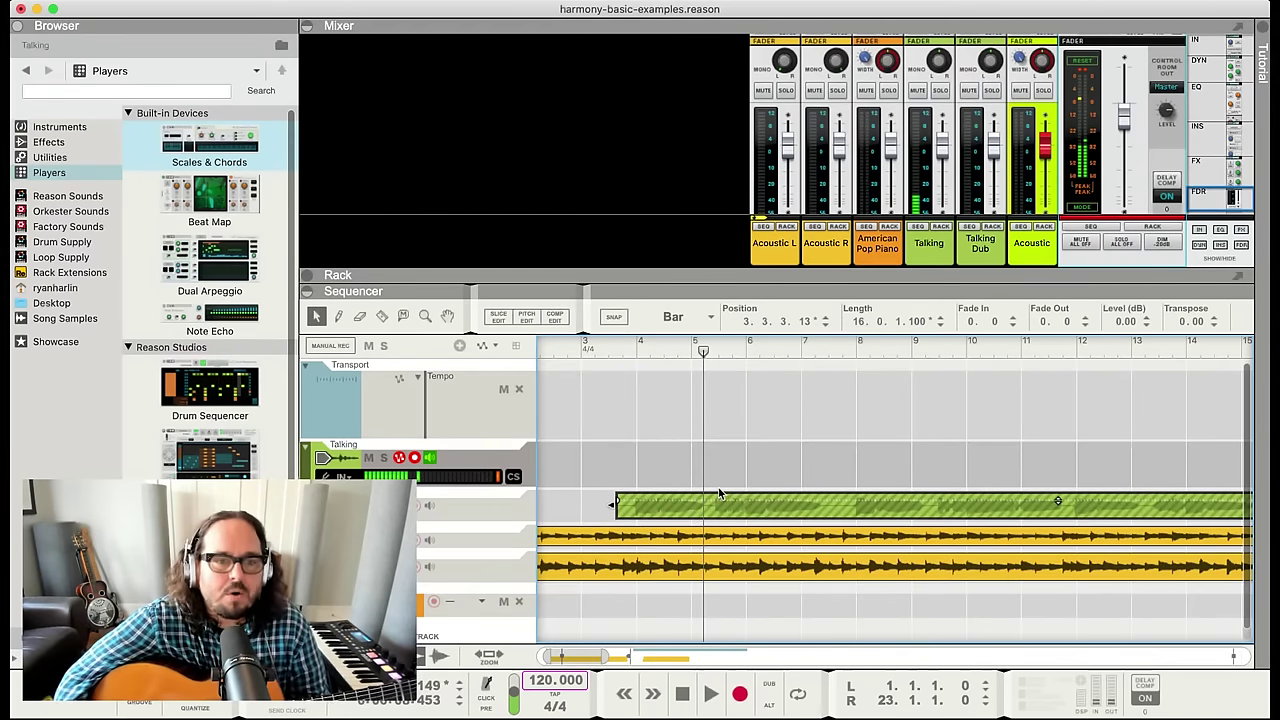
{"action": "left_click", "coordinate": [629, 353]}
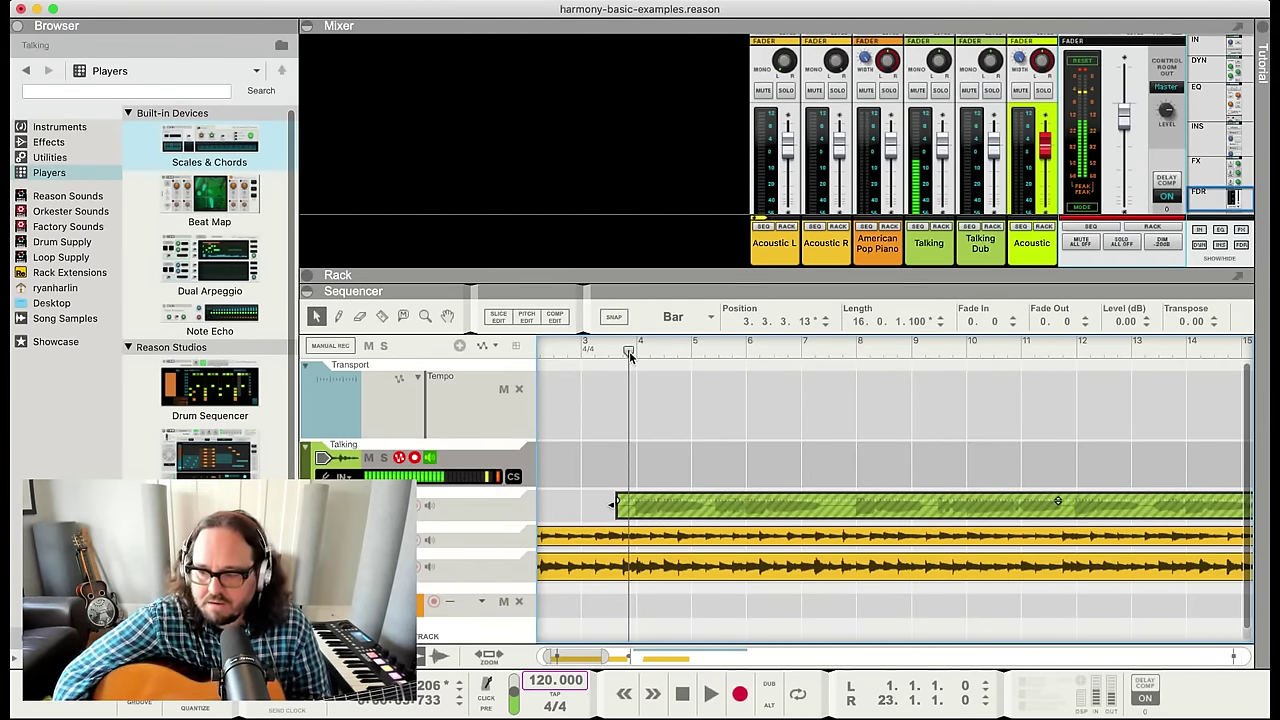
{"action": "key", "text": "space"}
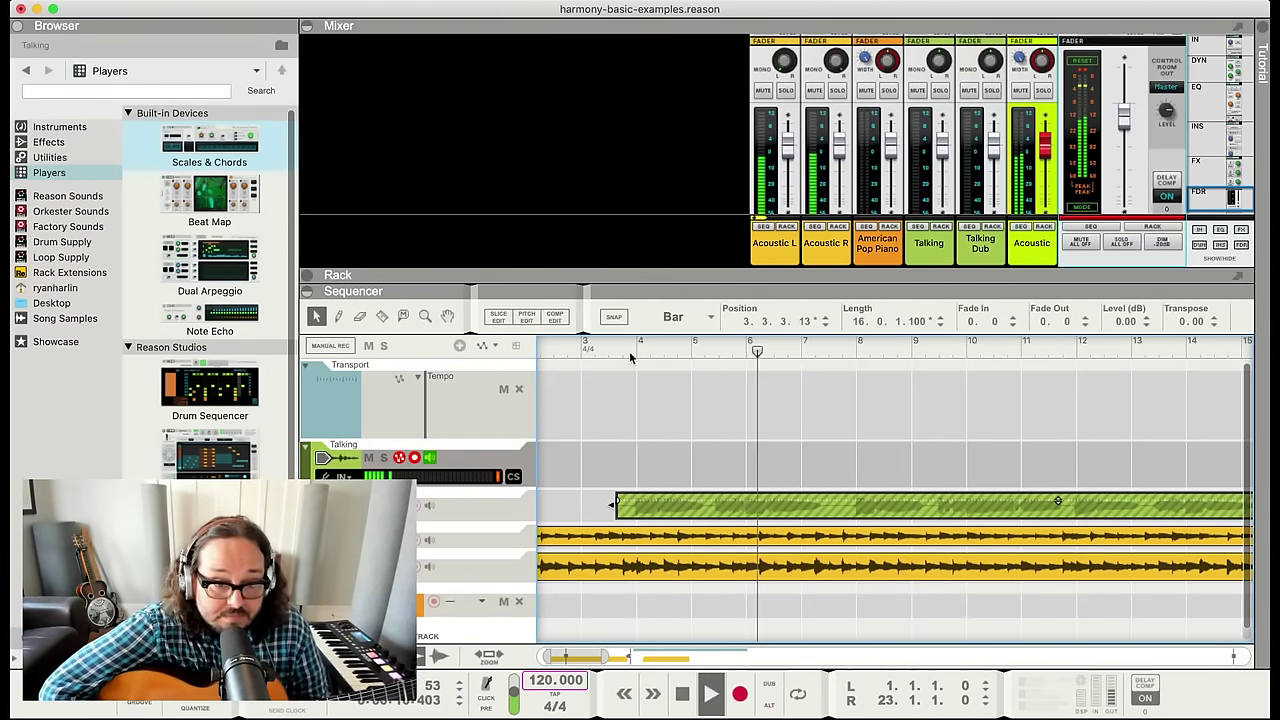
{"action": "key", "text": "space"}
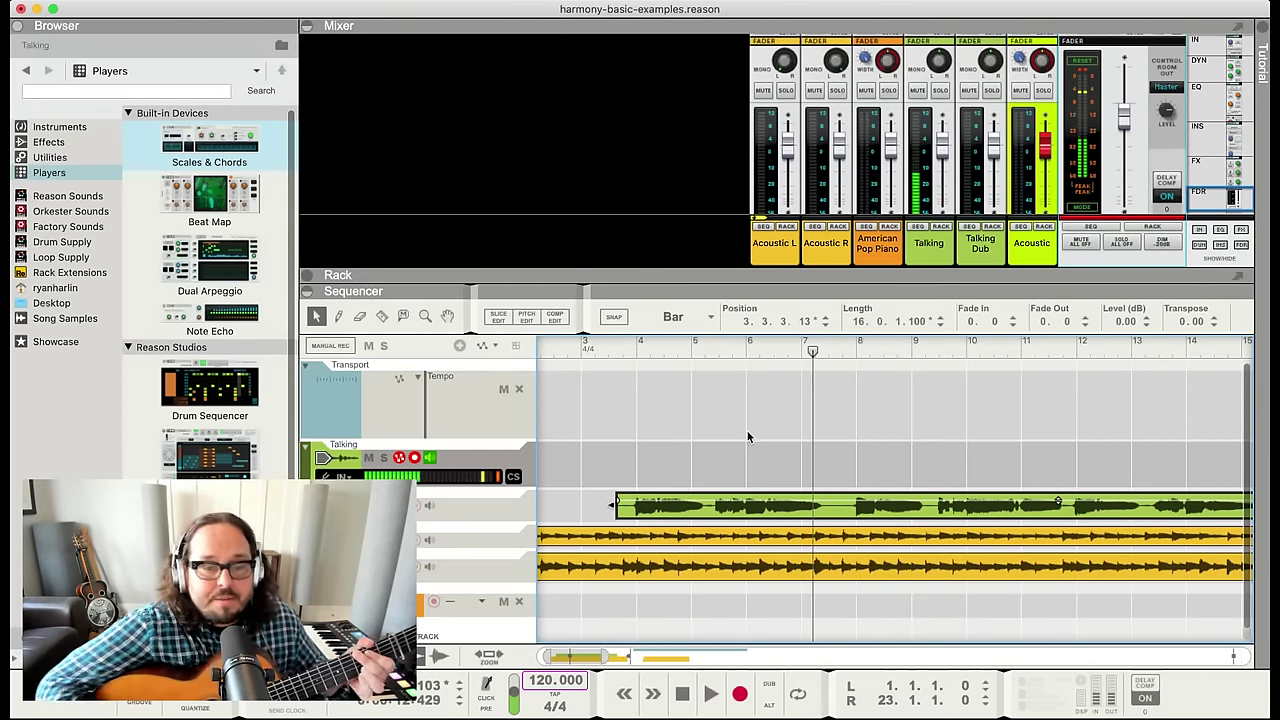
Play the vocal phrase with the guitars from between bars 5 and 6
{"action": "left_click", "coordinate": [713, 351]}
{"action": "key", "text": "space"}
{"action": "key", "text": "space"}
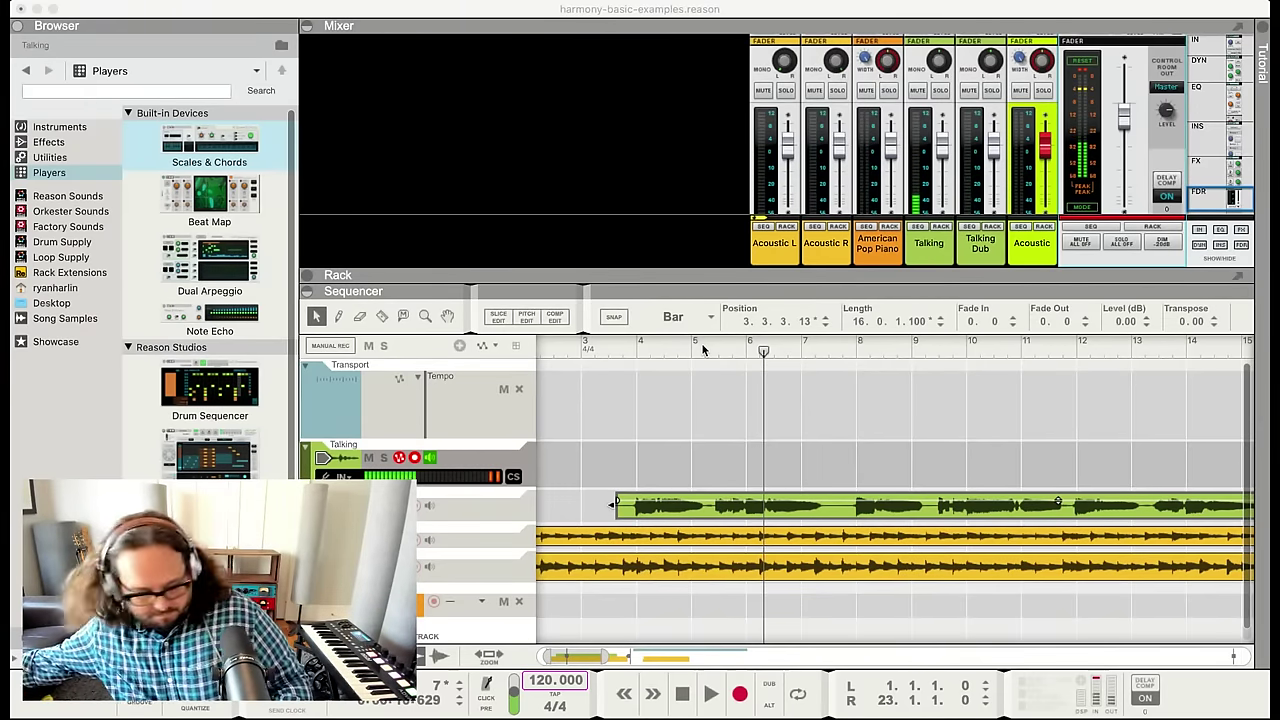
Set the playhead just before bar 6 and play the short passage there several times
{"action": "left_click", "coordinate": [765, 350]}
{"action": "left_click_drag", "start_coordinate": [765, 350], "coordinate": [745, 352]}
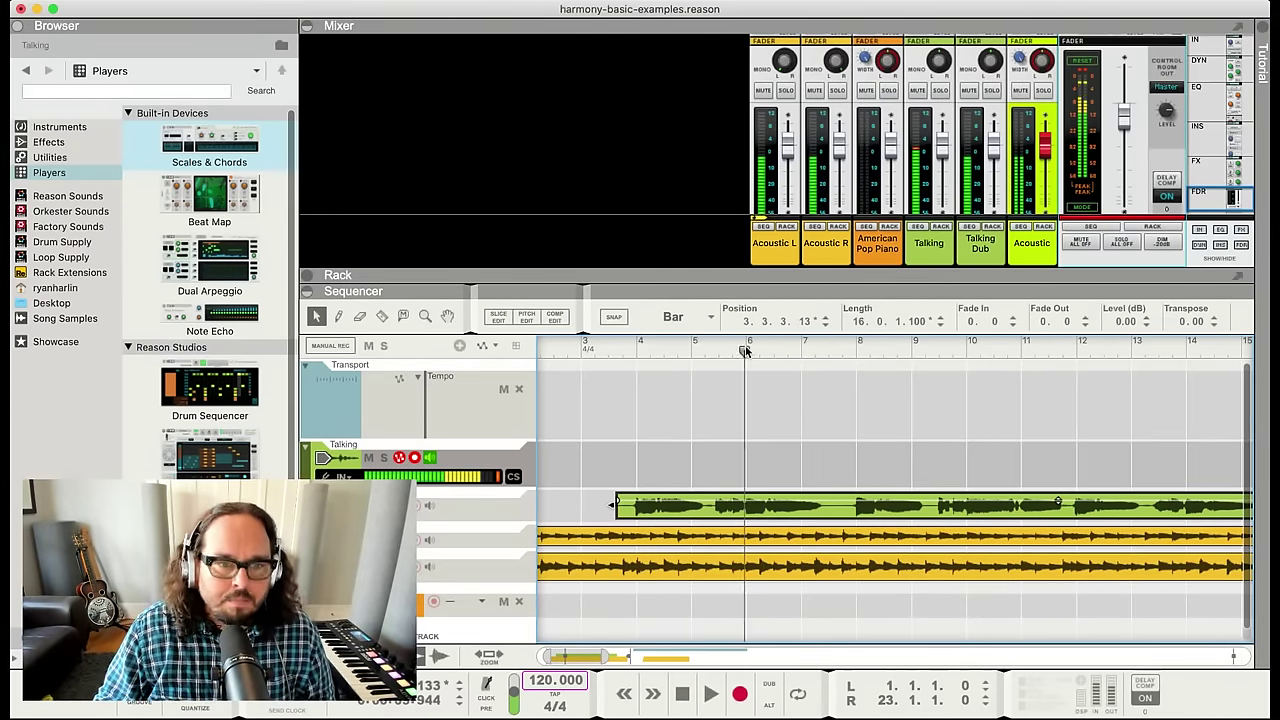
{"action": "key", "text": "space"}
{"action": "key", "text": "space"}
{"action": "key", "text": "space"}
{"action": "key", "text": "space"}
{"action": "key", "text": "space"}
{"action": "key", "text": "space"}
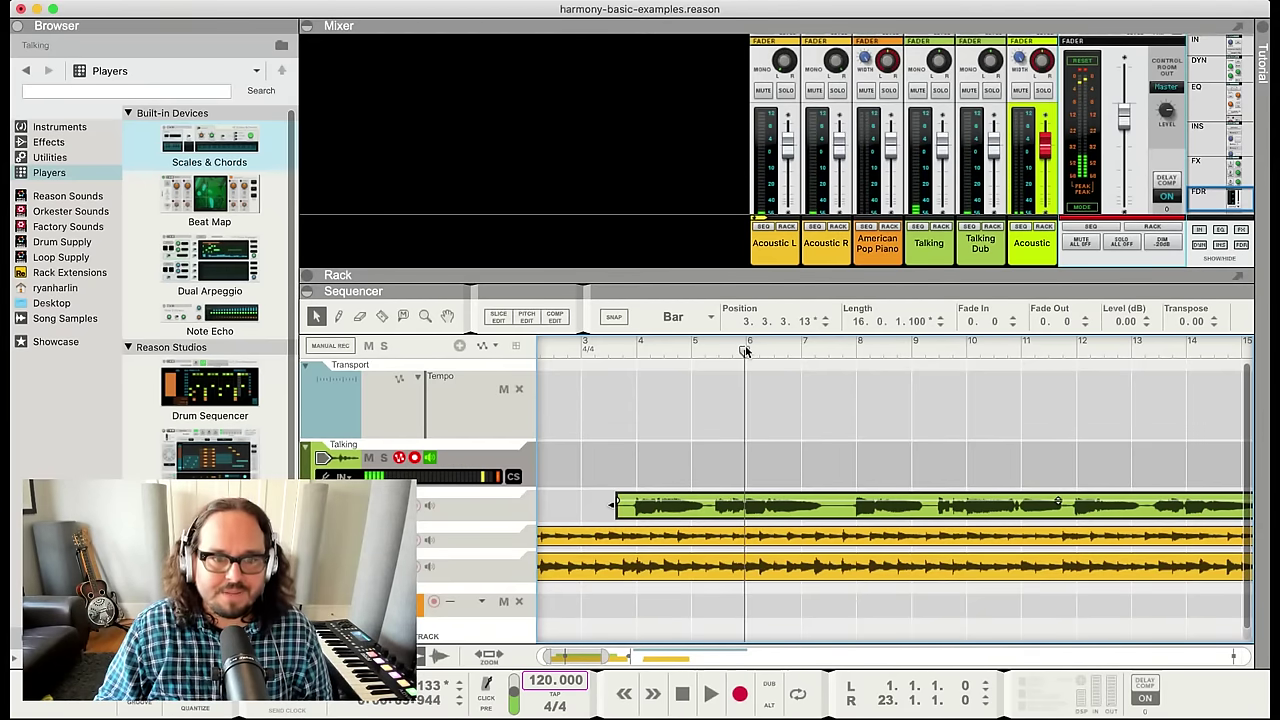
Play the passage leading into bar 6, and compare it with the opening phrase from bar 4
{"action": "left_click_drag", "start_coordinate": [743, 350], "coordinate": [714, 354]}
{"action": "key", "text": "space"}
{"action": "key", "text": "space"}
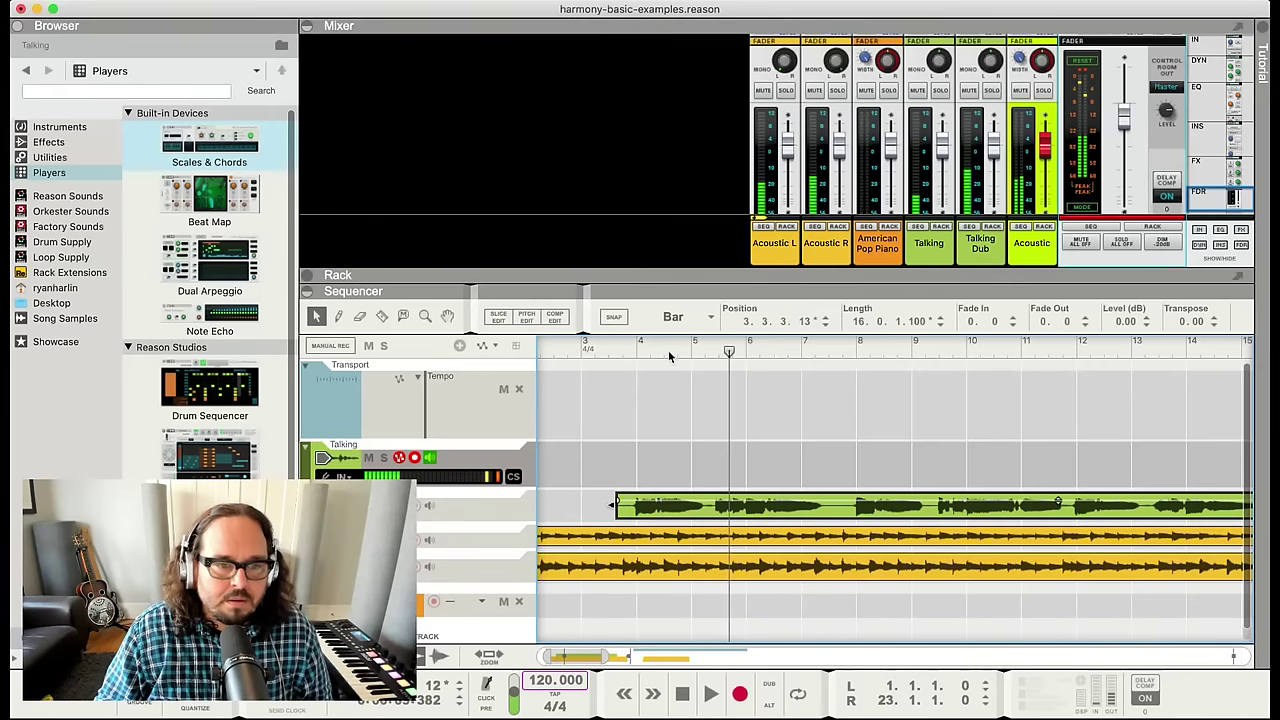
{"action": "left_click", "coordinate": [641, 350]}
{"action": "key", "text": "space"}
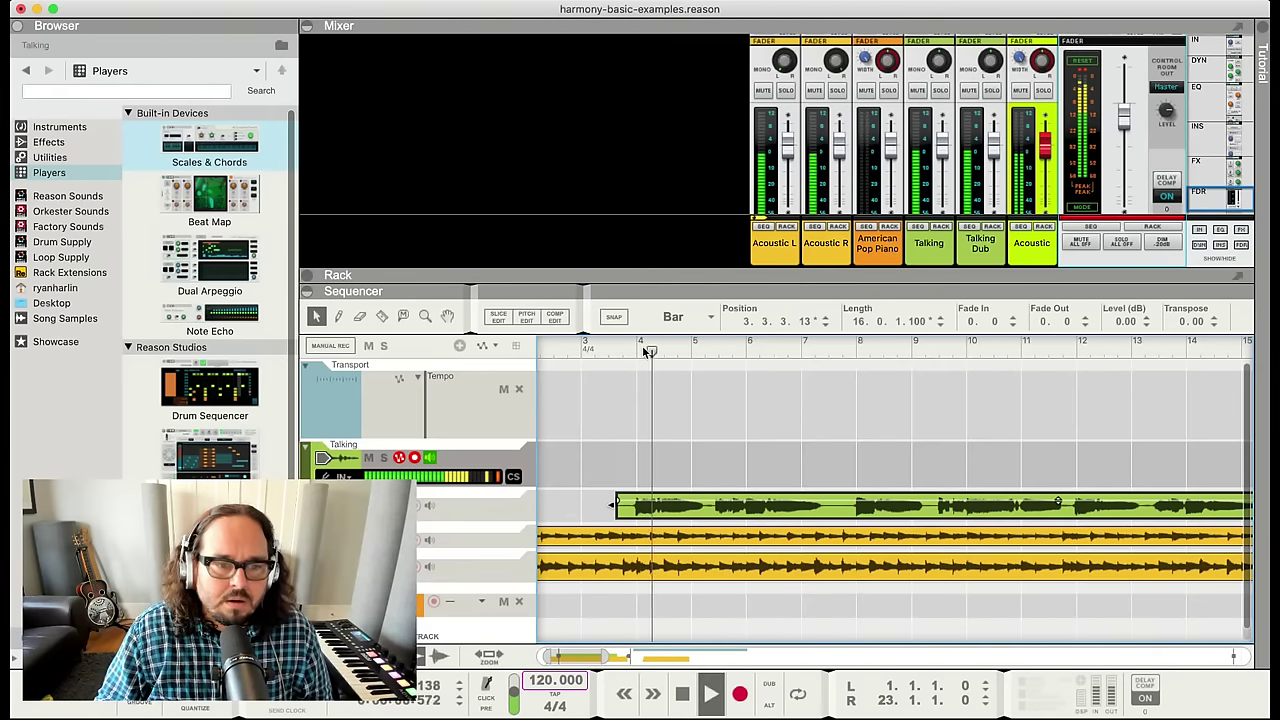
{"action": "key", "text": "space"}
Replay the short passage starting at bar 6 repeatedly to compare its melody note with the guitar chord
{"action": "left_click", "coordinate": [749, 351]}
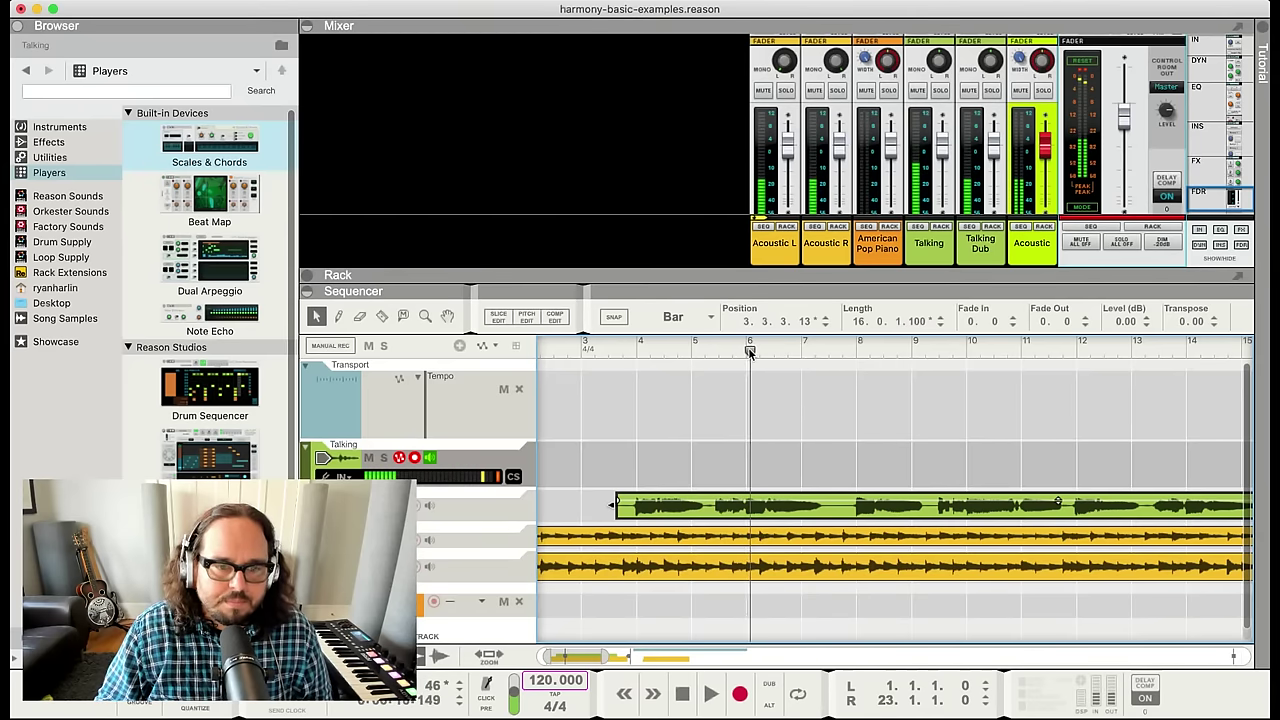
{"action": "left_click", "coordinate": [747, 354]}
{"action": "key", "text": "space"}
{"action": "key", "text": "space"}
{"action": "key", "text": "space"}
{"action": "key", "text": "space"}
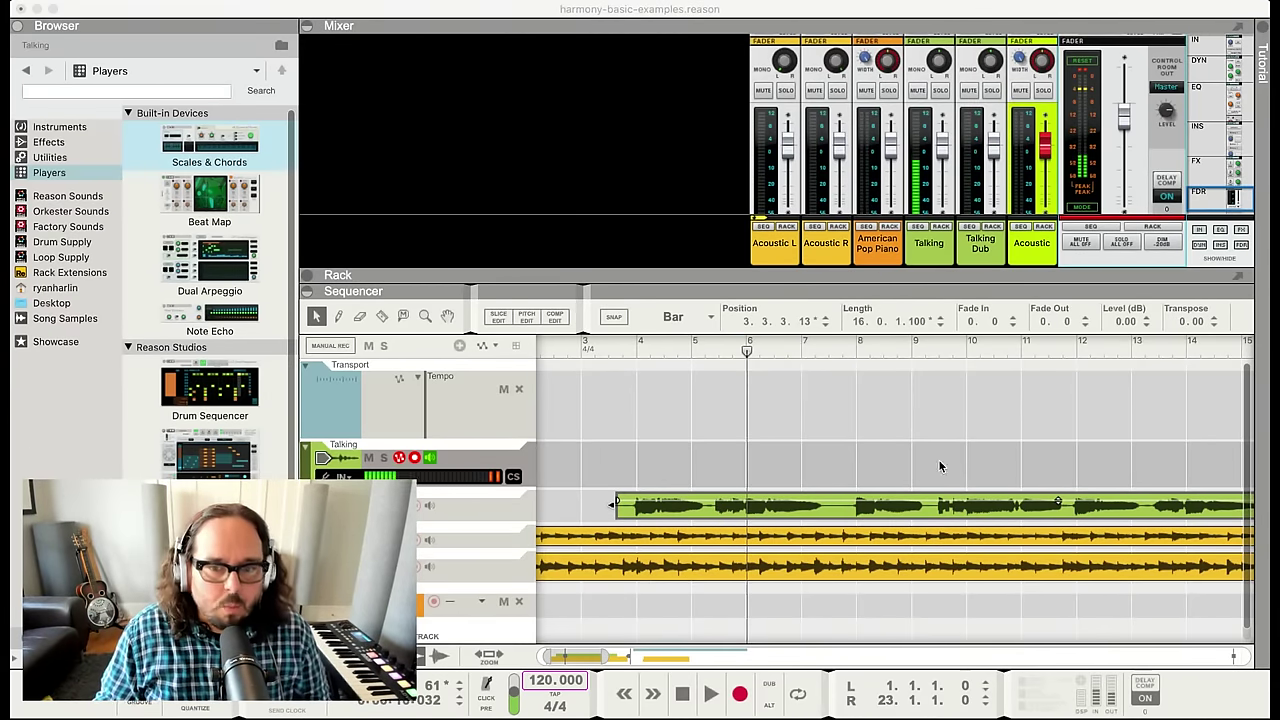
{"action": "left_click", "coordinate": [998, 462]}
{"action": "key", "text": "space"}
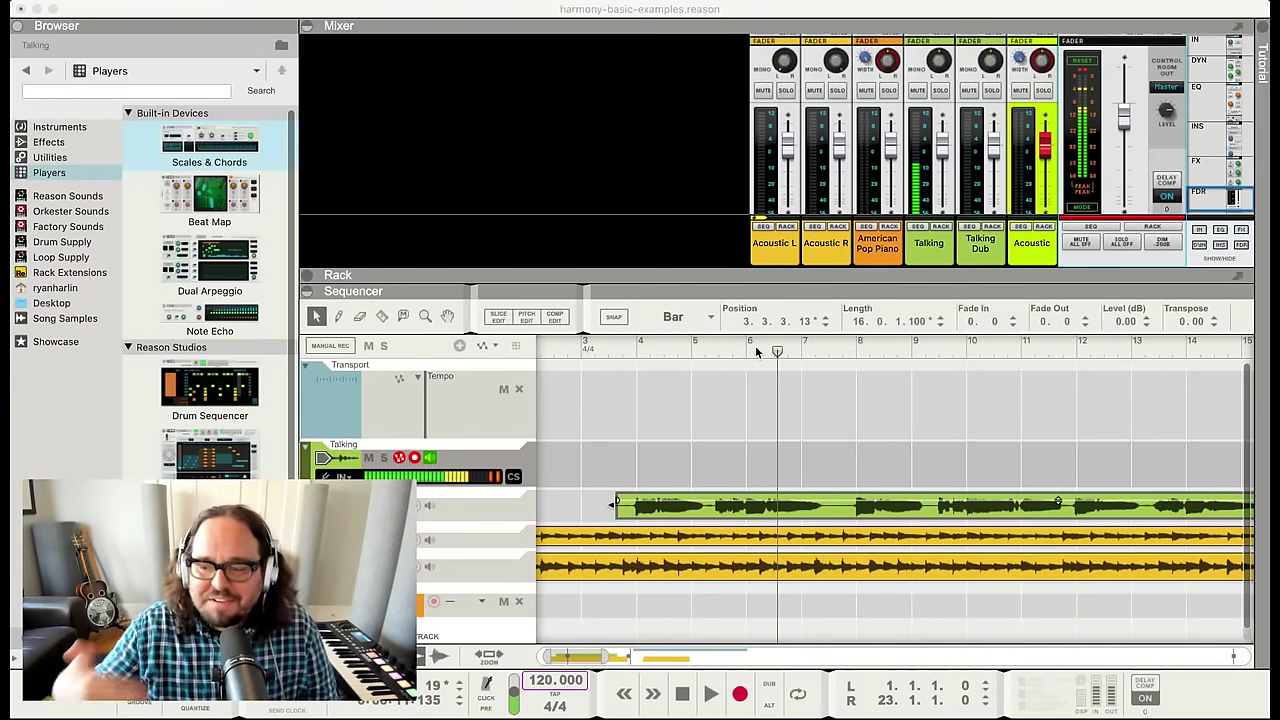
Play the vocal from just before bar 4 past bar 6, and replay it from just before bar 6
{"action": "left_click", "coordinate": [757, 350]}
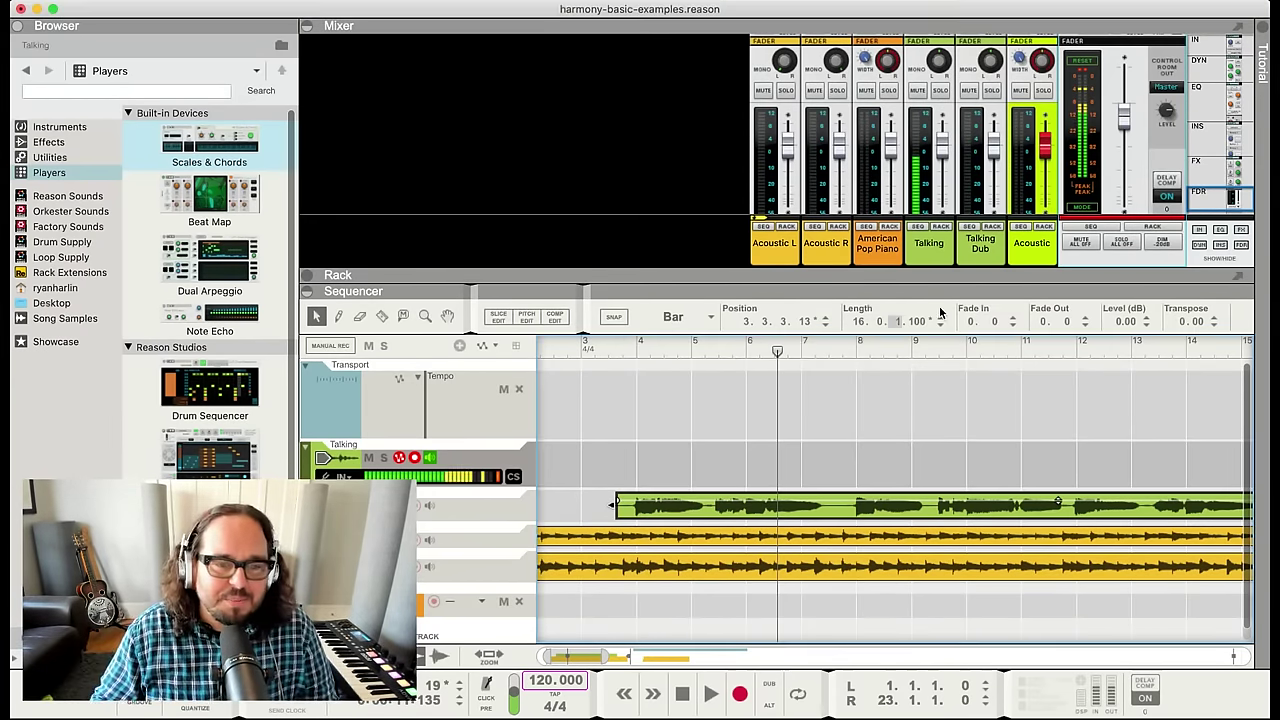
{"action": "left_click", "coordinate": [737, 351]}
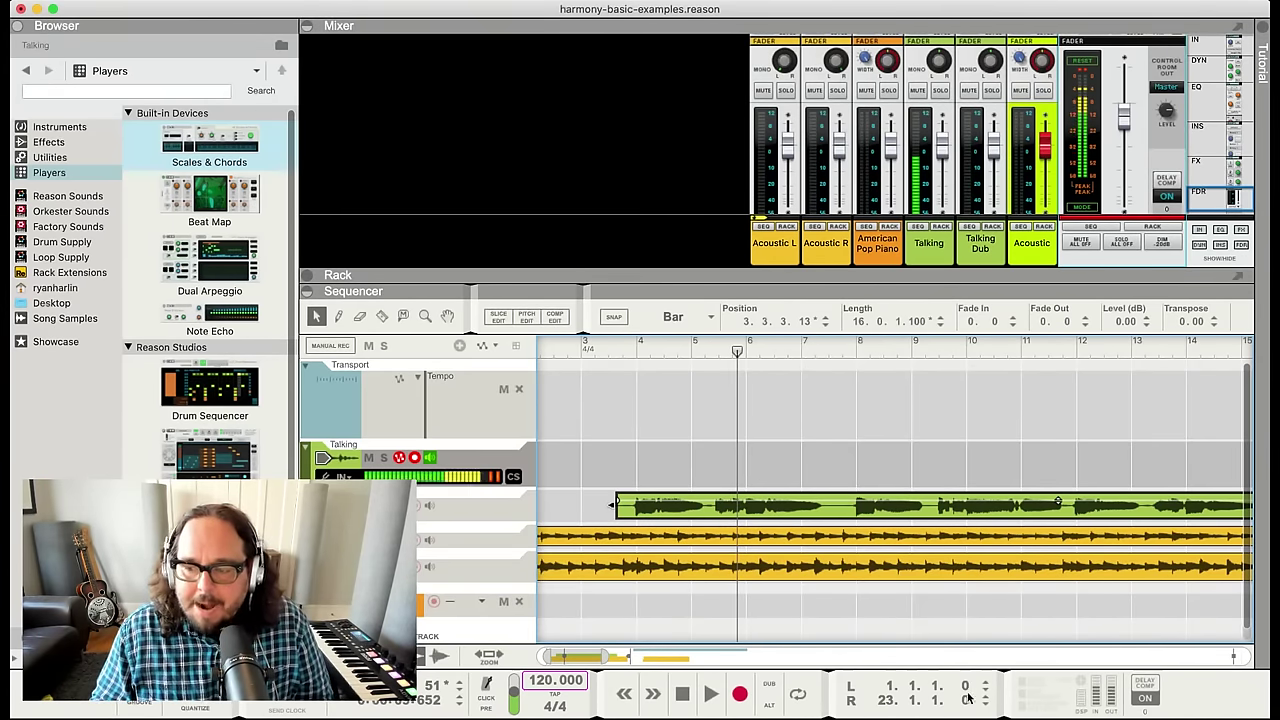
{"action": "left_click", "coordinate": [624, 350]}
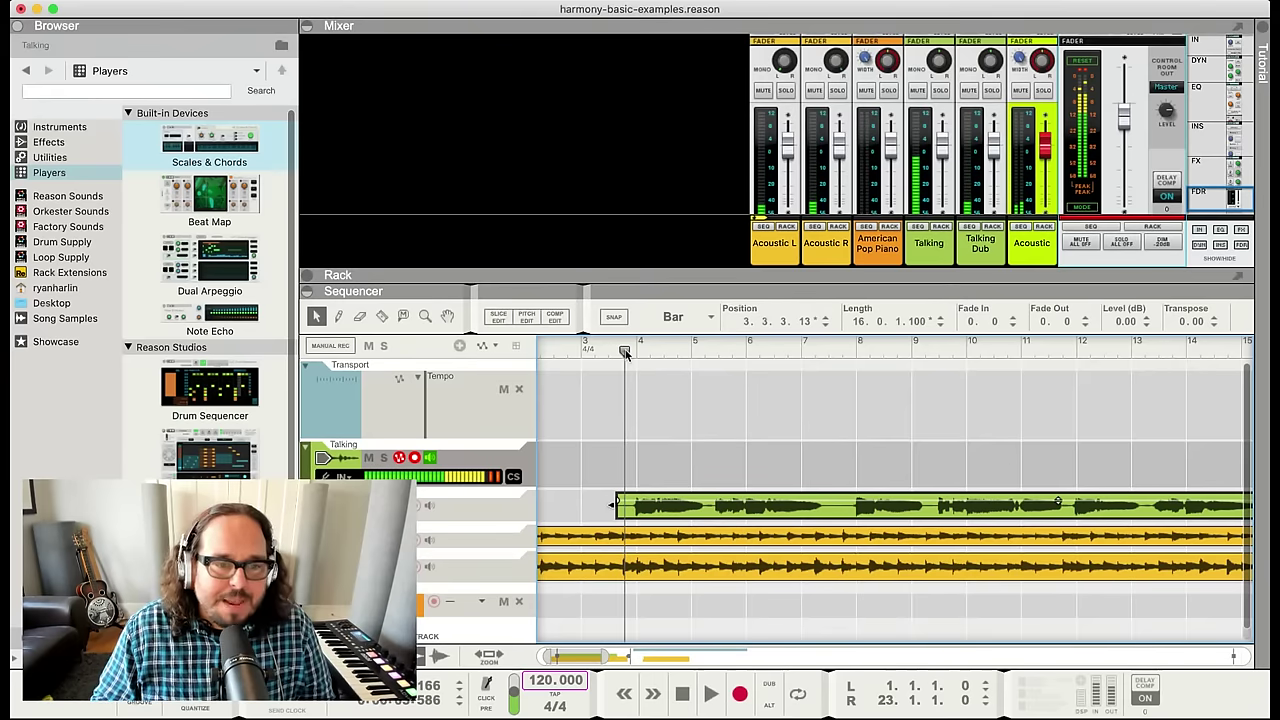
{"action": "key", "text": "space"}
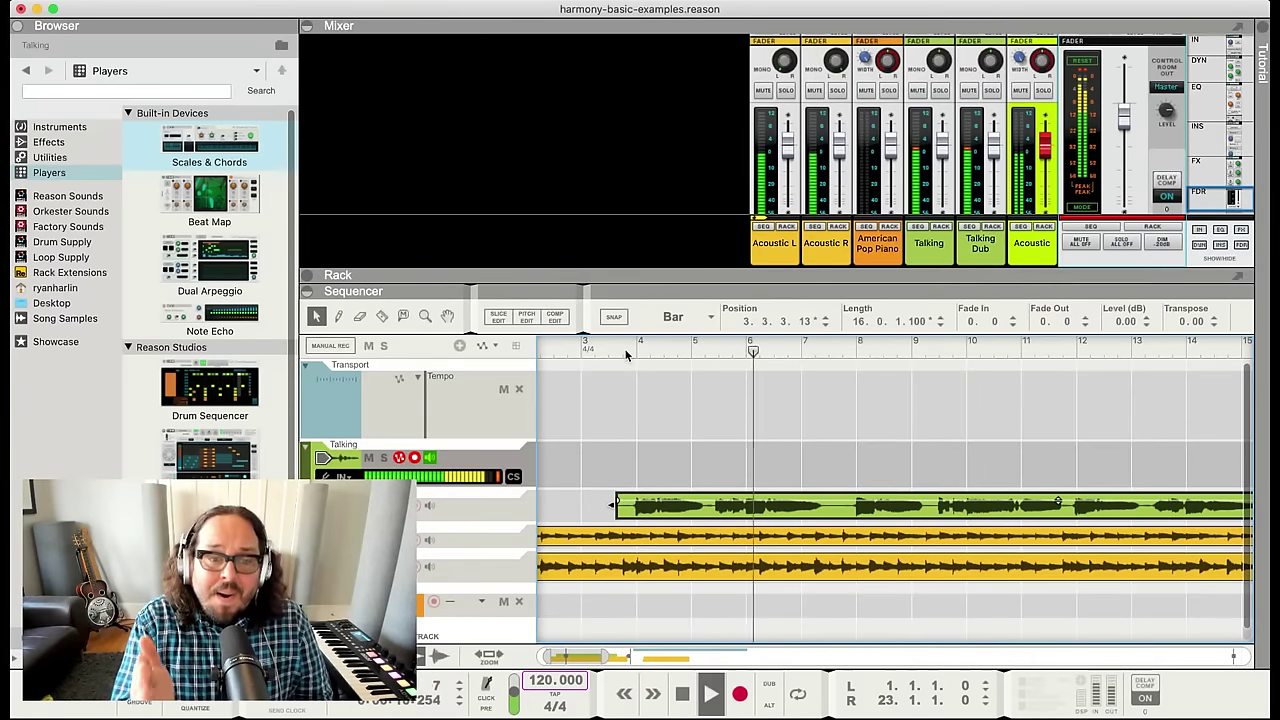
{"action": "key", "text": "space"}
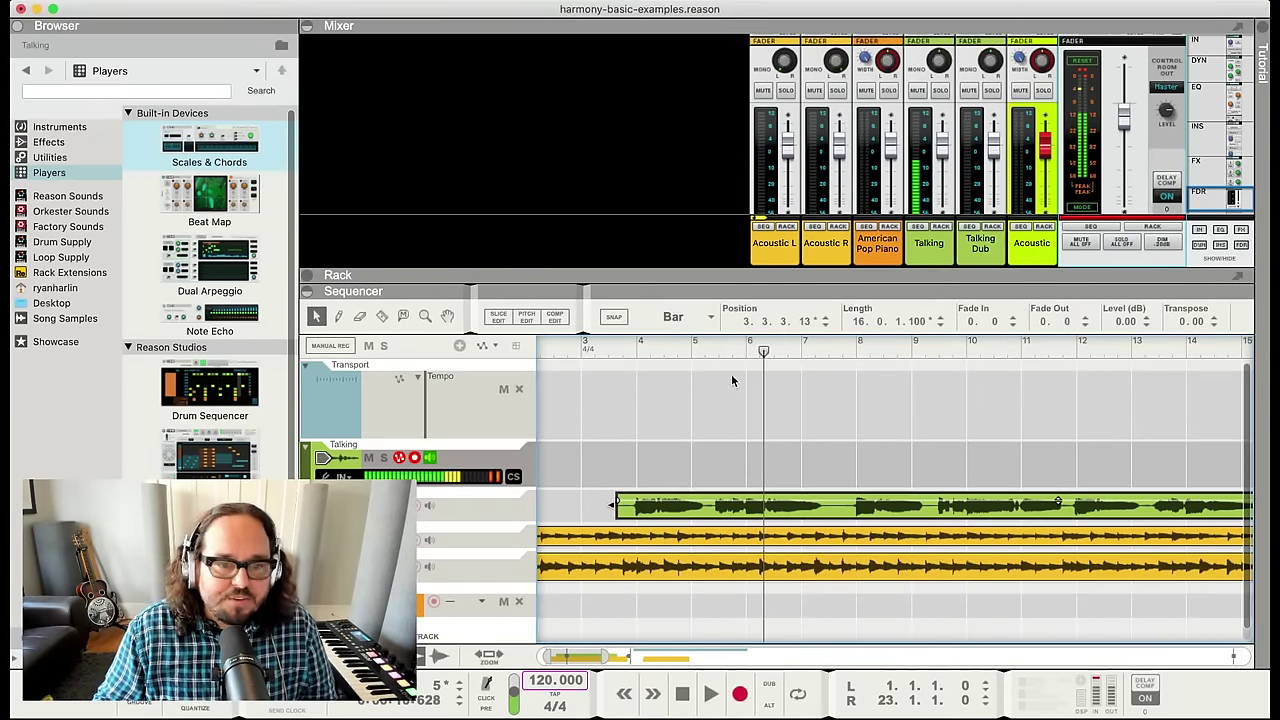
{"action": "left_click_drag", "start_coordinate": [763, 356], "coordinate": [745, 350]}
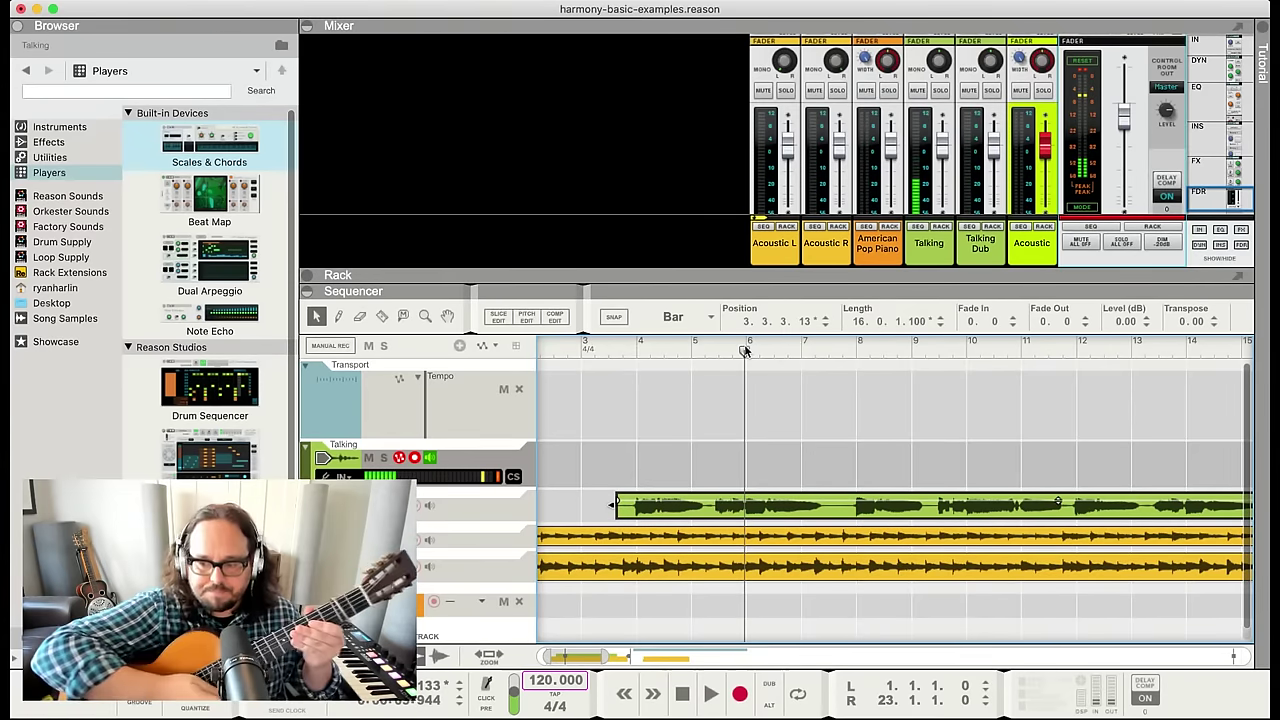
{"action": "key", "text": "space"}
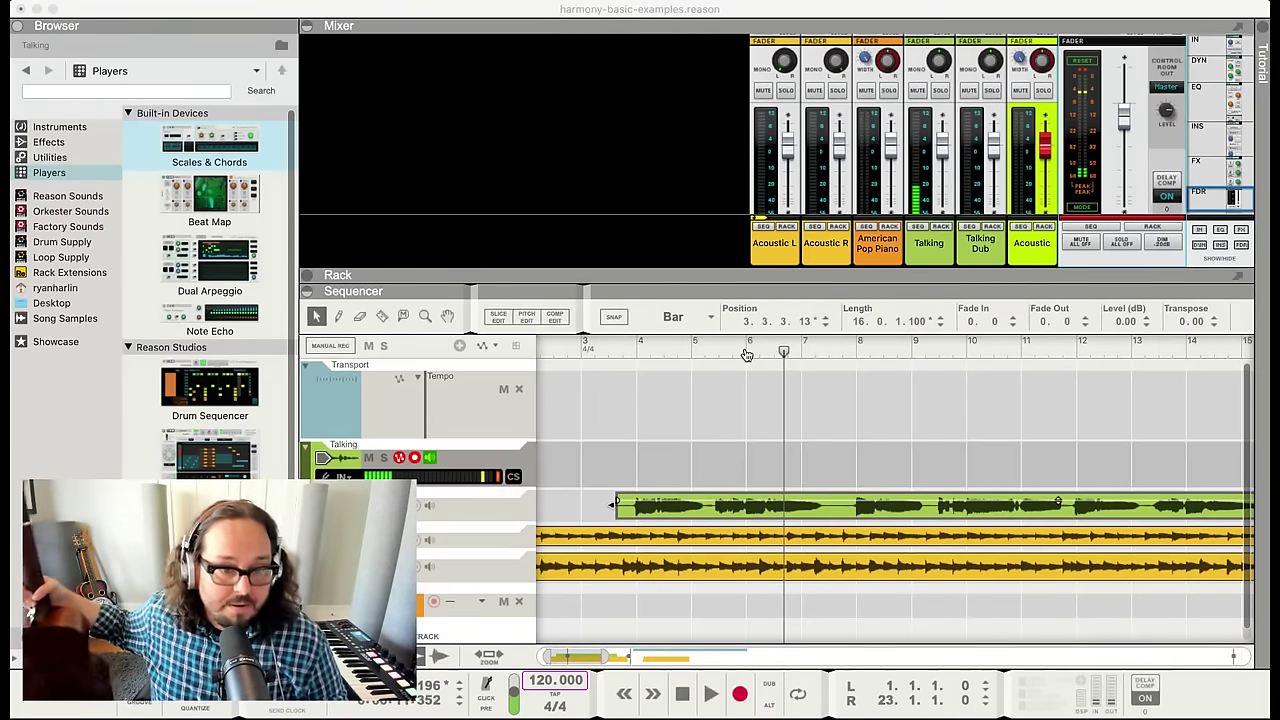
Play the vocal from bar 6 until just past bar 7 to hear the end of the phrase
{"action": "left_click", "coordinate": [747, 355]}
{"action": "key", "text": "space"}
{"action": "left_click", "coordinate": [745, 350]}
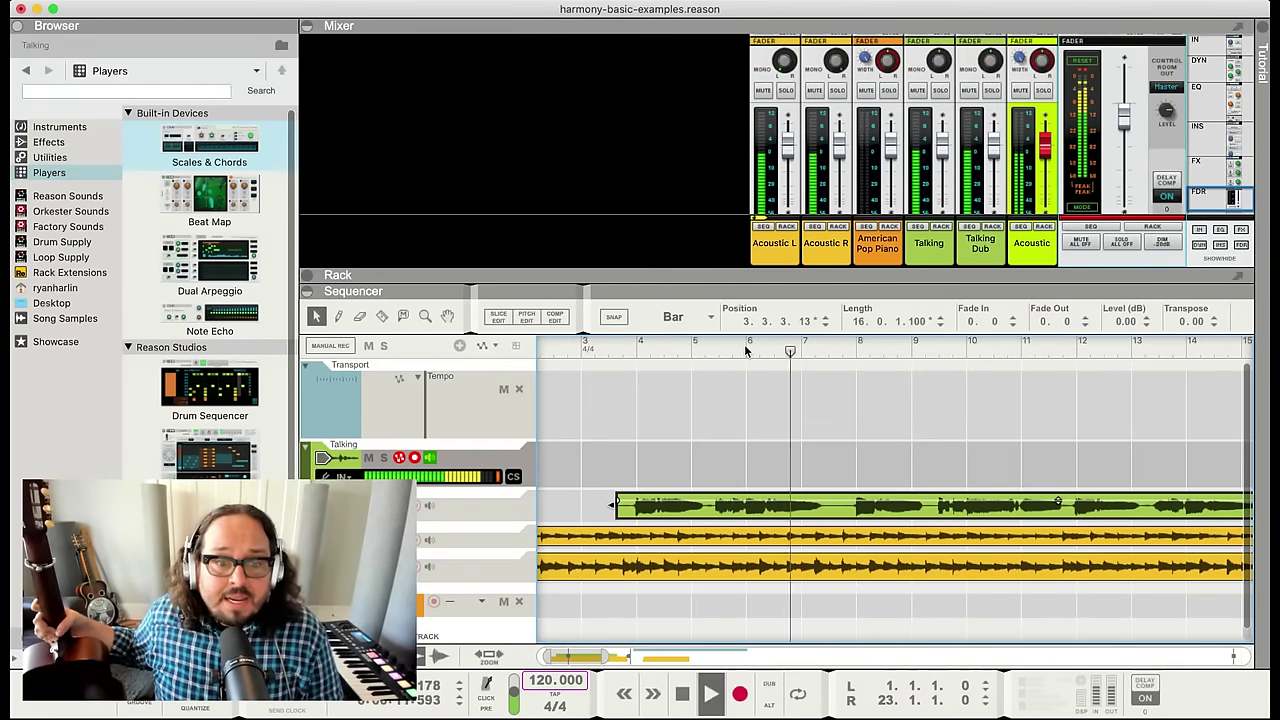
{"action": "key", "text": "space"}
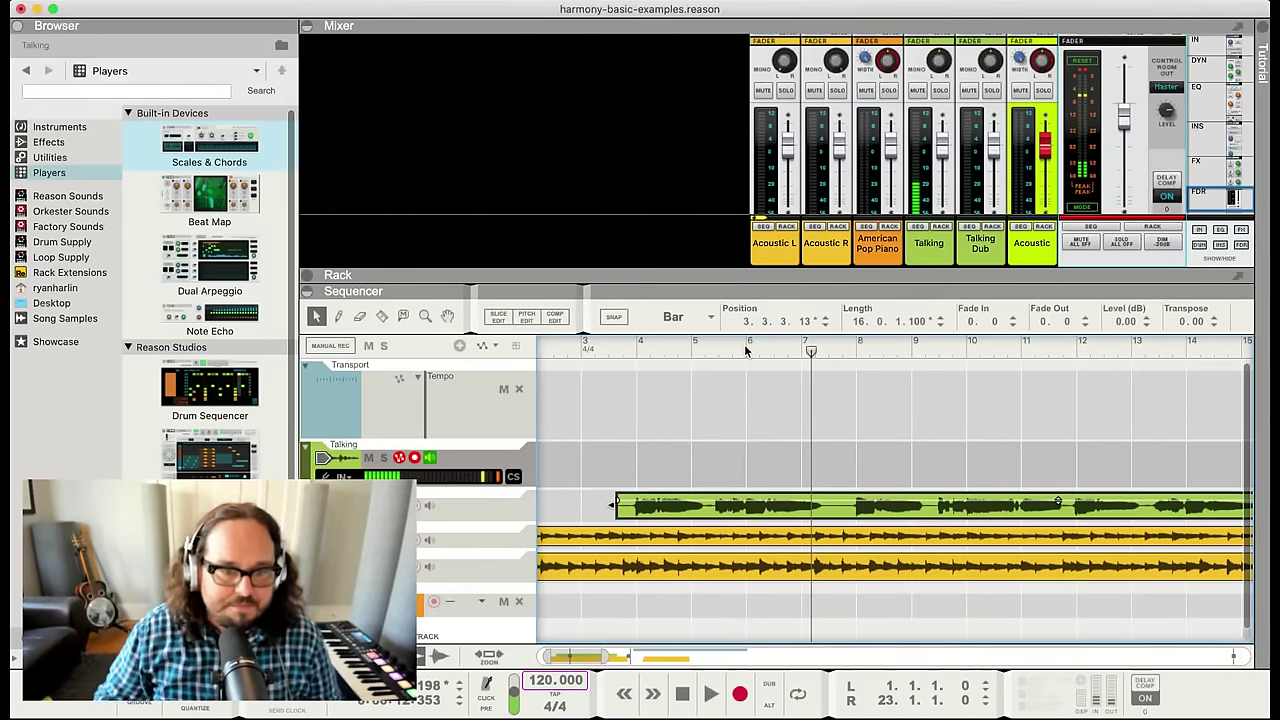
Set the playhead just before bar 6, and play and restart the passage running up to bar 7
{"action": "left_click_drag", "start_coordinate": [656, 350], "coordinate": [737, 349]}
{"action": "key", "text": "space"}
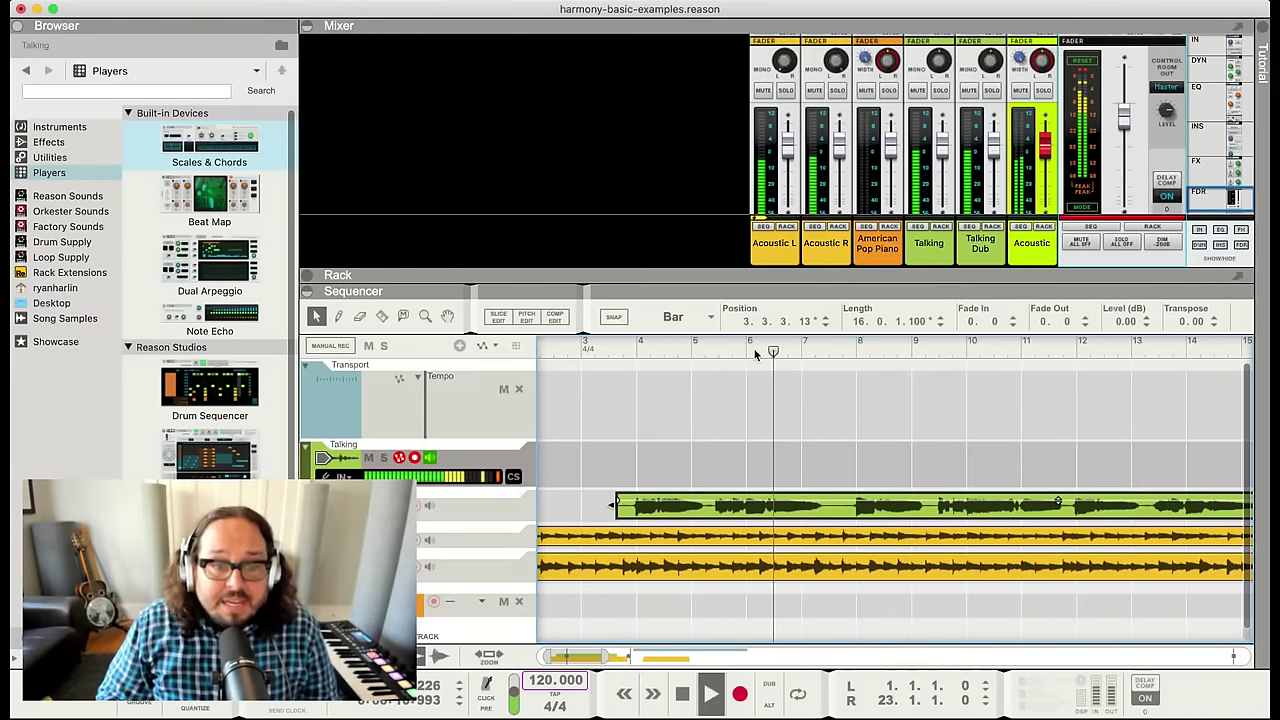
{"action": "key", "text": "space"}
{"action": "key", "text": "space"}
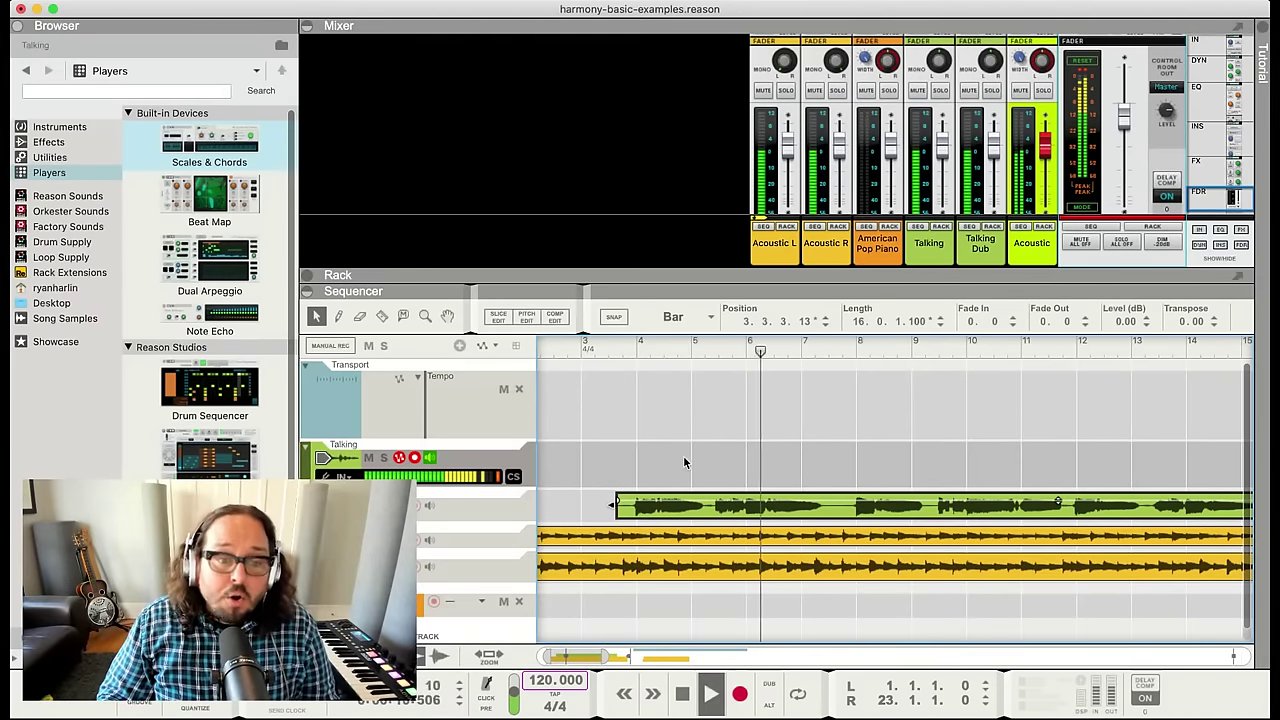
{"action": "key", "text": "space"}
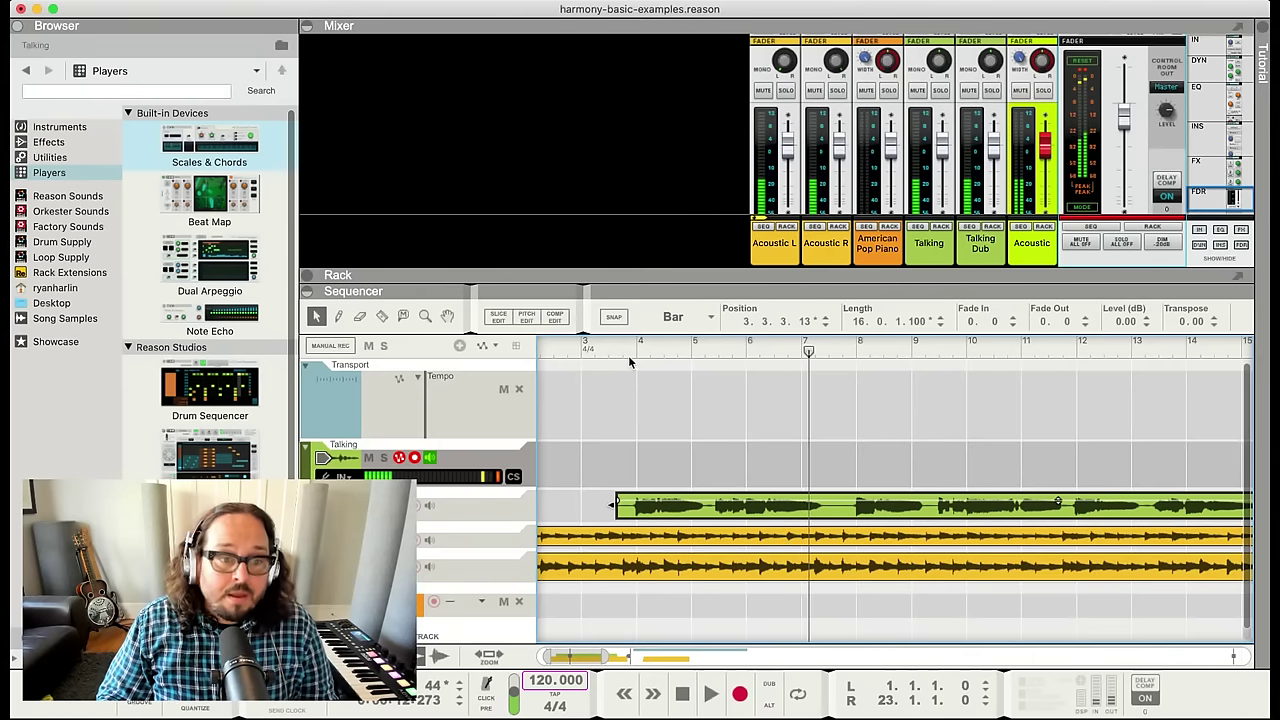
Deselect the vocal clip and play the whole first phrase from just before bar 4 past bar 7
{"action": "left_click", "coordinate": [630, 362]}
{"action": "left_click", "coordinate": [628, 349]}
{"action": "key", "text": "space"}
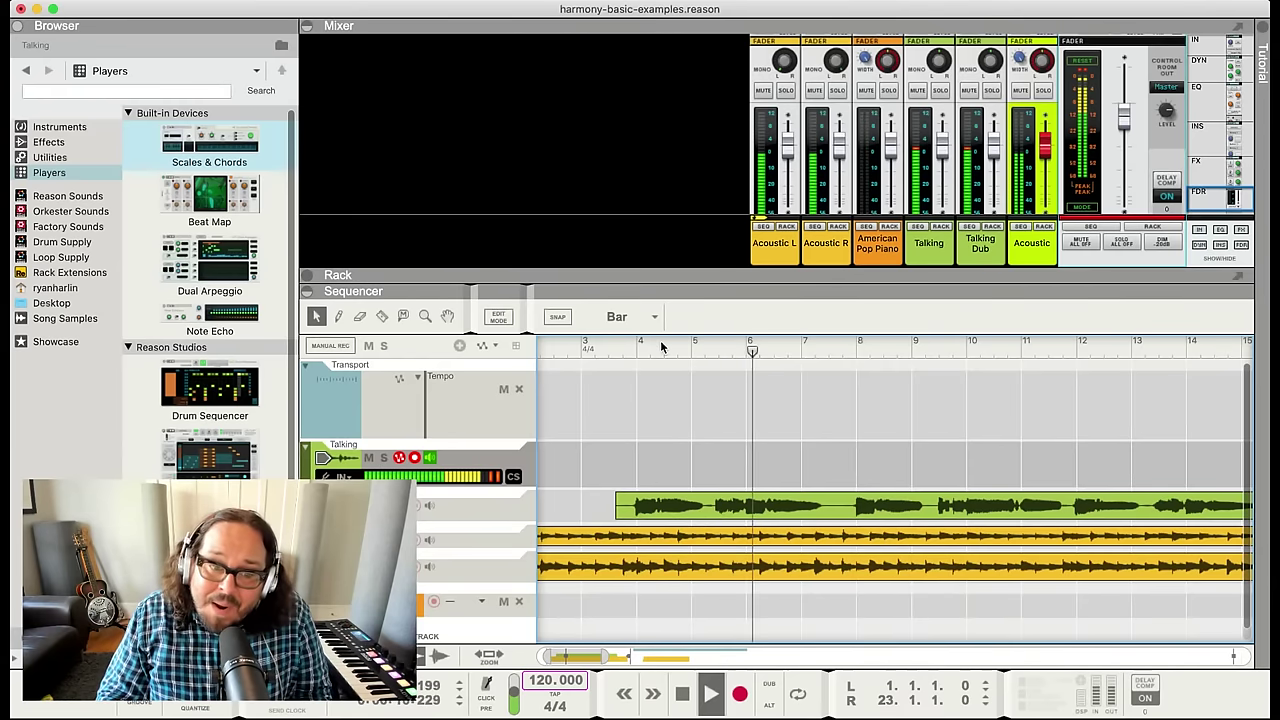
{"action": "key", "text": "space"}
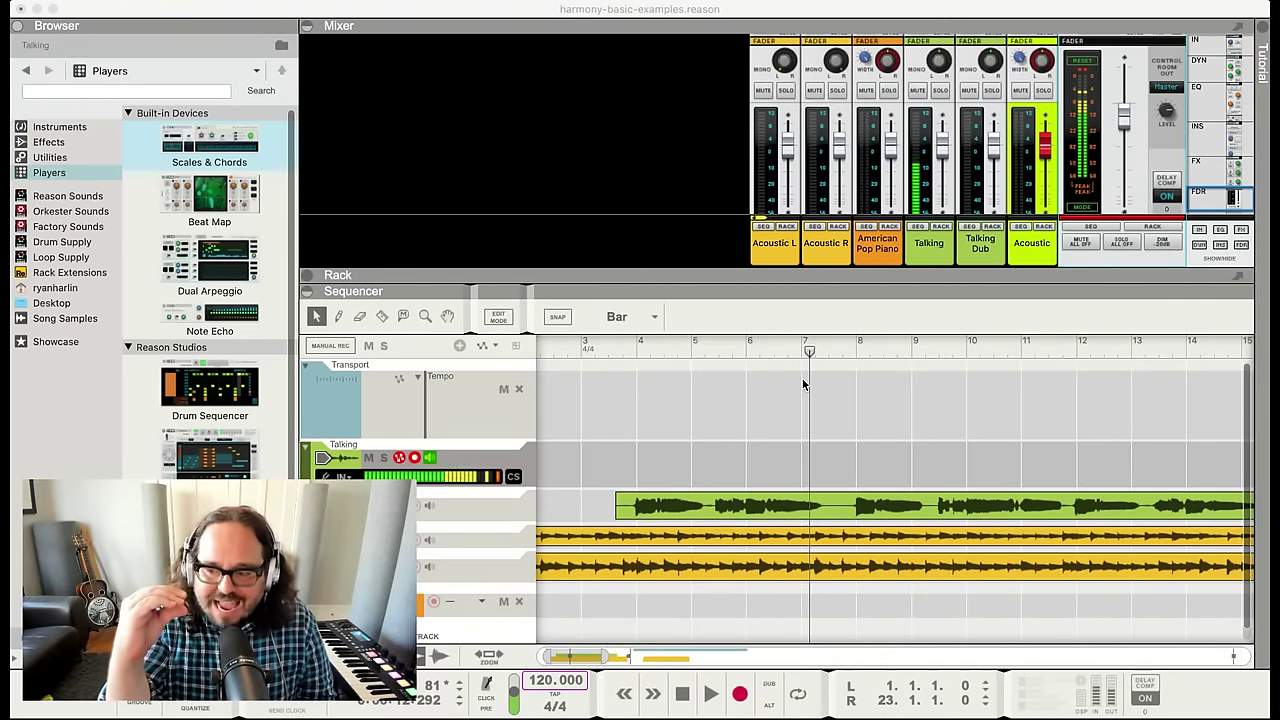
Play the second half of the phrase twice, starting just after bar 5 each time
{"action": "left_click_drag", "start_coordinate": [751, 350], "coordinate": [714, 350]}
{"action": "key", "text": "space"}
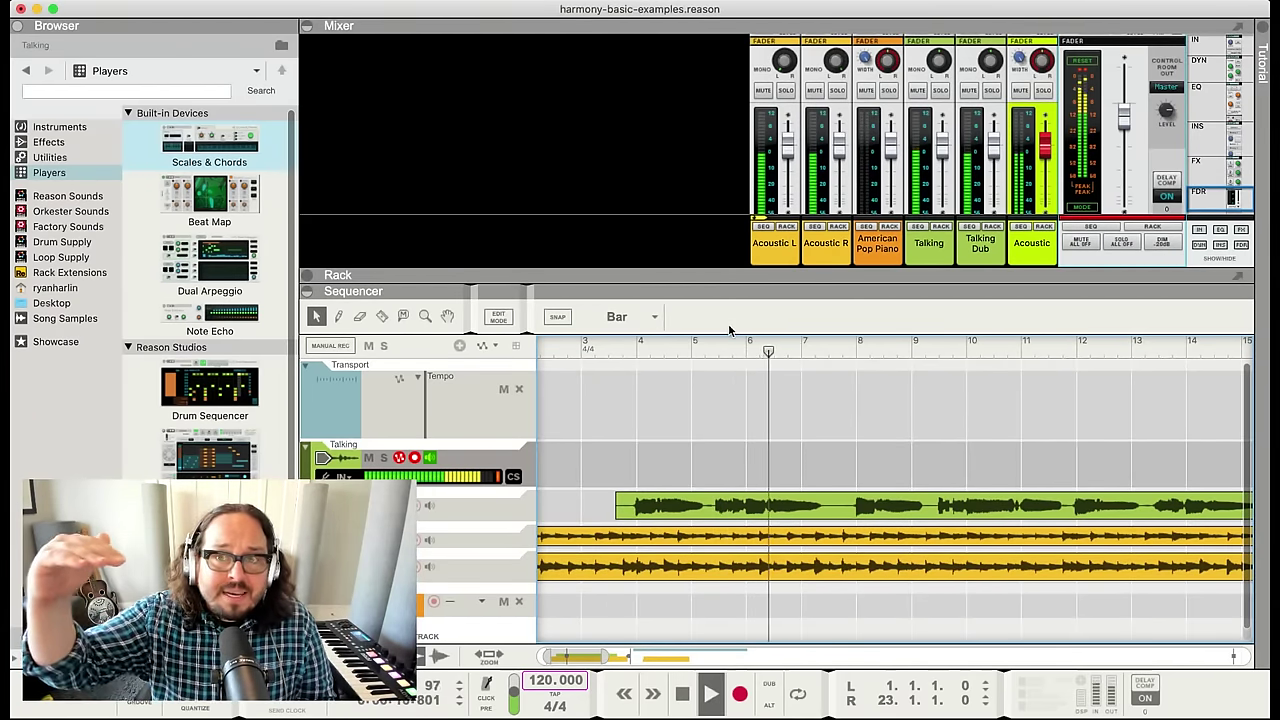
{"action": "key", "text": "space"}
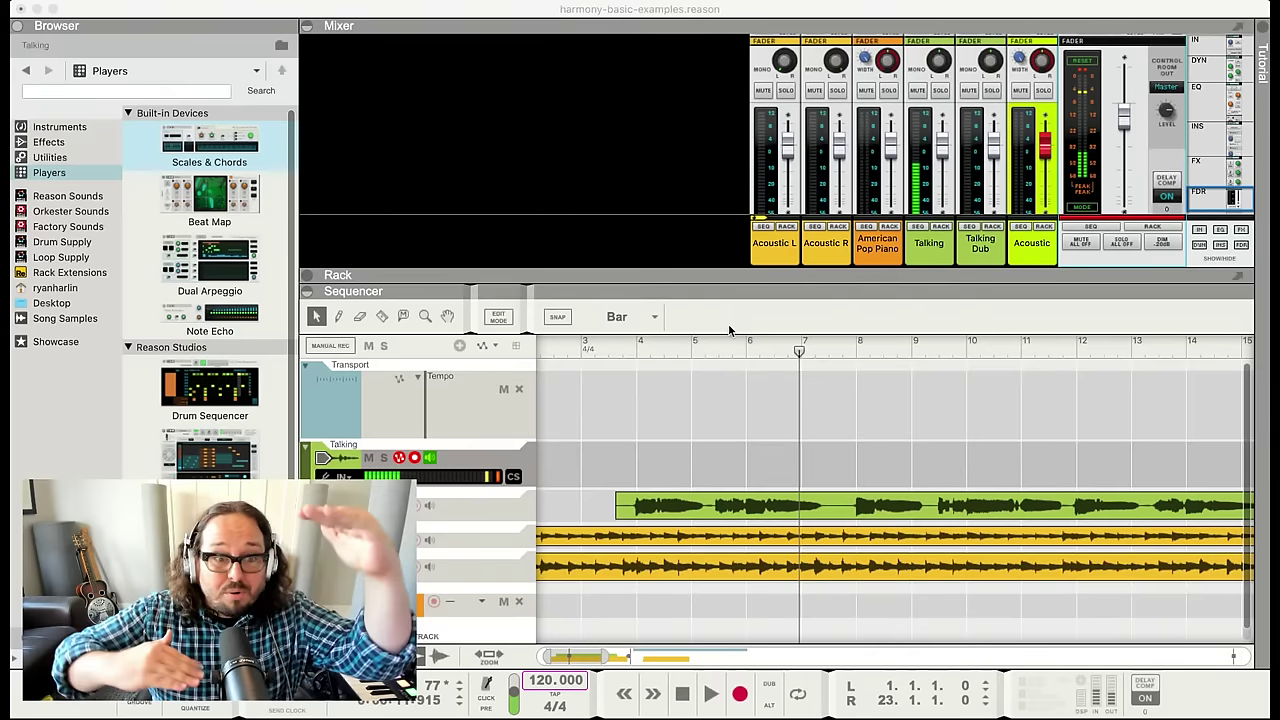
{"action": "left_click", "coordinate": [729, 330]}
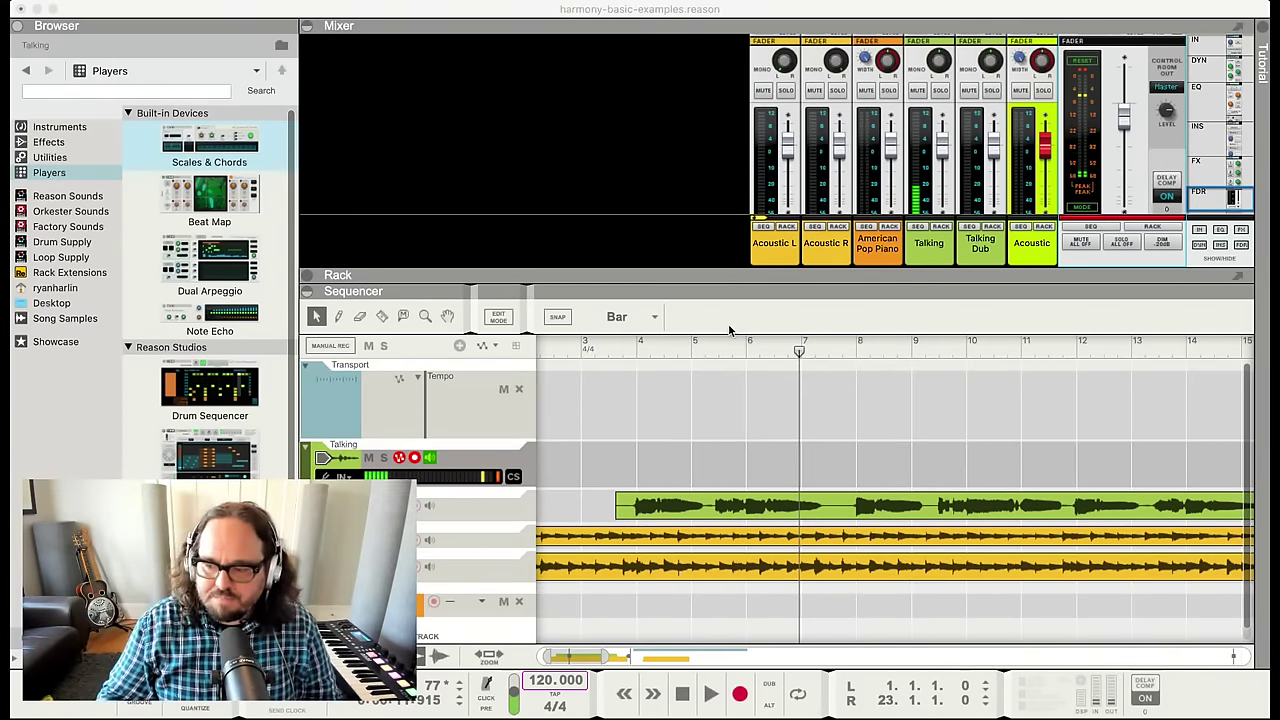
{"action": "left_click", "coordinate": [913, 322]}
{"action": "left_click_drag", "start_coordinate": [759, 349], "coordinate": [710, 358]}
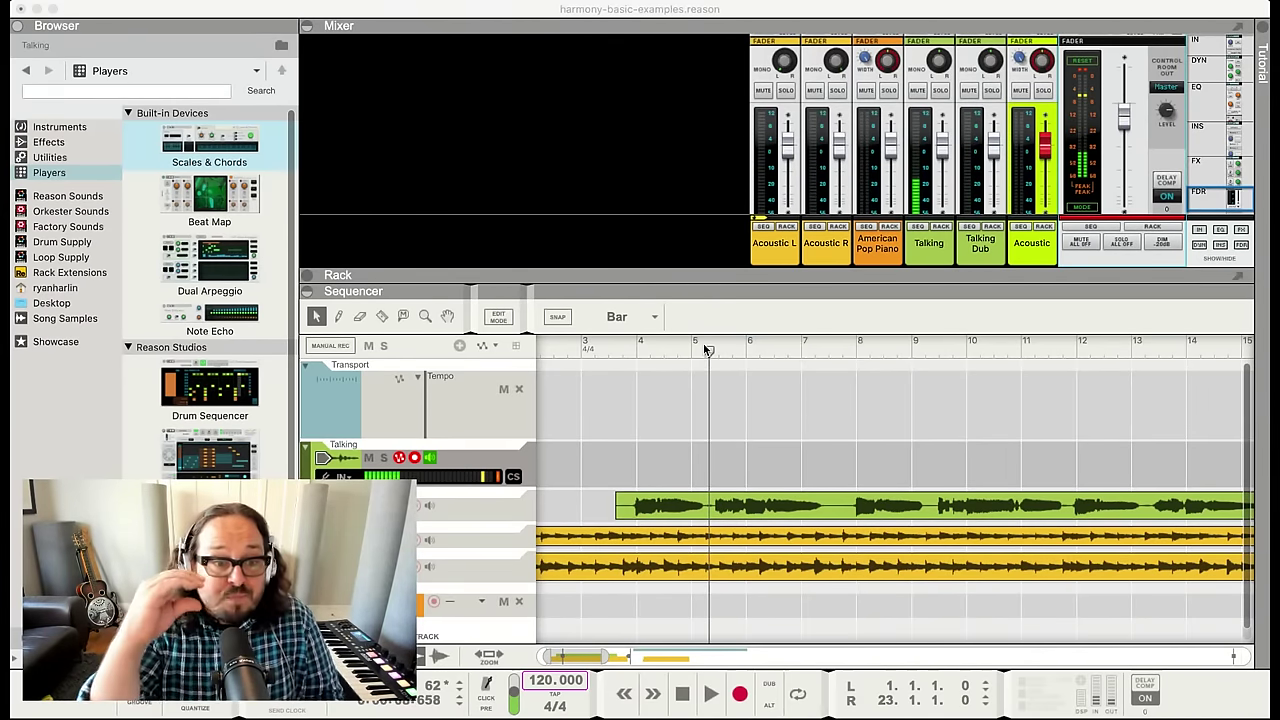
{"action": "left_click", "coordinate": [705, 349]}
{"action": "key", "text": "space"}
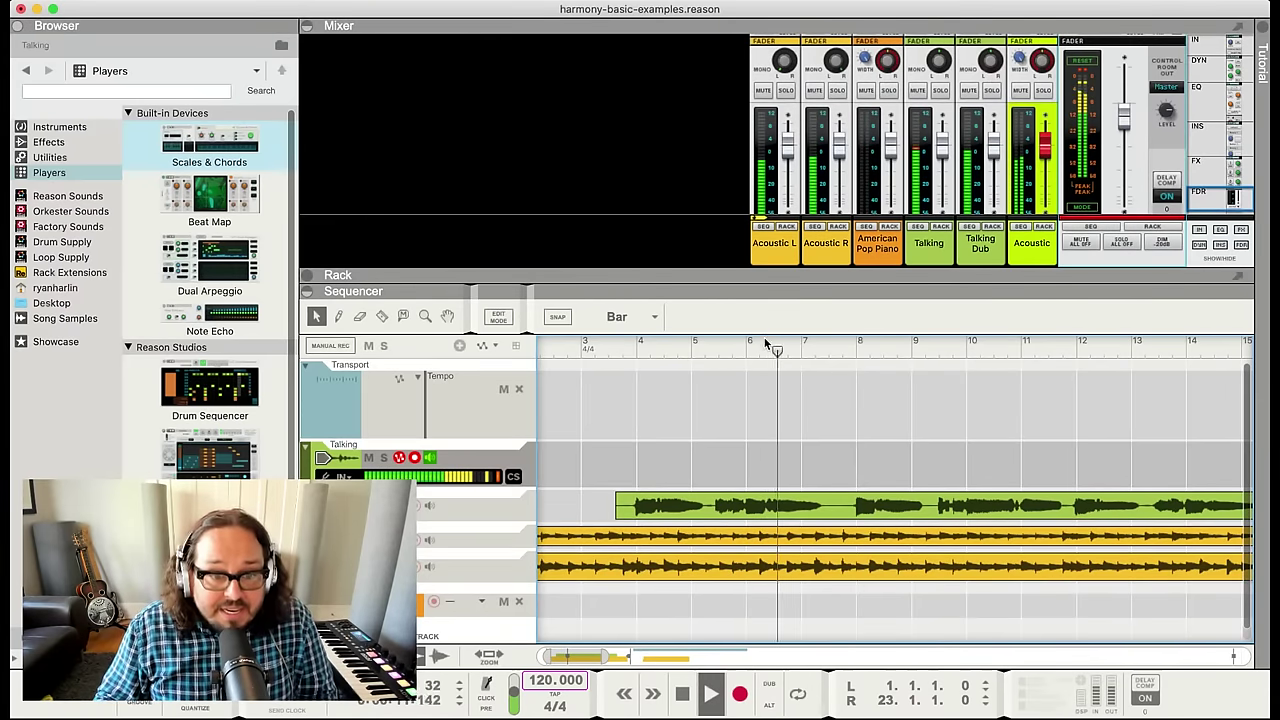
{"action": "key", "text": "space"}
Place the playhead midway between bars 3 and 4 and create a new dub track from the Talking track
{"action": "left_click", "coordinate": [607, 351]}
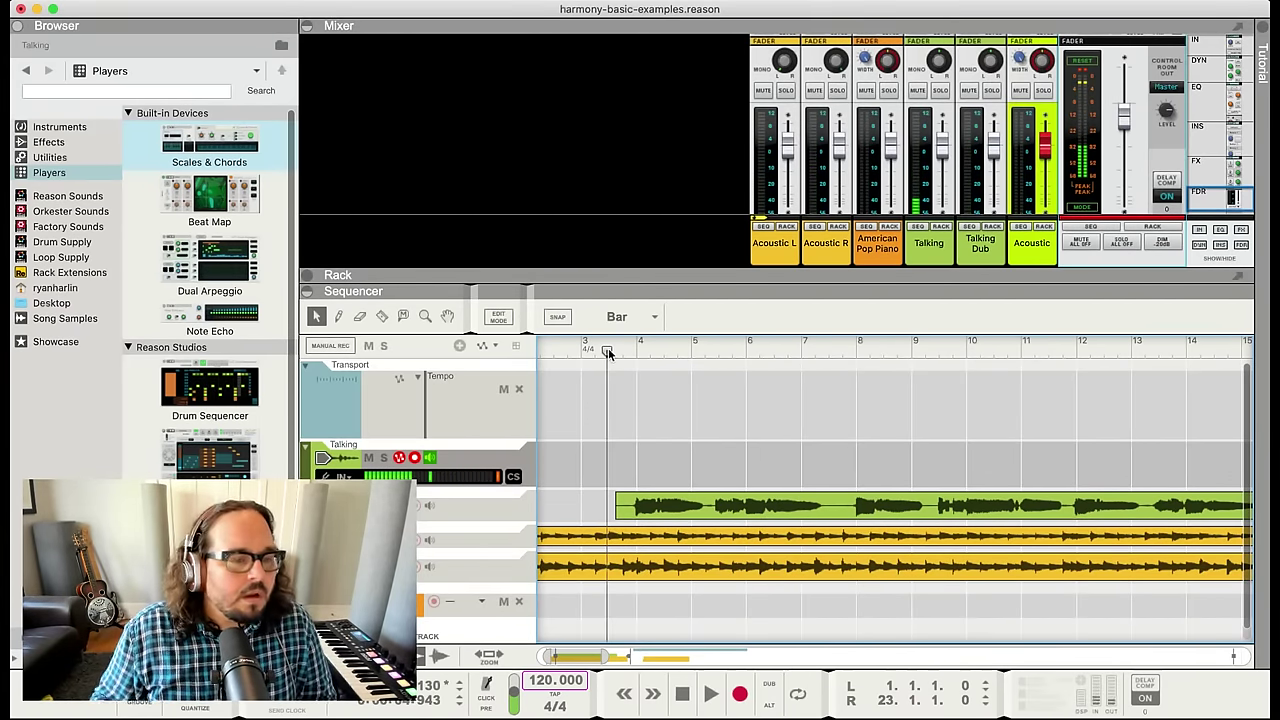
{"action": "key", "text": "super+d"}
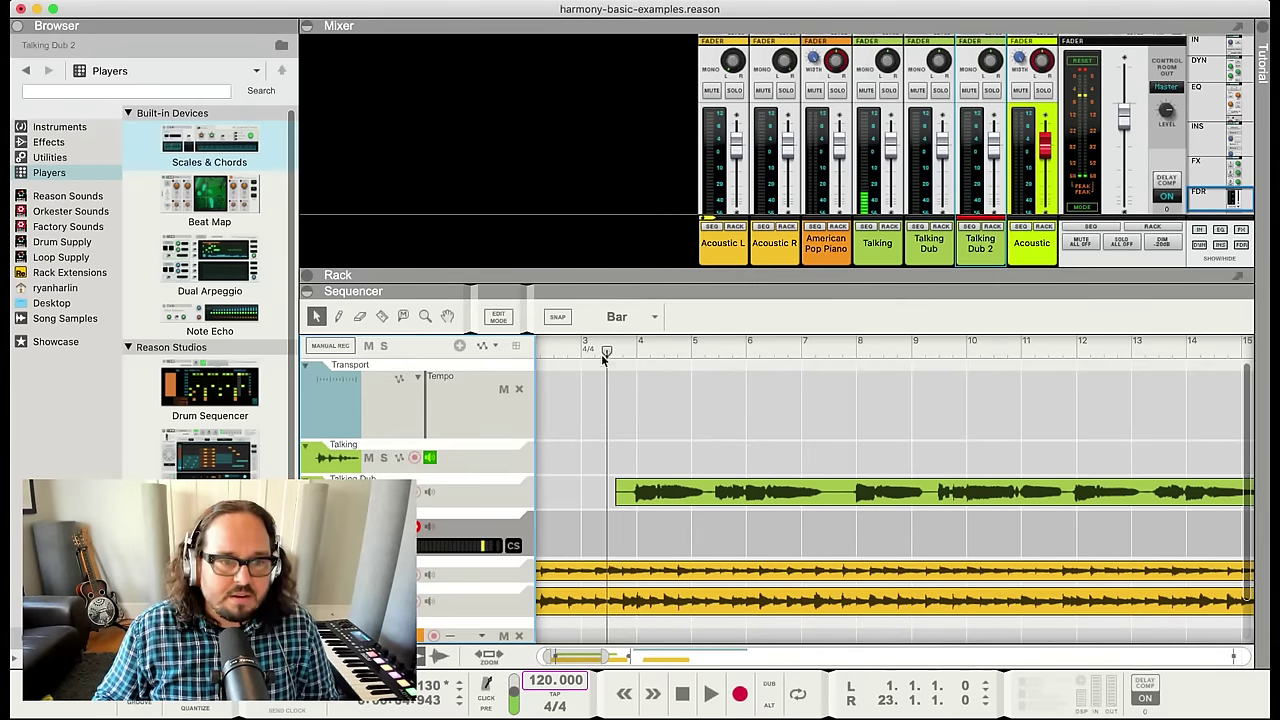
{"action": "left_click_drag", "start_coordinate": [605, 355], "coordinate": [582, 352]}
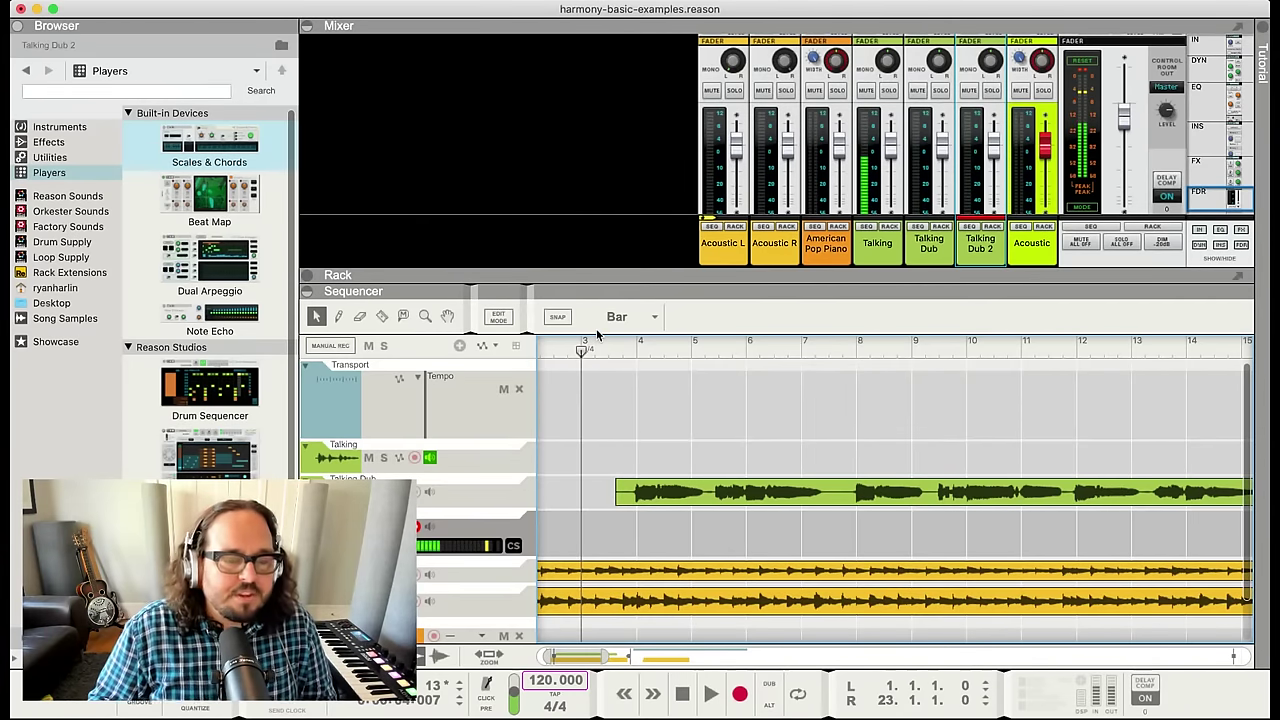
{"action": "key", "text": "super+Return"}
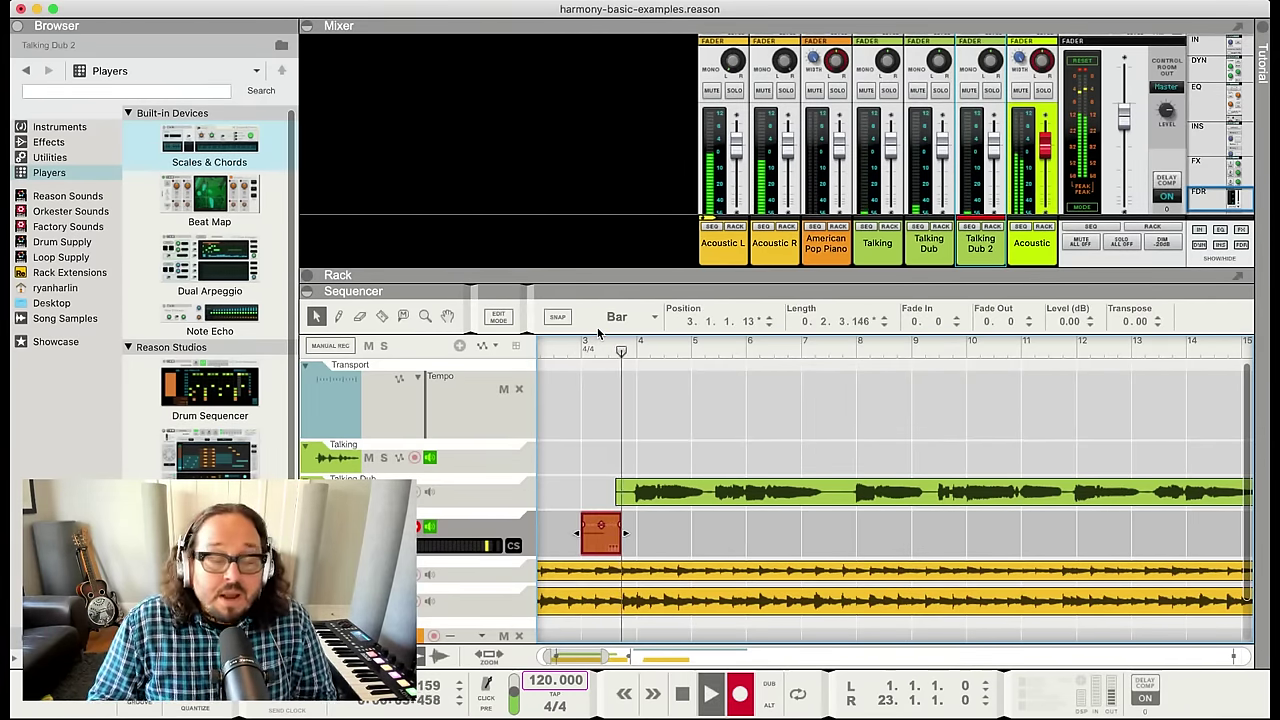
{"action": "key", "text": "space"}
{"action": "key", "text": "super+z"}
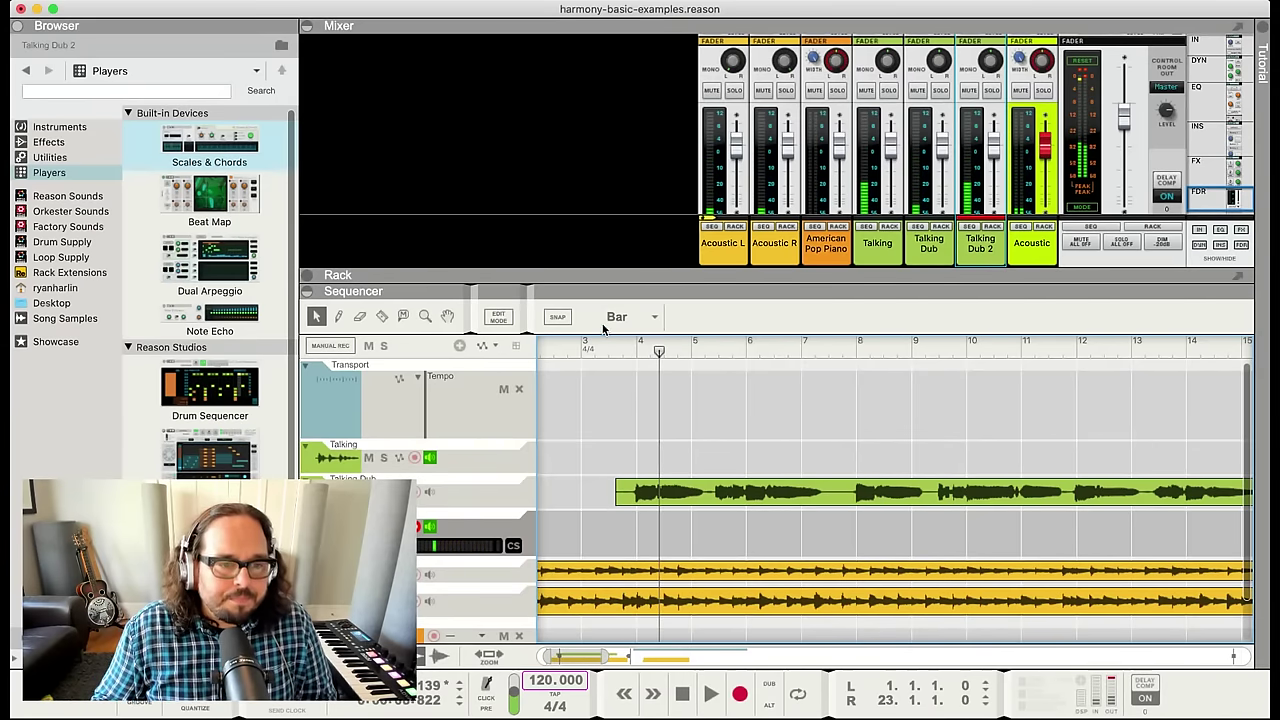
Record the harmony on the new dub track from bar 3 past bar 7, and trim the silent lead-in off the clip
{"action": "left_click", "coordinate": [586, 348]}
{"action": "key", "text": "super+Return"}
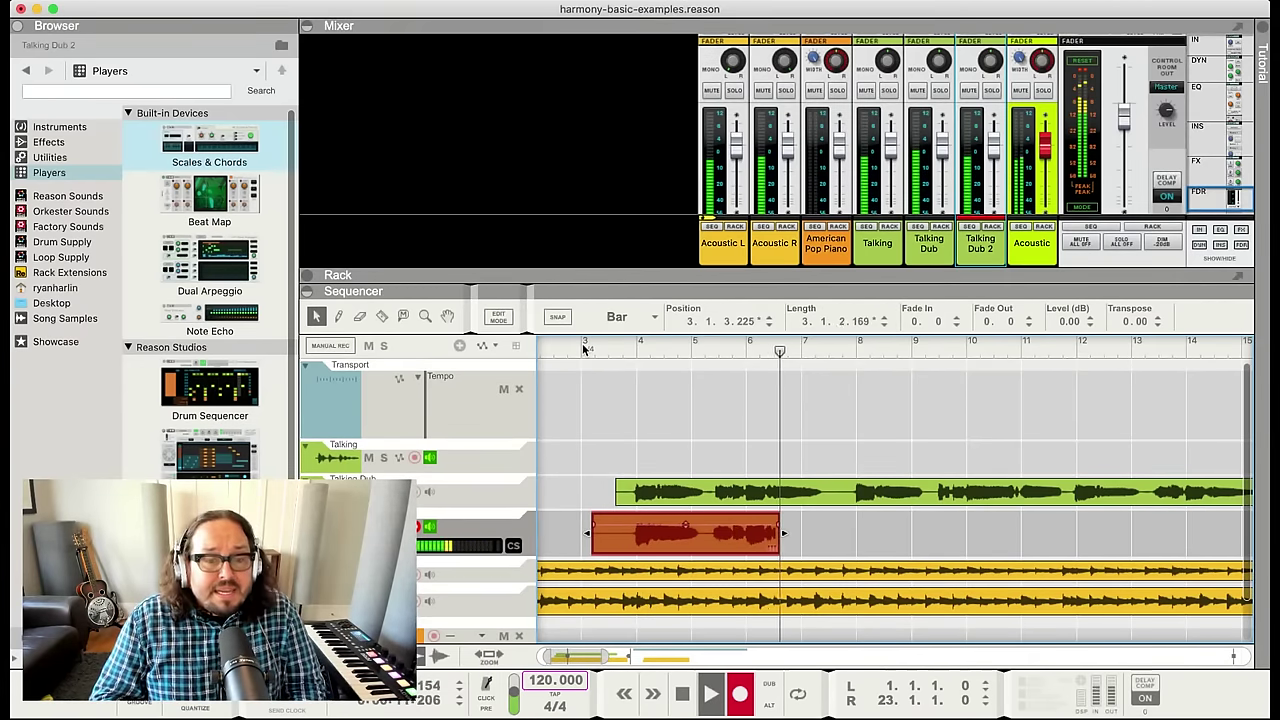
{"action": "key", "text": "space"}
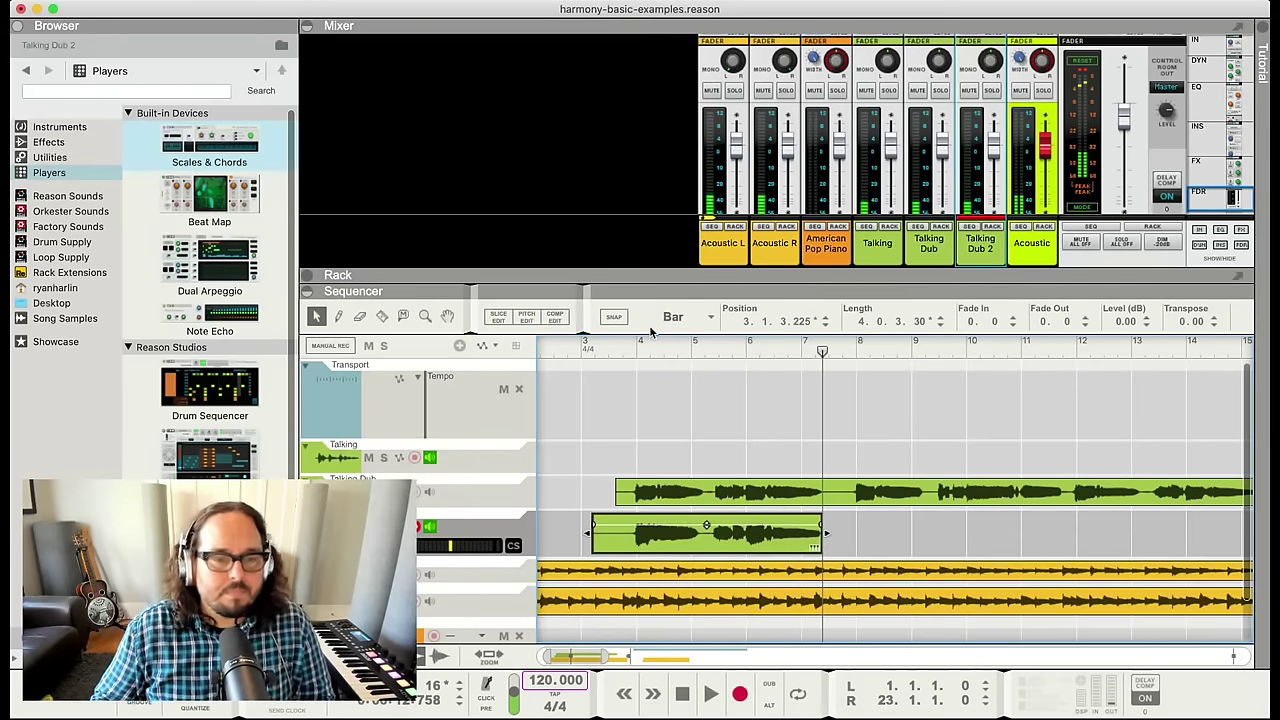
{"action": "left_click_drag", "start_coordinate": [604, 536], "coordinate": [632, 536]}
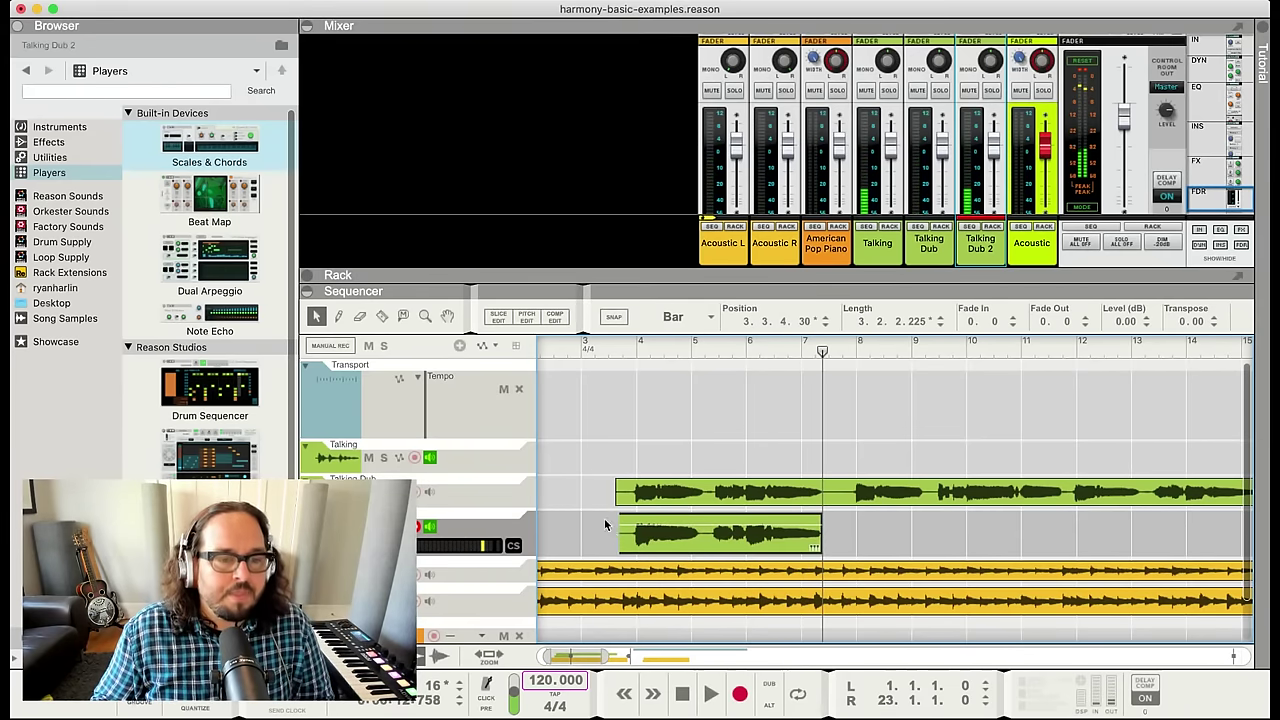
Open the new harmony clip for pitch editing, correct the pitch of all its notes and reduce their drift to 70%
{"action": "double_click", "coordinate": [672, 530]}
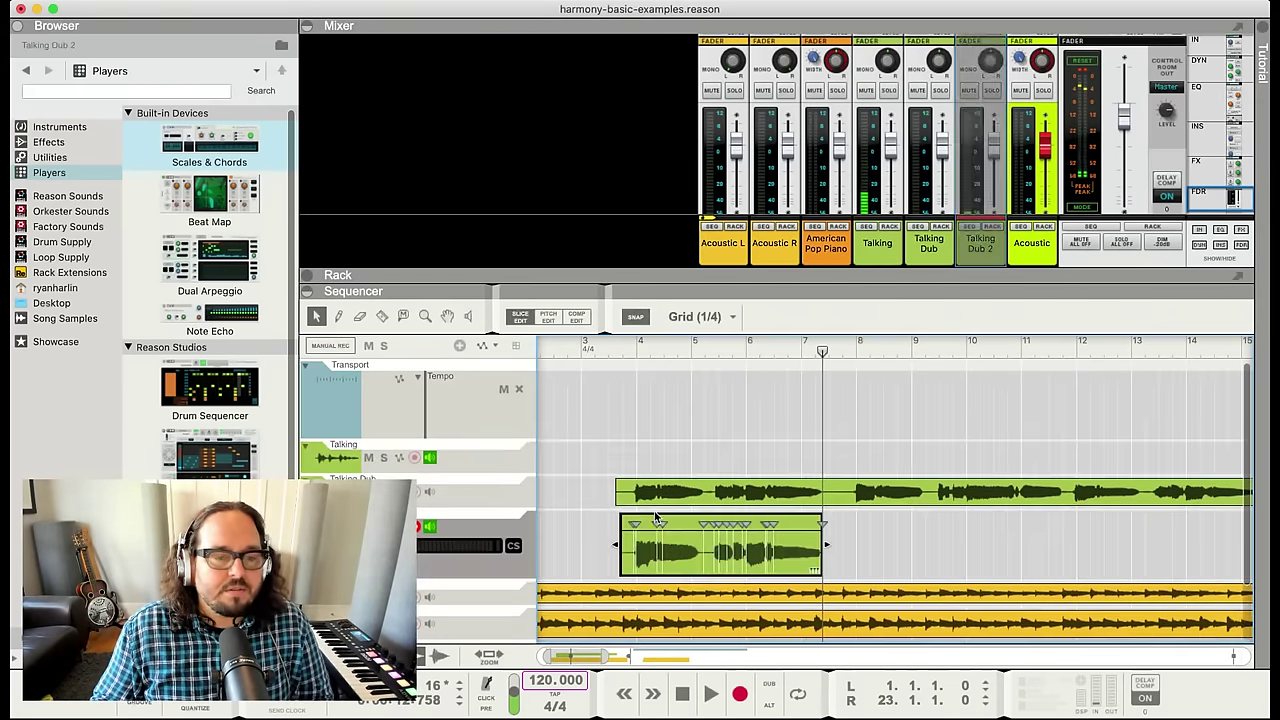
{"action": "left_click", "coordinate": [548, 317]}
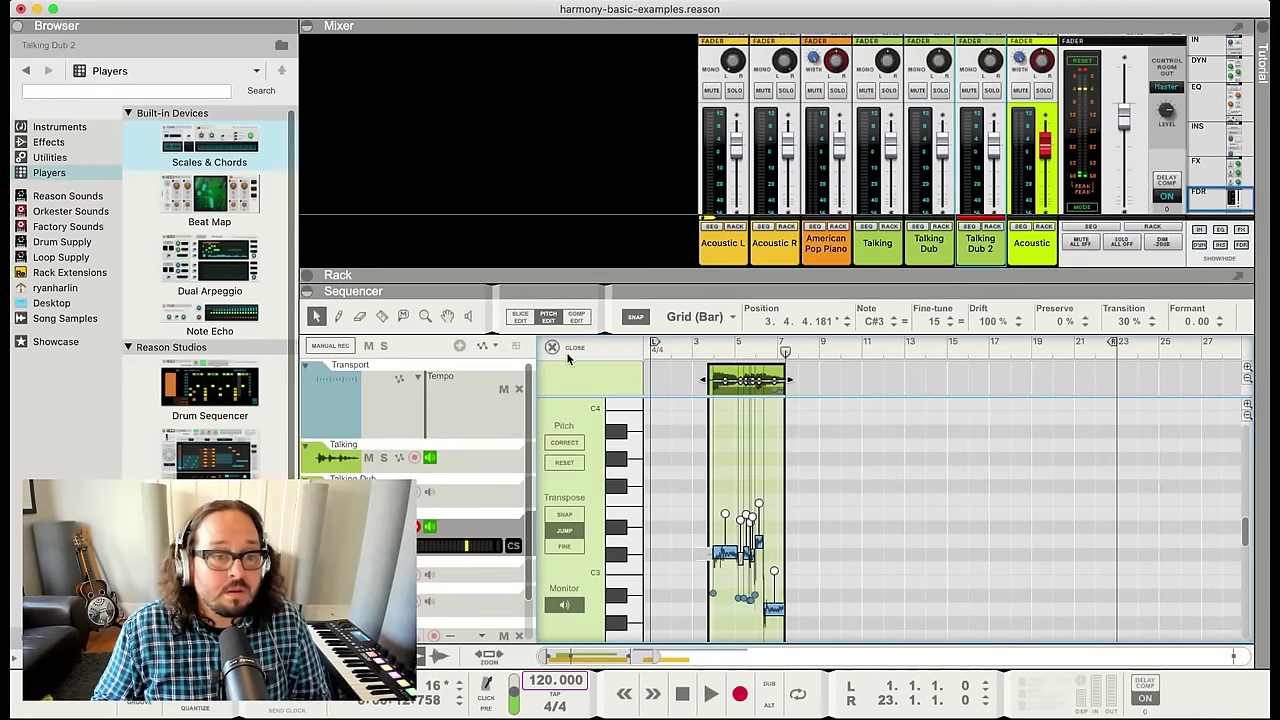
{"action": "left_click", "coordinate": [737, 474]}
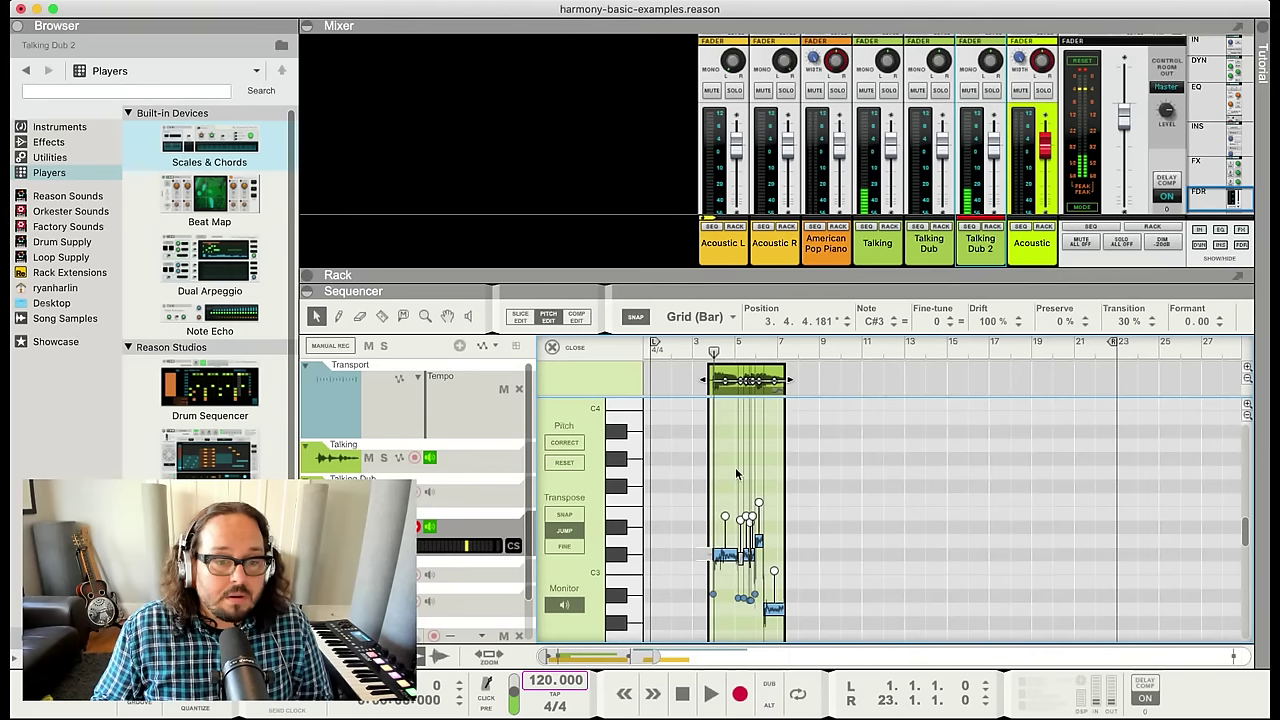
{"action": "left_click_drag", "start_coordinate": [720, 518], "coordinate": [722, 505]}
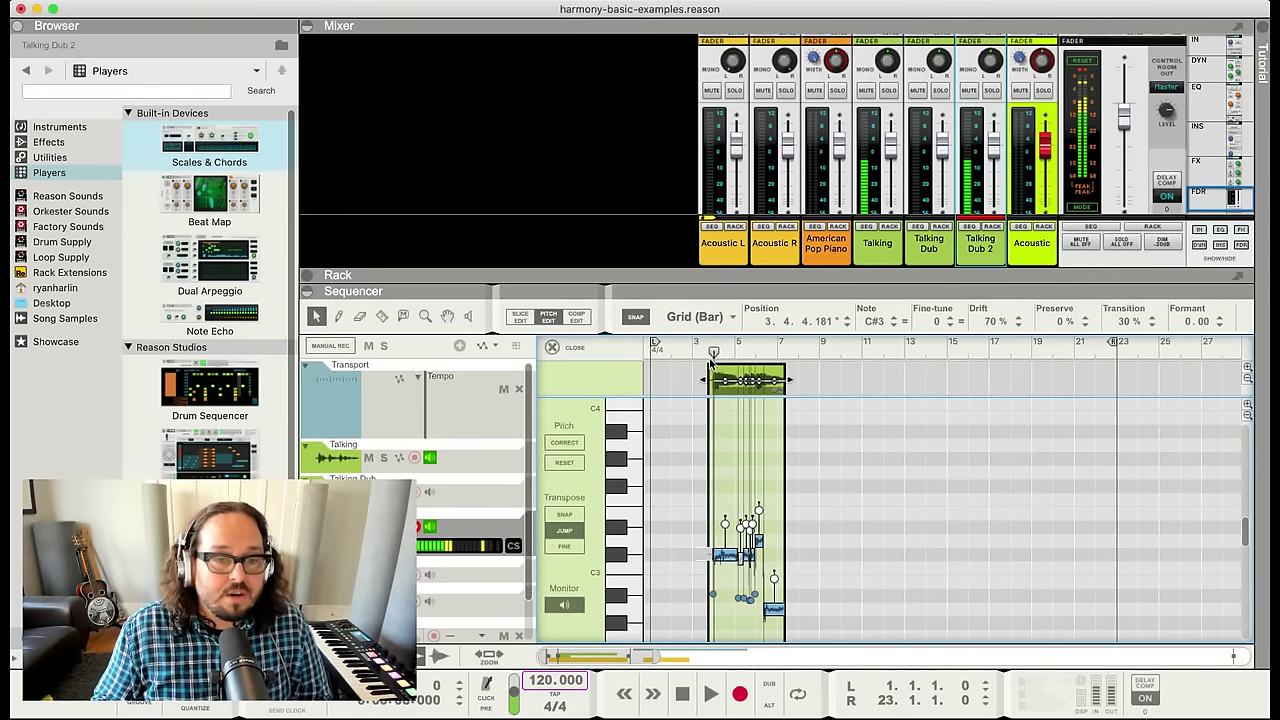
Close the pitch editor to play the corrected harmony with the melody and guitars, and select the Talking track
{"action": "left_click", "coordinate": [552, 347]}
{"action": "key", "text": "space"}
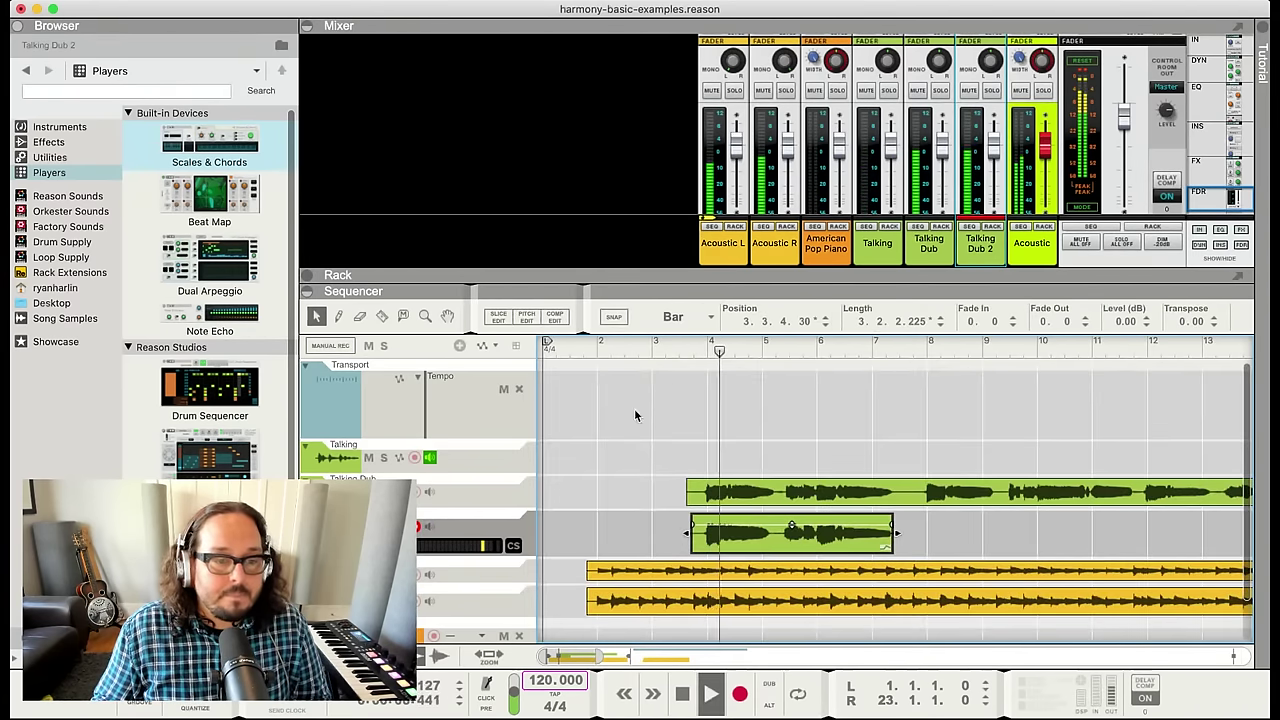
{"action": "left_click", "coordinate": [502, 458]}
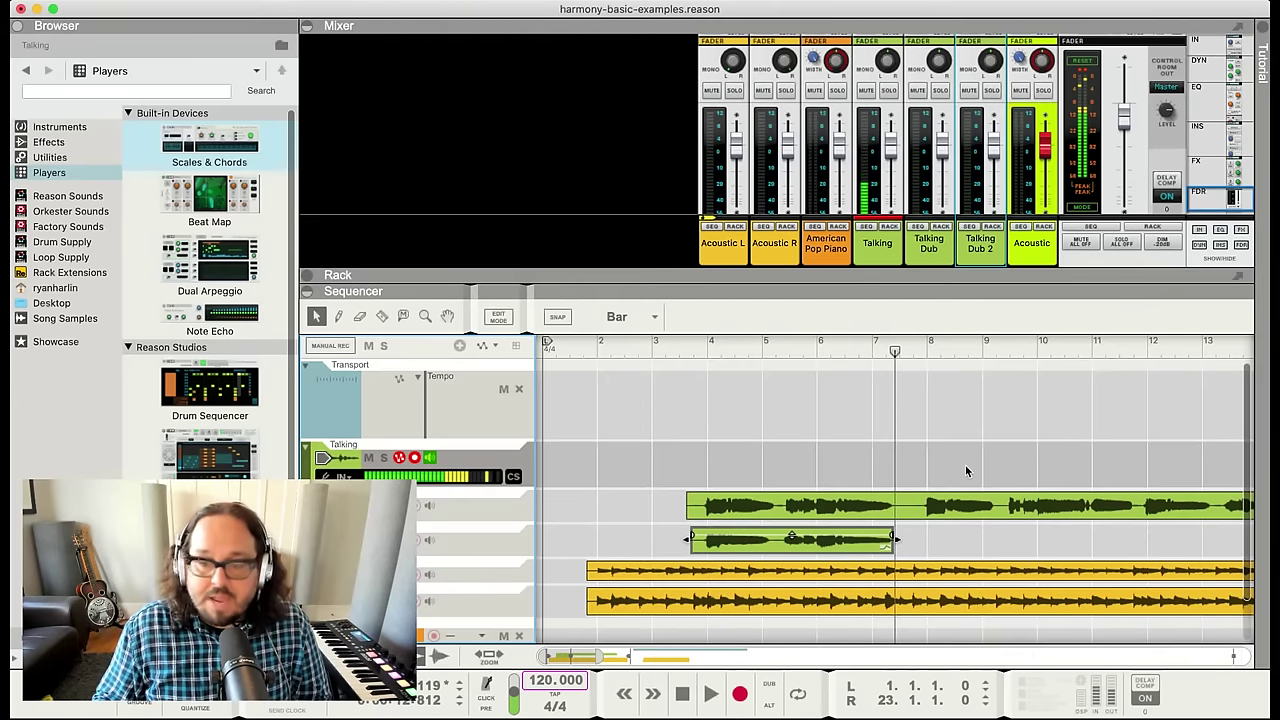
Play the start of the next vocal phrase around bar 8, and return the playhead to the gap before it
{"action": "left_click", "coordinate": [880, 540]}
{"action": "key", "text": "space"}
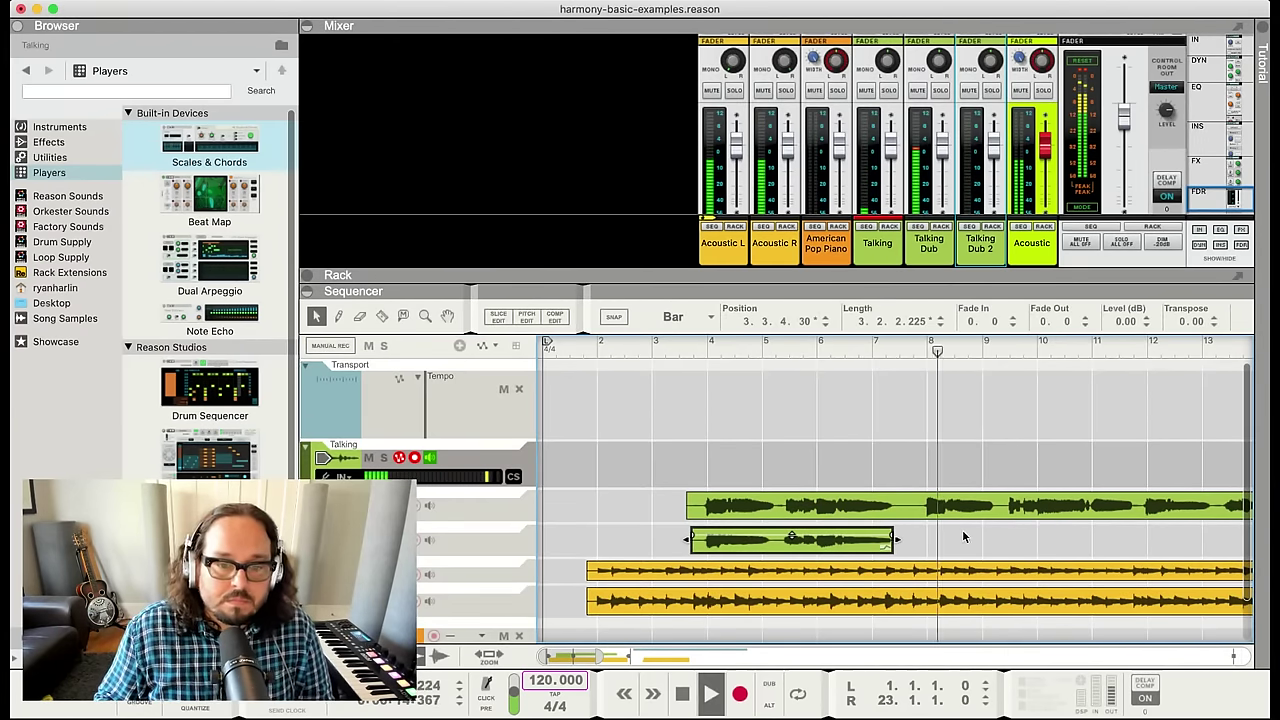
{"action": "key", "text": "space"}
{"action": "left_click", "coordinate": [917, 344]}
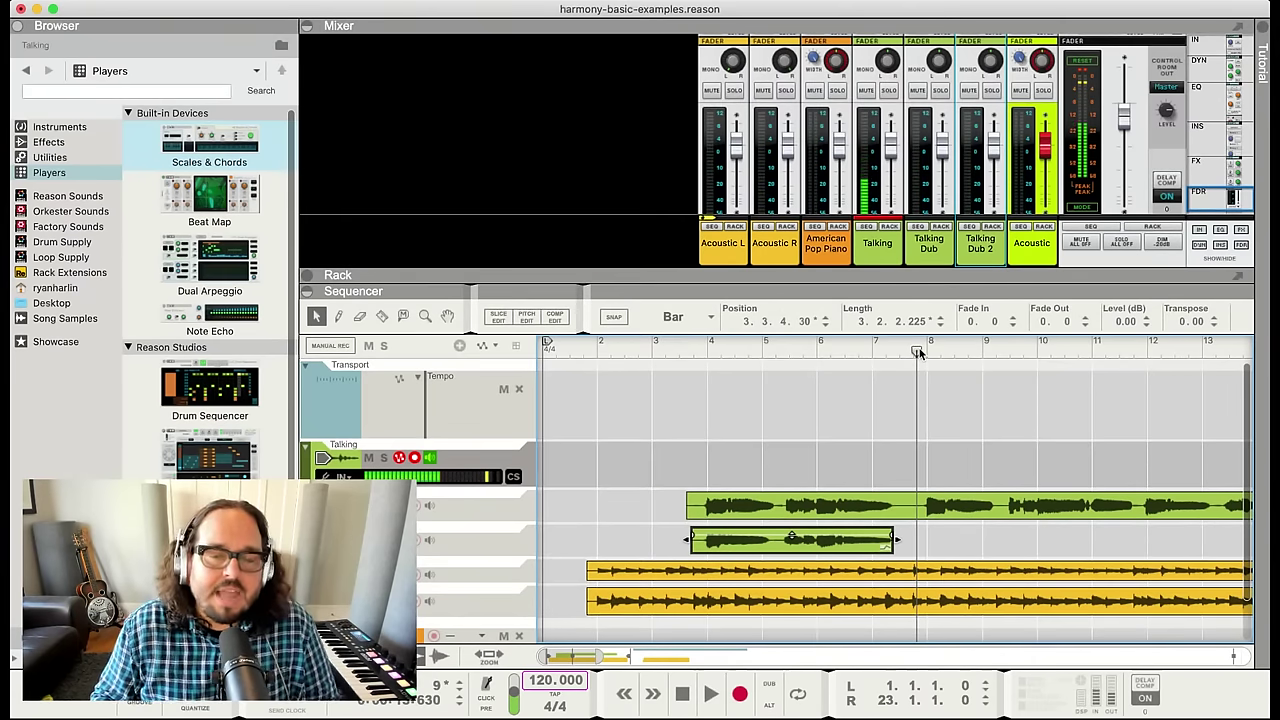
{"action": "left_click", "coordinate": [903, 351]}
Mute the Talking Dub clip and play the harmony clip with the guitars from bar 6
{"action": "left_click_drag", "start_coordinate": [634, 440], "coordinate": [725, 497]}
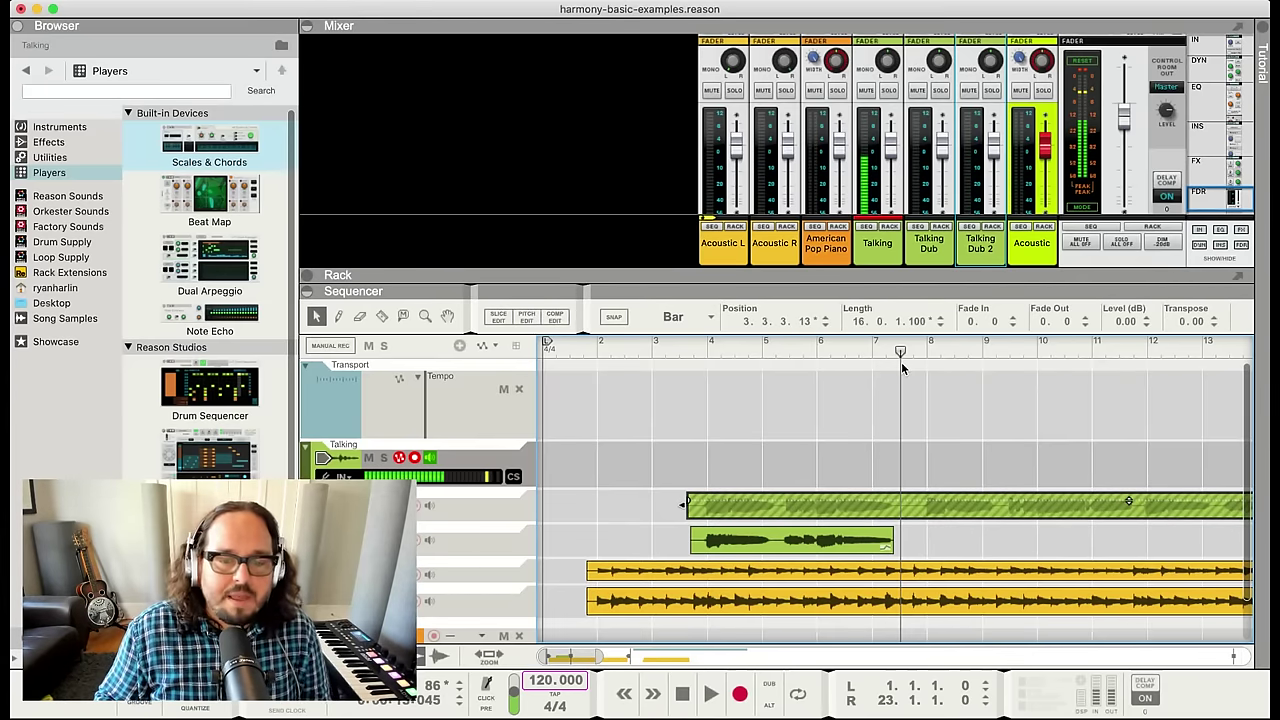
{"action": "left_click", "coordinate": [818, 350]}
{"action": "key", "text": "space"}
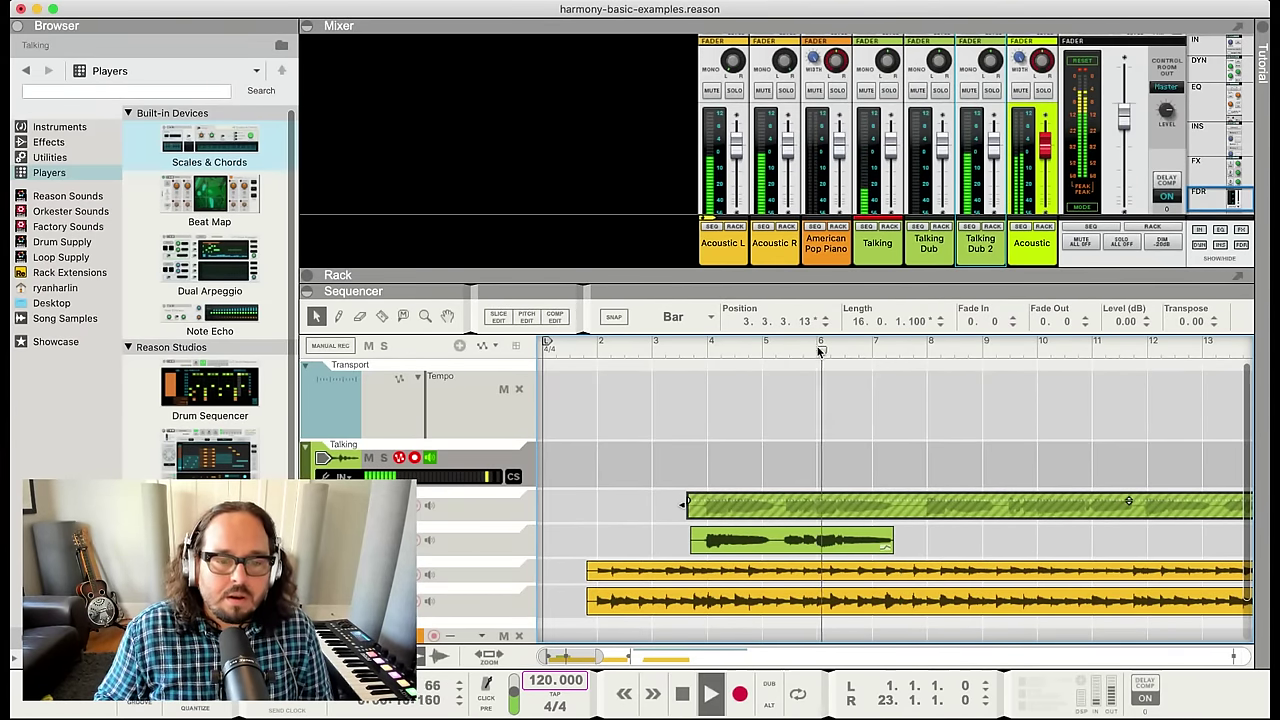
Mute the Talking Dub 2 clip as well, and play the guitars alone from around bar 2 and from bar 6
{"action": "left_click", "coordinate": [702, 538]}
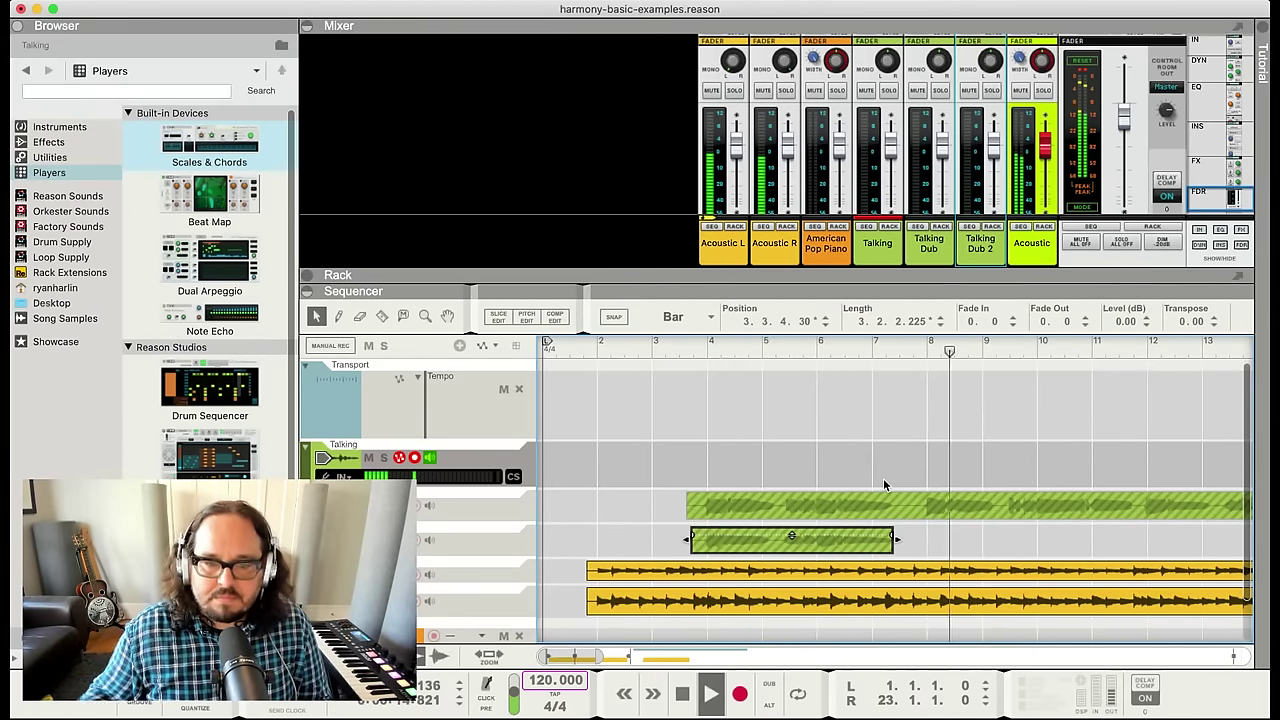
{"action": "key", "text": "space"}
{"action": "left_click_drag", "start_coordinate": [675, 350], "coordinate": [591, 358]}
{"action": "key", "text": "space"}
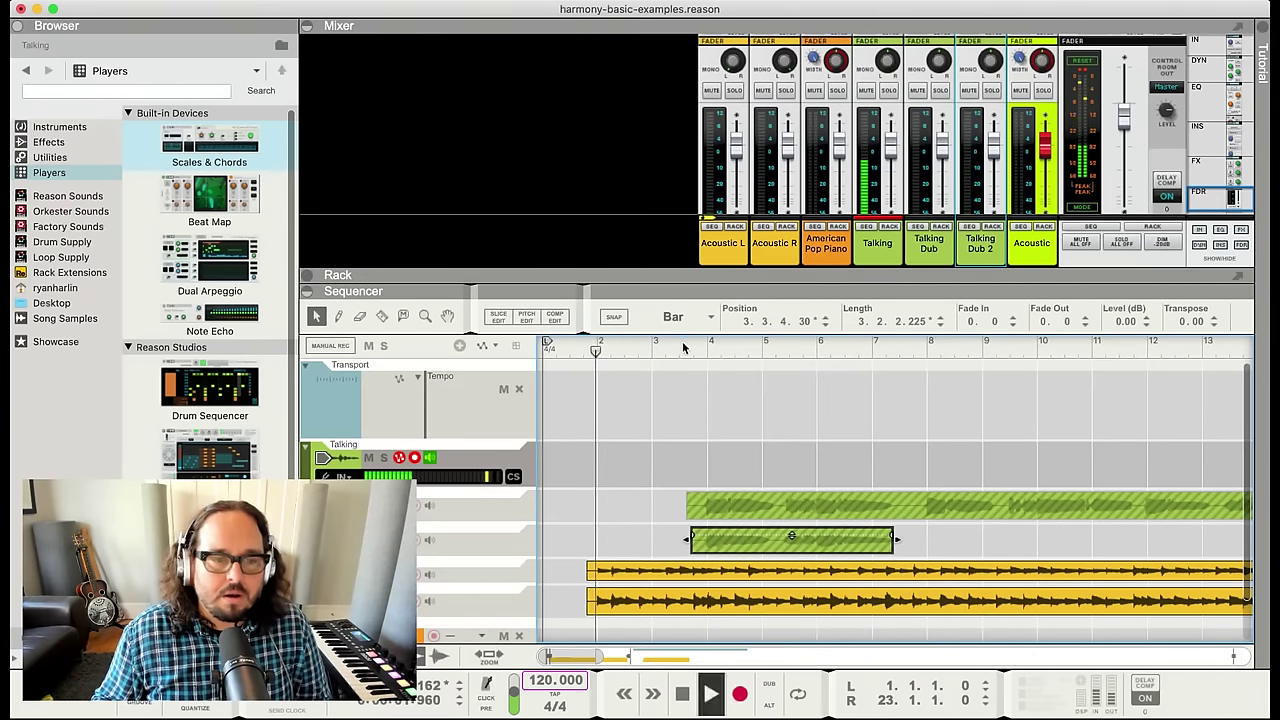
{"action": "left_click", "coordinate": [820, 347]}
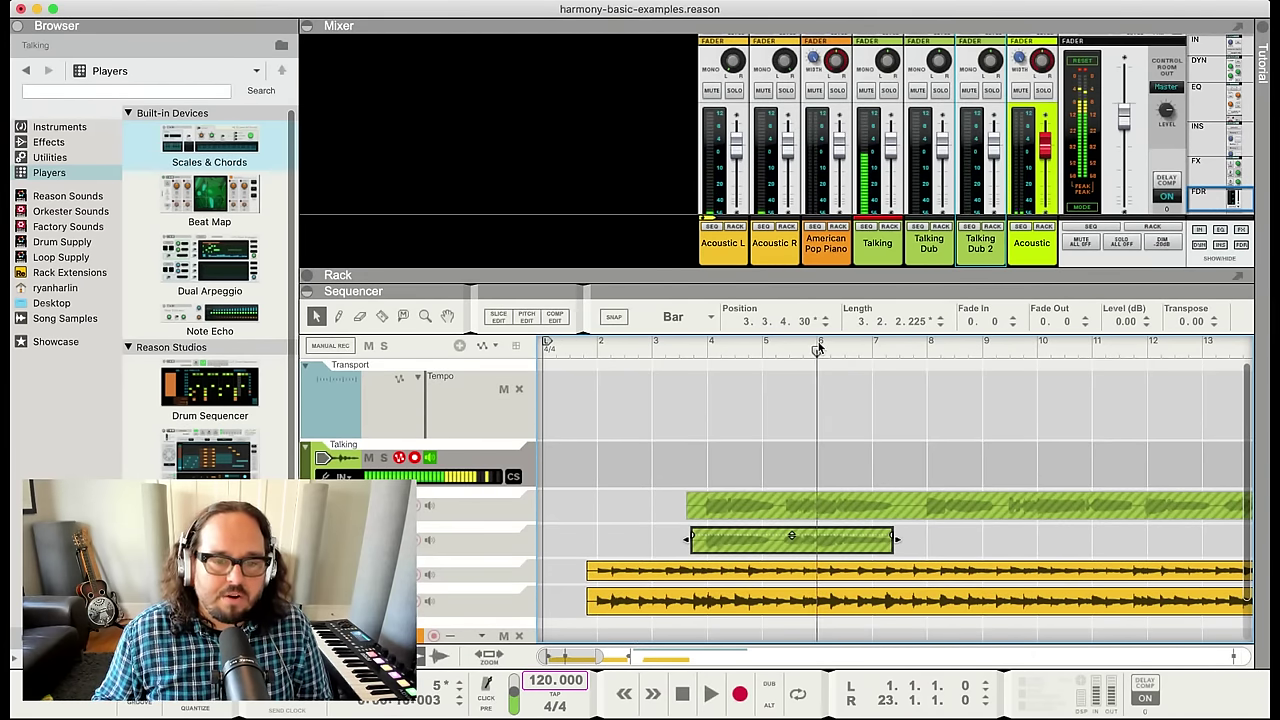
{"action": "key", "text": "space"}
Unmute both vocal clips and play the second phrase from just before bar 8
{"action": "left_click", "coordinate": [913, 350]}
{"action": "left_click_drag", "start_coordinate": [617, 491], "coordinate": [730, 530]}
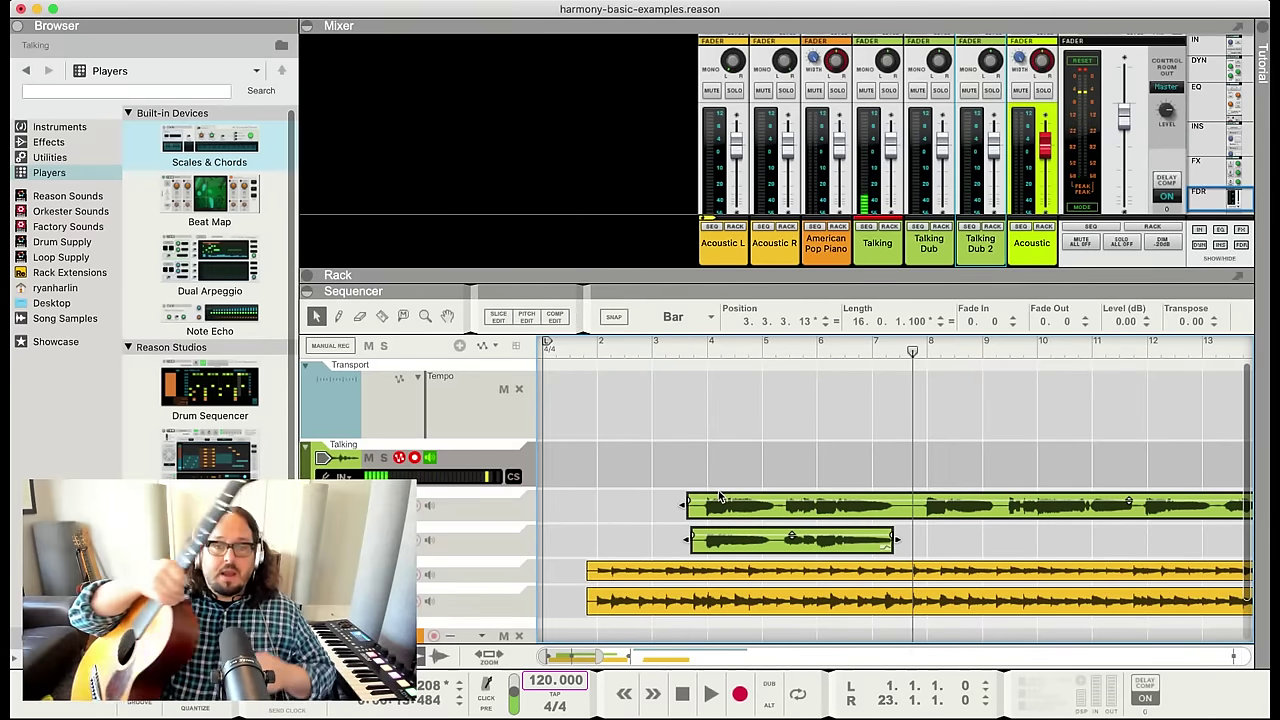
{"action": "key", "text": "space"}
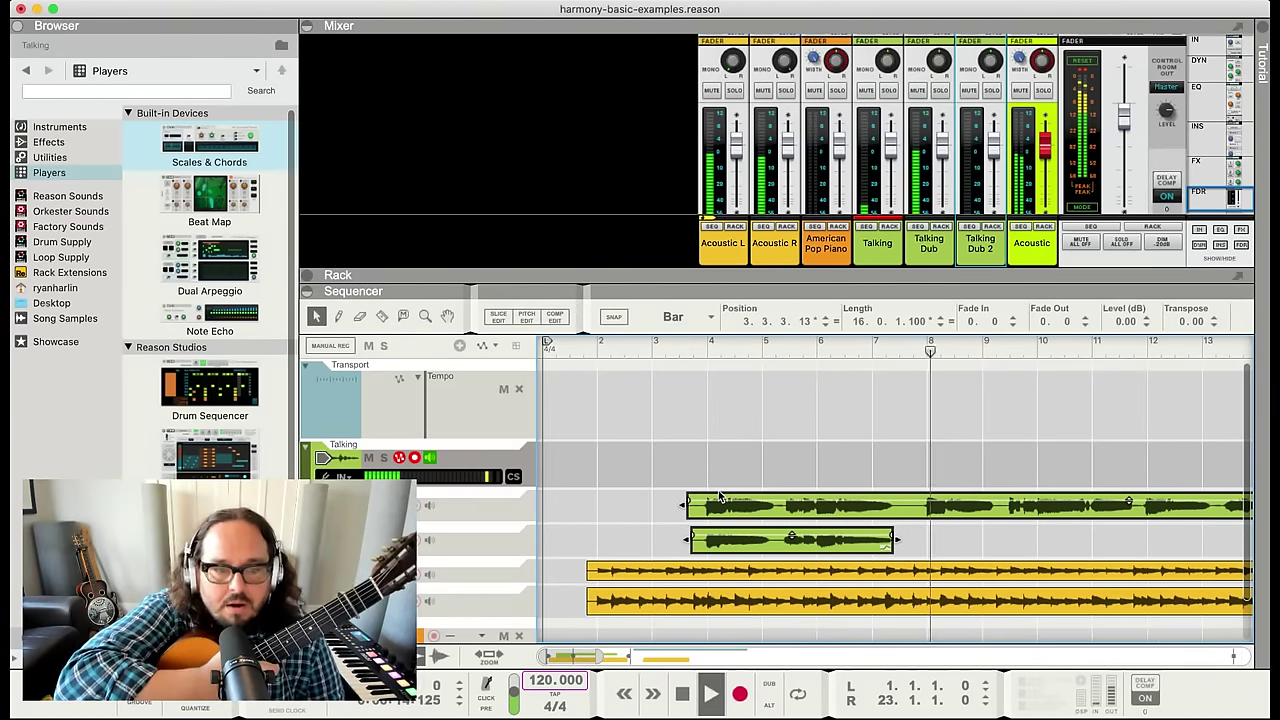
Play the start of the second vocal phrase in short passes from around bar 8.5 and from just before bar 8
{"action": "key", "text": "space"}
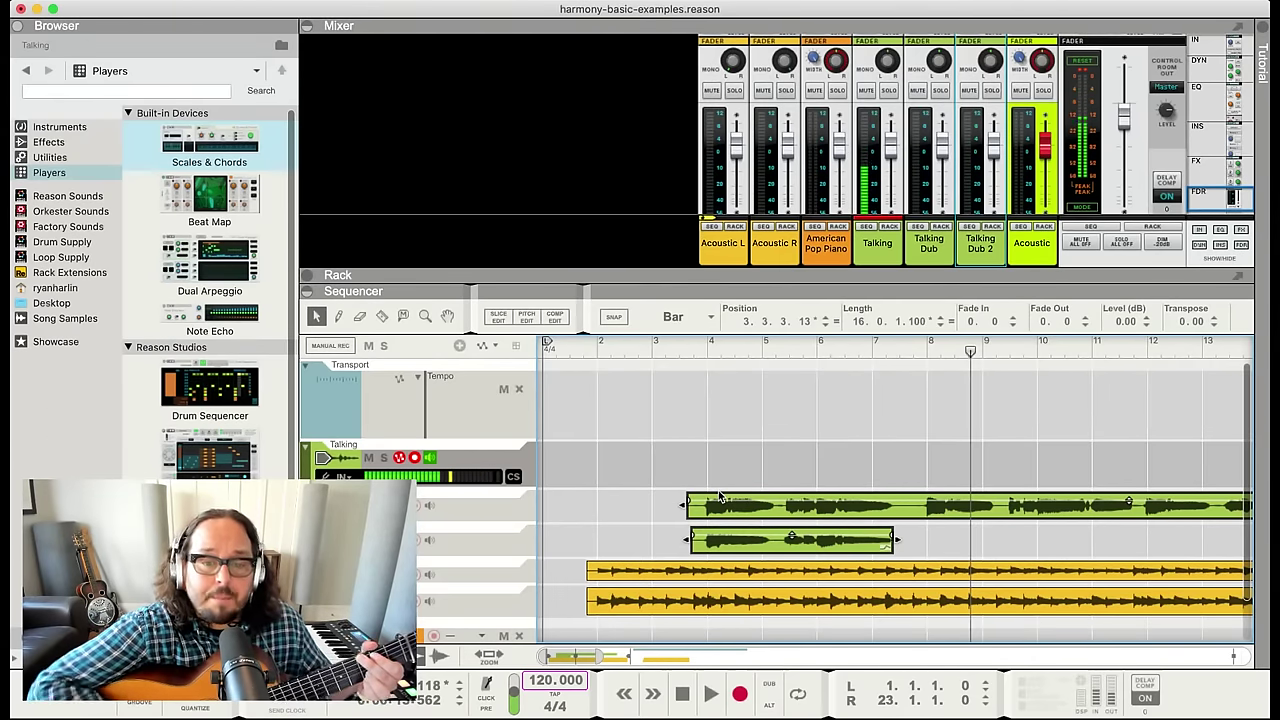
{"action": "left_click", "coordinate": [952, 349]}
{"action": "key", "text": "space"}
{"action": "key", "text": "space"}
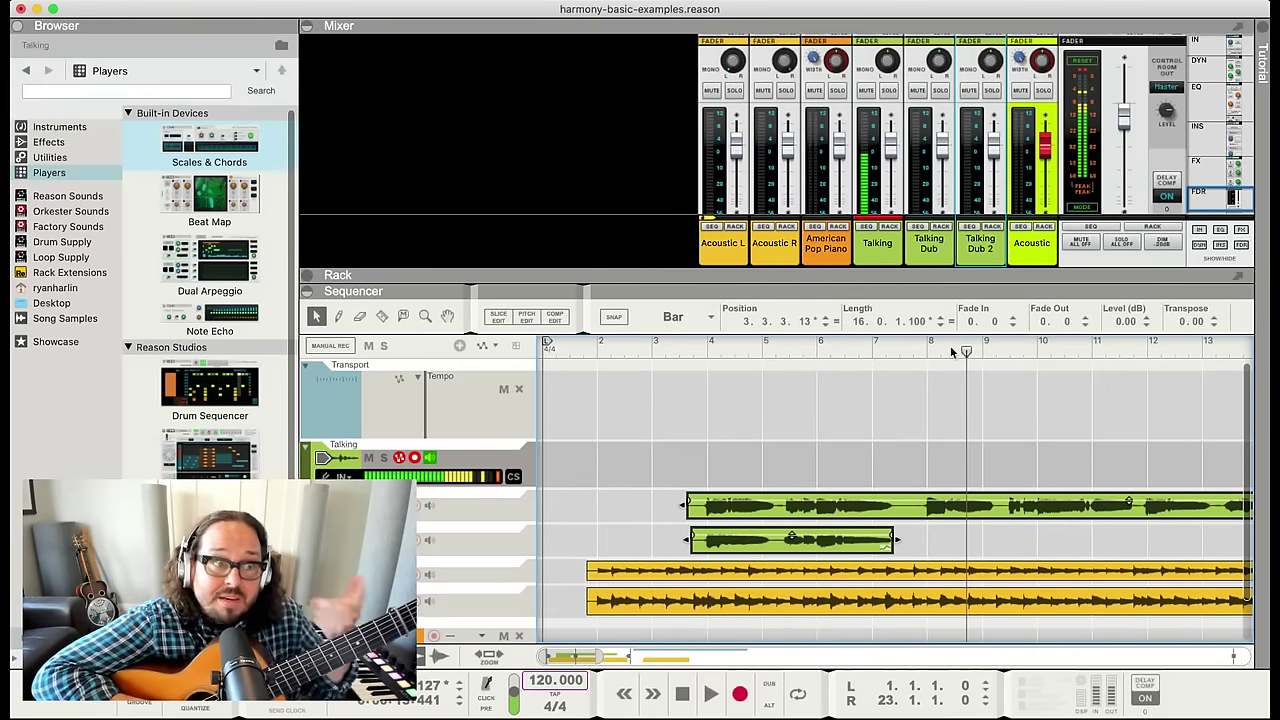
{"action": "left_click", "coordinate": [914, 353]}
{"action": "key", "text": "space"}
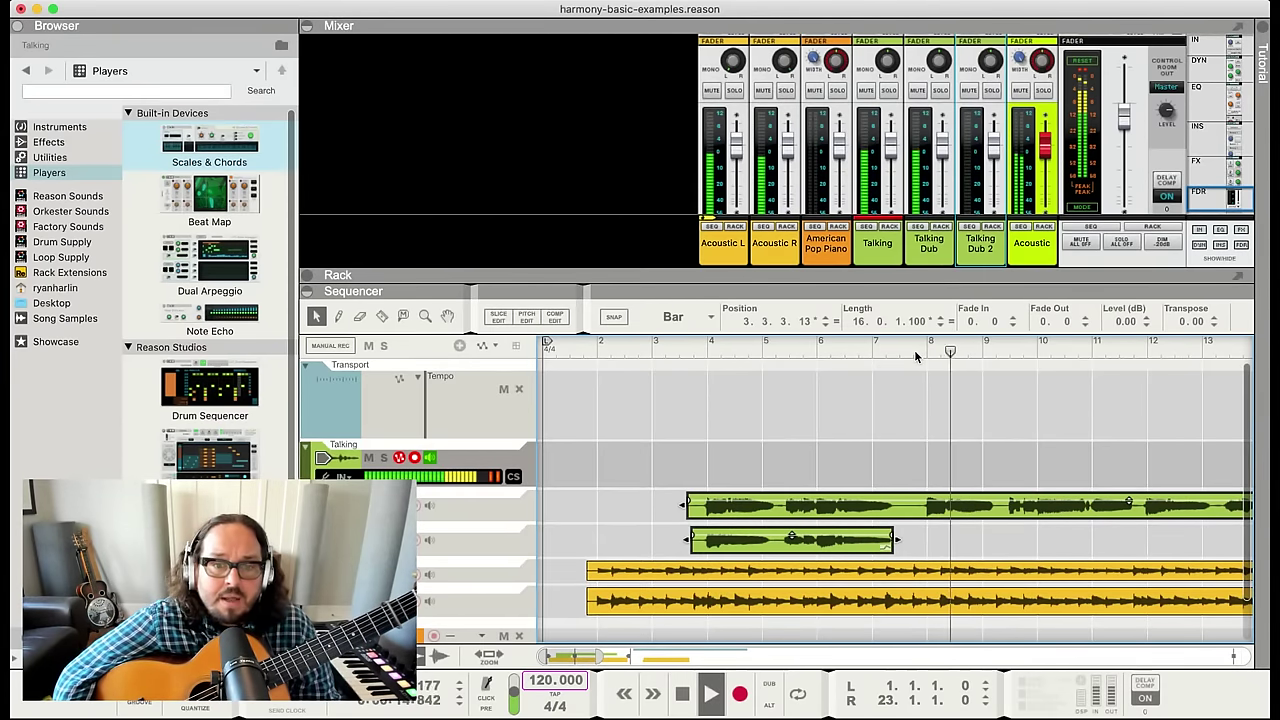
{"action": "key", "text": "space"}
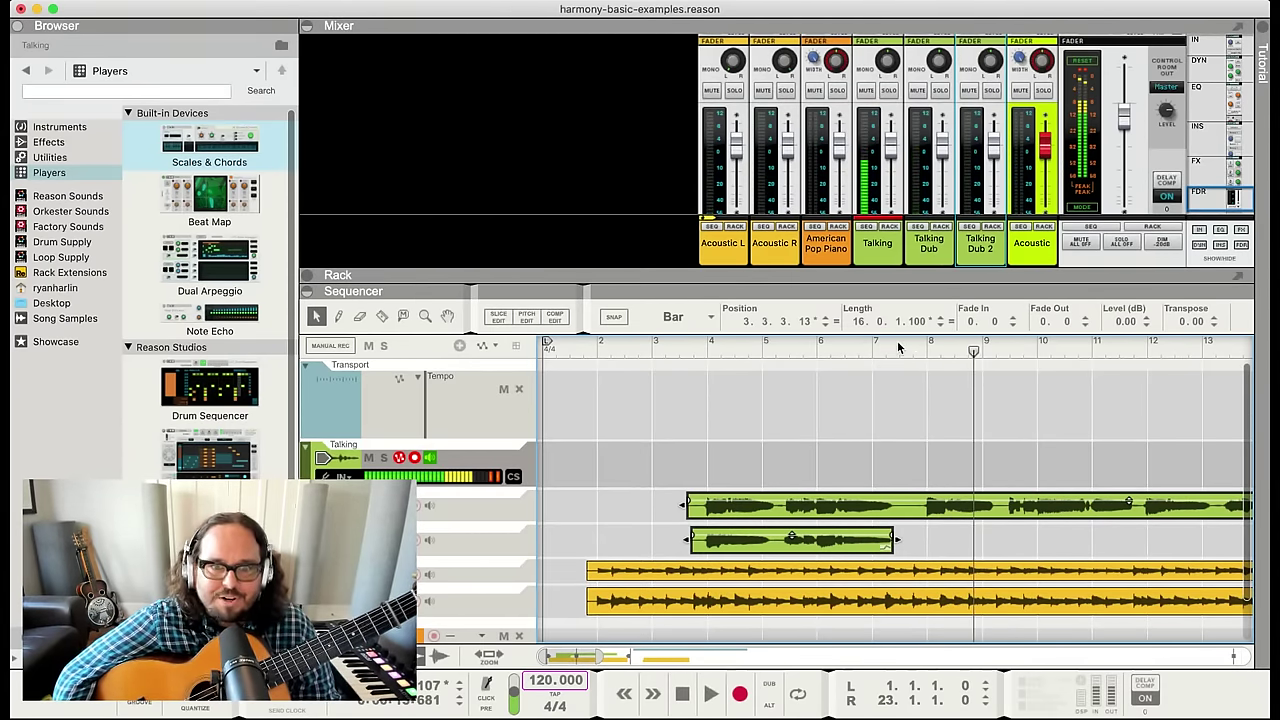
Replay the opening of the second phrase several times from about bar 7.5, stopping around bar 9
{"action": "left_click", "coordinate": [898, 347]}
{"action": "key", "text": "space"}
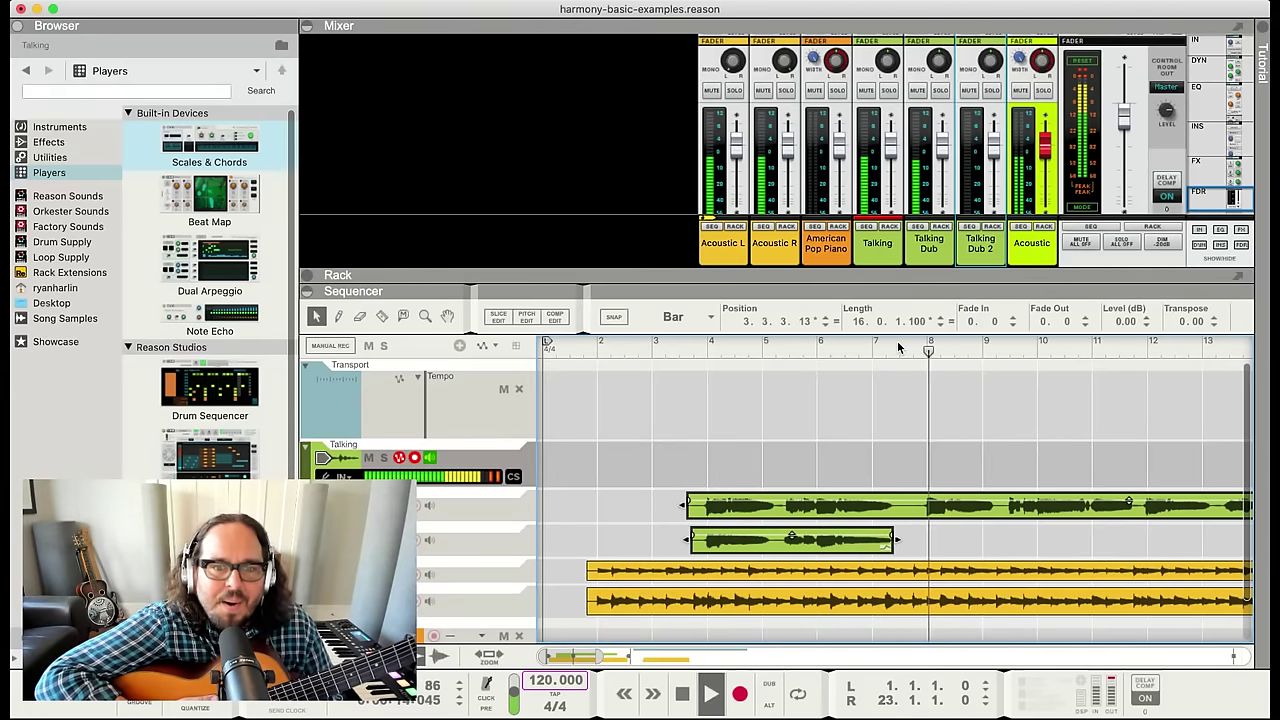
{"action": "key", "text": "space"}
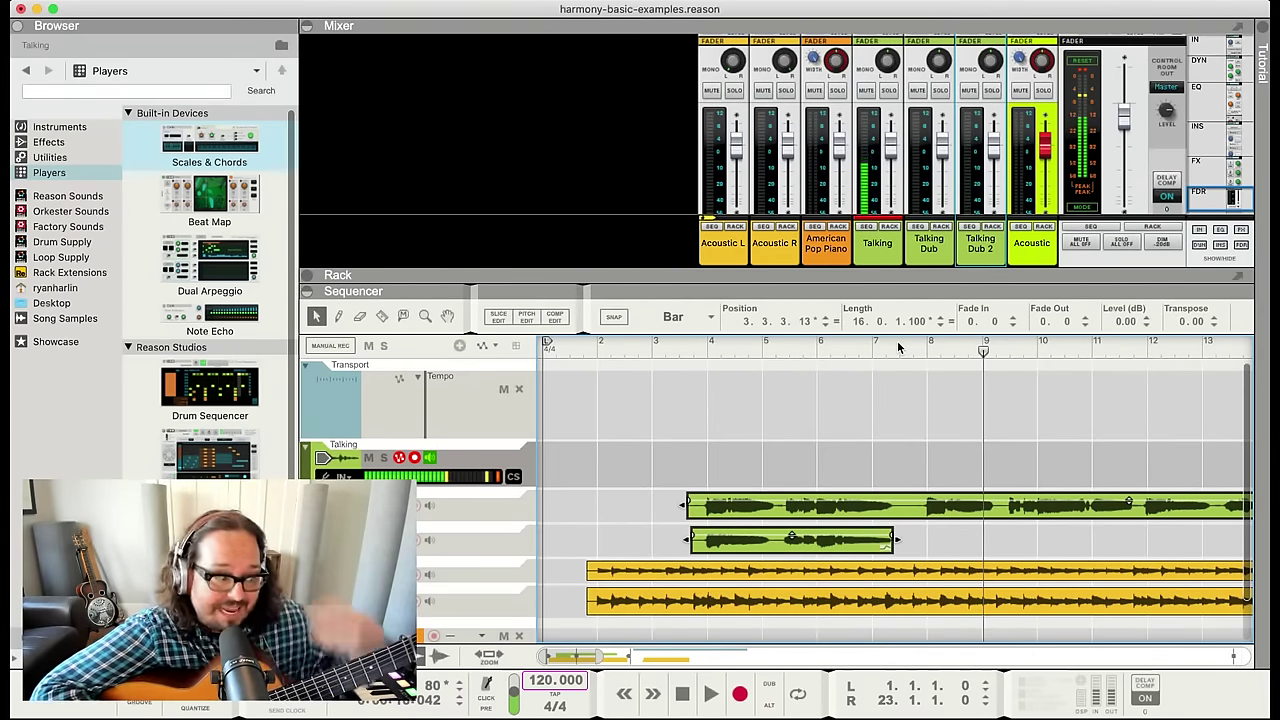
{"action": "left_click", "coordinate": [896, 348]}
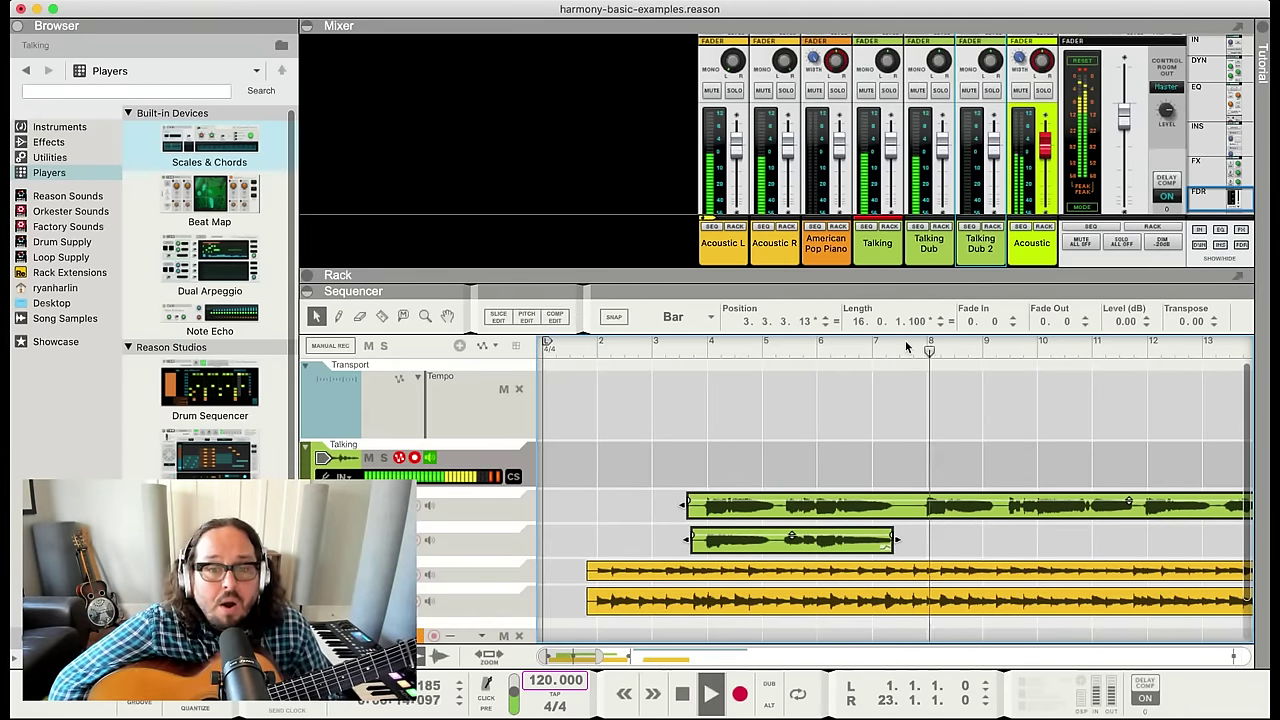
{"action": "left_click", "coordinate": [914, 352]}
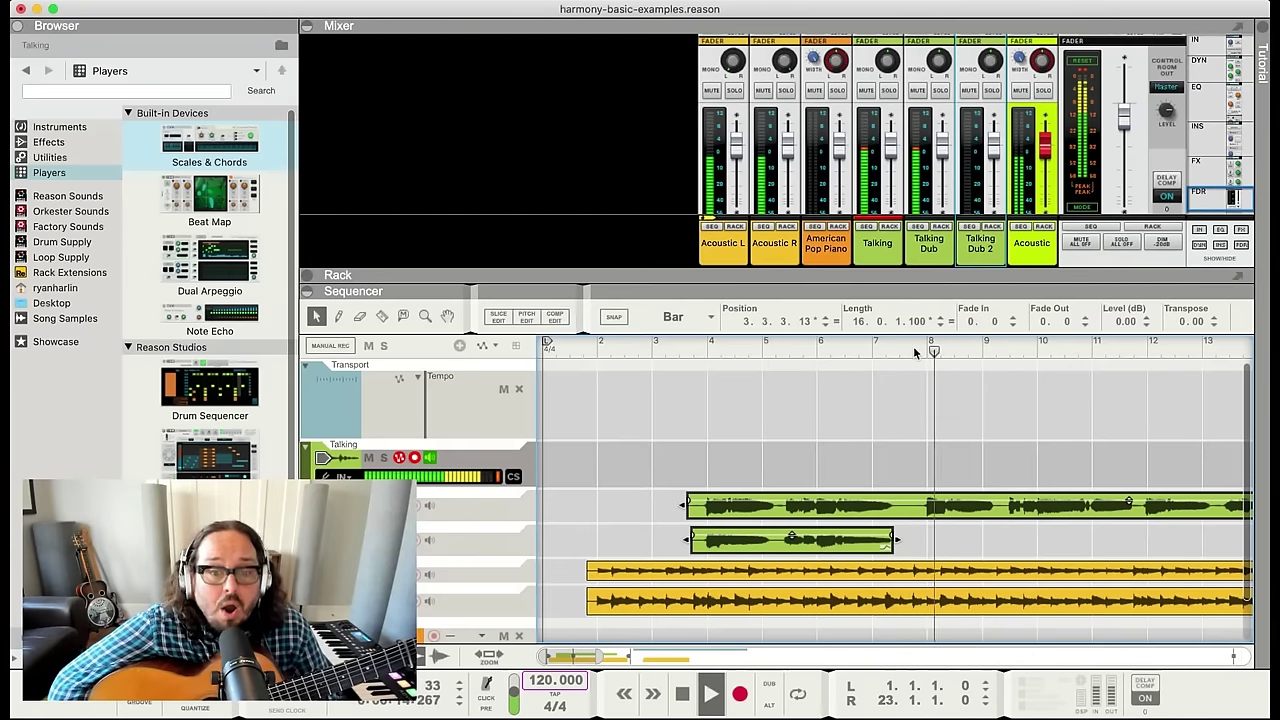
{"action": "key", "text": "space"}
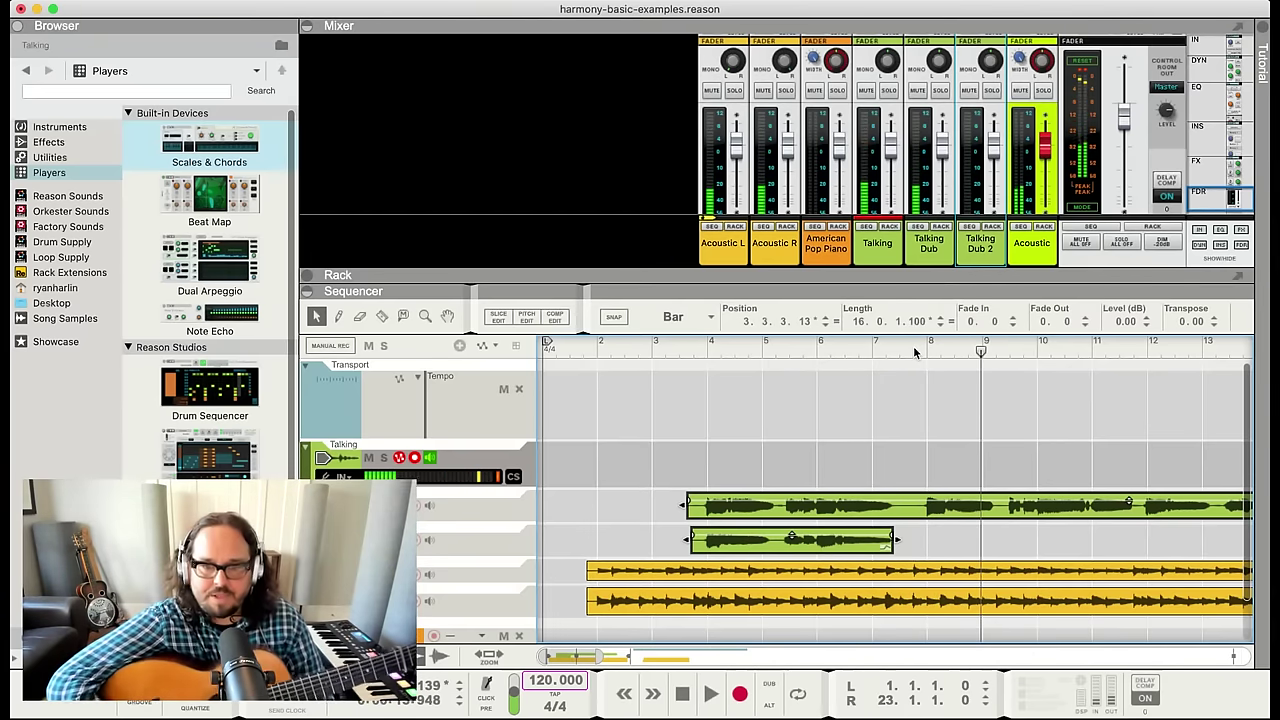
{"action": "left_click", "coordinate": [914, 352]}
{"action": "key", "text": "space"}
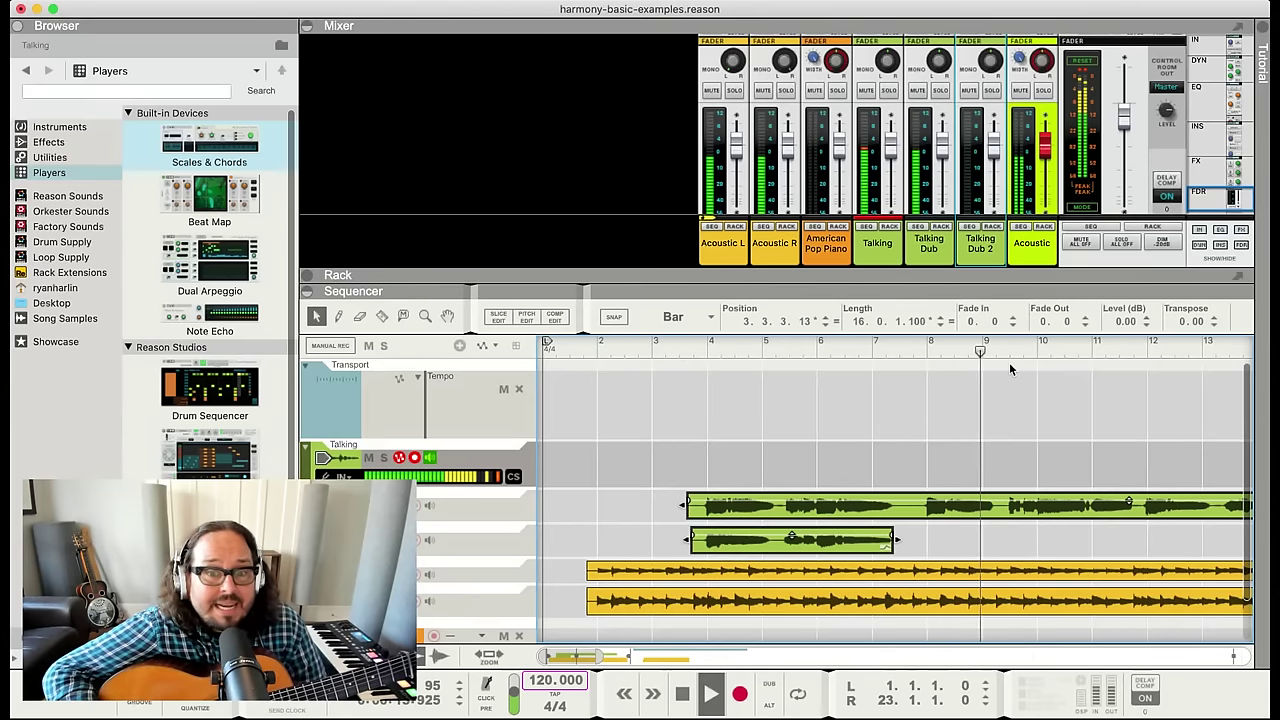
{"action": "key", "text": "space"}
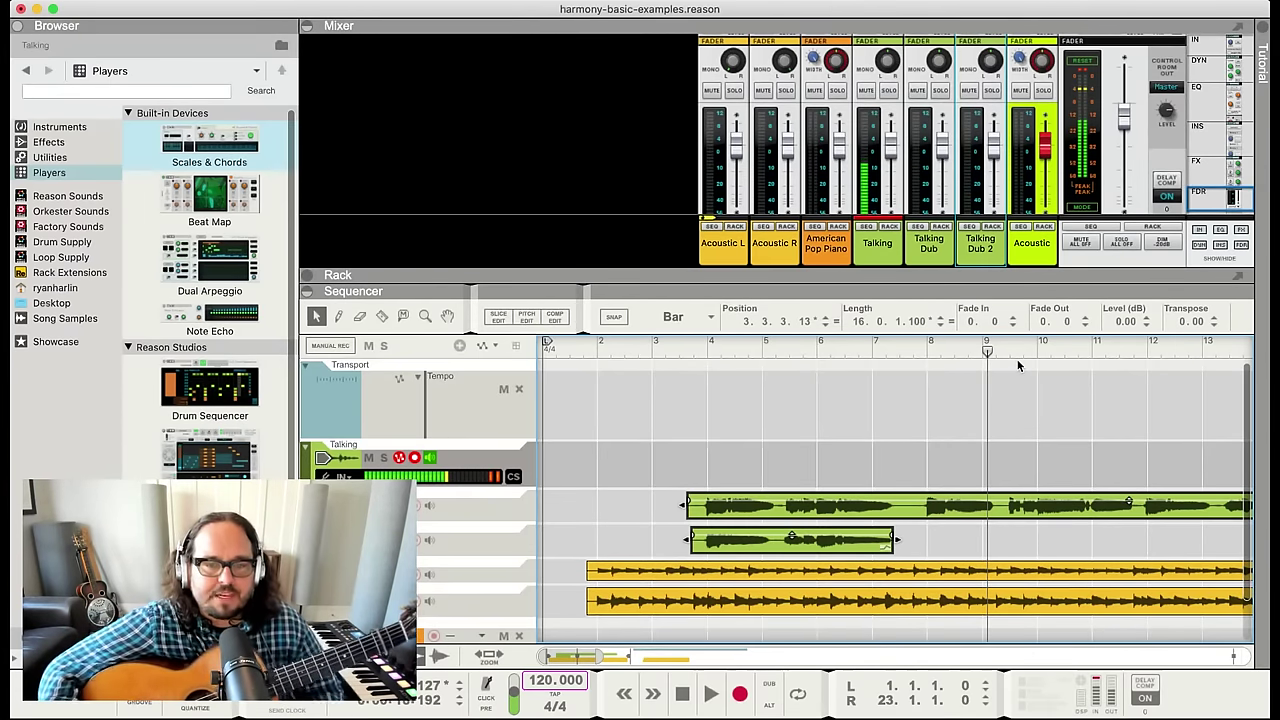
Play the second half of the phrase from just after bar 9, and its ending from around bar 10.5
{"action": "mouse_move", "coordinate": [988, 350]}
{"action": "left_mouse_down"}
{"action": "mouse_move", "coordinate": [1011, 352]}
{"action": "mouse_move", "coordinate": [996, 361]}
{"action": "left_mouse_up"}
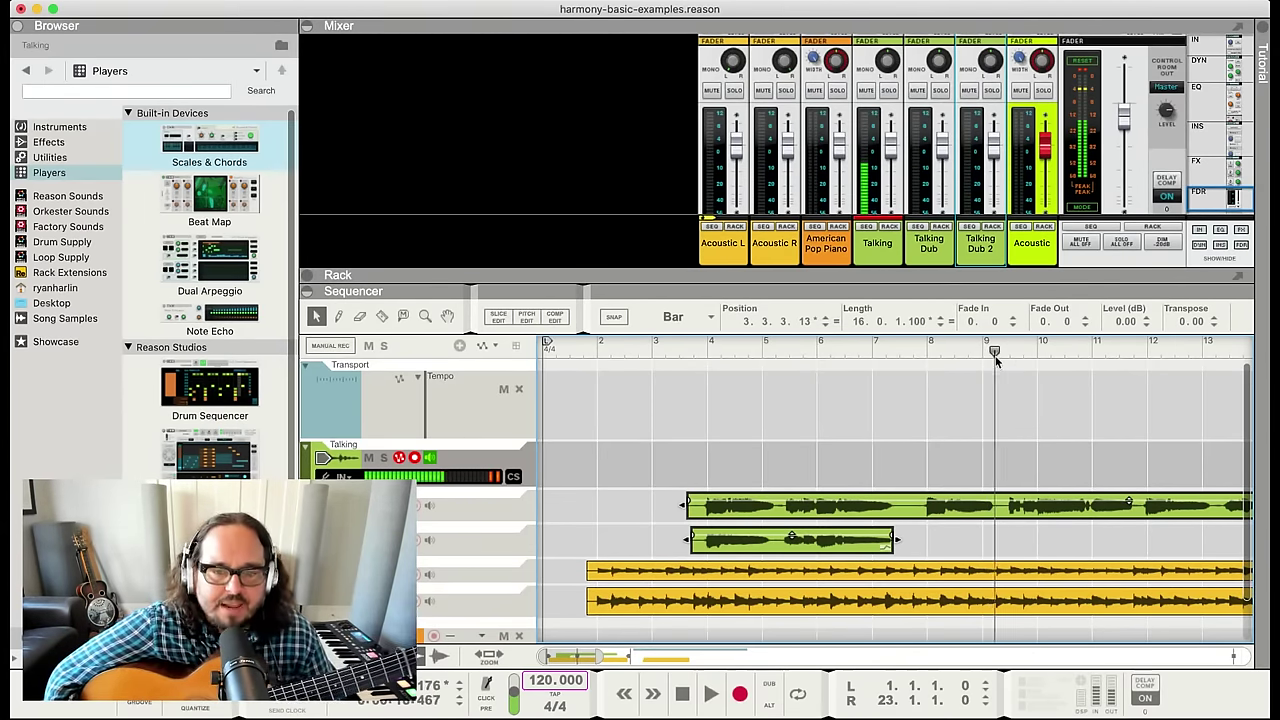
{"action": "key", "text": "space"}
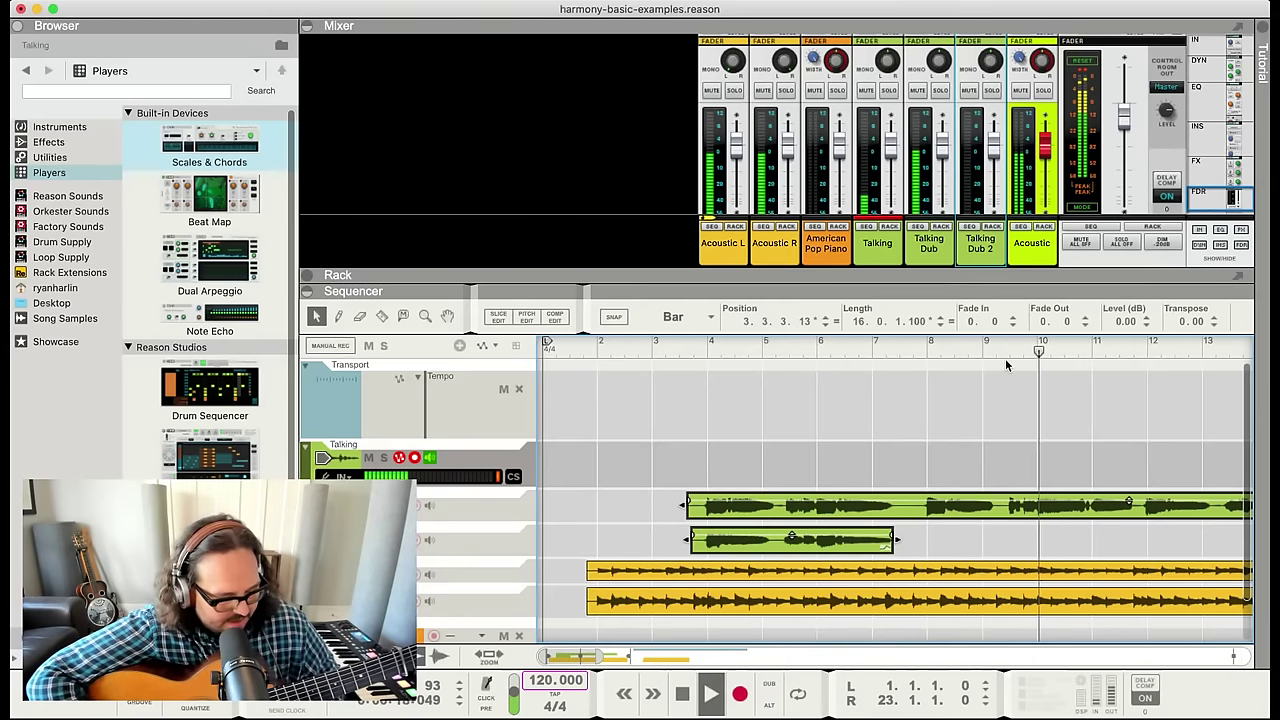
{"action": "key", "text": "space"}
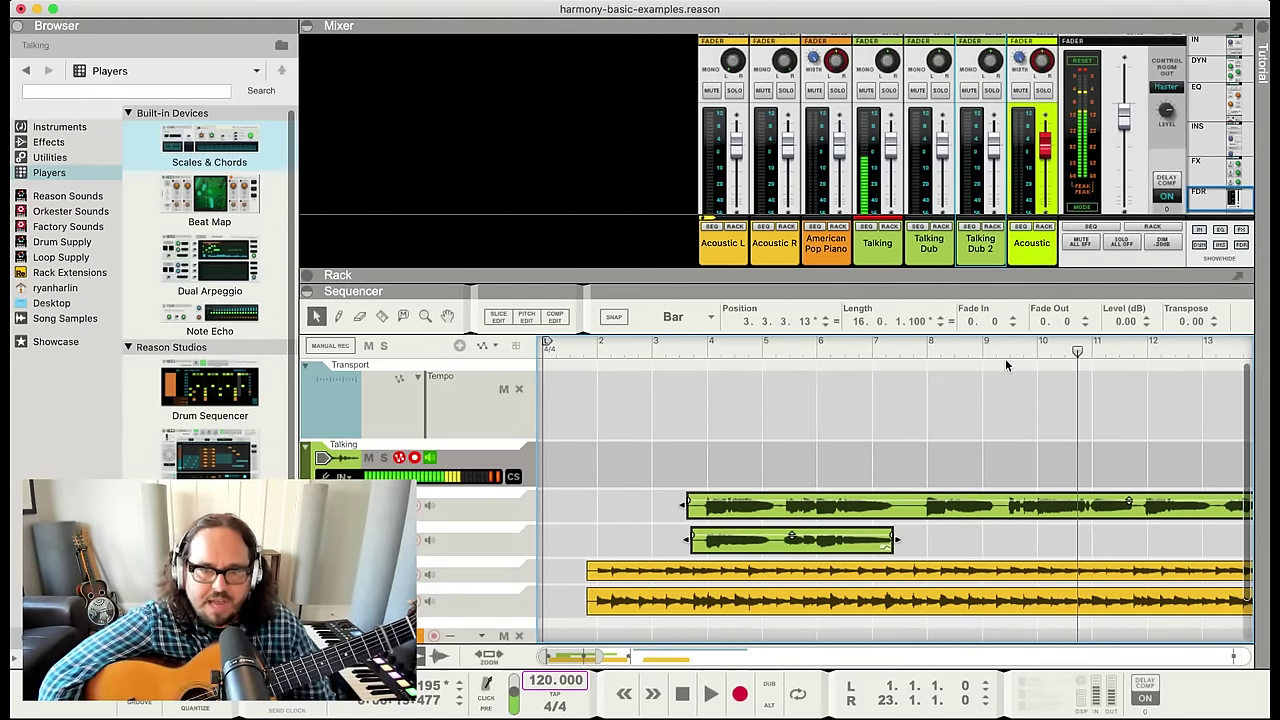
{"action": "left_click", "coordinate": [1005, 350]}
{"action": "key", "text": "space"}
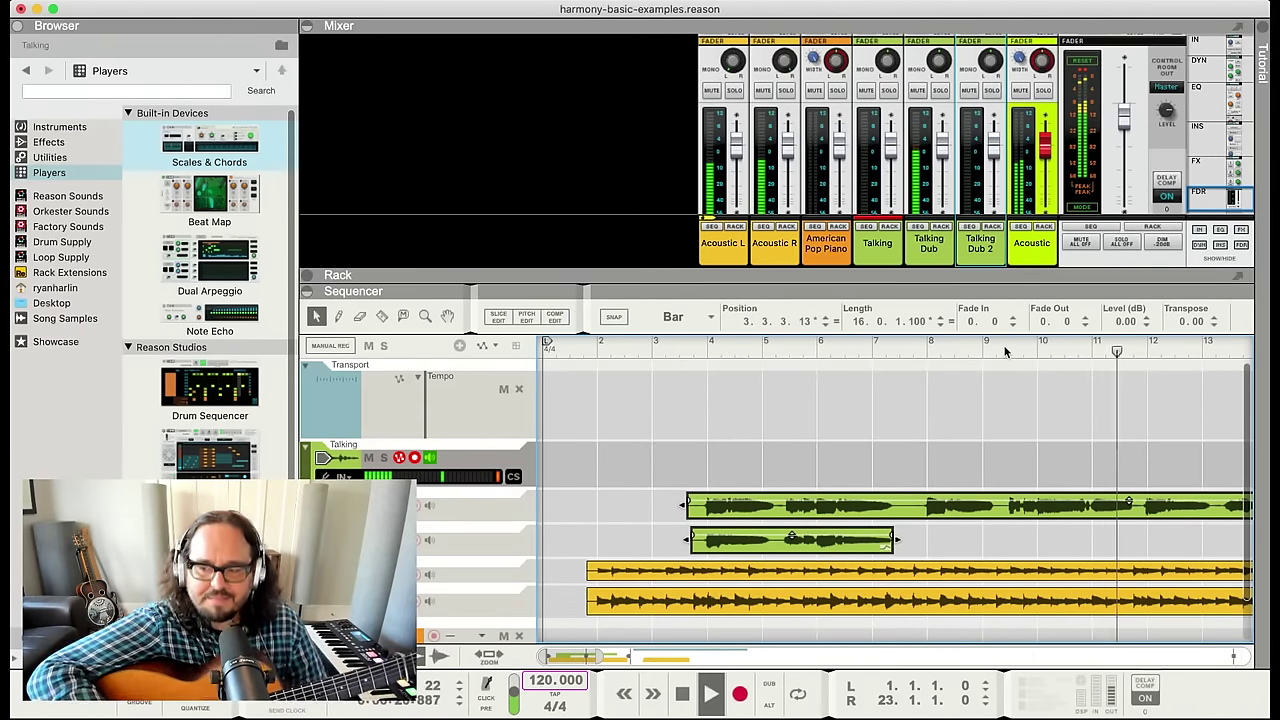
{"action": "key", "text": "space"}
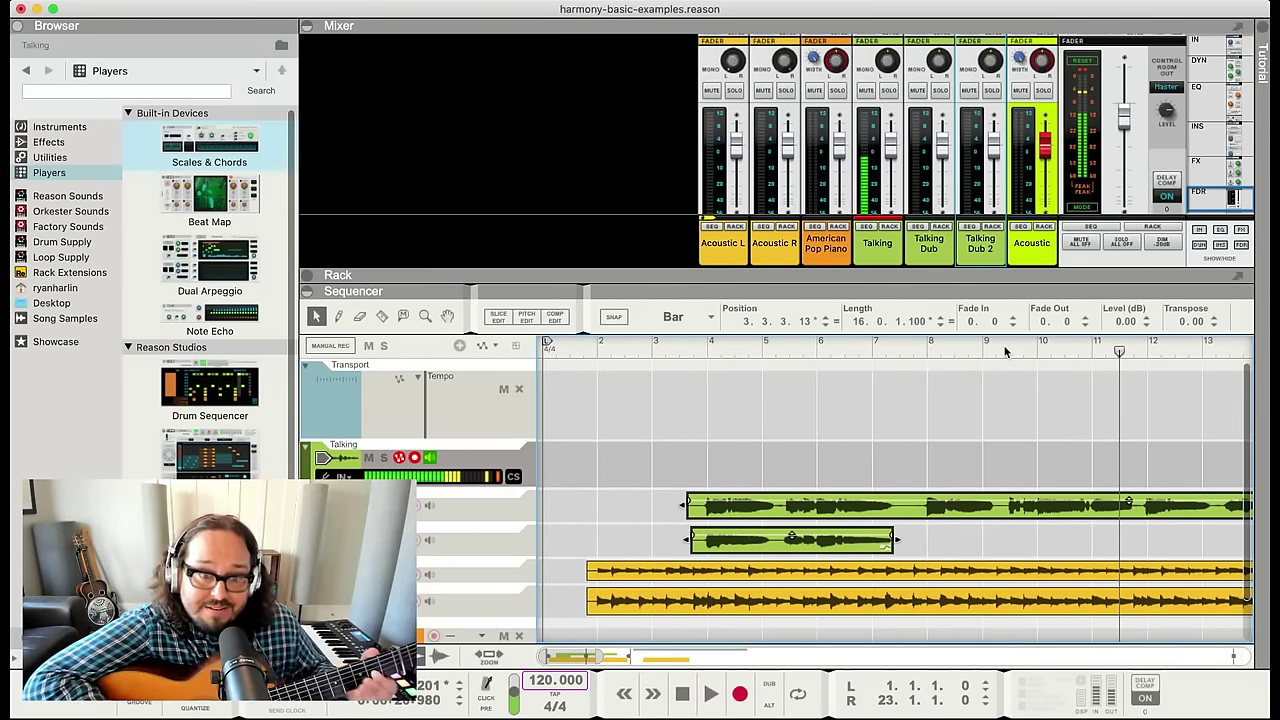
{"action": "key", "text": "space"}
{"action": "left_click", "coordinate": [1068, 351]}
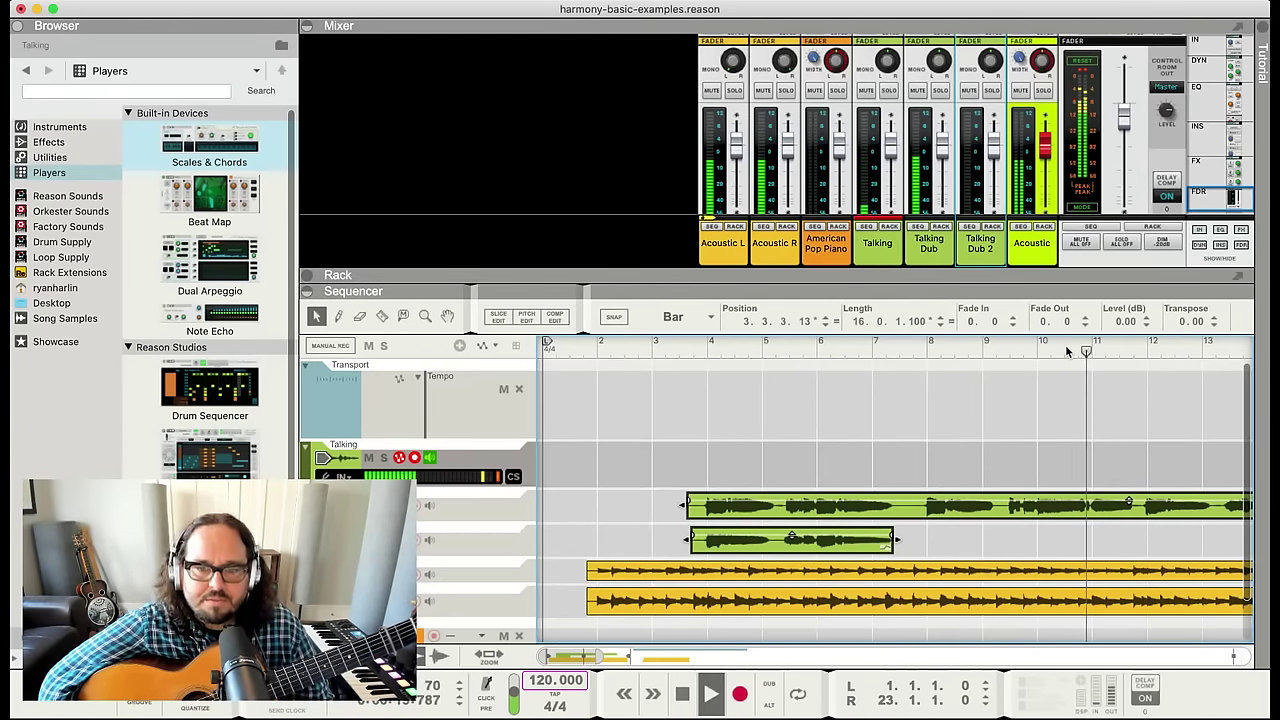
{"action": "key", "text": "space"}
Replay the whole second phrase with the guitars from just before bar 8 to around bar 11
{"action": "left_click", "coordinate": [1004, 351]}
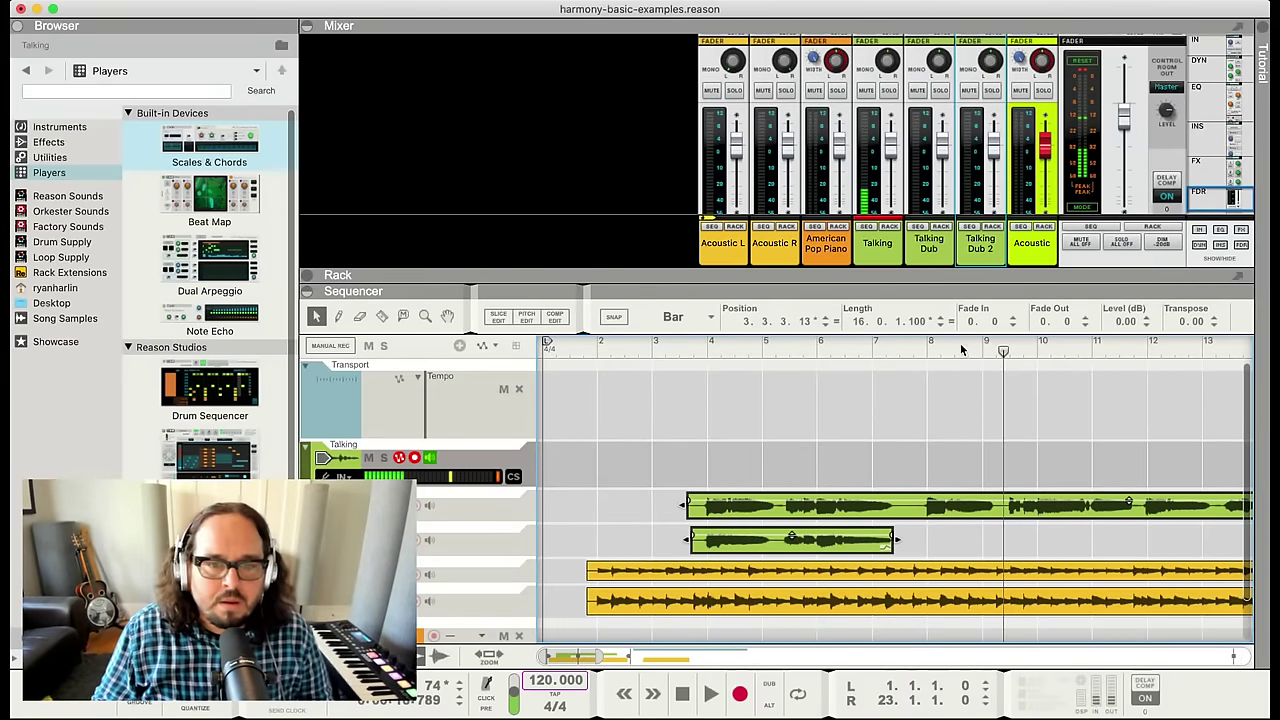
{"action": "key", "text": "space"}
{"action": "left_click", "coordinate": [914, 350]}
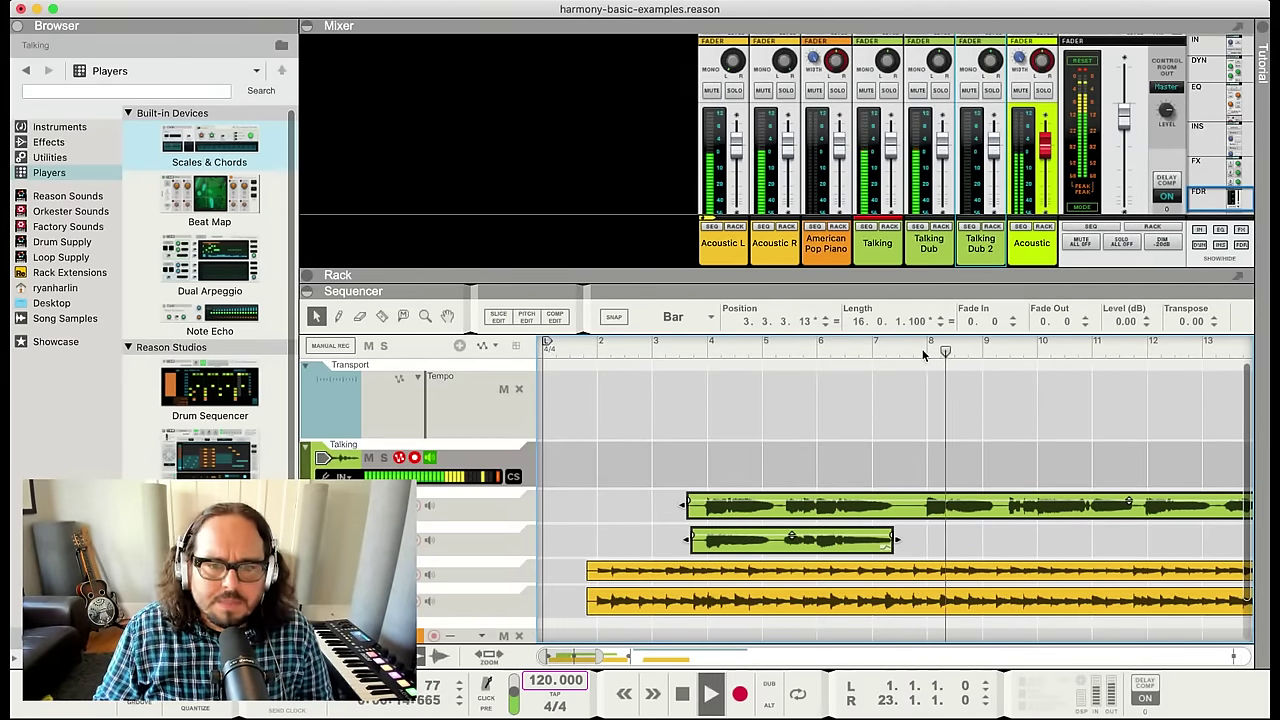
{"action": "left_click", "coordinate": [902, 351]}
{"action": "key", "text": "space"}
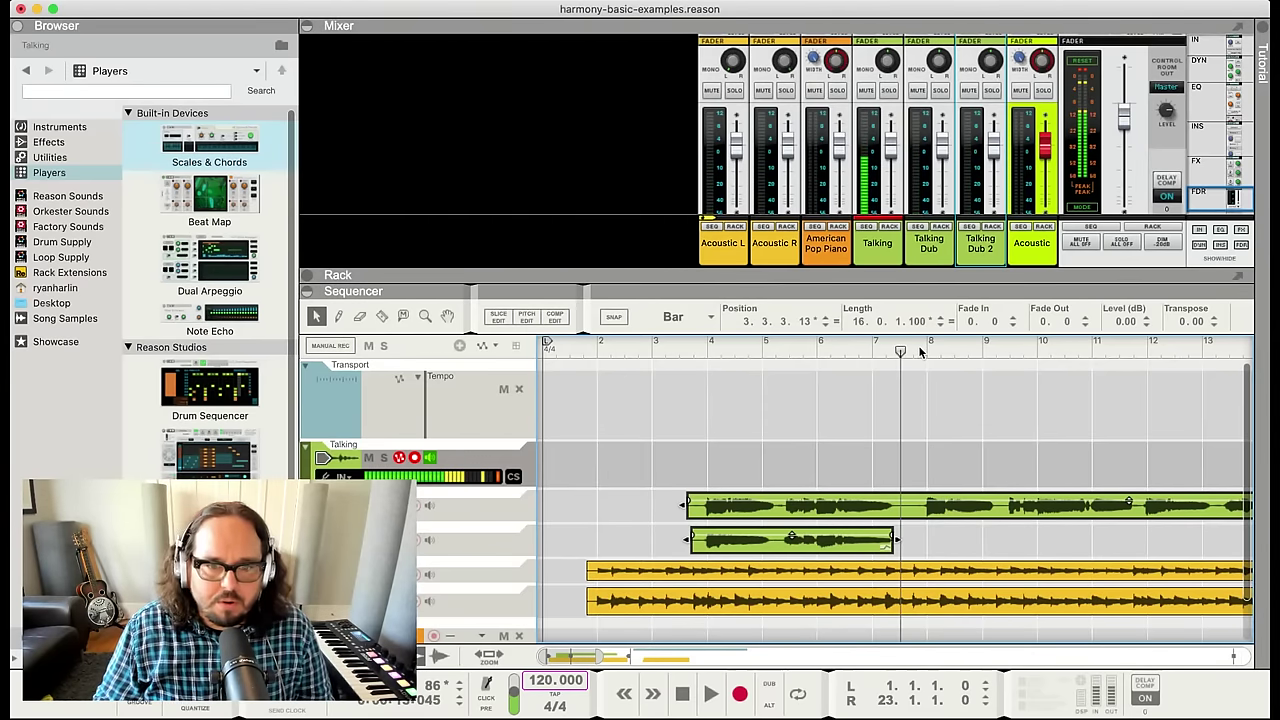
{"action": "left_click", "coordinate": [922, 350]}
{"action": "key", "text": "space"}
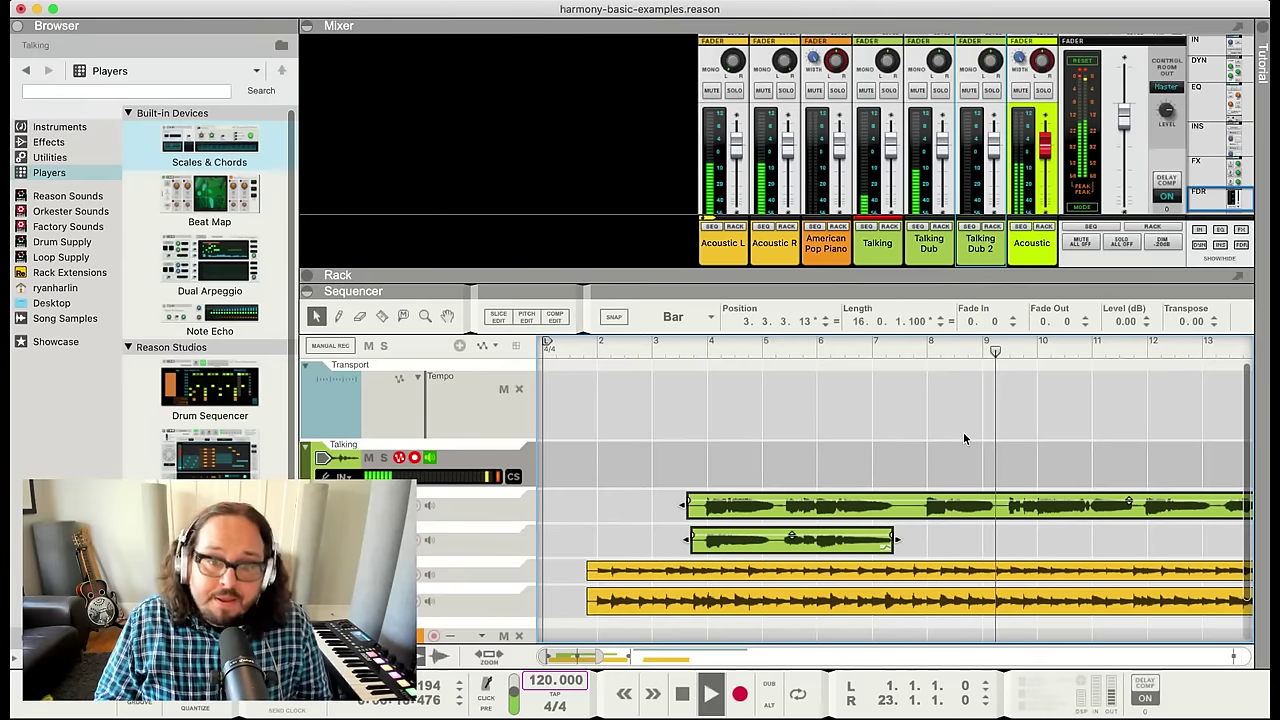
{"action": "left_click", "coordinate": [1024, 354]}
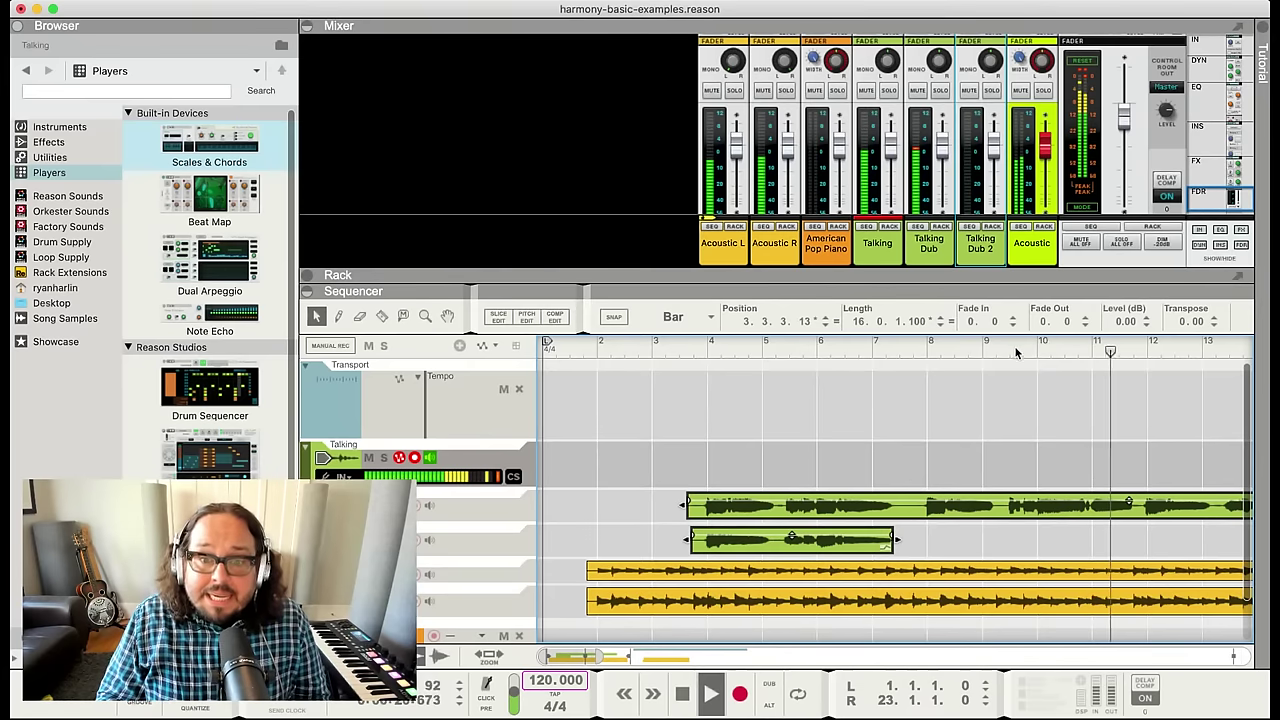
{"action": "key", "text": "space"}
Try to record the second phrase's harmony on the Talking track from around bar 7.5
{"action": "left_click", "coordinate": [941, 352]}
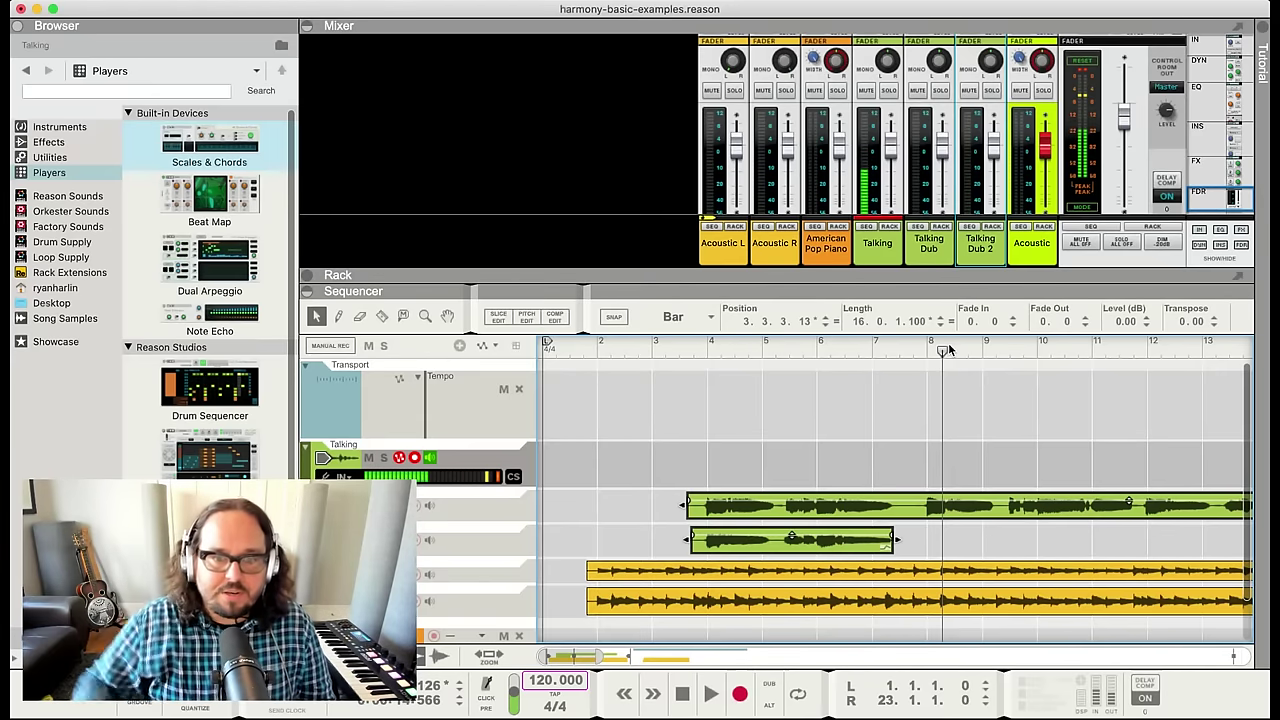
{"action": "left_click_drag", "start_coordinate": [950, 350], "coordinate": [905, 340]}
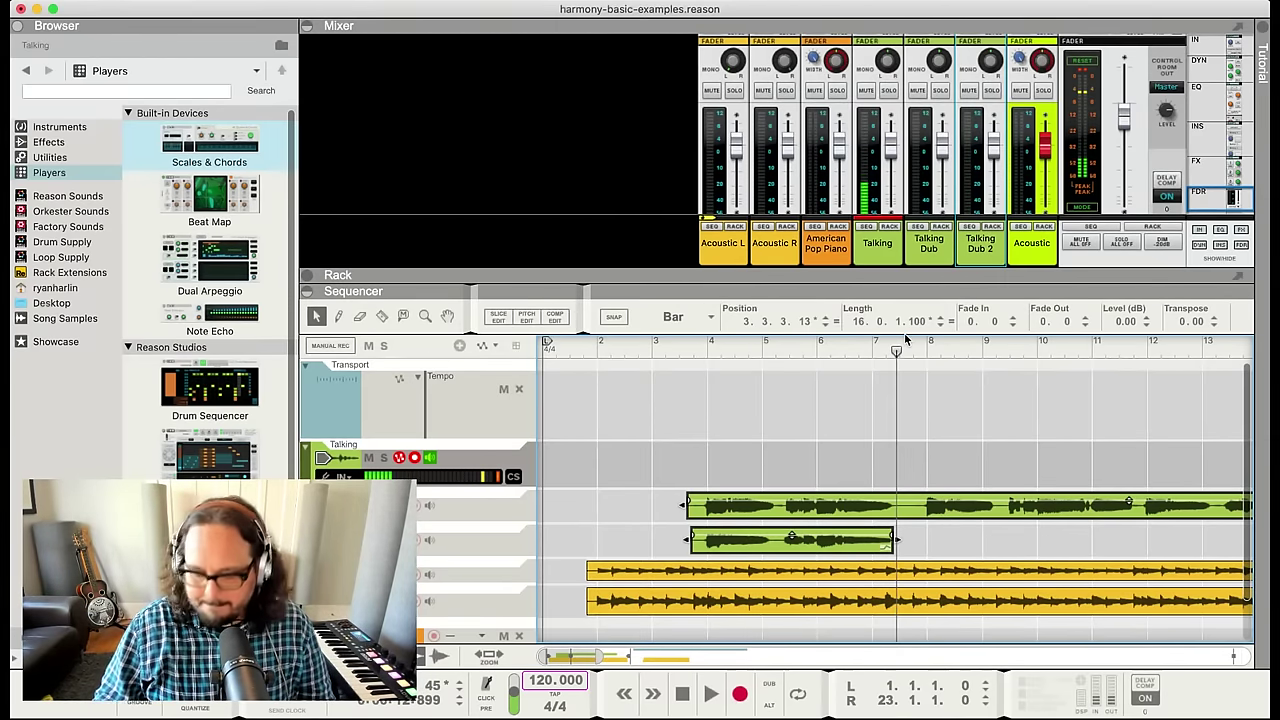
{"action": "key", "text": "space"}
{"action": "key", "text": "super+Return"}
{"action": "key", "text": "space"}
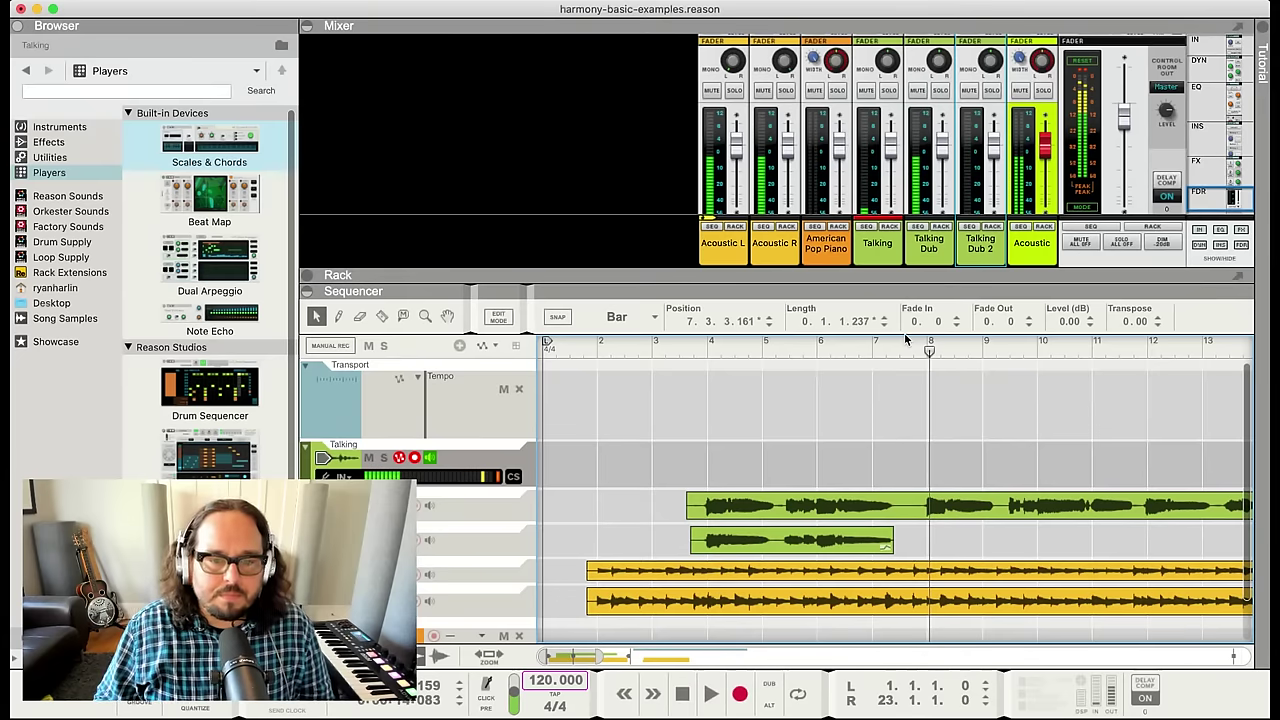
Make Talking Dub 2 the track that receives the recording
{"action": "left_click", "coordinate": [474, 504]}
{"action": "left_click", "coordinate": [474, 543]}
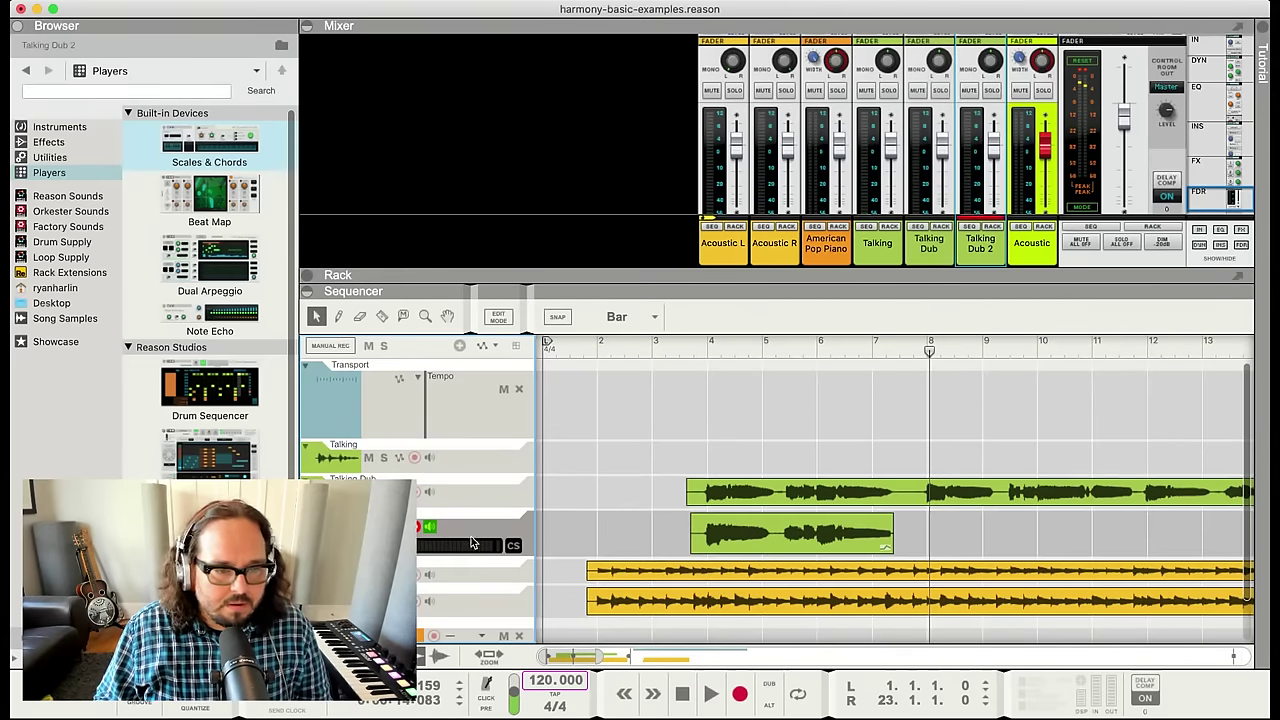
Try a harmony take on Talking Dub 2 with a run-up from bar 7, and undo it
{"action": "left_click", "coordinate": [871, 349]}
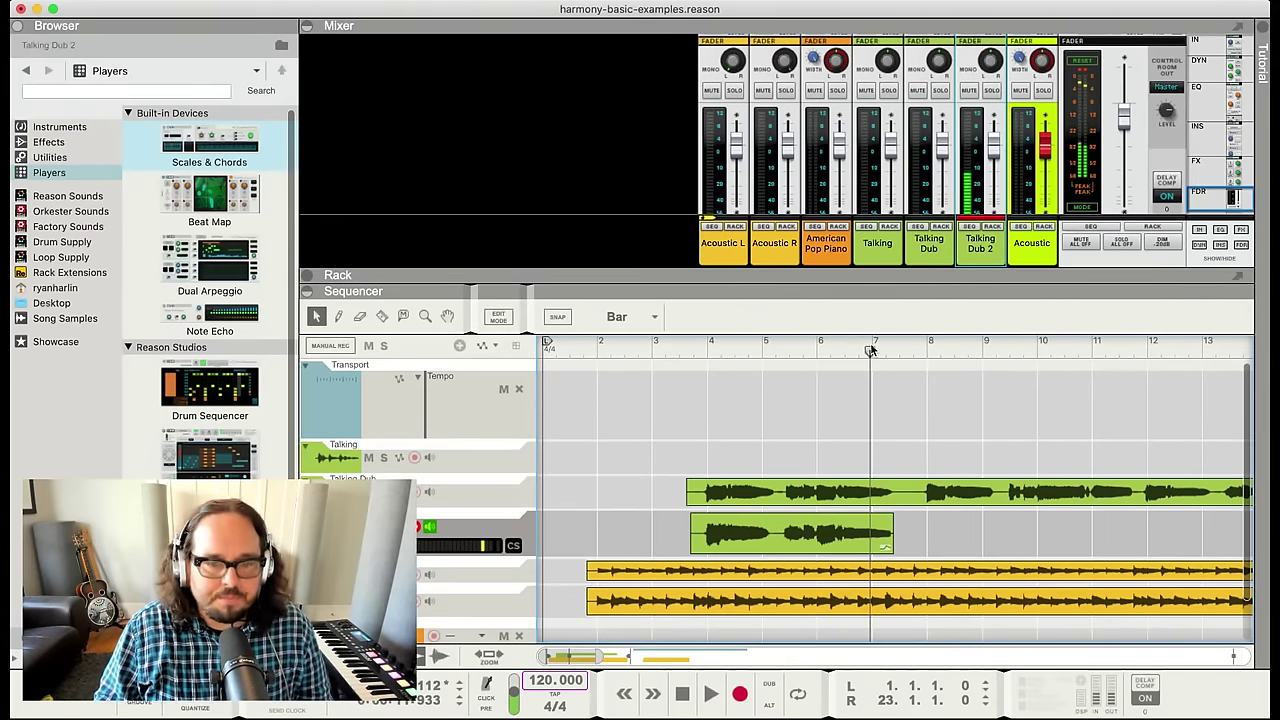
{"action": "key", "text": "space"}
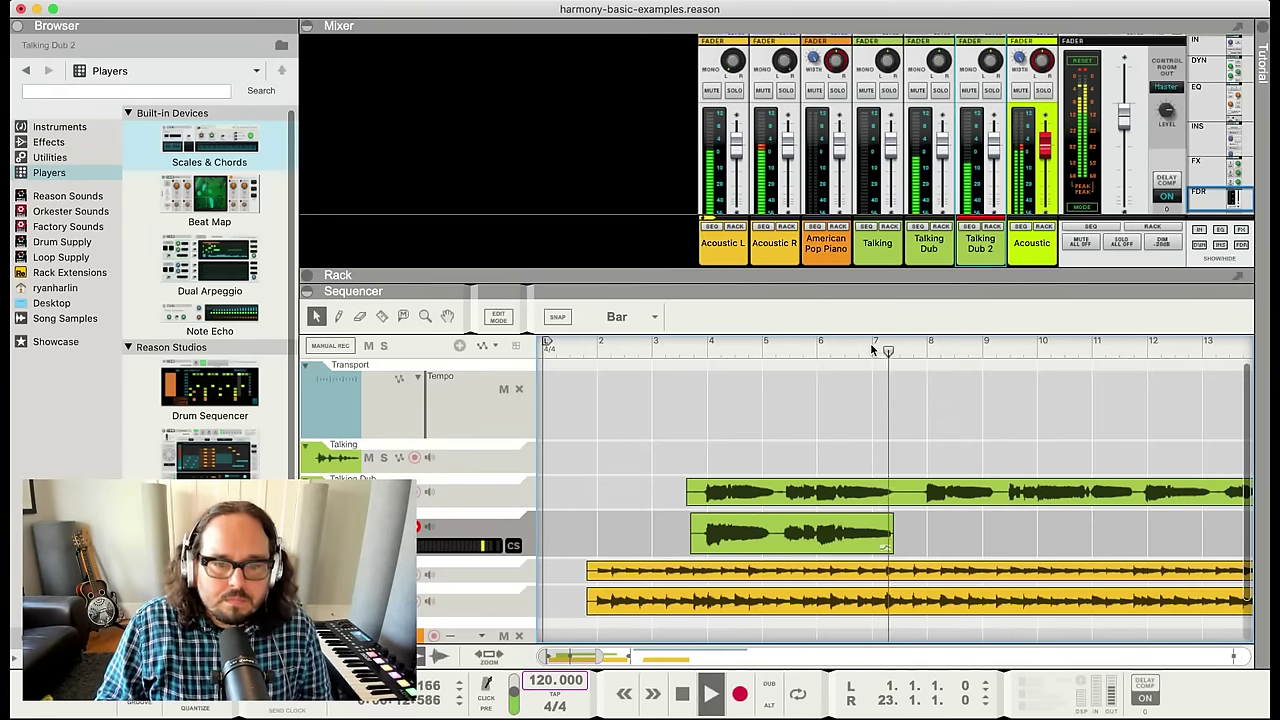
{"action": "key", "text": "super+Return"}
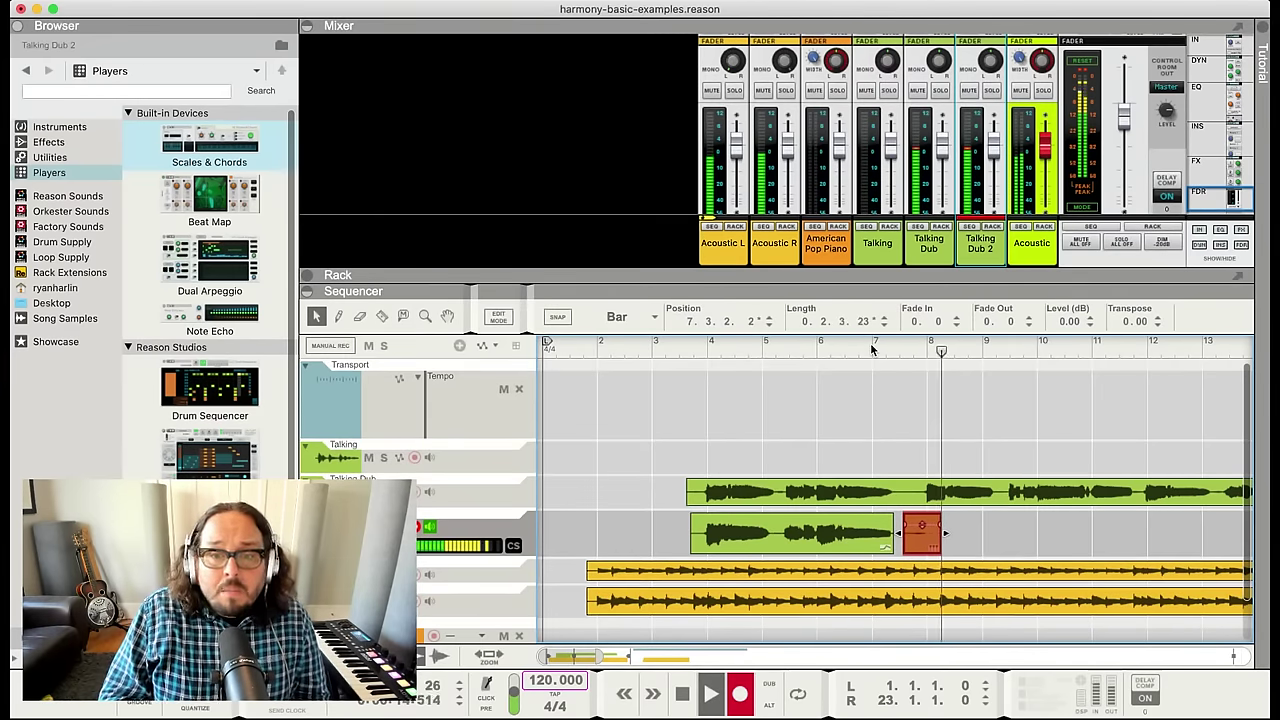
{"action": "key", "text": "space"}
{"action": "key", "text": "super+z"}
Record the second phrase's harmony on Talking Dub 2 from about bar 7.6 to bar 11.8, starting playback at bar 7
{"action": "left_click", "coordinate": [871, 349]}
{"action": "key", "text": "space"}
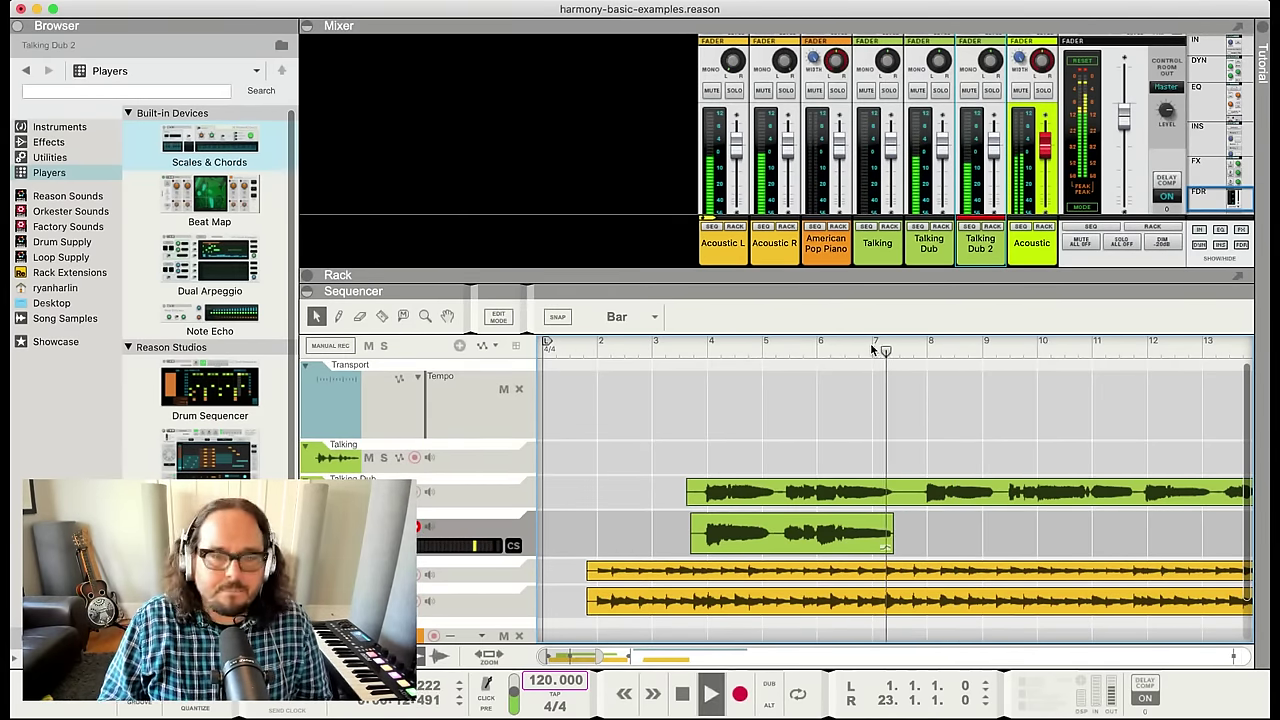
{"action": "key", "text": "super+Return"}
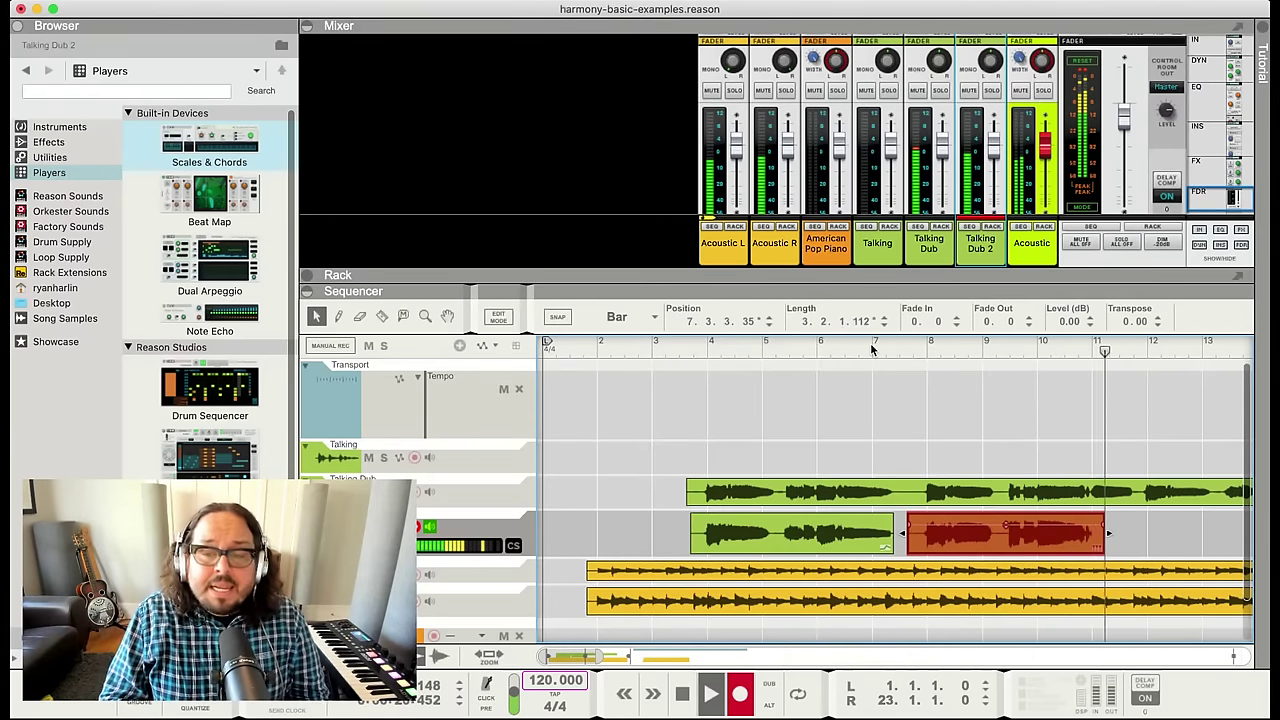
{"action": "key", "text": "space"}
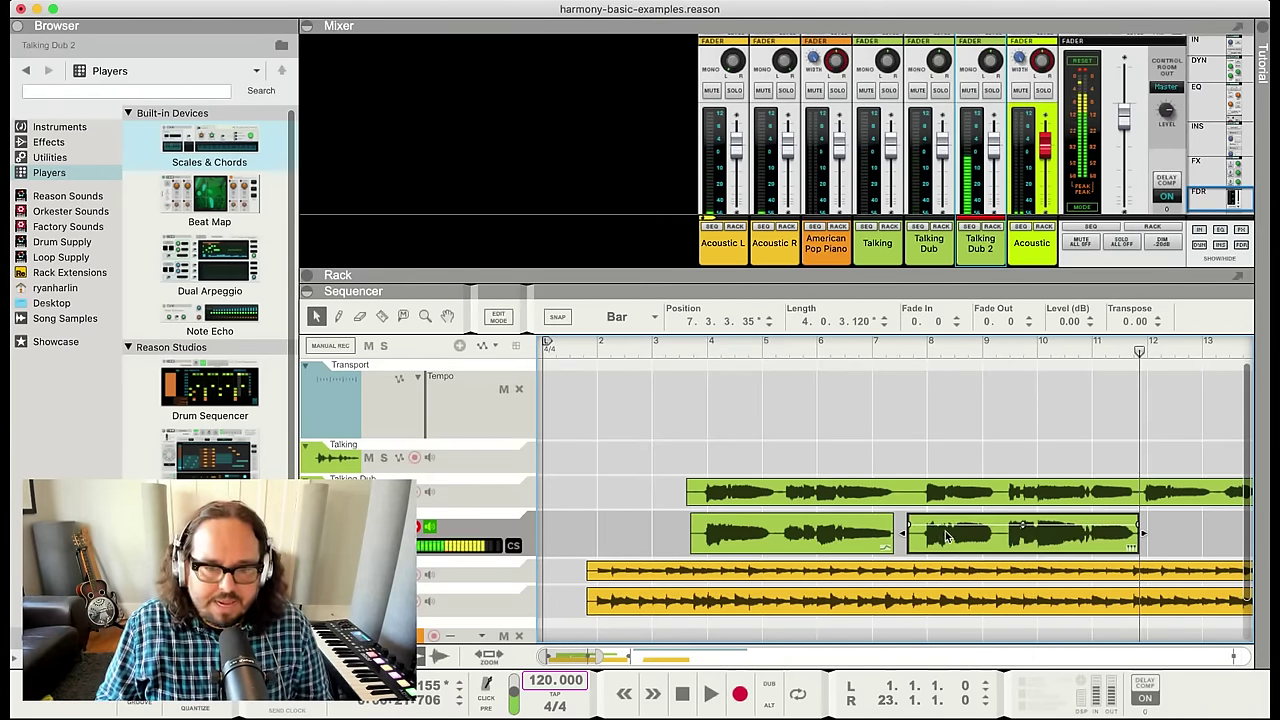
Open the new harmony clip for pitch editing, correct the pitch of all its notes, and reduce their drift to 66%
{"action": "left_click_drag", "start_coordinate": [532, 302], "coordinate": [585, 302]}
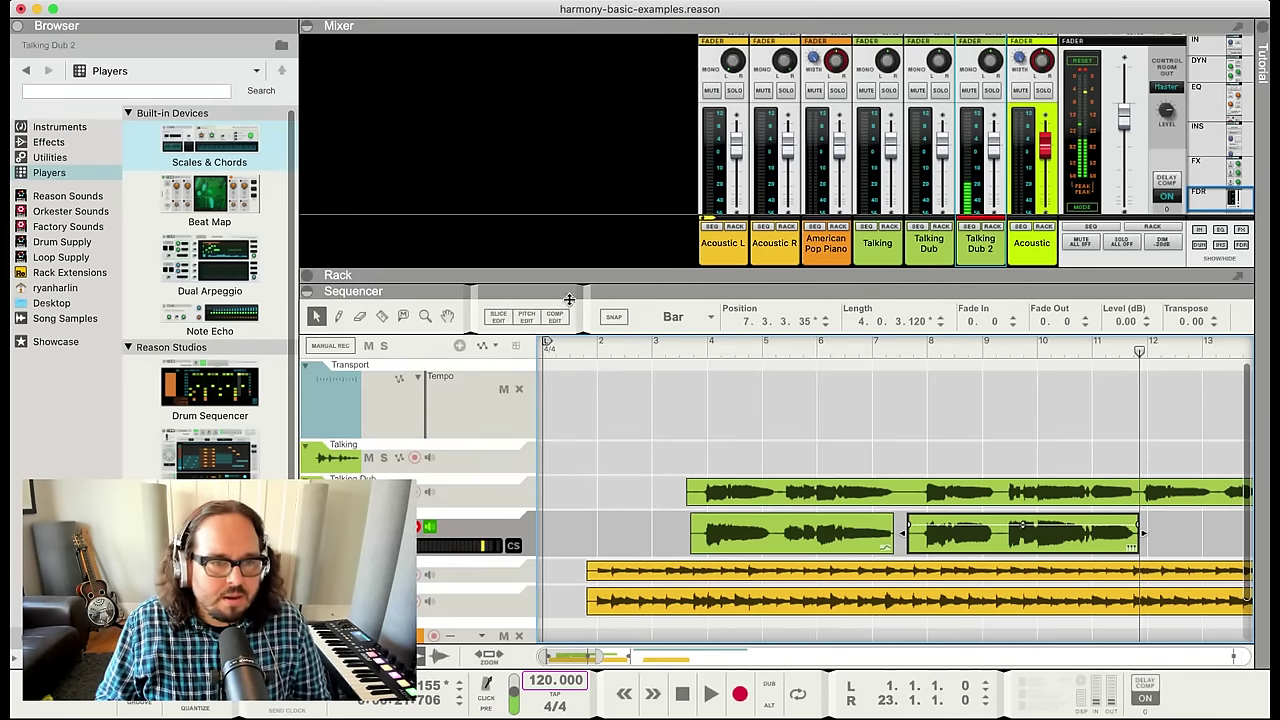
{"action": "left_click", "coordinate": [536, 317]}
{"action": "key", "text": "super+a"}
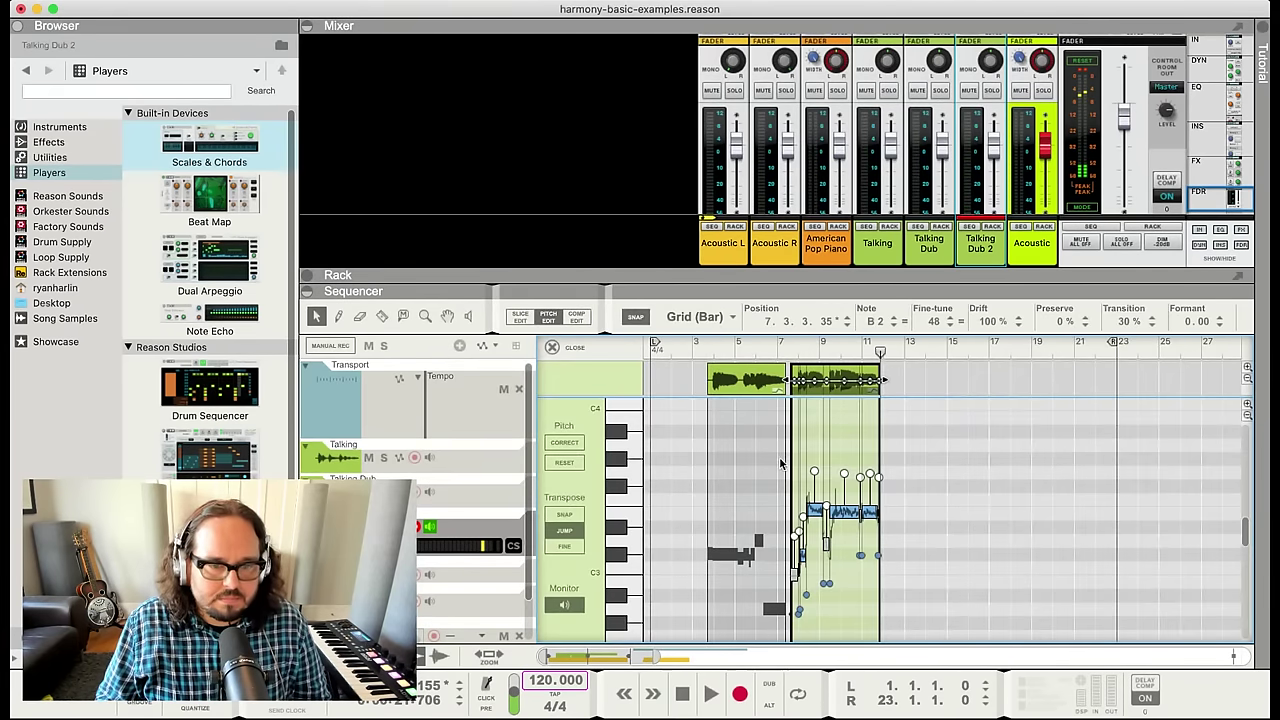
{"action": "left_click", "coordinate": [565, 445]}
{"action": "left_click_drag", "start_coordinate": [812, 477], "coordinate": [813, 489]}
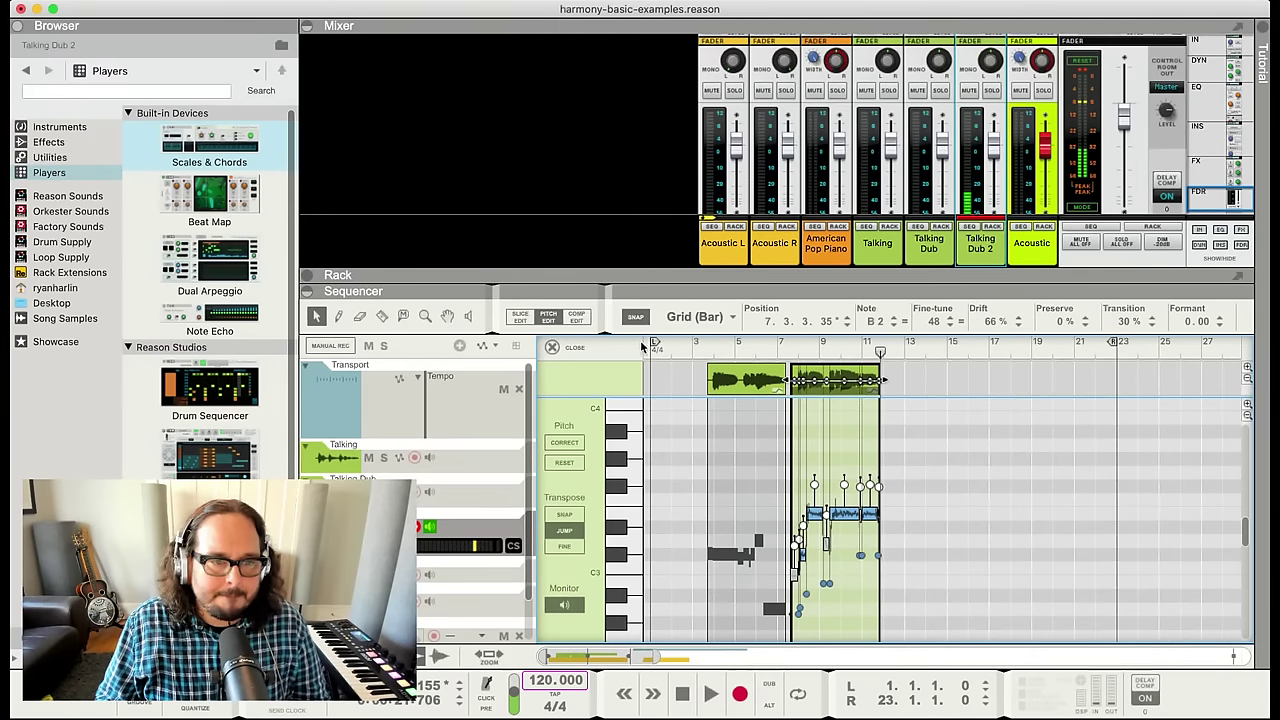
Close the pitch editor and lower the level of the second harmony clip on Talking Dub 2 to -1.65 dB
{"action": "key", "text": "super+e"}
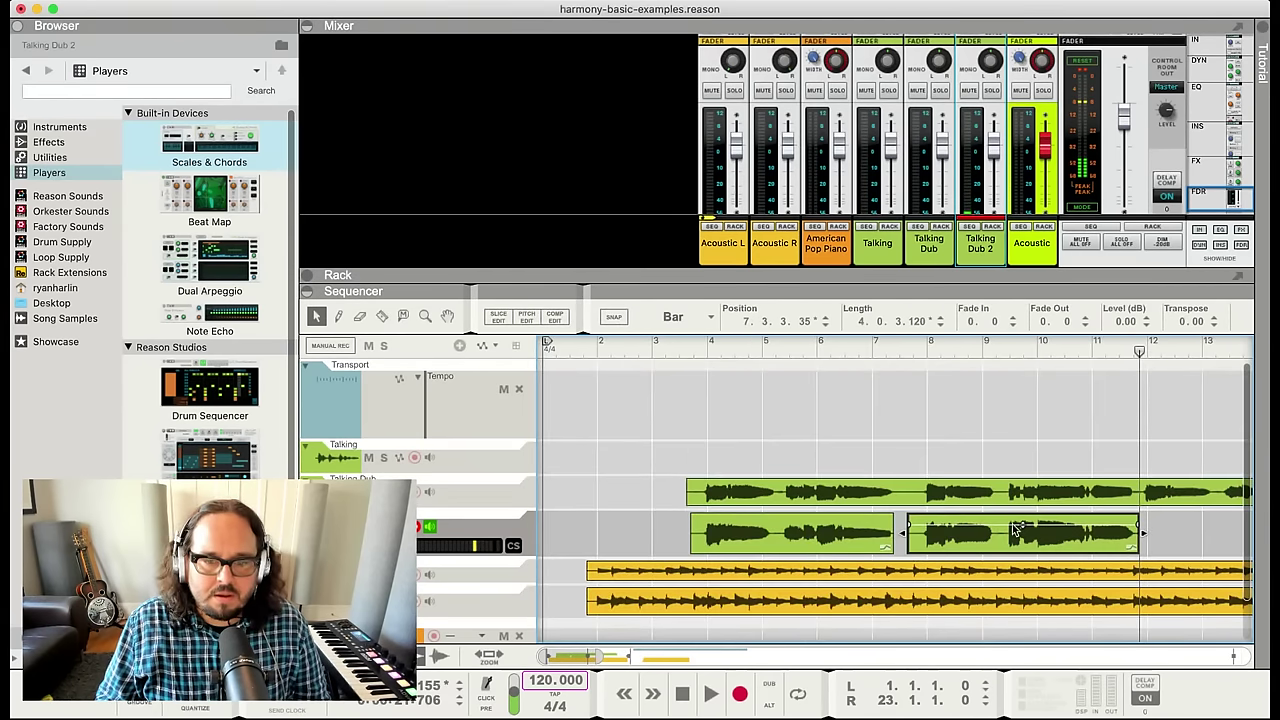
{"action": "left_click_drag", "start_coordinate": [1021, 531], "coordinate": [1021, 538]}
Make Talking the track that receives the recording and play back the second phrase with its harmony from about bar 7.5
{"action": "left_click", "coordinate": [899, 377]}
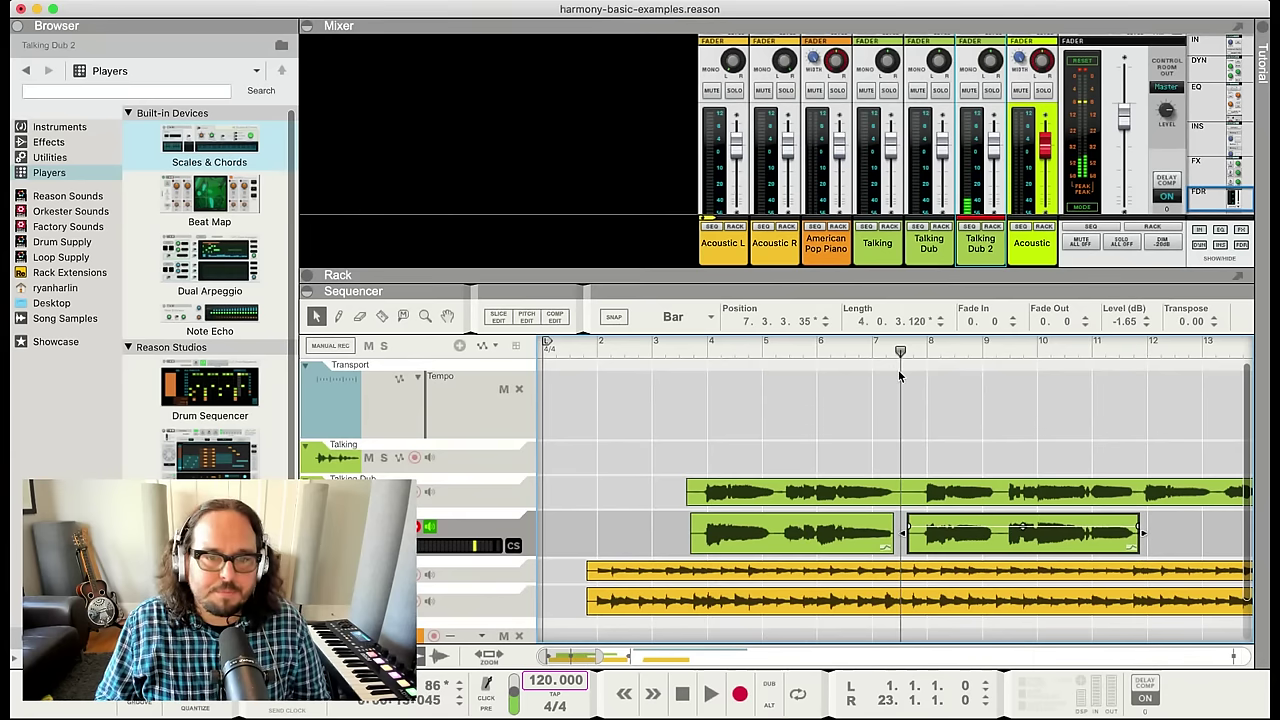
{"action": "left_click", "coordinate": [503, 463]}
{"action": "key", "text": "space"}
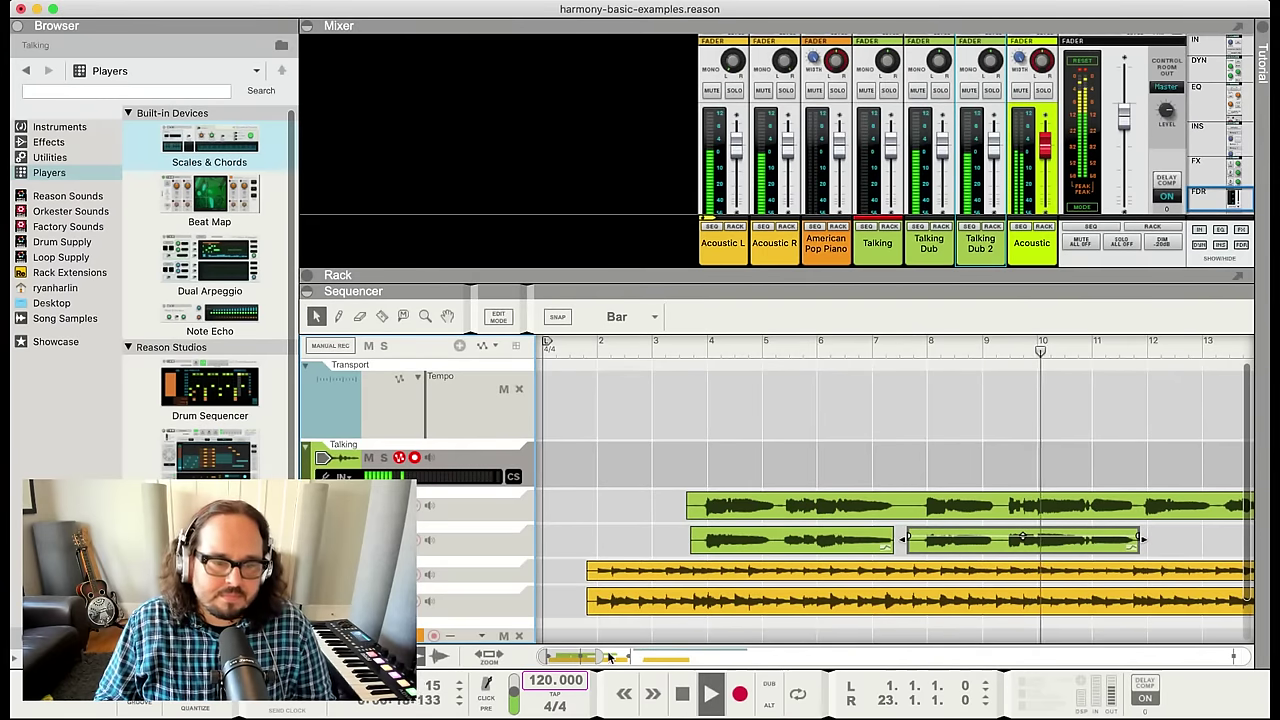
{"action": "scroll", "coordinate": [630, 580], "scroll_direction": "right", "scroll_amount": 8}
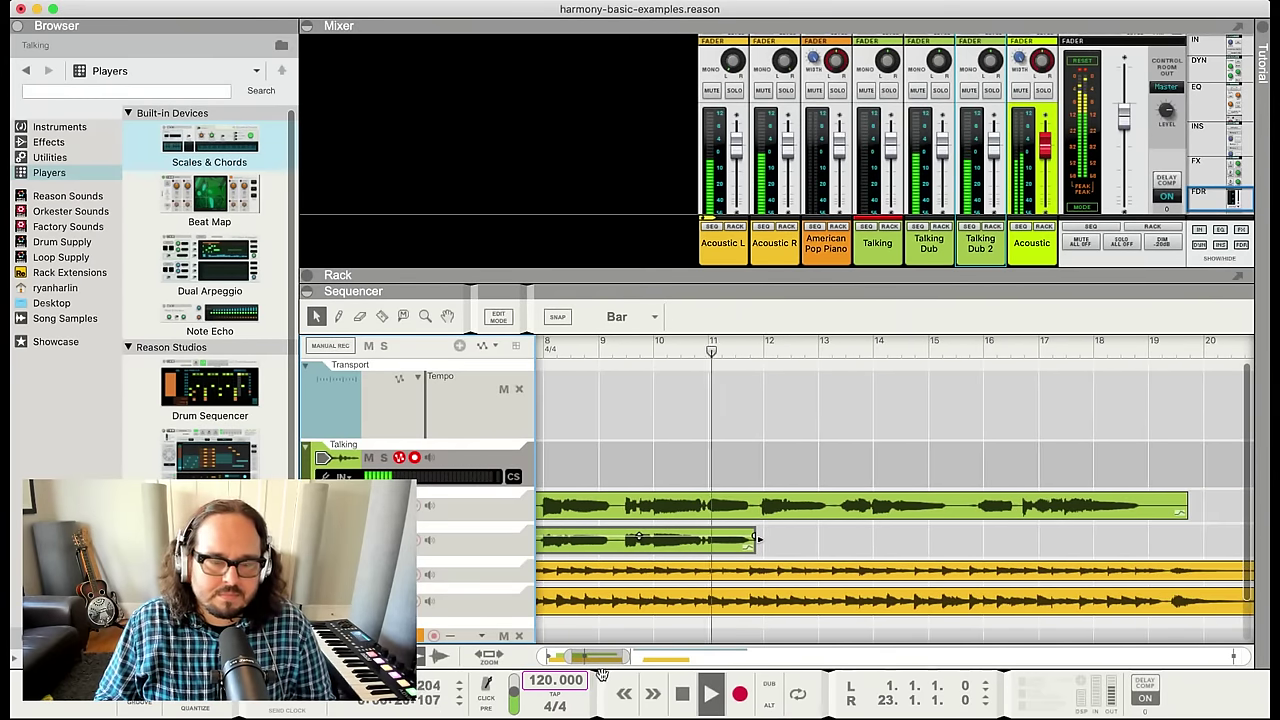
{"action": "key", "text": "space"}
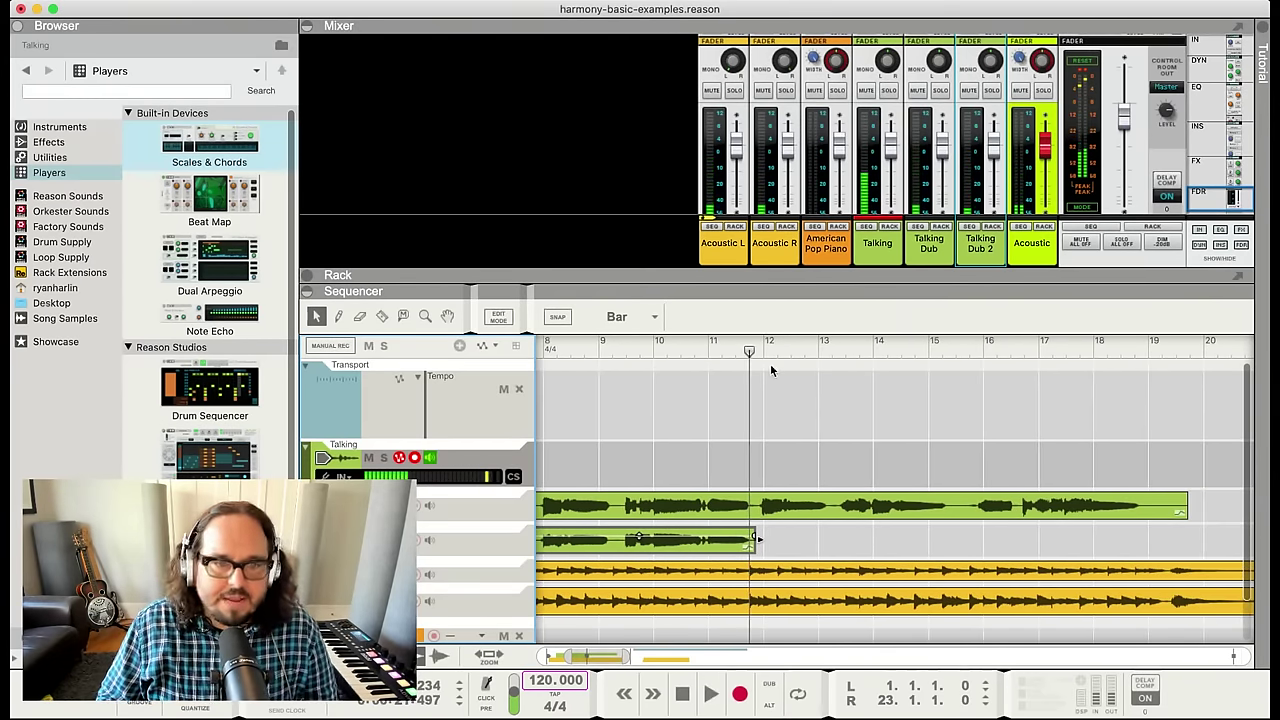
Audition the start of the third phrase, and shorten the second harmony clip from its end to a length of 4.0.2.135
{"action": "key", "text": "space"}
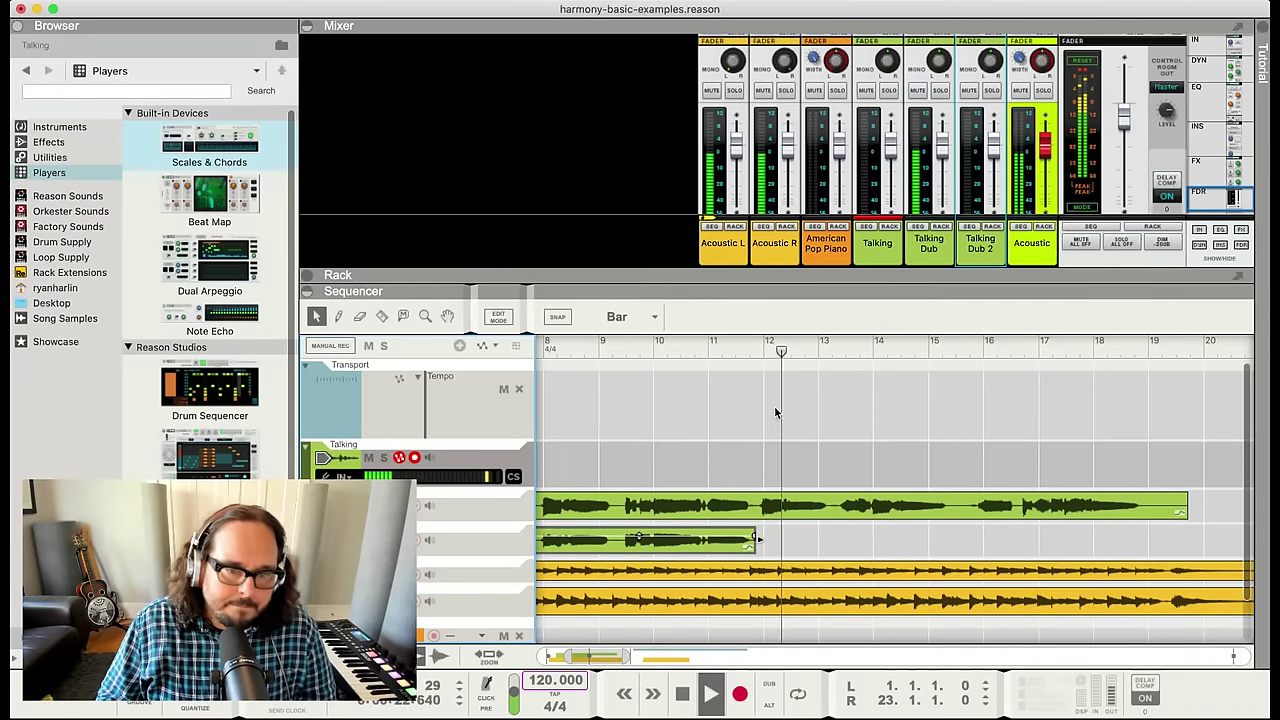
{"action": "key", "text": "space"}
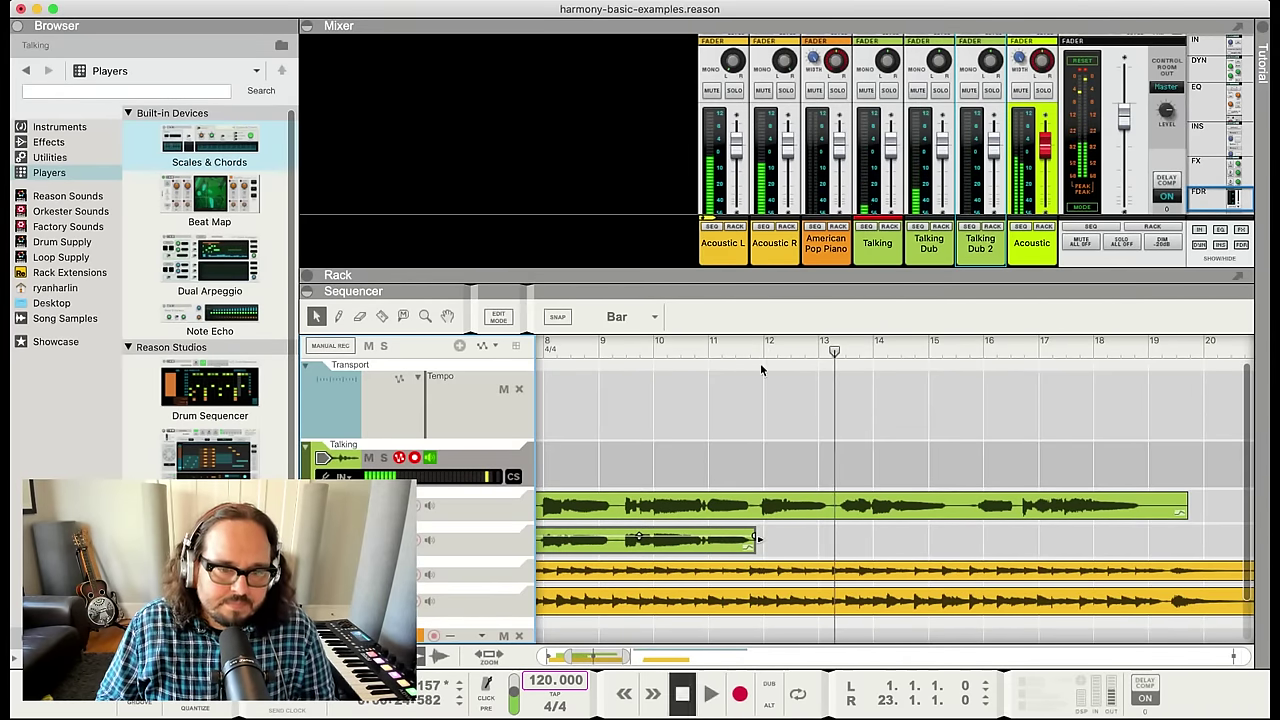
{"action": "left_click_drag", "start_coordinate": [761, 342], "coordinate": [752, 350]}
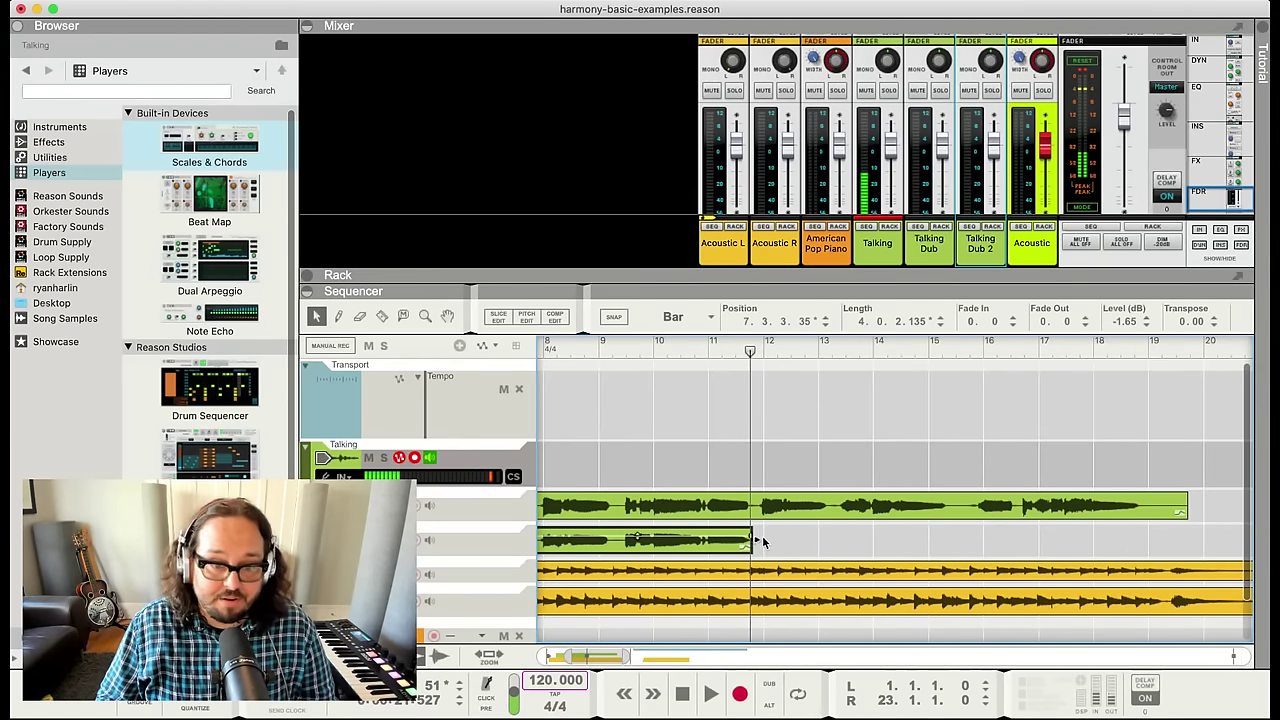
{"action": "left_click", "coordinate": [797, 412]}
Audition the start of the third phrase from about bar 11.8, and compare it with the first phrase from about bar 4
{"action": "left_click", "coordinate": [757, 349]}
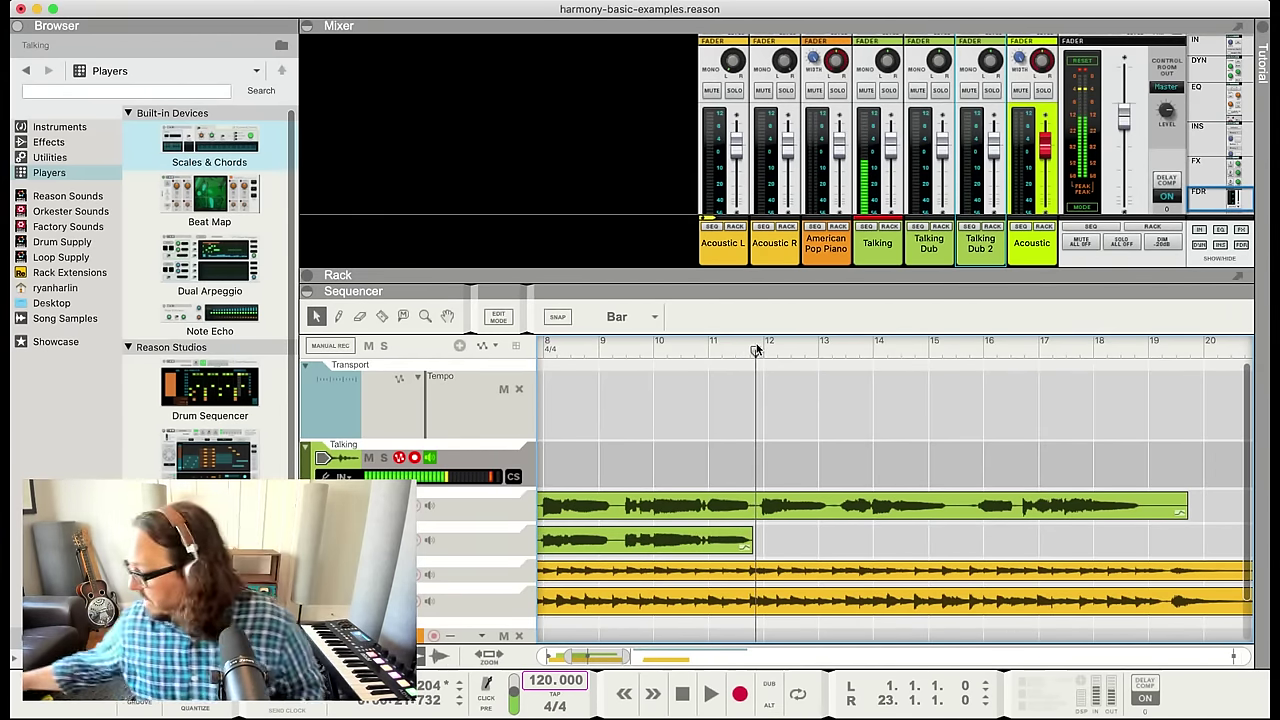
{"action": "key", "text": "space"}
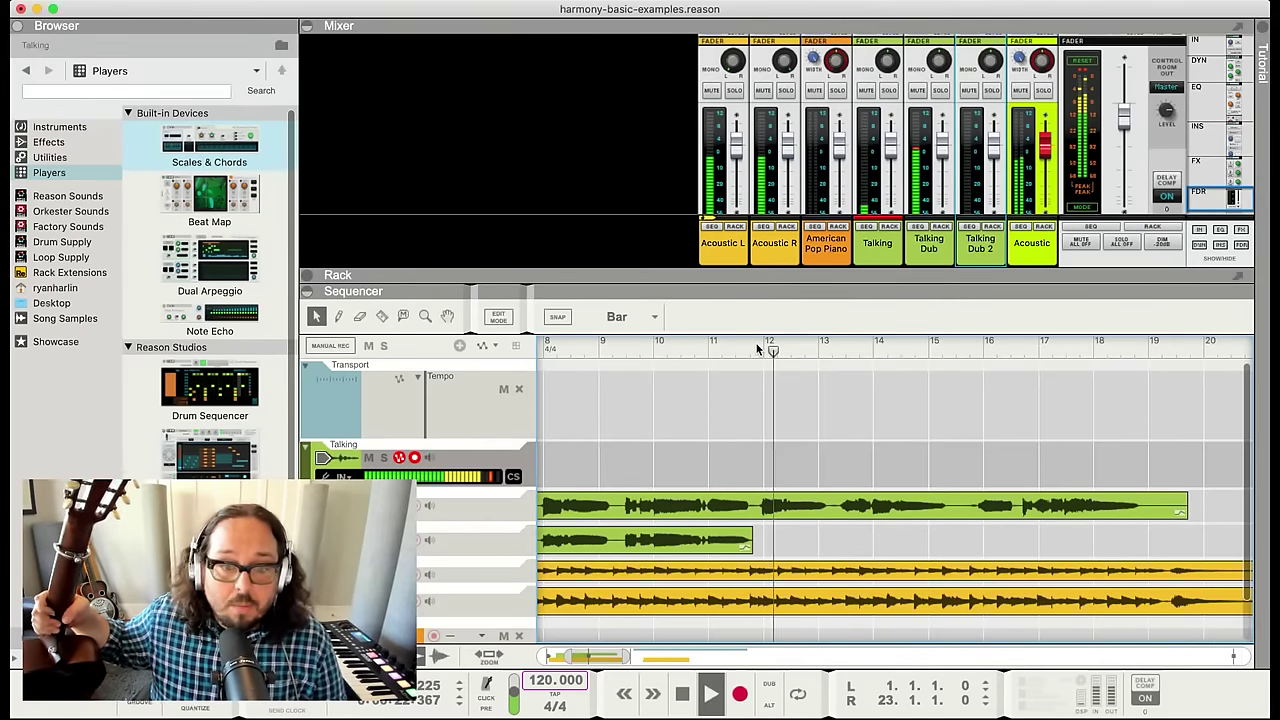
{"action": "key", "text": "space"}
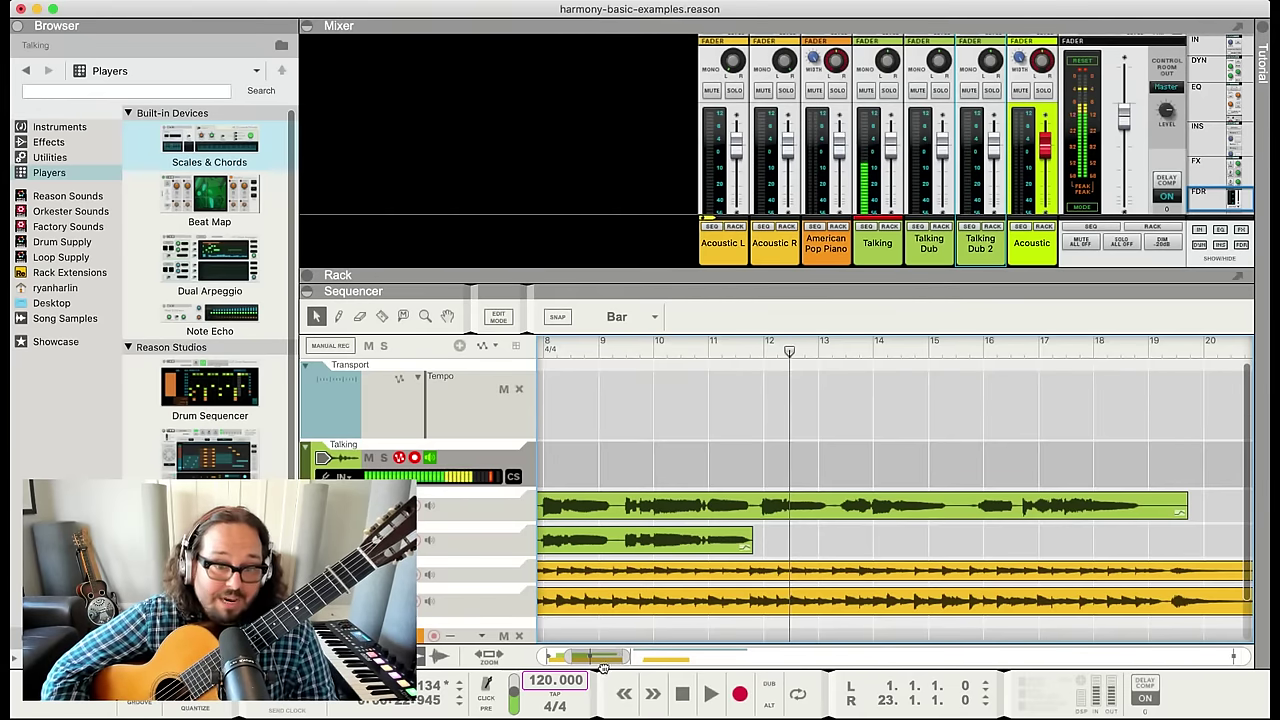
{"action": "scroll", "coordinate": [686, 420], "scroll_direction": "left", "scroll_amount": 6}
{"action": "left_click", "coordinate": [683, 348]}
{"action": "key", "text": "space"}
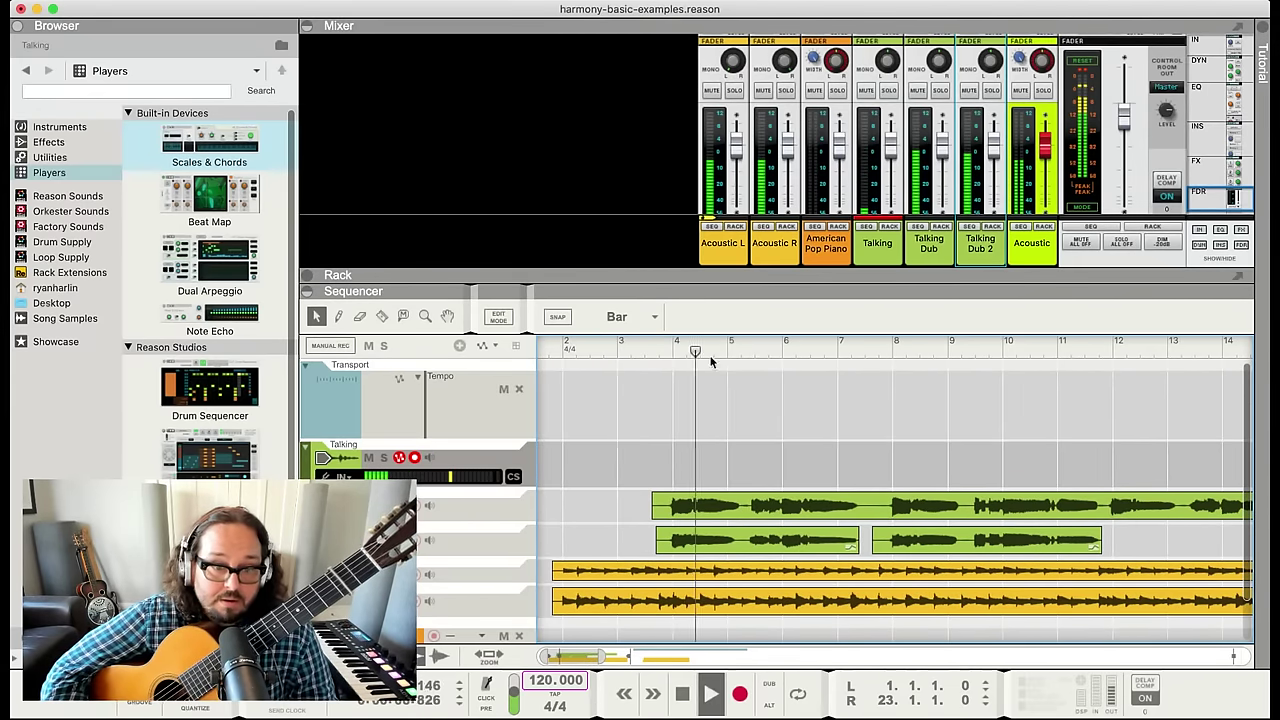
{"action": "left_click_drag", "start_coordinate": [580, 660], "coordinate": [616, 665]}
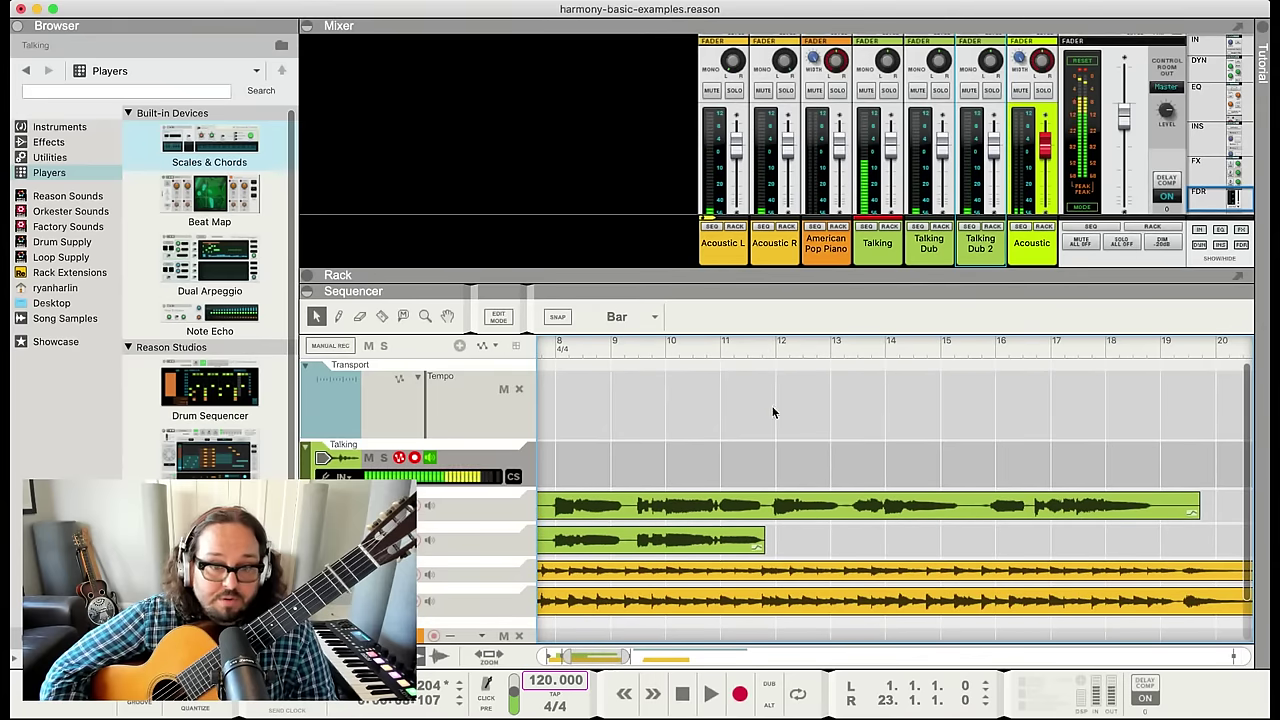
Audition the third phrase's melody in short passages between about bar 11.6 and bar 14.8
{"action": "left_click", "coordinate": [760, 349]}
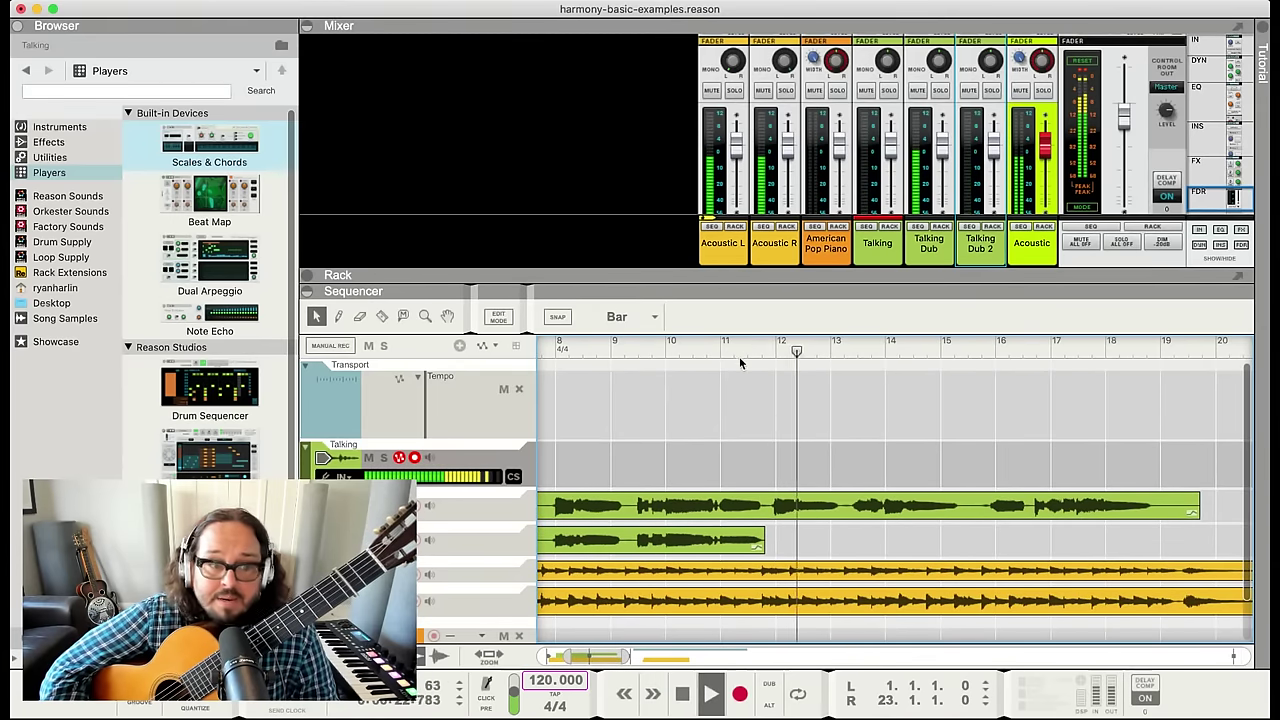
{"action": "key", "text": "space"}
{"action": "key", "text": "space"}
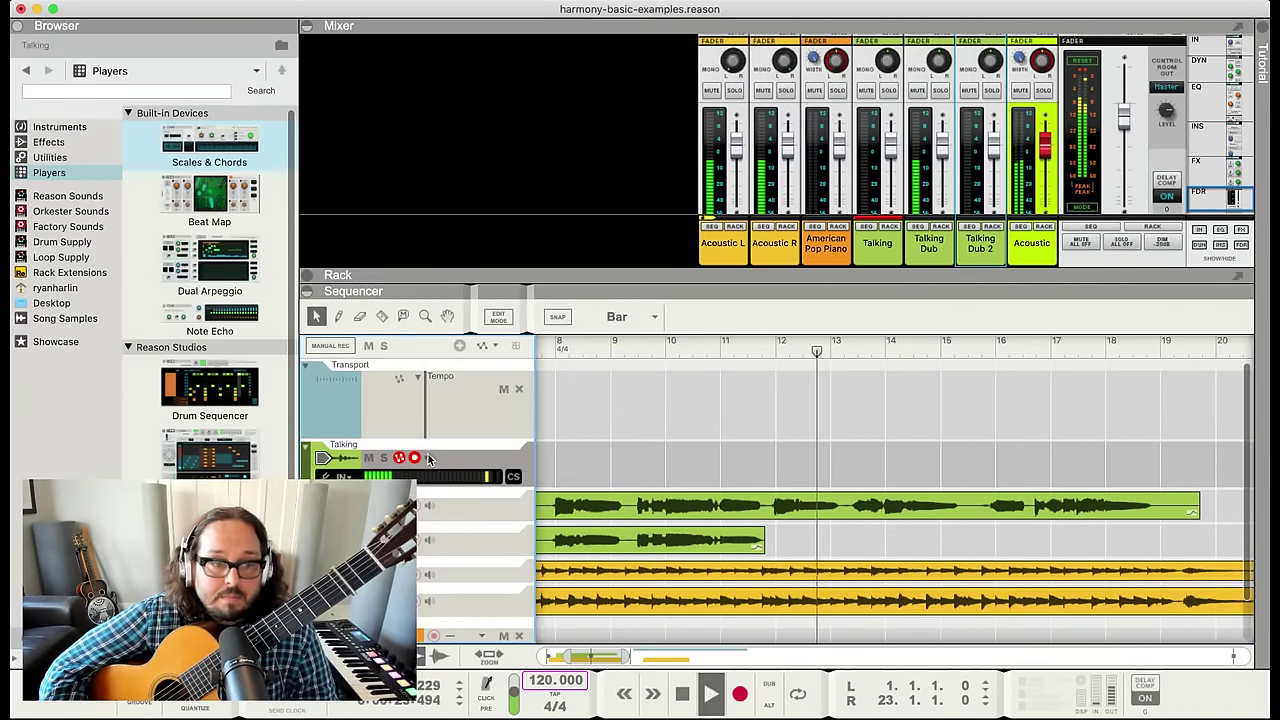
{"action": "left_click", "coordinate": [753, 349]}
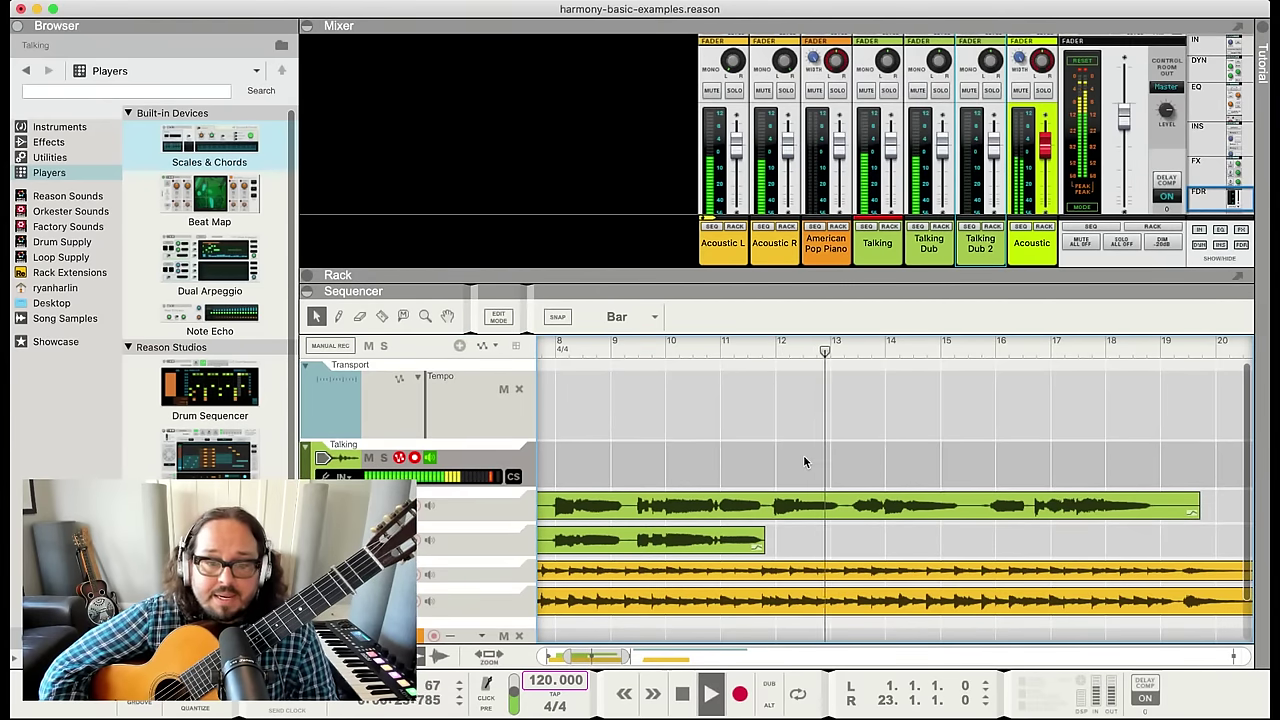
{"action": "key", "text": "space"}
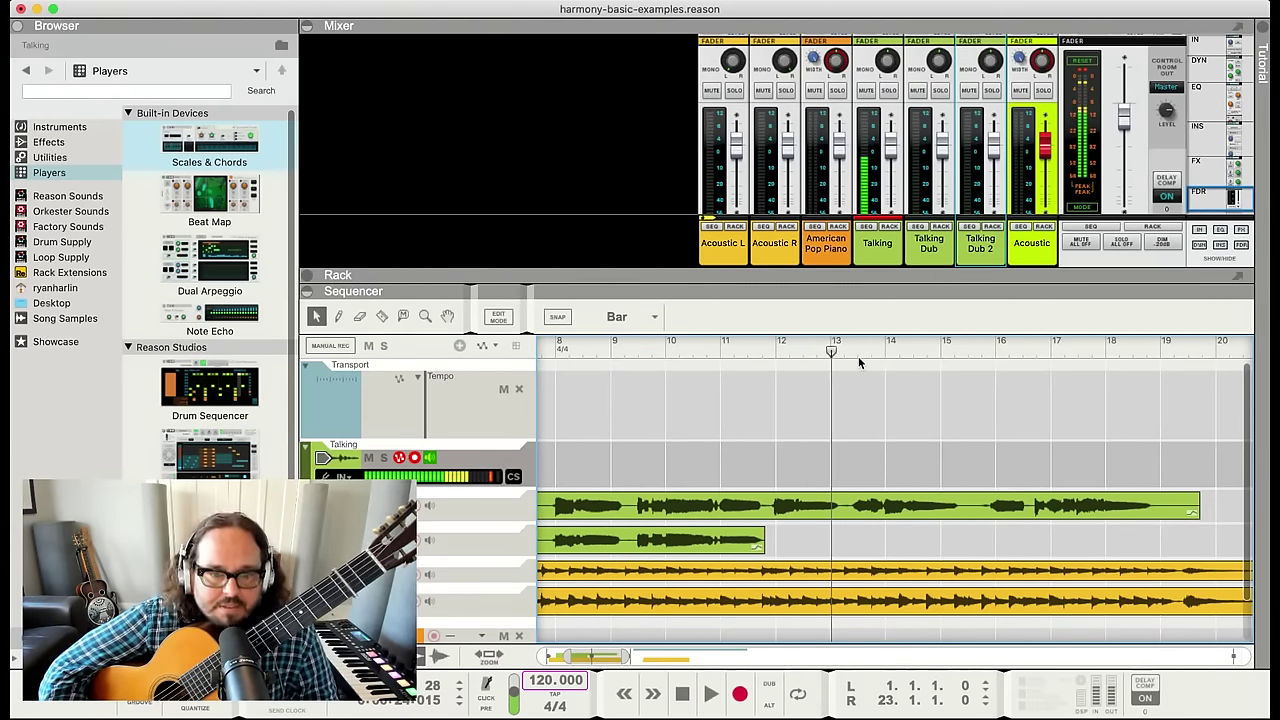
{"action": "key", "text": "space"}
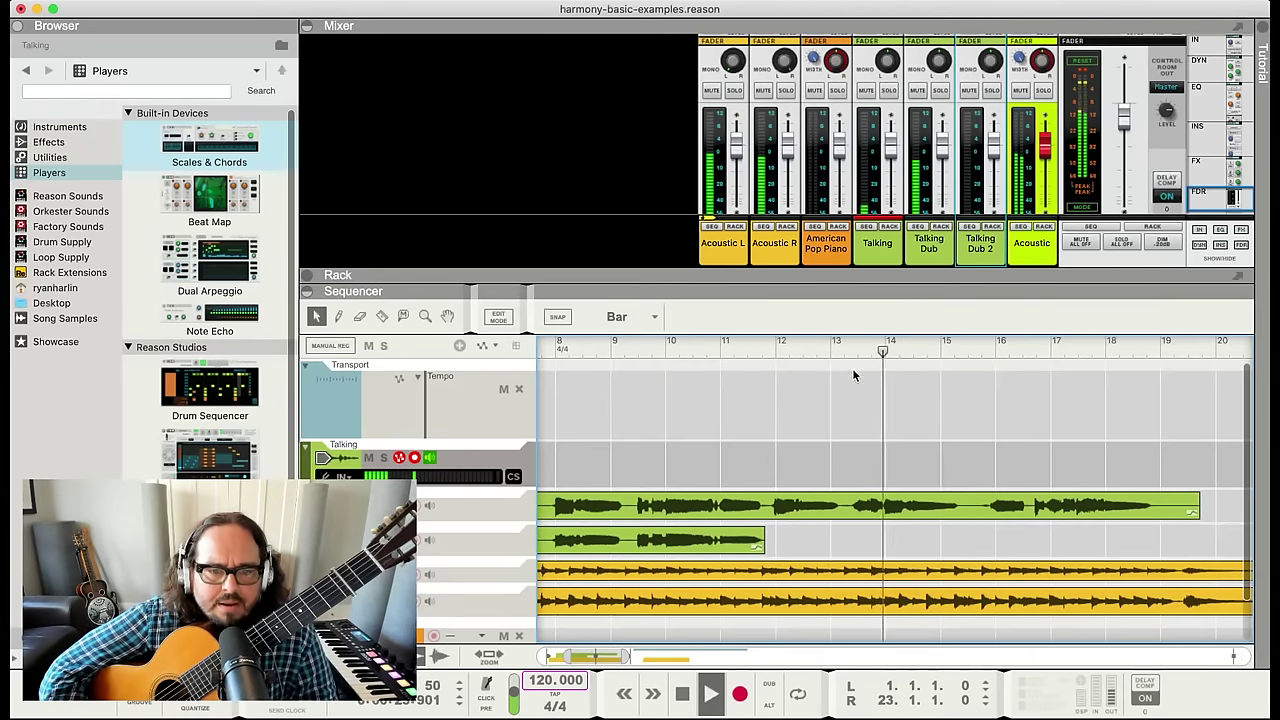
{"action": "key", "text": "space"}
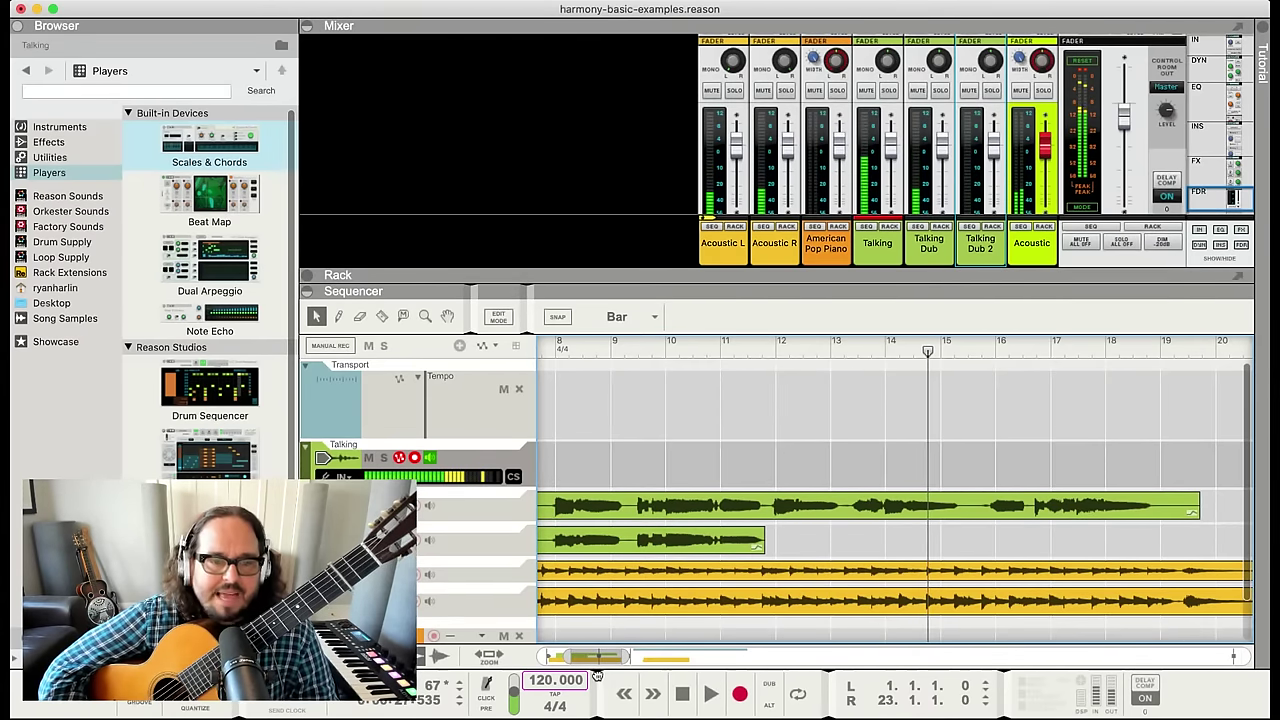
Play the second half of the first phrase with its harmony from about bar 5.7
{"action": "scroll", "coordinate": [650, 400], "scroll_direction": "left", "scroll_amount": 5}
{"action": "left_click", "coordinate": [630, 350]}
{"action": "key", "text": "space"}
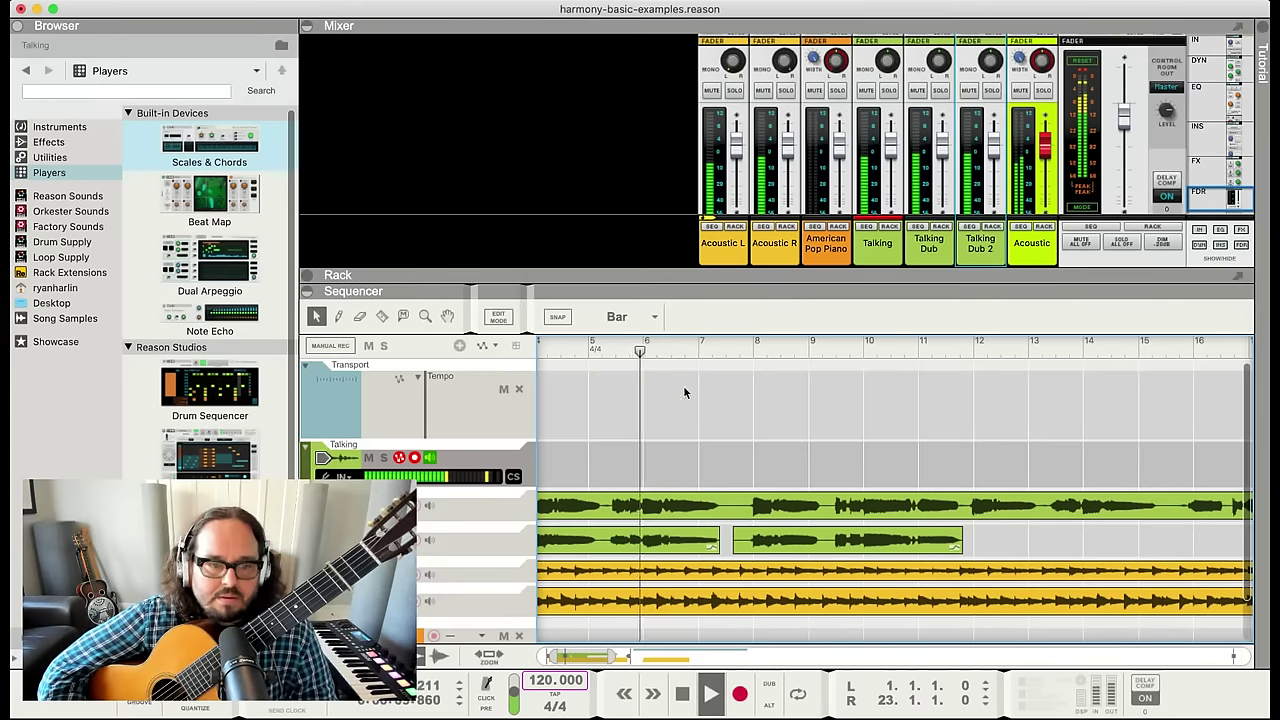
{"action": "scroll", "coordinate": [590, 668], "scroll_direction": "right", "scroll_amount": 6}
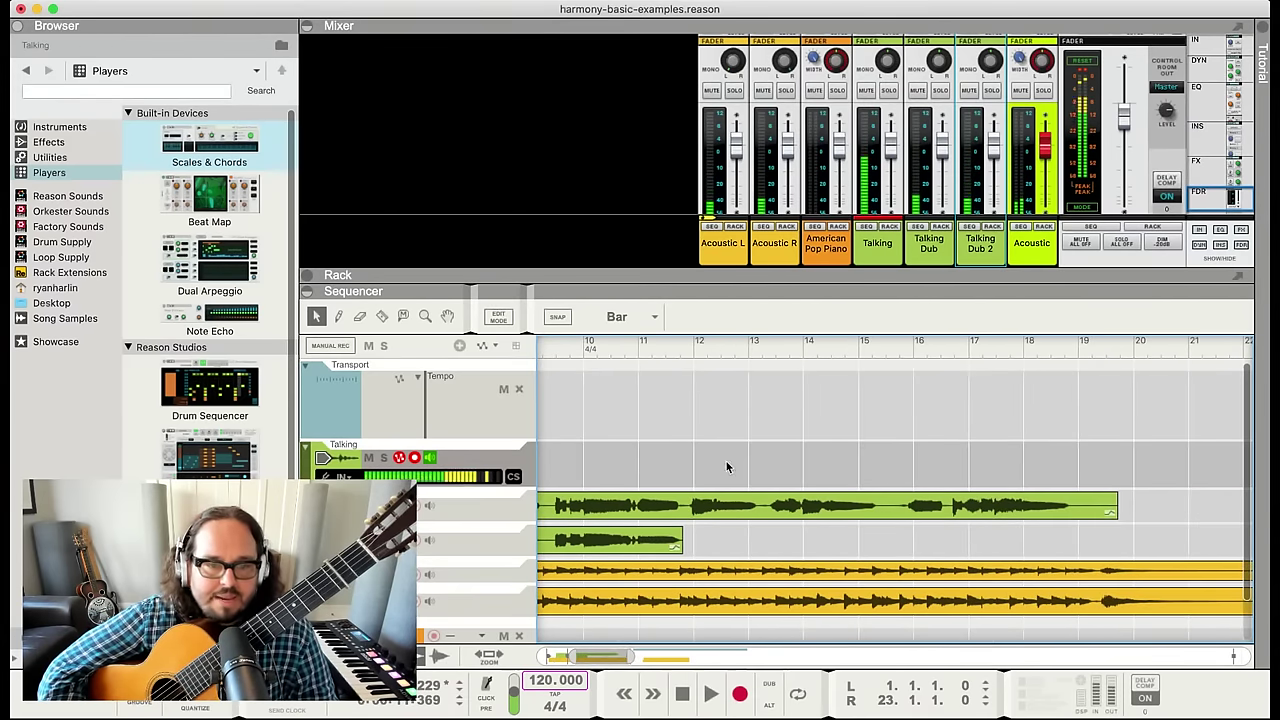
Record the third phrase's harmony on the Talking track from about bar 11.4 to bar 15.3
{"action": "left_click_drag", "start_coordinate": [706, 350], "coordinate": [651, 349]}
{"action": "key", "text": "super+Return"}
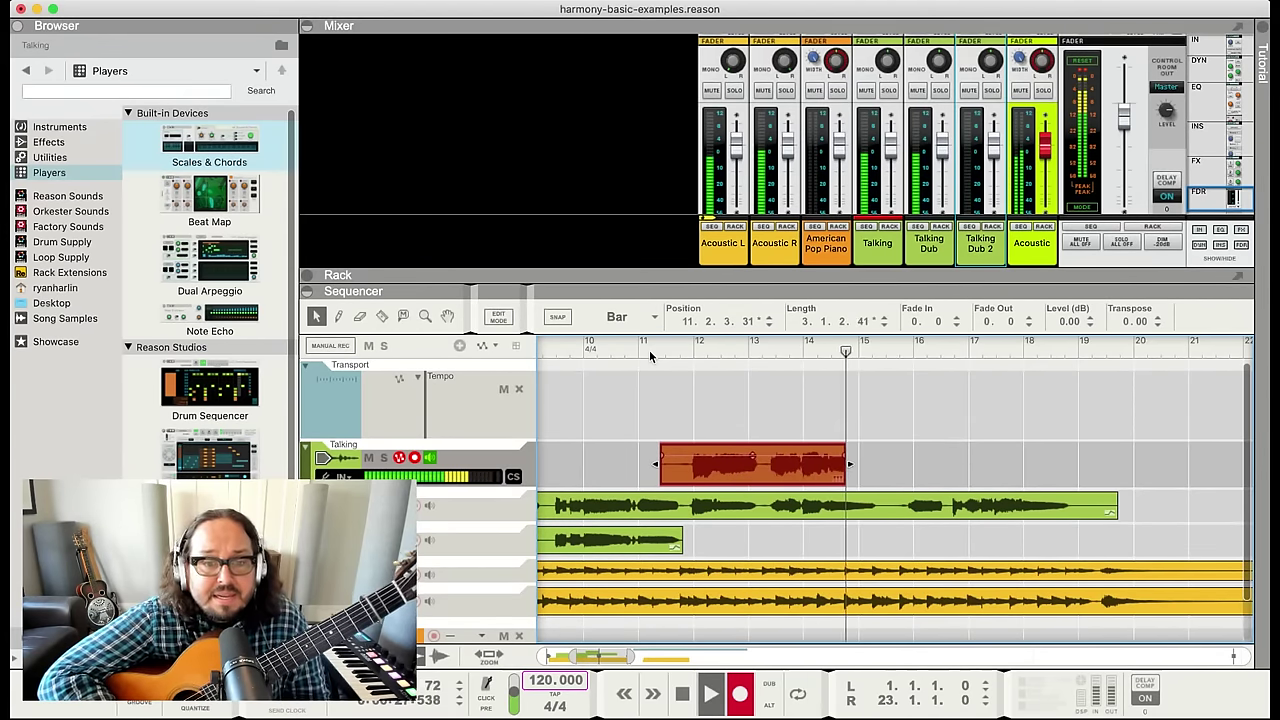
{"action": "key", "text": "space"}
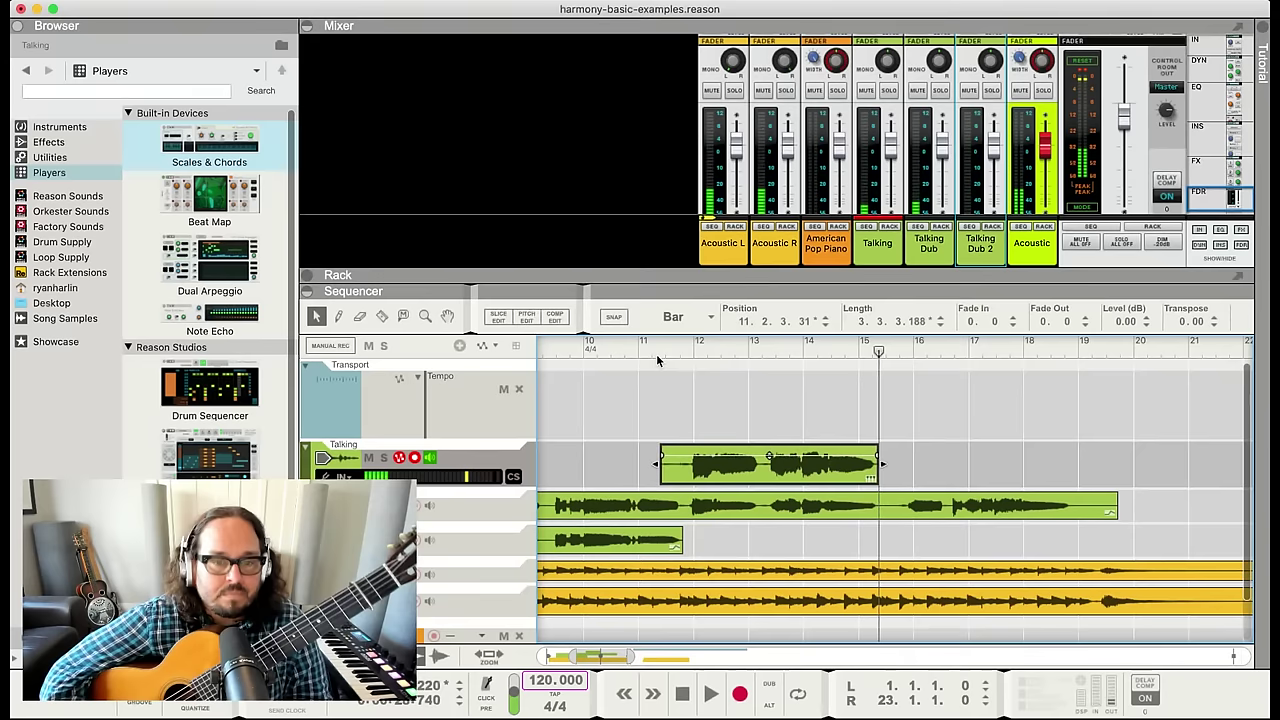
Correct the pitch of all notes in the new harmony clip, reduce their drift to 50%, and play back the result
{"action": "left_click", "coordinate": [524, 317]}
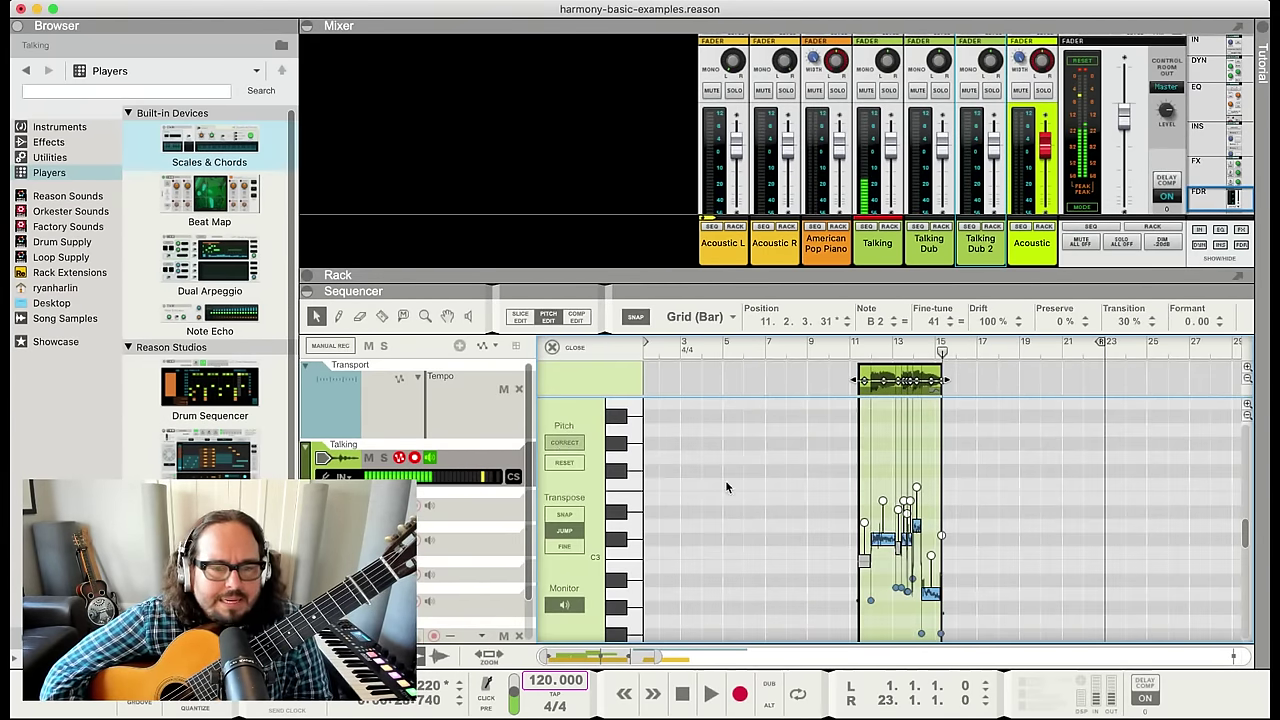
{"action": "left_click_drag", "start_coordinate": [911, 510], "coordinate": [914, 511]}
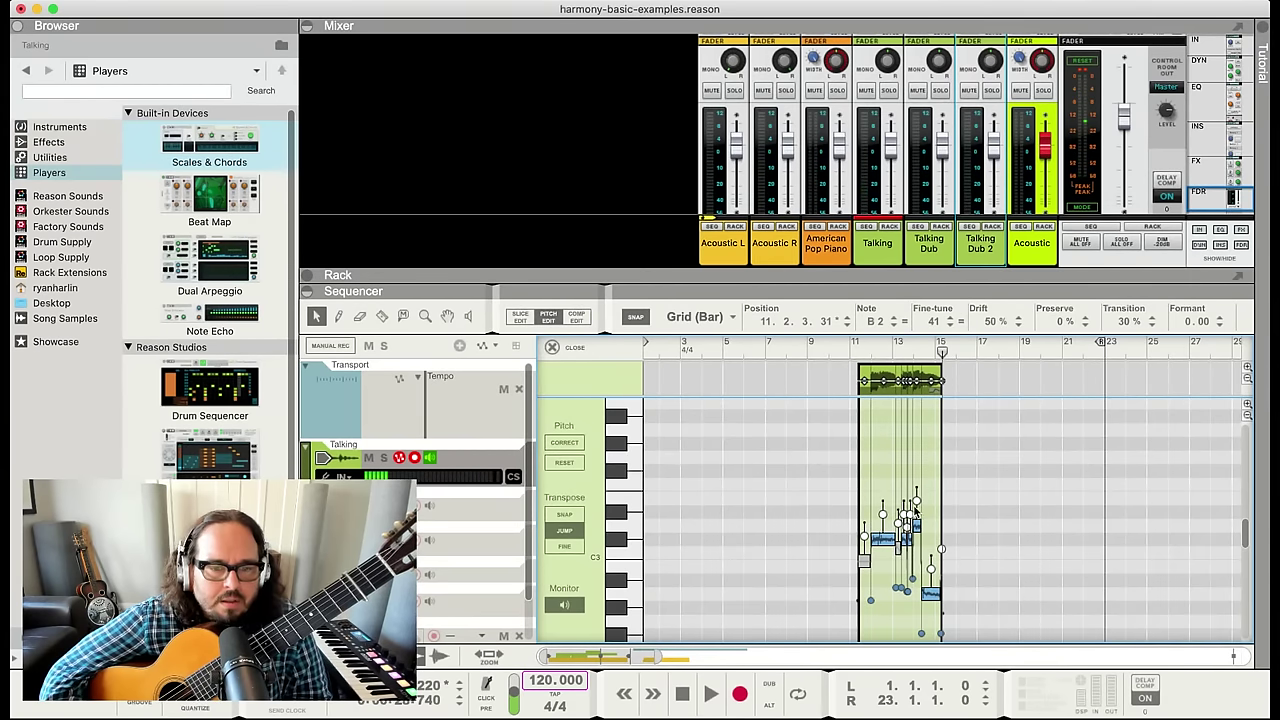
{"action": "left_click", "coordinate": [889, 348]}
{"action": "key", "text": "space"}
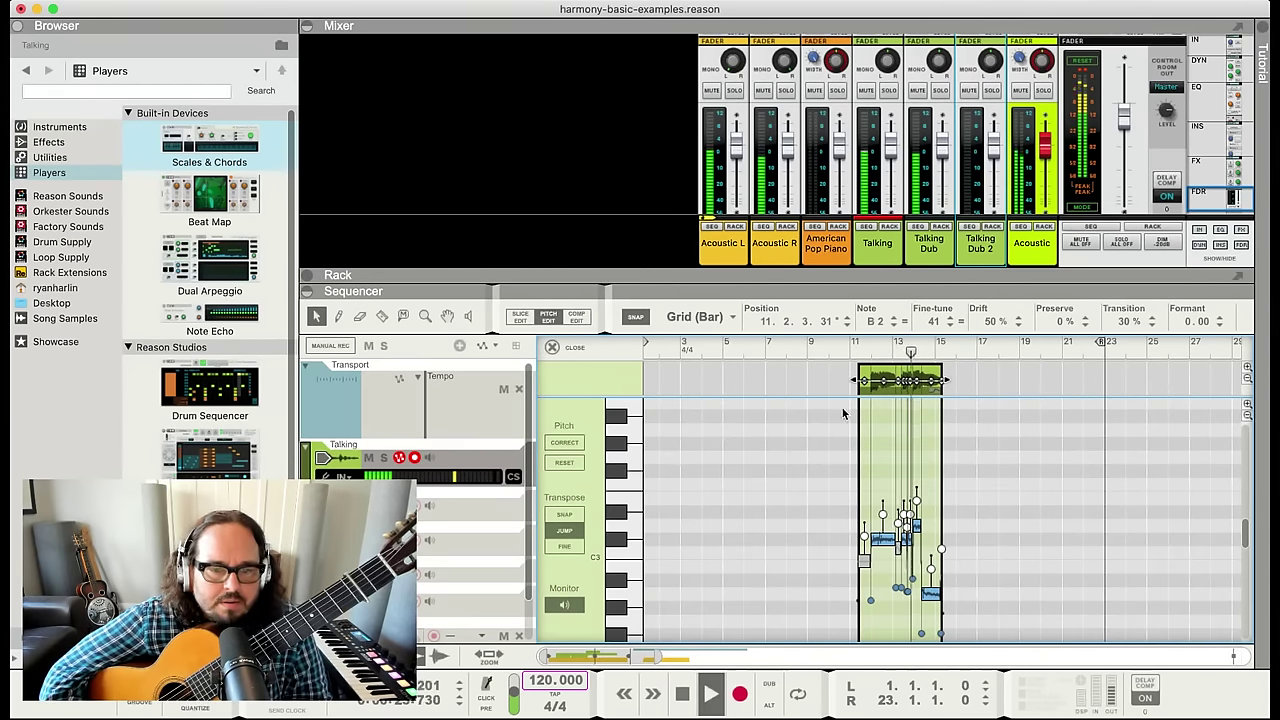
{"action": "key", "text": "super+e"}
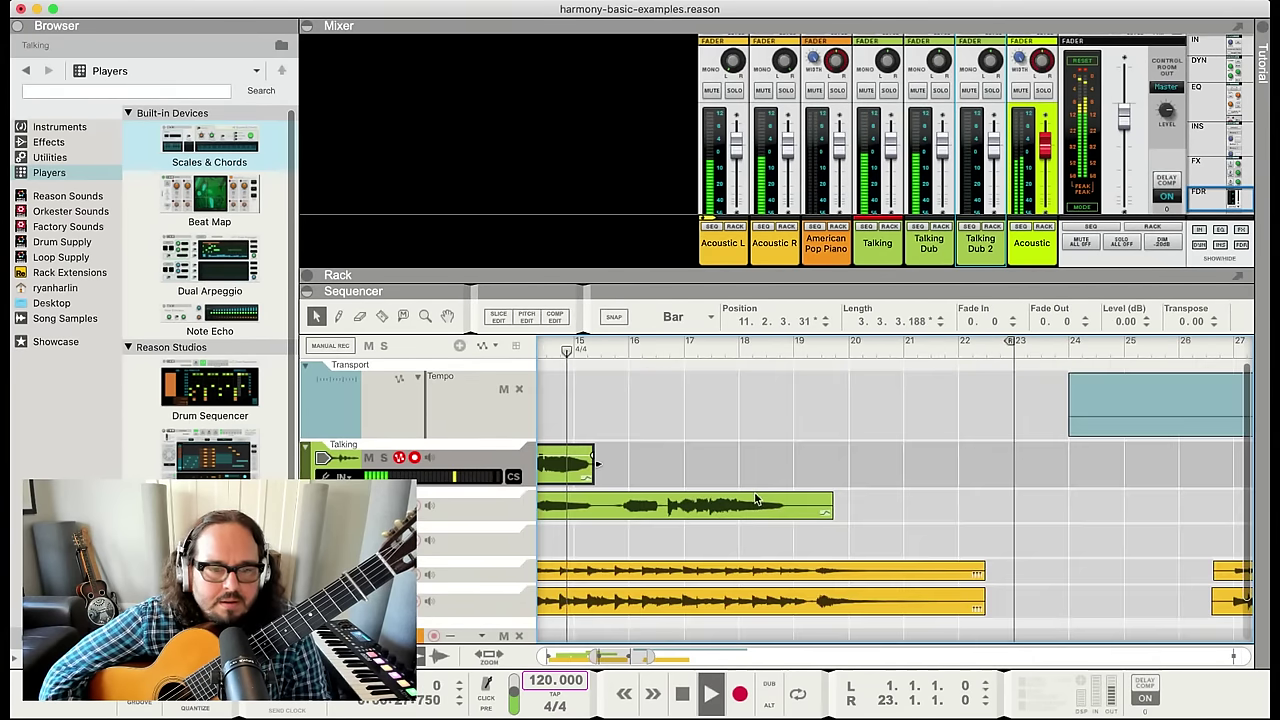
{"action": "key", "text": "space"}
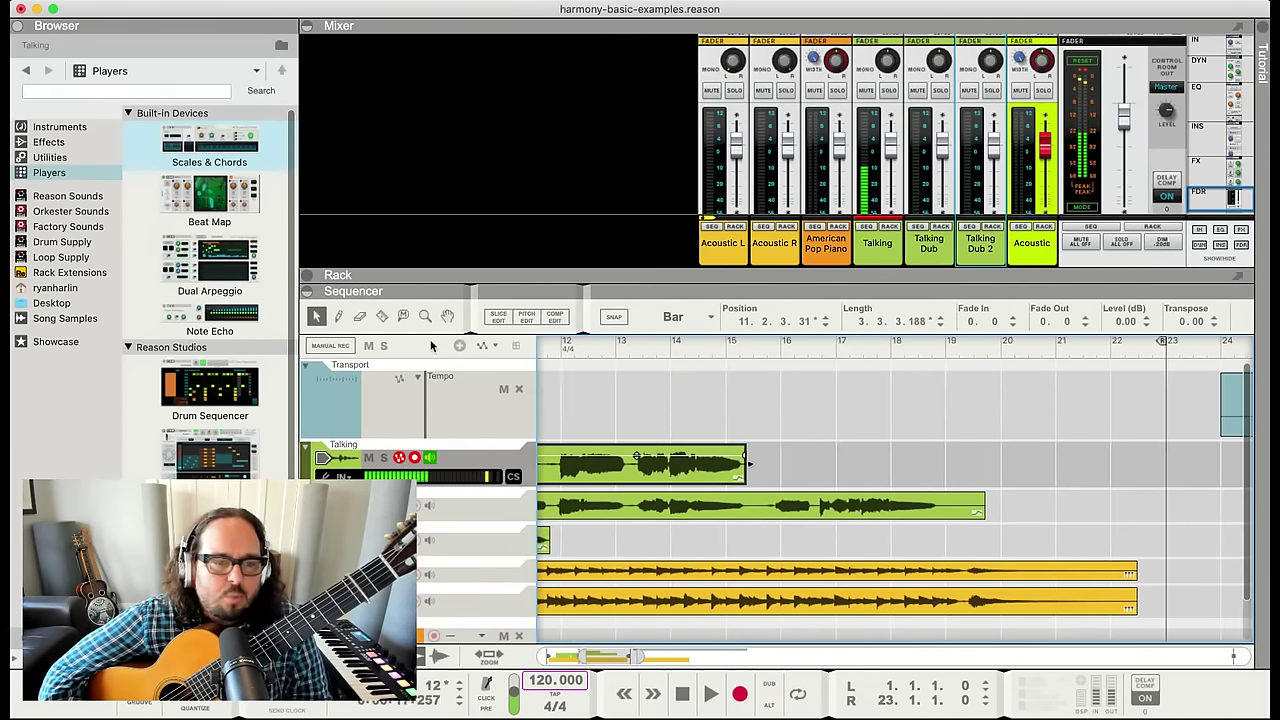
Trim the start of the third harmony clip to position 11.4.2.148 and move the clip onto Talking Dub 2 beside the second phrase
{"action": "left_click_drag", "start_coordinate": [590, 470], "coordinate": [658, 540]}
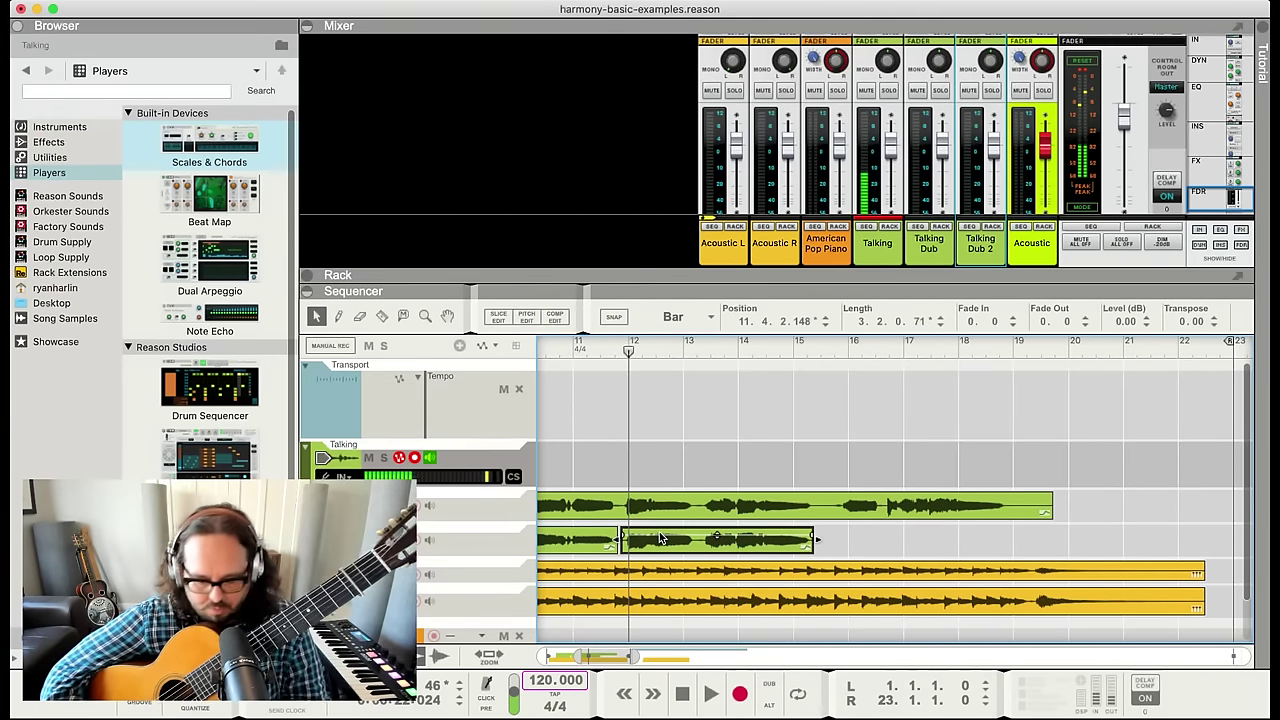
{"action": "scroll", "coordinate": [660, 540], "scroll_direction": "down", "scroll_amount": 5}
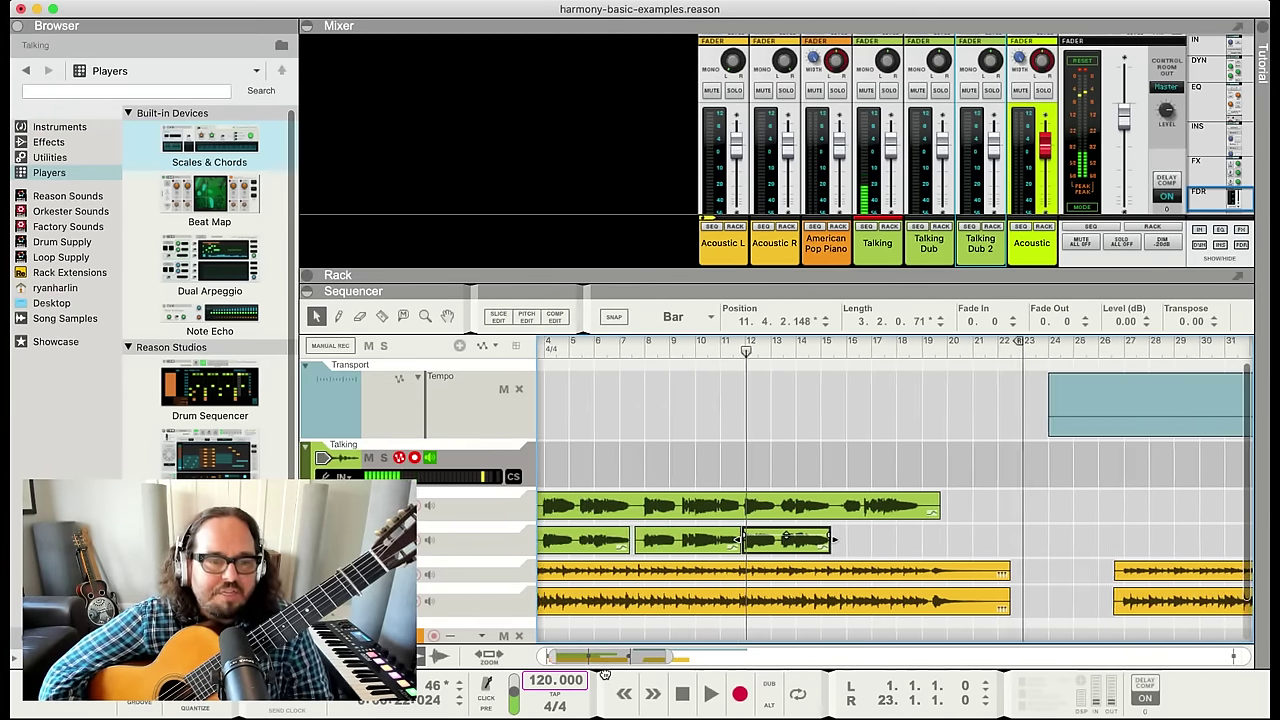
{"action": "scroll", "coordinate": [604, 676], "scroll_direction": "left", "scroll_amount": 3}
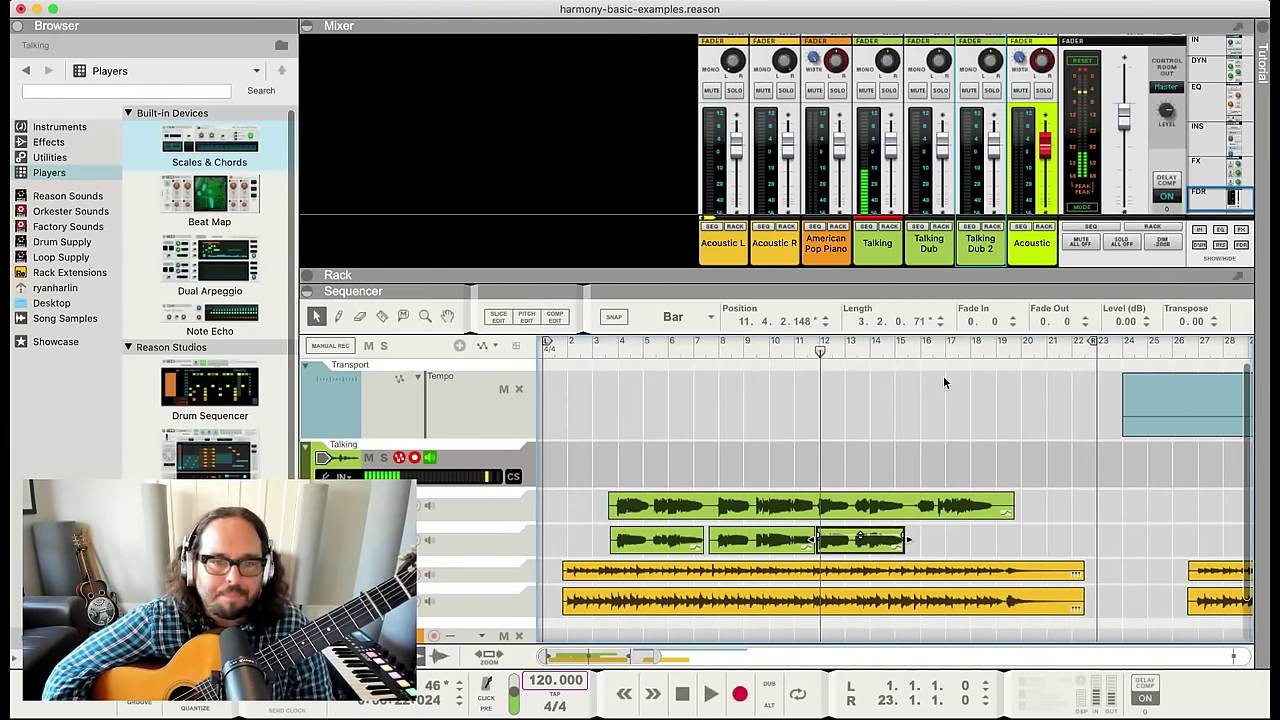
Audition the final phrase's melody from about bar 15 to bar 18.5, and replay its opening from about bar 16
{"action": "left_click", "coordinate": [900, 348]}
{"action": "key", "text": "space"}
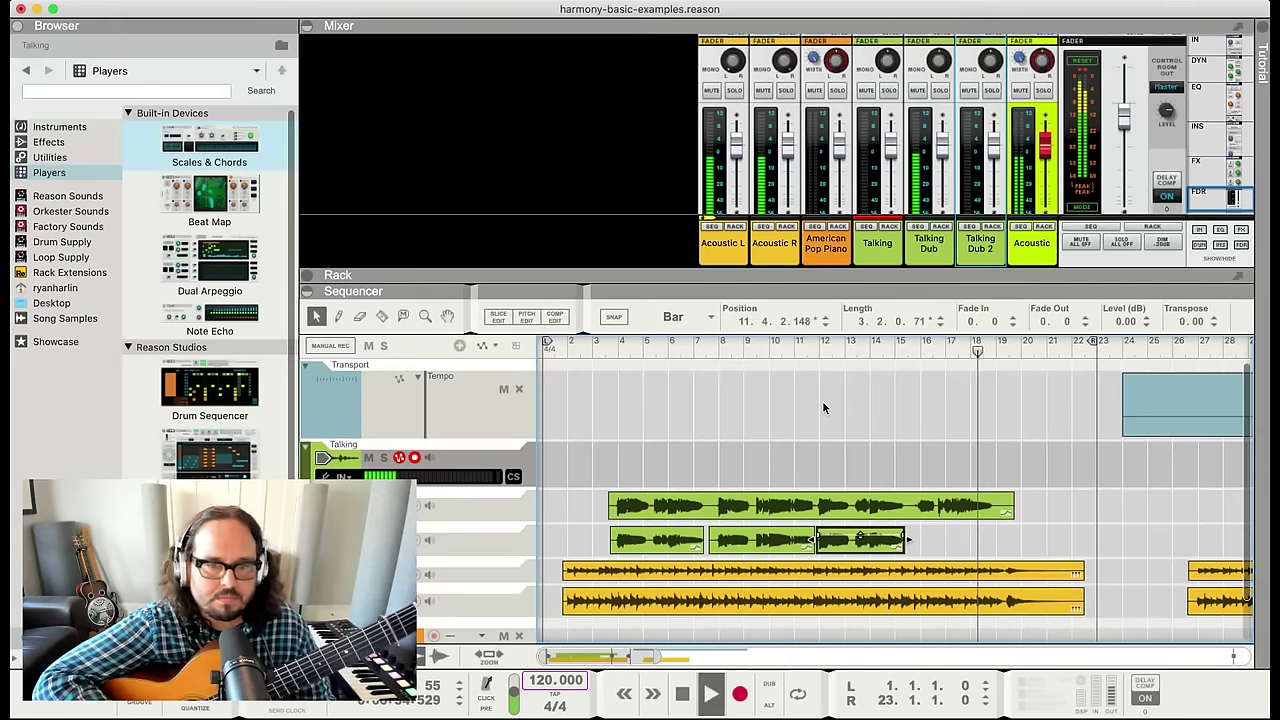
{"action": "key", "text": "space"}
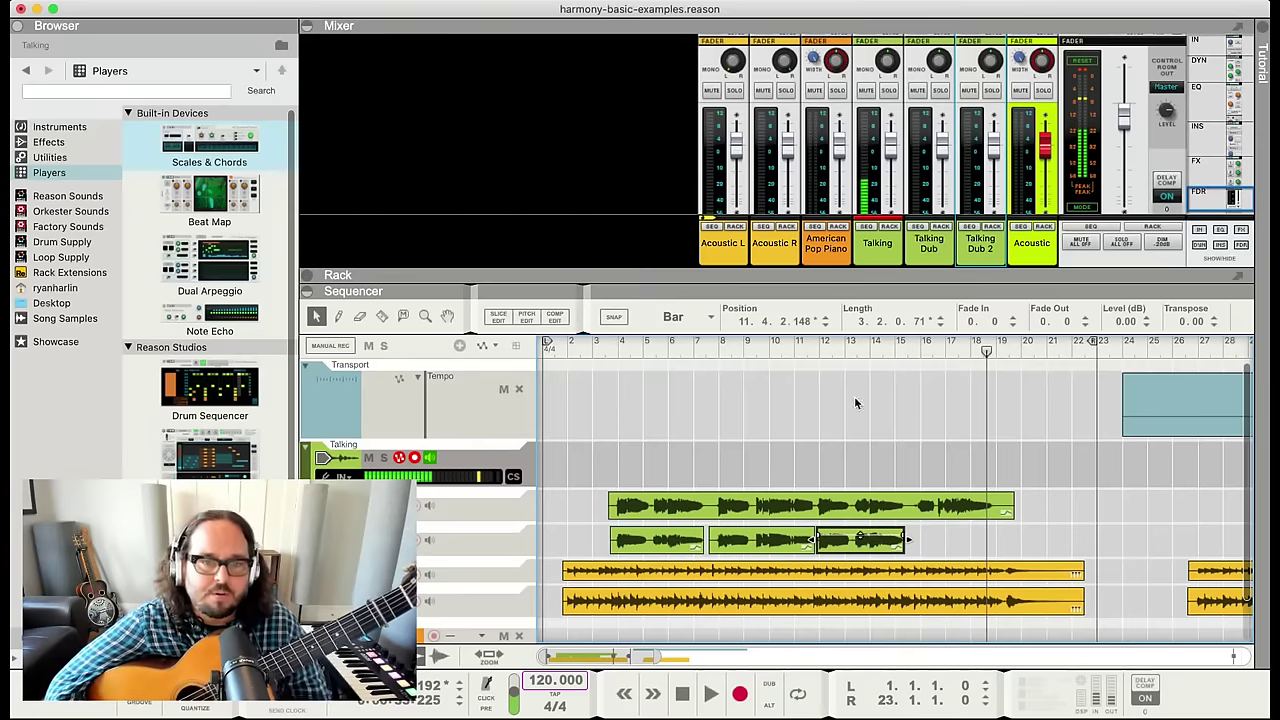
{"action": "left_click_drag", "start_coordinate": [948, 351], "coordinate": [928, 352]}
{"action": "key", "text": "space"}
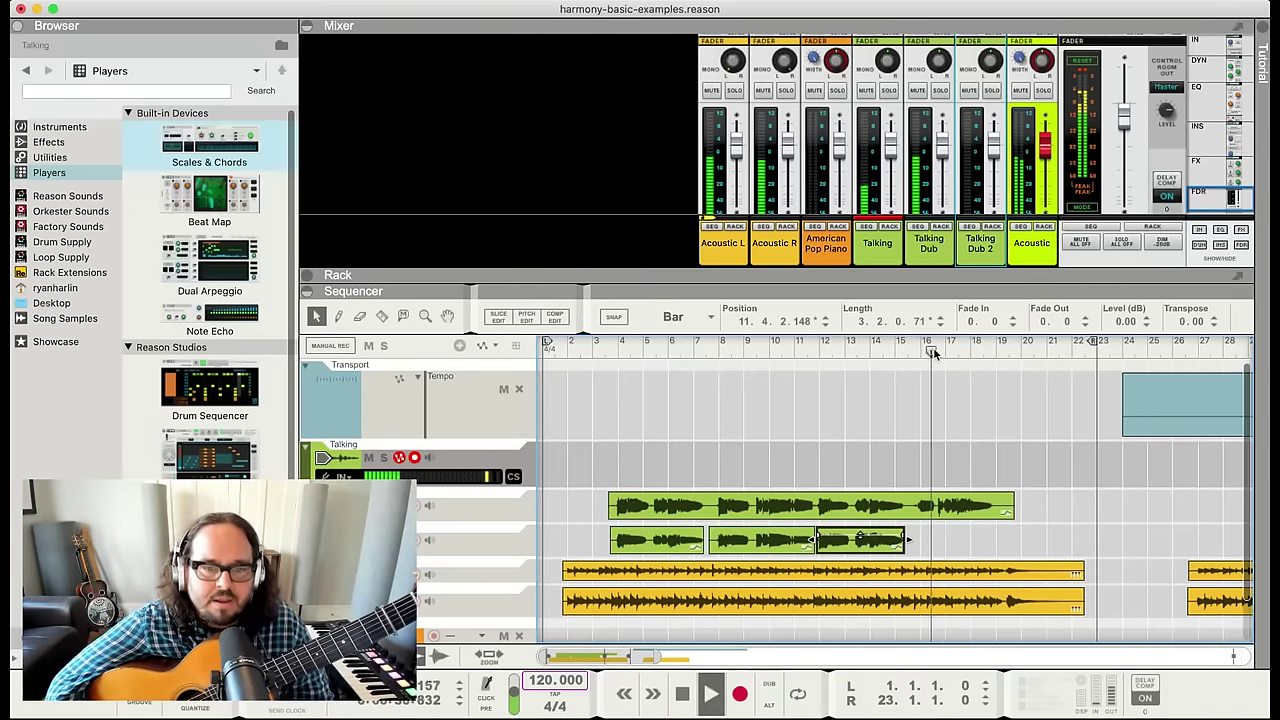
{"action": "key", "text": "space"}
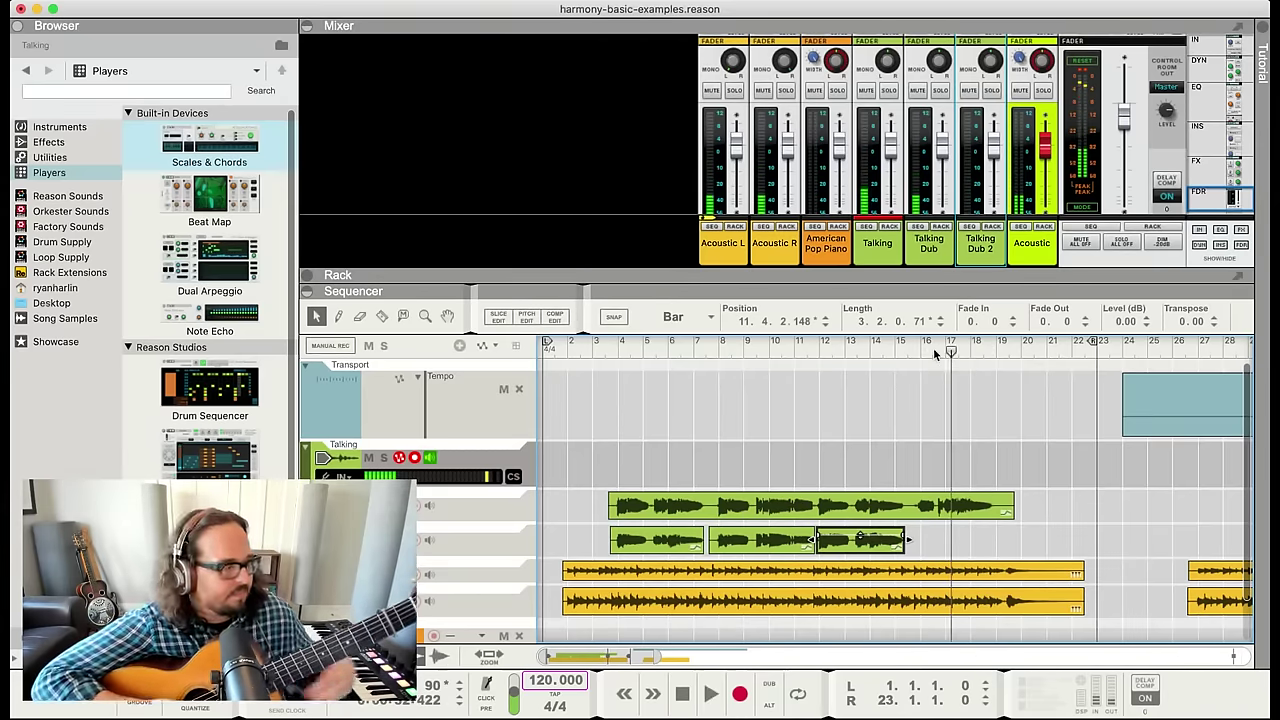
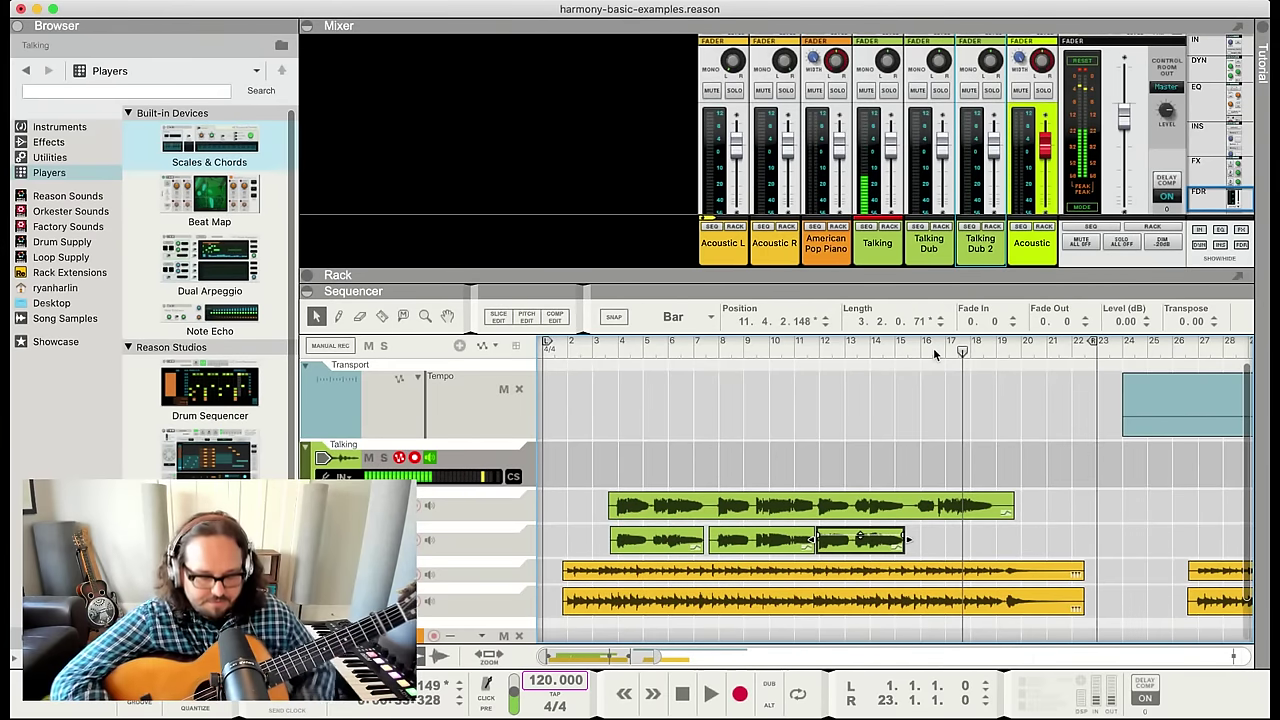
Audition the final phrase's melody between about bars 17 and 18 against the guitar chords
{"action": "key", "text": "space"}
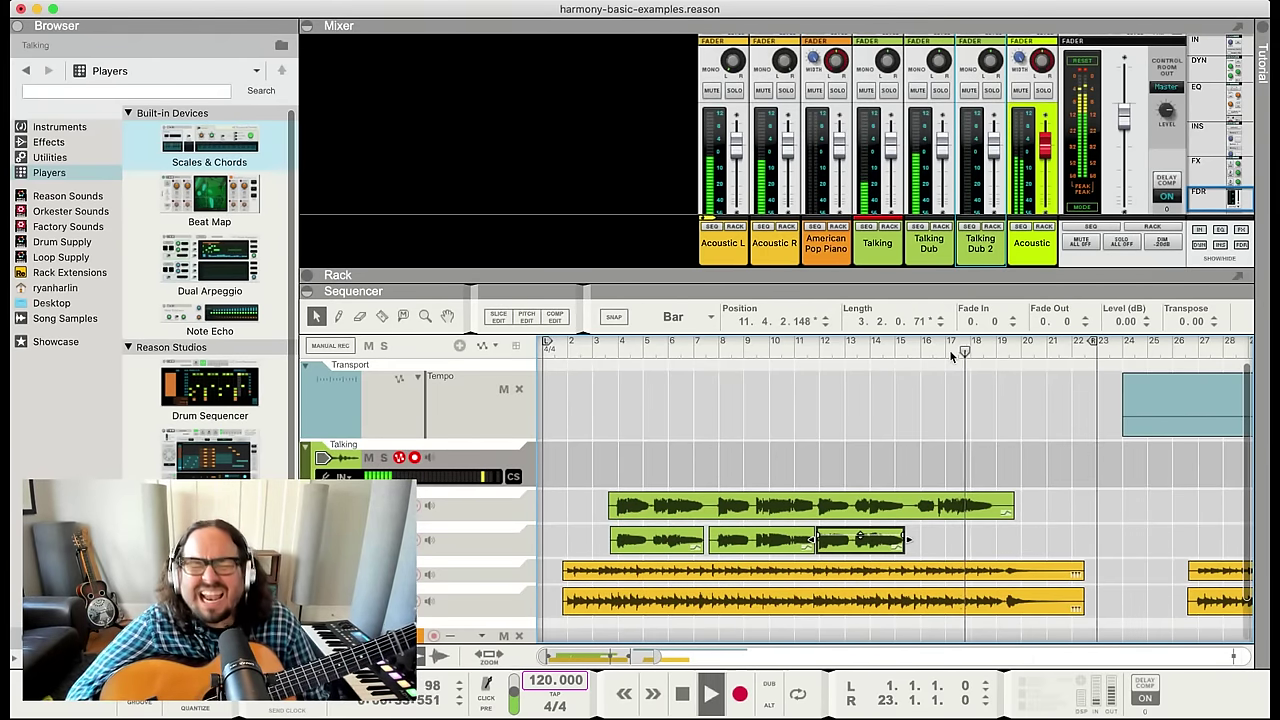
{"action": "left_click", "coordinate": [952, 350]}
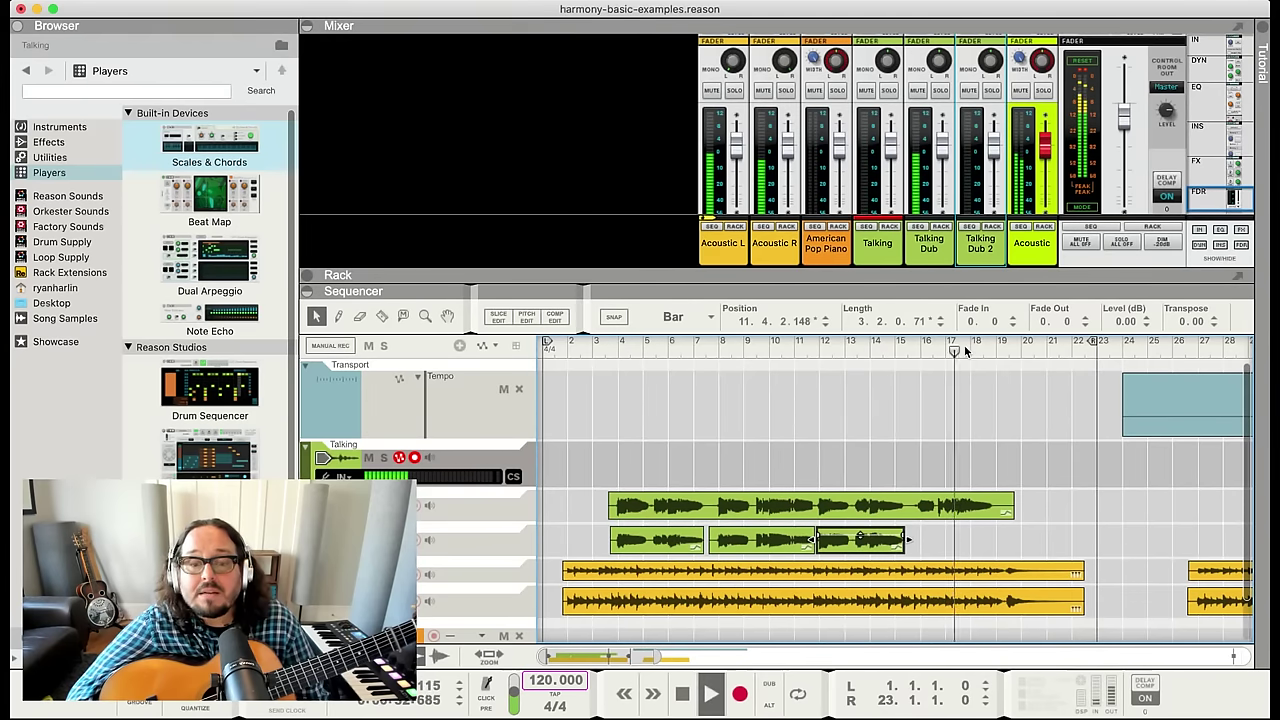
{"action": "key", "text": "space"}
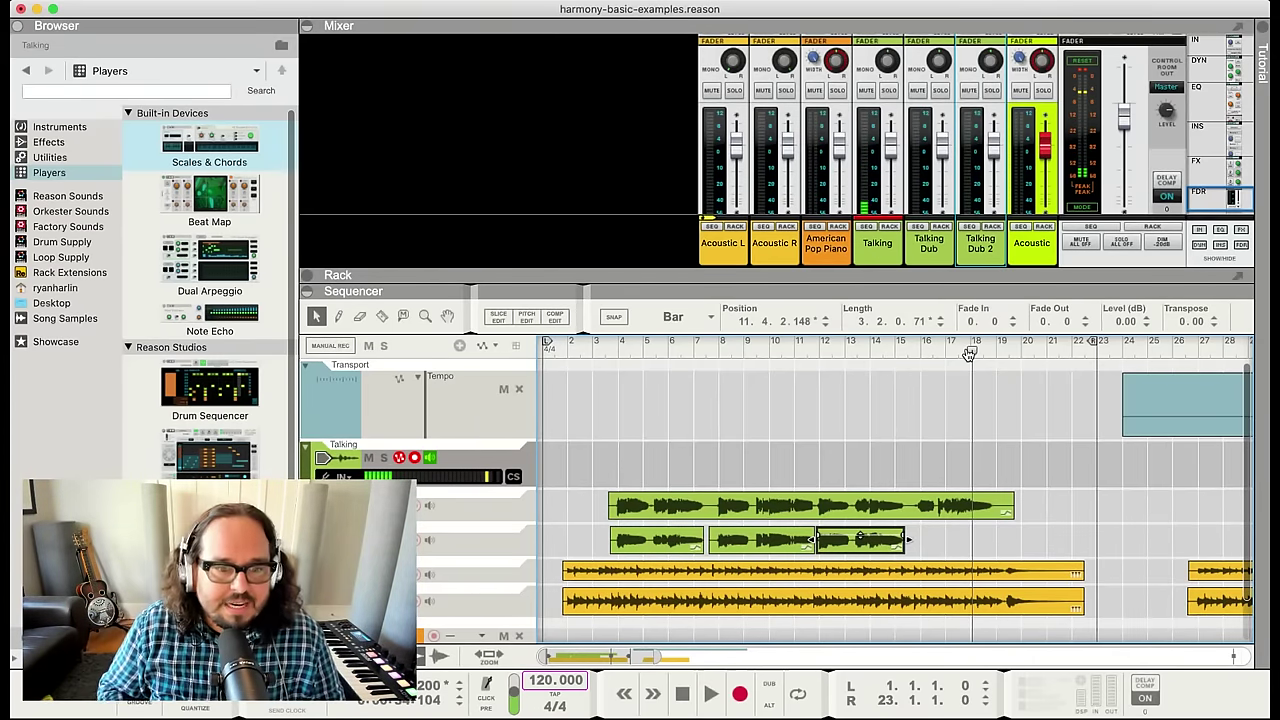
{"action": "left_click", "coordinate": [970, 351]}
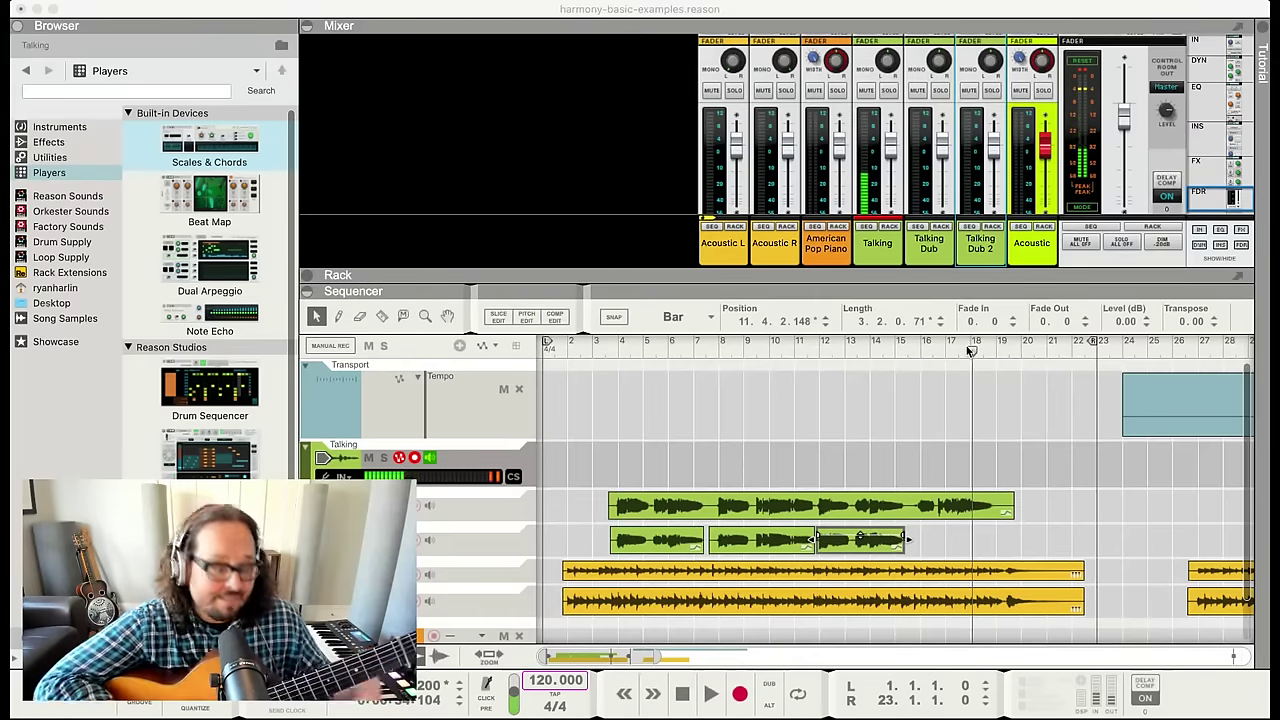
{"action": "left_click", "coordinate": [970, 350]}
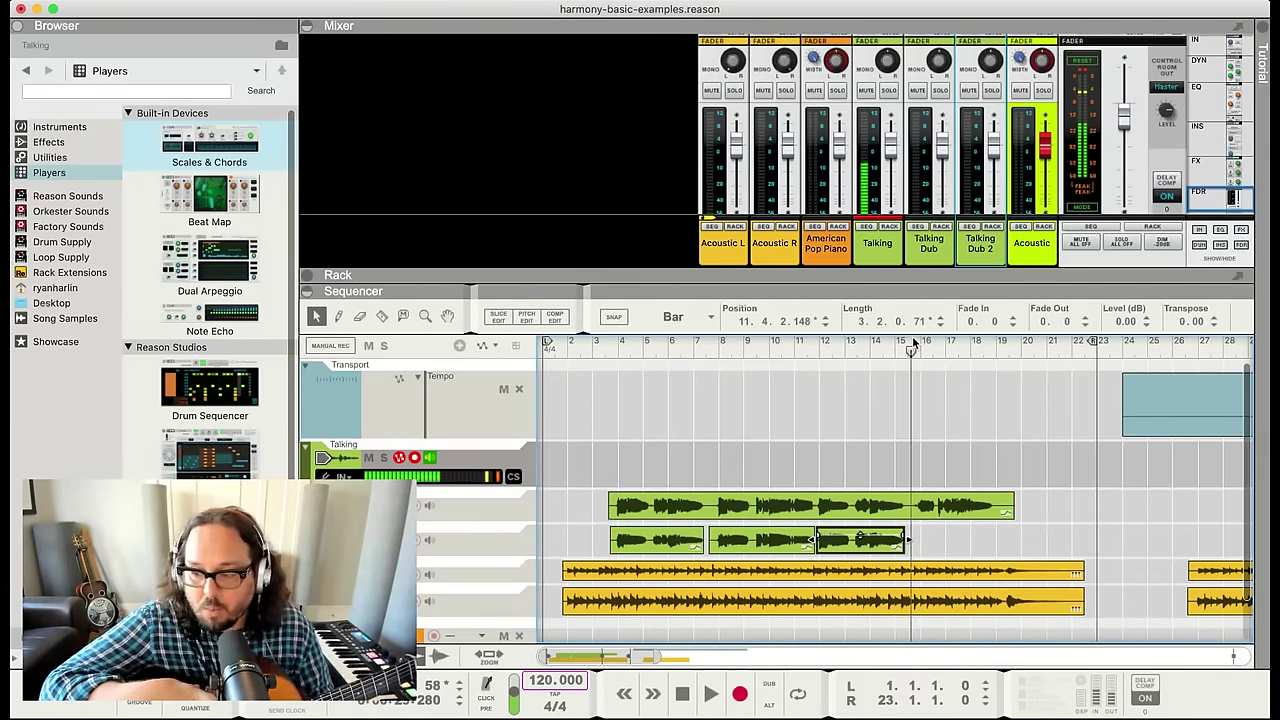
Replay the final phrase from about bar 15 to bar 18, repeating the passages starting near bars 16 and 17
{"action": "key", "text": "space"}
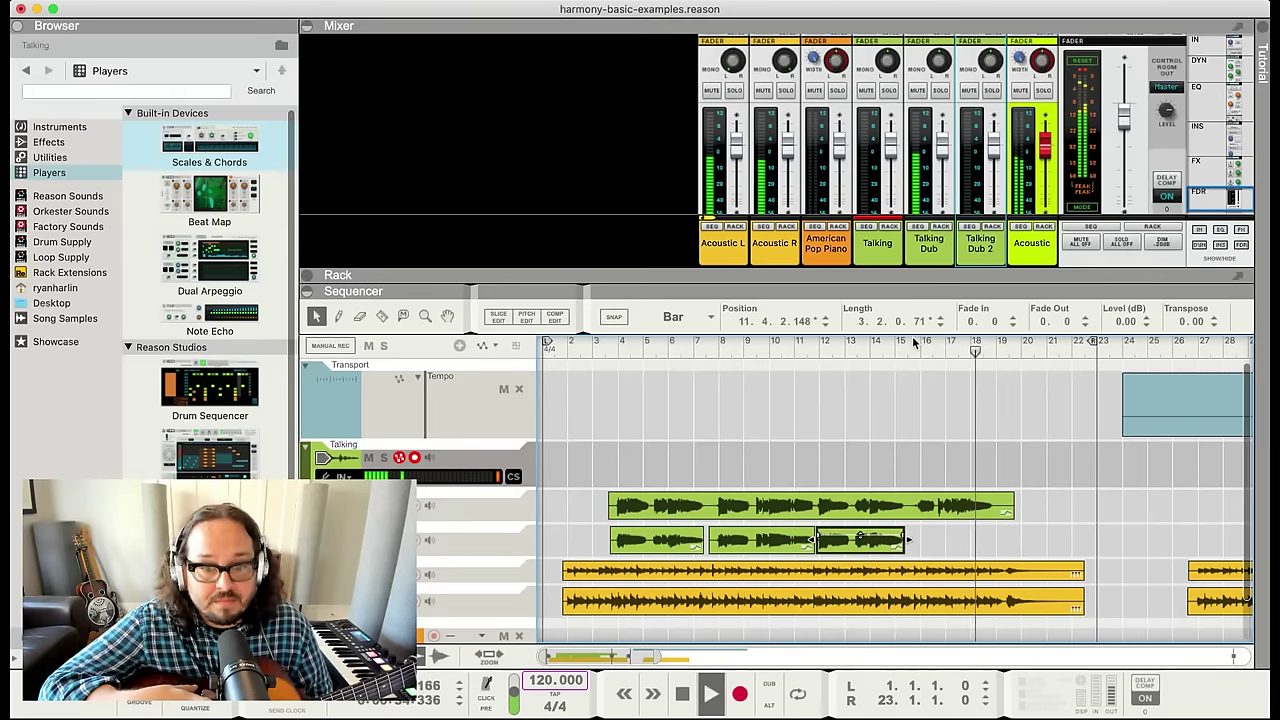
{"action": "key", "text": "space"}
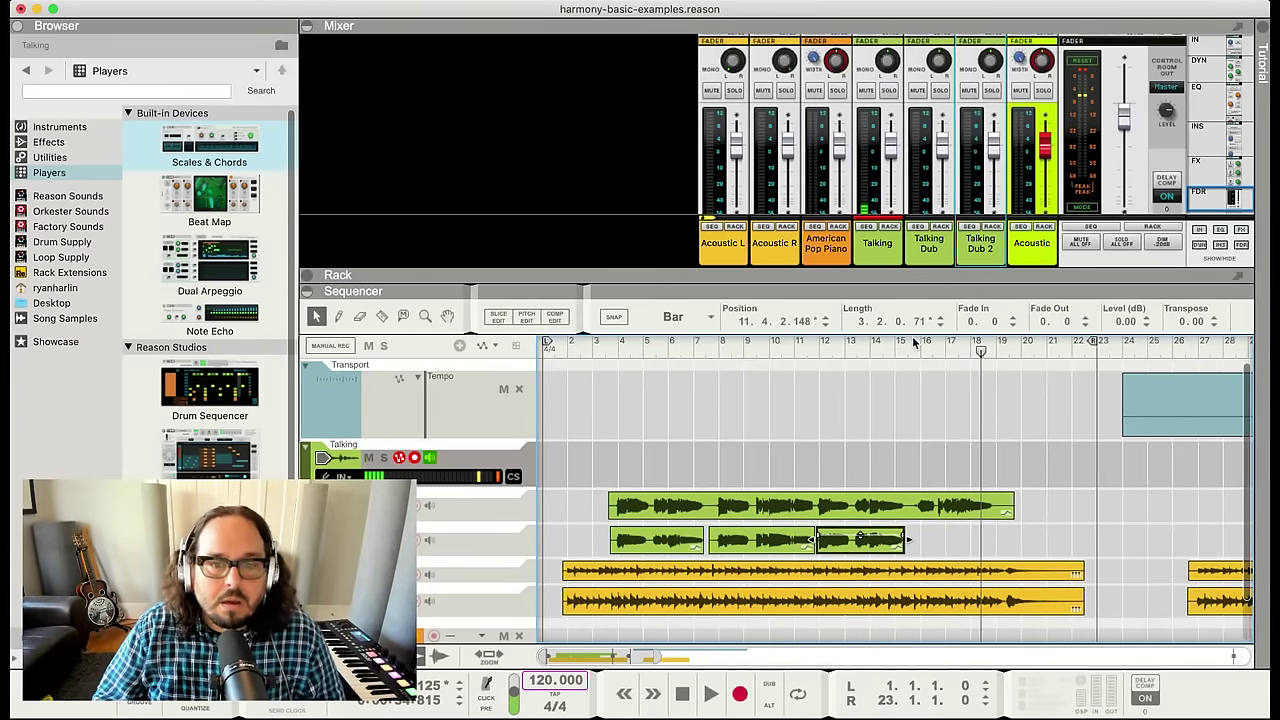
{"action": "left_click", "coordinate": [920, 345]}
{"action": "key", "text": "space"}
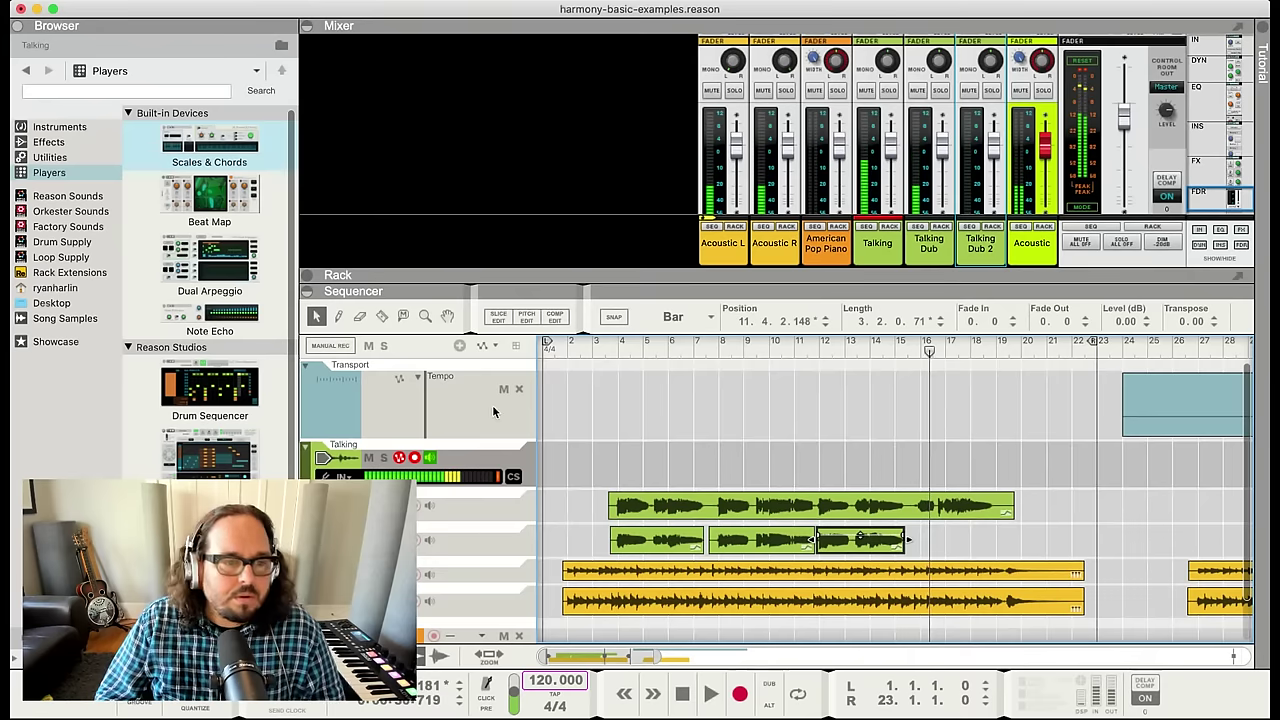
{"action": "left_click", "coordinate": [617, 392]}
{"action": "left_click", "coordinate": [905, 371]}
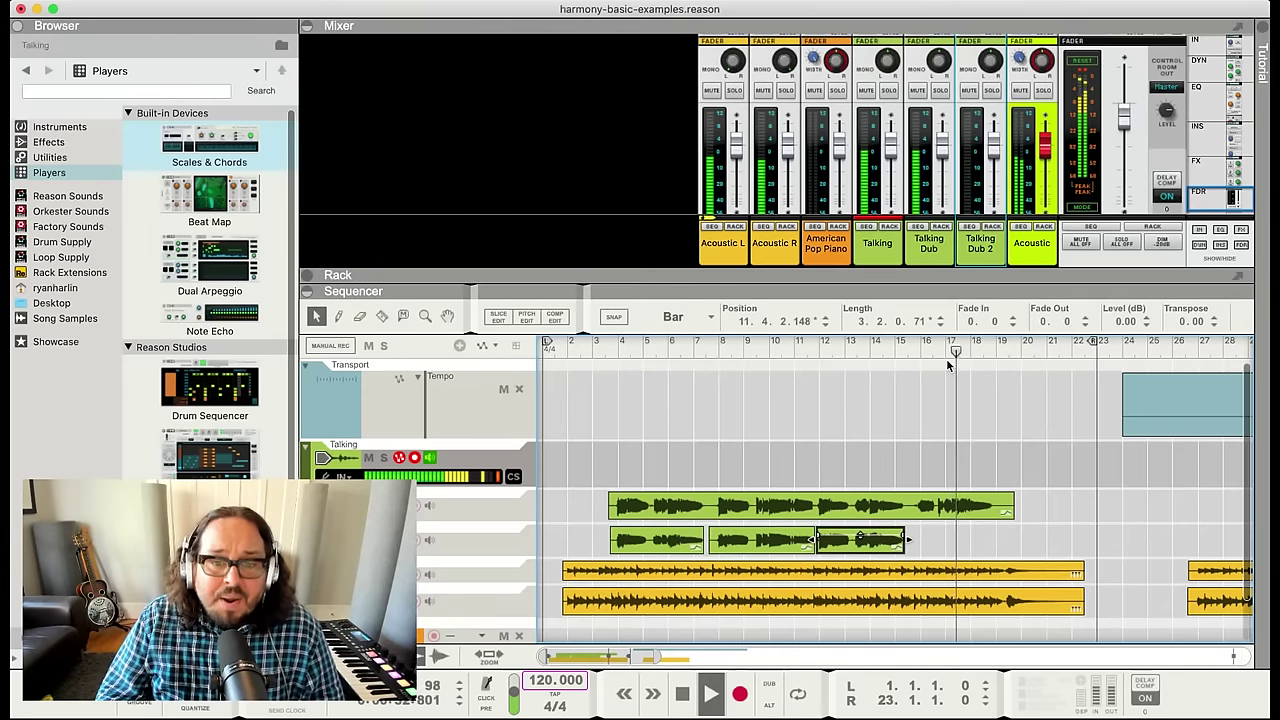
{"action": "left_click", "coordinate": [945, 356]}
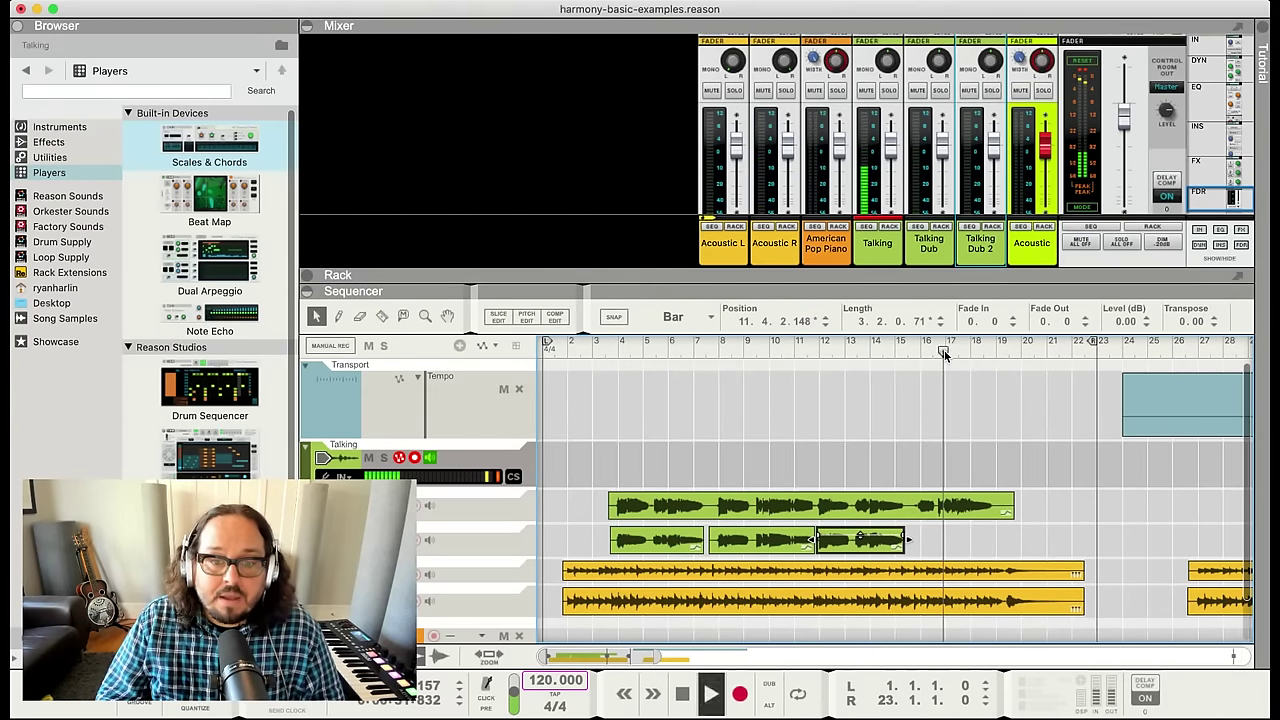
{"action": "key", "text": "space"}
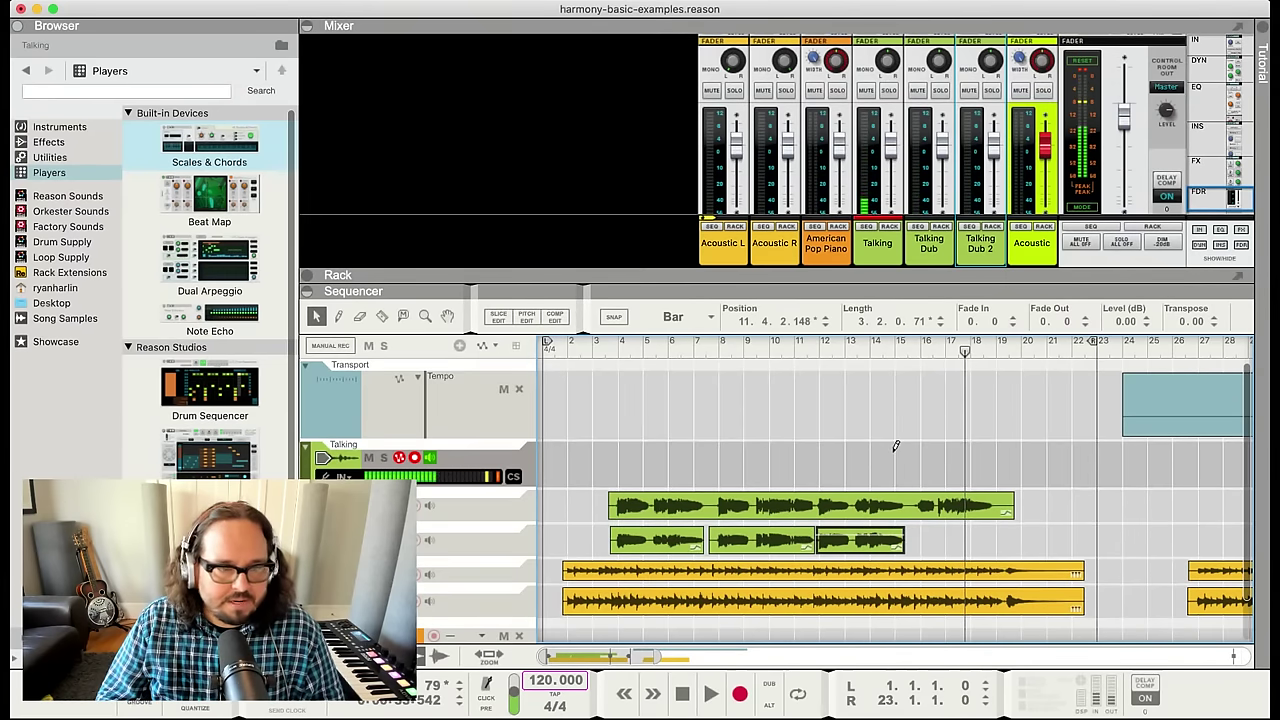
Draw a tempo automation clip on the Transport track from 15.3.1.0 to about bar 20 and set its tempo to 76 BPM
{"action": "left_click_drag", "start_coordinate": [921, 418], "coordinate": [998, 408]}
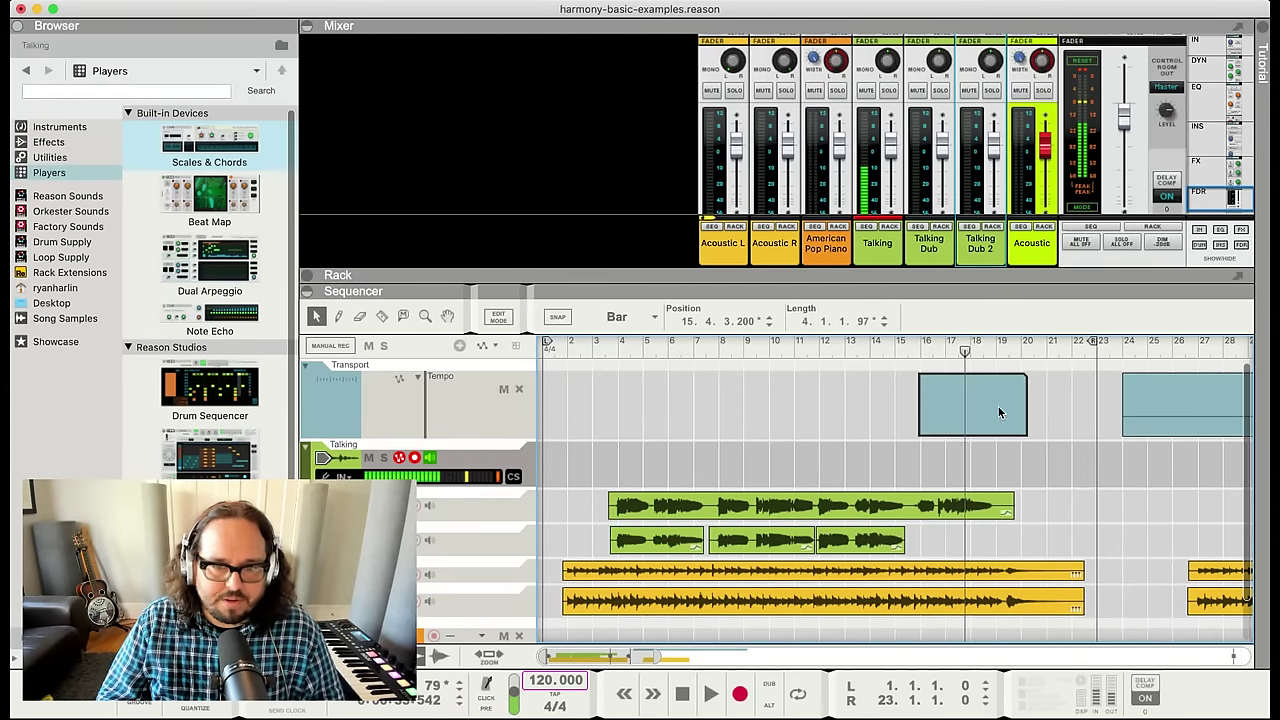
{"action": "left_click", "coordinate": [936, 506]}
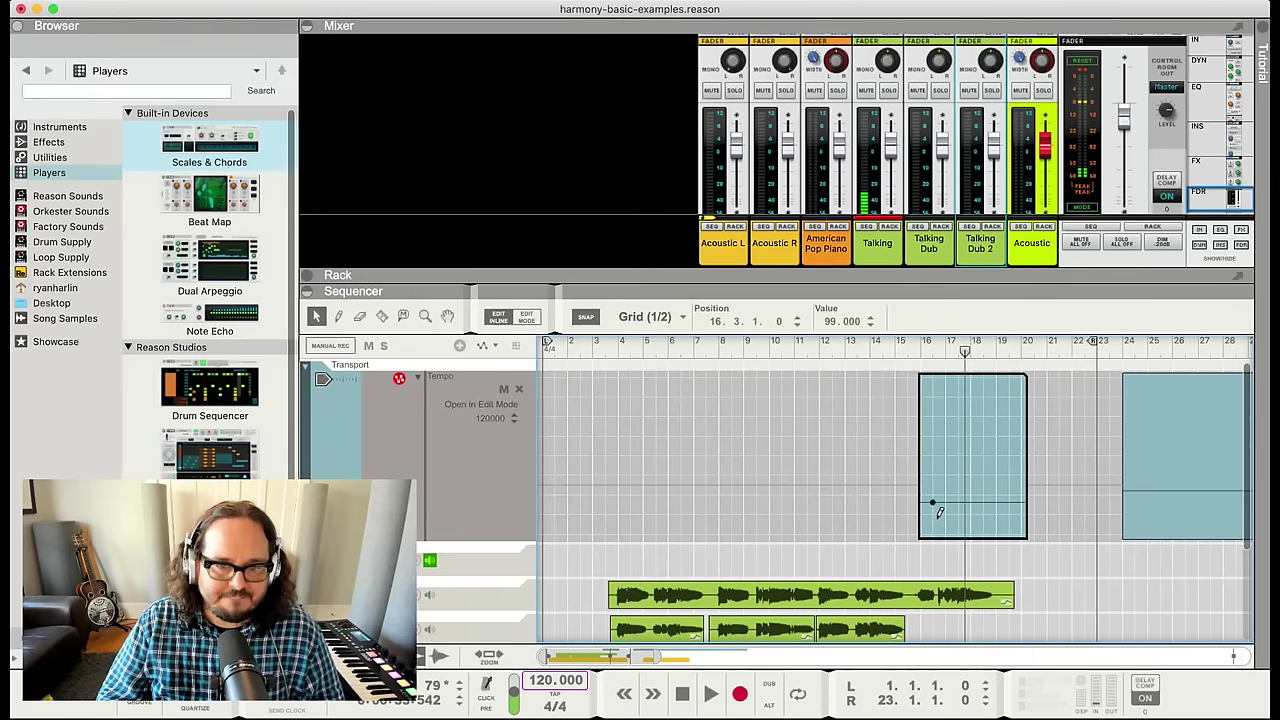
{"action": "left_click_drag", "start_coordinate": [933, 506], "coordinate": [936, 524]}
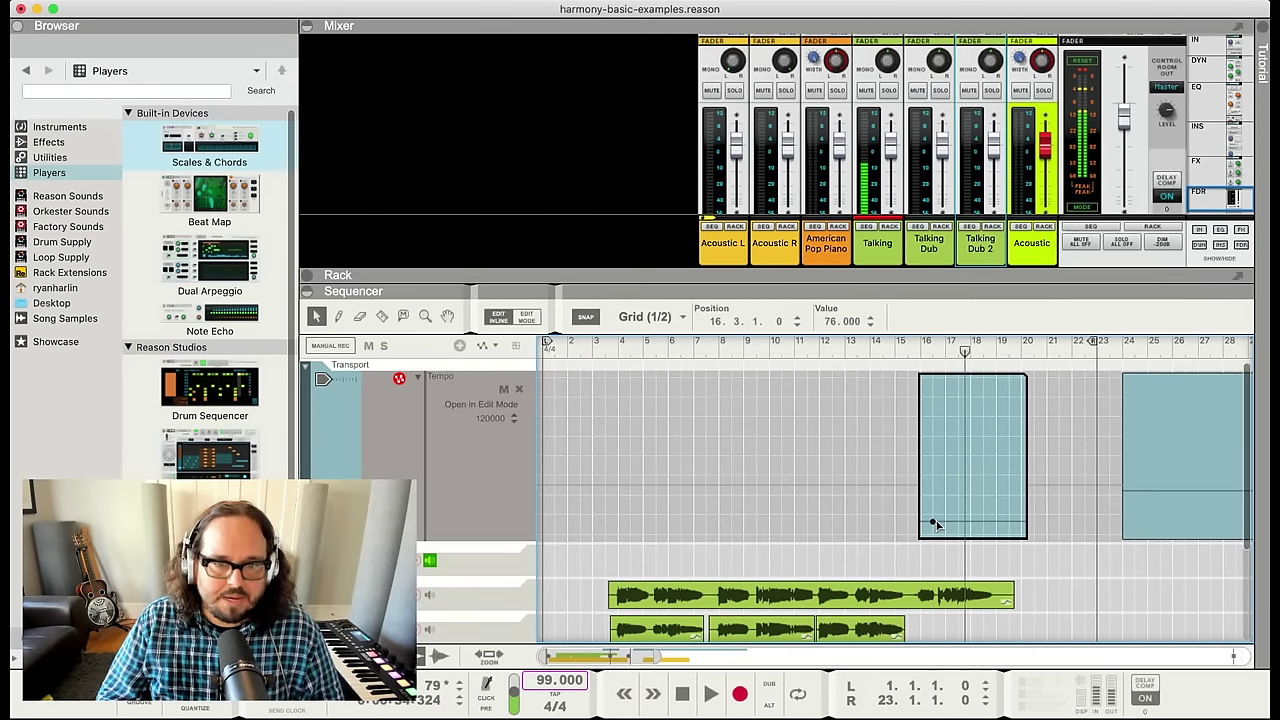
{"action": "left_click", "coordinate": [920, 347]}
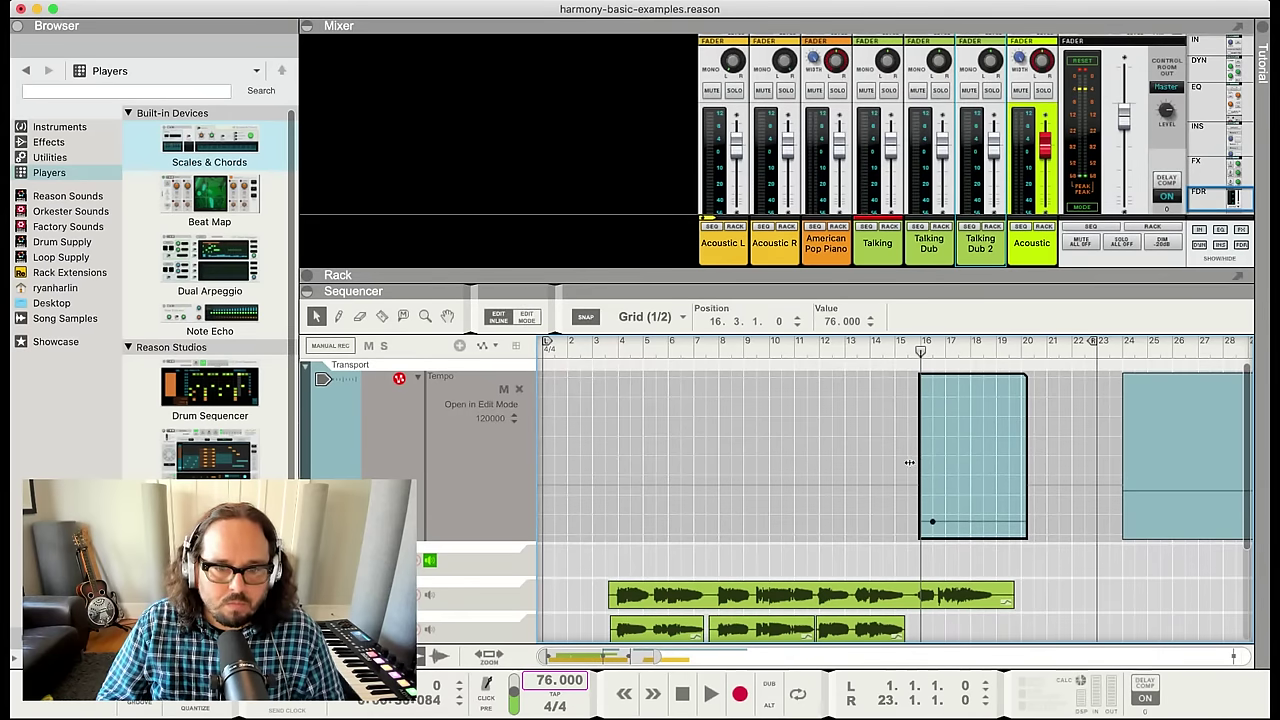
{"action": "left_click_drag", "start_coordinate": [913, 456], "coordinate": [903, 456]}
Audition the final phrase at the slowed tempo from about bar 15, and replay it from about bar 17
{"action": "key", "text": "space"}
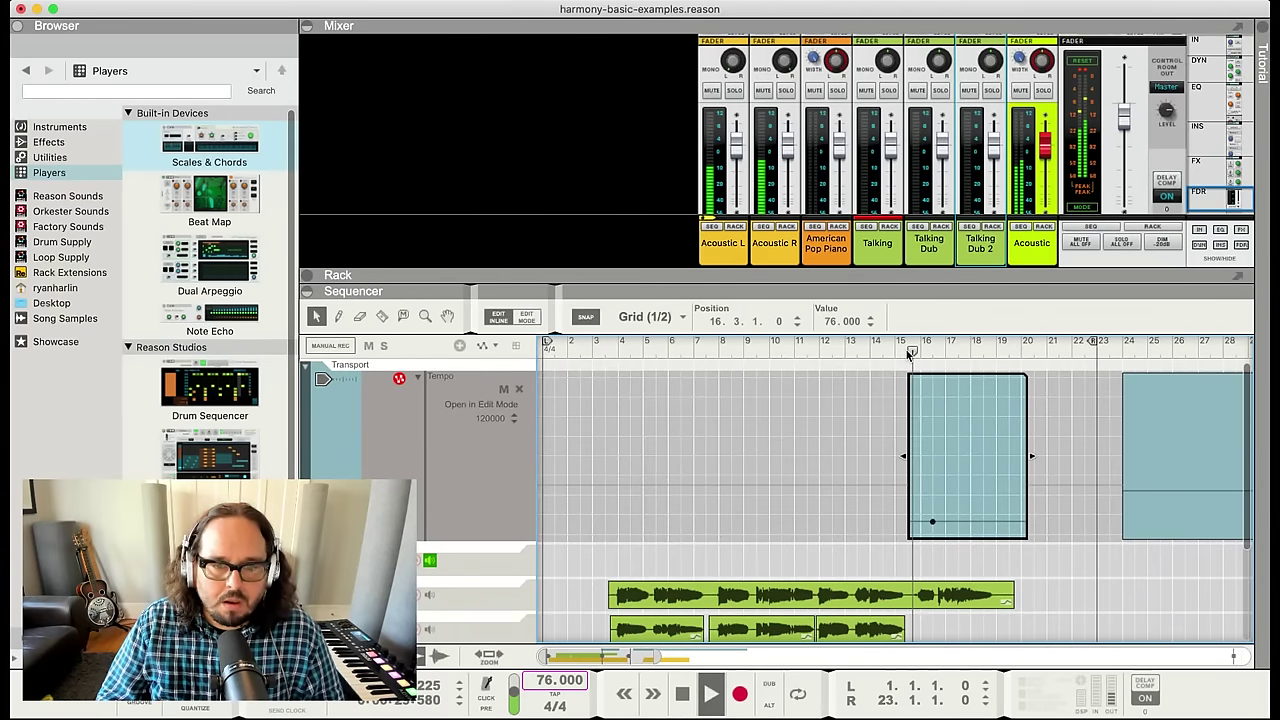
{"action": "left_click", "coordinate": [905, 349]}
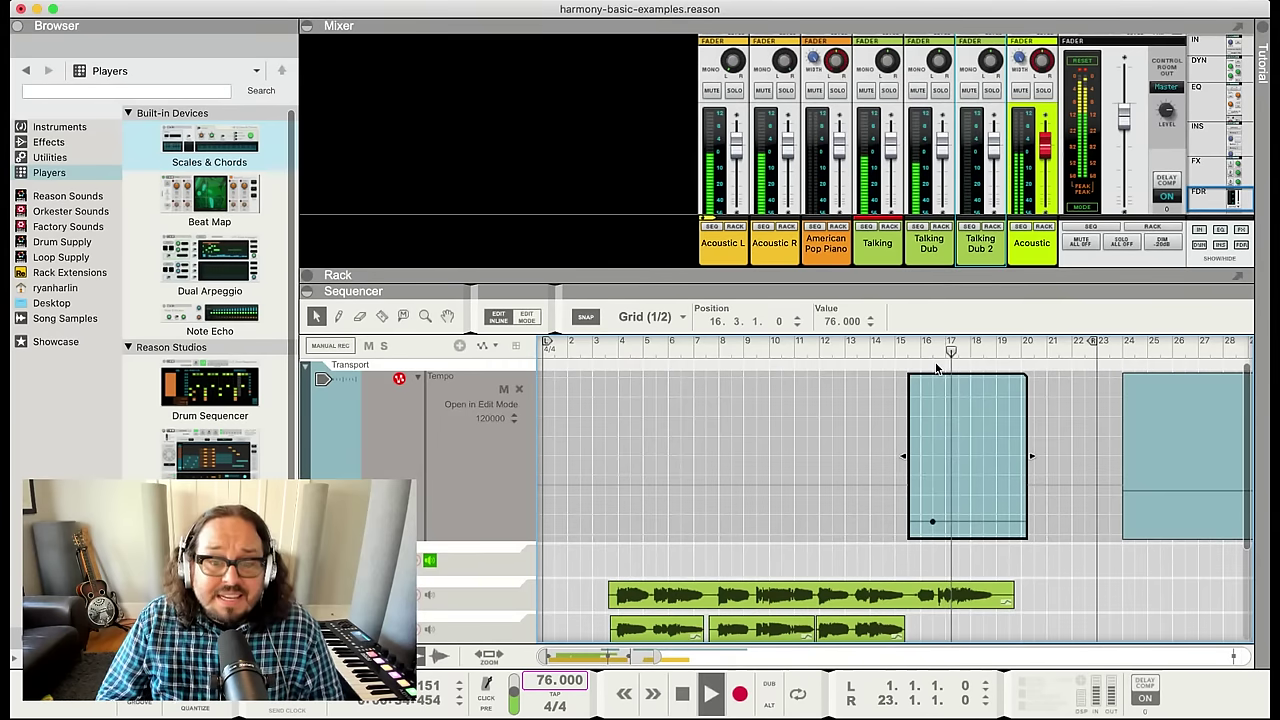
{"action": "key", "text": "space"}
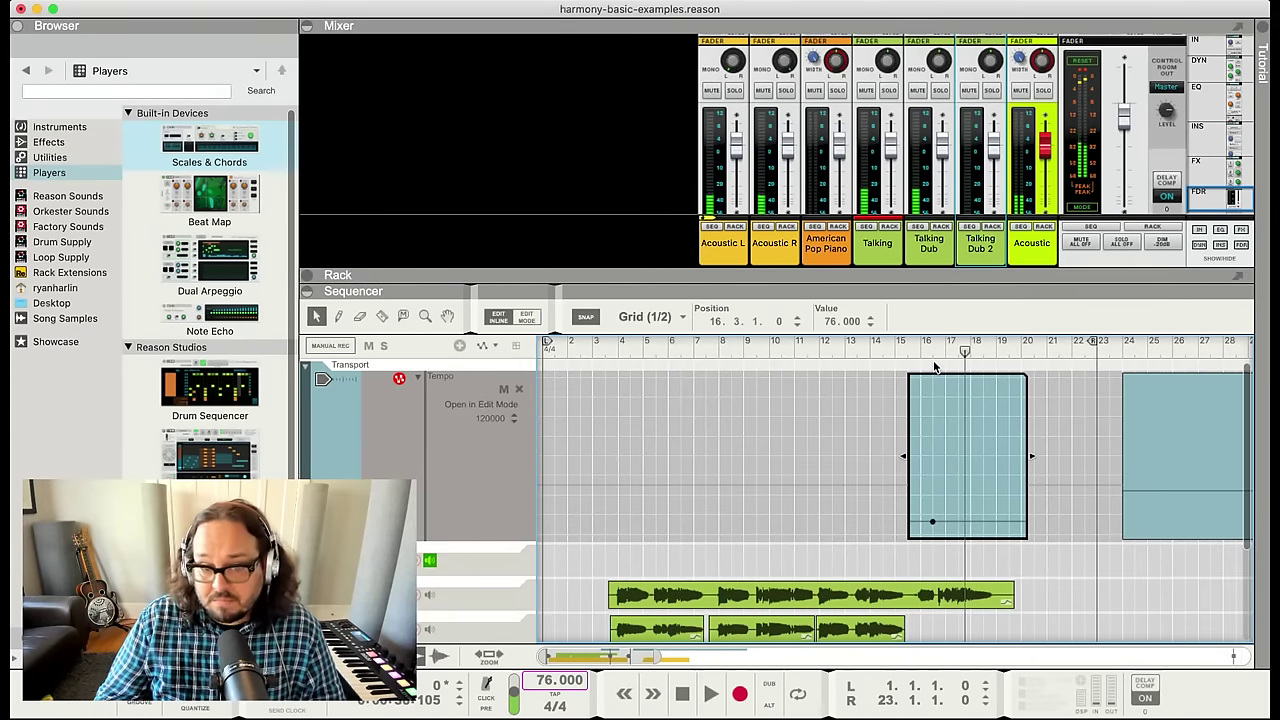
{"action": "left_click", "coordinate": [945, 350]}
{"action": "key", "text": "space"}
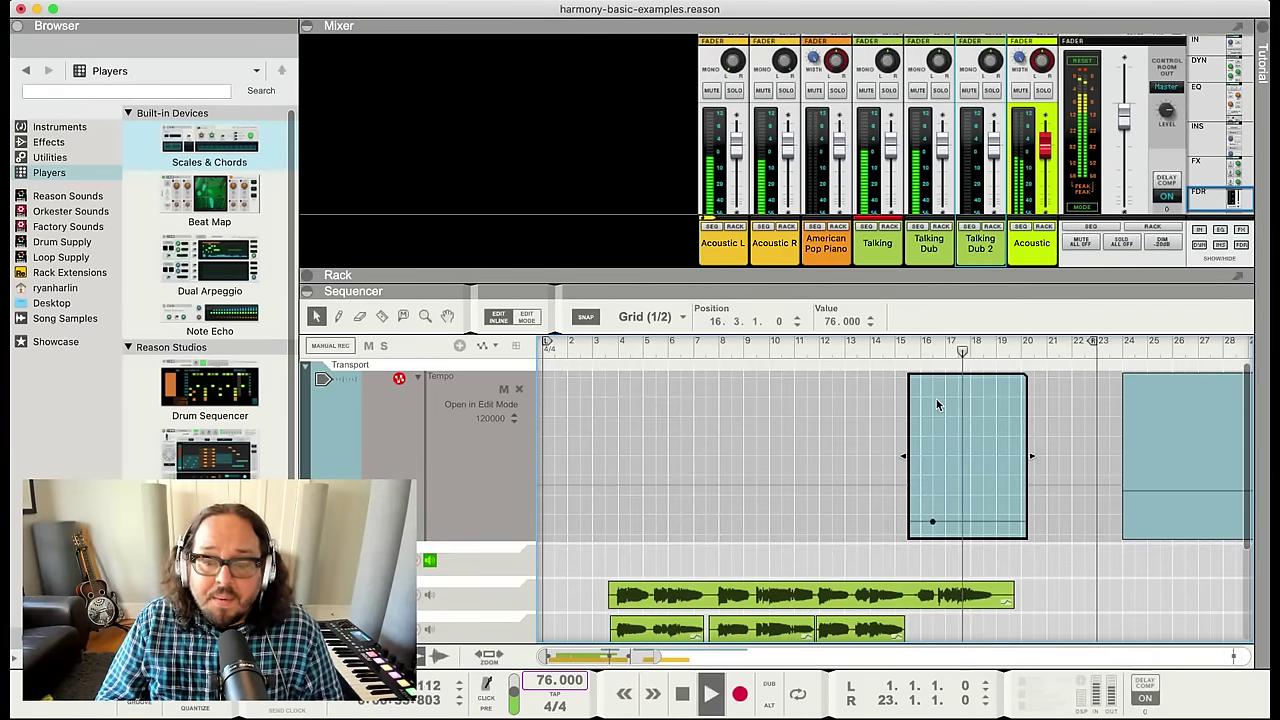
{"action": "key", "text": "space"}
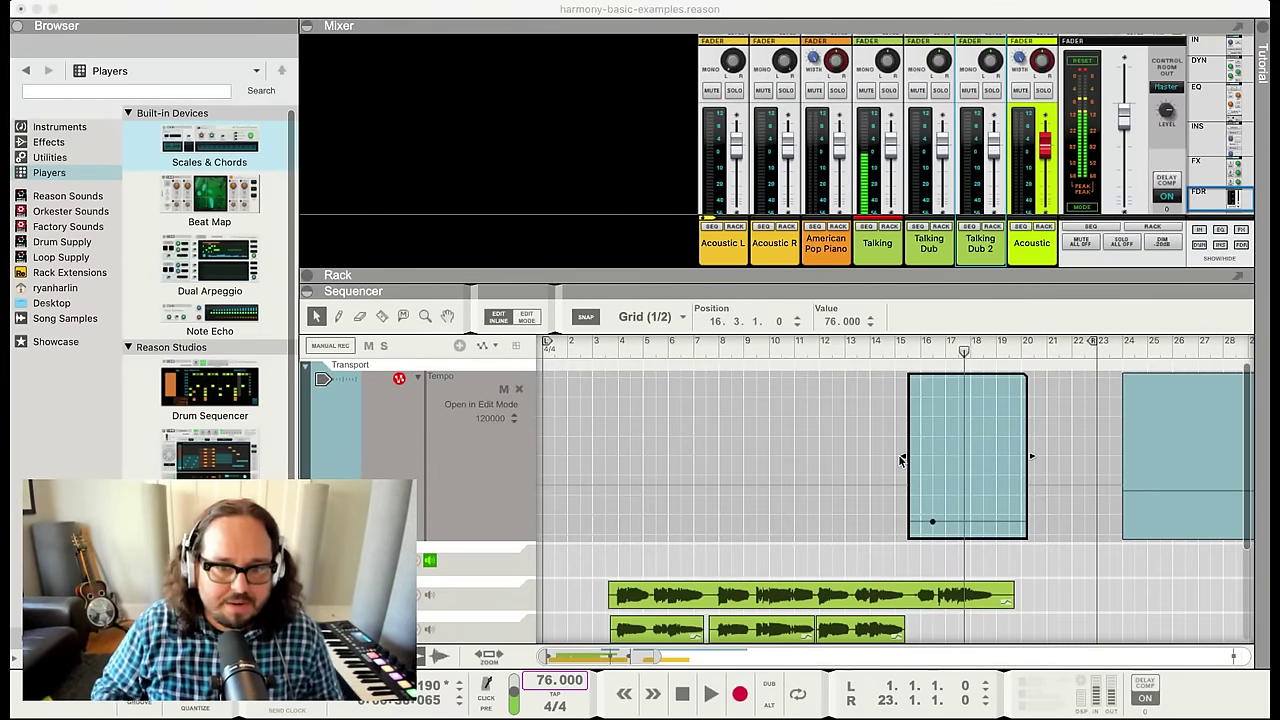
Play short slowed-down excerpts between about bars 17 and 18 to pick out the melody notes, and cue bar 18
{"action": "left_click", "coordinate": [945, 345]}
{"action": "key", "text": "space"}
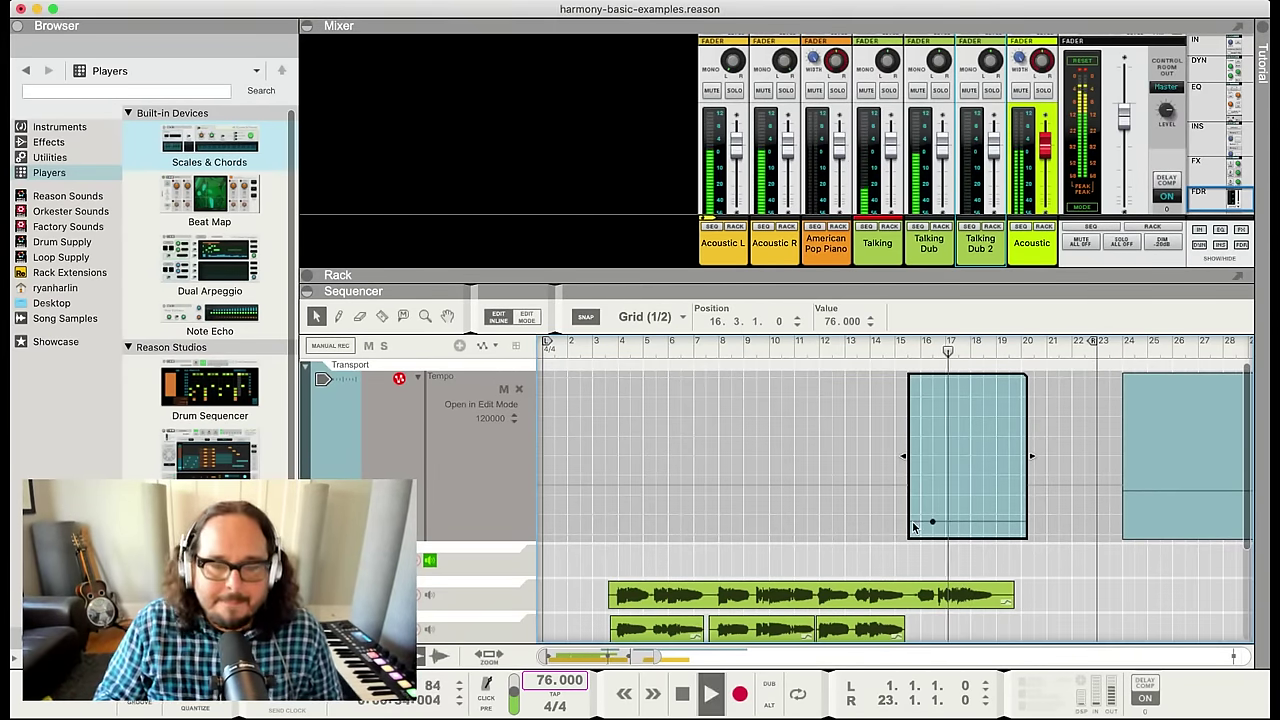
{"action": "left_click", "coordinate": [948, 350]}
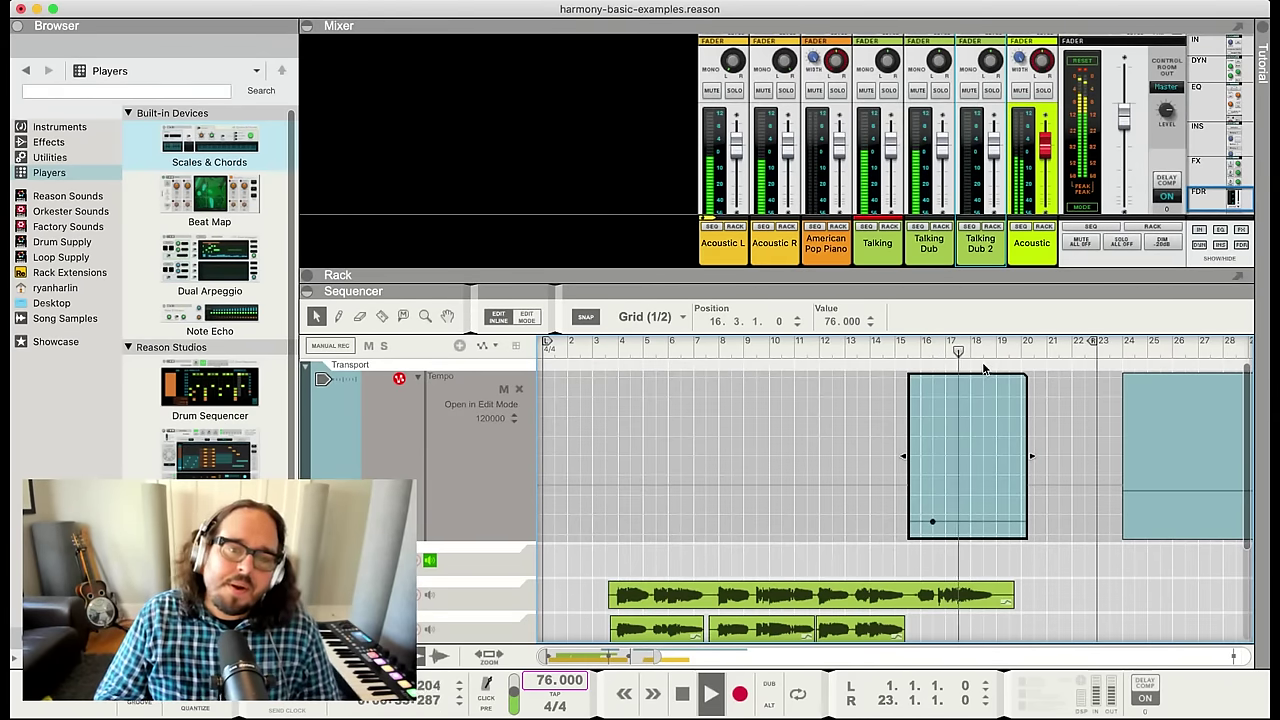
{"action": "key", "text": "space"}
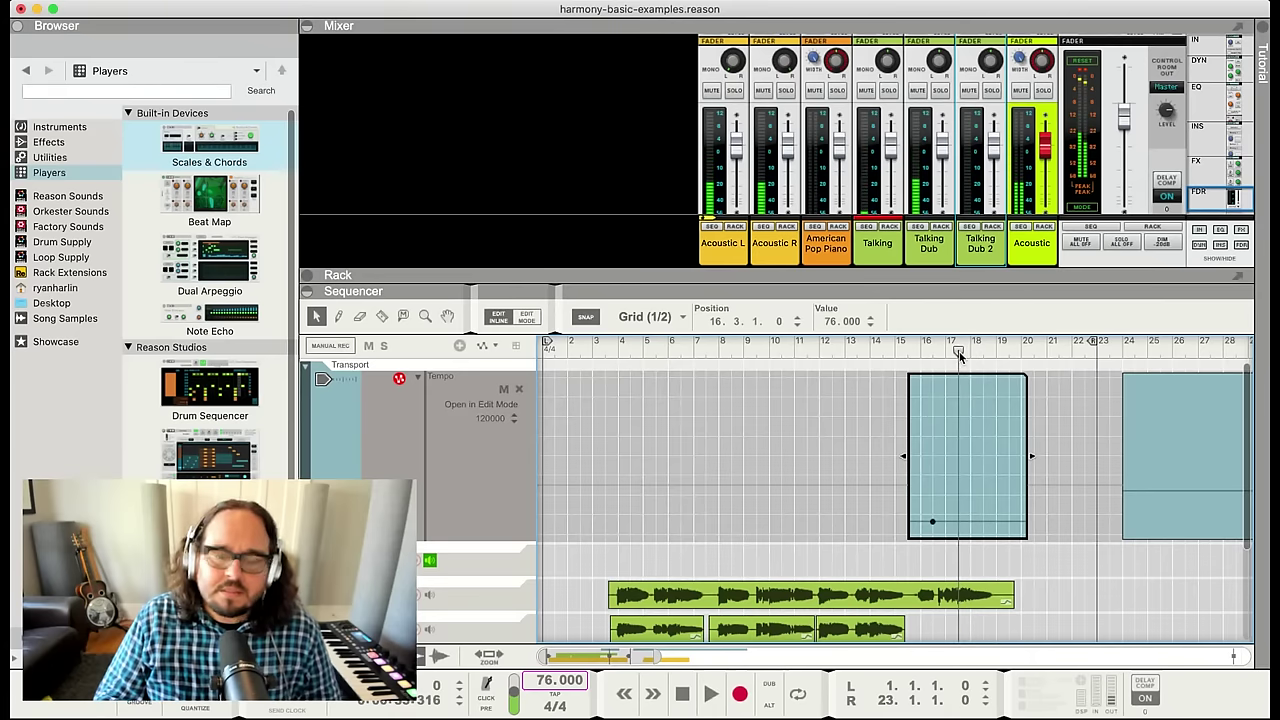
{"action": "key", "text": "space"}
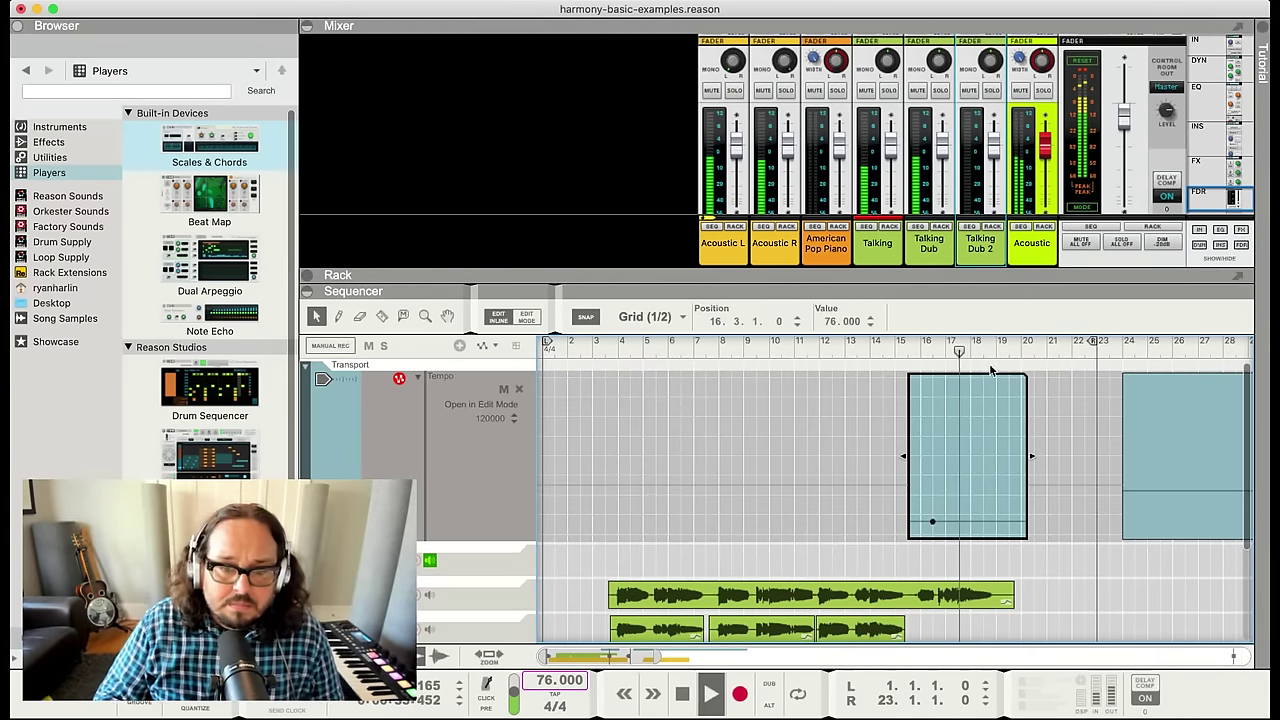
{"action": "key", "text": "space"}
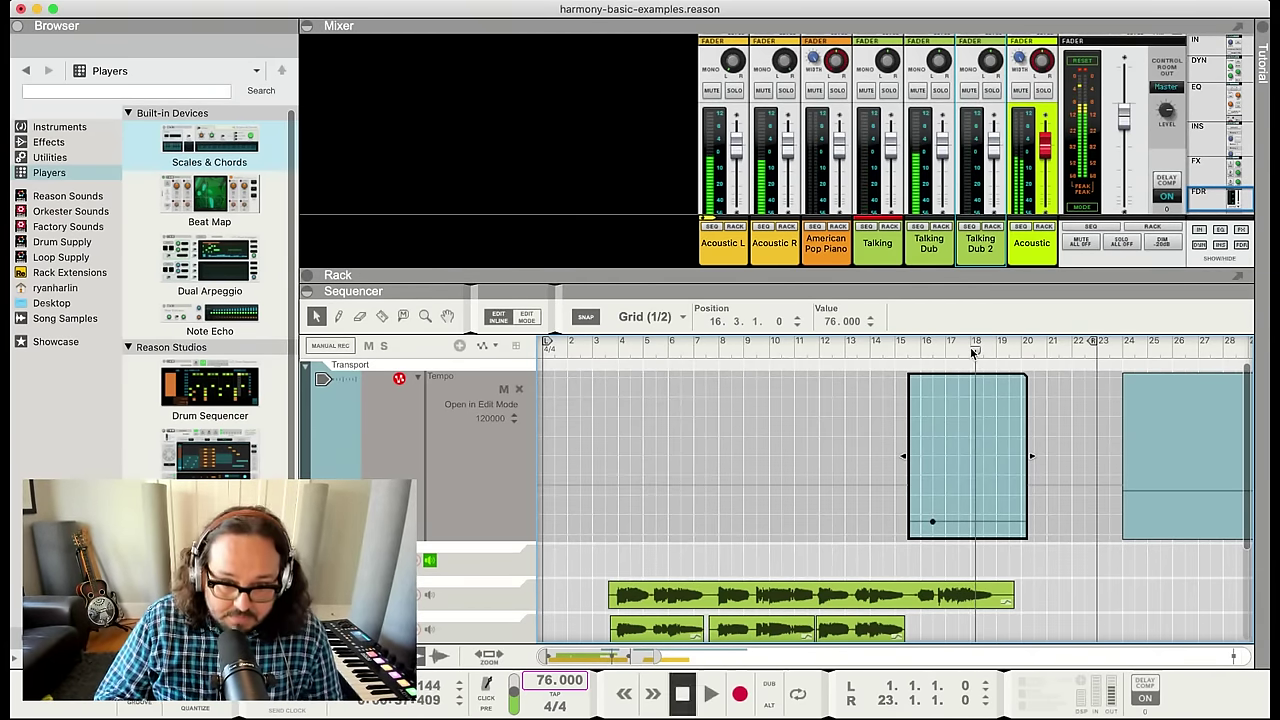
{"action": "left_click", "coordinate": [977, 350]}
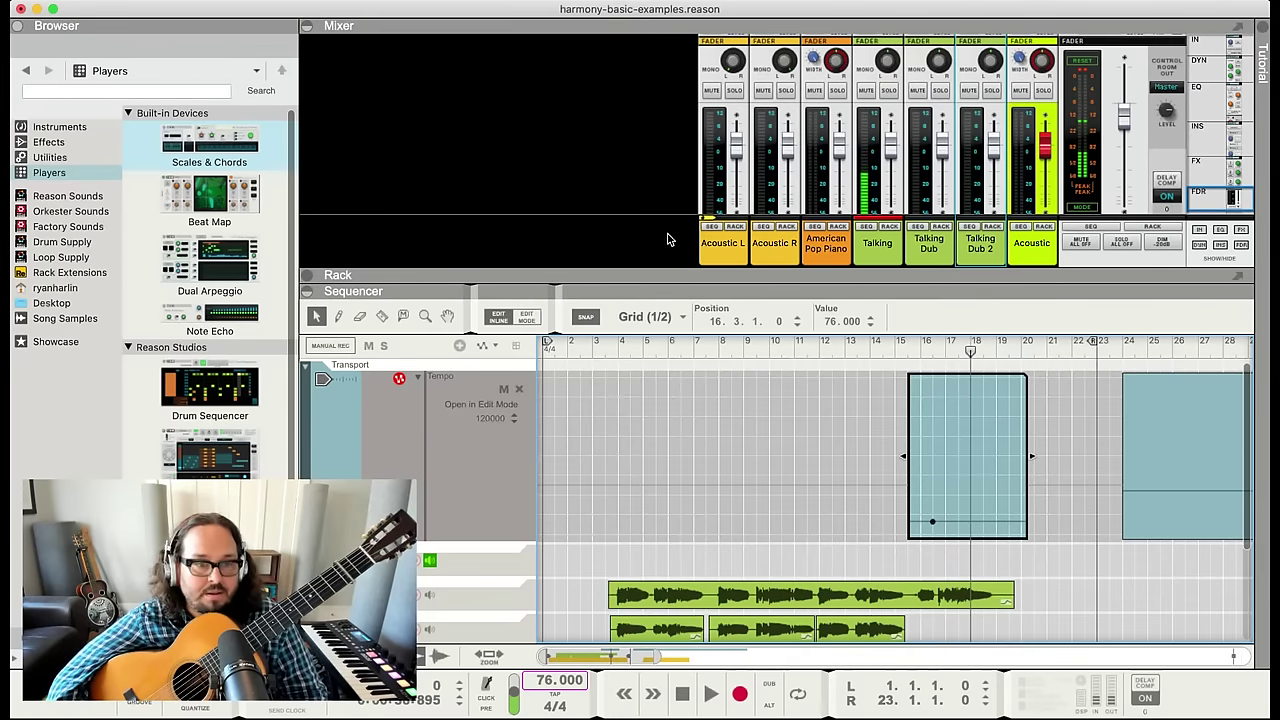
Play the song briefly from about bar 4 and return the playhead to the final phrase near bar 16
{"action": "left_click", "coordinate": [630, 348]}
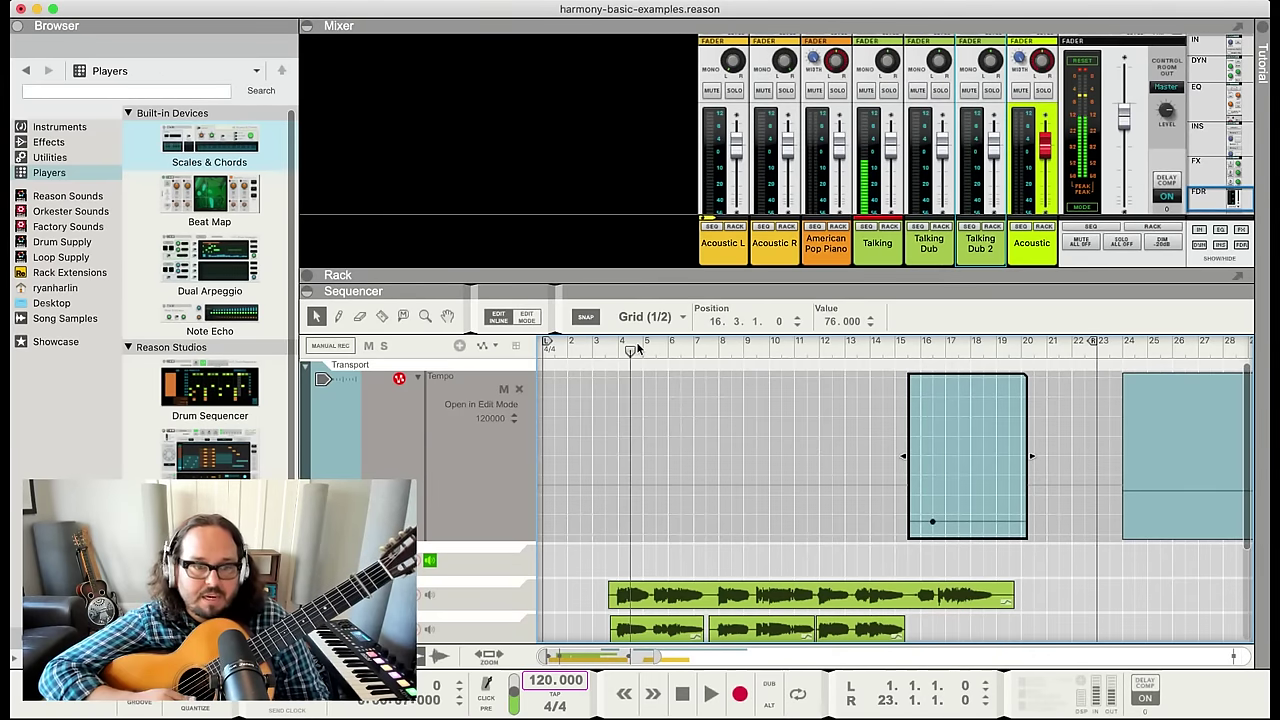
{"action": "key", "text": "space"}
{"action": "left_click", "coordinate": [931, 347]}
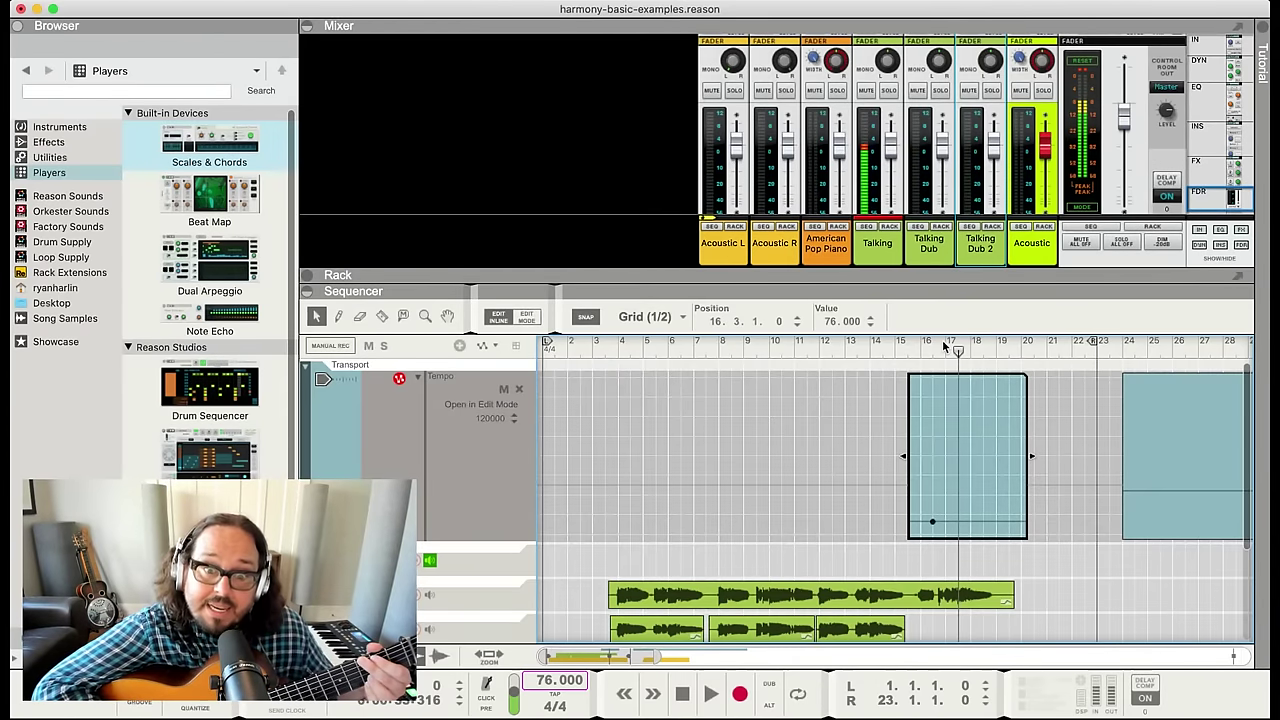
{"action": "left_click", "coordinate": [919, 350]}
Mute the tempo clip over the final phrase and play the phrase at the normal tempo from about bar 15
{"action": "left_click", "coordinate": [925, 397]}
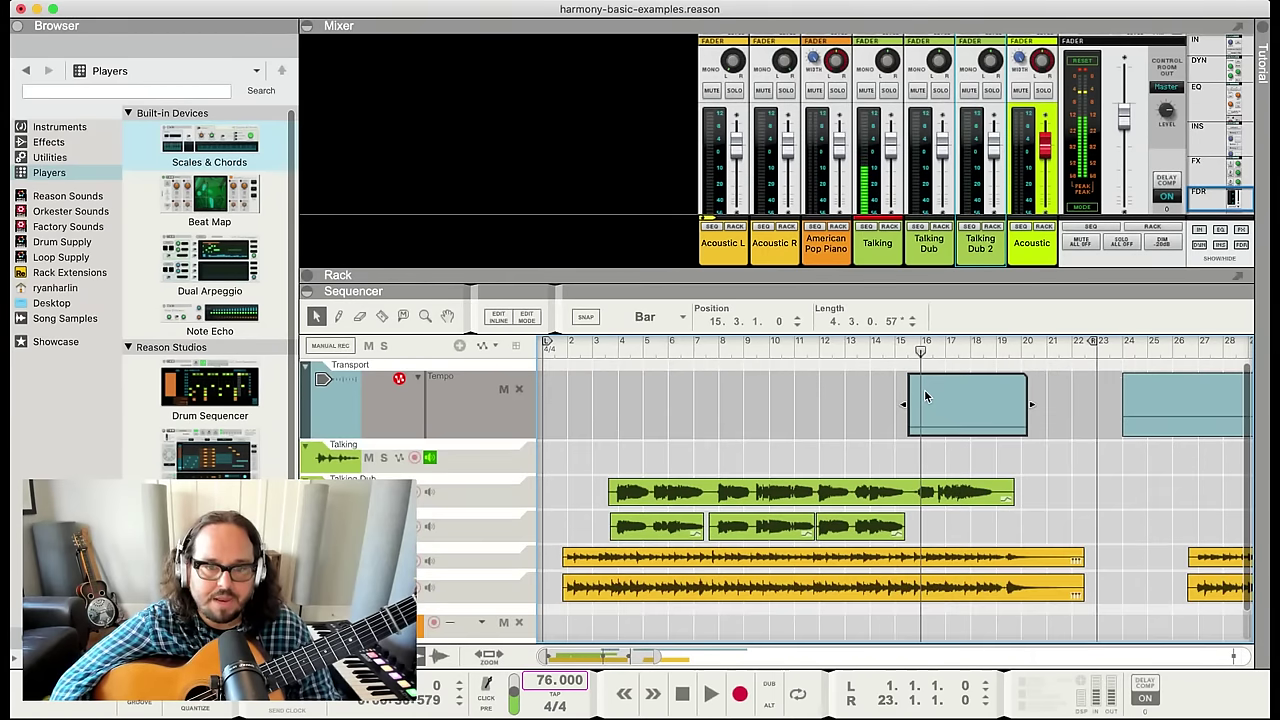
{"action": "key", "text": "m"}
{"action": "left_click", "coordinate": [905, 350]}
{"action": "key", "text": "space"}
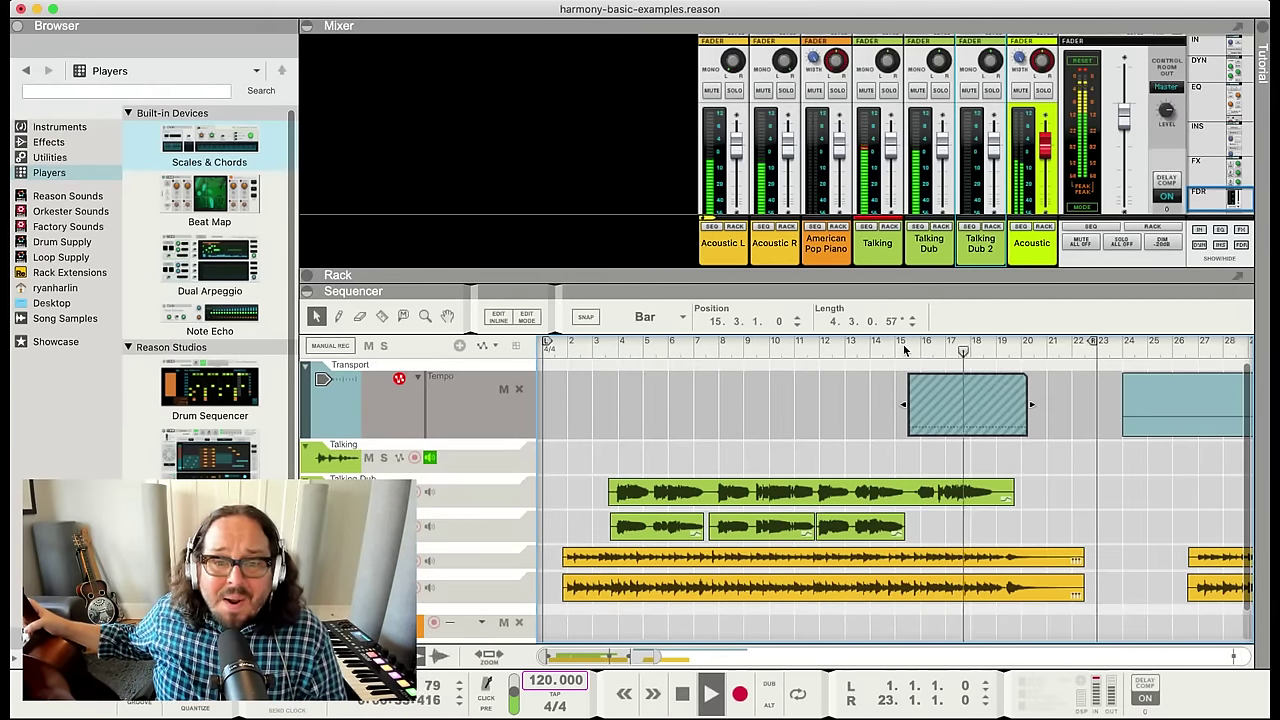
{"action": "key", "text": "space"}
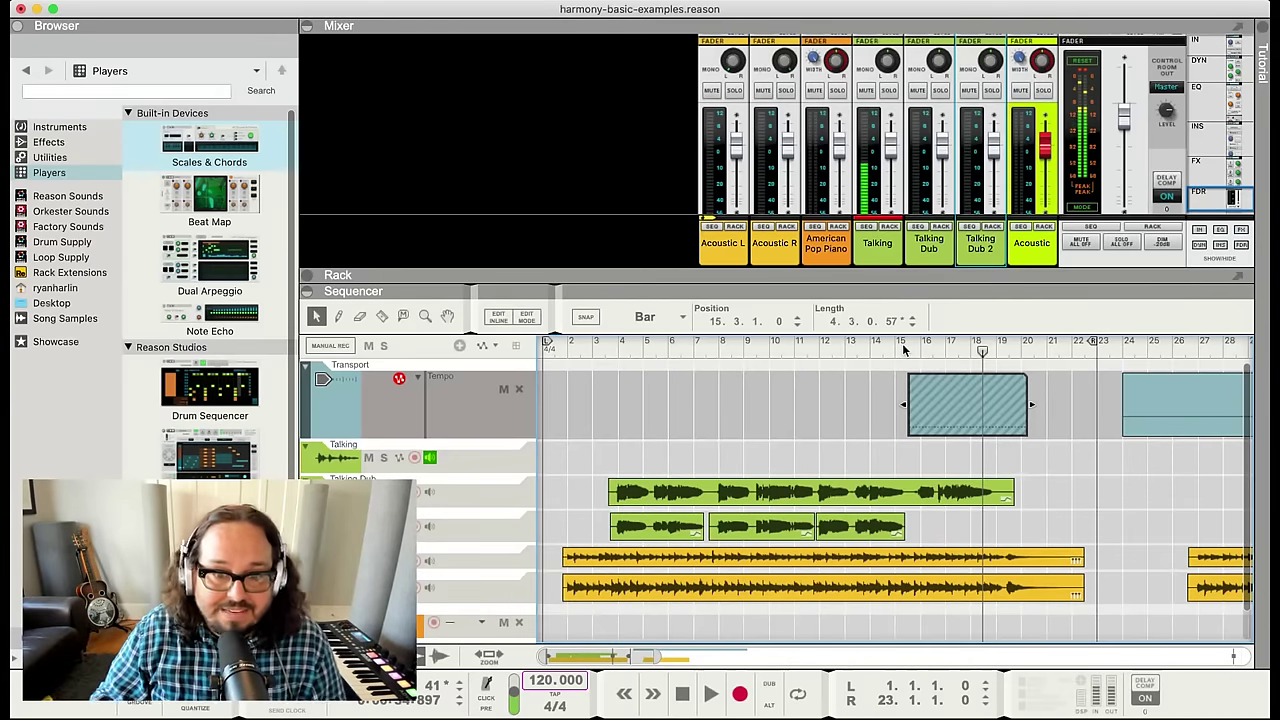
{"action": "left_click", "coordinate": [889, 347]}
{"action": "key", "text": "space"}
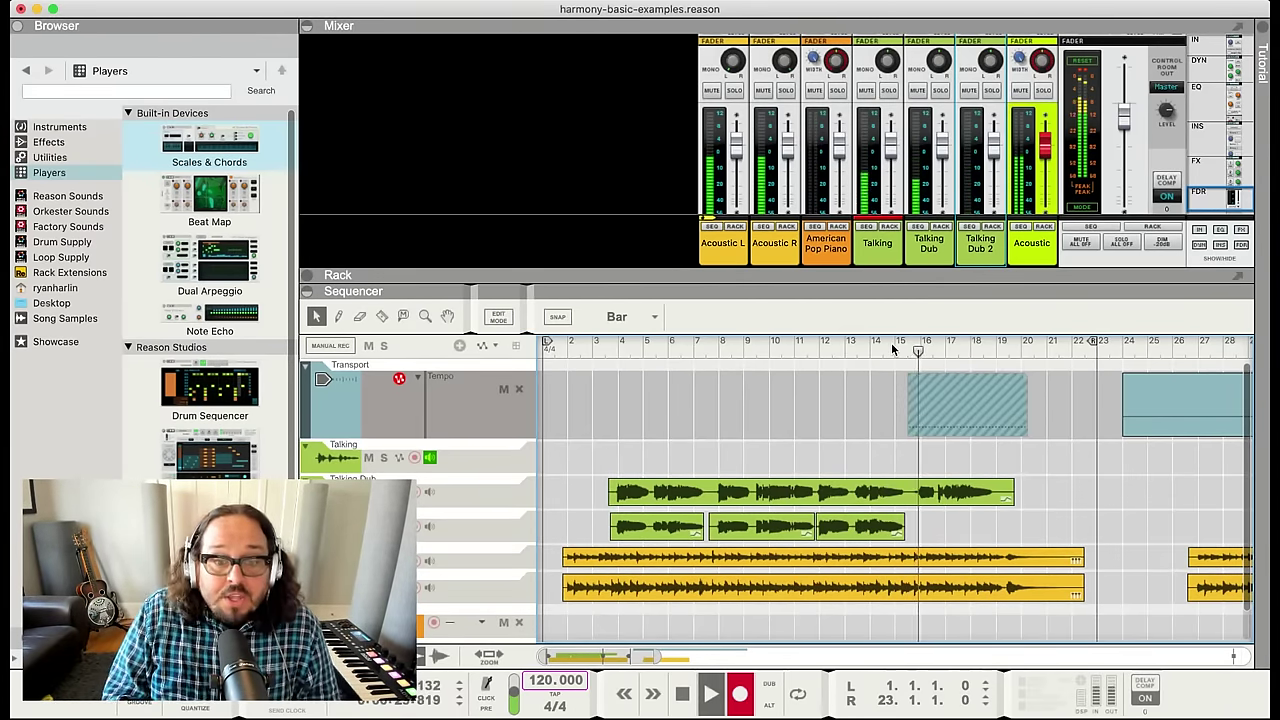
{"action": "key", "text": "space"}
Unmute the tempo clip over the final phrase and select the Talking Dub 2 track for recording
{"action": "left_click_drag", "start_coordinate": [893, 410], "coordinate": [895, 410]}
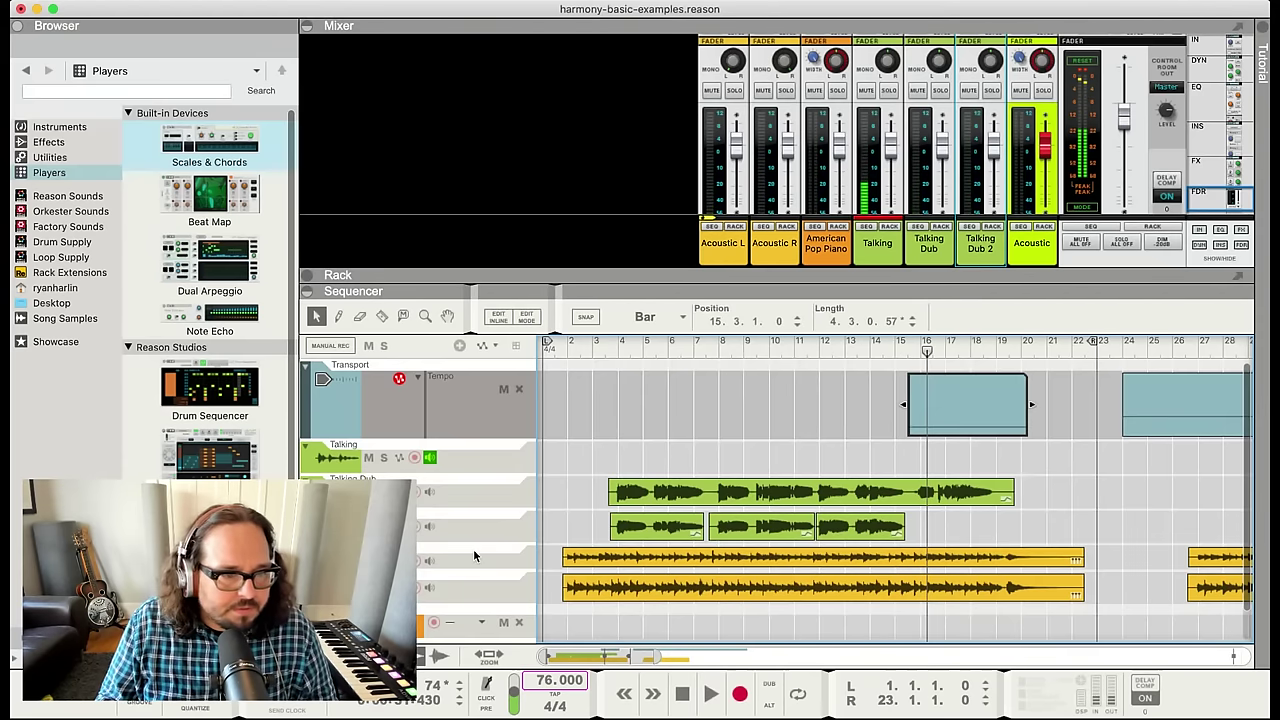
{"action": "left_click", "coordinate": [493, 530]}
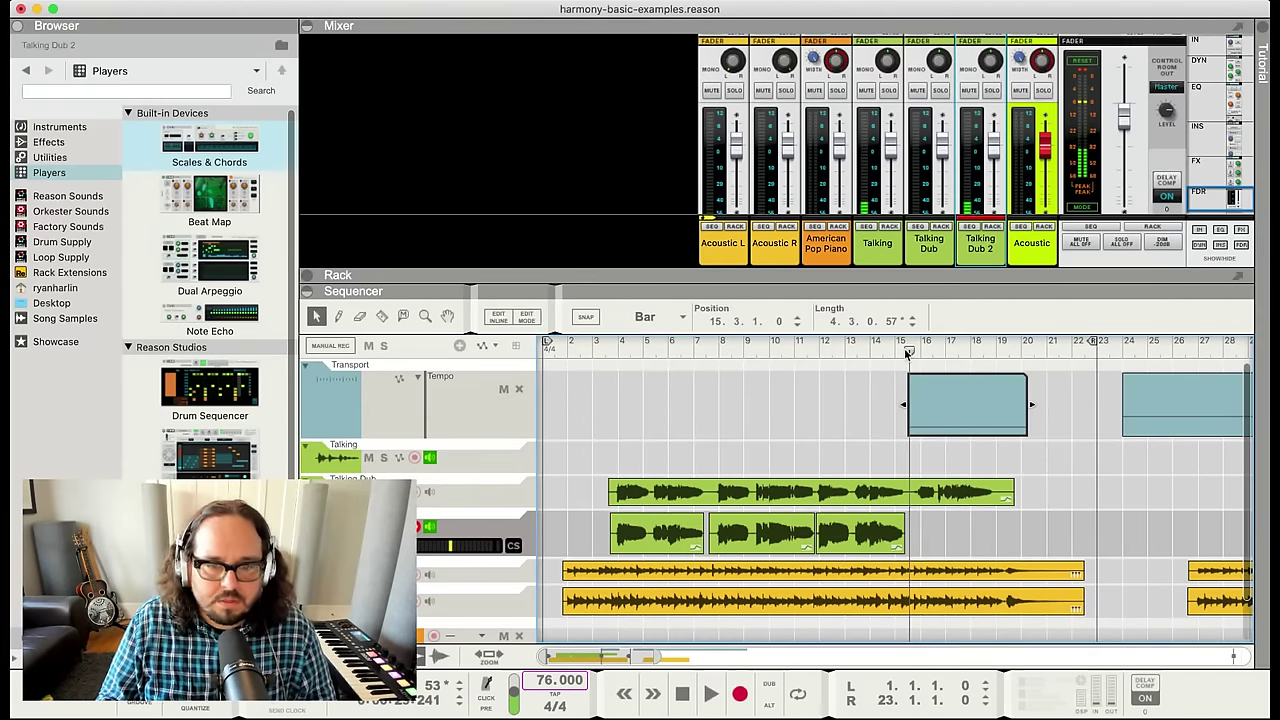
Try to record the final phrase's harmony on Talking Dub 2 from about bar 15 and discard the take
{"action": "key", "text": "space"}
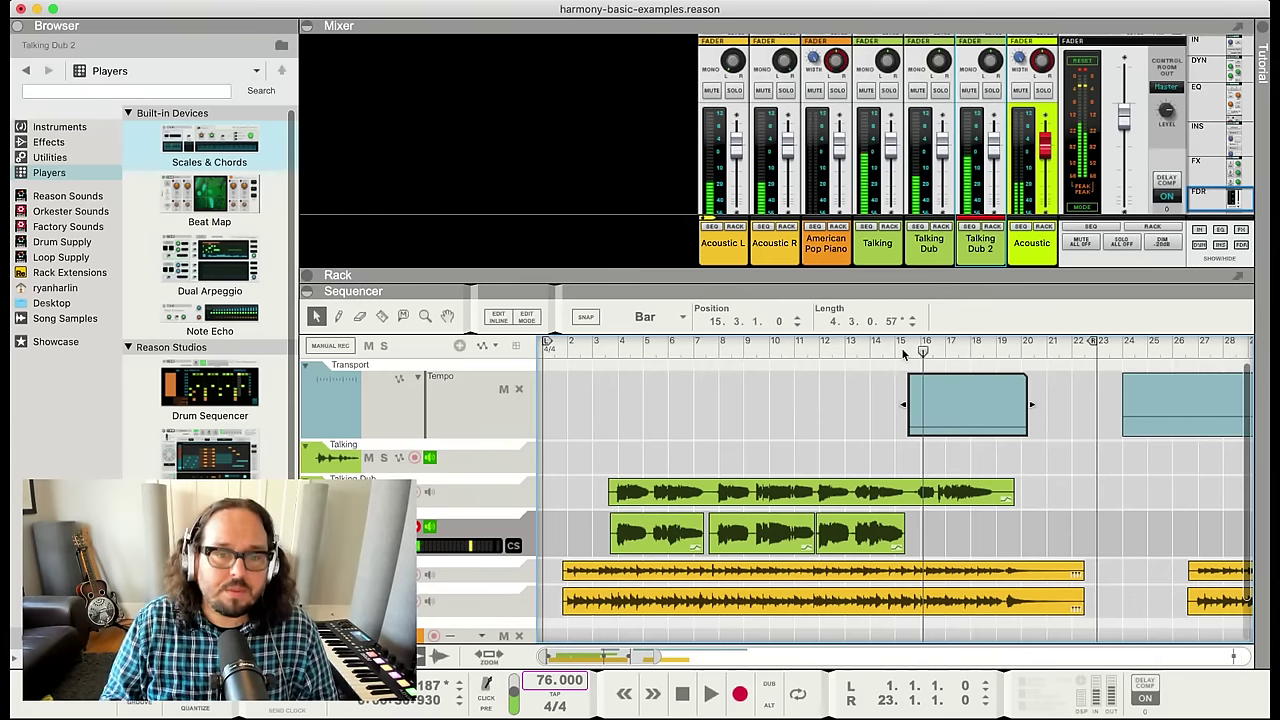
{"action": "left_click", "coordinate": [889, 352]}
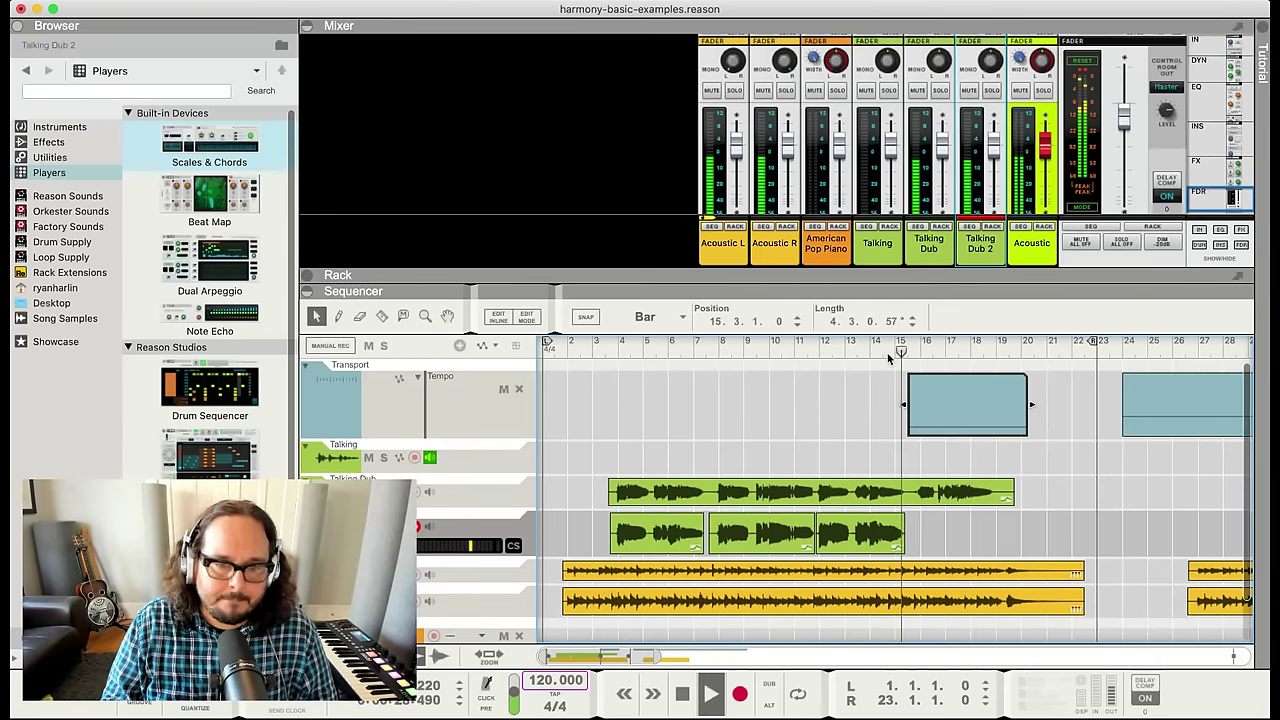
{"action": "key", "text": "super+Return"}
{"action": "key", "text": "space"}
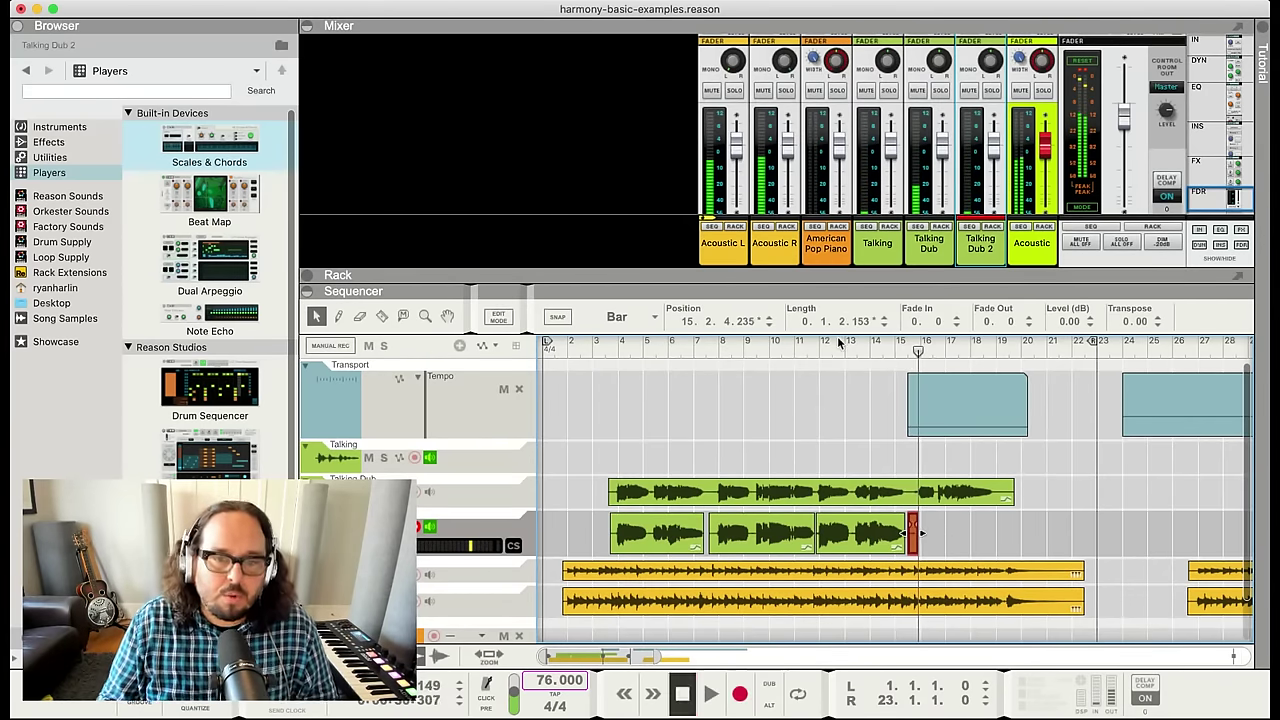
{"action": "key", "text": "Delete"}
Mute the tempo clip over the final phrase and record its harmony on Talking Dub 2 from about bar 15, discarding a false take
{"action": "mouse_move", "coordinate": [852, 398]}
{"action": "left_mouse_down"}
{"action": "mouse_move", "coordinate": [922, 380]}
{"action": "mouse_move", "coordinate": [922, 400]}
{"action": "left_mouse_up"}
{"action": "key", "text": "m"}
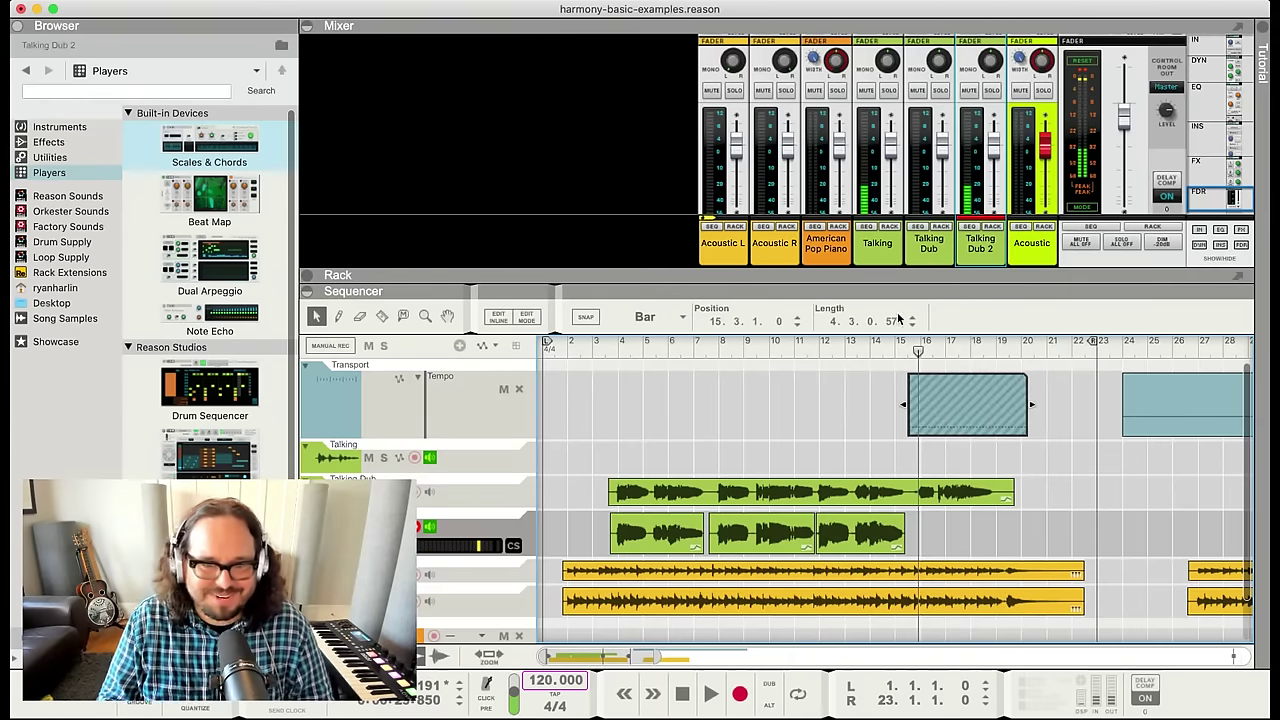
{"action": "left_click", "coordinate": [885, 346]}
{"action": "key", "text": "space"}
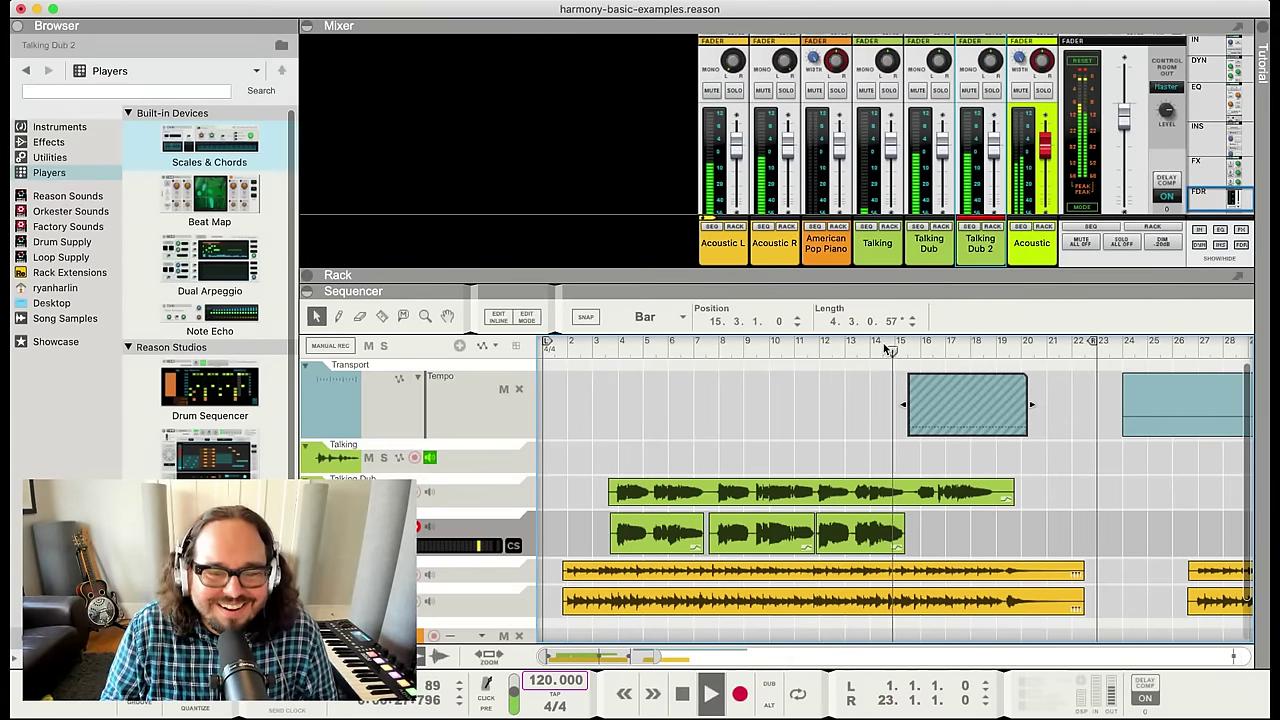
{"action": "key", "text": "super+Return"}
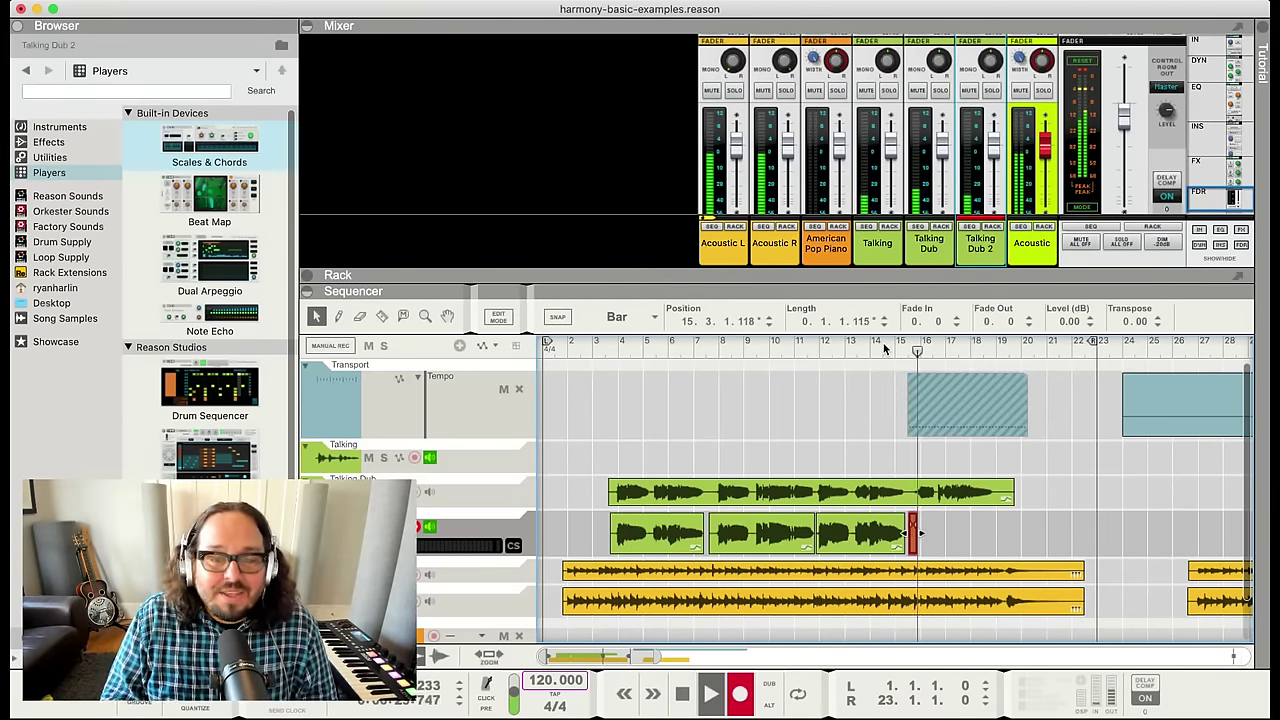
{"action": "key", "text": "super+BackSpace"}
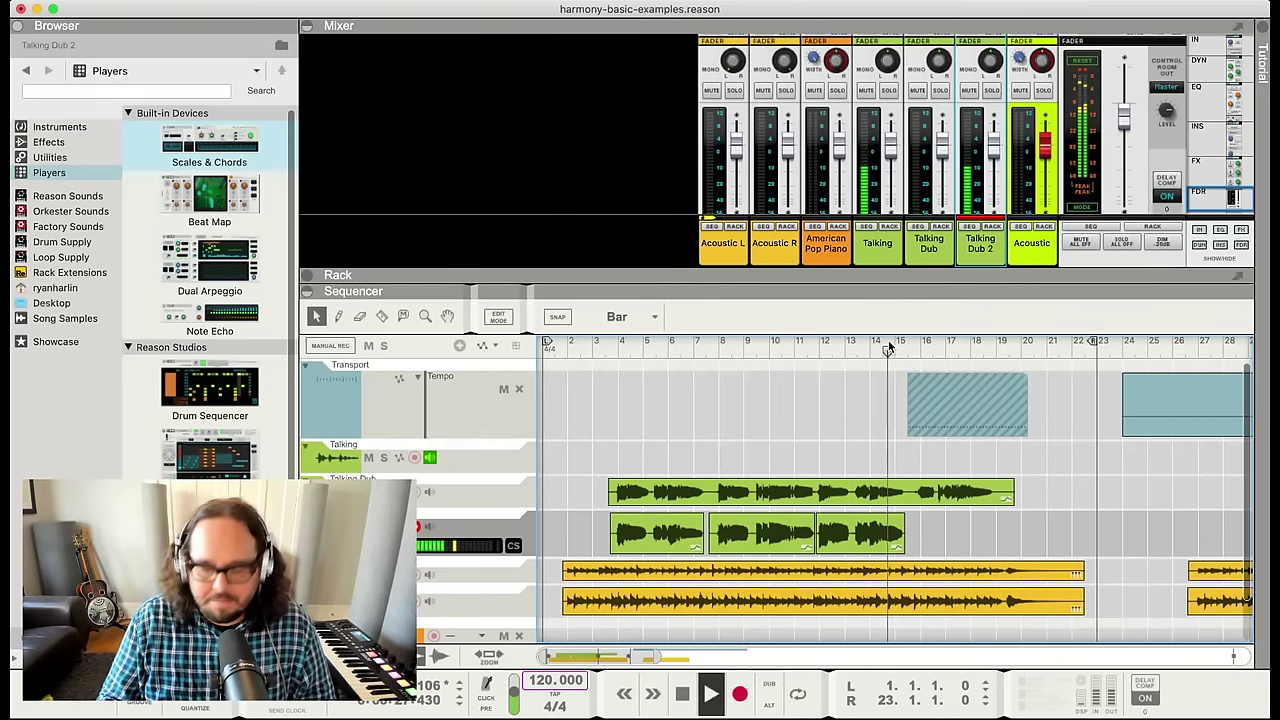
{"action": "key", "text": "super+Return"}
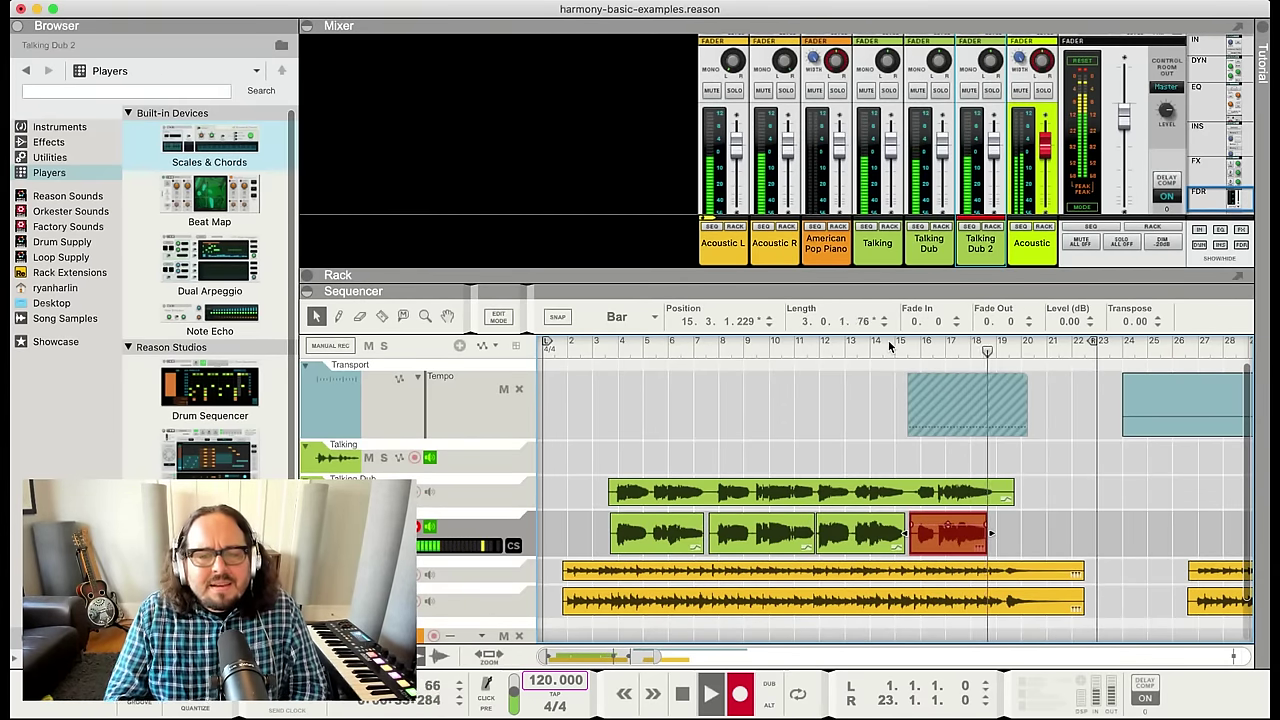
{"action": "key", "text": "space"}
Pitch-correct the notes of the new final-phrase clip with 63% drift and play the phrase back
{"action": "key", "text": "super+e"}
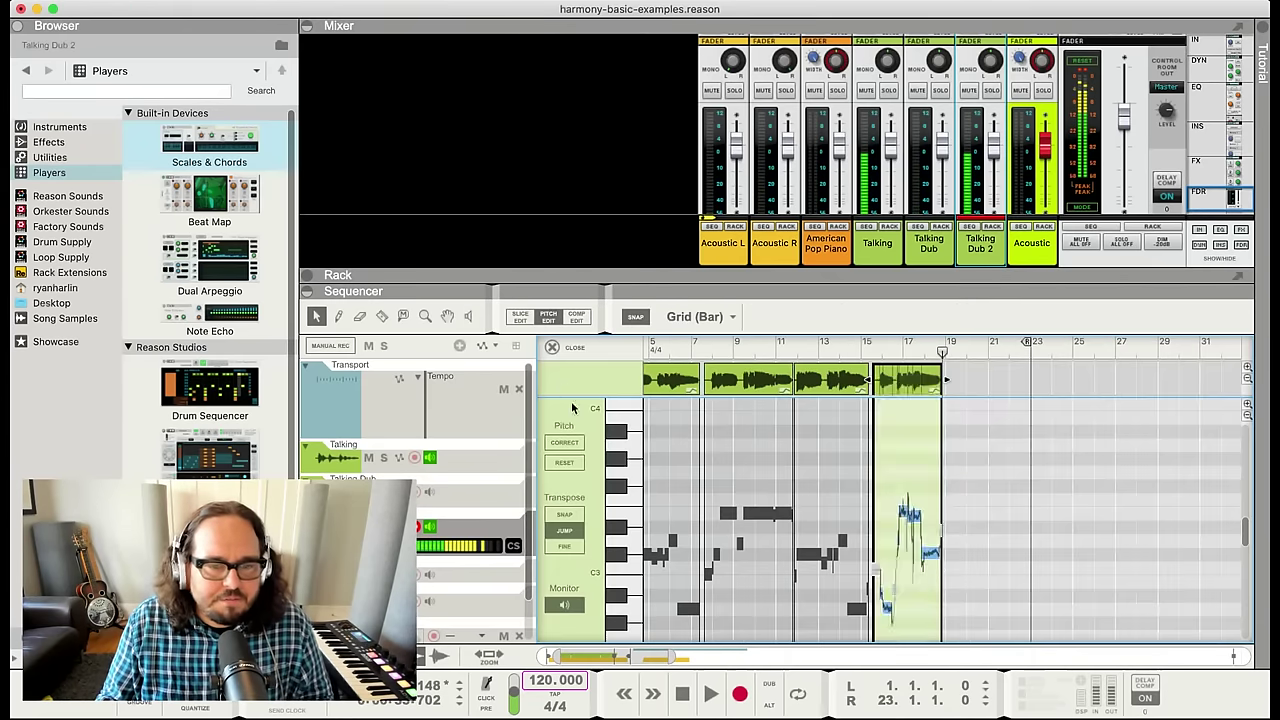
{"action": "left_click", "coordinate": [563, 446]}
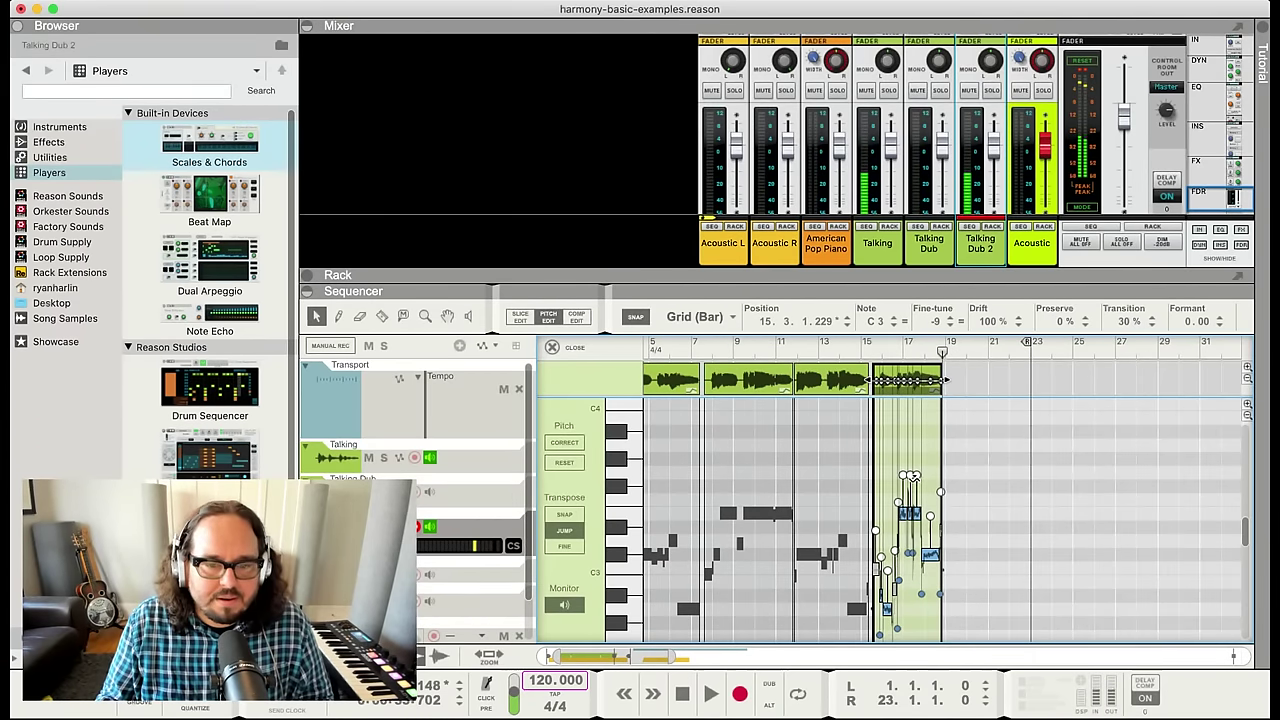
{"action": "key", "text": "space"}
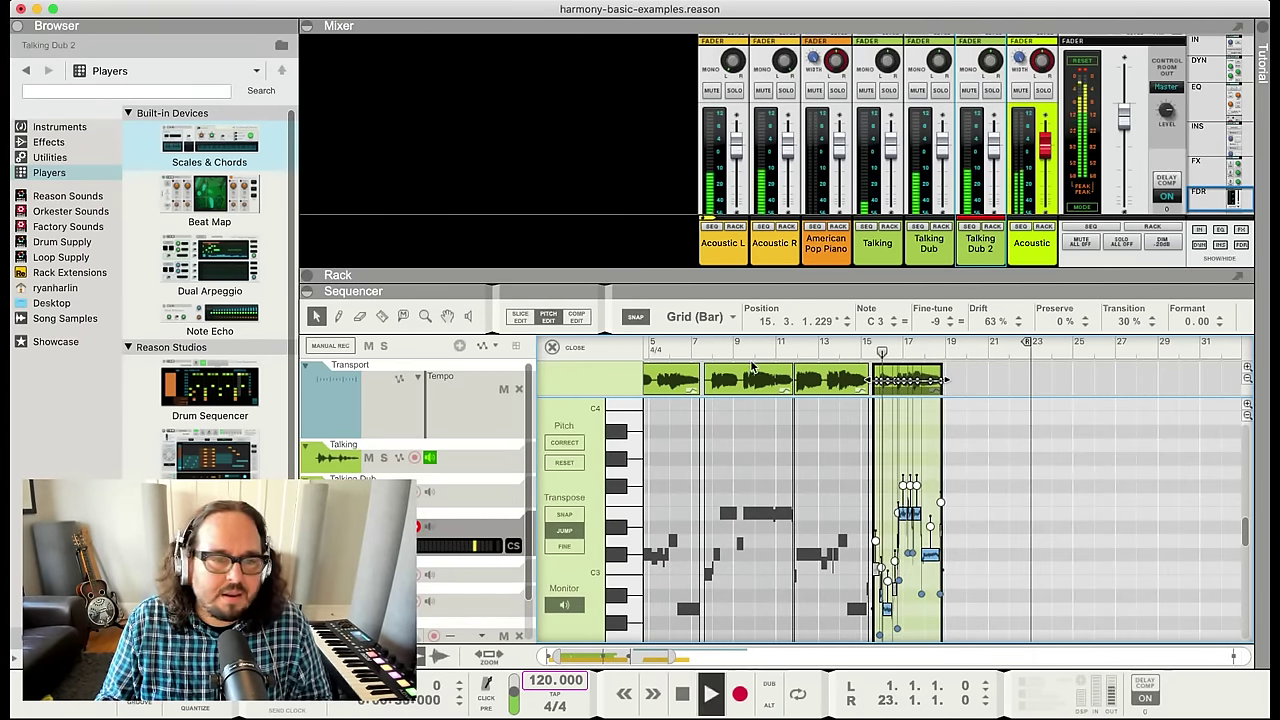
{"action": "key", "text": "super+e"}
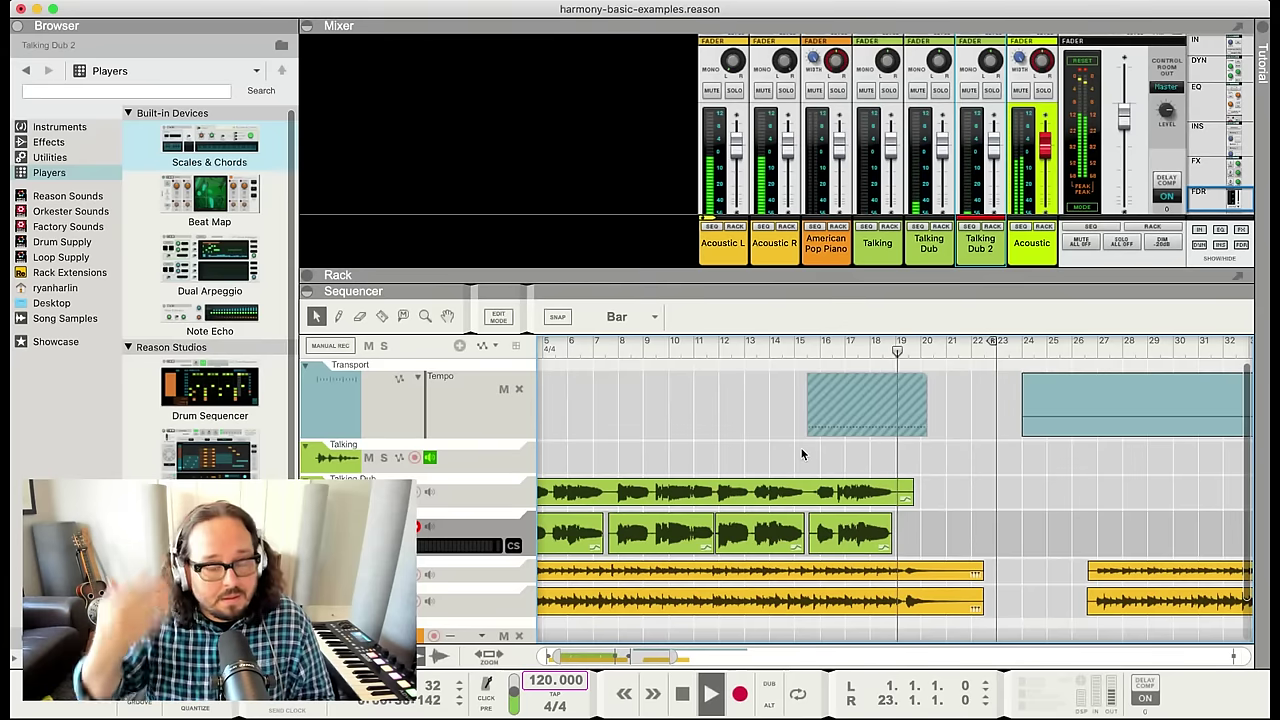
{"action": "key", "text": "space"}
Play the full verse from about bar 2 to bar 19 to review the finished harmony
{"action": "key", "text": "Home"}
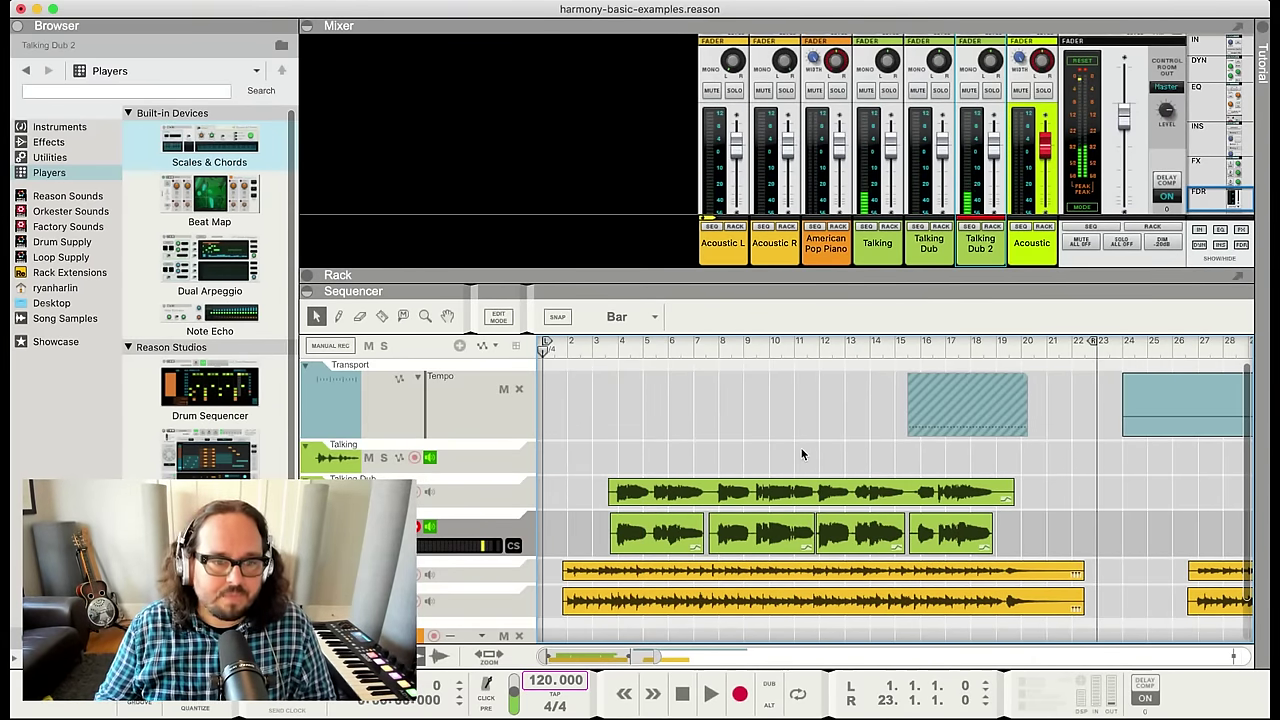
{"action": "left_click", "coordinate": [603, 350]}
{"action": "left_click_drag", "start_coordinate": [600, 352], "coordinate": [569, 350]}
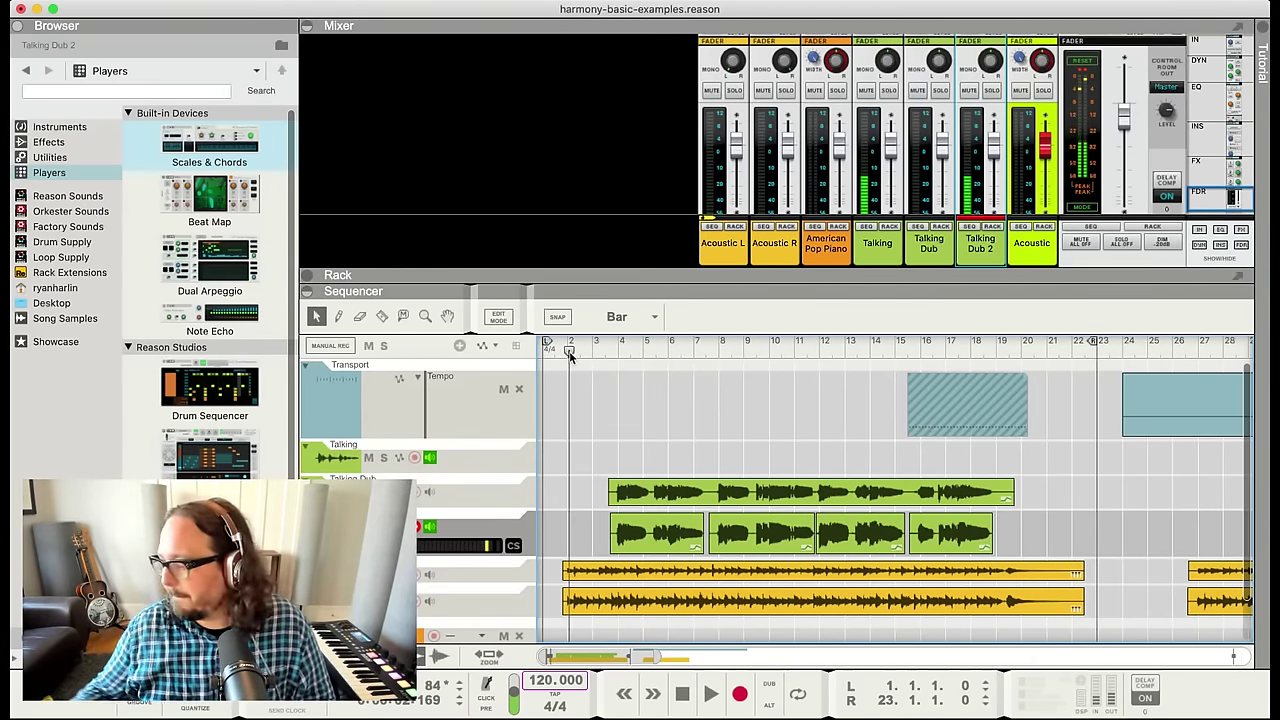
{"action": "key", "text": "space"}
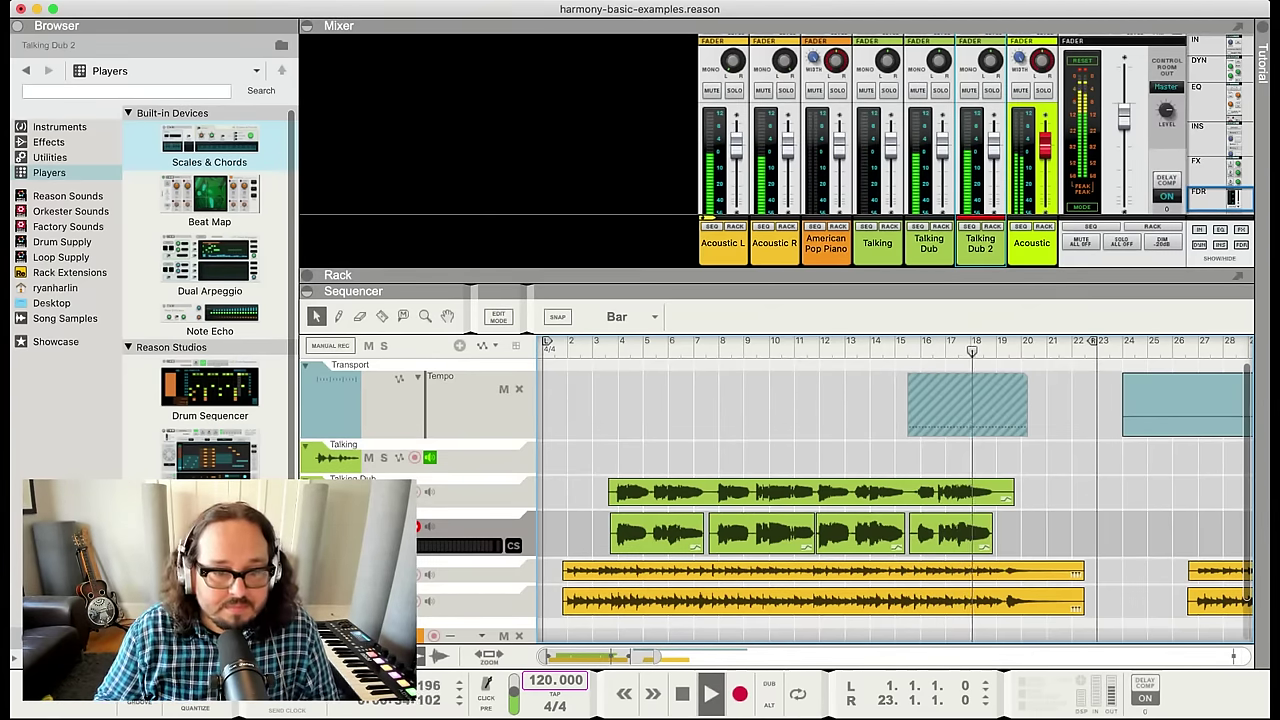
{"action": "key", "text": "space"}
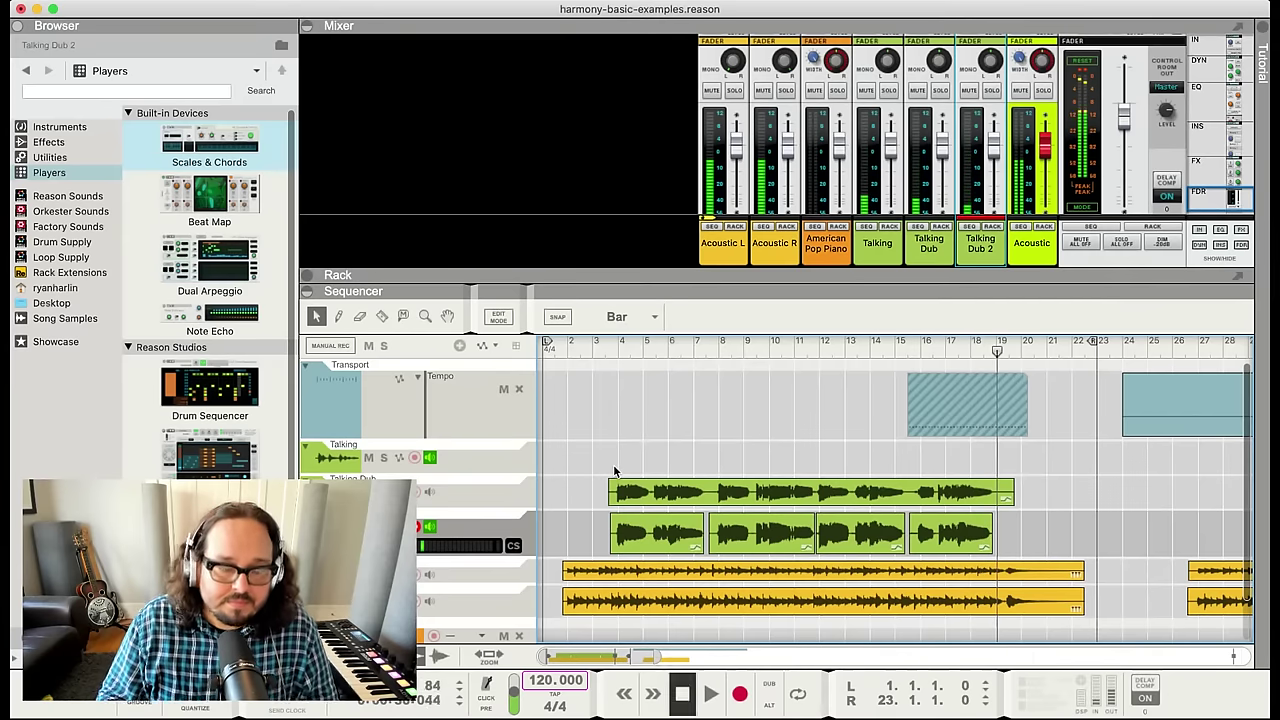
Select the Talking track for live input and cue the playhead just before the first phrase, past bar 3
{"action": "left_click", "coordinate": [595, 350]}
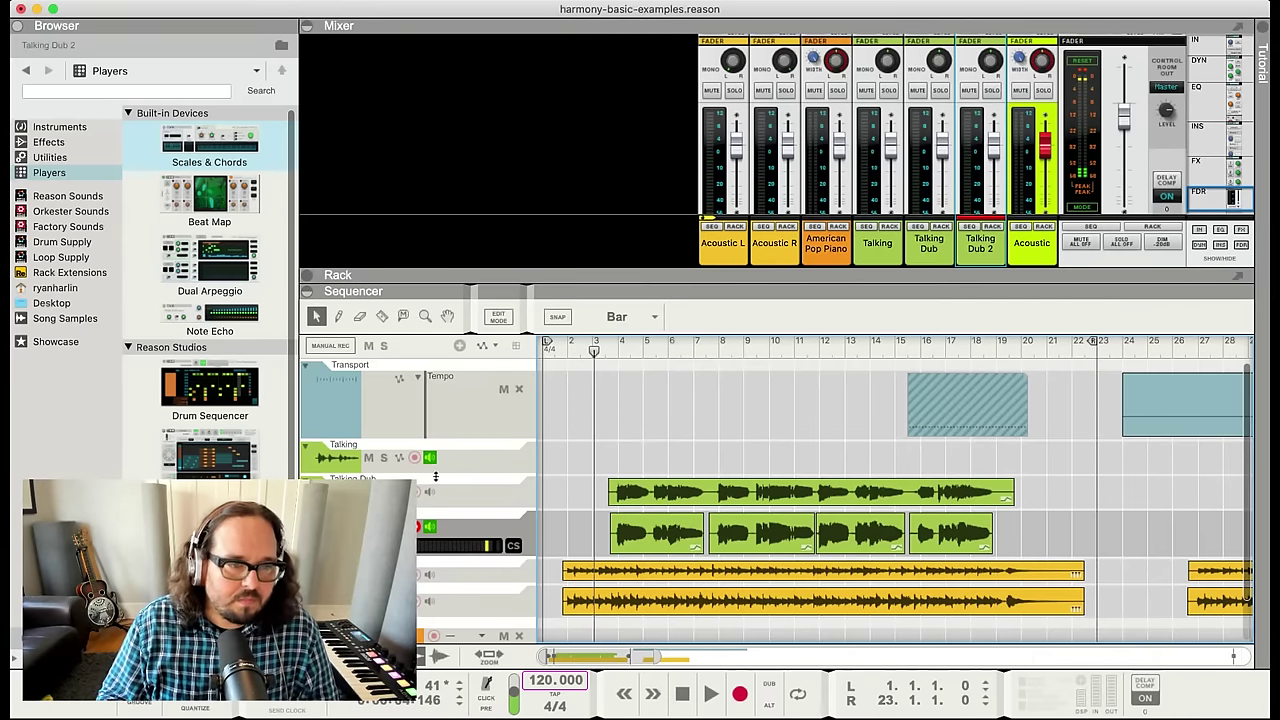
{"action": "left_click", "coordinate": [464, 456]}
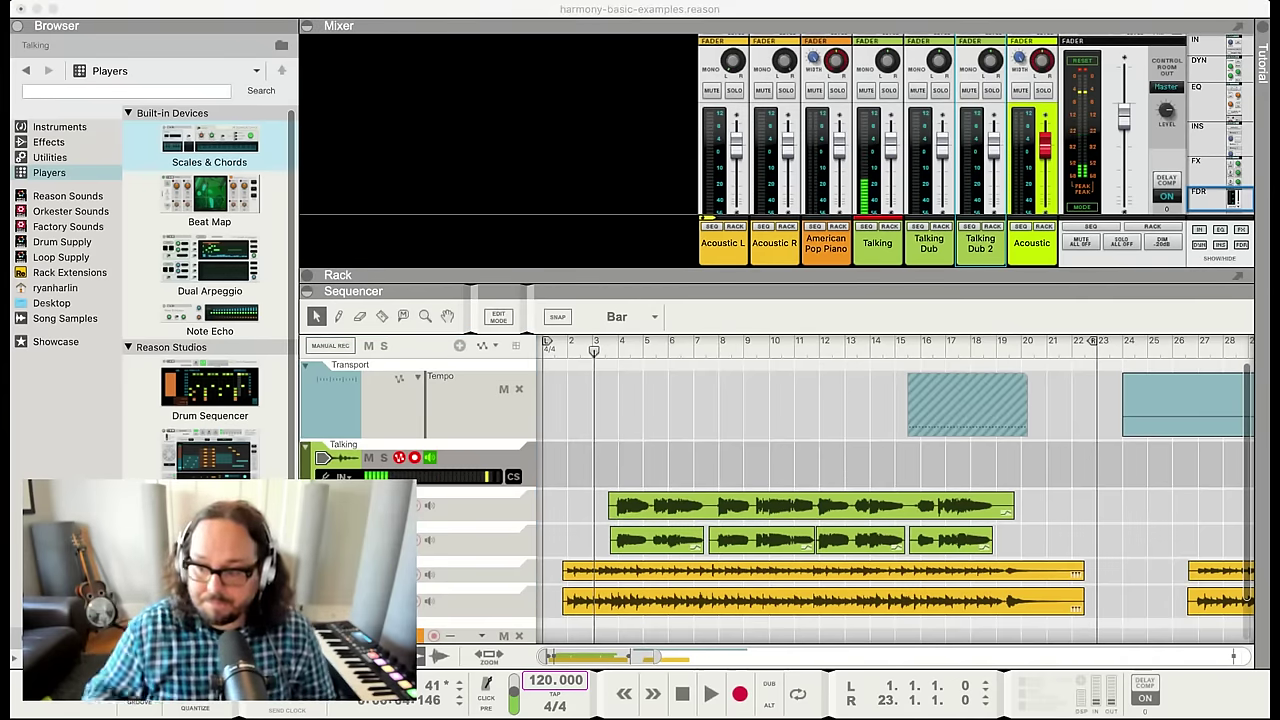
{"action": "left_click", "coordinate": [489, 426]}
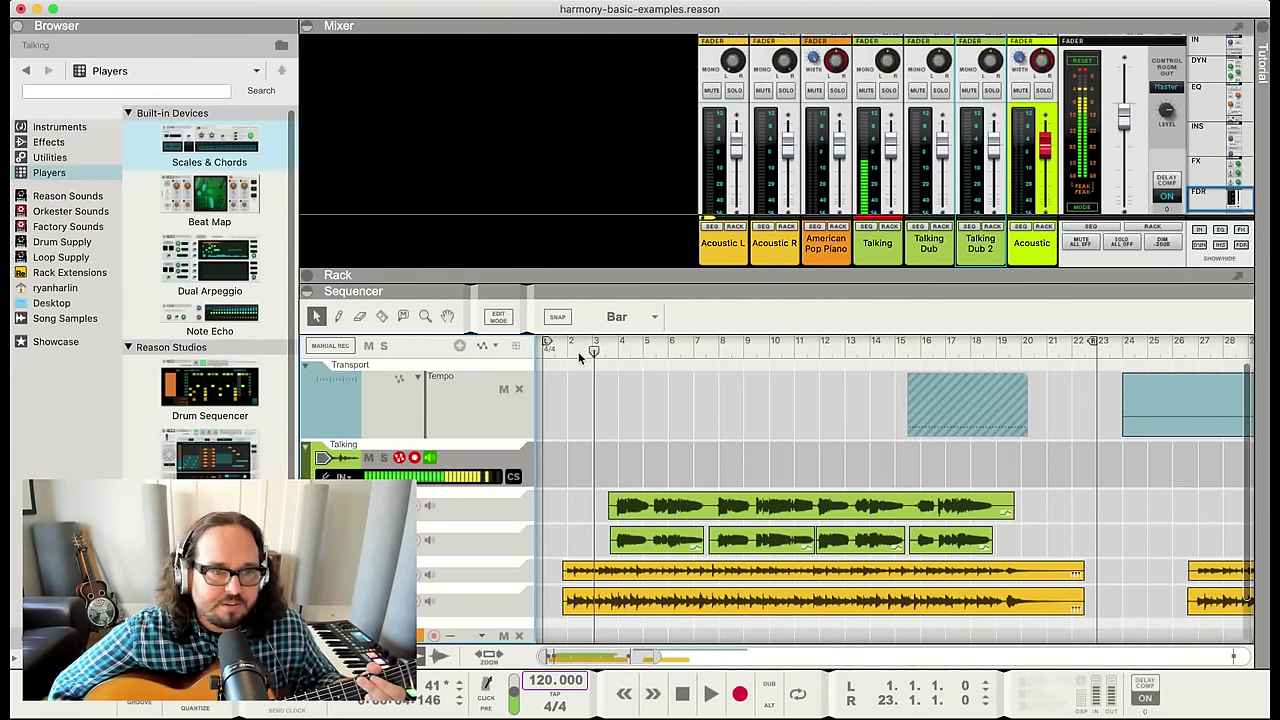
{"action": "left_click_drag", "start_coordinate": [583, 352], "coordinate": [596, 352]}
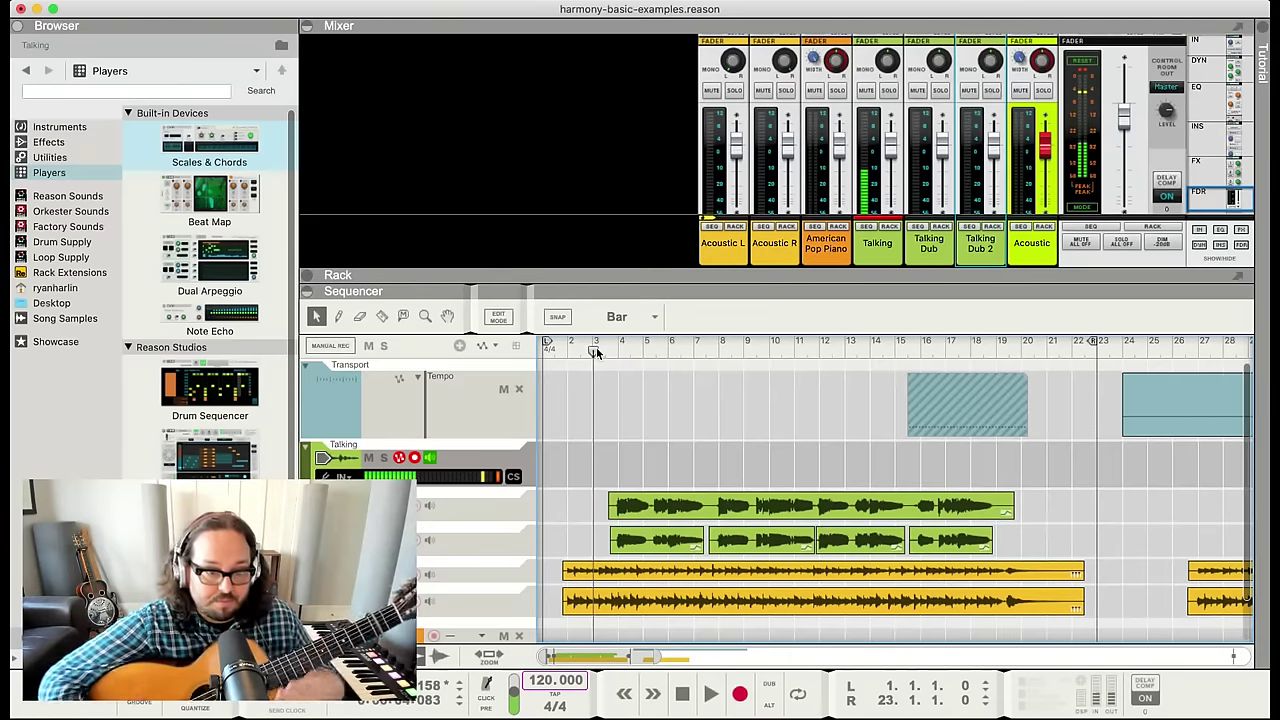
{"action": "left_click_drag", "start_coordinate": [595, 352], "coordinate": [605, 350]}
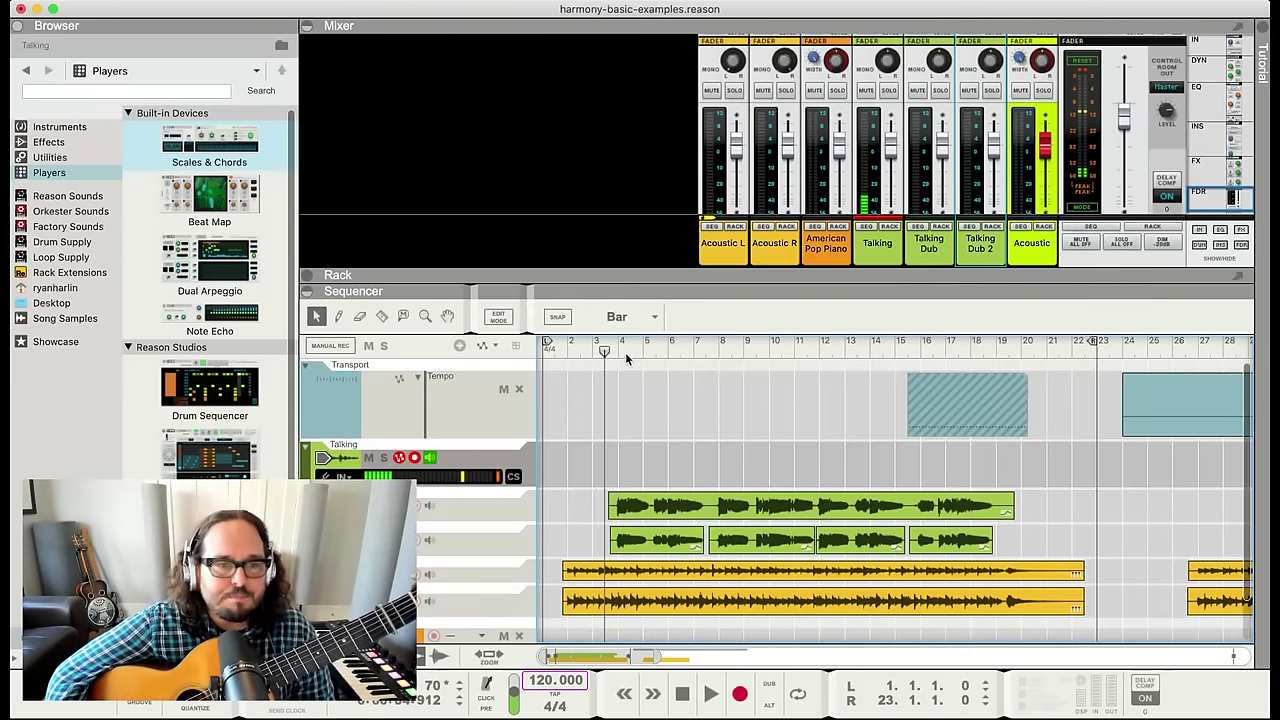
Play short excerpts of the first phrase between about bars 3 and 5, and cue about bar 6
{"action": "key", "text": "space"}
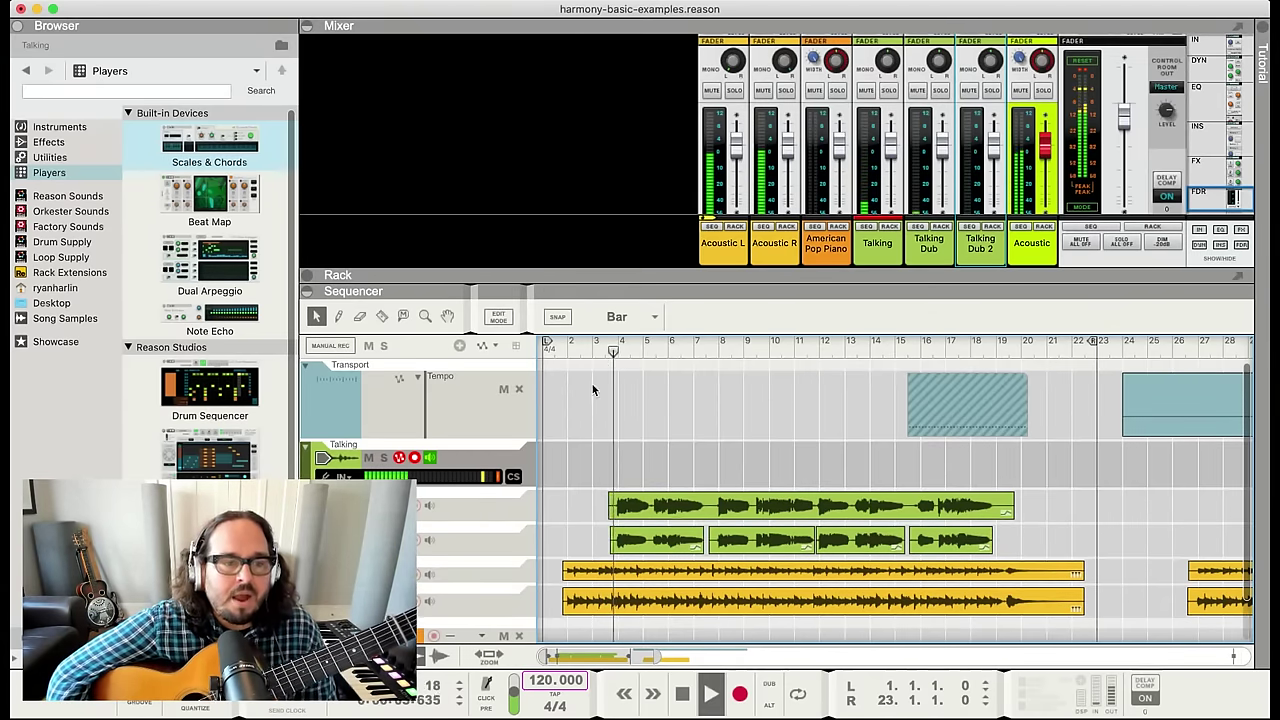
{"action": "key", "text": "space"}
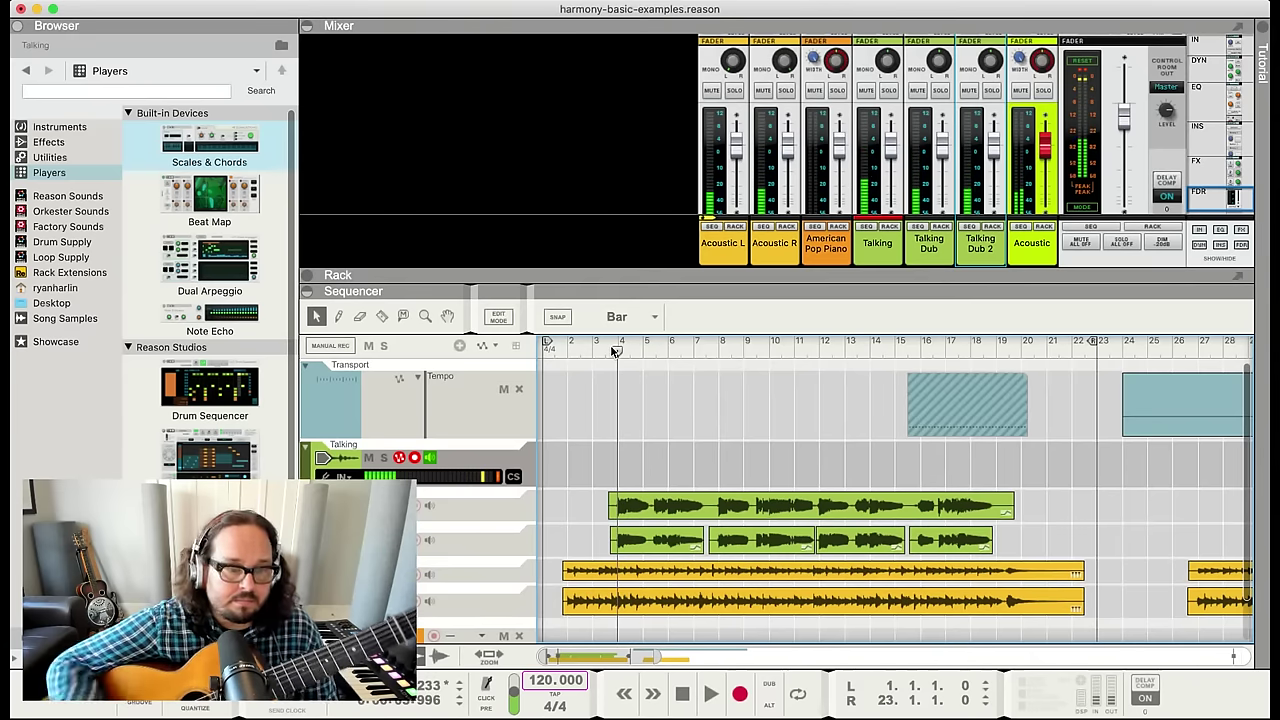
{"action": "key", "text": "space"}
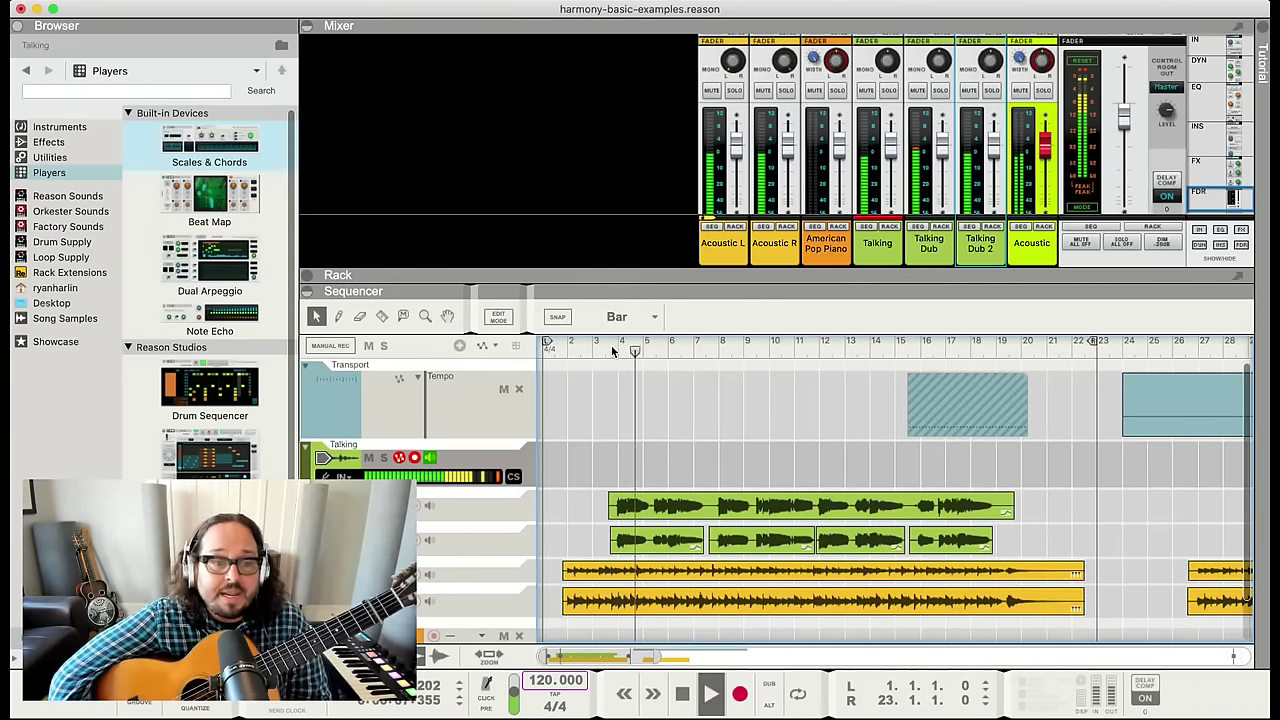
{"action": "key", "text": "space"}
{"action": "left_click", "coordinate": [667, 350]}
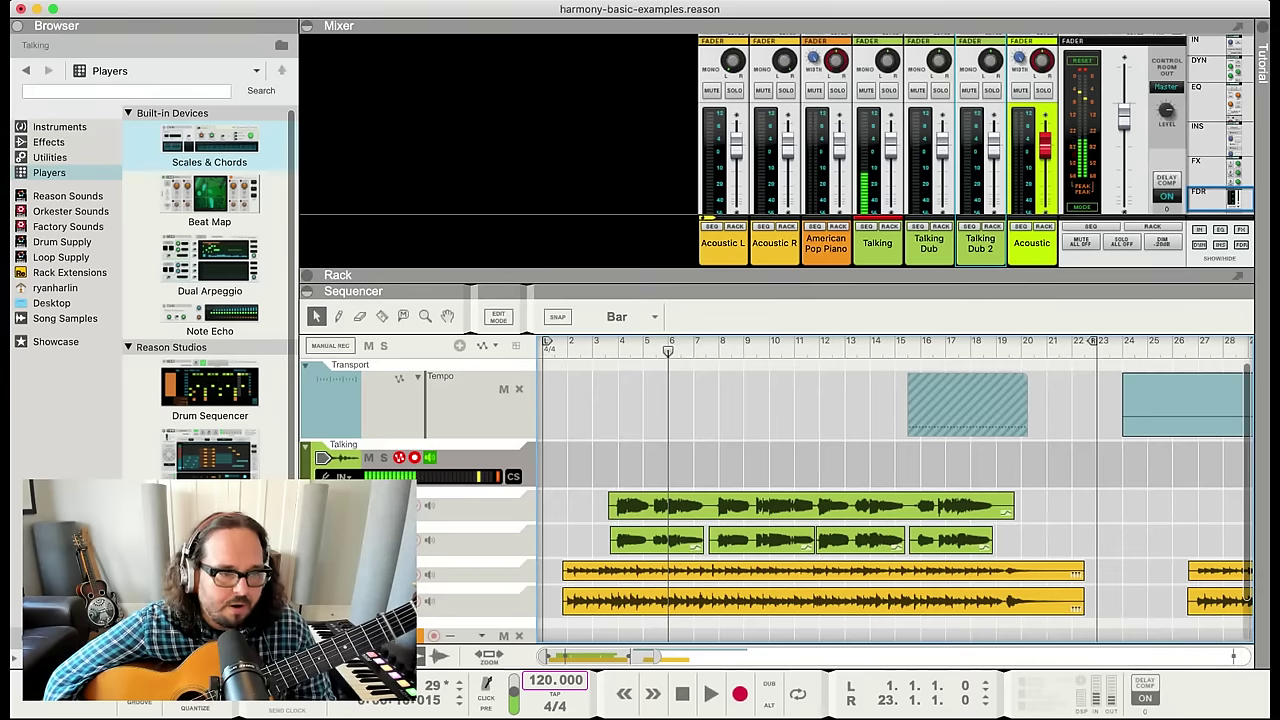
Play on from about bar 6, and replay the first phrase from about bar 4 to bar 7
{"action": "key", "text": "space"}
{"action": "left_click", "coordinate": [618, 352]}
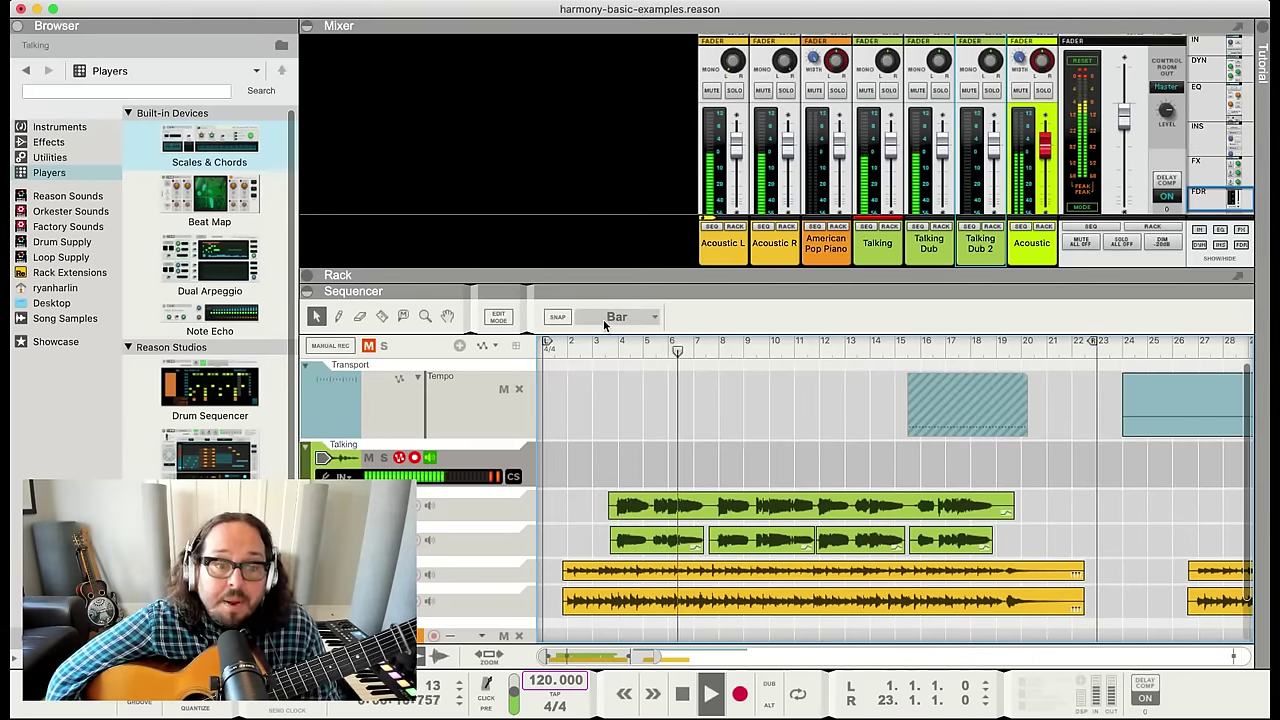
{"action": "key", "text": "space"}
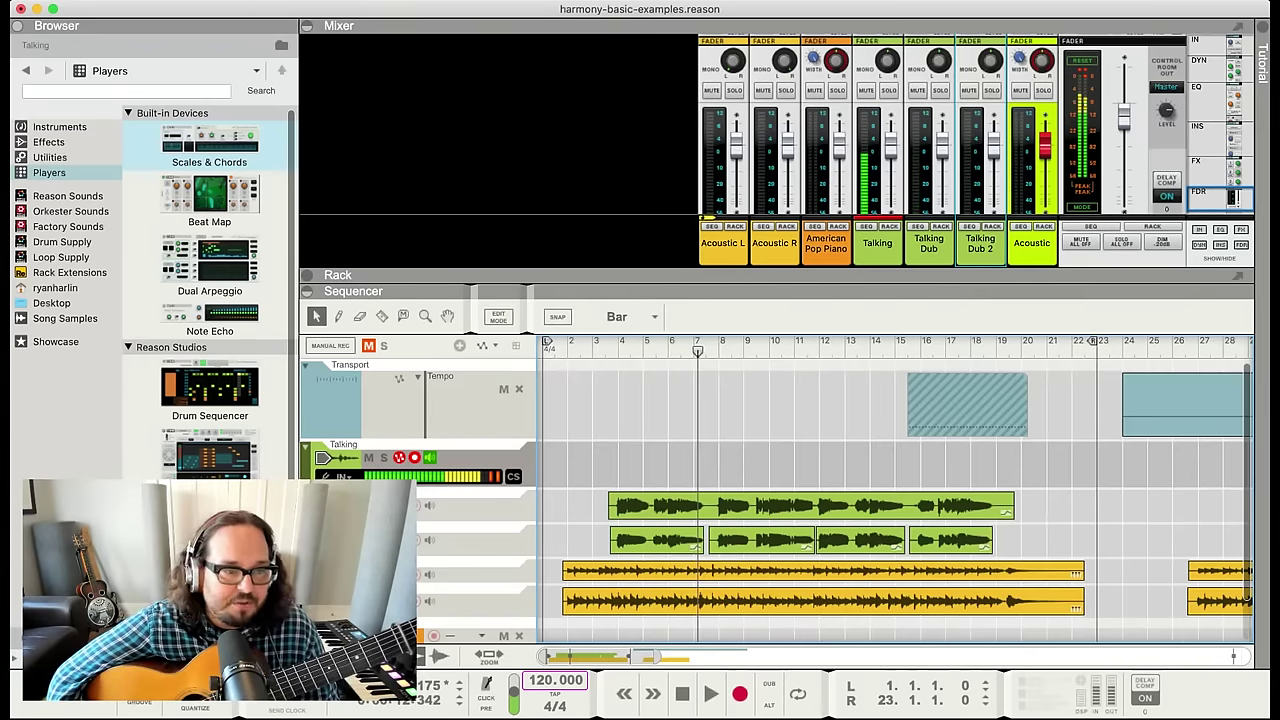
{"action": "left_click", "coordinate": [620, 350]}
{"action": "key", "text": "space"}
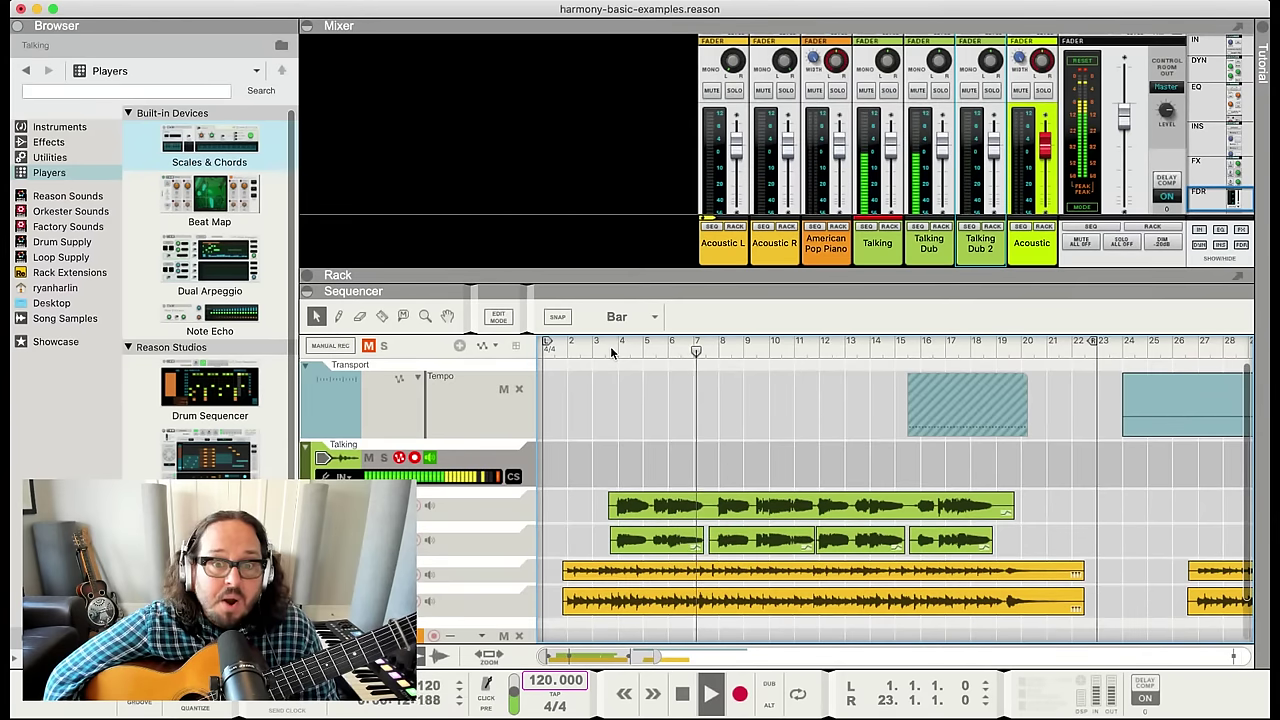
{"action": "key", "text": "space"}
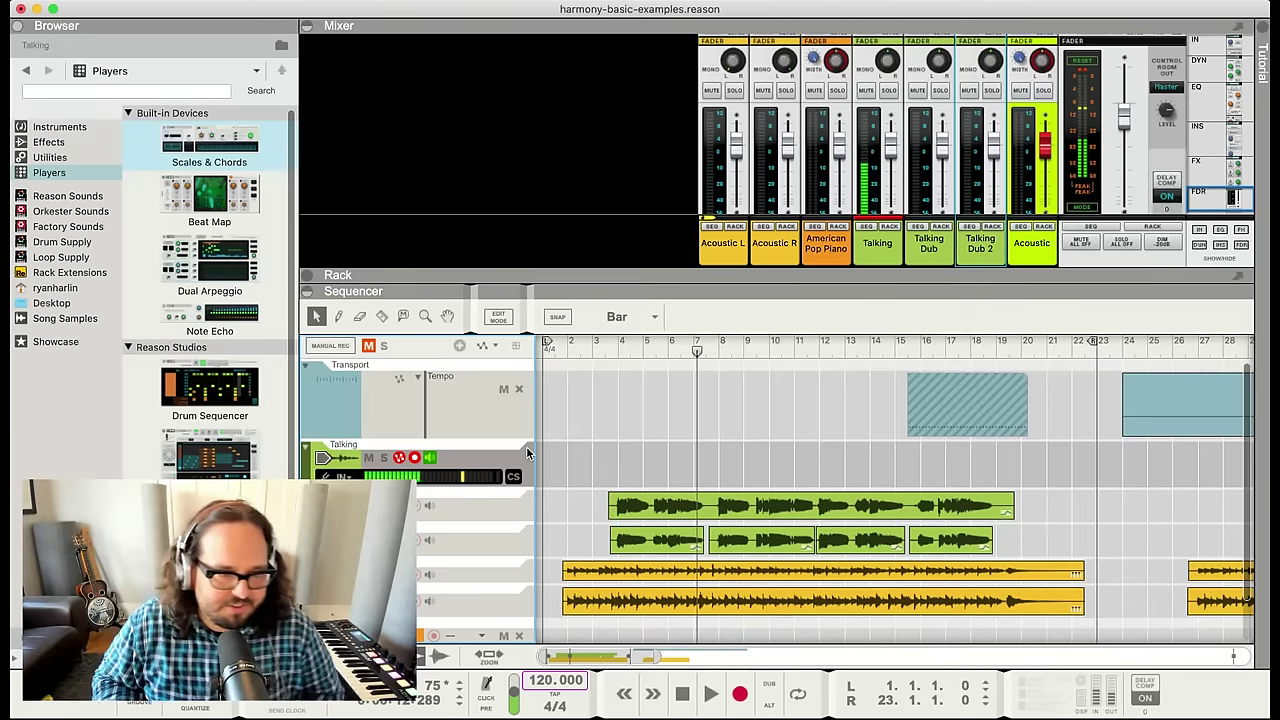
Add another dub track from Talking Dub 2 and cue the playhead near bar 3 for the first phrase
{"action": "left_click", "coordinate": [473, 545]}
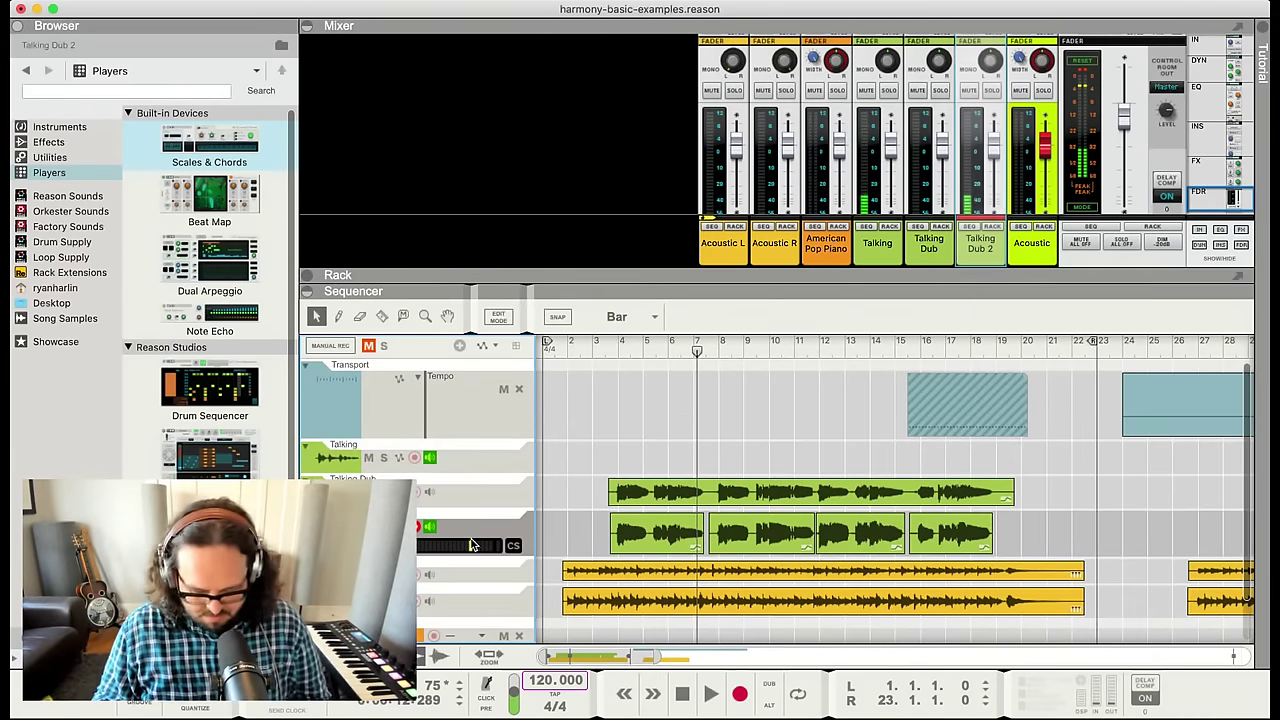
{"action": "key", "text": "super+t"}
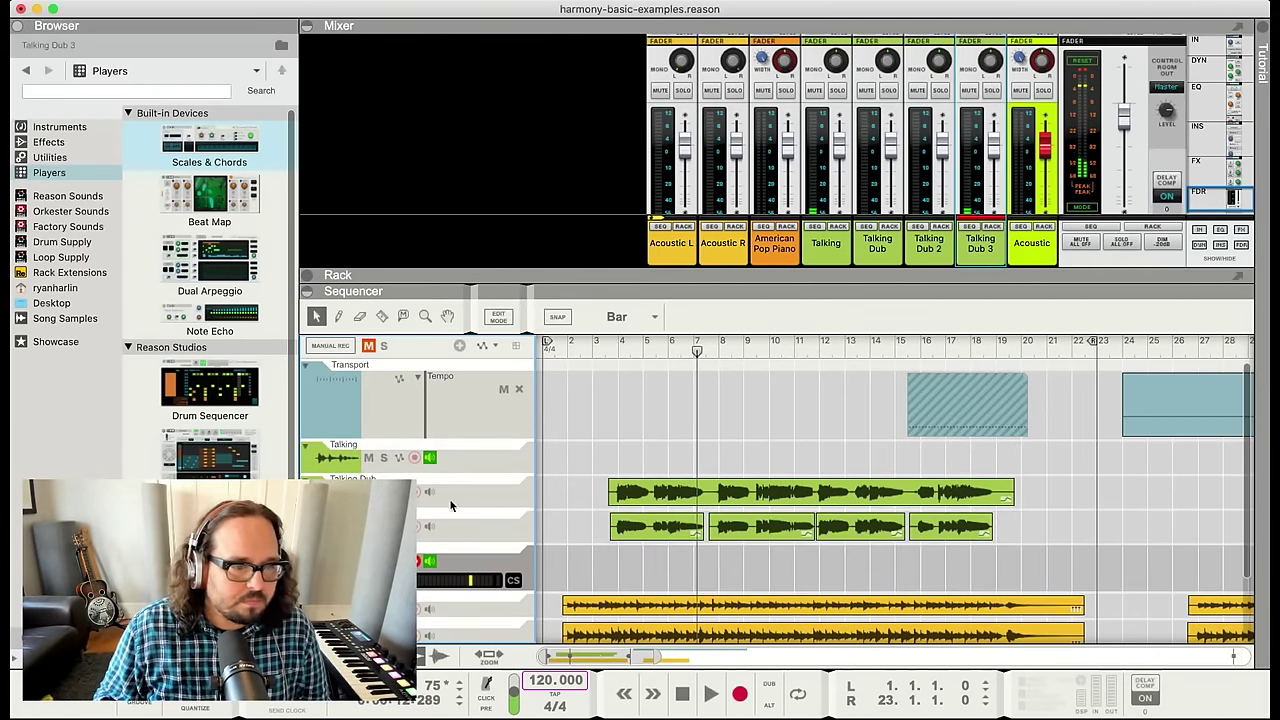
{"action": "left_click", "coordinate": [593, 354]}
{"action": "key", "text": "space"}
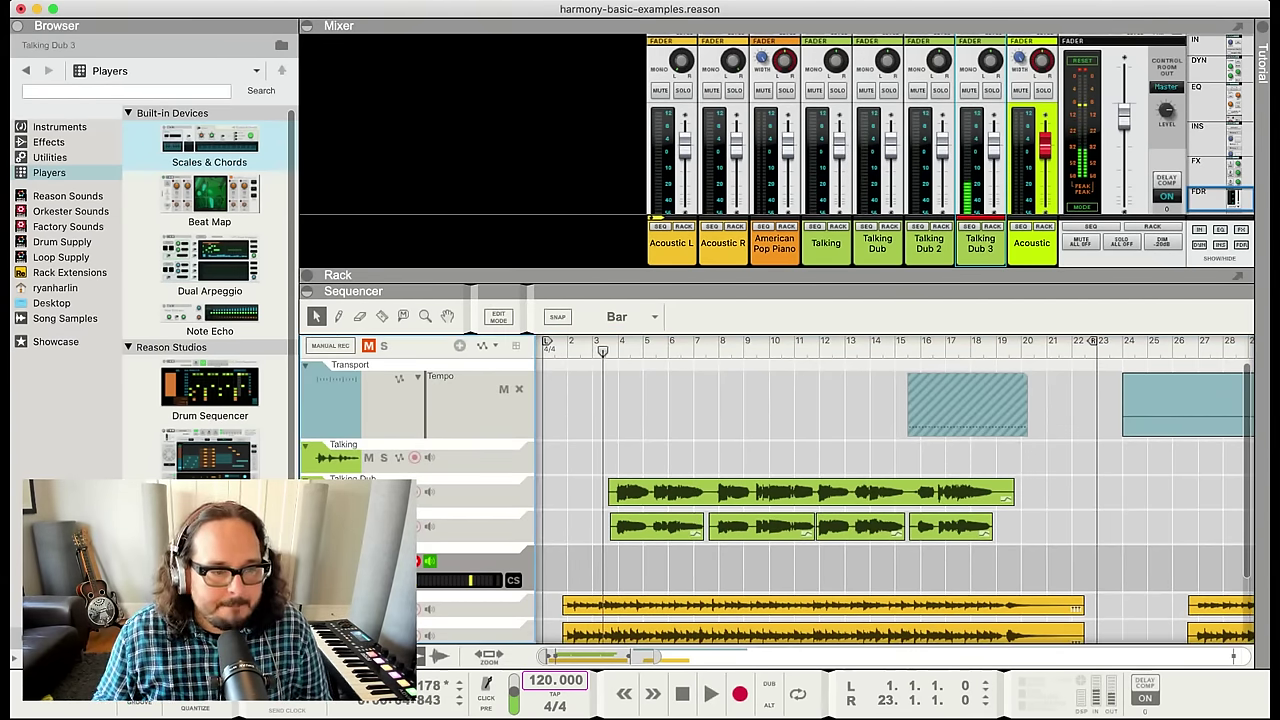
{"action": "left_click", "coordinate": [586, 350]}
{"action": "key", "text": "space"}
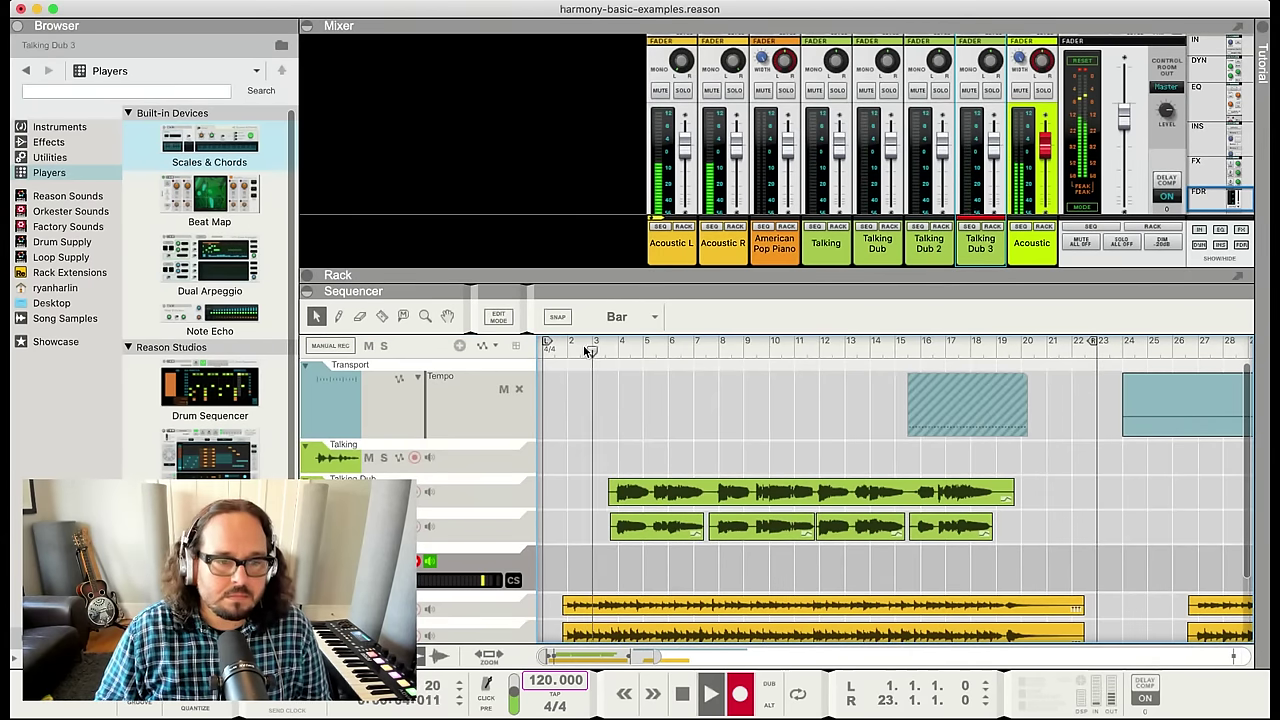
{"action": "key", "text": "space"}
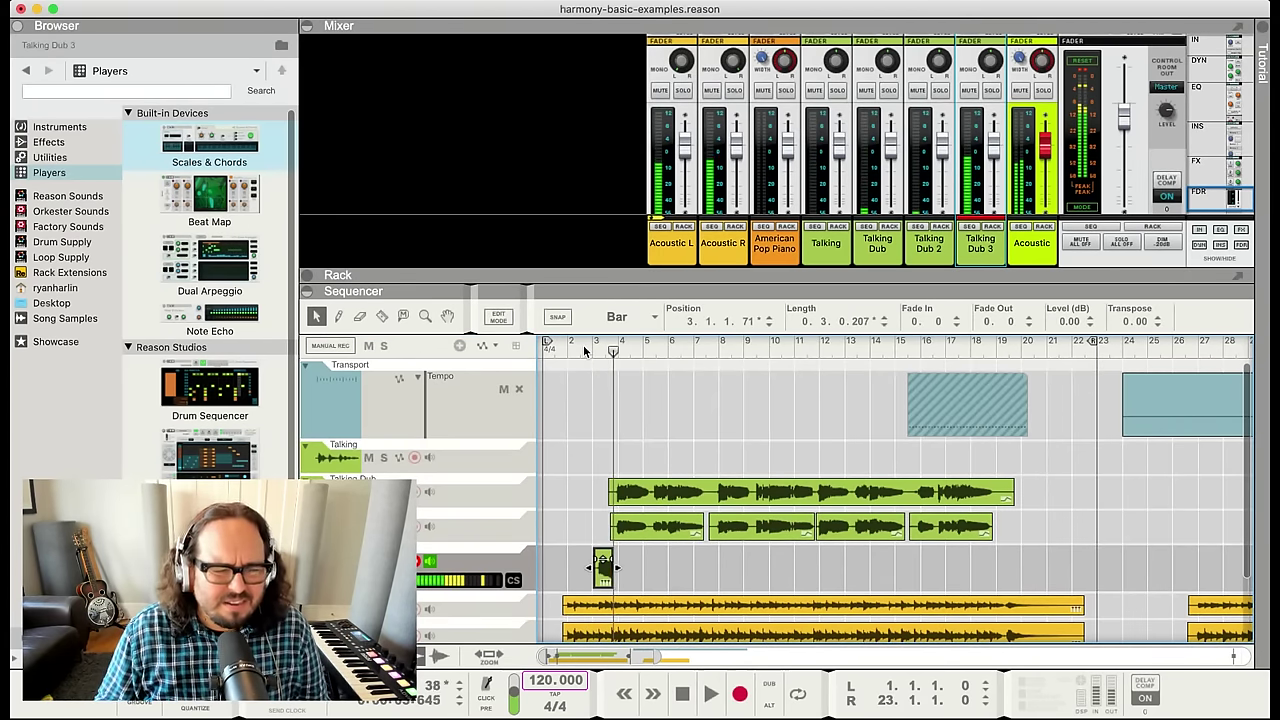
{"action": "left_click", "coordinate": [605, 576]}
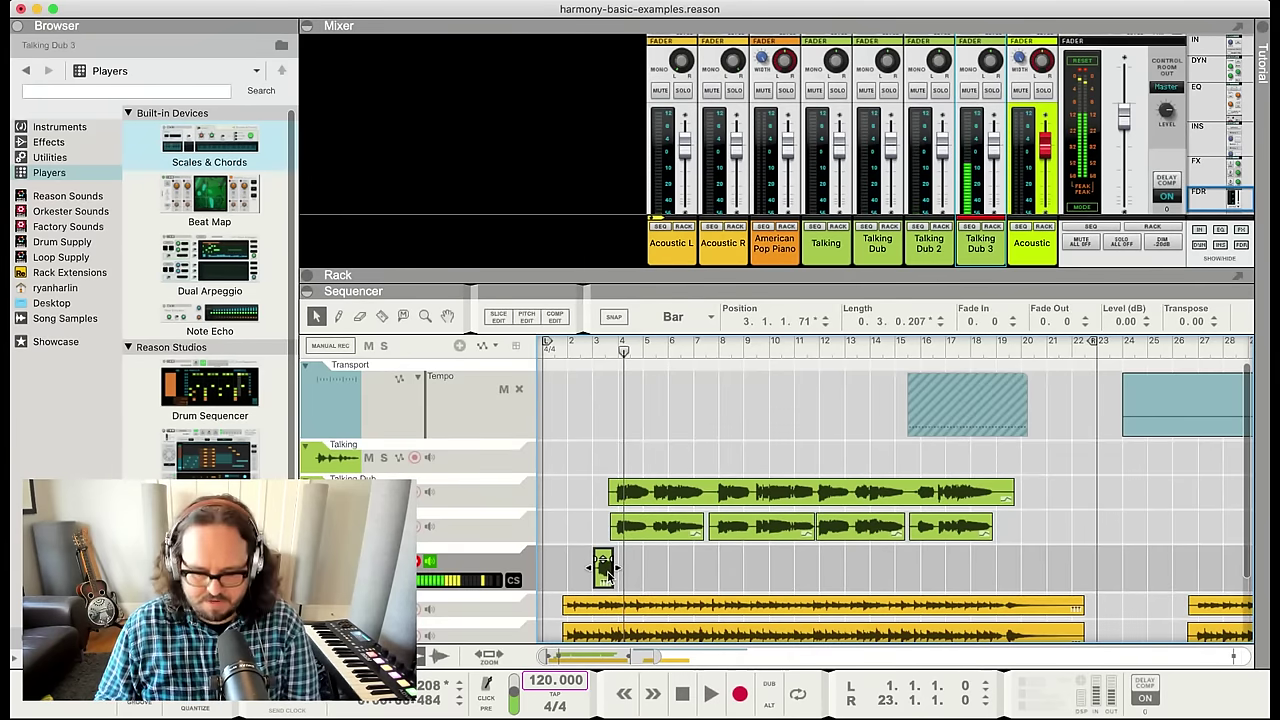
{"action": "key", "text": "Delete"}
{"action": "left_click", "coordinate": [577, 350]}
{"action": "key", "text": "super+Return"}
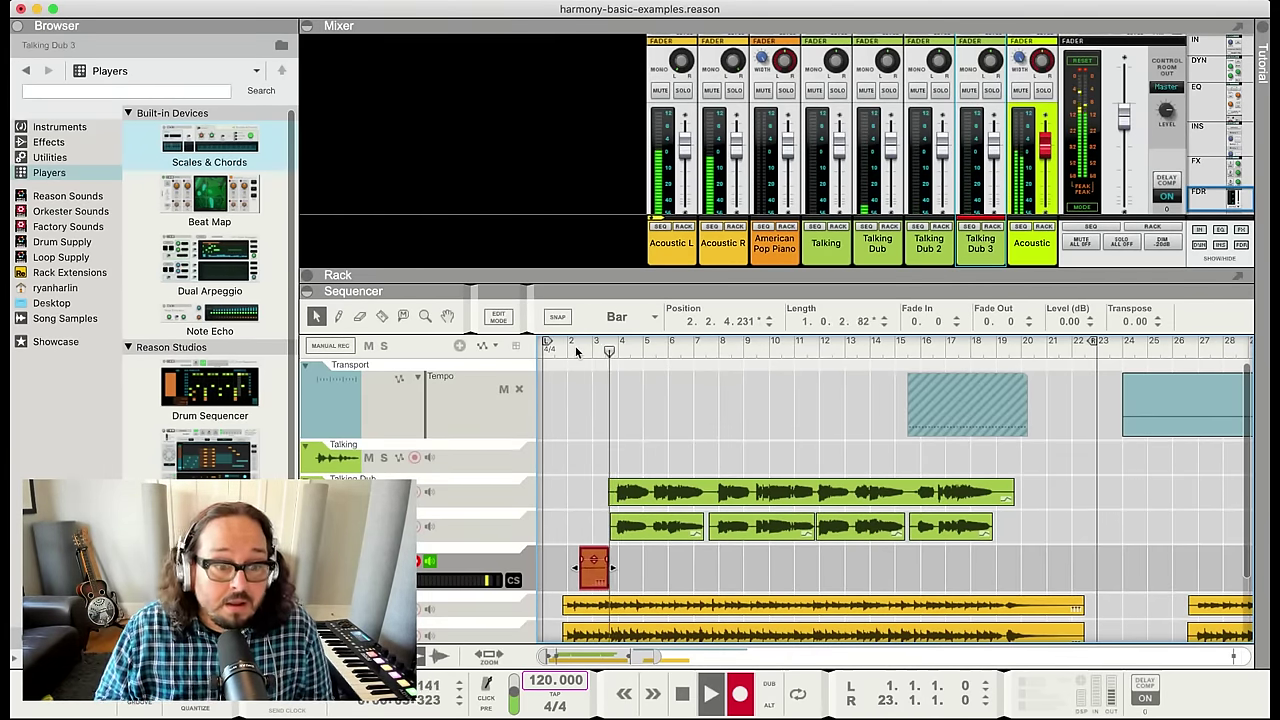
{"action": "key", "text": "space"}
{"action": "key", "text": "Delete"}
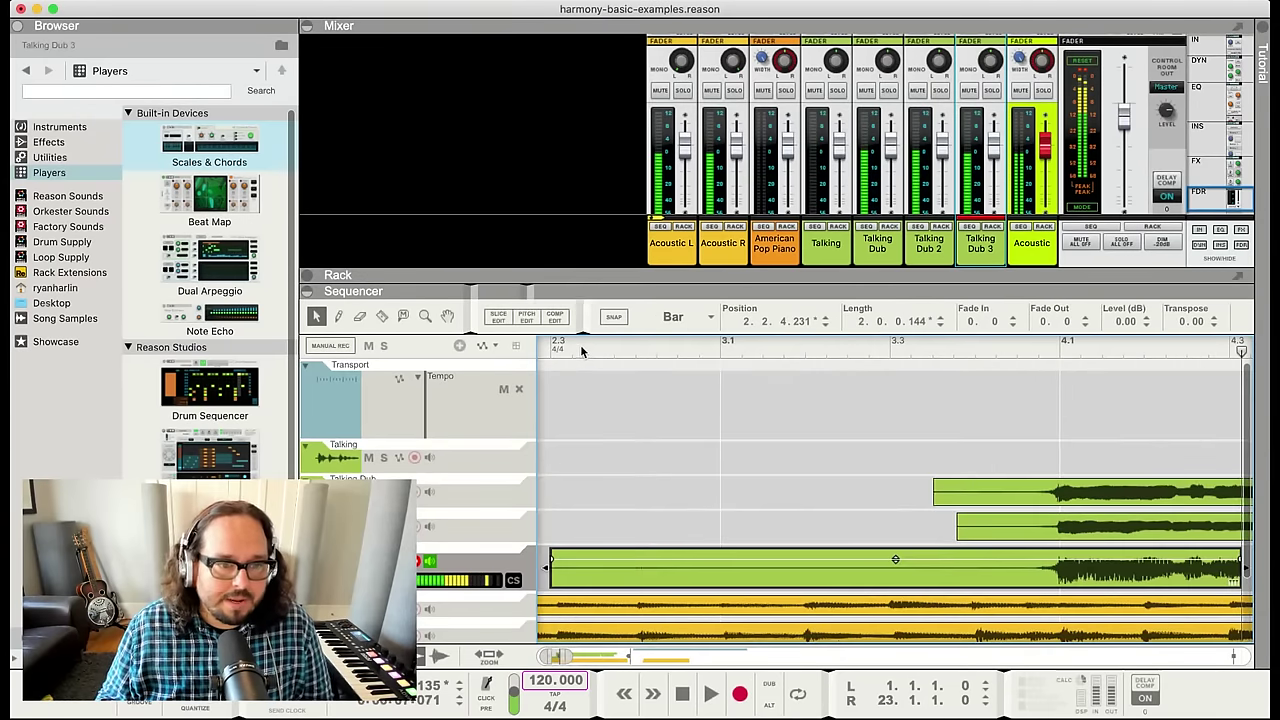
Record the second harmony for the first phrase on Talking Dub 3, from past bar 3 to just after bar 7
{"action": "left_click", "coordinate": [604, 346]}
{"action": "key", "text": "super+Return"}
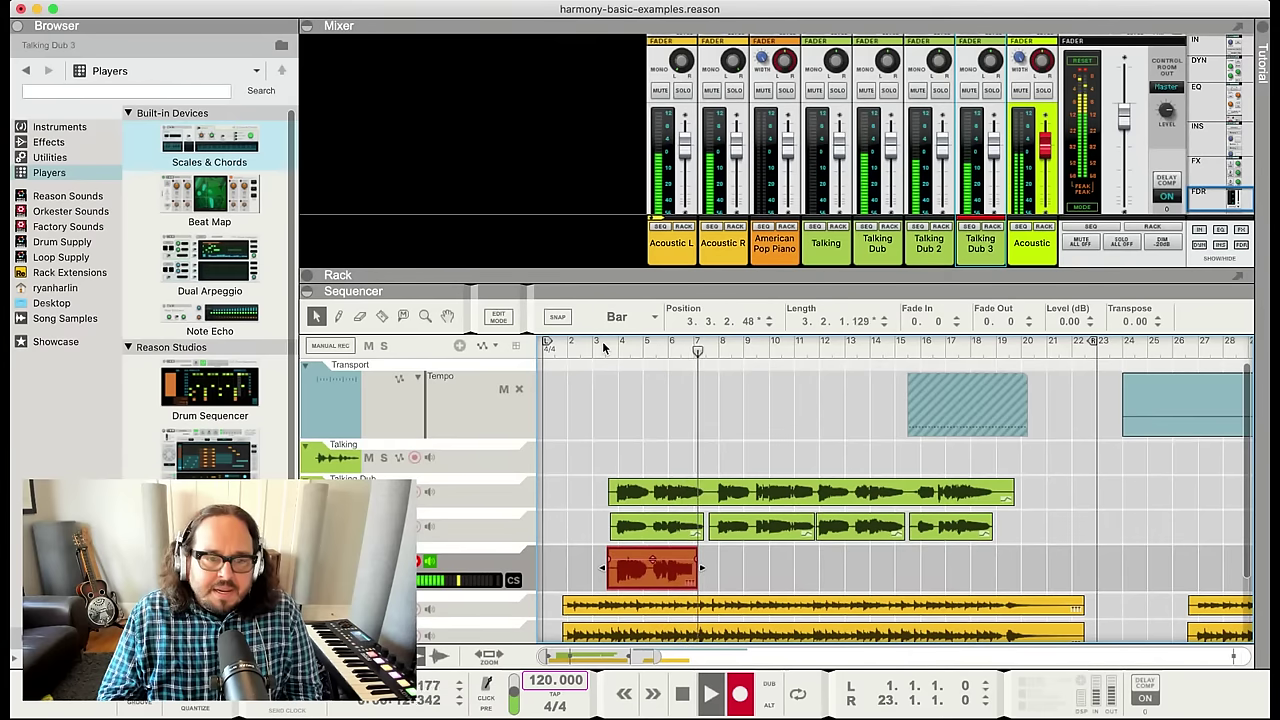
{"action": "key", "text": "space"}
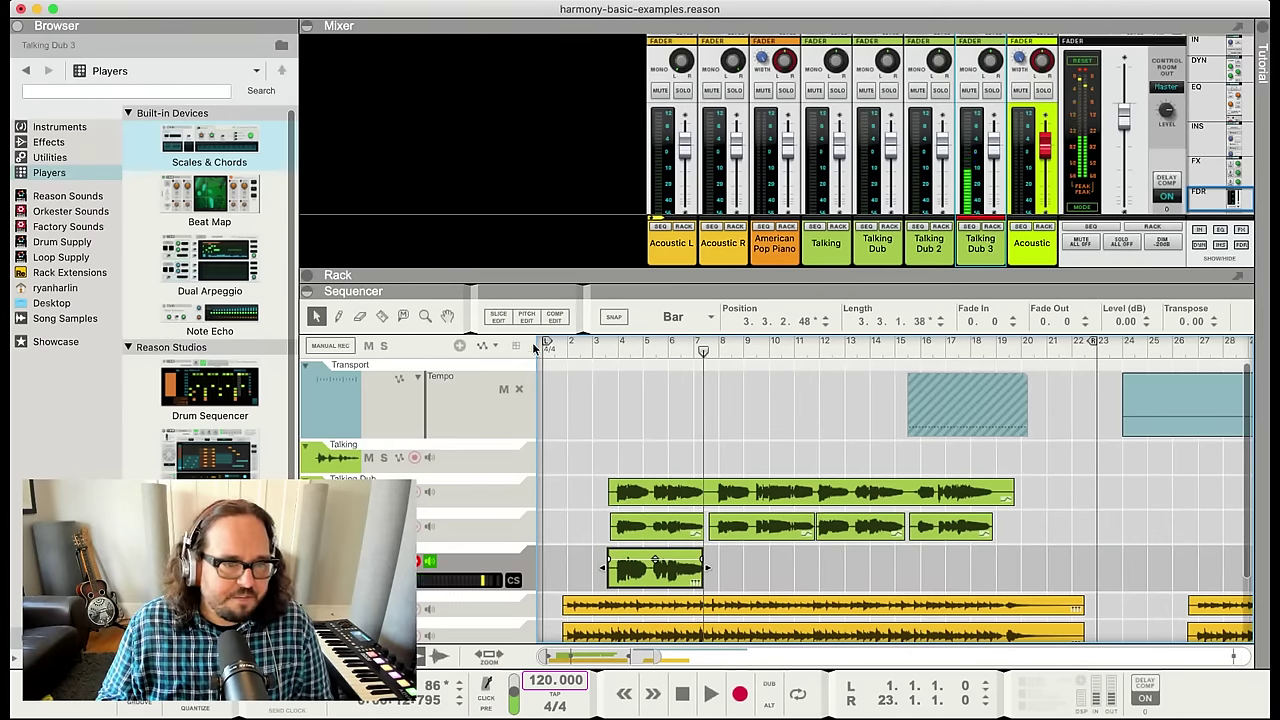
Apply automatic pitch correction to the newly recorded first-phrase clip on Talking Dub 3
{"action": "key", "text": "super+e"}
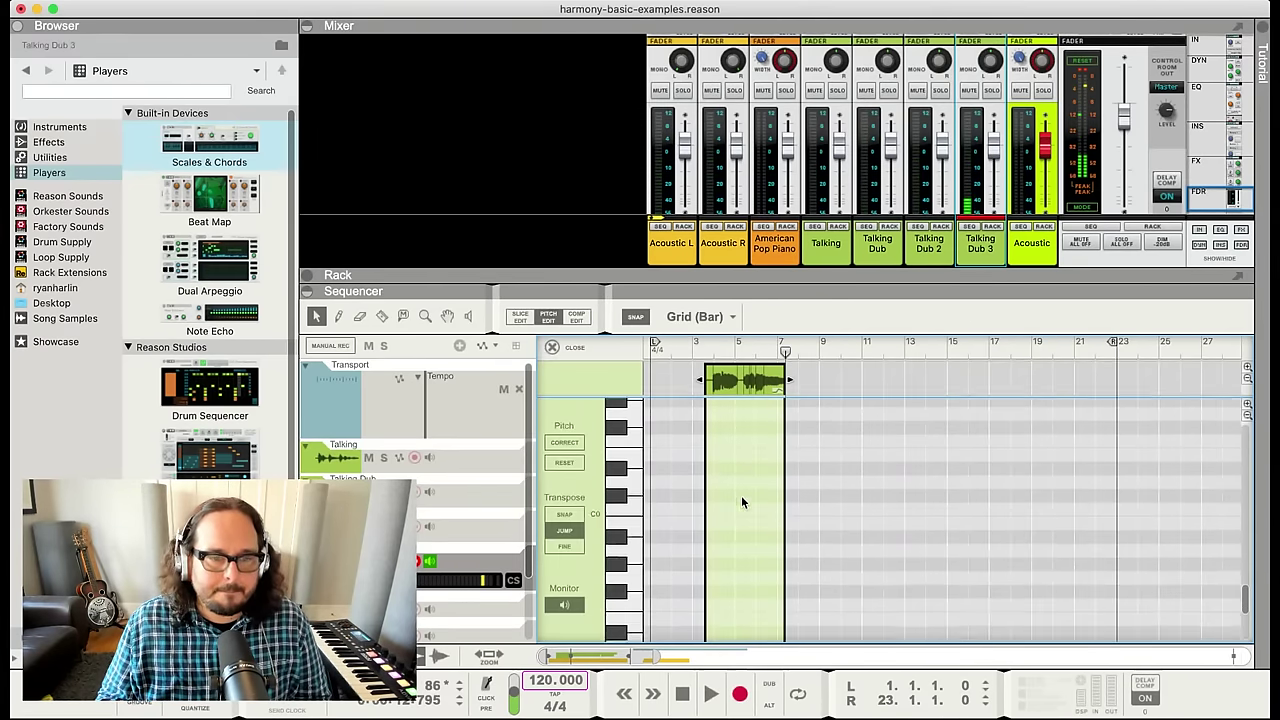
{"action": "left_click", "coordinate": [565, 442]}
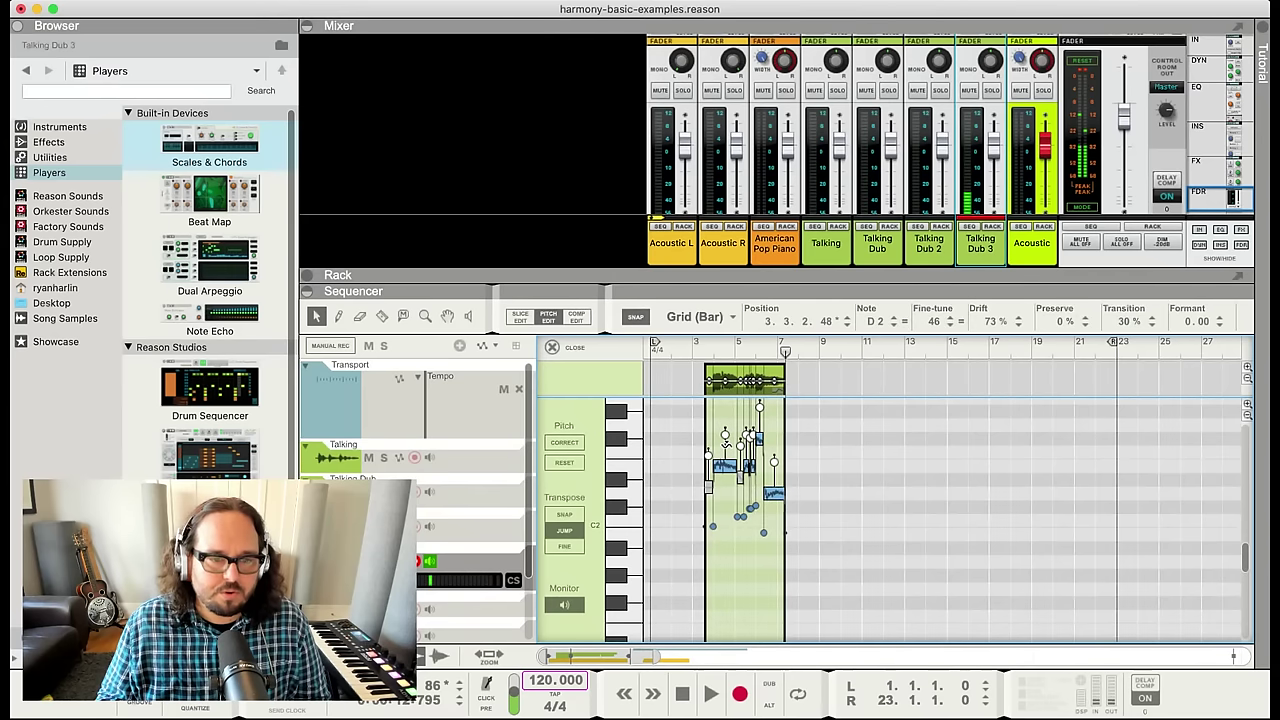
{"action": "key", "text": "super+e"}
Play the first phrase from past bar 3 and slightly trim the start of the Talking Dub 3 clip
{"action": "left_click", "coordinate": [614, 343]}
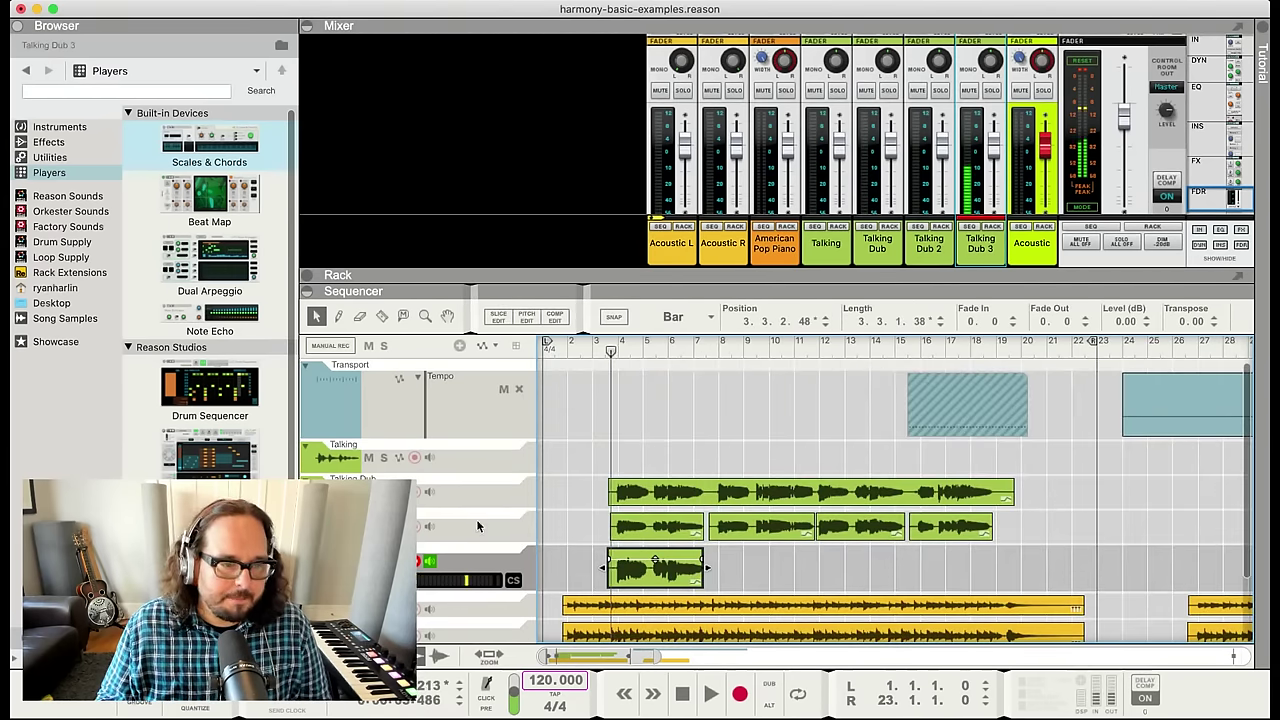
{"action": "key", "text": "space"}
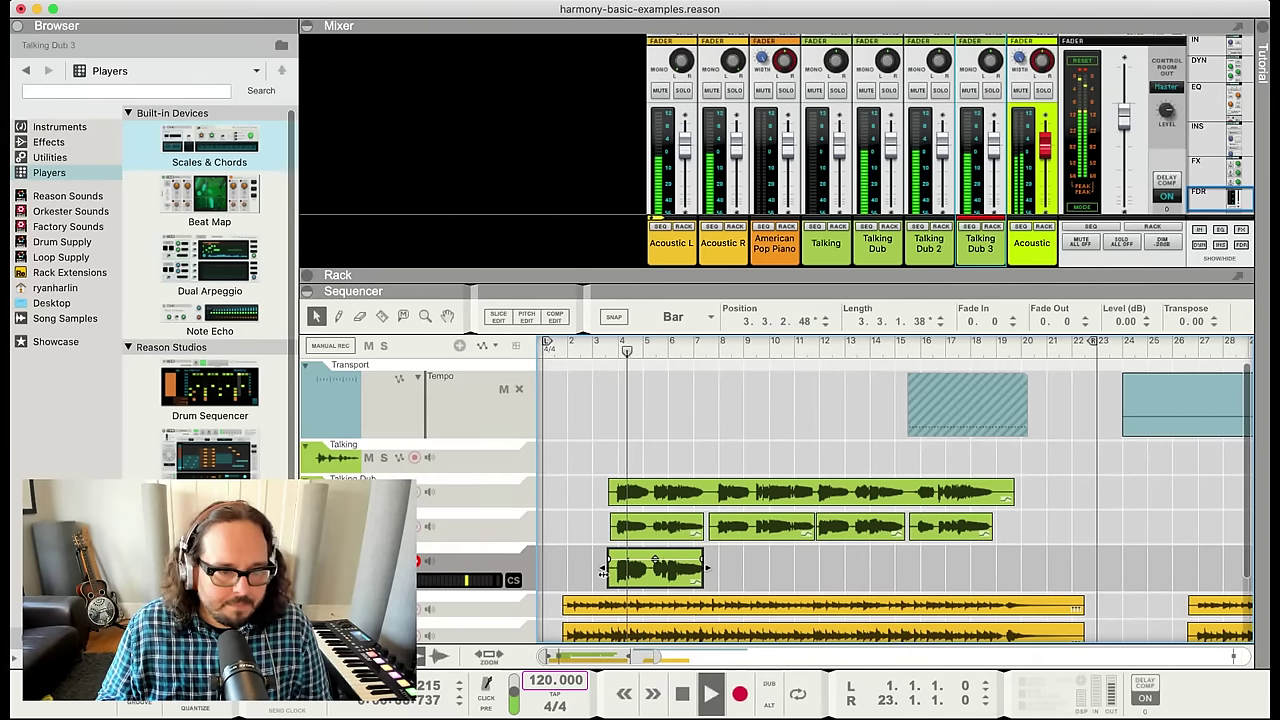
{"action": "left_click_drag", "start_coordinate": [604, 572], "coordinate": [608, 577]}
{"action": "left_click", "coordinate": [669, 436]}
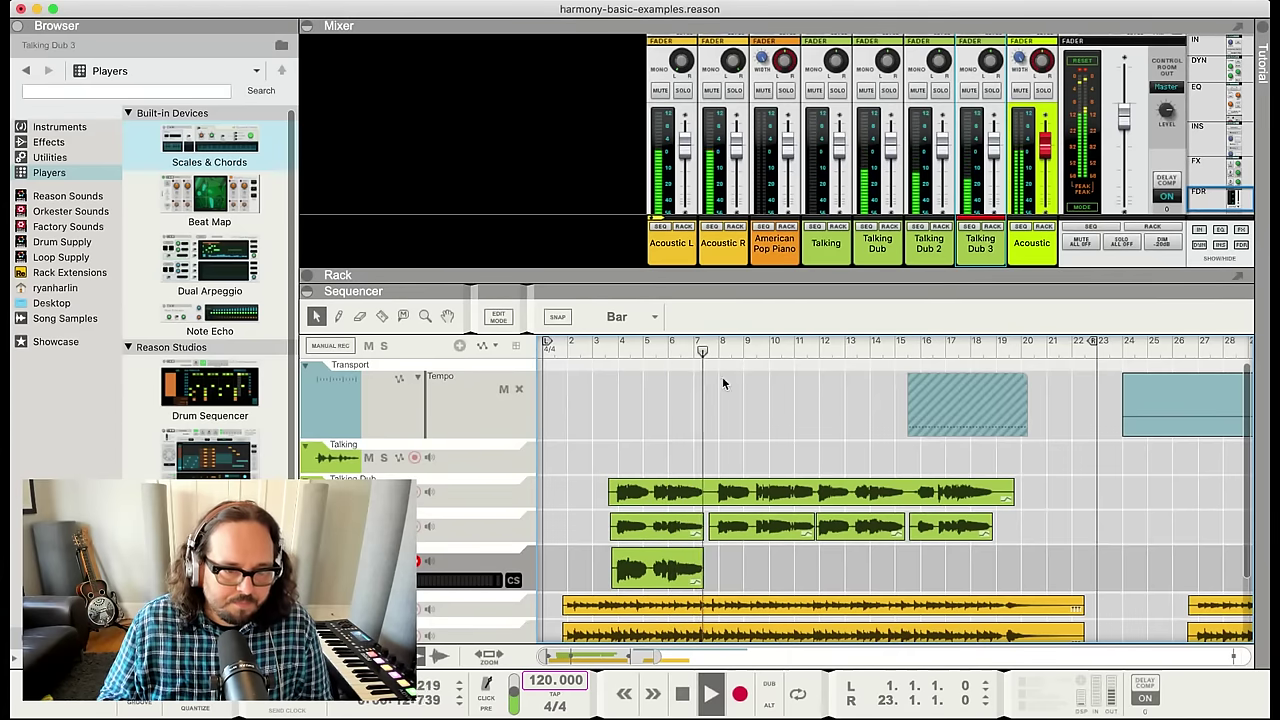
{"action": "key", "text": "space"}
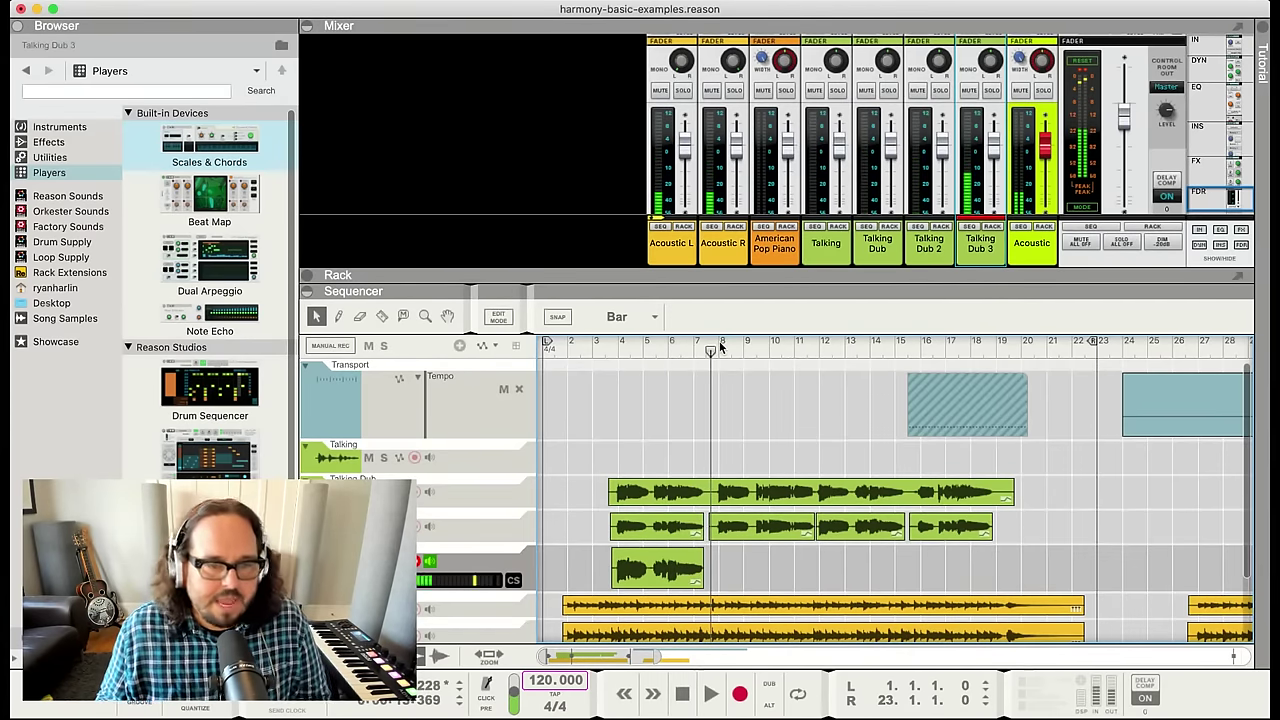
Select the Talking track for live input and play the start of the second phrase twice, between about bars 7 and 9
{"action": "left_click", "coordinate": [461, 460]}
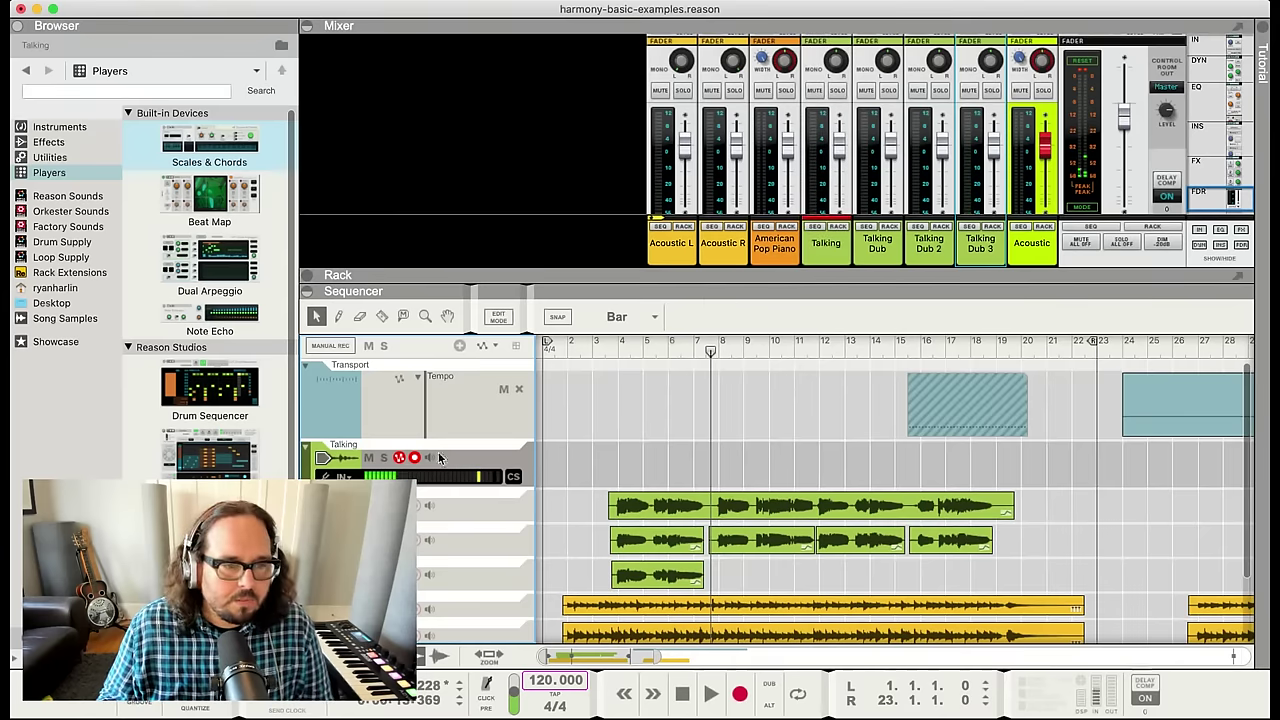
{"action": "key", "text": "space"}
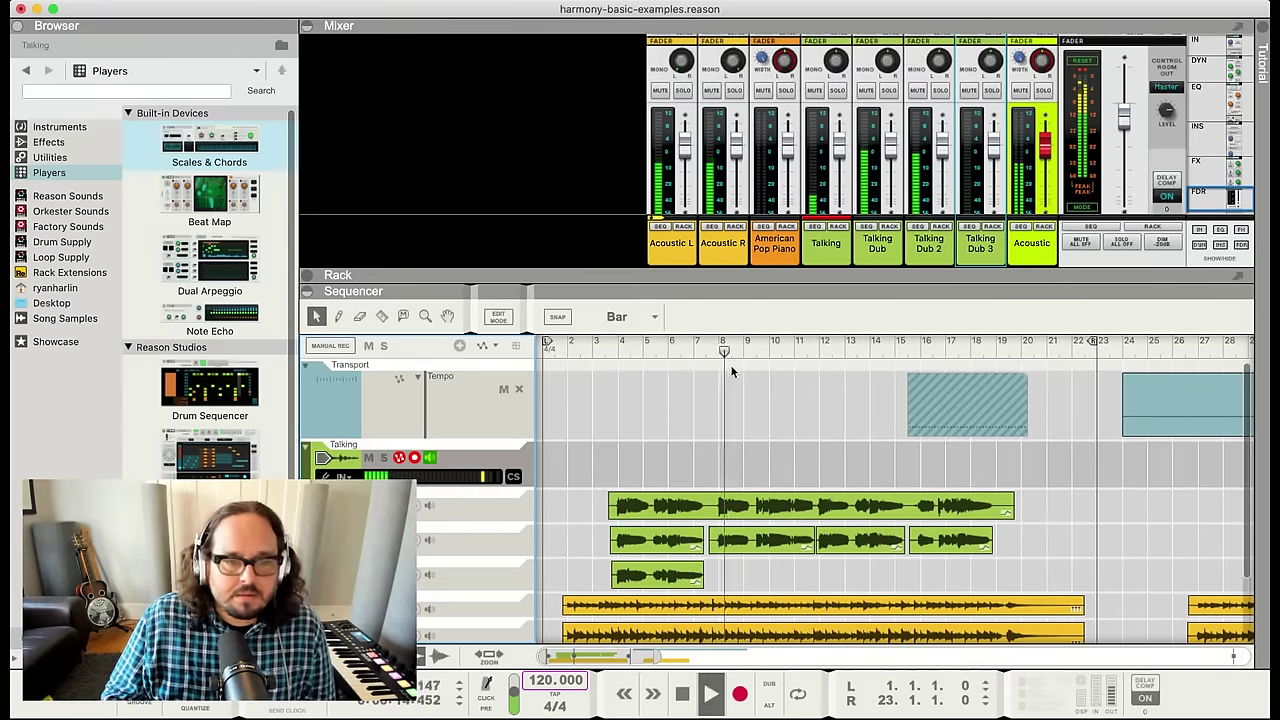
{"action": "key", "text": "space"}
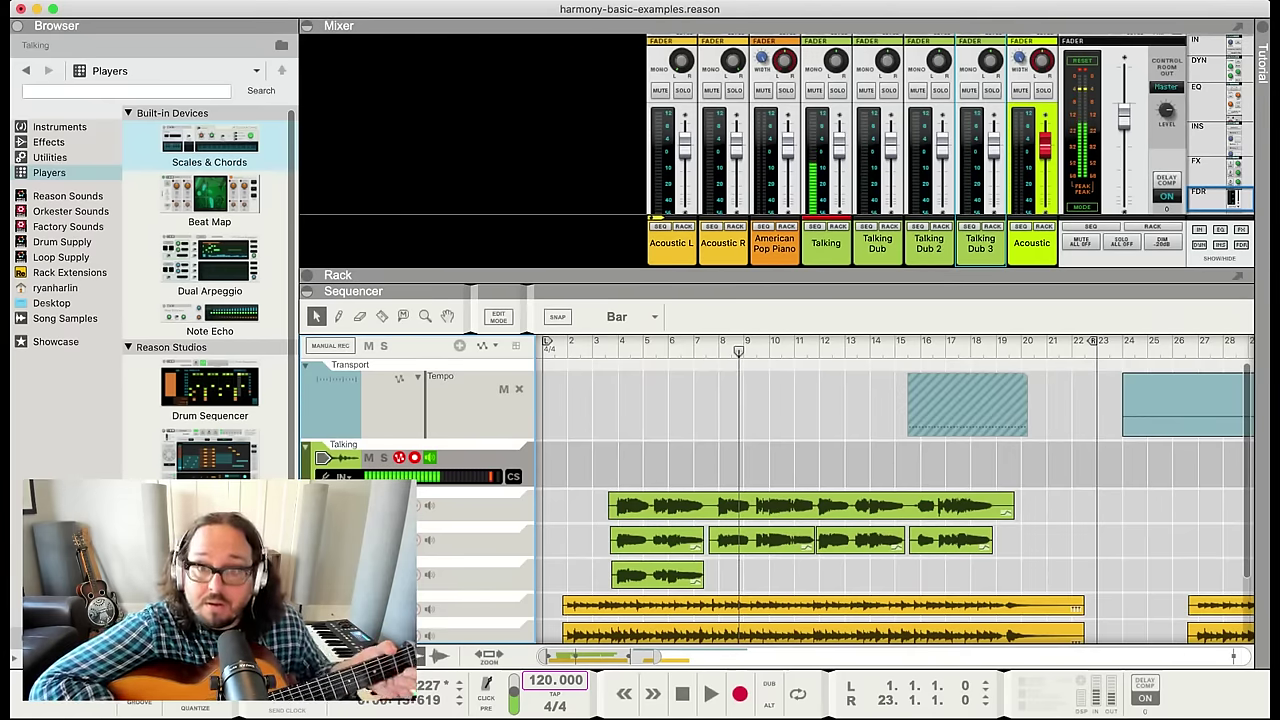
{"action": "left_click", "coordinate": [706, 343]}
{"action": "key", "text": "space"}
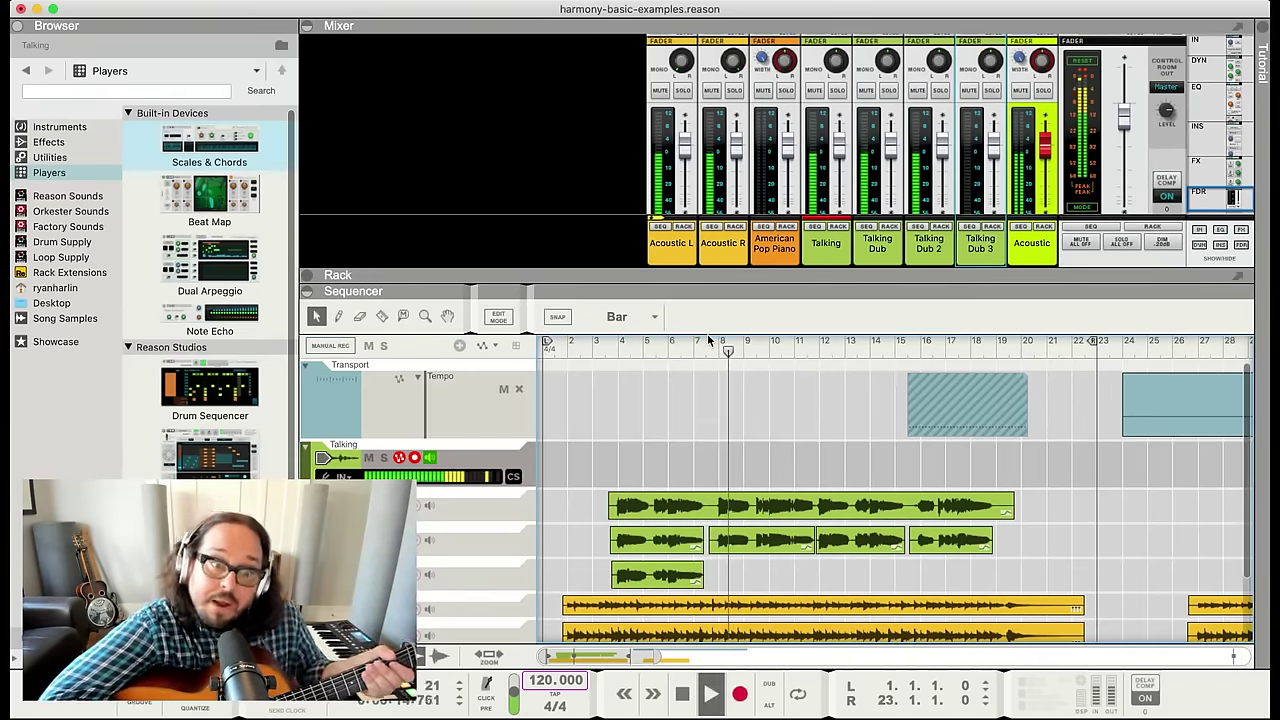
{"action": "key", "text": "space"}
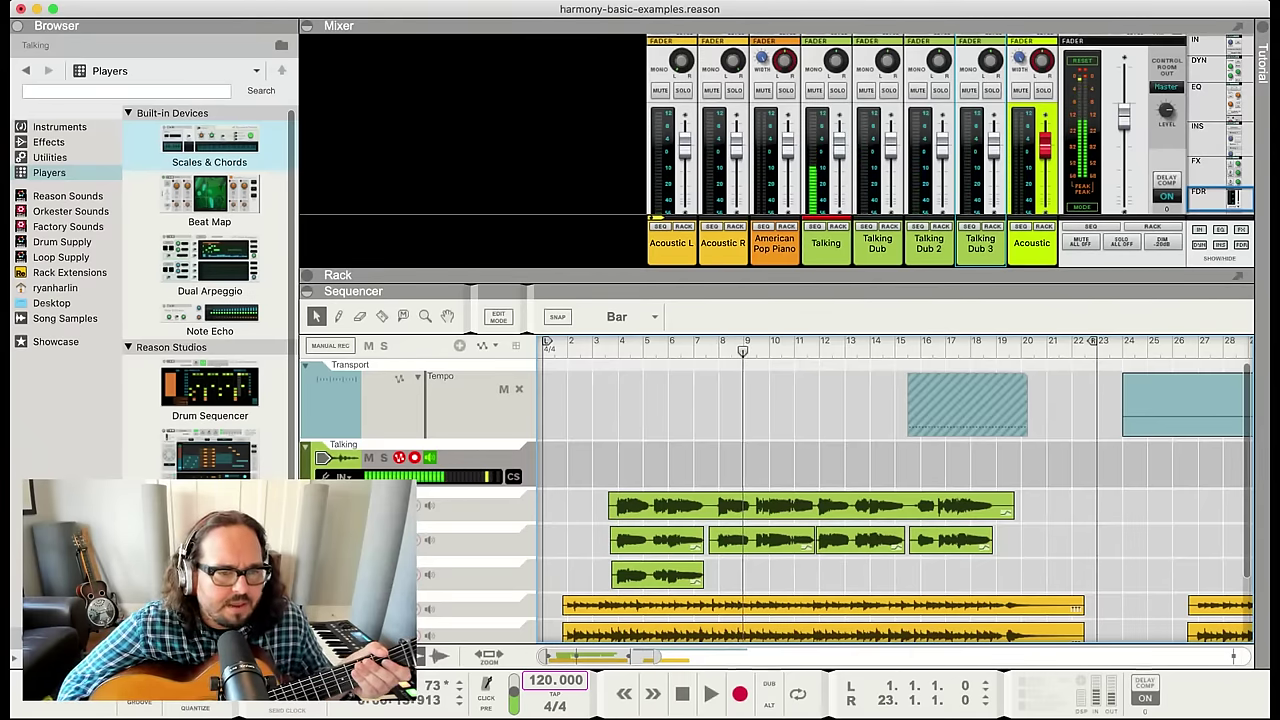
Mute Talking Dub 2 and replay the start of the second phrase twice, from past bar 7 to bar 9
{"action": "key", "text": "m"}
{"action": "left_click", "coordinate": [703, 341]}
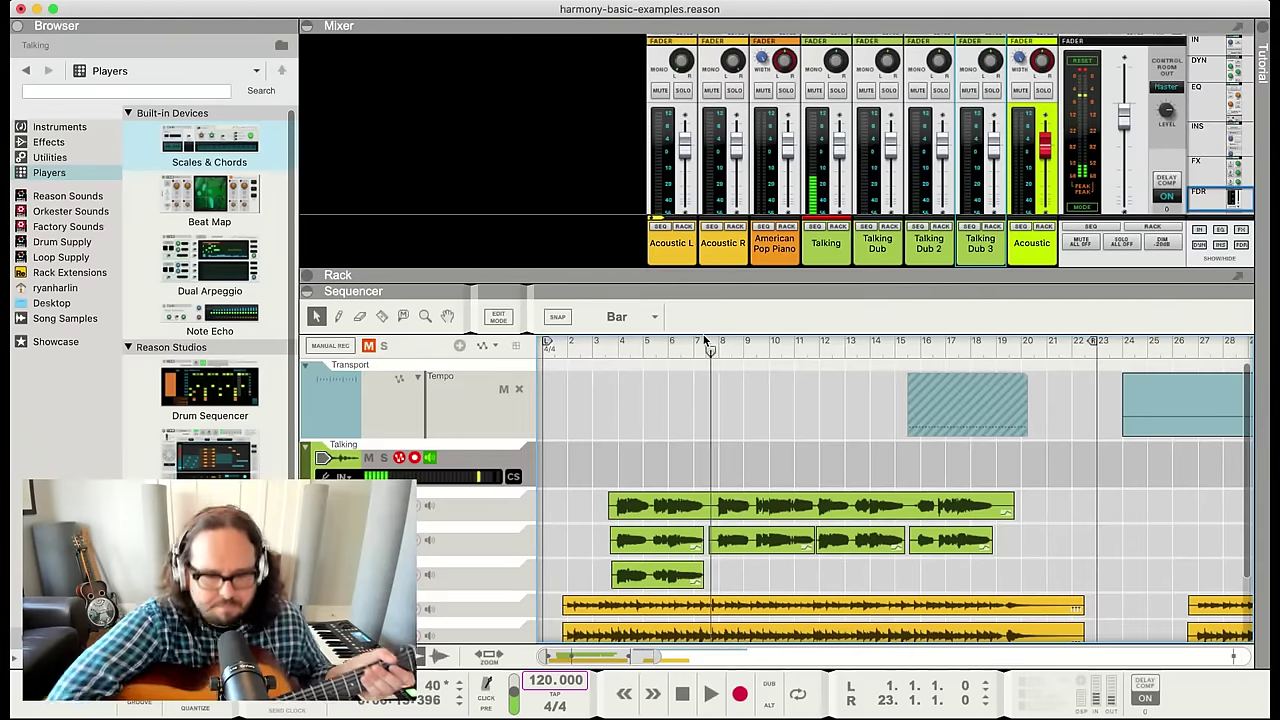
{"action": "key", "text": "space"}
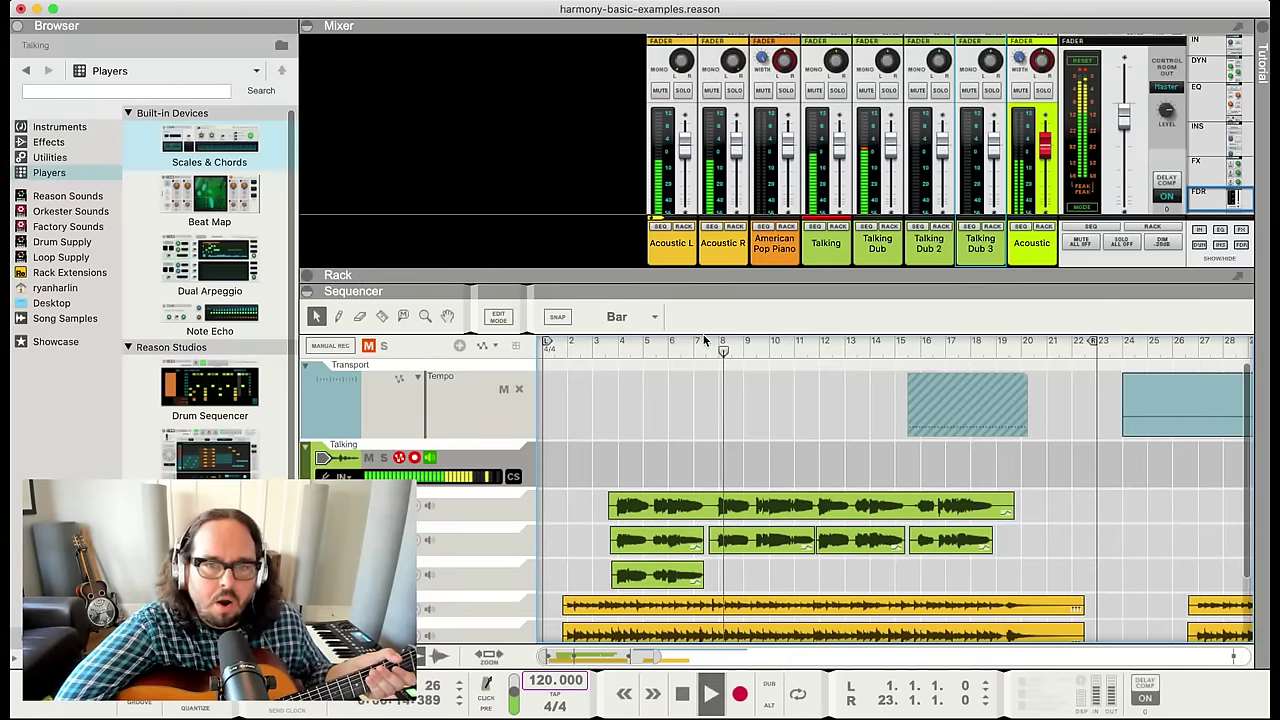
{"action": "key", "text": "space"}
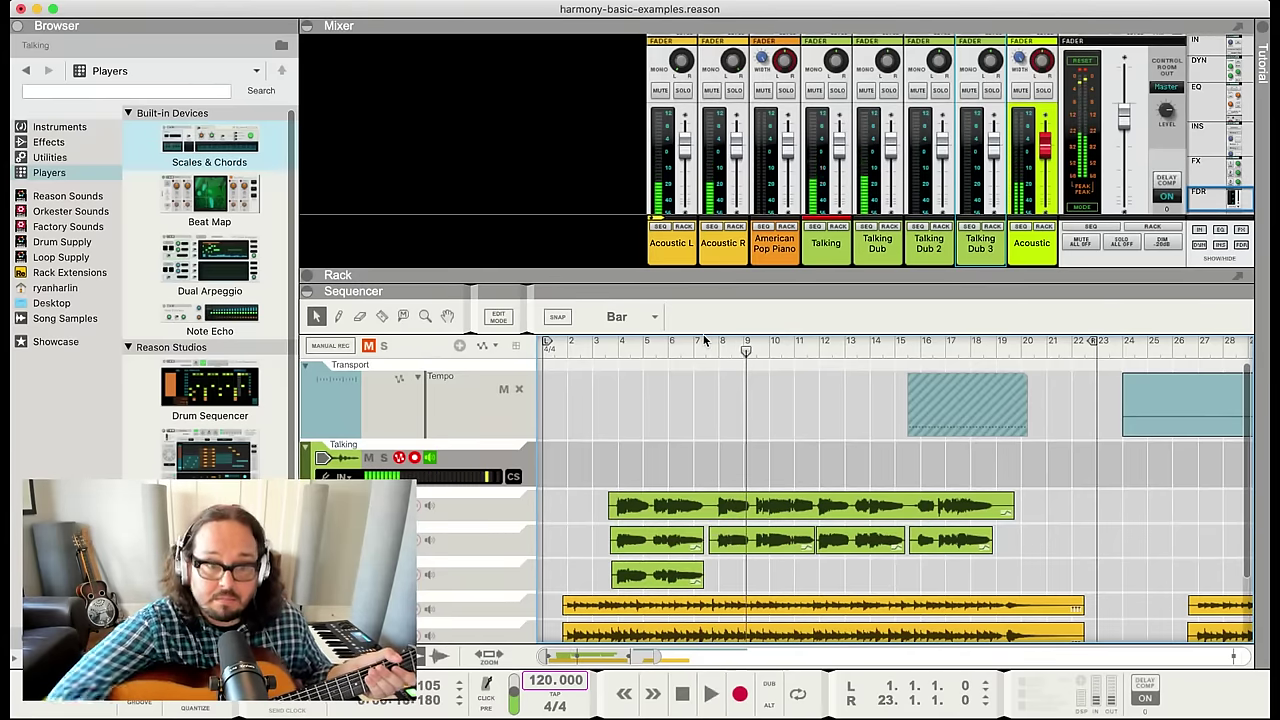
{"action": "left_click", "coordinate": [718, 348]}
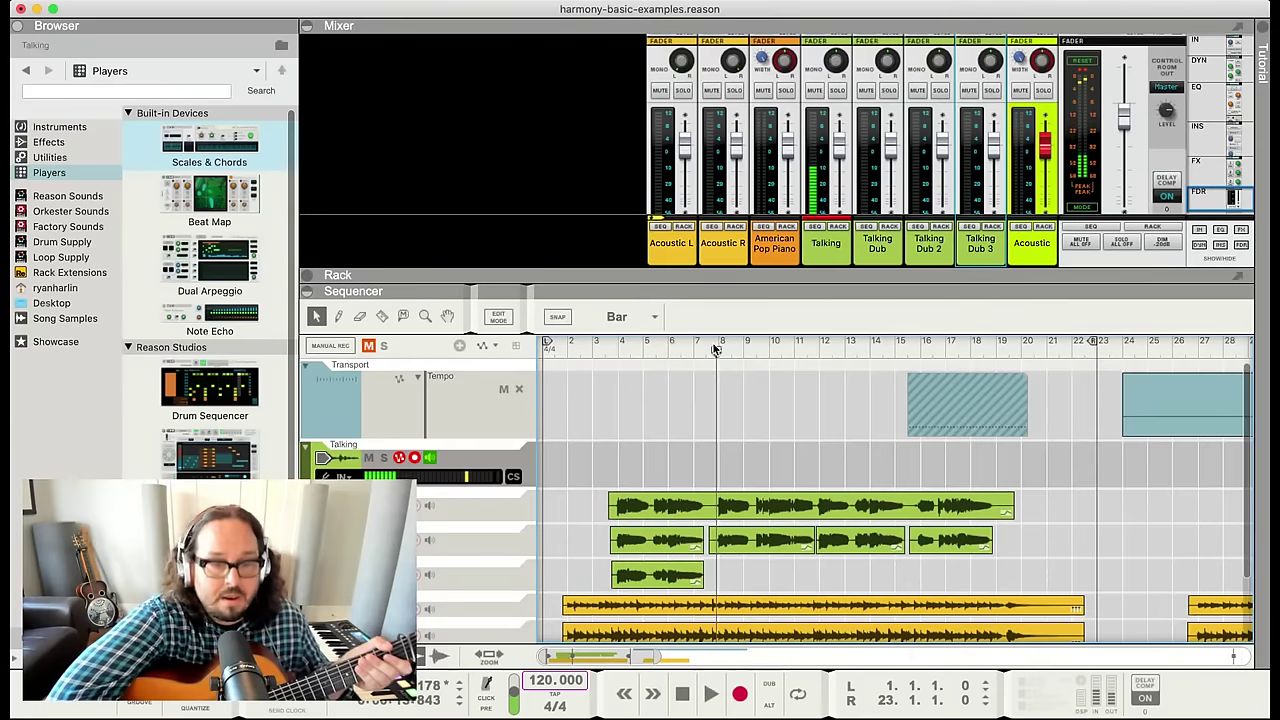
{"action": "key", "text": "space"}
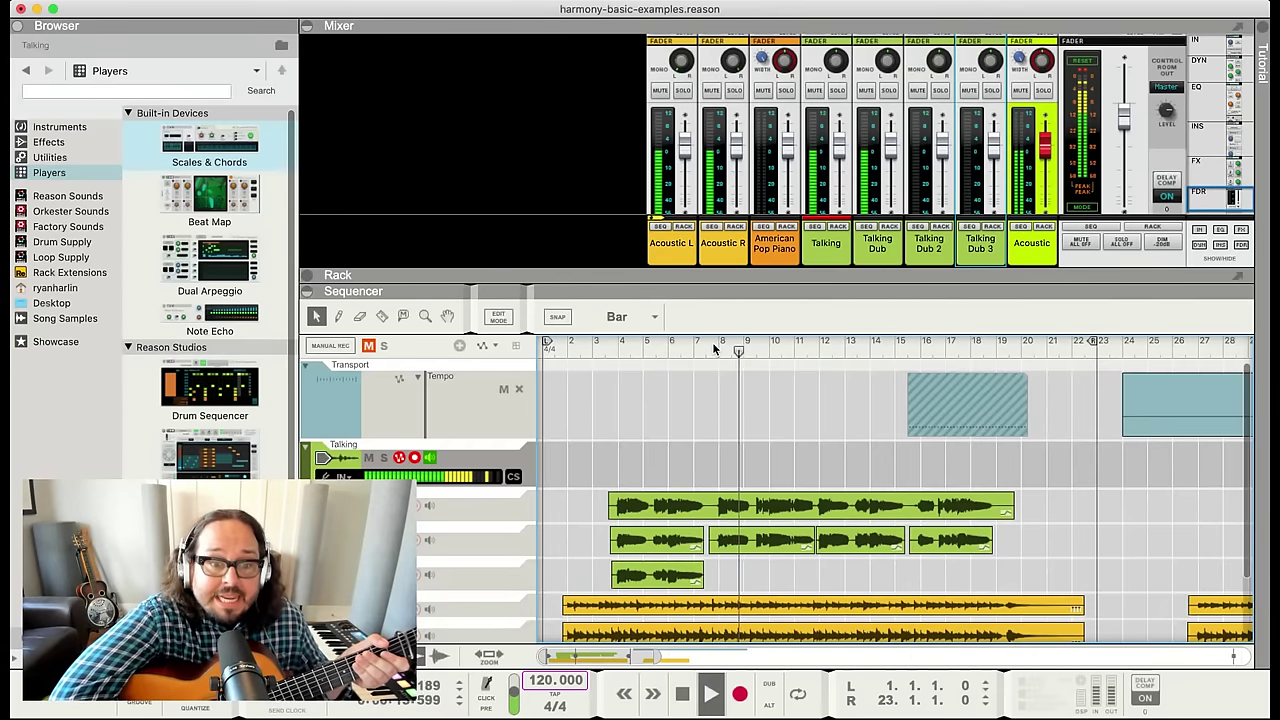
{"action": "key", "text": "space"}
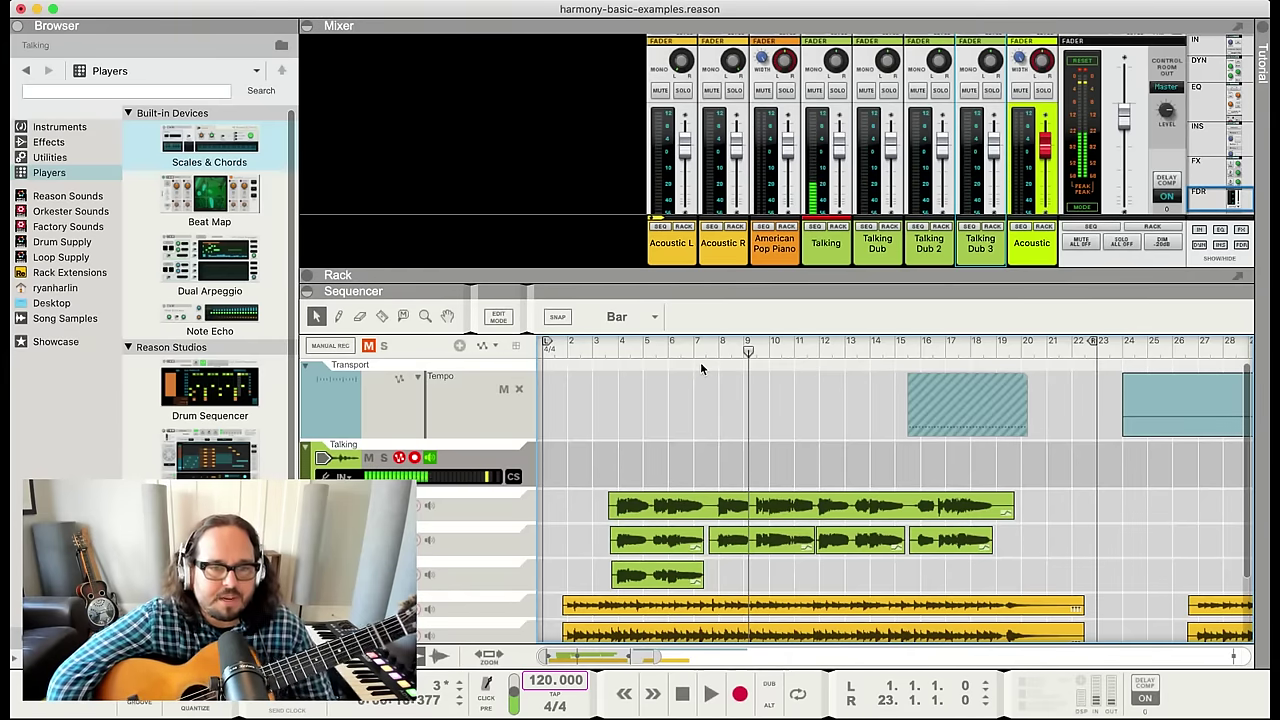
Cue the playhead near bar 7 and record the start of the second phrase's harmony on the Talking track up to bar 9
{"action": "left_click", "coordinate": [694, 354]}
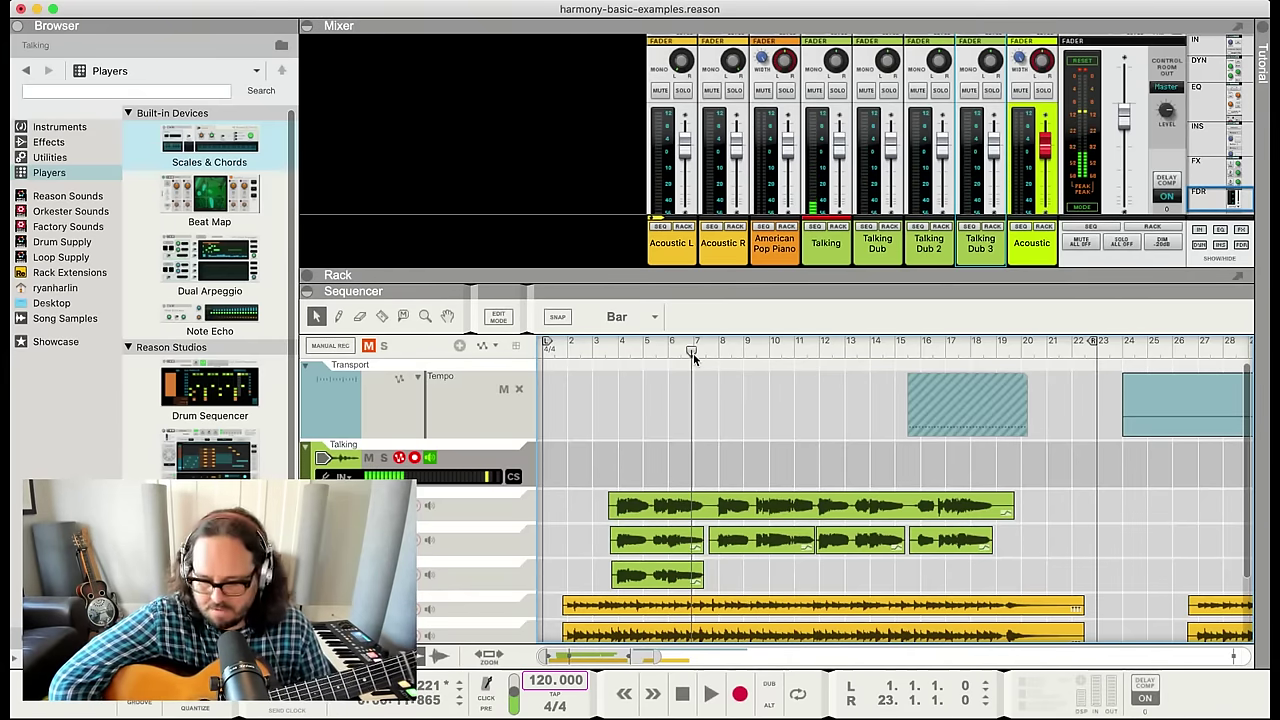
{"action": "key", "text": "space"}
{"action": "key", "text": "super+Return"}
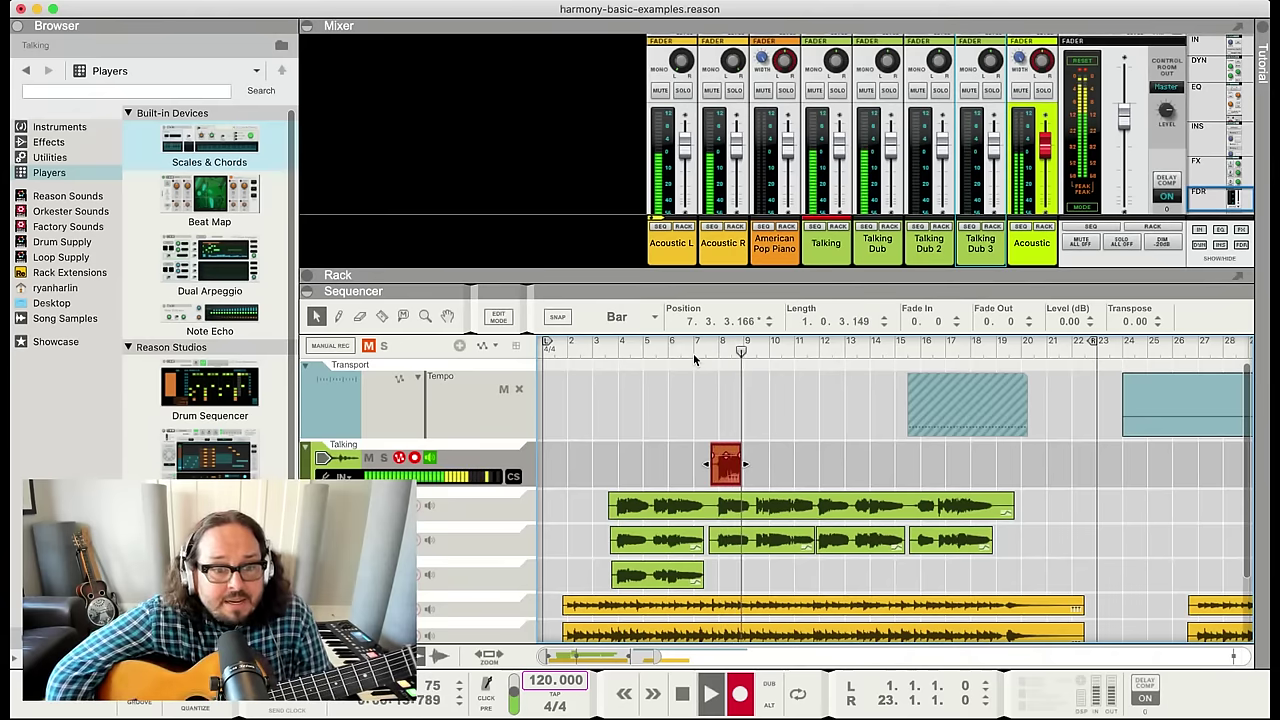
{"action": "key", "text": "space"}
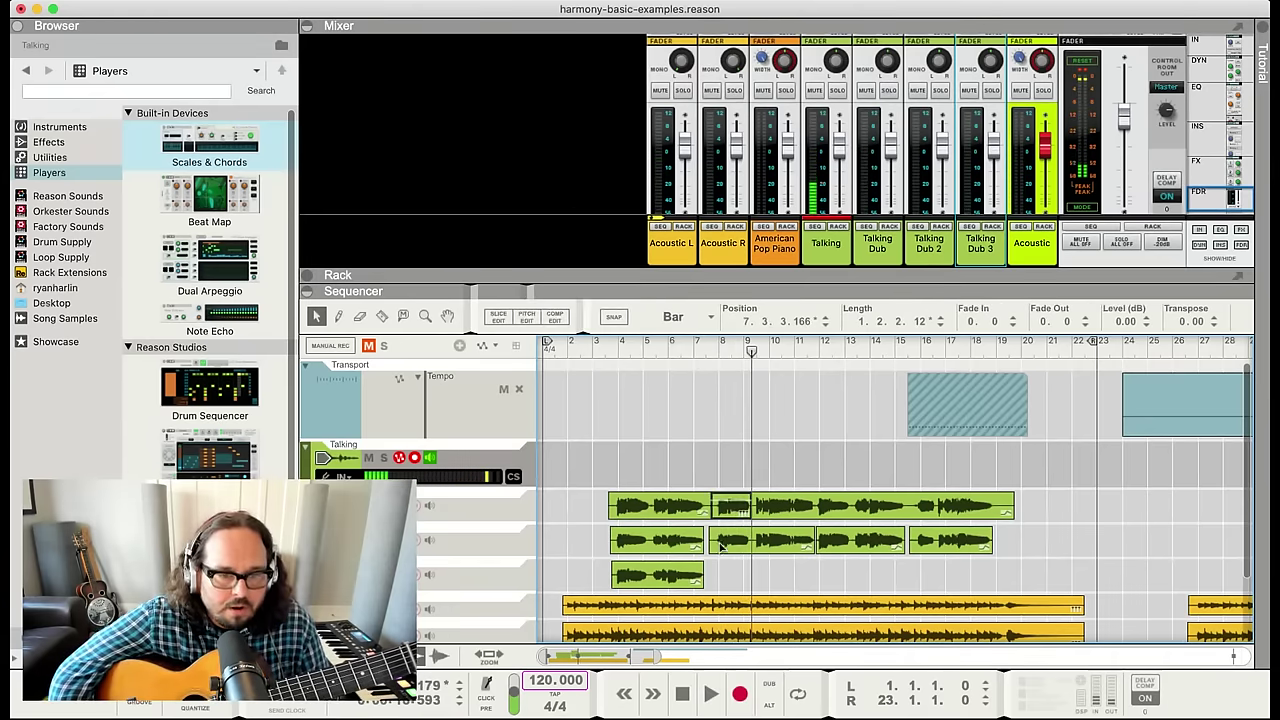
Move the short vocal clip at bar 7.3 down to the Talking Dub 3 track and select all its notes in Pitch Edit
{"action": "left_click_drag", "start_coordinate": [720, 545], "coordinate": [727, 572]}
{"action": "left_click", "coordinate": [527, 316]}
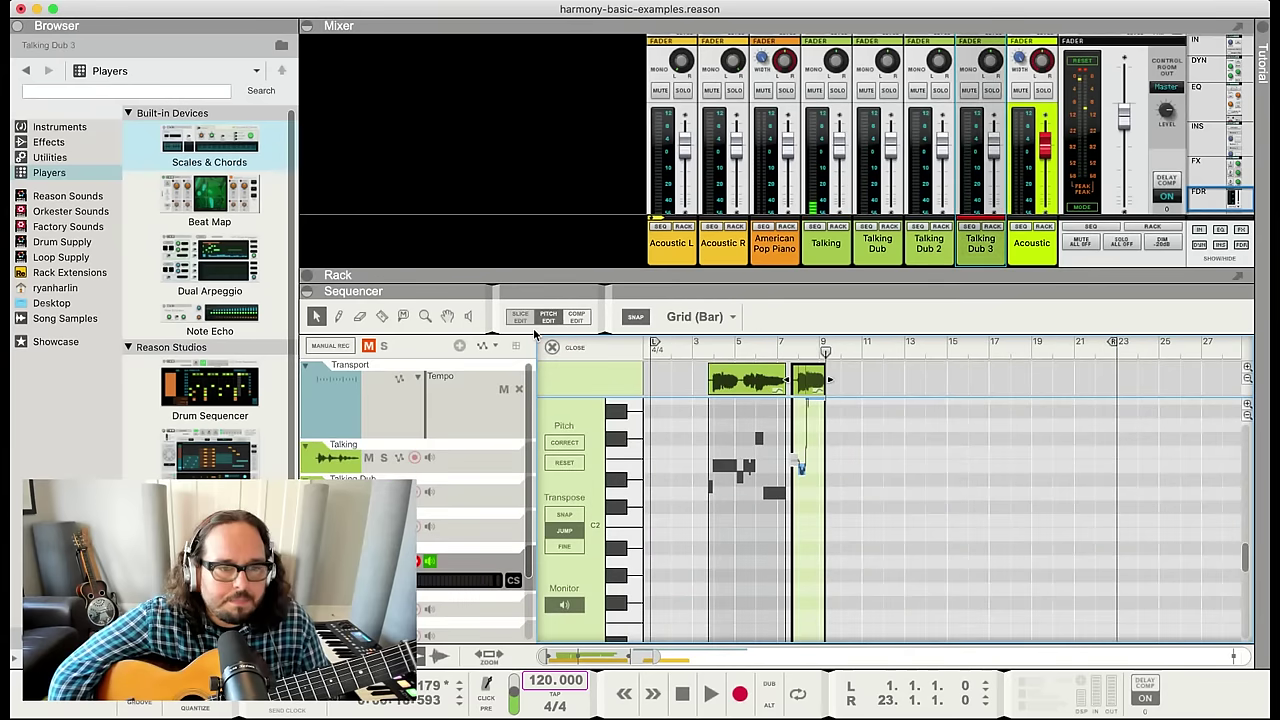
{"action": "key", "text": "super+a"}
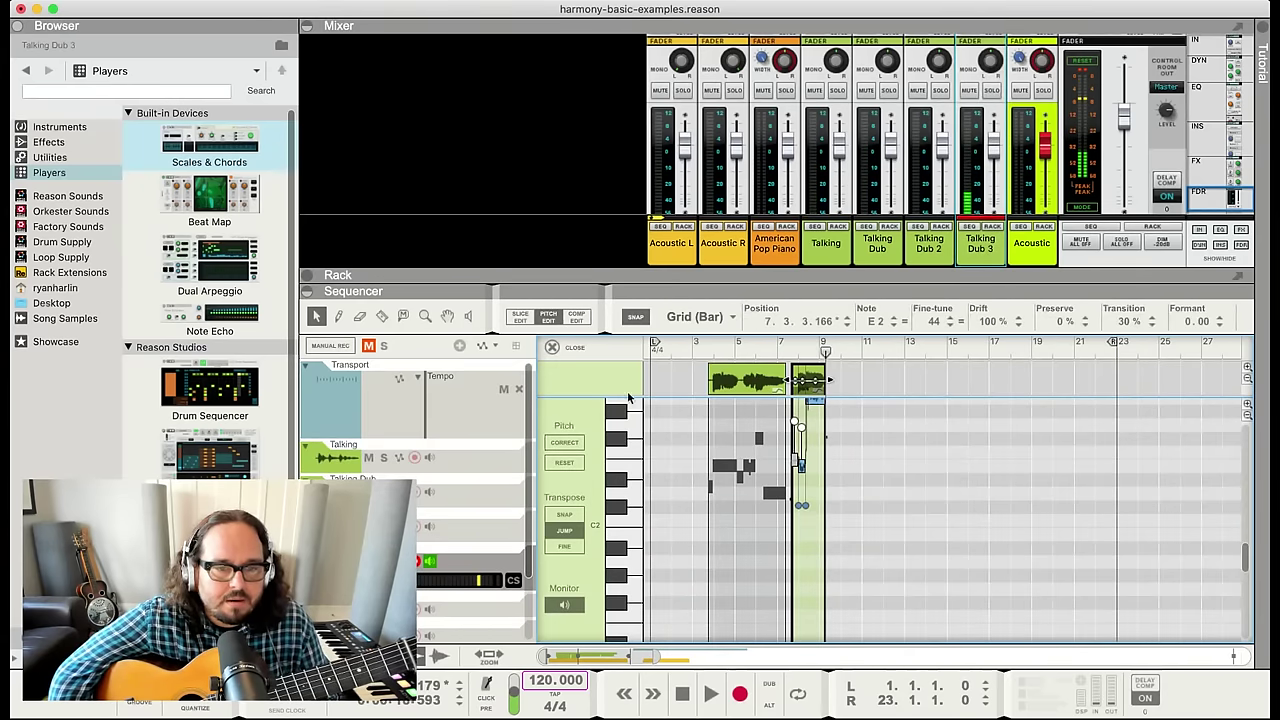
{"action": "scroll", "coordinate": [715, 425], "scroll_direction": "up", "scroll_amount": 3}
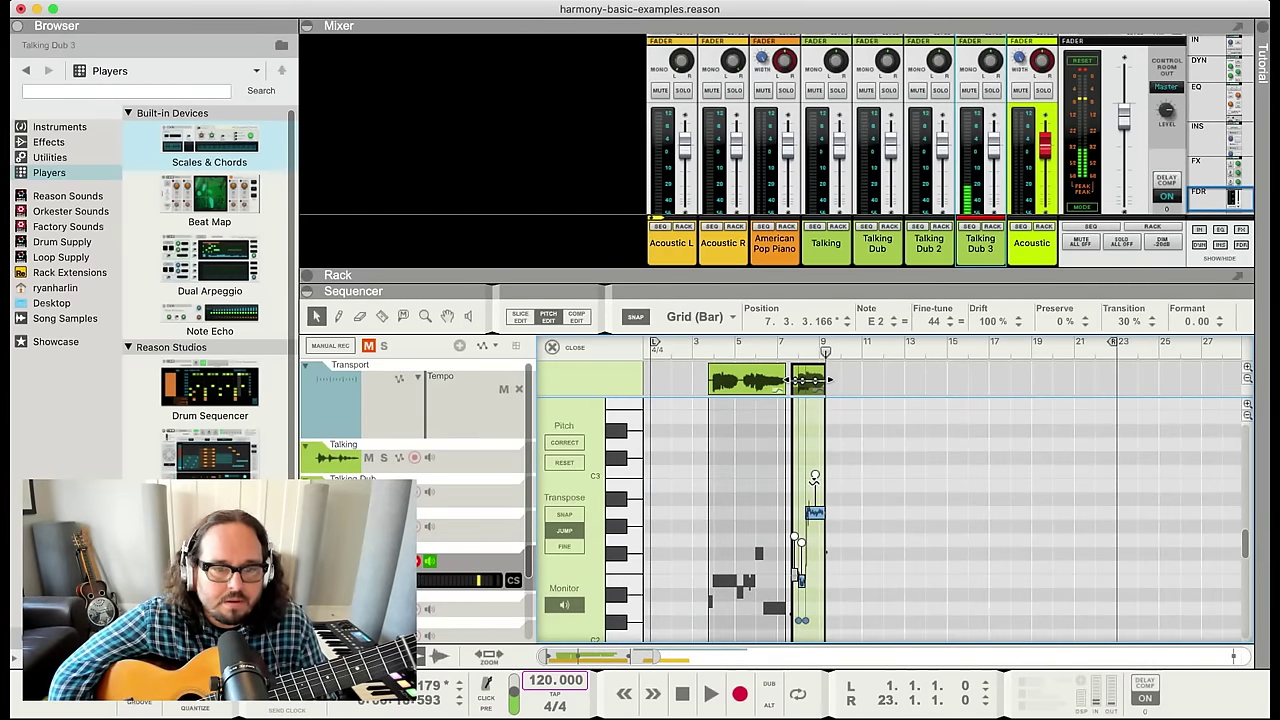
{"action": "key", "text": "Escape"}
Play back the vocal harmony clips from about bar 7 to bar 9
{"action": "left_click", "coordinate": [703, 350]}
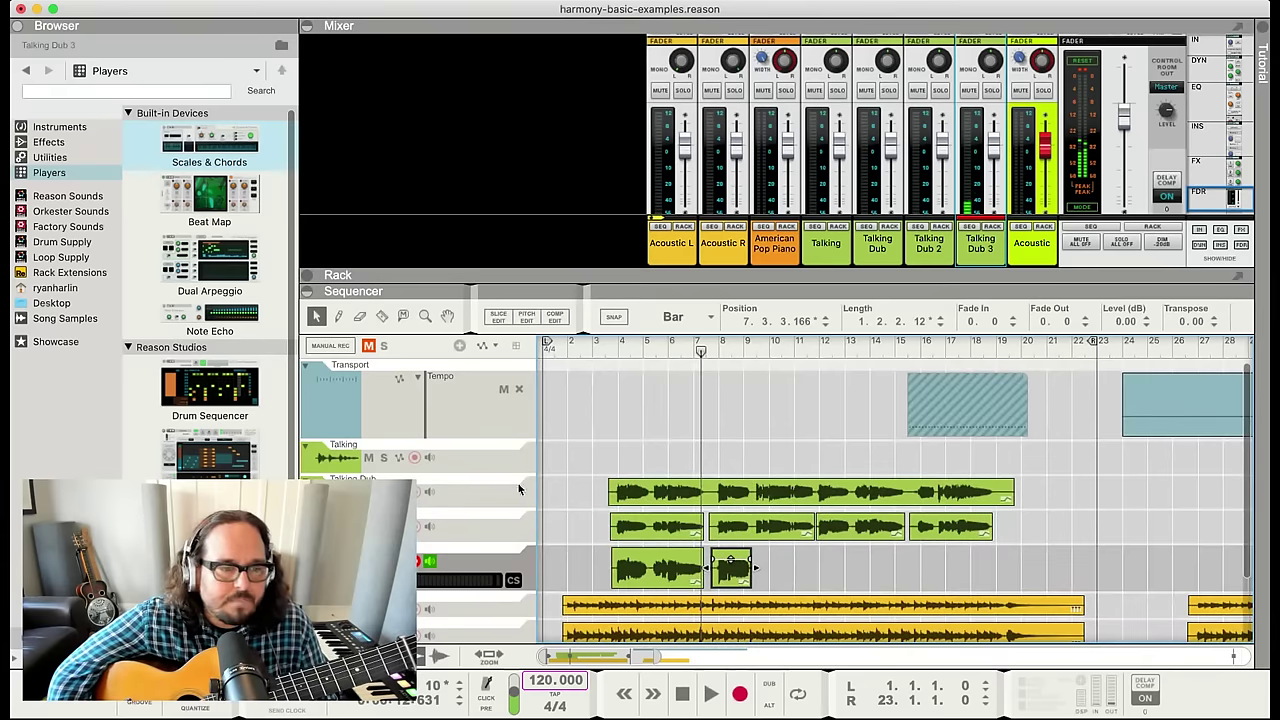
{"action": "left_click", "coordinate": [751, 396]}
{"action": "key", "text": "space"}
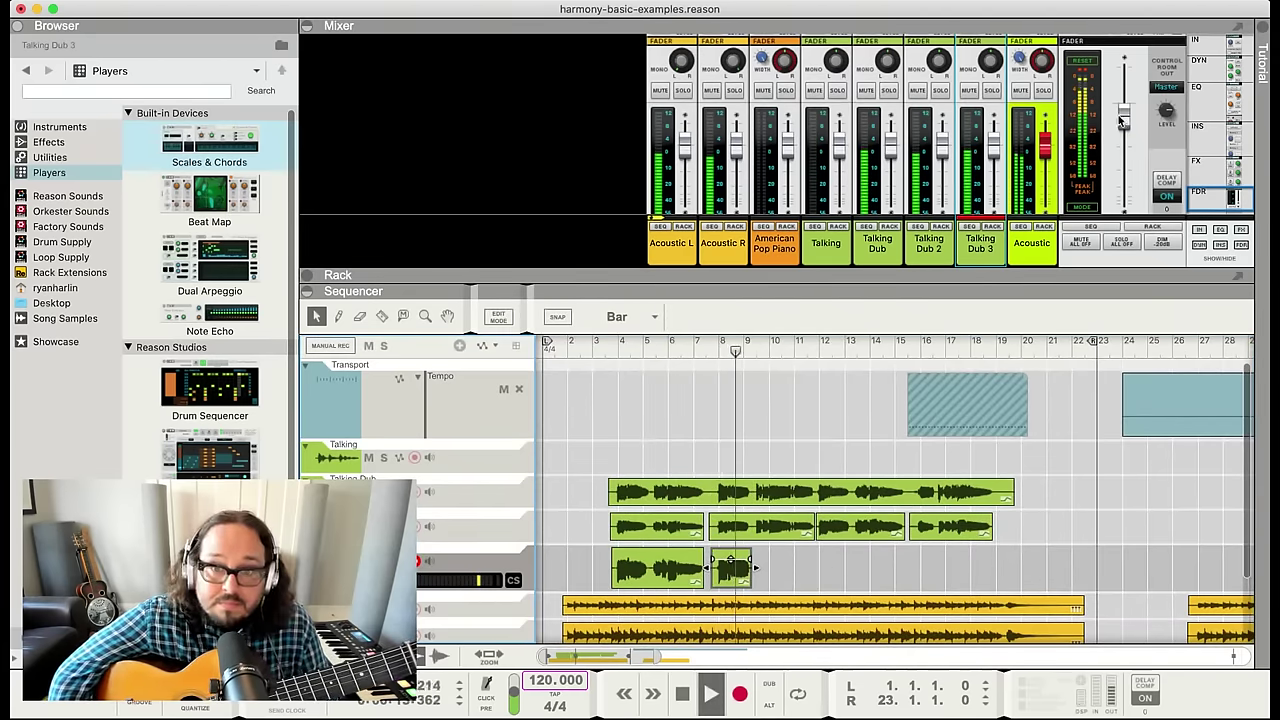
{"action": "key", "text": "space"}
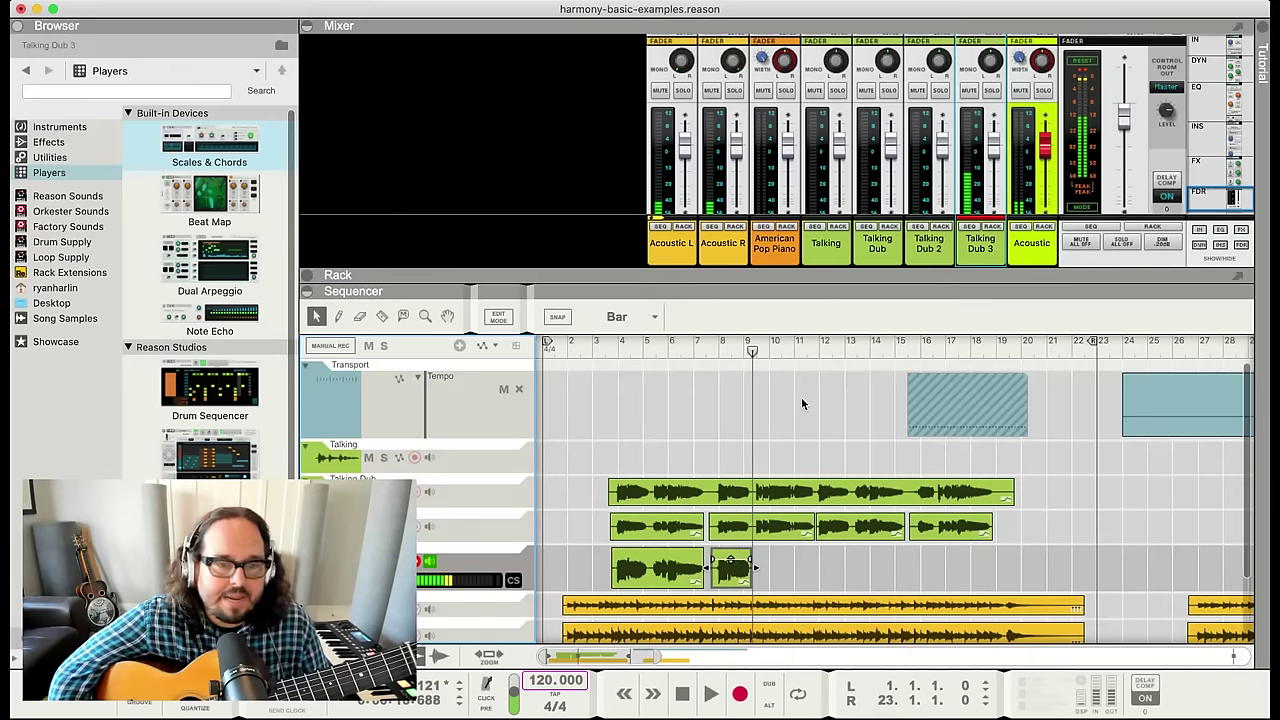
Make Talking the active recording track and play the song on from bar 9
{"action": "left_click", "coordinate": [775, 458]}
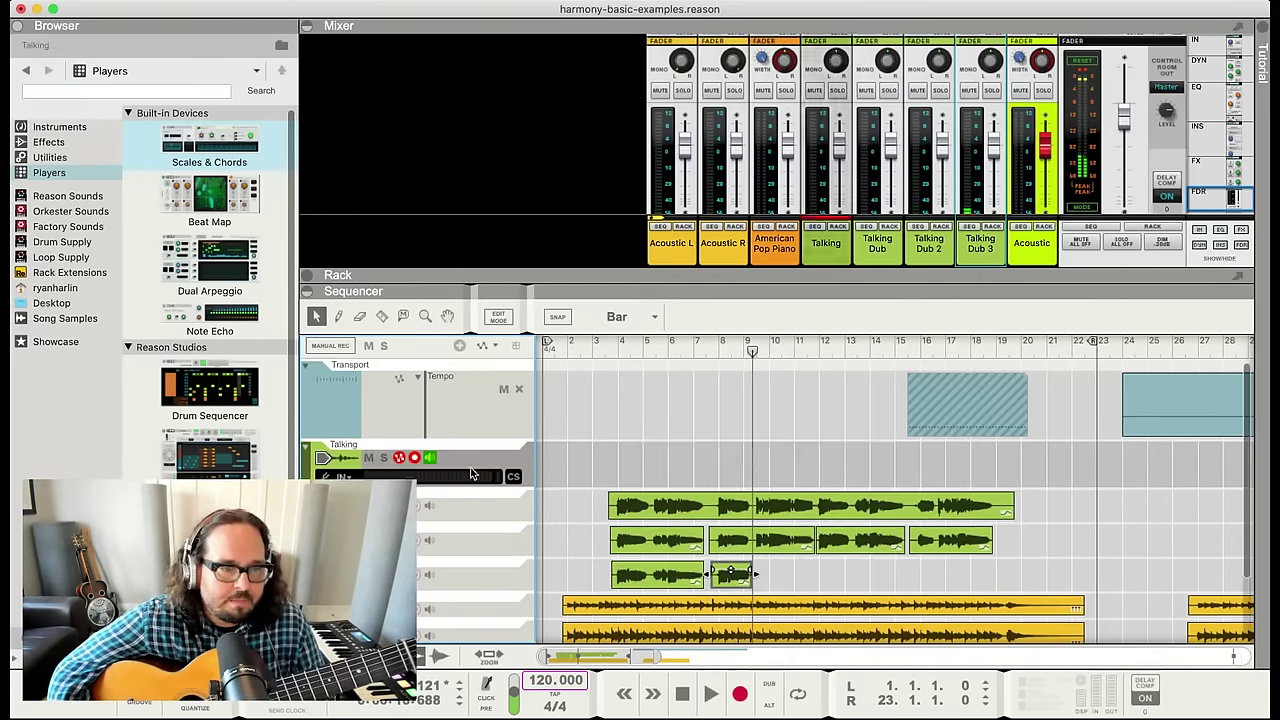
{"action": "key", "text": "m"}
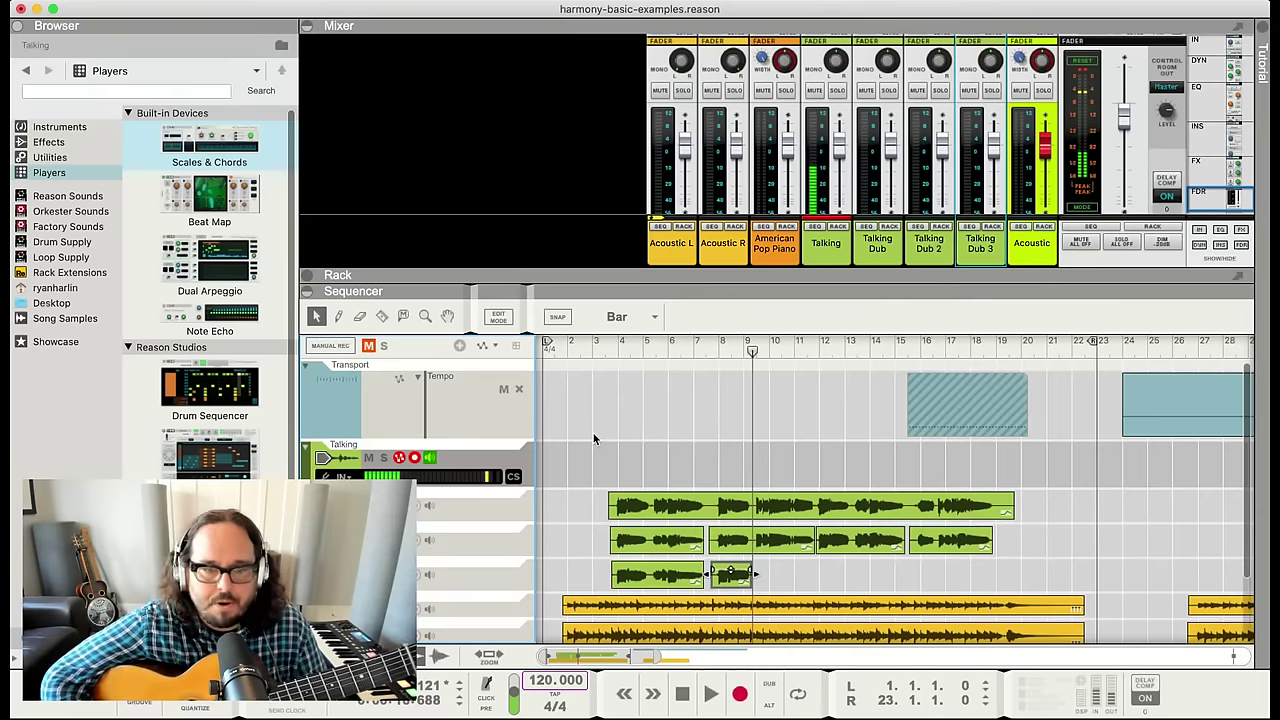
{"action": "key", "text": "space"}
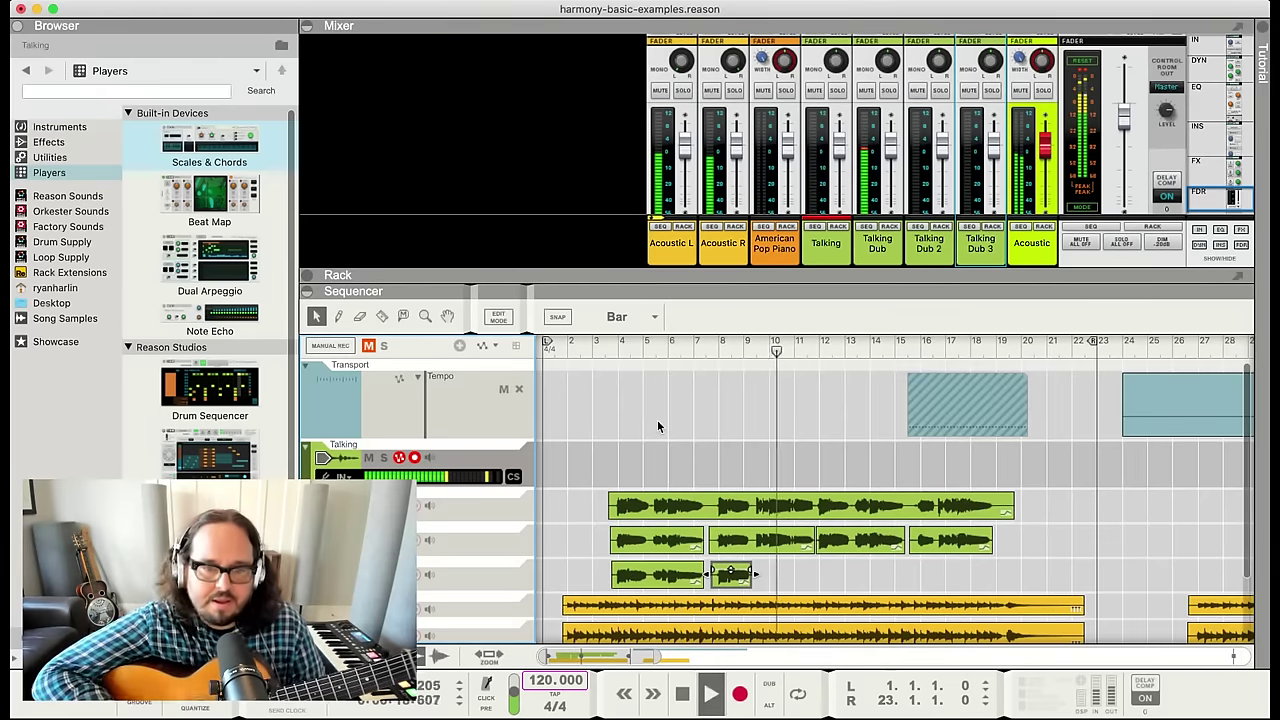
{"action": "key", "text": "space"}
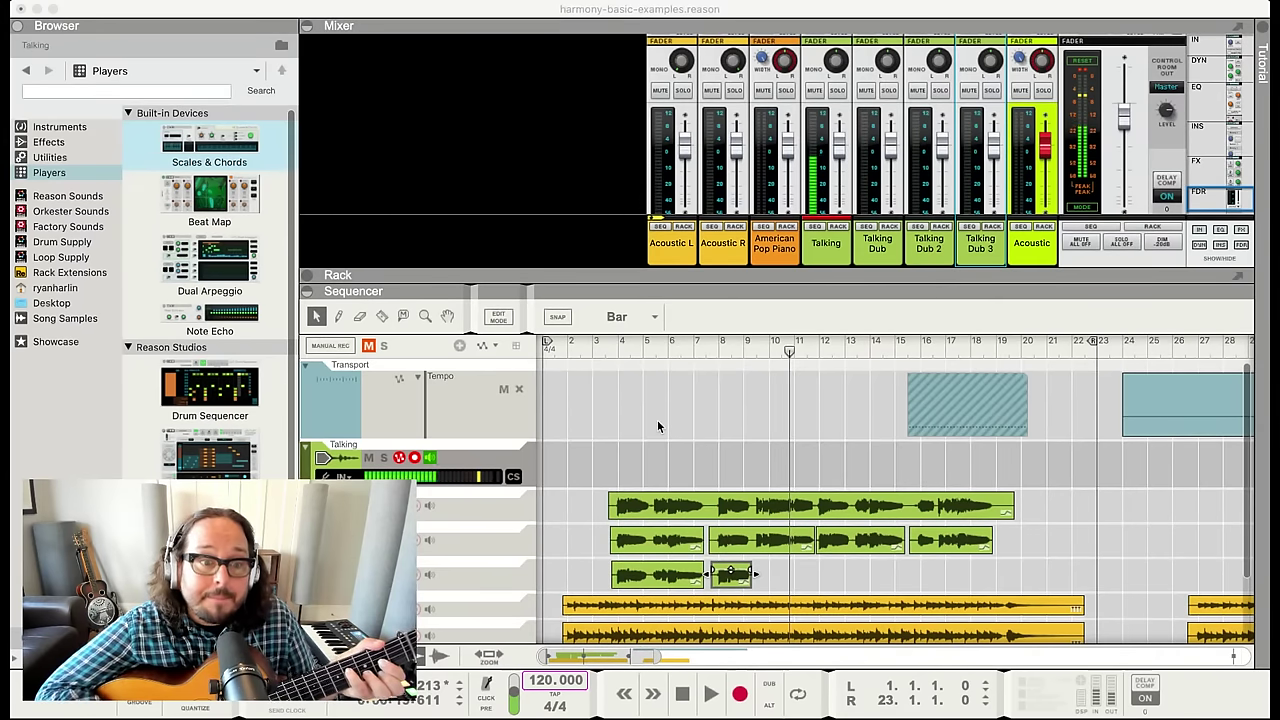
Replay the phrase starting at bar 9 to rehearse the next harmony line over the backing
{"action": "left_click", "coordinate": [657, 427]}
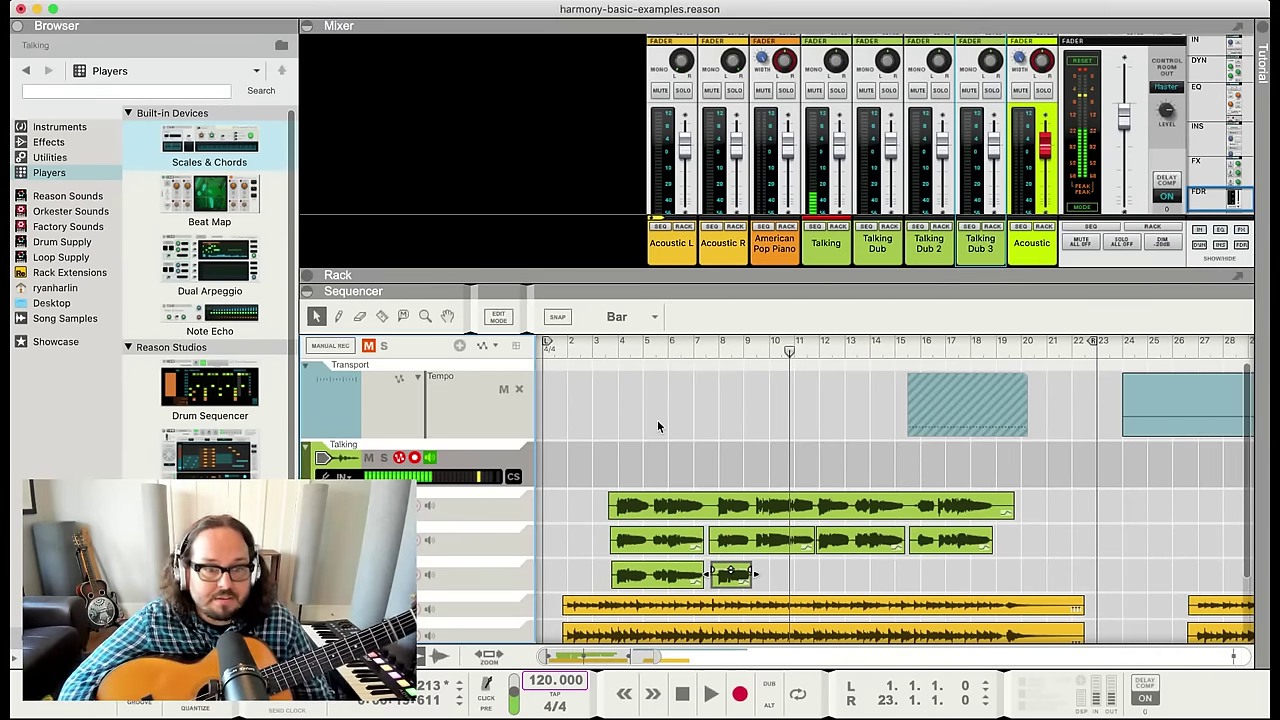
{"action": "left_click", "coordinate": [757, 348]}
{"action": "key", "text": "space"}
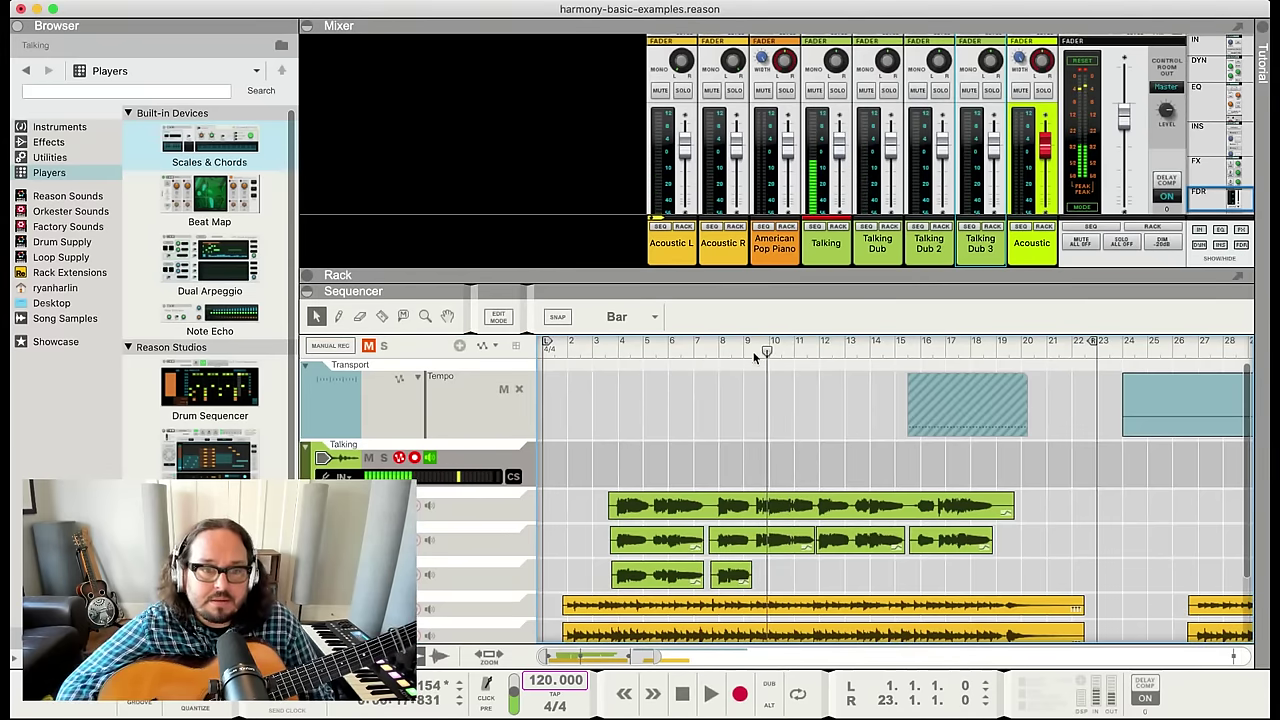
{"action": "left_click", "coordinate": [754, 345]}
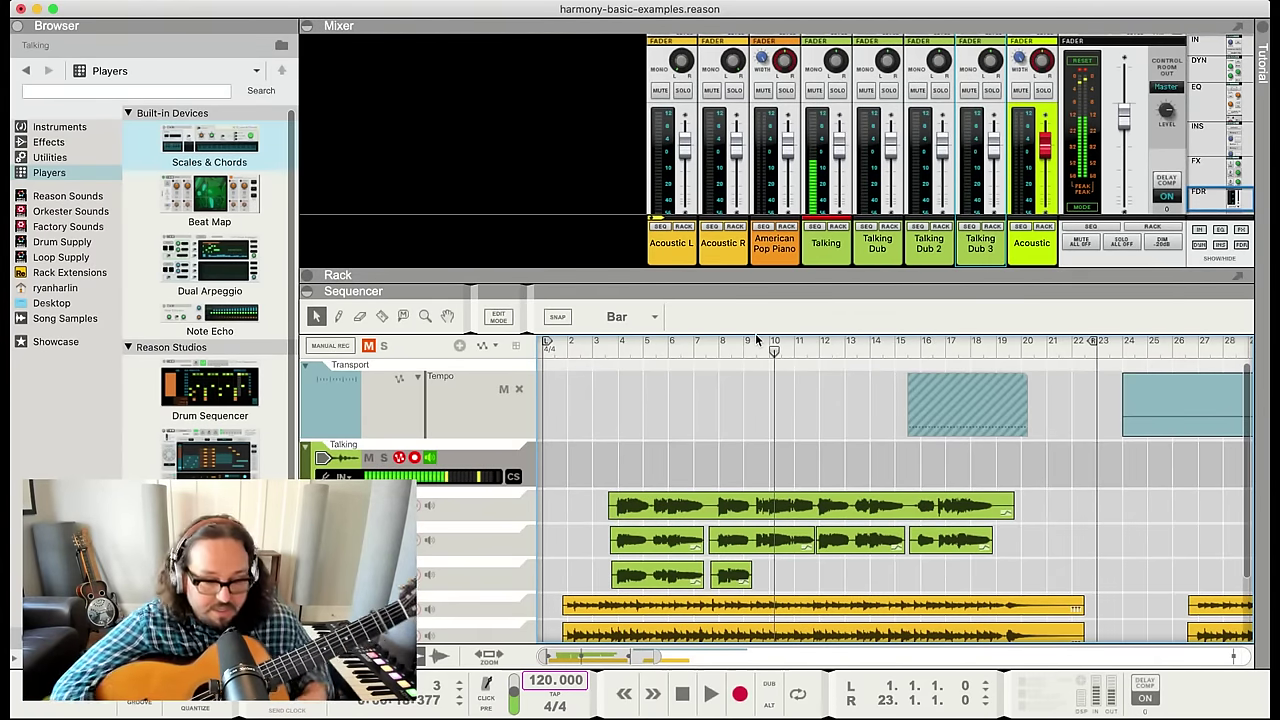
{"action": "left_click", "coordinate": [757, 341]}
{"action": "key", "text": "space"}
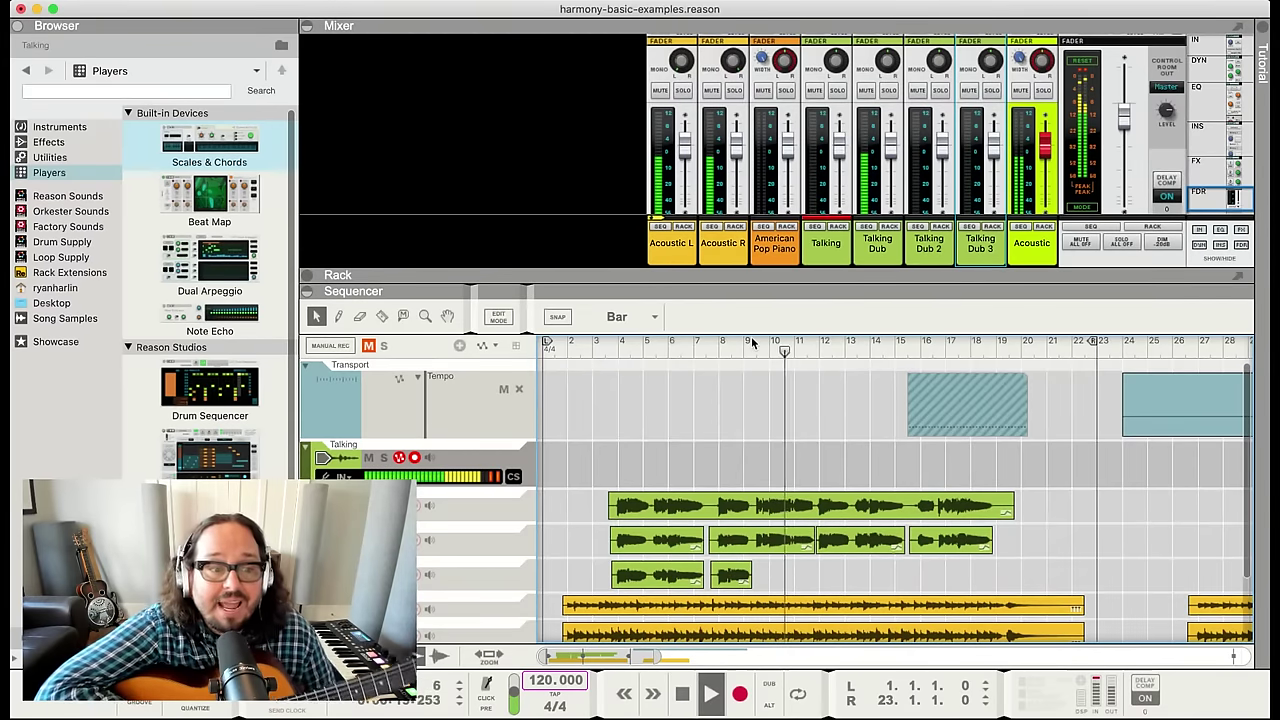
{"action": "key", "text": "space"}
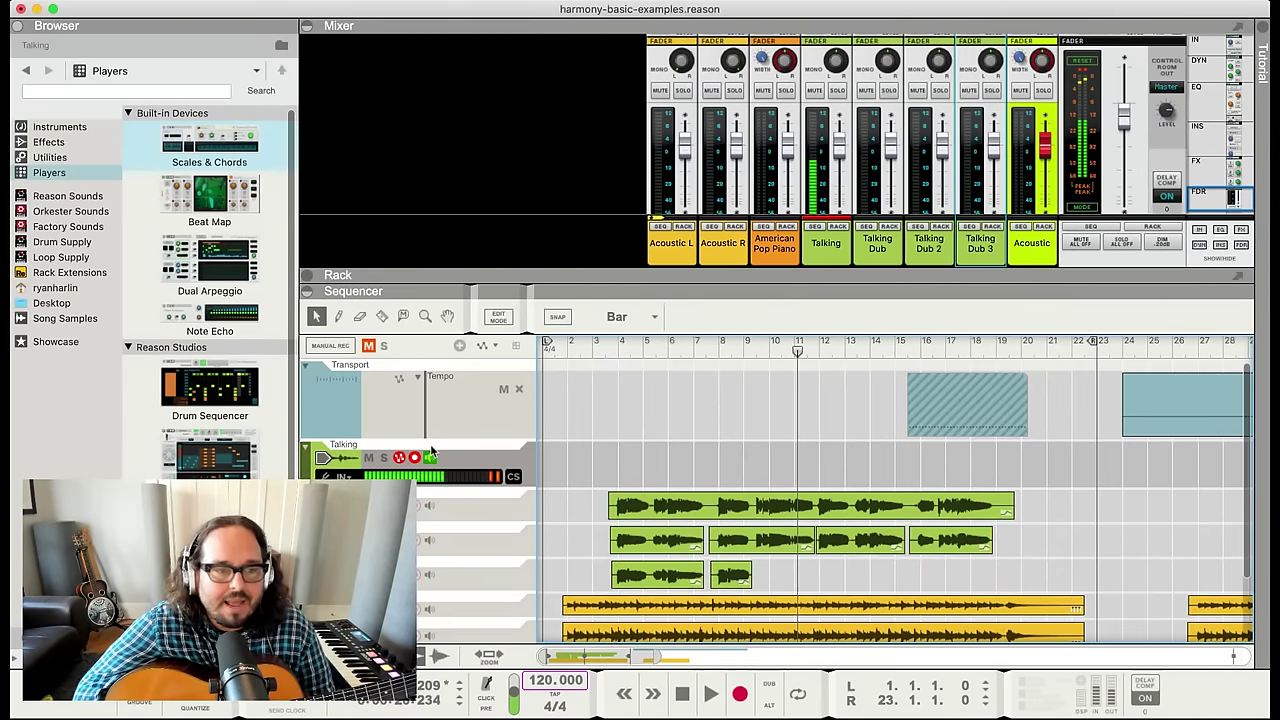
Audition the passage between about bars 8 and 11 repeatedly to settle on the harmony notes
{"action": "key", "text": "space"}
{"action": "left_click", "coordinate": [735, 345]}
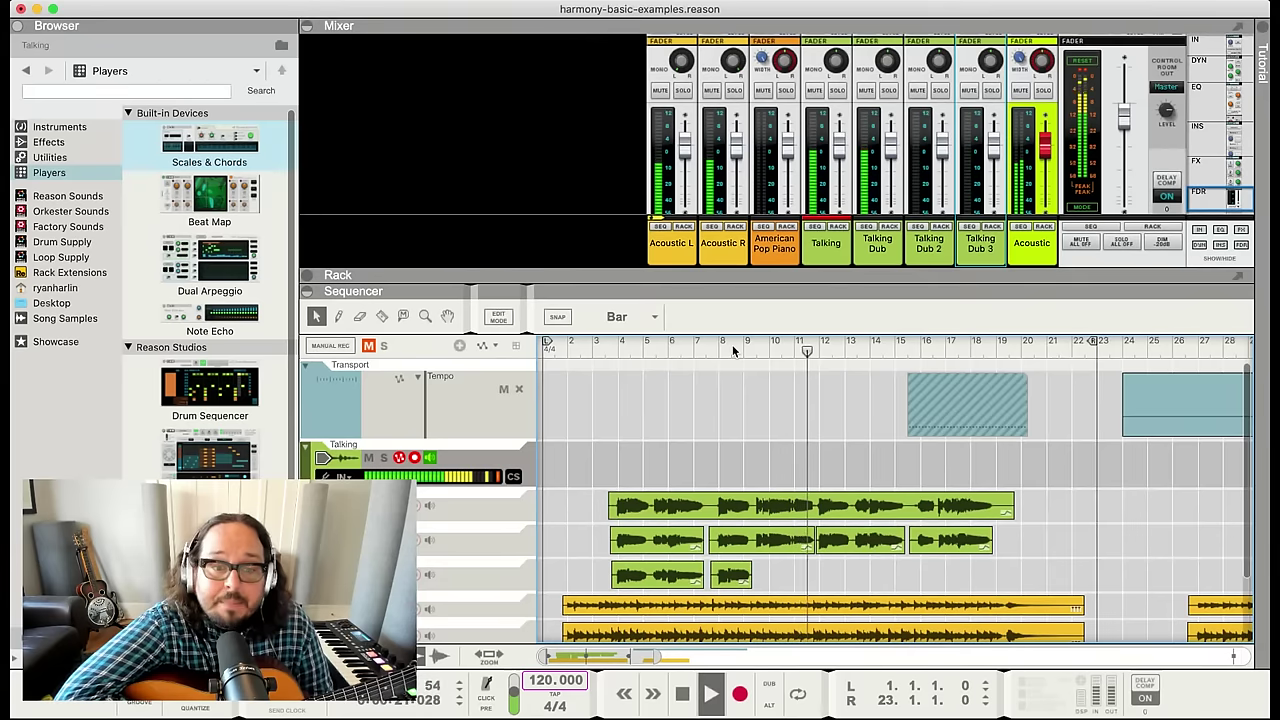
{"action": "key", "text": "space"}
{"action": "left_click", "coordinate": [774, 350]}
{"action": "key", "text": "space"}
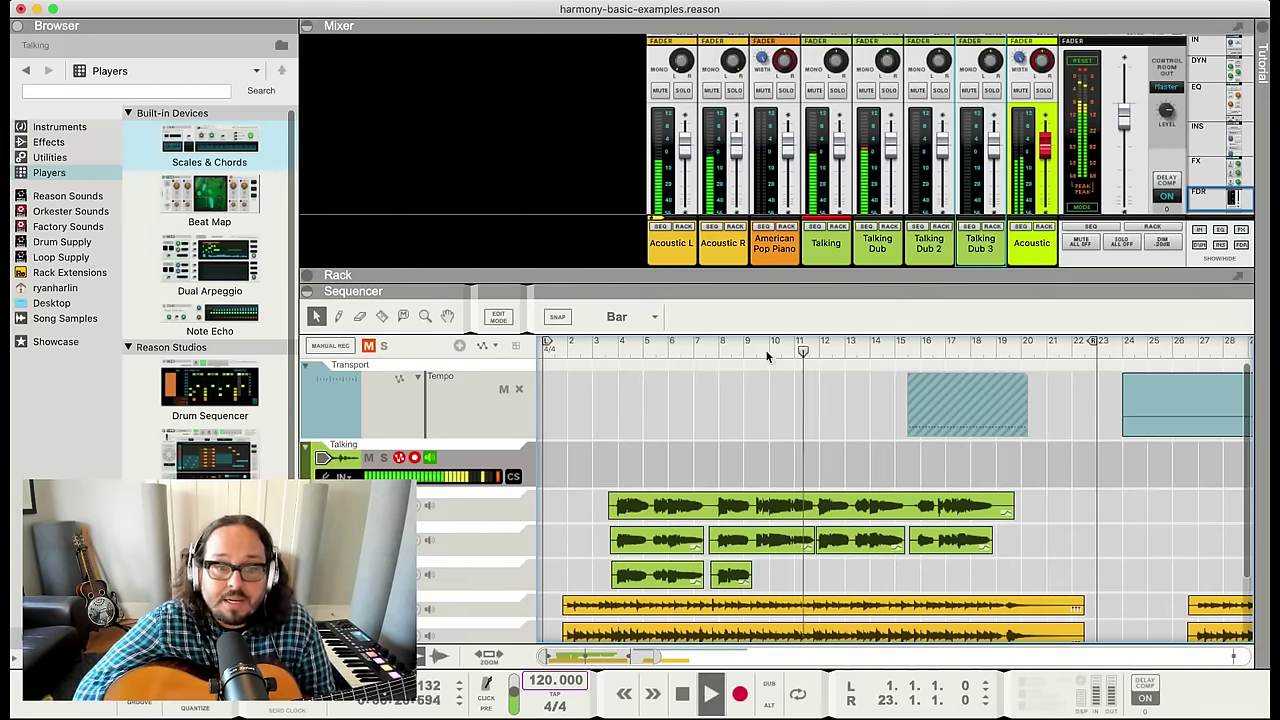
{"action": "key", "text": "space"}
{"action": "left_click", "coordinate": [761, 350]}
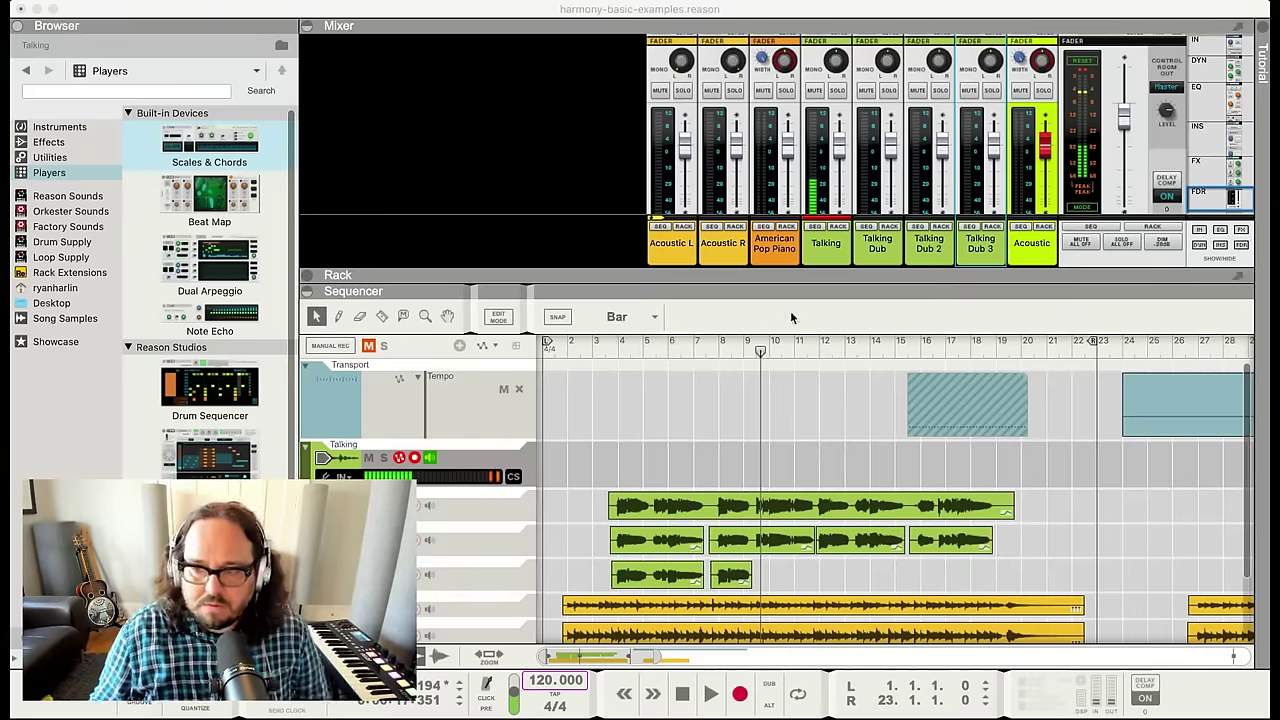
{"action": "left_click", "coordinate": [690, 434]}
{"action": "key", "text": "space"}
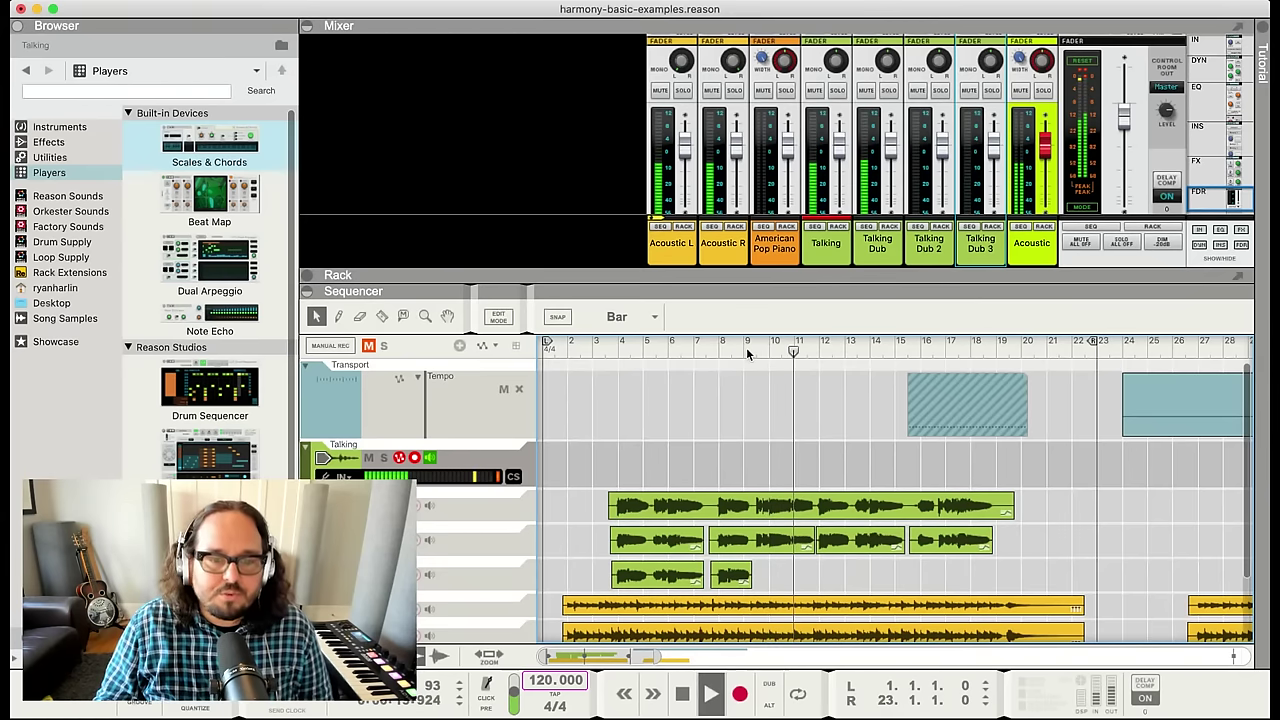
{"action": "scroll", "coordinate": [720, 345], "scroll_direction": "up", "scroll_amount": 2}
{"action": "key", "text": "space"}
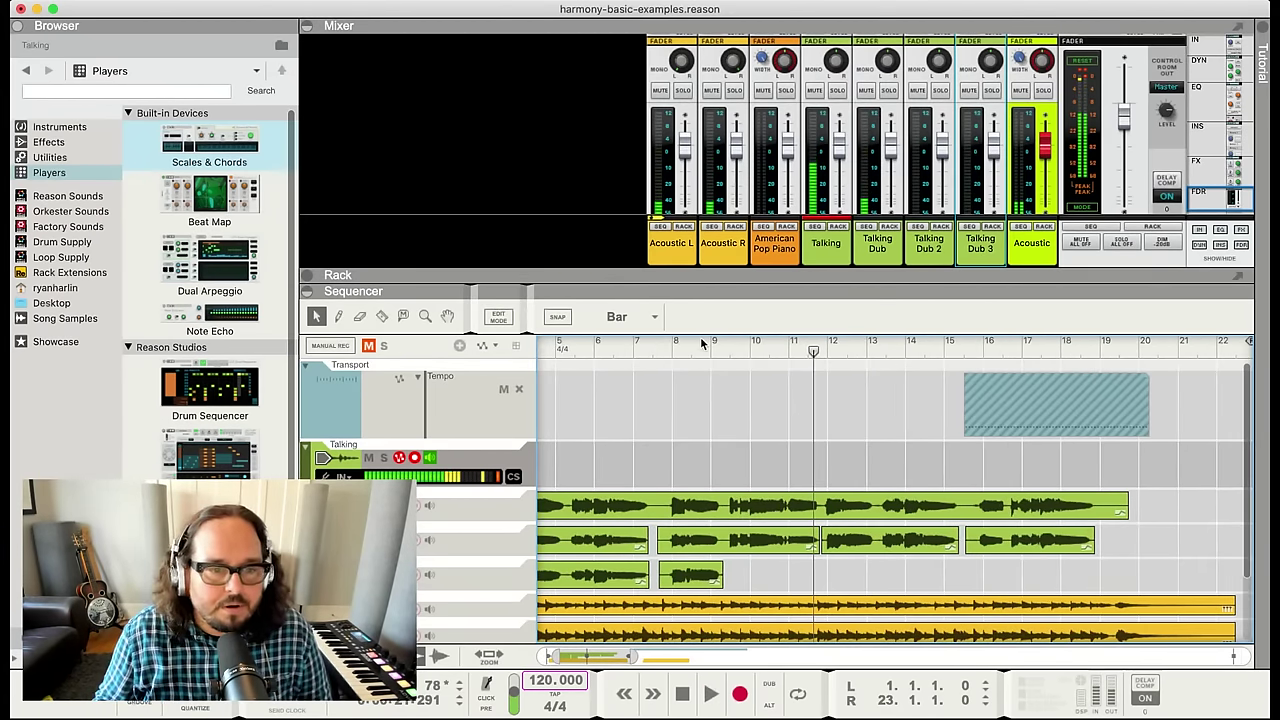
Record a vocal take on the Talking track from about bar 8.3 and trim its start to about bar 9.2
{"action": "left_click", "coordinate": [701, 343]}
{"action": "key", "text": "super+Return"}
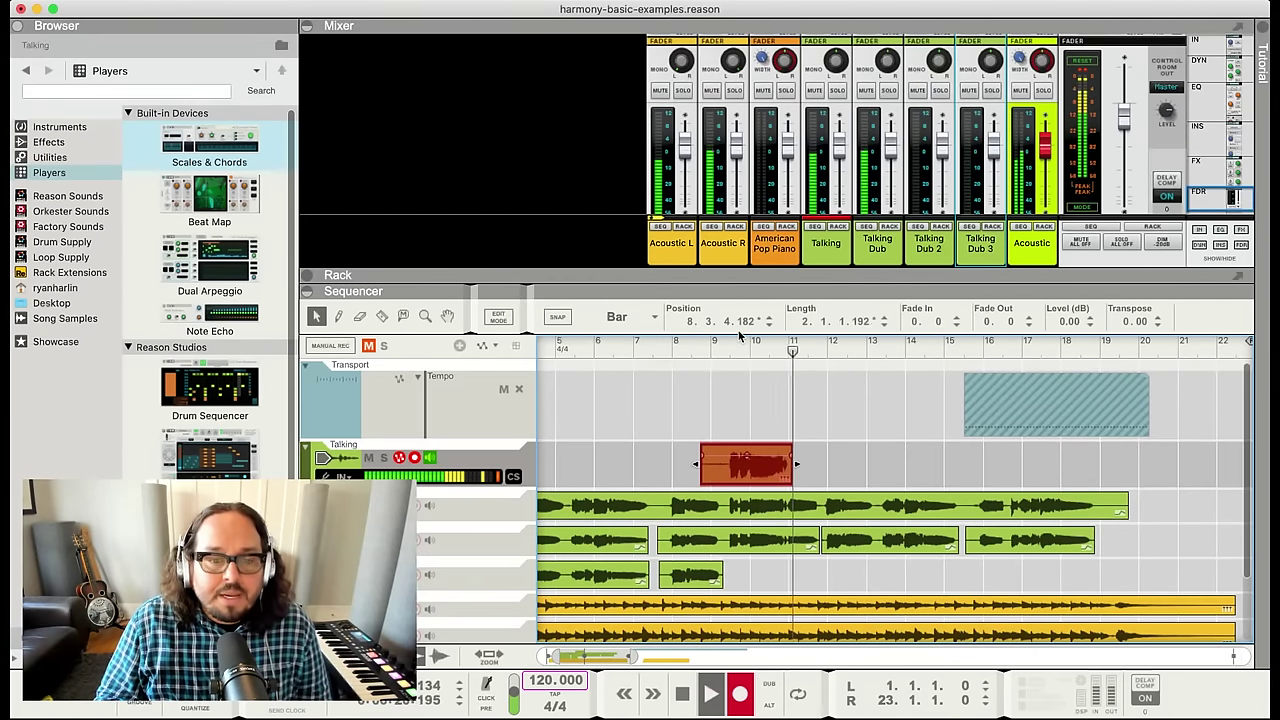
{"action": "key", "text": "space"}
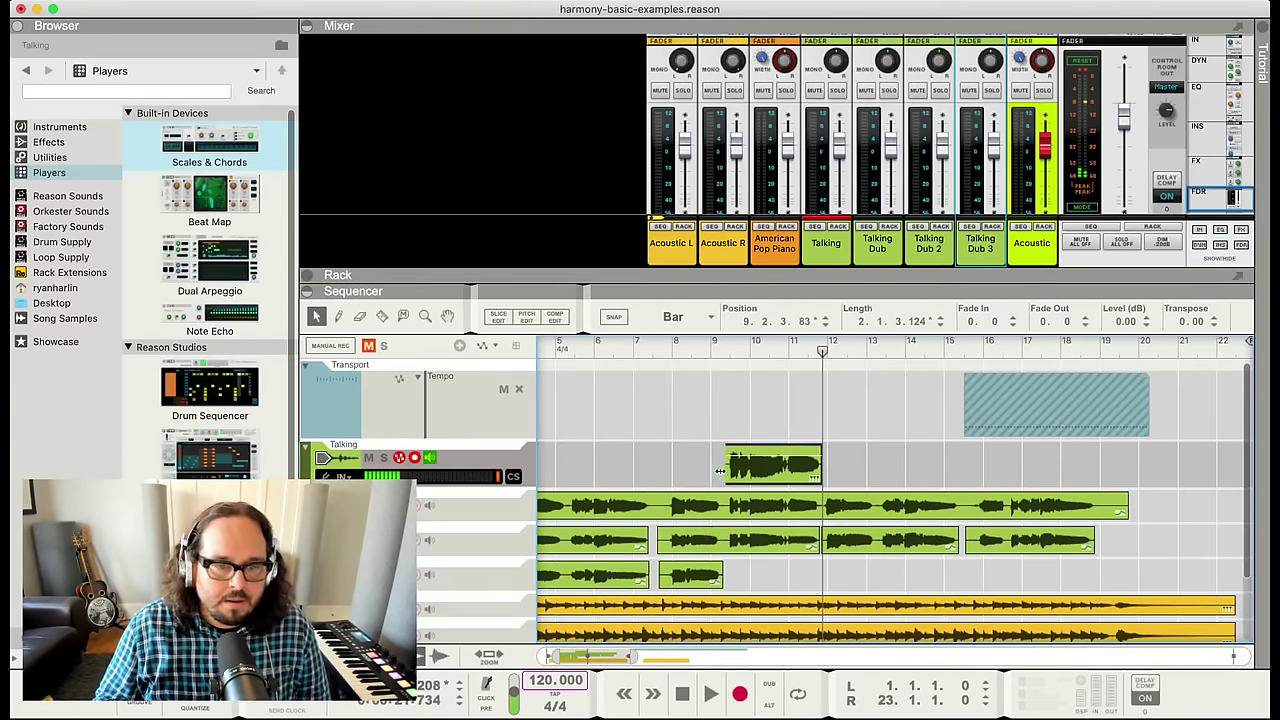
Move the new vocal clip to the Talking Dub 3 track and select all its notes in Pitch Edit
{"action": "left_click_drag", "start_coordinate": [775, 462], "coordinate": [790, 565]}
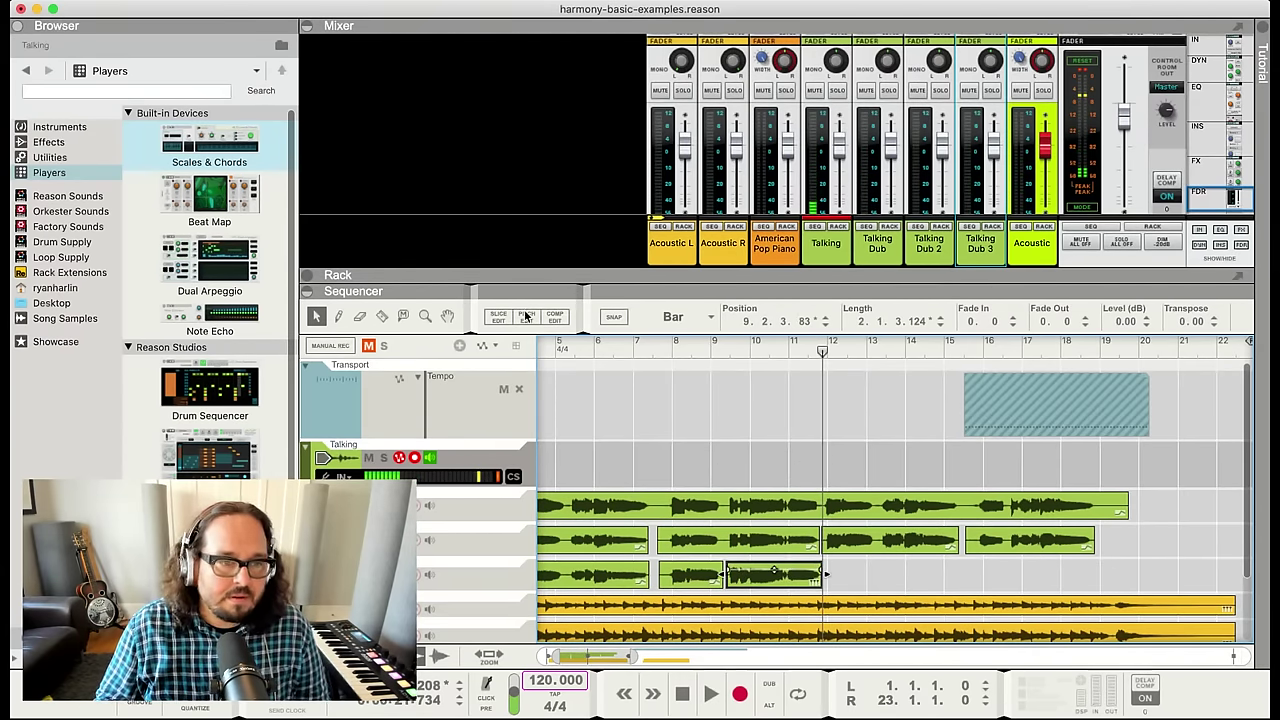
{"action": "left_click", "coordinate": [525, 316]}
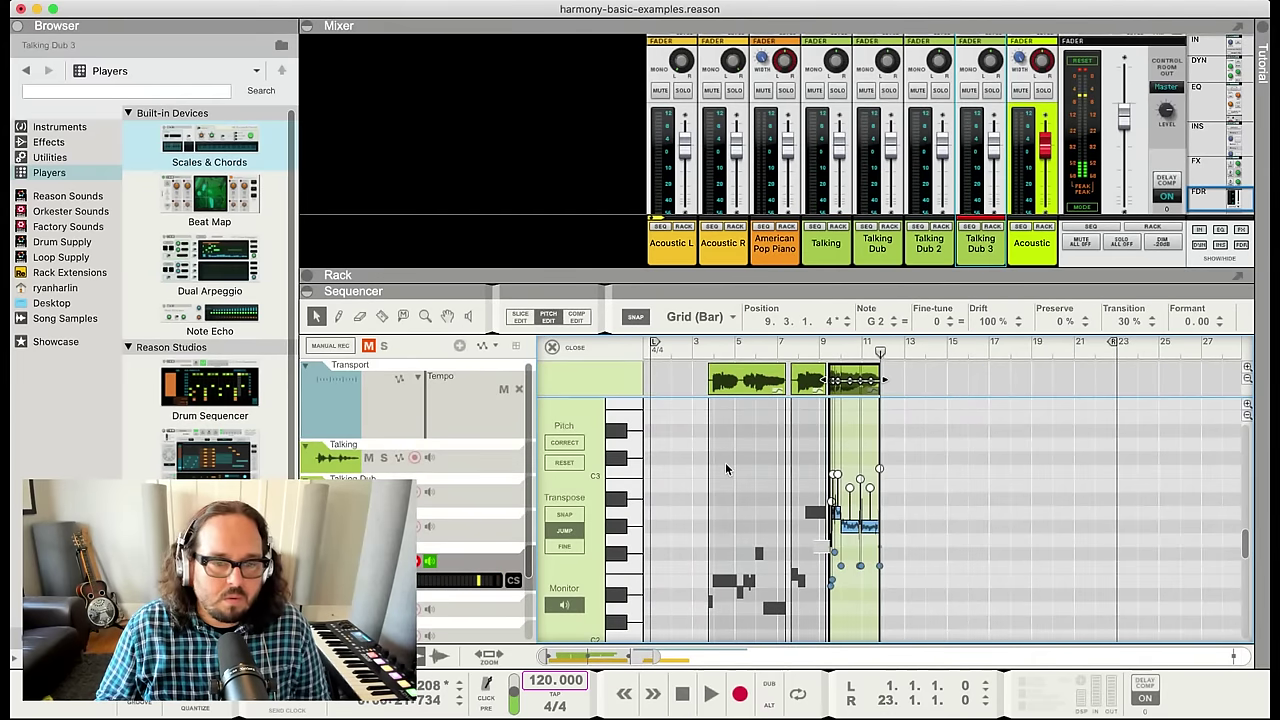
{"action": "key", "text": "super+e"}
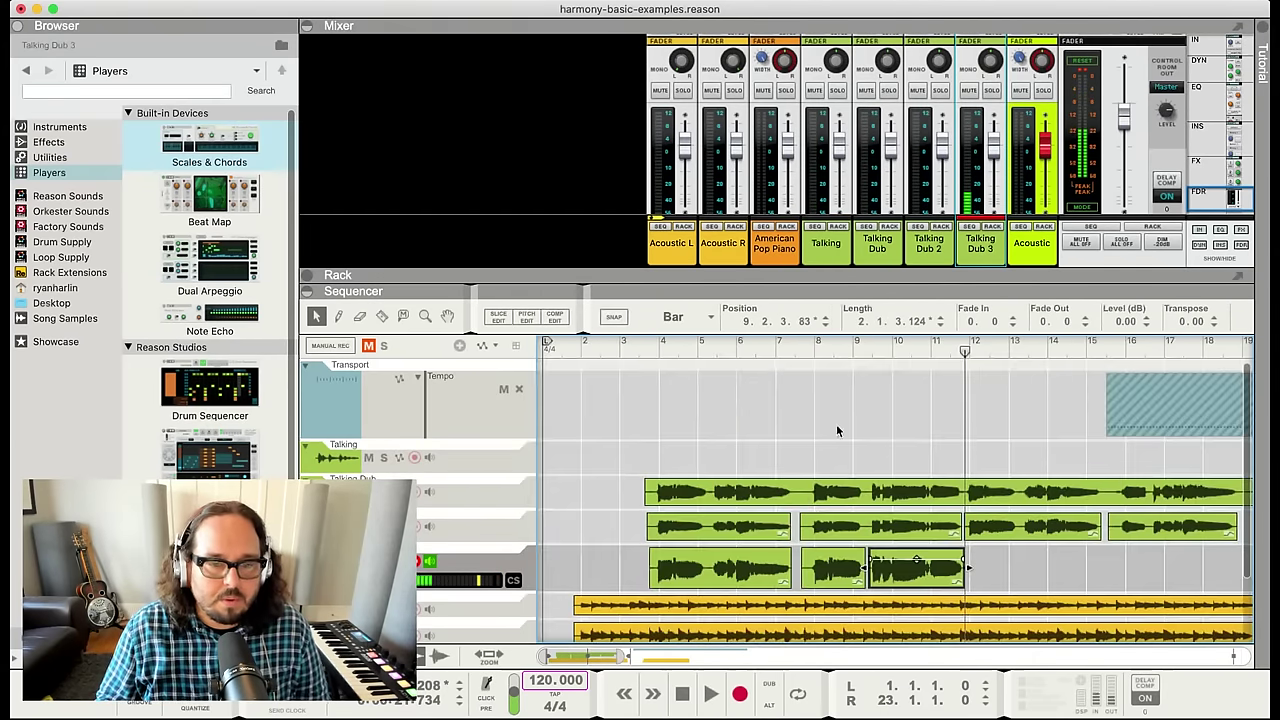
Play back the newly placed Talking Dub 3 clip from about bar 9 to bar 11
{"action": "left_click", "coordinate": [850, 352]}
{"action": "key", "text": "space"}
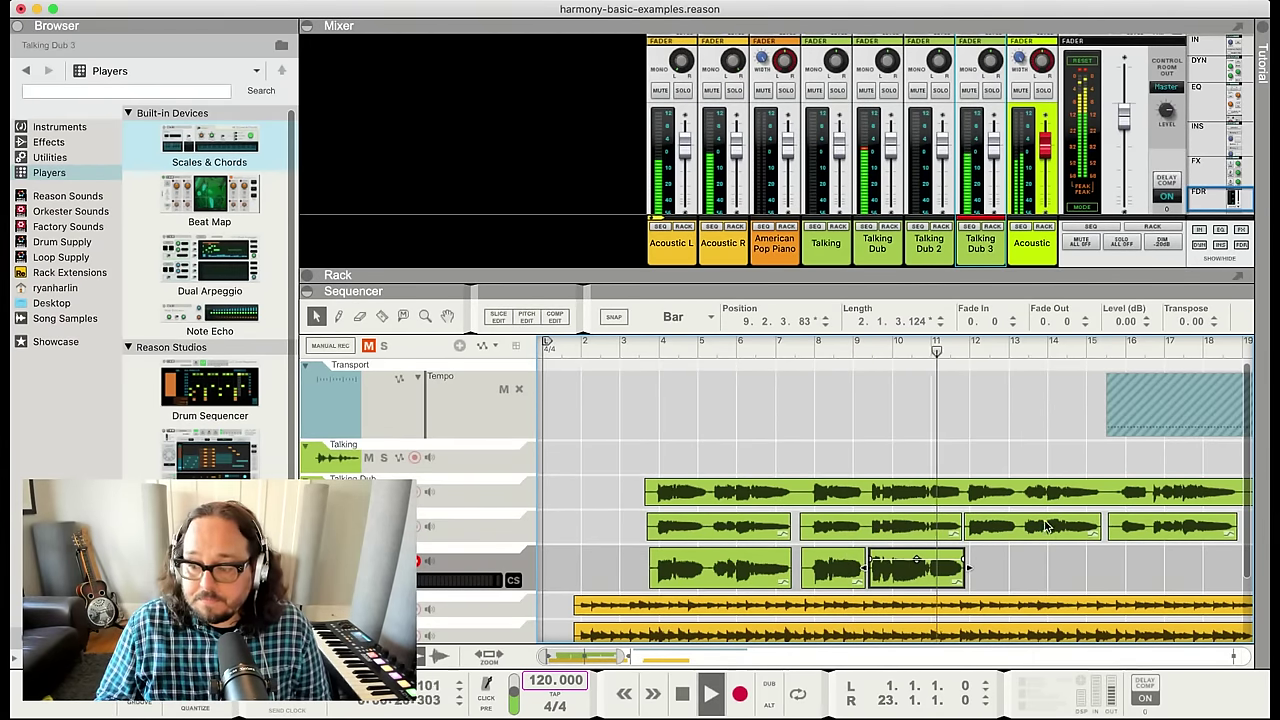
{"action": "key", "text": "space"}
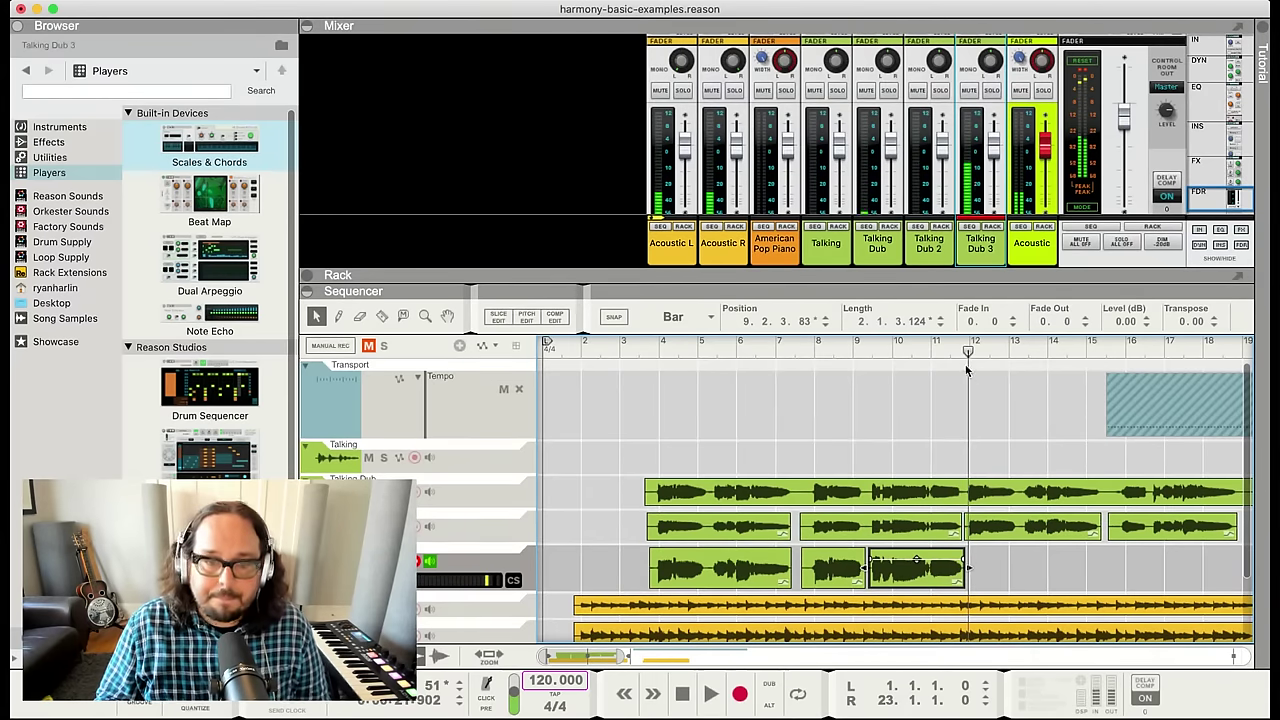
Make Talking the active recording track and play from about bar 11 to rehearse the next phrase
{"action": "left_click", "coordinate": [962, 346]}
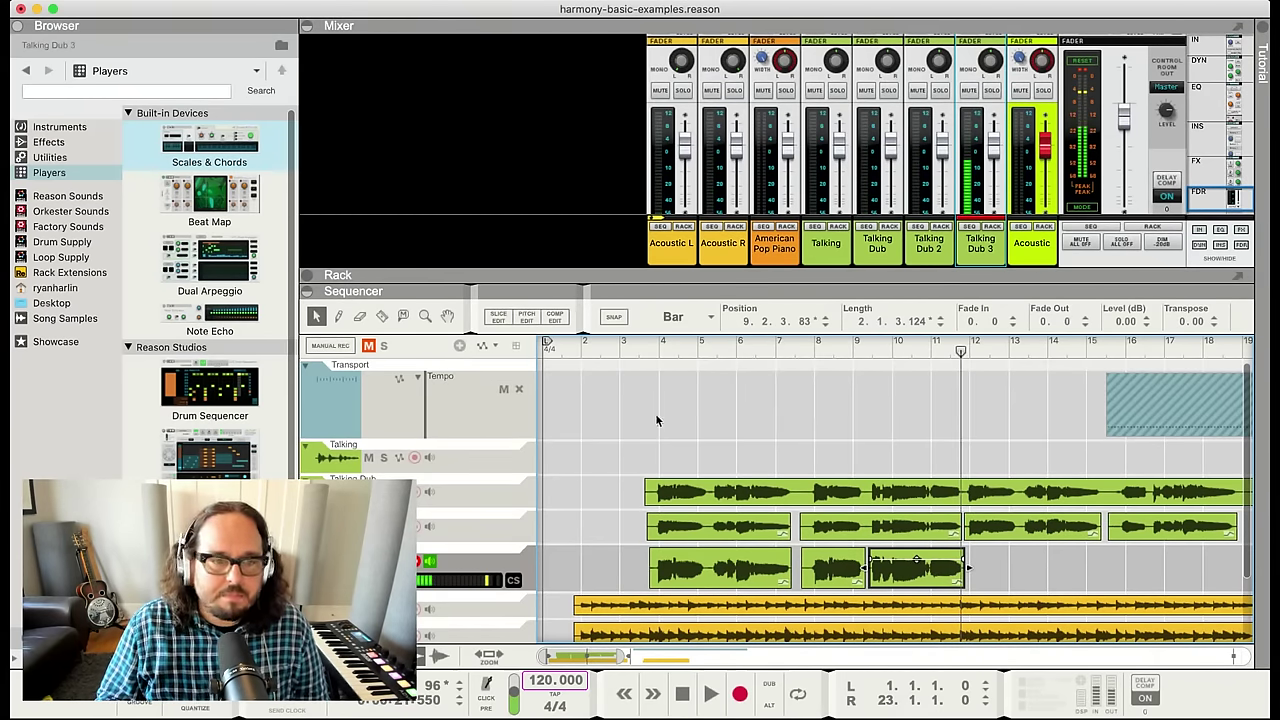
{"action": "left_click", "coordinate": [468, 458]}
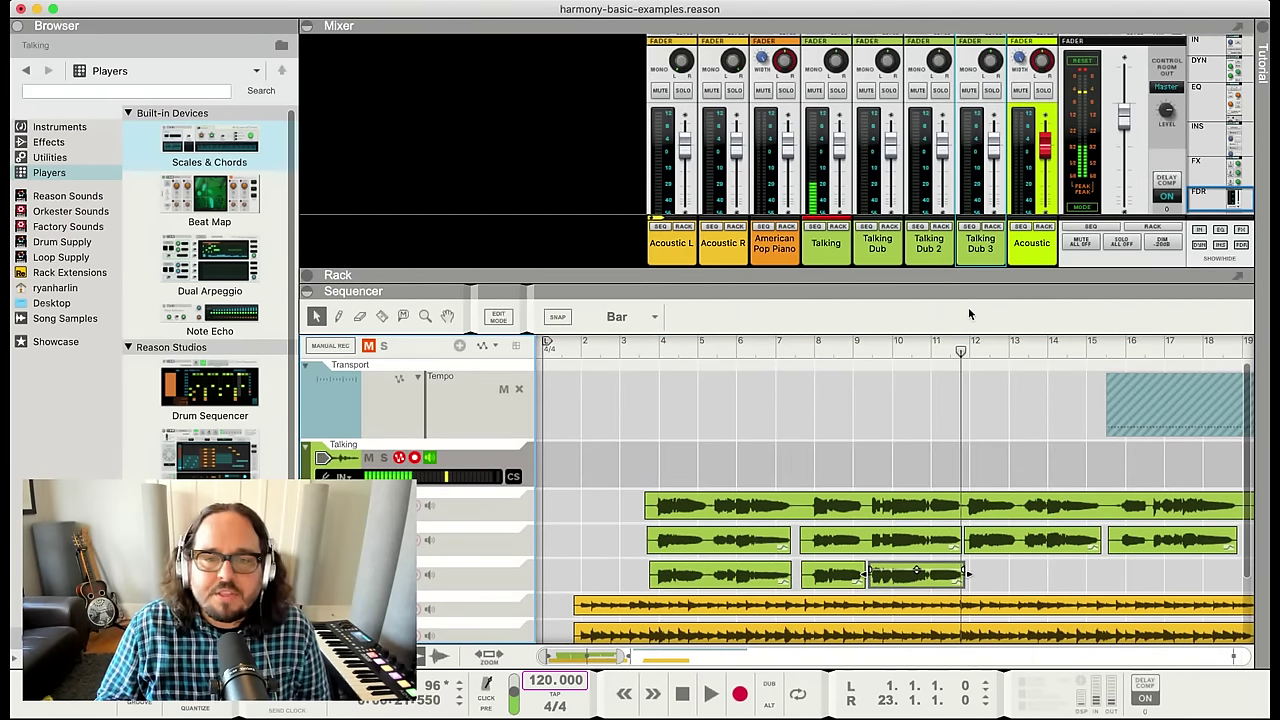
{"action": "left_click", "coordinate": [1003, 350]}
{"action": "left_click", "coordinate": [965, 348]}
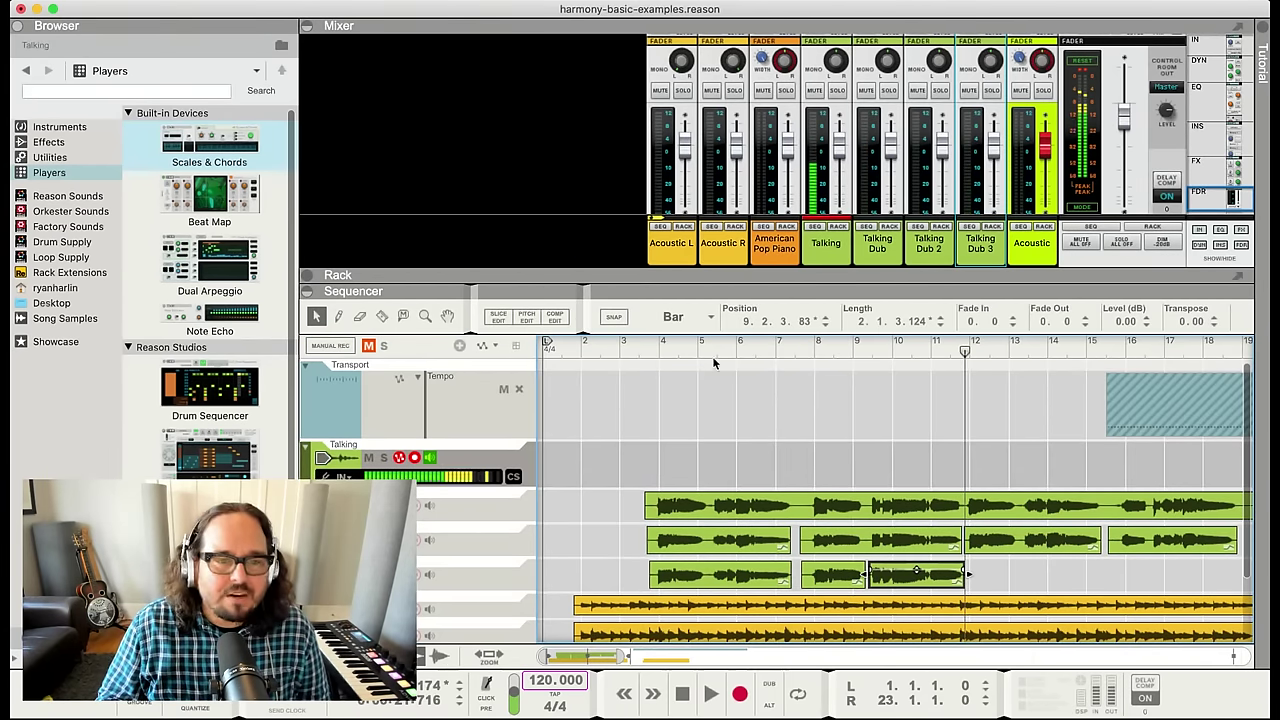
{"action": "left_click", "coordinate": [948, 348]}
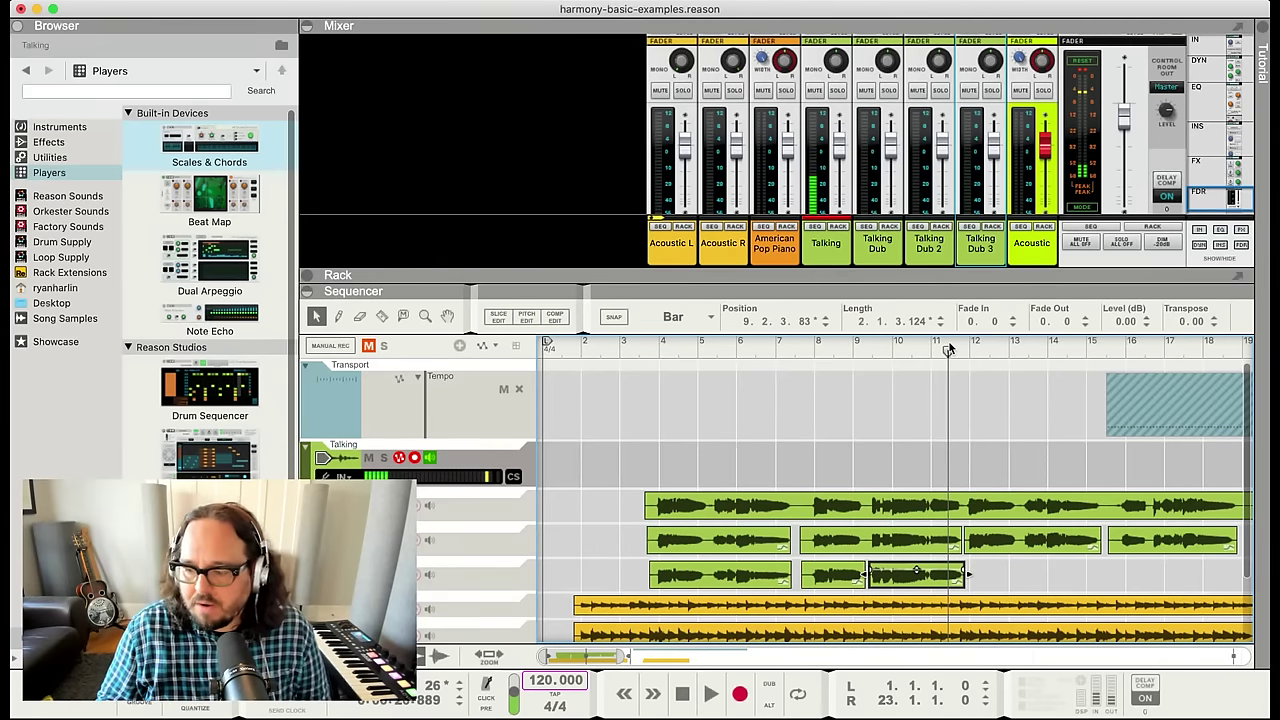
{"action": "key", "text": "space"}
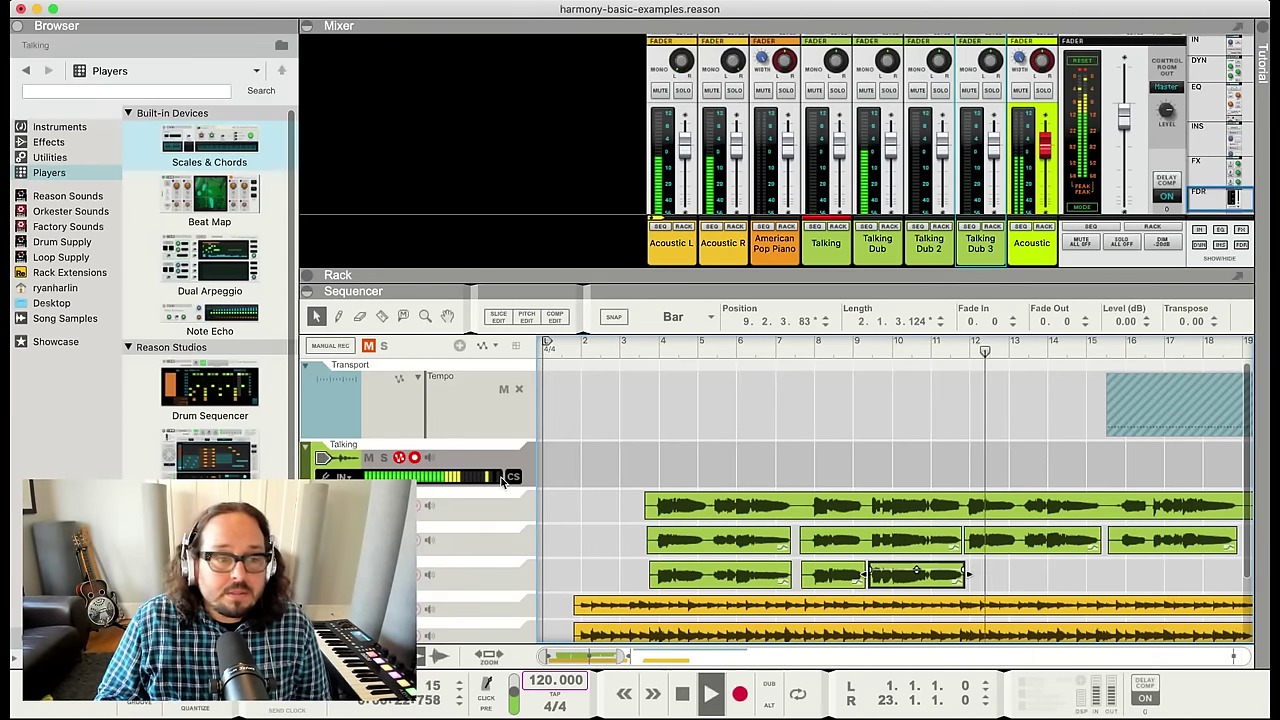
{"action": "left_click", "coordinate": [740, 416]}
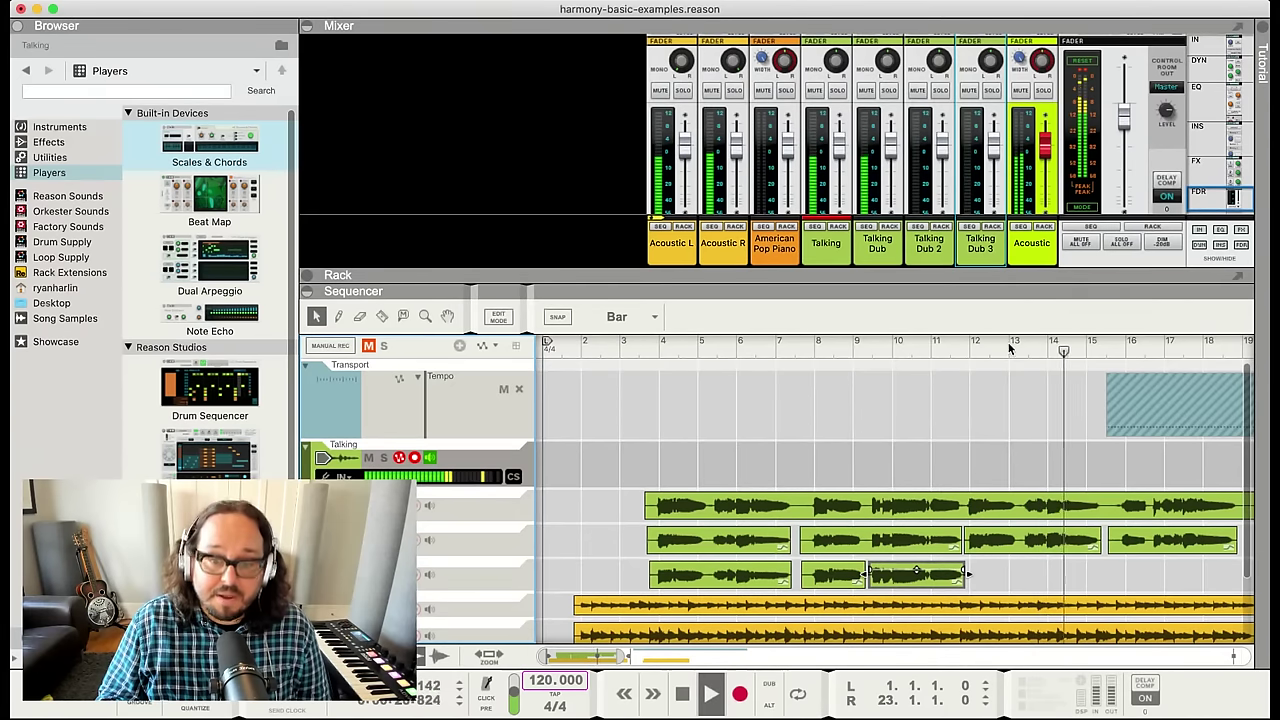
{"action": "key", "text": "space"}
Record a vocal take on the Talking track from about bar 10.4 and trim its start to about bar 11.4
{"action": "left_click_drag", "start_coordinate": [968, 347], "coordinate": [945, 352]}
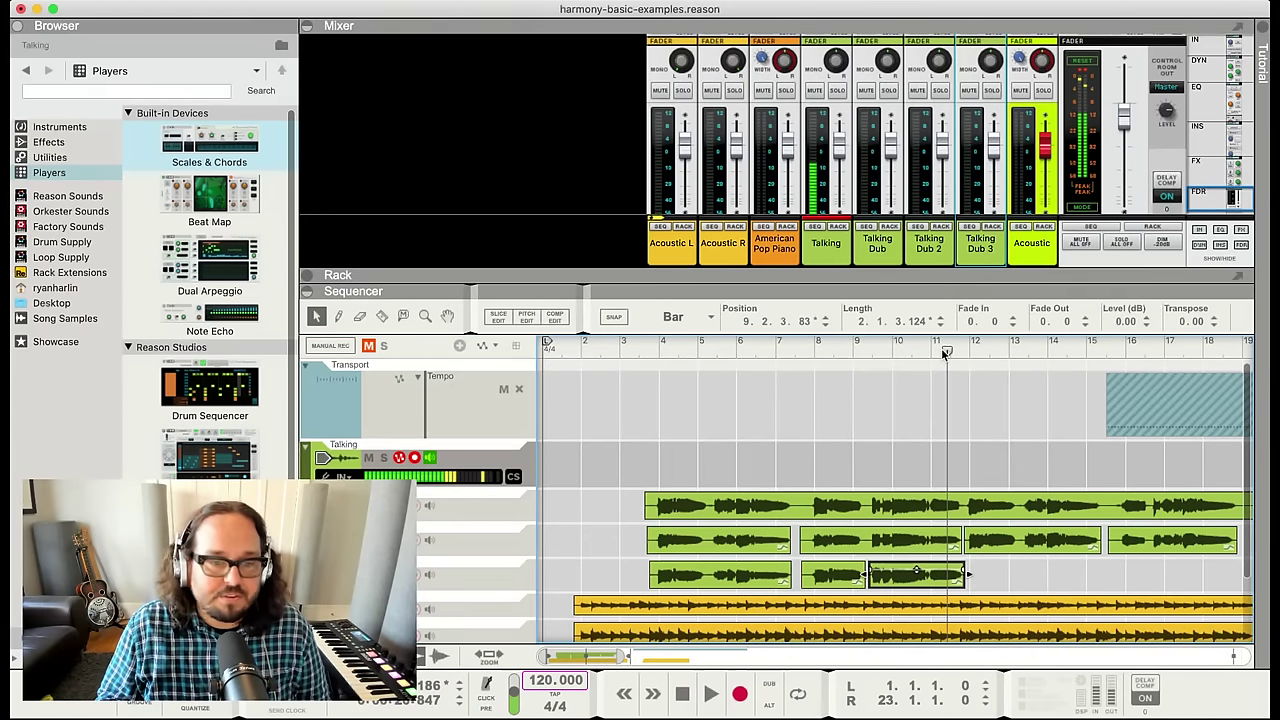
{"action": "key", "text": "super+Return"}
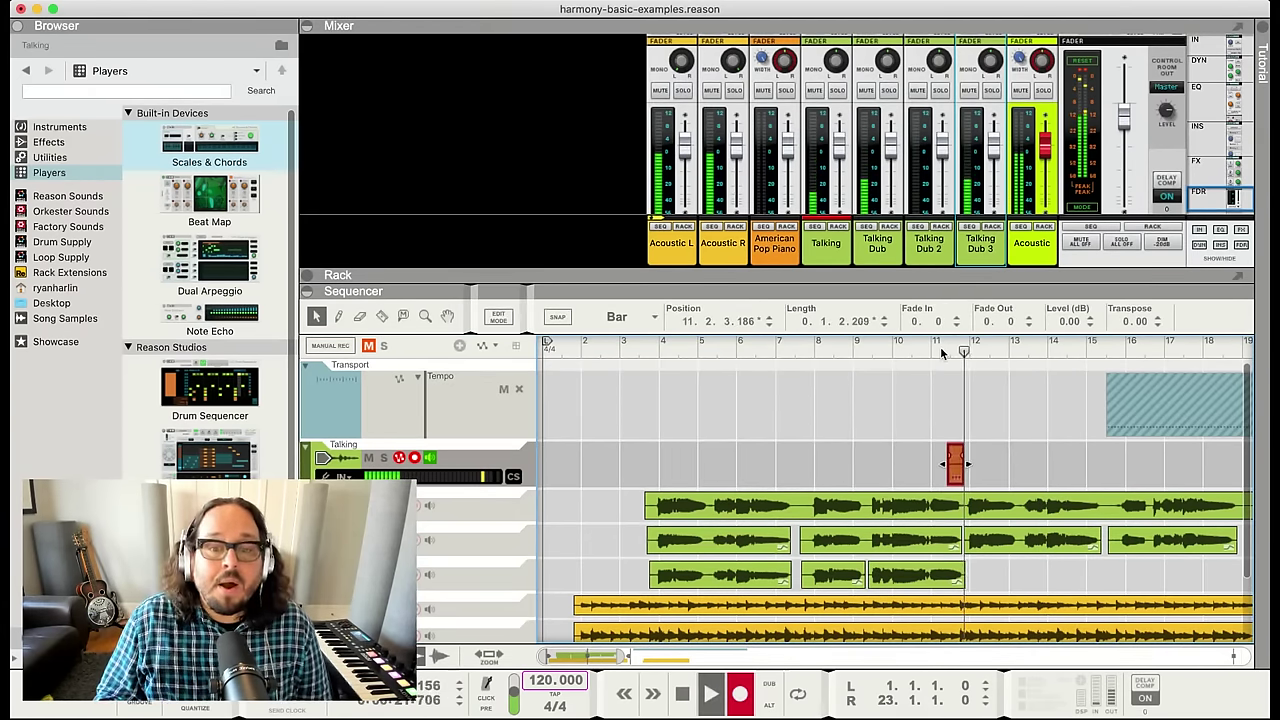
{"action": "left_click", "coordinate": [918, 350]}
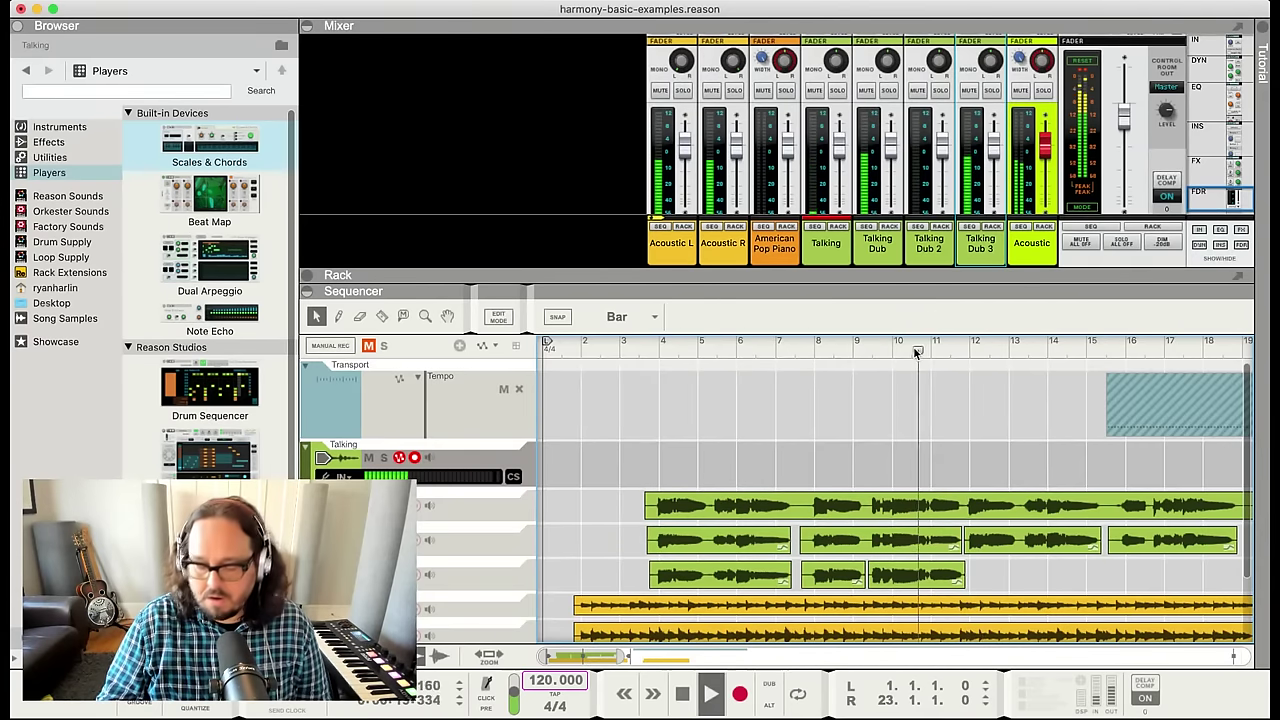
{"action": "key", "text": "super+Return"}
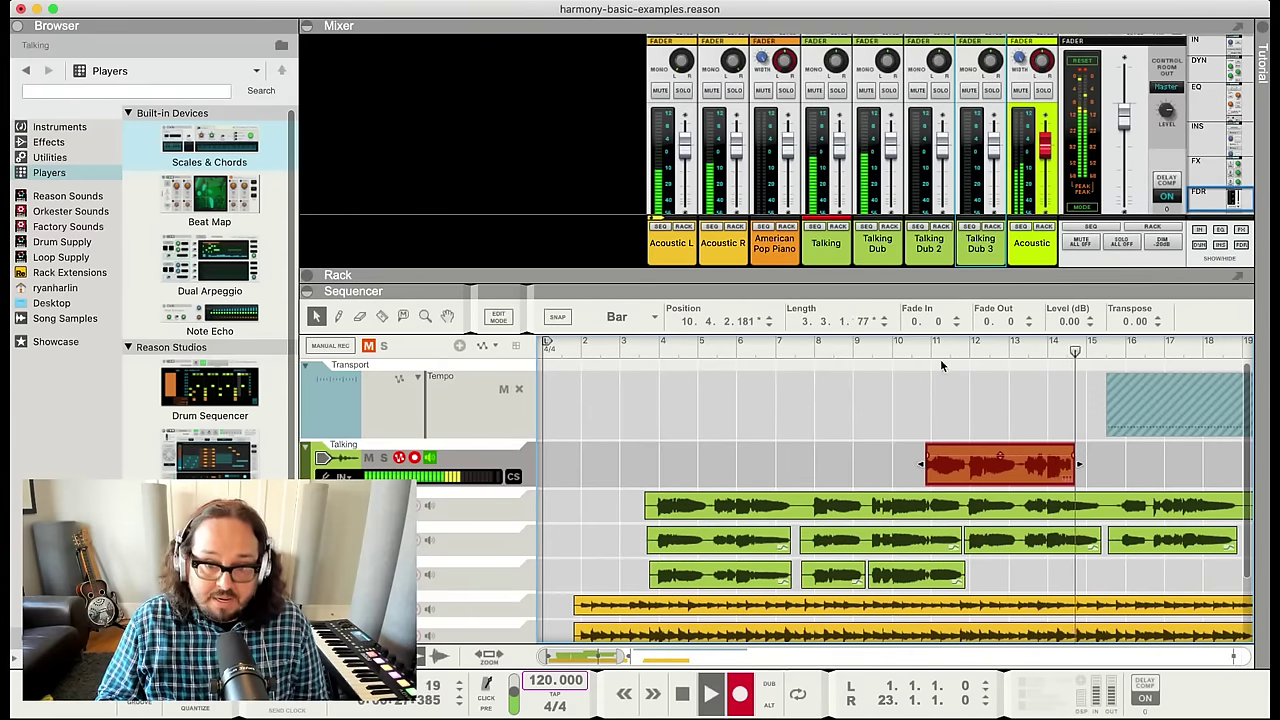
{"action": "key", "text": "space"}
{"action": "left_click_drag", "start_coordinate": [924, 464], "coordinate": [957, 464]}
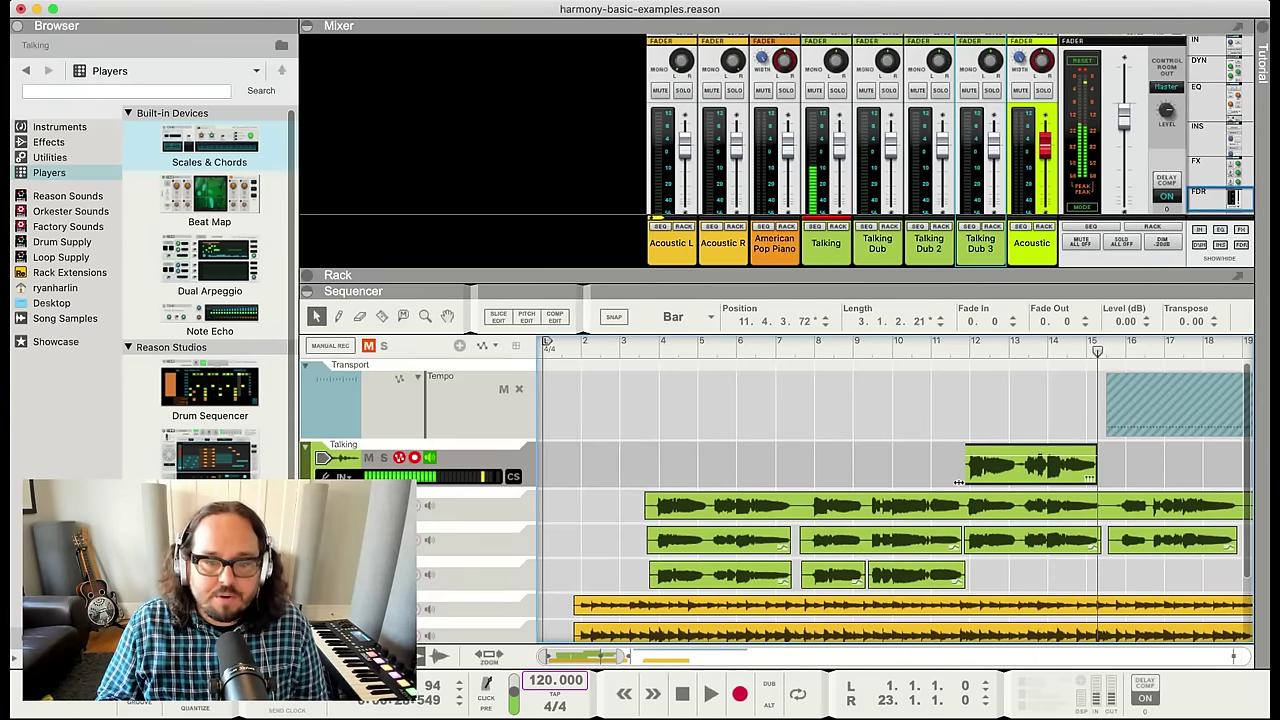
Move the new vocal clip to the Talking Dub 3 track and check all its notes in Pitch Edit
{"action": "left_click_drag", "start_coordinate": [982, 470], "coordinate": [1023, 583]}
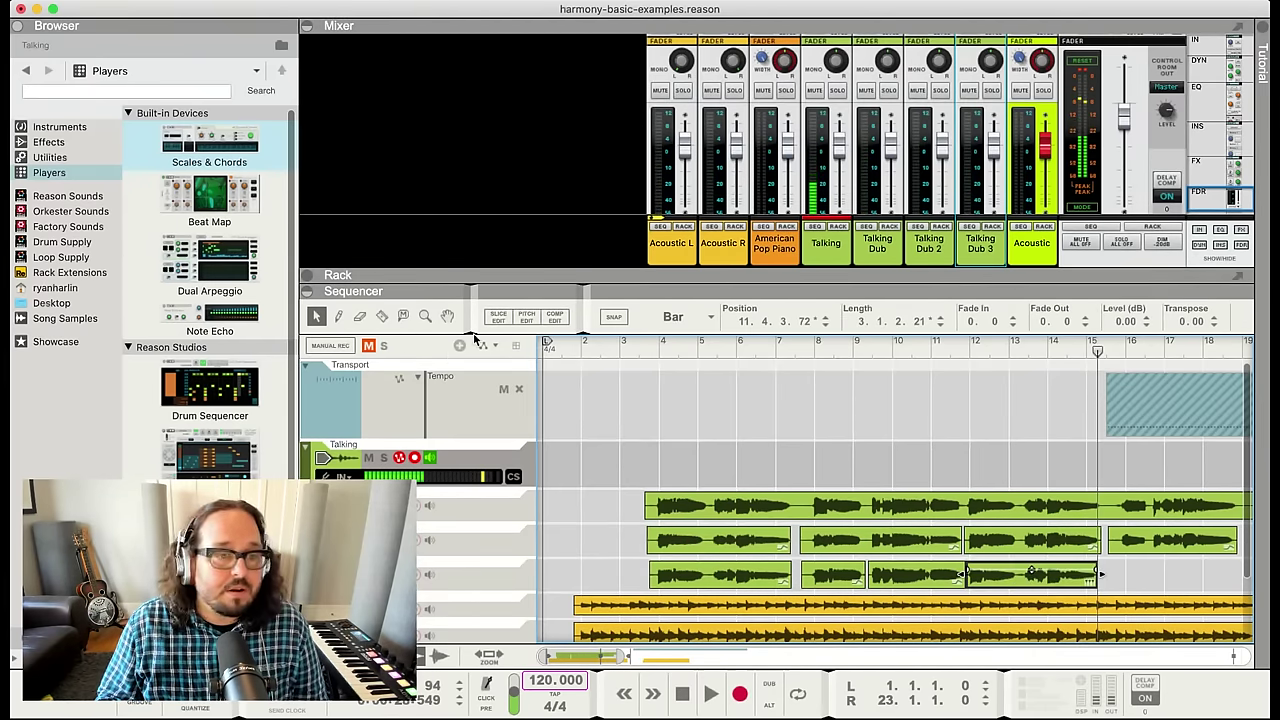
{"action": "left_click", "coordinate": [527, 316]}
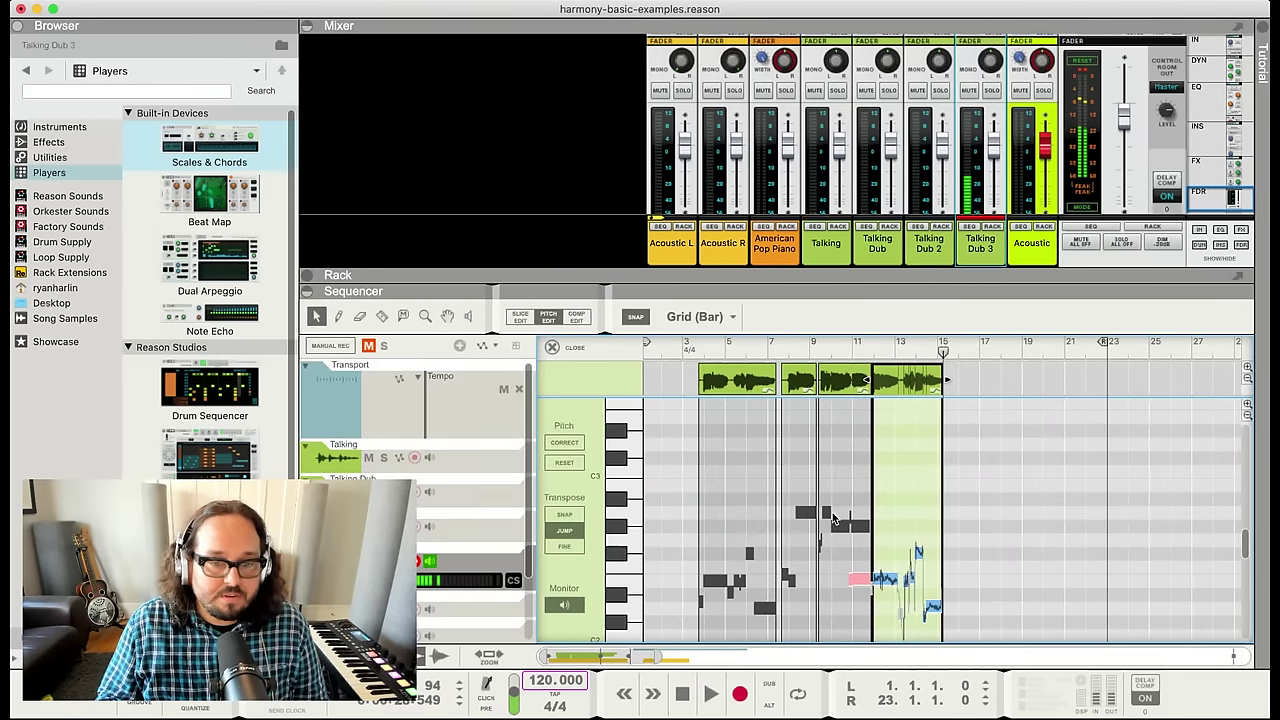
{"action": "key", "text": "super+a"}
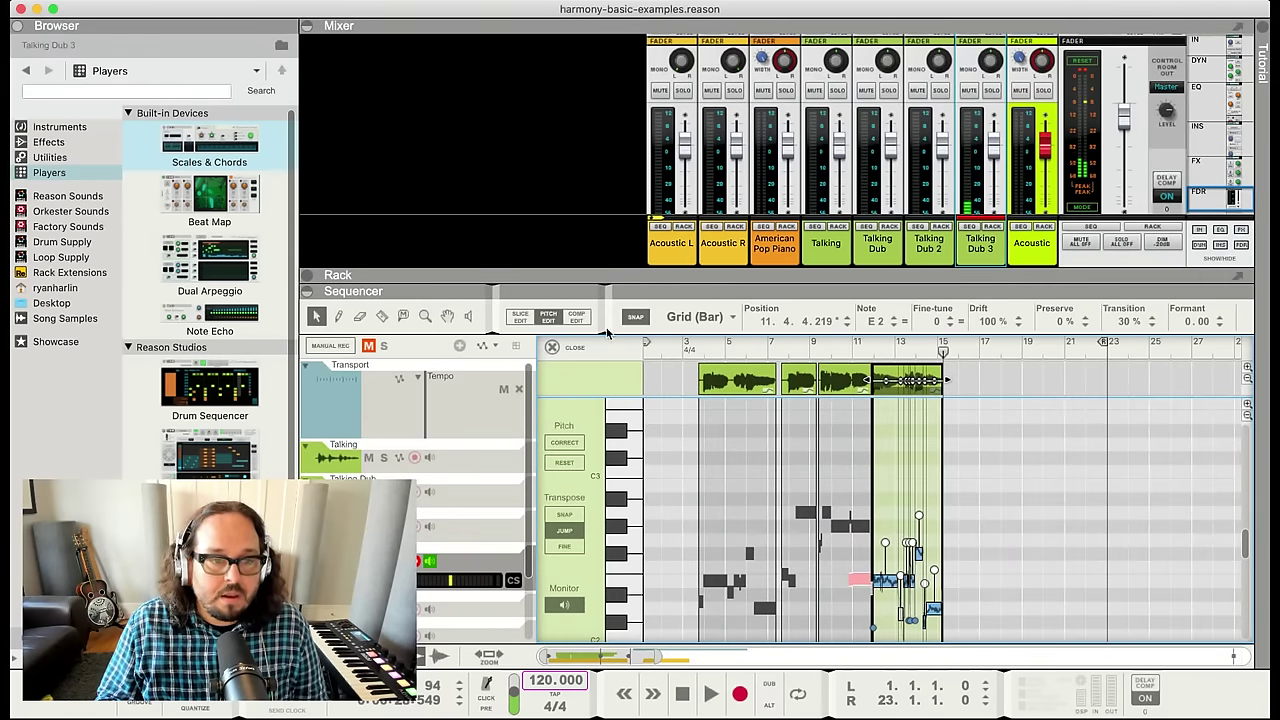
{"action": "left_click", "coordinate": [578, 347]}
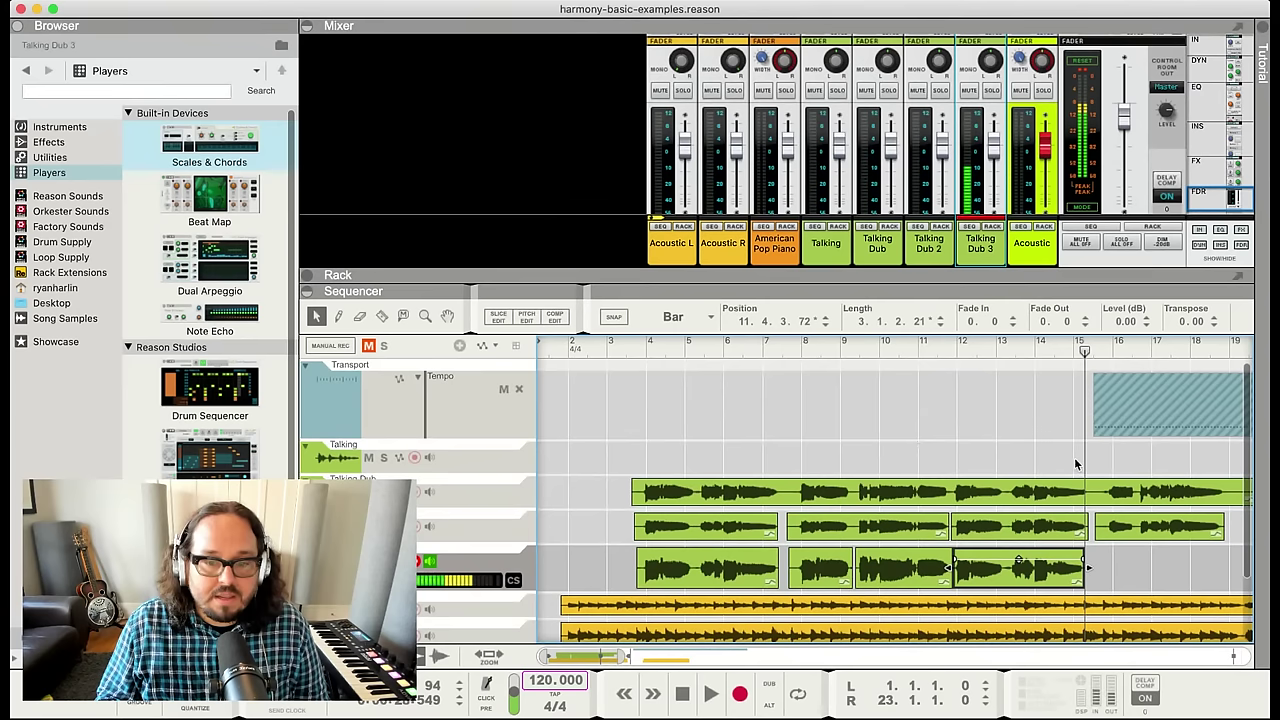
Solo the harmony tracks and play them from about bar 4, jump to about bar 12 for the newest clip, and clear the solo
{"action": "left_click", "coordinate": [640, 347]}
{"action": "left_click", "coordinate": [622, 514]}
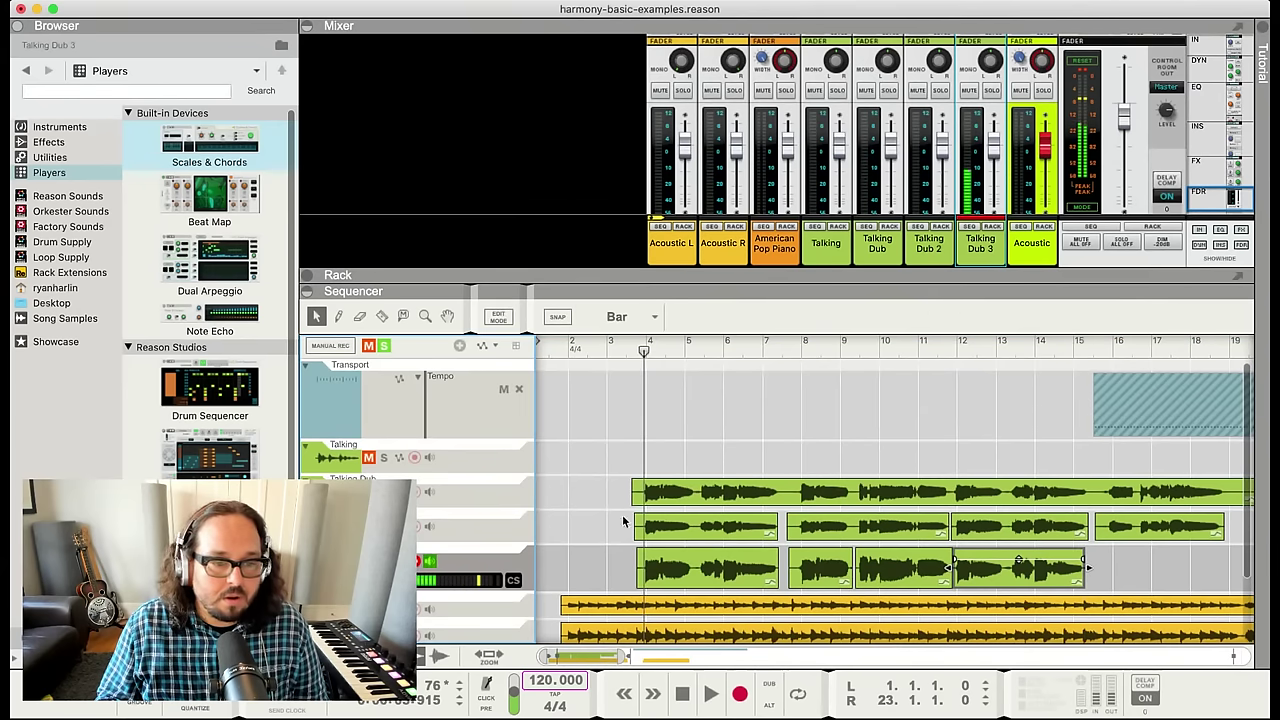
{"action": "key", "text": "space"}
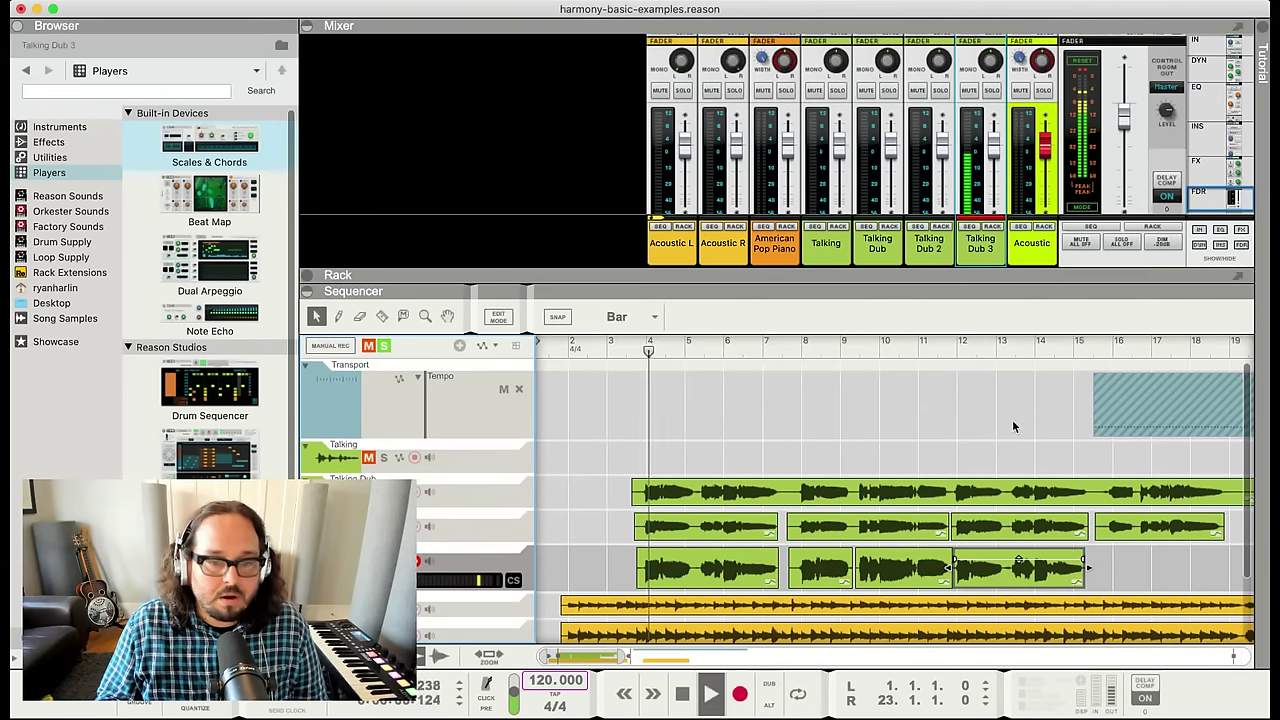
{"action": "left_click", "coordinate": [955, 348]}
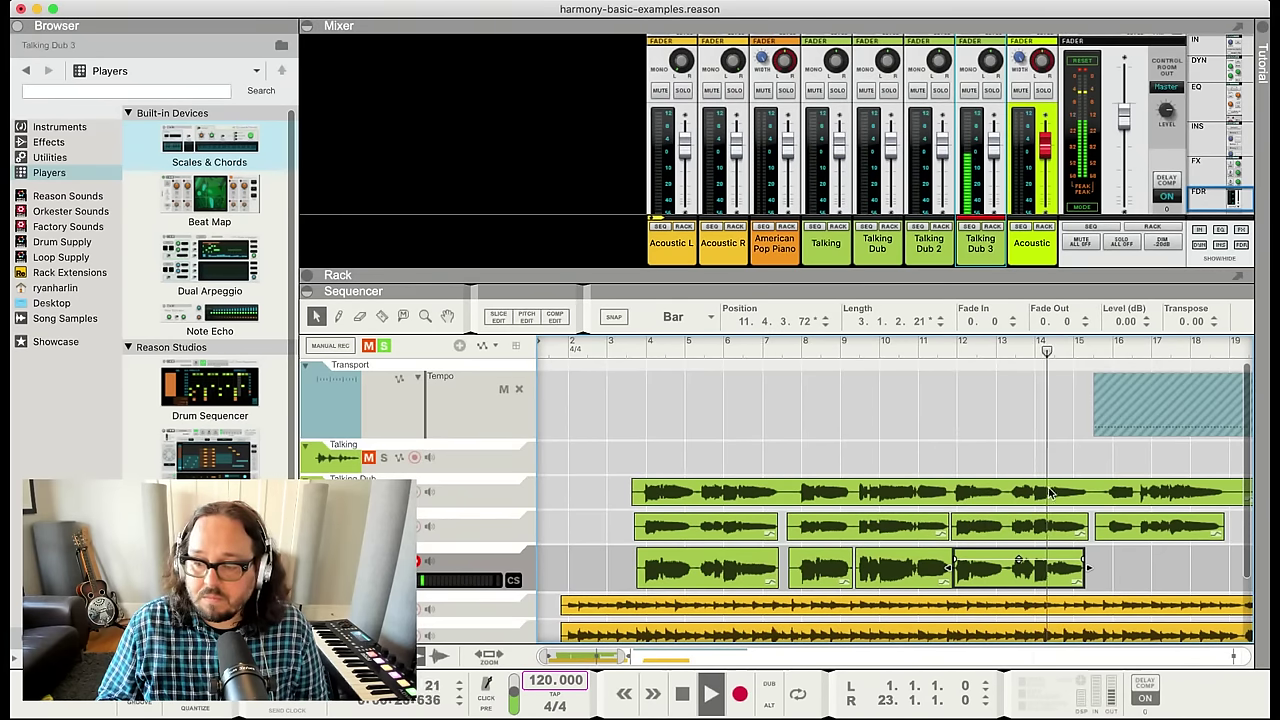
{"action": "key", "text": "space"}
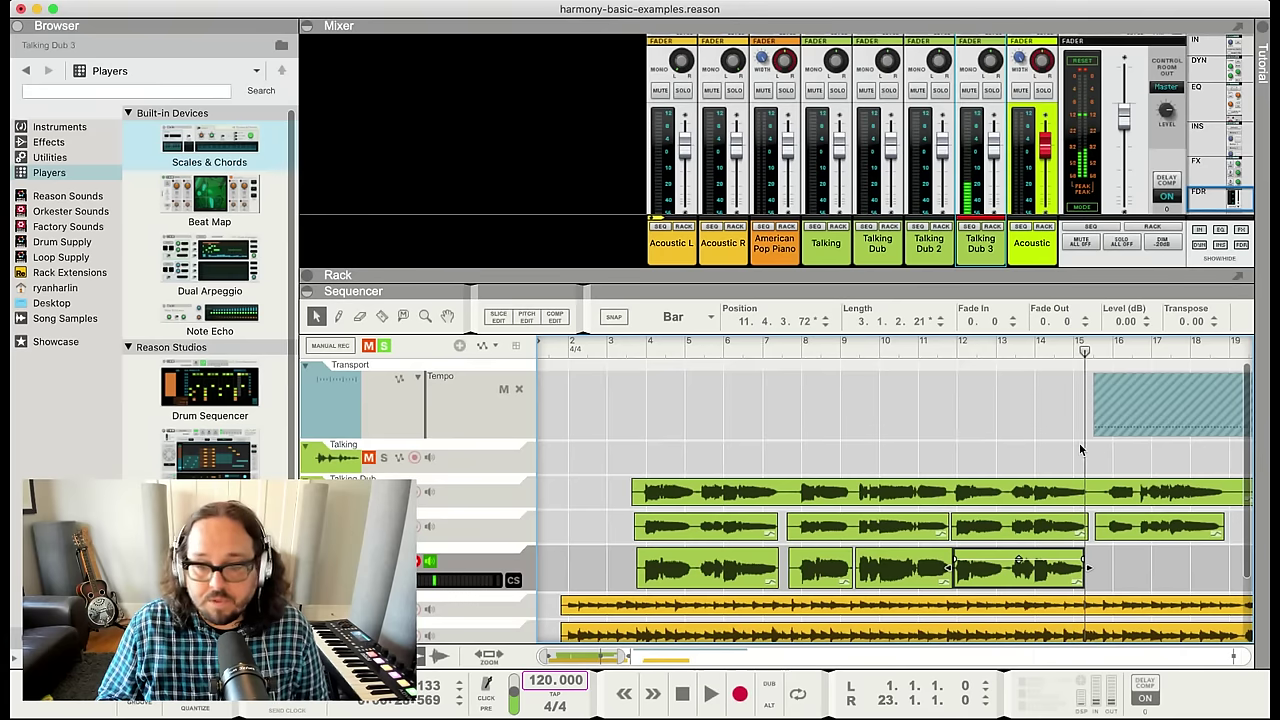
{"action": "left_click", "coordinate": [993, 355]}
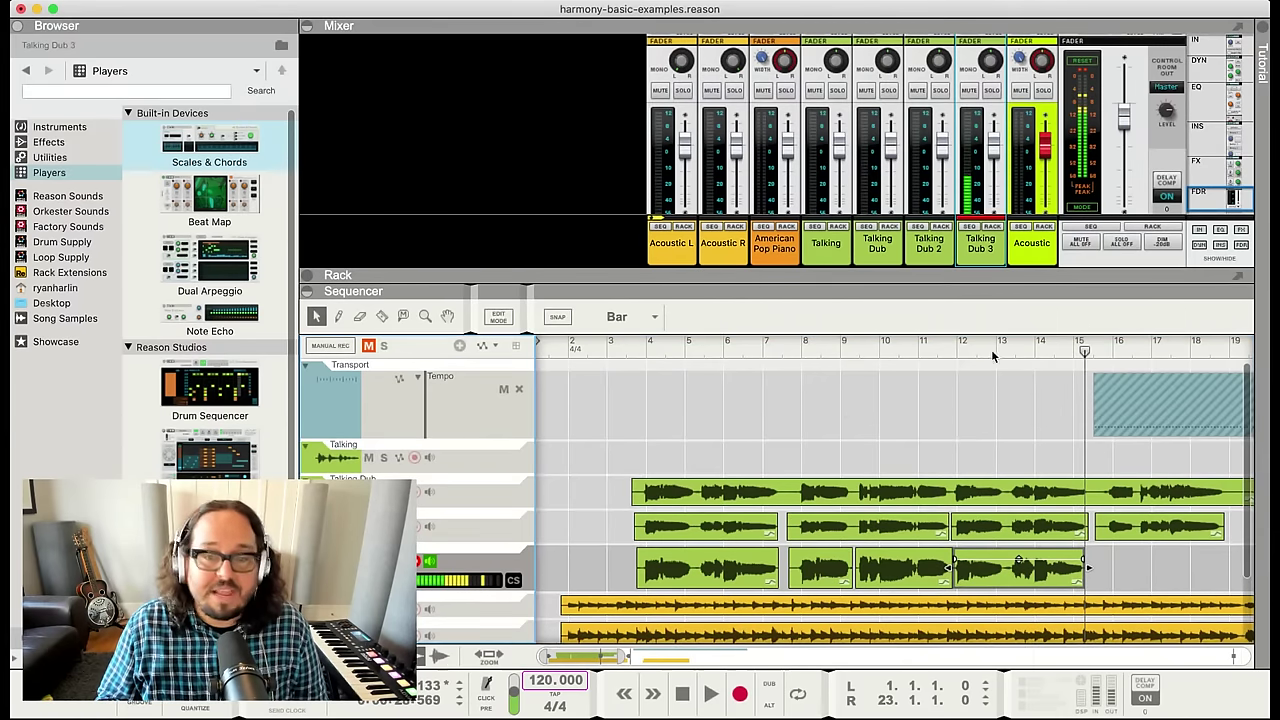
Make Talking the active recording track, select the tempo clip at bar 15.3 and play from there to about bar 18 to rehearse the last phrase
{"action": "left_click", "coordinate": [446, 483]}
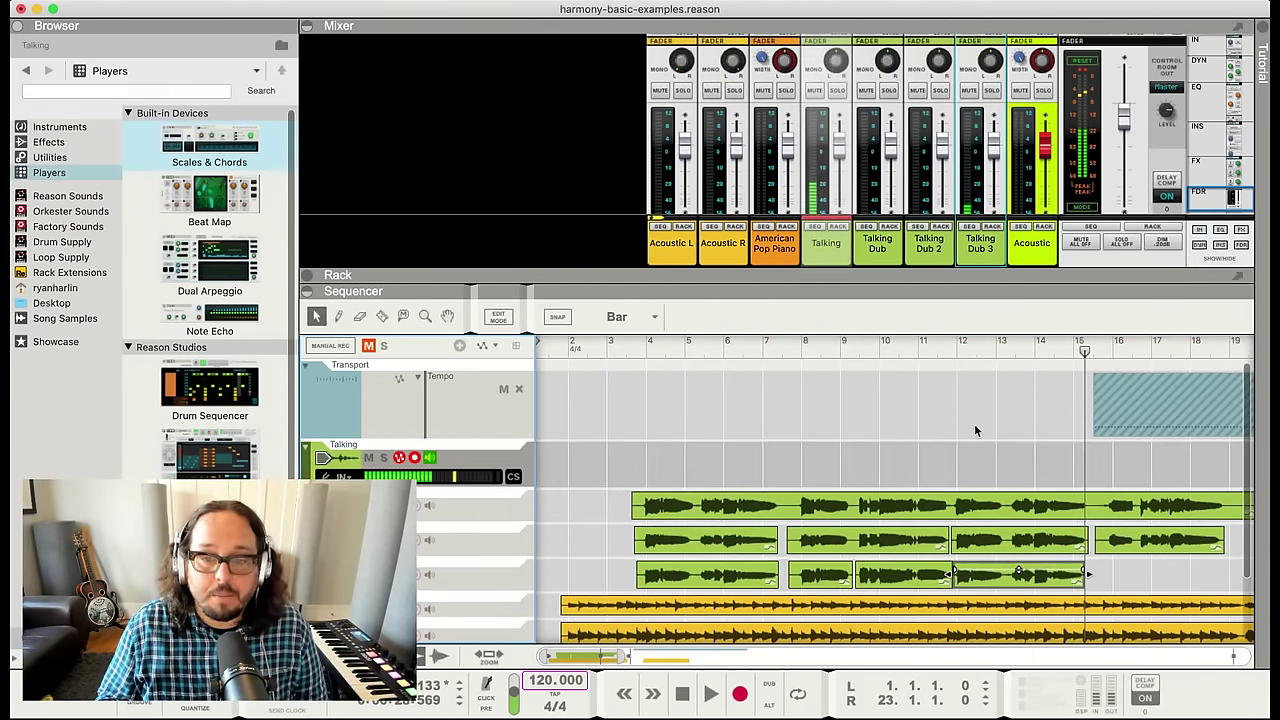
{"action": "scroll", "coordinate": [1104, 454], "scroll_direction": "right", "scroll_amount": 3}
{"action": "left_click_drag", "start_coordinate": [942, 400], "coordinate": [1122, 455]}
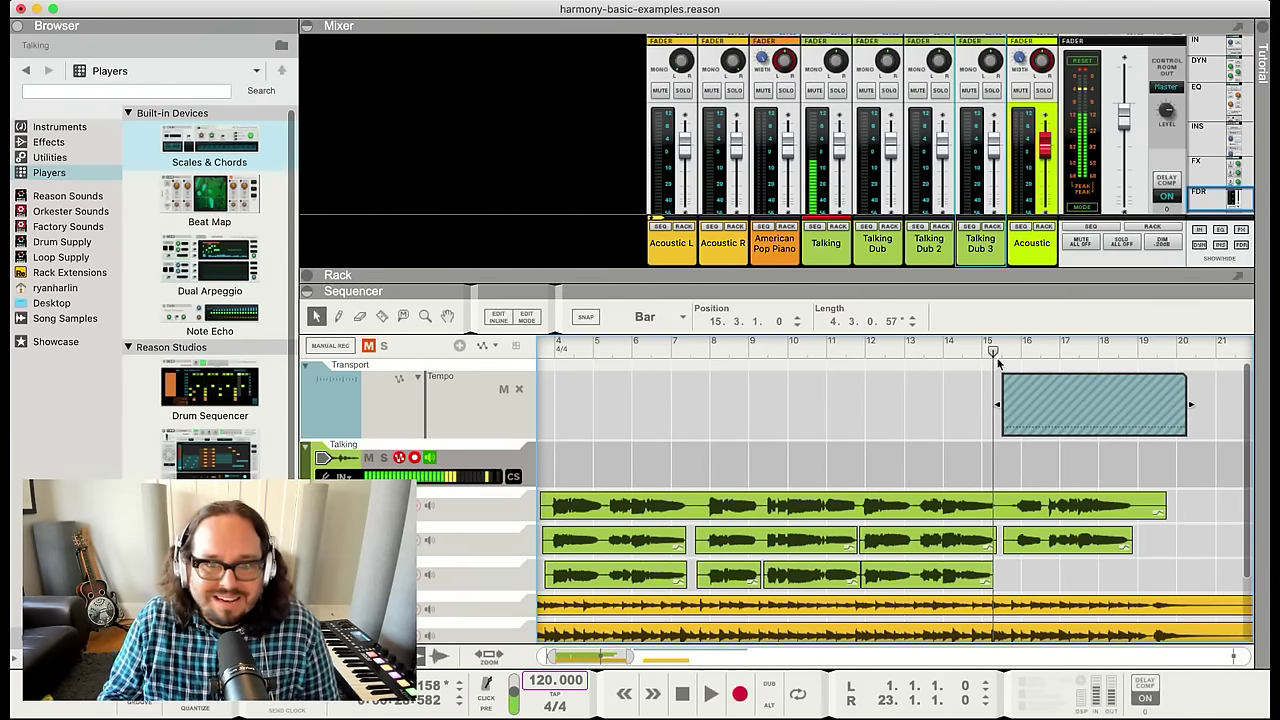
{"action": "left_click", "coordinate": [1000, 352]}
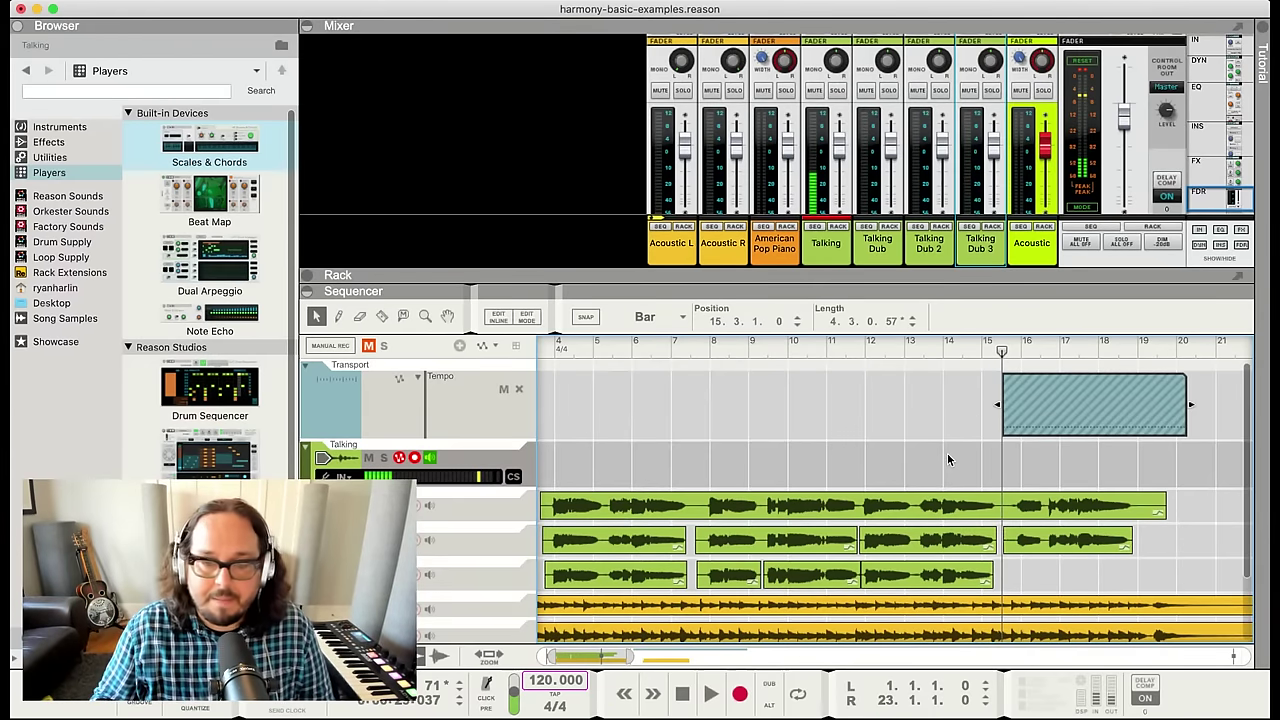
{"action": "key", "text": "space"}
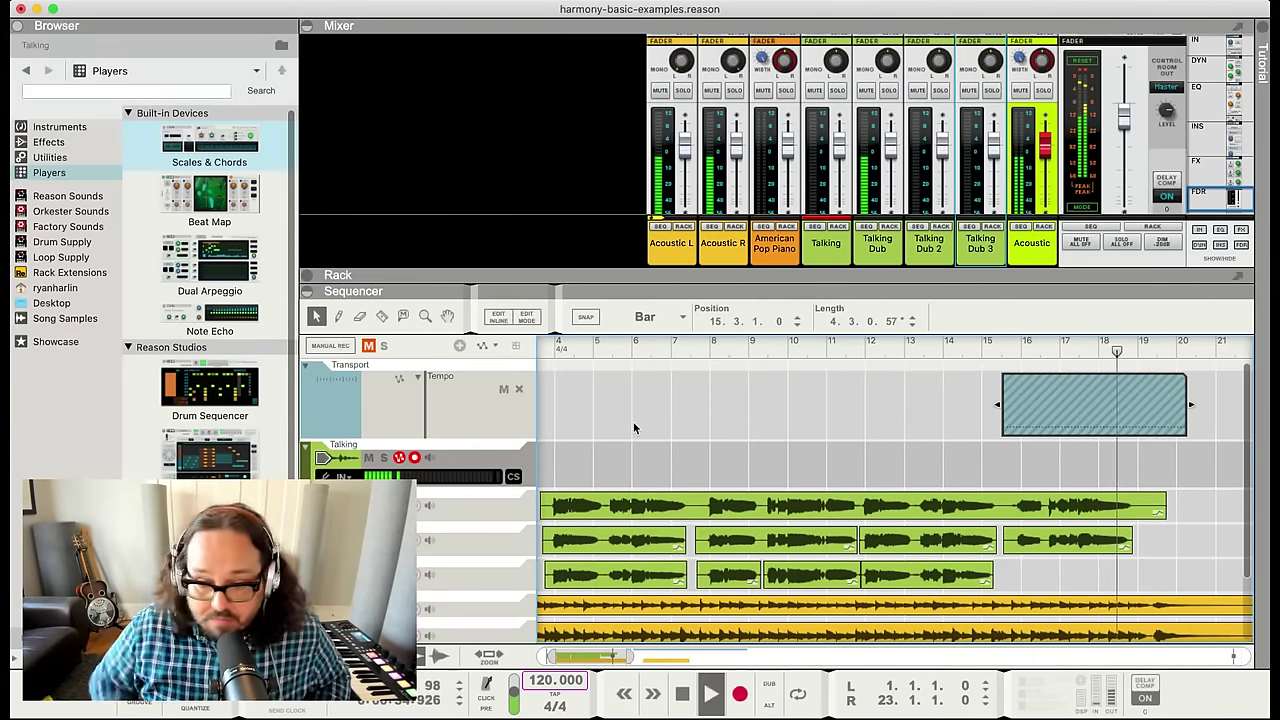
{"action": "key", "text": "space"}
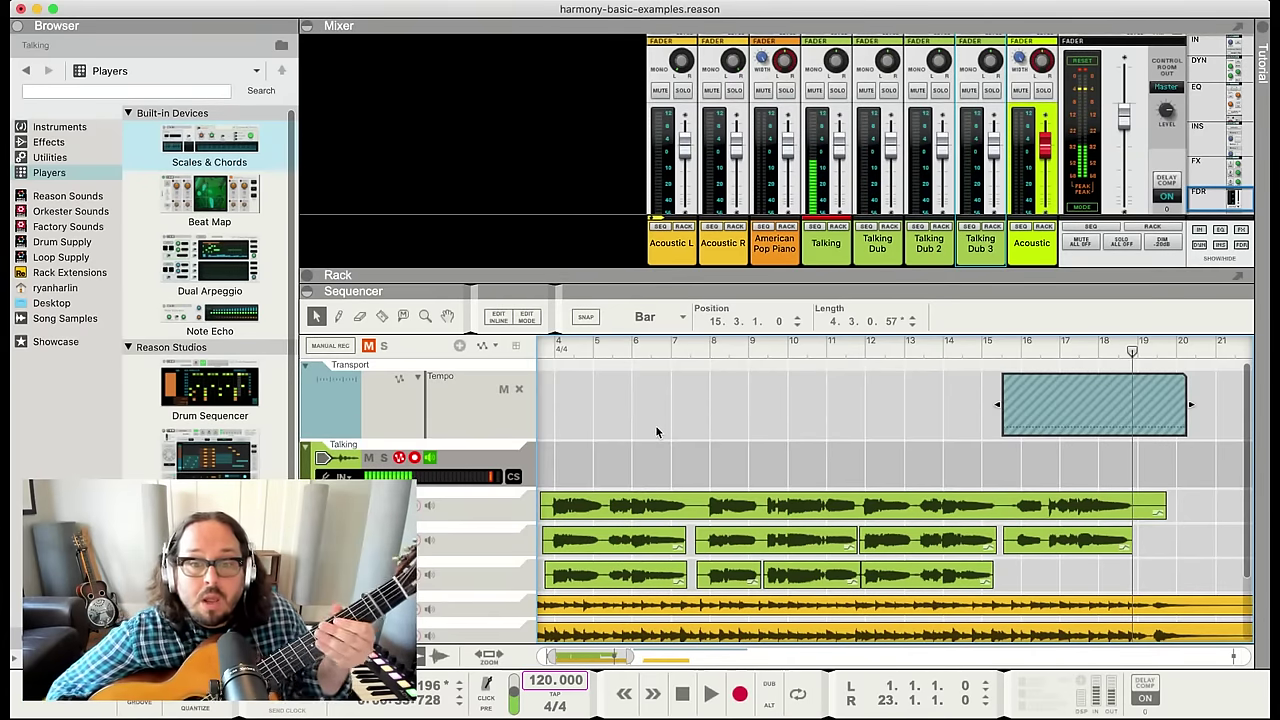
Play the opening of the last phrase twice from about bar 15 to bar 16 to find its harmony note
{"action": "left_click", "coordinate": [996, 347]}
{"action": "key", "text": "space"}
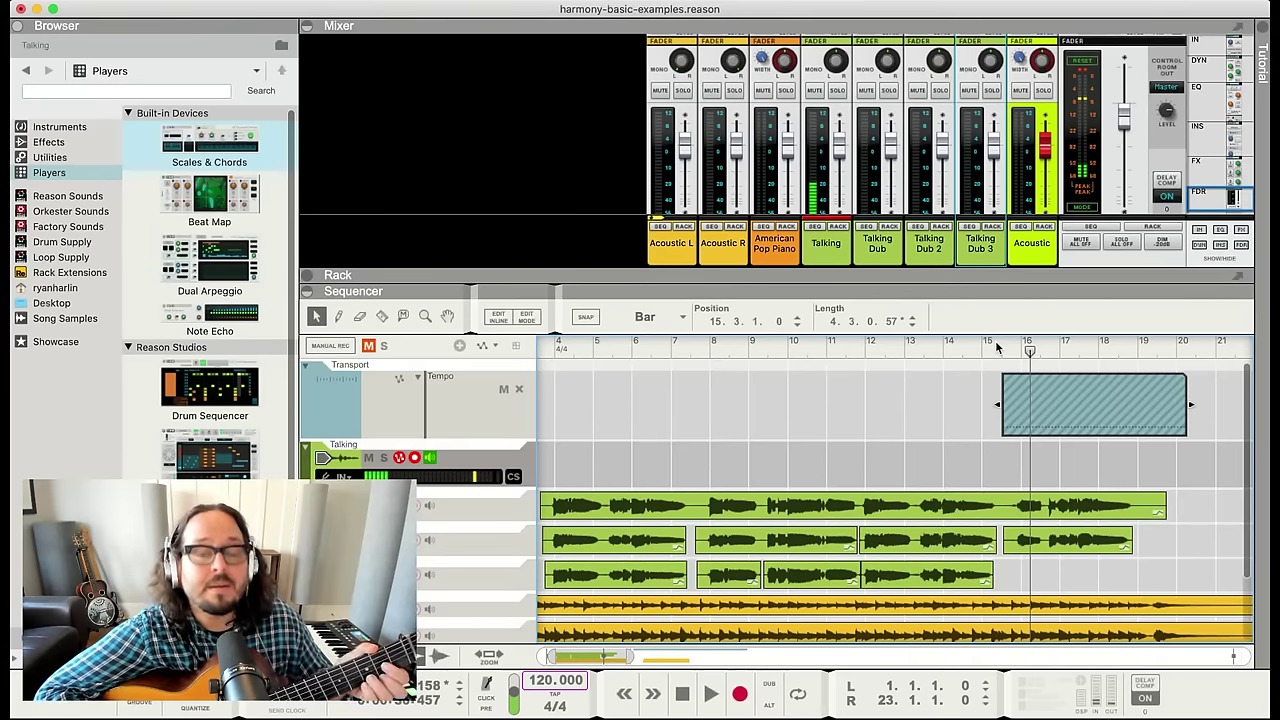
{"action": "left_click", "coordinate": [996, 345]}
{"action": "key", "text": "space"}
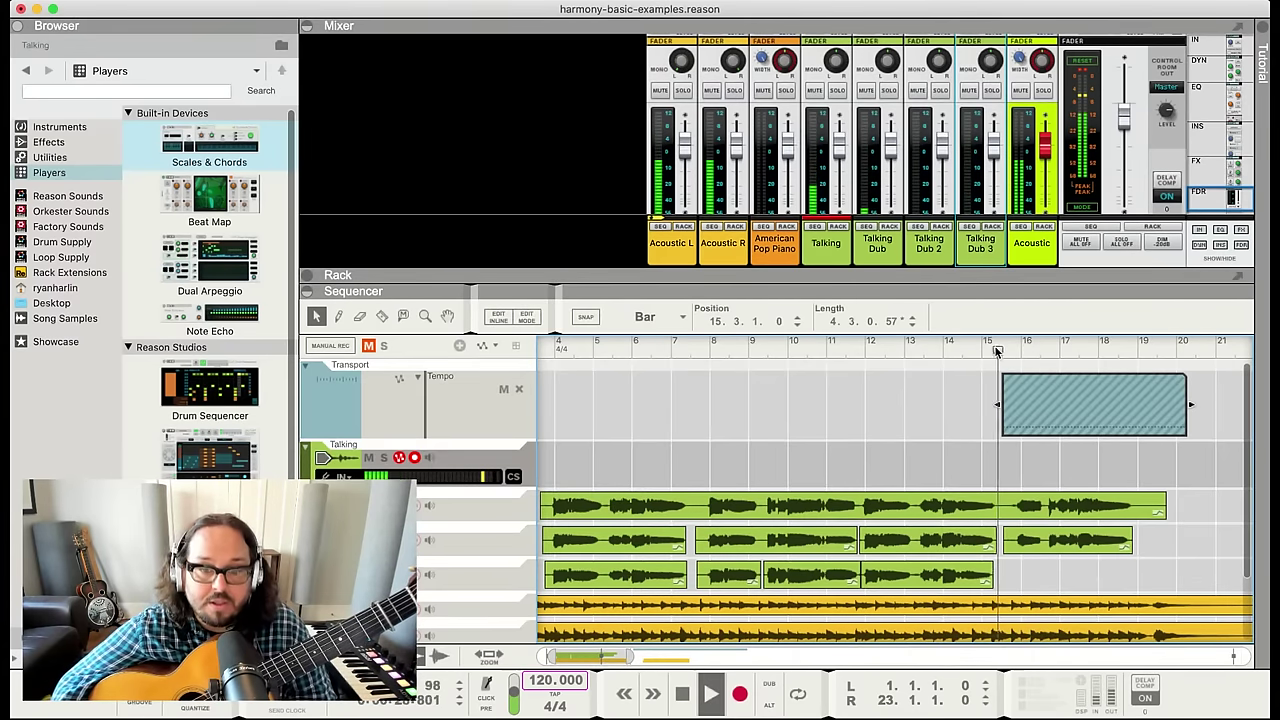
{"action": "left_click", "coordinate": [459, 452]}
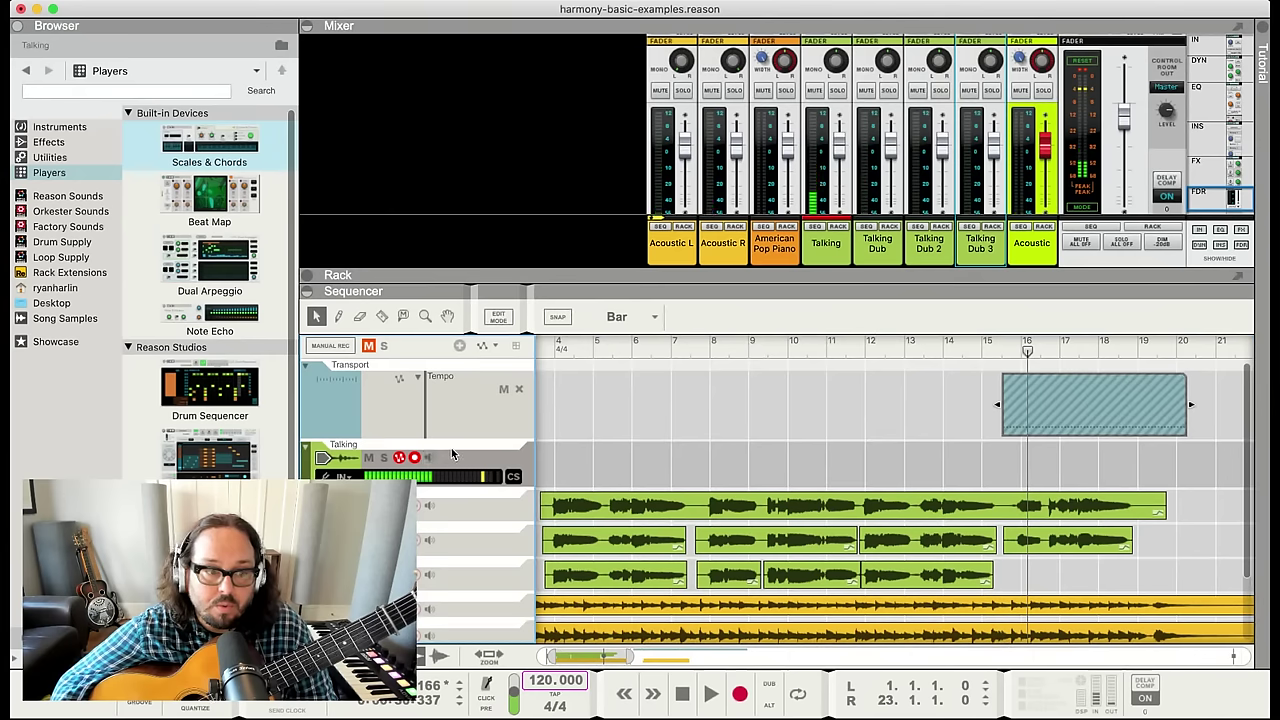
Replay the start of the last phrase several times from about bar 15.3 to work out the harmony notes
{"action": "left_click", "coordinate": [1004, 349]}
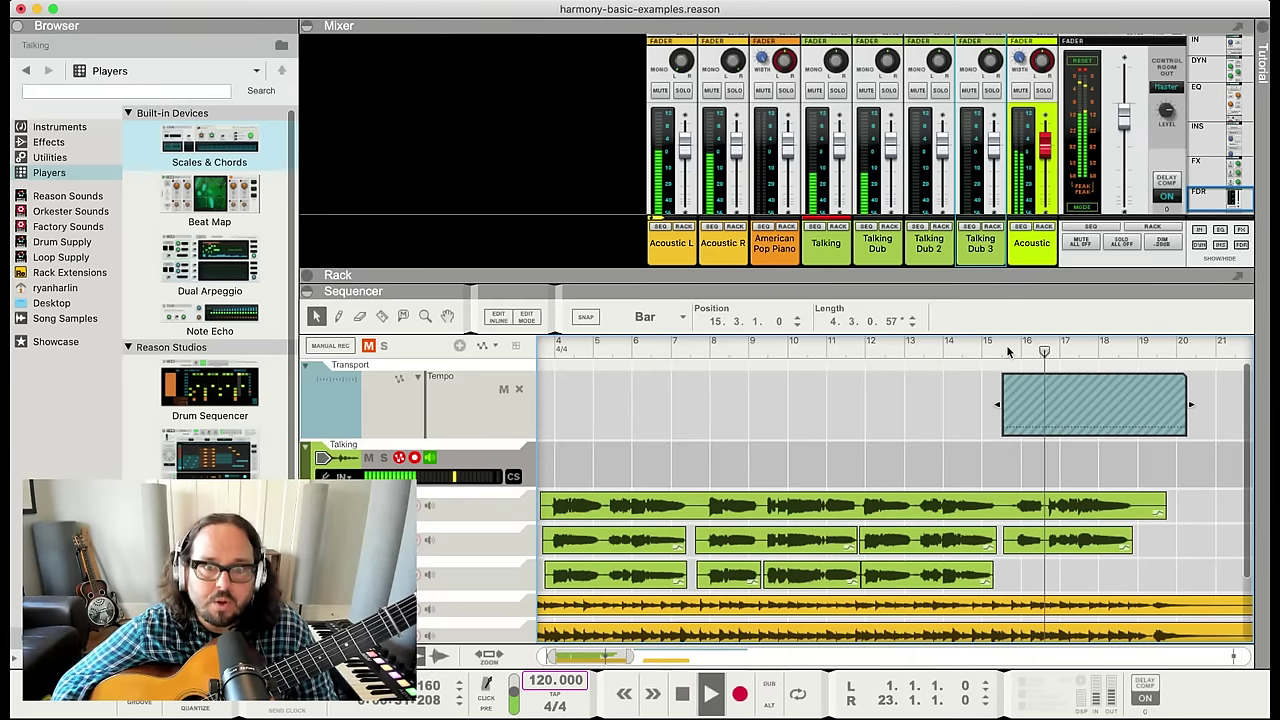
{"action": "left_click", "coordinate": [1006, 350]}
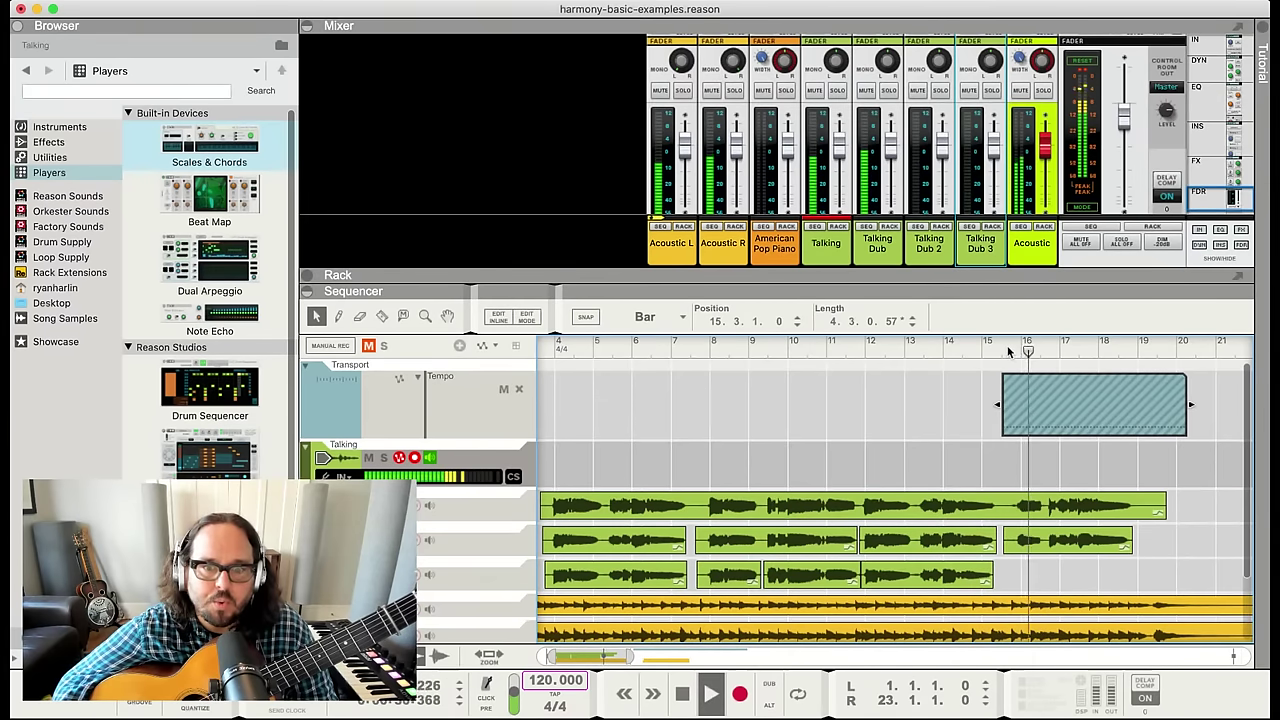
{"action": "key", "text": "space"}
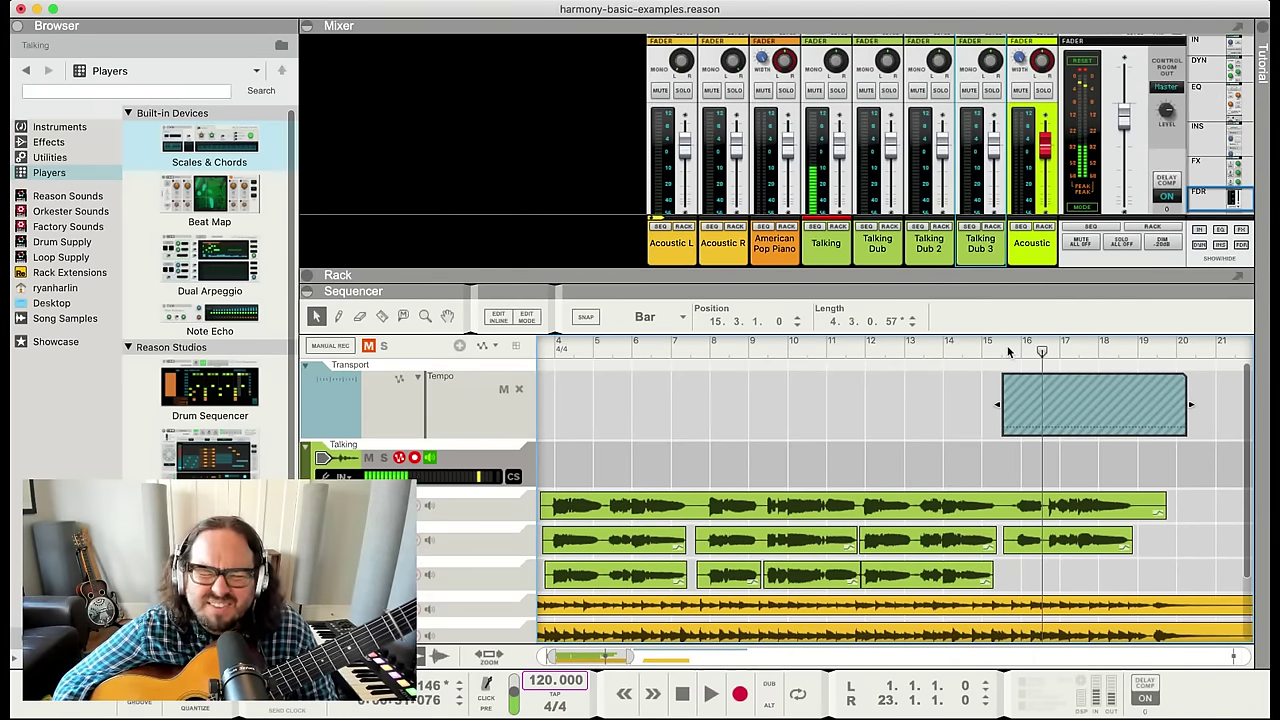
{"action": "left_click", "coordinate": [1007, 350]}
{"action": "key", "text": "space"}
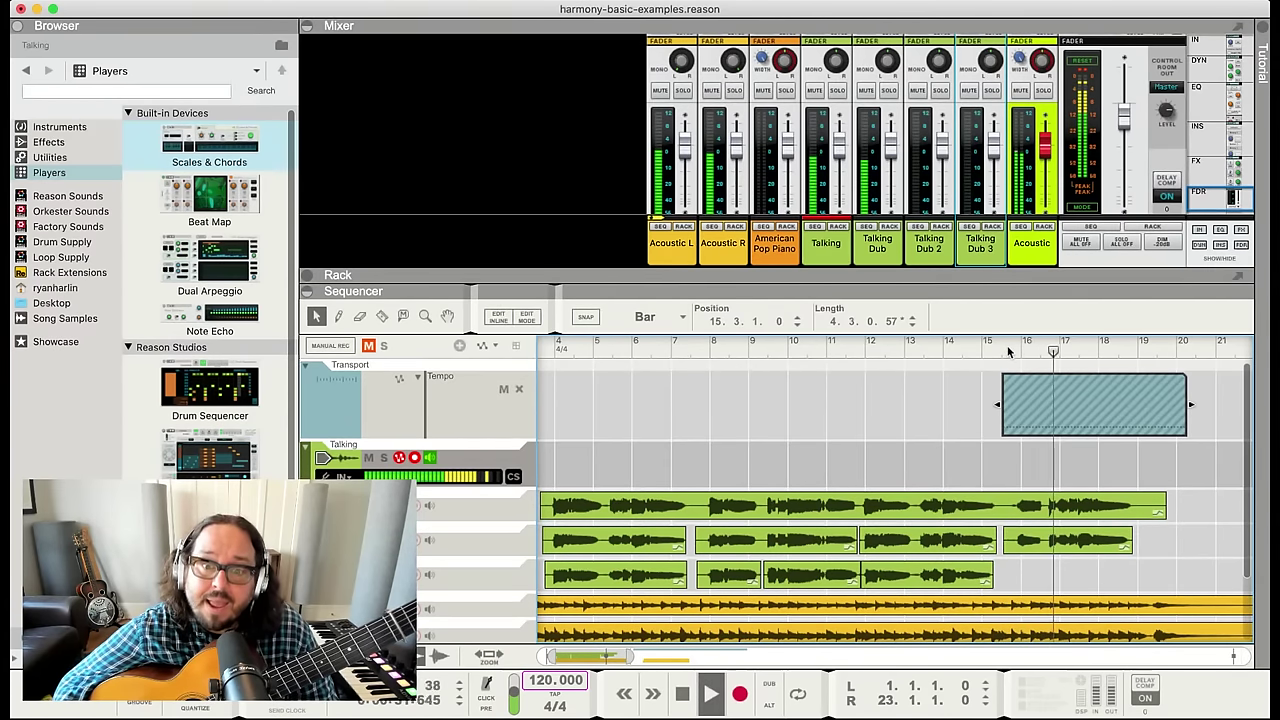
{"action": "key", "text": "space"}
Play the last phrase from about bar 15.3 to bar 17 to compare the harmony with the chords
{"action": "left_click", "coordinate": [1033, 350]}
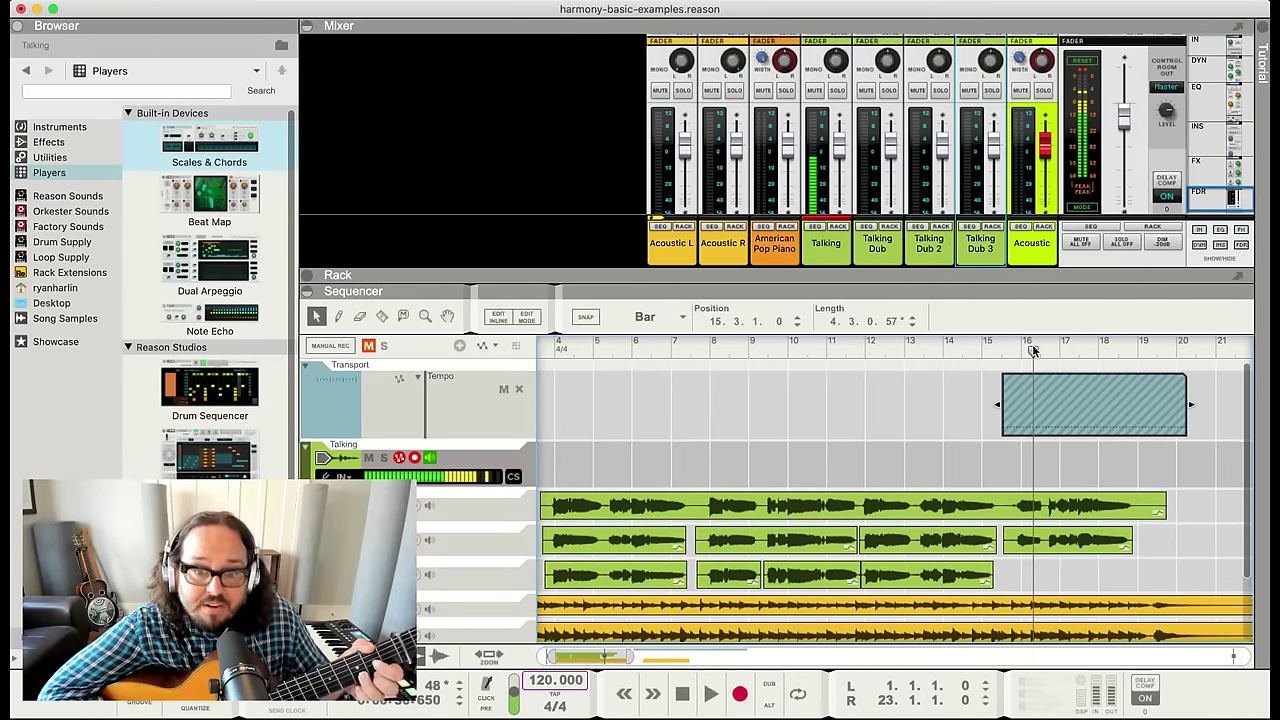
{"action": "left_click", "coordinate": [1008, 344]}
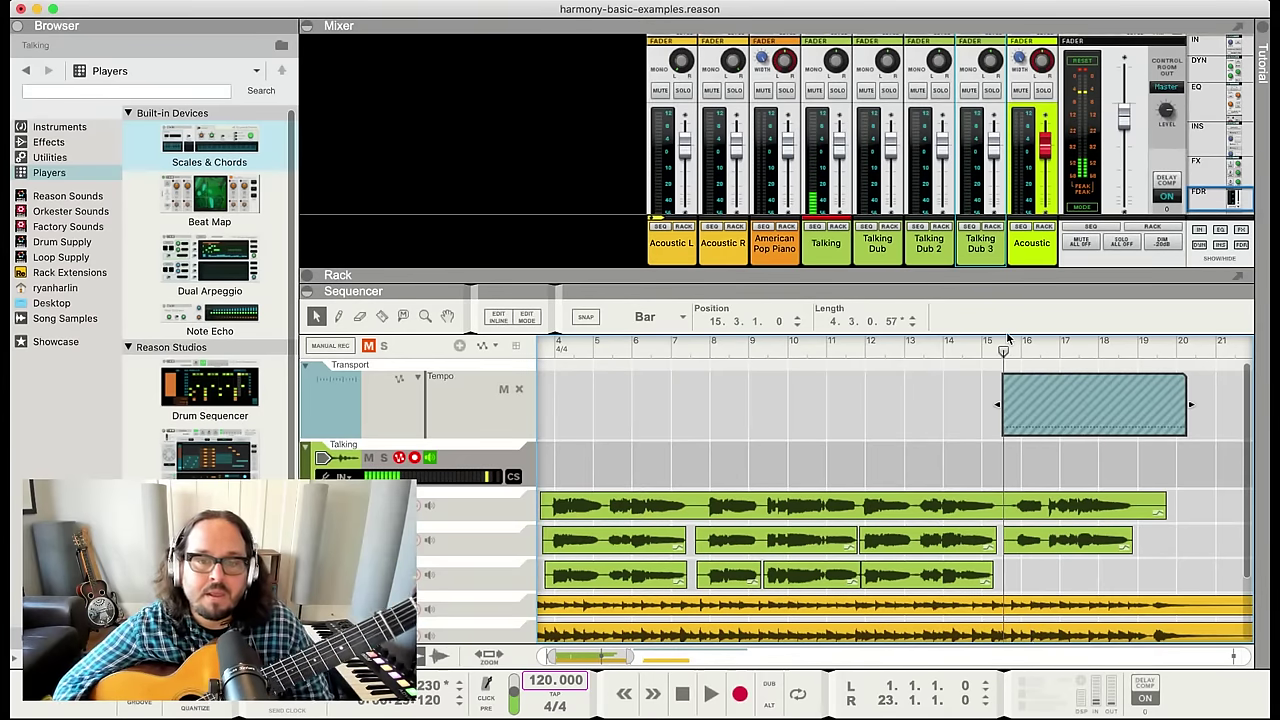
{"action": "key", "text": "space"}
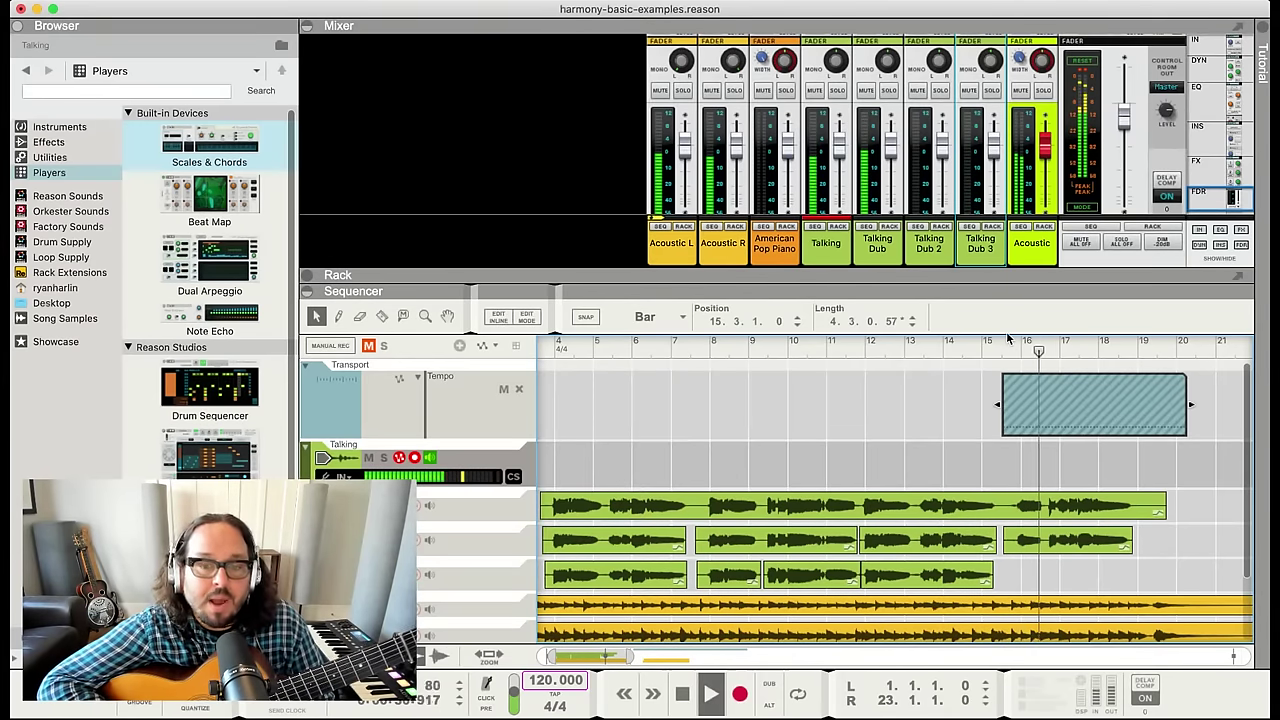
{"action": "key", "text": "space"}
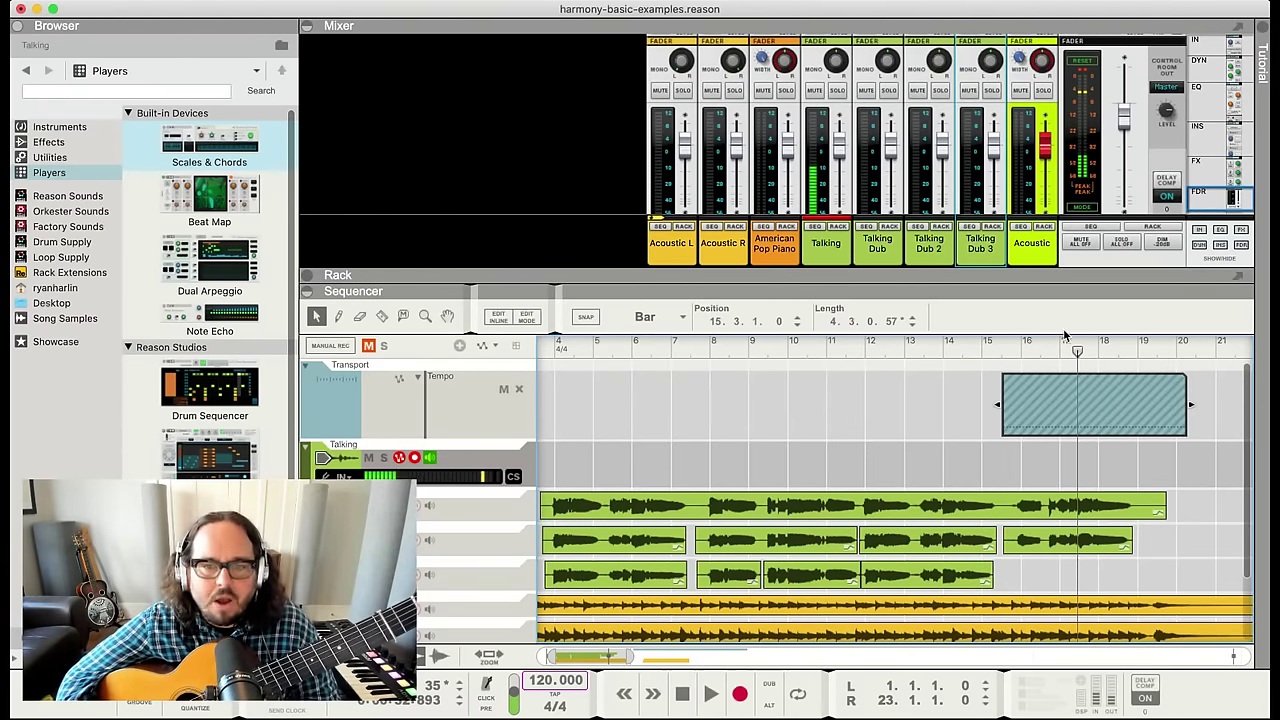
Rehearse the last phrase by playing from just before bar 16 to beyond bar 17
{"action": "left_click", "coordinate": [1035, 347]}
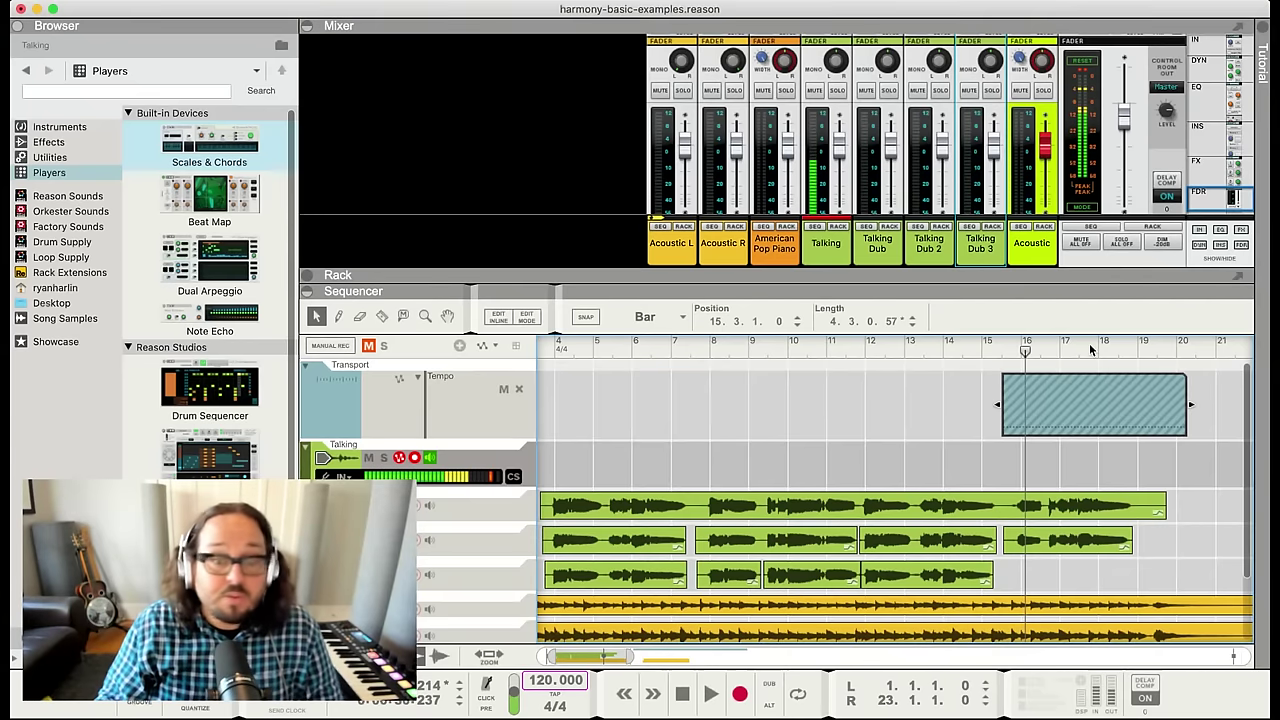
{"action": "left_click_drag", "start_coordinate": [1033, 350], "coordinate": [1022, 348]}
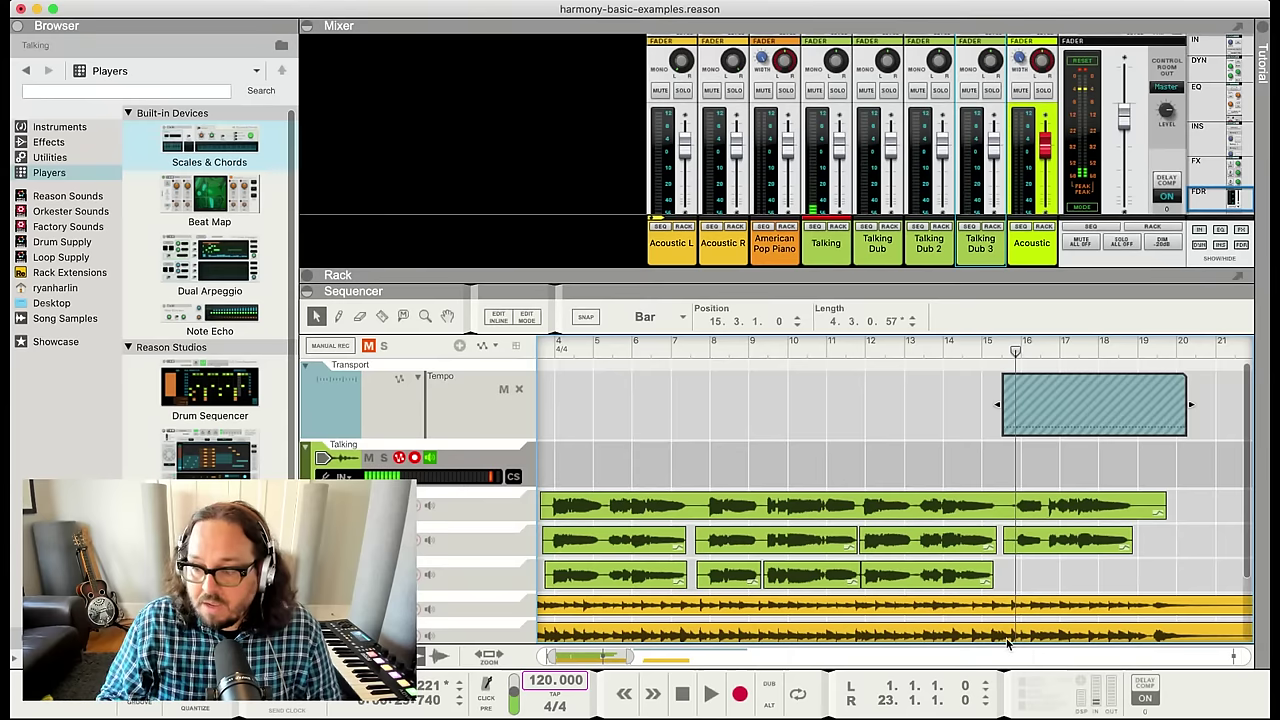
{"action": "key", "text": "space"}
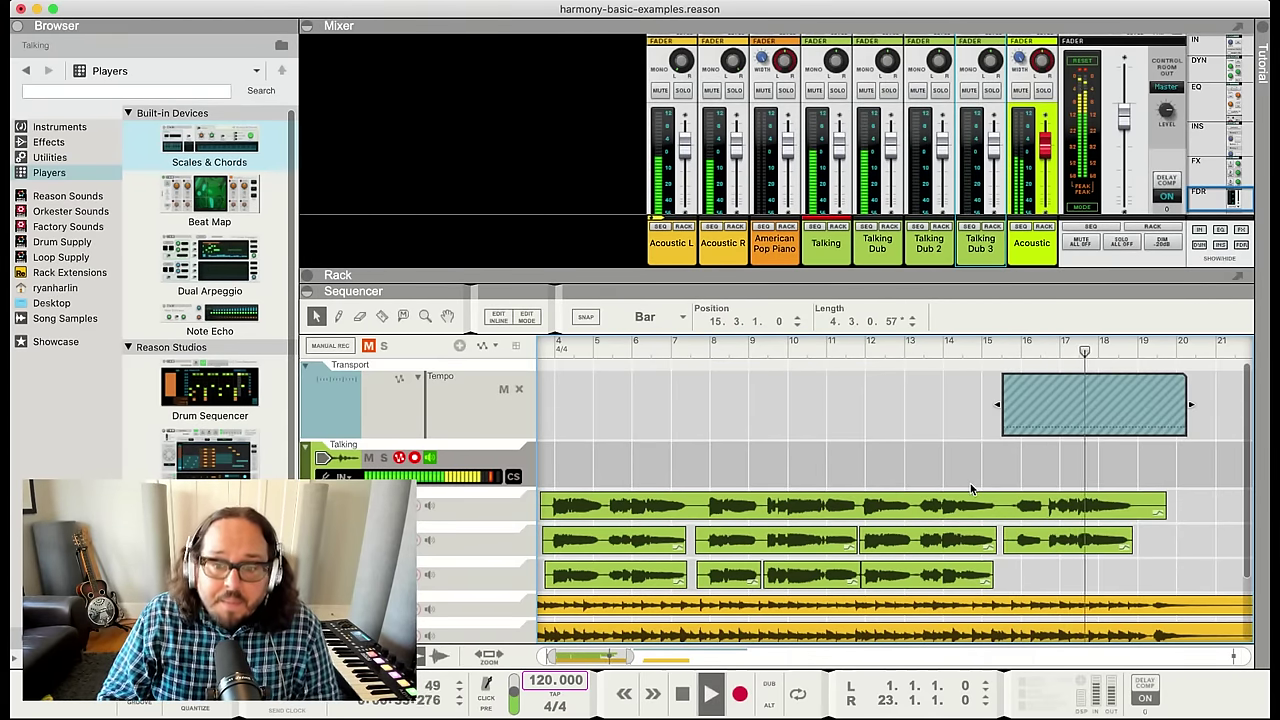
{"action": "key", "text": "space"}
Replay the passage from about bar 17, return the playhead there and unmute the selected tempo automation clip
{"action": "left_click", "coordinate": [1079, 354]}
{"action": "key", "text": "space"}
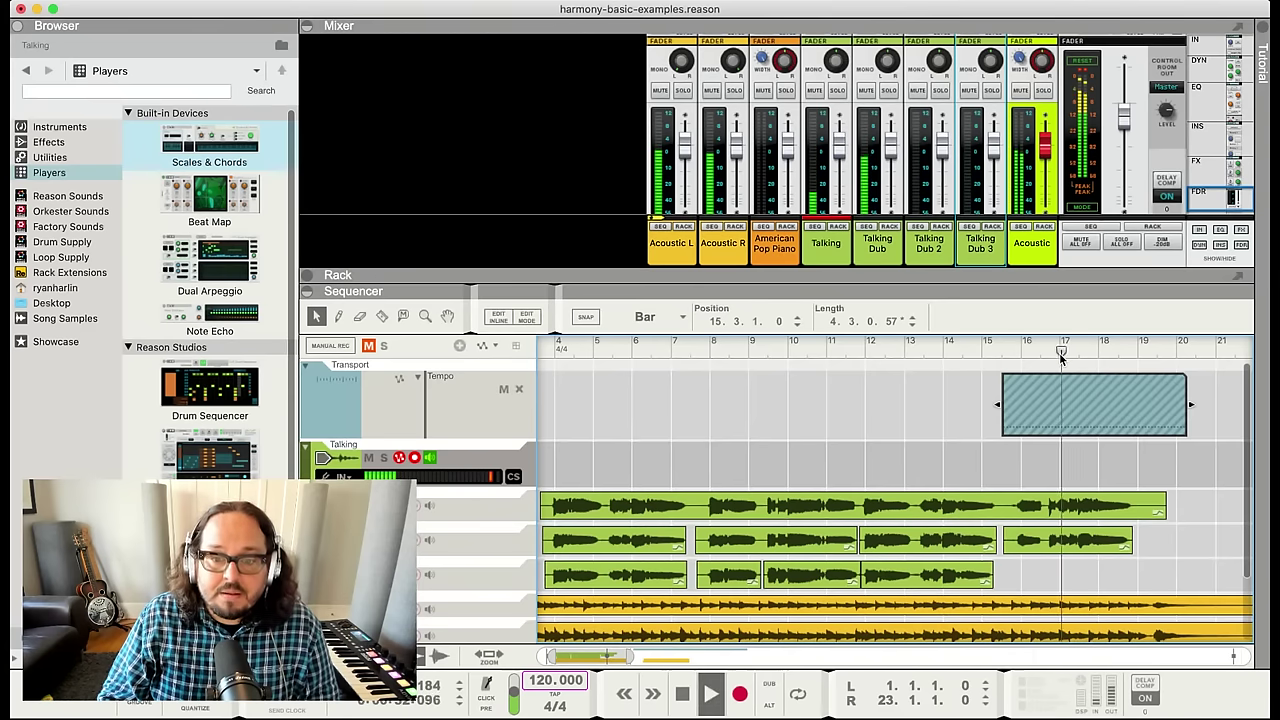
{"action": "key", "text": "space"}
{"action": "left_click", "coordinate": [1062, 353]}
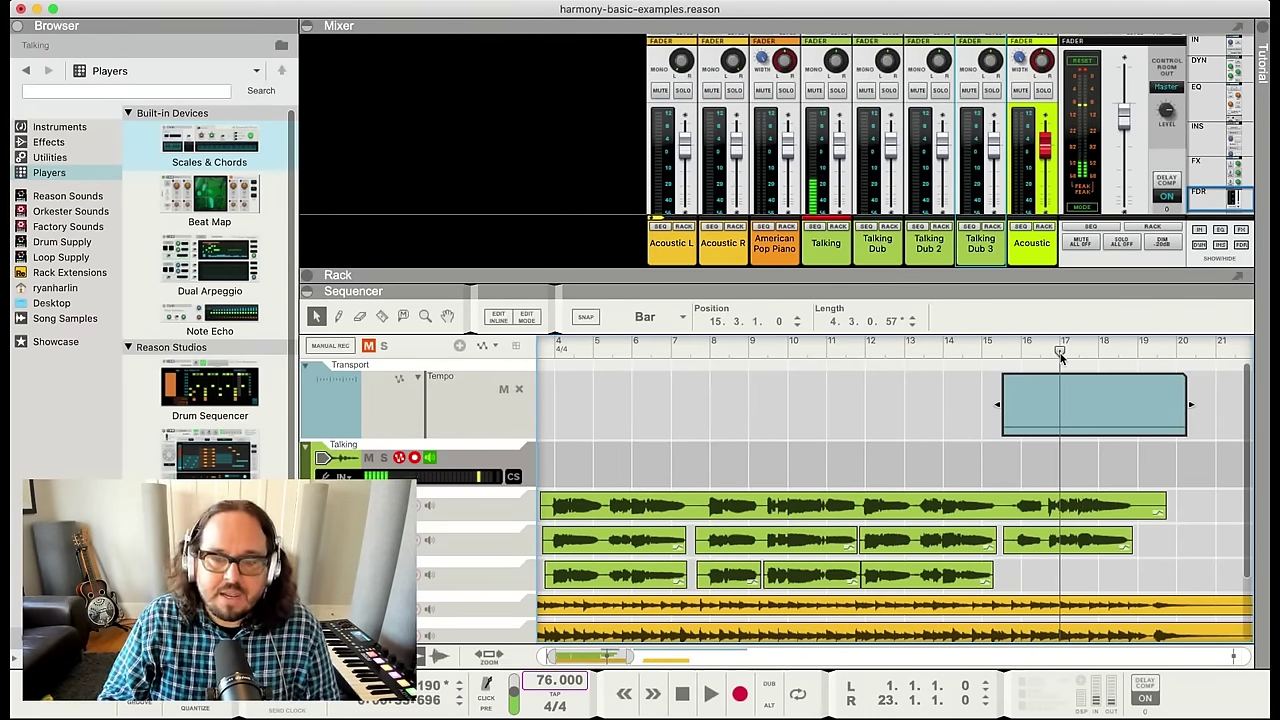
Replay the last phrase from about bars 15.3 and 17, running just past bar 17, to rehearse the harmony
{"action": "key", "text": "space"}
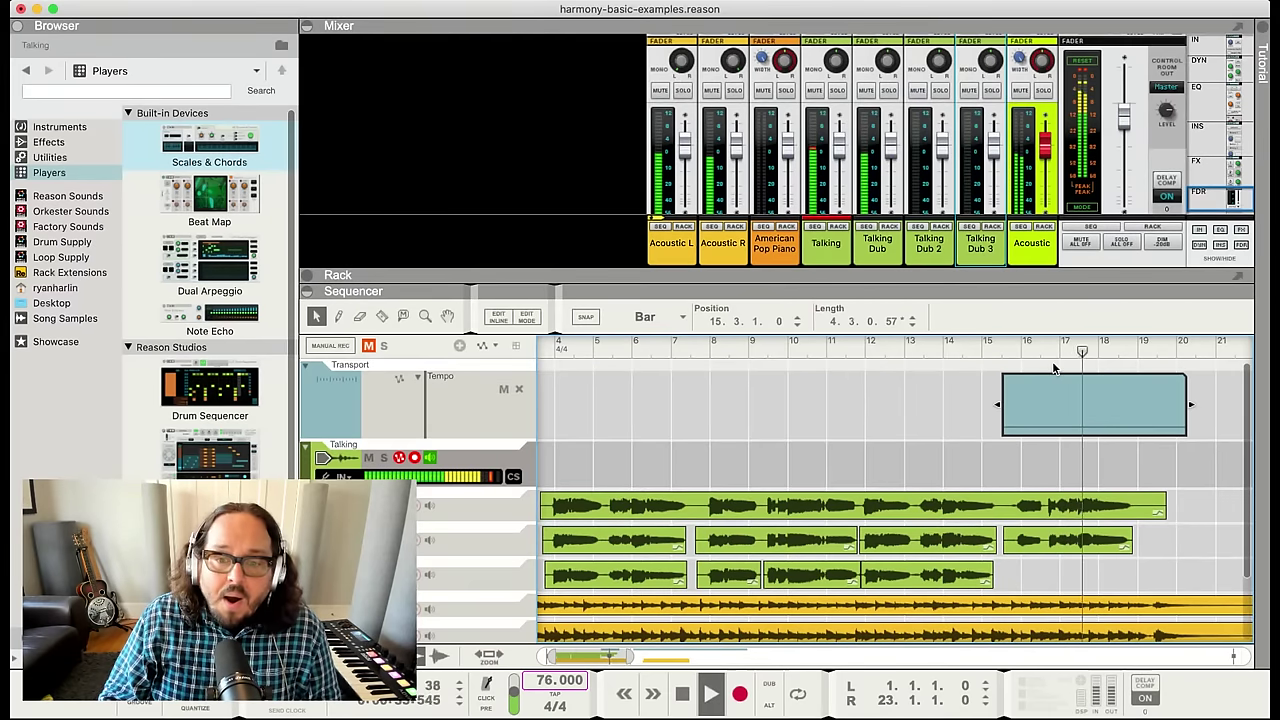
{"action": "left_click", "coordinate": [1008, 350]}
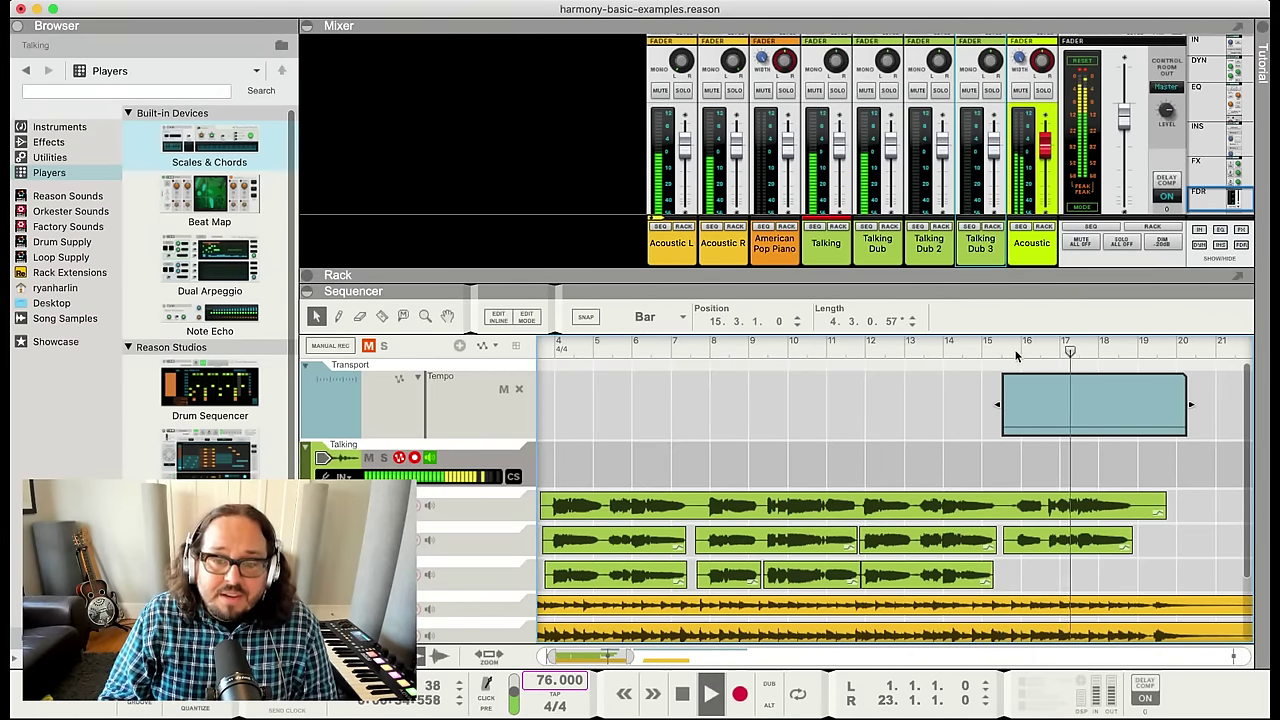
{"action": "key", "text": "space"}
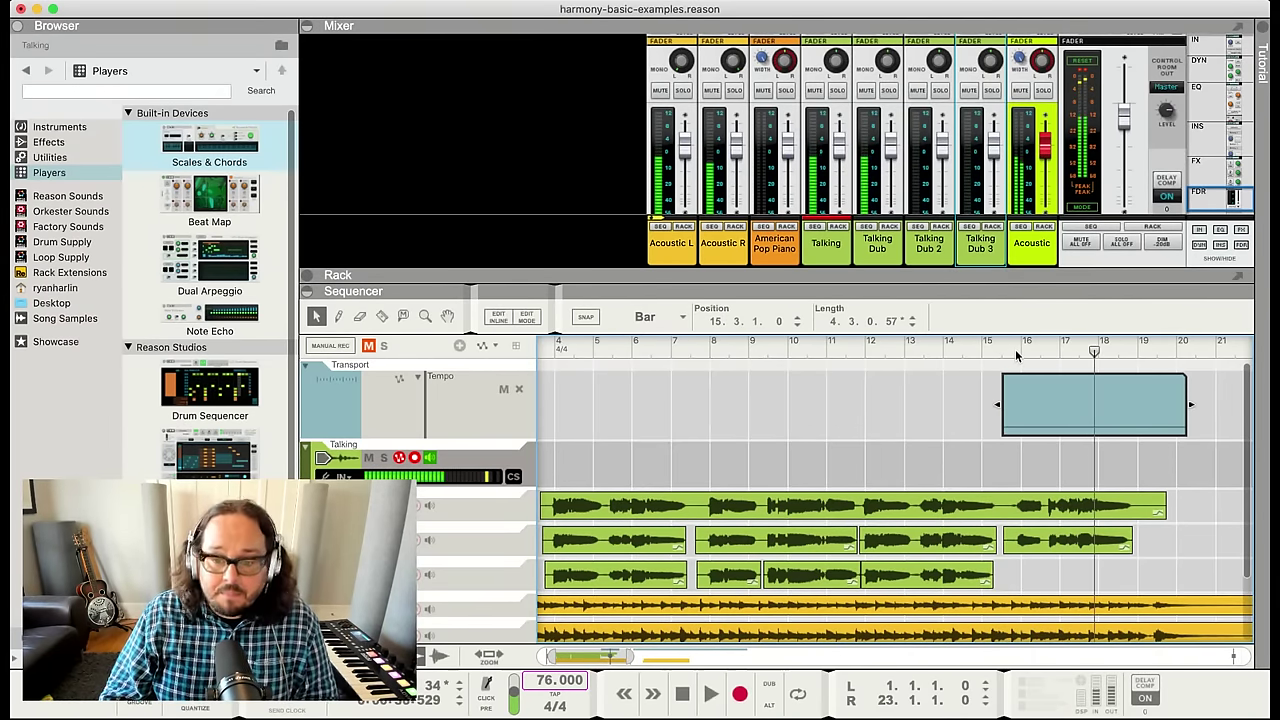
{"action": "left_click", "coordinate": [1006, 346]}
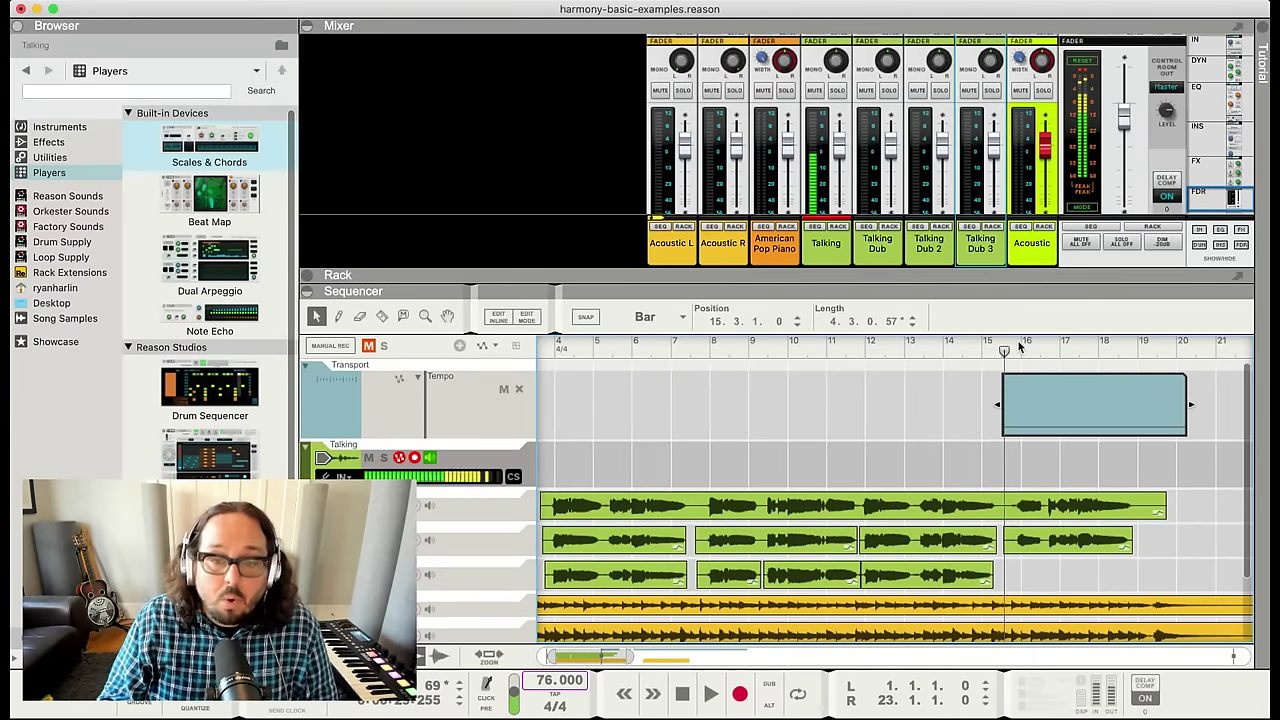
{"action": "key", "text": "space"}
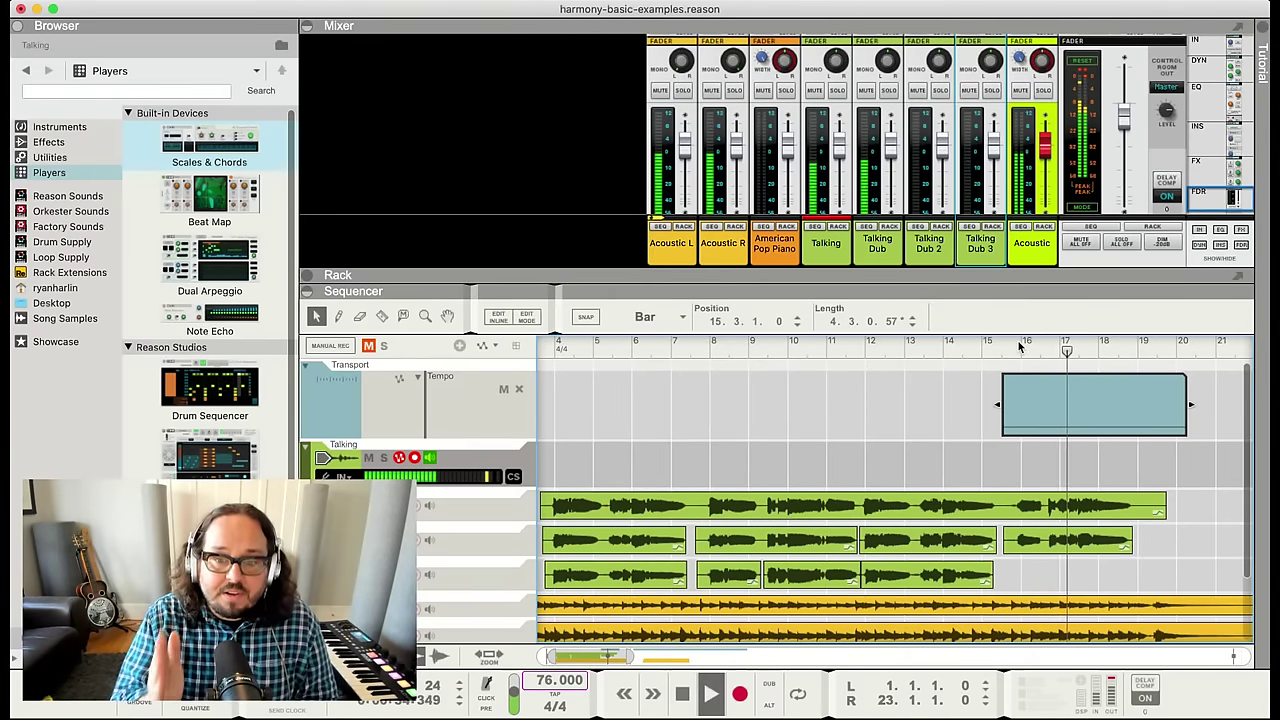
{"action": "key", "text": "space"}
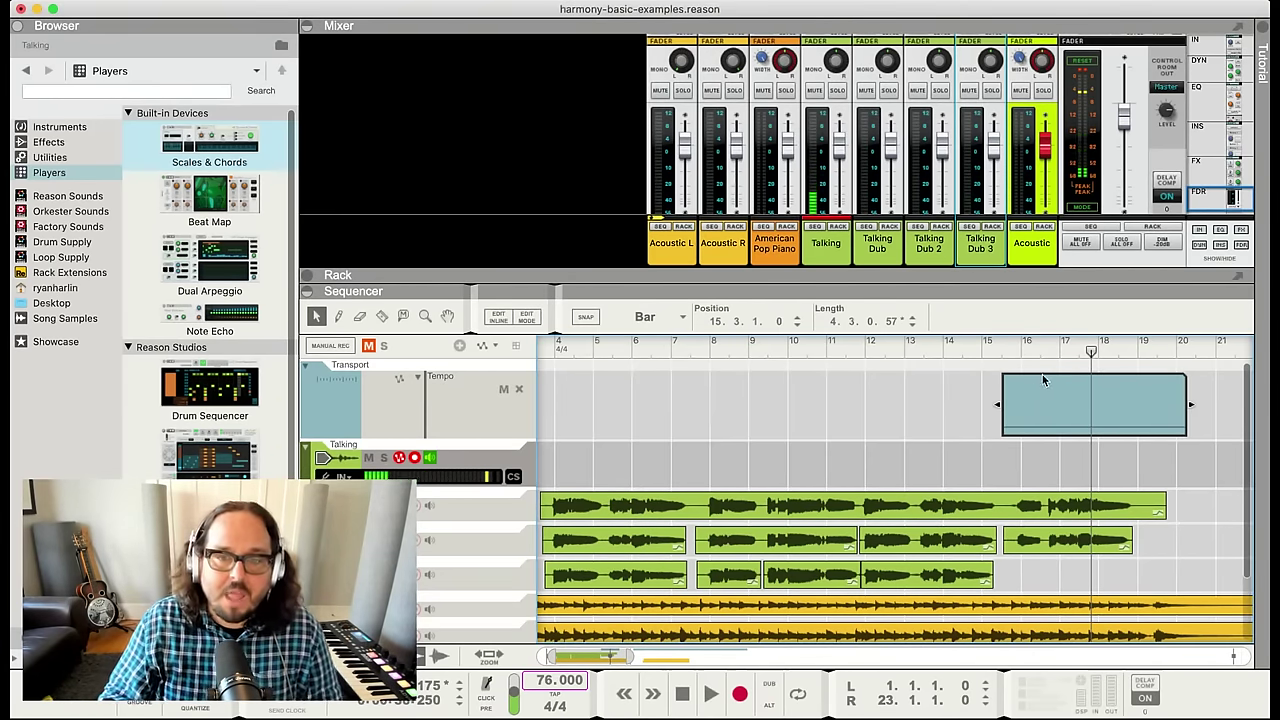
Audition the phrase's ending in short repeats from about bar 17.3 to bar 18 to work out its harmony notes
{"action": "mouse_move", "coordinate": [1019, 348]}
{"action": "left_mouse_down"}
{"action": "mouse_move", "coordinate": [1071, 348]}
{"action": "mouse_move", "coordinate": [1019, 341]}
{"action": "left_mouse_up"}
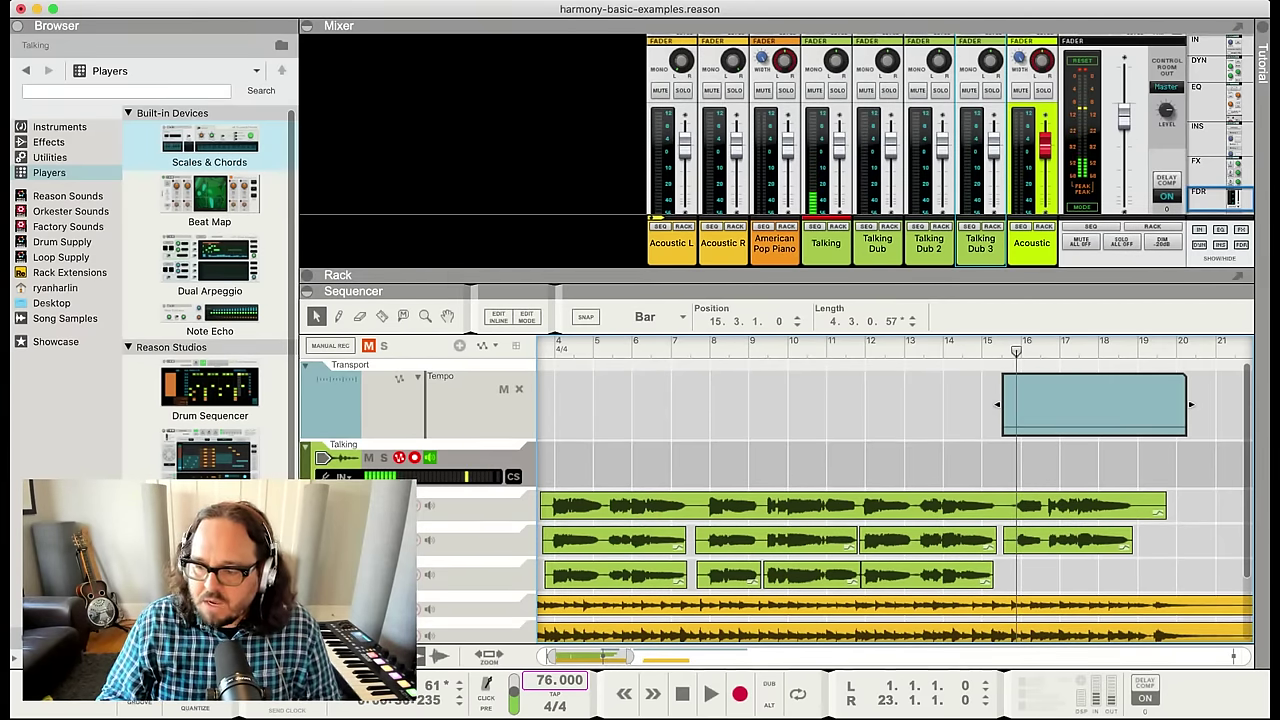
{"action": "left_click", "coordinate": [1079, 346]}
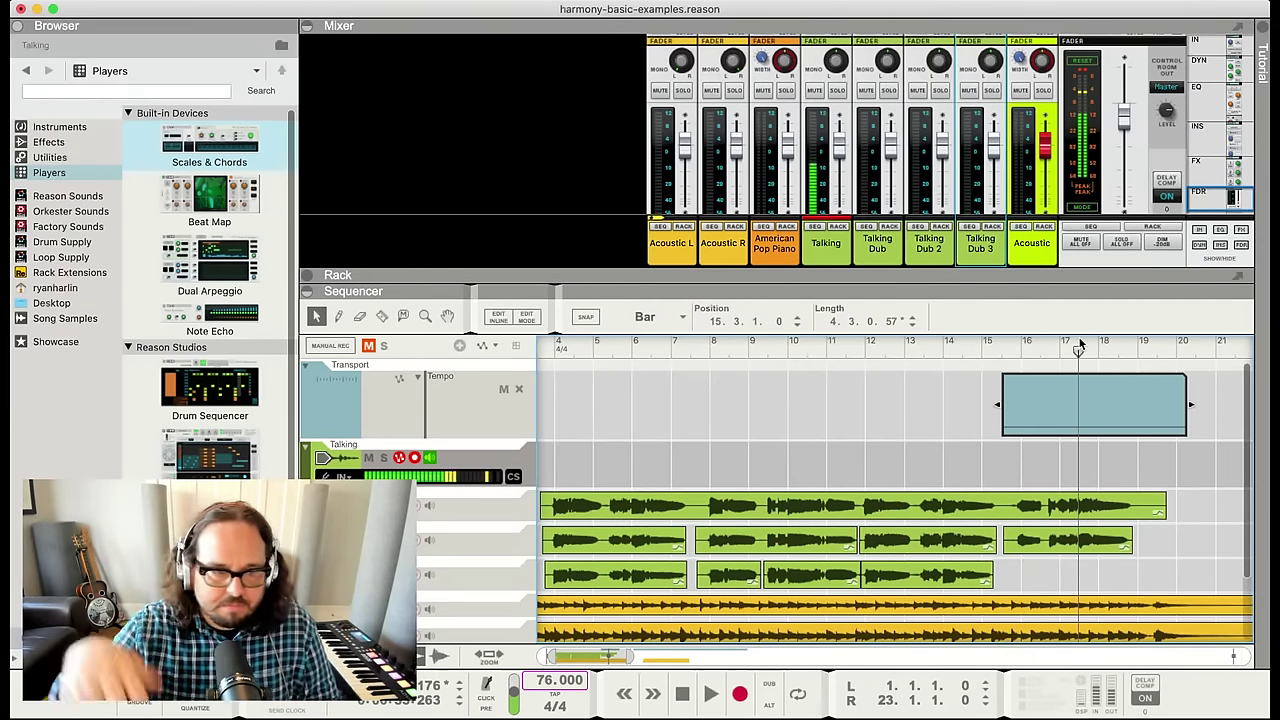
{"action": "left_click", "coordinate": [1080, 346]}
{"action": "key", "text": "space"}
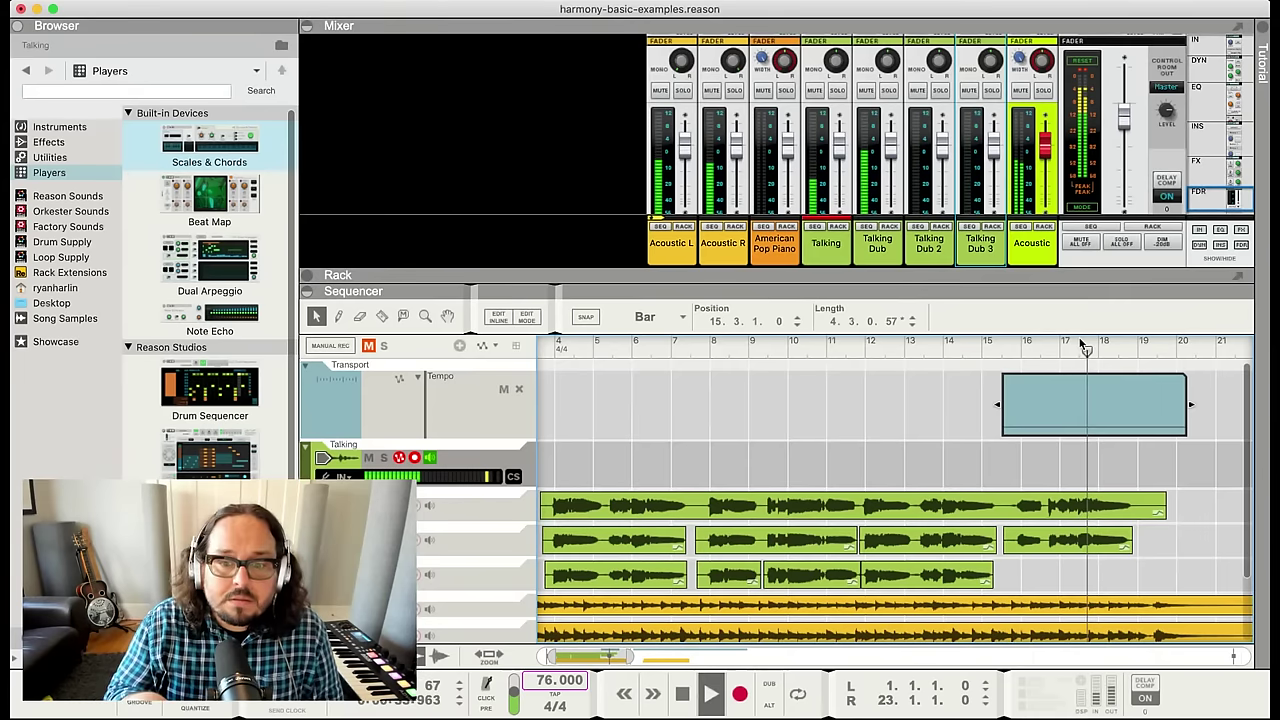
{"action": "left_click", "coordinate": [1080, 346]}
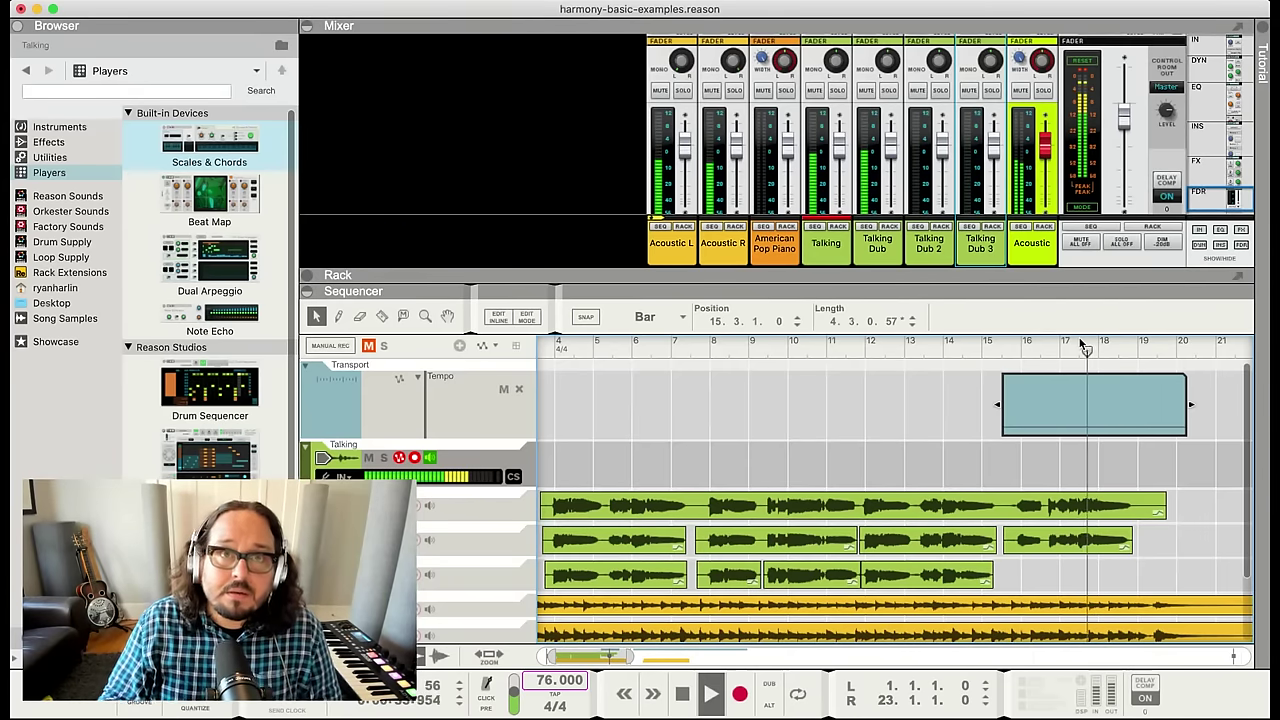
{"action": "left_click", "coordinate": [1094, 351]}
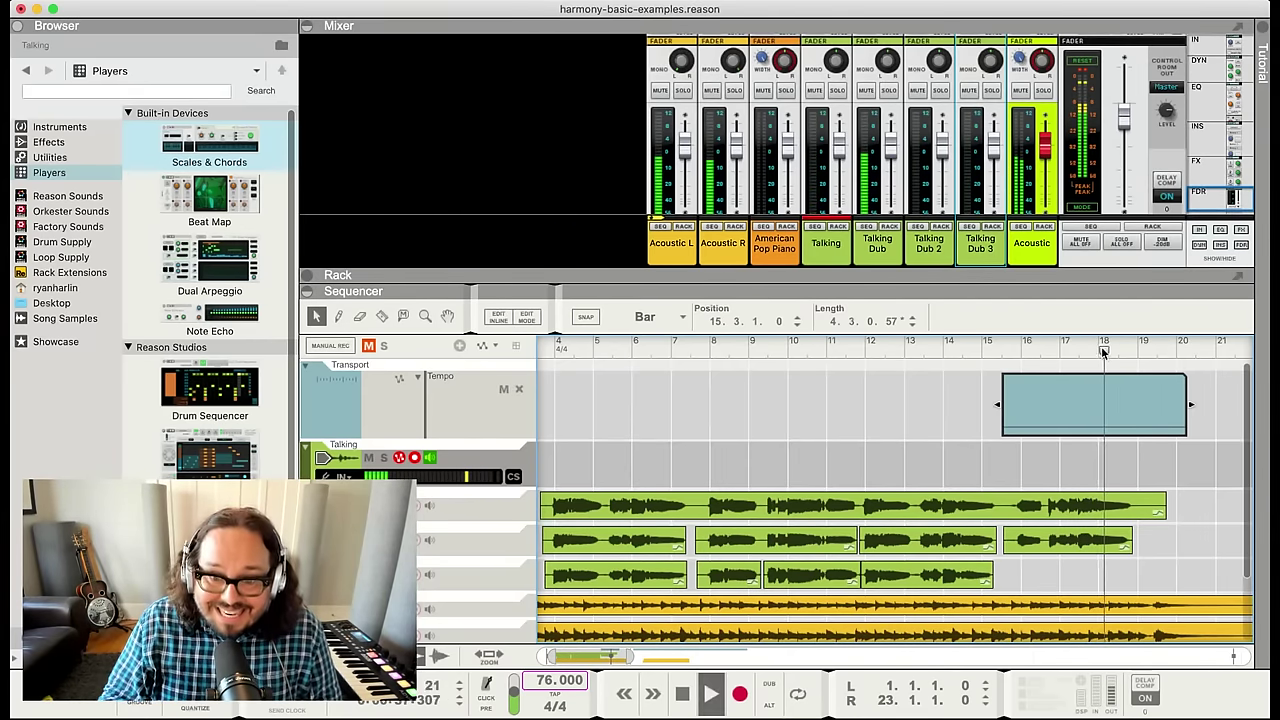
{"action": "left_click", "coordinate": [1094, 351]}
{"action": "left_click", "coordinate": [1100, 352]}
{"action": "key", "text": "space"}
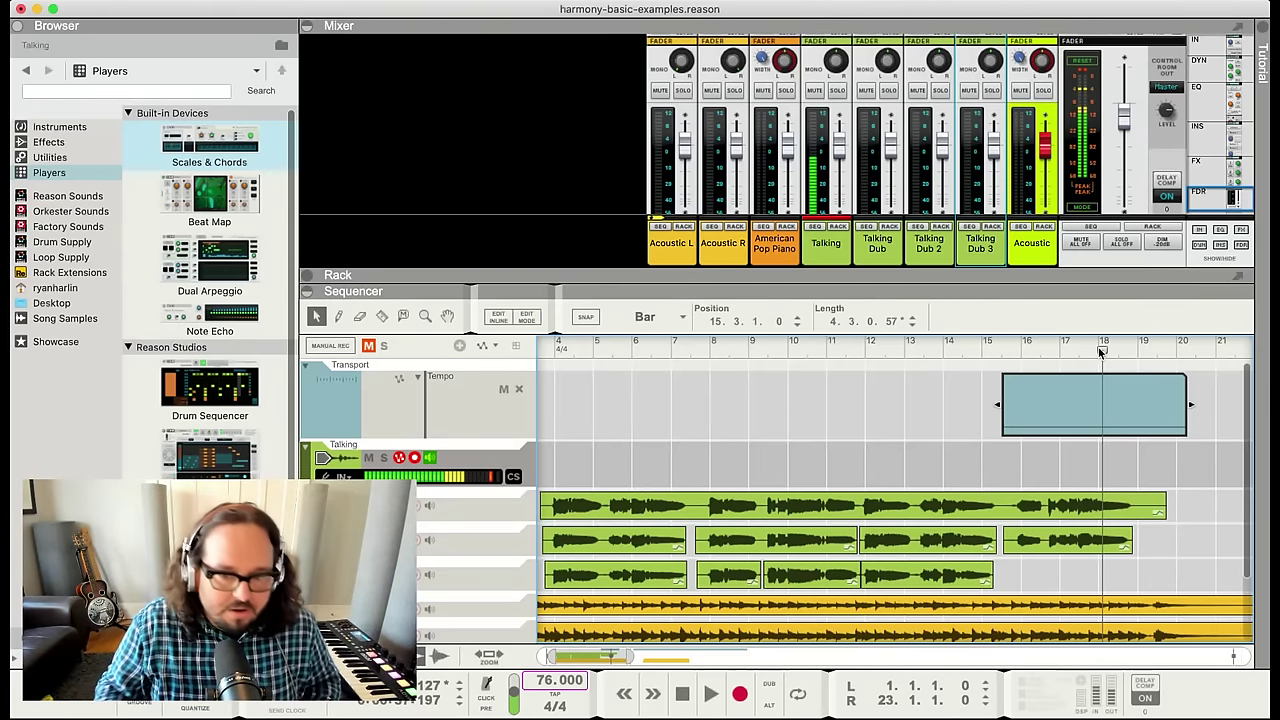
Mute the tempo automation clip and play the last phrase from about bar 15.3 to beyond bar 18
{"action": "left_click", "coordinate": [1015, 349]}
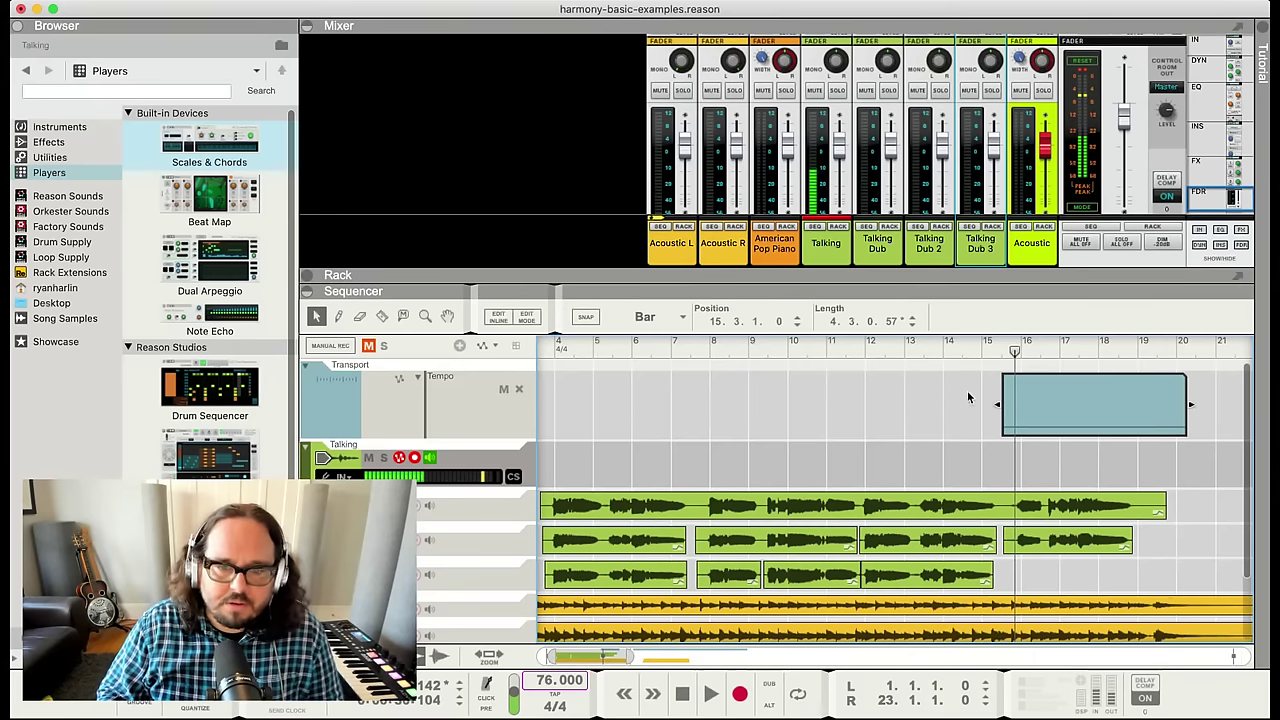
{"action": "left_click", "coordinate": [1027, 409]}
{"action": "left_click", "coordinate": [1000, 351]}
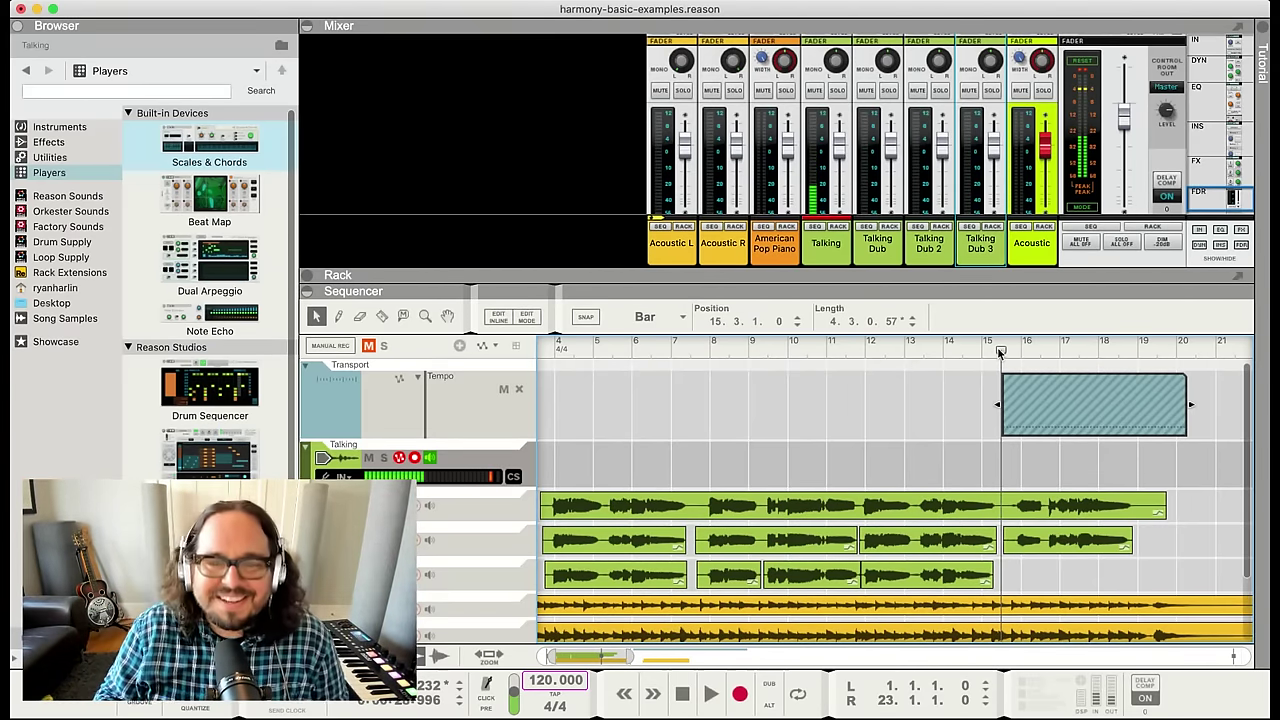
{"action": "key", "text": "space"}
{"action": "left_click", "coordinate": [998, 350]}
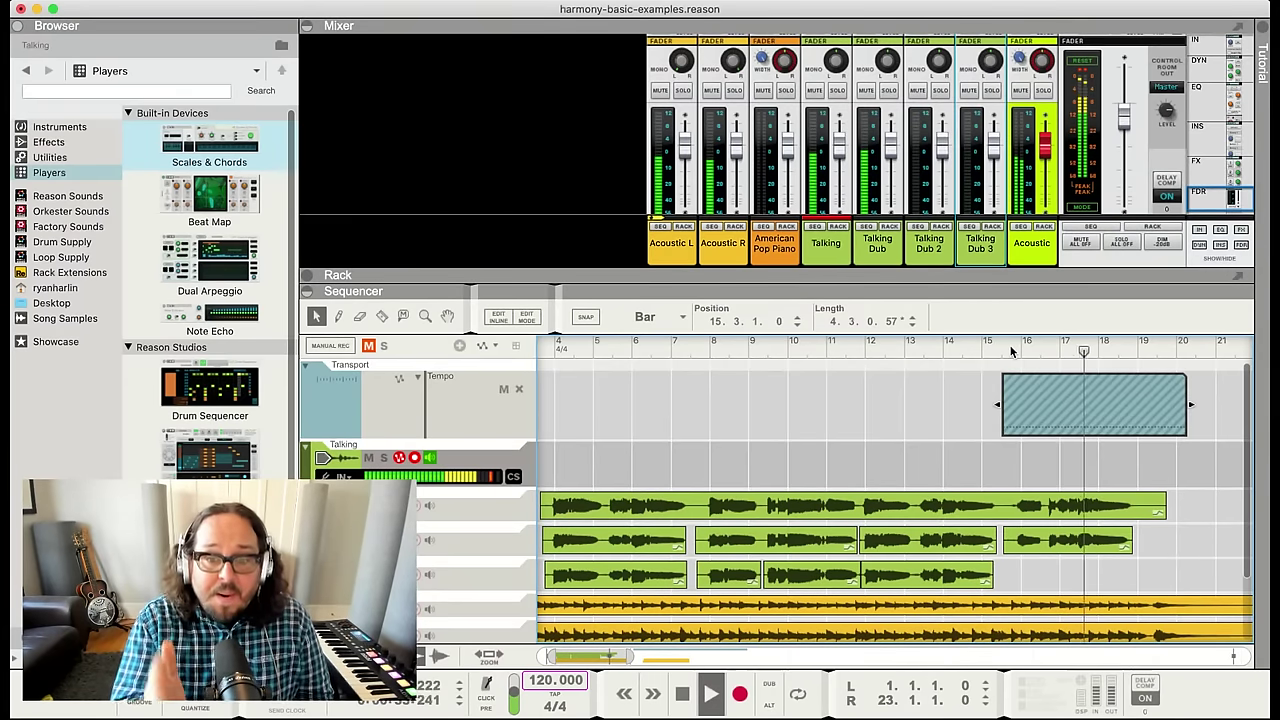
{"action": "key", "text": "space"}
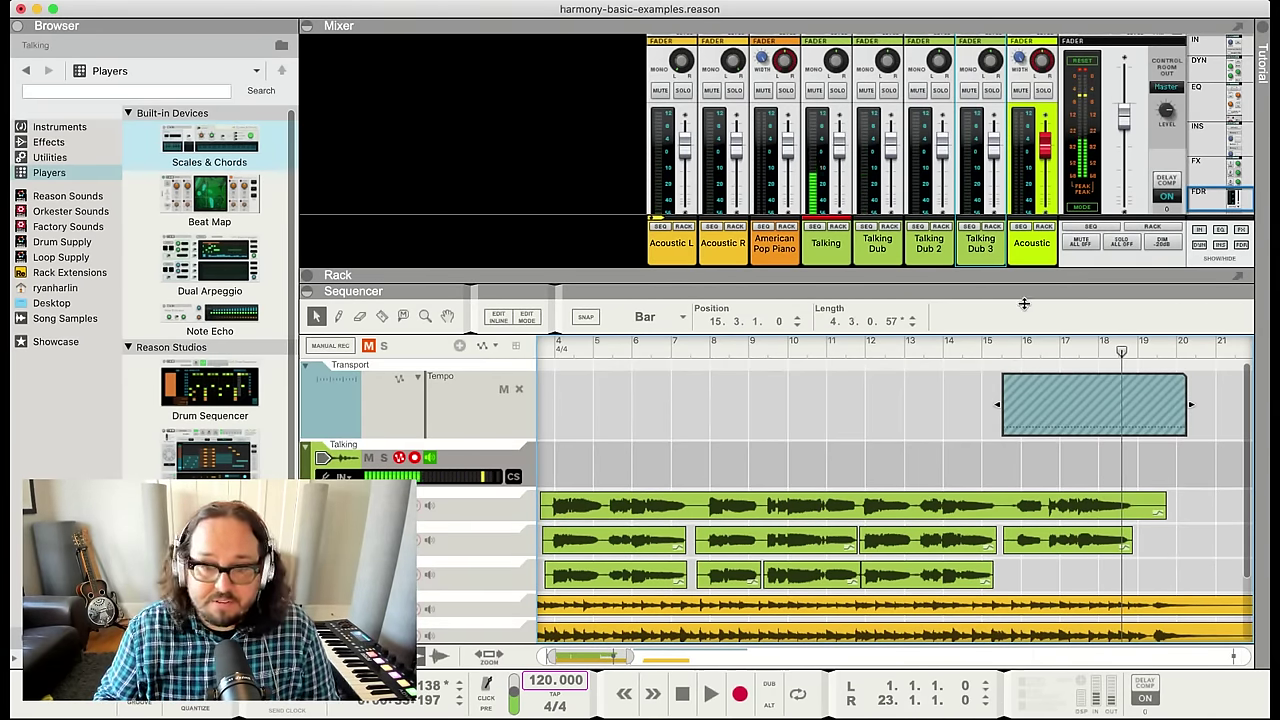
Rehearse the phrase's ending by replaying it from just before bar 17
{"action": "left_click", "coordinate": [1054, 347]}
{"action": "key", "text": "space"}
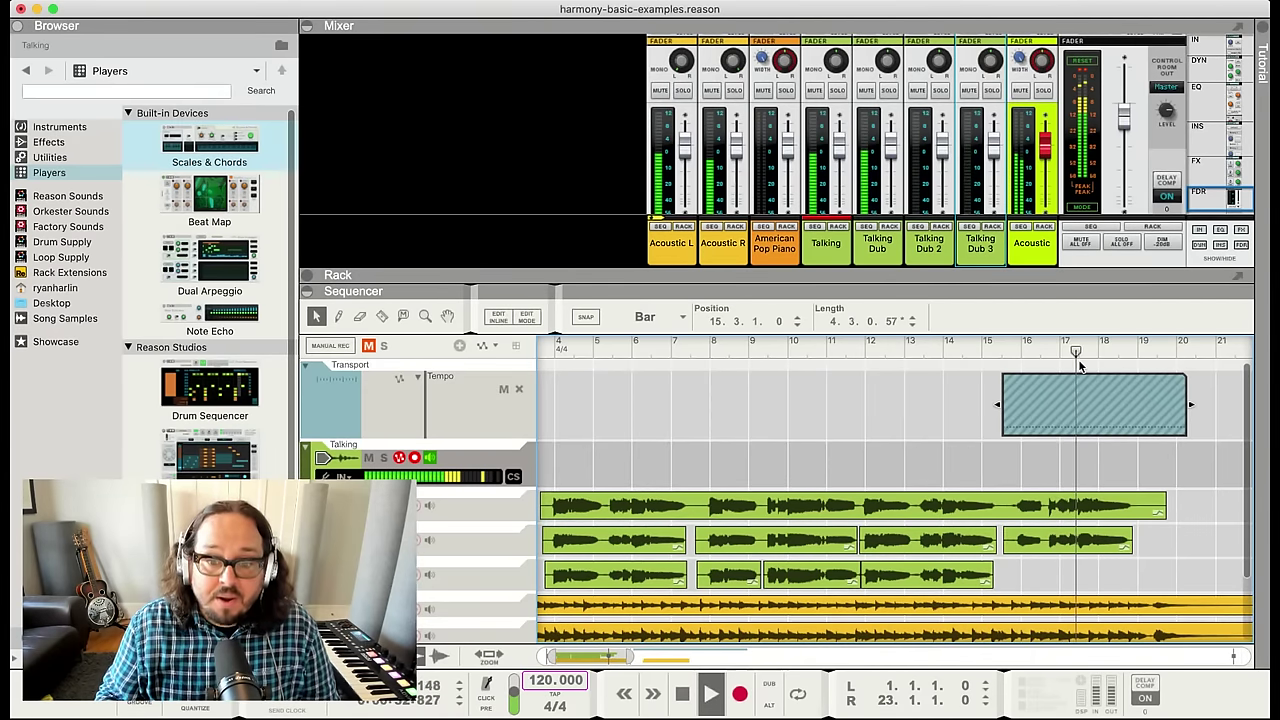
{"action": "left_click", "coordinate": [1055, 348]}
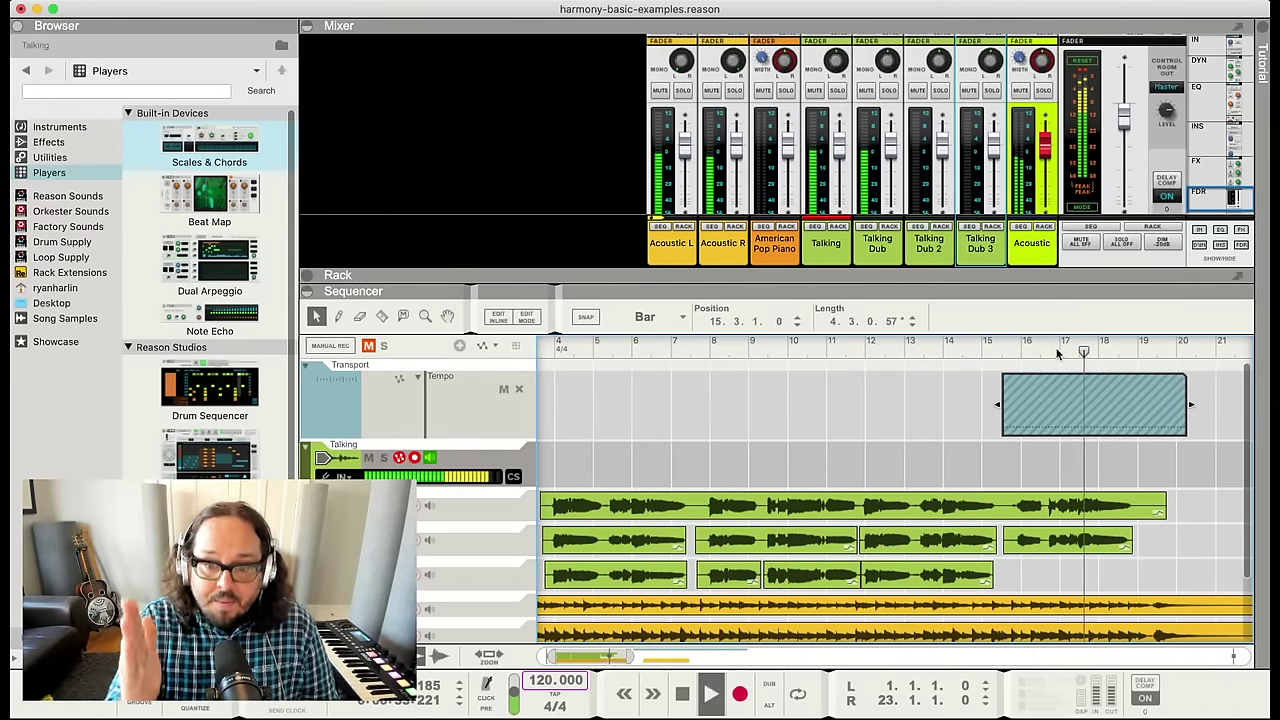
{"action": "key", "text": "space"}
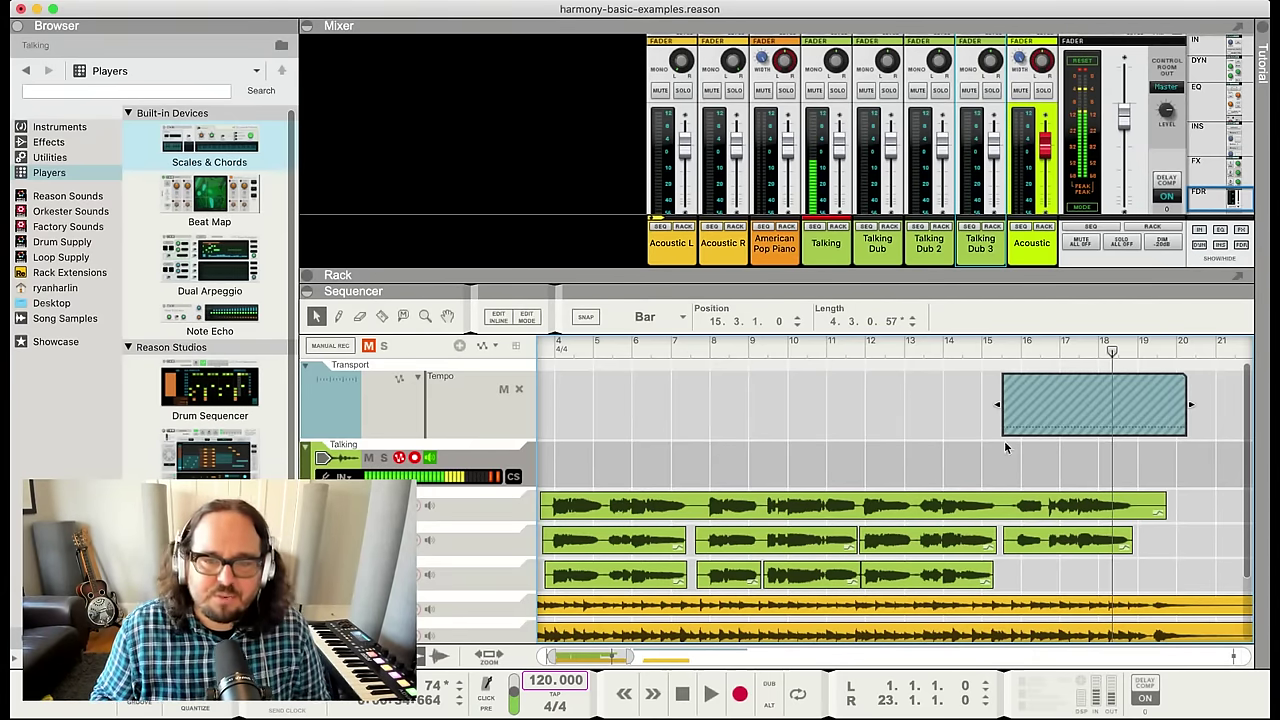
Record the last phrase on the Talking track from about bar 15 to bar 19 and move the trimmed take to Talking Dub 3
{"action": "left_click_drag", "start_coordinate": [1000, 350], "coordinate": [982, 352]}
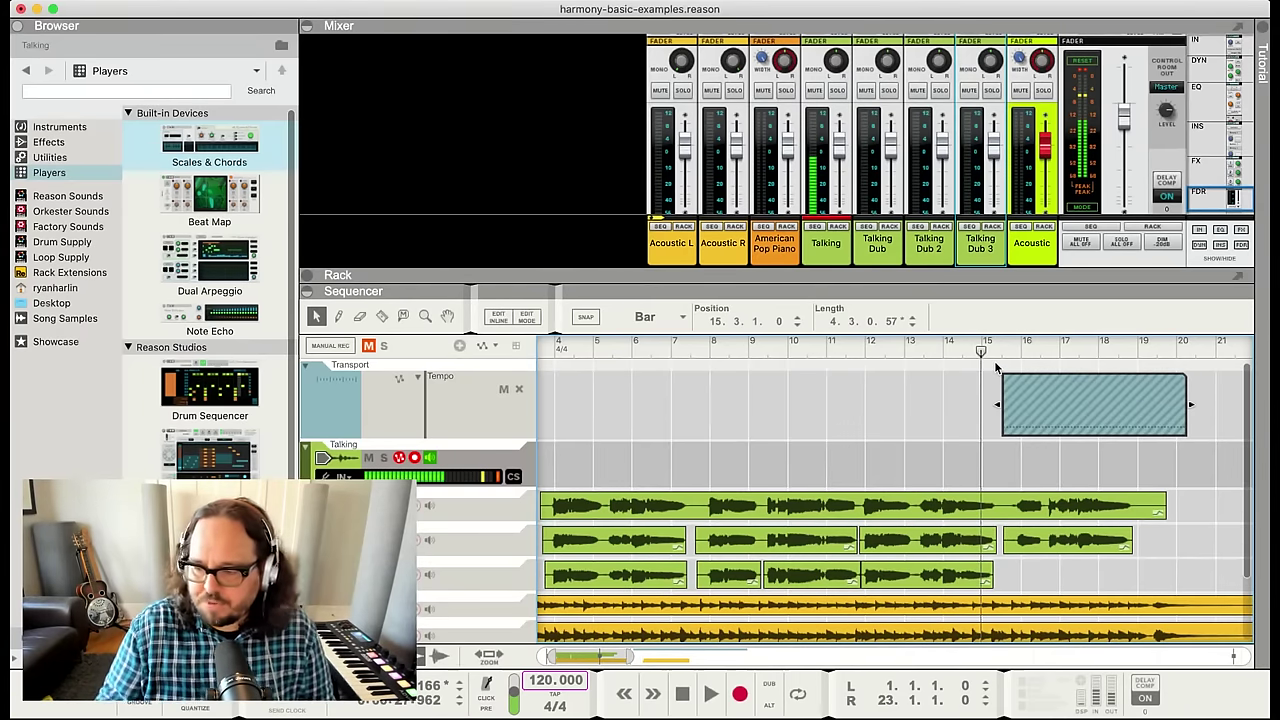
{"action": "key", "text": "space"}
{"action": "key", "text": "super+Return"}
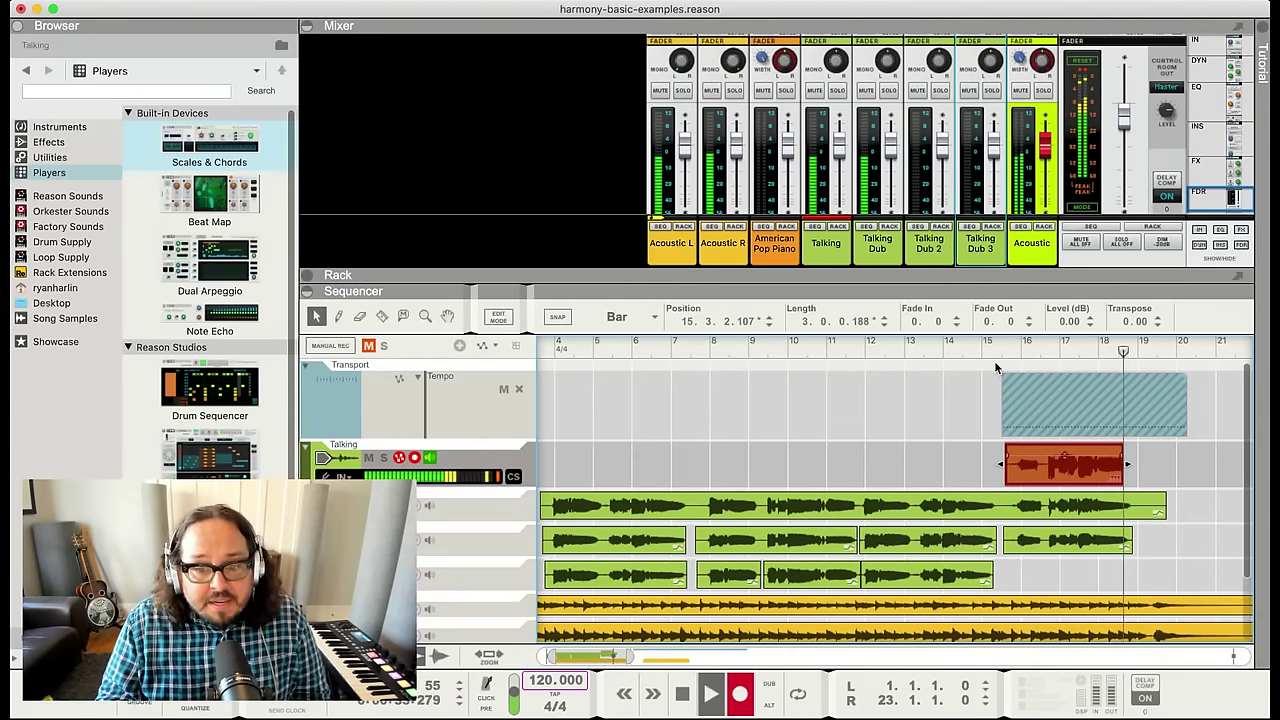
{"action": "key", "text": "space"}
{"action": "left_click", "coordinate": [1006, 466]}
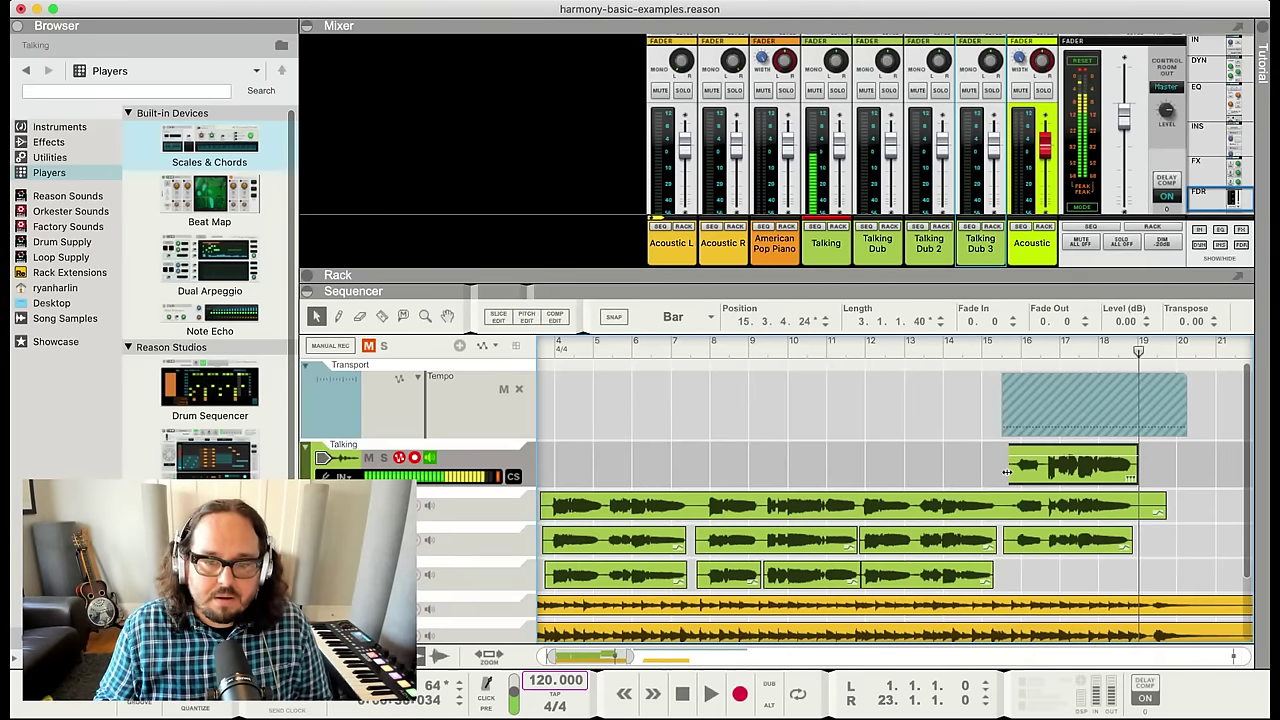
{"action": "left_click_drag", "start_coordinate": [1035, 468], "coordinate": [1027, 587]}
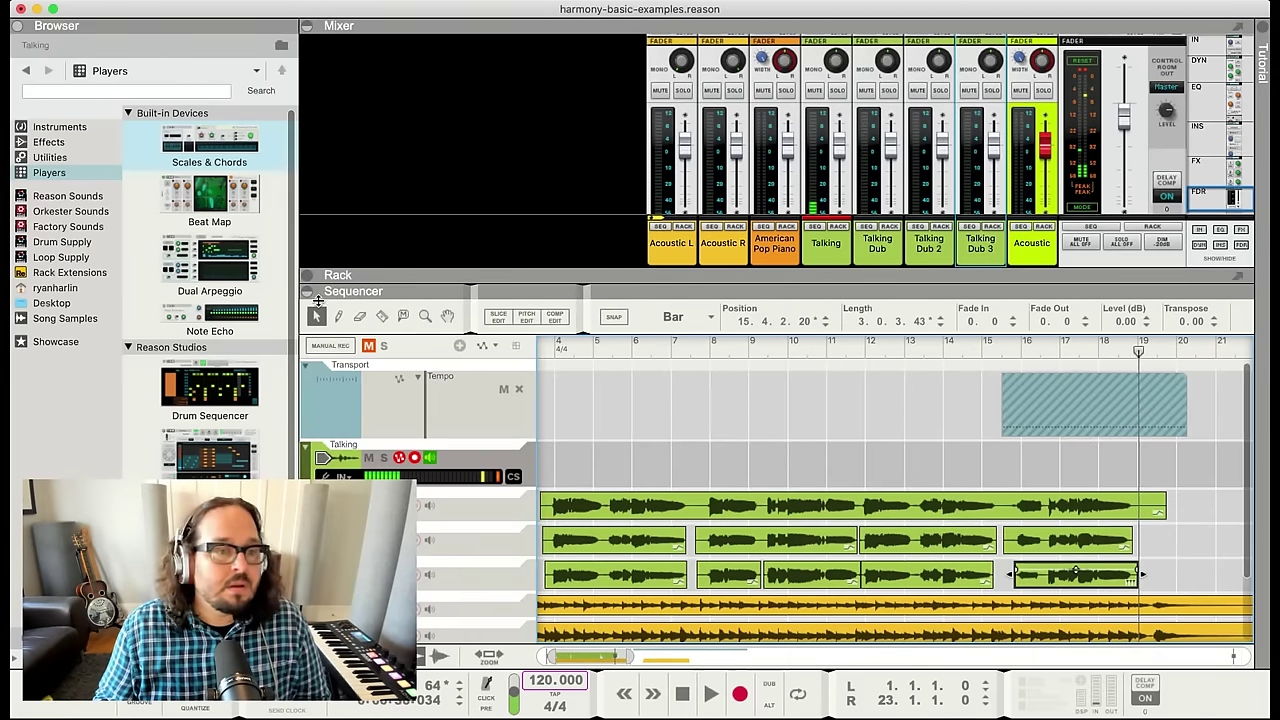
Pitch-correct all notes of the new take in Pitch Edit, set their drift to 47 %, and play it from about bar 16
{"action": "left_click", "coordinate": [524, 316]}
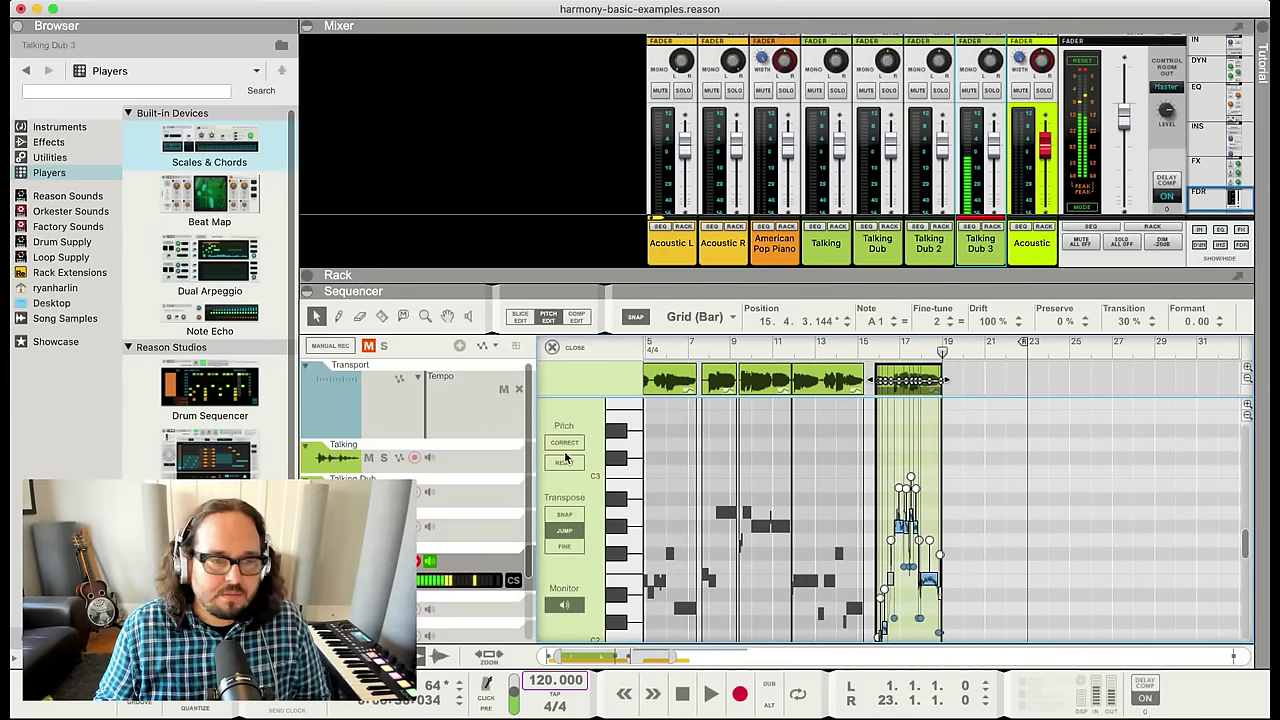
{"action": "left_click", "coordinate": [565, 444]}
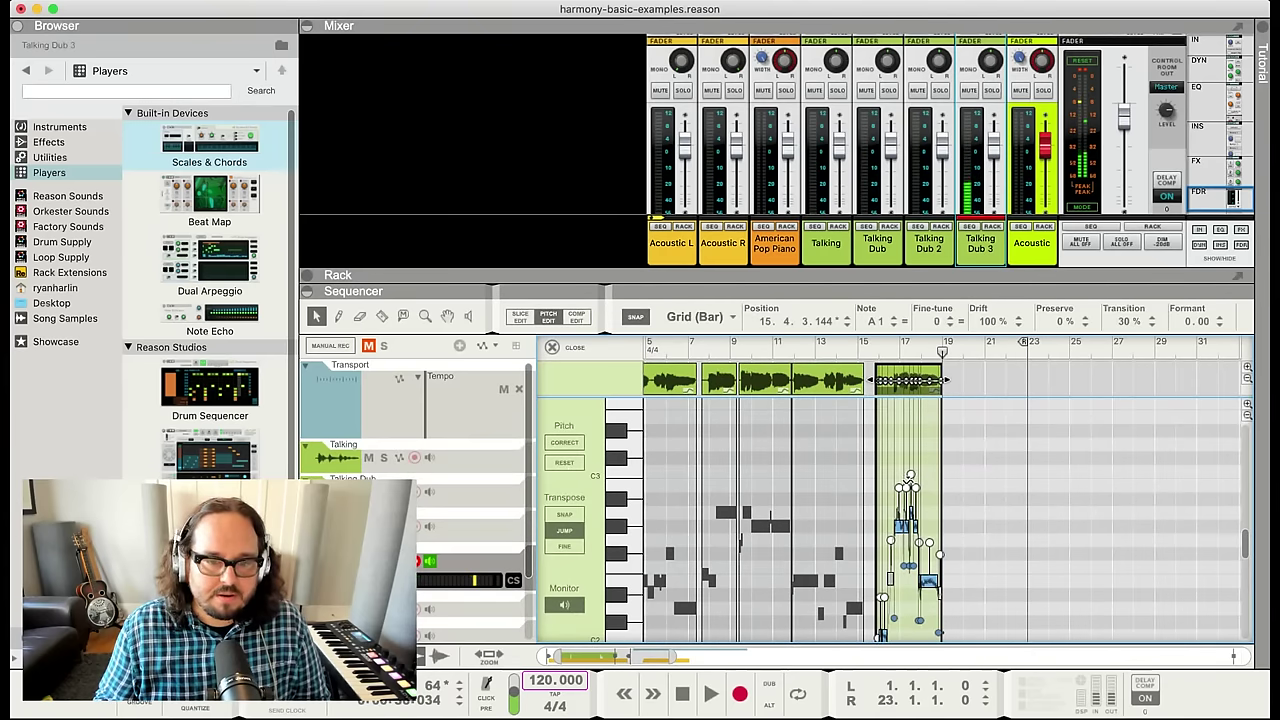
{"action": "left_click_drag", "start_coordinate": [909, 476], "coordinate": [908, 500]}
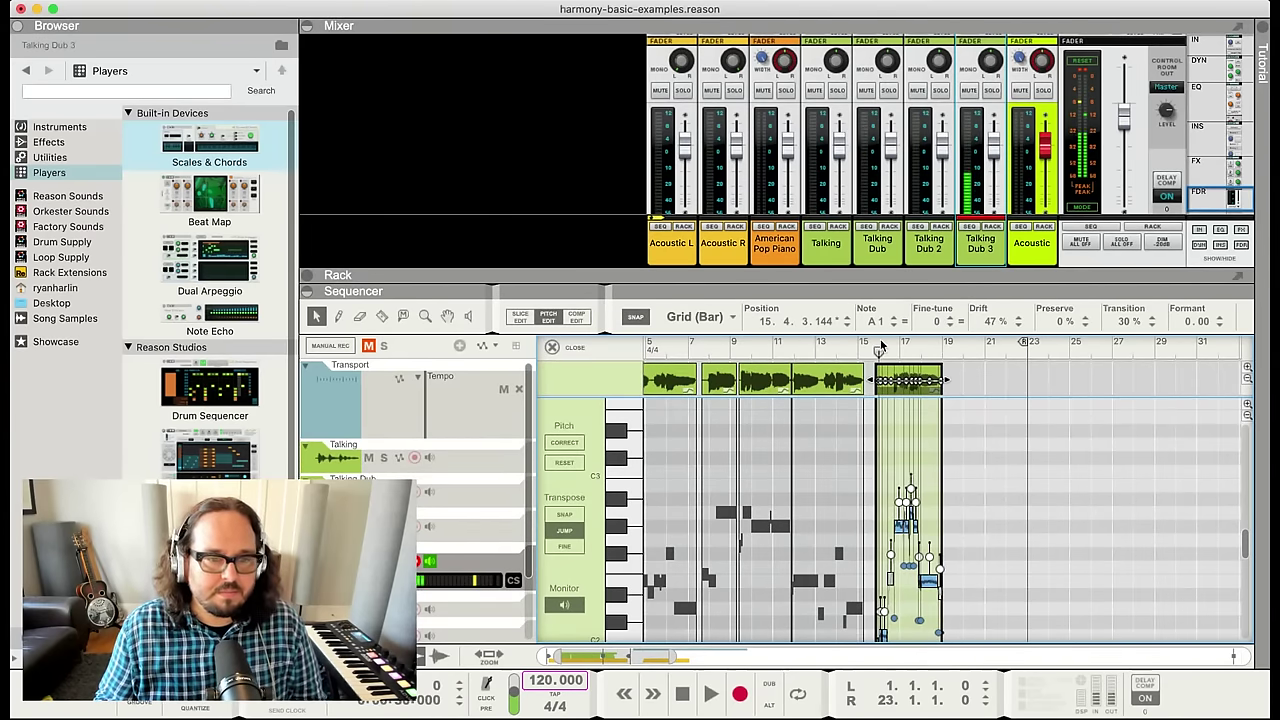
{"action": "key", "text": "Escape"}
{"action": "key", "text": "space"}
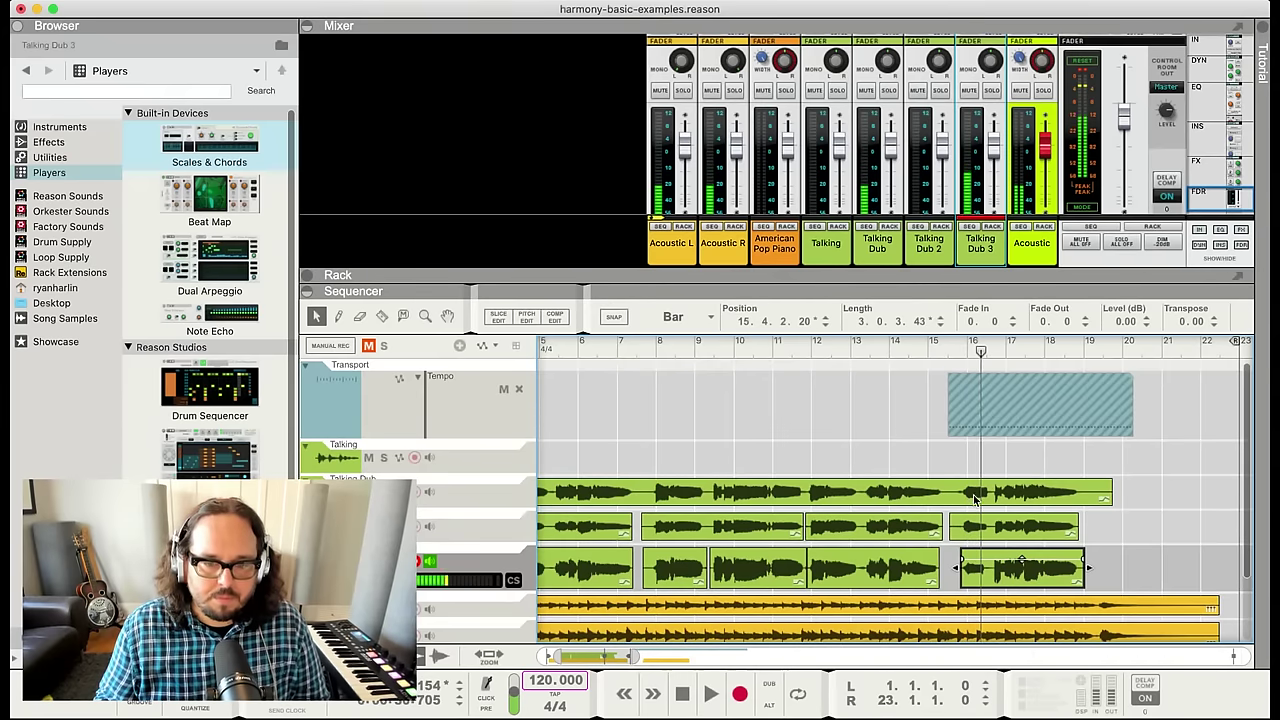
Raise the two short notes at the start of bar 16 in the new take to C#2 and leave Pitch Edit
{"action": "left_click", "coordinate": [965, 473]}
{"action": "double_click", "coordinate": [976, 563]}
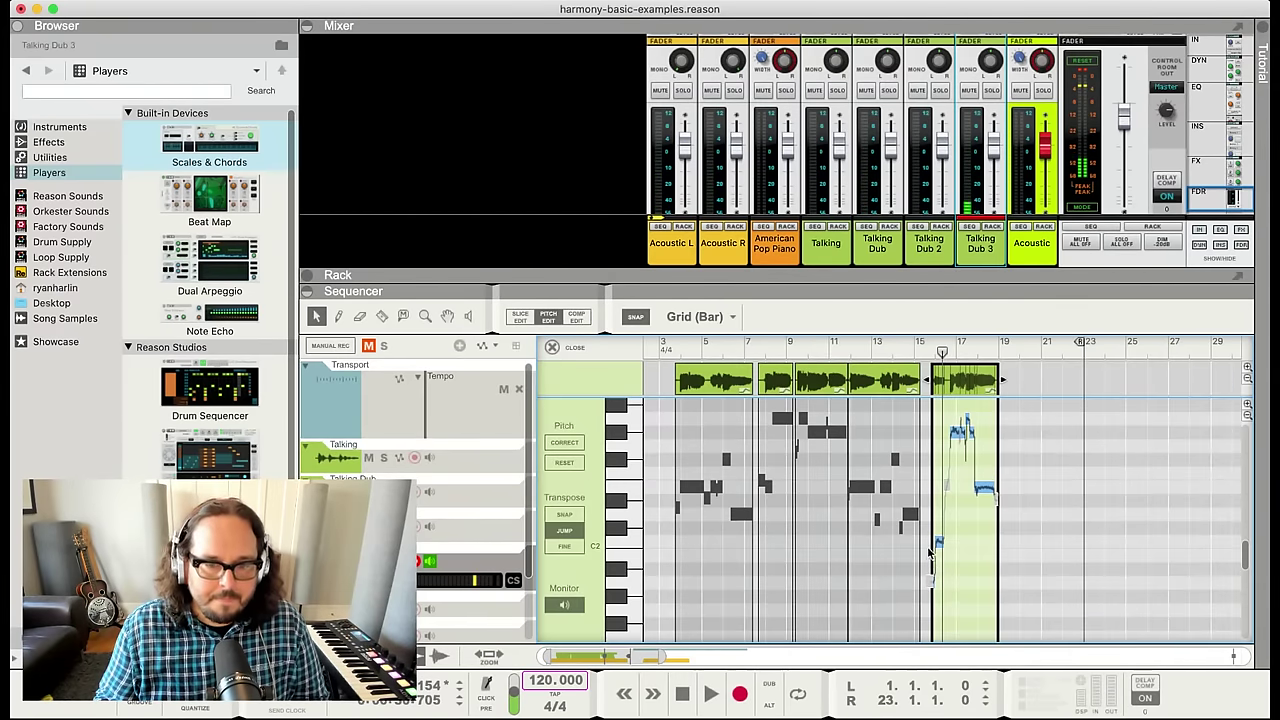
{"action": "left_click", "coordinate": [937, 543]}
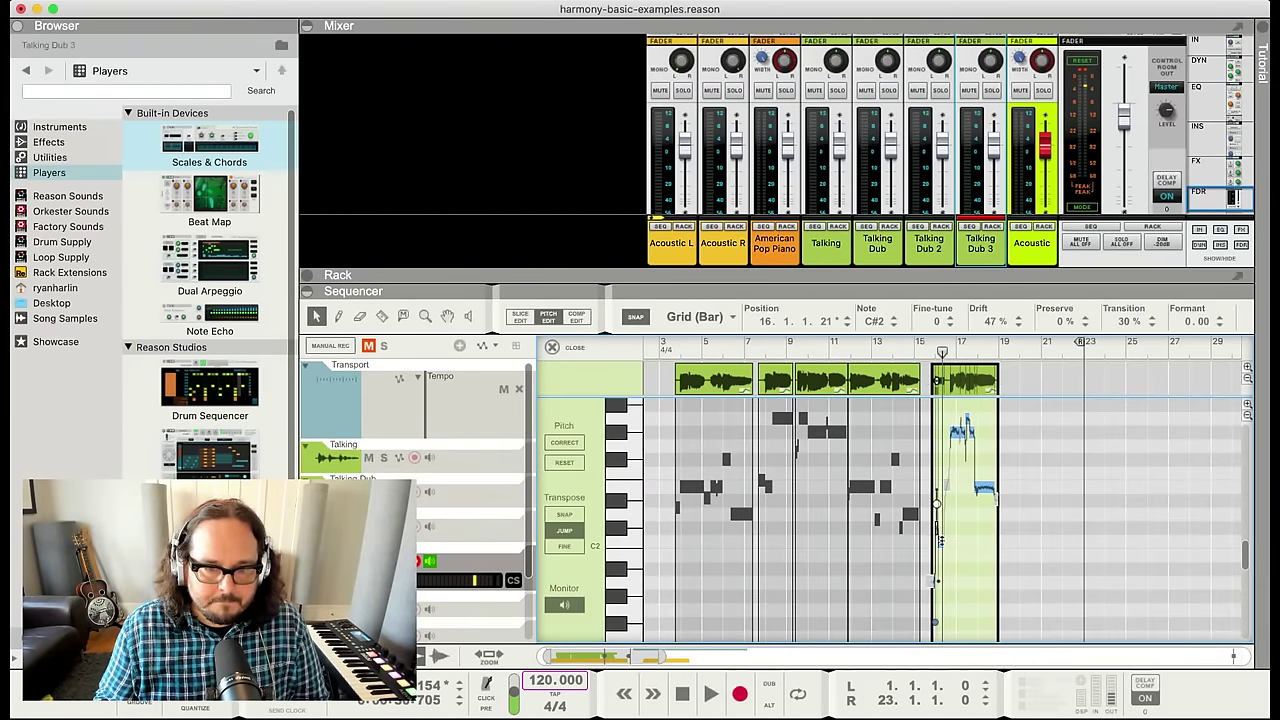
{"action": "left_click", "coordinate": [940, 543]}
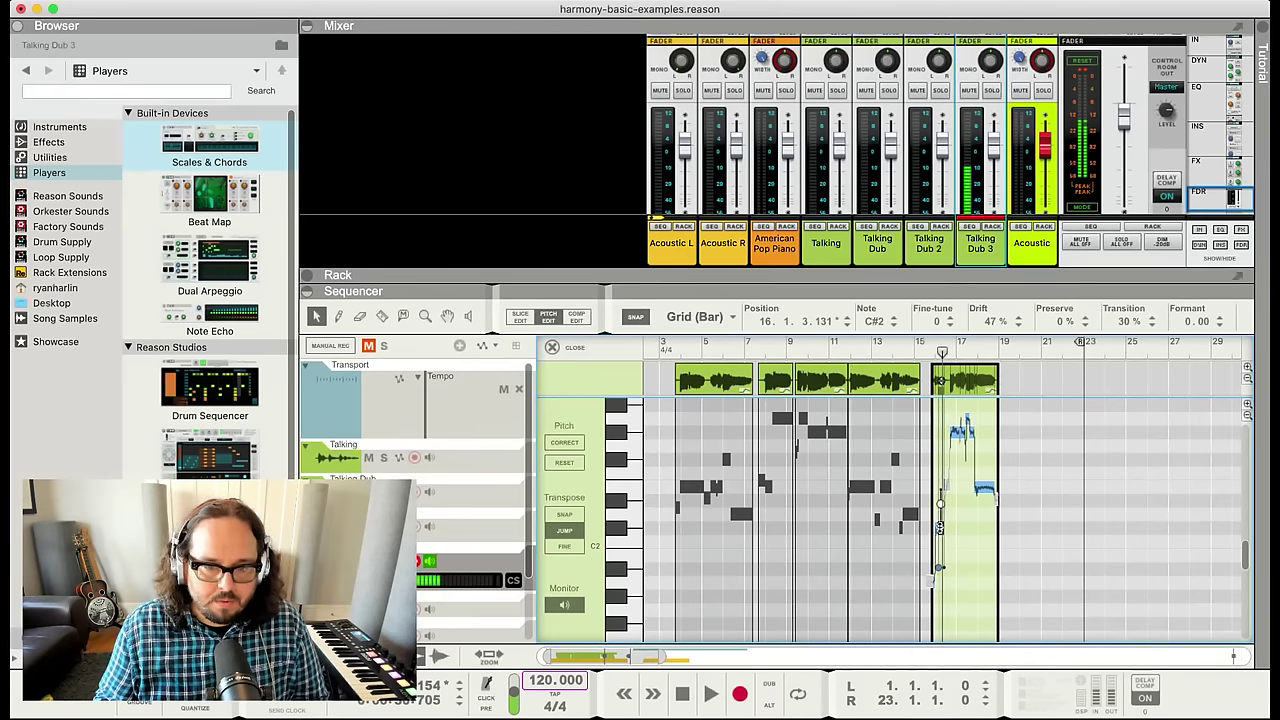
{"action": "key", "text": "super+e"}
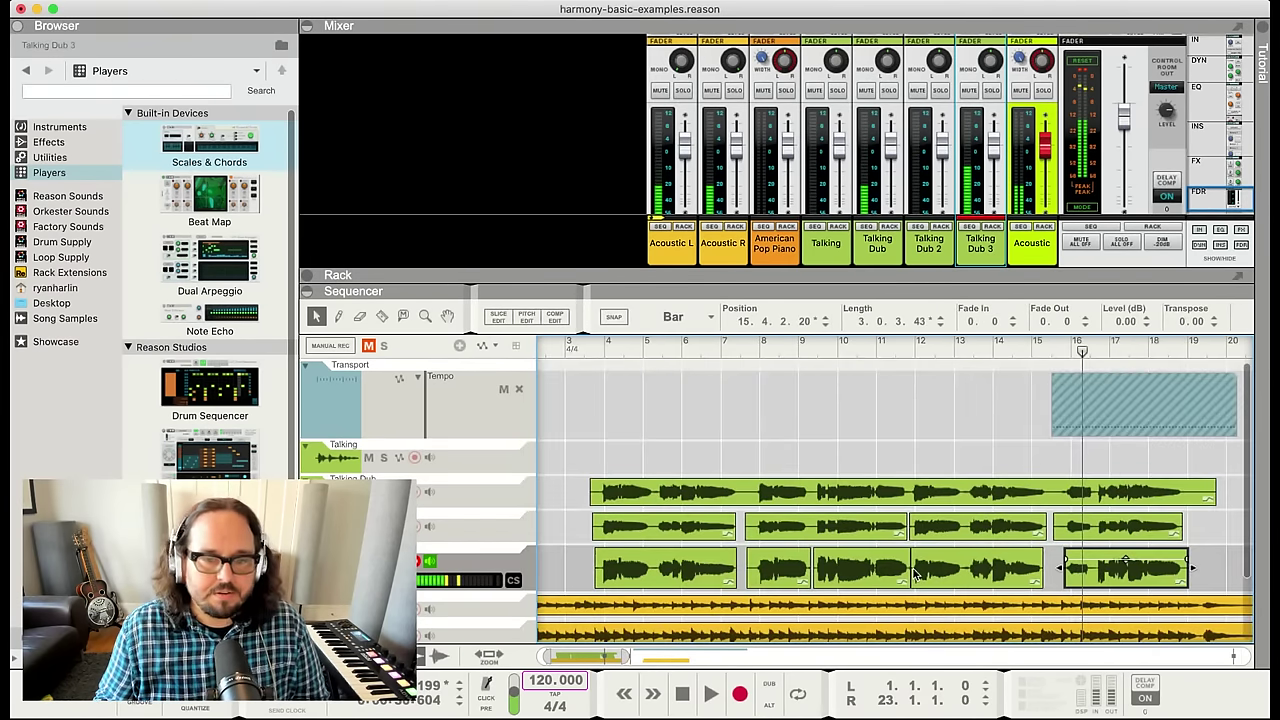
Play the edited phrase from about bar 15.3 to bar 17 to check the retuned notes
{"action": "left_click", "coordinate": [1050, 344]}
{"action": "key", "text": "space"}
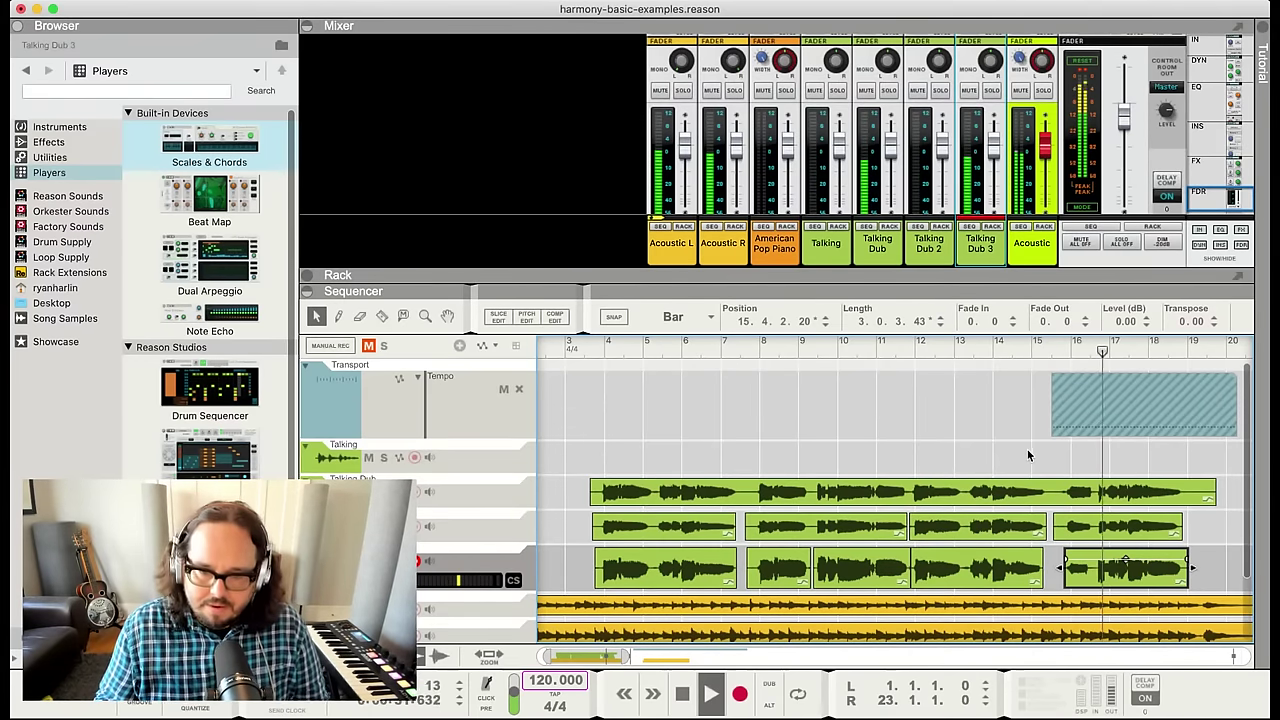
{"action": "key", "text": "space"}
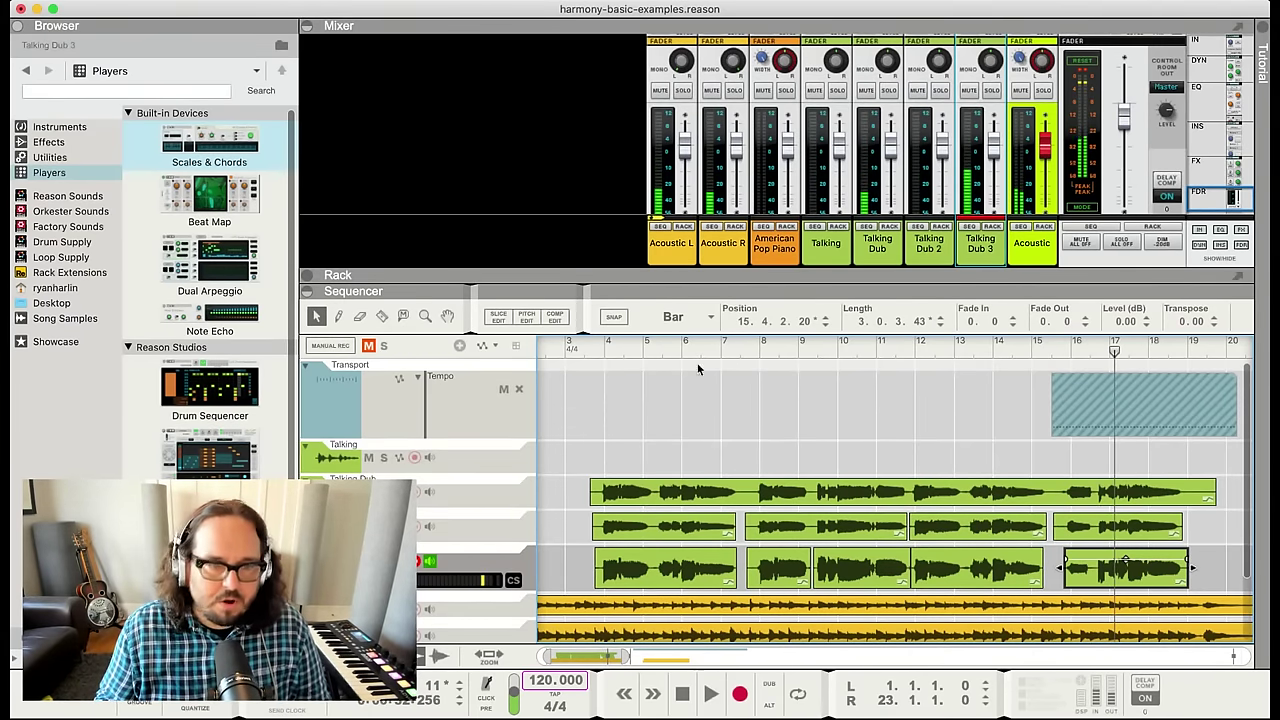
Open the last Talking Dub 3 clip in Pitch Edit and raise the note starting at about 16.3.4 to A2
{"action": "left_click", "coordinate": [528, 317]}
{"action": "scroll", "coordinate": [920, 401], "scroll_direction": "up", "scroll_amount": 3}
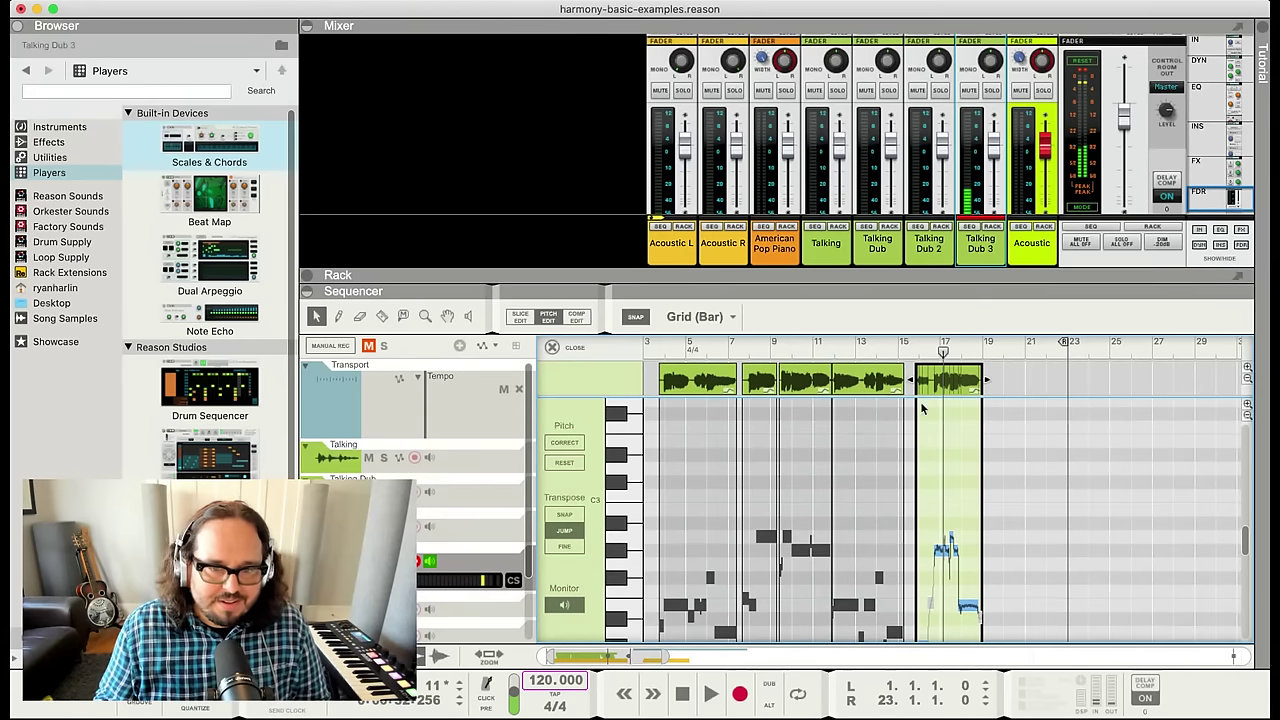
{"action": "left_click", "coordinate": [925, 344]}
{"action": "scroll", "coordinate": [962, 454], "scroll_direction": "down", "scroll_amount": 1}
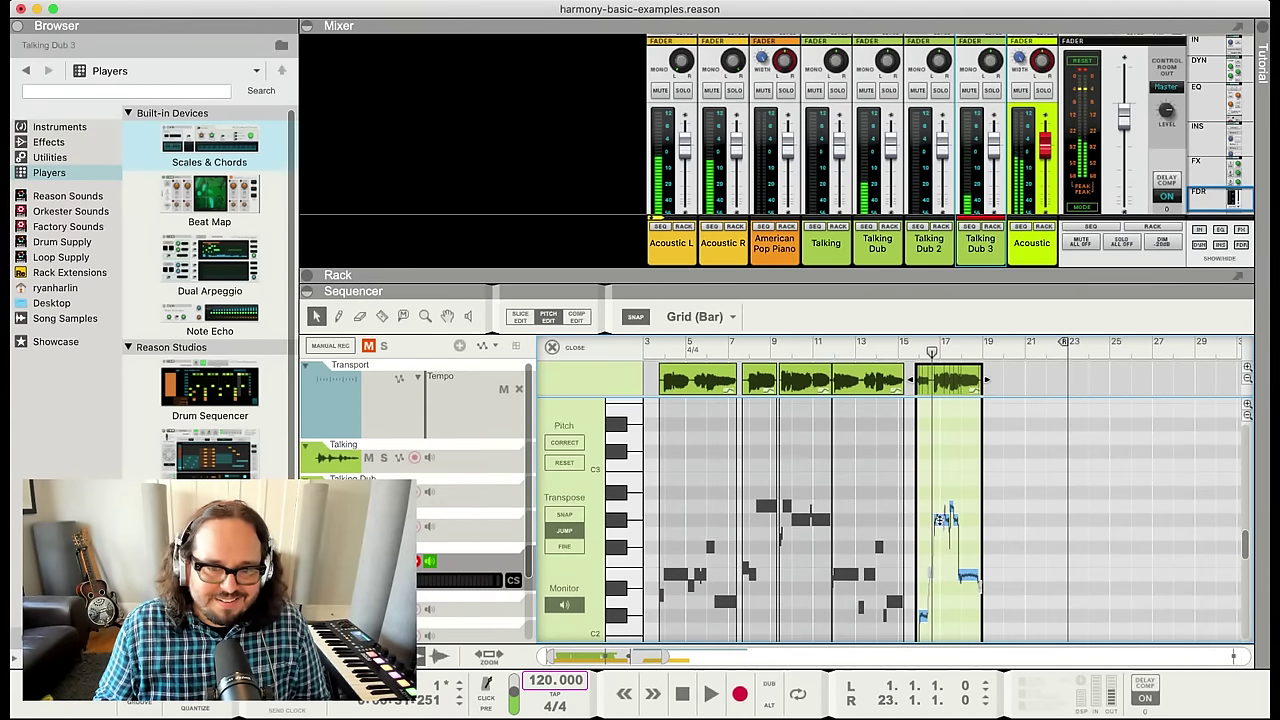
{"action": "left_click", "coordinate": [939, 507]}
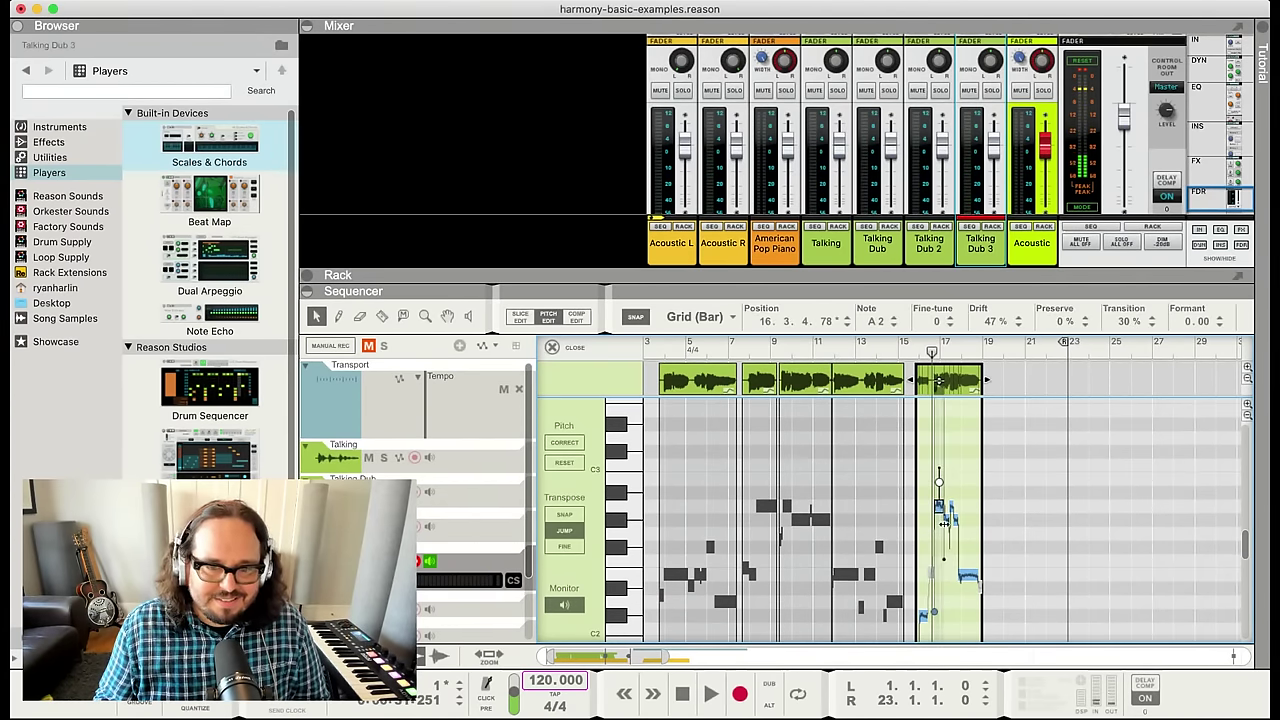
Split the raised note at 17.1.1, keeping its first part on A2 and lowering the second part to G#2
{"action": "scroll", "coordinate": [948, 520], "scroll_direction": "up", "scroll_amount": 1}
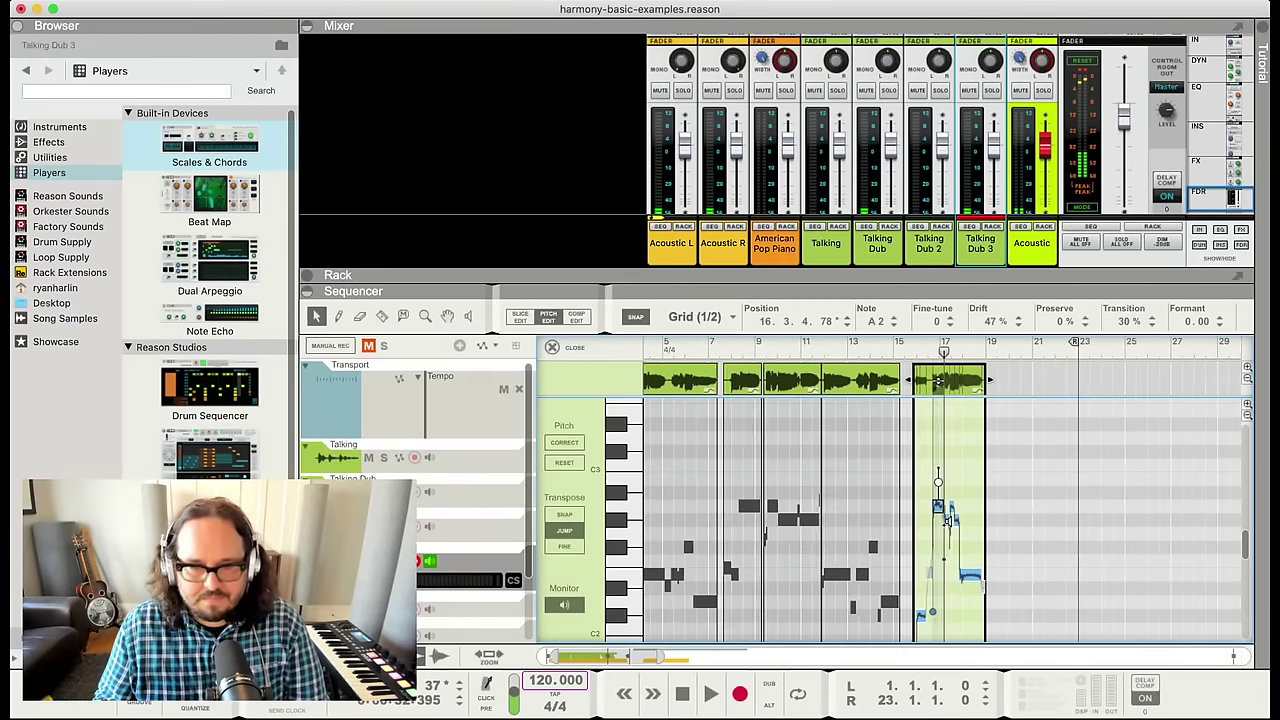
{"action": "scroll", "coordinate": [945, 522], "scroll_direction": "up", "scroll_amount": 4}
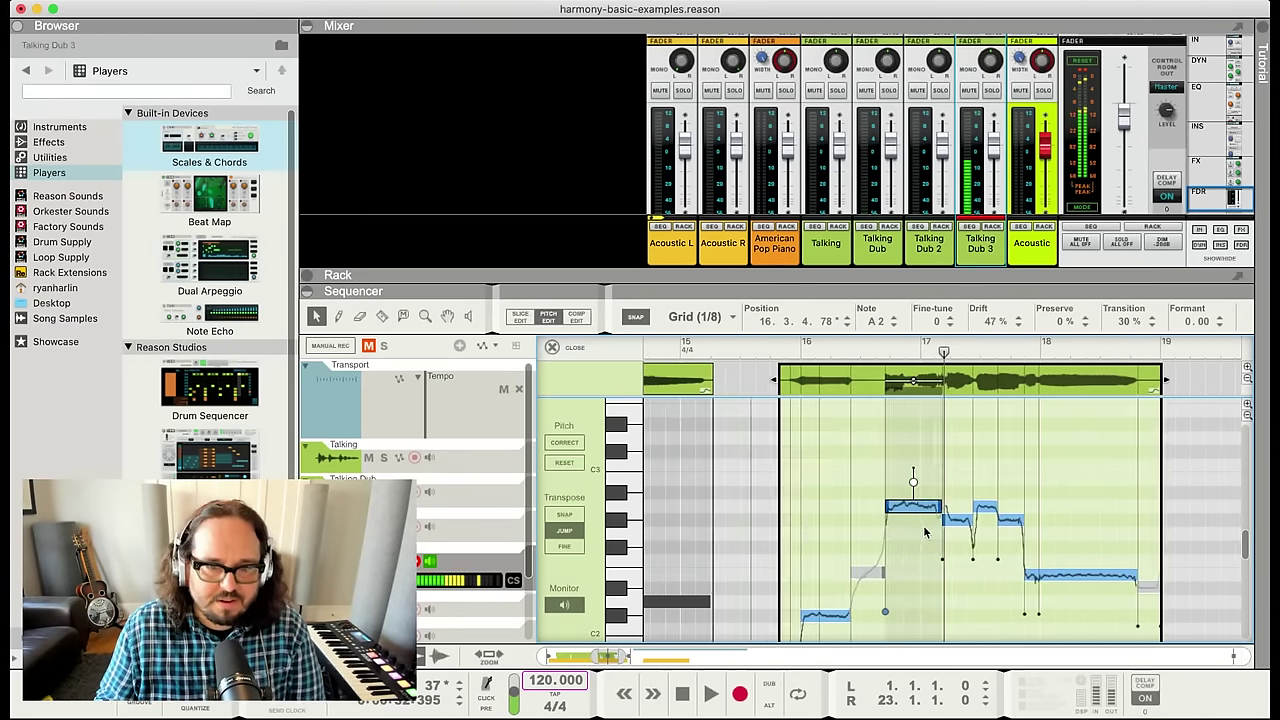
{"action": "scroll", "coordinate": [925, 532], "scroll_direction": "up", "scroll_amount": 1}
{"action": "key", "text": "r"}
{"action": "left_click", "coordinate": [916, 511]}
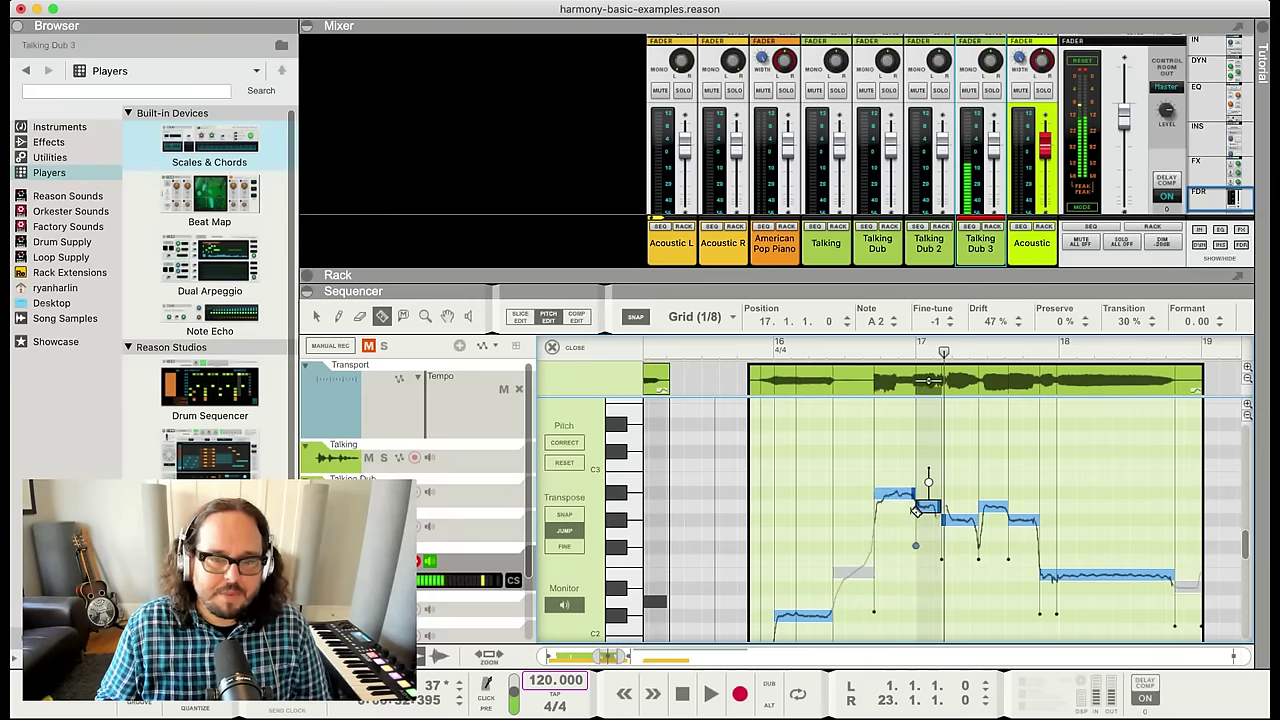
{"action": "left_click", "coordinate": [900, 503]}
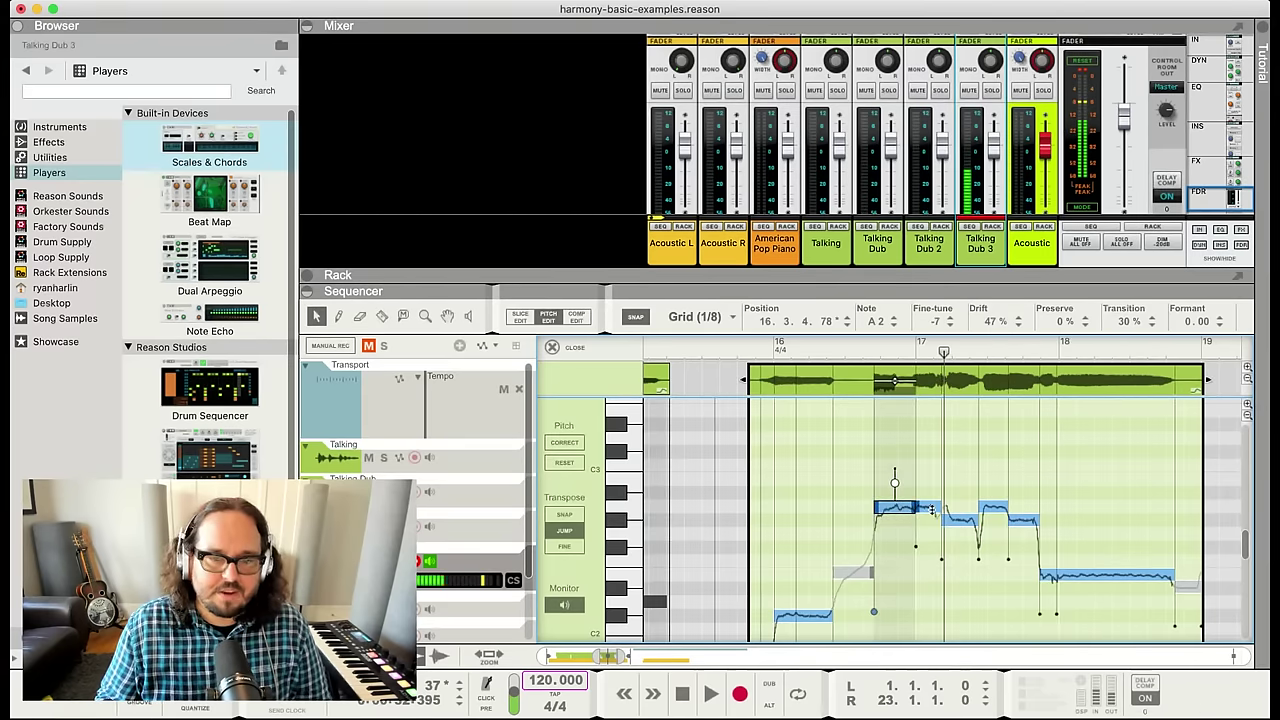
{"action": "left_click_drag", "start_coordinate": [931, 511], "coordinate": [929, 528]}
Play the retuned notes around bar 17 and leave Pitch Edit
{"action": "key", "text": "space"}
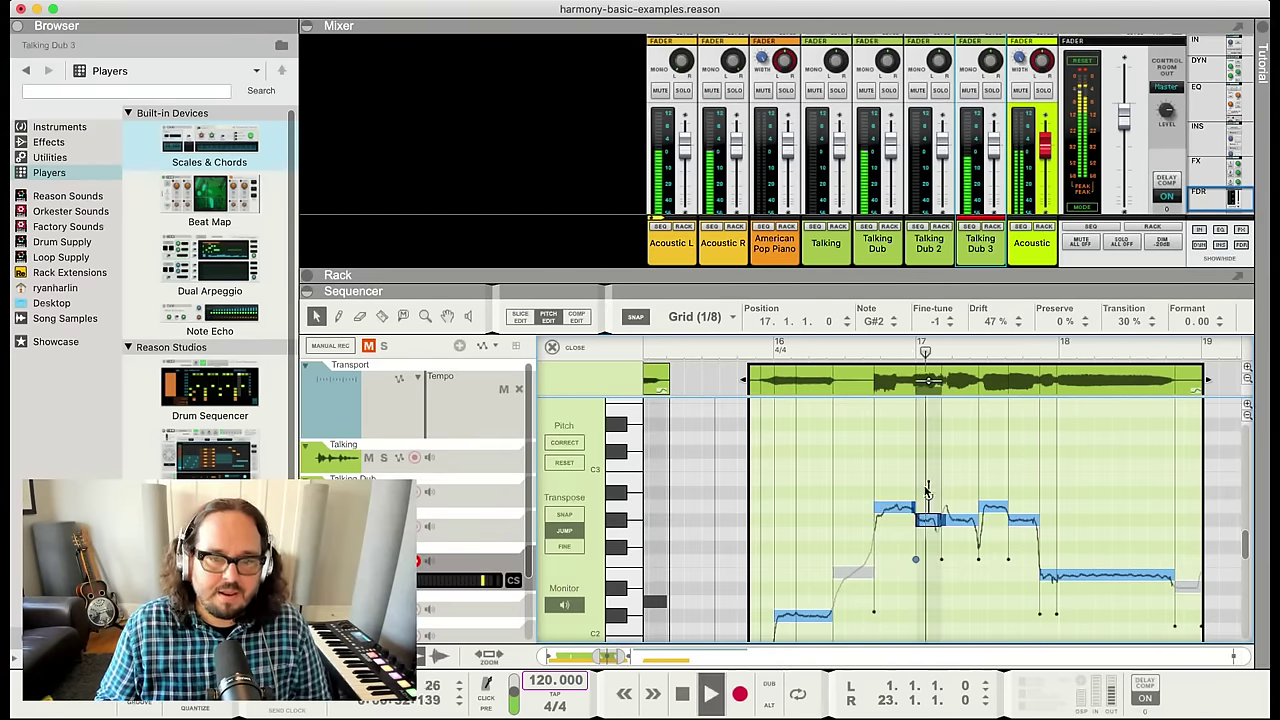
{"action": "key", "text": "space"}
{"action": "key", "text": "space"}
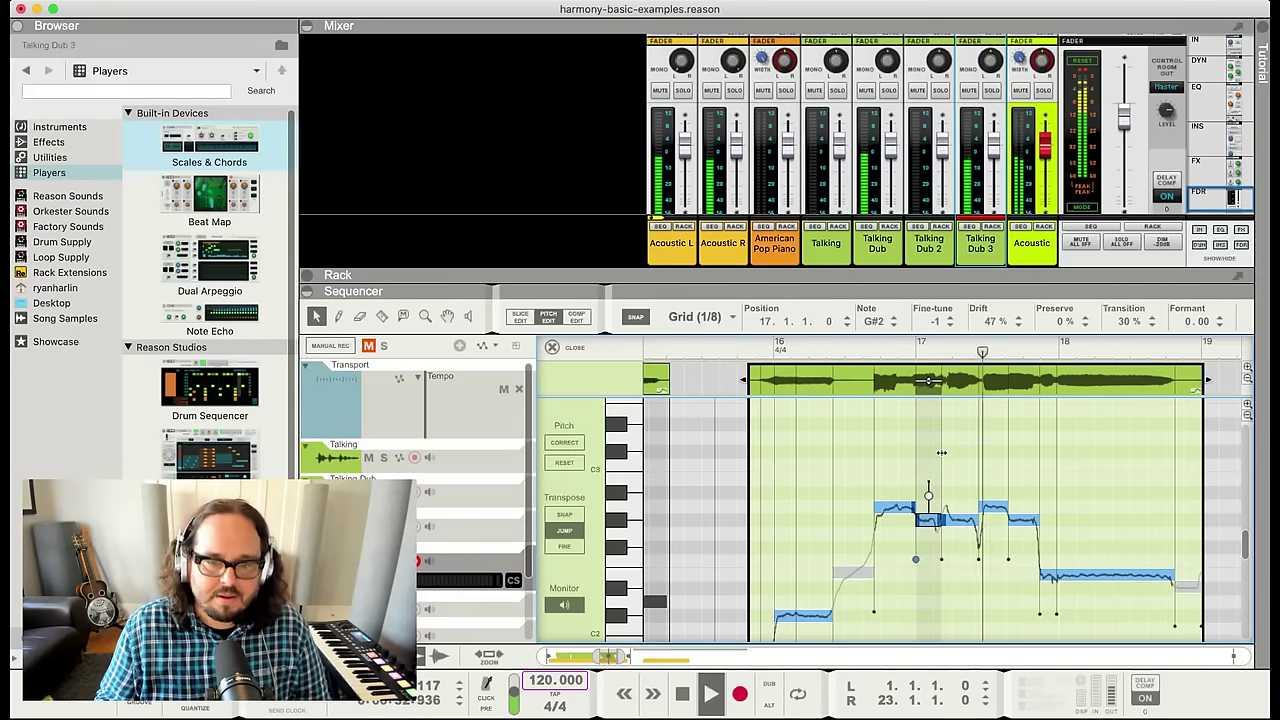
{"action": "key", "text": "space"}
{"action": "key", "text": "Escape"}
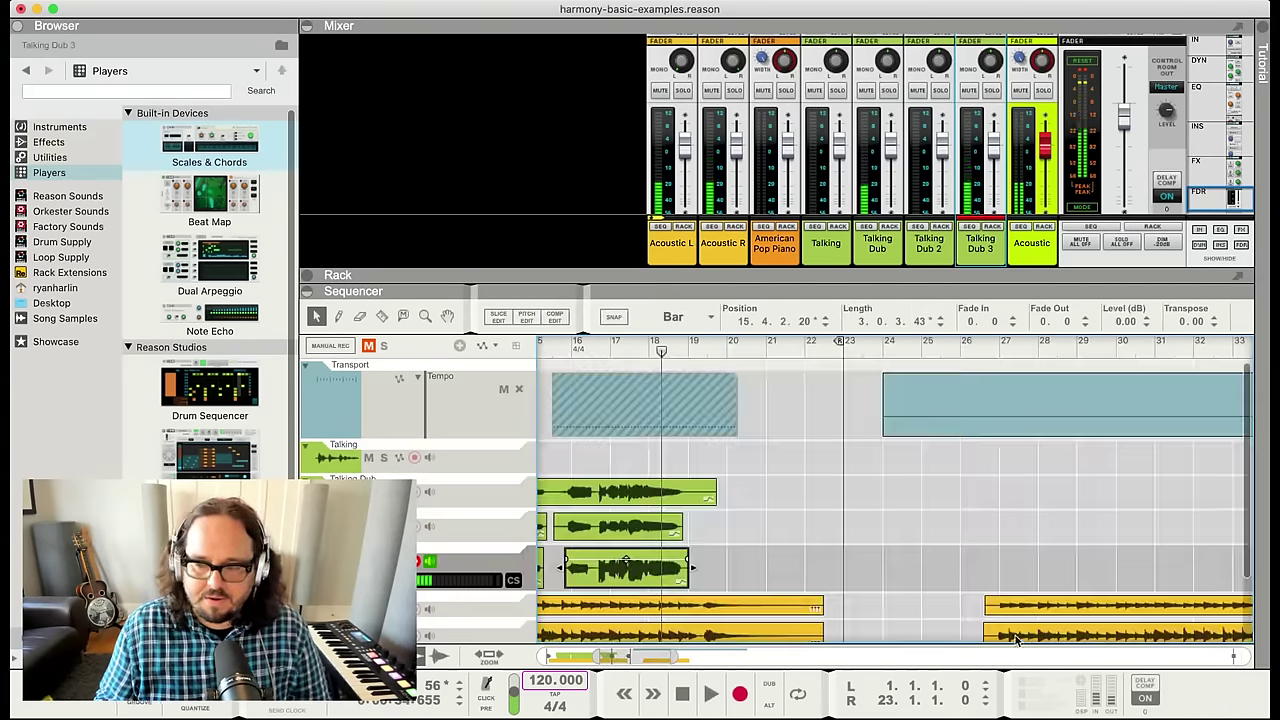
Bring the whole harmony arrangement into view, select the Talking track and place the playhead at about bar 3
{"action": "scroll", "coordinate": [726, 553], "scroll_direction": "down", "scroll_amount": 5}
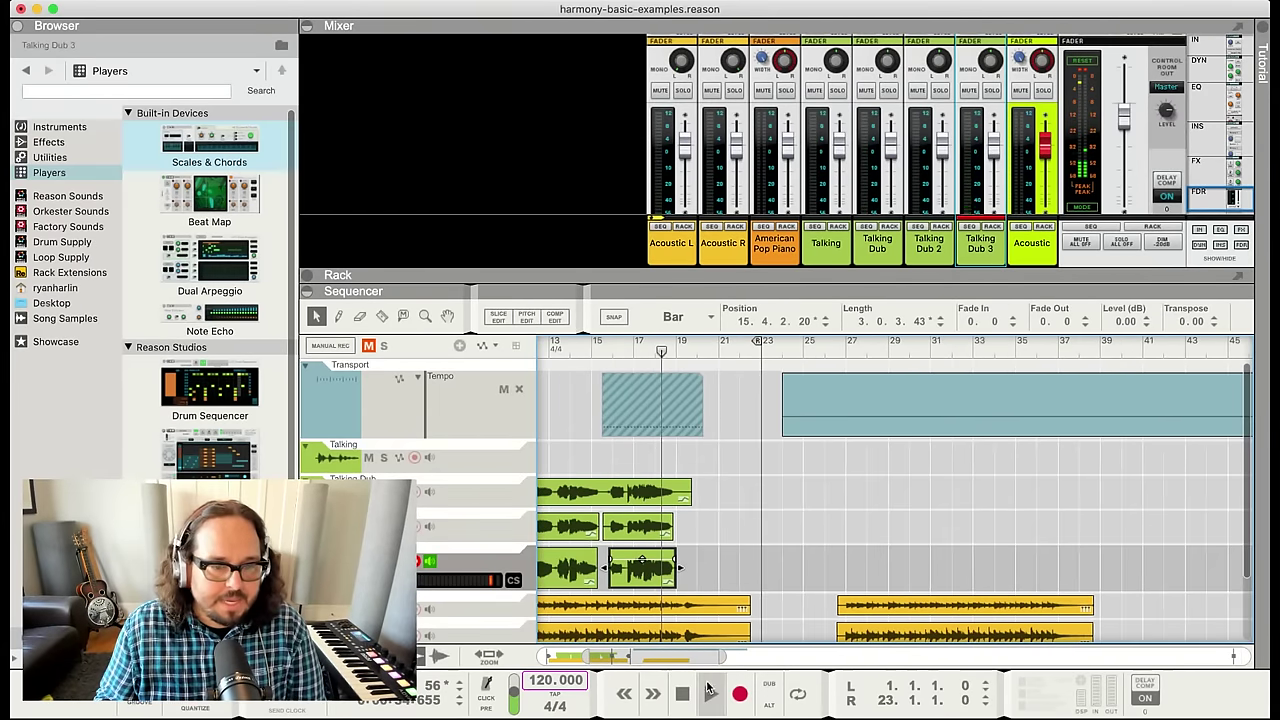
{"action": "left_click_drag", "start_coordinate": [688, 657], "coordinate": [585, 657]}
{"action": "left_click", "coordinate": [480, 450]}
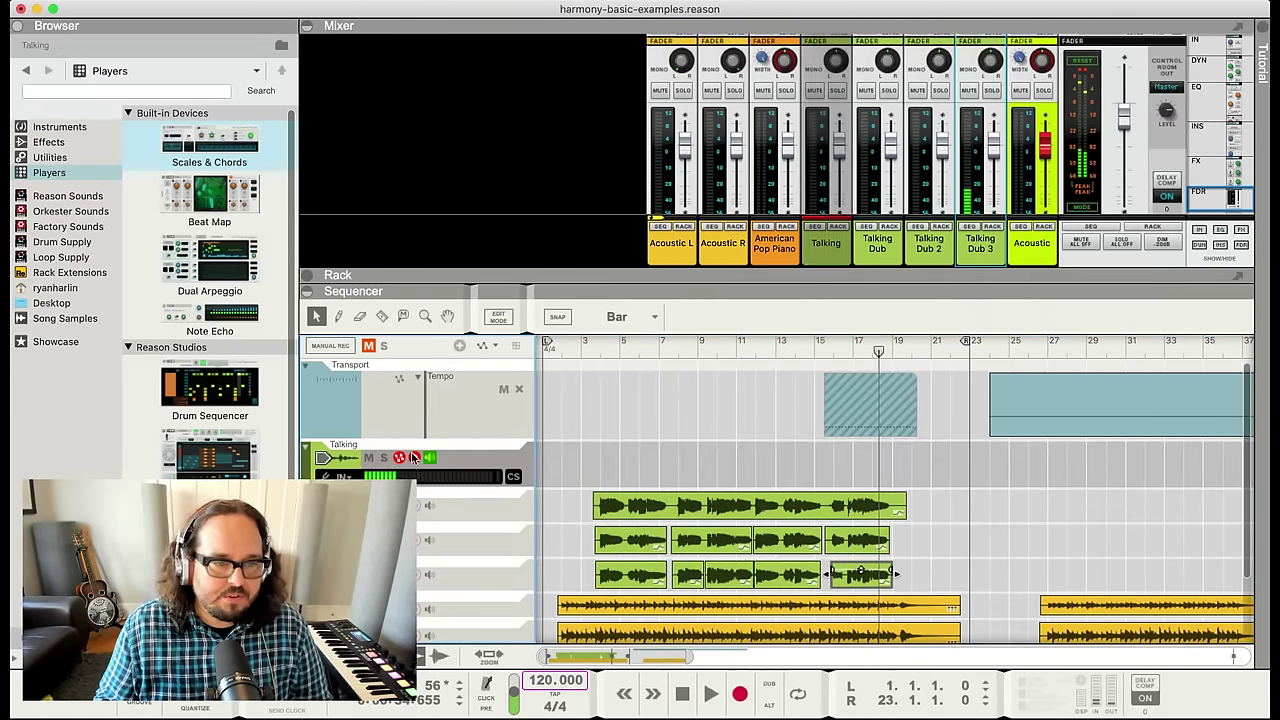
{"action": "left_click", "coordinate": [607, 351]}
{"action": "left_click", "coordinate": [586, 351]}
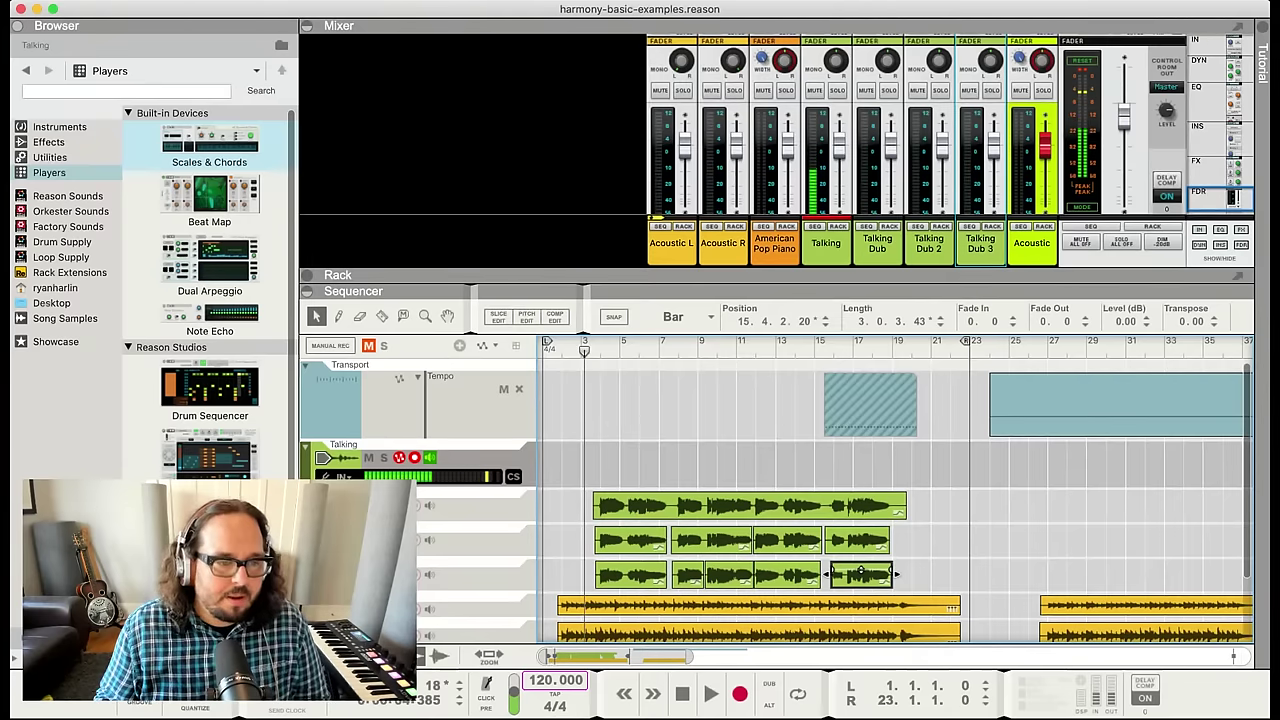
Clear all mutes and play the full arrangement with all vocal parts from about bar 3 to bar 18
{"action": "scroll", "coordinate": [860, 570], "scroll_direction": "down", "scroll_amount": 1}
{"action": "left_click", "coordinate": [860, 569]}
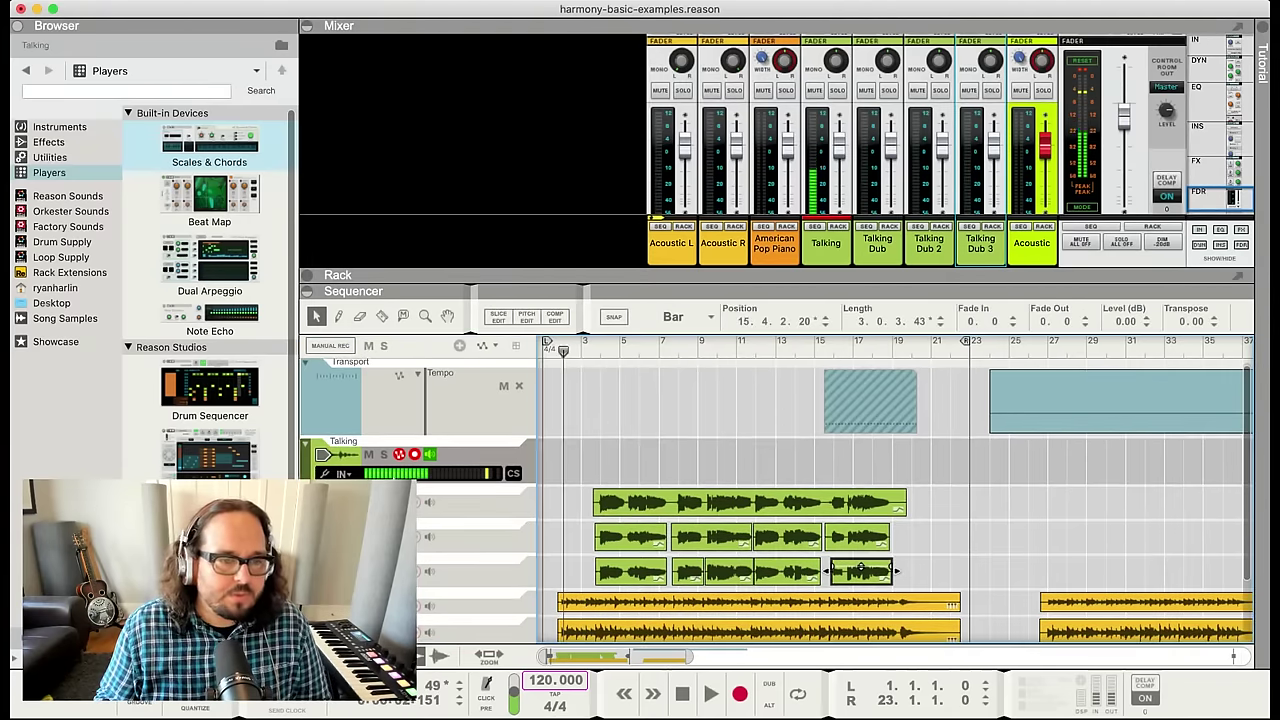
{"action": "left_click", "coordinate": [493, 463]}
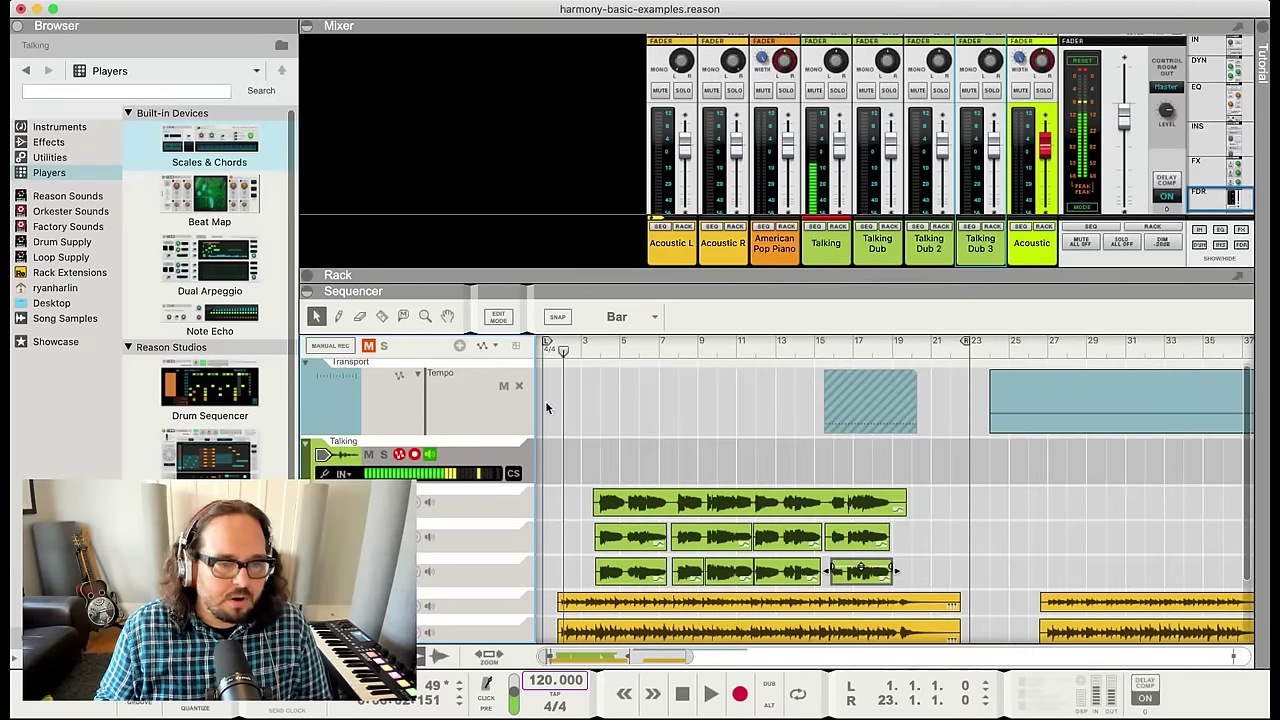
{"action": "left_click", "coordinate": [578, 346]}
{"action": "key", "text": "space"}
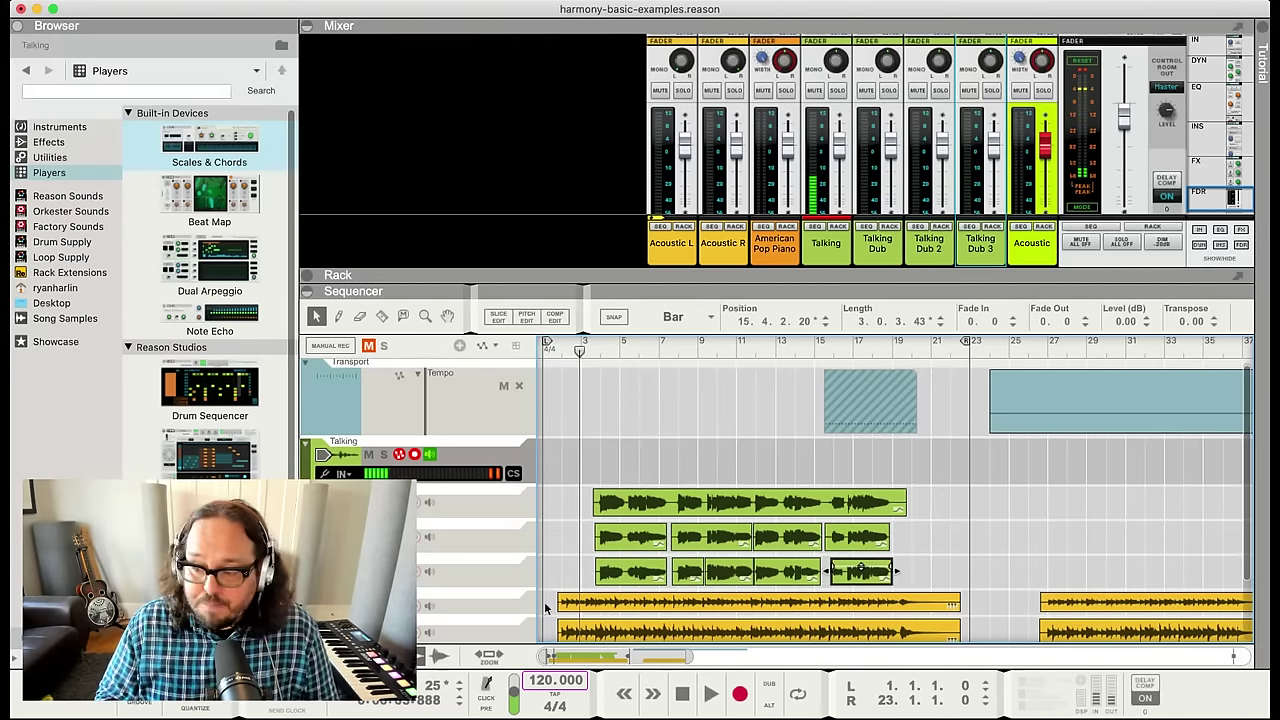
{"action": "left_click", "coordinate": [585, 352]}
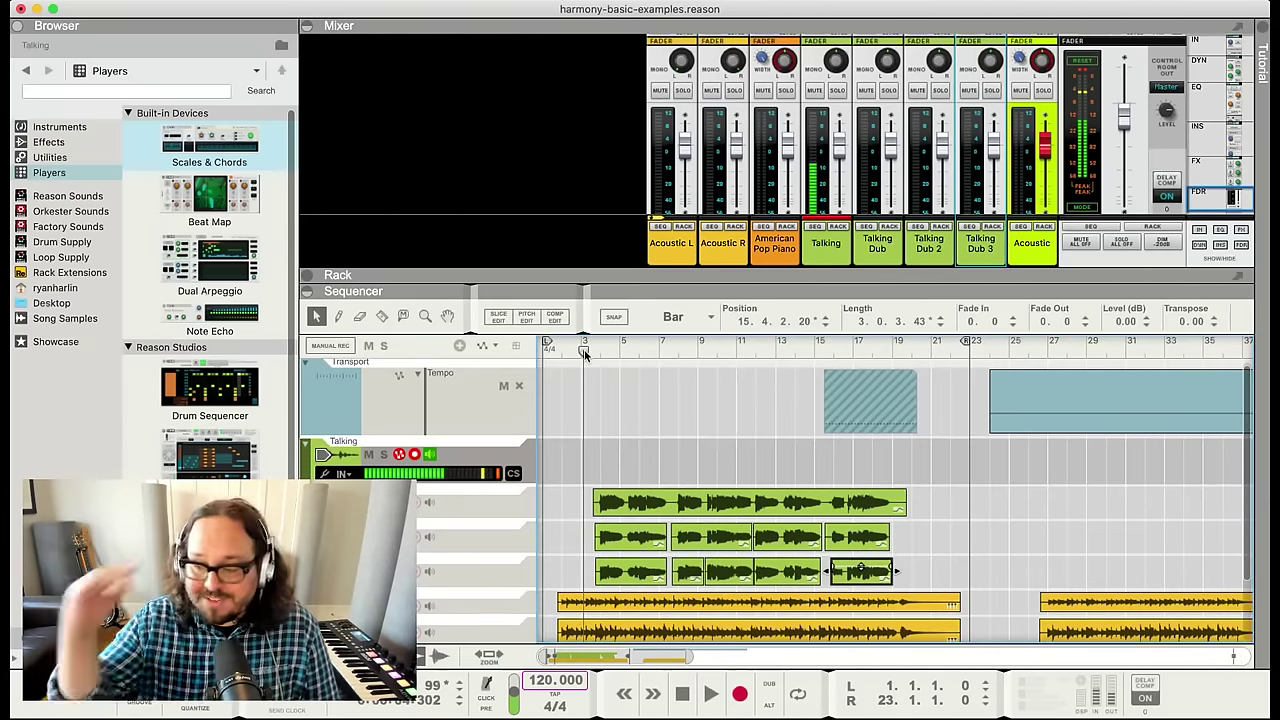
{"action": "key", "text": "space"}
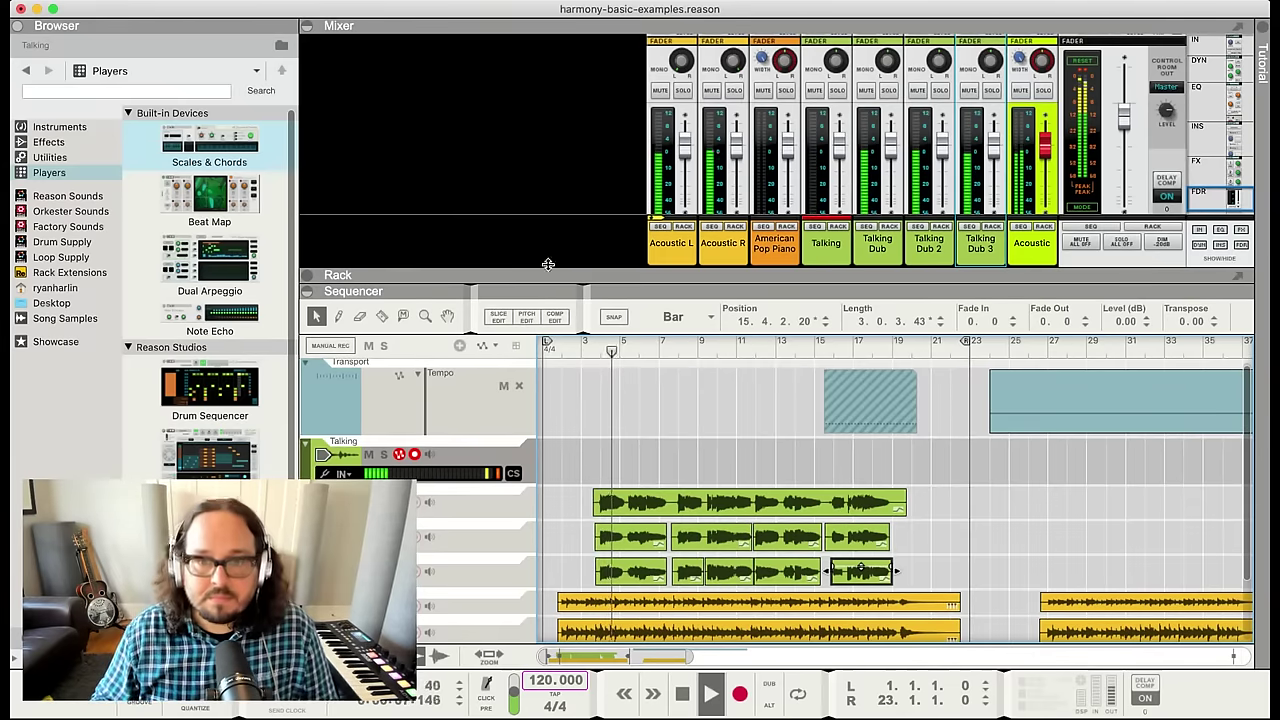
{"action": "left_click", "coordinate": [1078, 140]}
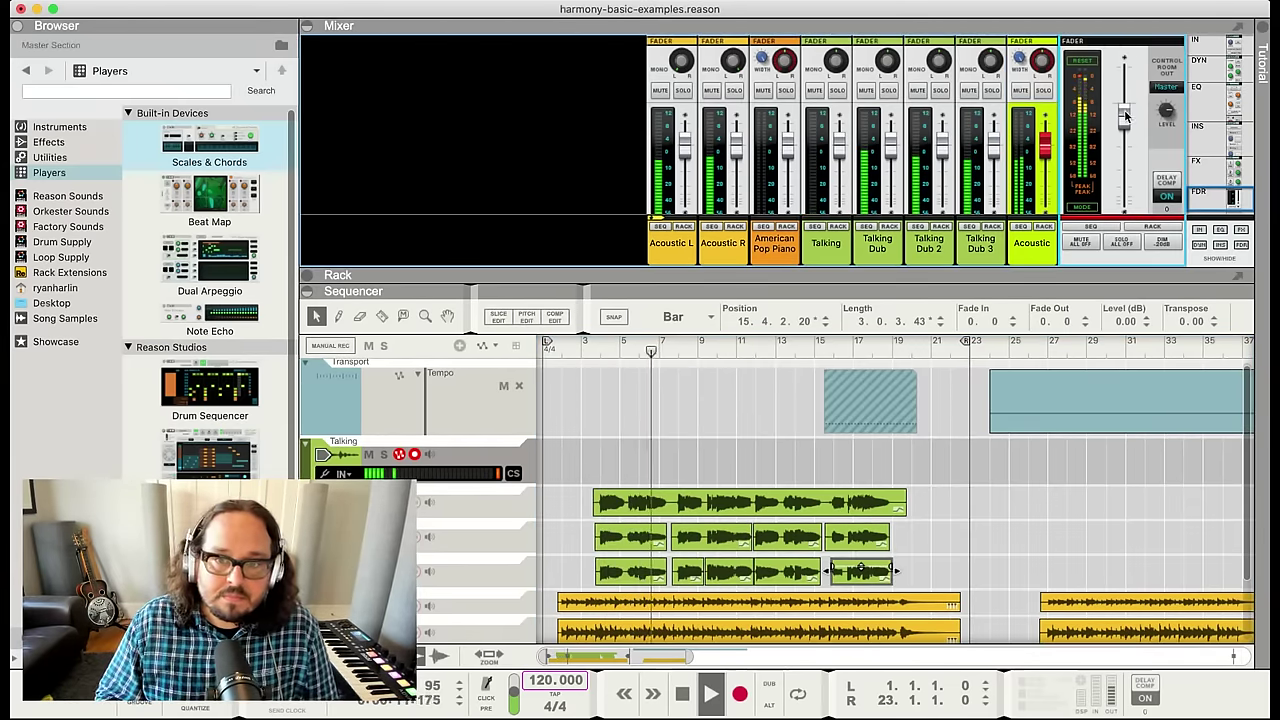
{"action": "mouse_move", "coordinate": [1125, 116]}
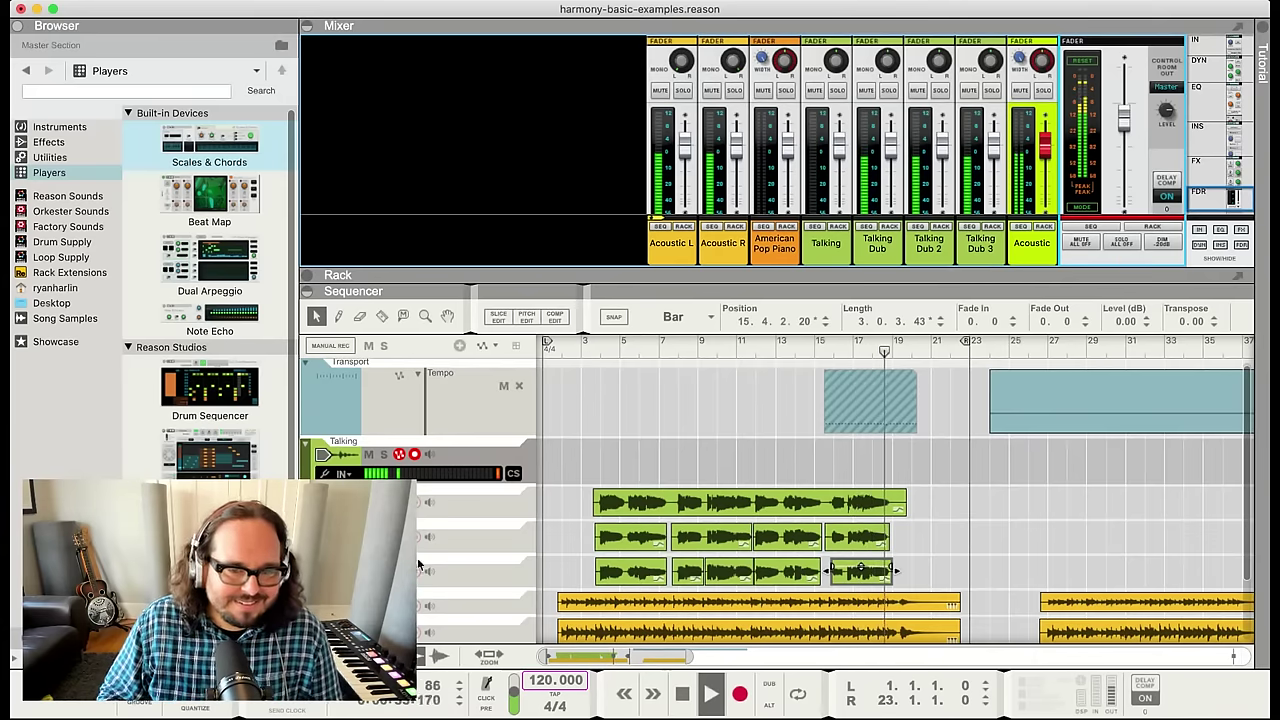
{"action": "scroll", "coordinate": [418, 614], "scroll_direction": "down", "scroll_amount": 1}
Mute the acoustic guitars and play the Talking Dub vocal parts on their own from about bar 3
{"action": "key", "text": "m"}
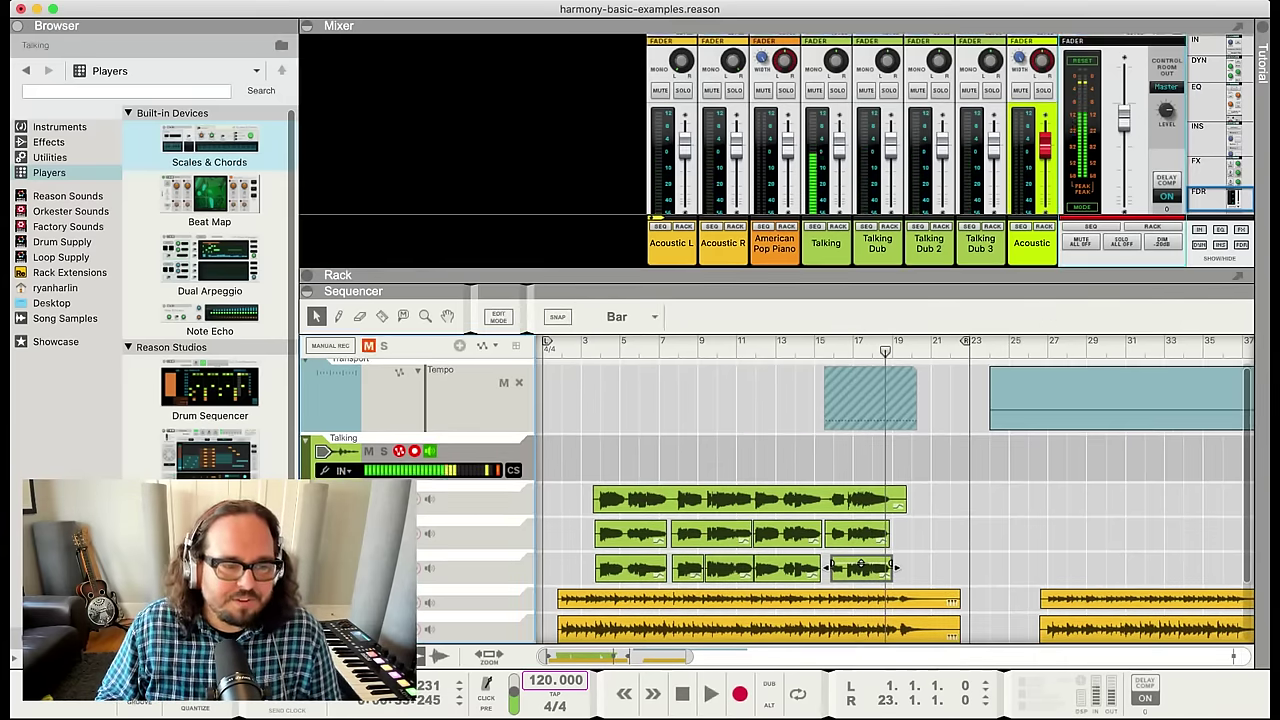
{"action": "left_click", "coordinate": [593, 345]}
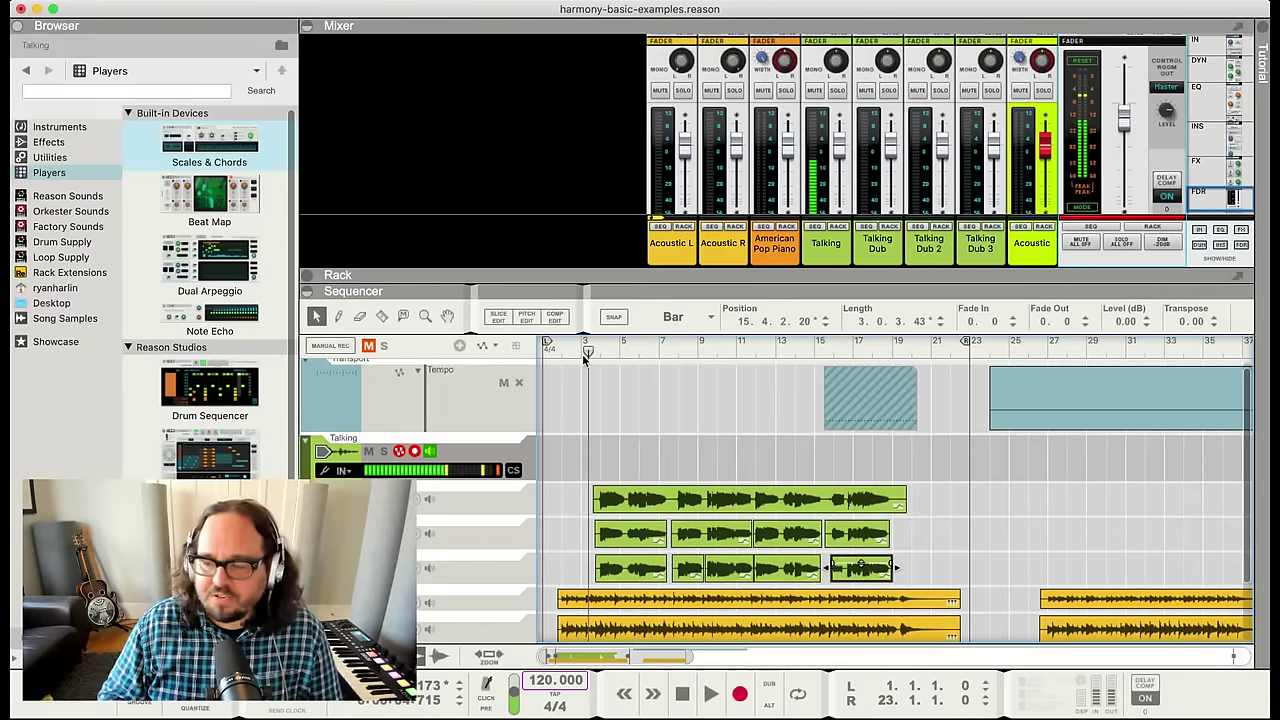
{"action": "key", "text": "space"}
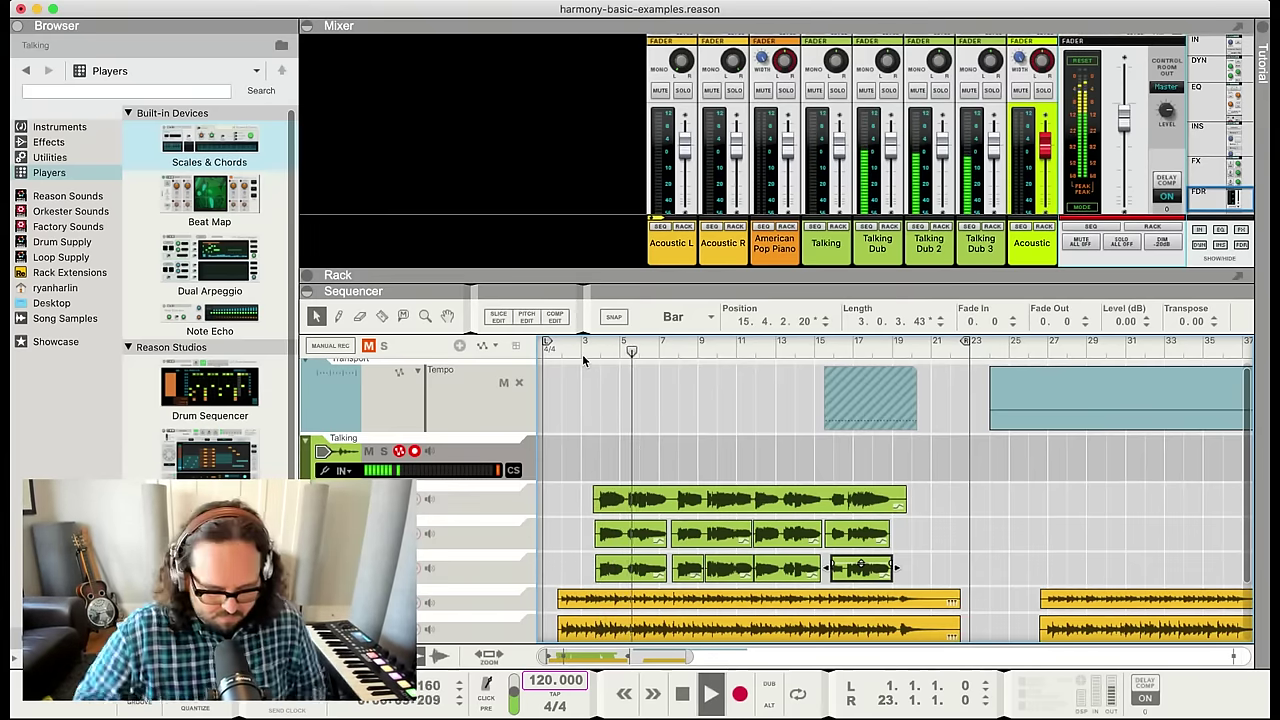
{"action": "key", "text": "space"}
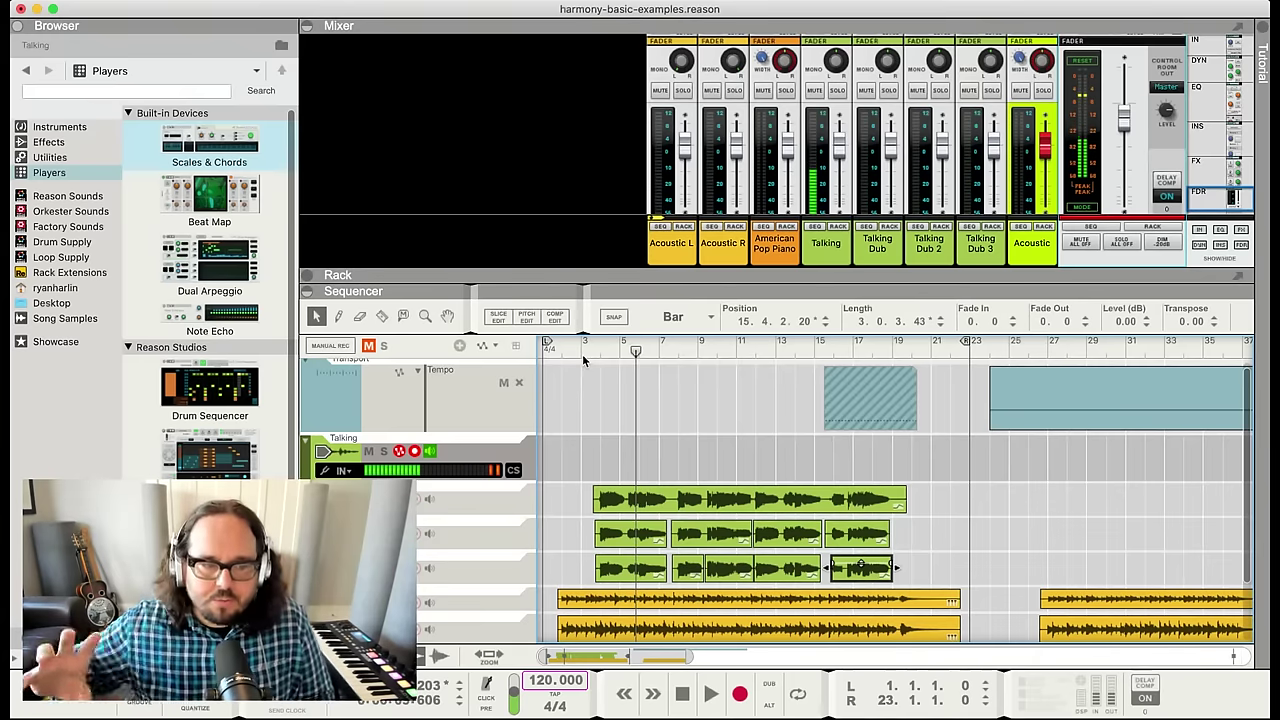
{"action": "left_click", "coordinate": [502, 478]}
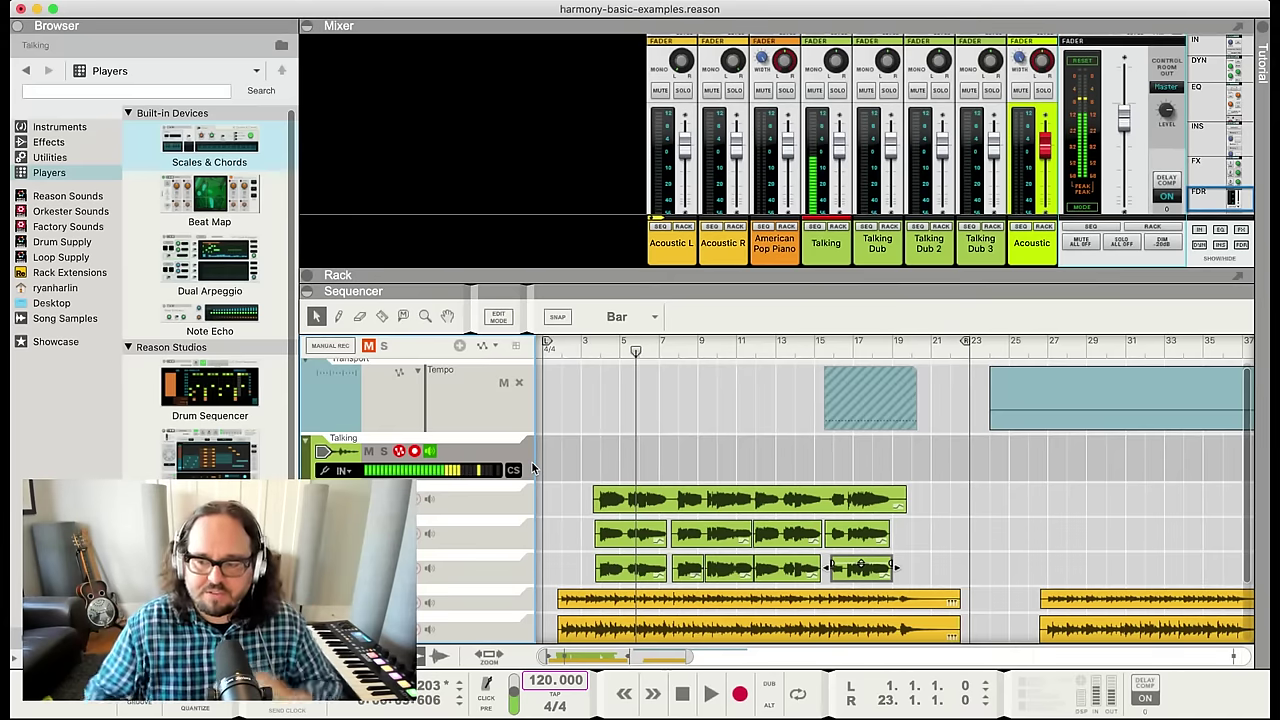
{"action": "left_click", "coordinate": [586, 346]}
{"action": "key", "text": "space"}
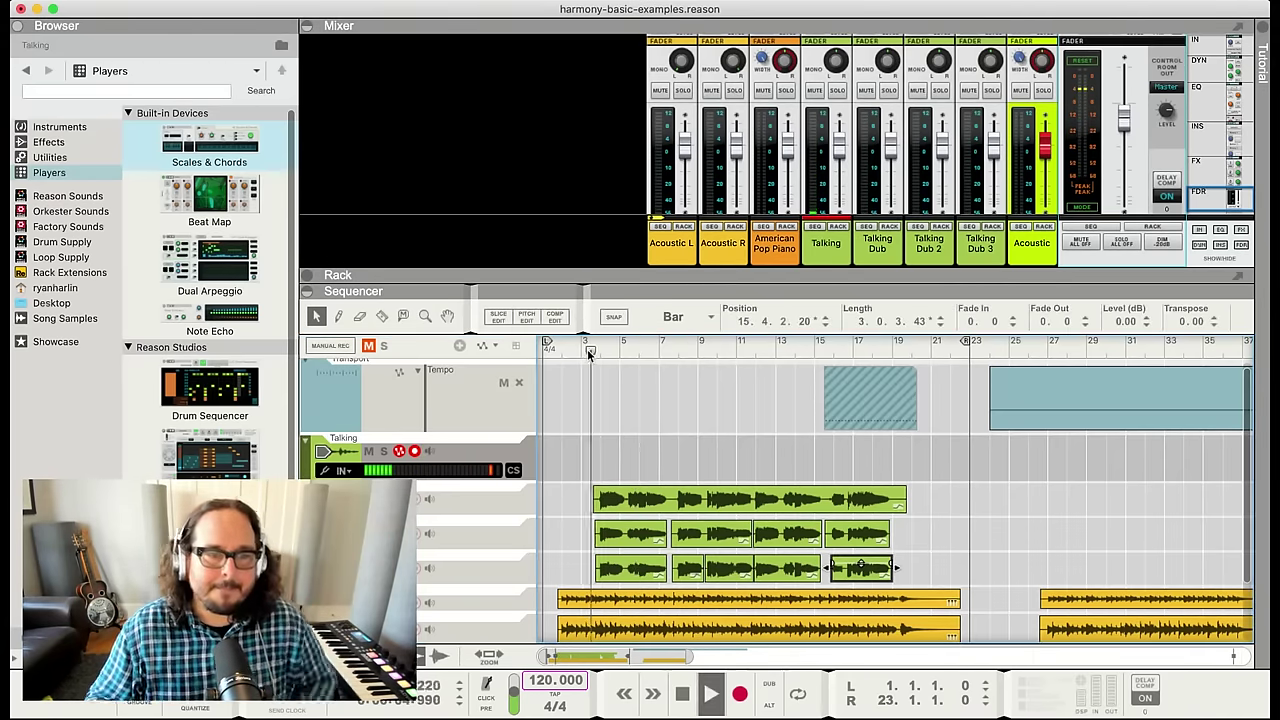
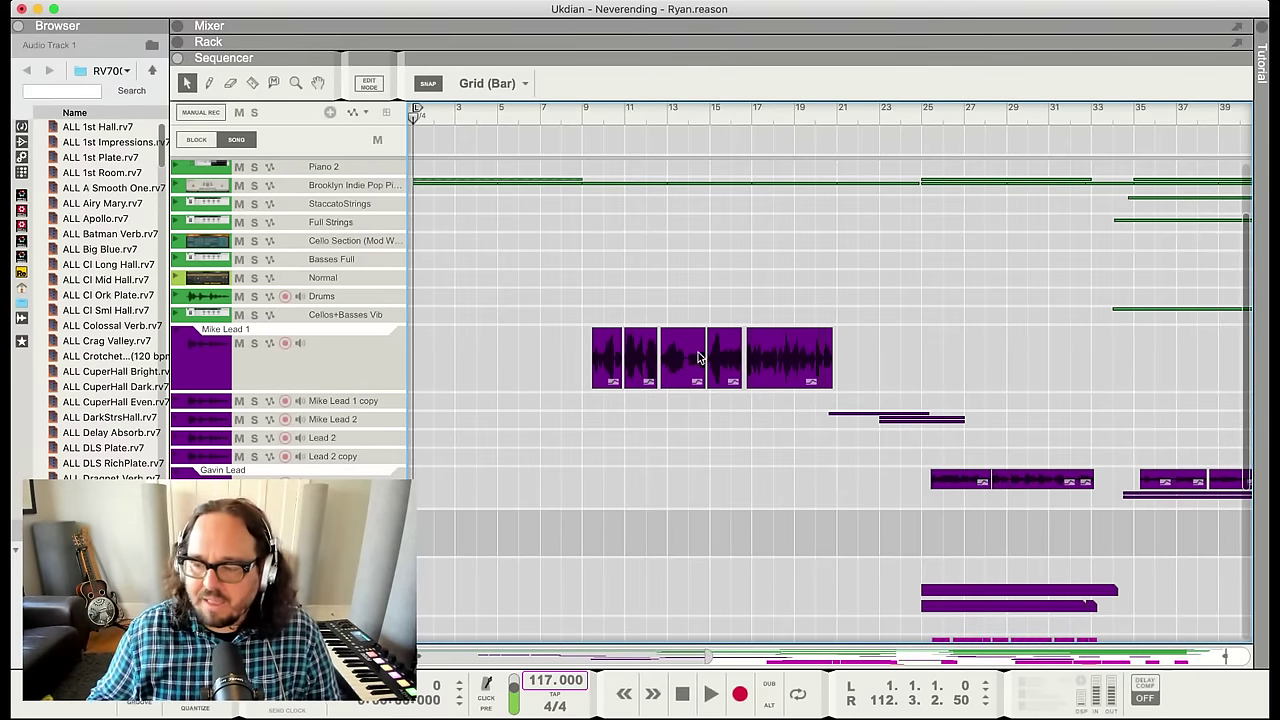
Look over the lead vocal tracks of the Neverending song and play it from the beginning
{"action": "scroll", "coordinate": [712, 436], "scroll_direction": "down", "scroll_amount": 1}
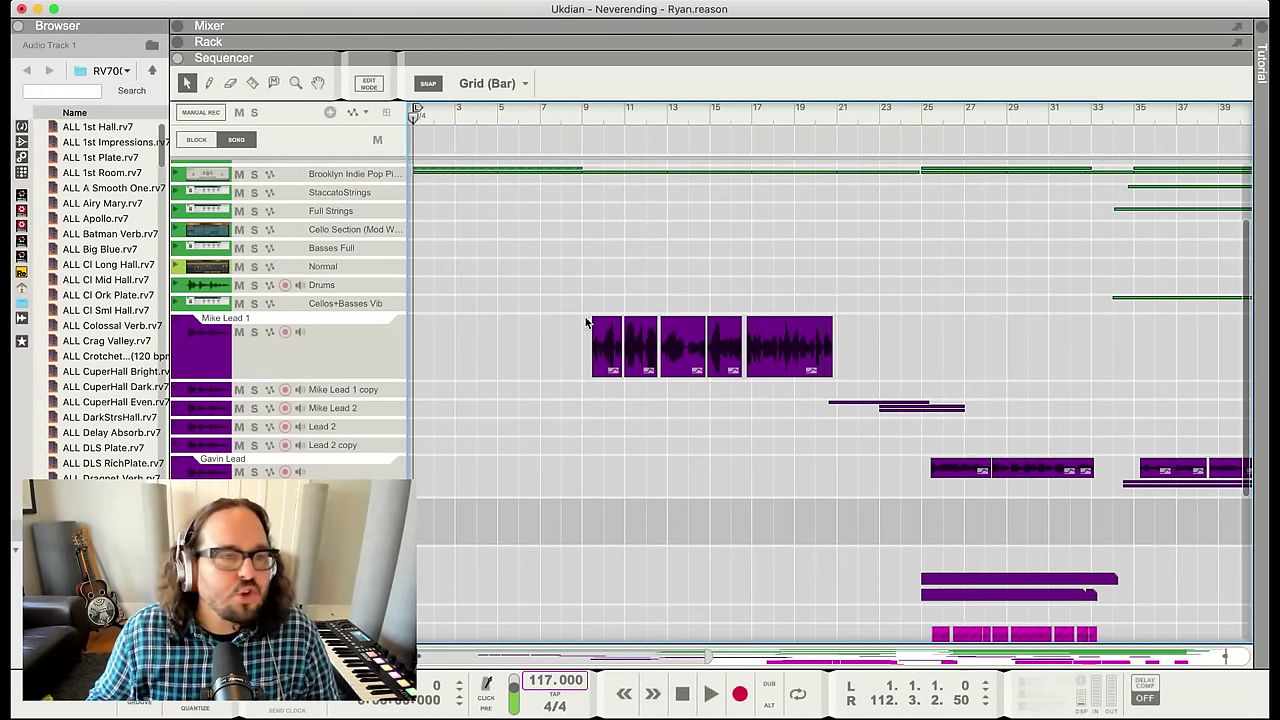
{"action": "scroll", "coordinate": [700, 510], "scroll_direction": "down", "scroll_amount": 8}
{"action": "scroll", "coordinate": [869, 490], "scroll_direction": "up", "scroll_amount": 7}
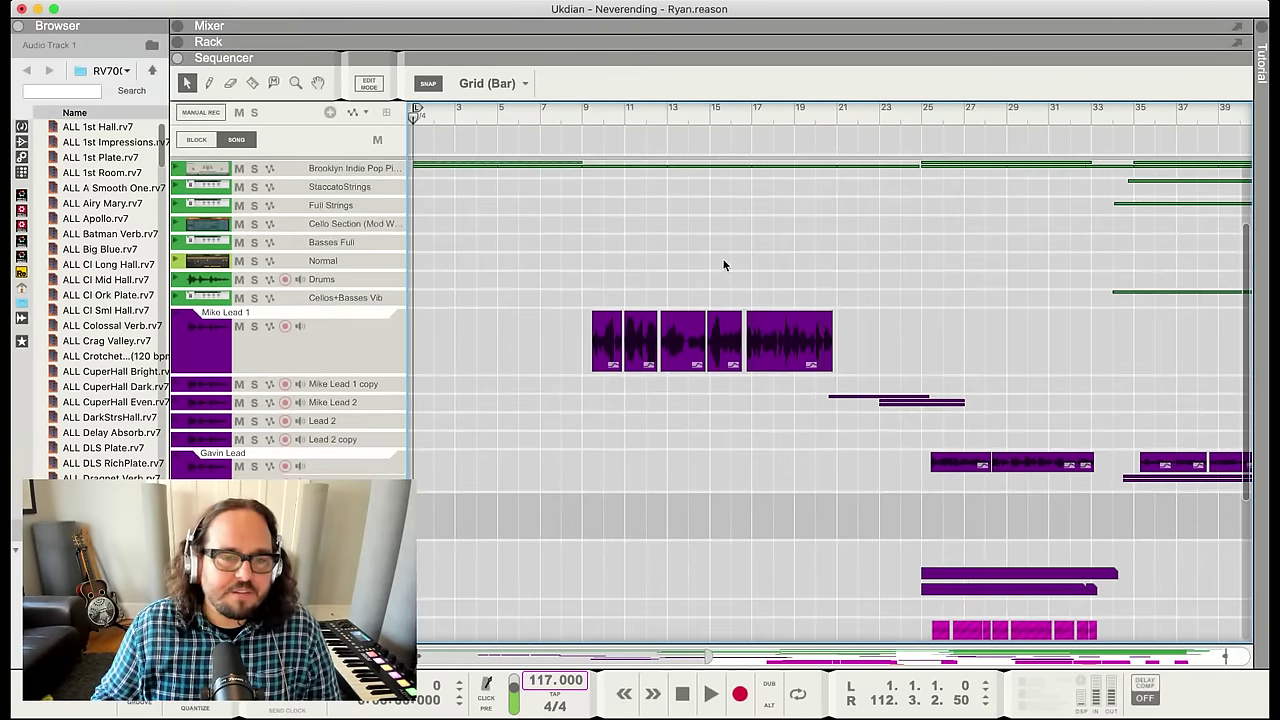
{"action": "key", "text": "space"}
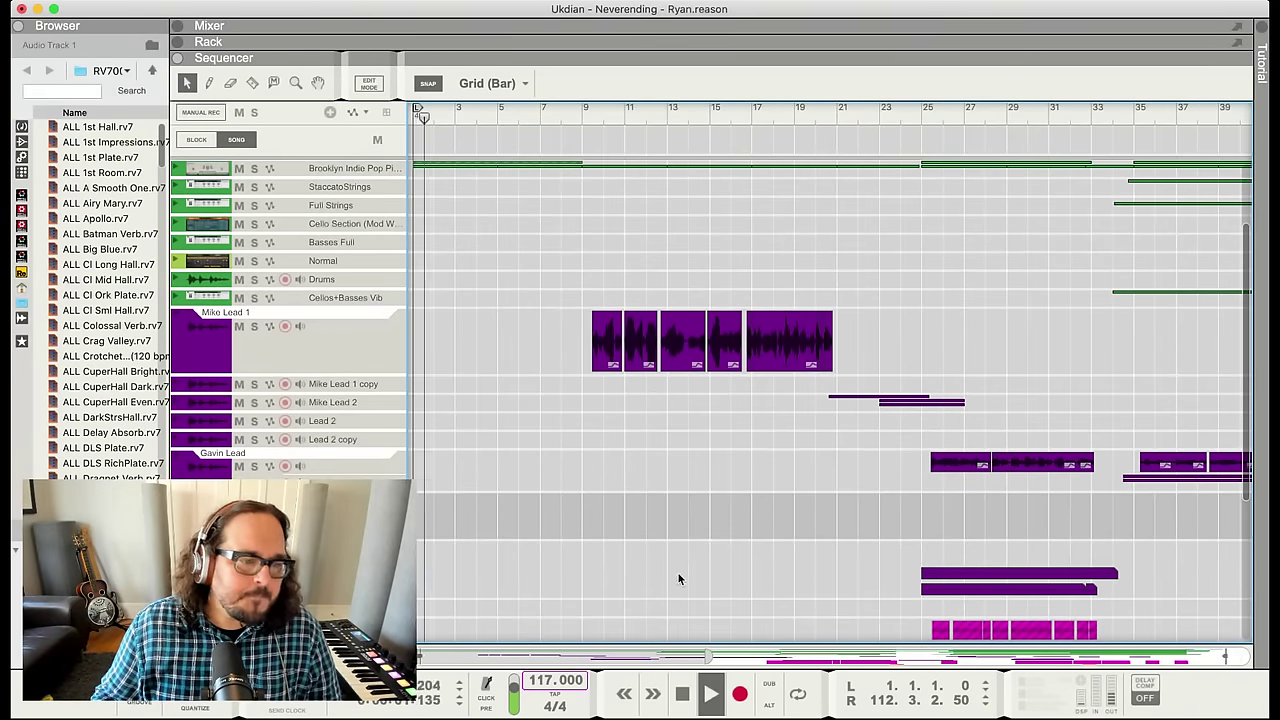
Show the mixer, lower the master level slightly, shrink the mixer area to enlarge the sequencer, and stop playback at about bar 34
{"action": "key", "text": "F5"}
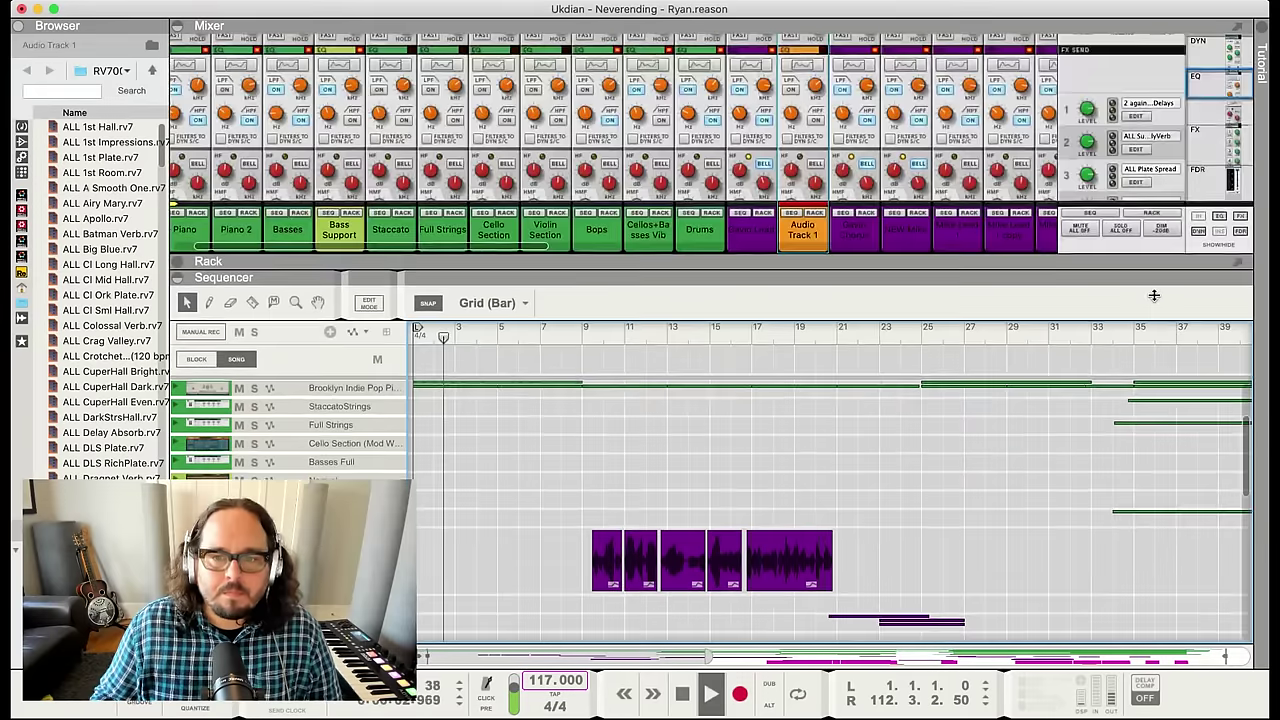
{"action": "scroll", "coordinate": [1165, 243], "scroll_direction": "down", "scroll_amount": 5}
{"action": "left_click", "coordinate": [1128, 152]}
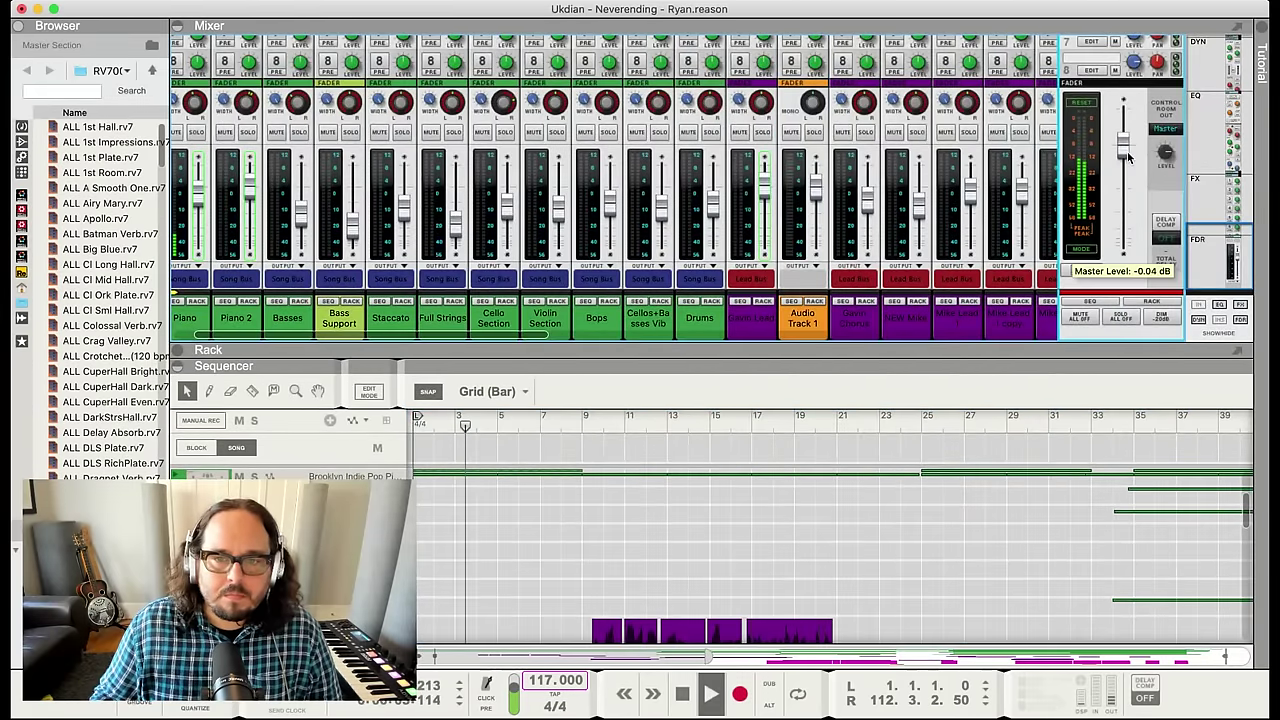
{"action": "left_click_drag", "start_coordinate": [1131, 161], "coordinate": [1135, 164]}
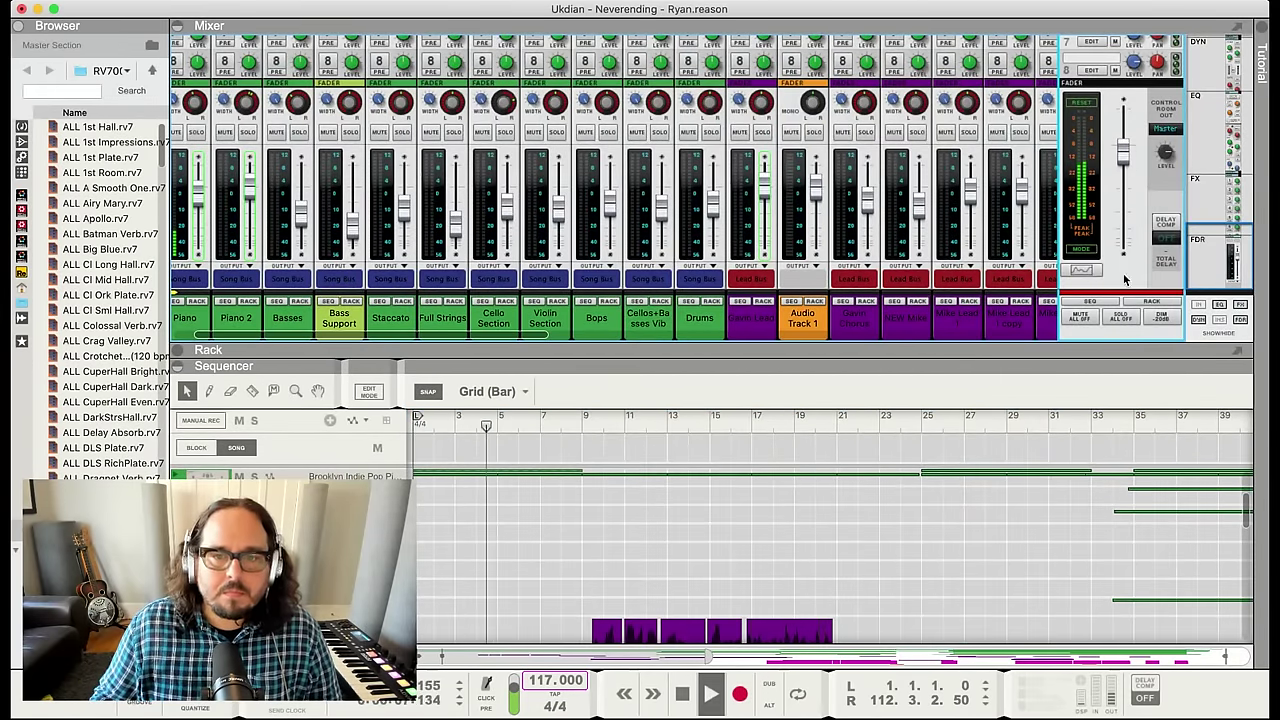
{"action": "left_click_drag", "start_coordinate": [905, 349], "coordinate": [907, 207]}
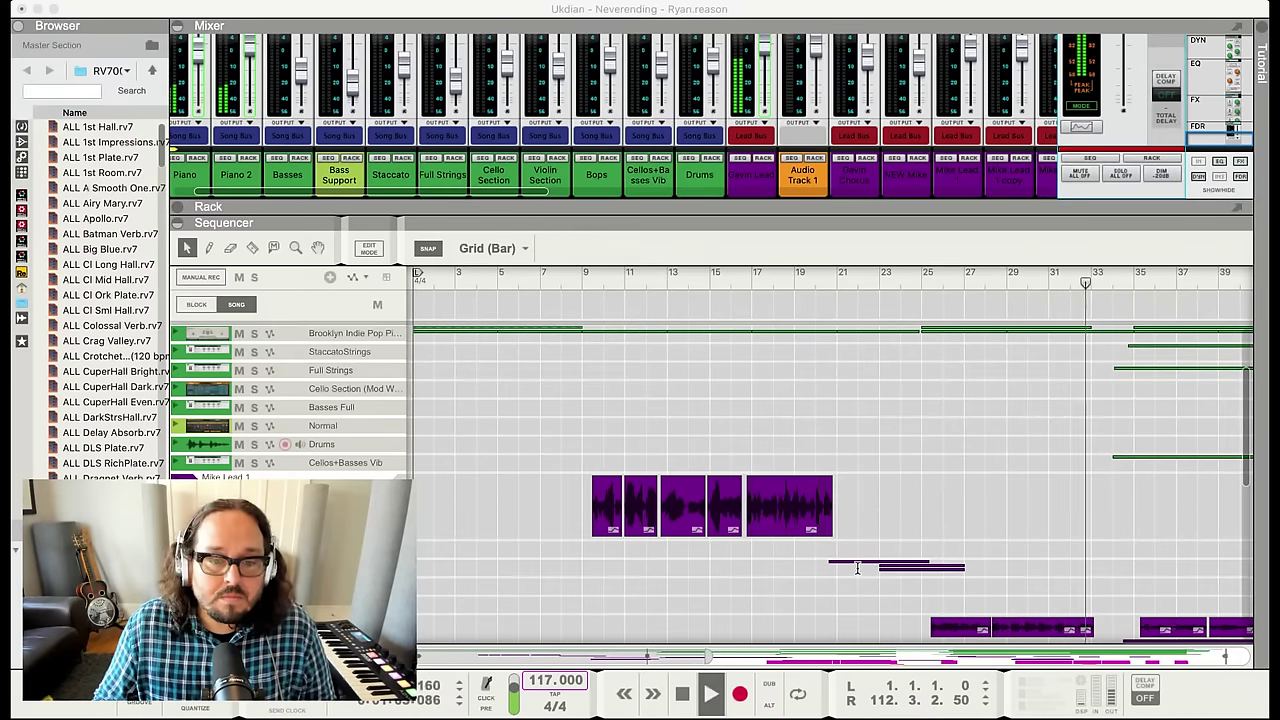
{"action": "left_click", "coordinate": [885, 467]}
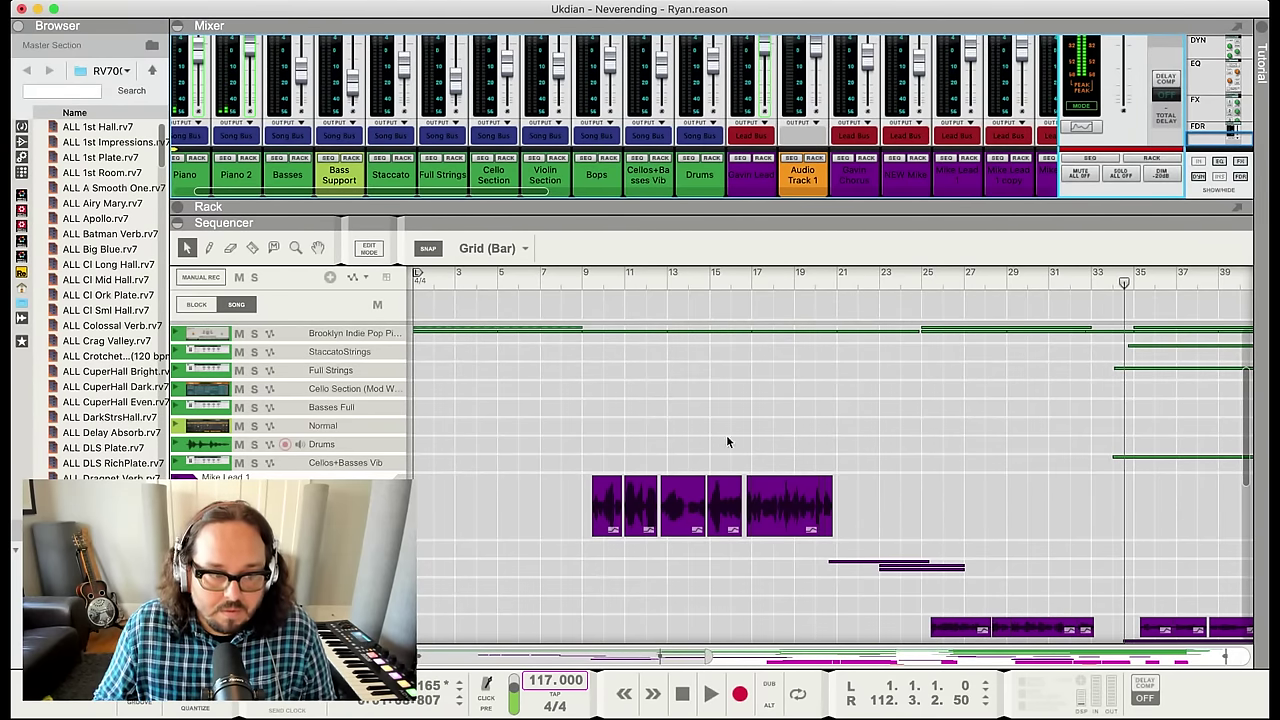
Set the playback position to bar 9 and look over the instrument and lead vocal tracks around it
{"action": "scroll", "coordinate": [490, 502], "scroll_direction": "up", "scroll_amount": 3}
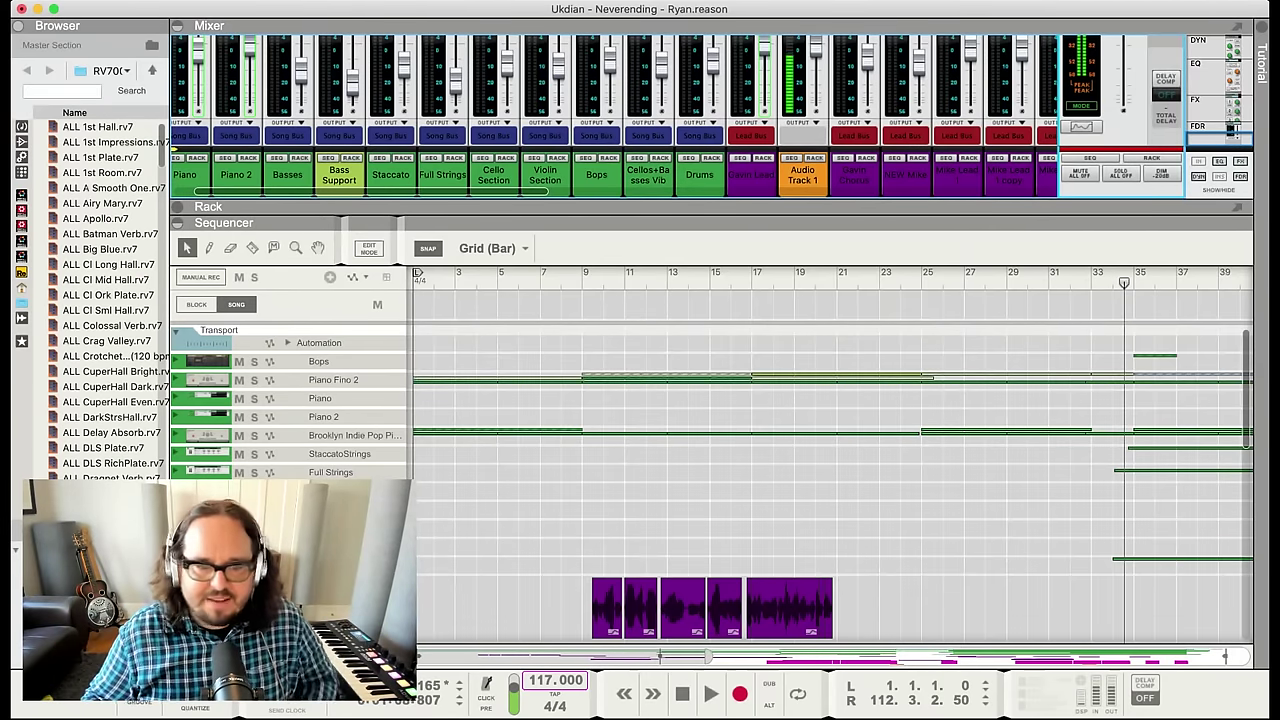
{"action": "left_click", "coordinate": [580, 280]}
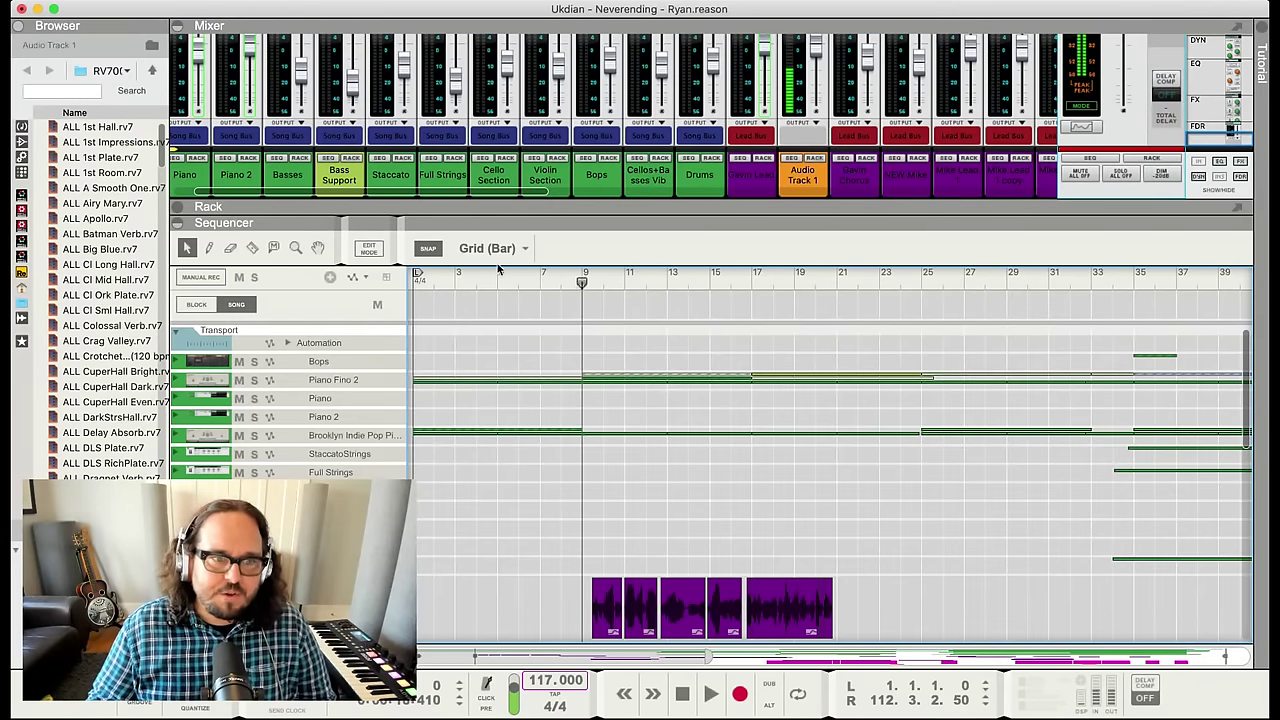
{"action": "scroll", "coordinate": [692, 478], "scroll_direction": "down", "scroll_amount": 5}
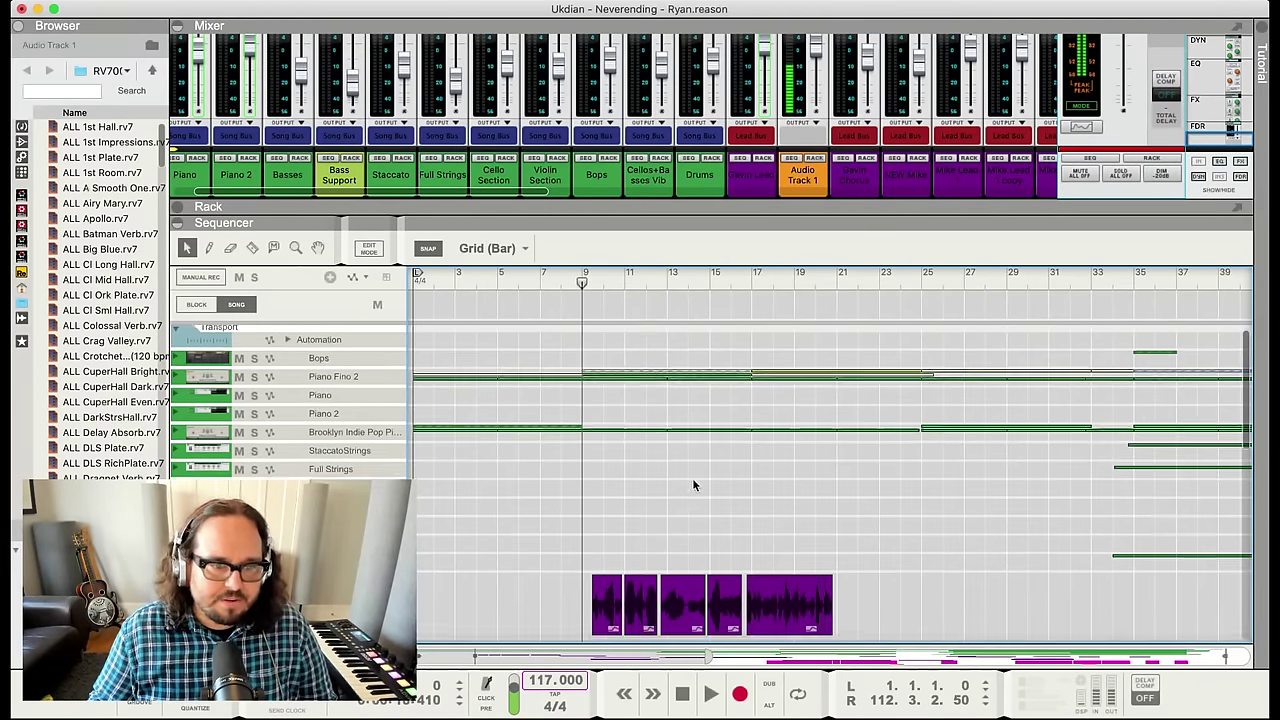
{"action": "scroll", "coordinate": [768, 462], "scroll_direction": "up", "scroll_amount": 5}
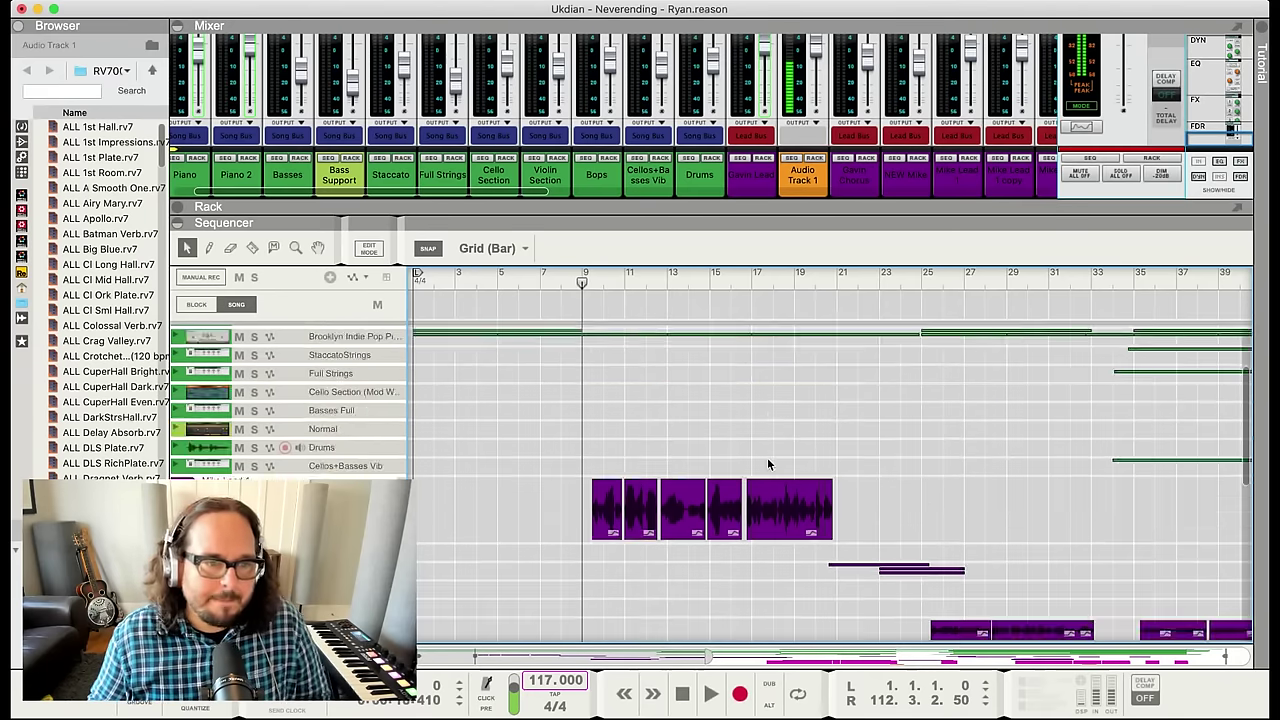
{"action": "left_click", "coordinate": [494, 277]}
{"action": "left_click_drag", "start_coordinate": [562, 281], "coordinate": [586, 281]}
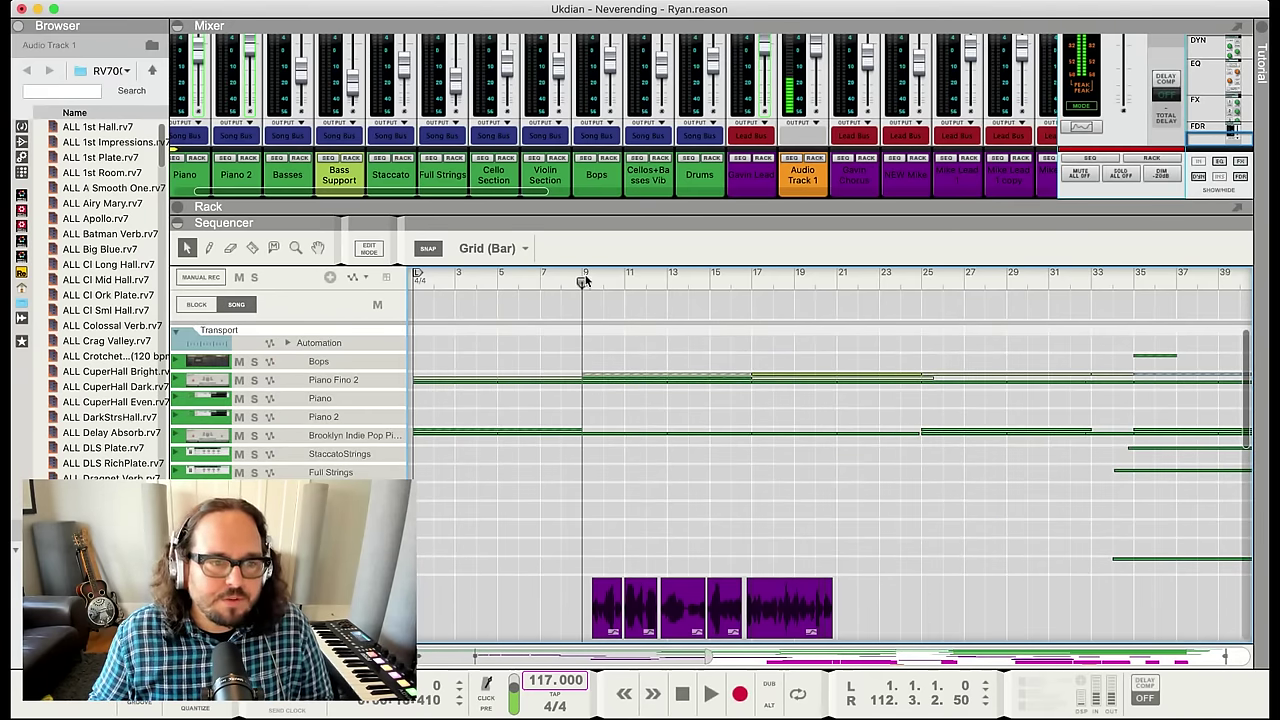
{"action": "scroll", "coordinate": [834, 545], "scroll_direction": "down", "scroll_amount": 3}
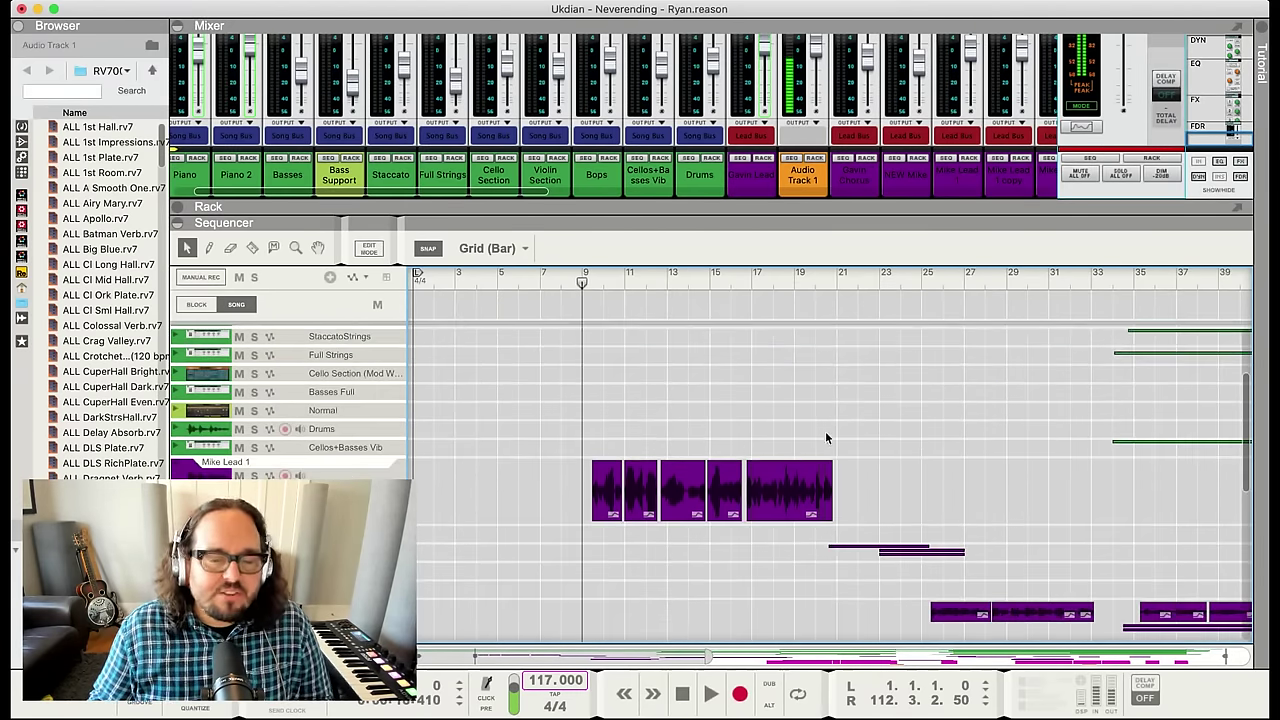
{"action": "scroll", "coordinate": [870, 450], "scroll_direction": "down", "scroll_amount": 1}
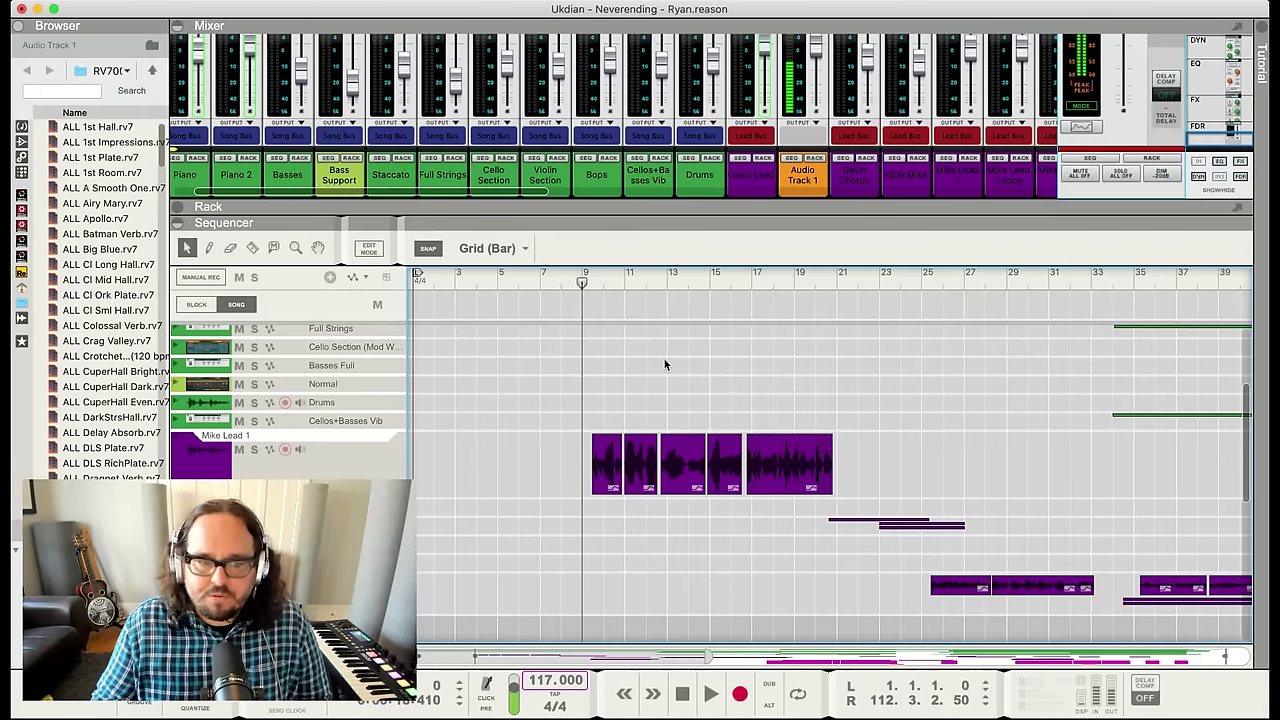
Play the song from bar 9 to about bar 13, checking the first lead vocal against the instrument tracks
{"action": "key", "text": "space"}
{"action": "scroll", "coordinate": [674, 361], "scroll_direction": "up", "scroll_amount": 3}
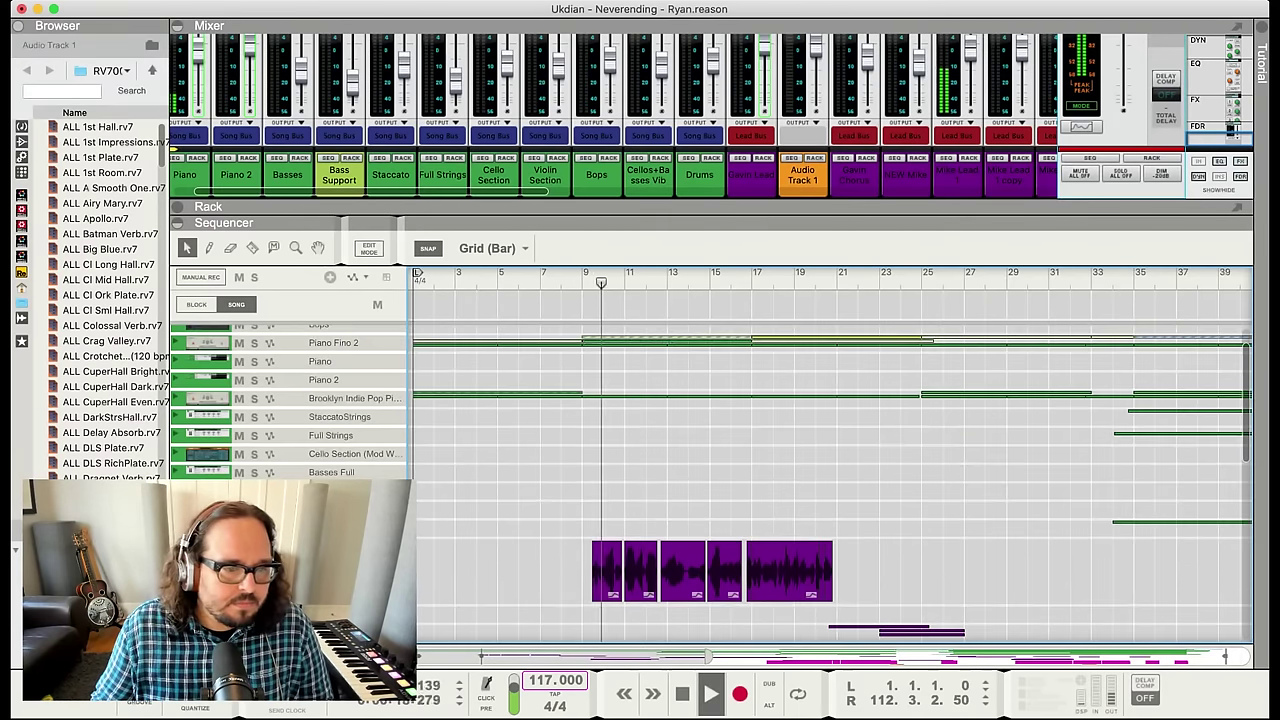
{"action": "scroll", "coordinate": [710, 460], "scroll_direction": "down", "scroll_amount": 5}
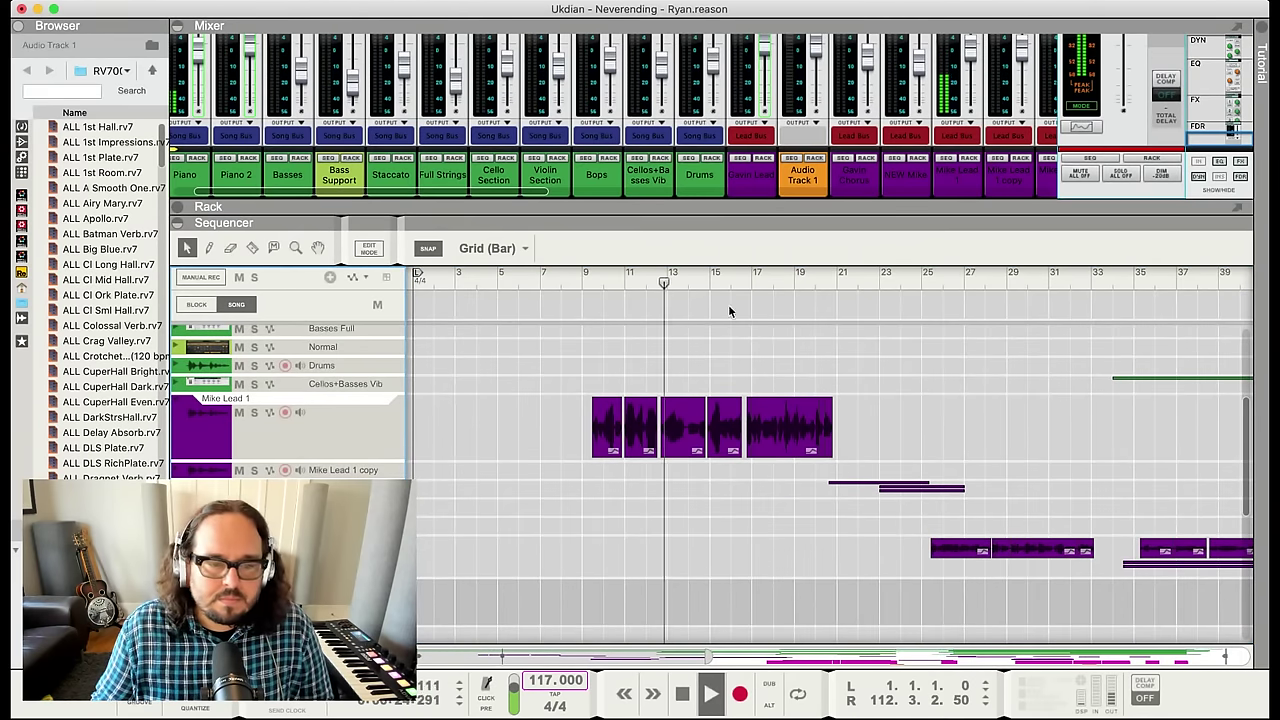
{"action": "key", "text": "space"}
Return to bar 9 and replay the opening lead vocal phrases to about bar 12
{"action": "left_click", "coordinate": [584, 286]}
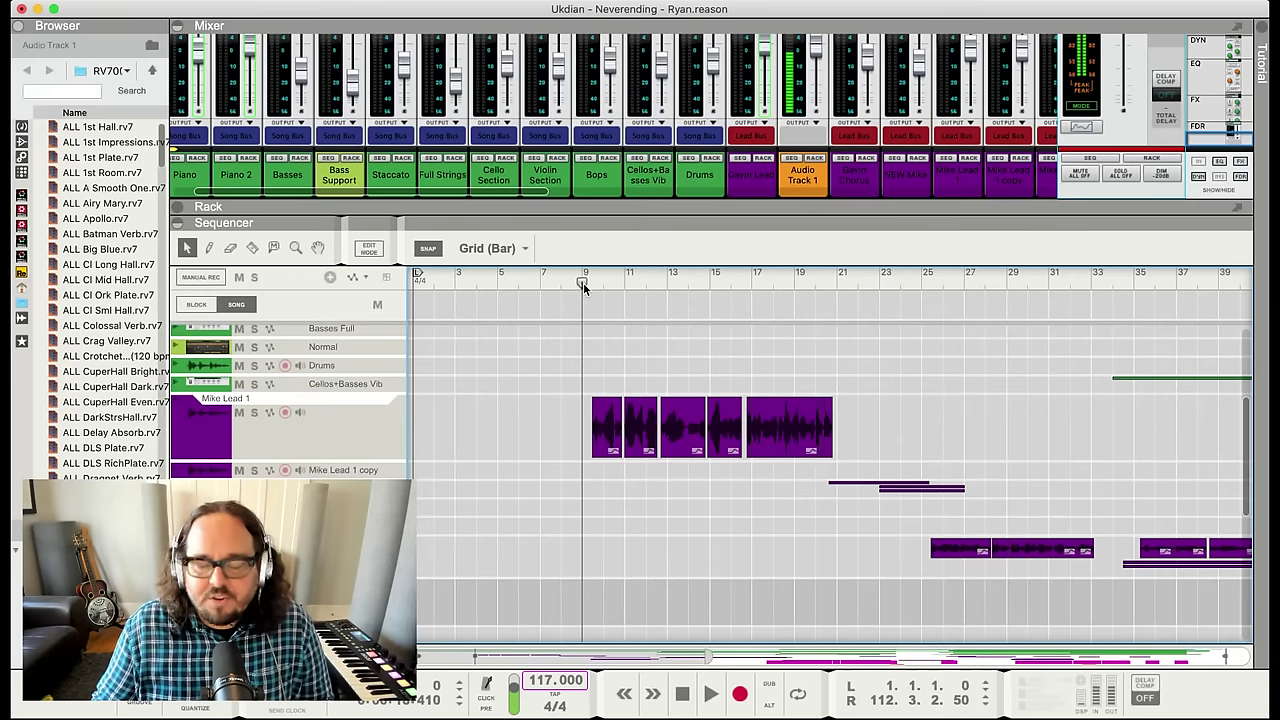
{"action": "key", "text": "space"}
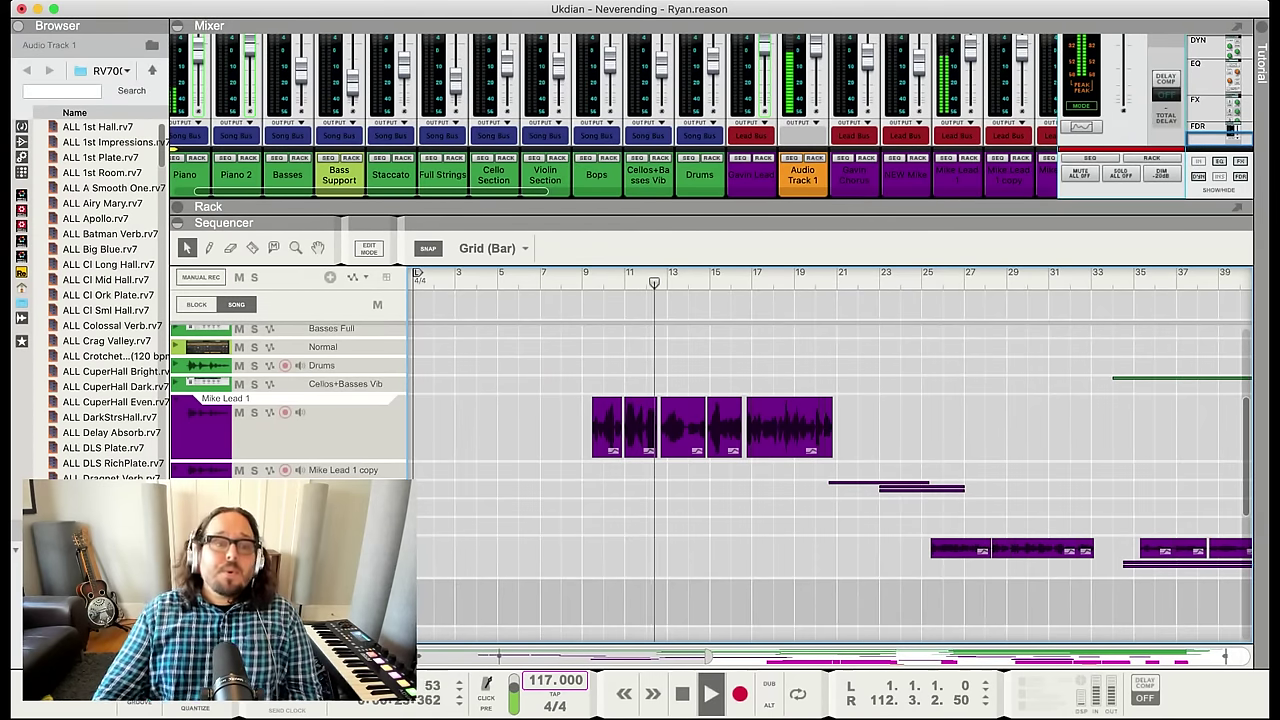
{"action": "key", "text": "space"}
Move the playback position back to bar 8 and play the first lead vocal section to about bar 18
{"action": "left_click", "coordinate": [627, 285]}
{"action": "left_click", "coordinate": [602, 283]}
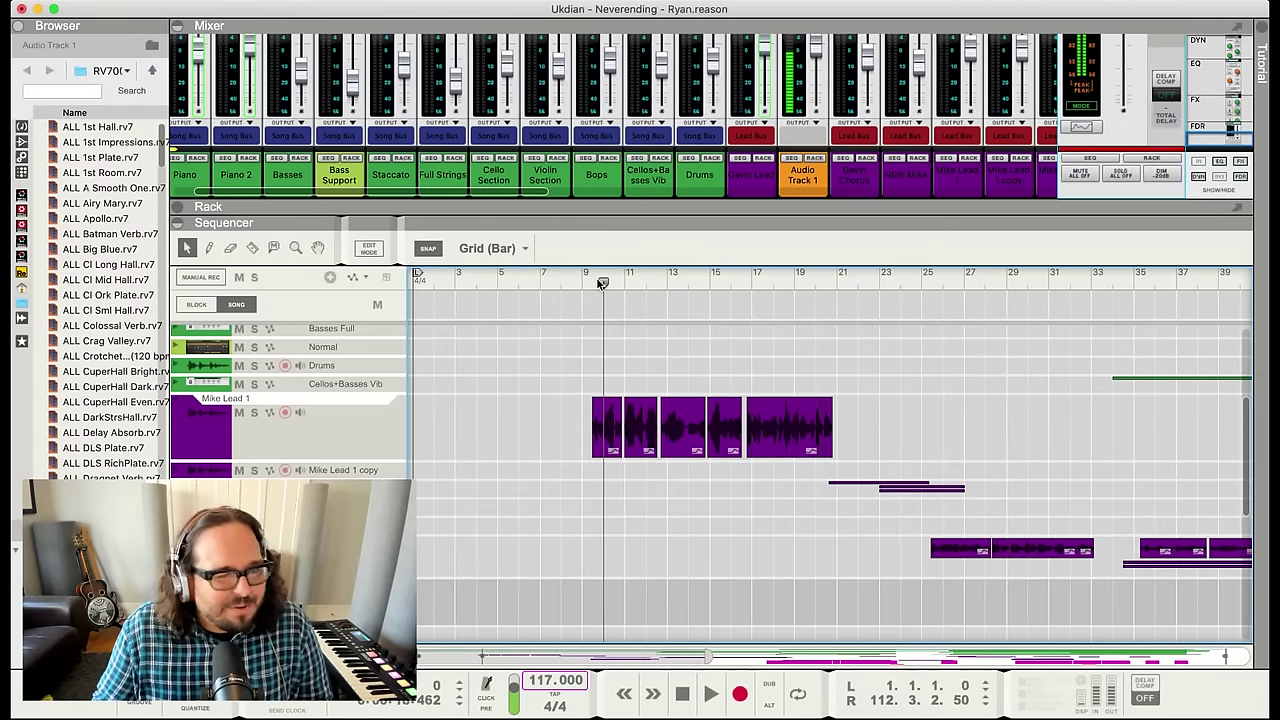
{"action": "left_click", "coordinate": [583, 283]}
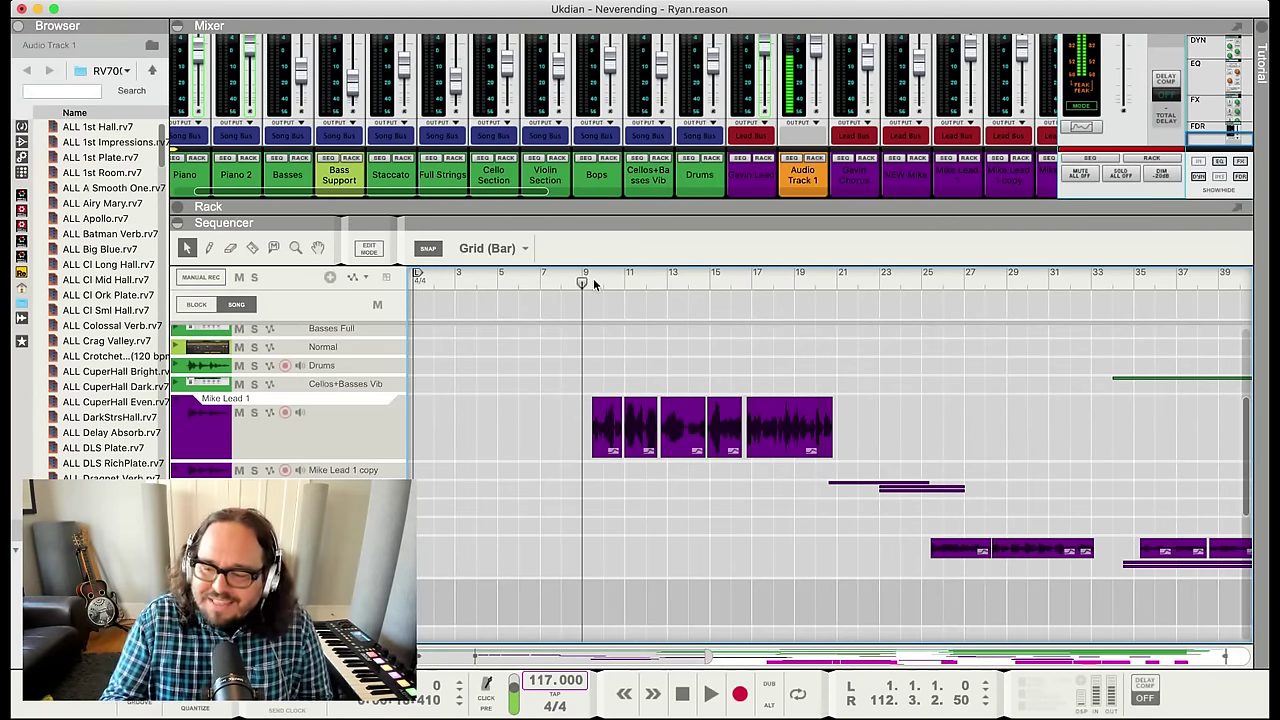
{"action": "left_click", "coordinate": [561, 285]}
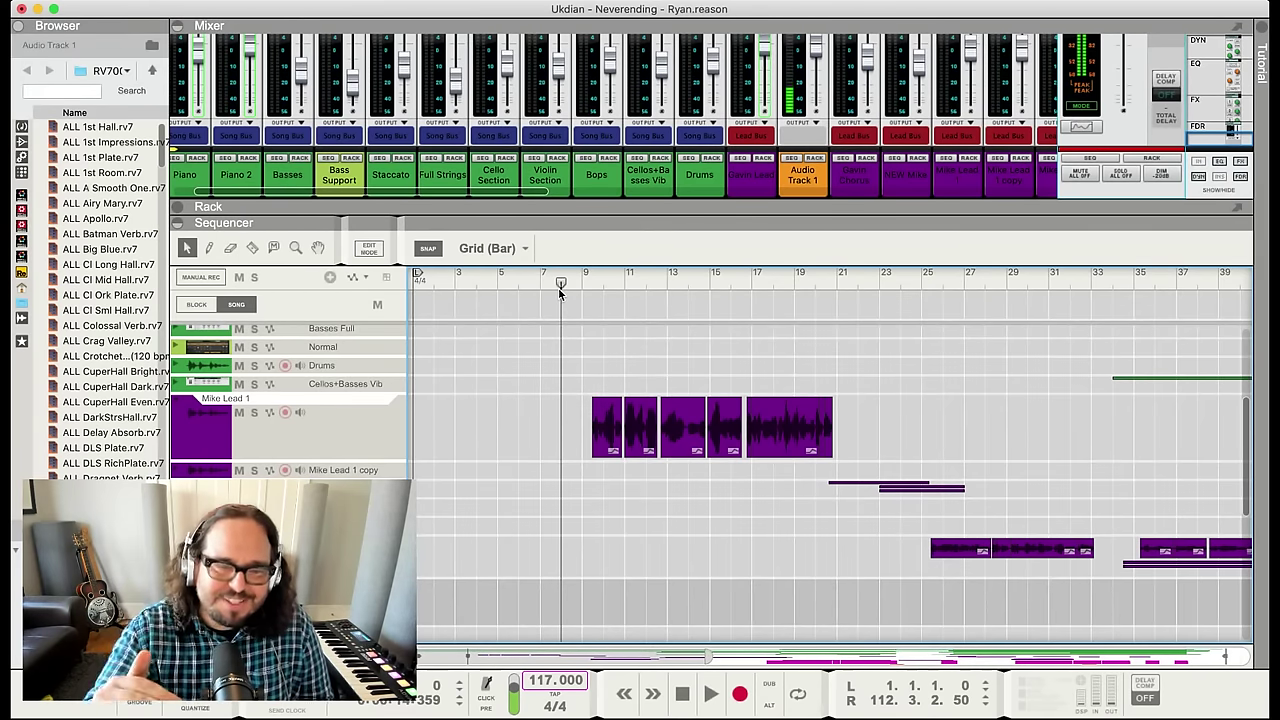
{"action": "key", "text": "space"}
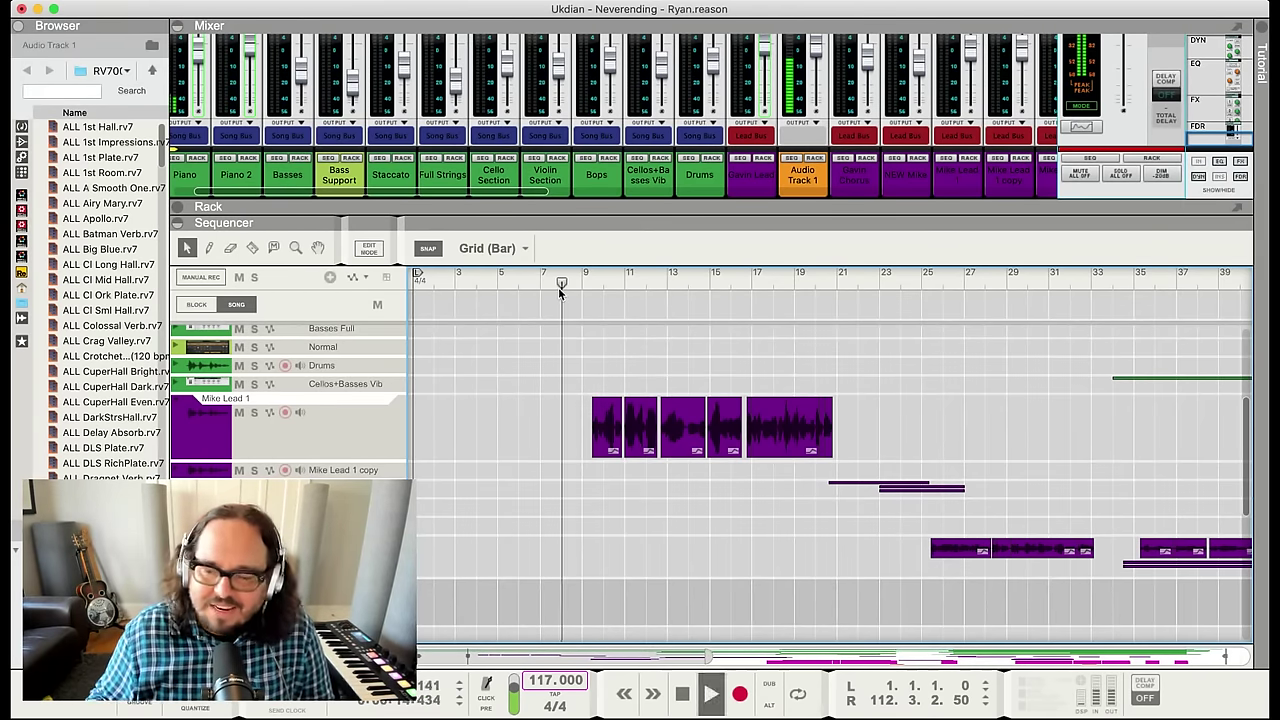
{"action": "key", "text": "space"}
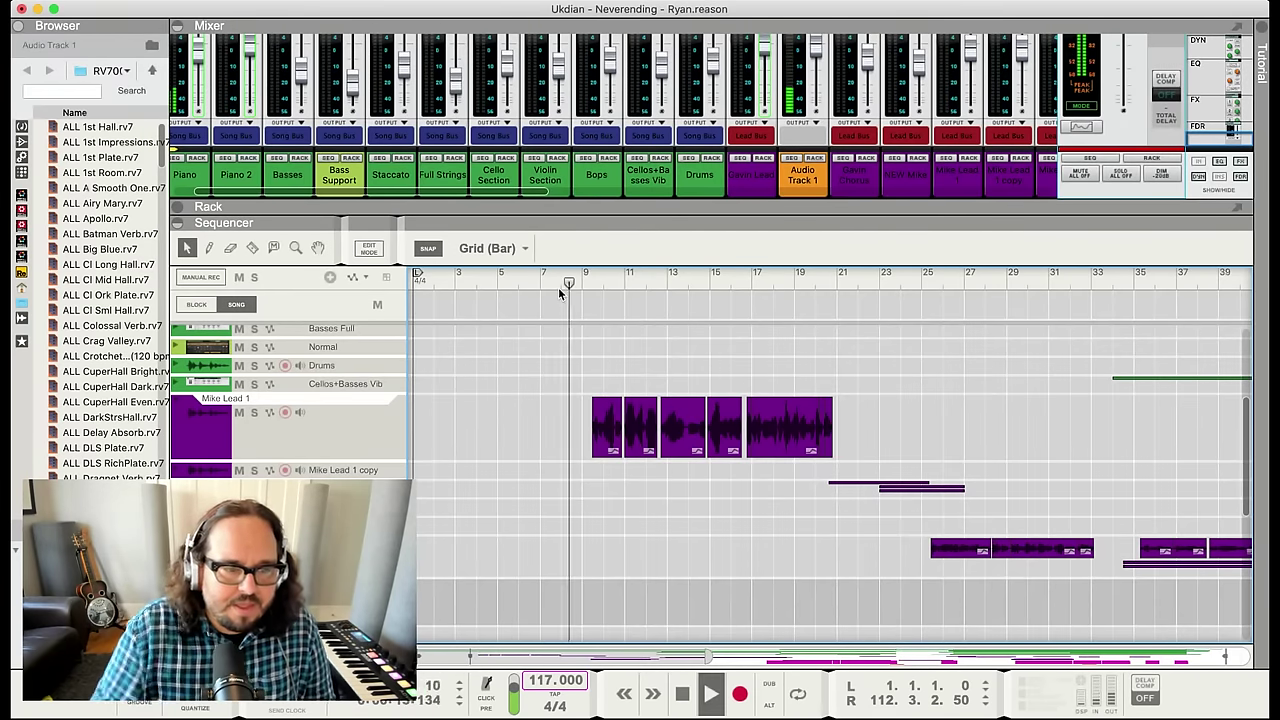
{"action": "key", "text": "space"}
{"action": "key", "text": "space"}
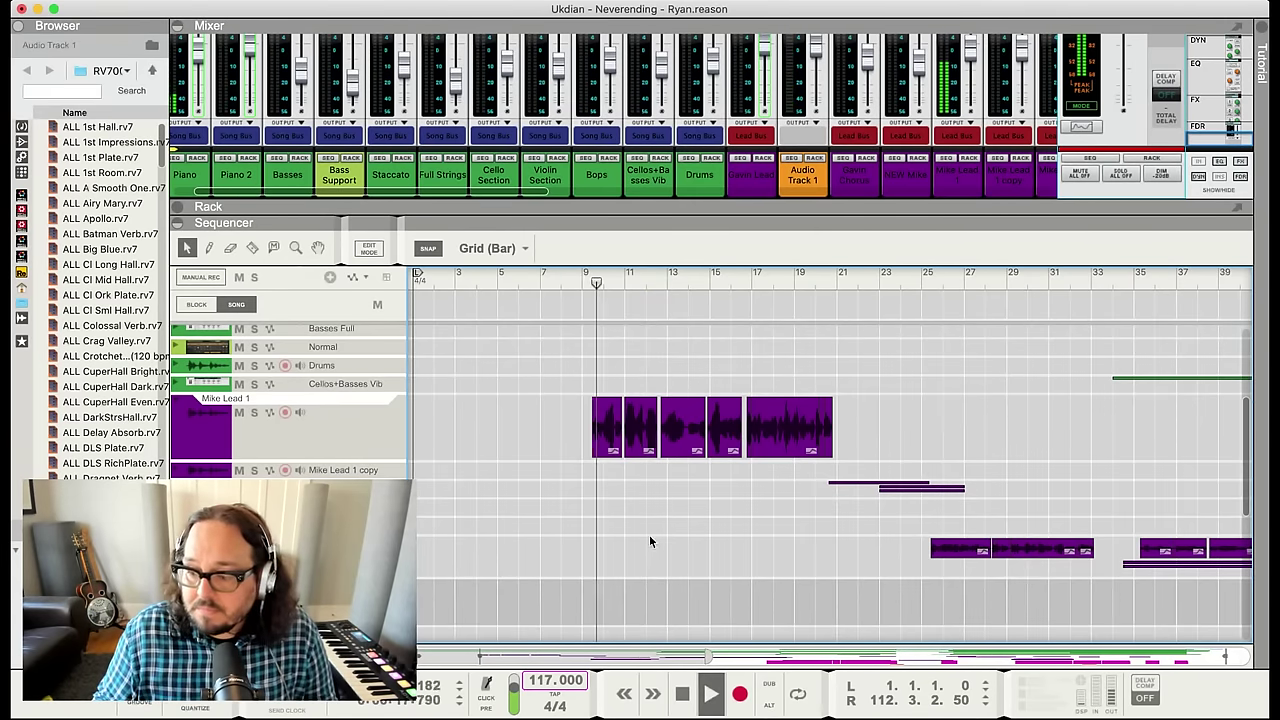
{"action": "scroll", "coordinate": [635, 527], "scroll_direction": "down", "scroll_amount": 1}
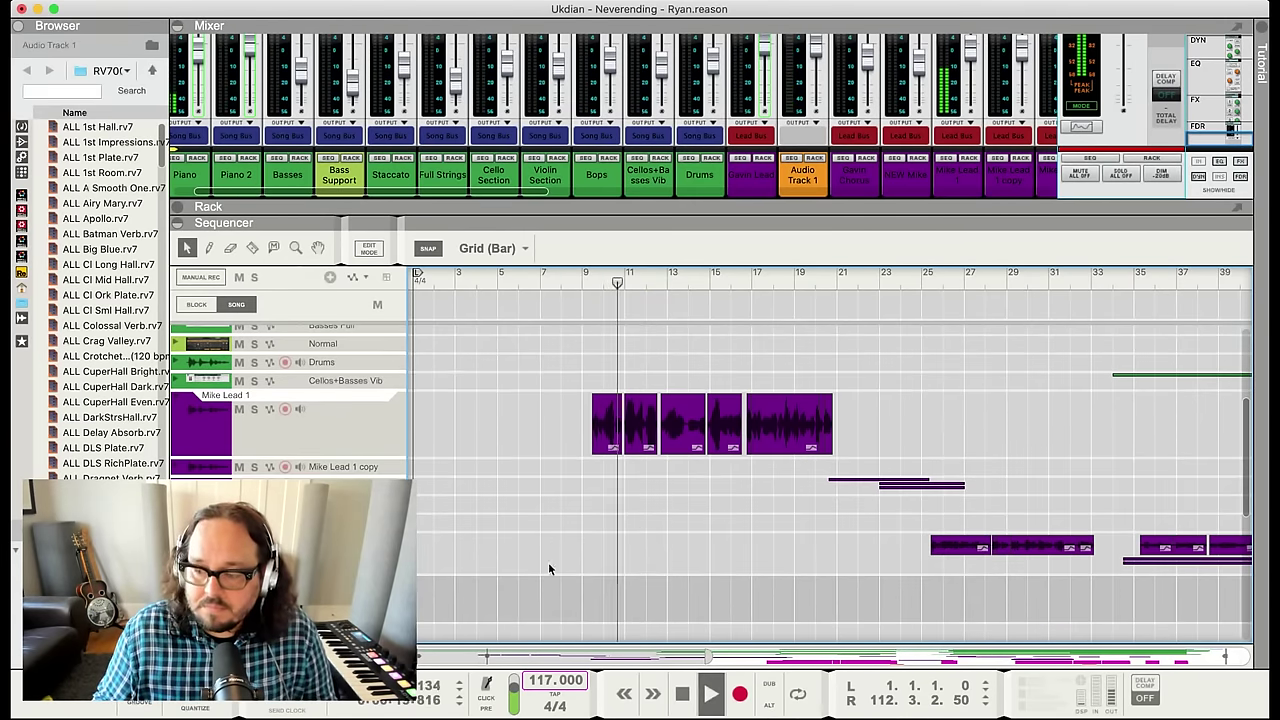
{"action": "scroll", "coordinate": [735, 564], "scroll_direction": "down", "scroll_amount": 1}
{"action": "scroll", "coordinate": [750, 562], "scroll_direction": "down", "scroll_amount": 5}
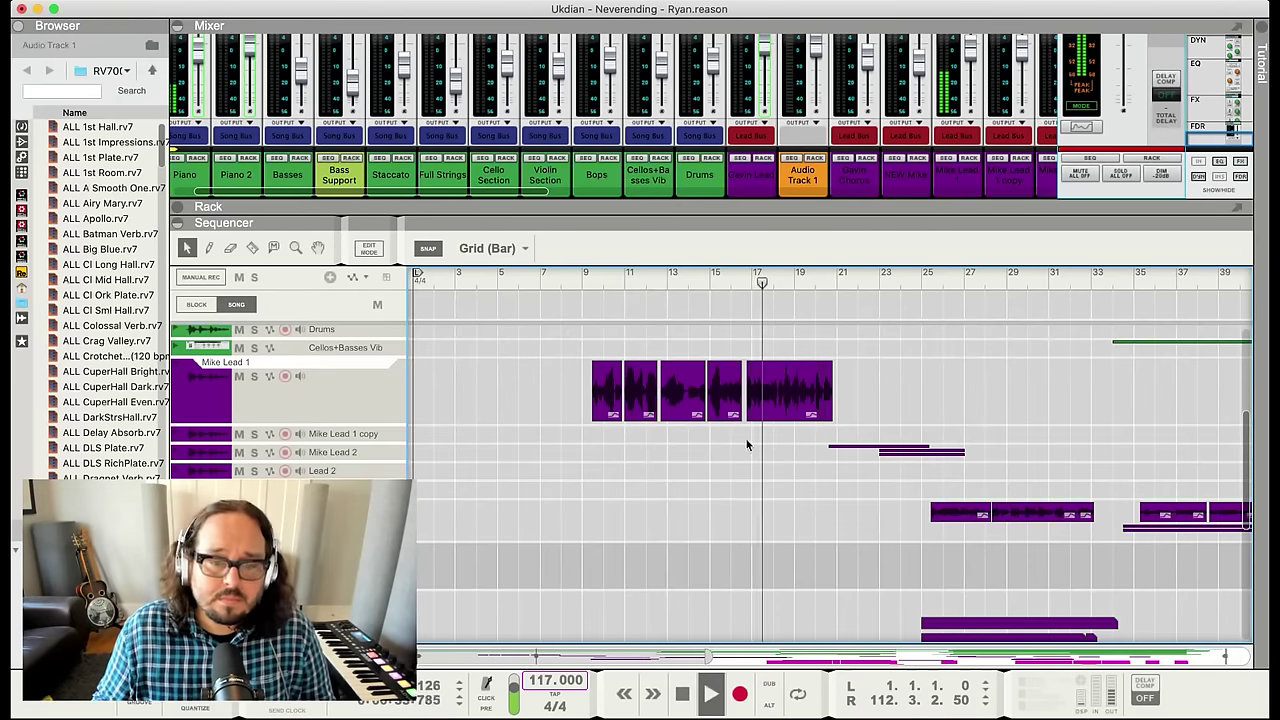
{"action": "key", "text": "space"}
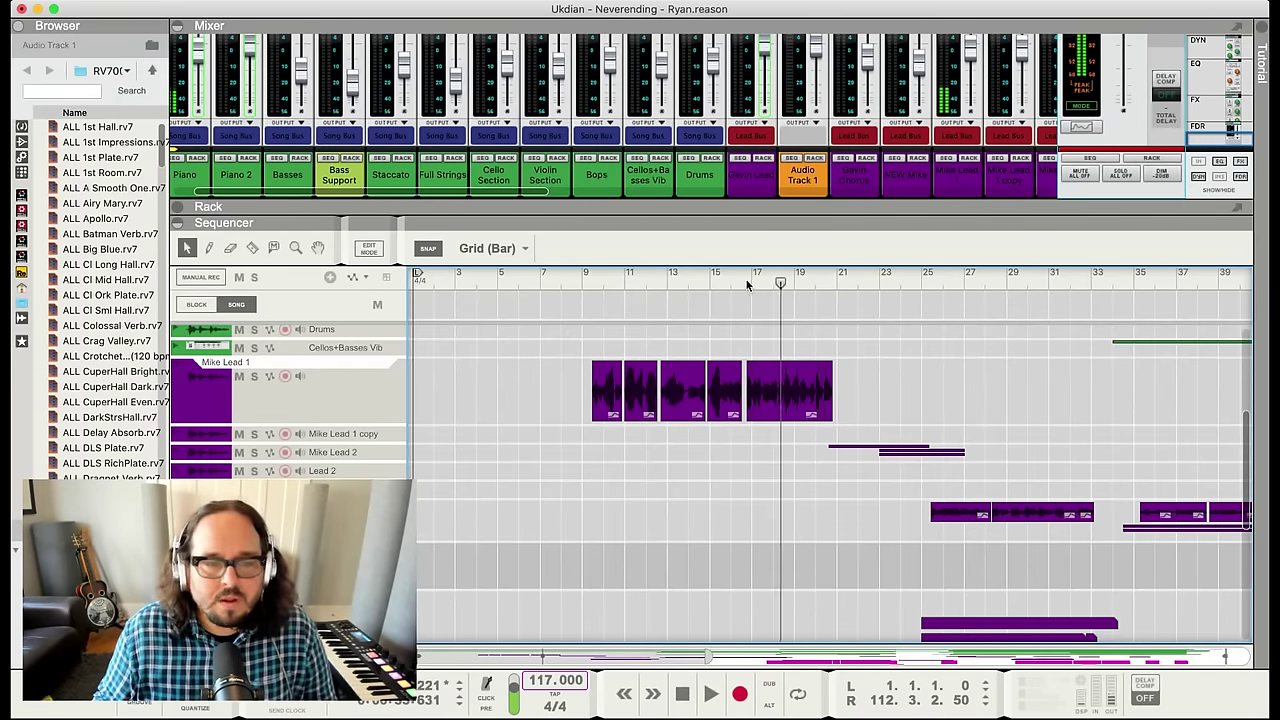
Set the playback position to bar 15 and play the end of the first lead vocal to about bar 21
{"action": "left_click", "coordinate": [750, 282]}
{"action": "left_click", "coordinate": [731, 282]}
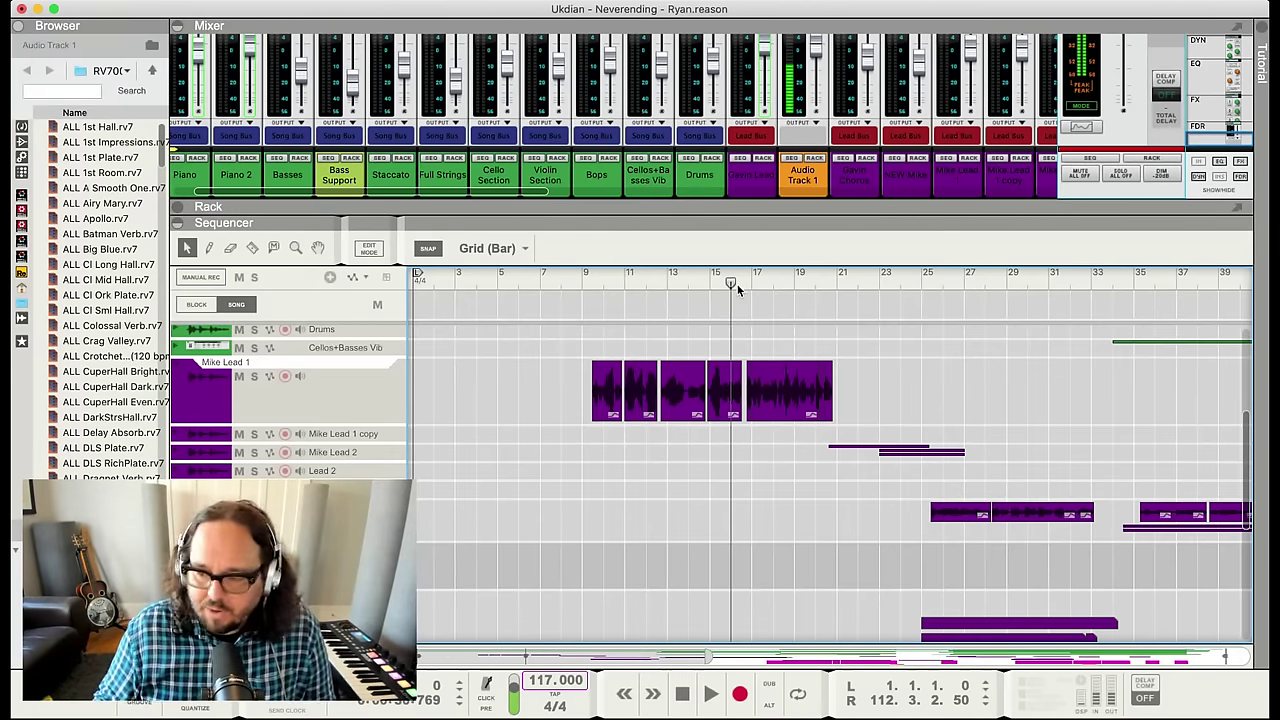
{"action": "left_click", "coordinate": [719, 283]}
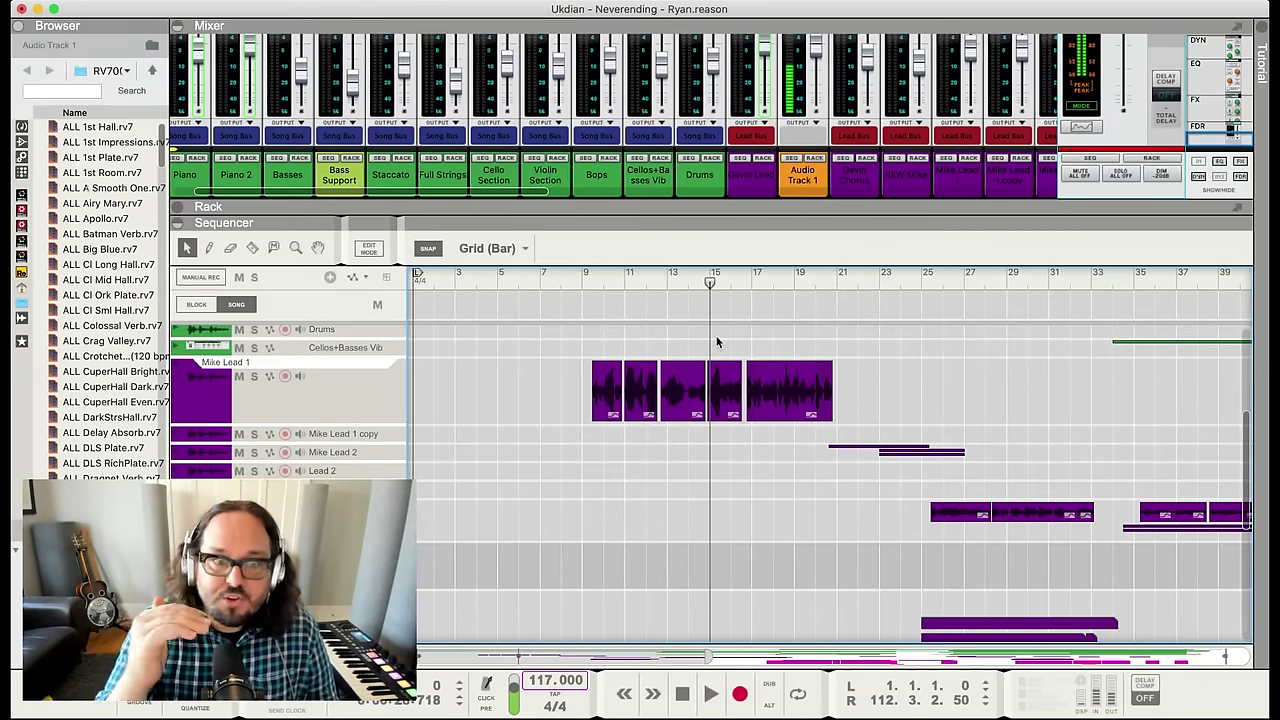
{"action": "scroll", "coordinate": [739, 479], "scroll_direction": "up", "scroll_amount": 1}
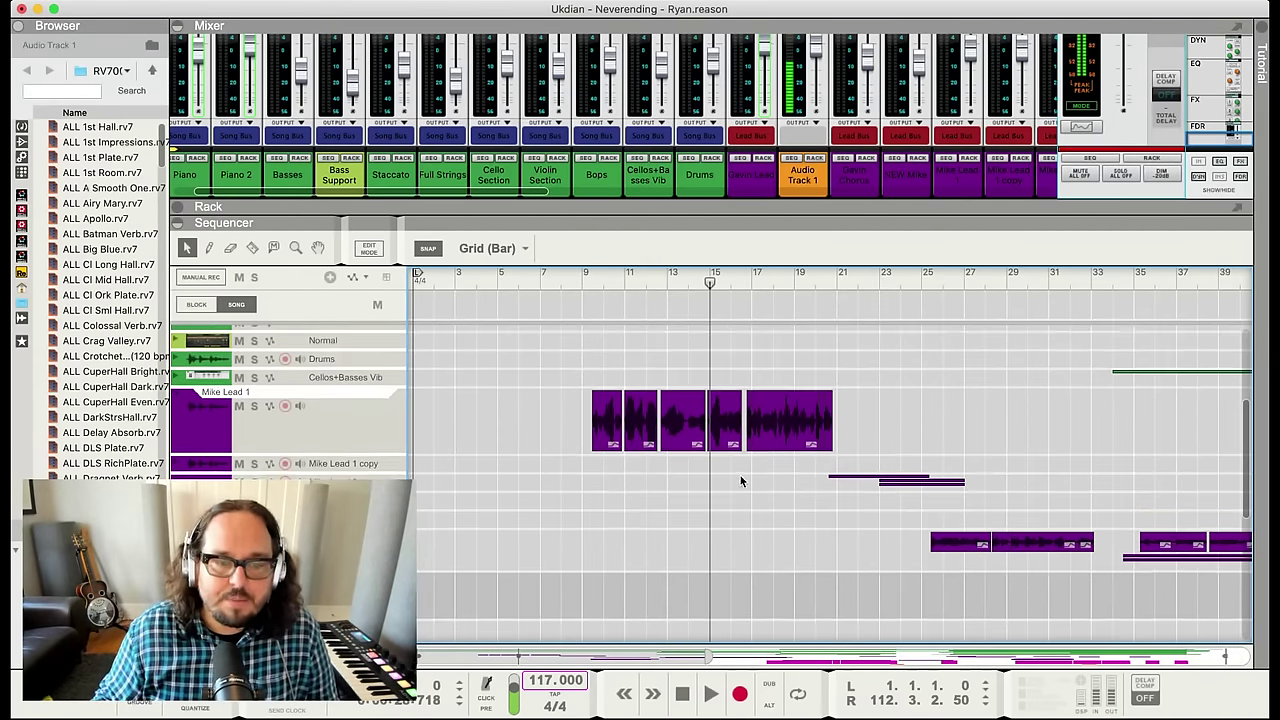
{"action": "key", "text": "space"}
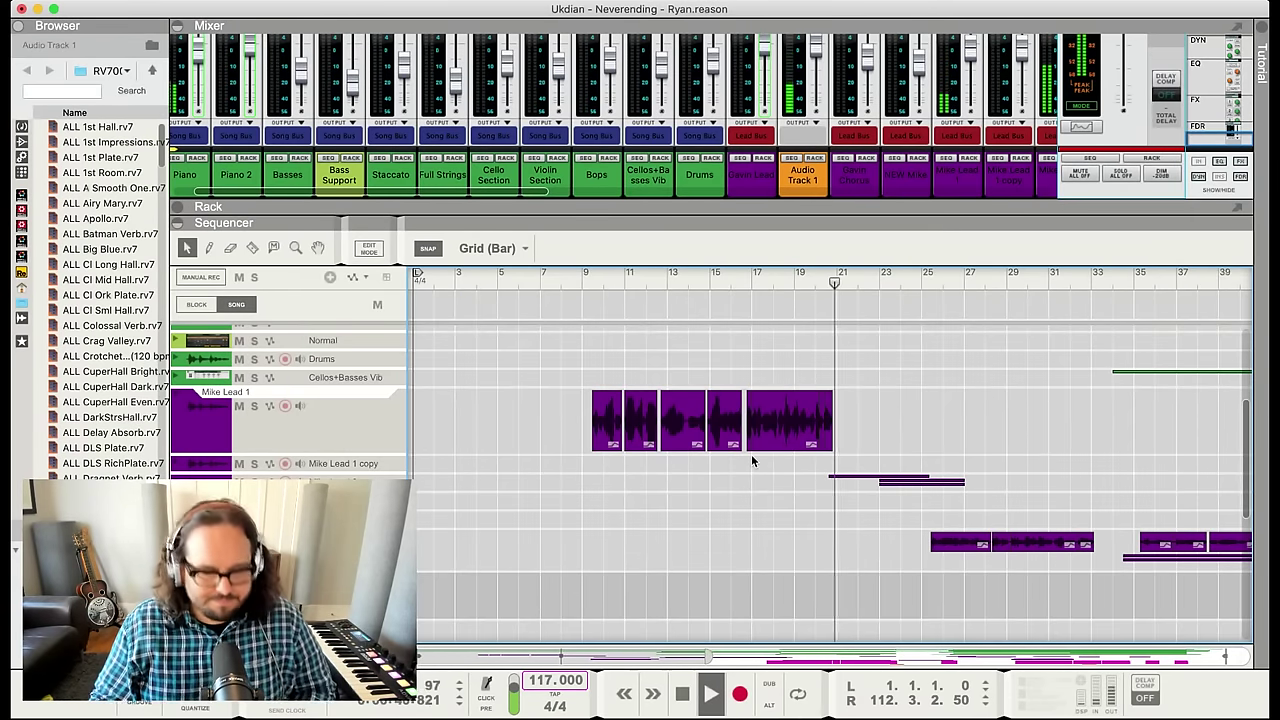
{"action": "key", "text": "space"}
Play from bar 16 to about bar 27, following the move from the first lead vocal to the vocal tracks below it
{"action": "left_click", "coordinate": [751, 280]}
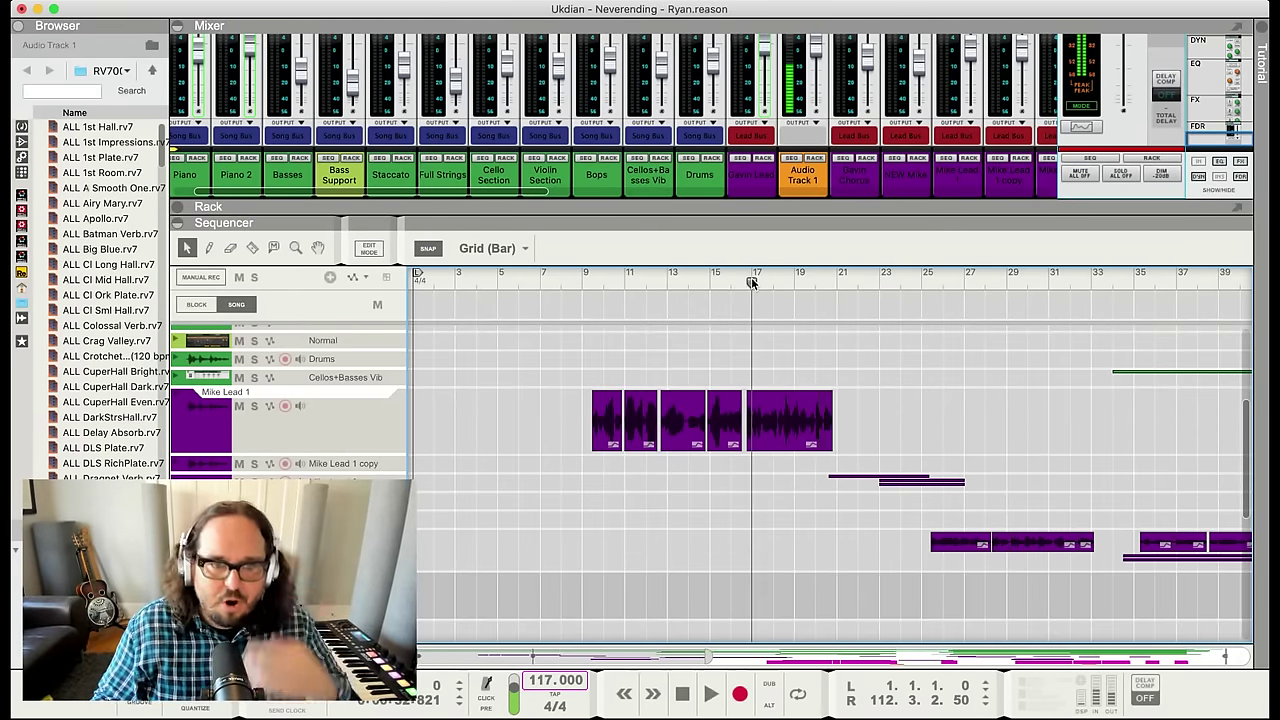
{"action": "left_click", "coordinate": [734, 280]}
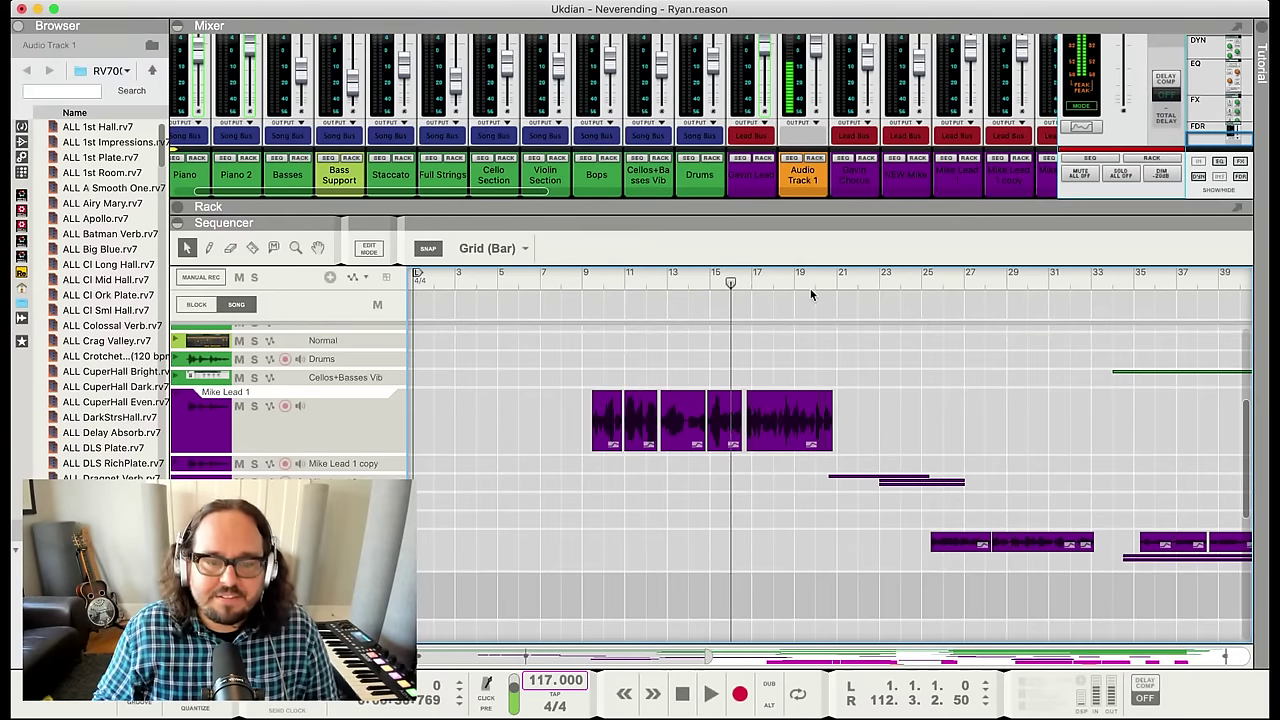
{"action": "key", "text": "space"}
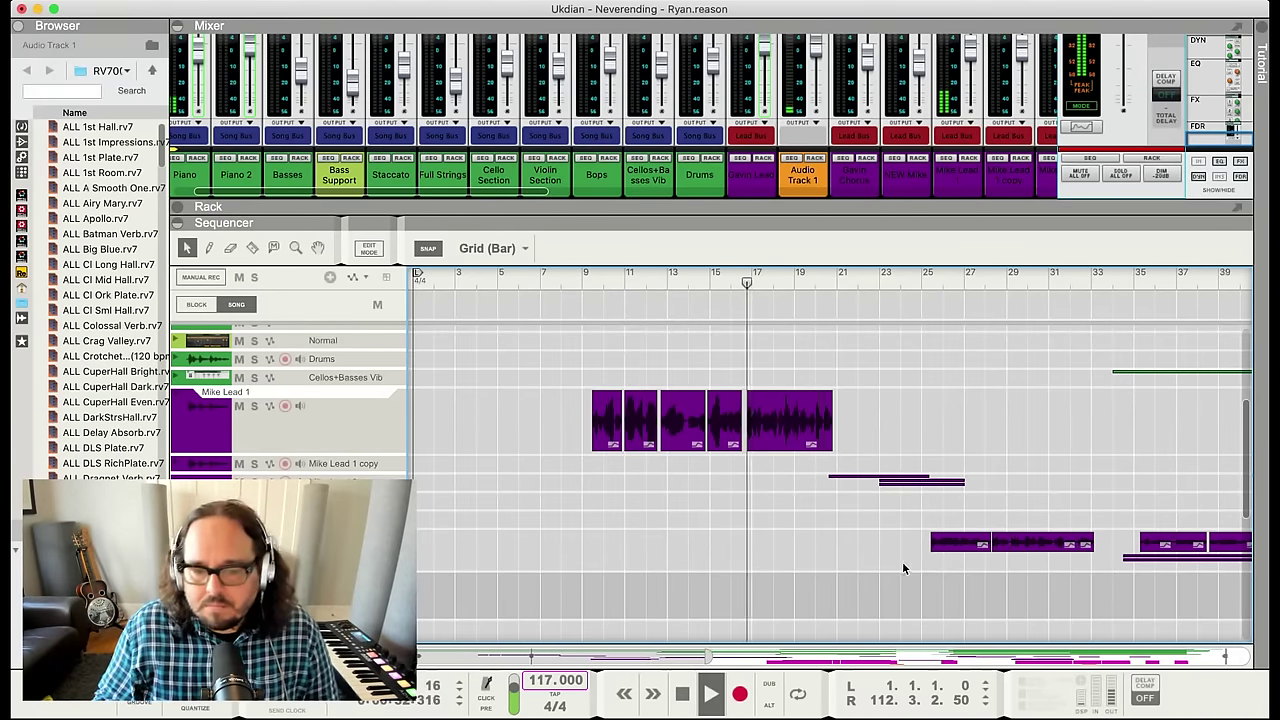
{"action": "scroll", "coordinate": [901, 584], "scroll_direction": "down", "scroll_amount": 3}
{"action": "left_click_drag", "start_coordinate": [671, 660], "coordinate": [730, 665]}
{"action": "scroll", "coordinate": [745, 530], "scroll_direction": "up", "scroll_amount": 3}
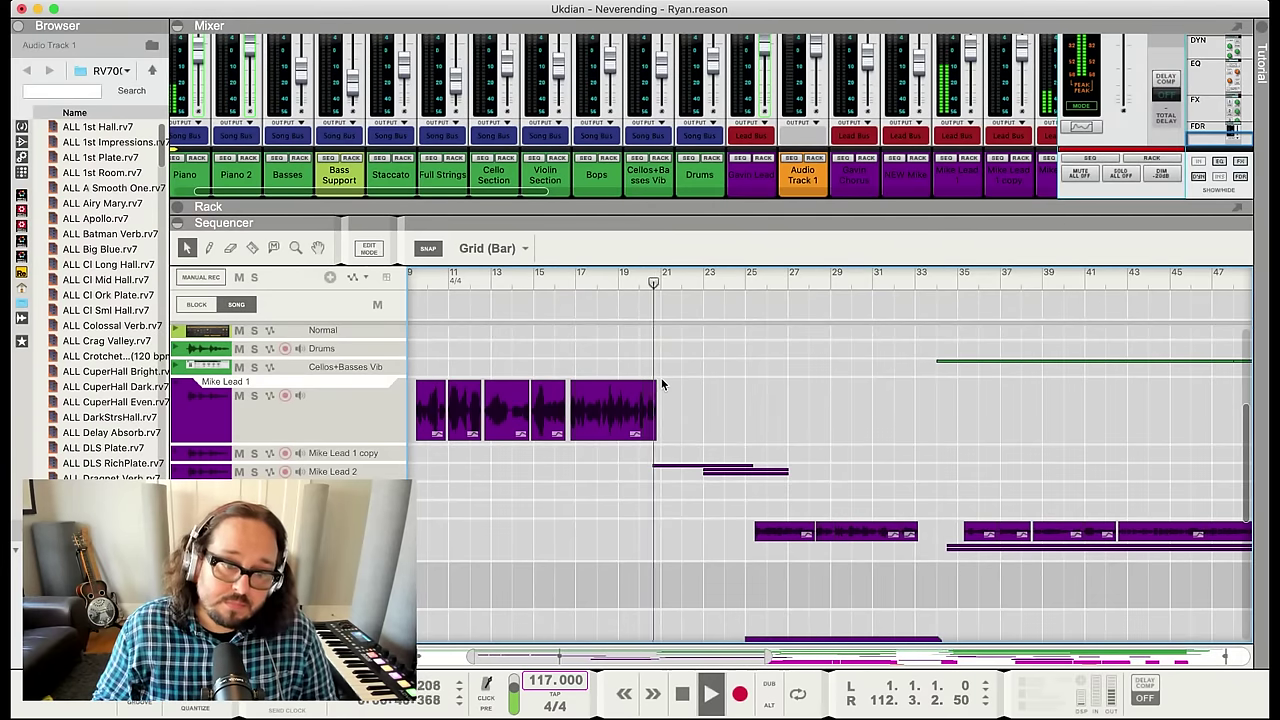
{"action": "scroll", "coordinate": [748, 408], "scroll_direction": "down", "scroll_amount": 2}
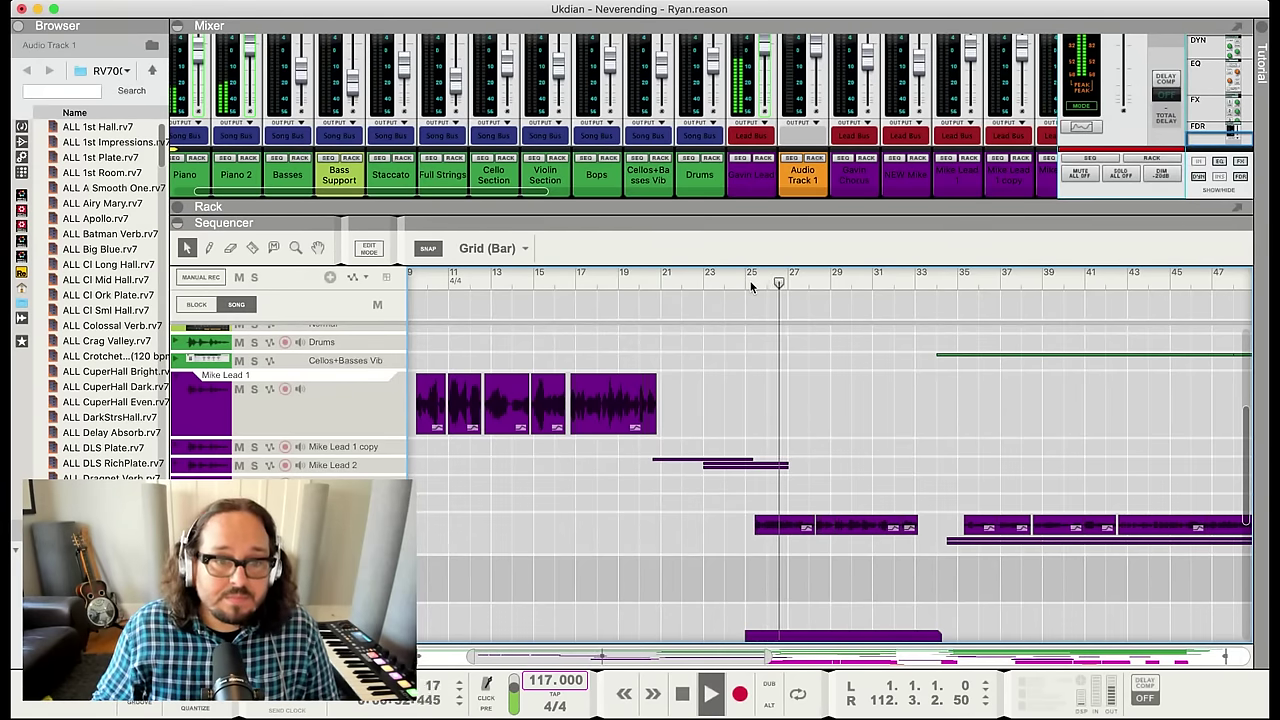
{"action": "key", "text": "space"}
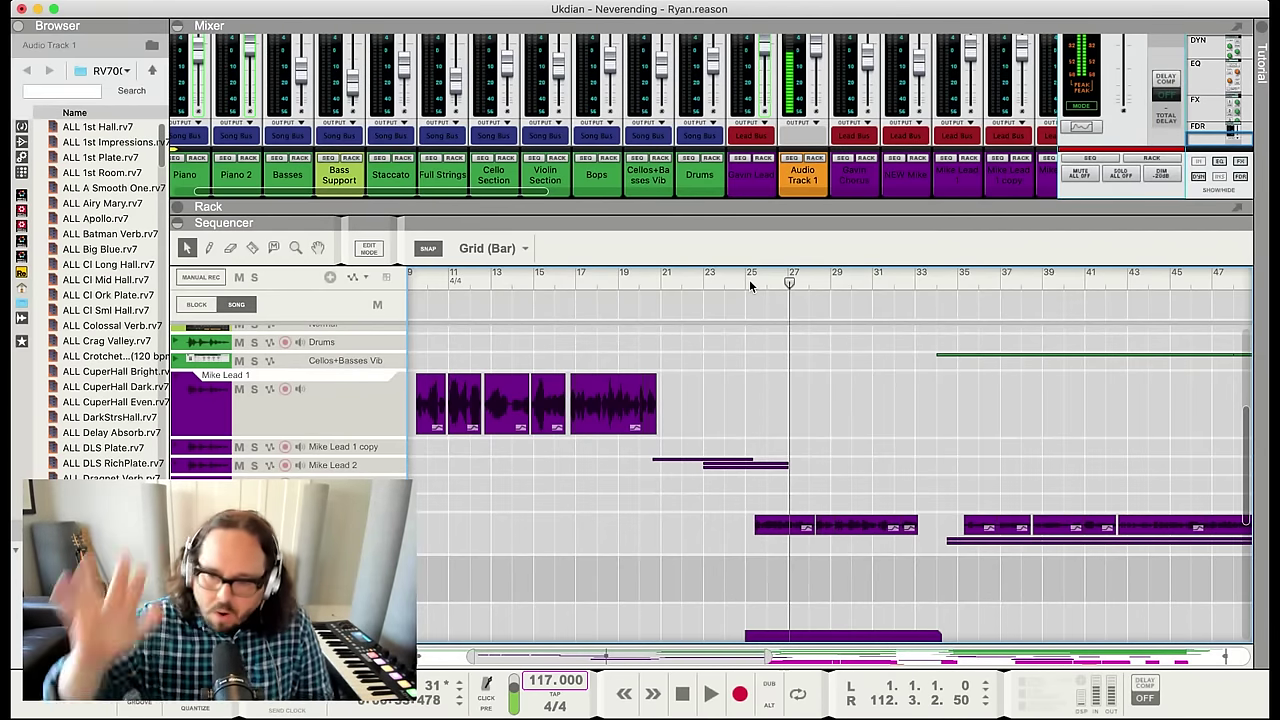
Set the playback position to about bar 13 and replay the first lead vocal to about bar 19
{"action": "mouse_move", "coordinate": [582, 276]}
{"action": "left_mouse_down"}
{"action": "mouse_move", "coordinate": [557, 278]}
{"action": "mouse_move", "coordinate": [572, 280]}
{"action": "left_mouse_up"}
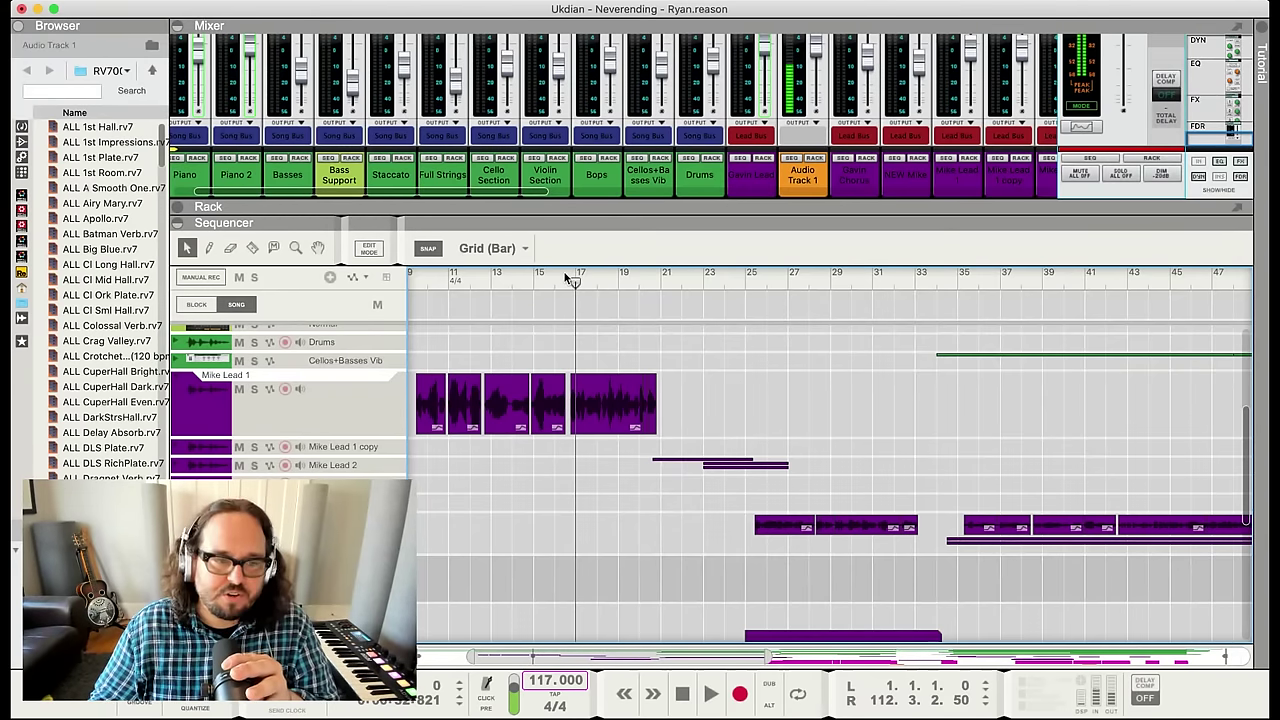
{"action": "mouse_move", "coordinate": [571, 280]}
{"action": "left_mouse_down"}
{"action": "mouse_move", "coordinate": [557, 278]}
{"action": "mouse_move", "coordinate": [575, 281]}
{"action": "left_mouse_up"}
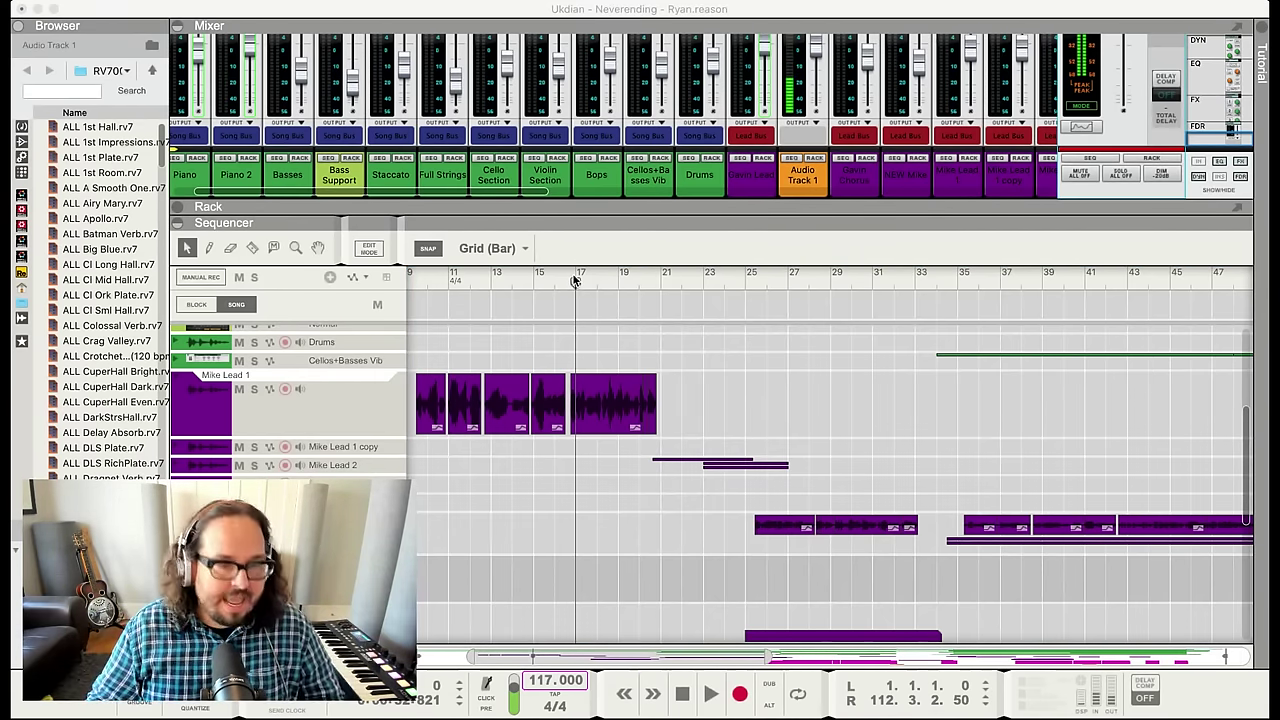
{"action": "left_click", "coordinate": [566, 289]}
{"action": "left_click_drag", "start_coordinate": [576, 281], "coordinate": [495, 279]}
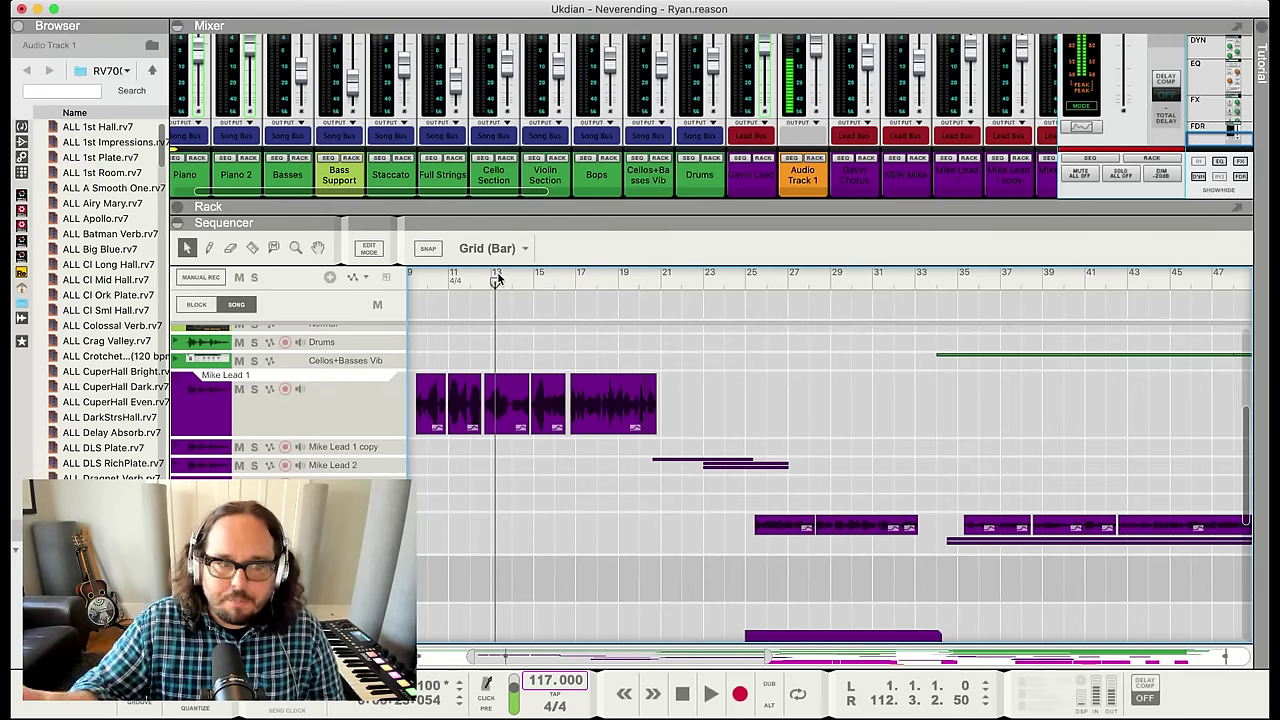
{"action": "key", "text": "space"}
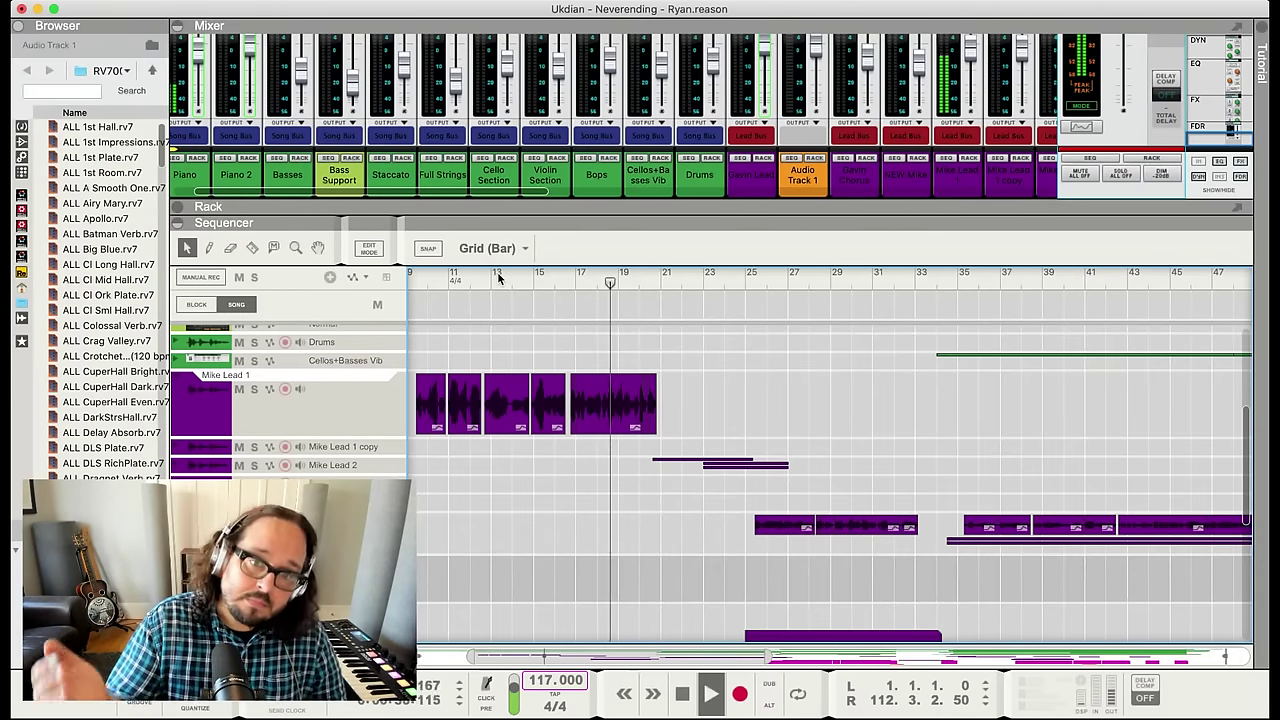
{"action": "key", "text": "space"}
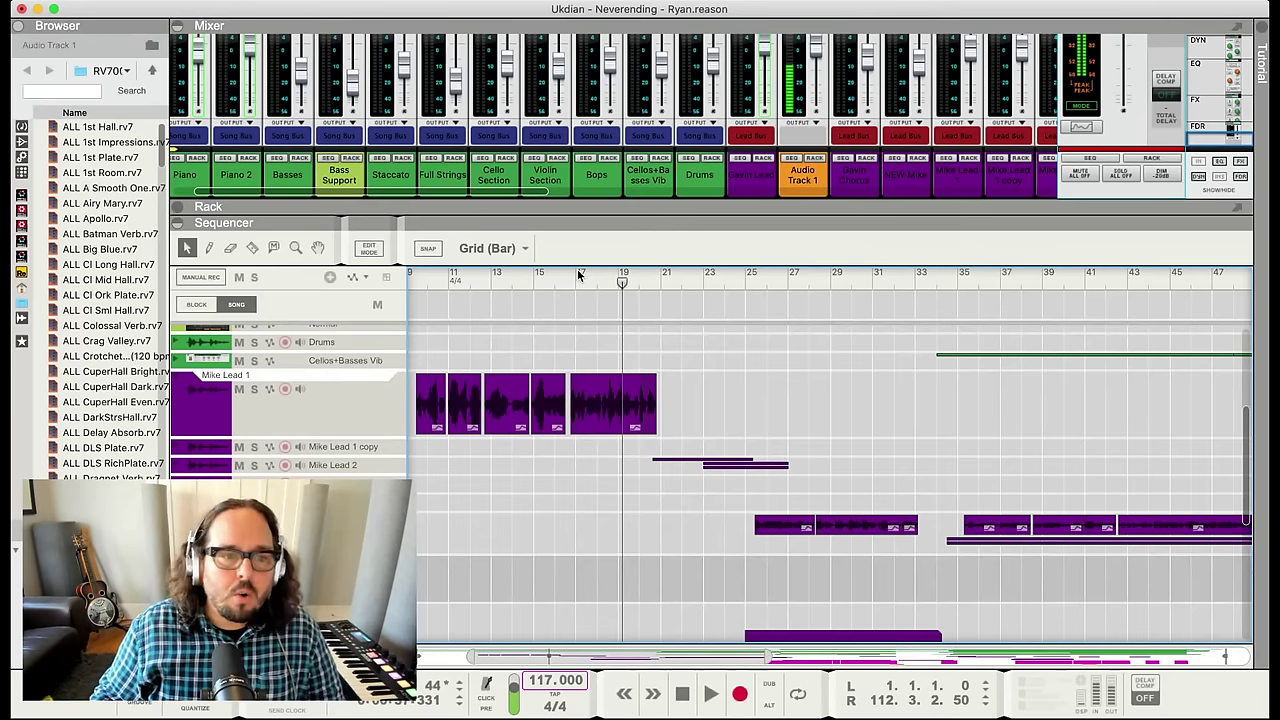
Turn on grid snapping, set the playback position to bar 25 and play the vocal section to about bar 29
{"action": "left_click_drag", "start_coordinate": [579, 274], "coordinate": [753, 288]}
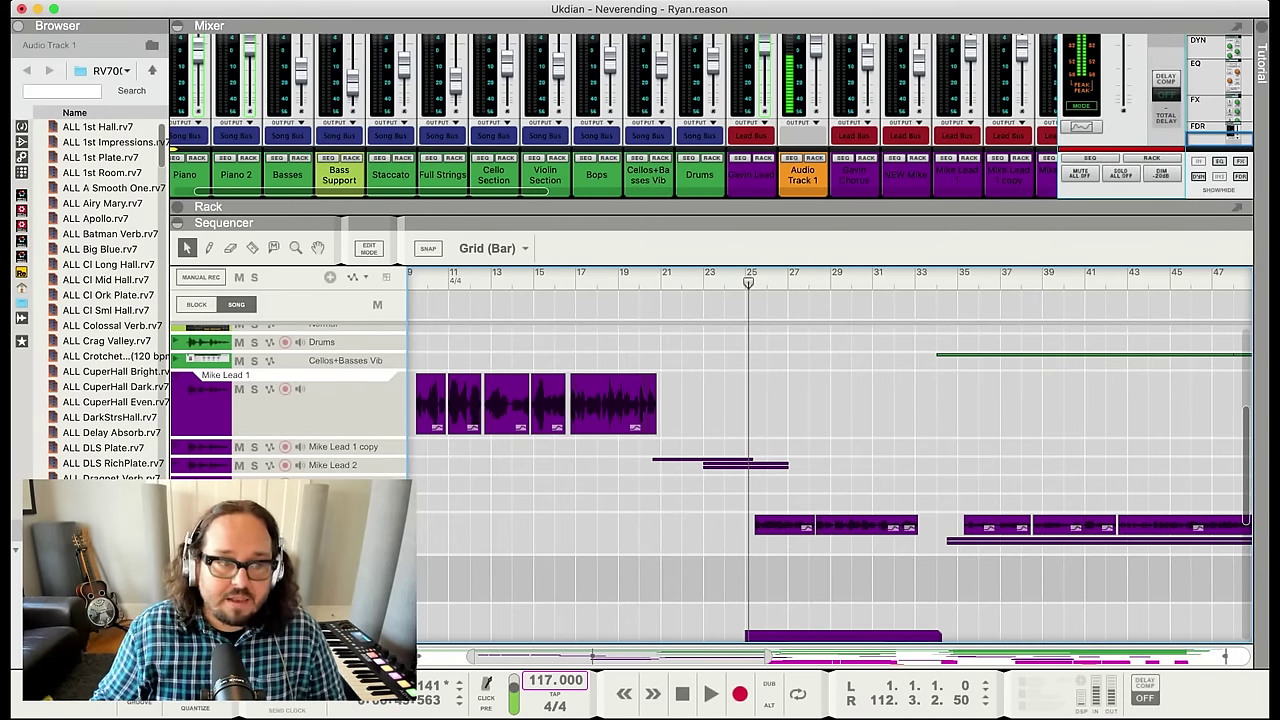
{"action": "key", "text": "s"}
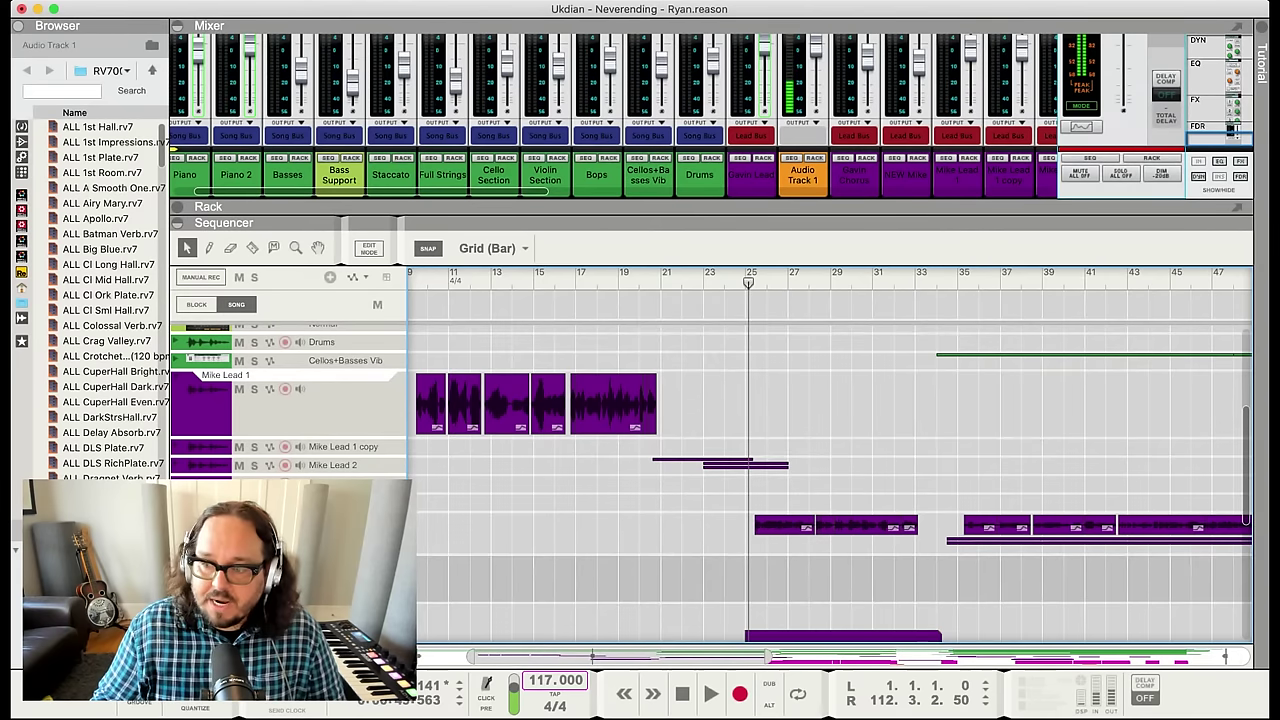
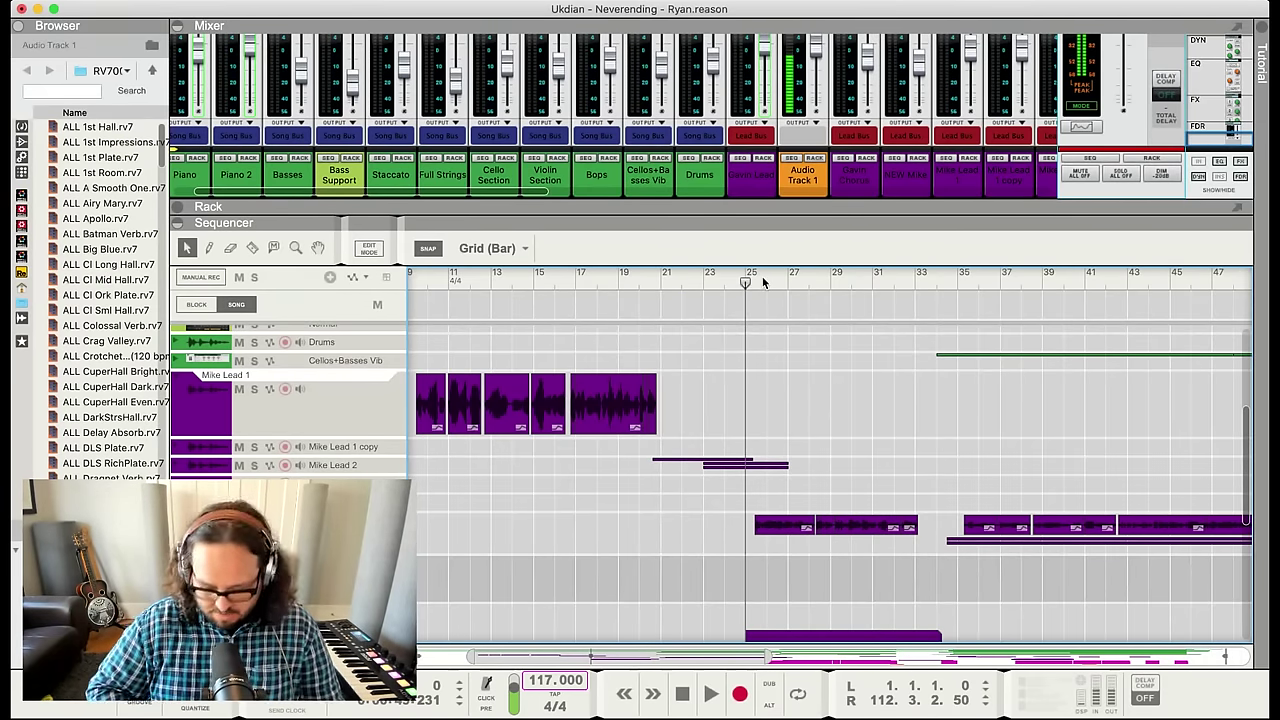
{"action": "key", "text": "space"}
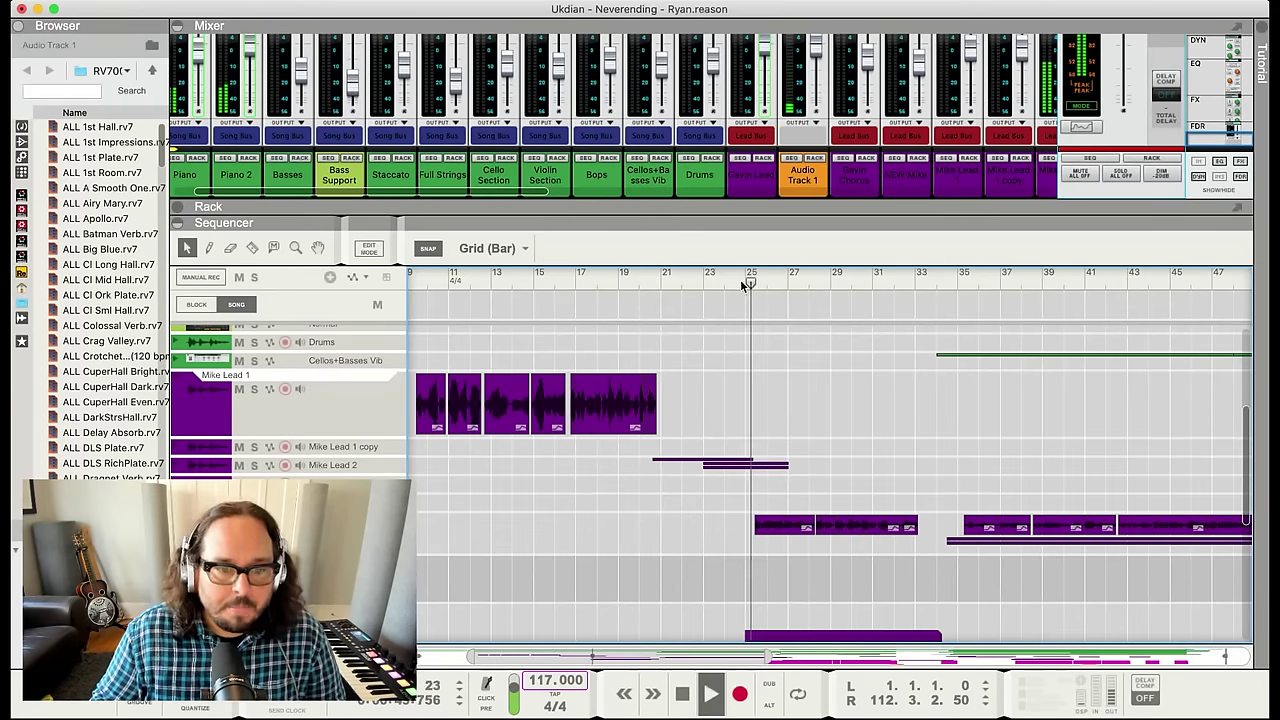
{"action": "left_click", "coordinate": [744, 278]}
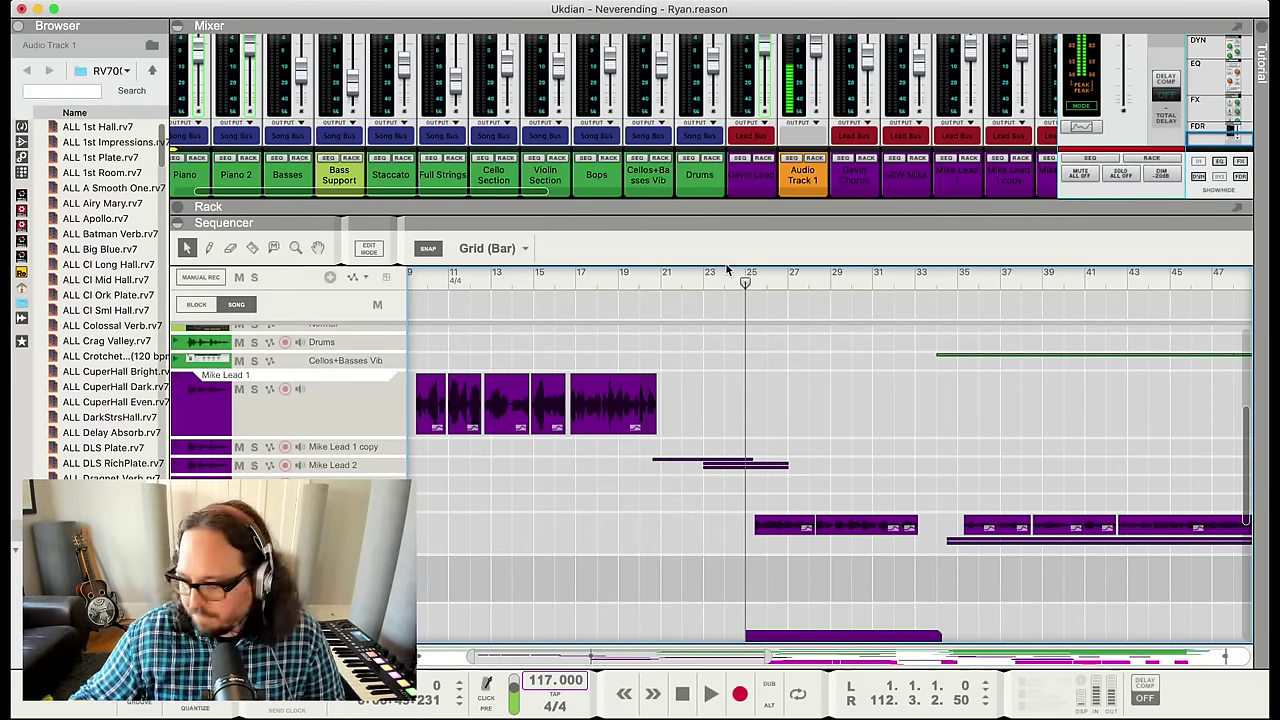
{"action": "key", "text": "space"}
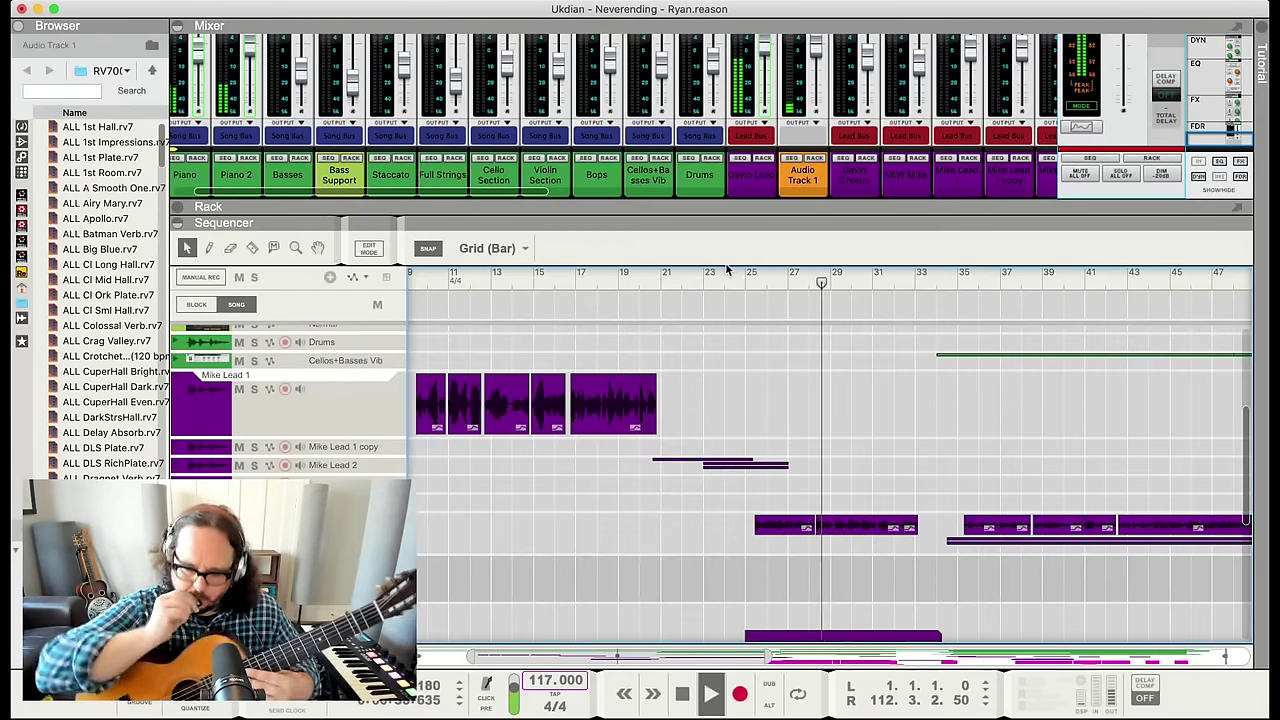
{"action": "key", "text": "space"}
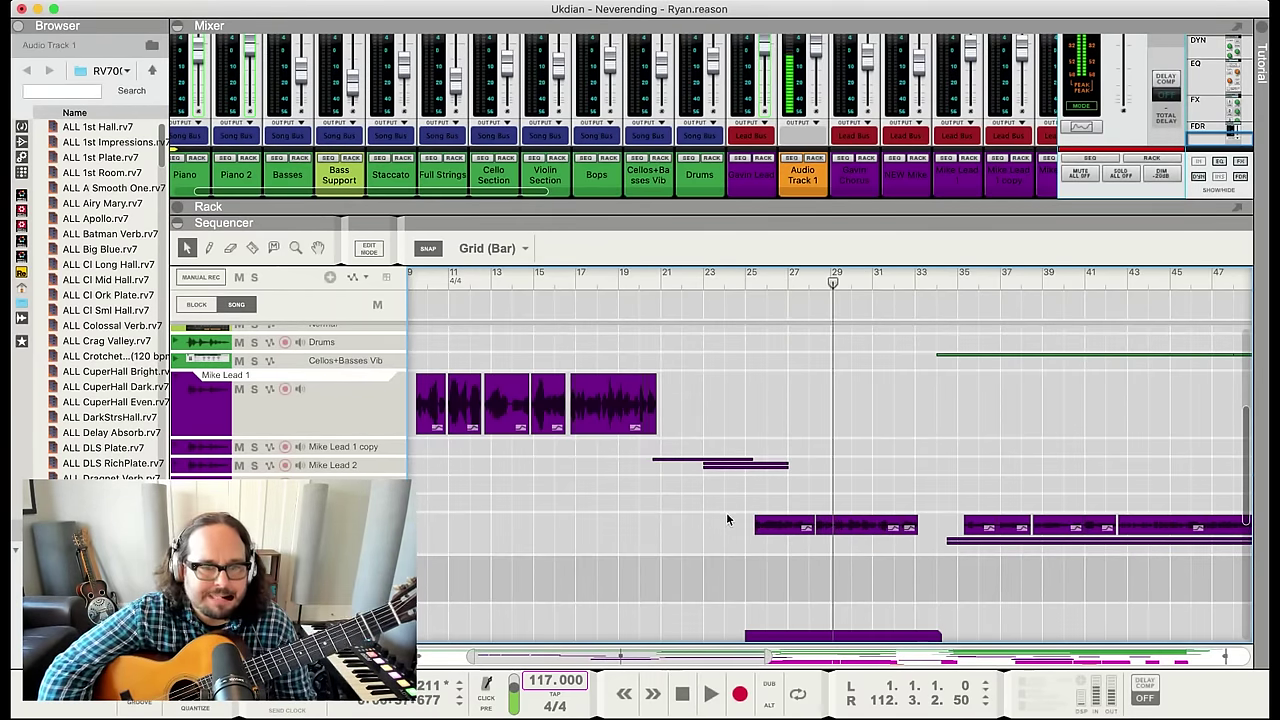
Mute the three lead vocal clips between about bar 25 and bar 33
{"action": "left_click", "coordinate": [830, 528]}
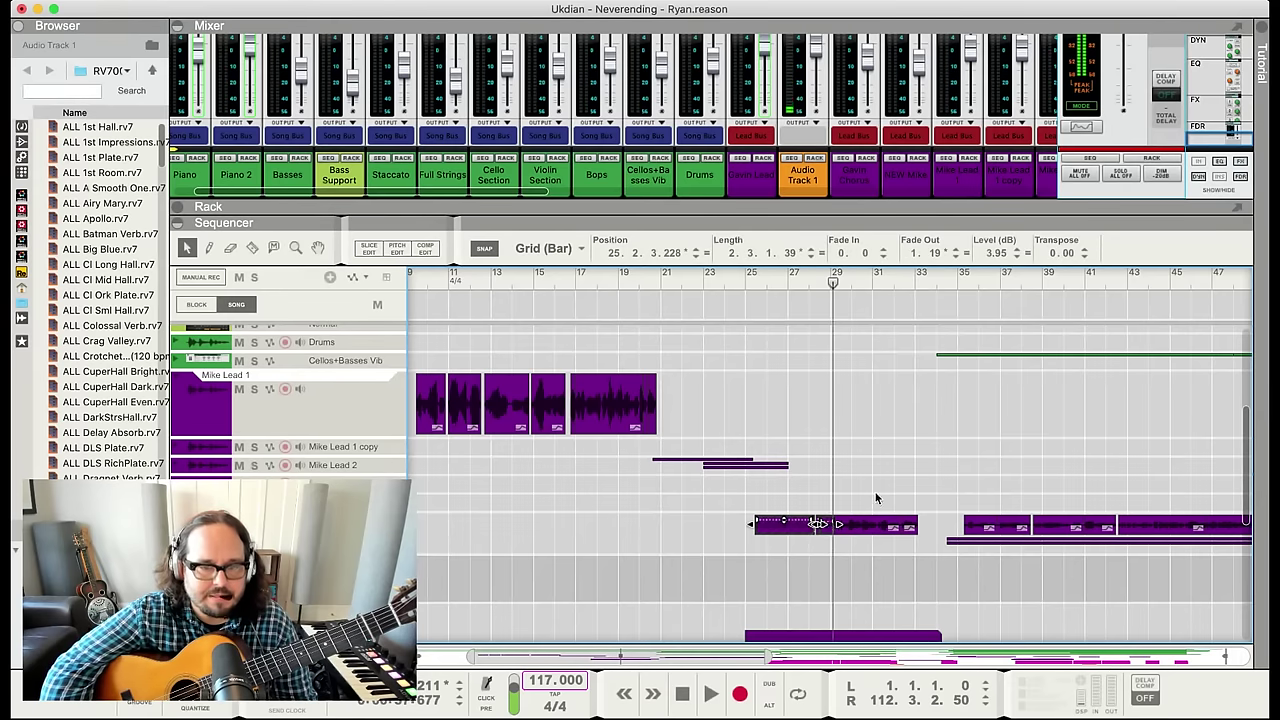
{"action": "key", "text": "super+e"}
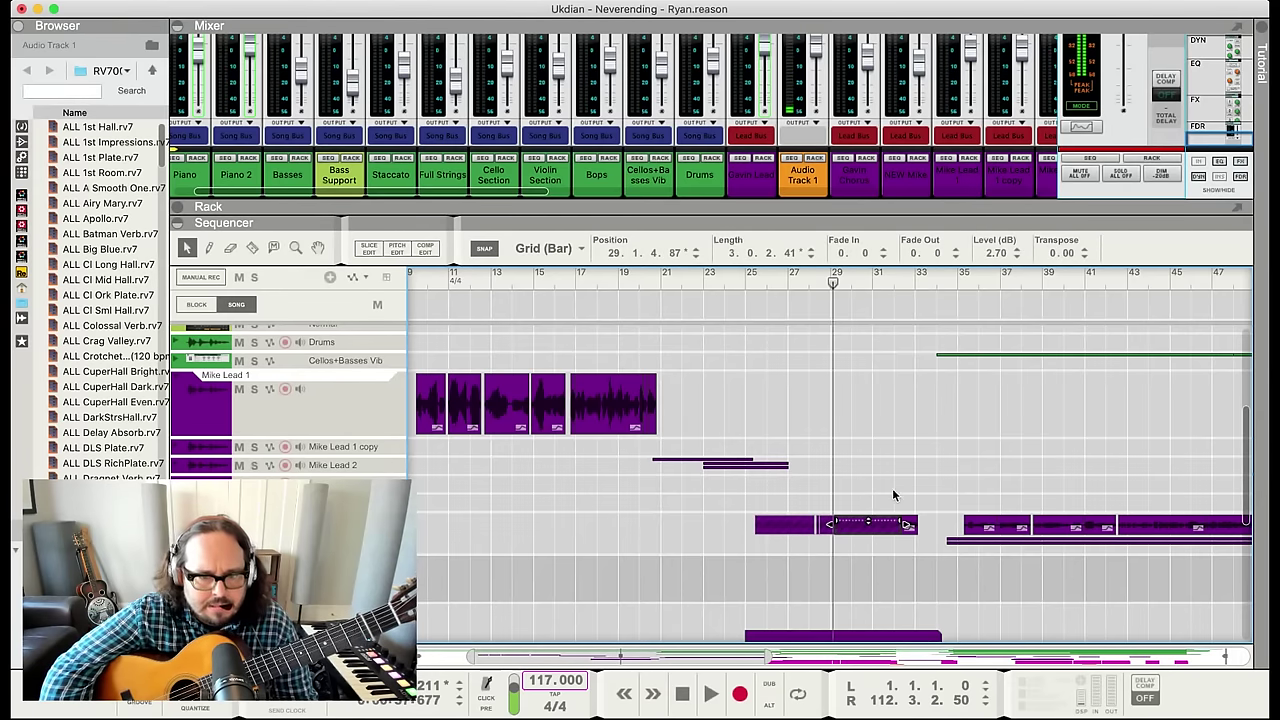
{"action": "left_click", "coordinate": [908, 512]}
{"action": "left_click", "coordinate": [907, 524]}
Set the left locator to bar 25 and the right locator to bar 29, and play that range as a loop
{"action": "left_click", "coordinate": [745, 284]}
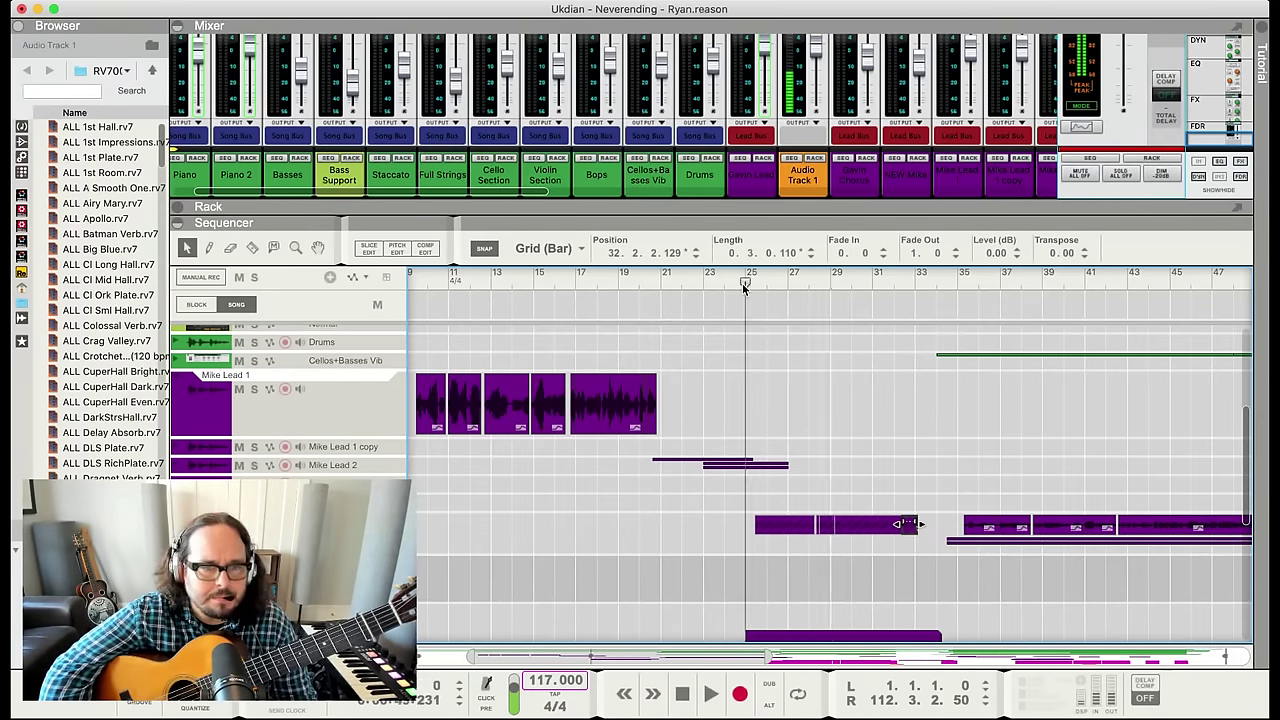
{"action": "key", "text": "space"}
{"action": "key", "text": "space"}
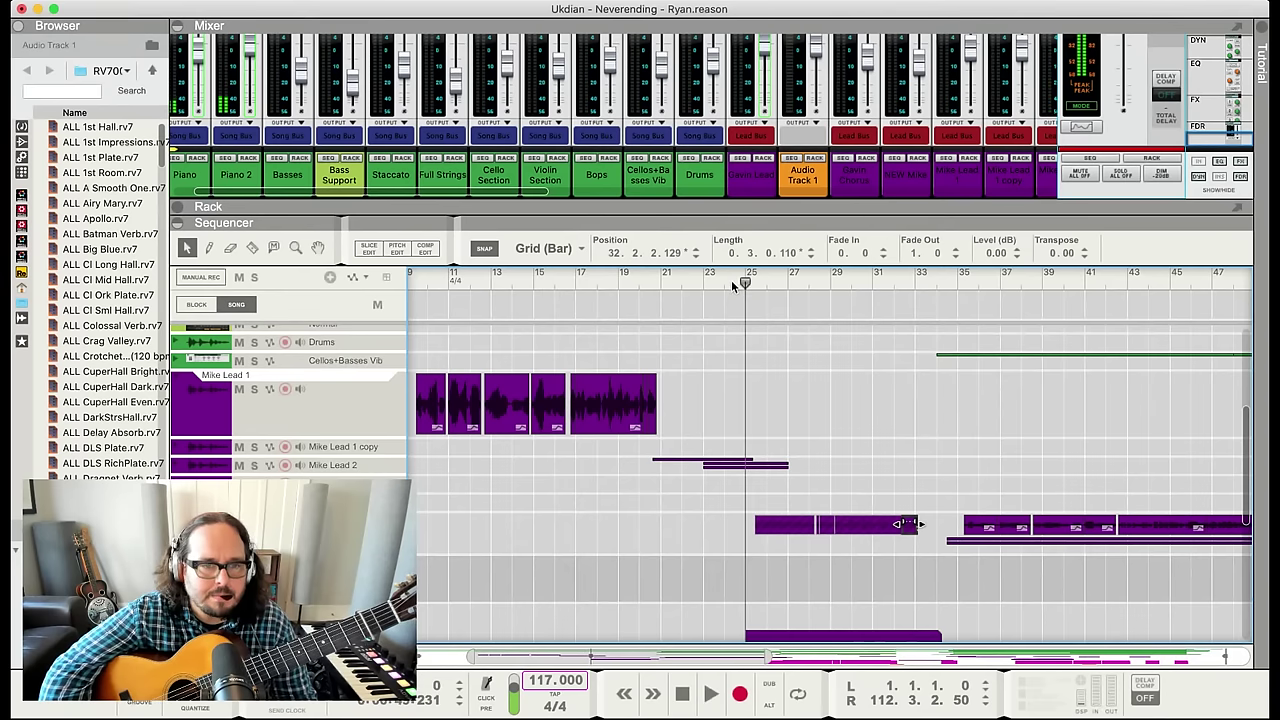
{"action": "key", "text": "space"}
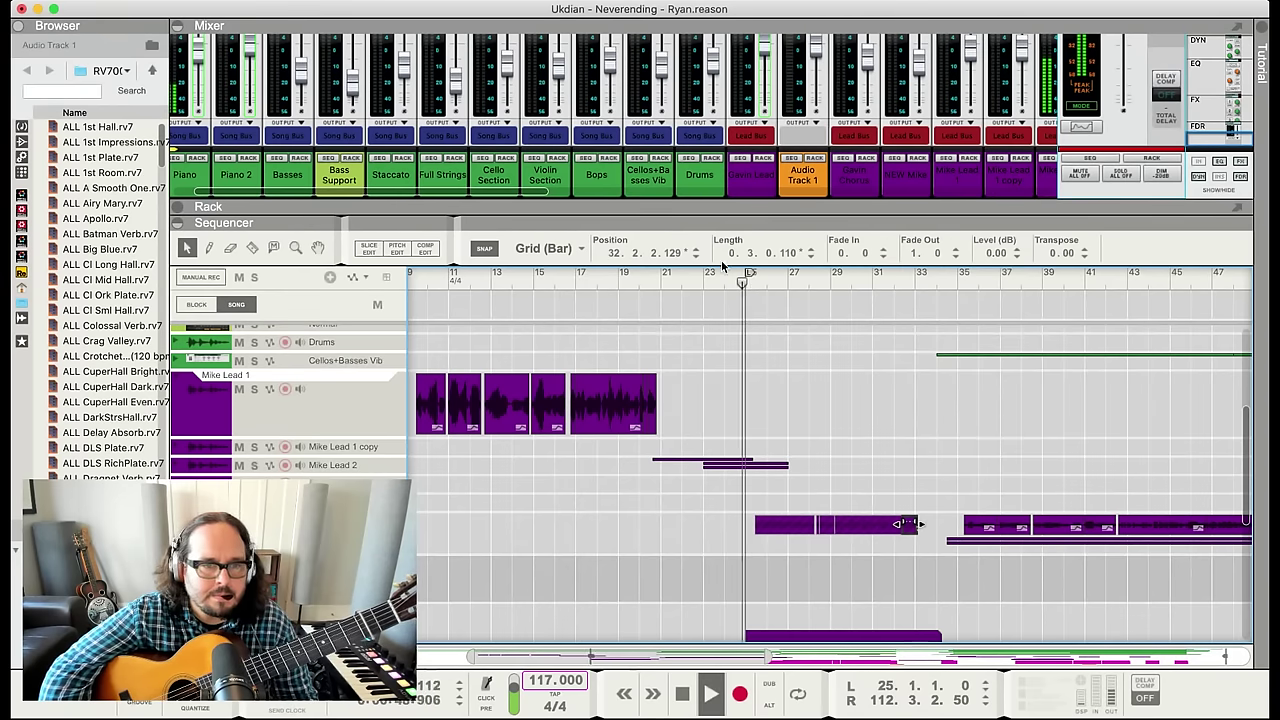
{"action": "key", "text": "space"}
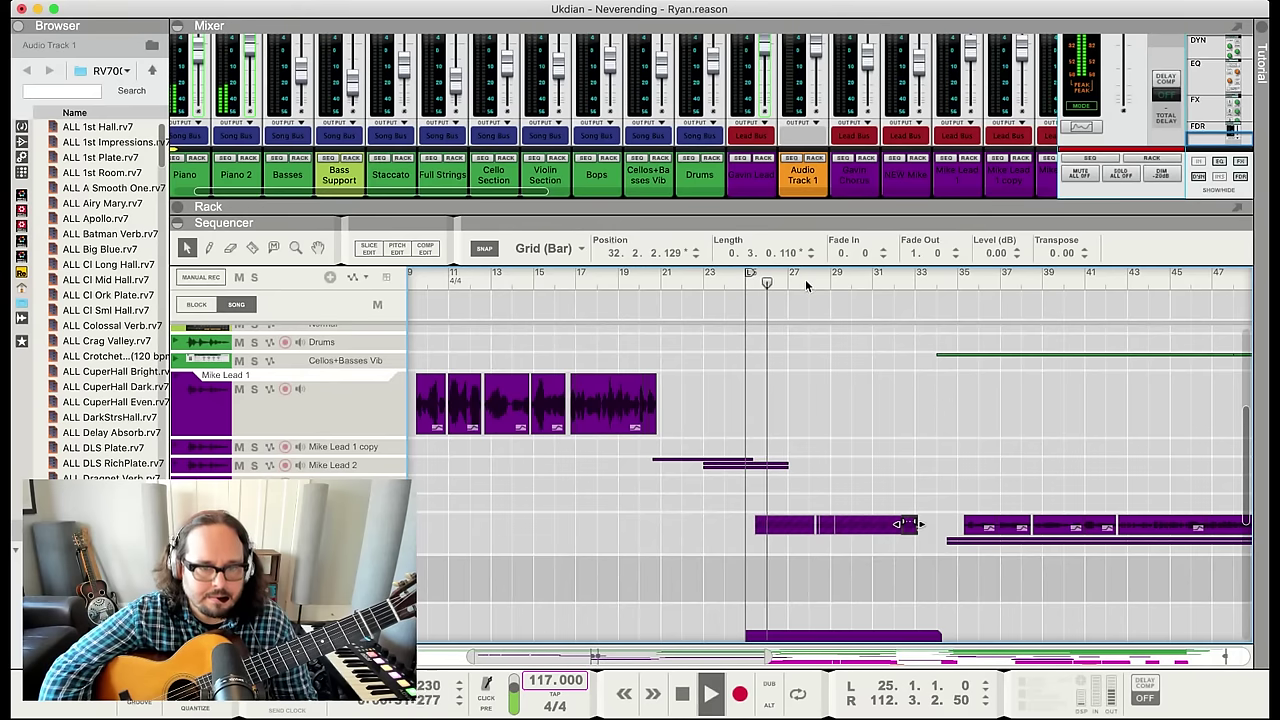
{"action": "left_click", "coordinate": [827, 283], "text": "alt"}
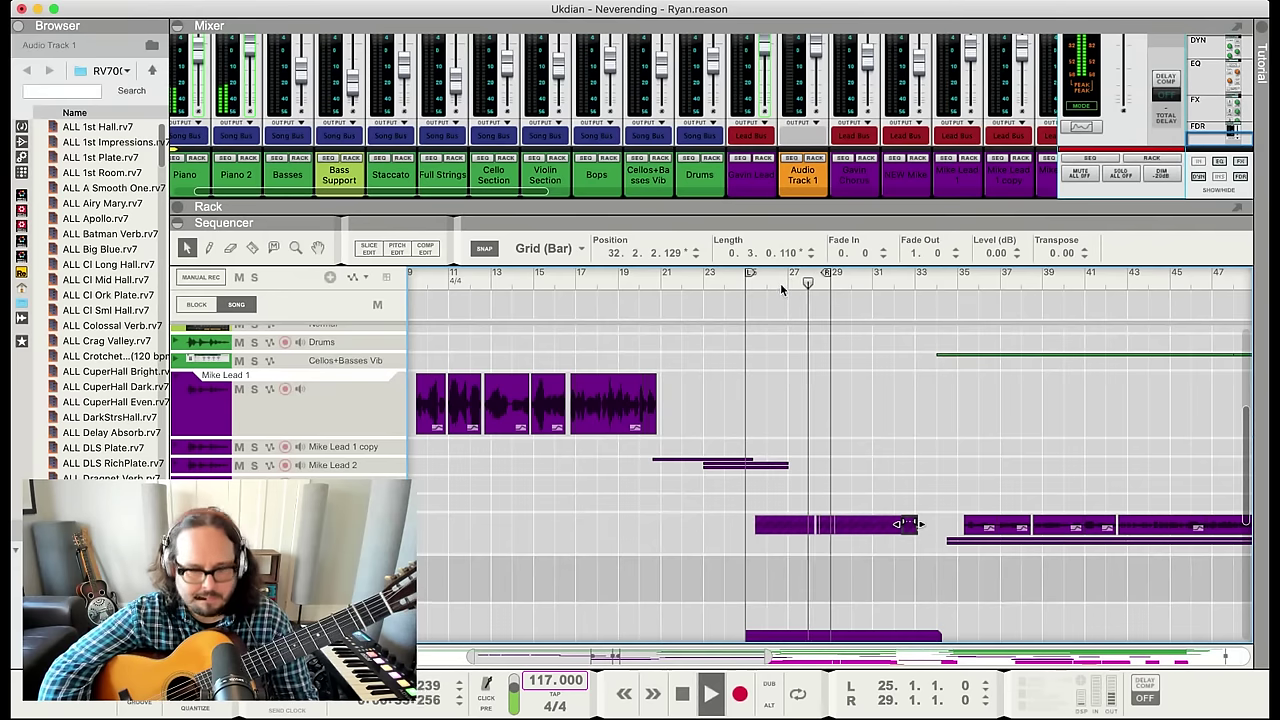
{"action": "key", "text": "l"}
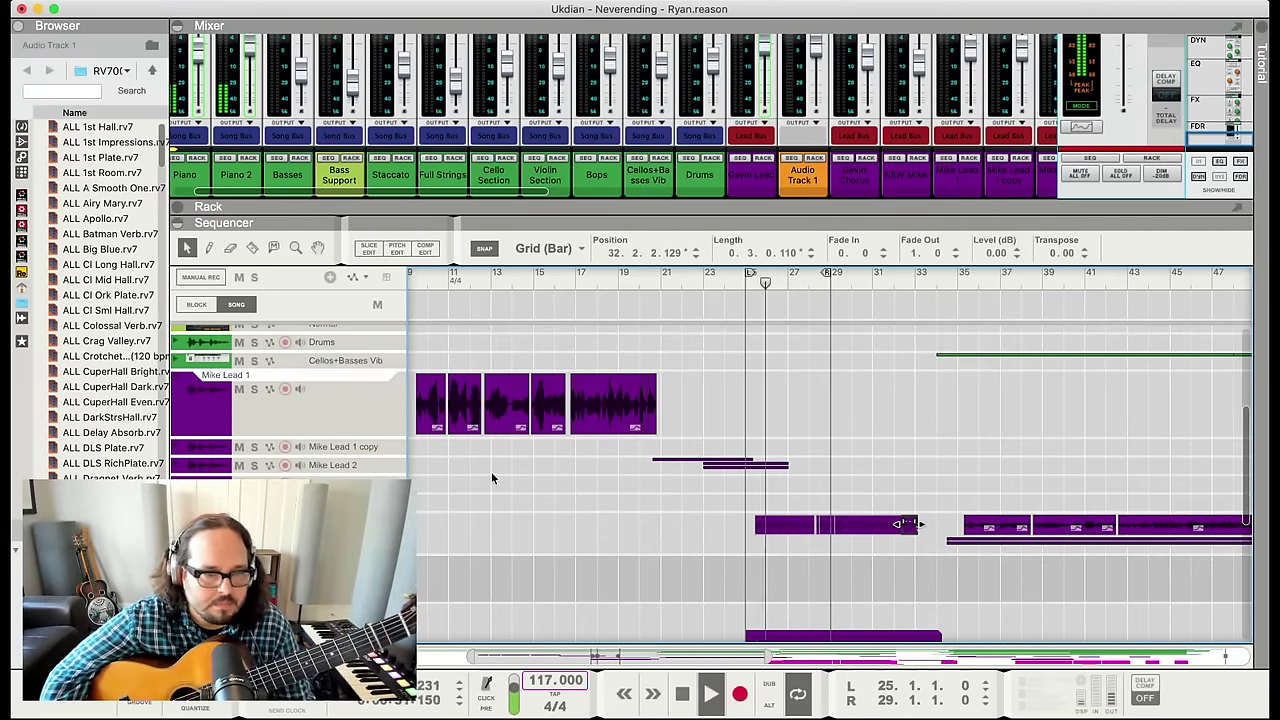
Unfold the second lead vocal track and mute its clip from about bar 20 to bar 25, keeping Audio Track 1 selected
{"action": "left_click", "coordinate": [176, 466]}
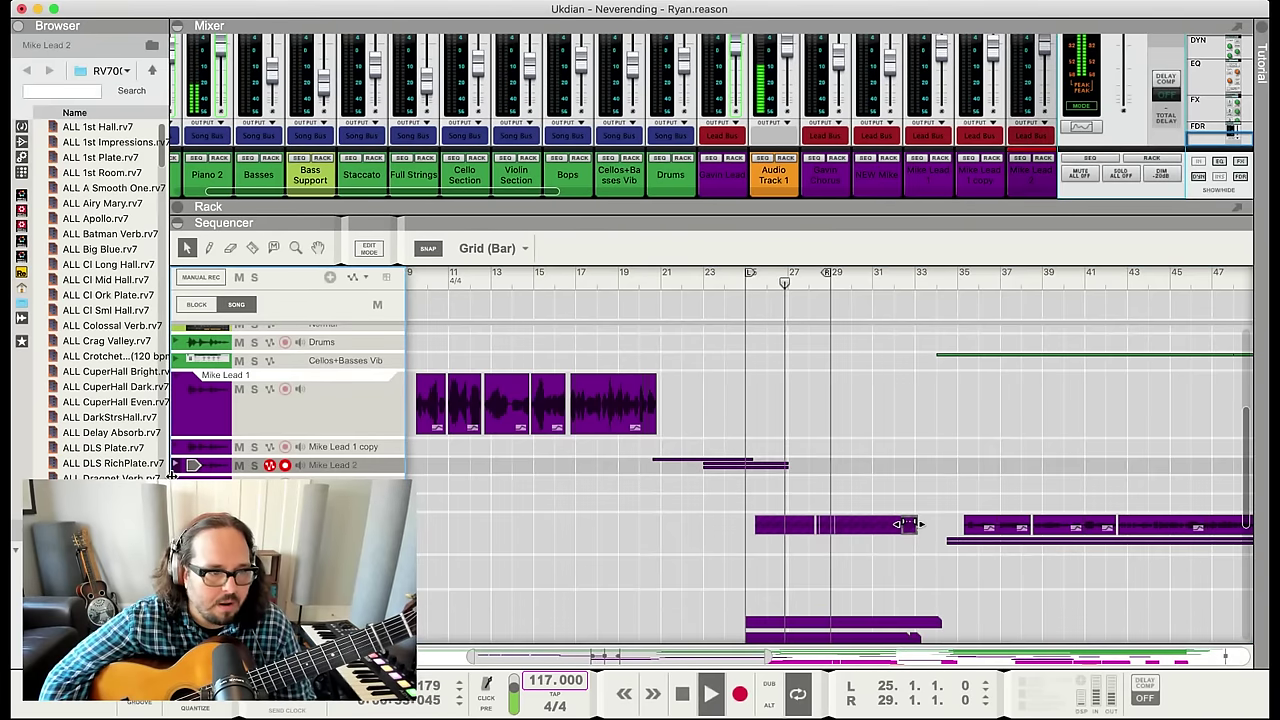
{"action": "left_click_drag", "start_coordinate": [605, 461], "coordinate": [756, 478]}
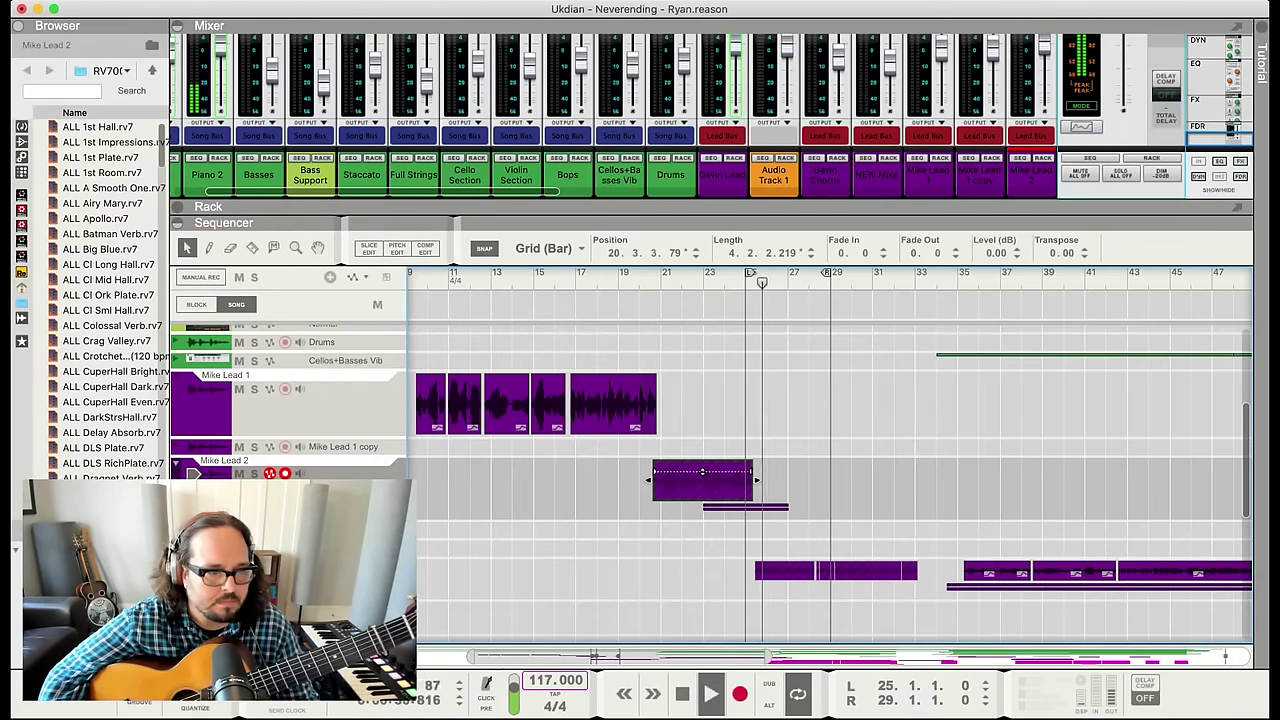
{"action": "key", "text": "Down"}
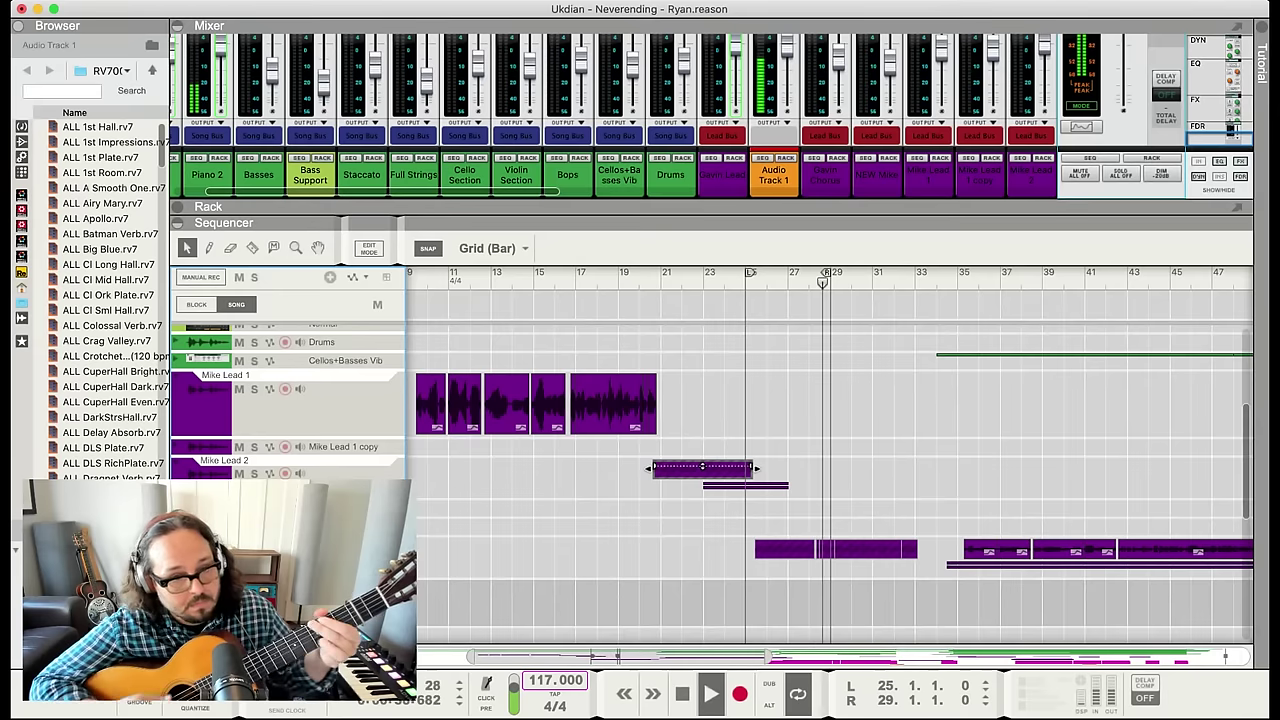
Stop the loop and unmute the lead vocal clips between about bar 25 and bar 33
{"action": "key", "text": "space"}
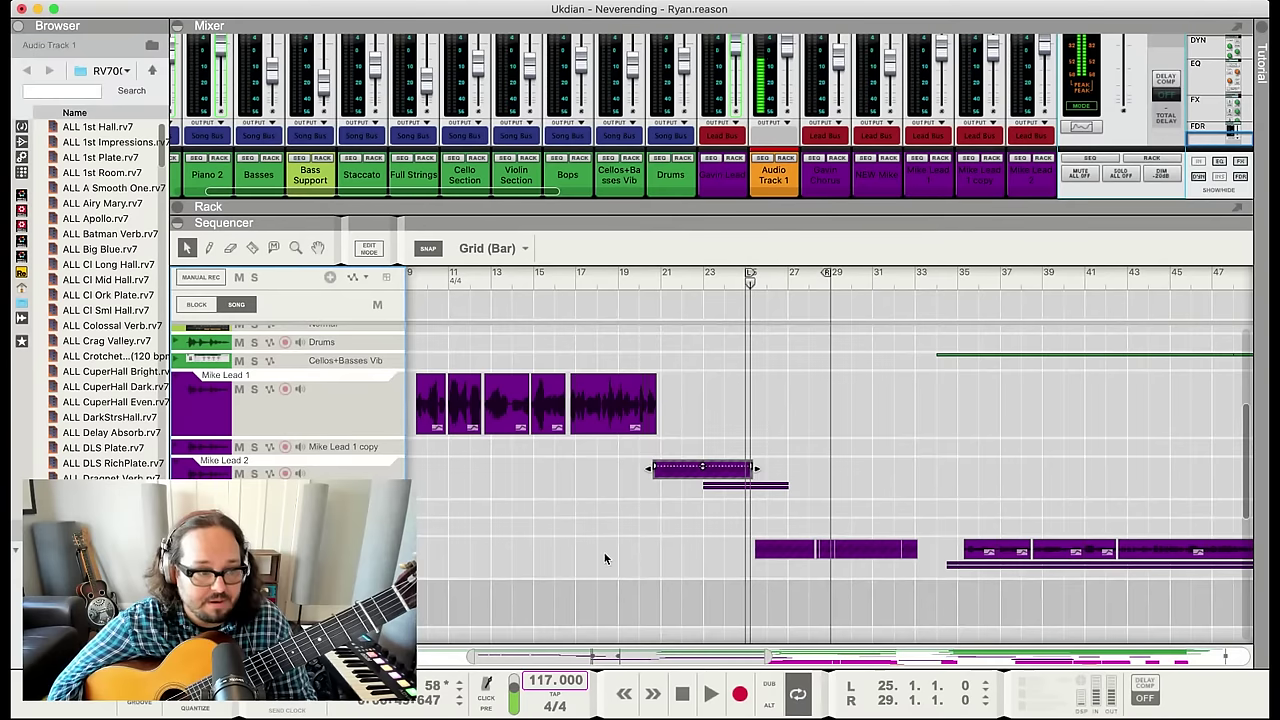
{"action": "scroll", "coordinate": [604, 558], "scroll_direction": "down", "scroll_amount": 1}
{"action": "left_click_drag", "start_coordinate": [694, 558], "coordinate": [926, 529]}
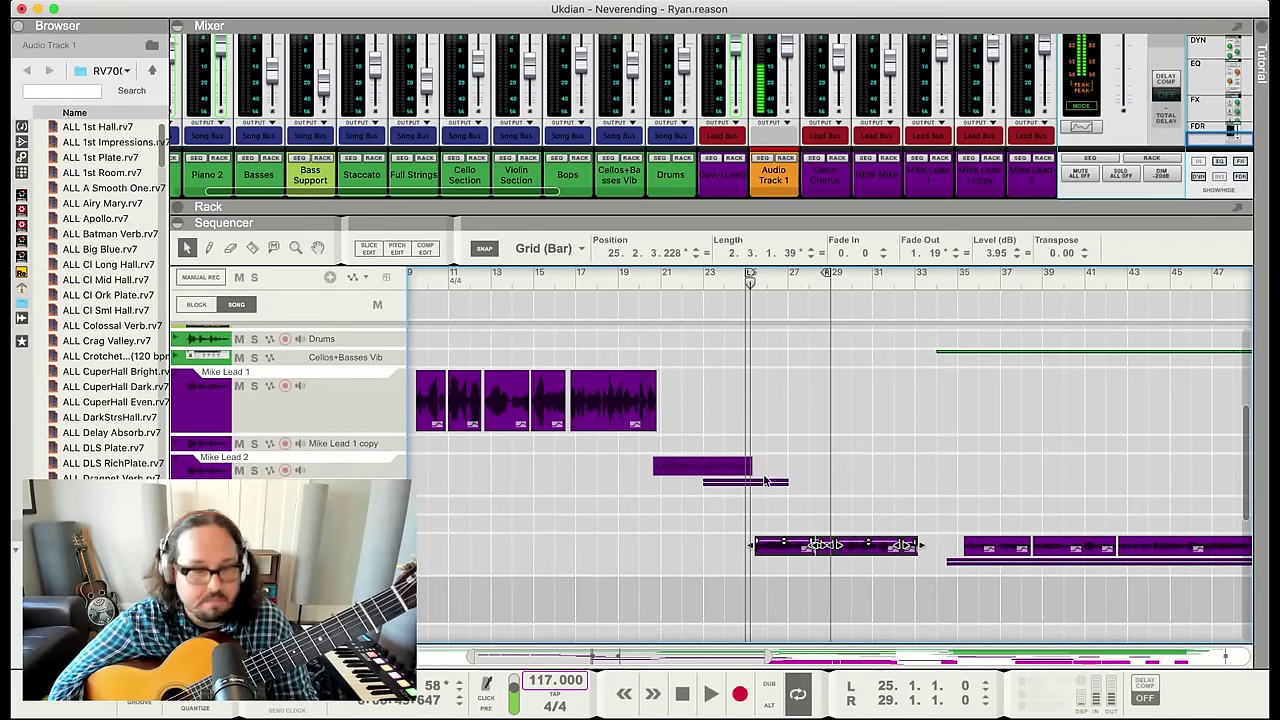
Deselect the clips and play the lead vocal entry from the second beat of bar 25 to early bar 26
{"action": "key", "text": "g"}
{"action": "key", "text": "g"}
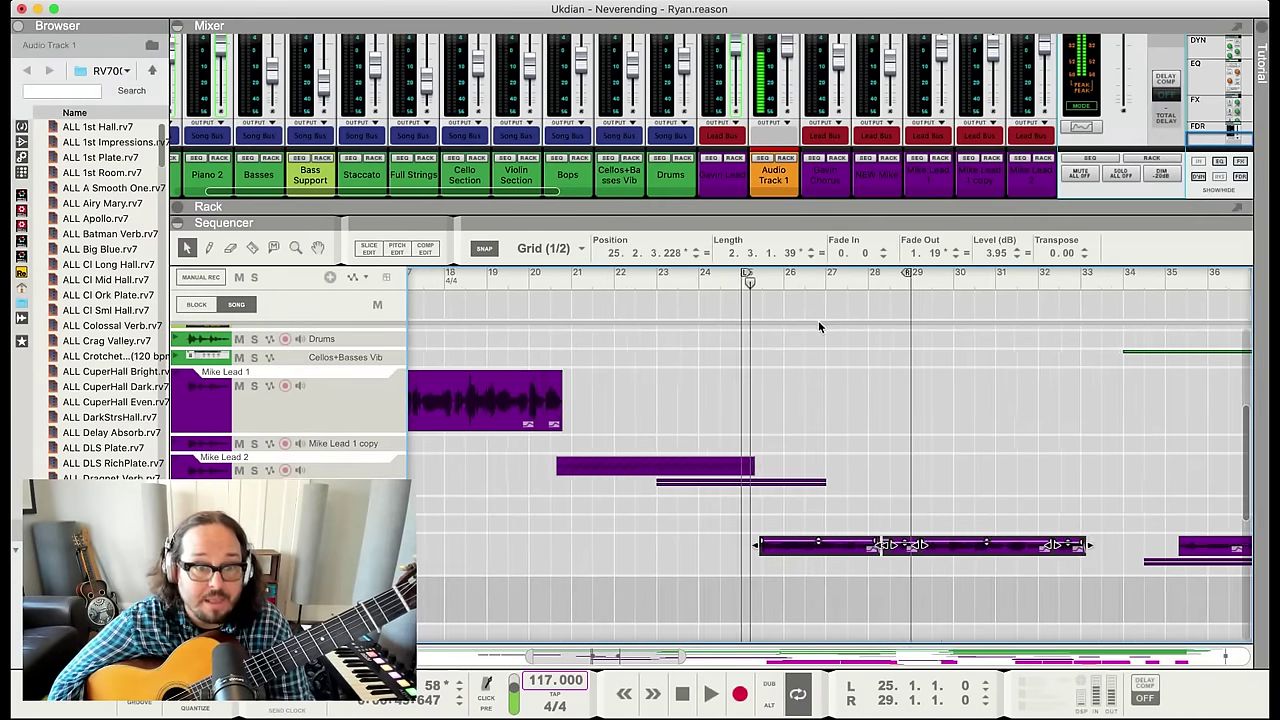
{"action": "key", "text": "g"}
{"action": "key", "text": "g"}
{"action": "key", "text": "g"}
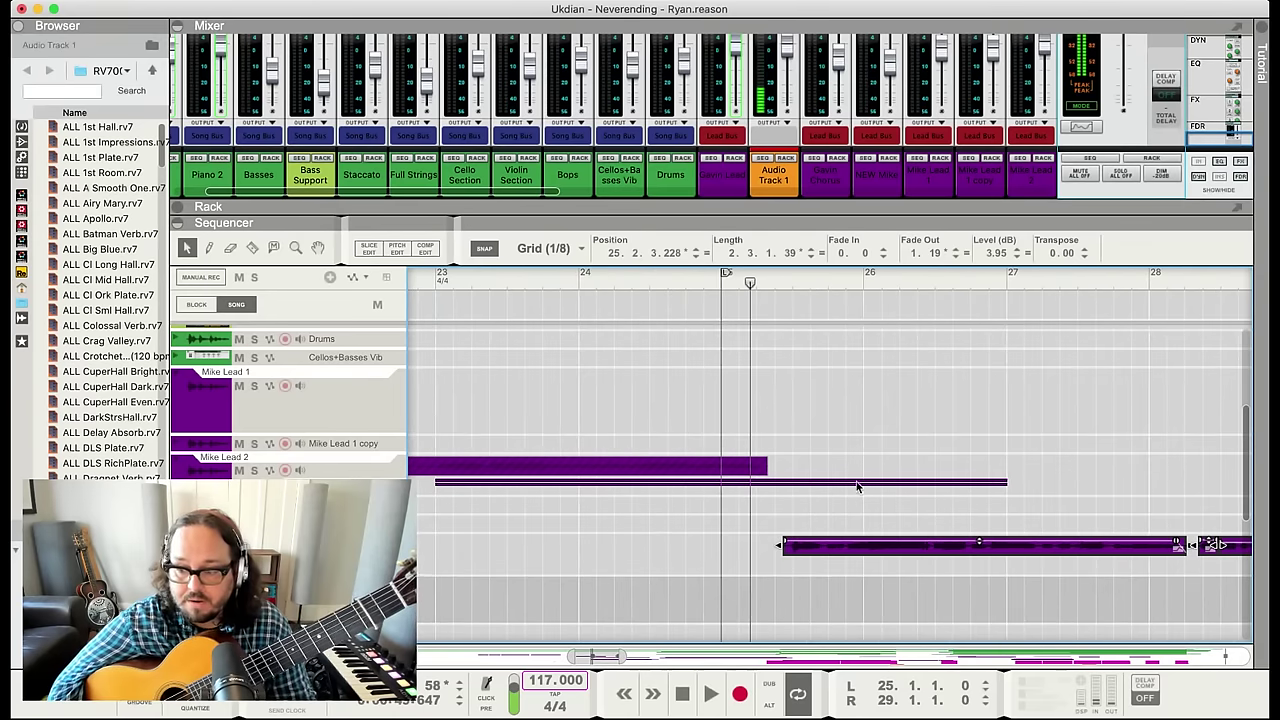
{"action": "left_click", "coordinate": [775, 300]}
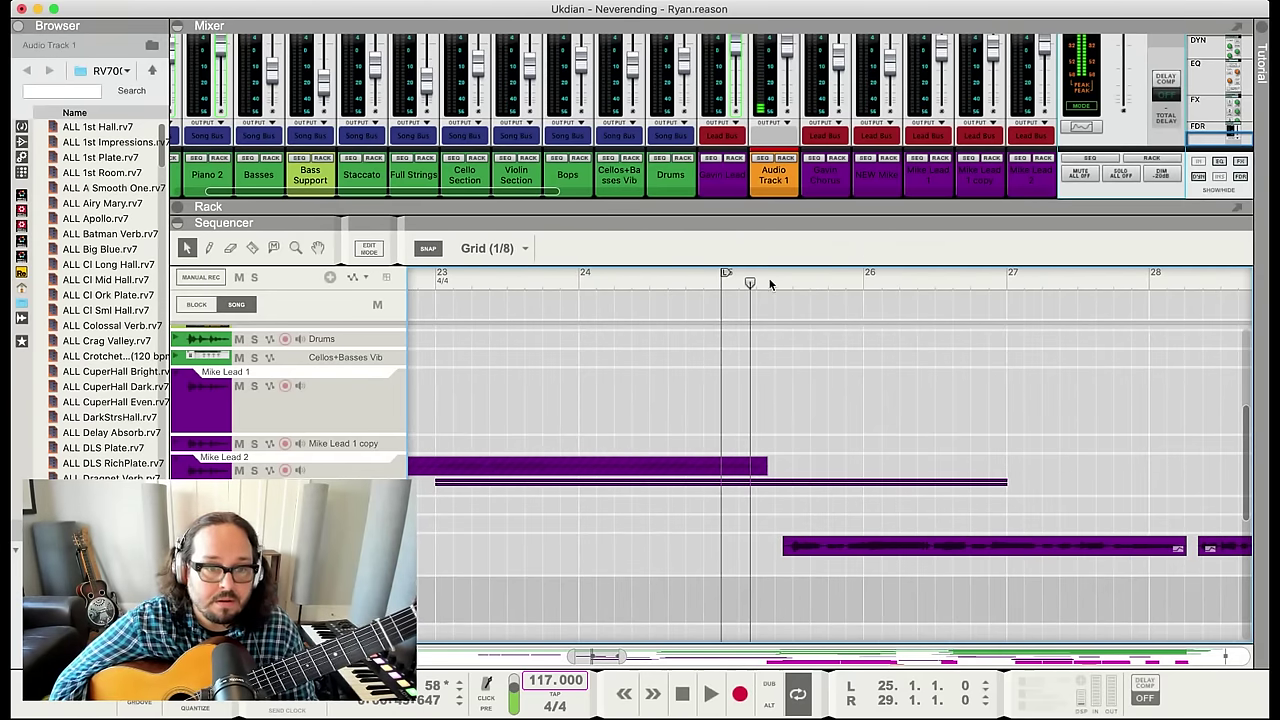
{"action": "left_click", "coordinate": [757, 283]}
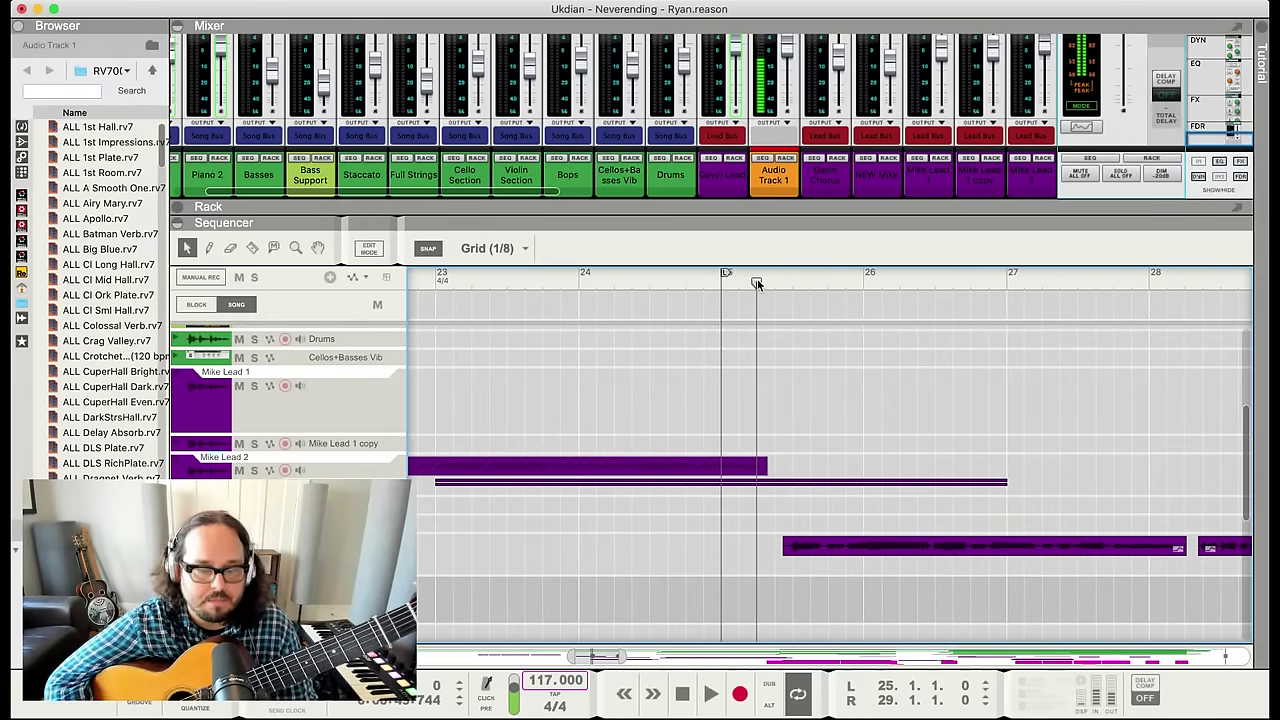
{"action": "key", "text": "space"}
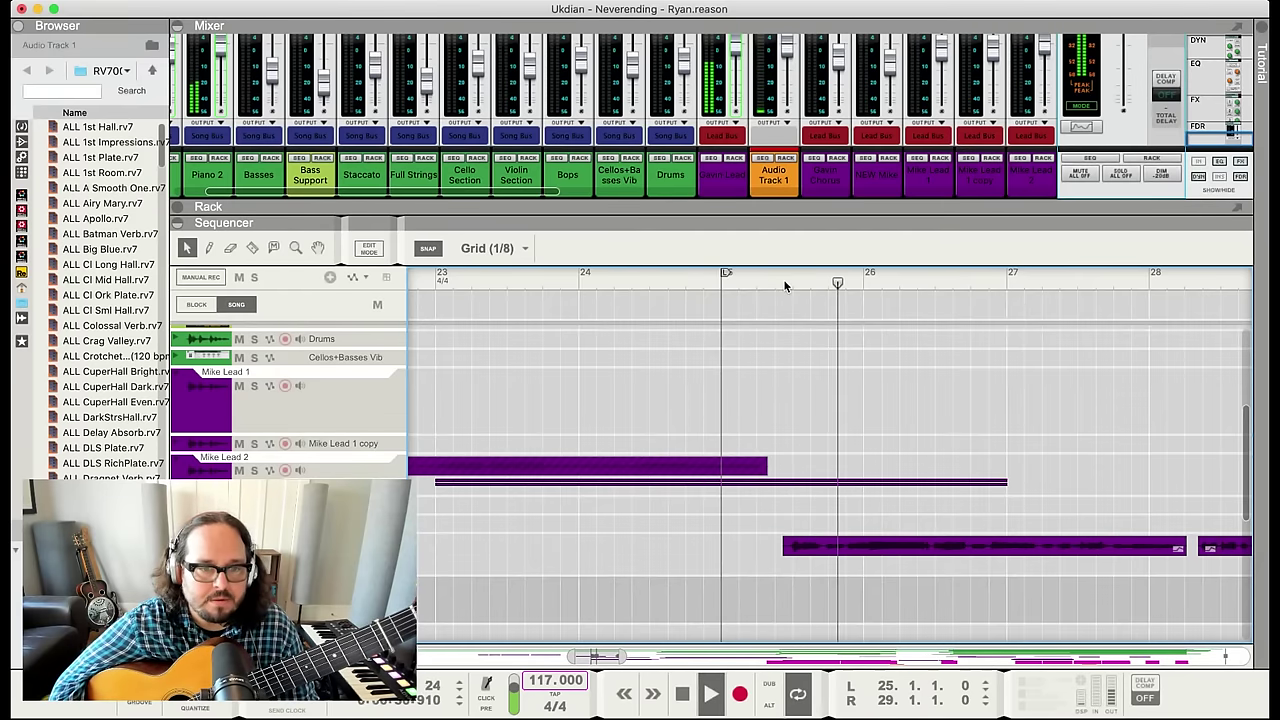
{"action": "key", "text": "space"}
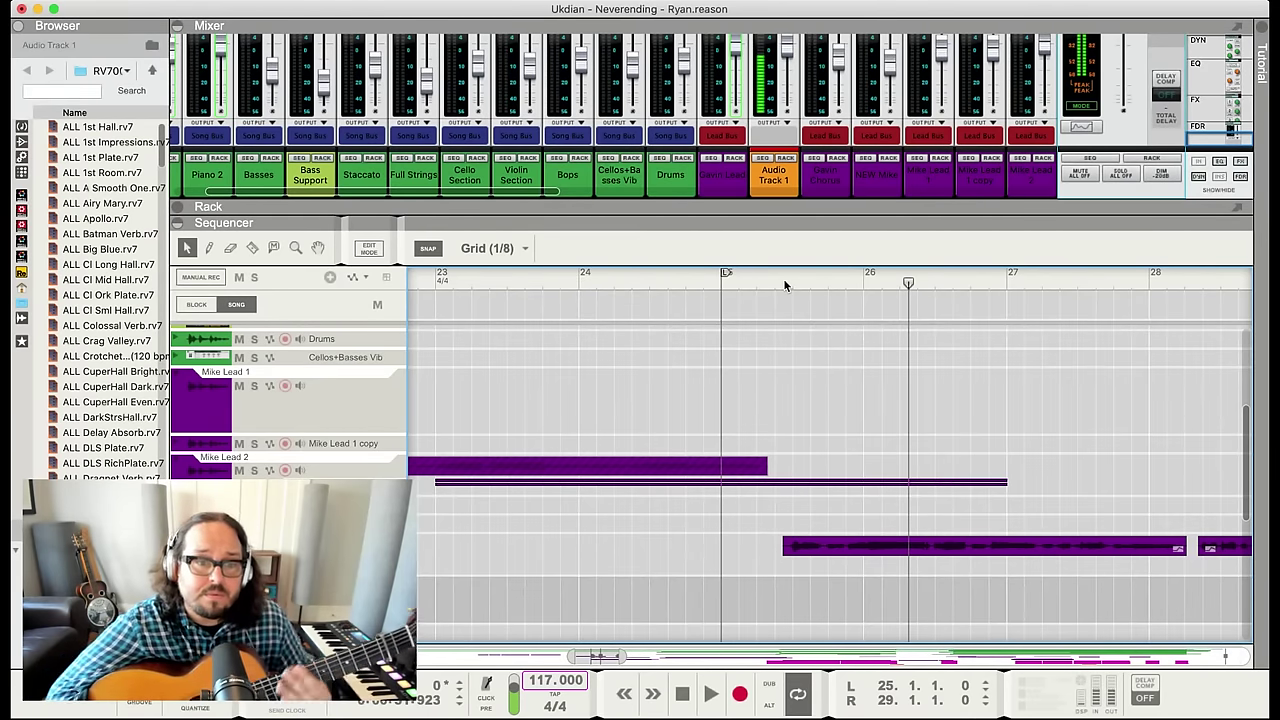
Set the playback position back to bar 25 and replay the vocal entry in short passages to early bar 26
{"action": "left_click", "coordinate": [784, 285]}
{"action": "left_click", "coordinate": [722, 281]}
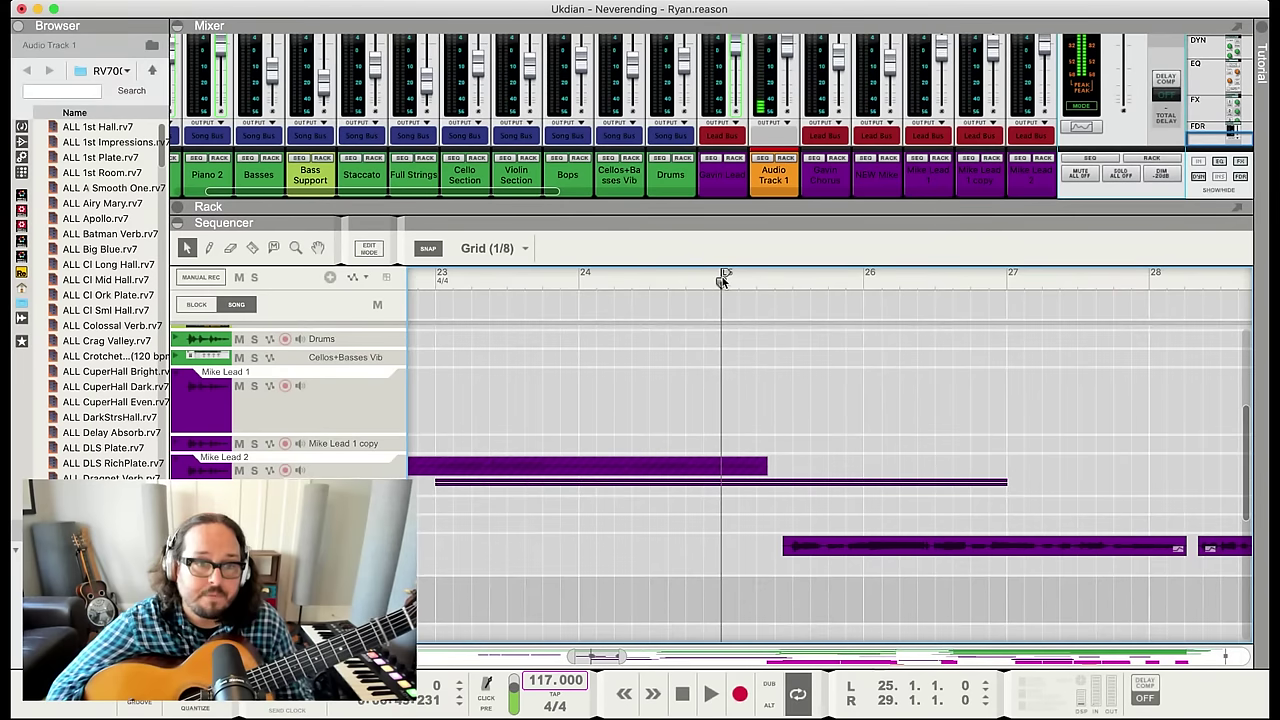
{"action": "key", "text": "space"}
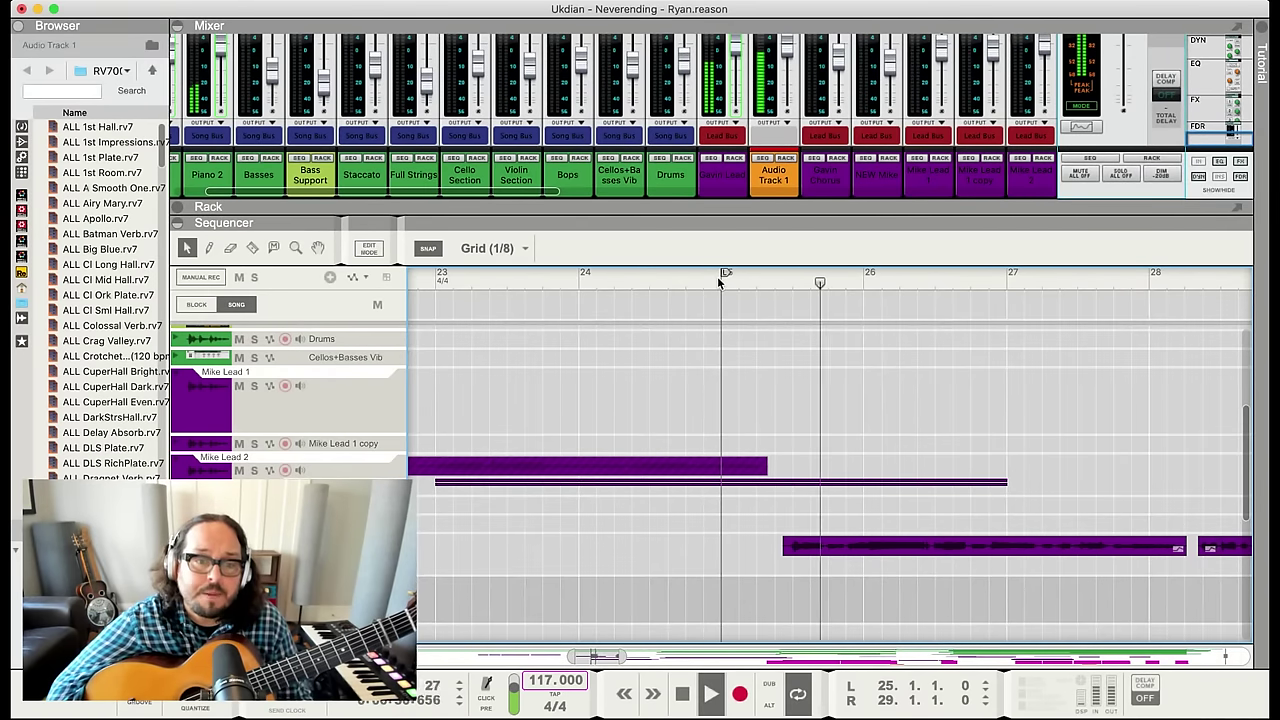
{"action": "left_click", "coordinate": [774, 280]}
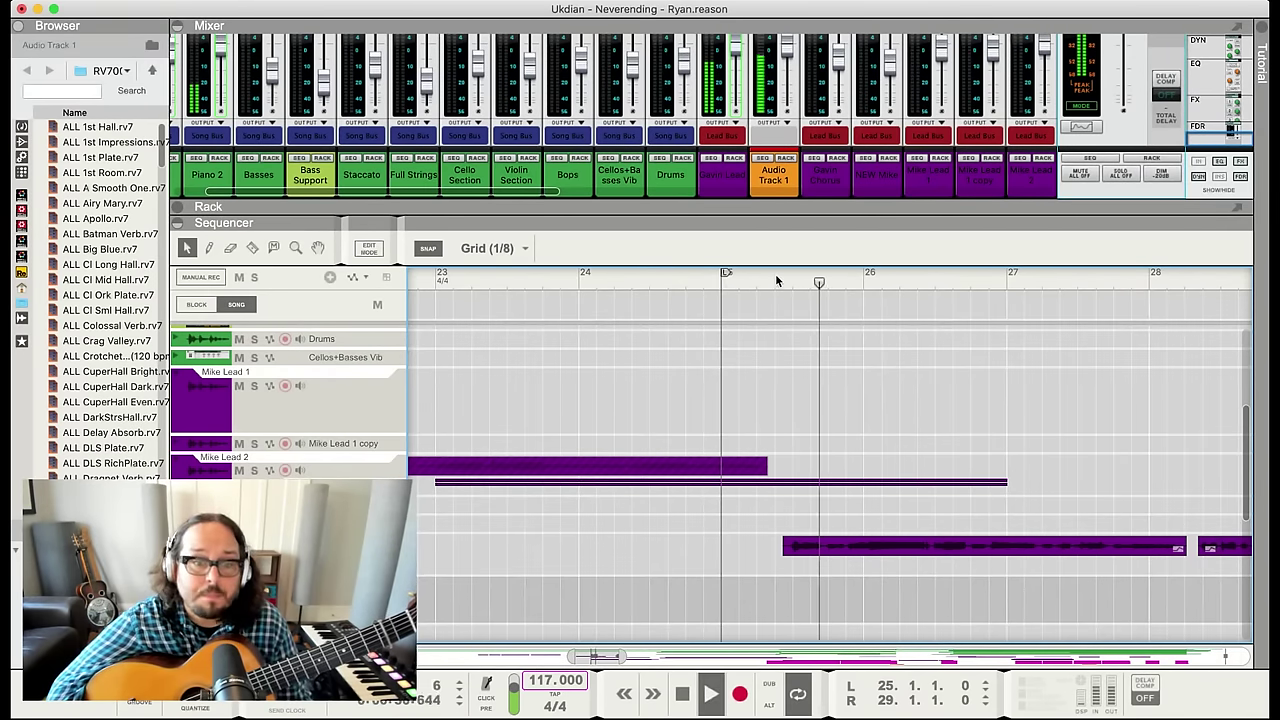
{"action": "key", "text": "space"}
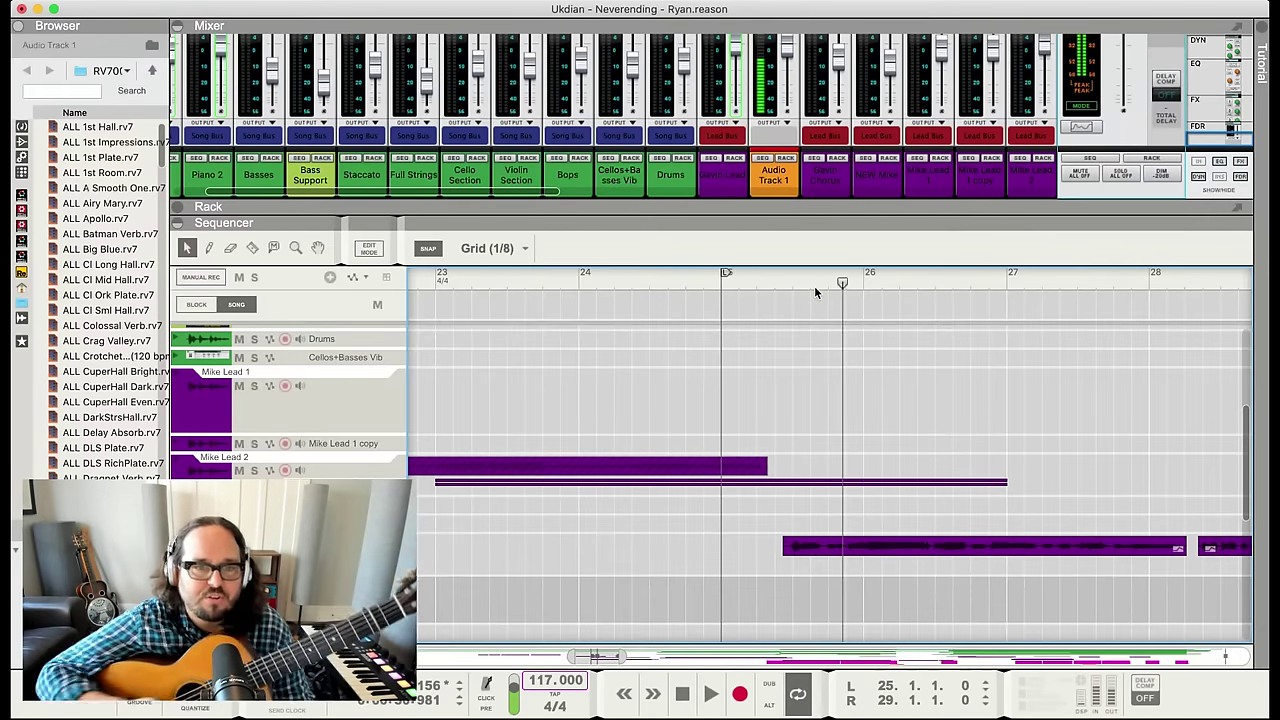
{"action": "key", "text": "space"}
{"action": "key", "text": "space"}
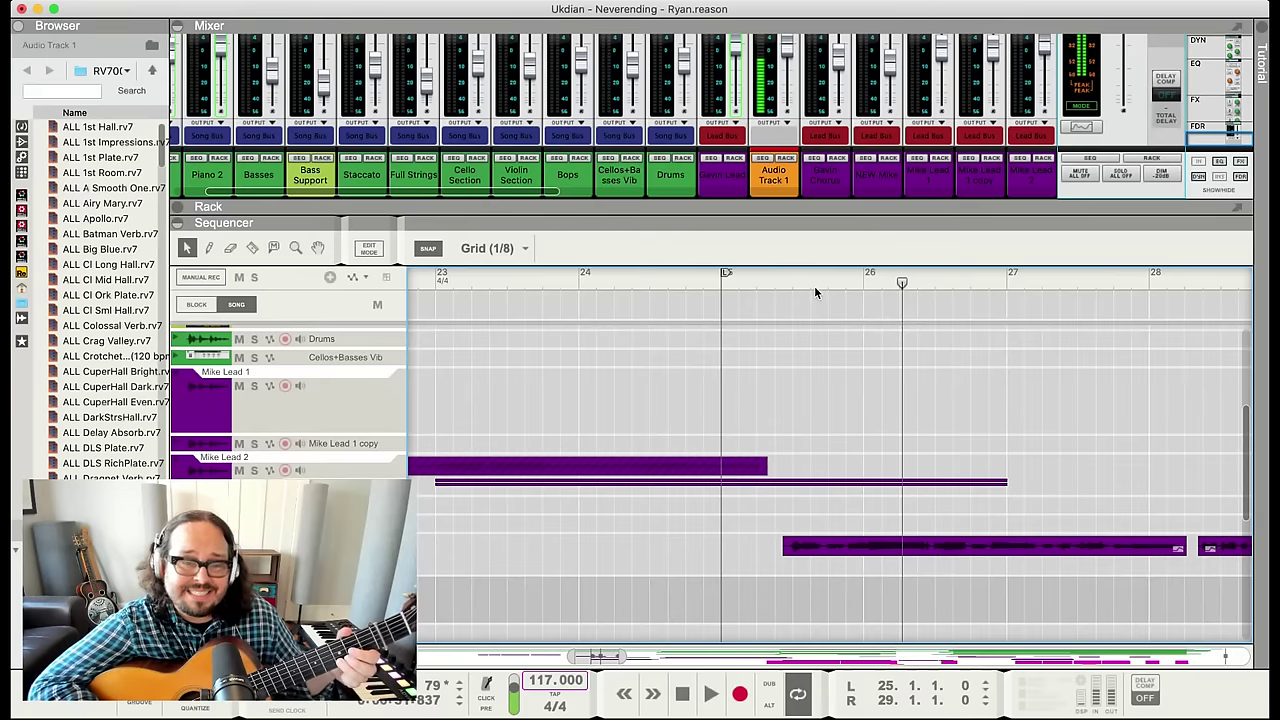
Play the lead vocal entry from the second beat of bar 25 to about the middle of bar 26
{"action": "left_click", "coordinate": [828, 276]}
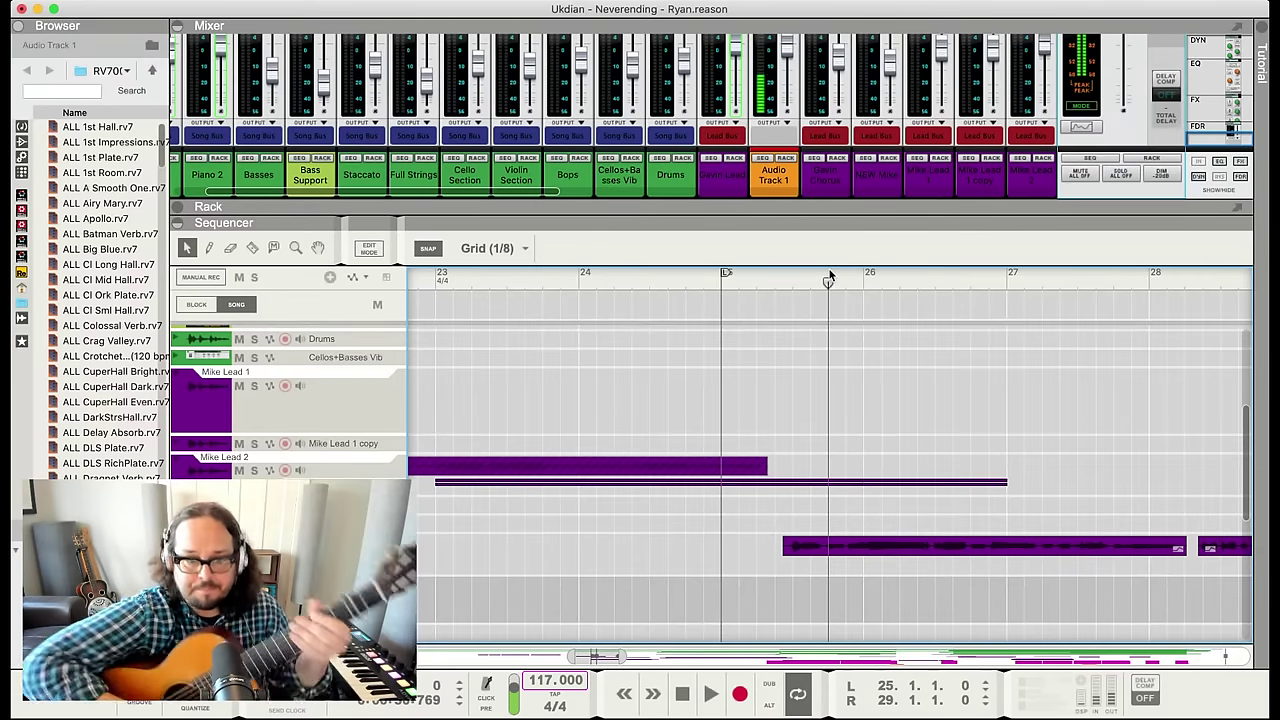
{"action": "left_click", "coordinate": [764, 278]}
{"action": "key", "text": "space"}
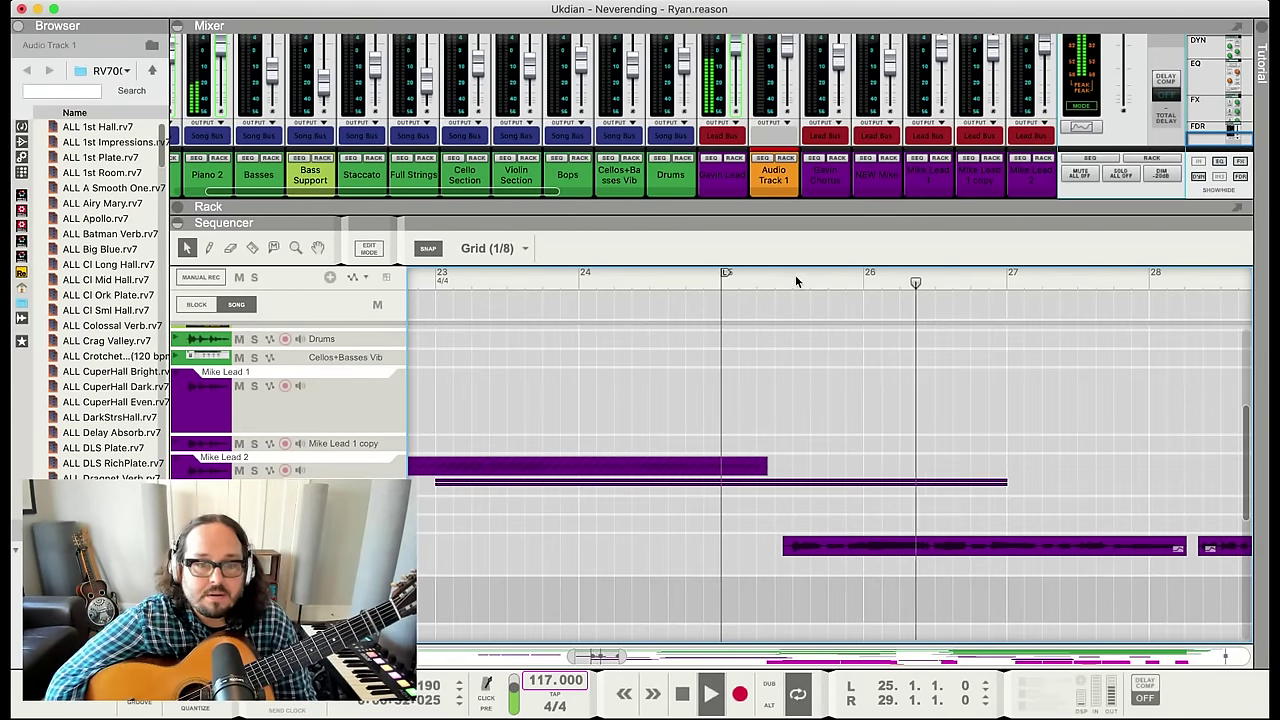
{"action": "key", "text": "space"}
Audition the vocal entry from bar 25, and again from just before the vocal clip's start to about the third beat of bar 26
{"action": "left_click", "coordinate": [723, 284]}
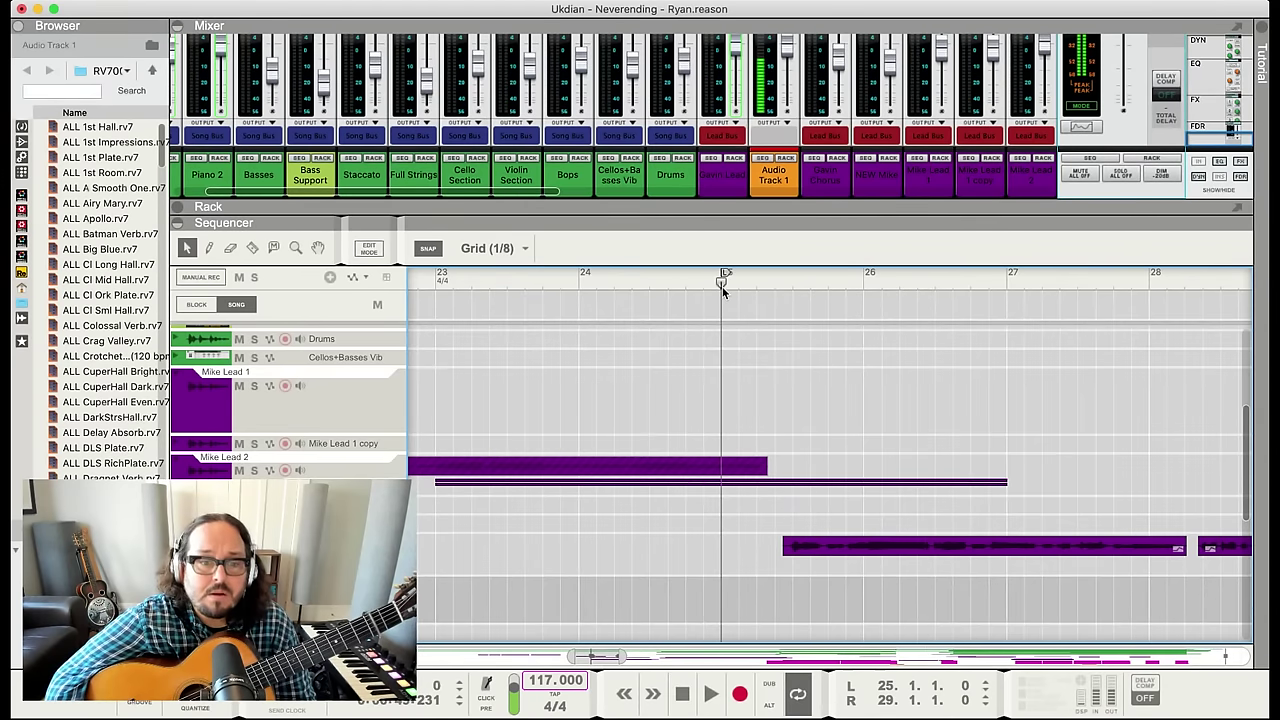
{"action": "key", "text": "space"}
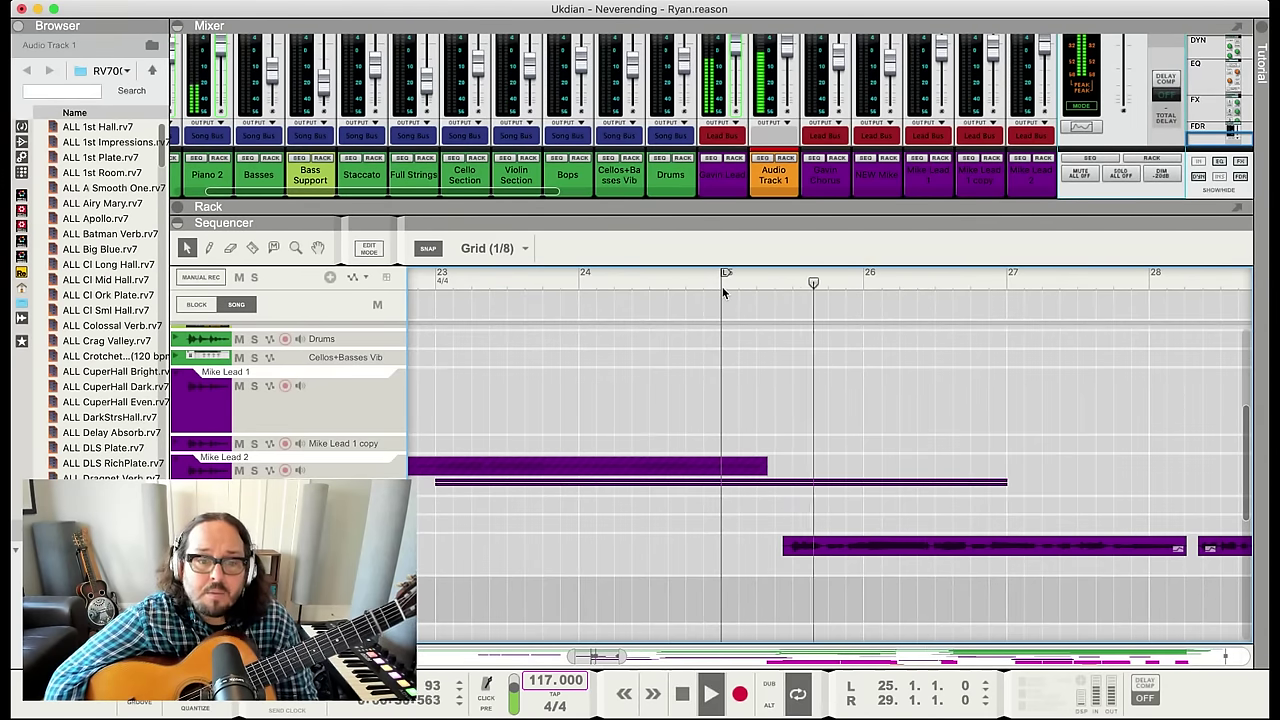
{"action": "key", "text": "space"}
{"action": "left_click", "coordinate": [790, 282]}
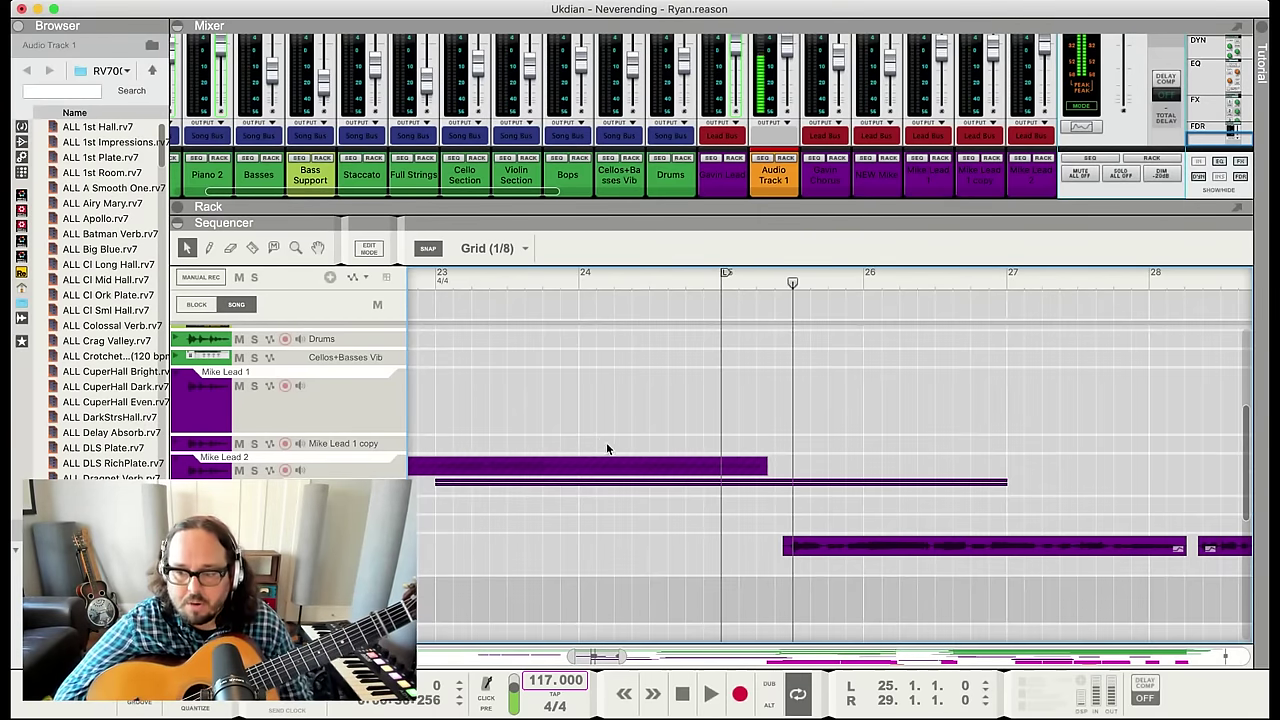
{"action": "left_click_drag", "start_coordinate": [792, 284], "coordinate": [774, 284]}
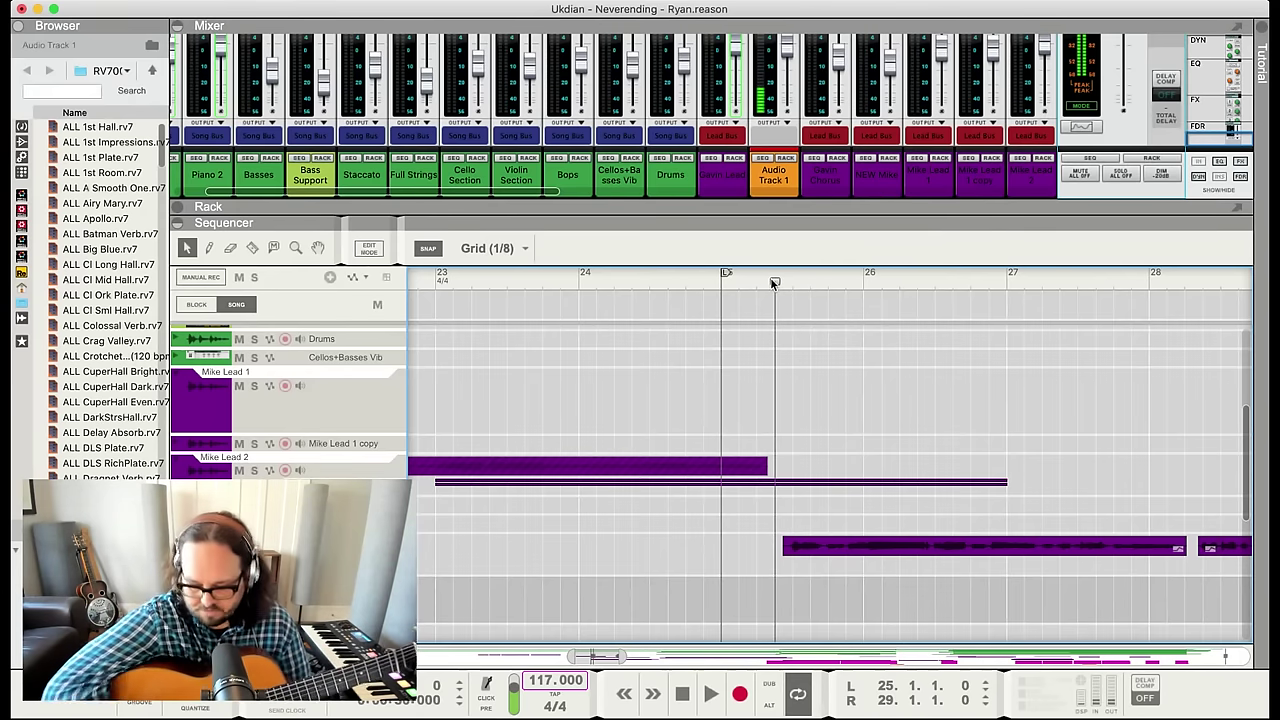
{"action": "key", "text": "space"}
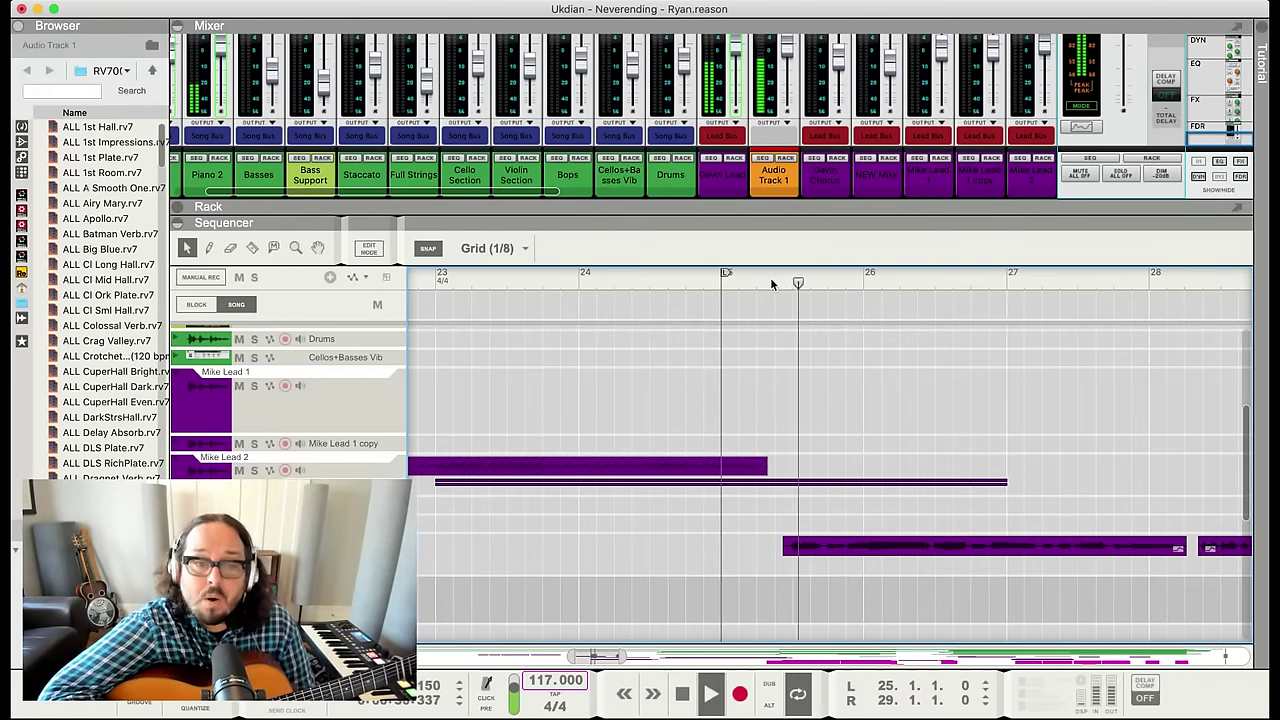
{"action": "key", "text": "space"}
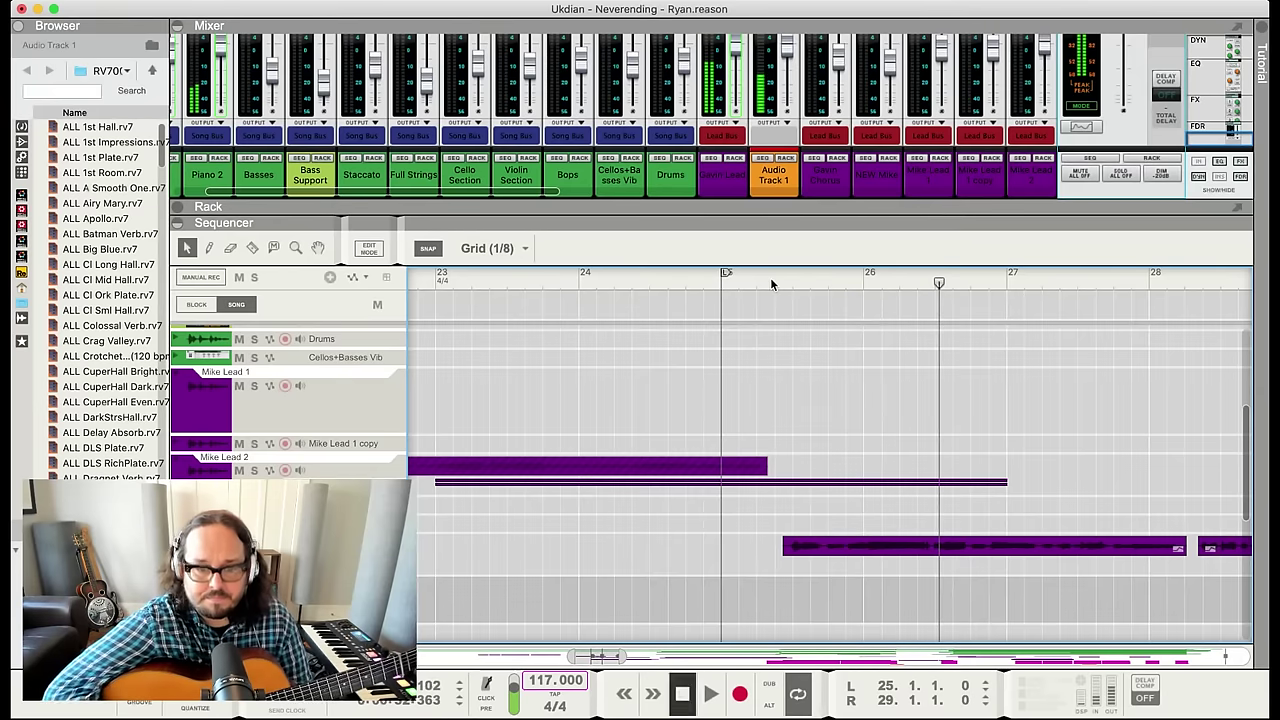
Return the playback position to bar 25 and play the vocal phrase in two passages to early bar 27
{"action": "left_click_drag", "start_coordinate": [772, 282], "coordinate": [721, 291]}
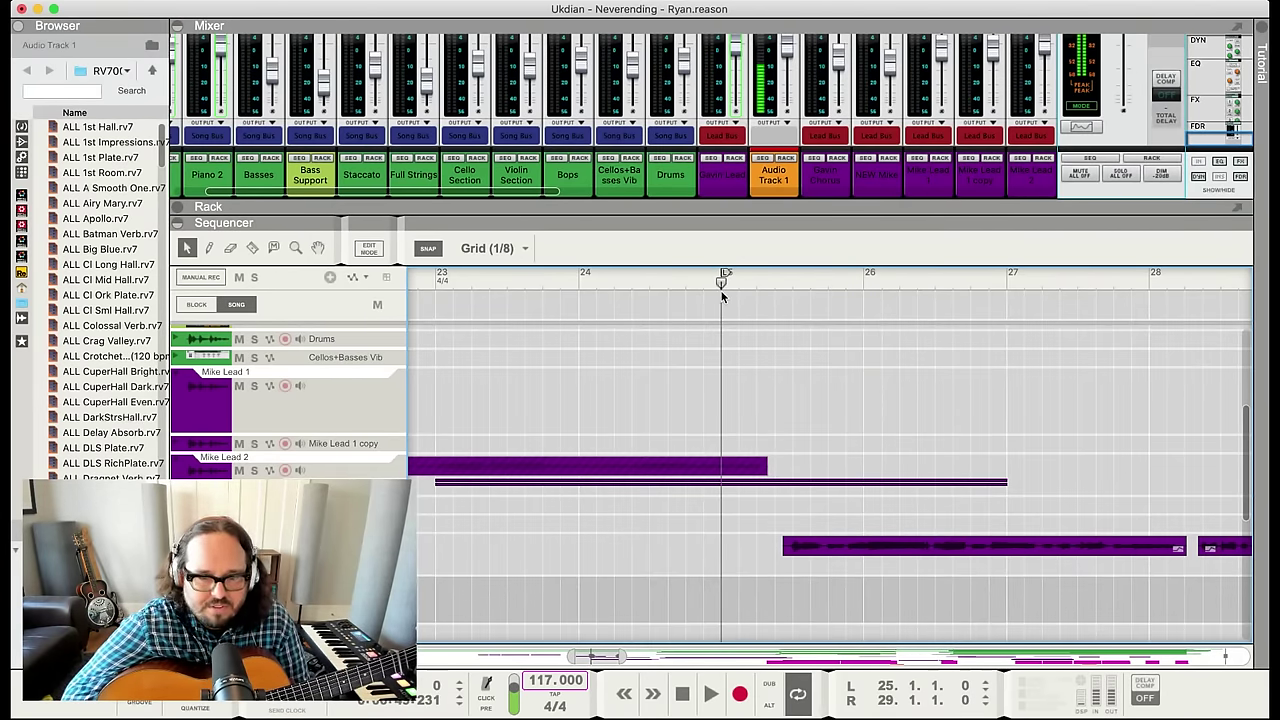
{"action": "key", "text": "space"}
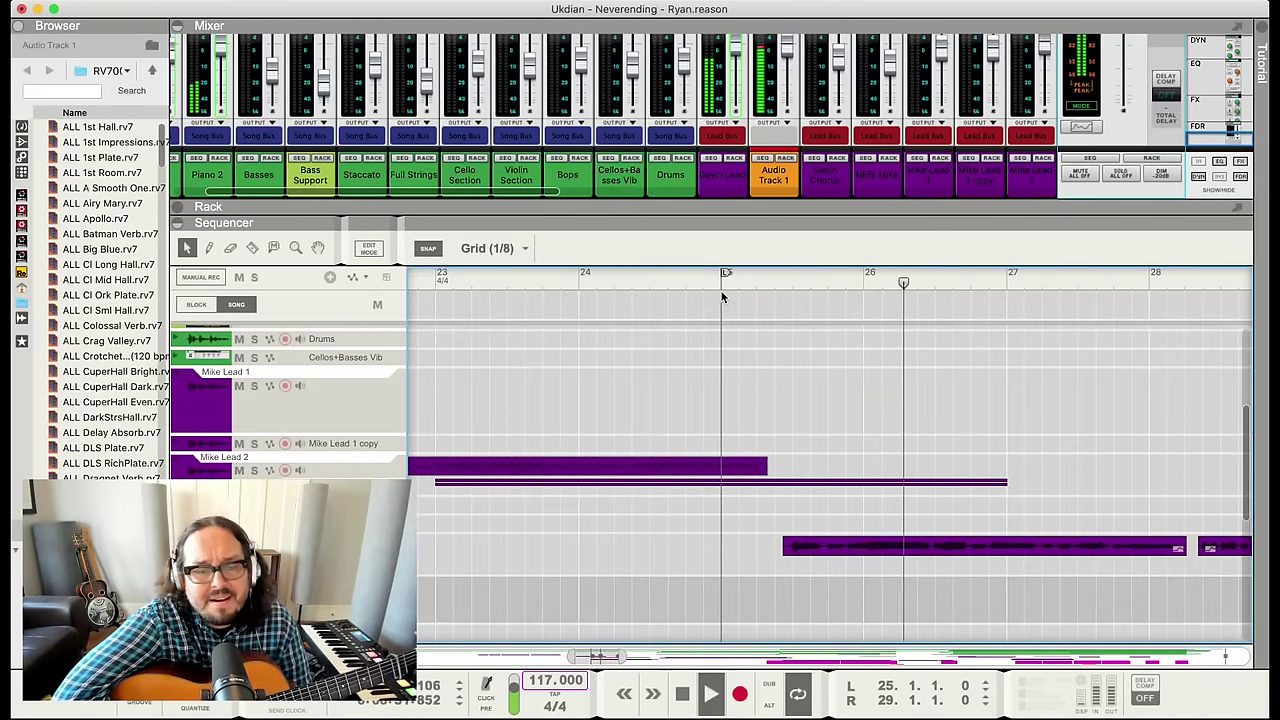
{"action": "key", "text": "space"}
{"action": "key", "text": "space"}
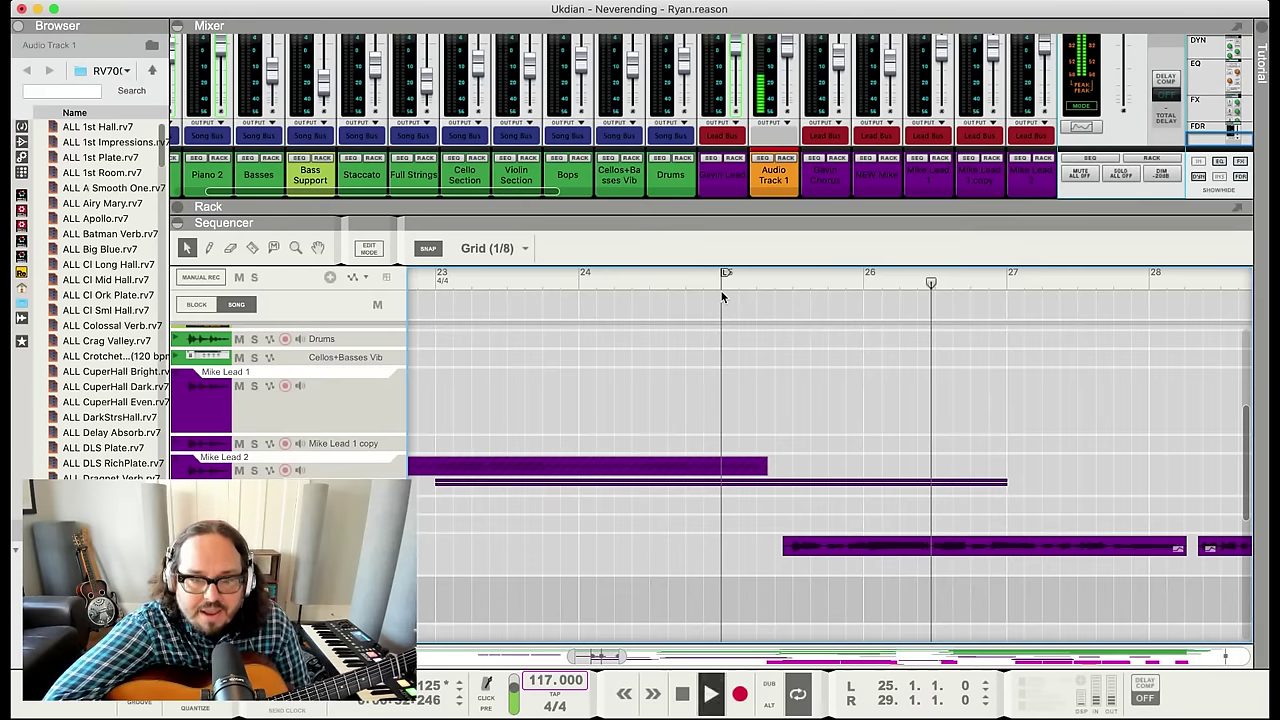
{"action": "key", "text": "space"}
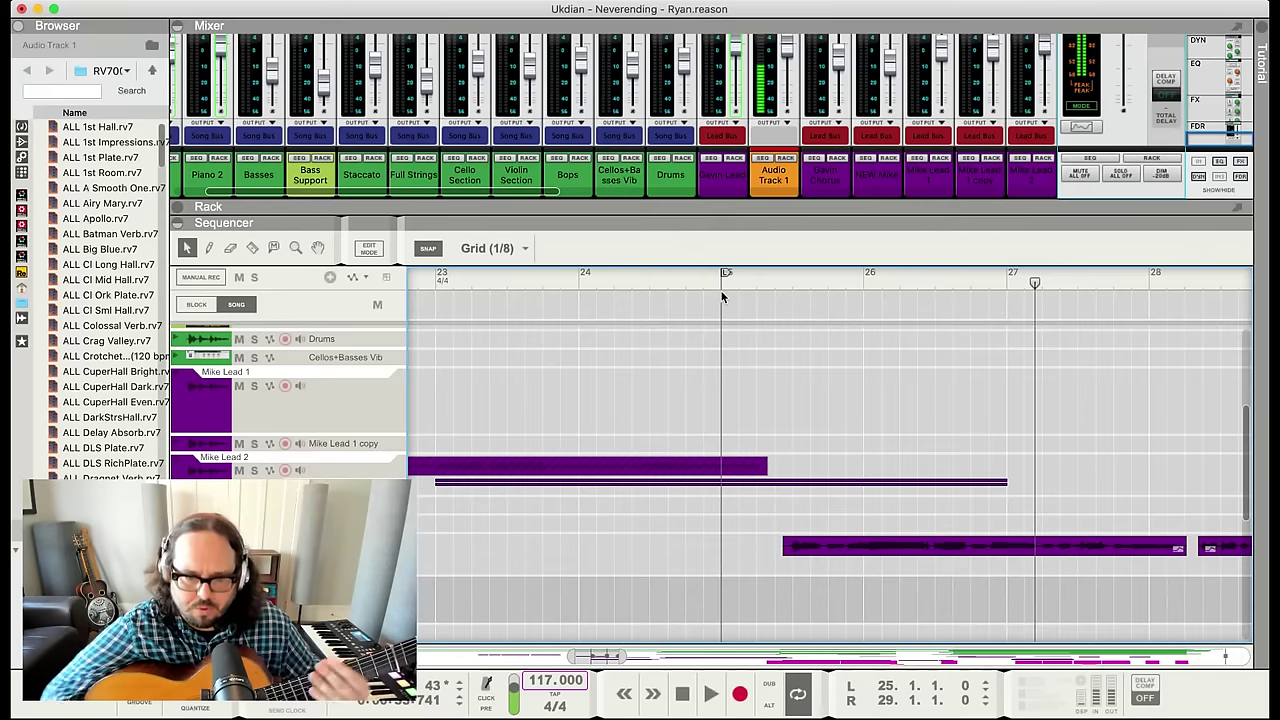
Play the phrase ending from the second beat of bar 26, and replay the vocal entry from the second beat of bar 25
{"action": "left_click", "coordinate": [896, 280]}
{"action": "key", "text": "space"}
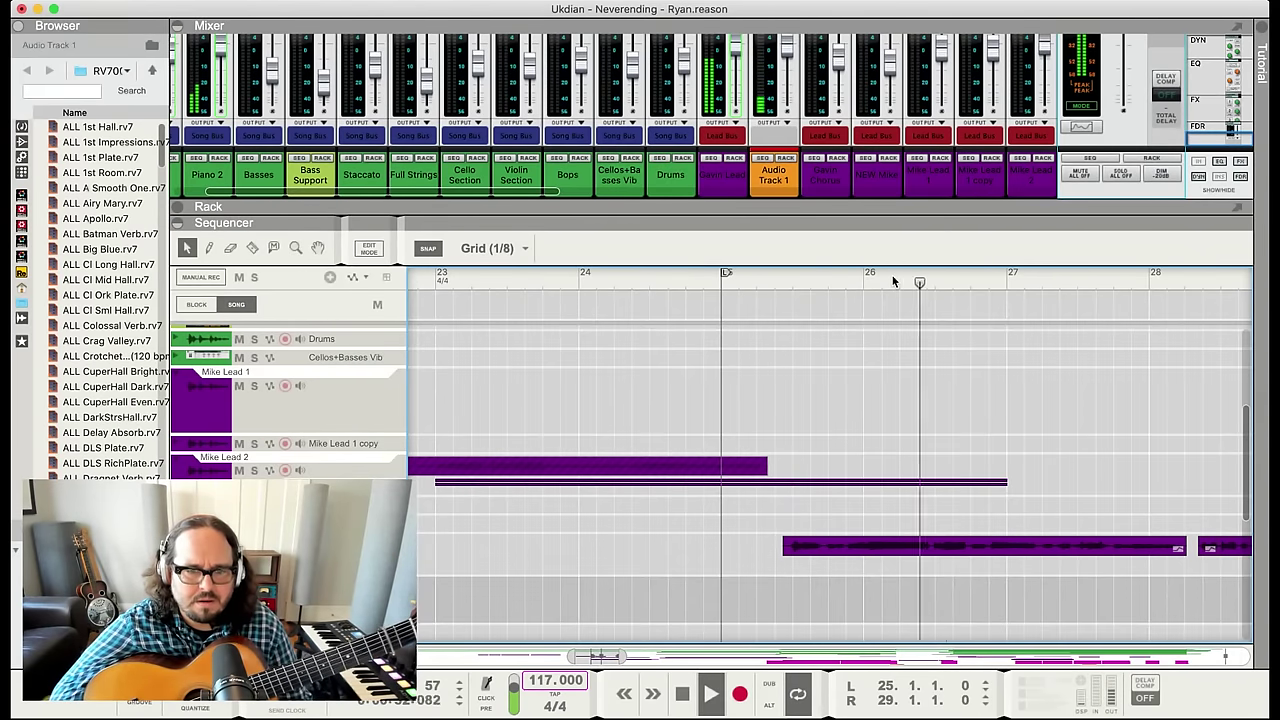
{"action": "key", "text": "space"}
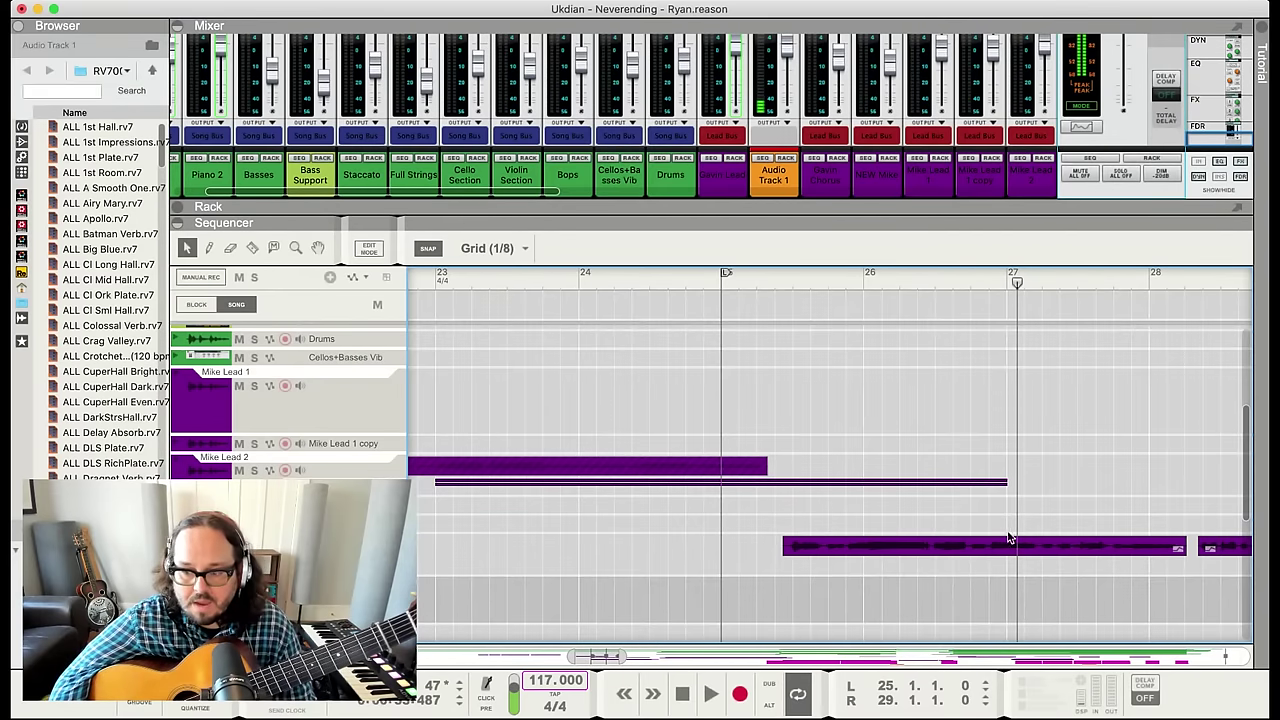
{"action": "left_click", "coordinate": [759, 279]}
{"action": "key", "text": "space"}
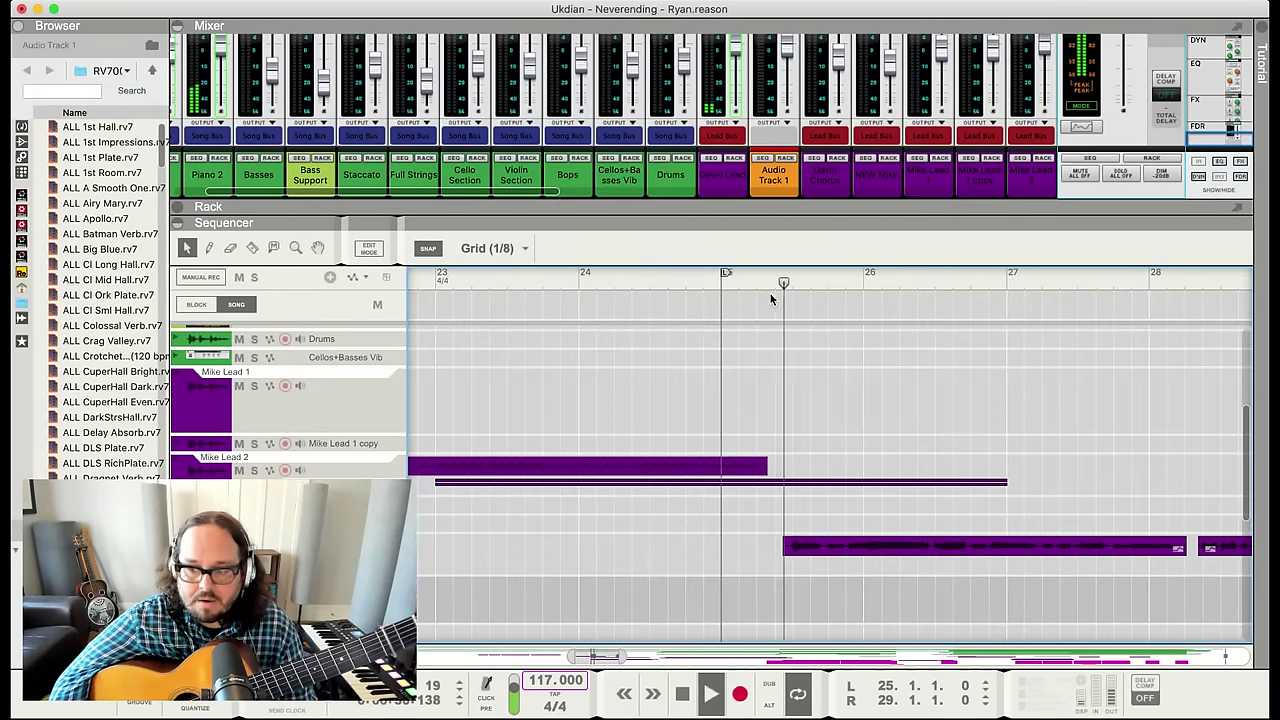
{"action": "key", "text": "space"}
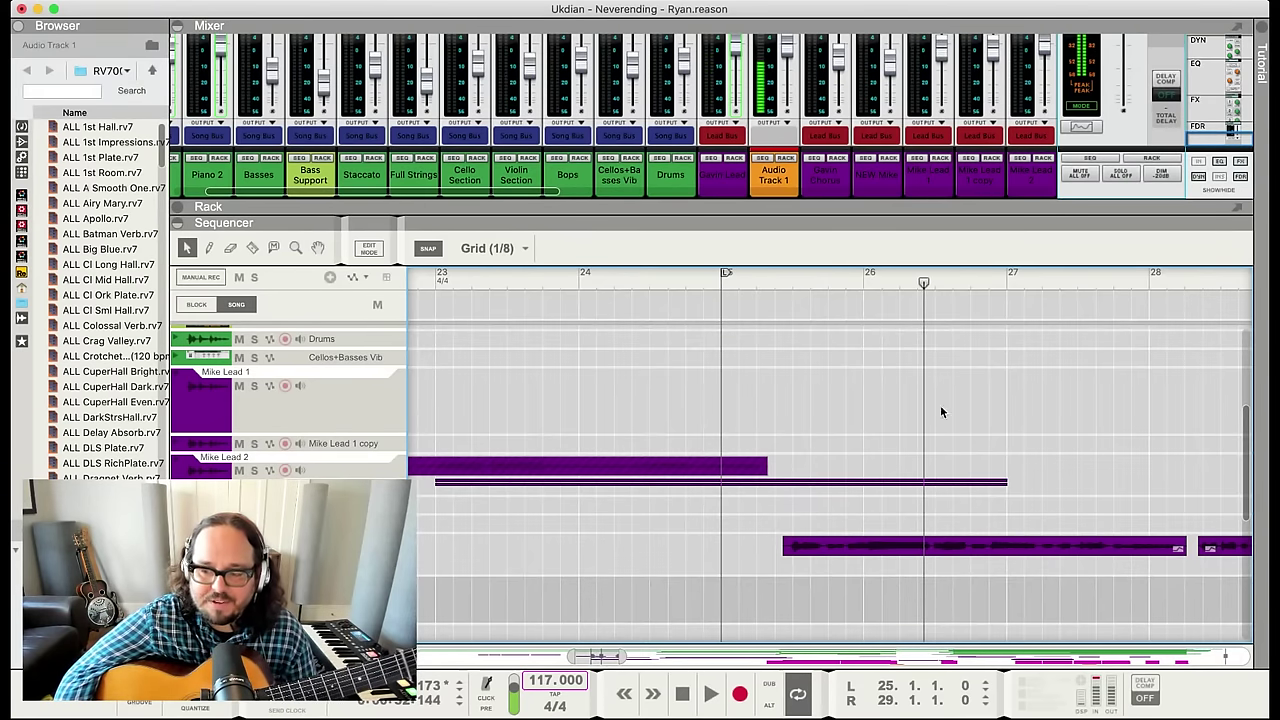
Move the playback position back to bar 25 and play the vocal phrase to the end of bar 26
{"action": "left_click", "coordinate": [757, 281]}
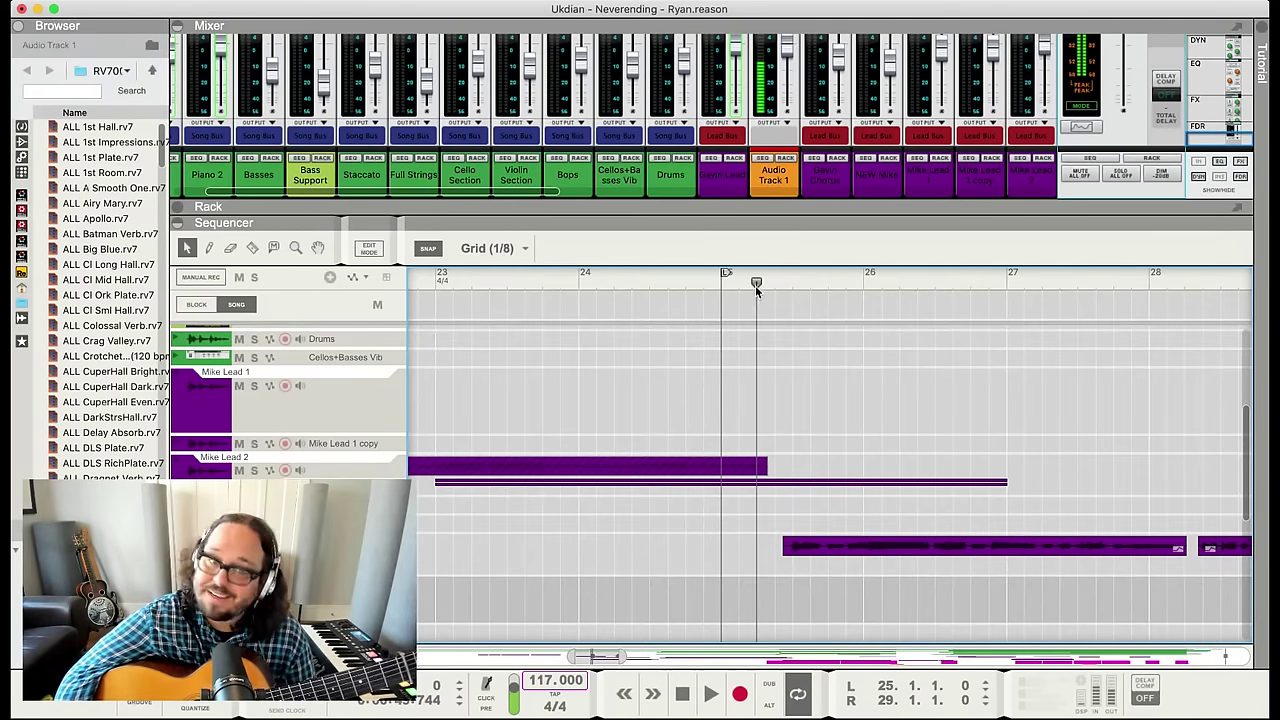
{"action": "left_click_drag", "start_coordinate": [767, 293], "coordinate": [723, 309]}
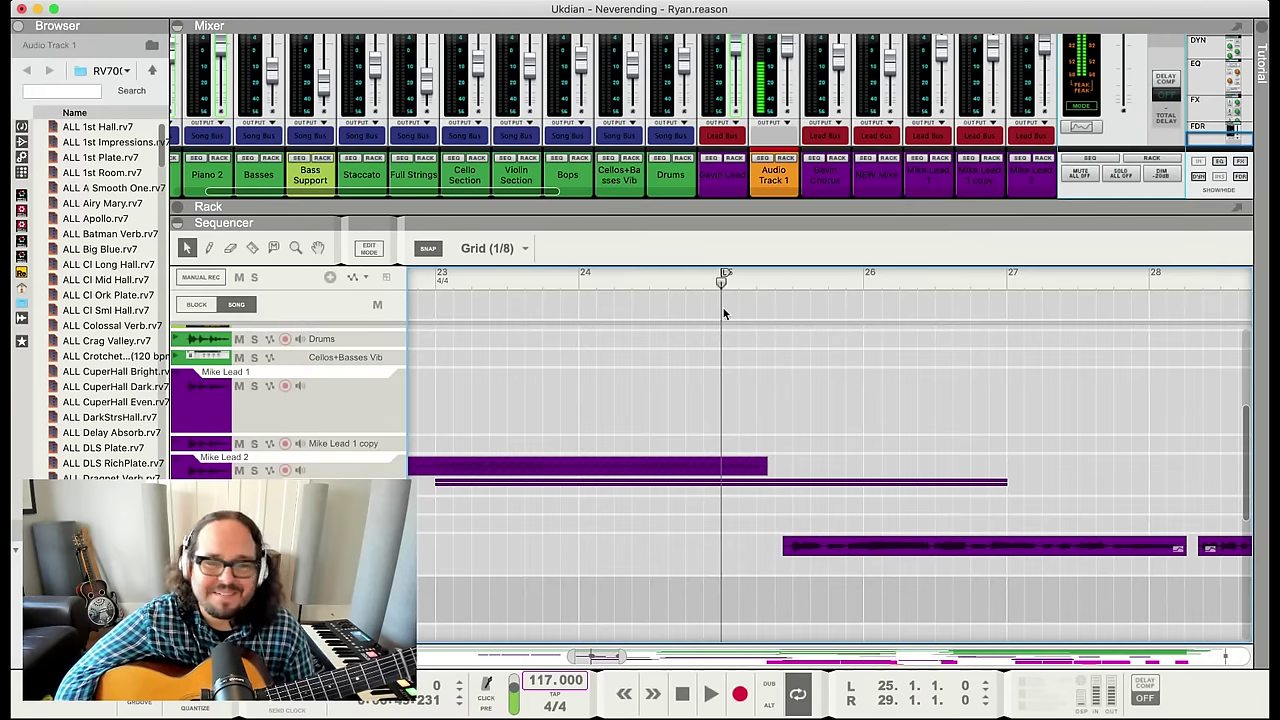
{"action": "key", "text": "space"}
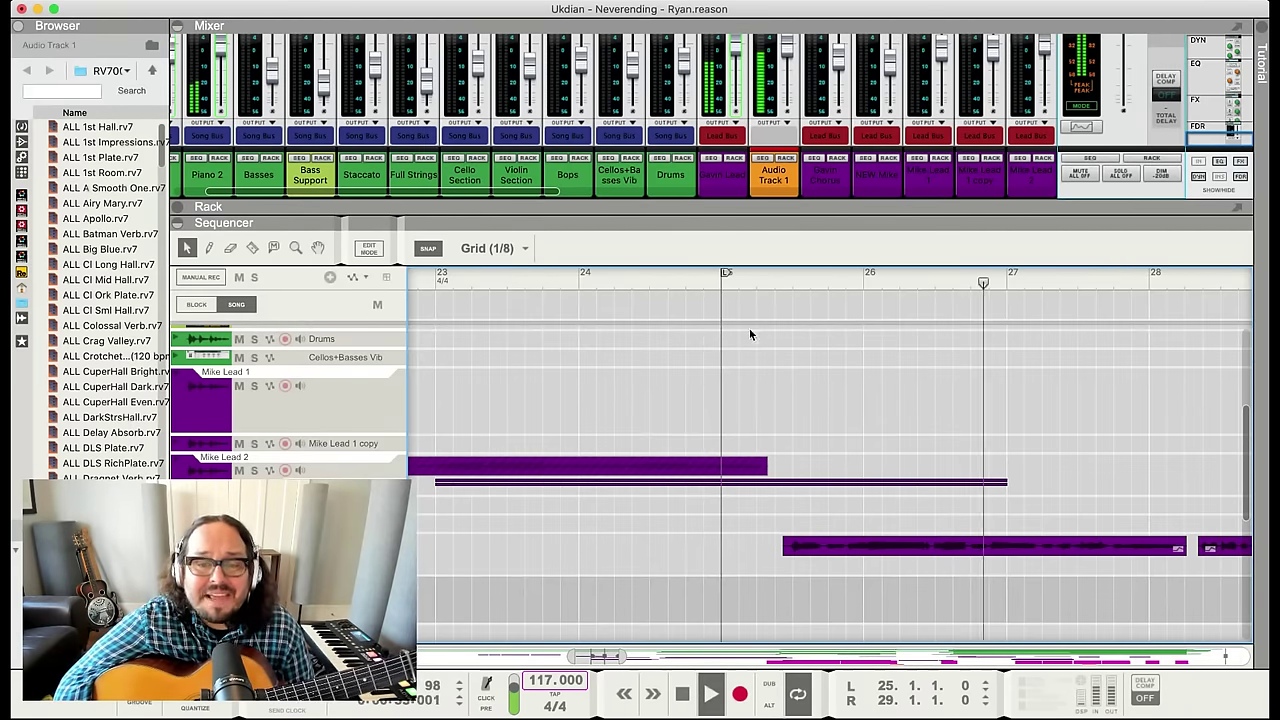
{"action": "key", "text": "space"}
Play from the second beat of bar 25 to the start of bar 28, pausing early in bar 27
{"action": "left_click", "coordinate": [988, 280]}
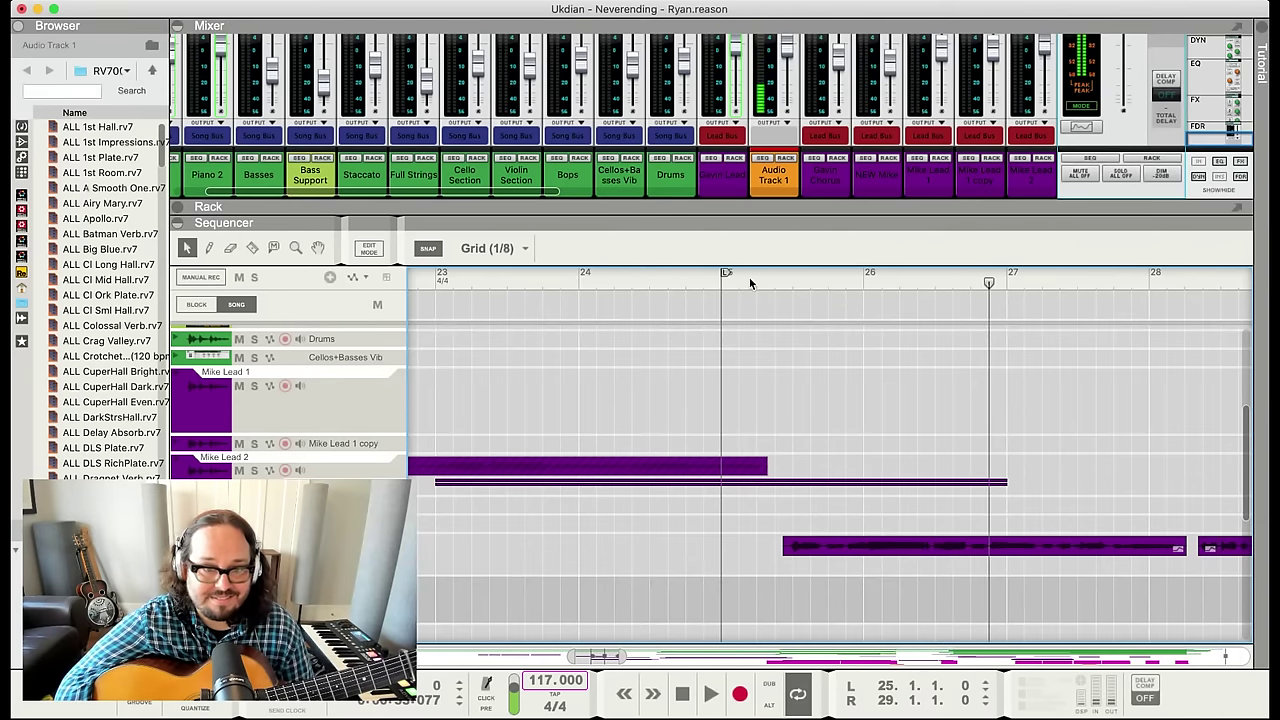
{"action": "left_click", "coordinate": [765, 280]}
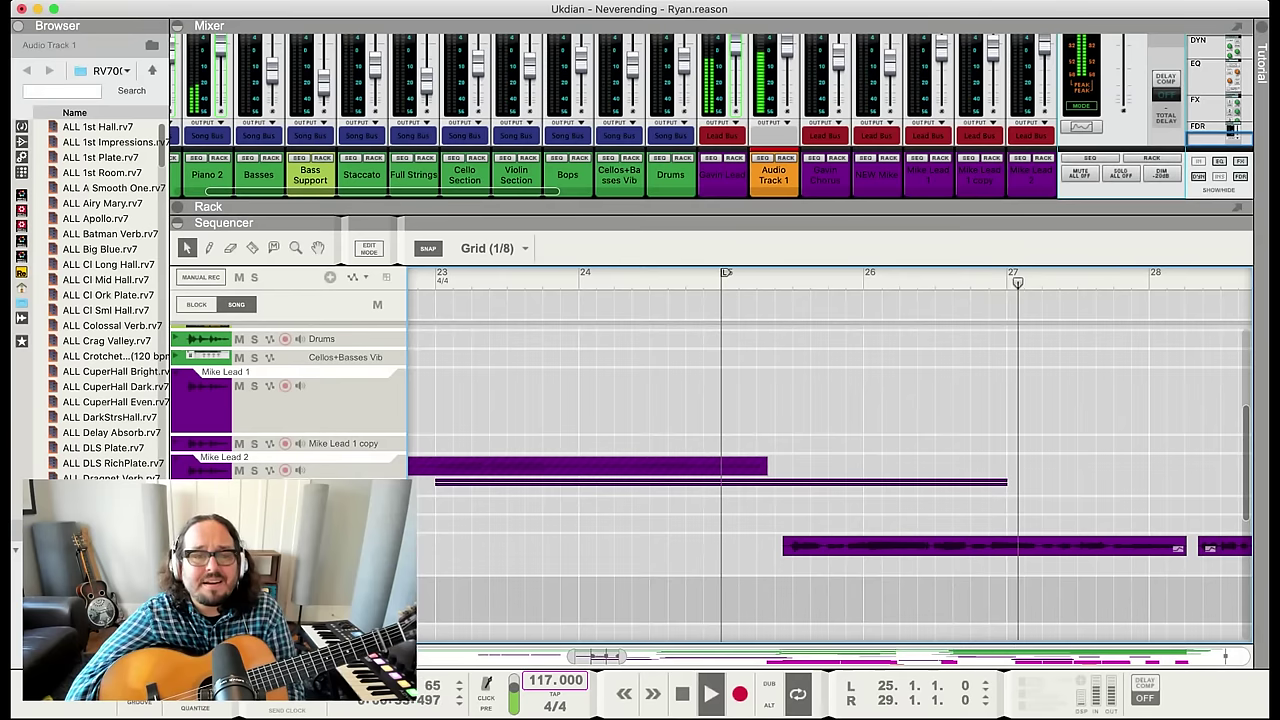
{"action": "key", "text": "space"}
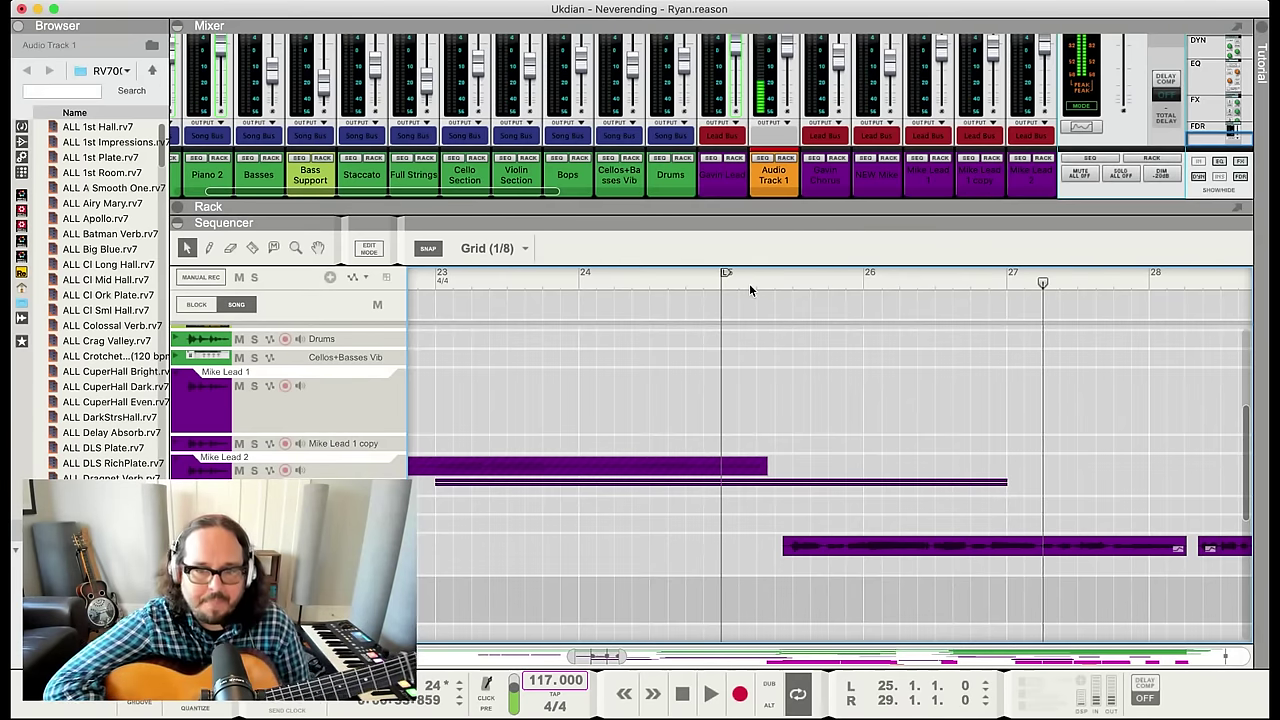
{"action": "key", "text": "space"}
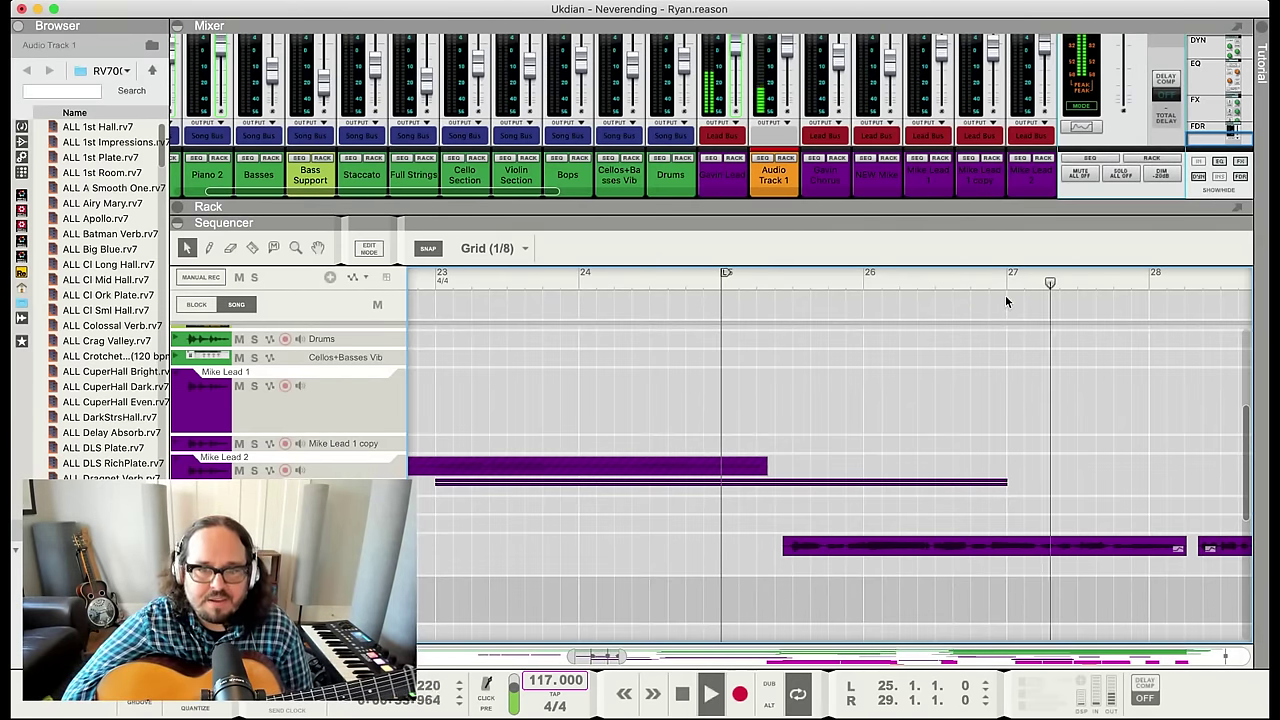
{"action": "key", "text": "space"}
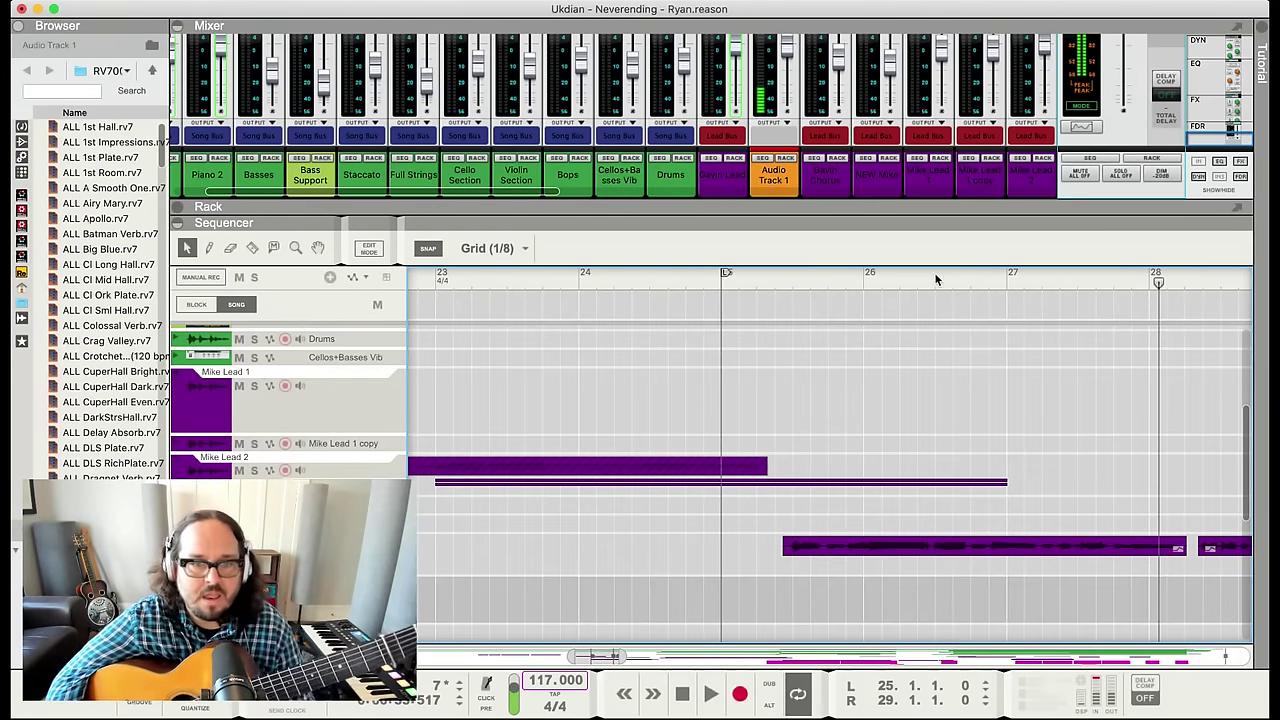
Set the playback position to bar 27 and play a short passage of the lead vocal
{"action": "left_click", "coordinate": [809, 286]}
{"action": "left_click", "coordinate": [1006, 281]}
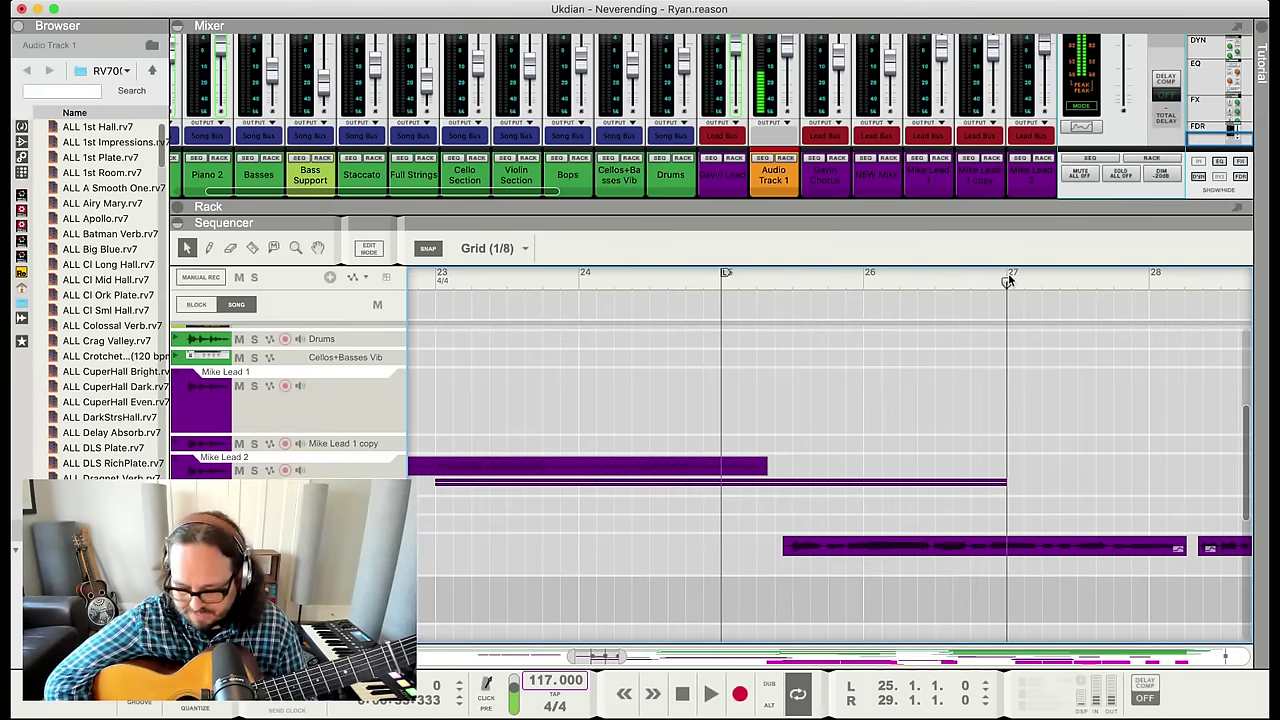
{"action": "key", "text": "space"}
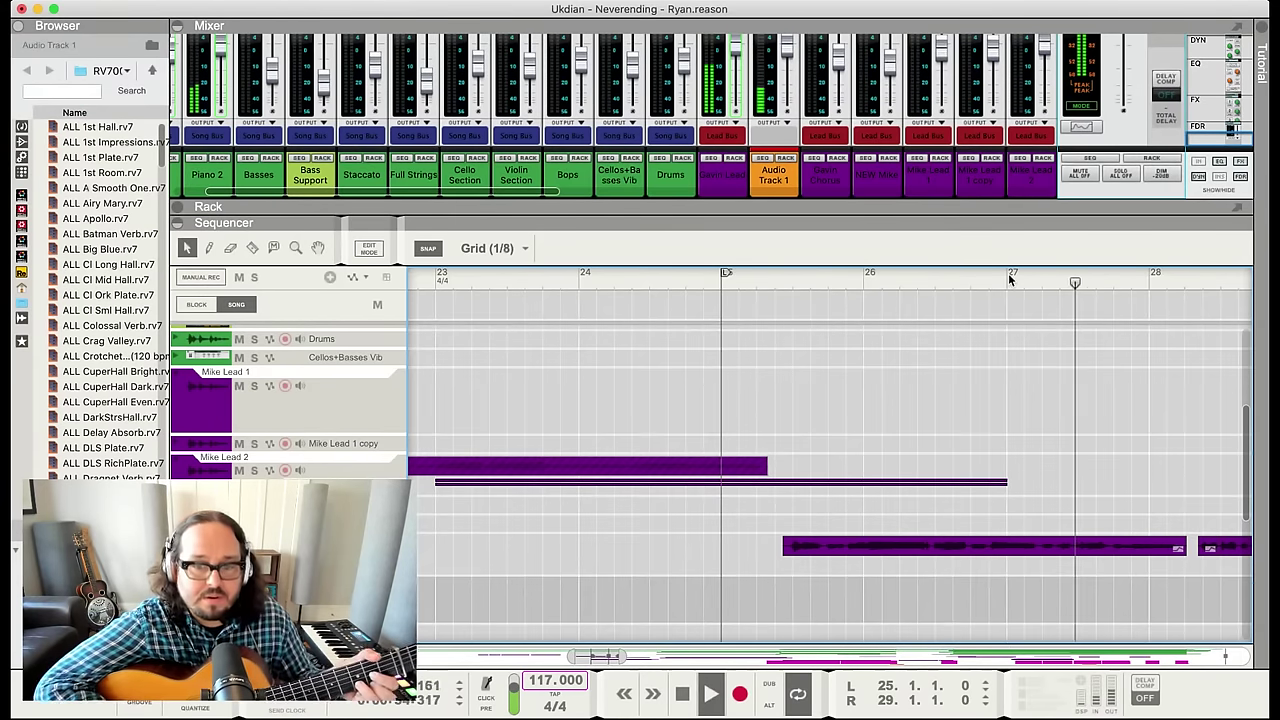
{"action": "key", "text": "space"}
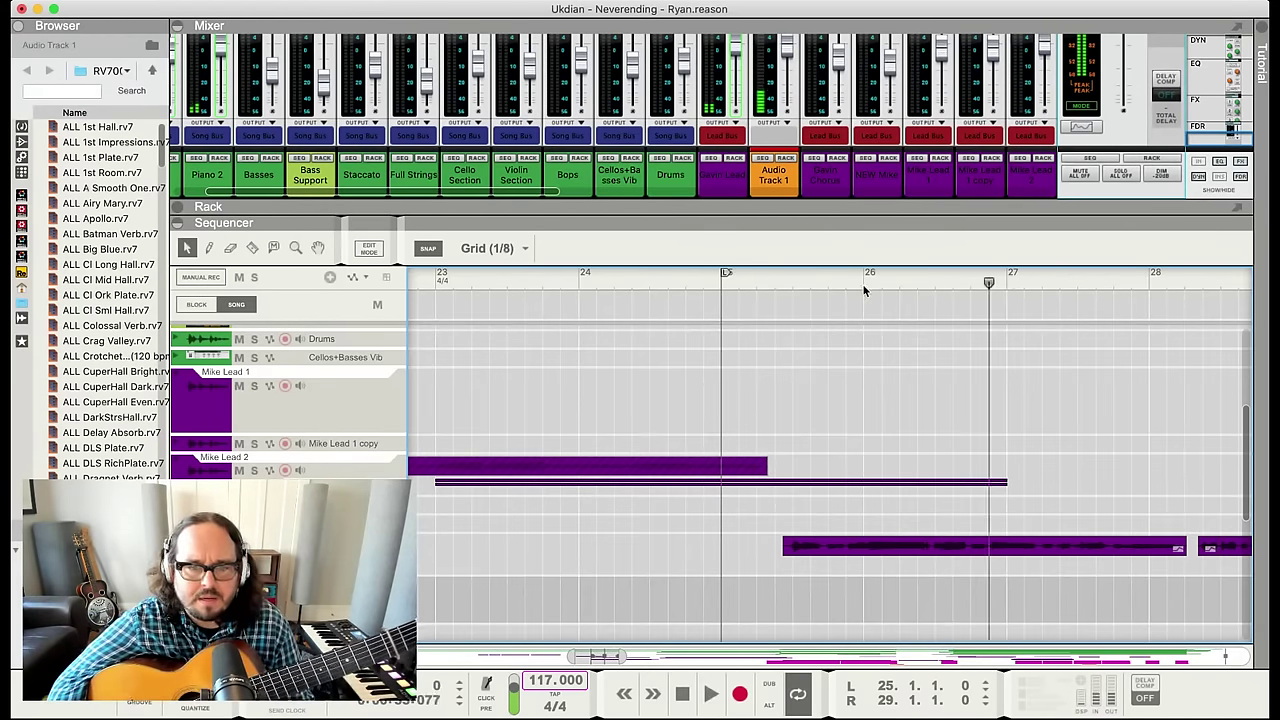
Play the full vocal clip from the middle of bar 25 to about the second beat of bar 28
{"action": "left_click_drag", "start_coordinate": [863, 286], "coordinate": [786, 305]}
{"action": "key", "text": "space"}
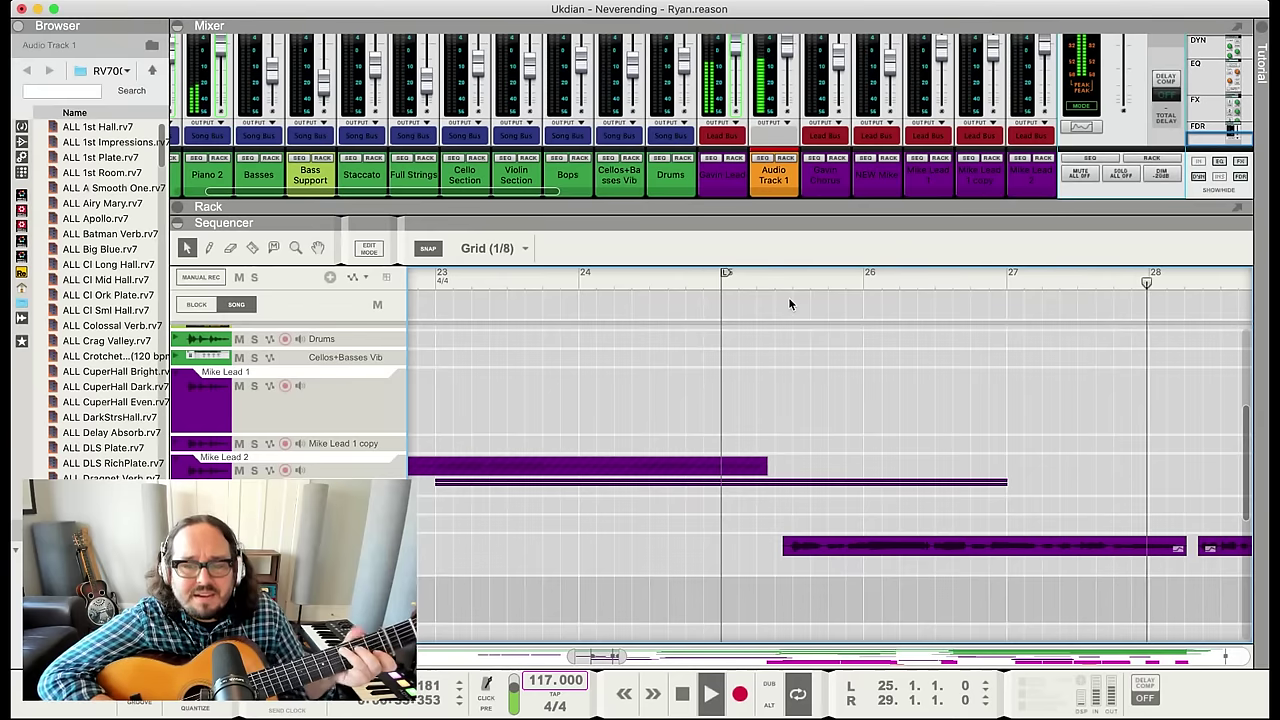
{"action": "key", "text": "space"}
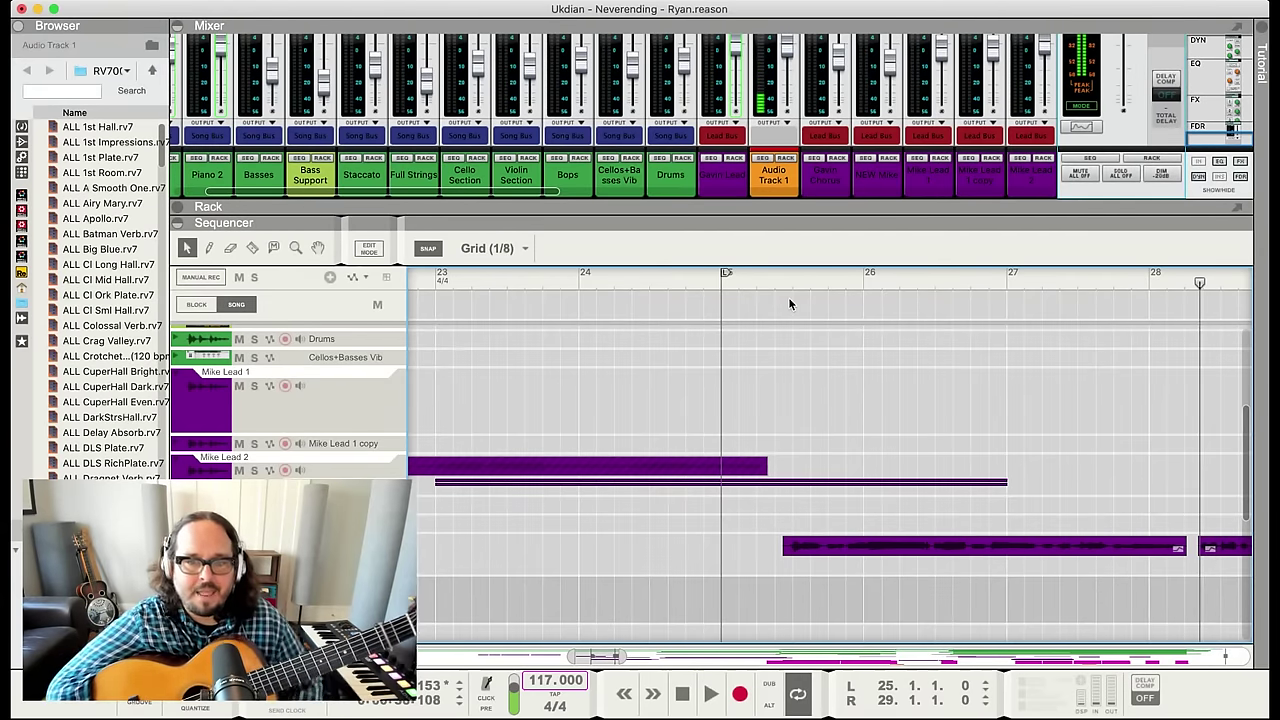
Audition the vocal from the fourth beat of bar 26, and return the playback position to the second beat of bar 25
{"action": "left_click", "coordinate": [969, 282]}
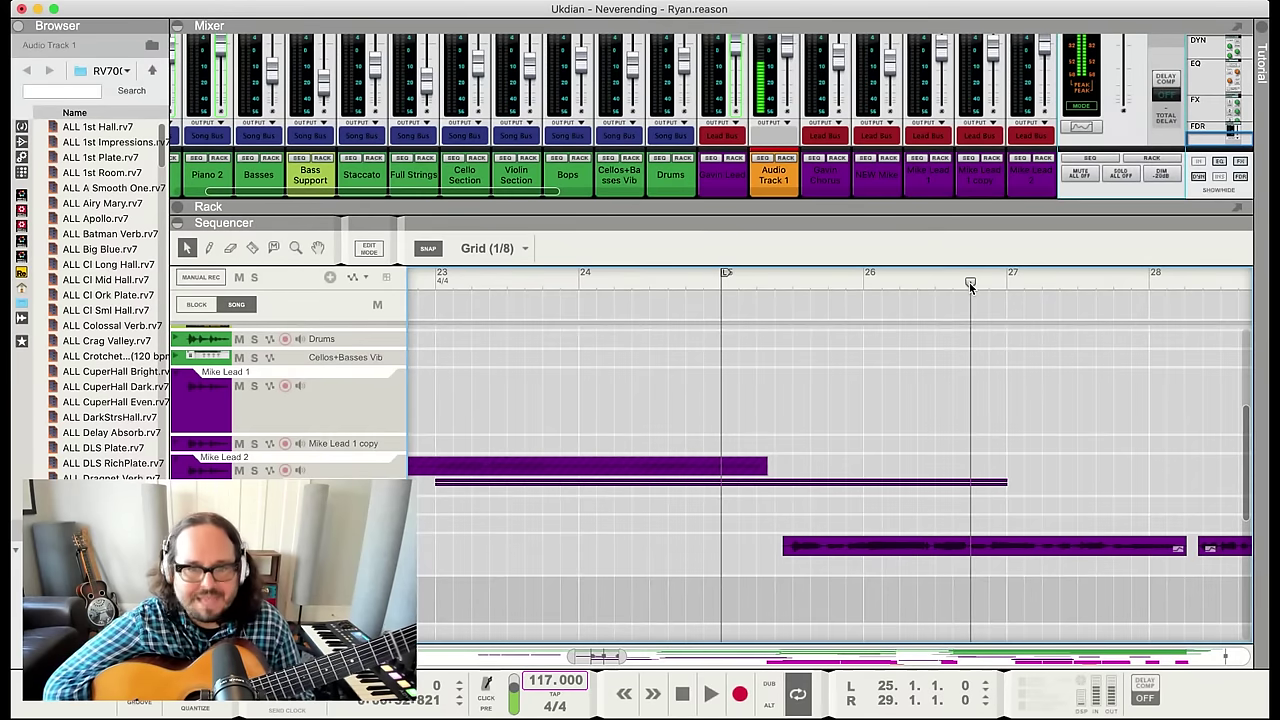
{"action": "key", "text": "space"}
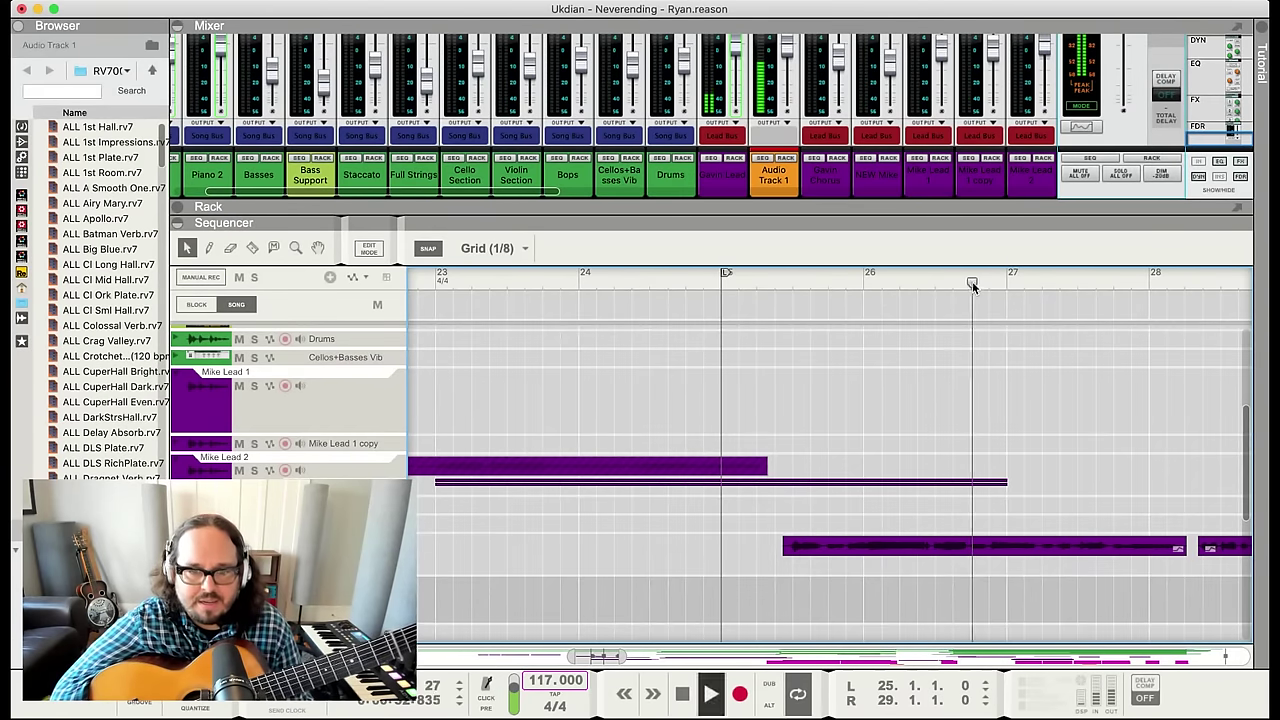
{"action": "key", "text": "space"}
{"action": "left_click", "coordinate": [1060, 282]}
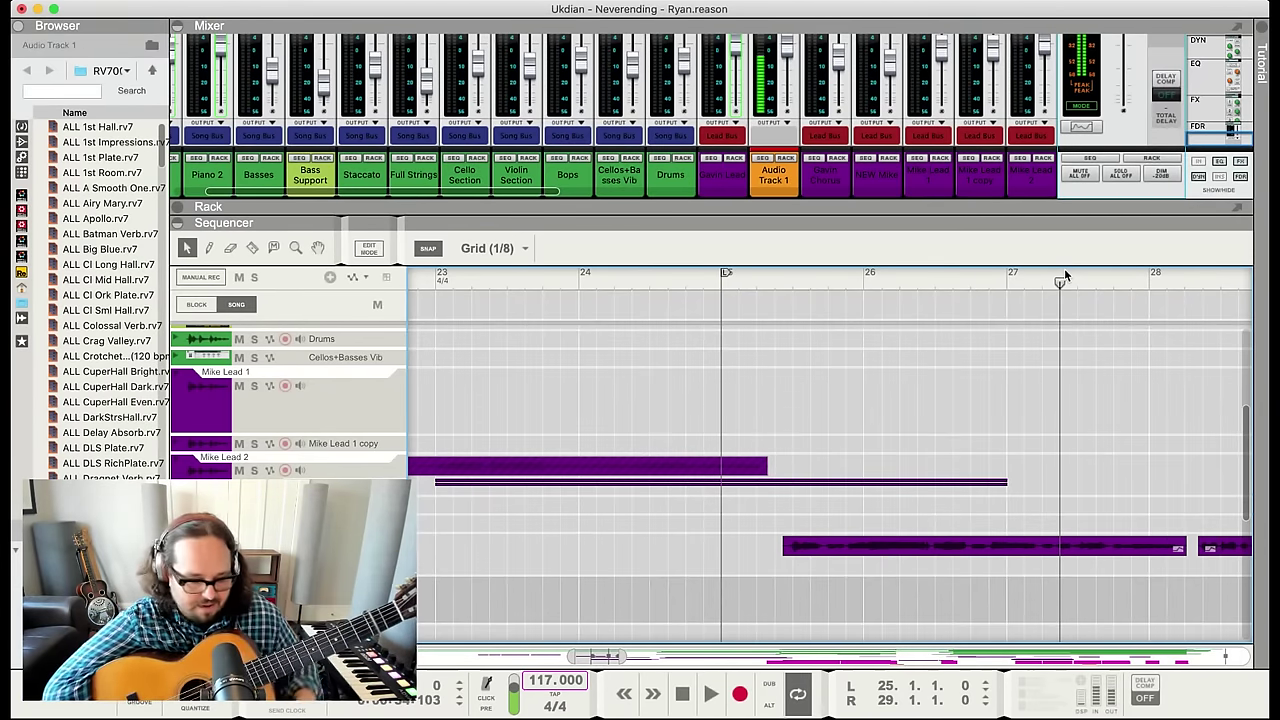
{"action": "left_click", "coordinate": [1008, 279]}
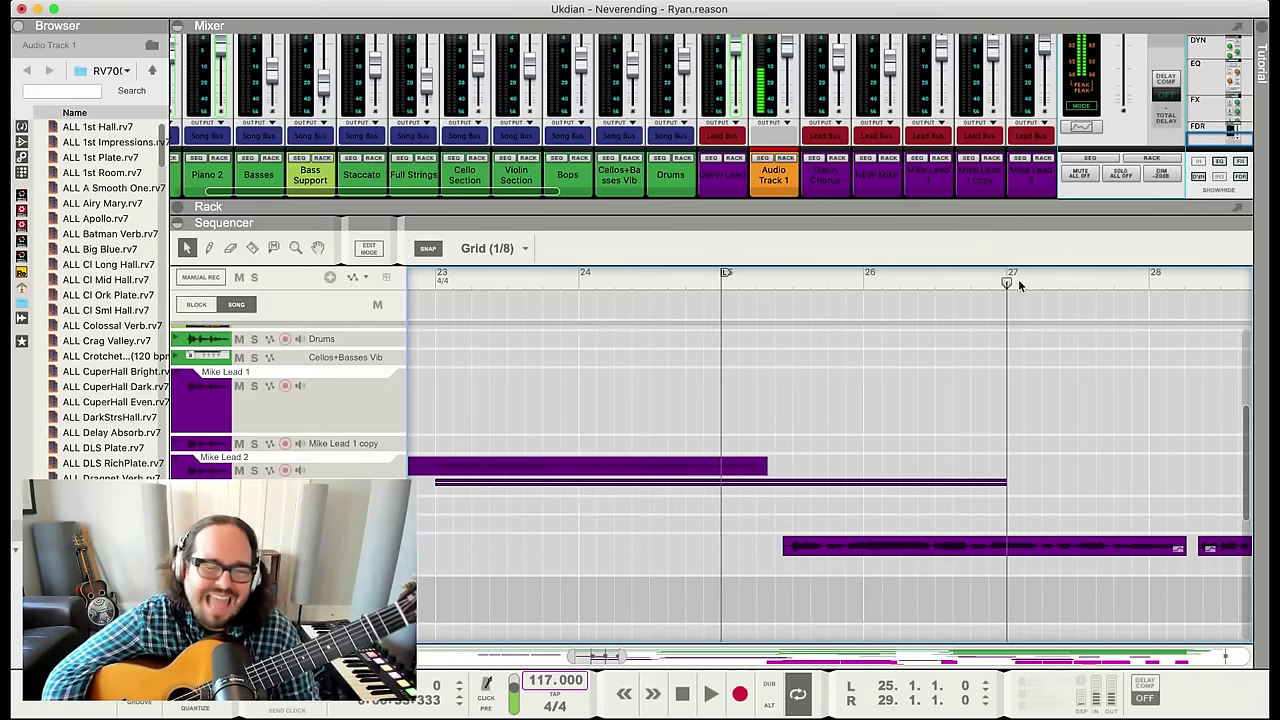
{"action": "left_click_drag", "start_coordinate": [810, 272], "coordinate": [757, 286]}
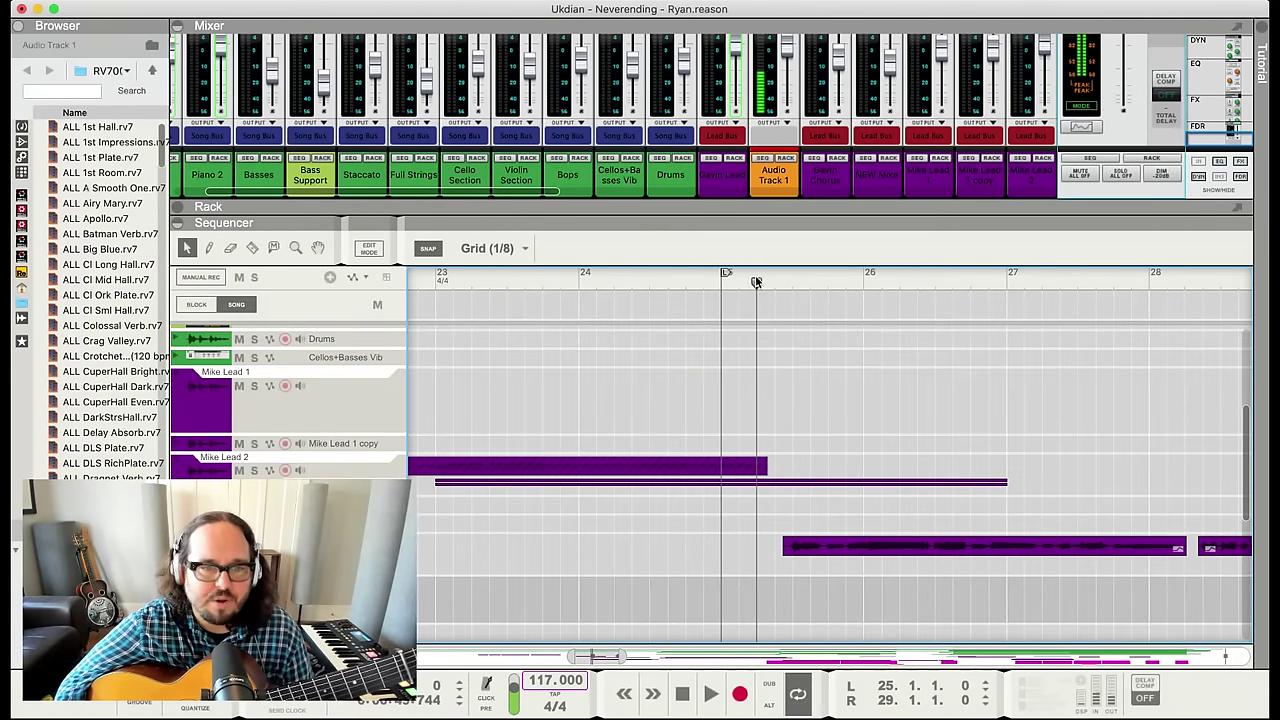
{"action": "left_click_drag", "start_coordinate": [757, 283], "coordinate": [757, 281]}
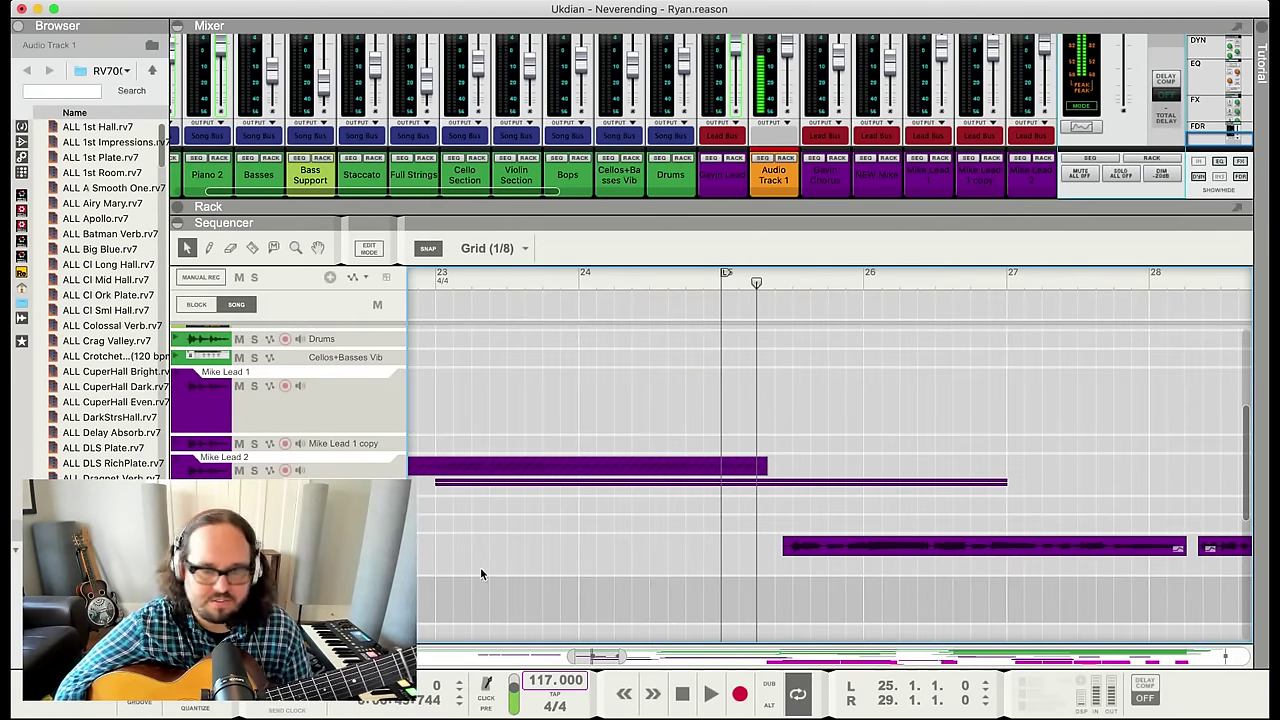
Audition the lead vocal from the second beat of bar 25 into bar 27, and return the playback position to bar 25
{"action": "key", "text": "KP_1"}
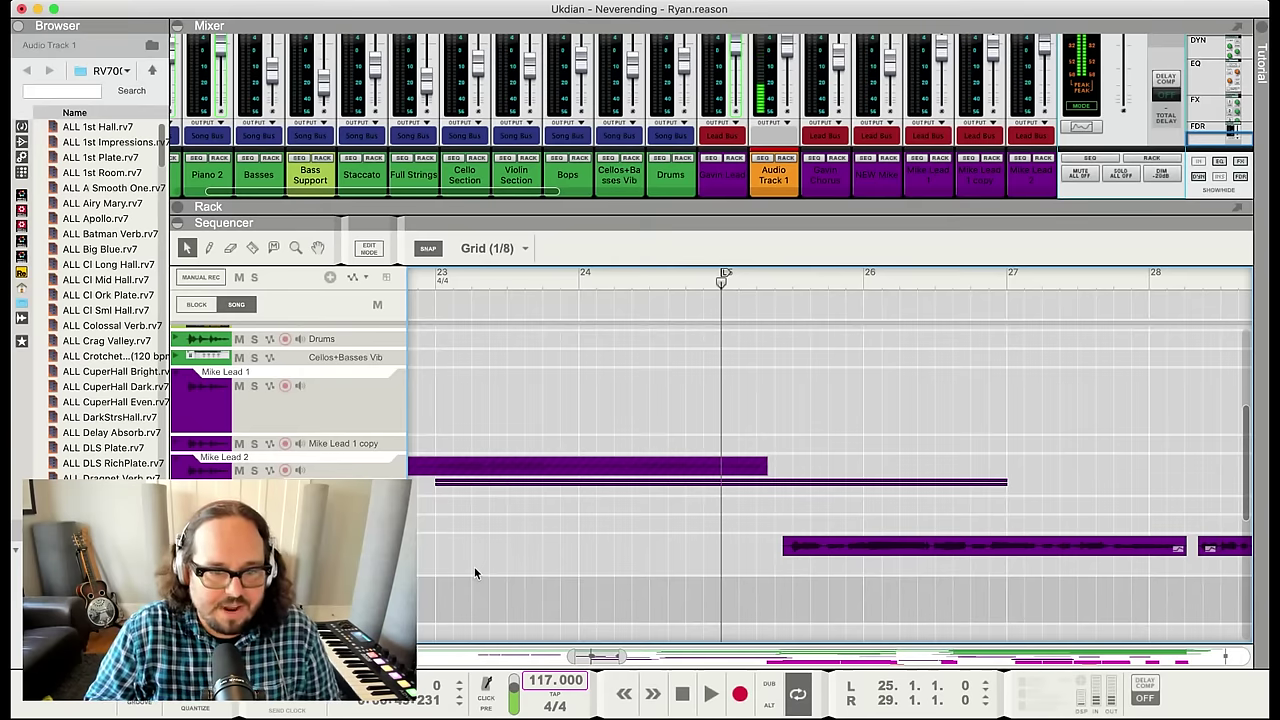
{"action": "key", "text": "space"}
{"action": "key", "text": "space"}
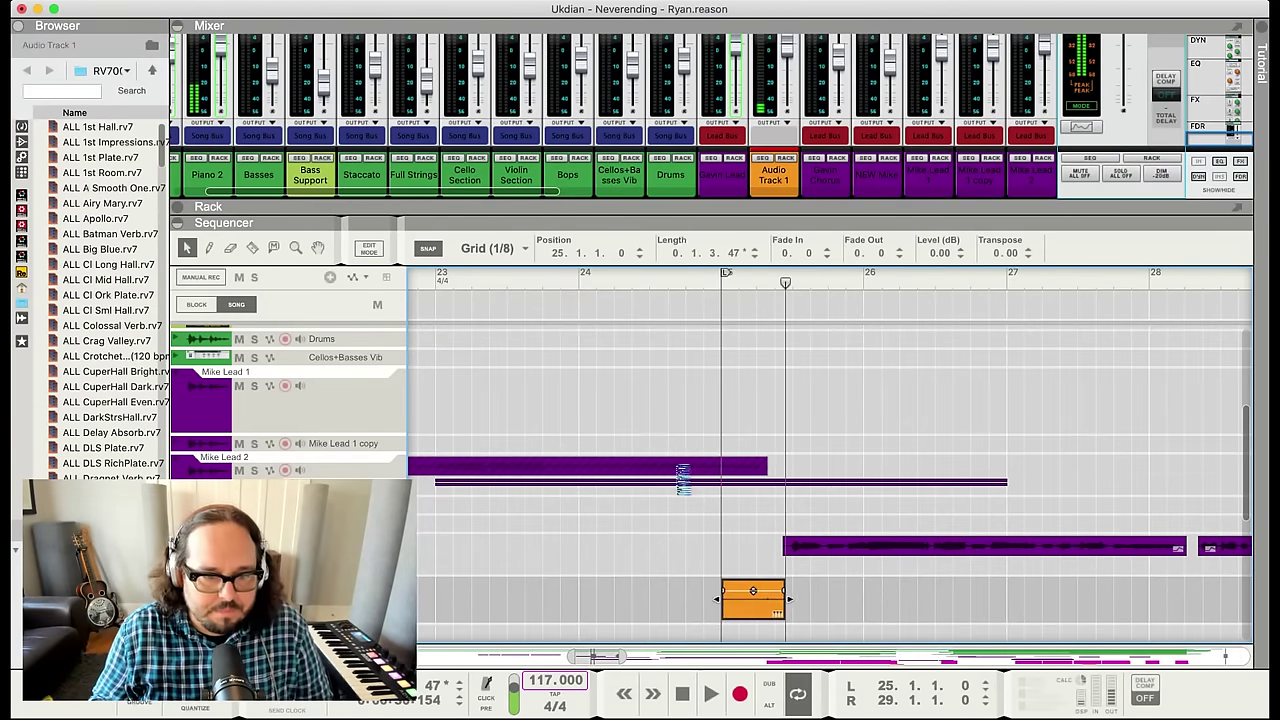
{"action": "left_click", "coordinate": [751, 283]}
{"action": "key", "text": "space"}
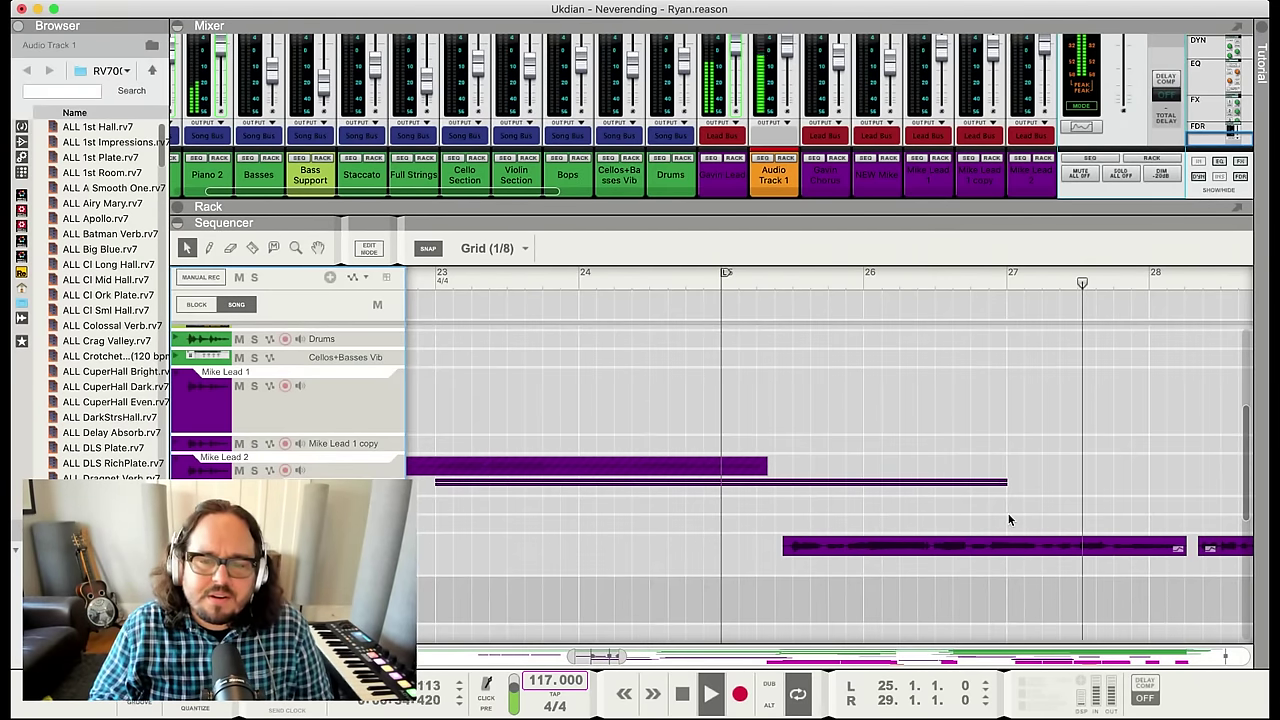
{"action": "left_click", "coordinate": [716, 280]}
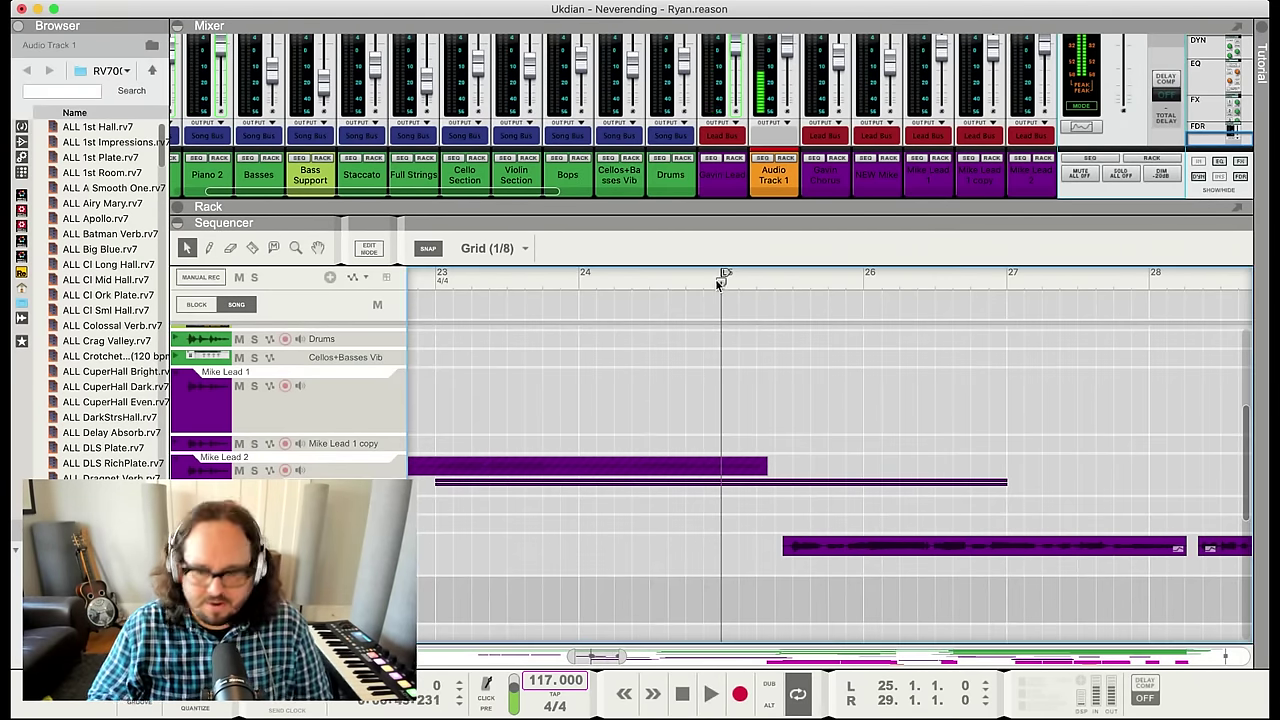
Record a vocal harmony take on Audio Track 1 from bar 25 to the second beat of bar 28, and play it back
{"action": "key", "text": "ctrl+Return"}
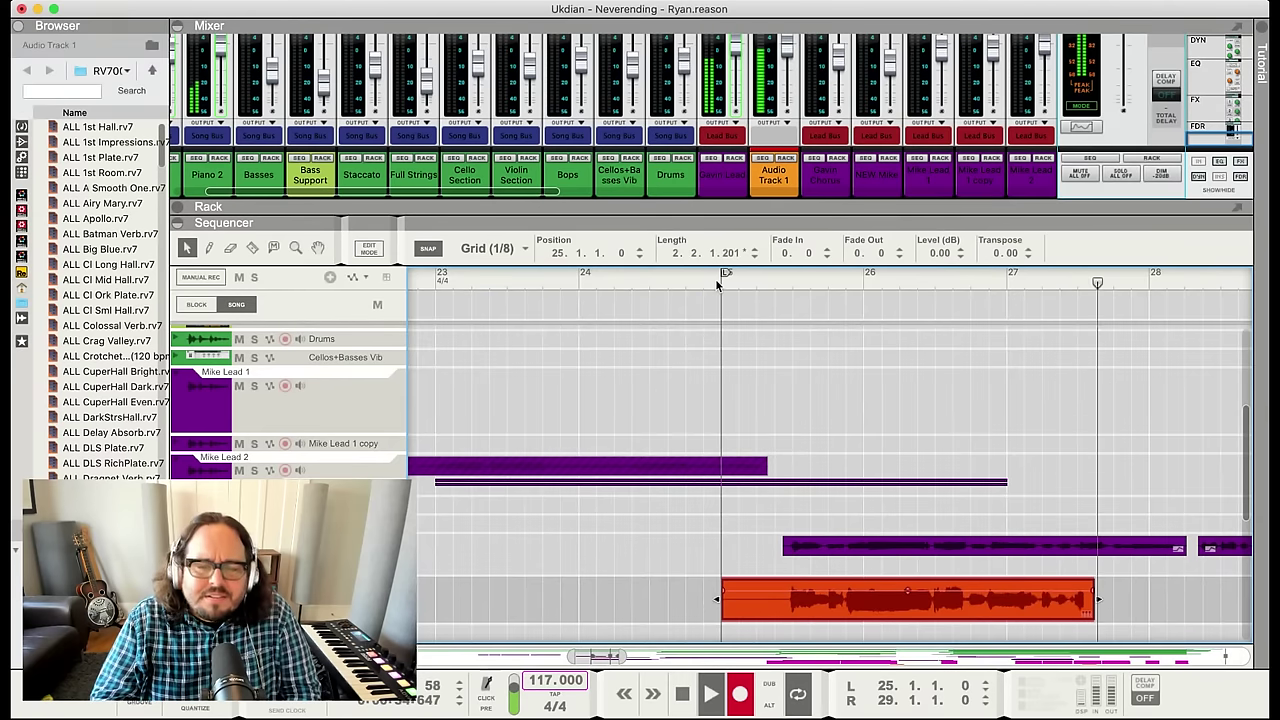
{"action": "key", "text": "space"}
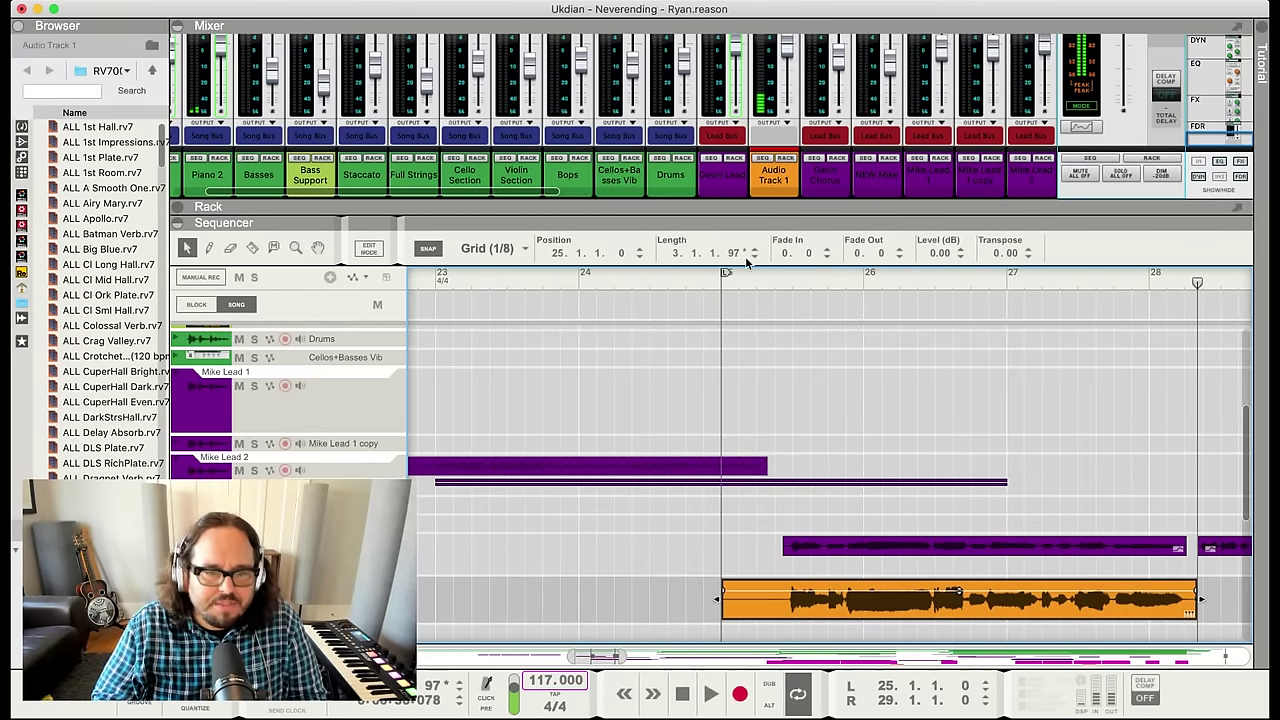
{"action": "left_click", "coordinate": [738, 280]}
{"action": "key", "text": "space"}
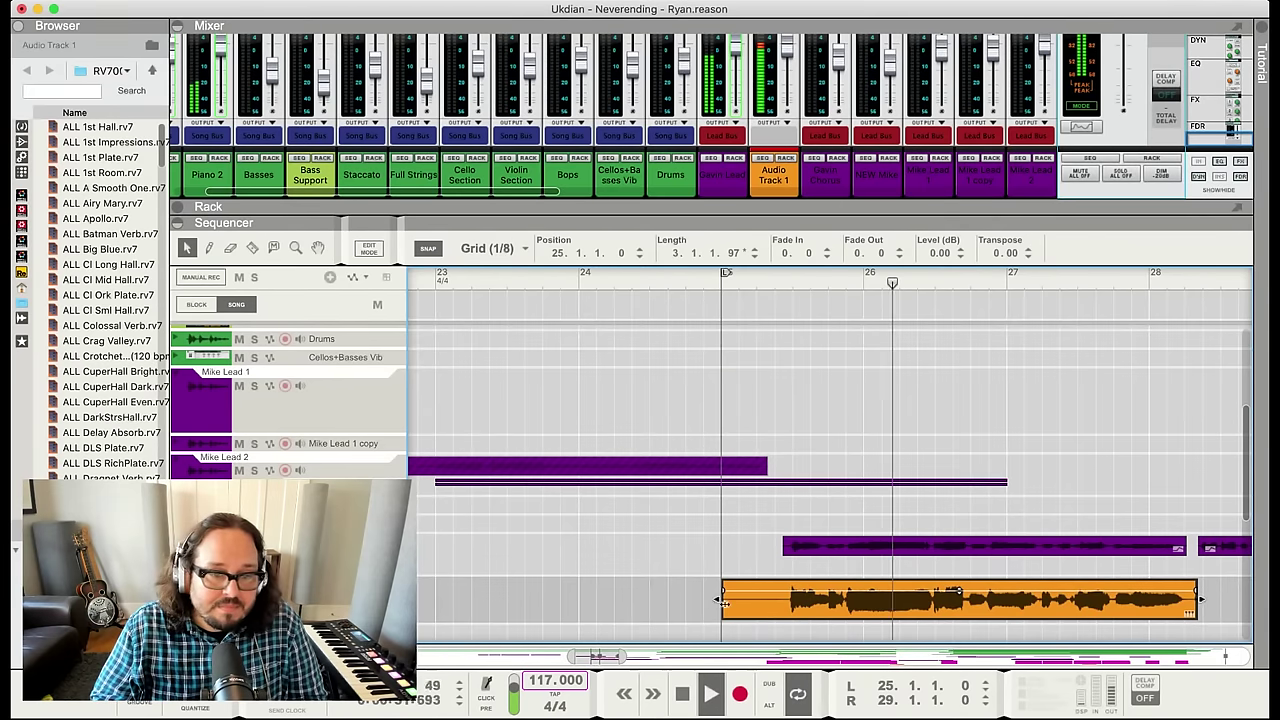
Trim the start of the new Audio Track 1 clip to 25.2.3.0 while it plays, and stop playback
{"action": "left_click_drag", "start_coordinate": [724, 600], "coordinate": [776, 600]}
{"action": "scroll", "coordinate": [845, 560], "scroll_direction": "down", "scroll_amount": 1}
{"action": "scroll", "coordinate": [845, 560], "scroll_direction": "down", "scroll_amount": 5}
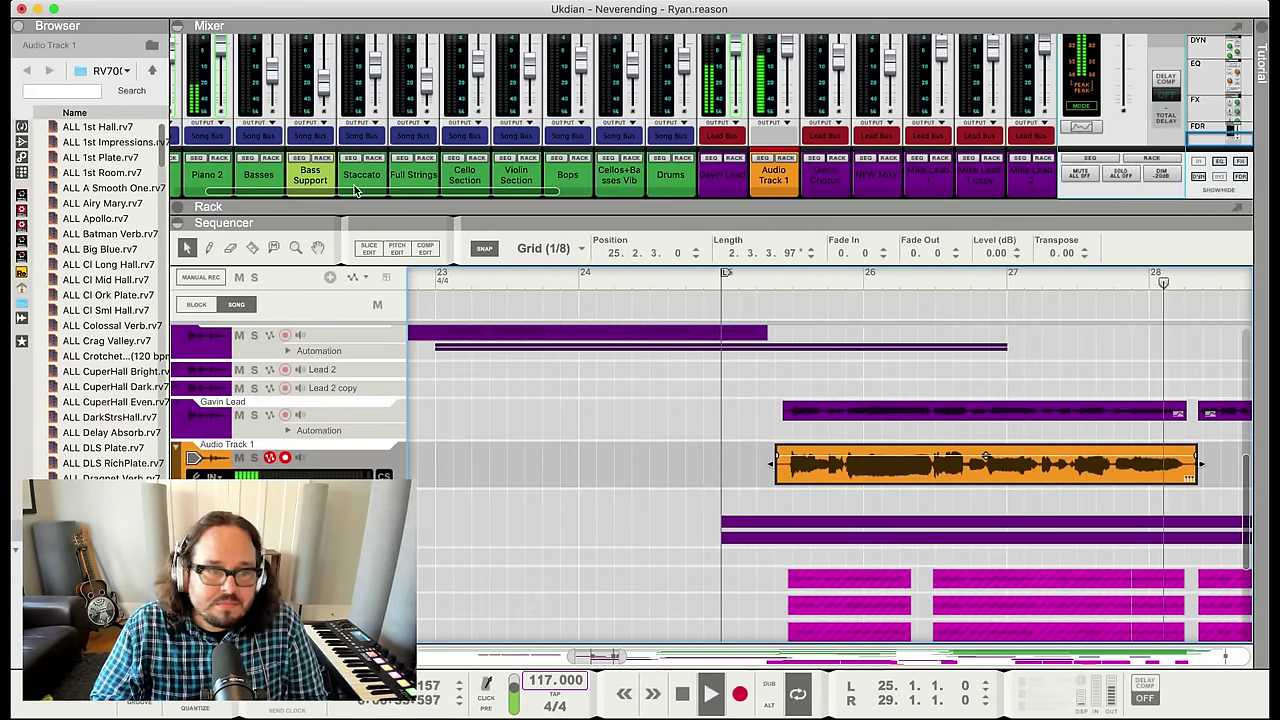
{"action": "key", "text": "space"}
Open the recorded clip for pitch editing, correct the pitch of all its notes and reduce their drift to 38%
{"action": "key", "text": "super+e"}
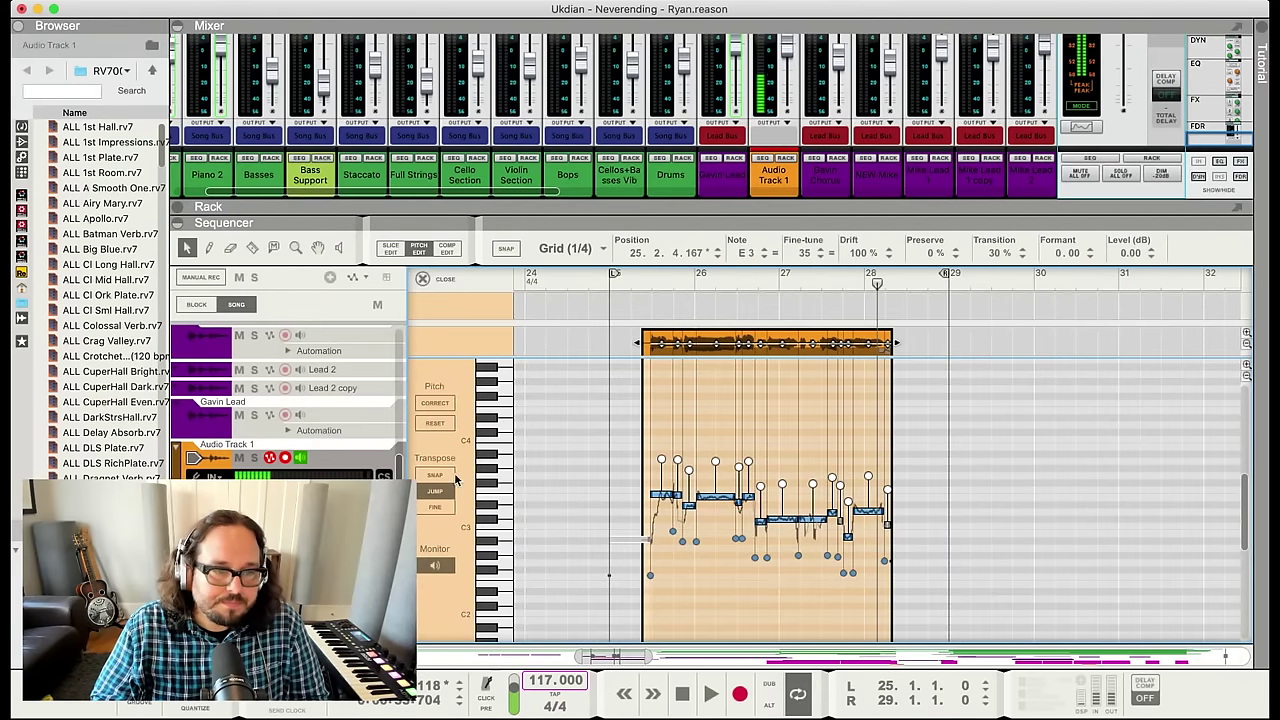
{"action": "left_click", "coordinate": [435, 403]}
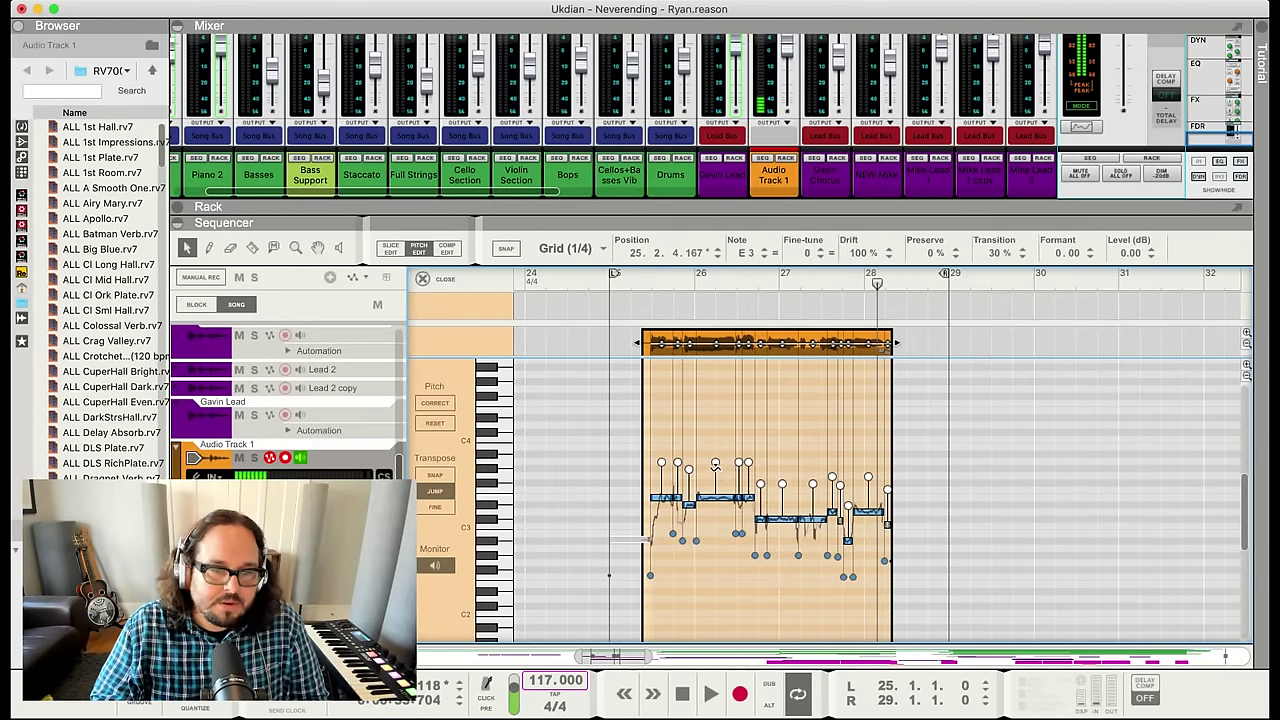
{"action": "left_click_drag", "start_coordinate": [716, 464], "coordinate": [666, 373]}
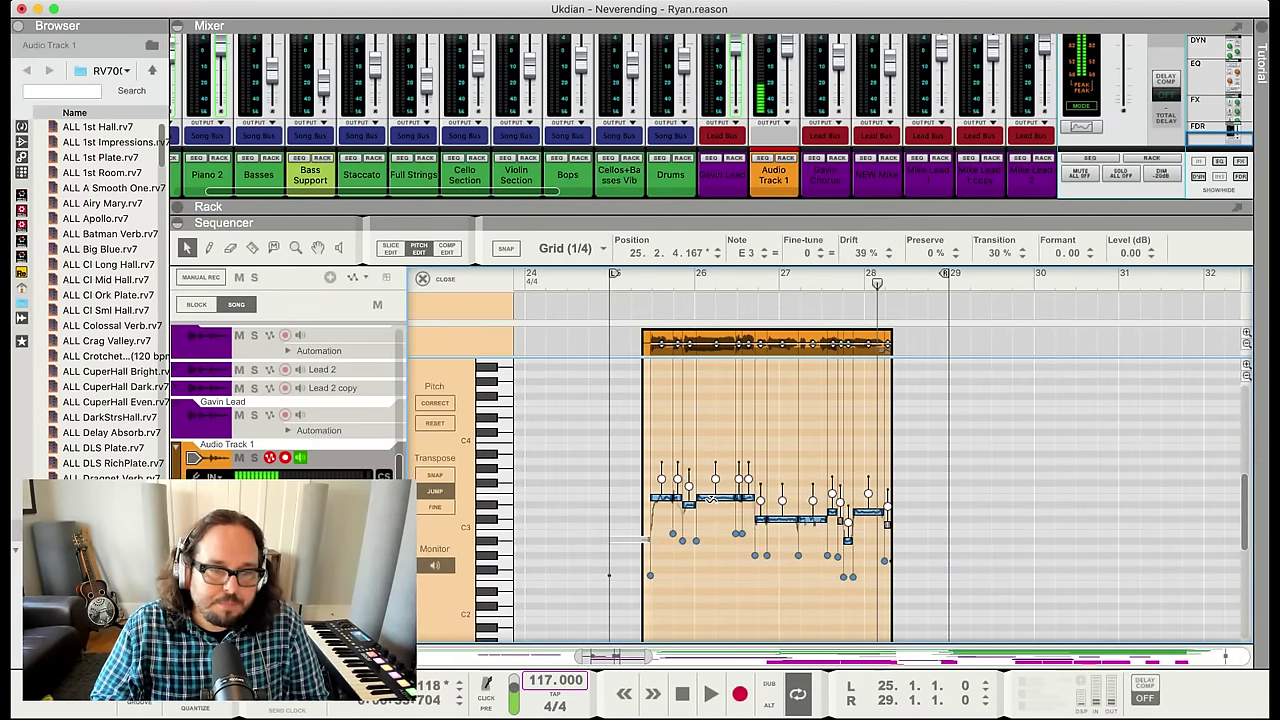
Play the pitch-corrected take from the middle of bar 25 into bar 28, and close the pitch editor
{"action": "left_click", "coordinate": [643, 280]}
{"action": "key", "text": "space"}
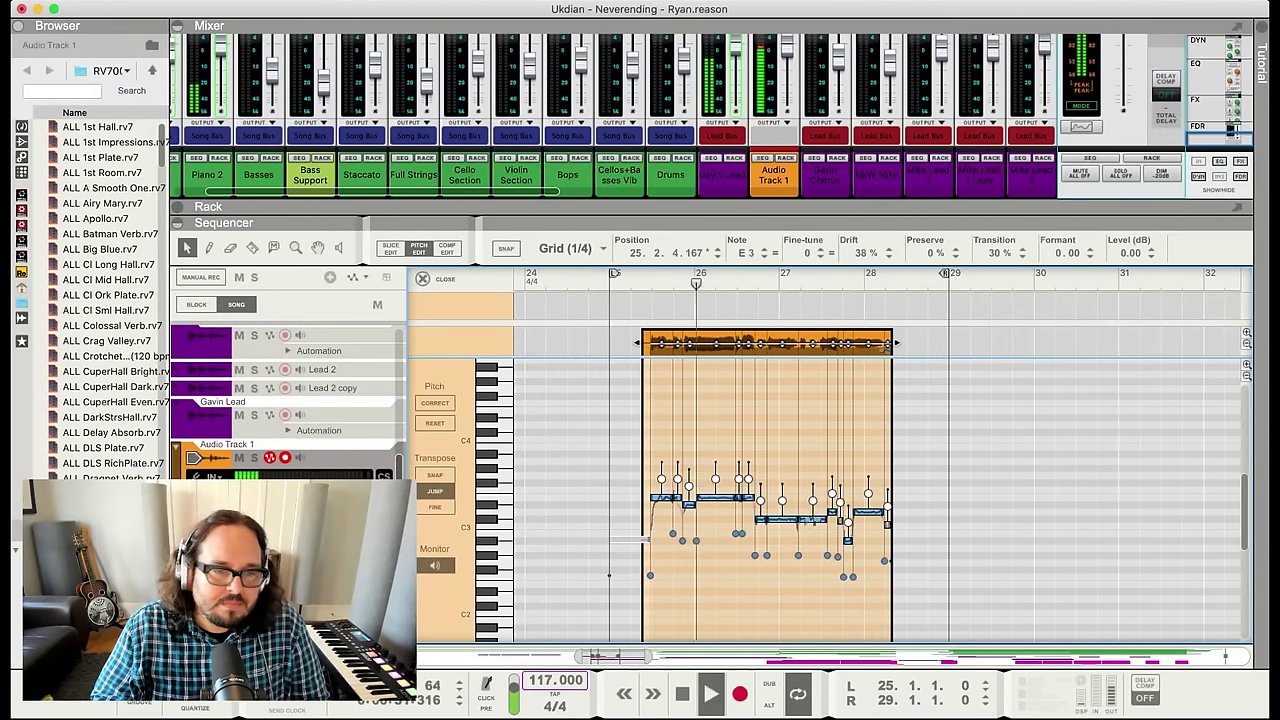
{"action": "left_click_drag", "start_coordinate": [663, 480], "coordinate": [771, 474]}
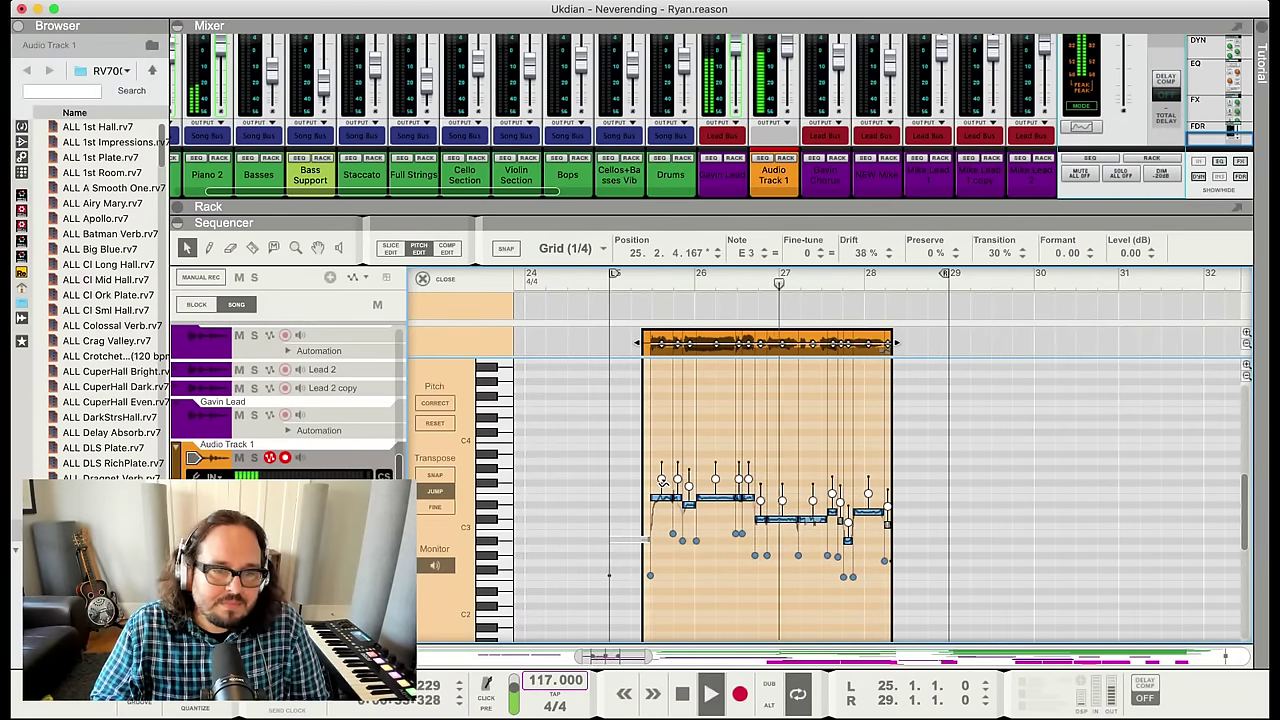
{"action": "key", "text": "shift+Tab"}
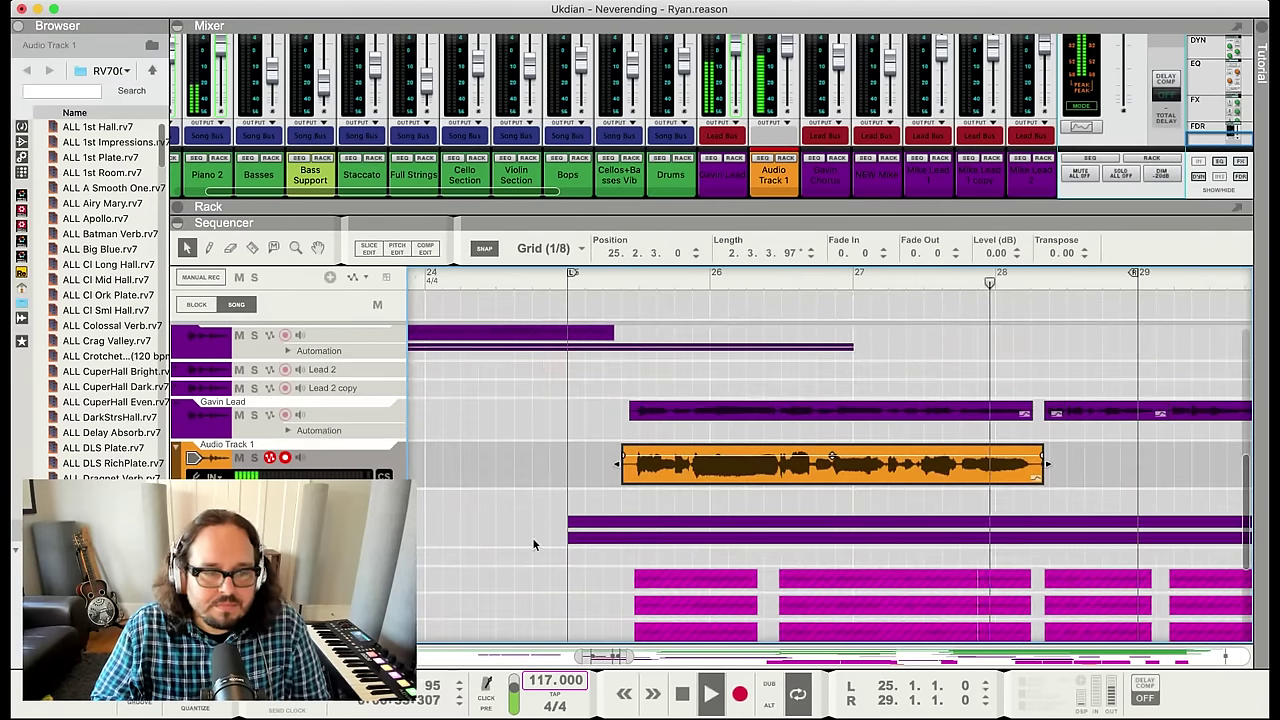
{"action": "key", "text": "space"}
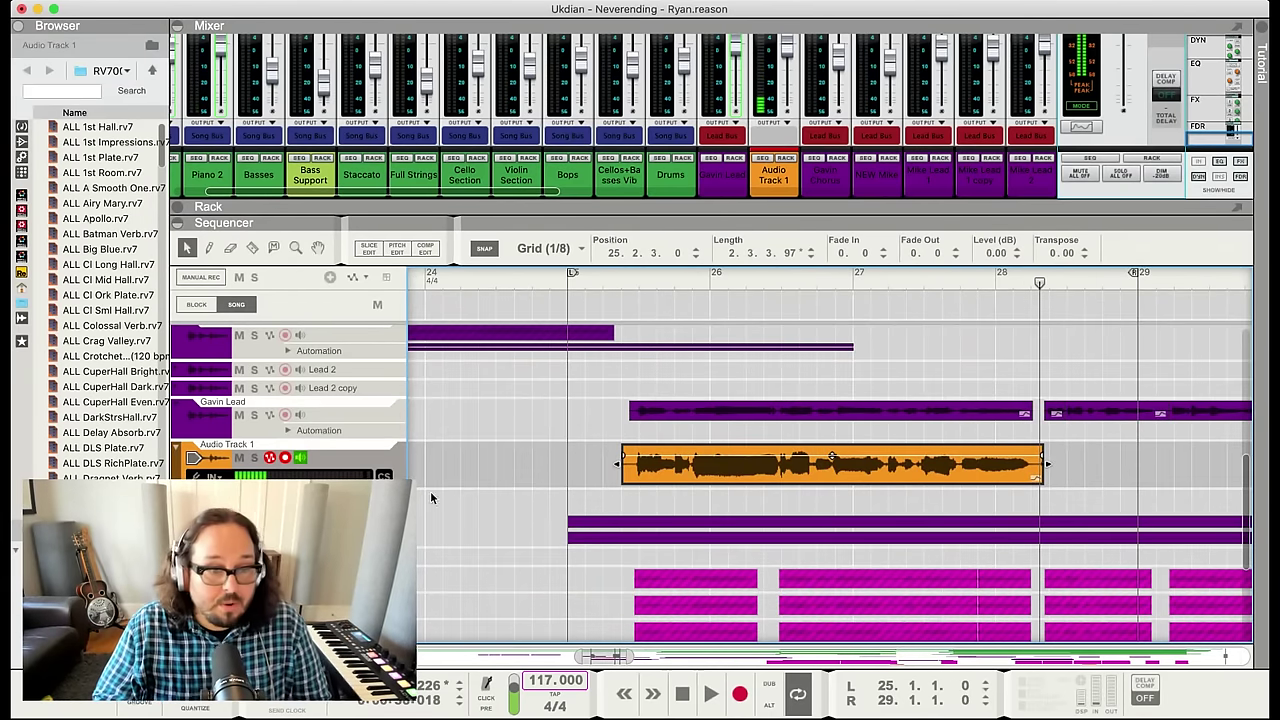
Create a dub track for Audio Track 1 and turn on its effects send 3 to ALL Plate Spread
{"action": "key", "text": "super+d"}
{"action": "key", "text": "F5"}
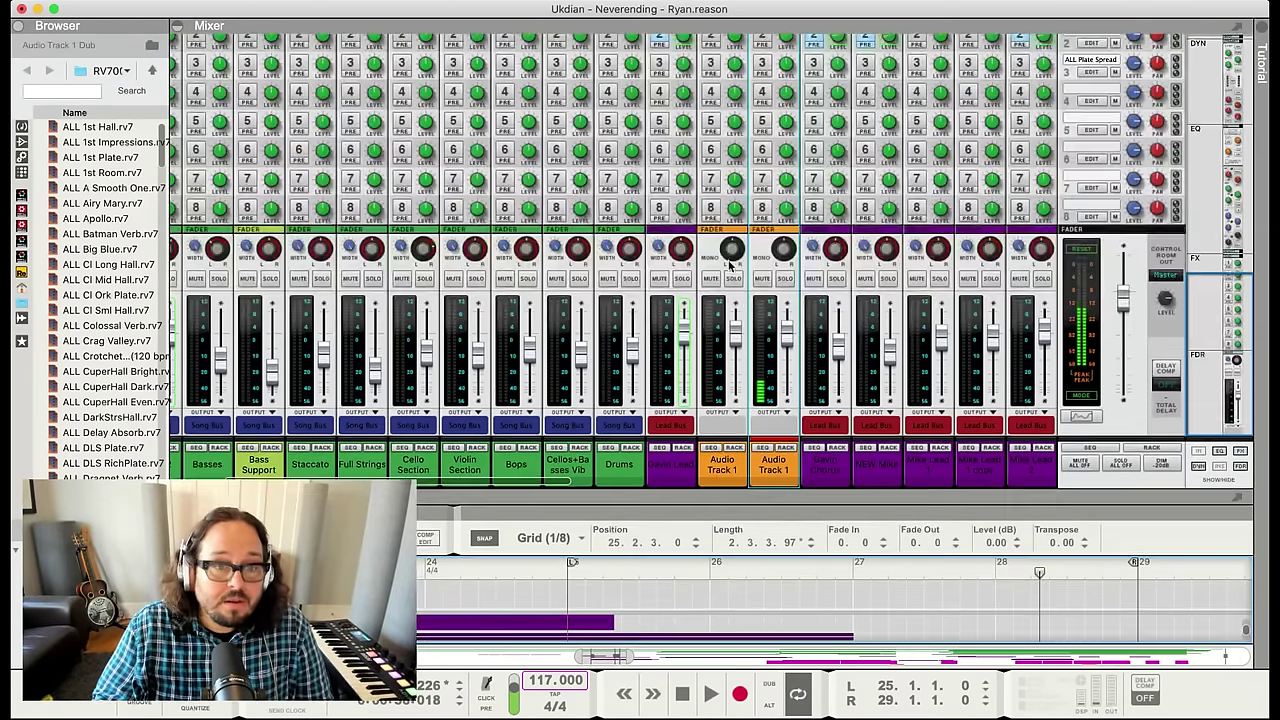
{"action": "scroll", "coordinate": [716, 196], "scroll_direction": "up", "scroll_amount": 5}
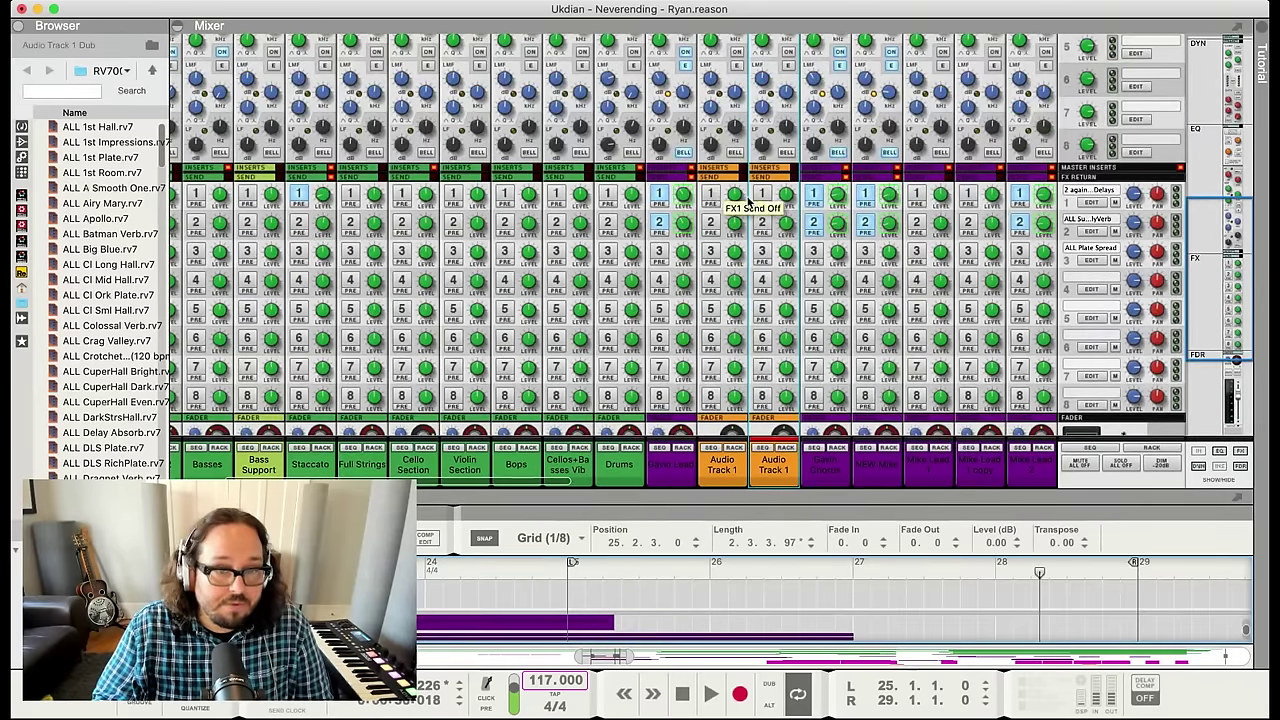
{"action": "left_click", "coordinate": [762, 193]}
{"action": "key", "text": "F5"}
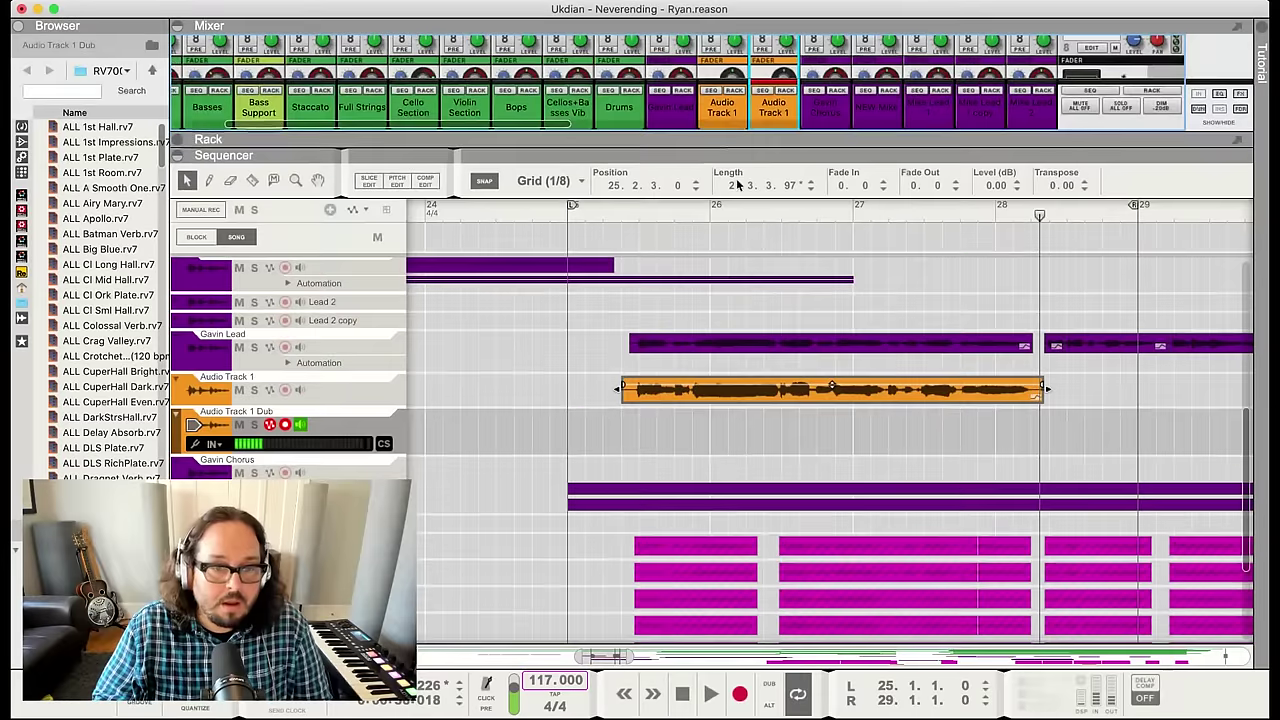
{"action": "key", "text": "F5"}
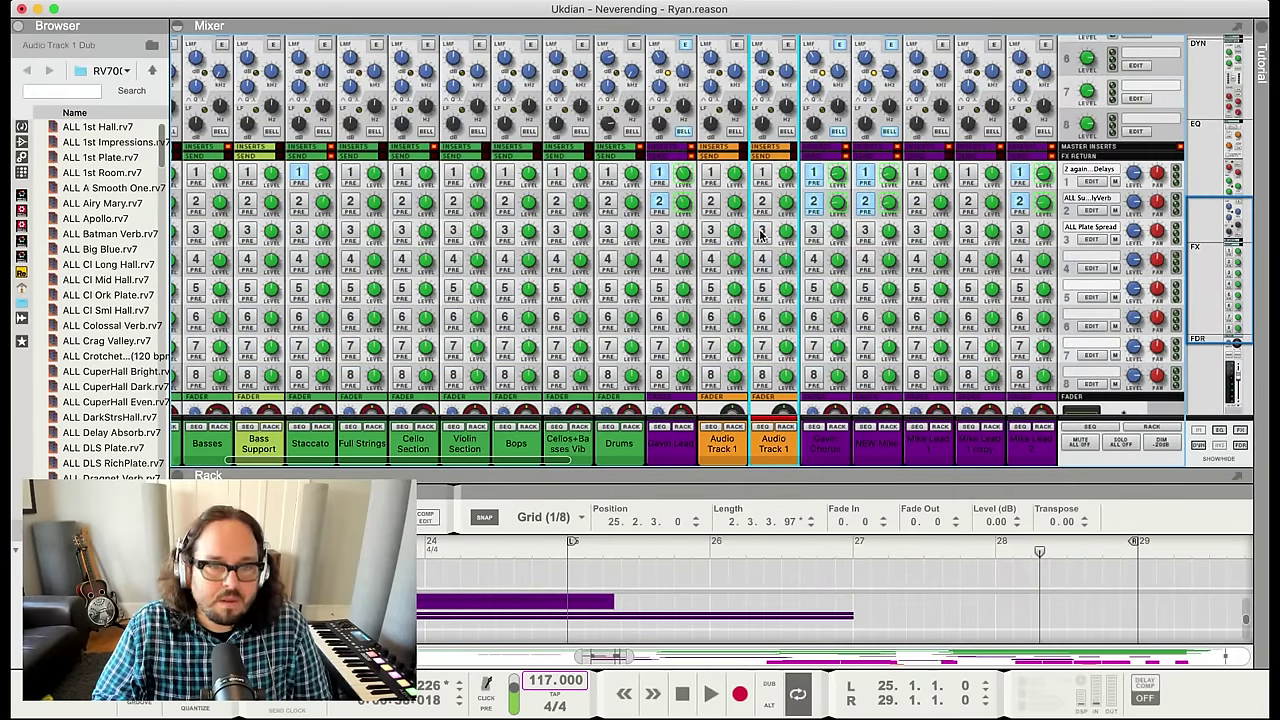
{"action": "left_click", "coordinate": [762, 232]}
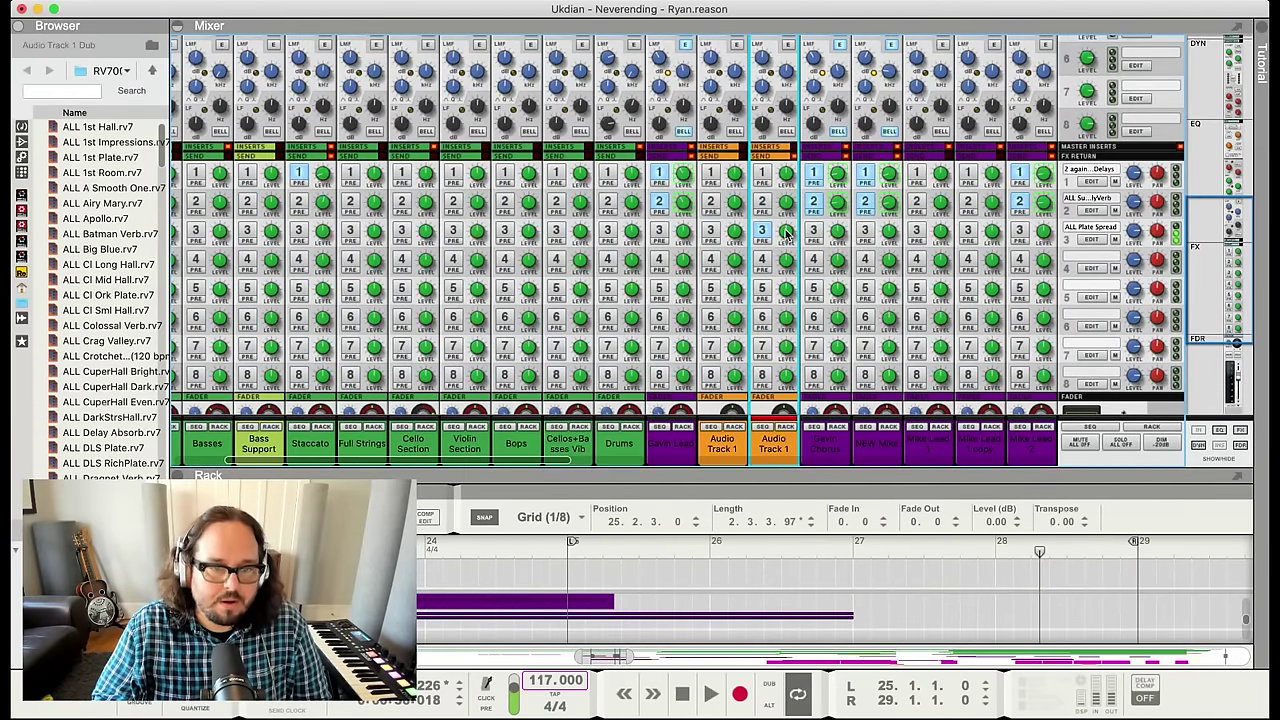
{"action": "left_click_drag", "start_coordinate": [788, 234], "coordinate": [773, 400]}
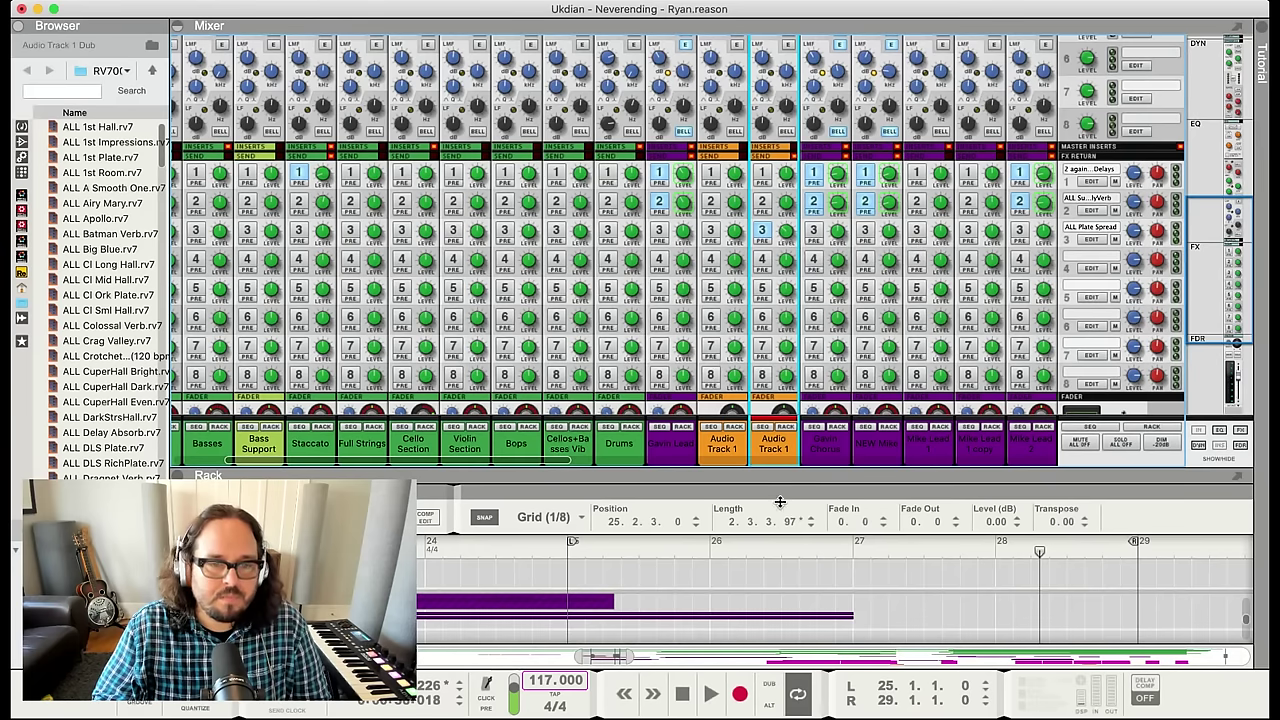
{"action": "key", "text": "F5"}
Play the harmony take from the middle of bar 25 and, without grid snapping, trim its clip start to 25.2.4.63
{"action": "left_click", "coordinate": [630, 172]}
{"action": "key", "text": "space"}
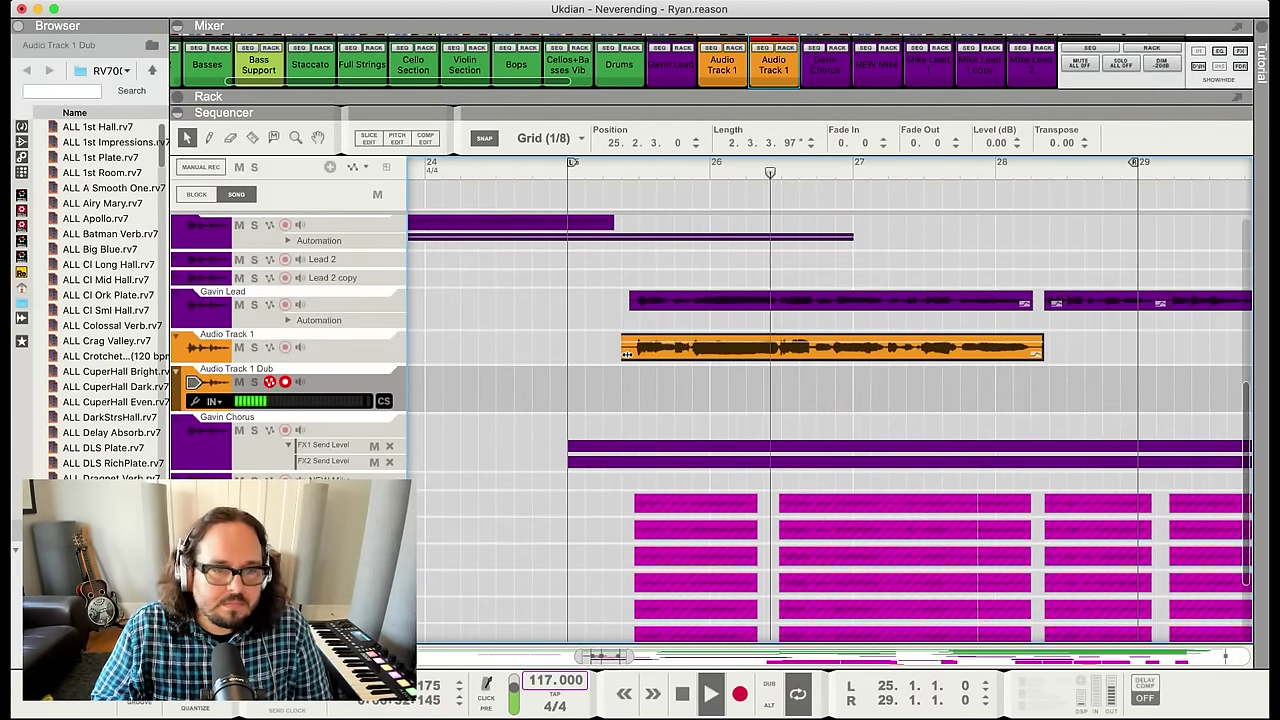
{"action": "left_click_drag", "start_coordinate": [622, 352], "coordinate": [633, 350]}
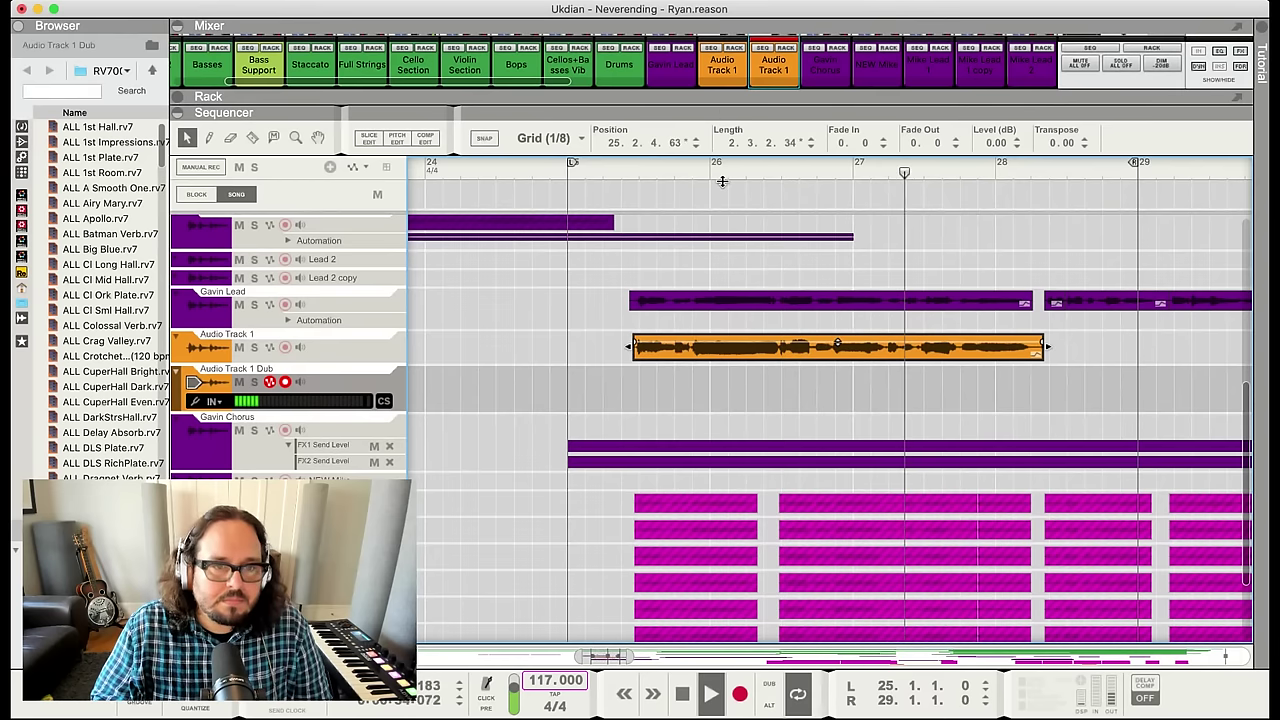
{"action": "key", "text": "F5"}
{"action": "key", "text": "space"}
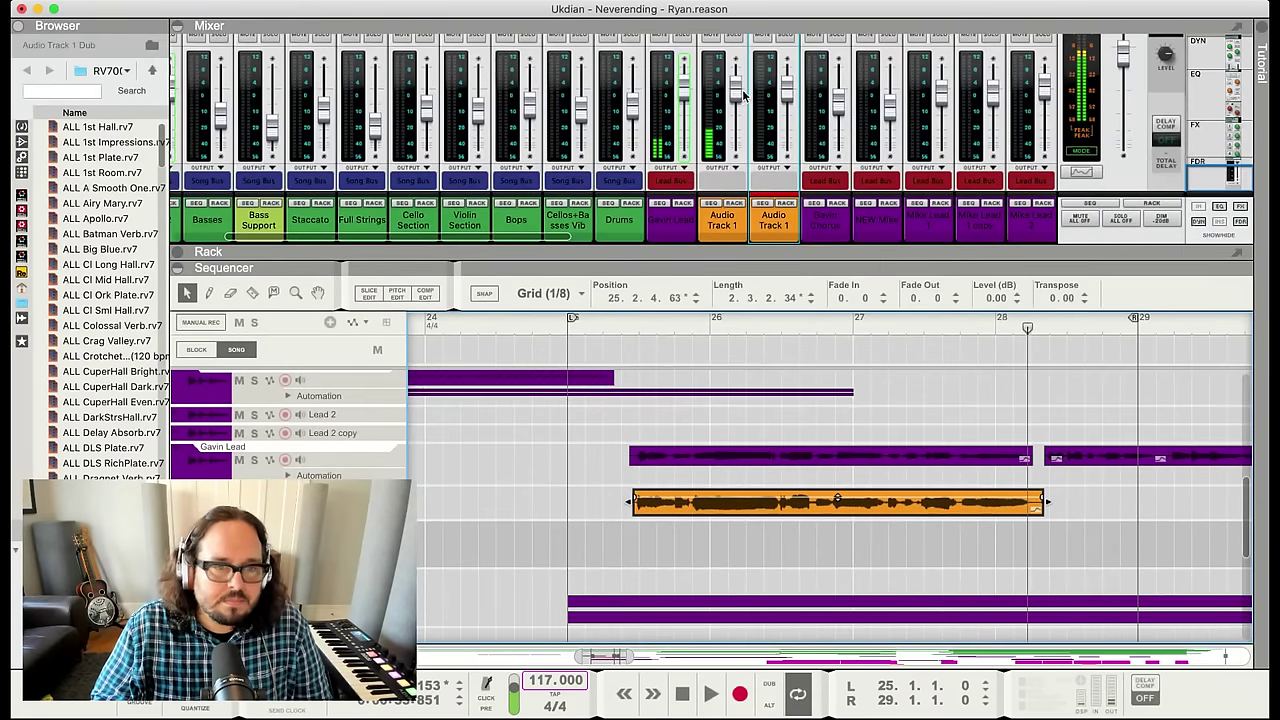
Try a lower fader level on Audio Track 1, restore it, and set the Audio Track 1 Dub fader to -17.57 dB
{"action": "left_click_drag", "start_coordinate": [735, 90], "coordinate": [735, 110]}
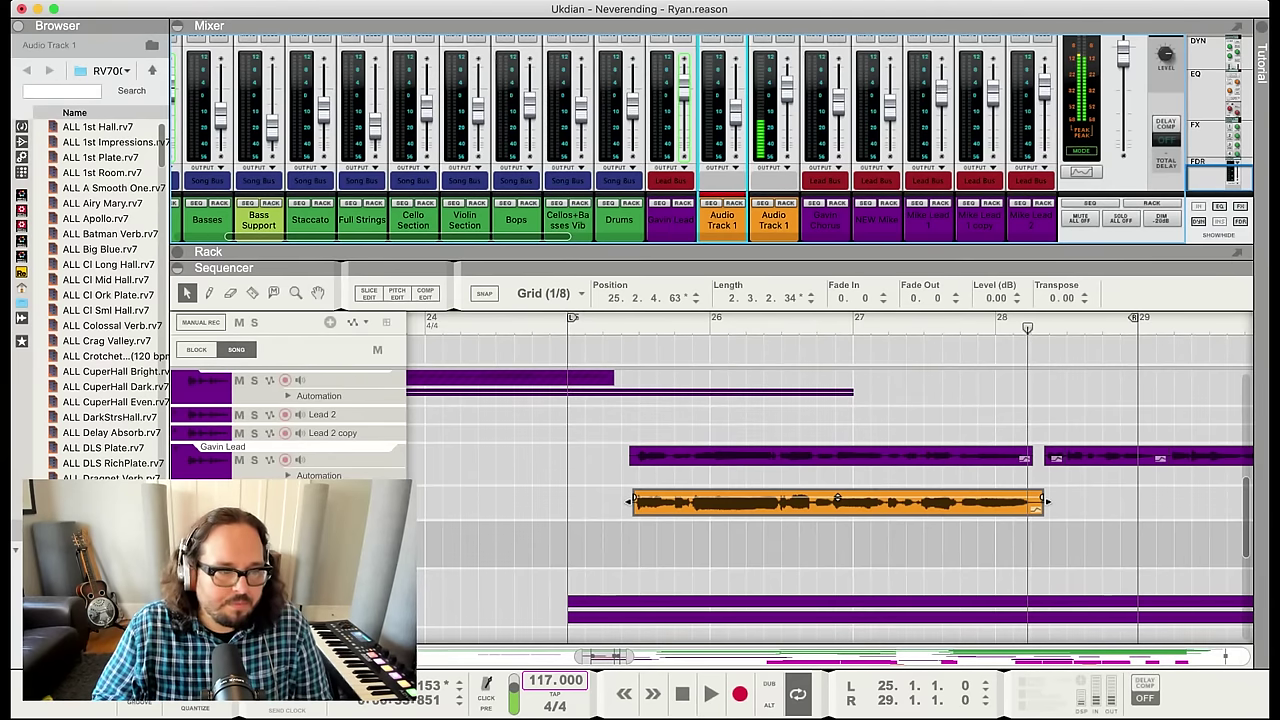
{"action": "left_click", "coordinate": [361, 500]}
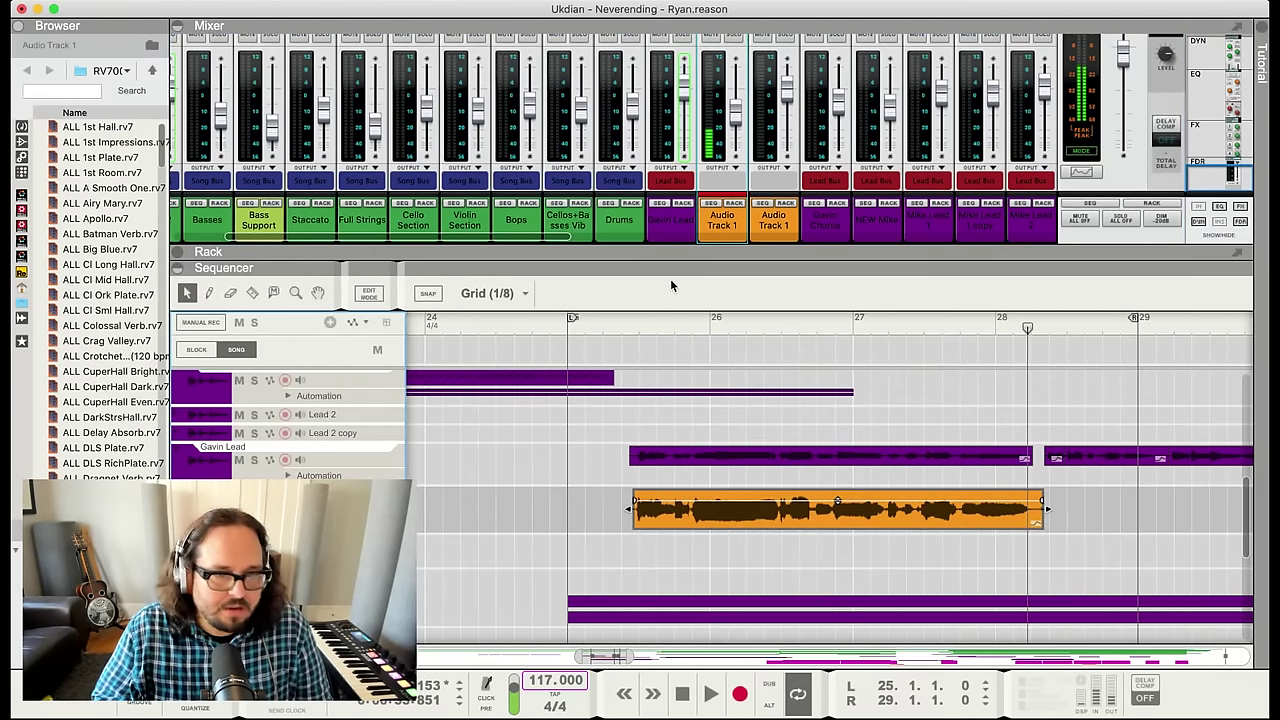
{"action": "left_click", "coordinate": [746, 110]}
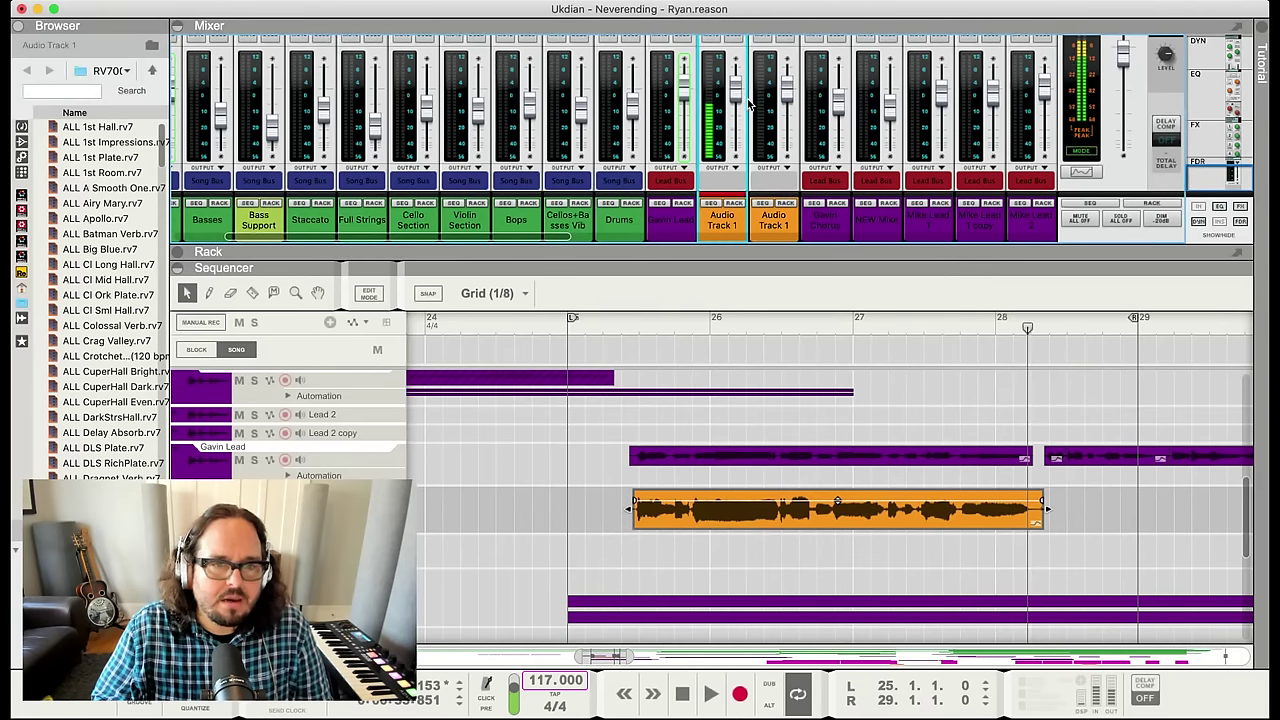
{"action": "left_click", "coordinate": [790, 90]}
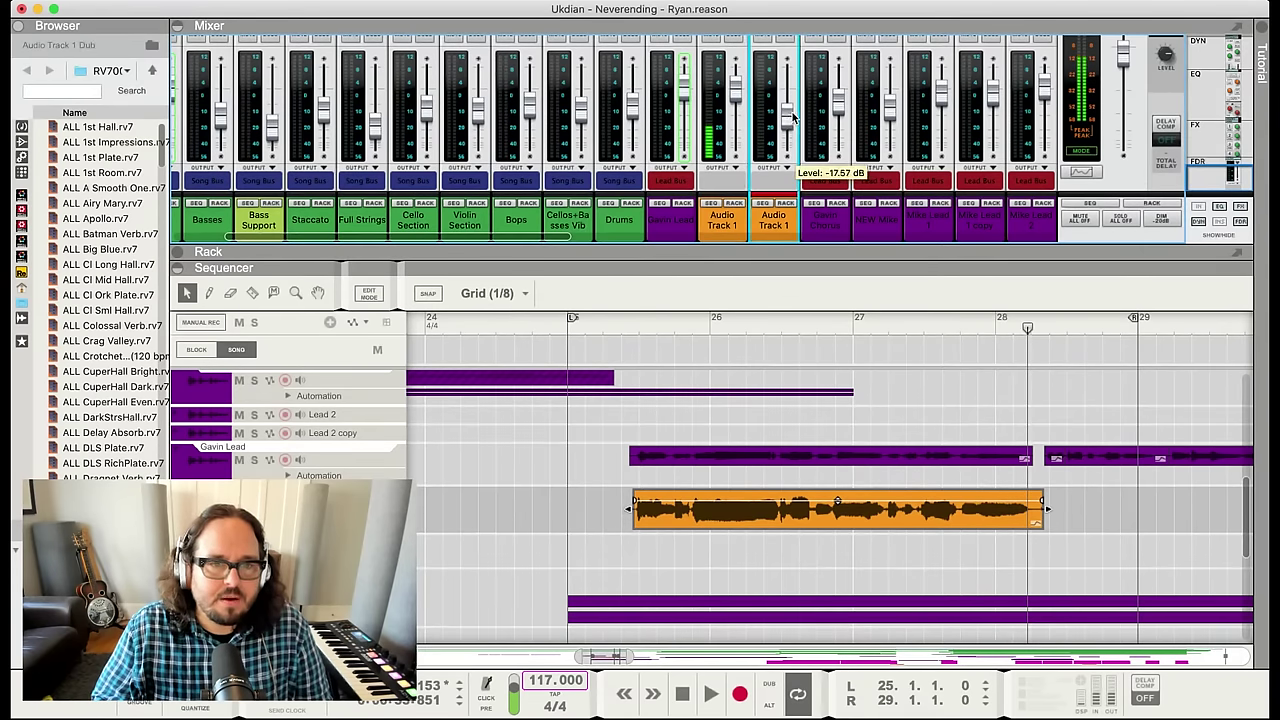
Extend the loop's right locator to 31.4.4.23 and play the following lead vocal phrase from bar 28
{"action": "left_click", "coordinate": [840, 510]}
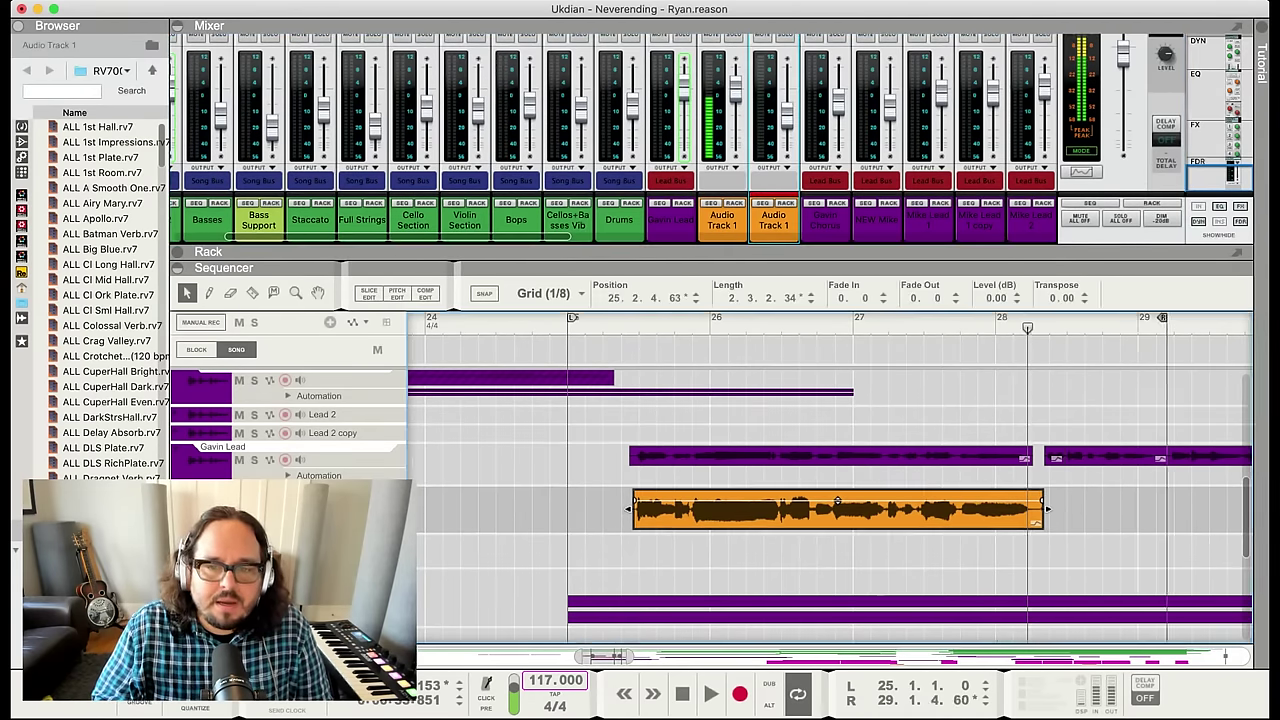
{"action": "scroll", "coordinate": [840, 510], "scroll_direction": "right", "scroll_amount": 5}
{"action": "scroll", "coordinate": [830, 480], "scroll_direction": "right", "scroll_amount": 5}
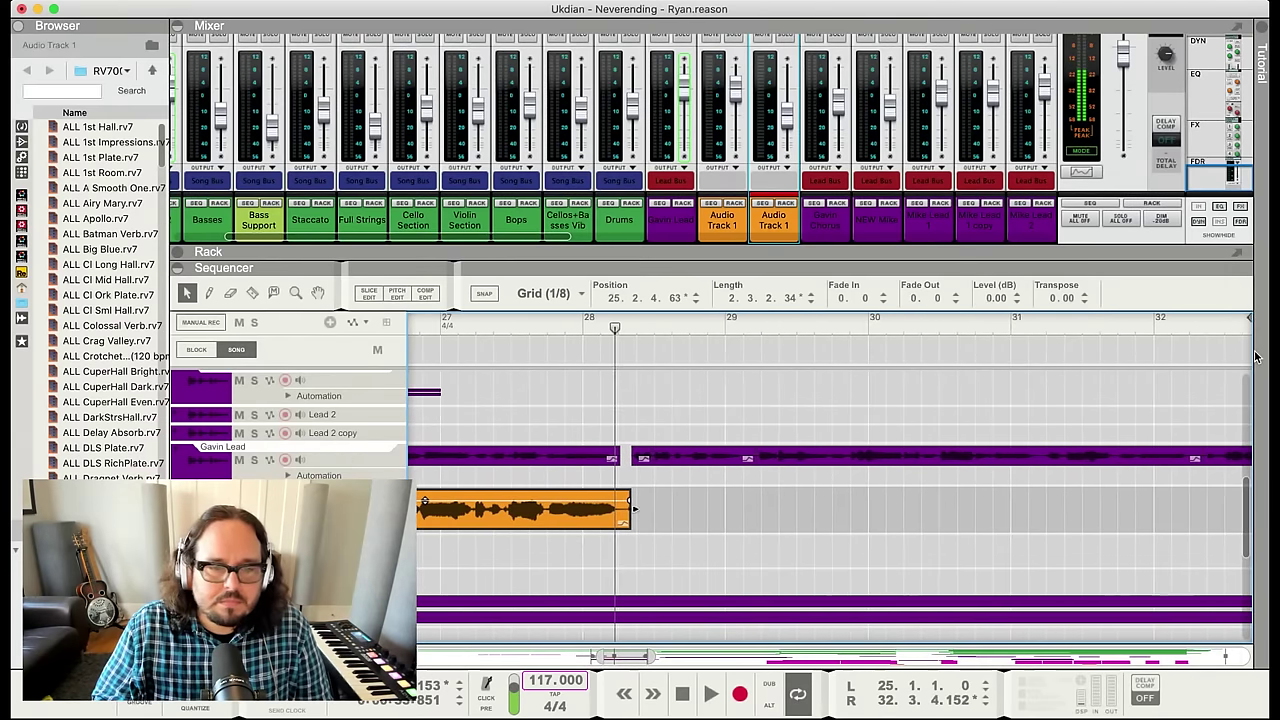
{"action": "left_click", "coordinate": [1097, 322], "text": "alt"}
{"action": "key", "text": "space"}
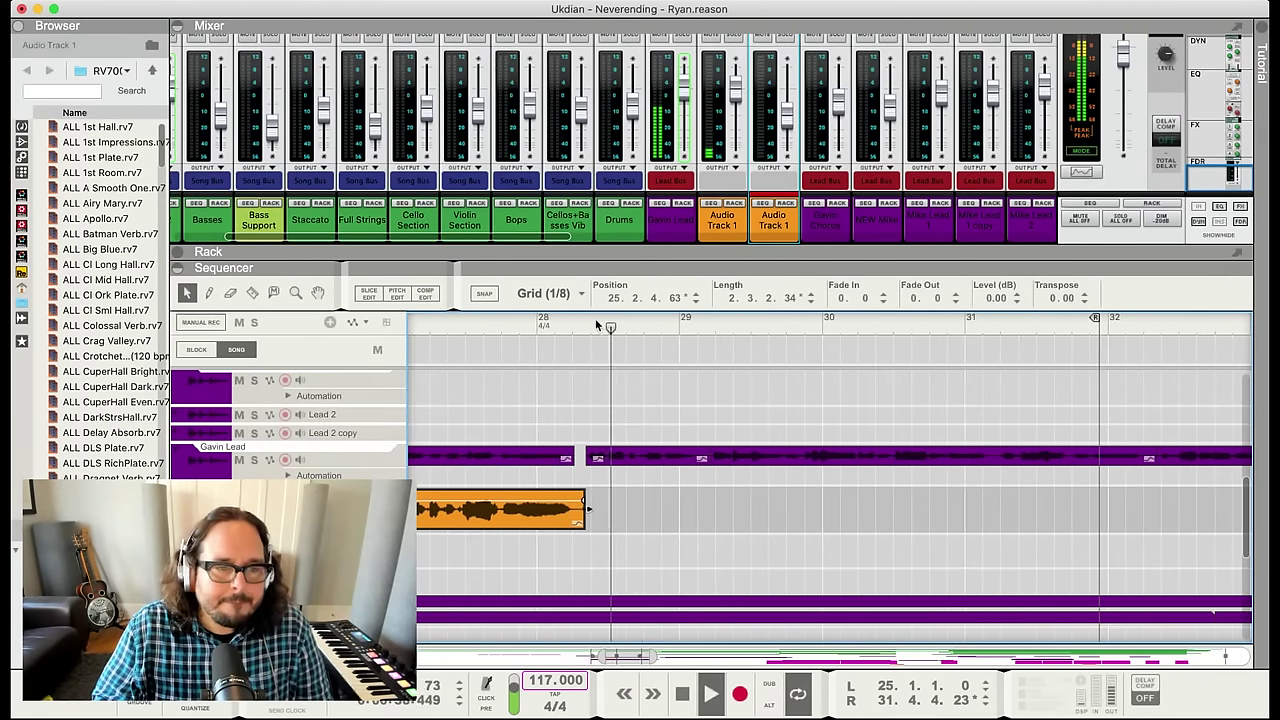
Stop playback, return the song position to the left locator at bar 25 and turn on snap to grid
{"action": "key", "text": "space"}
{"action": "scroll", "coordinate": [527, 390], "scroll_direction": "left", "scroll_amount": 5}
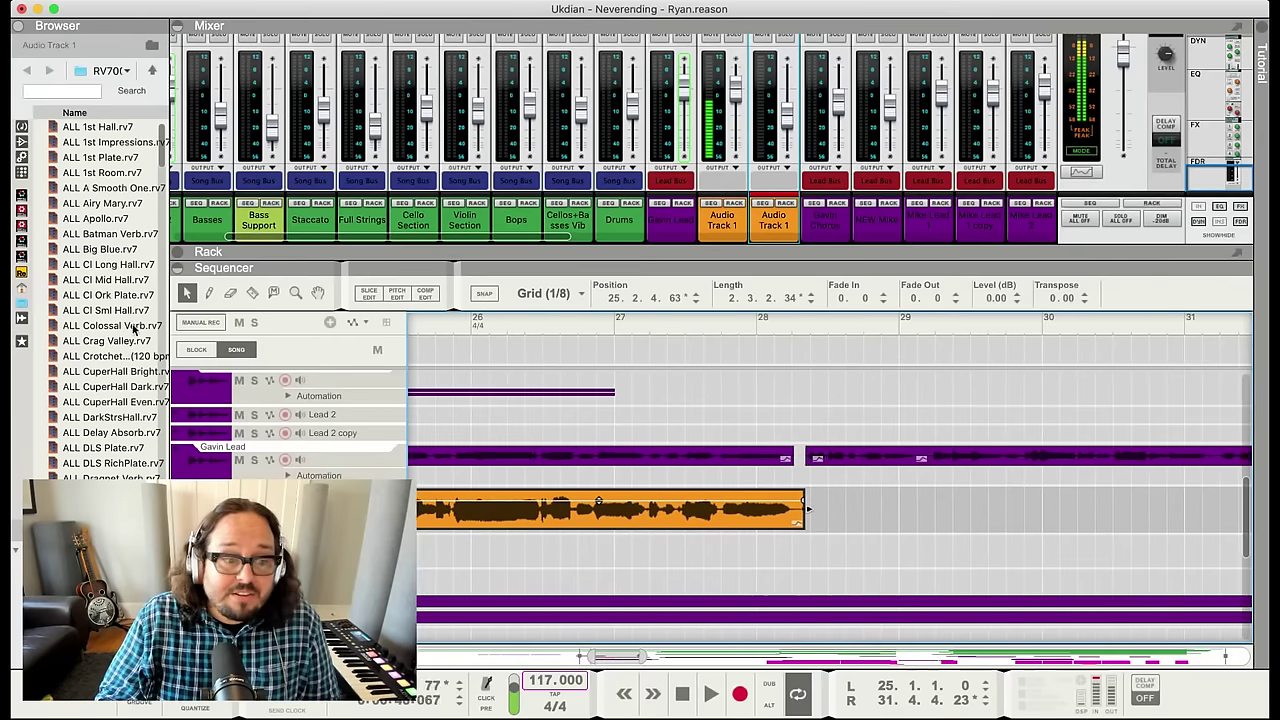
{"action": "key", "text": "KP_1"}
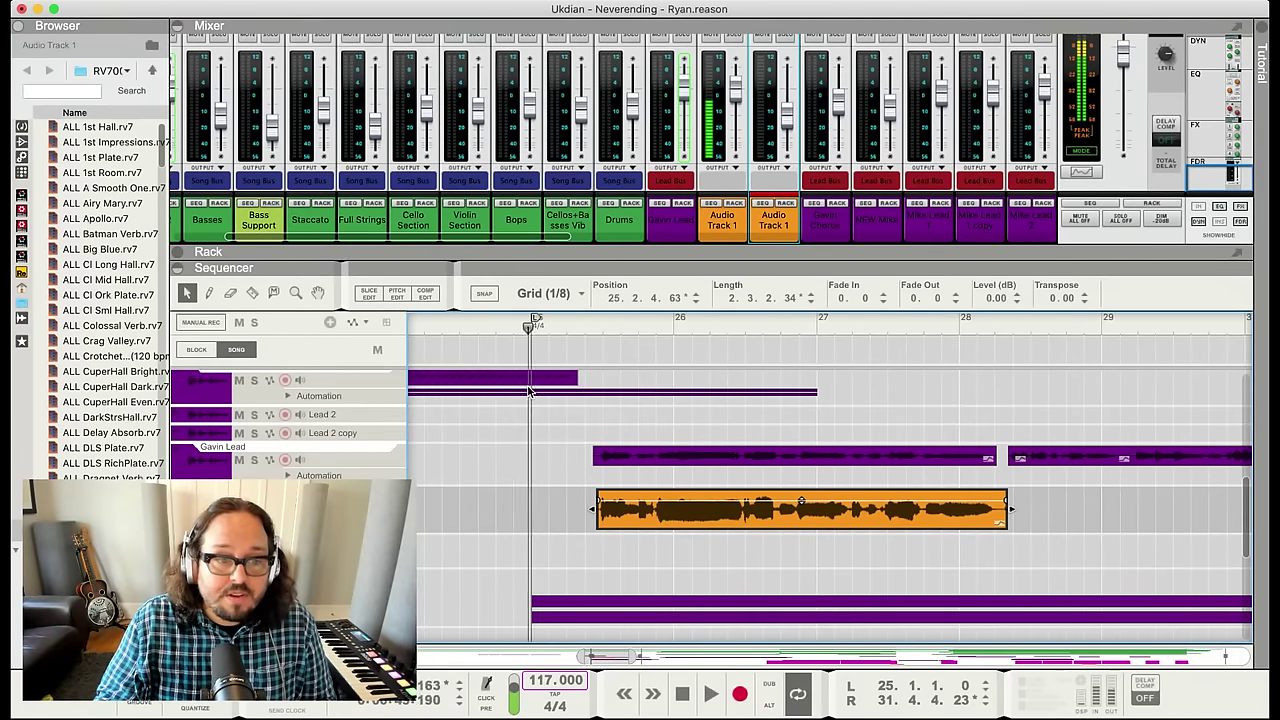
{"action": "key", "text": "s"}
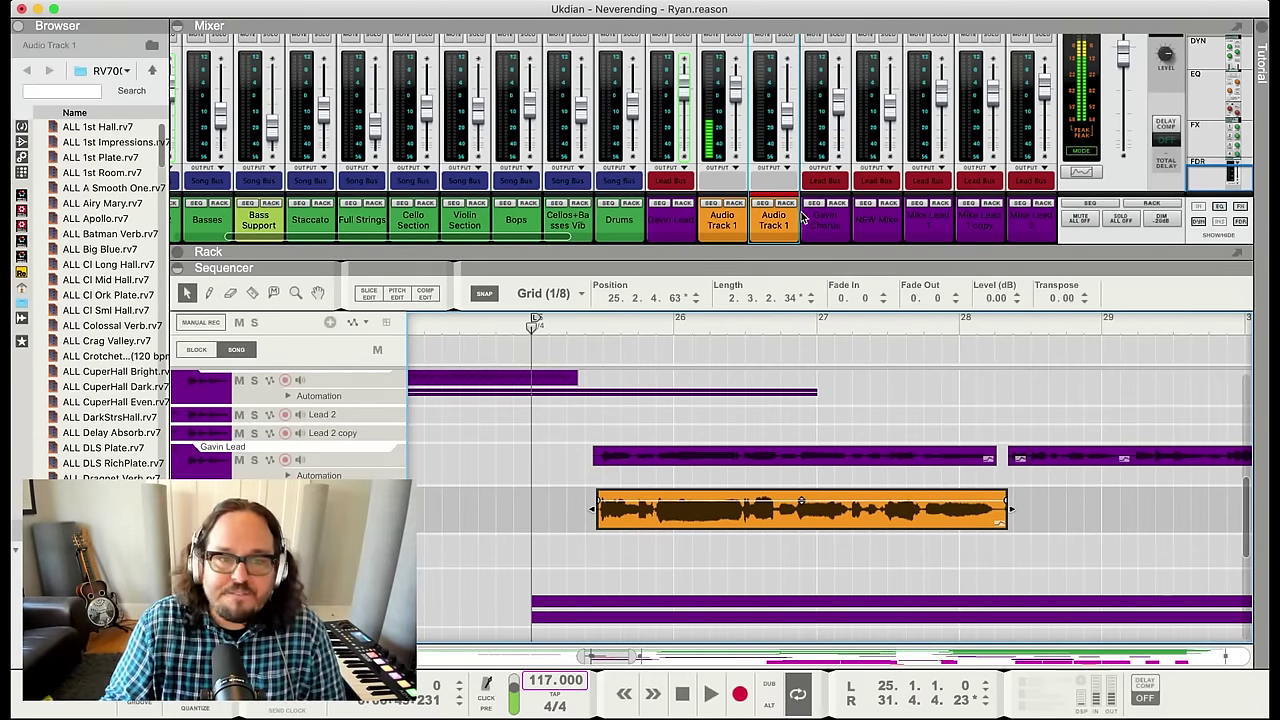
Lower the duplicate Audio Track 1 channel to -16.21 dB during playback and move the orange vocal clip onto that duplicate track
{"action": "left_click", "coordinate": [787, 118]}
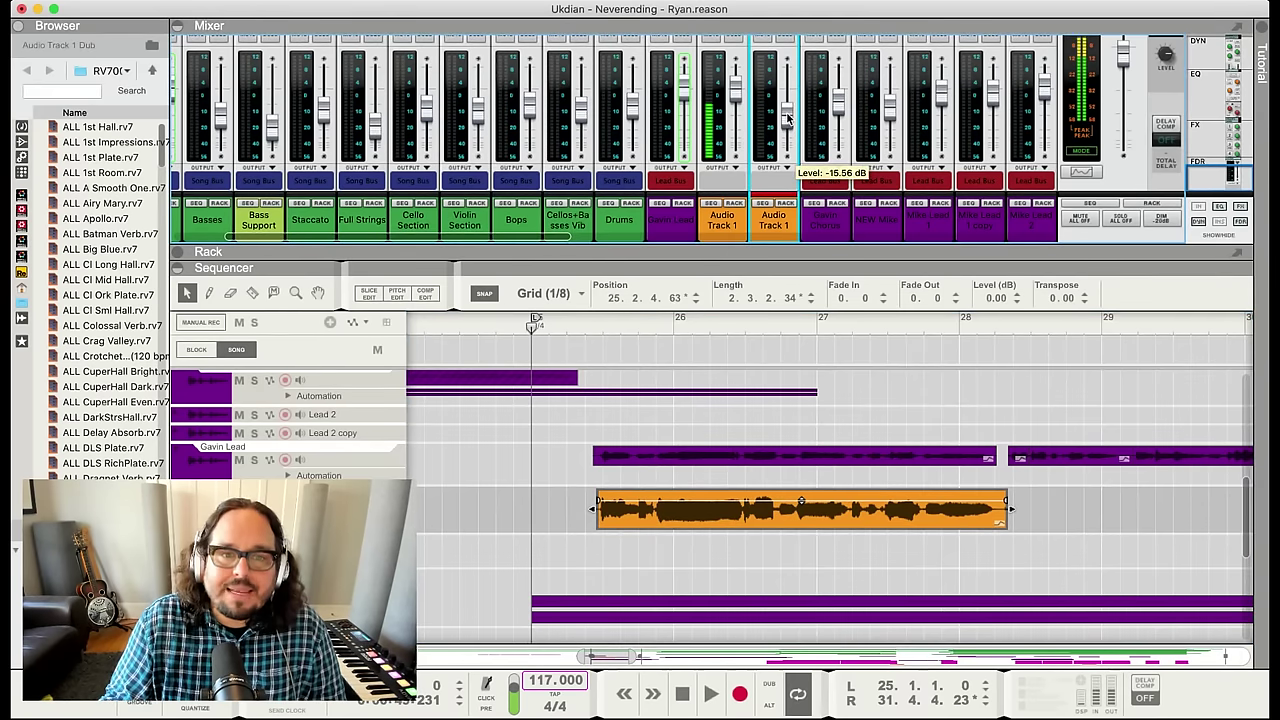
{"action": "left_click_drag", "start_coordinate": [787, 118], "coordinate": [789, 120]}
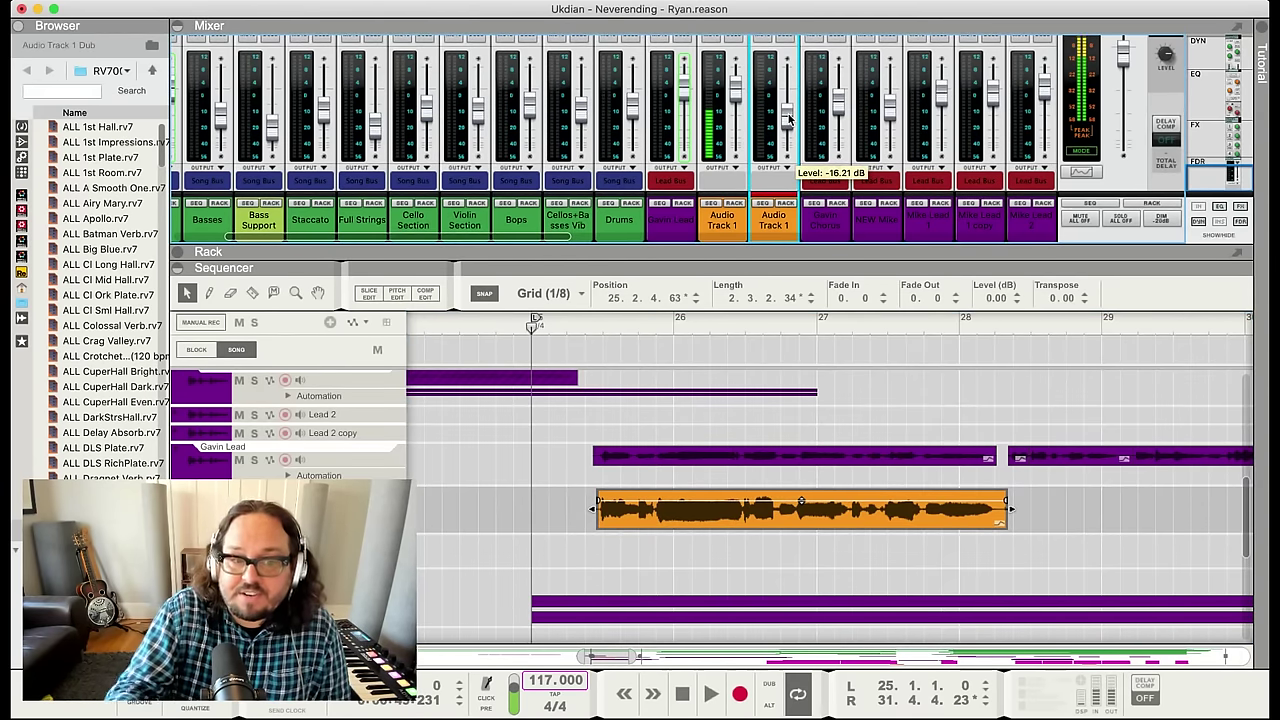
{"action": "key", "text": "space"}
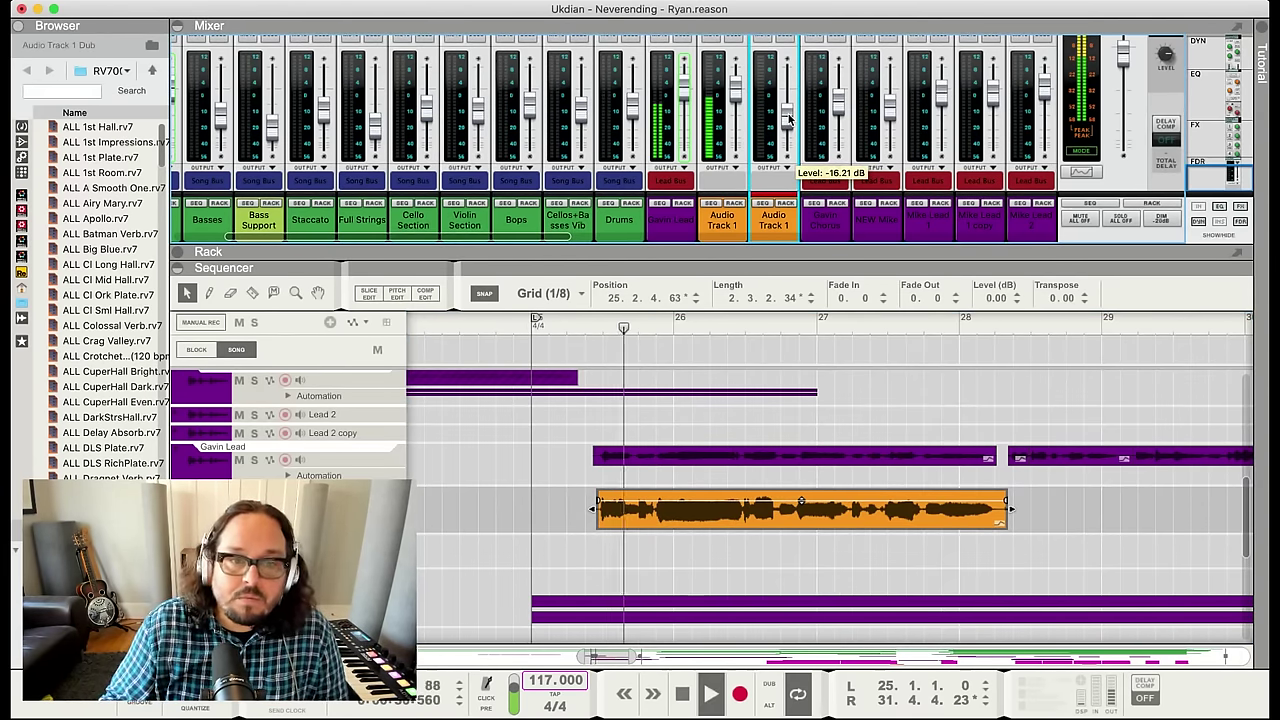
{"action": "left_click", "coordinate": [709, 219]}
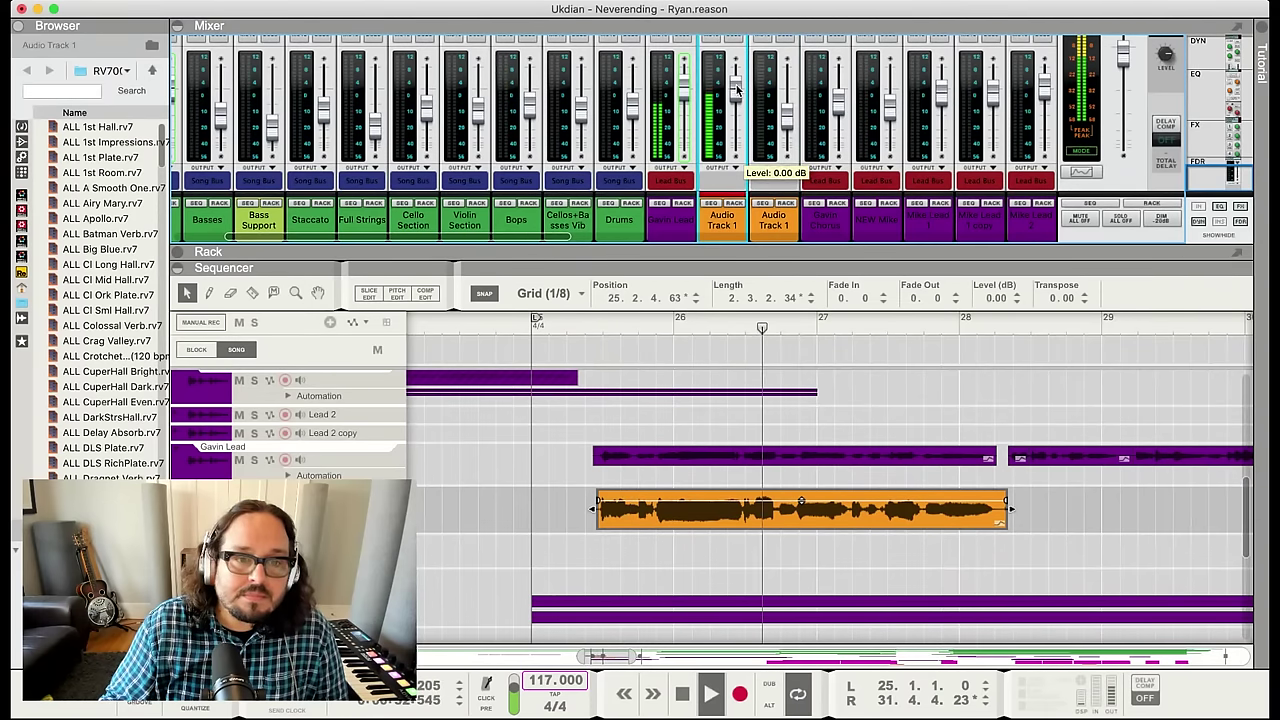
{"action": "key", "text": "space"}
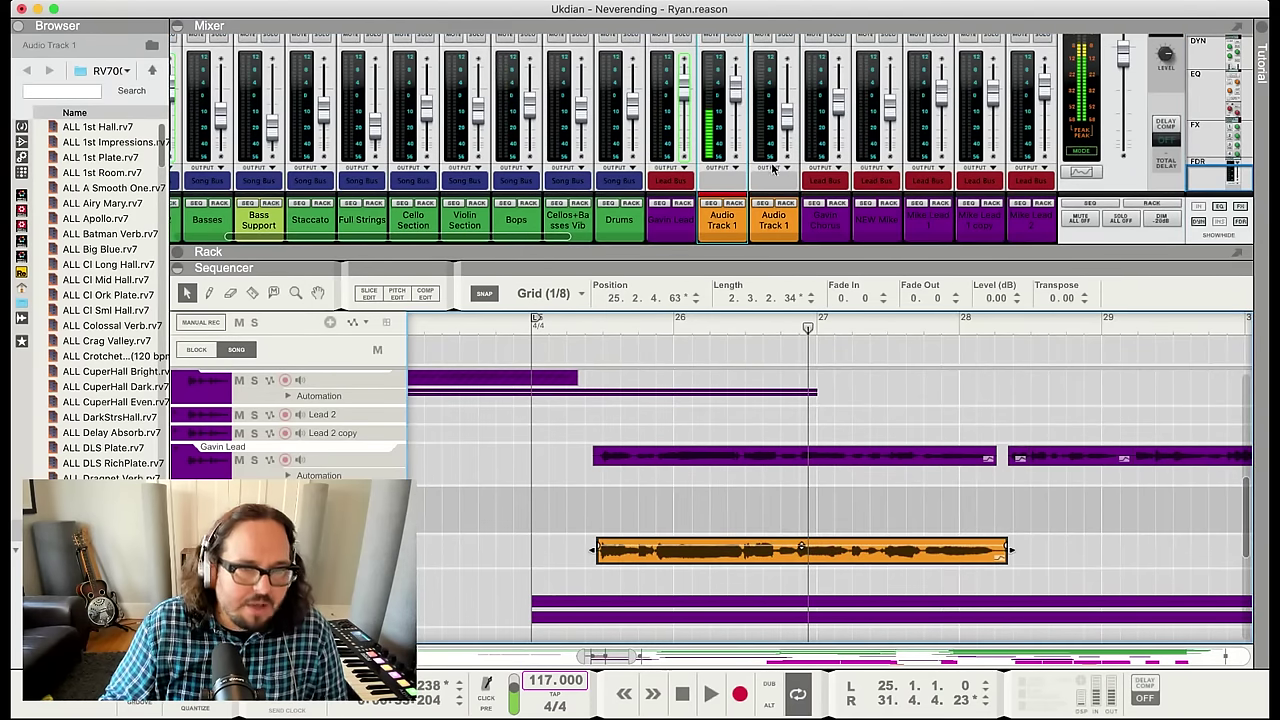
Play the moved vocal clip from bar 25 against the lead and raise the duplicate Audio Track 1 channel's level slightly
{"action": "key", "text": "space"}
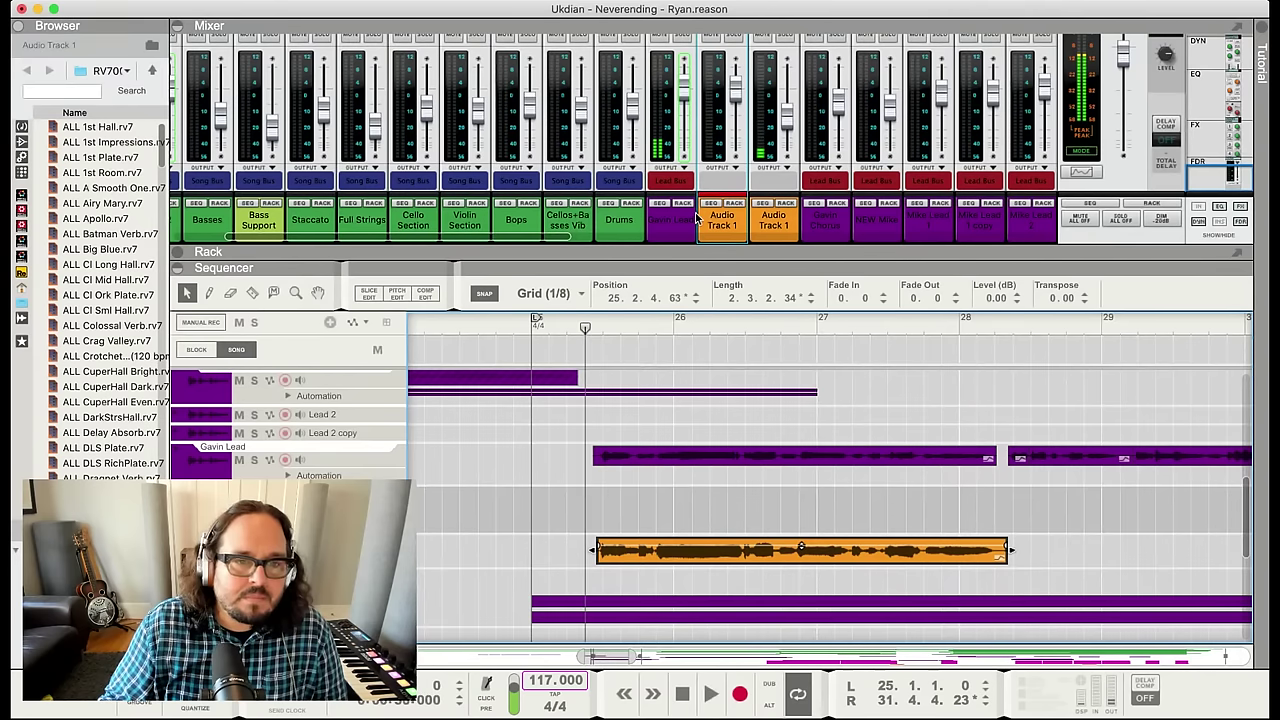
{"action": "left_click_drag", "start_coordinate": [791, 118], "coordinate": [787, 105]}
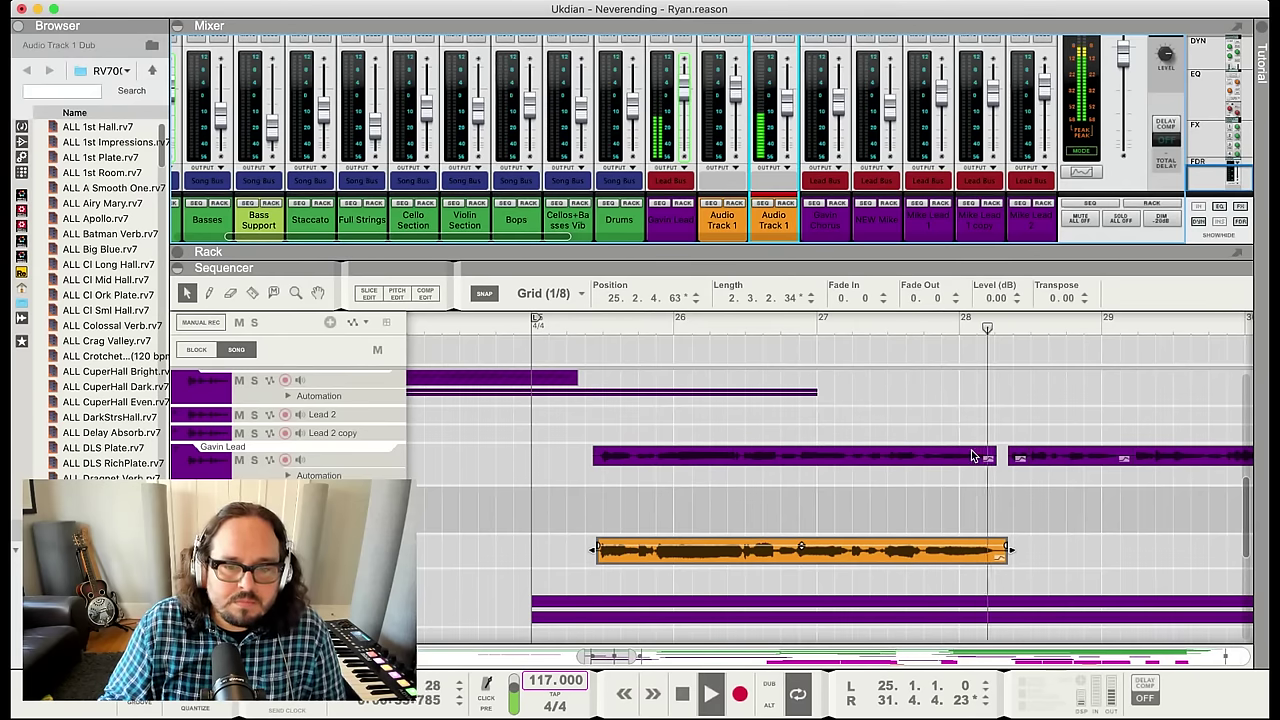
{"action": "key", "text": "space"}
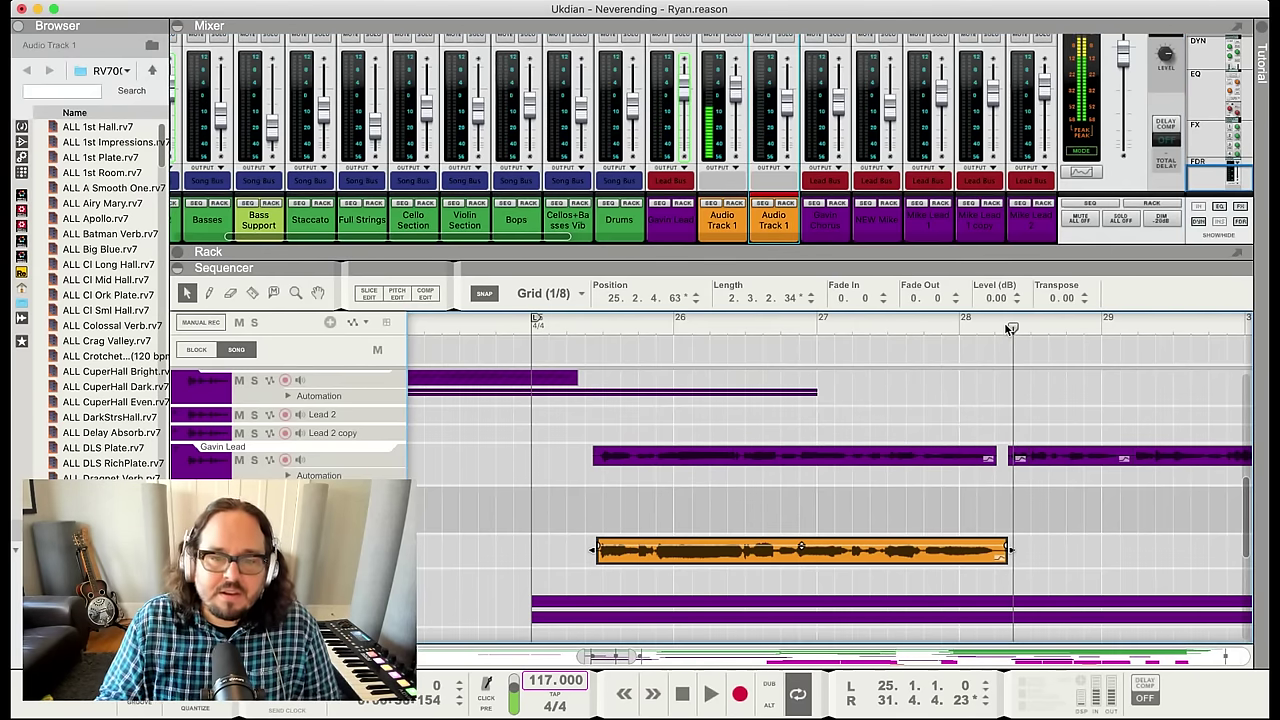
Play the lead vocal repeatedly around bar 28, where the orange clip ends, to rehearse the following harmony line
{"action": "key", "text": "space"}
{"action": "key", "text": "space"}
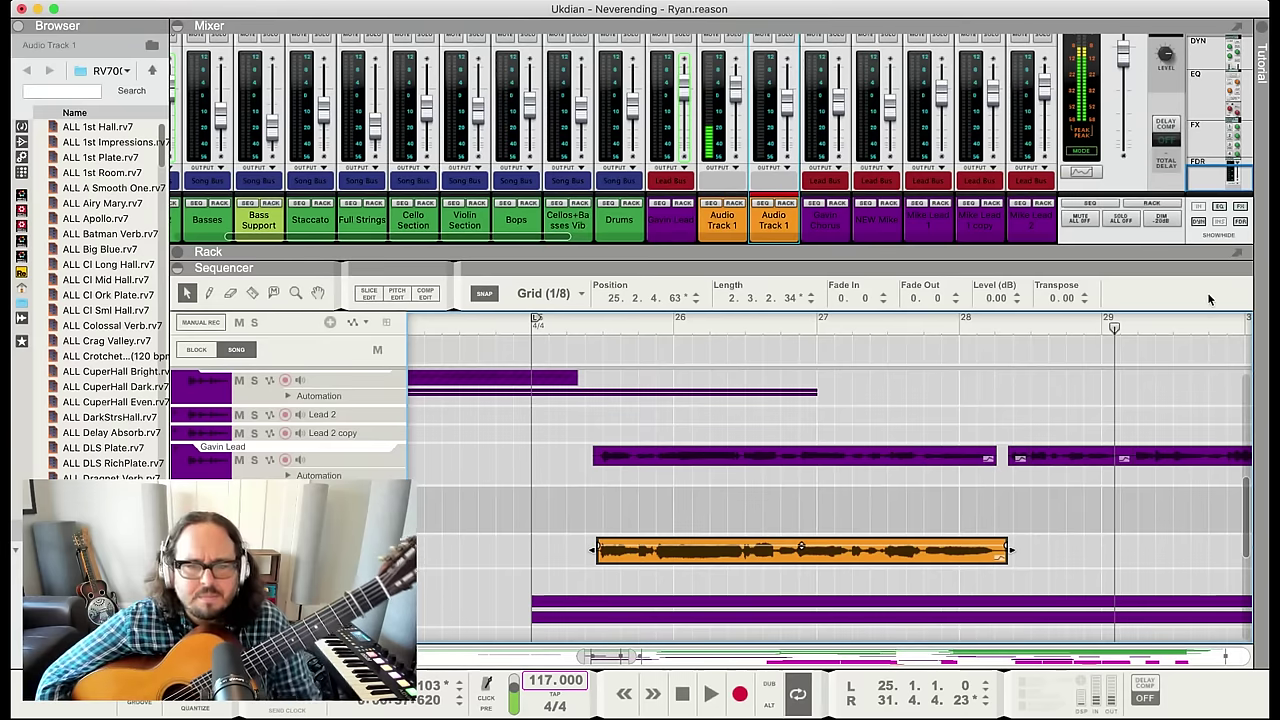
{"action": "left_click", "coordinate": [1012, 328]}
{"action": "key", "text": "space"}
{"action": "key", "text": "space"}
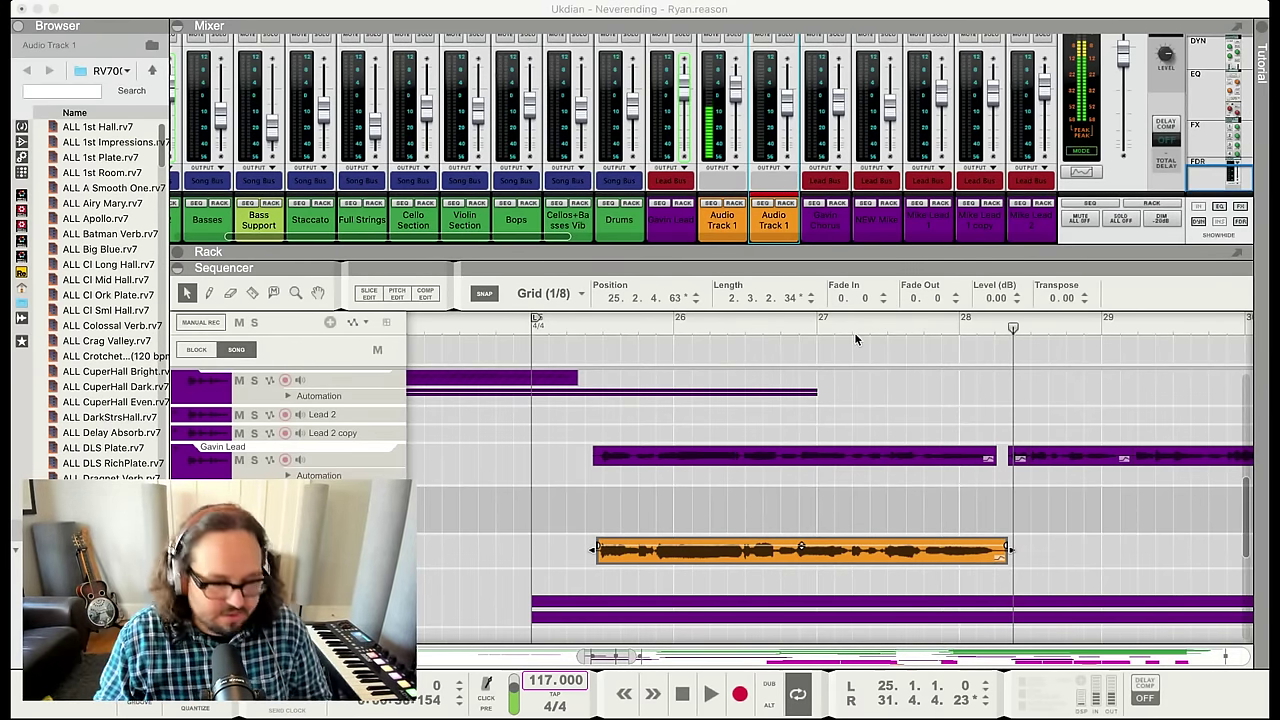
{"action": "left_click", "coordinate": [722, 593]}
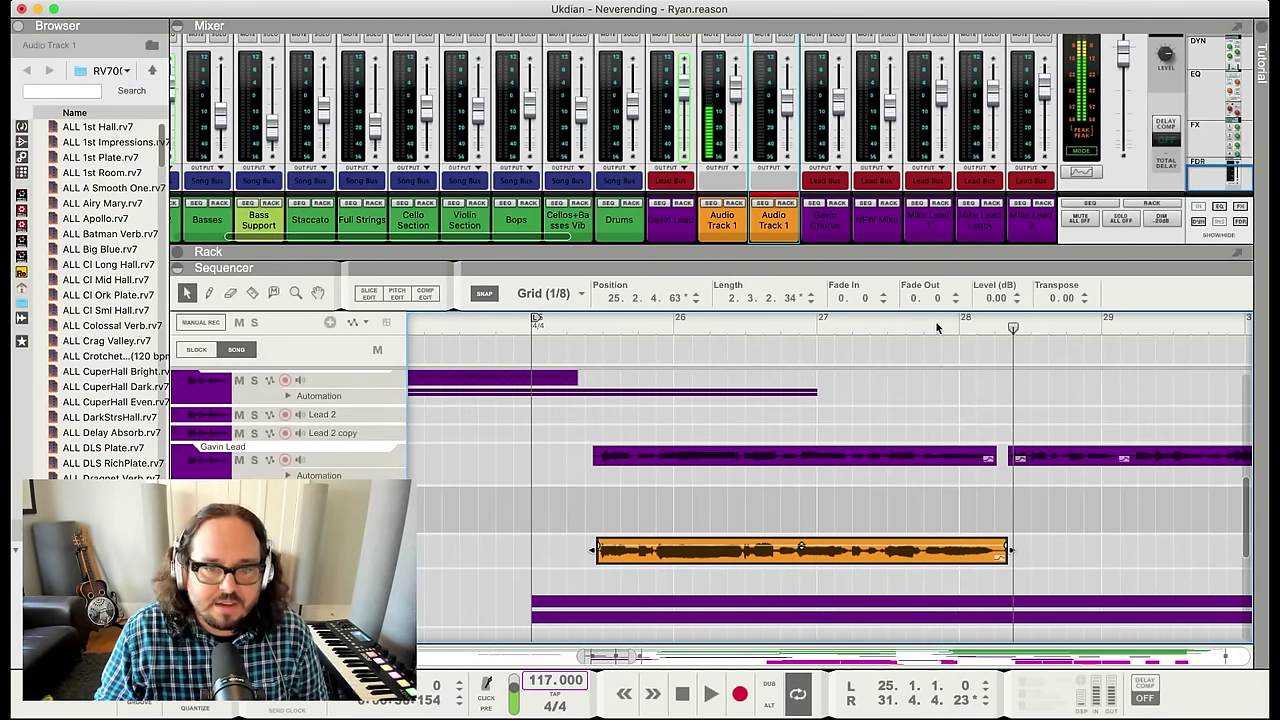
{"action": "left_click", "coordinate": [890, 318]}
{"action": "key", "text": "space"}
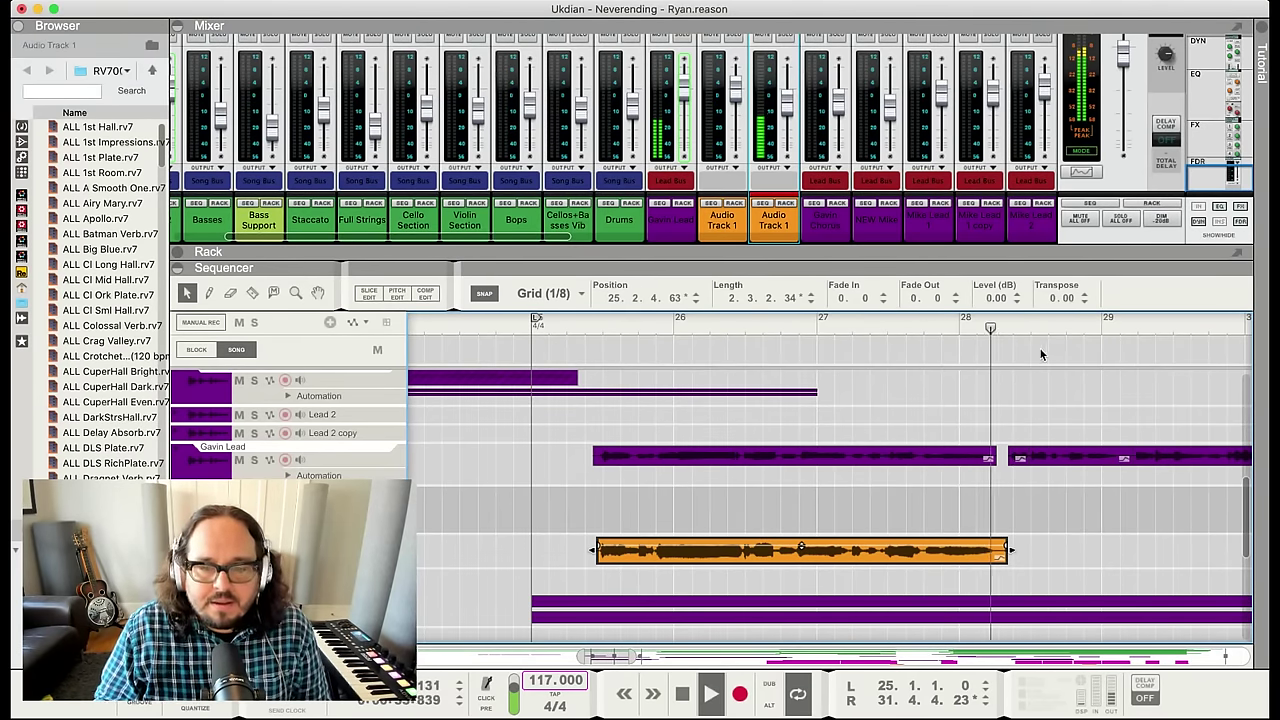
{"action": "left_click", "coordinate": [757, 390]}
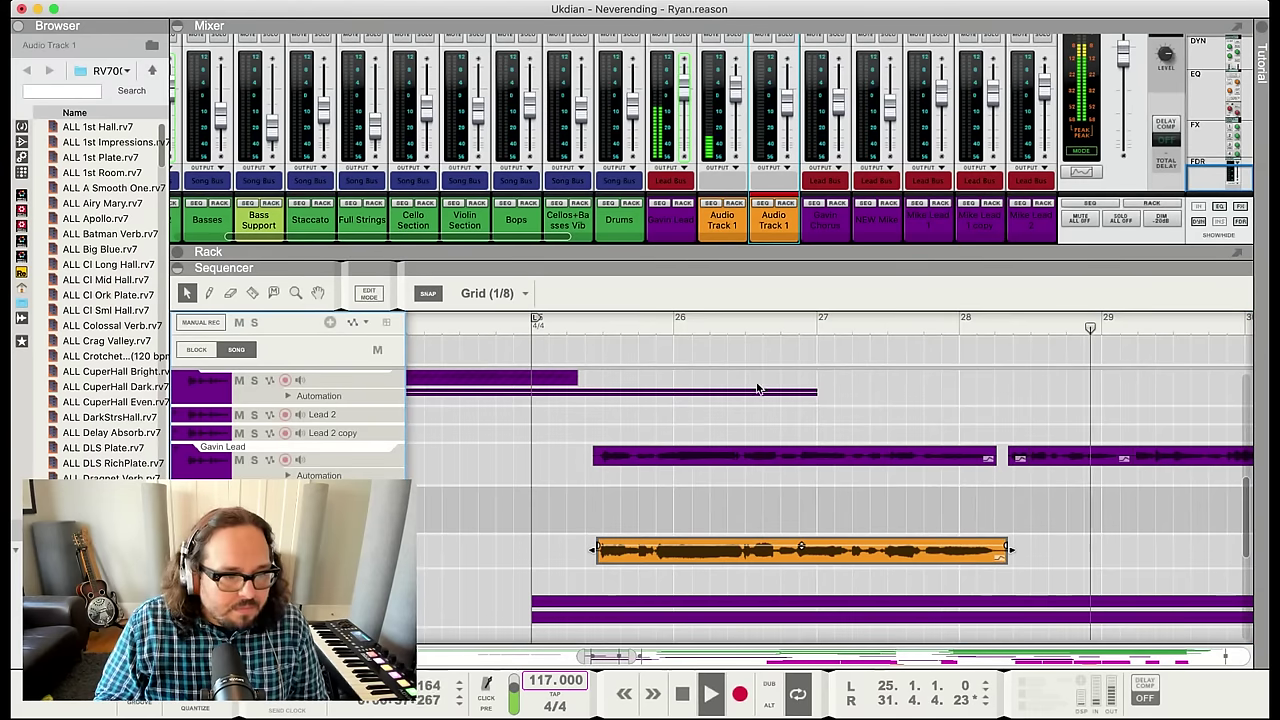
{"action": "left_click", "coordinate": [975, 330]}
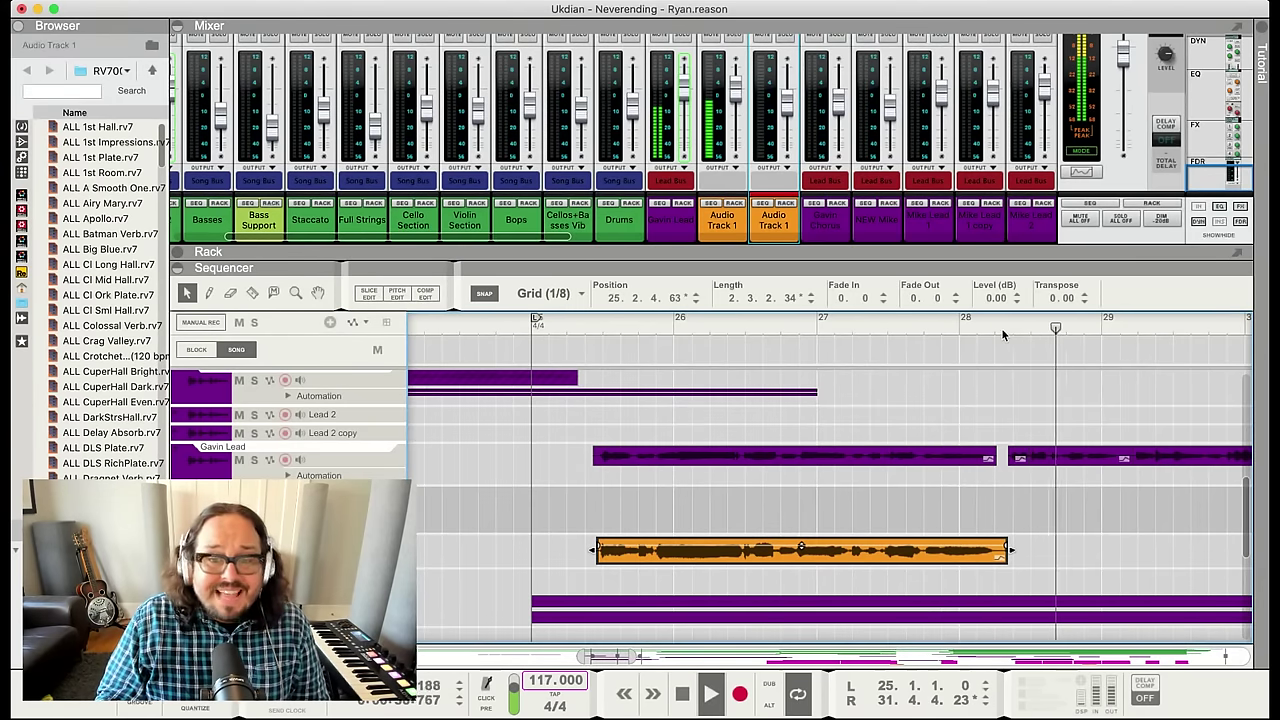
{"action": "key", "text": "space"}
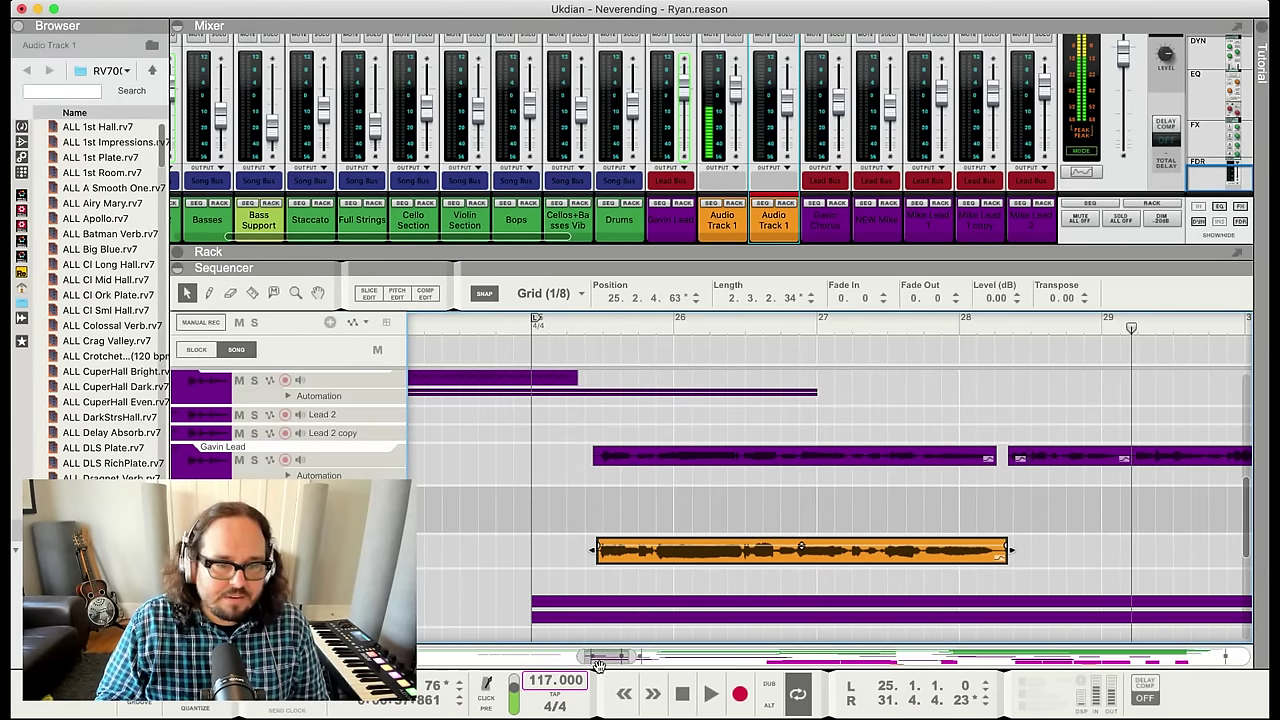
Move the right loop locator to 33.2.1.0 and play the lead vocal phrase through to its end
{"action": "left_click_drag", "start_coordinate": [597, 665], "coordinate": [628, 665]}
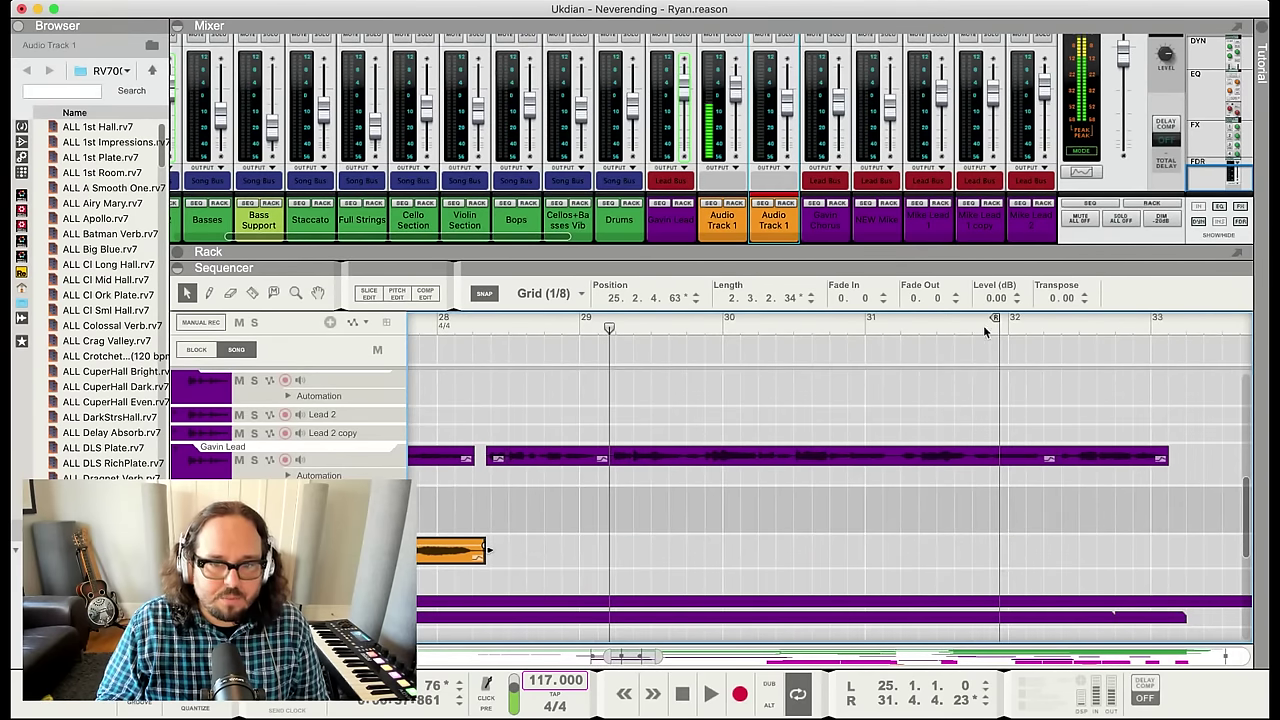
{"action": "left_click_drag", "start_coordinate": [998, 318], "coordinate": [1183, 320]}
{"action": "key", "text": "space"}
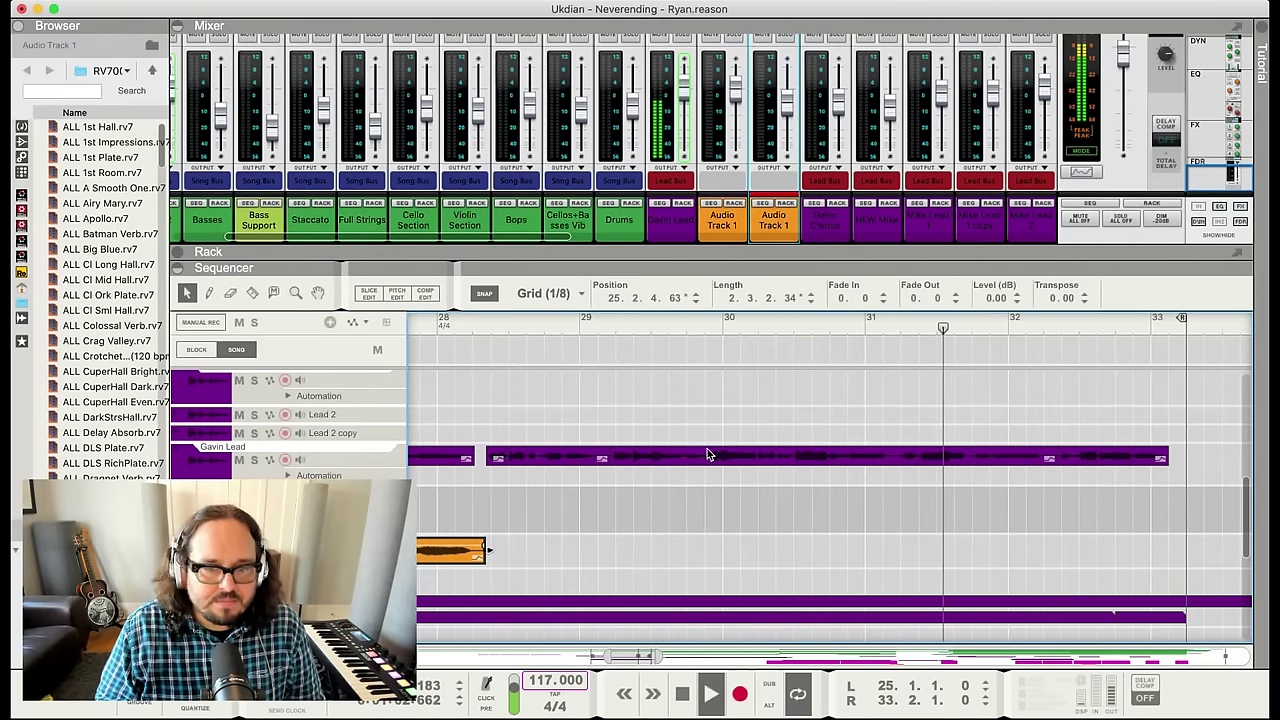
{"action": "scroll", "coordinate": [660, 630], "scroll_direction": "down", "scroll_amount": 2}
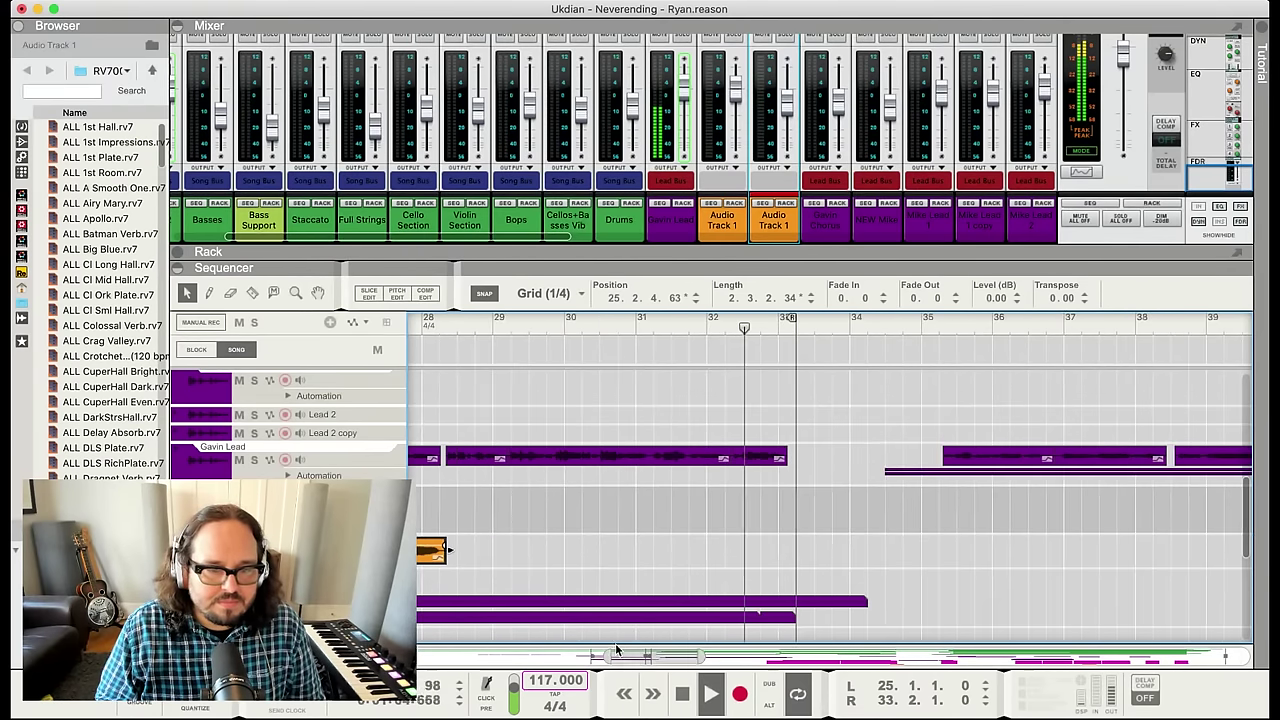
{"action": "left_click_drag", "start_coordinate": [637, 674], "coordinate": [598, 670]}
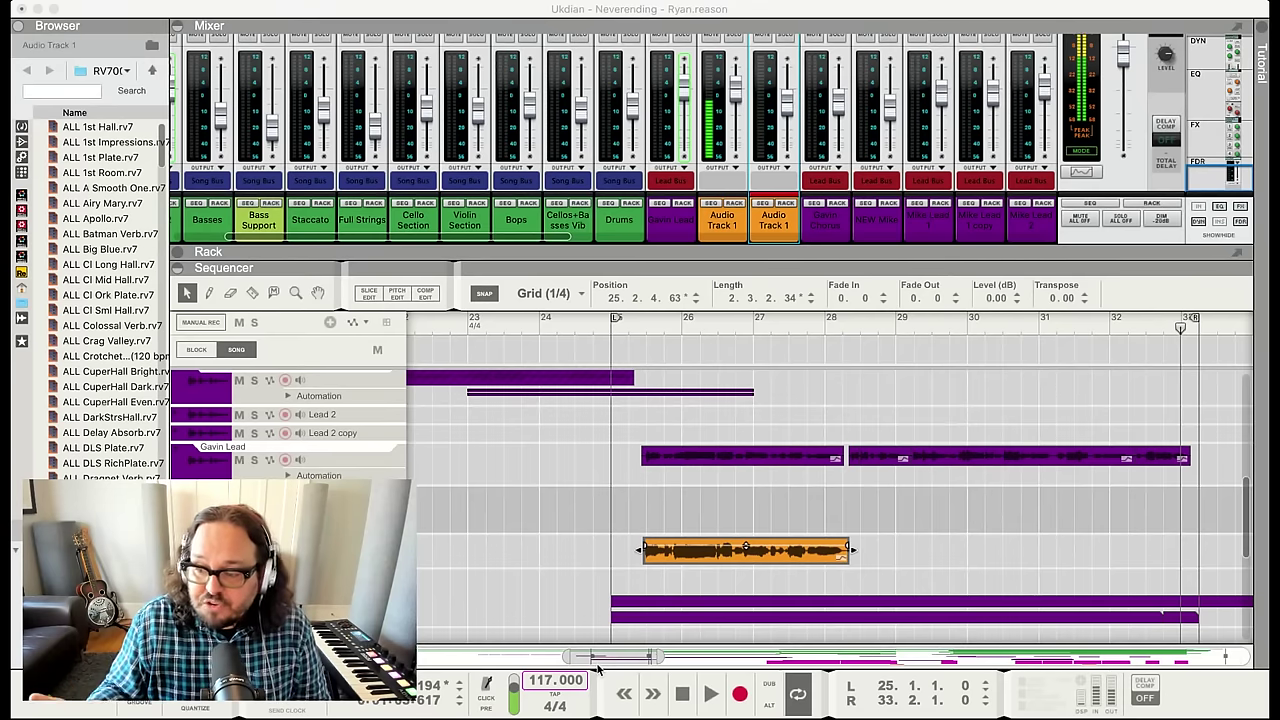
{"action": "left_click", "coordinate": [597, 668]}
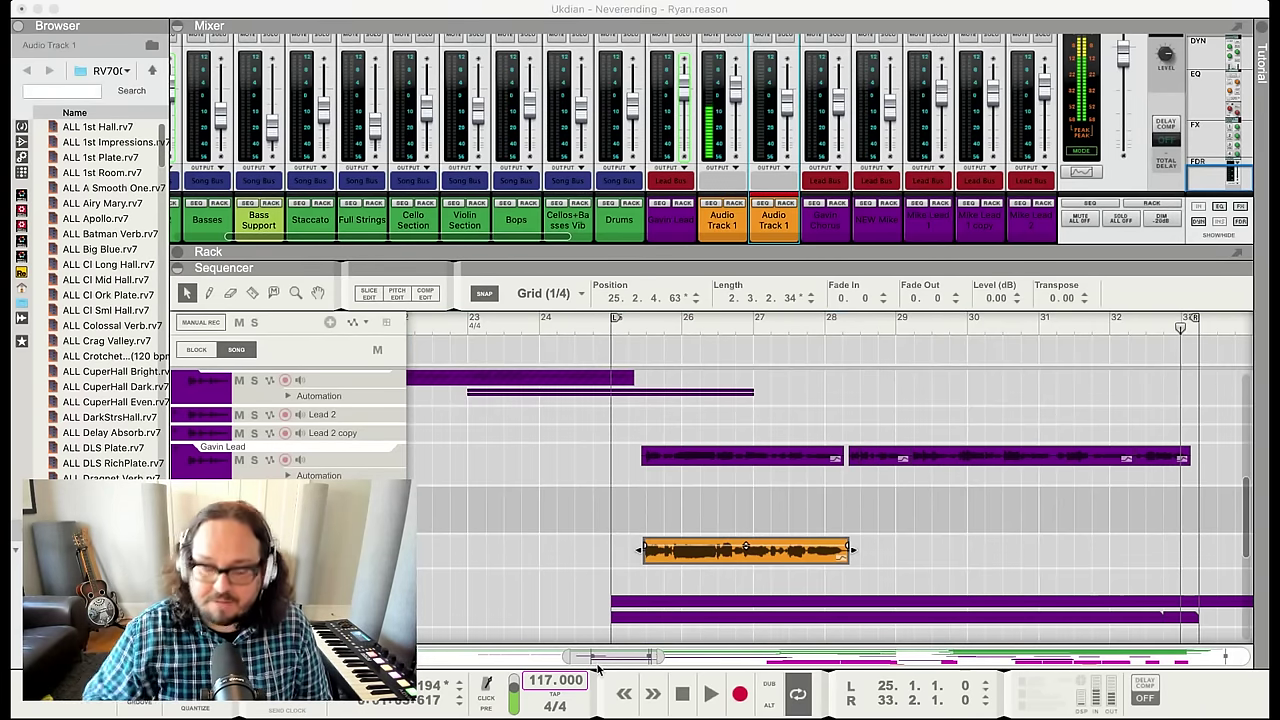
Replay the lead vocal phrase from around bar 28 to work out the harmony part
{"action": "left_click", "coordinate": [650, 690]}
{"action": "left_click", "coordinate": [826, 322]}
{"action": "key", "text": "space"}
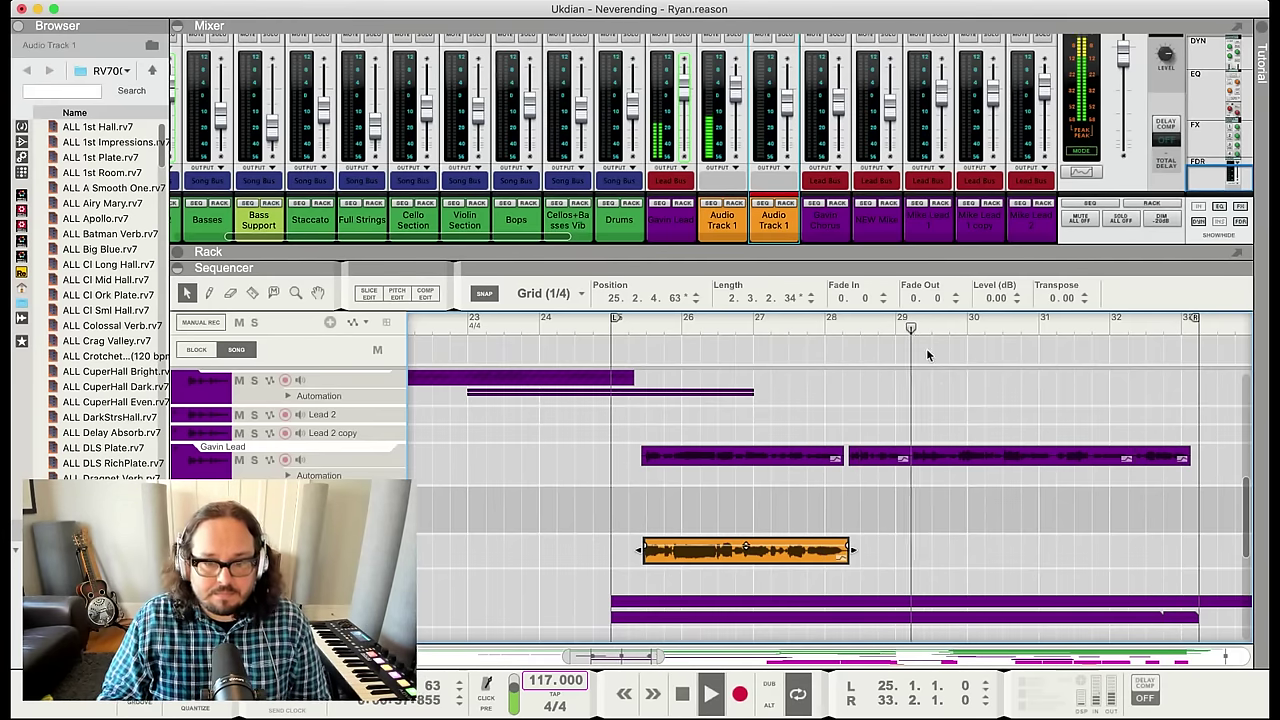
{"action": "key", "text": "space"}
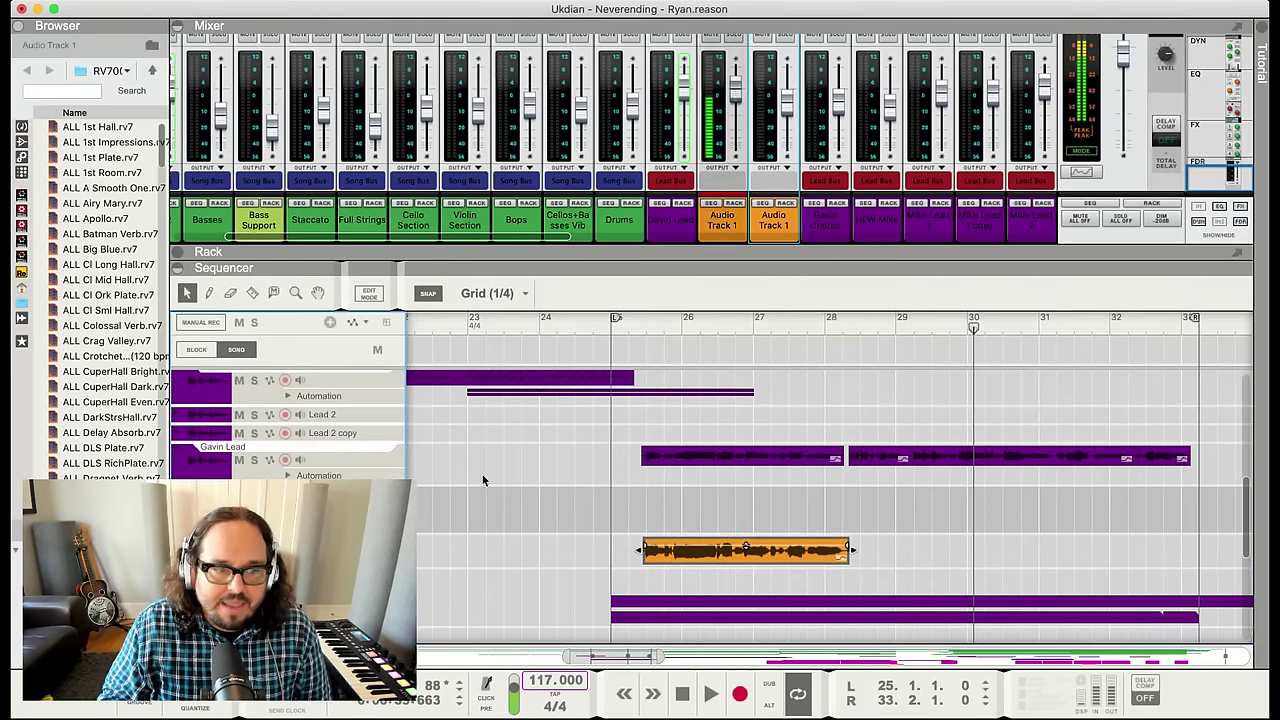
{"action": "left_click", "coordinate": [874, 326]}
{"action": "key", "text": "space"}
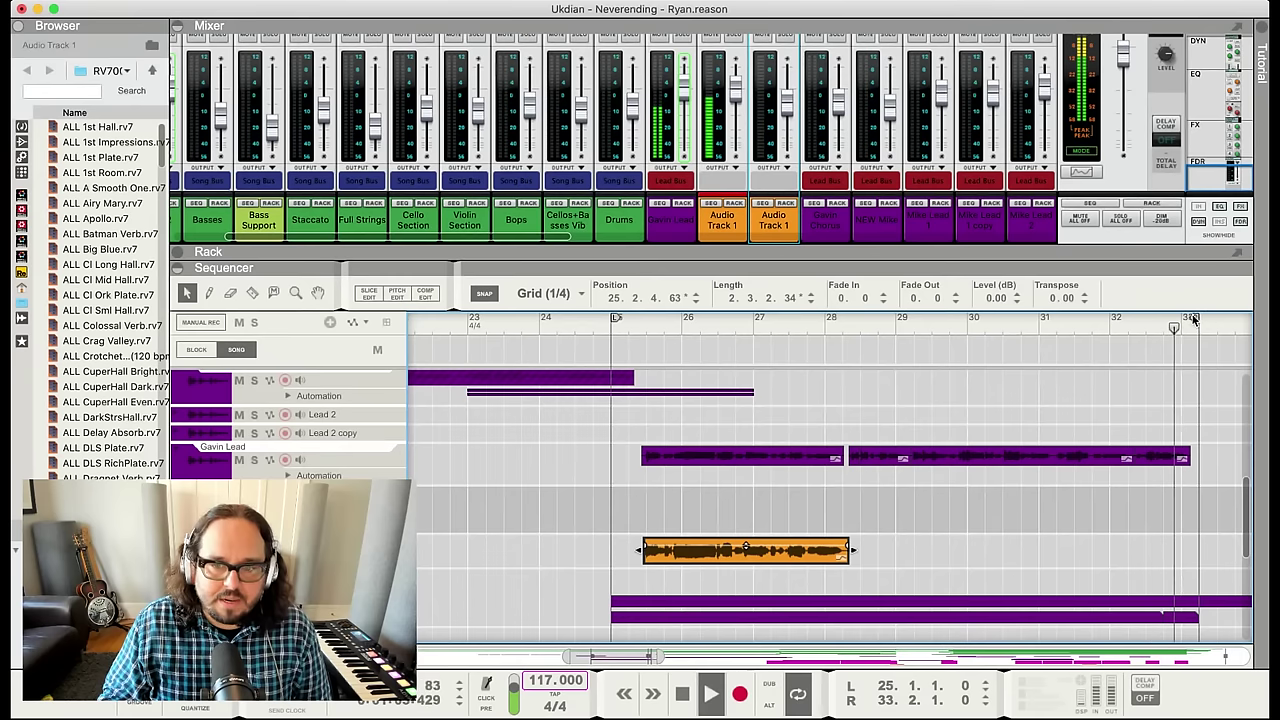
Extend the right loop locator to 33.4.1.0 and play the section from just after bar 25
{"action": "left_click_drag", "start_coordinate": [1195, 318], "coordinate": [1225, 320]}
{"action": "left_click", "coordinate": [862, 325]}
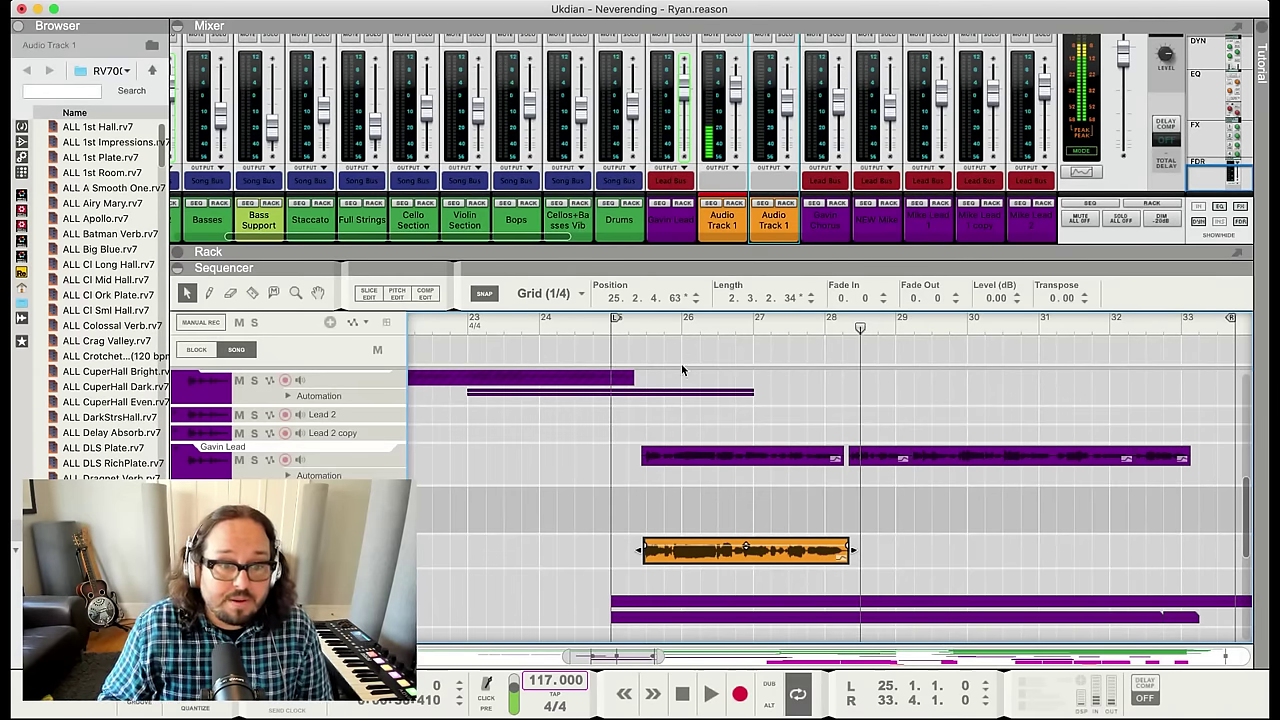
{"action": "left_click", "coordinate": [634, 327]}
{"action": "key", "text": "space"}
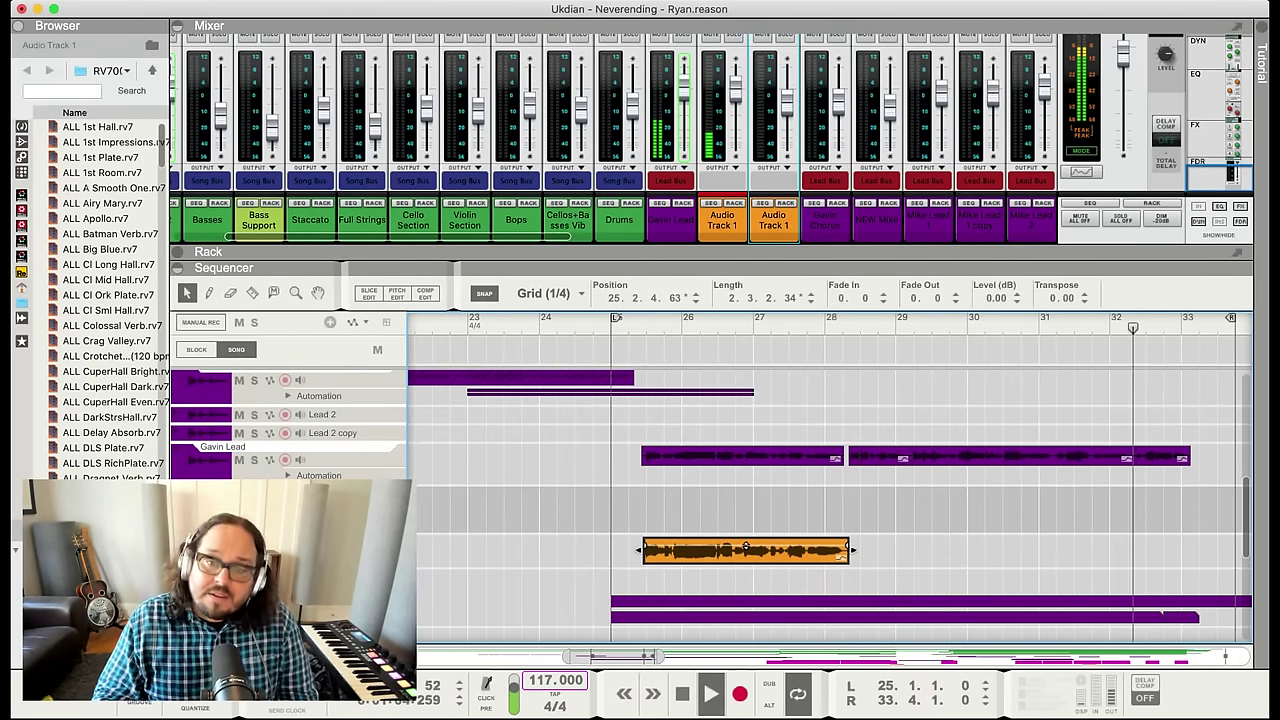
{"action": "key", "text": "space"}
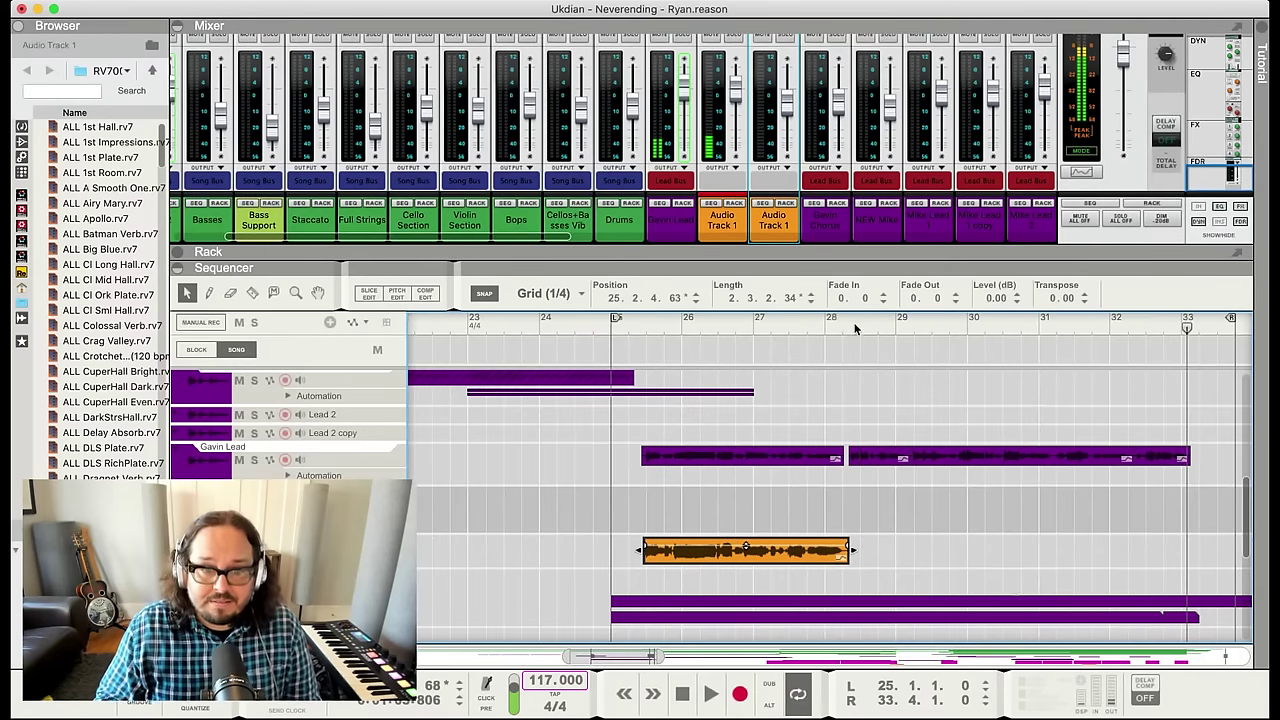
Place the song position at bar 27 and record a new harmony take on the first Audio Track 1 up to the end of the phrase
{"action": "left_click", "coordinate": [846, 328]}
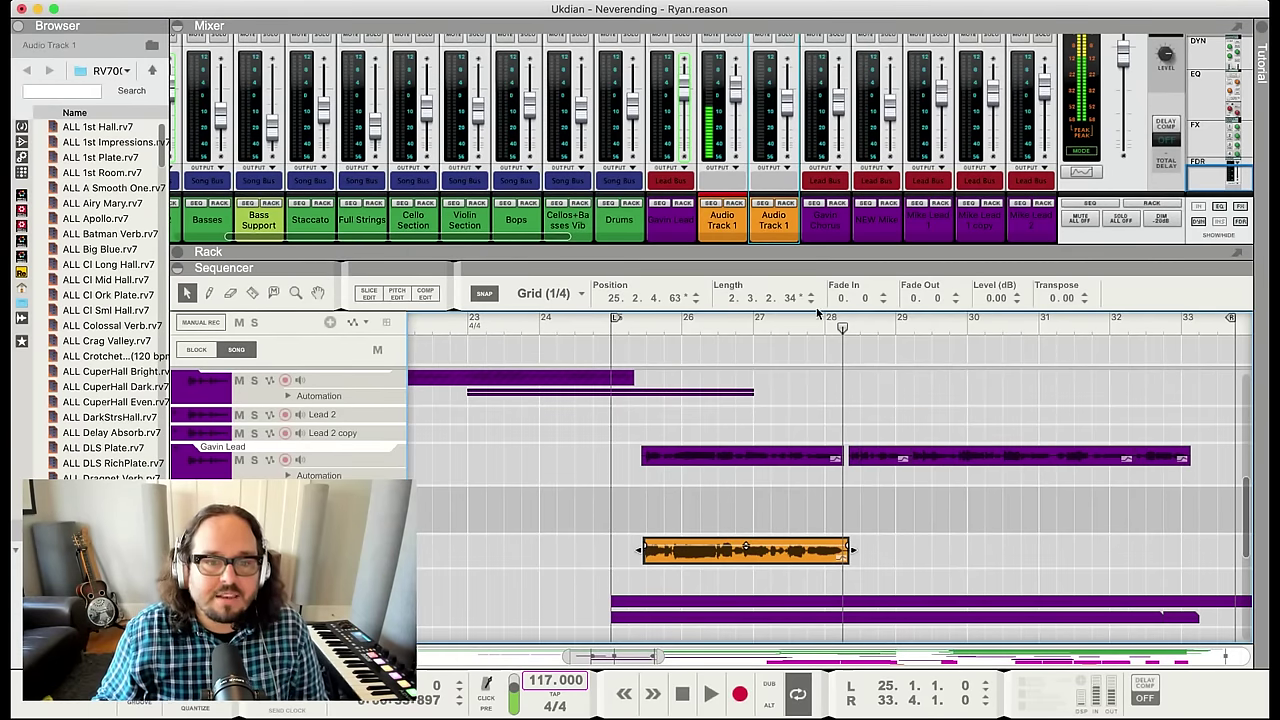
{"action": "left_click_drag", "start_coordinate": [790, 322], "coordinate": [771, 324]}
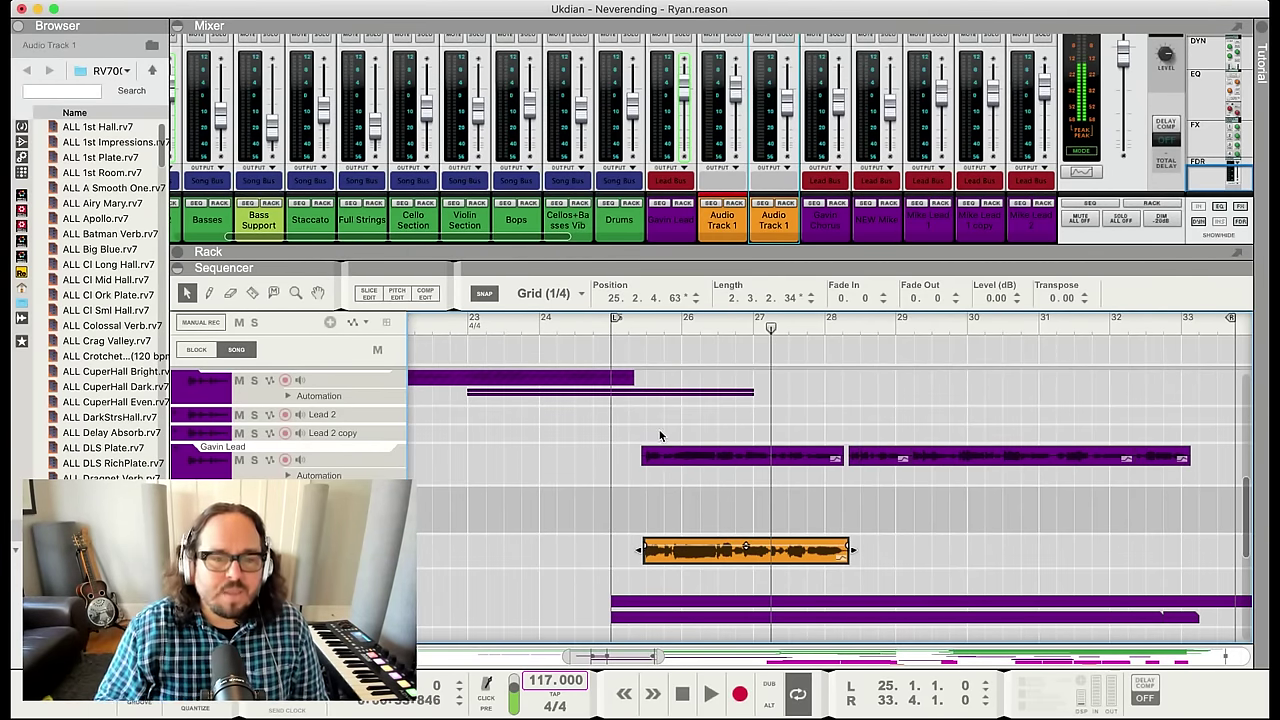
{"action": "left_click", "coordinate": [756, 333]}
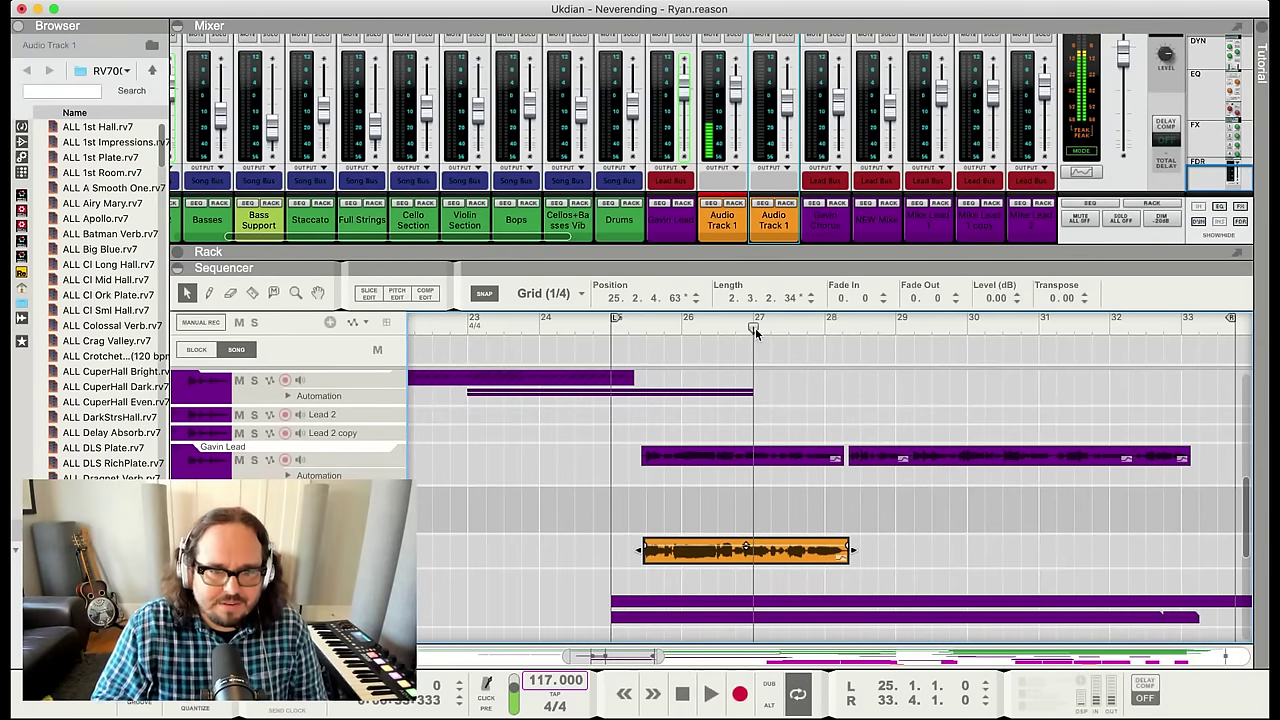
{"action": "key", "text": "super+Return"}
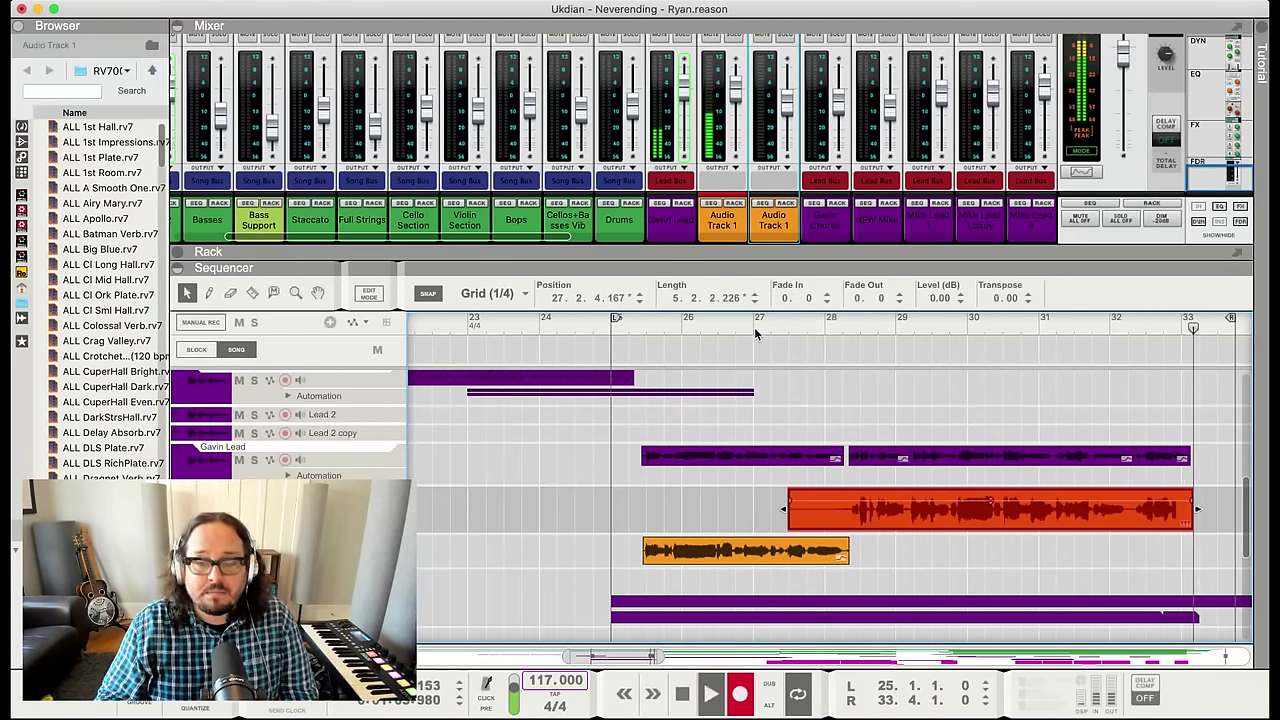
{"action": "key", "text": "space"}
Trim the start of the newly recorded harmony clip to 28.2.1.0
{"action": "mouse_move", "coordinate": [807, 324]}
{"action": "left_mouse_down"}
{"action": "mouse_move", "coordinate": [829, 329]}
{"action": "mouse_move", "coordinate": [797, 332]}
{"action": "left_mouse_up"}
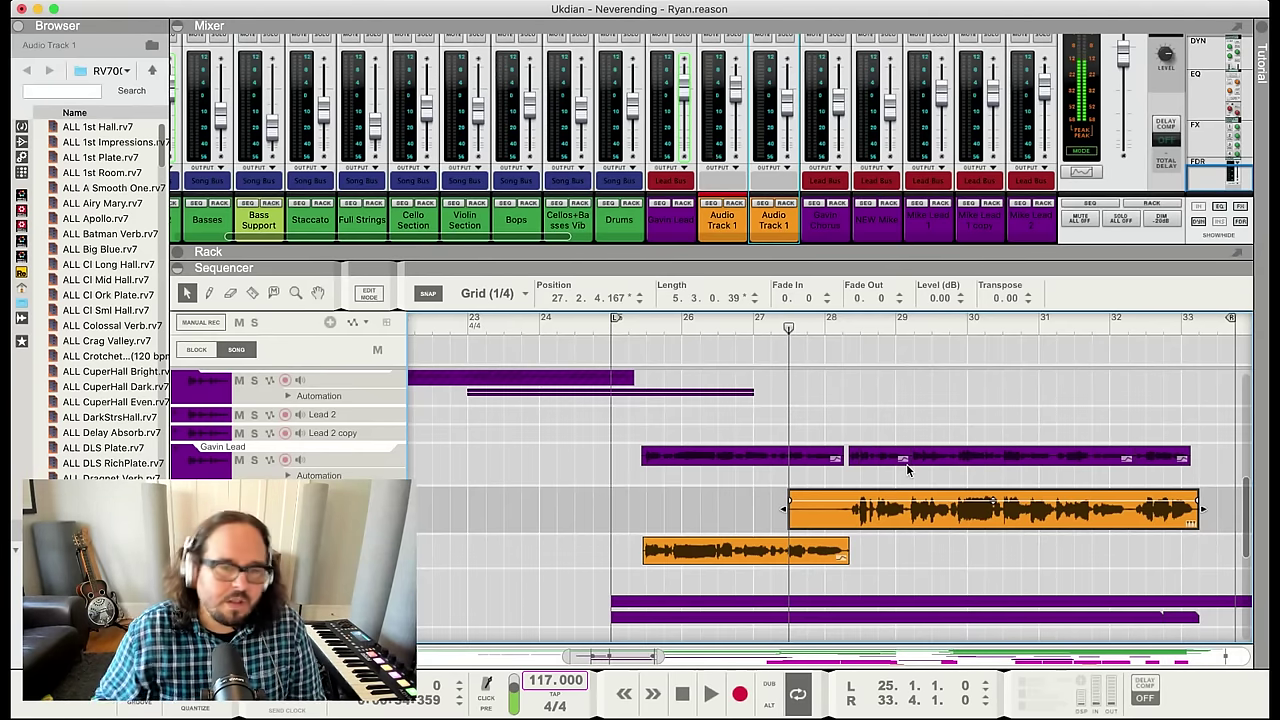
{"action": "left_click_drag", "start_coordinate": [782, 515], "coordinate": [842, 515]}
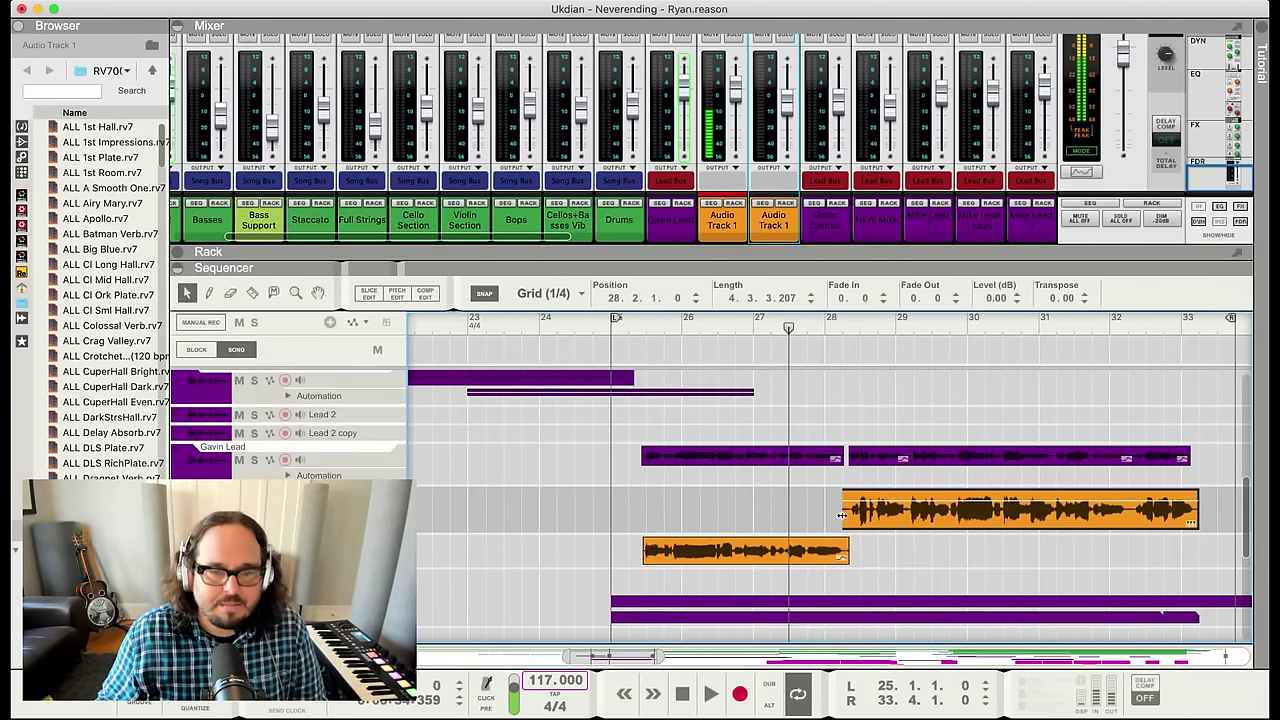
Pitch-correct all notes of the new harmony clip, reduce their drift to 73%, and close the pitch editor with the song position at bar 28
{"action": "left_click", "coordinate": [397, 293]}
{"action": "key", "text": "super+a"}
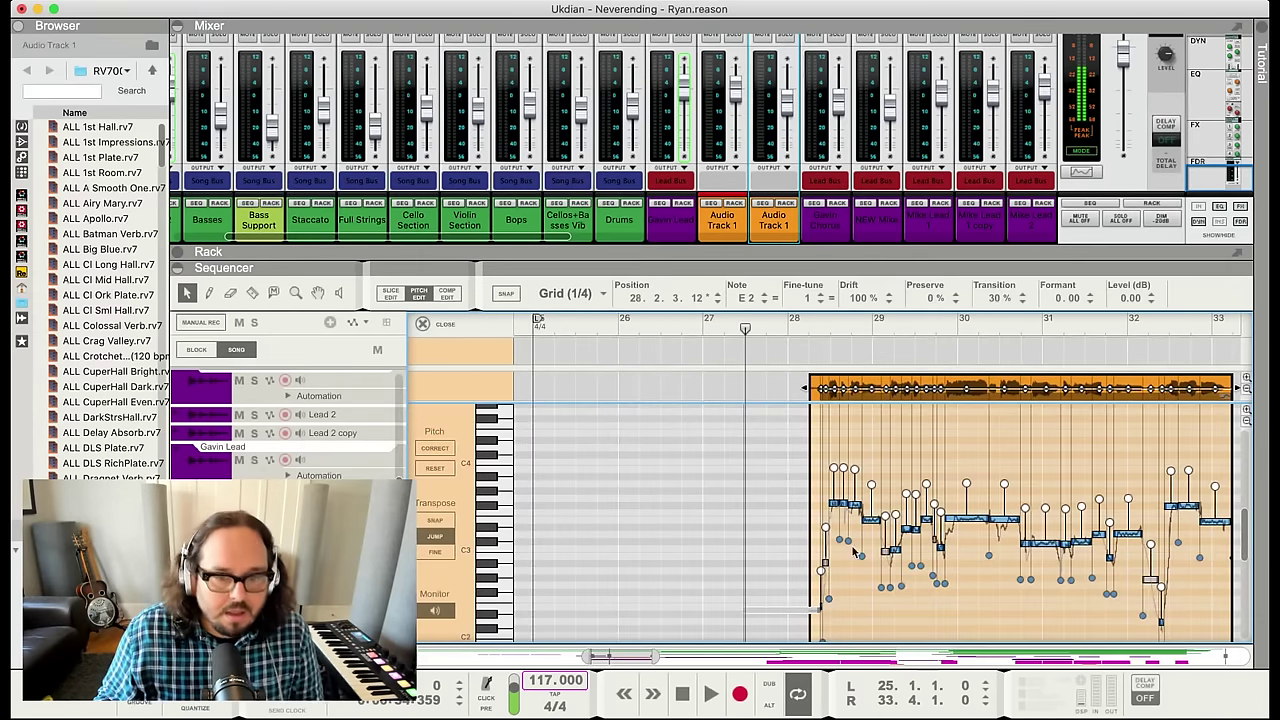
{"action": "left_click", "coordinate": [446, 447]}
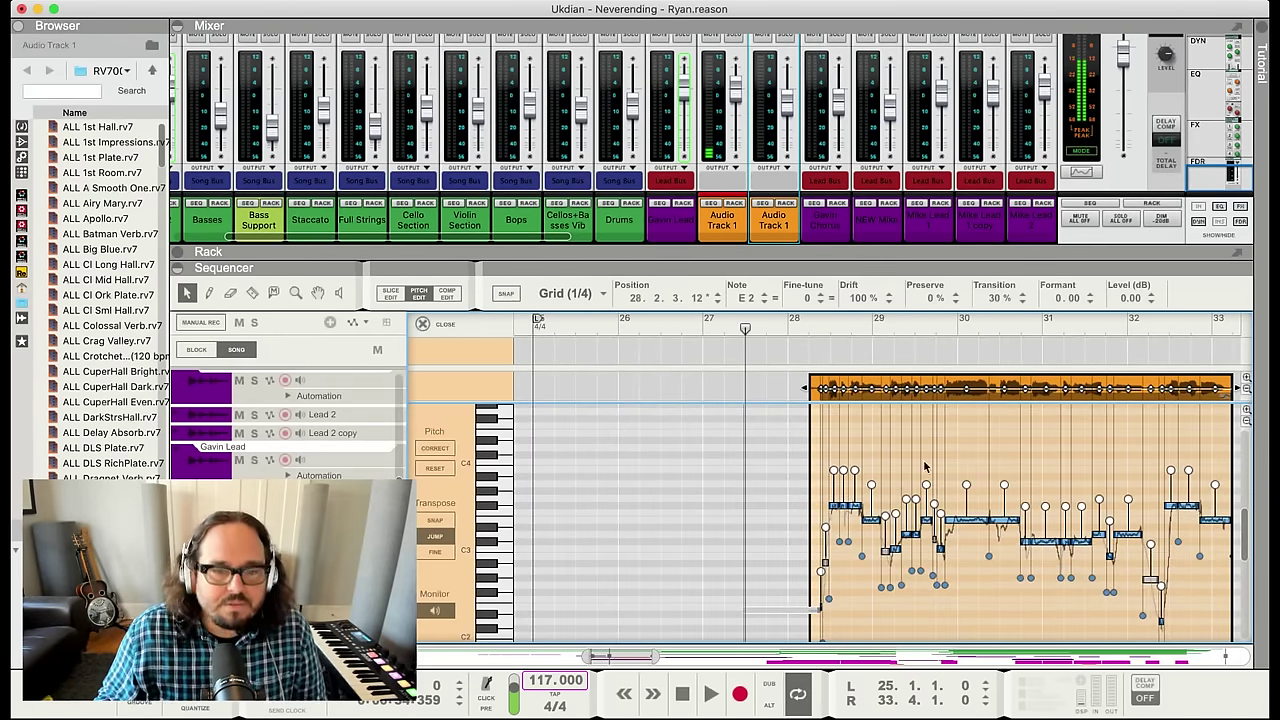
{"action": "left_click_drag", "start_coordinate": [967, 496], "coordinate": [968, 495]}
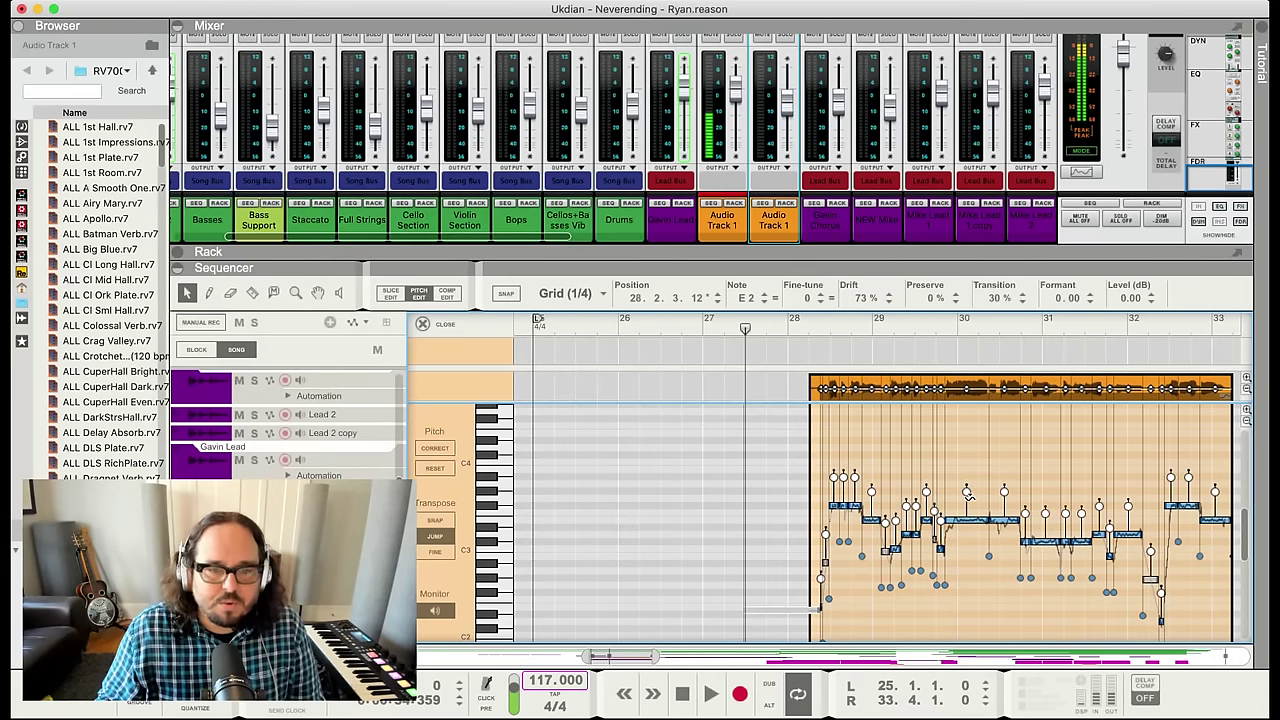
{"action": "left_click", "coordinate": [793, 326]}
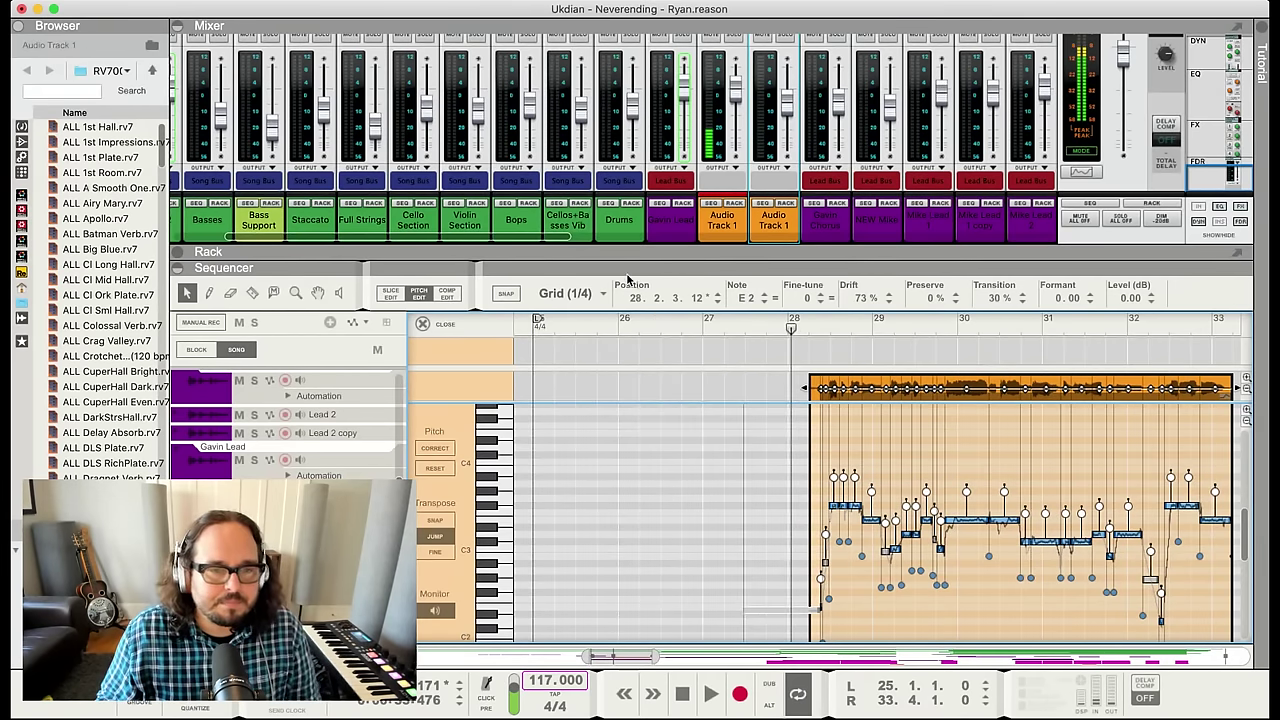
{"action": "key", "text": "super+e"}
Move the corrected clip onto the Audio Track 1 Dub lane, trim its start to 28.2.2.106, and shorten the preceding clip to 2.3.1.101
{"action": "left_click_drag", "start_coordinate": [760, 510], "coordinate": [756, 549]}
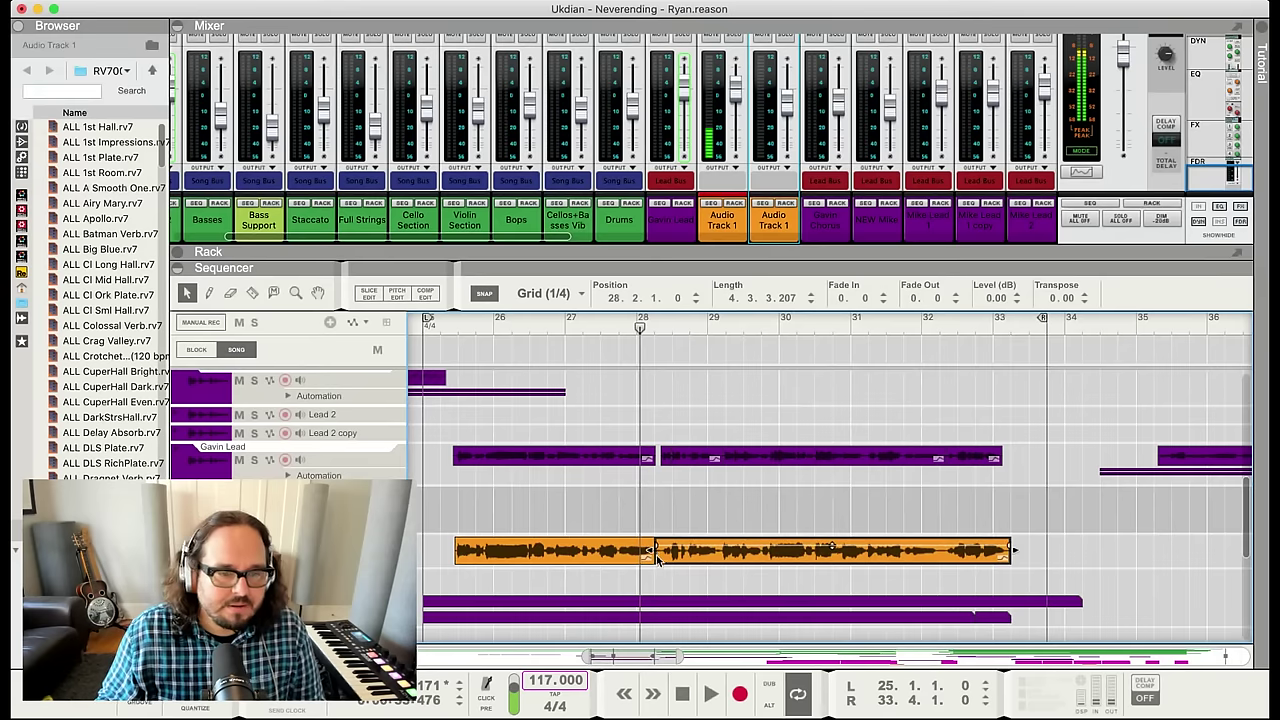
{"action": "left_click_drag", "start_coordinate": [660, 555], "coordinate": [668, 556]}
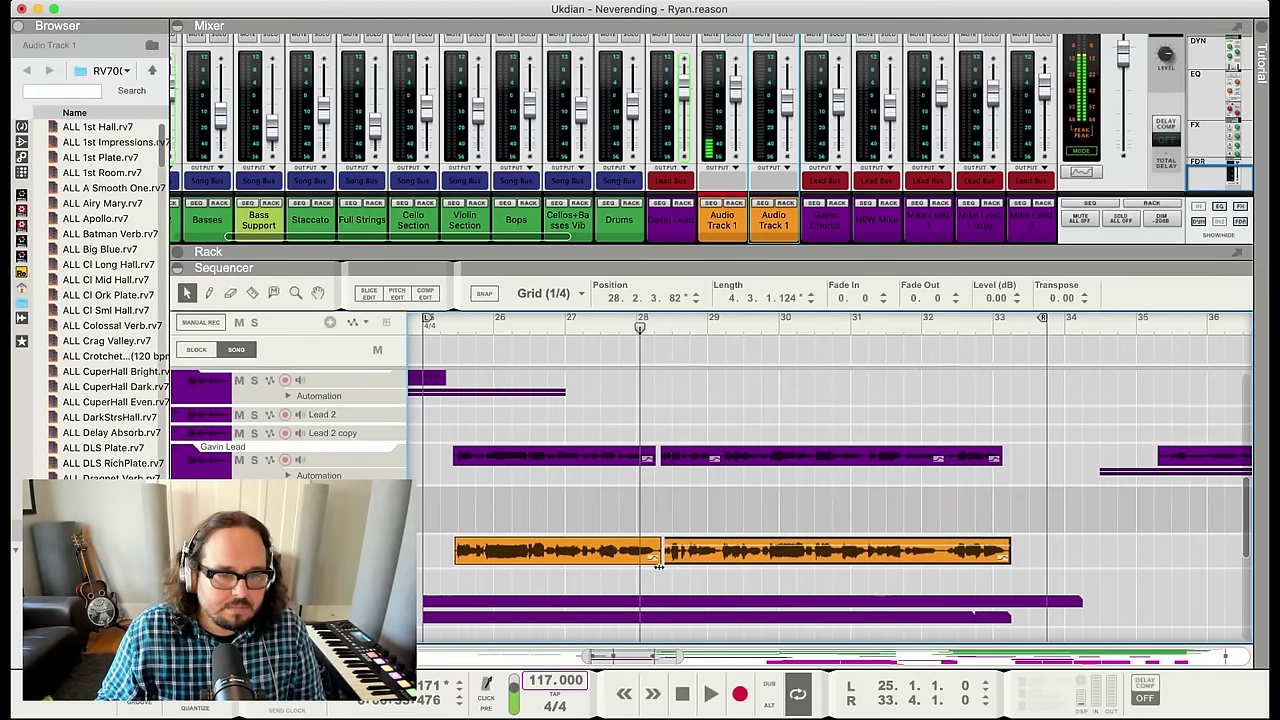
{"action": "key", "text": "space"}
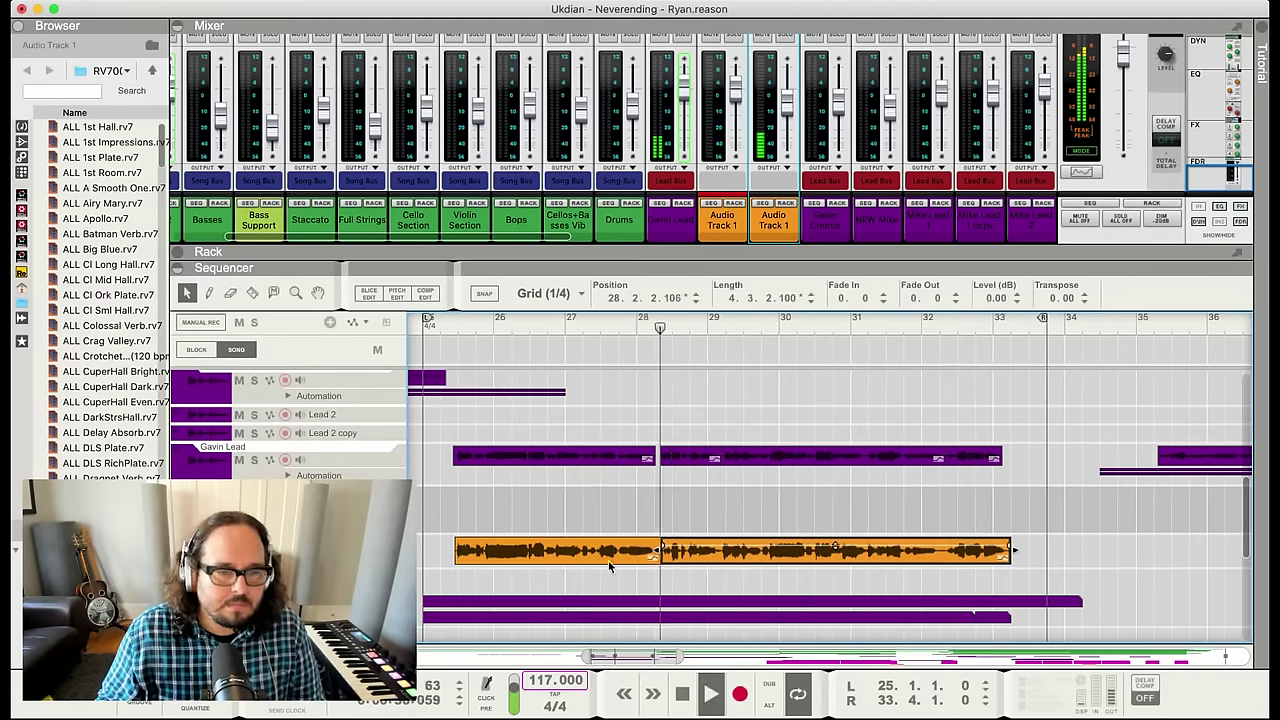
{"action": "left_click", "coordinate": [609, 549]}
{"action": "left_click_drag", "start_coordinate": [662, 556], "coordinate": [658, 560]}
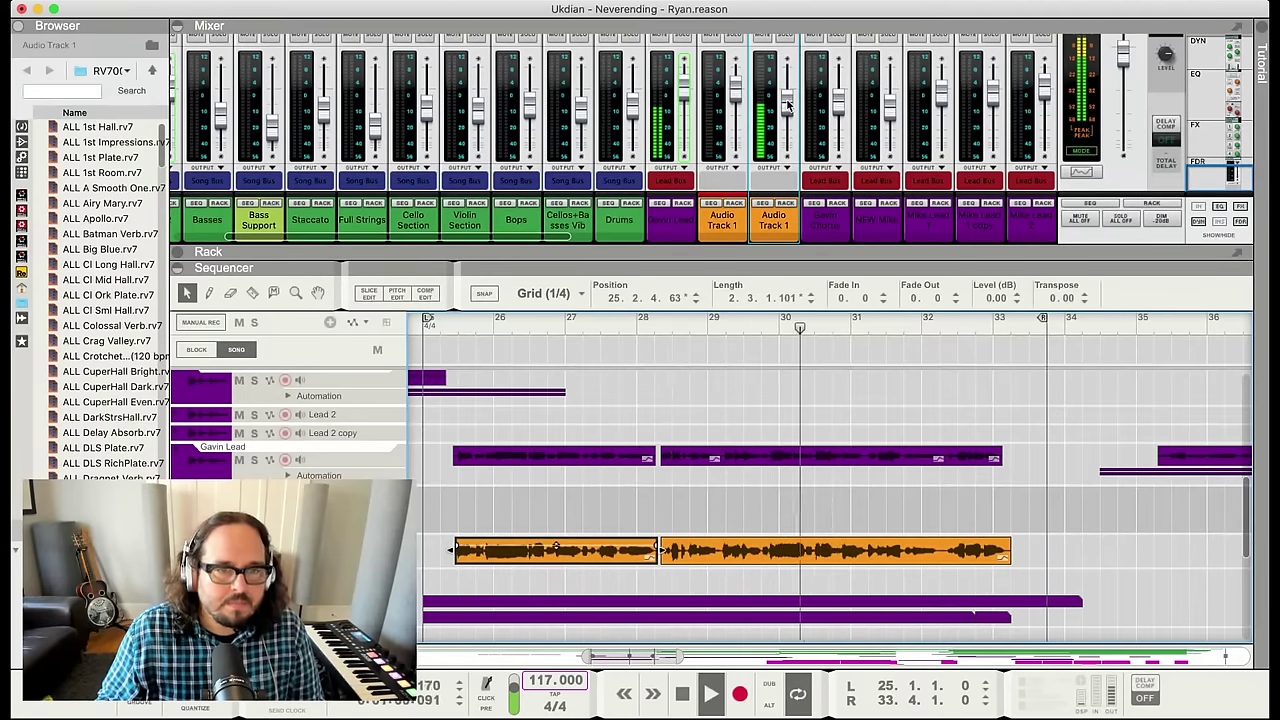
{"action": "left_click", "coordinate": [787, 101]}
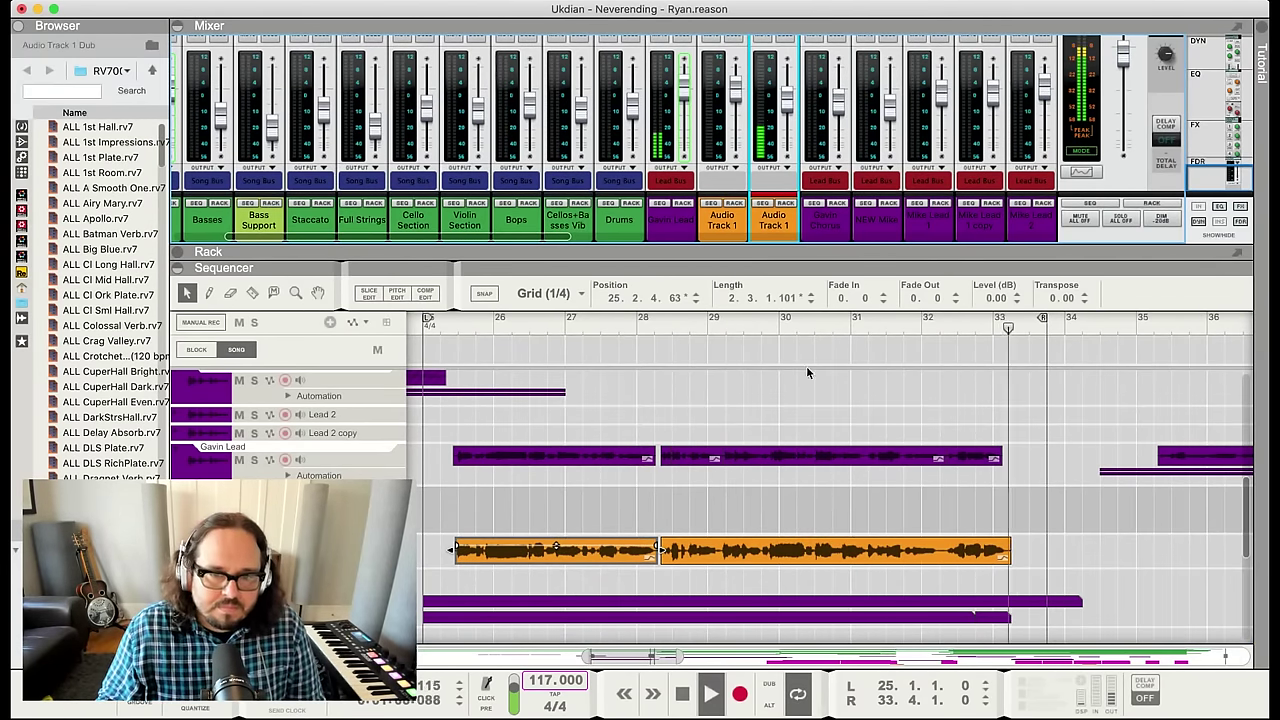
Play the lead-in from about bar 23 and select the lead vocal clip that ends just after bar 25
{"action": "left_click_drag", "start_coordinate": [432, 321], "coordinate": [419, 328]}
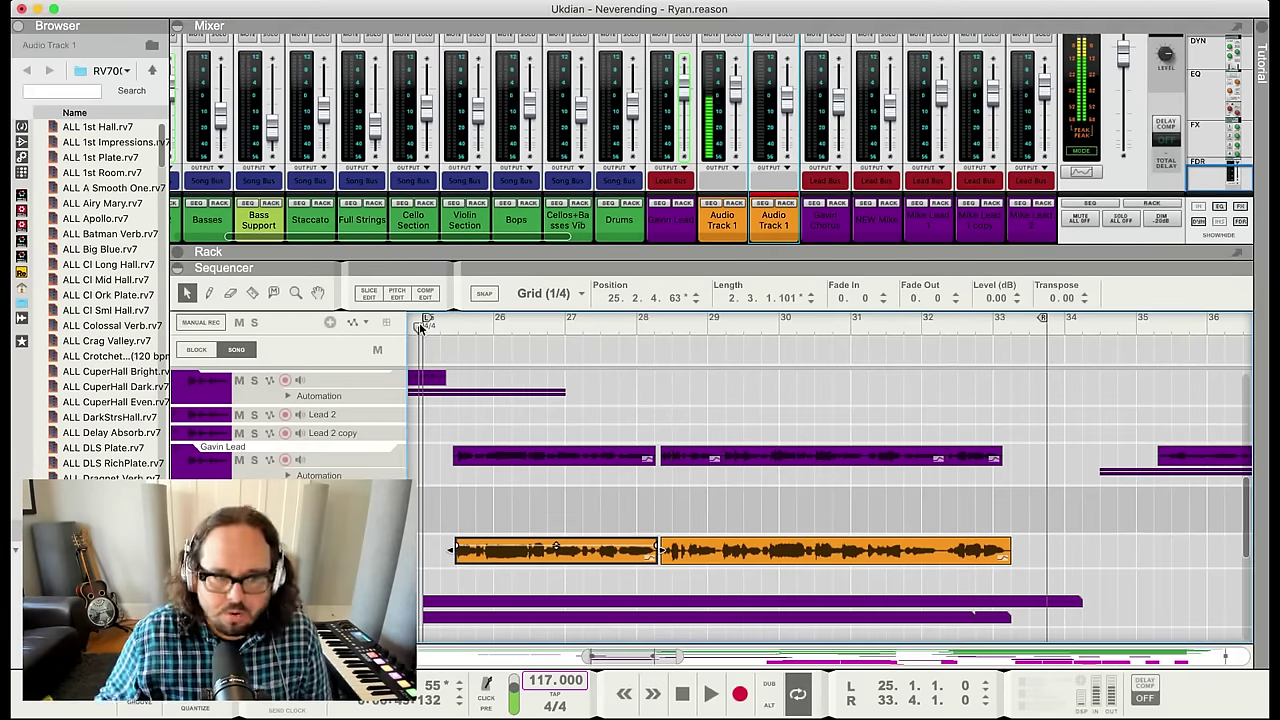
{"action": "key", "text": "space"}
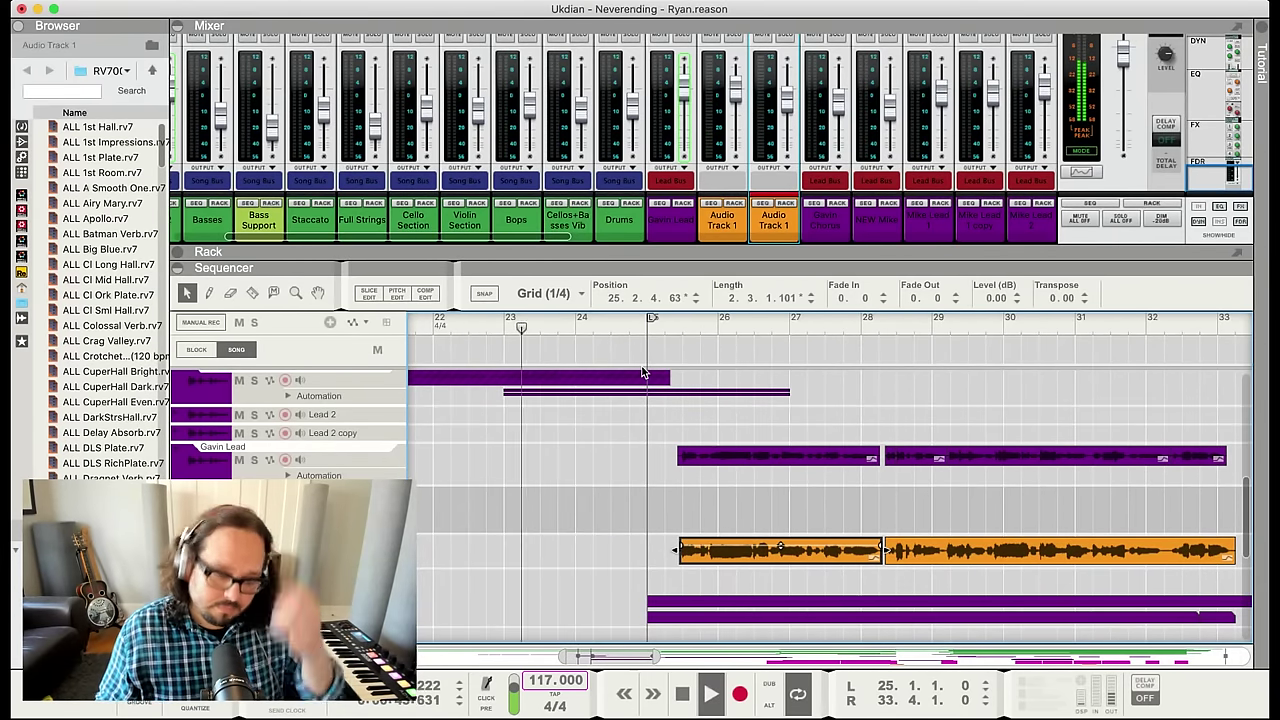
{"action": "key", "text": "space"}
{"action": "left_click", "coordinate": [605, 377]}
{"action": "scroll", "coordinate": [601, 374], "scroll_direction": "up", "scroll_amount": 1}
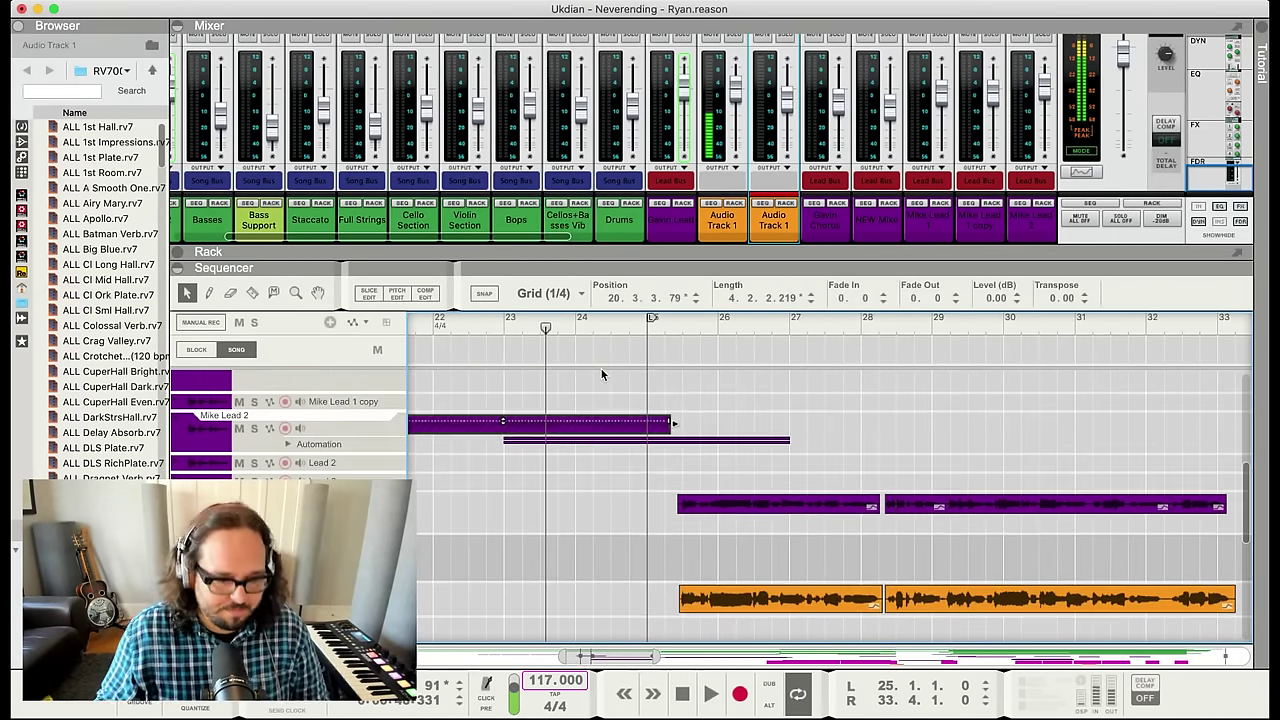
Turn on snap and play the section from just before bar 23 to about bar 33 with the mixer area enlarged
{"action": "left_click_drag", "start_coordinate": [546, 328], "coordinate": [496, 327]}
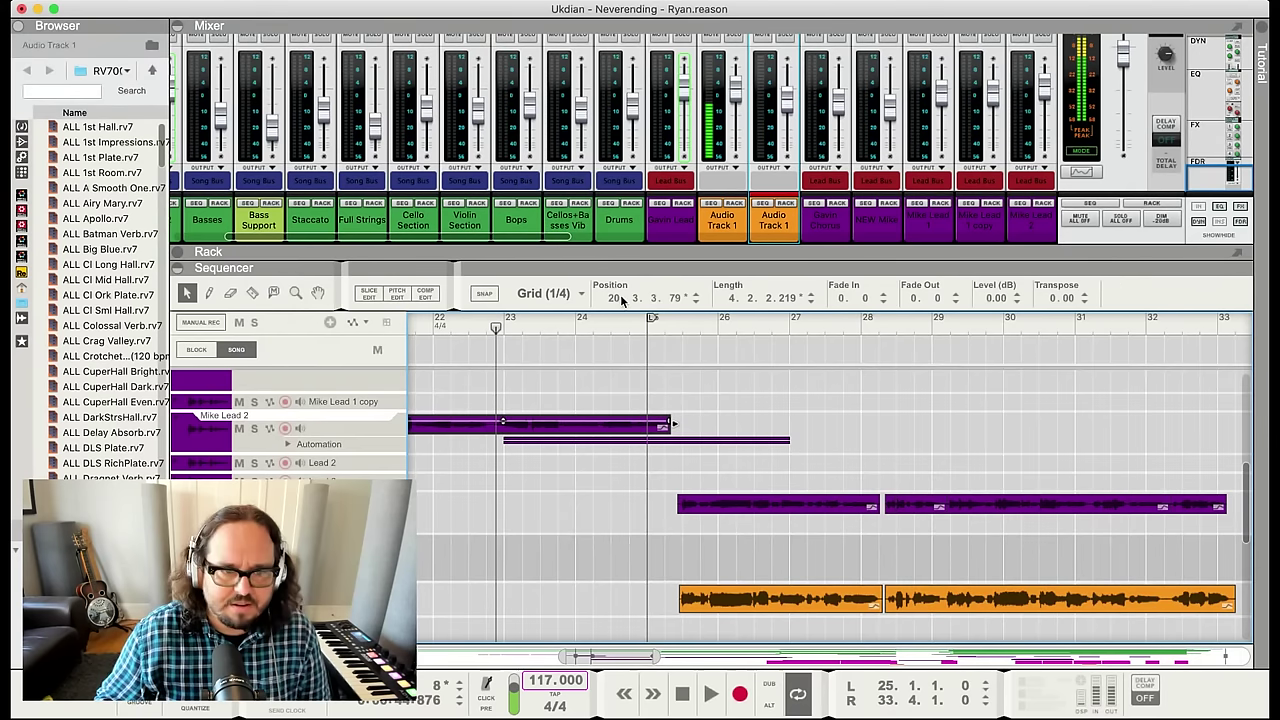
{"action": "key", "text": "s"}
{"action": "left_click_drag", "start_coordinate": [650, 320], "coordinate": [650, 320]}
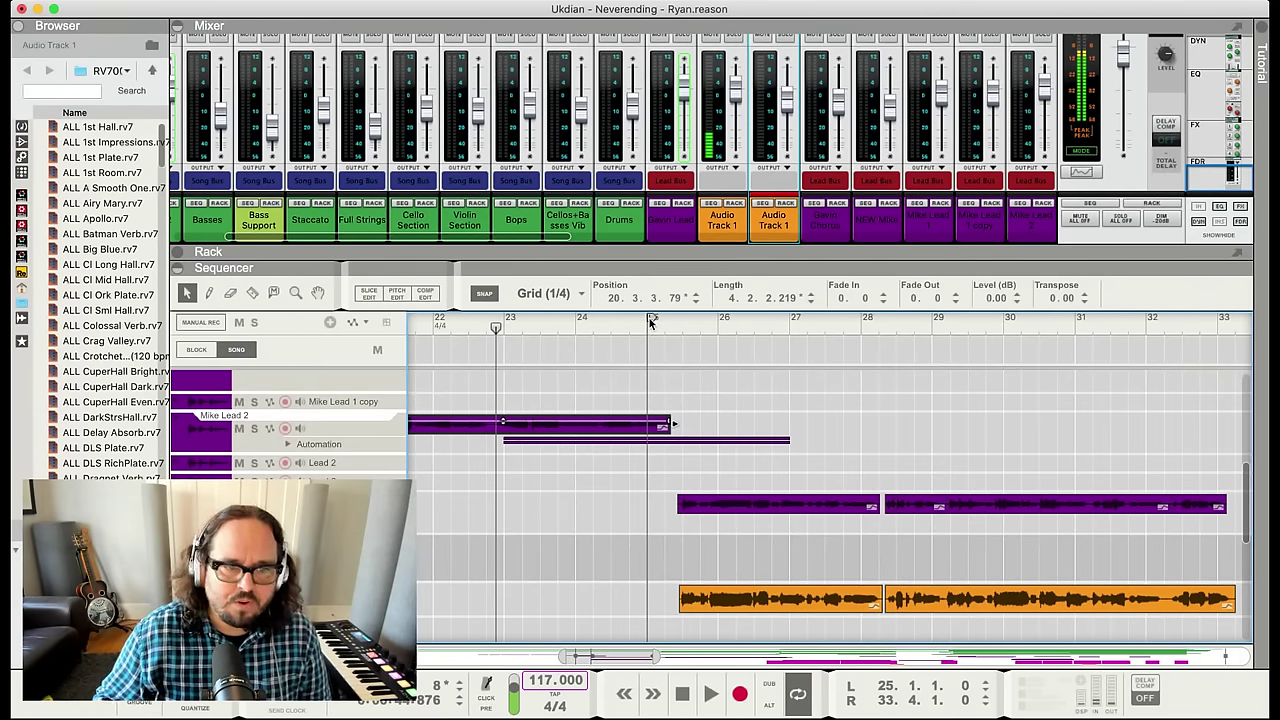
{"action": "key", "text": "space"}
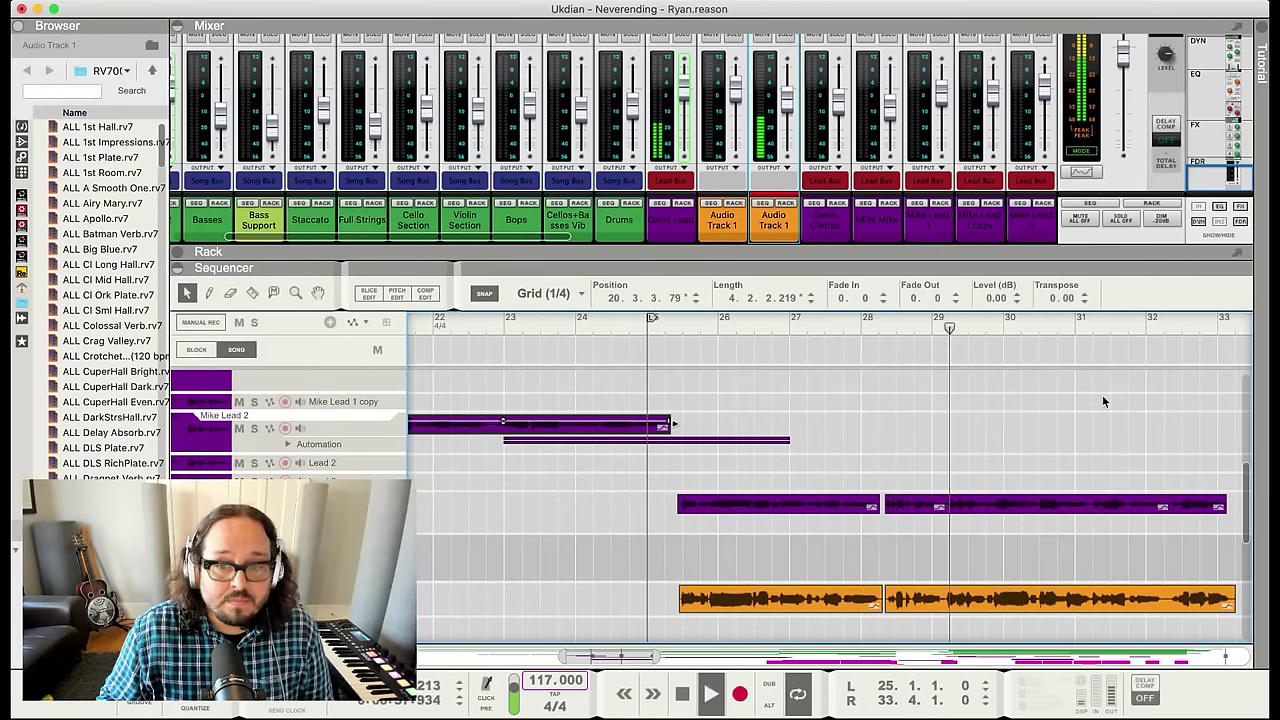
{"action": "left_click_drag", "start_coordinate": [1075, 256], "coordinate": [1080, 308]}
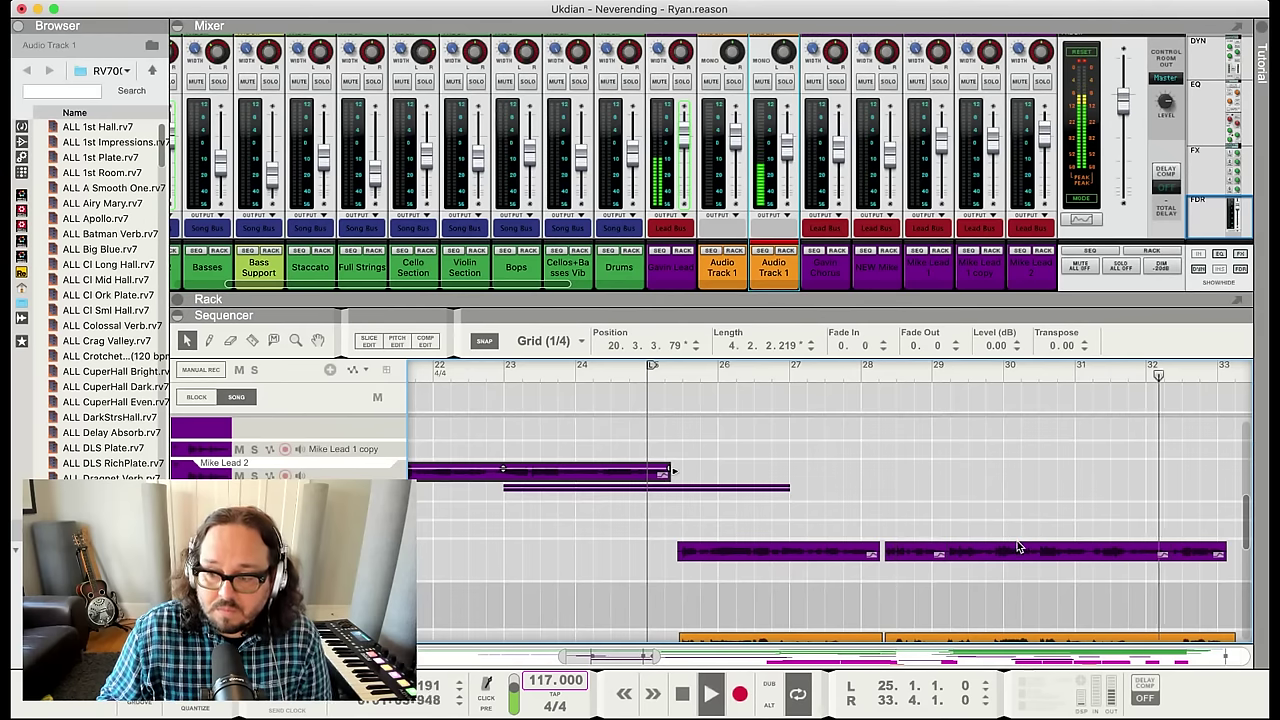
{"action": "key", "text": "space"}
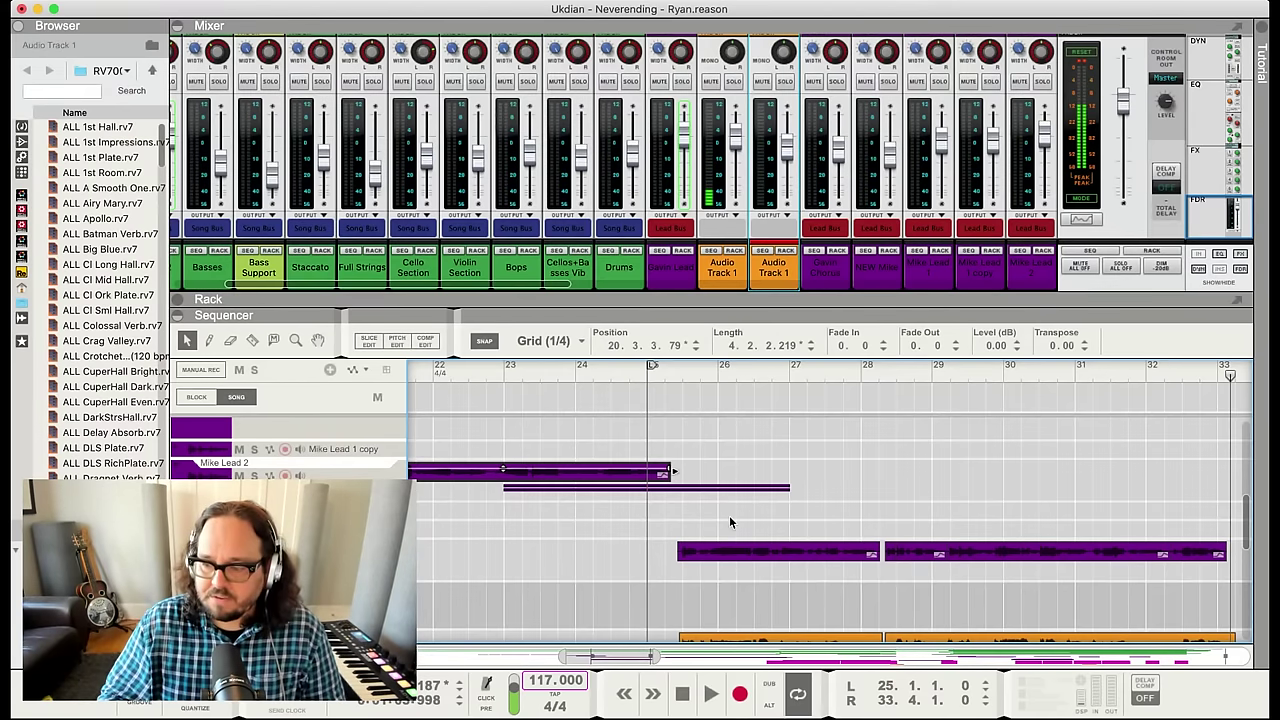
Audition the opening of the harmony phrase from around 25.3.1.0 a few times and return the song position to bar 25
{"action": "scroll", "coordinate": [800, 528], "scroll_direction": "down", "scroll_amount": 1}
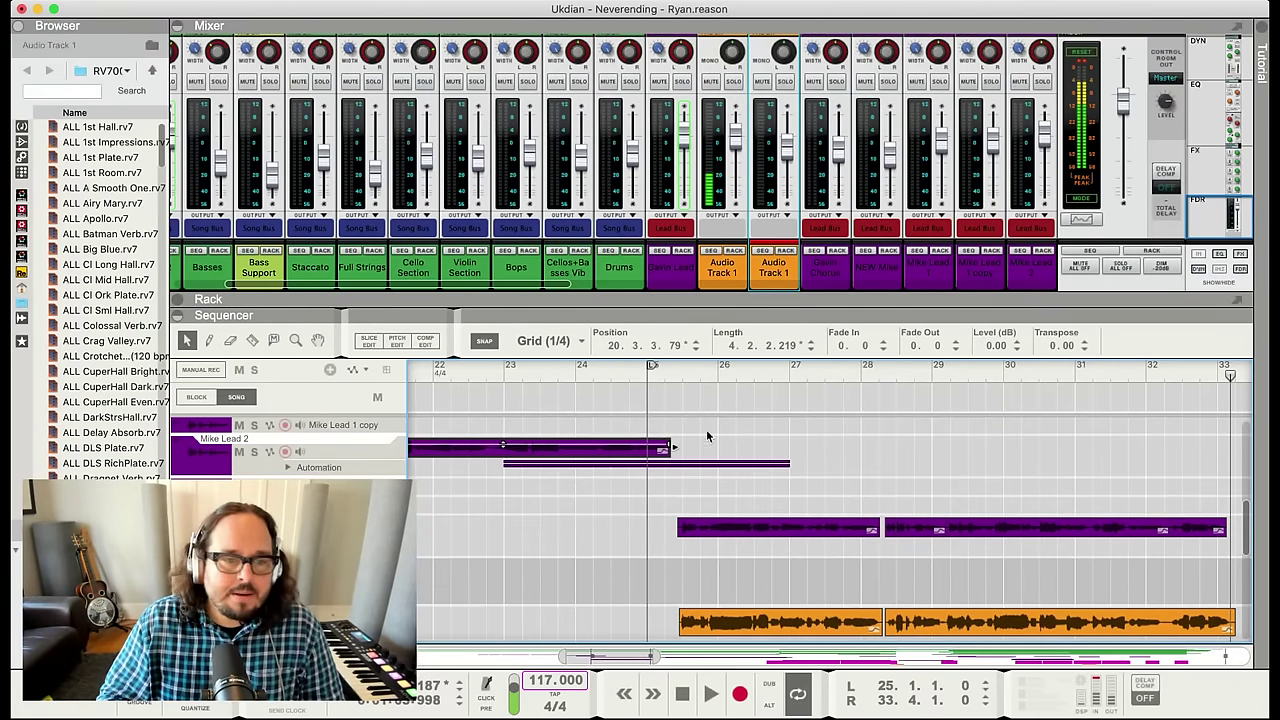
{"action": "left_click", "coordinate": [680, 375]}
{"action": "key", "text": "space"}
{"action": "key", "text": "space"}
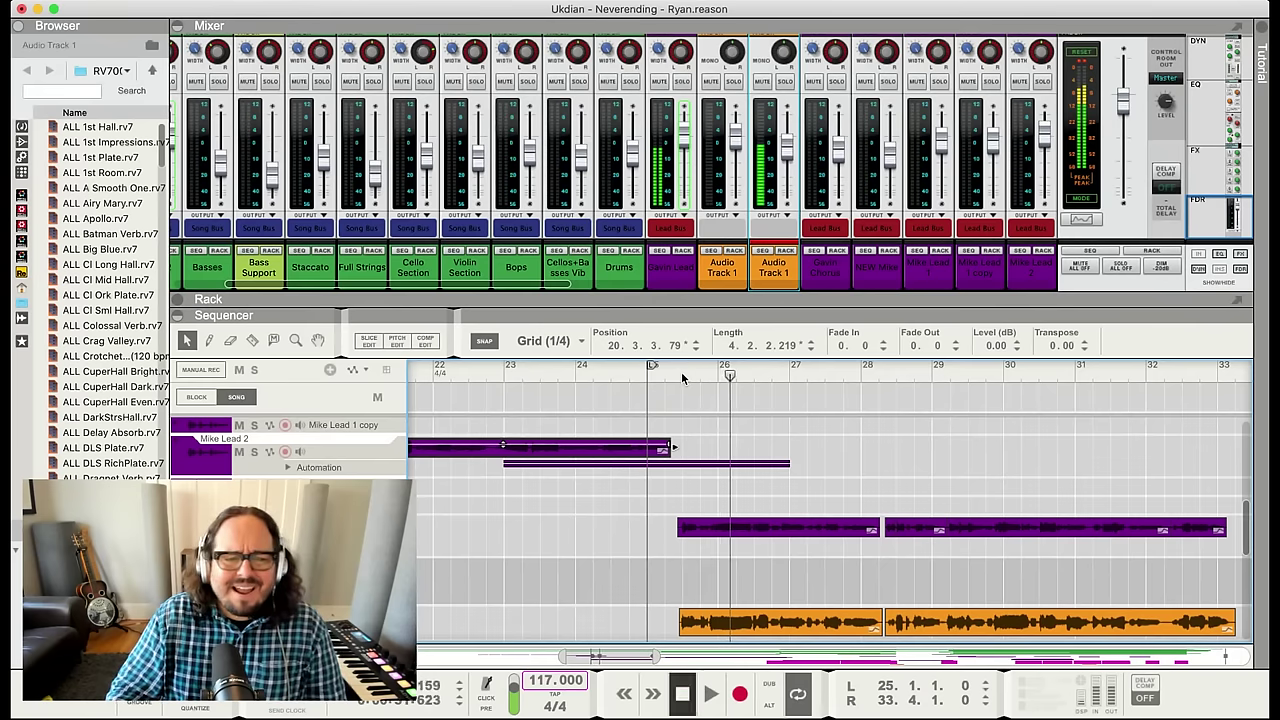
{"action": "left_click", "coordinate": [648, 368]}
{"action": "scroll", "coordinate": [686, 514], "scroll_direction": "down", "scroll_amount": 4}
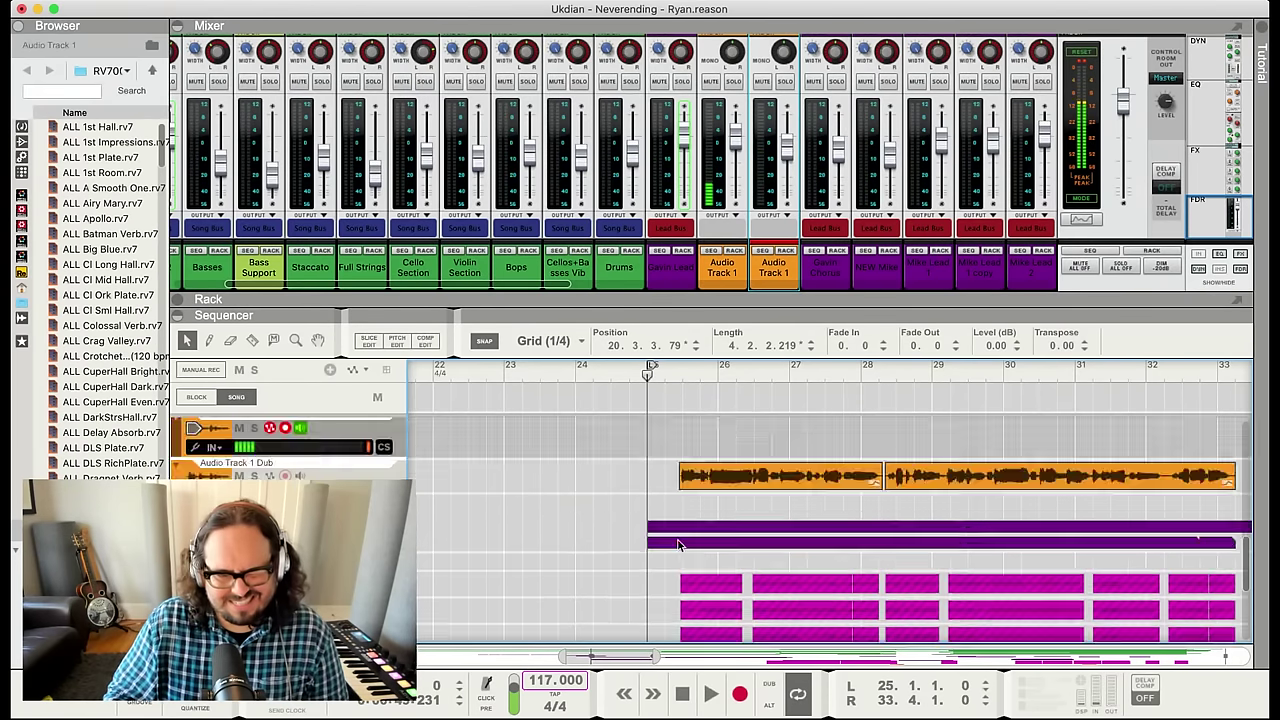
{"action": "scroll", "coordinate": [678, 516], "scroll_direction": "up", "scroll_amount": 3}
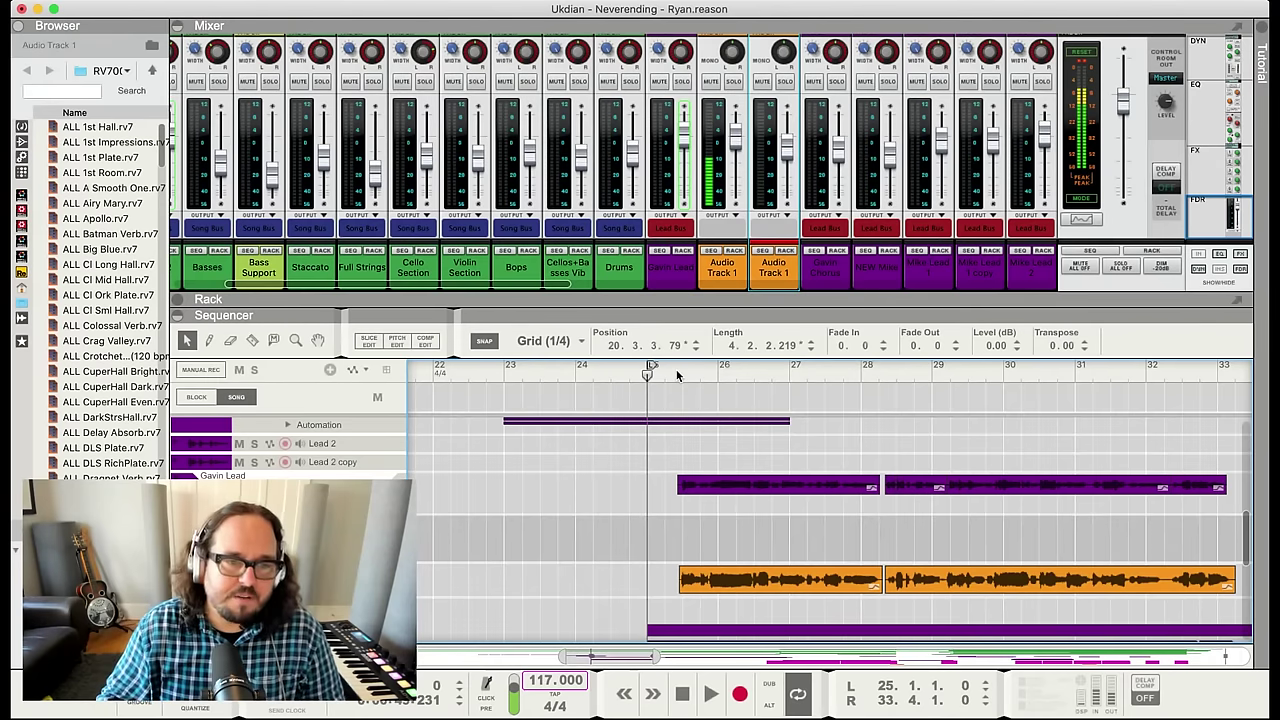
{"action": "left_click", "coordinate": [685, 376]}
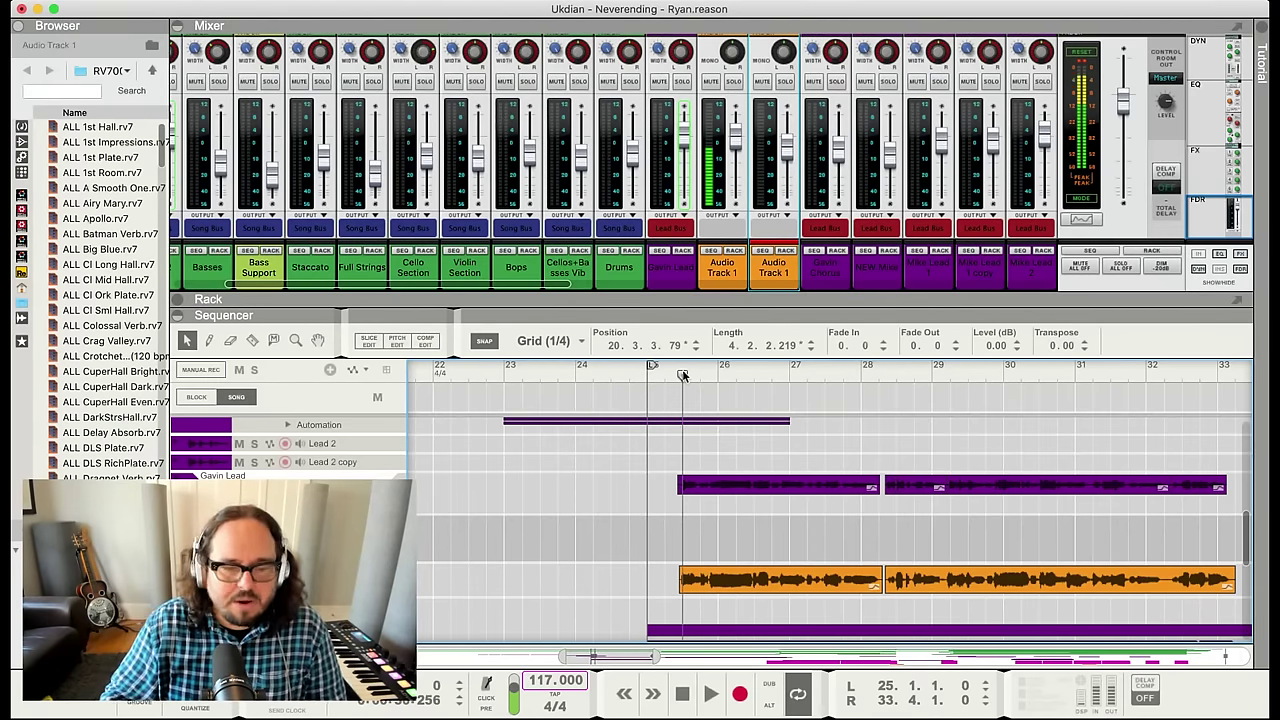
{"action": "key", "text": "space"}
{"action": "key", "text": "space"}
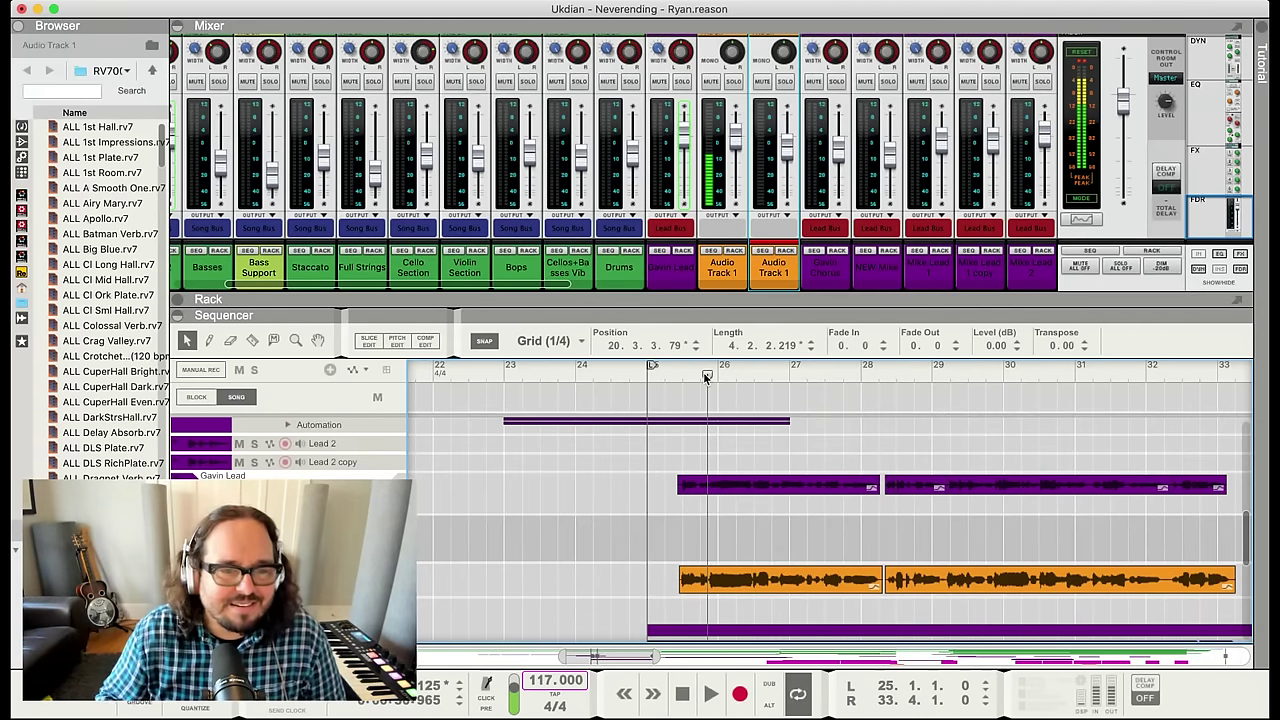
{"action": "left_click", "coordinate": [700, 375]}
{"action": "left_click", "coordinate": [648, 374]}
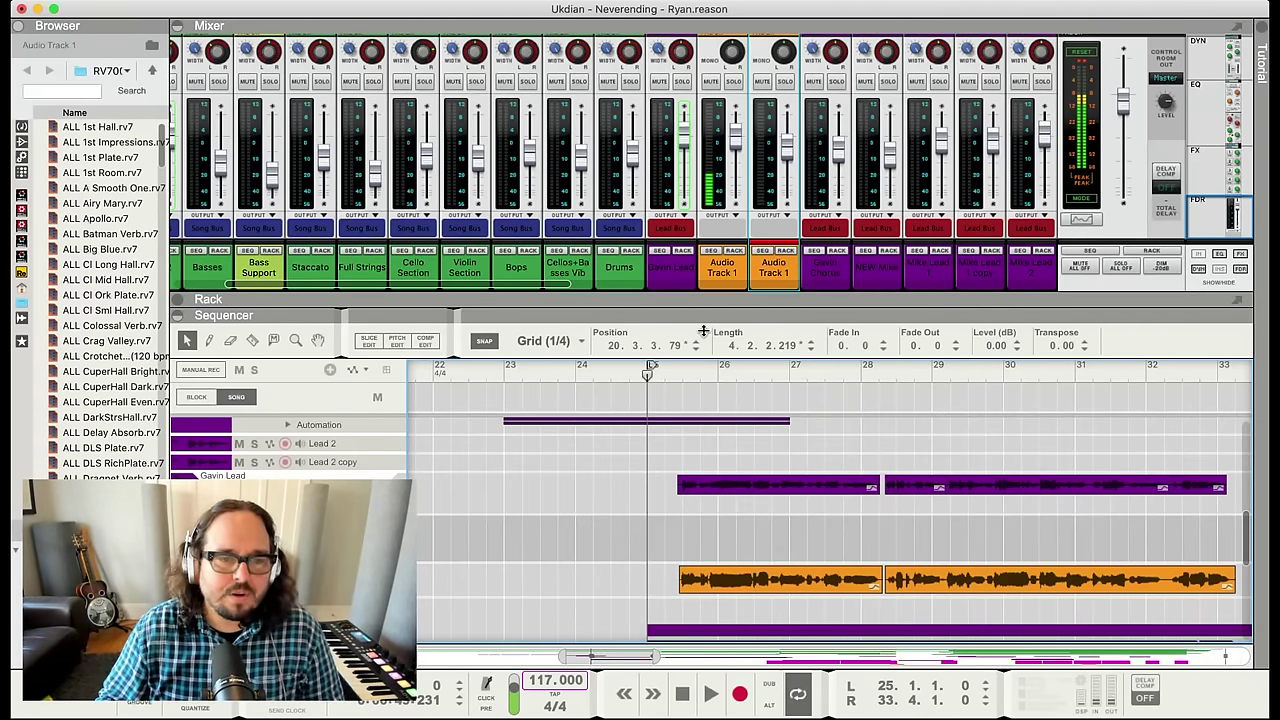
Shrink the mixer to give the sequencer more height and select the first Audio Track 1 for recording
{"action": "left_click_drag", "start_coordinate": [706, 332], "coordinate": [707, 273]}
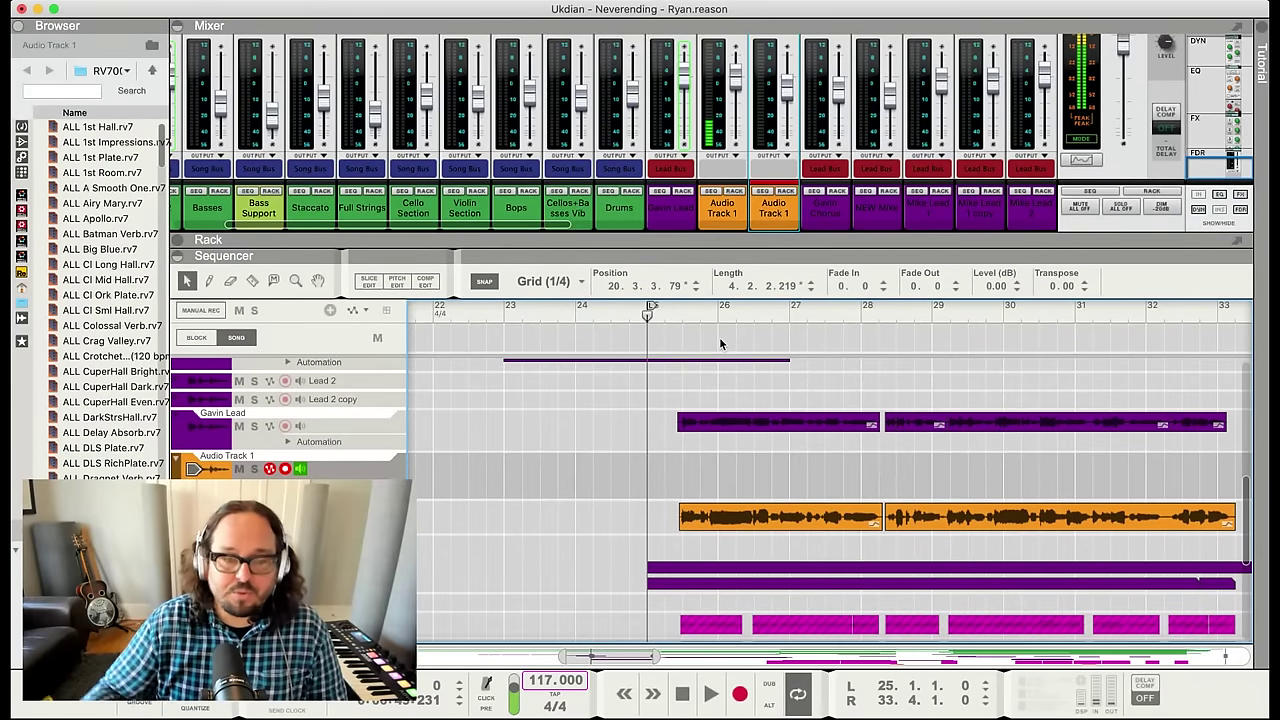
{"action": "left_click", "coordinate": [357, 464]}
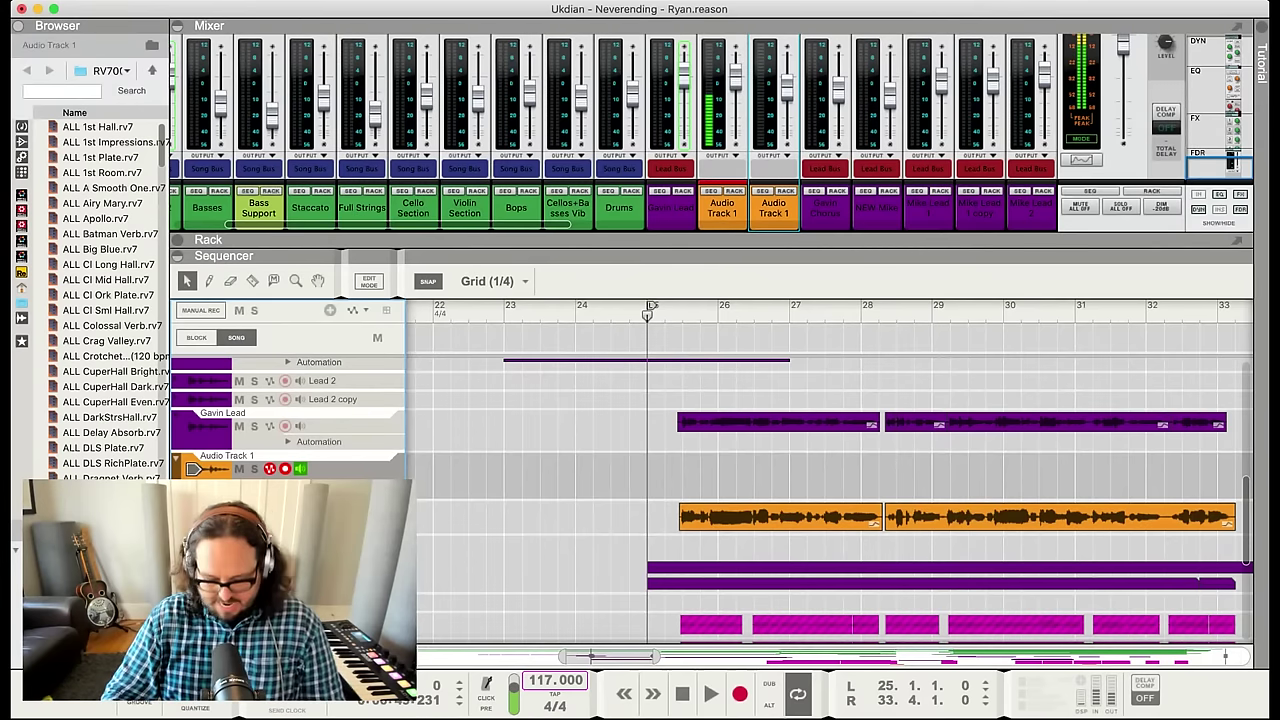
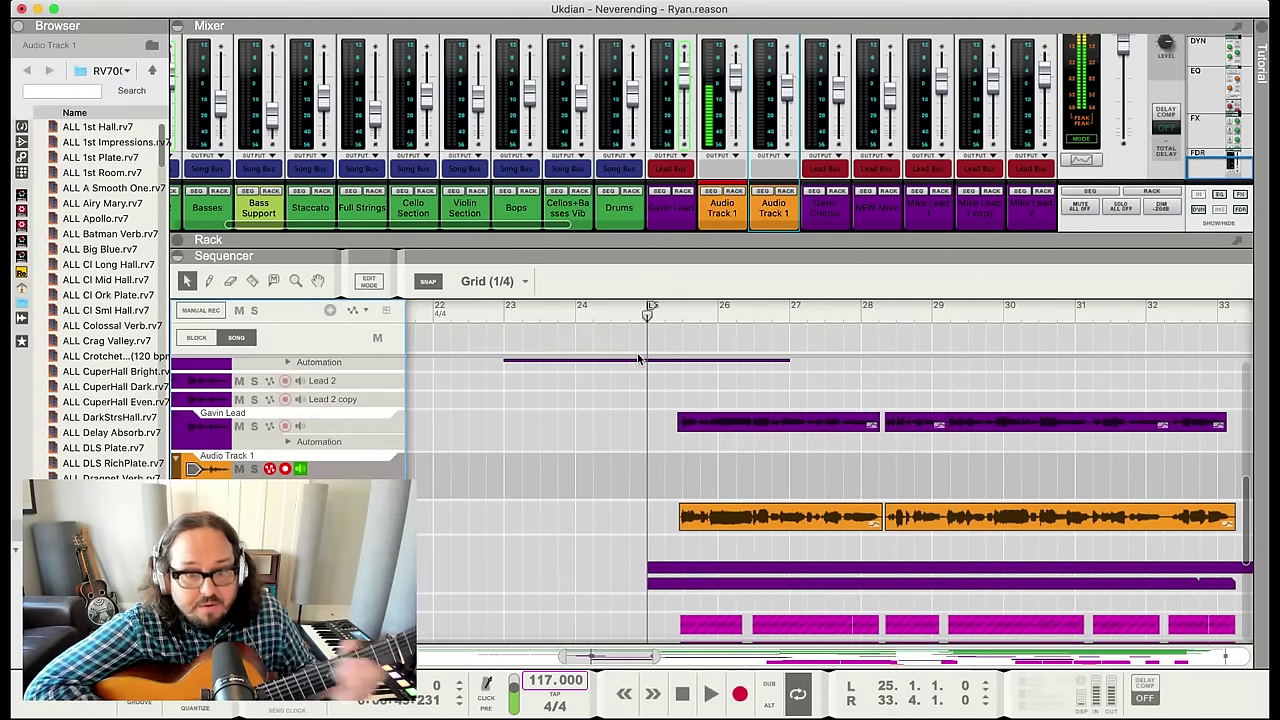
Play the phrase from shortly before bar 28 and move the song position back to bar 27
{"action": "left_click", "coordinate": [853, 308]}
{"action": "key", "text": "space"}
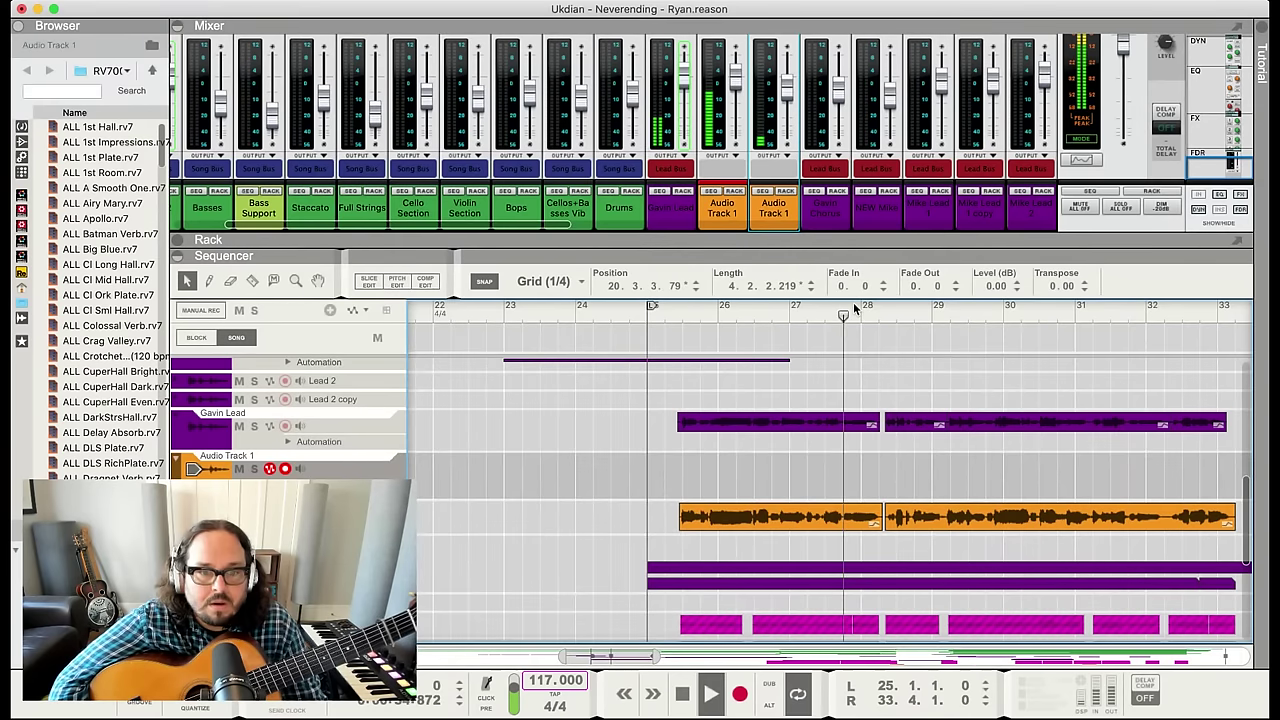
{"action": "key", "text": "space"}
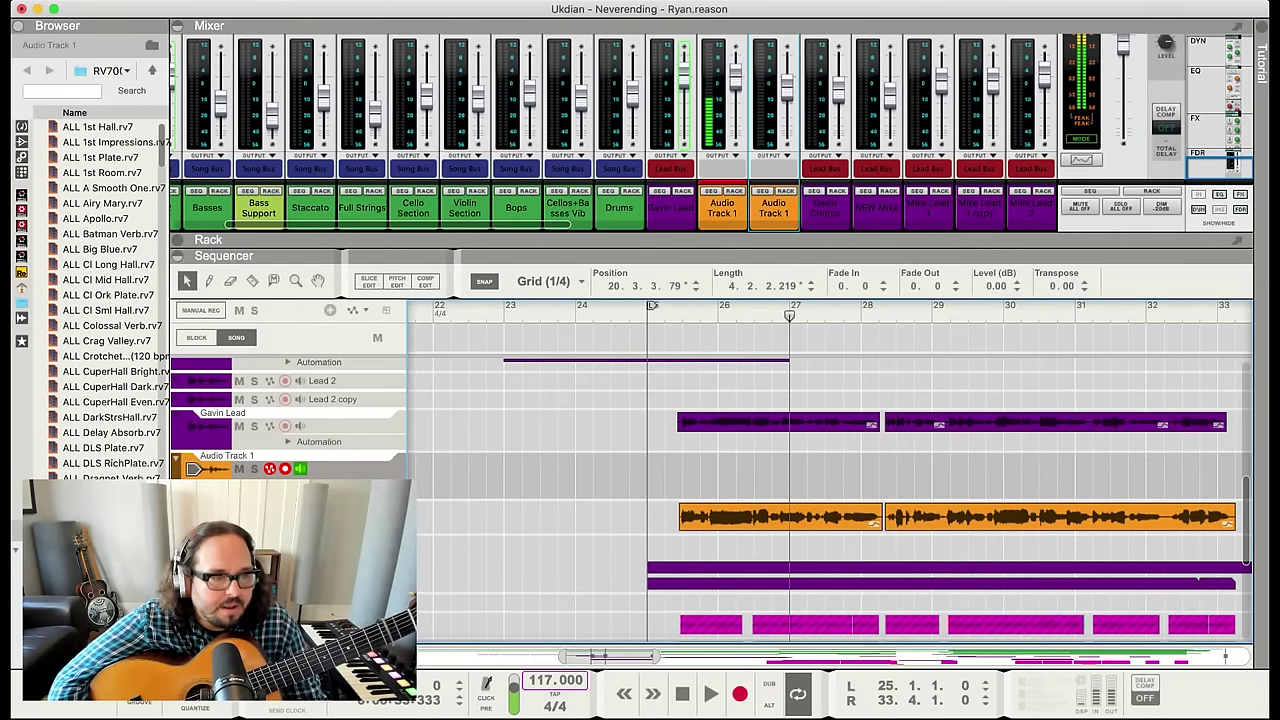
Mute the existing harmony takes on Audio Track 1 Dub instead of soloing them, and play the lead vocal from bar 27
{"action": "left_click", "coordinate": [300, 510]}
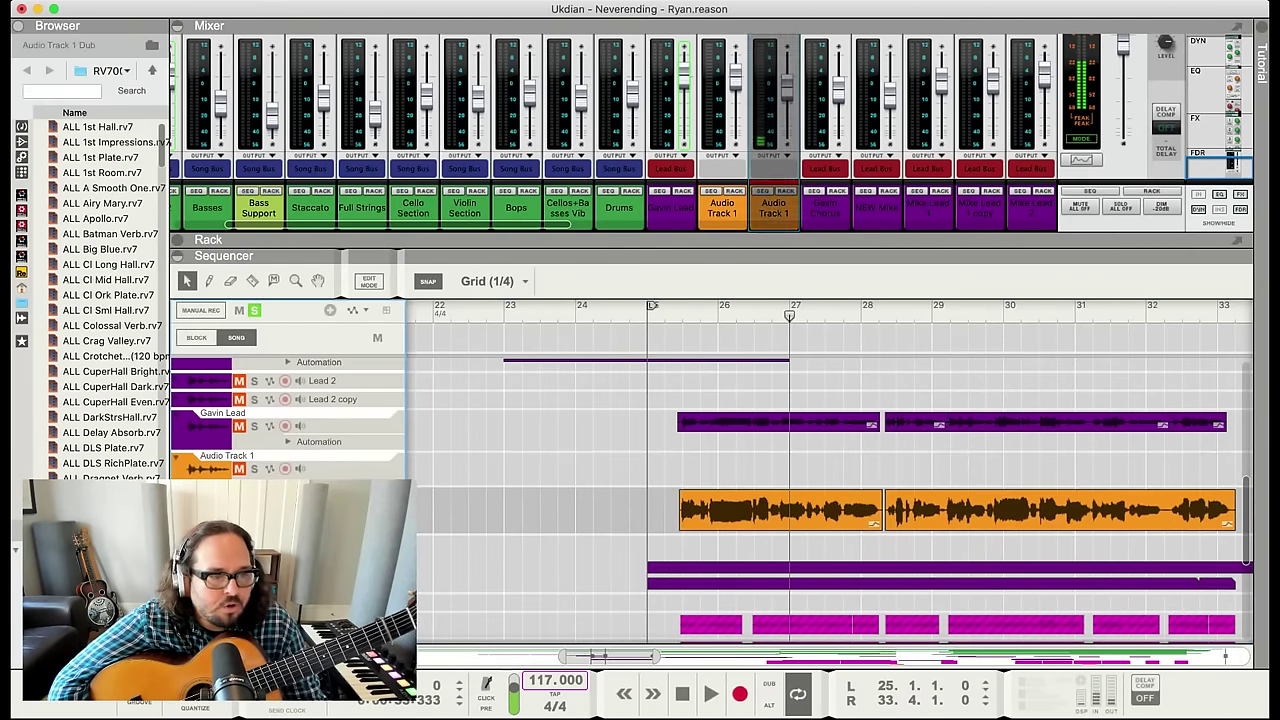
{"action": "left_click", "coordinate": [254, 310]}
{"action": "left_click", "coordinate": [238, 310]}
{"action": "key", "text": "space"}
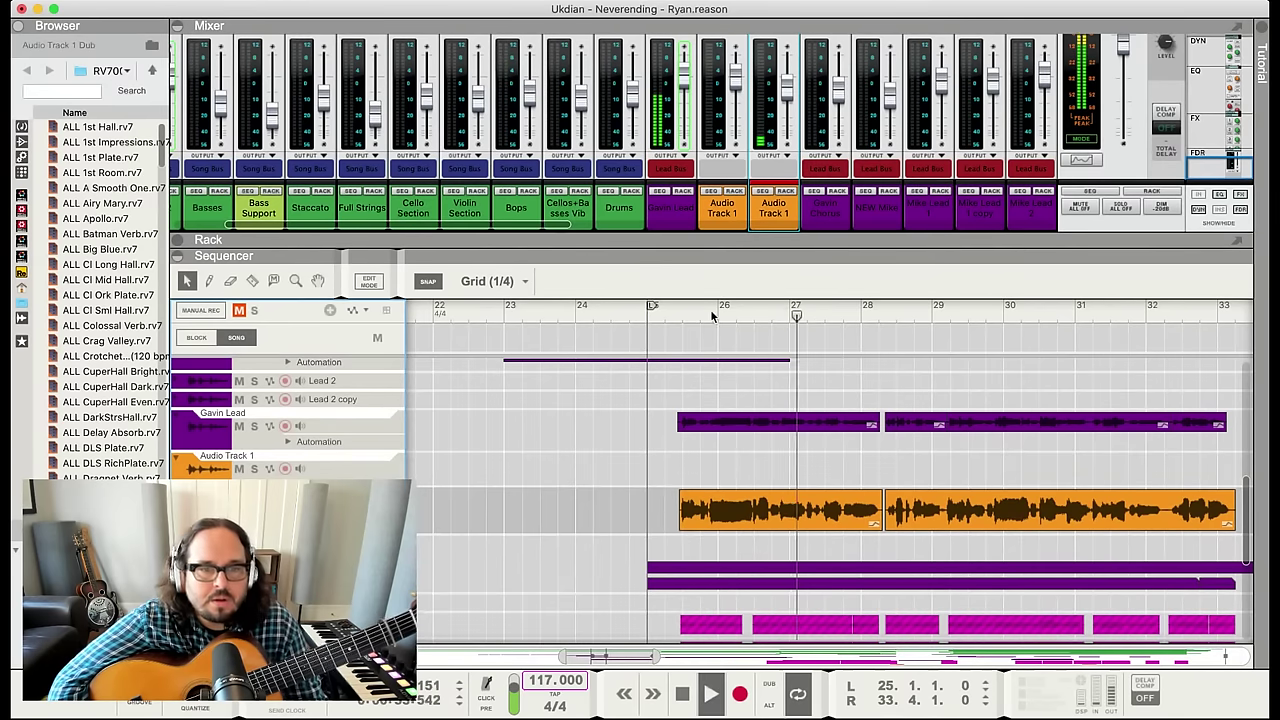
{"action": "left_click", "coordinate": [789, 320]}
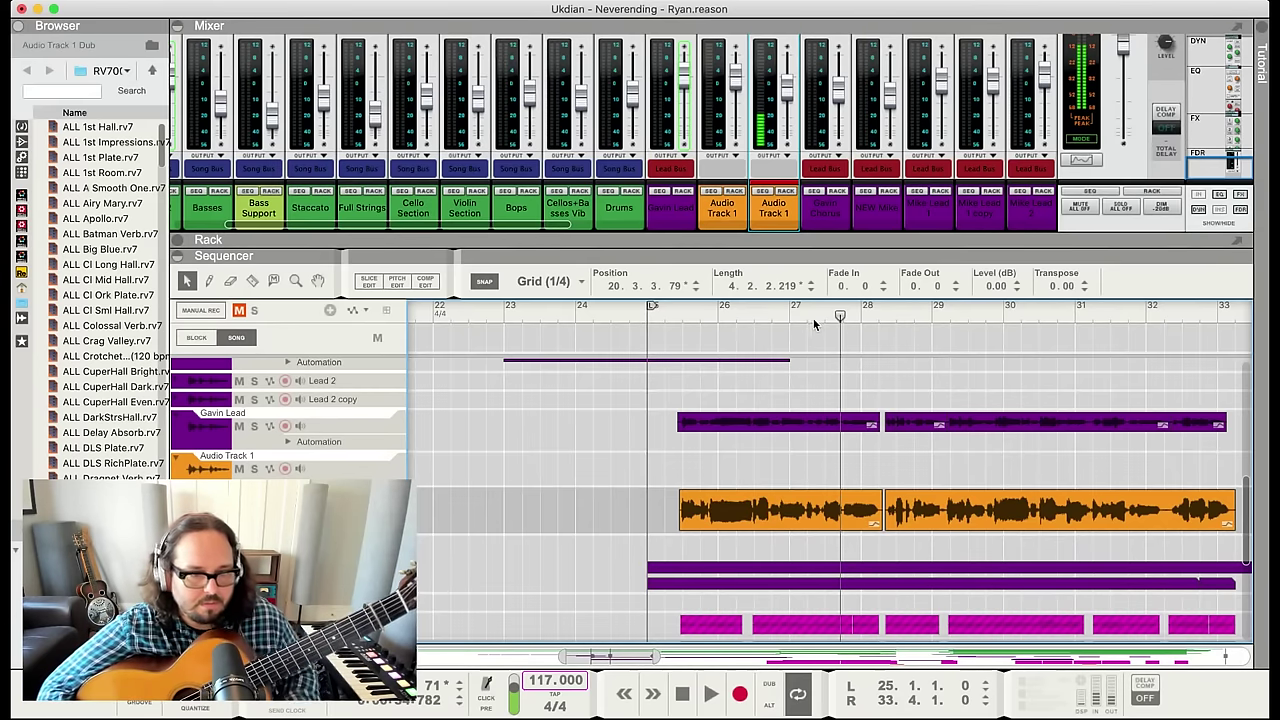
Select the first Audio Track 1 for recording and place the song position at bar 27
{"action": "left_click", "coordinate": [354, 456]}
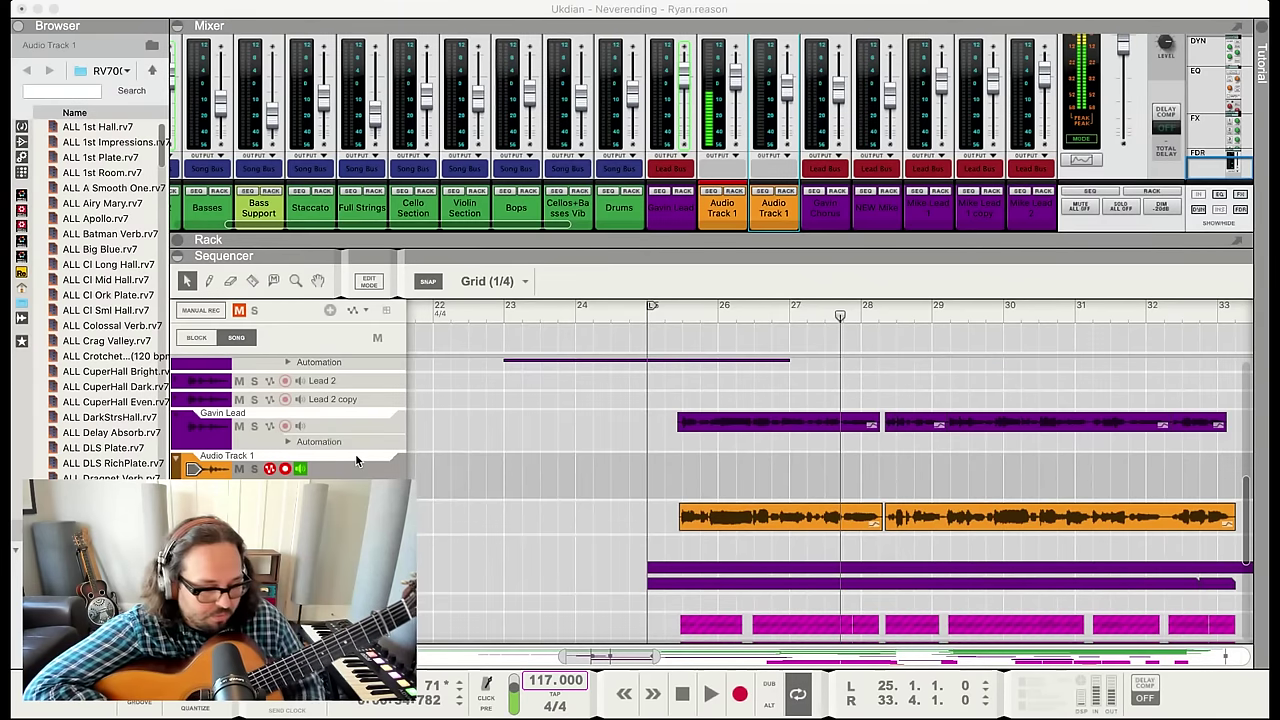
{"action": "left_click", "coordinate": [356, 460]}
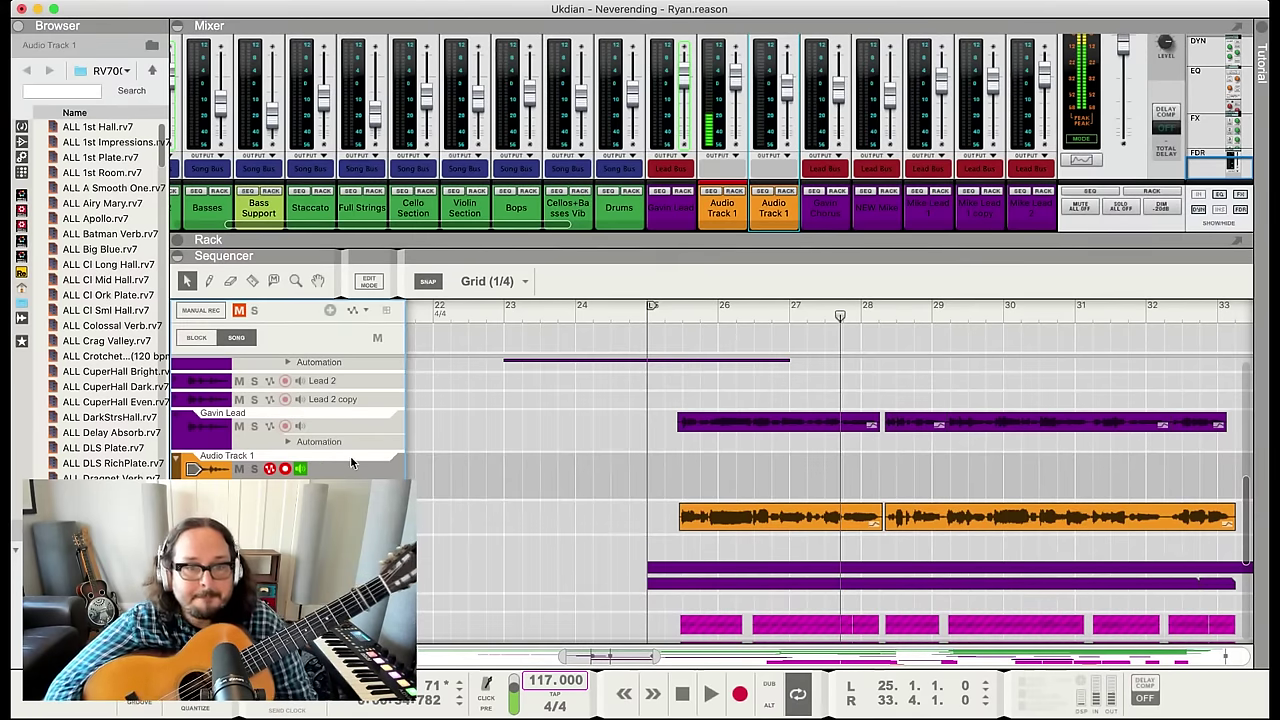
{"action": "left_click", "coordinate": [790, 313]}
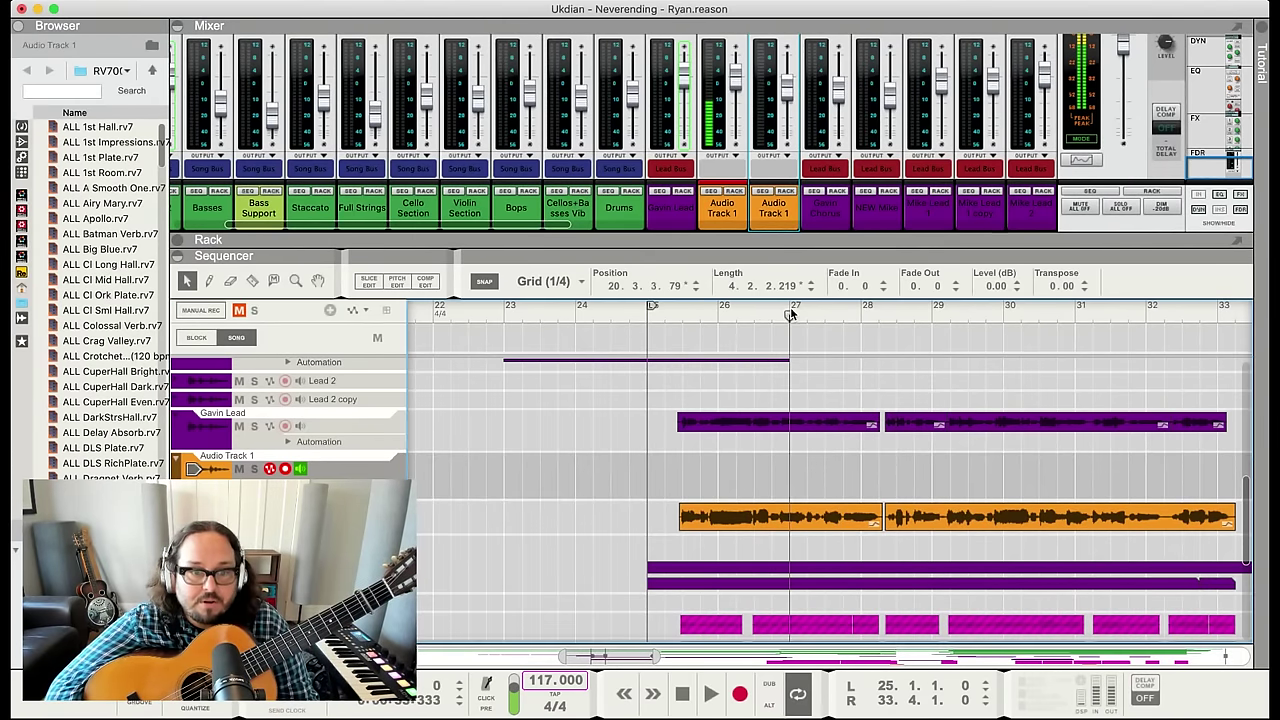
Play the opening phrase from just after bar 25 and the phrase from shortly before bar 28 to bar 29
{"action": "left_click", "coordinate": [665, 312]}
{"action": "key", "text": "space"}
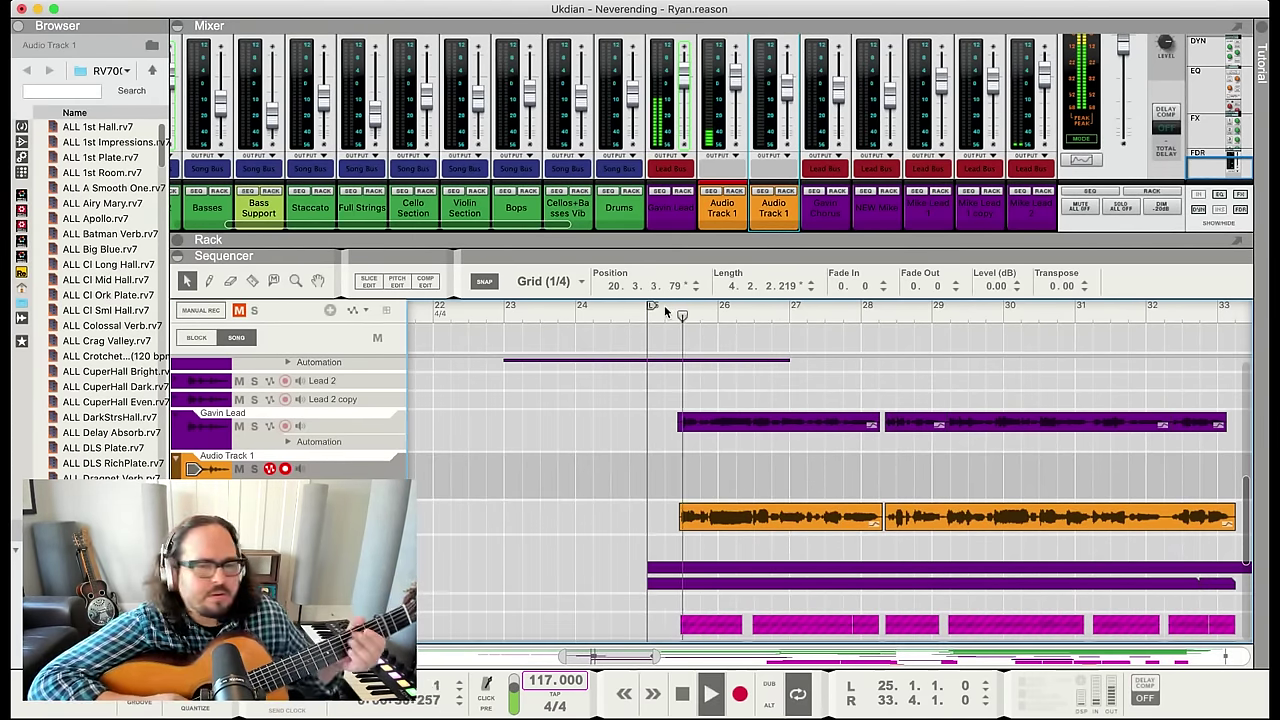
{"action": "key", "text": "space"}
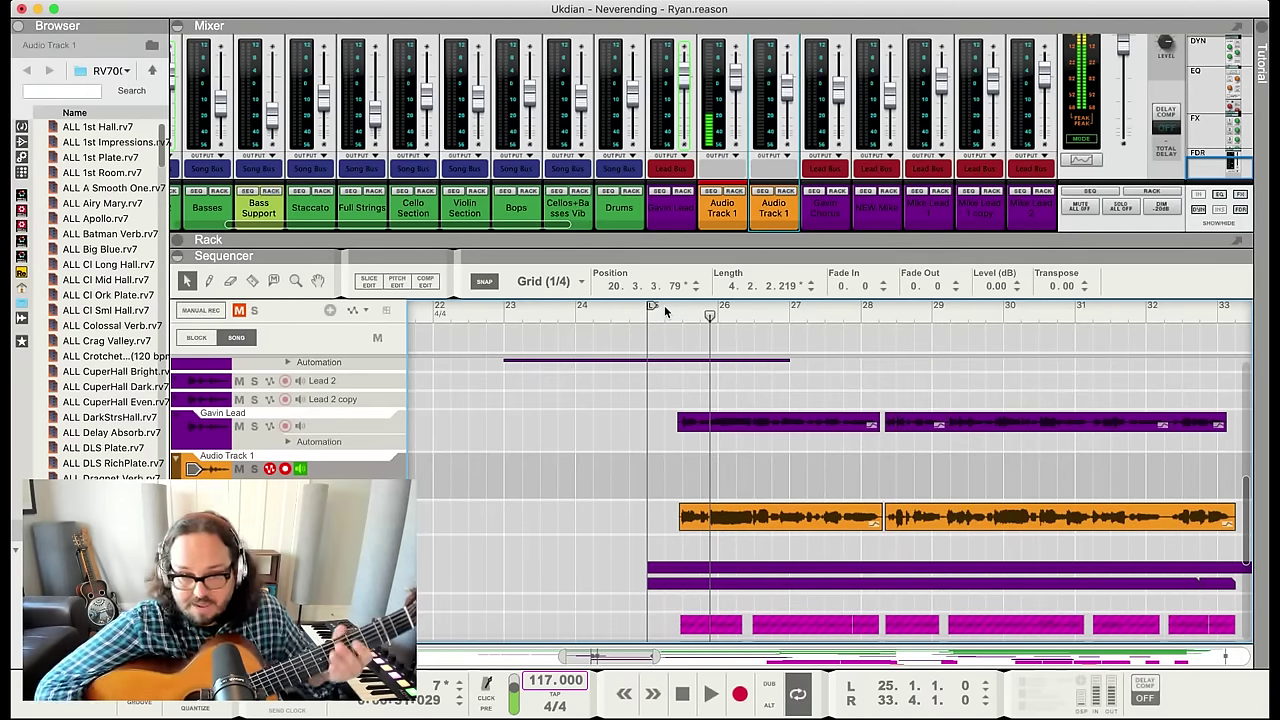
{"action": "left_click", "coordinate": [845, 312]}
{"action": "key", "text": "space"}
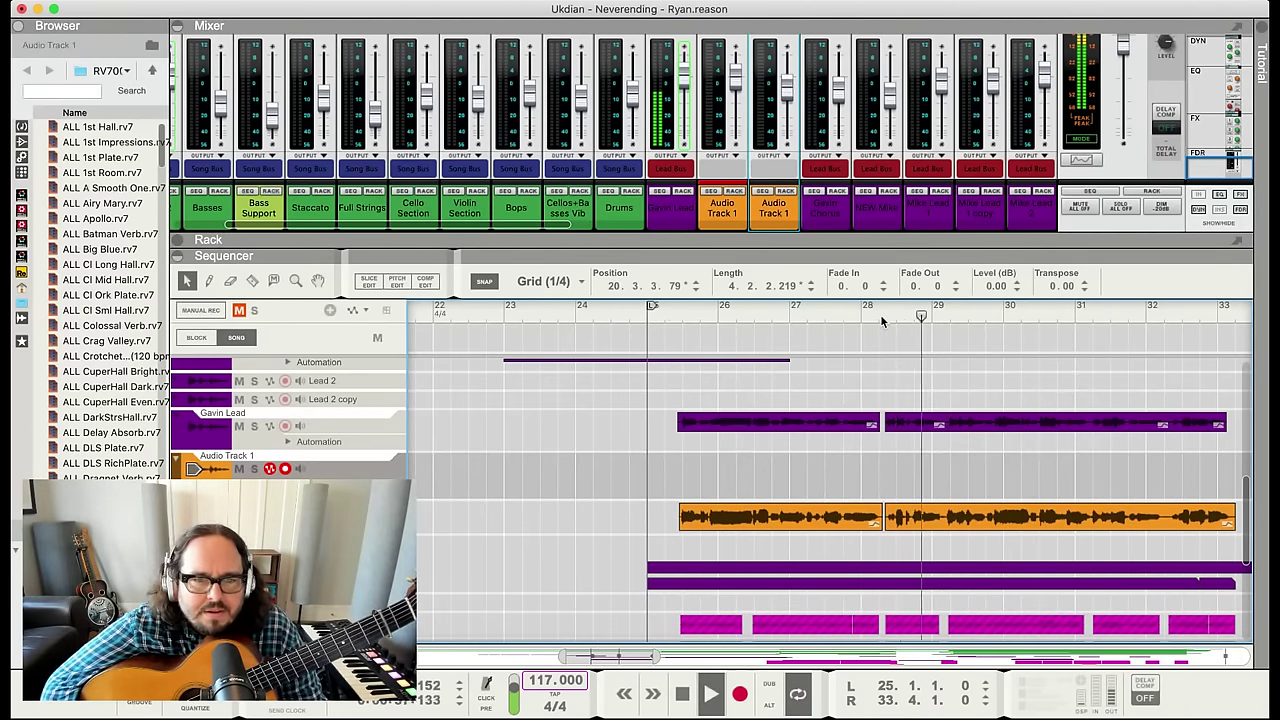
{"action": "key", "text": "space"}
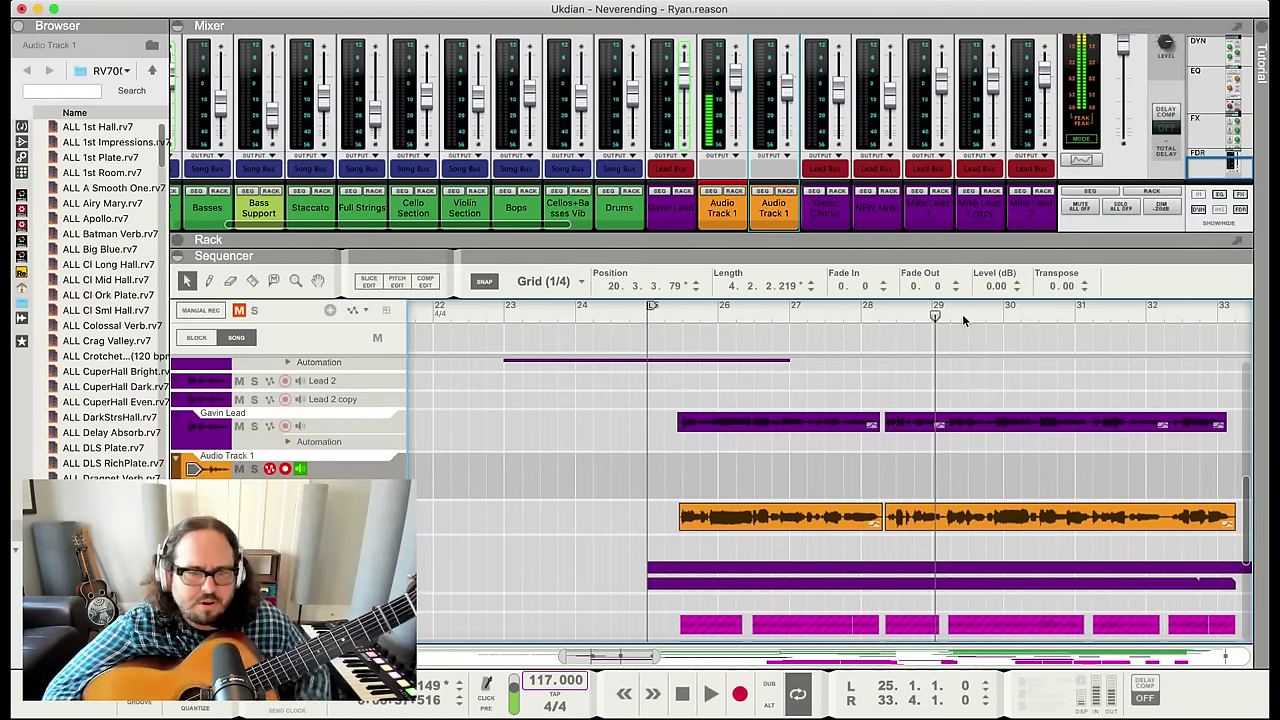
Play the vocal from shortly before bar 27 and replay the opening phrase from just after bar 25
{"action": "left_click", "coordinate": [780, 317]}
{"action": "key", "text": "space"}
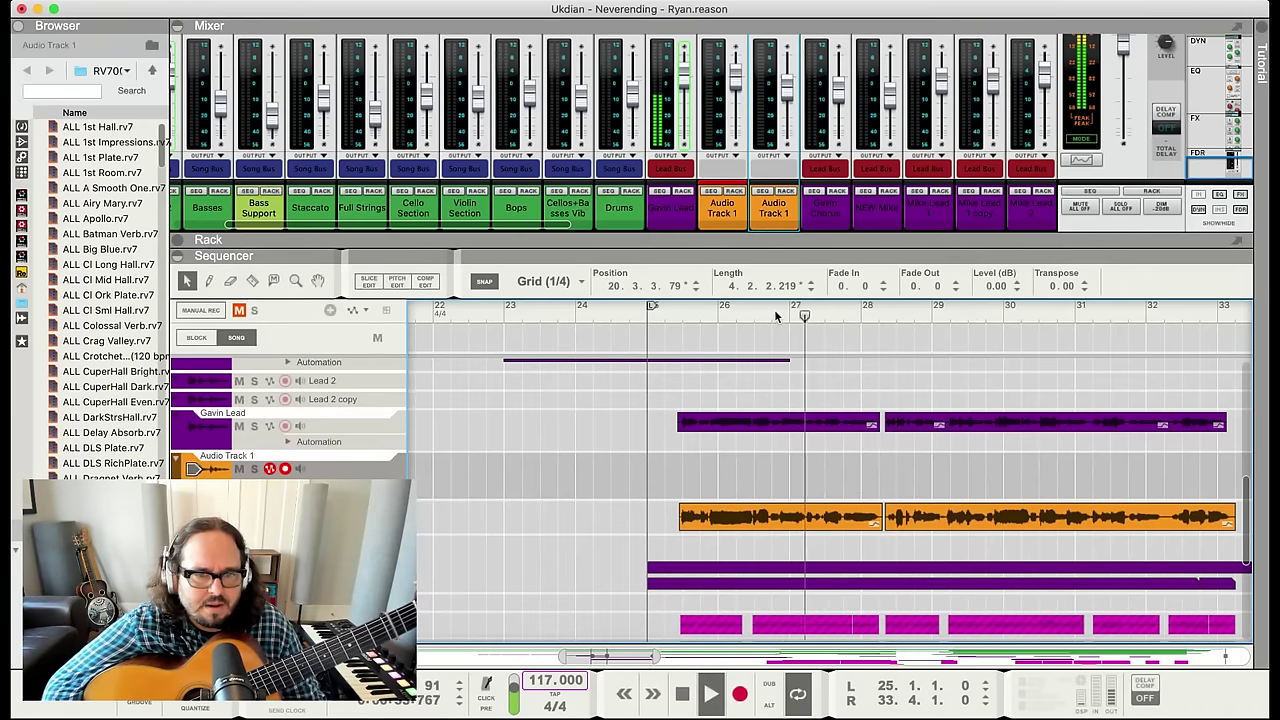
{"action": "key", "text": "space"}
{"action": "left_click", "coordinate": [668, 316]}
{"action": "key", "text": "space"}
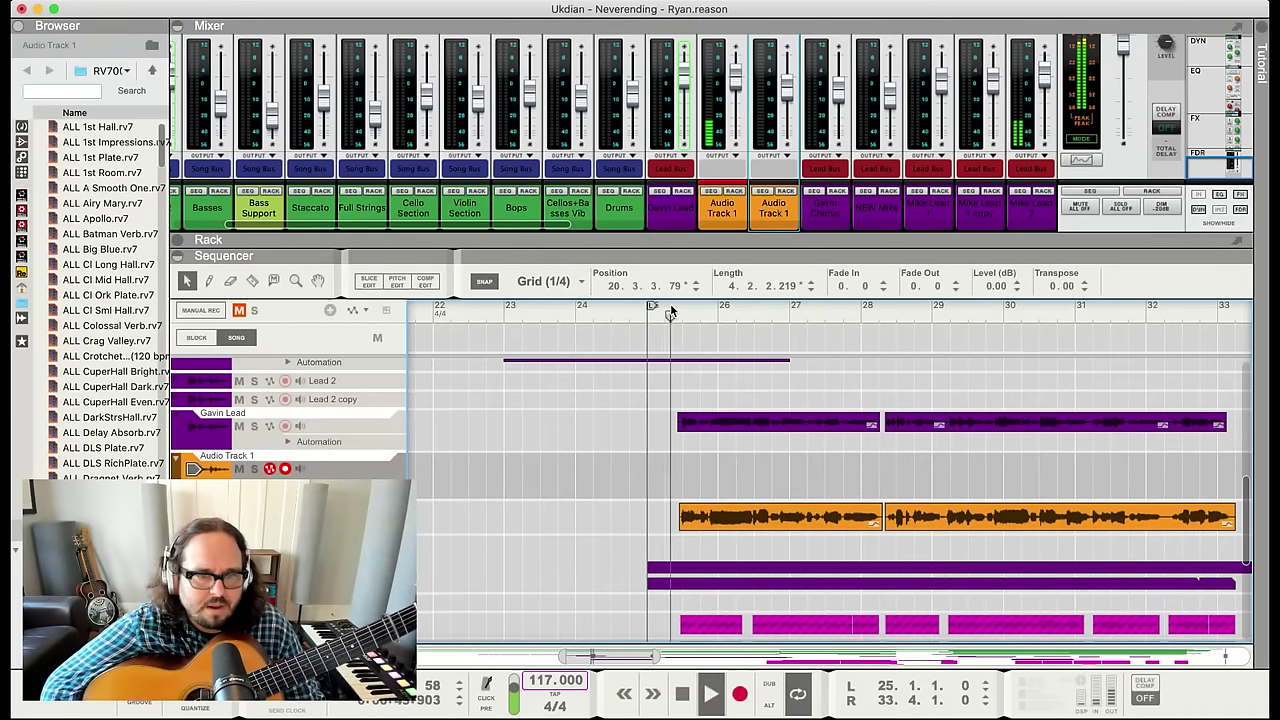
{"action": "key", "text": "space"}
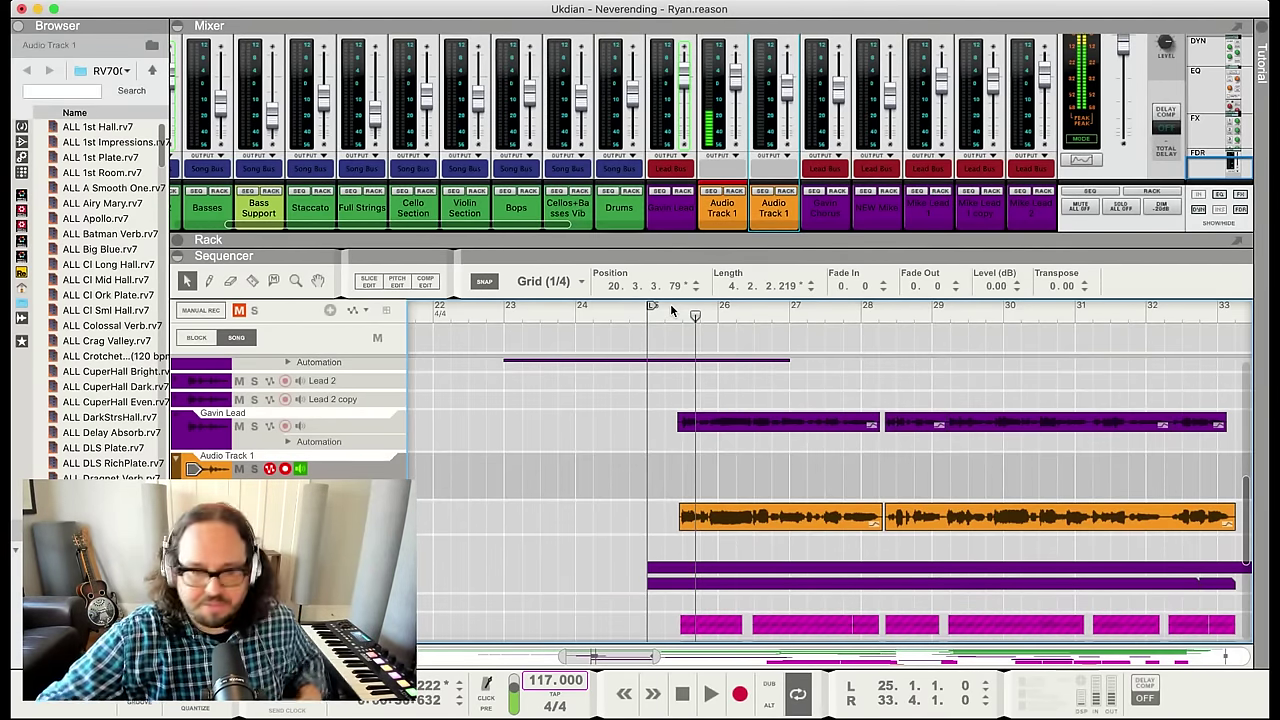
Rehearse the harmony against the lead vocal from bar 25, replaying the lead-in to bar 28 and the phrase from bar 26
{"action": "left_click_drag", "start_coordinate": [678, 326], "coordinate": [648, 318]}
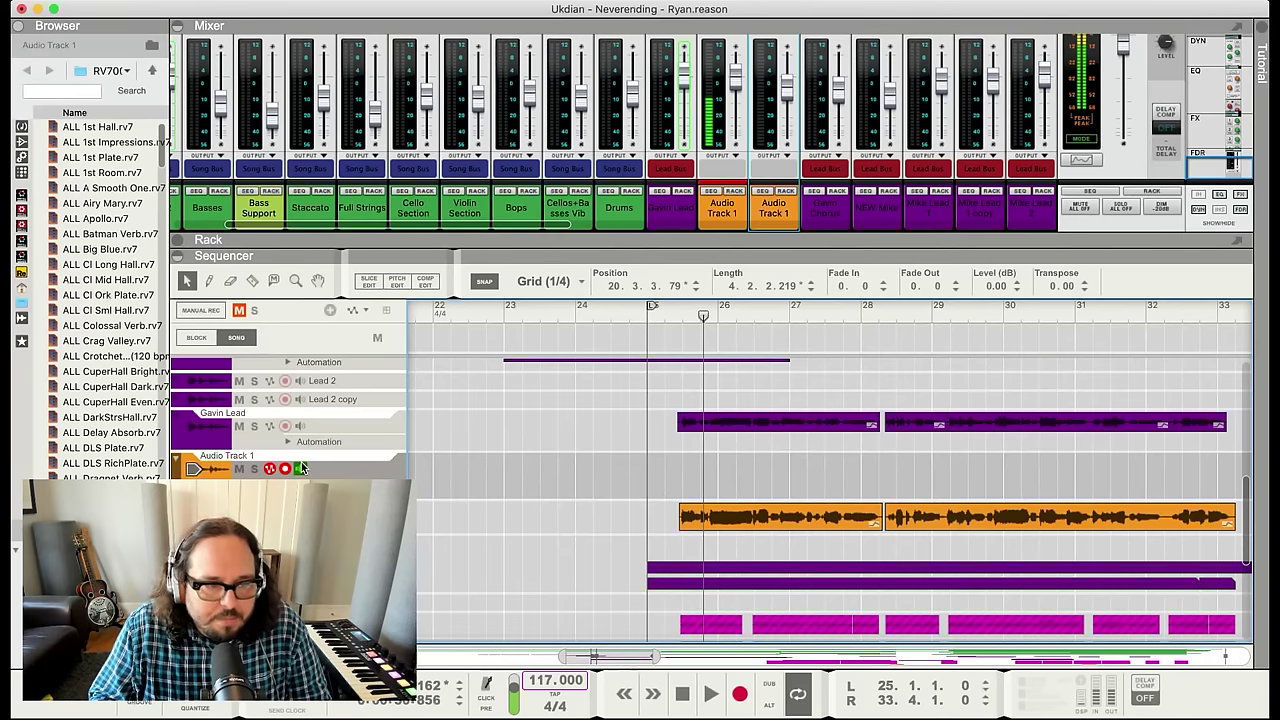
{"action": "left_click_drag", "start_coordinate": [717, 316], "coordinate": [636, 316]}
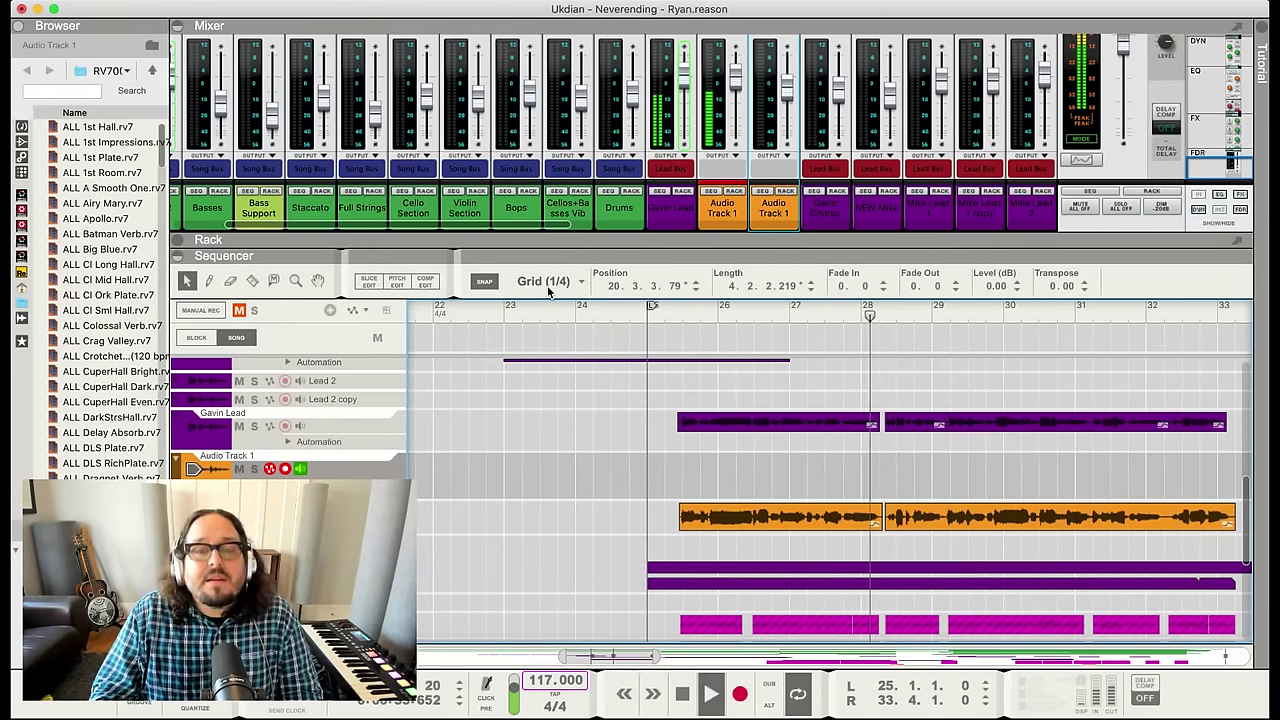
{"action": "key", "text": "space"}
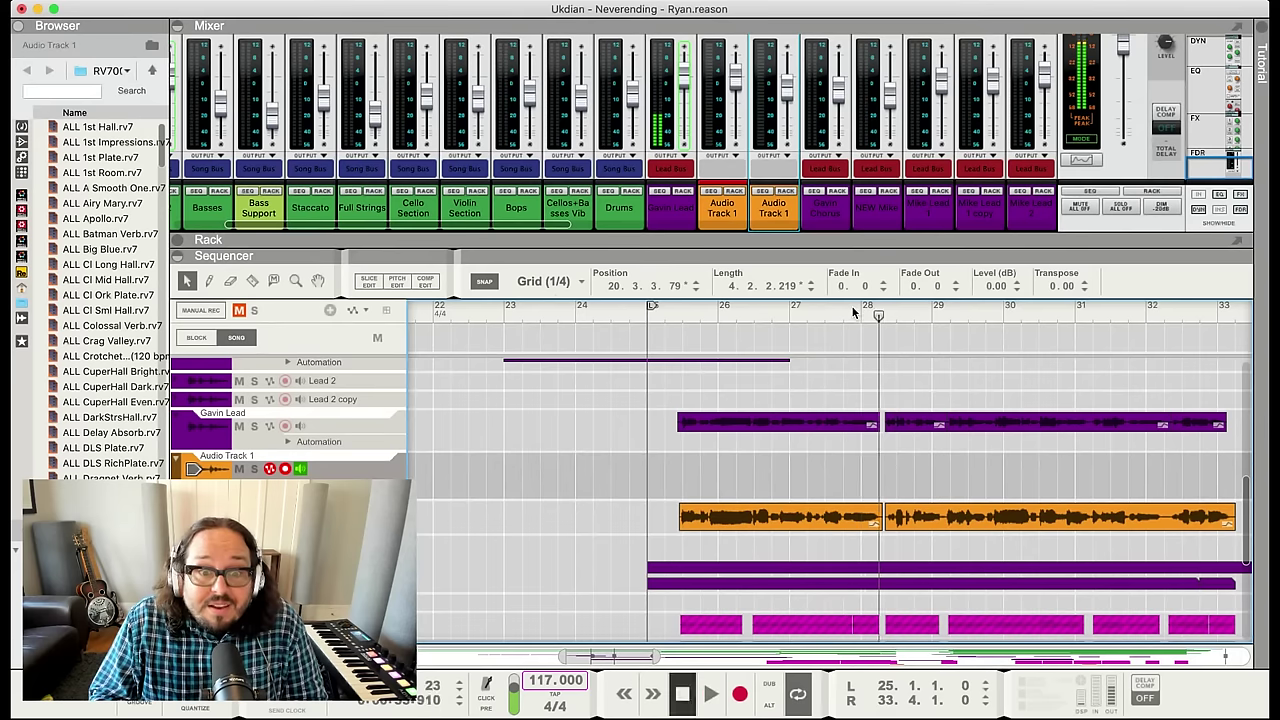
{"action": "left_click", "coordinate": [853, 313]}
{"action": "key", "text": "space"}
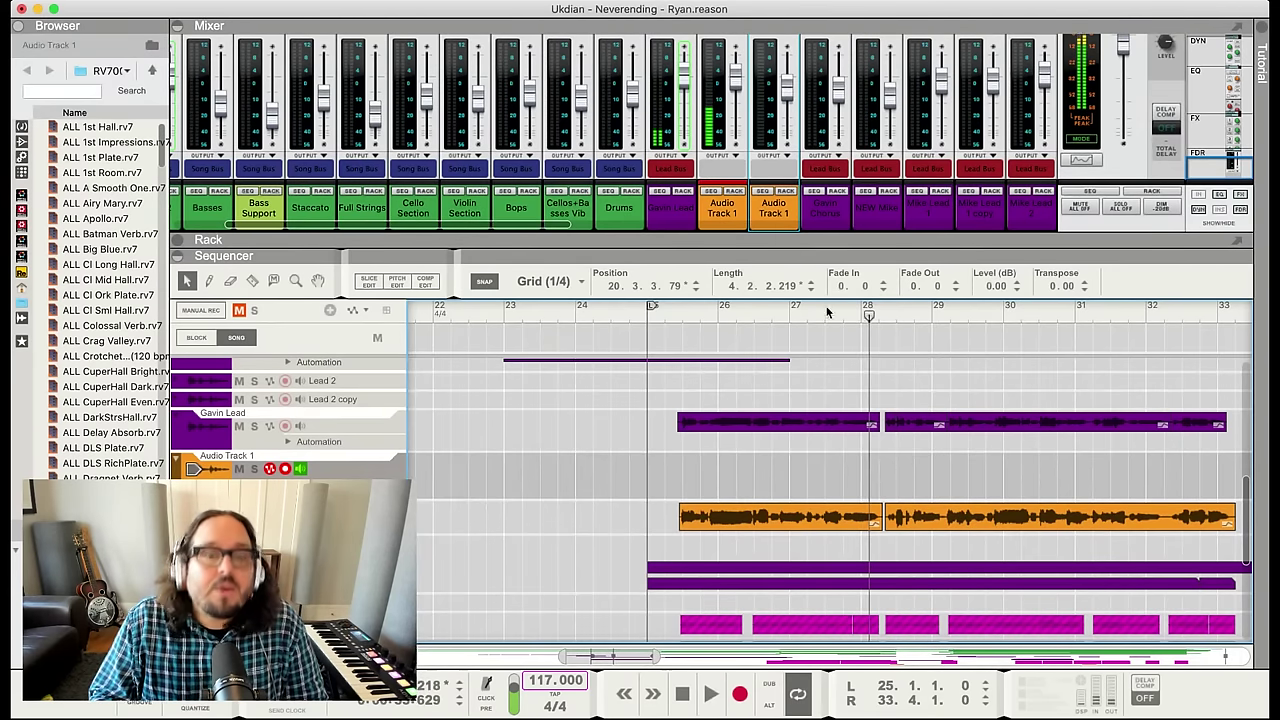
{"action": "left_click", "coordinate": [733, 313]}
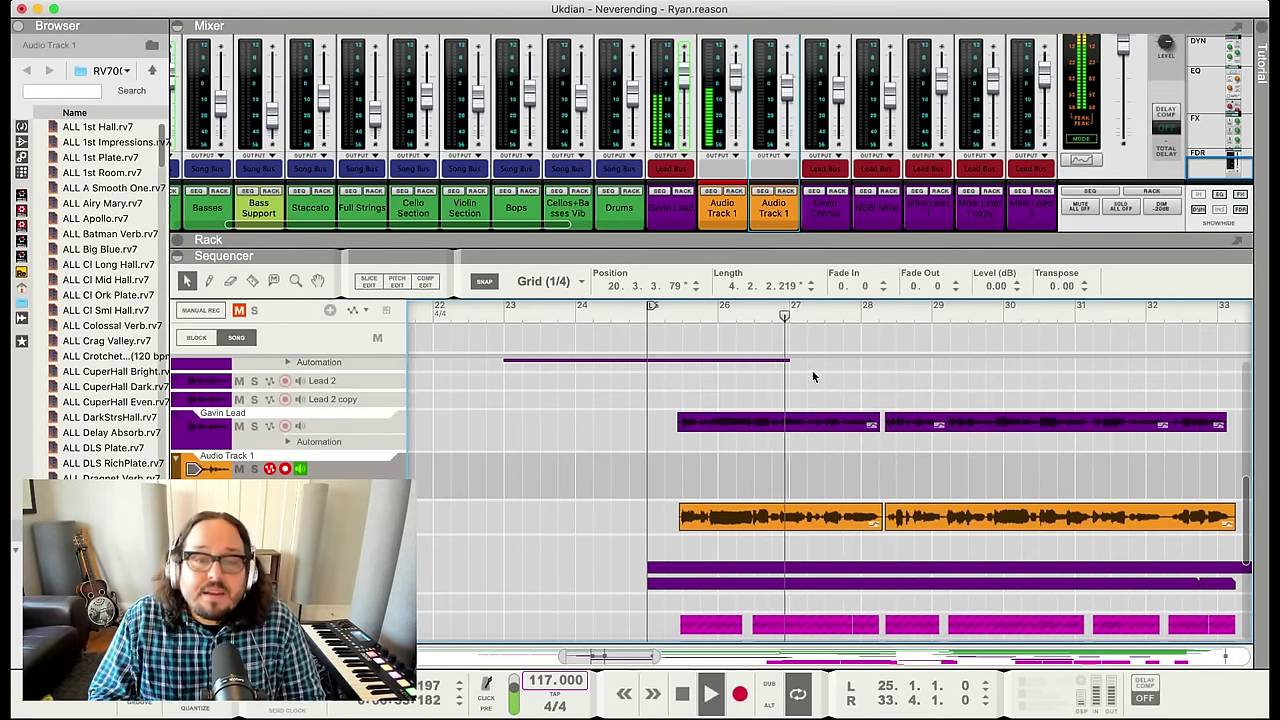
Replay the section from bar 25 up to bar 29 and repeat the phrase starting at bar 28
{"action": "left_click", "coordinate": [645, 314]}
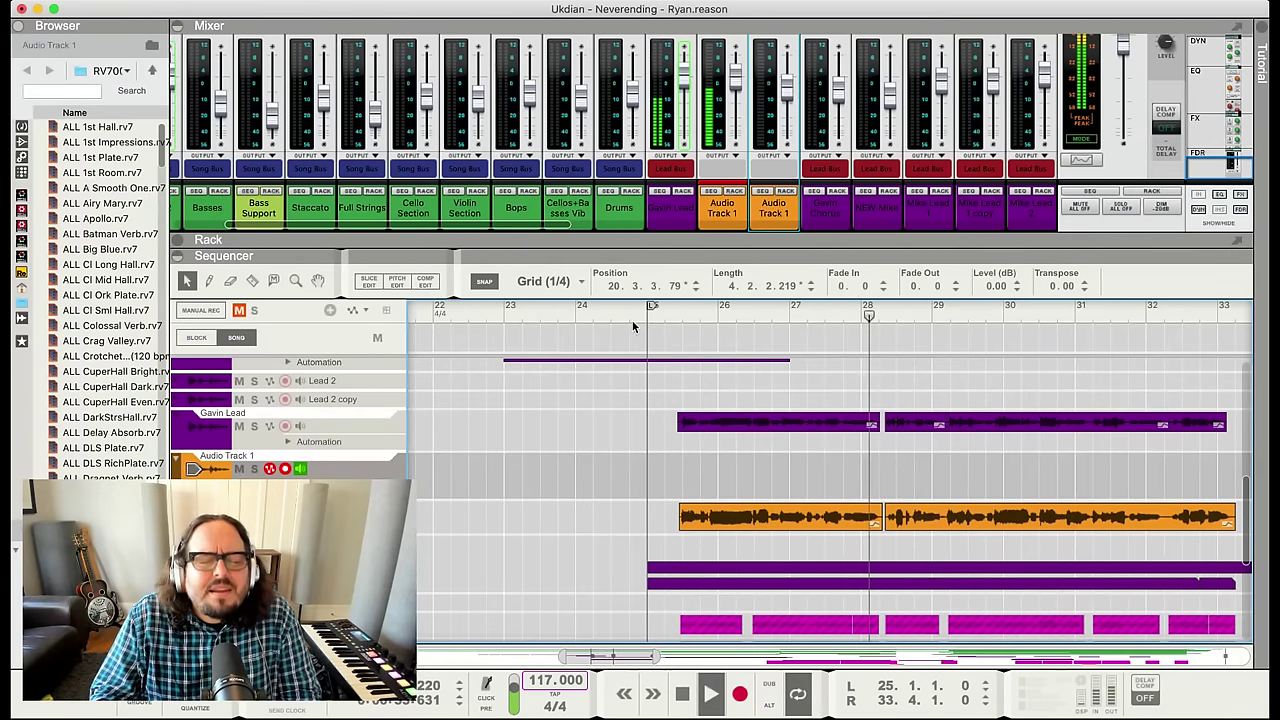
{"action": "key", "text": "space"}
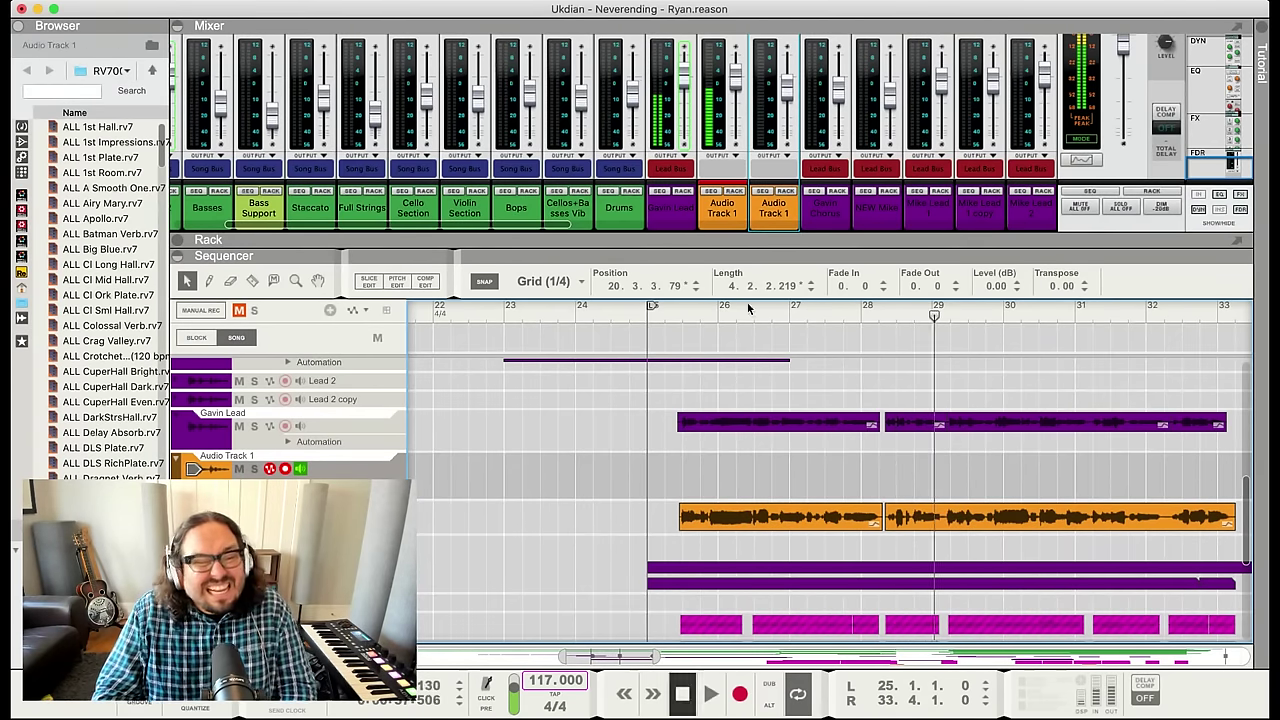
{"action": "left_click", "coordinate": [874, 311]}
{"action": "key", "text": "space"}
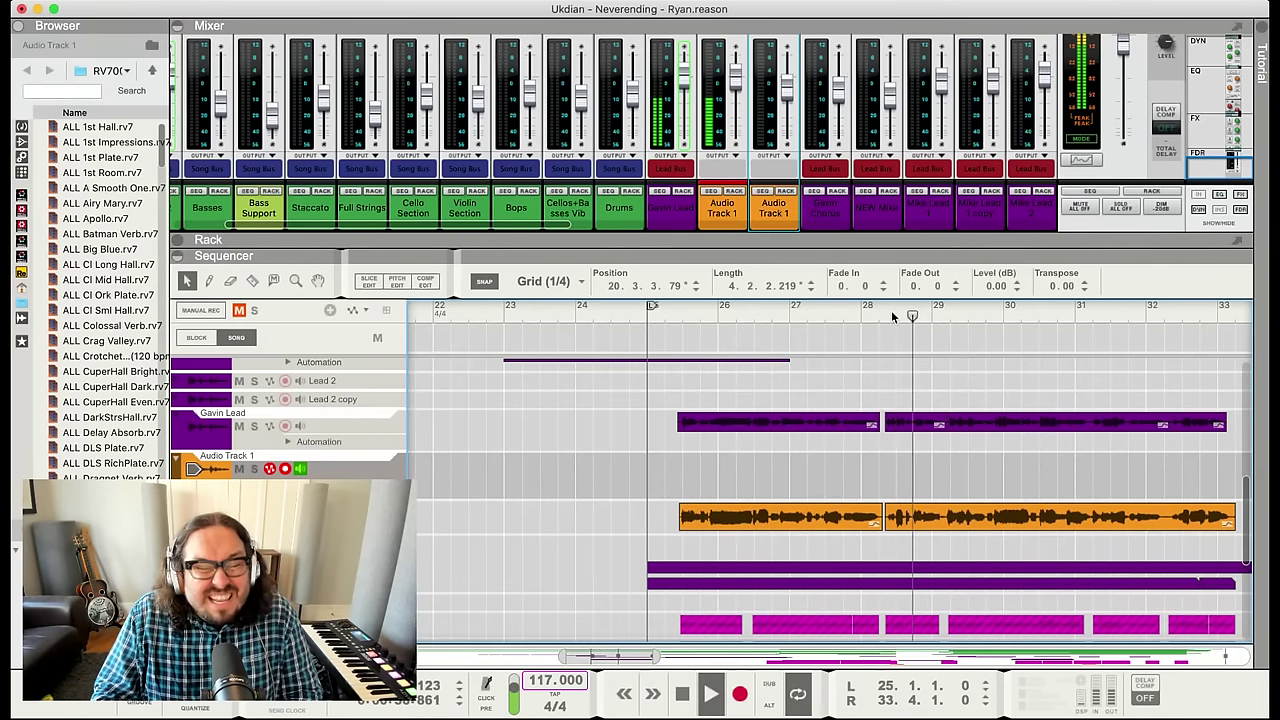
{"action": "key", "text": "space"}
Play the whole section from about the middle of bar 24 and repeat the last phrases from just after bar 29
{"action": "left_click", "coordinate": [611, 316]}
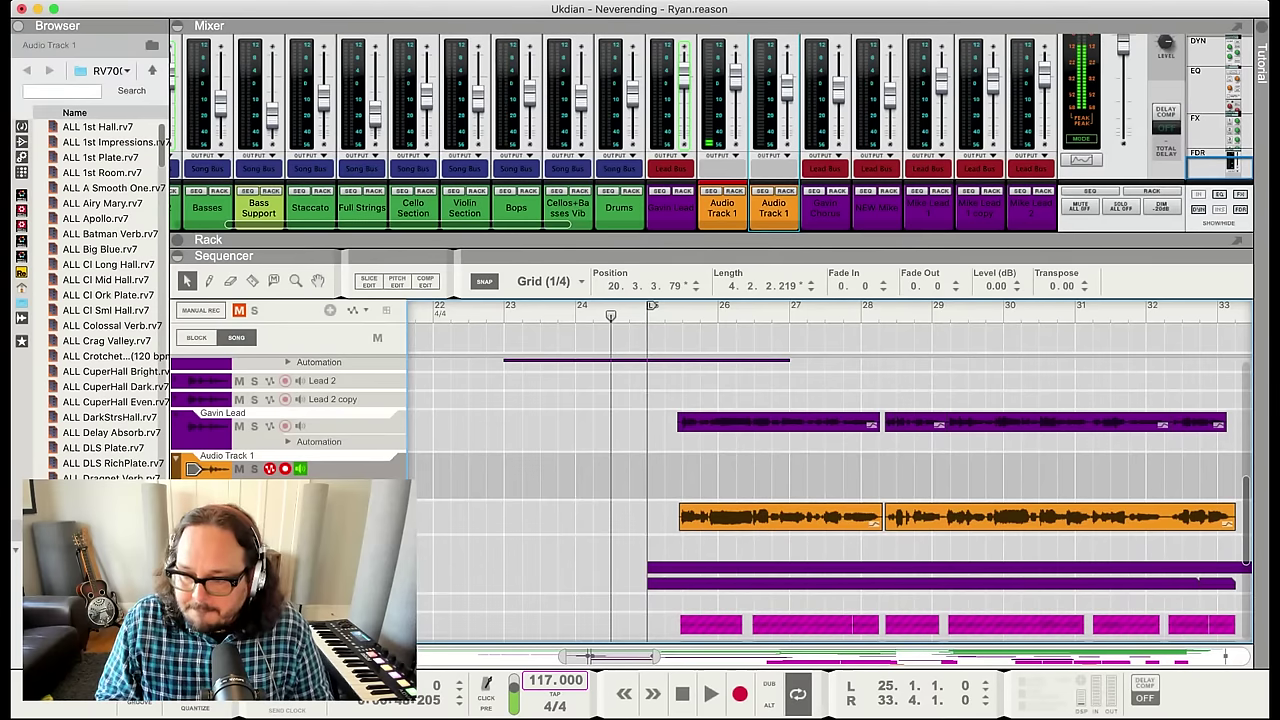
{"action": "key", "text": "space"}
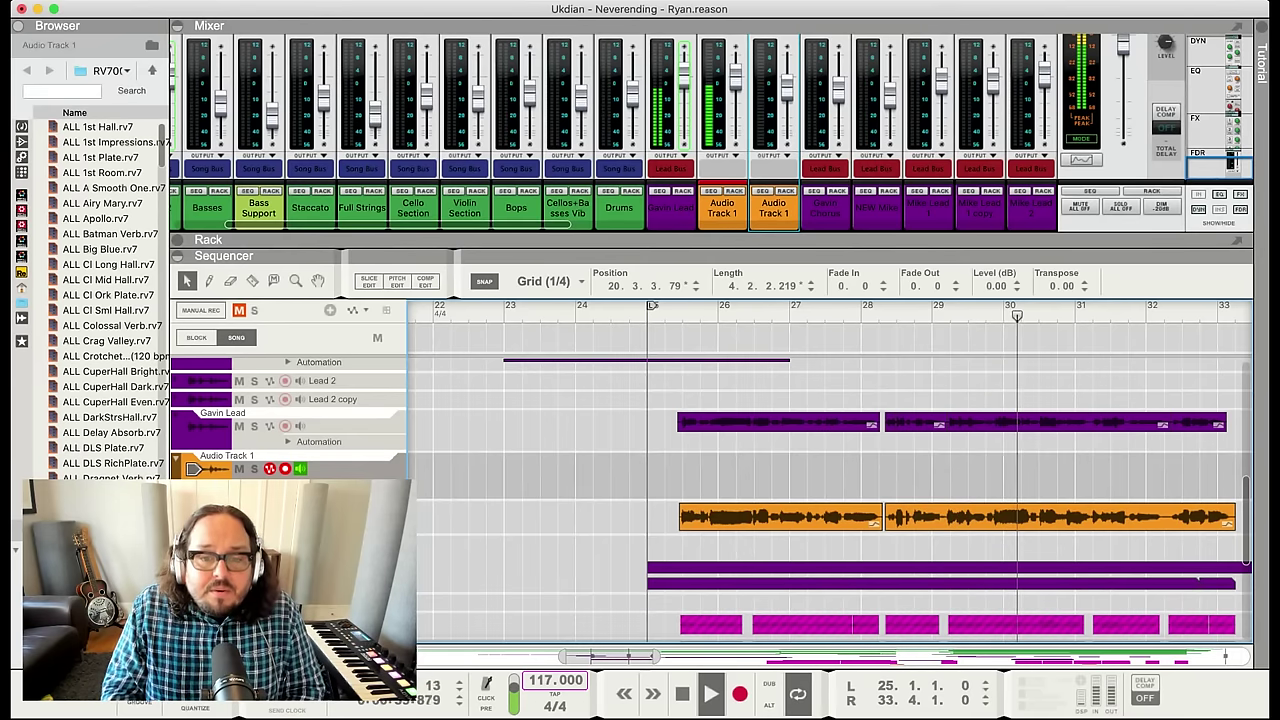
{"action": "left_click", "coordinate": [950, 315]}
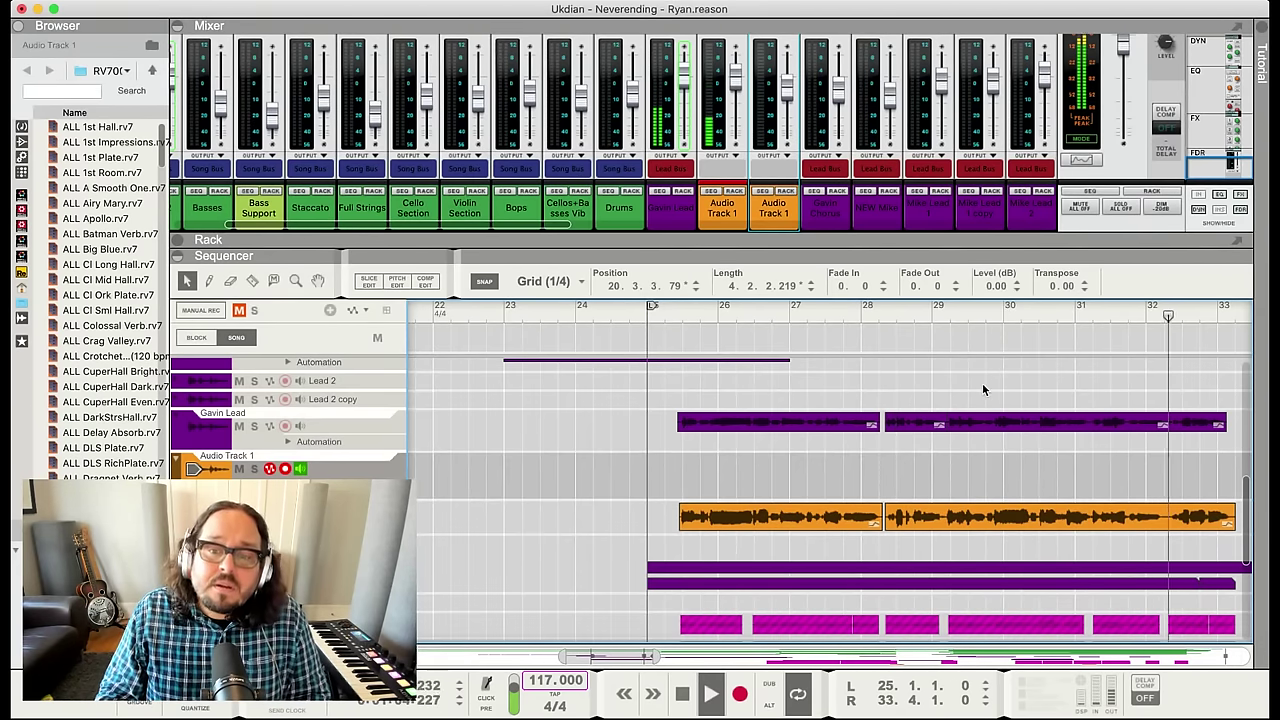
{"action": "key", "text": "space"}
{"action": "left_click", "coordinate": [575, 310]}
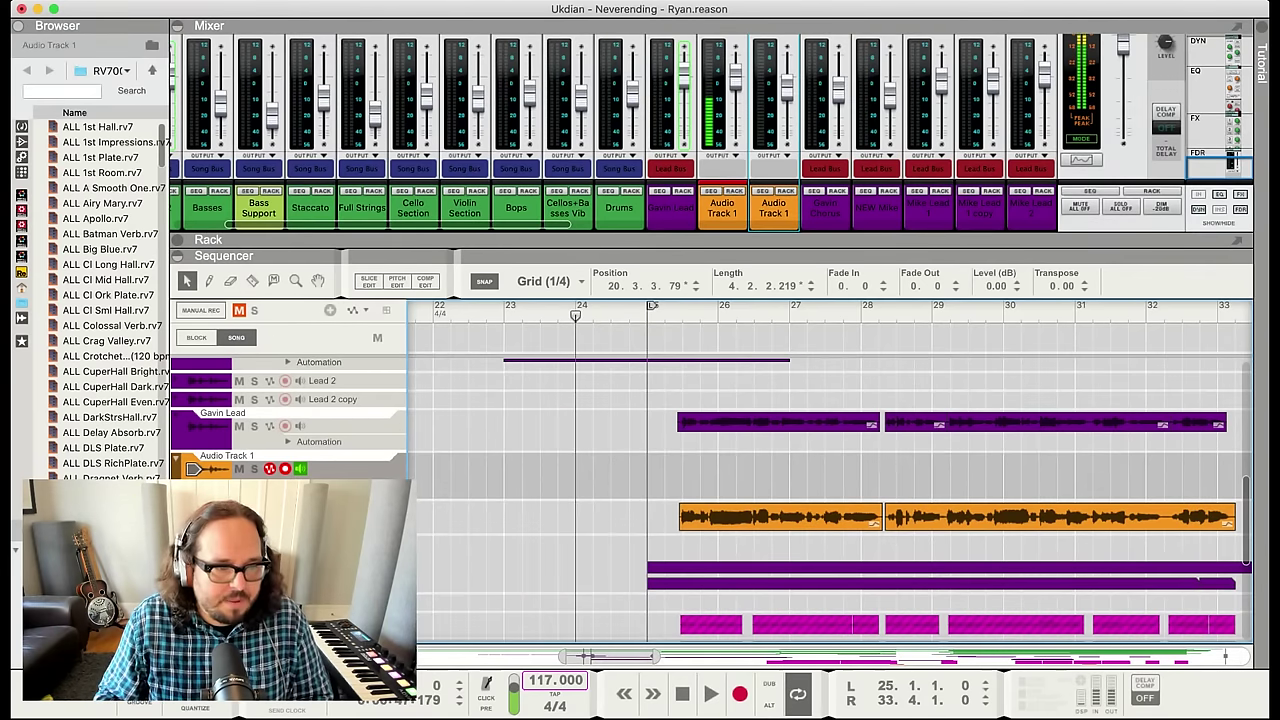
{"action": "mouse_move", "coordinate": [575, 316]}
{"action": "left_mouse_down"}
{"action": "mouse_move", "coordinate": [541, 316]}
{"action": "mouse_move", "coordinate": [561, 316]}
{"action": "left_mouse_up"}
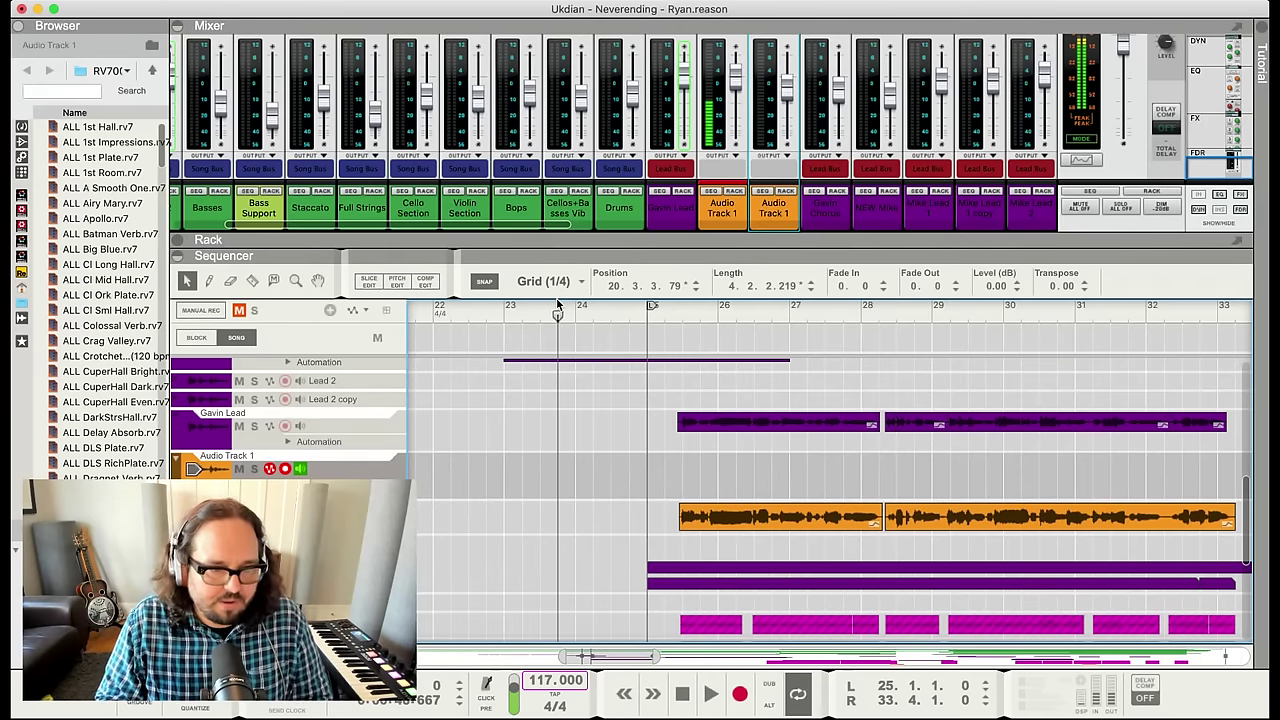
{"action": "key", "text": "space"}
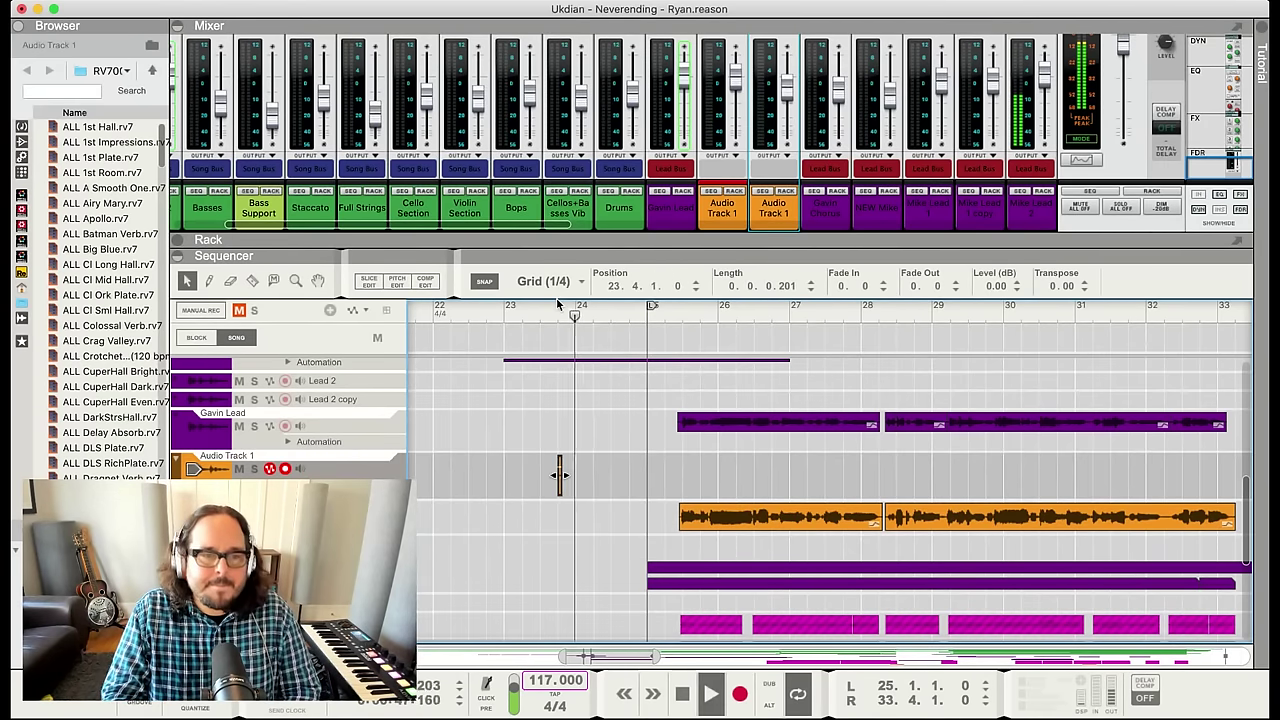
{"action": "key", "text": "space"}
{"action": "left_click", "coordinate": [560, 471]}
Record a harmony take on the first Audio Track 1 from bar 24 past bar 33 and trim it to start at 25.2.2.9
{"action": "key", "text": "super+Return"}
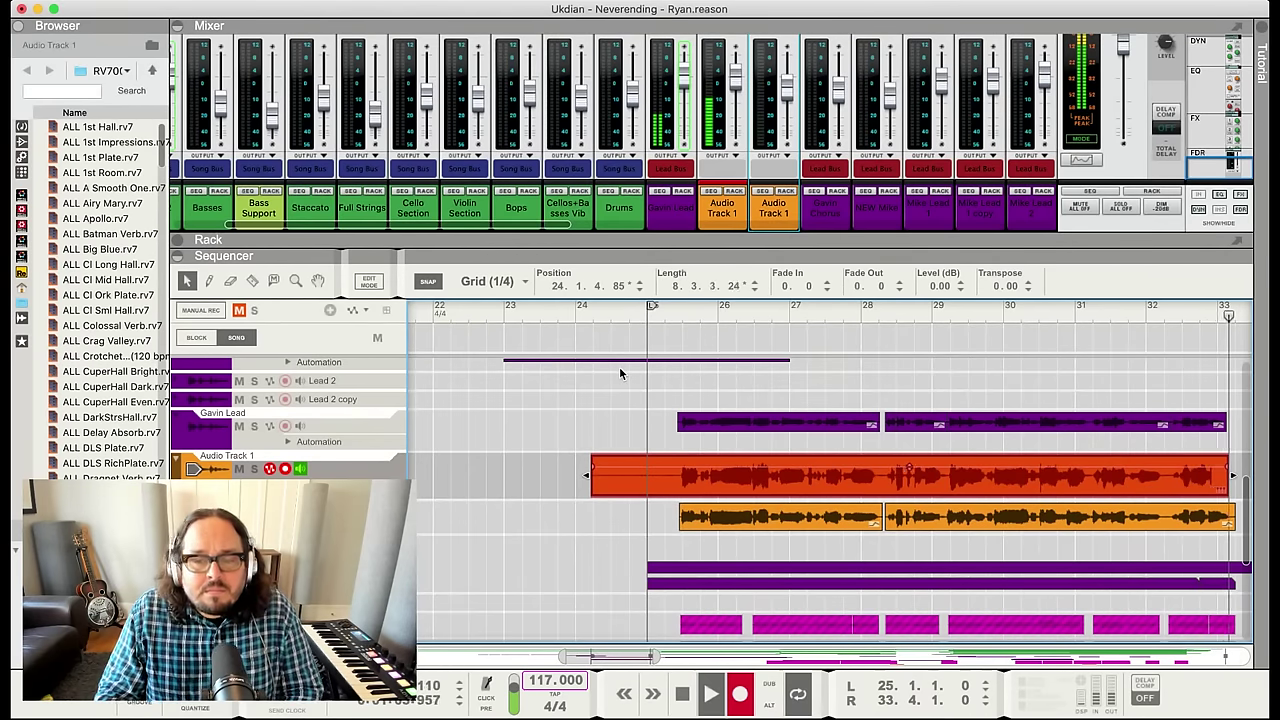
{"action": "key", "text": "space"}
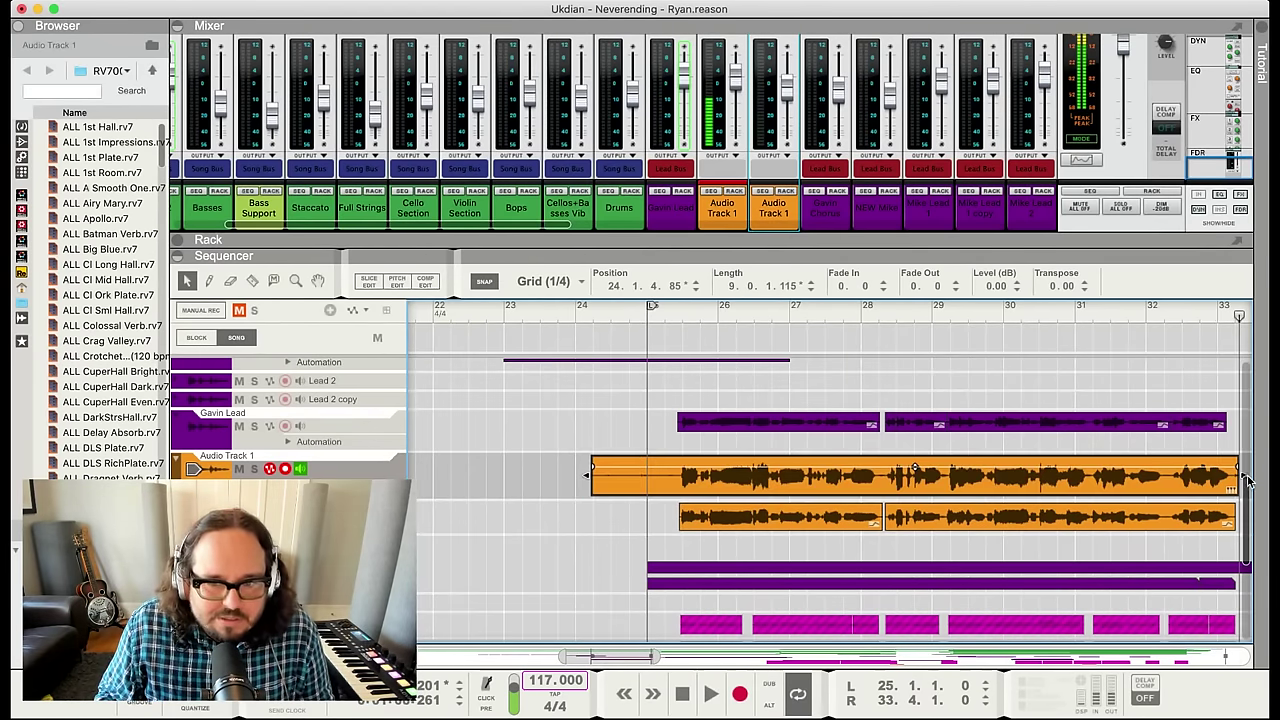
{"action": "scroll", "coordinate": [1244, 480], "scroll_direction": "up", "scroll_amount": 1}
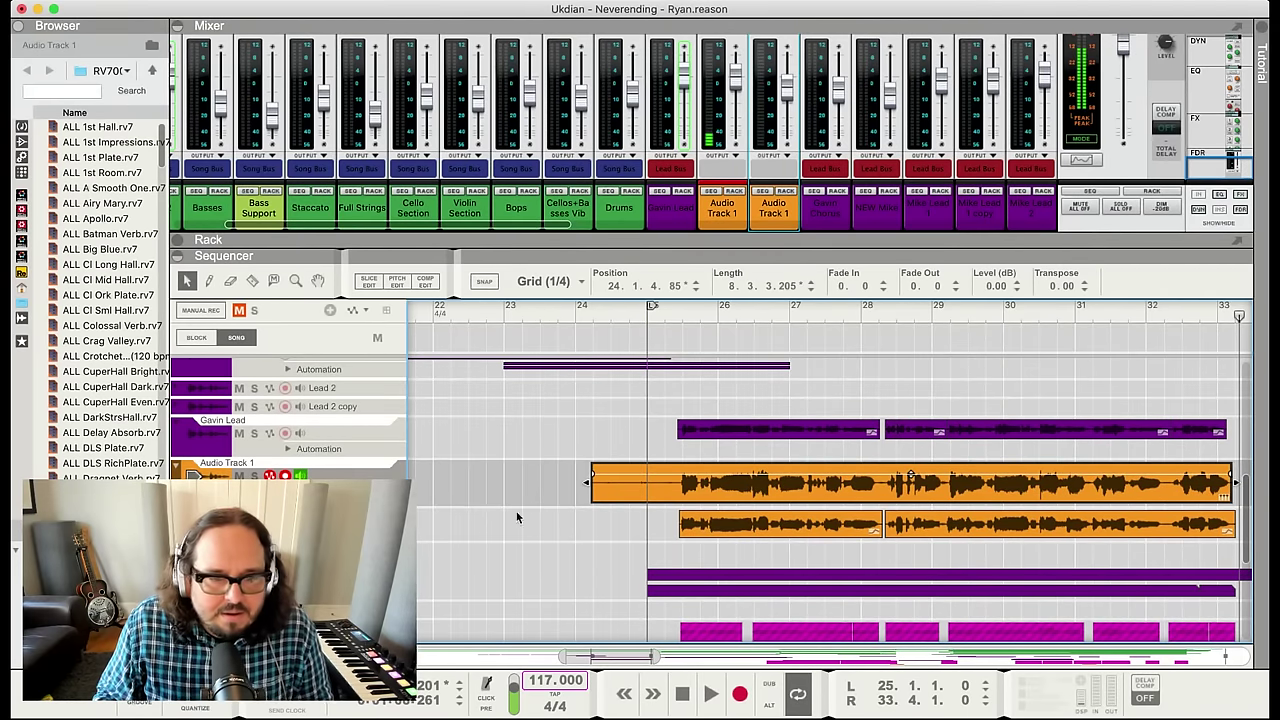
{"action": "left_click_drag", "start_coordinate": [595, 487], "coordinate": [663, 495]}
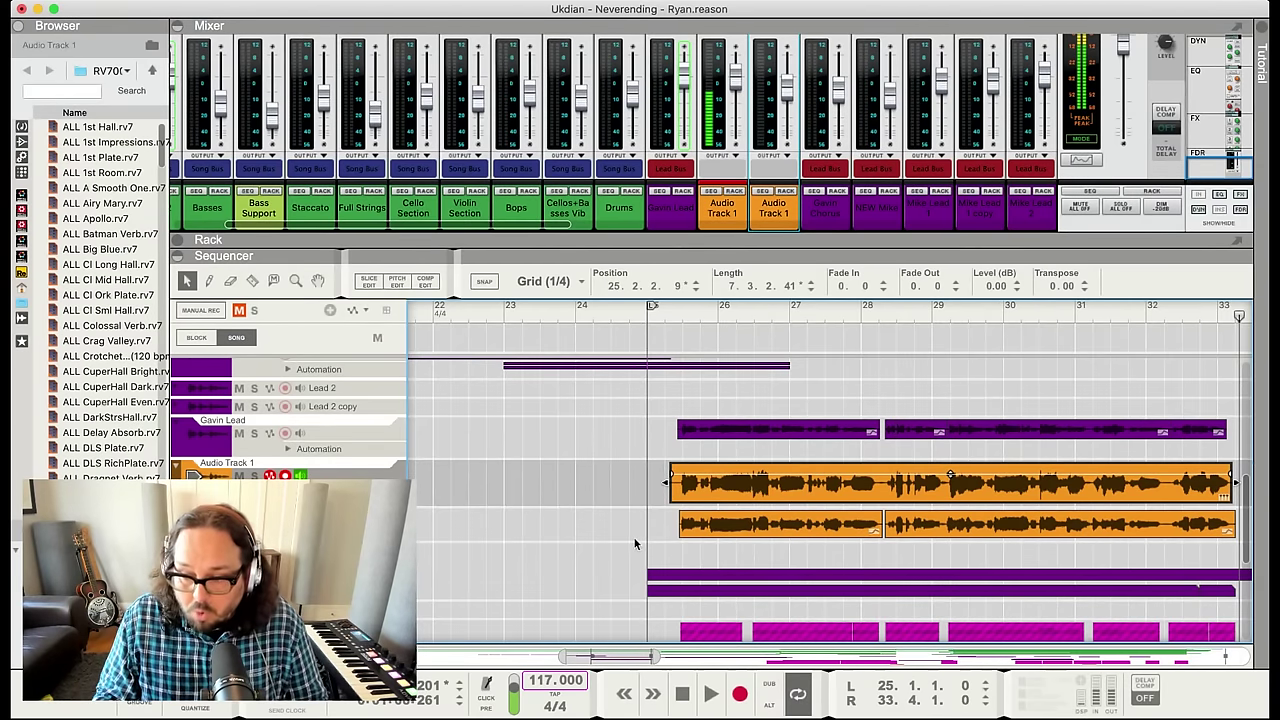
Open the new take for pitch editing and pitch-correct all of its notes
{"action": "key", "text": "super+e"}
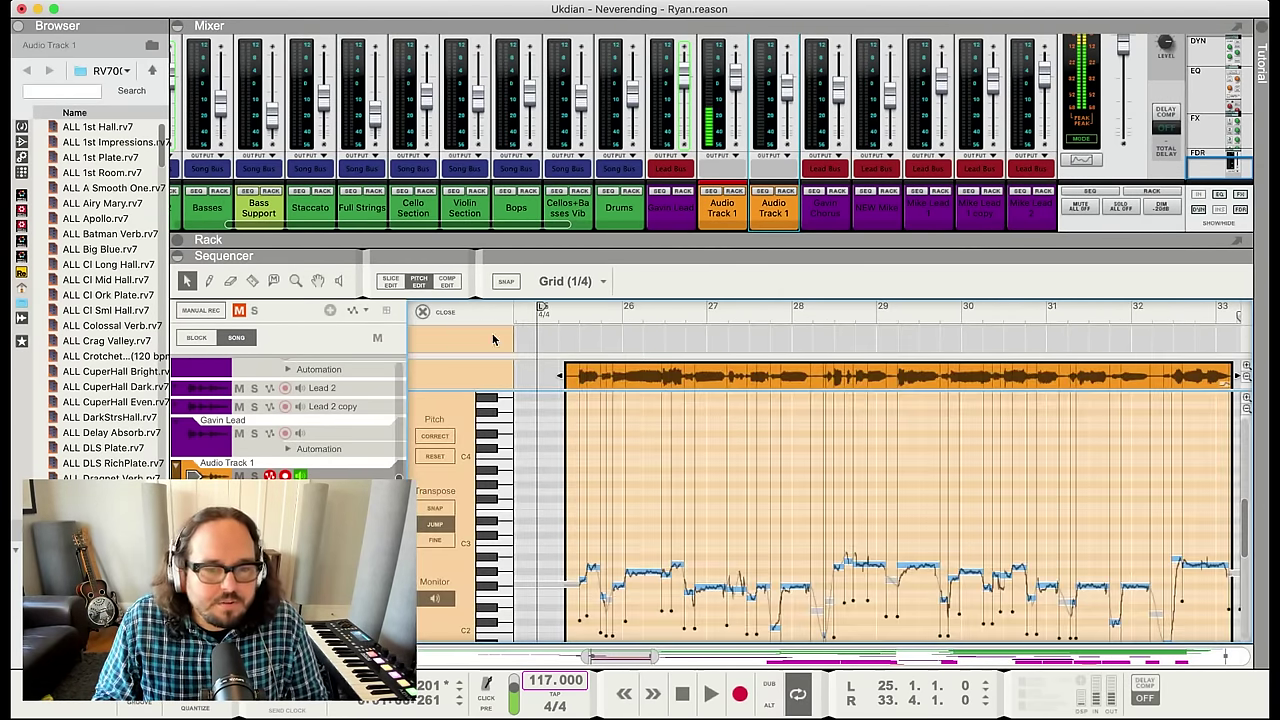
{"action": "left_click", "coordinate": [434, 456]}
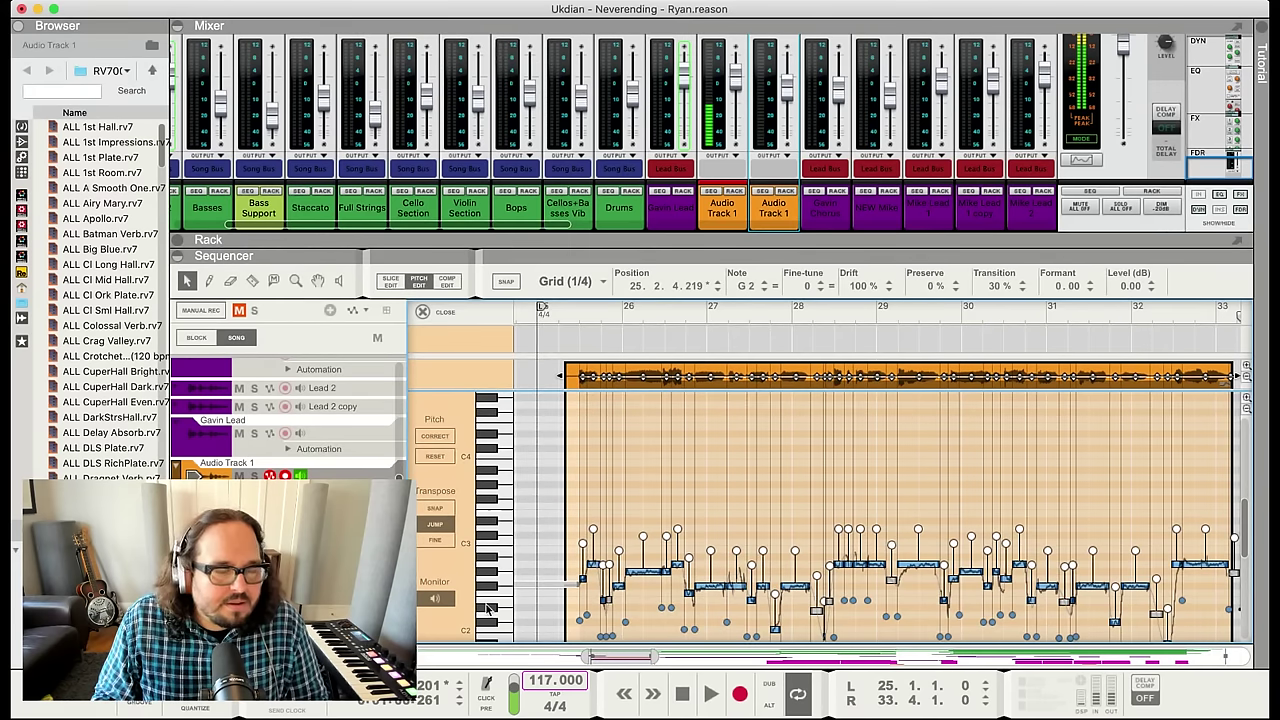
Solo the first Audio Track 1 and play the corrected take from its start
{"action": "left_click", "coordinate": [514, 520]}
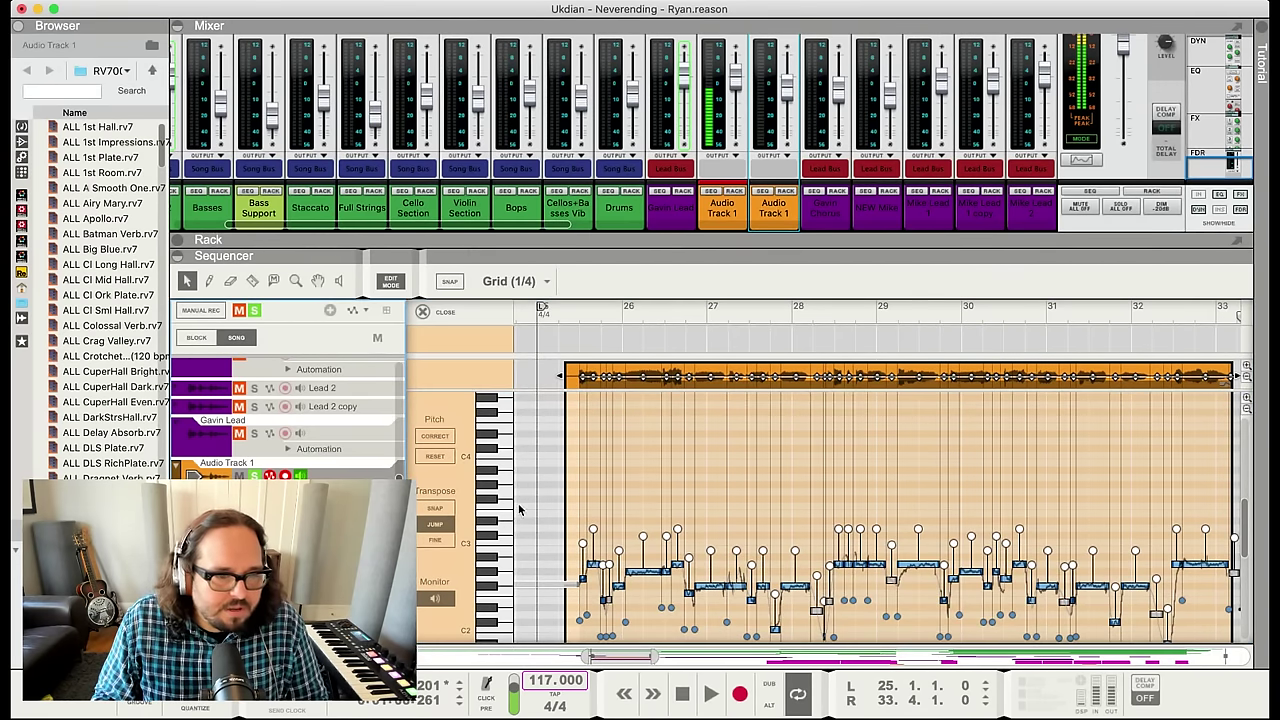
{"action": "scroll", "coordinate": [560, 480], "scroll_direction": "down", "scroll_amount": 3}
{"action": "left_click", "coordinate": [565, 314]}
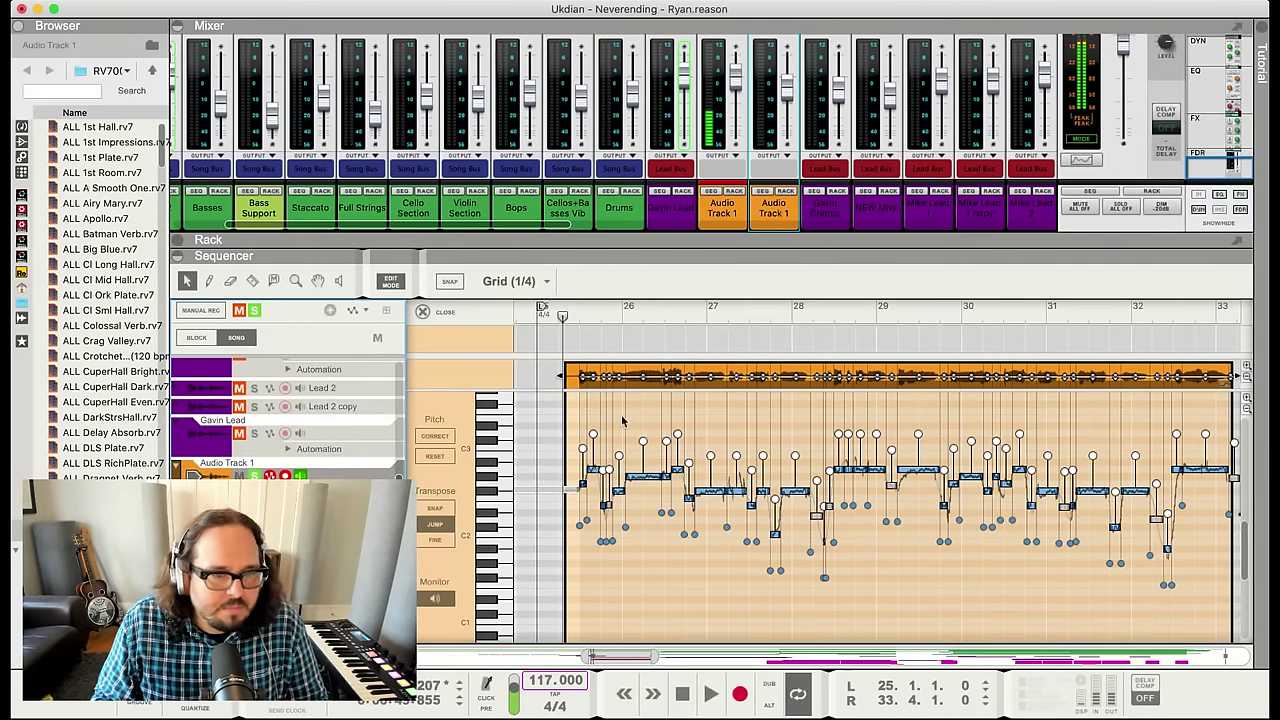
{"action": "key", "text": "space"}
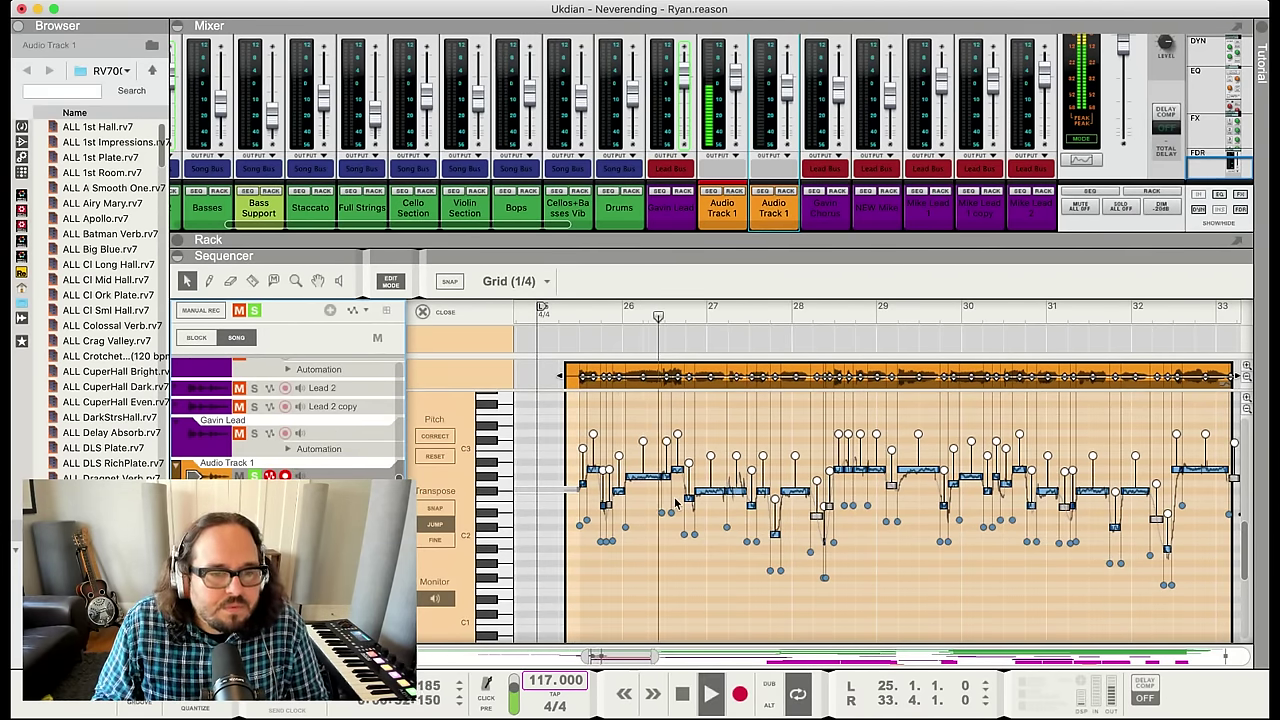
Raise the short note just before bar 27 to F#2 and play the take from bar 26 to bar 33
{"action": "left_click", "coordinate": [688, 499]}
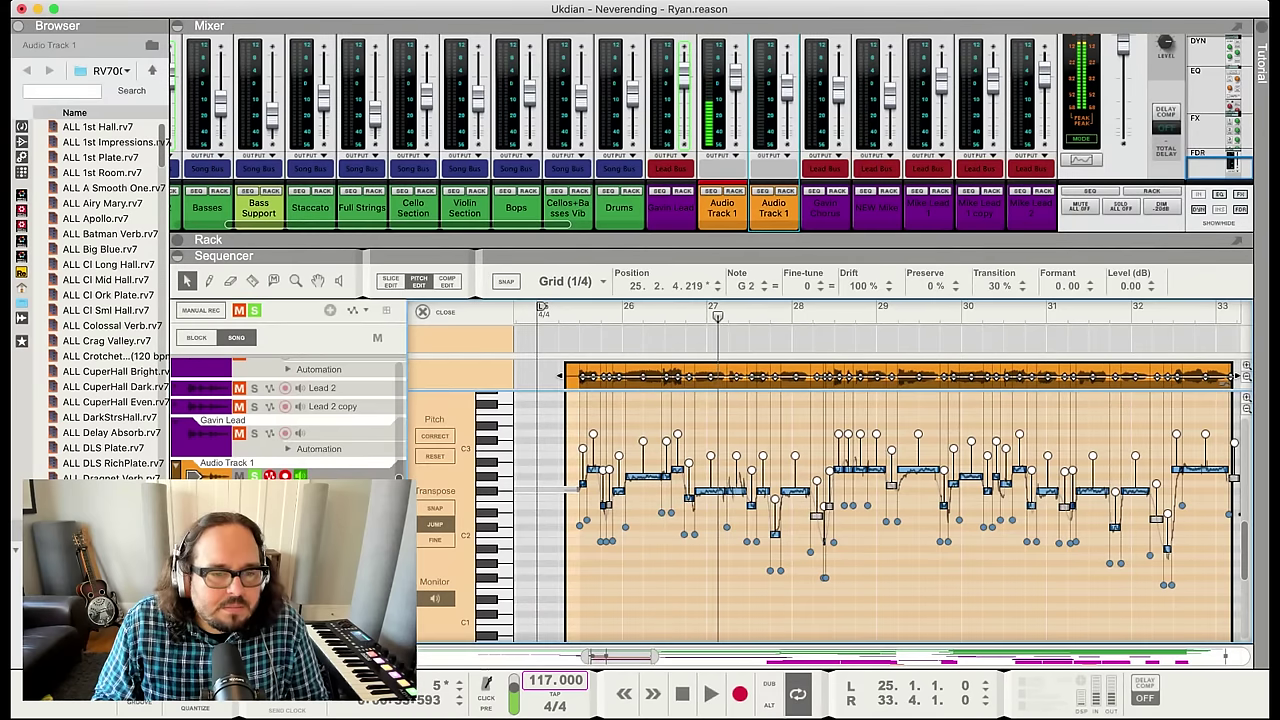
{"action": "left_click", "coordinate": [669, 513]}
{"action": "left_click", "coordinate": [689, 494]}
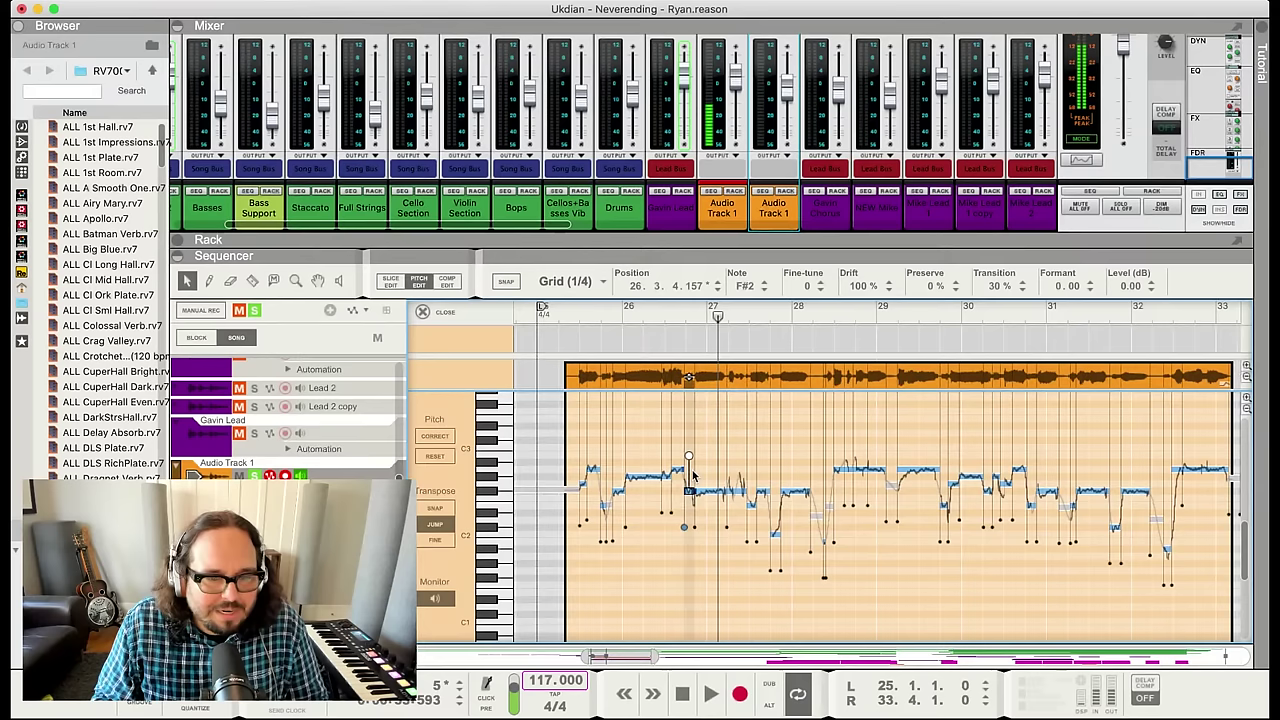
{"action": "left_click", "coordinate": [662, 328]}
{"action": "key", "text": "space"}
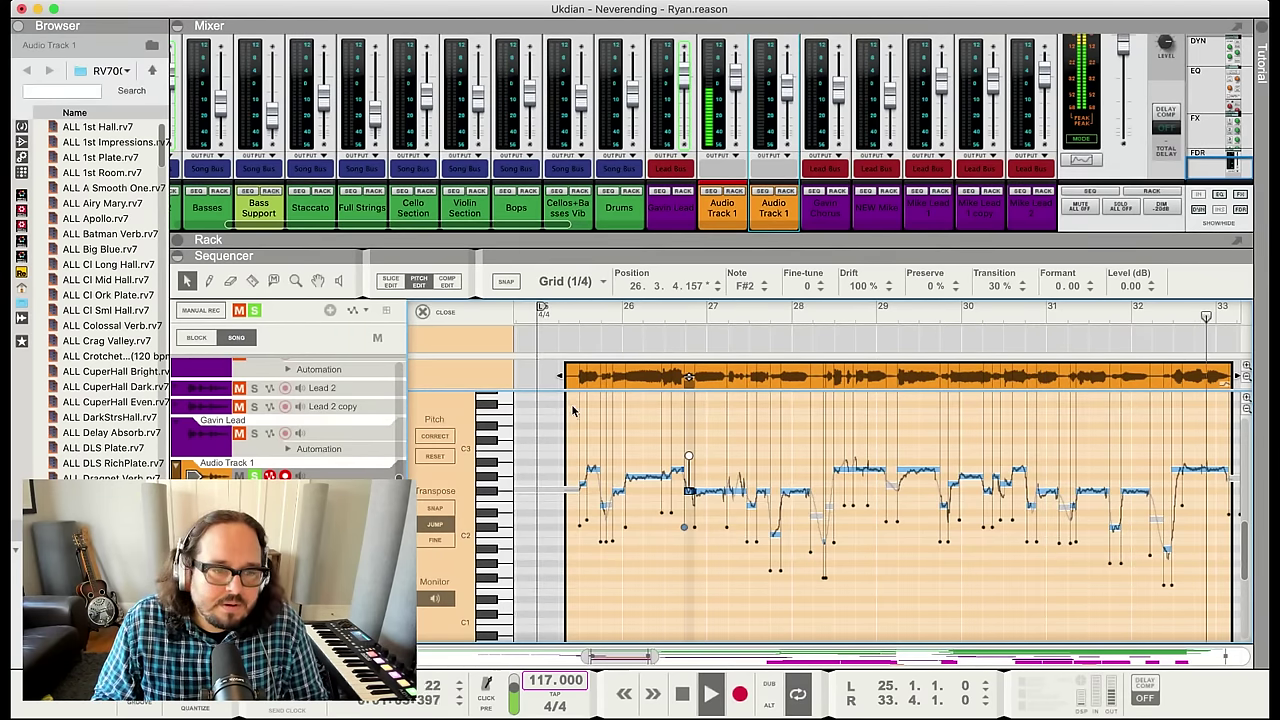
{"action": "key", "text": "space"}
Select all notes of the take, reduce their drift to 61% and leave pitch editing
{"action": "left_click_drag", "start_coordinate": [573, 409], "coordinate": [1232, 608]}
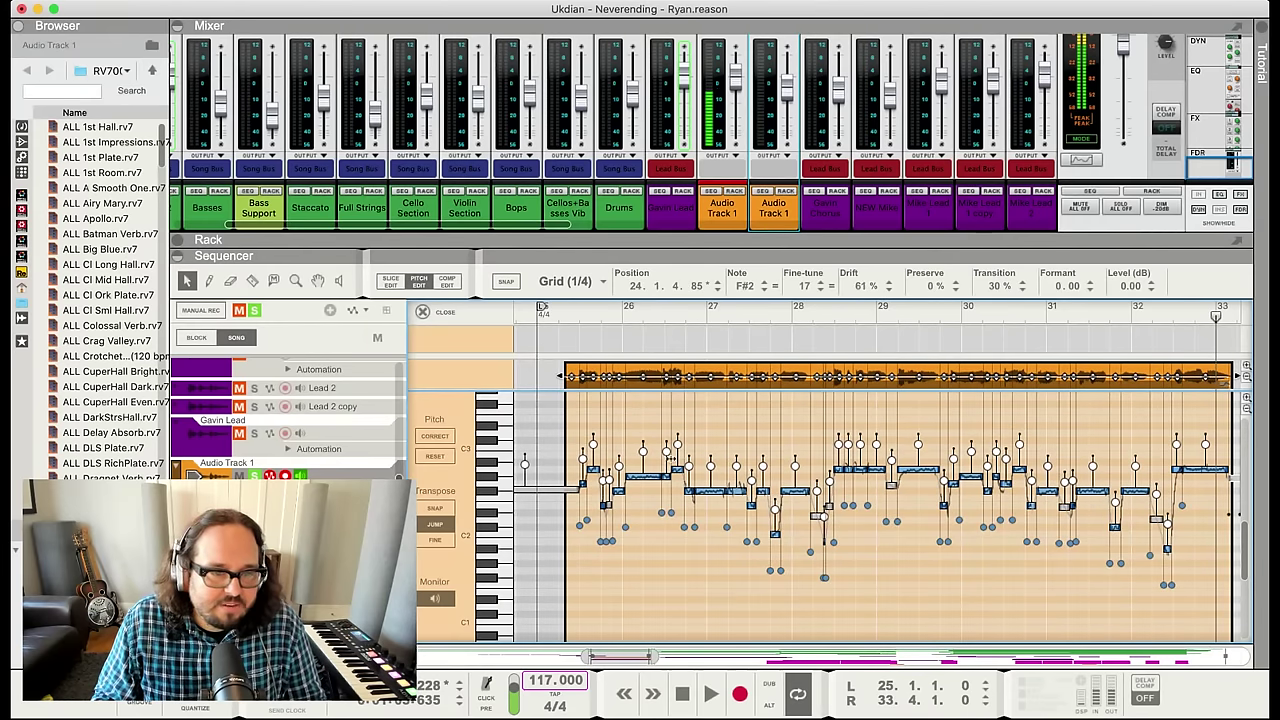
{"action": "key", "text": "super+e"}
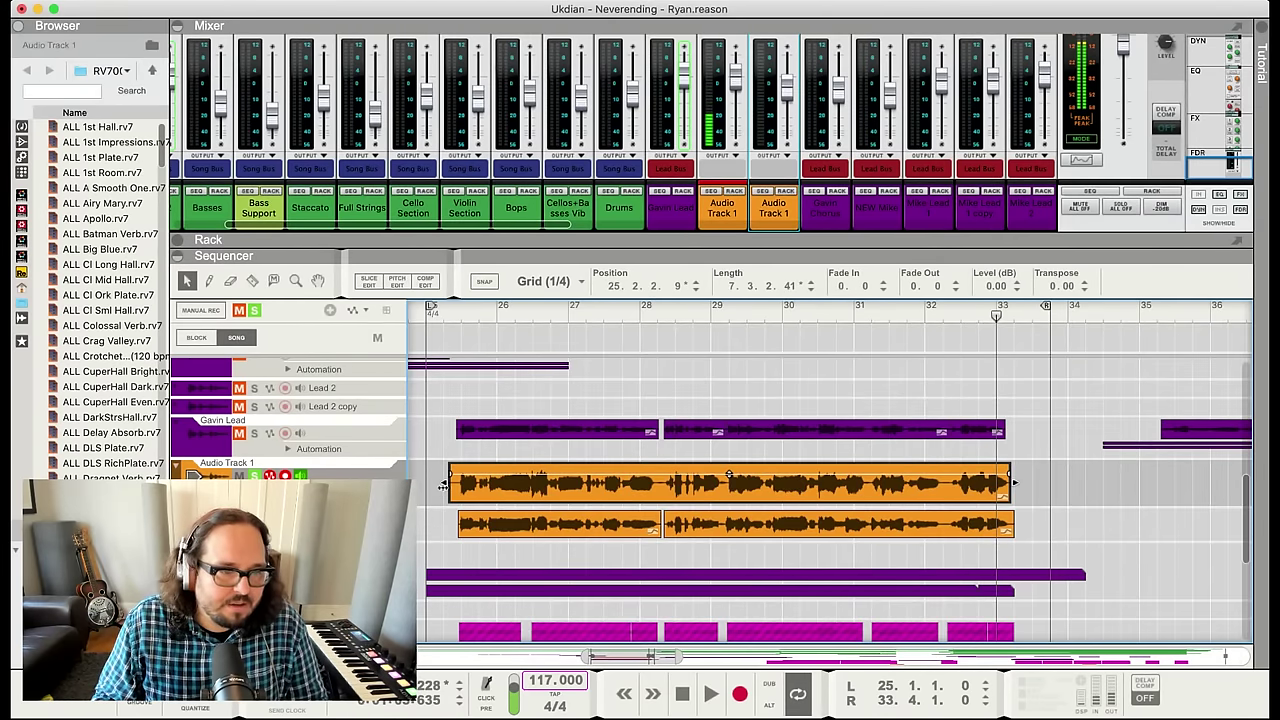
Trim the corrected take's start to 25.2.3.202, clear the solo and play it with the lead from bar 25
{"action": "left_click", "coordinate": [453, 322]}
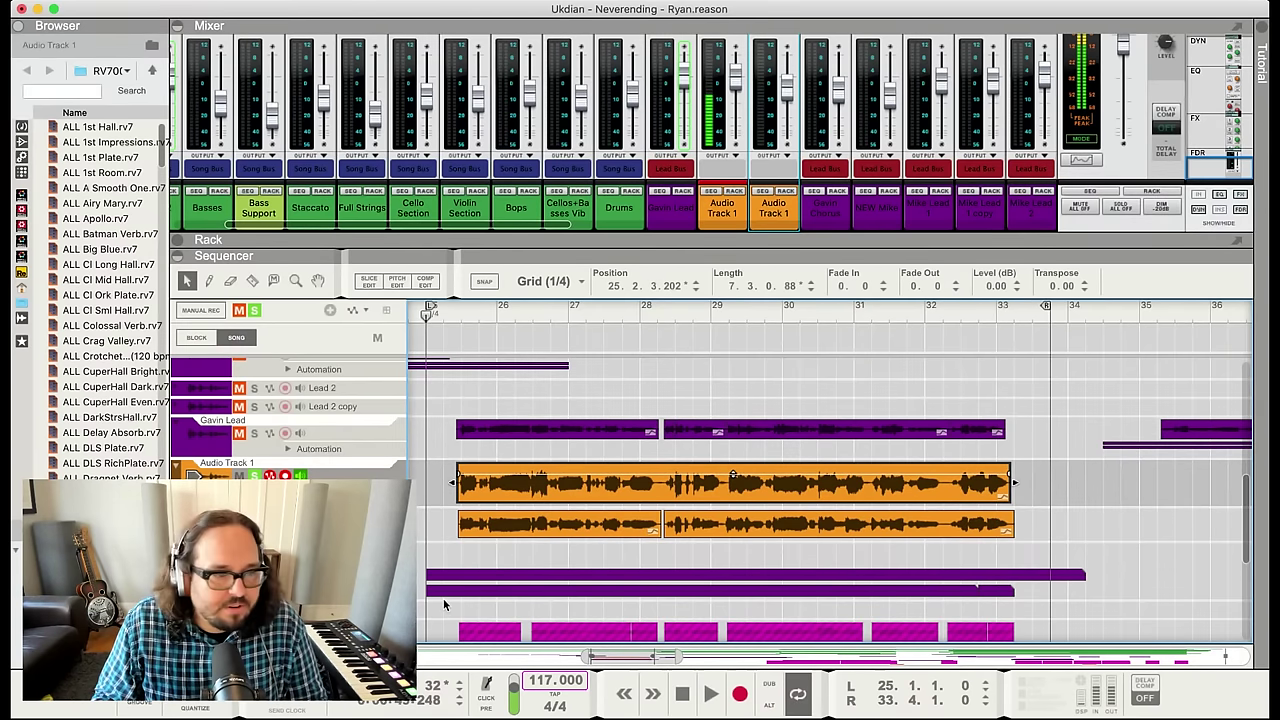
{"action": "left_click", "coordinate": [516, 411]}
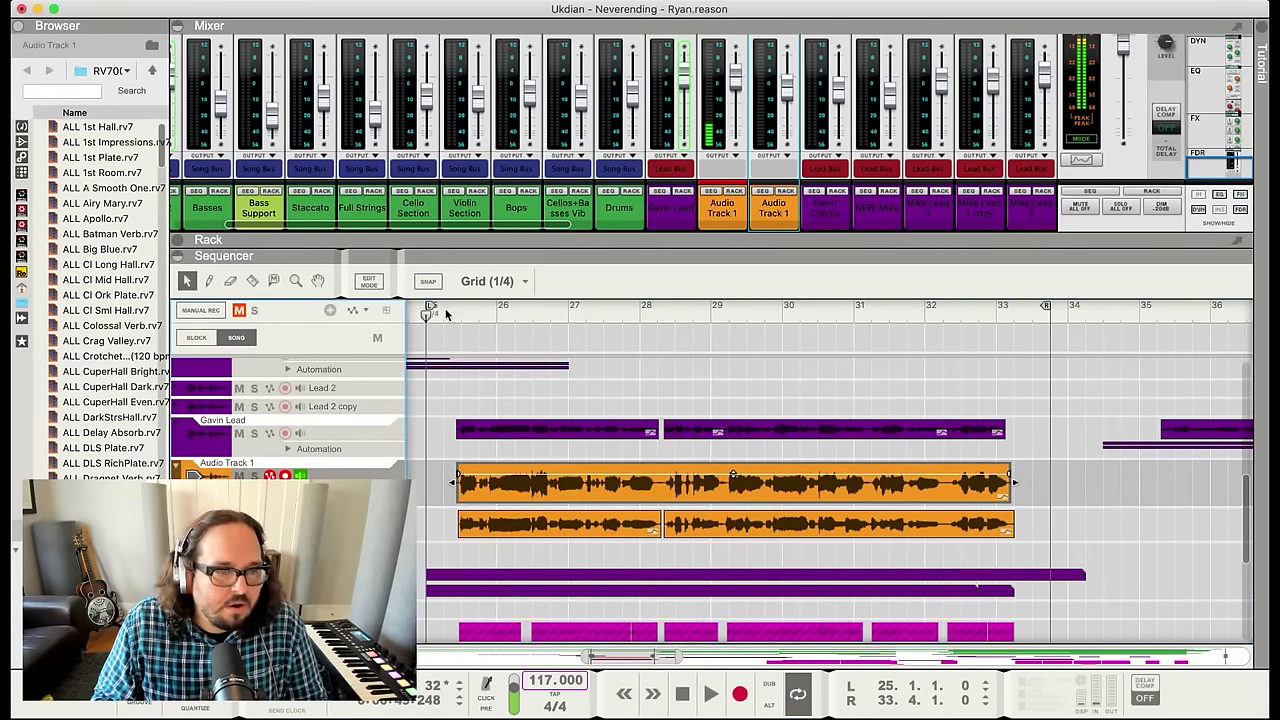
{"action": "key", "text": "super+z"}
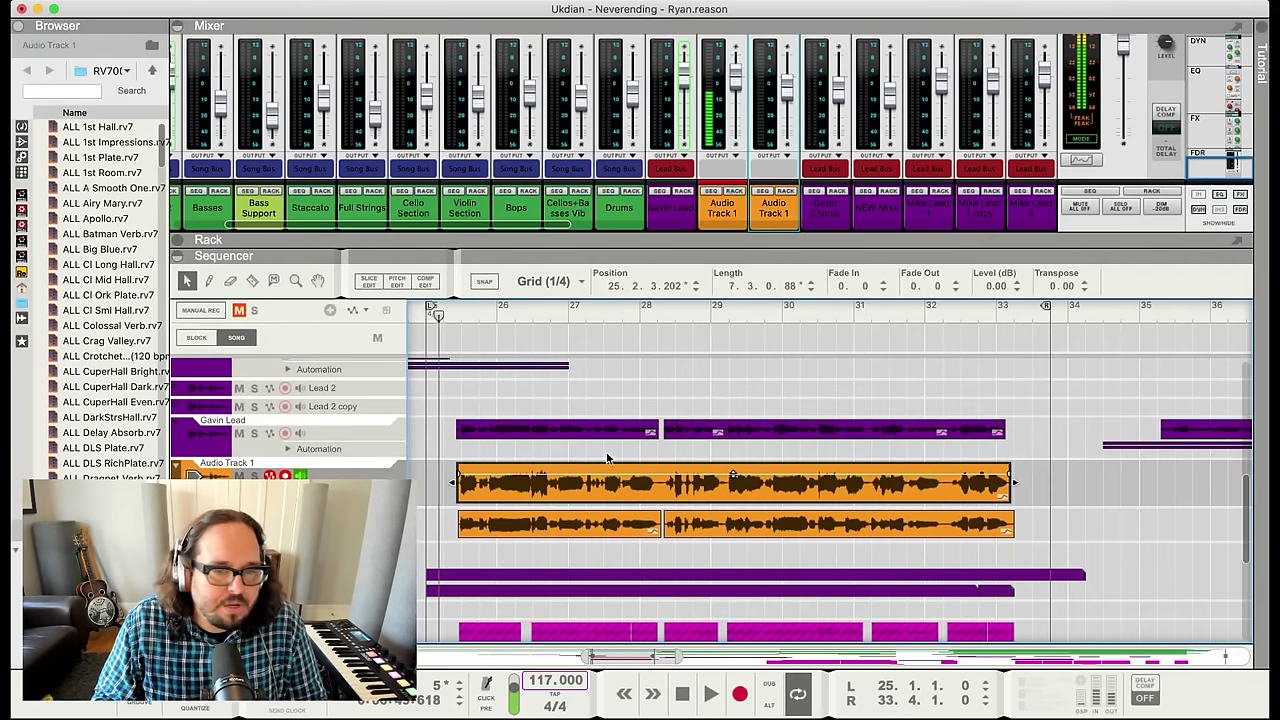
{"action": "key", "text": "space"}
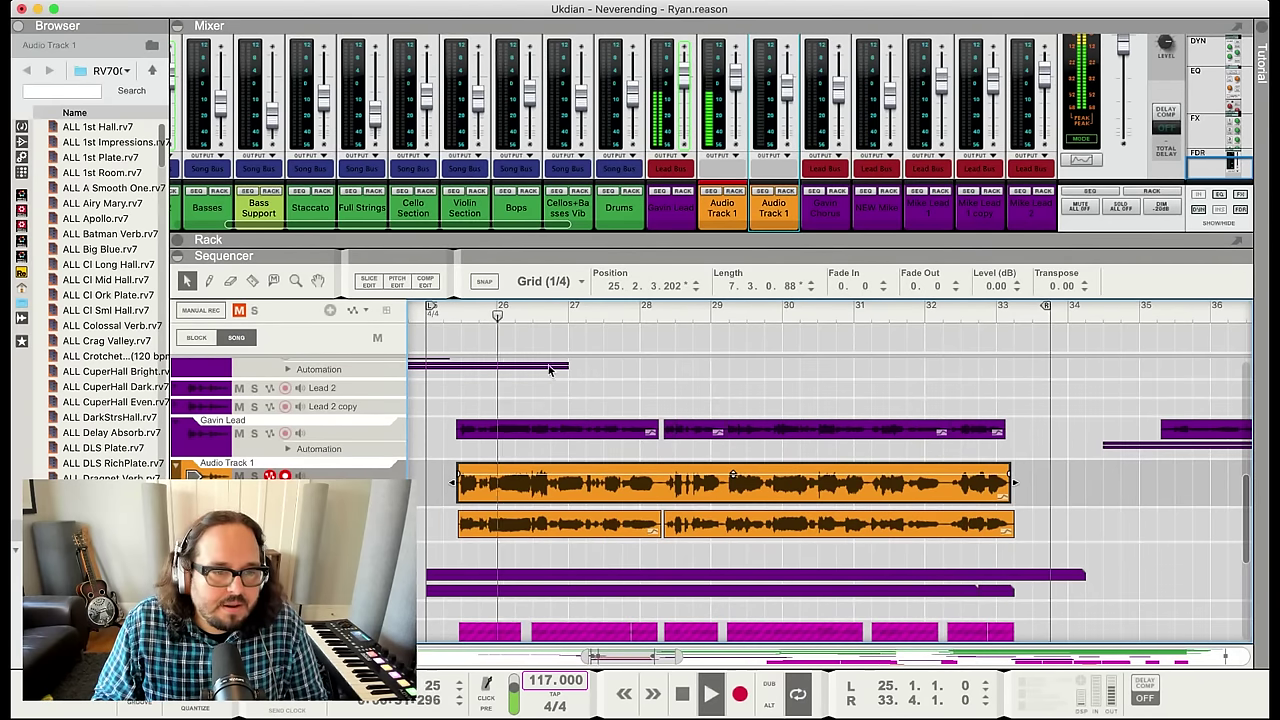
Create another dub track from Audio Track 1 and move the corrected take onto it
{"action": "left_click_drag", "start_coordinate": [610, 300], "coordinate": [663, 277]}
{"action": "key", "text": "space"}
{"action": "left_click", "coordinate": [343, 470]}
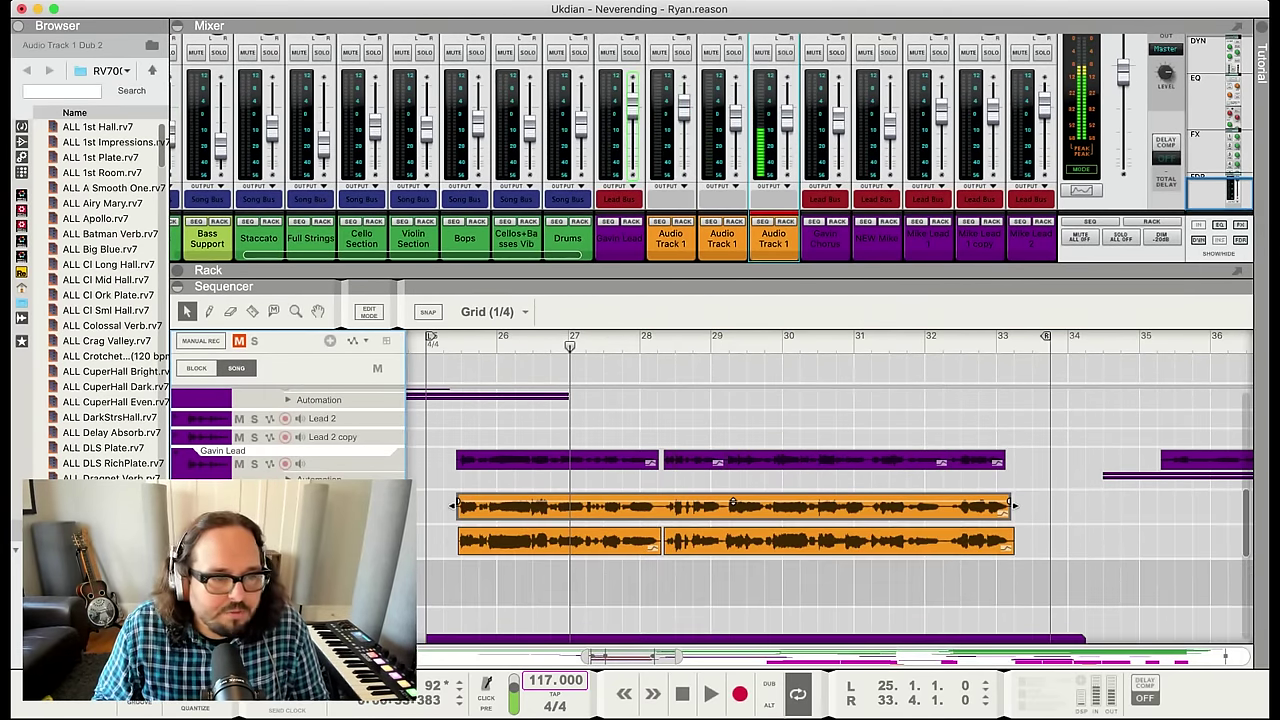
{"action": "left_click", "coordinate": [553, 510]}
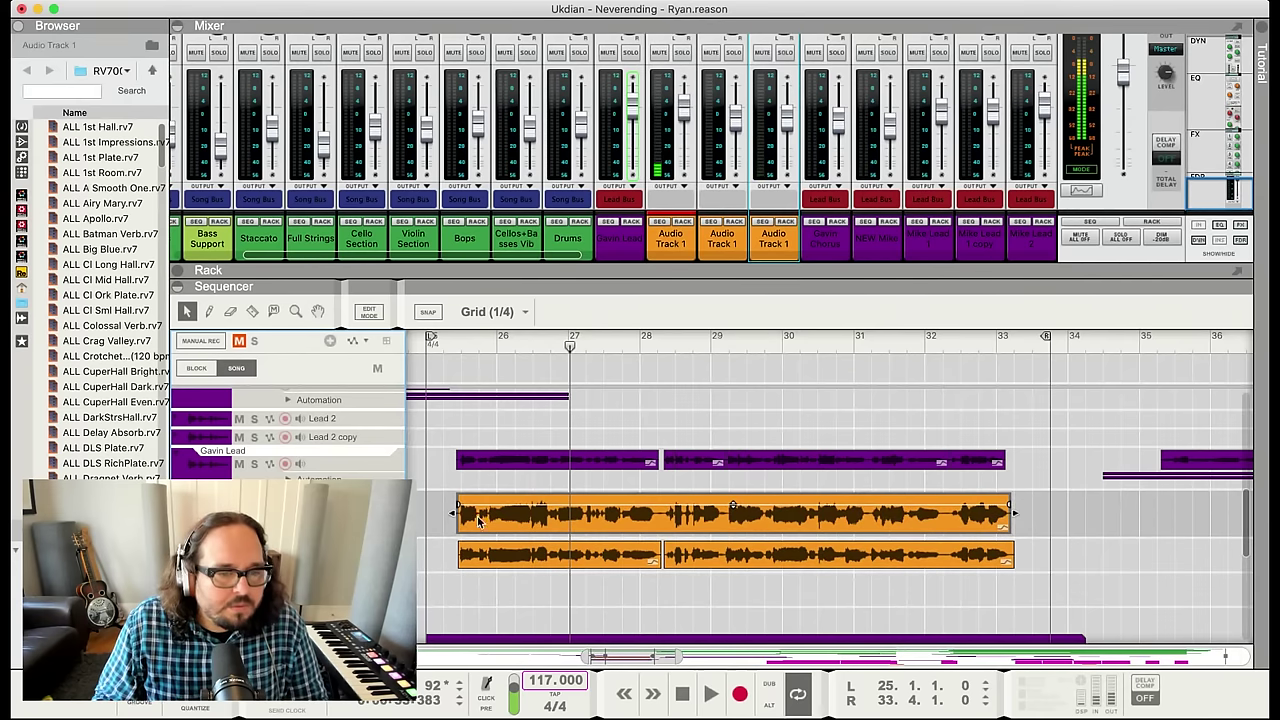
{"action": "left_click_drag", "start_coordinate": [478, 520], "coordinate": [493, 600]}
Play the new harmony with the lead, then clear all mutes and play both harmony takes together from just after bar 25
{"action": "key", "text": "space"}
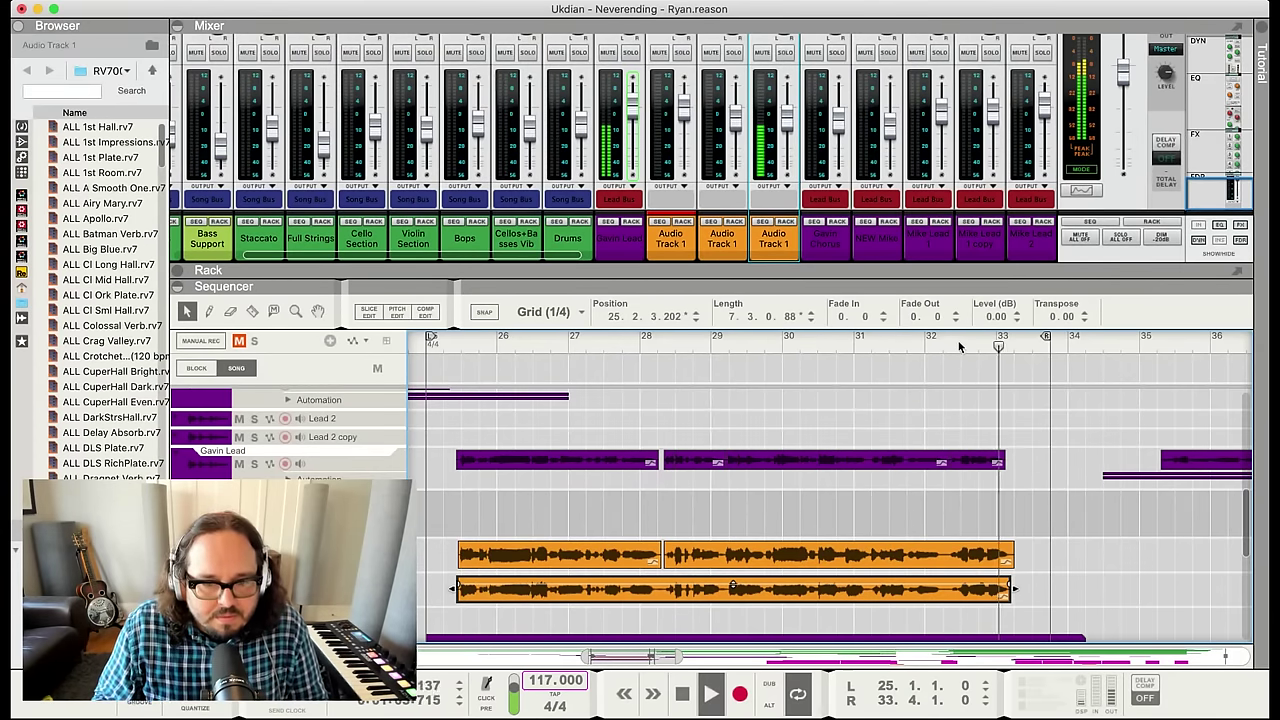
{"action": "left_click_drag", "start_coordinate": [468, 343], "coordinate": [449, 346]}
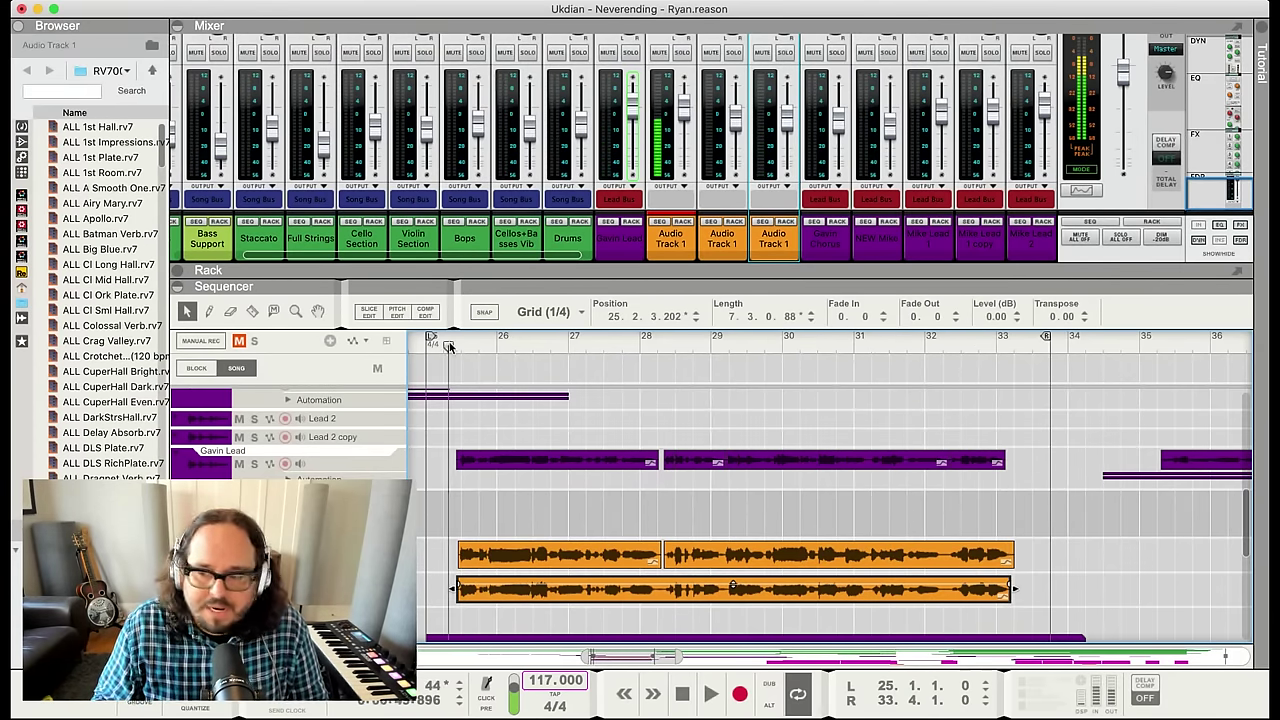
{"action": "key", "text": "Escape"}
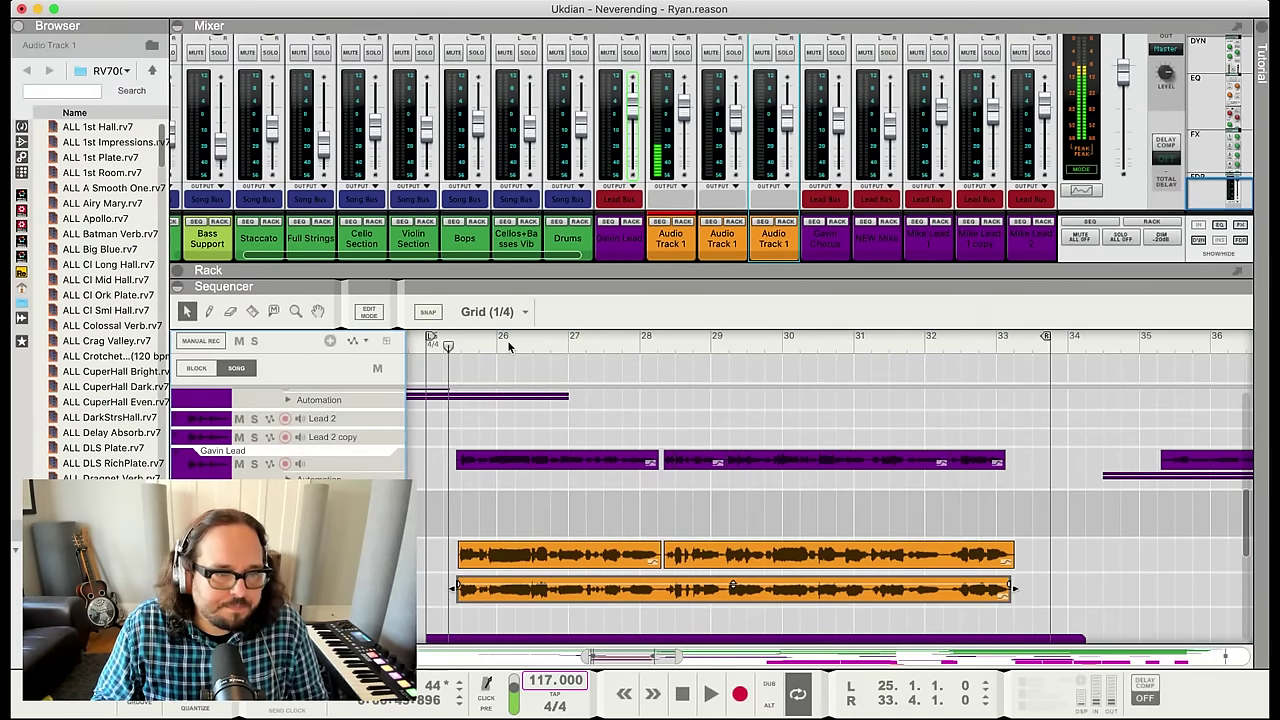
{"action": "key", "text": "space"}
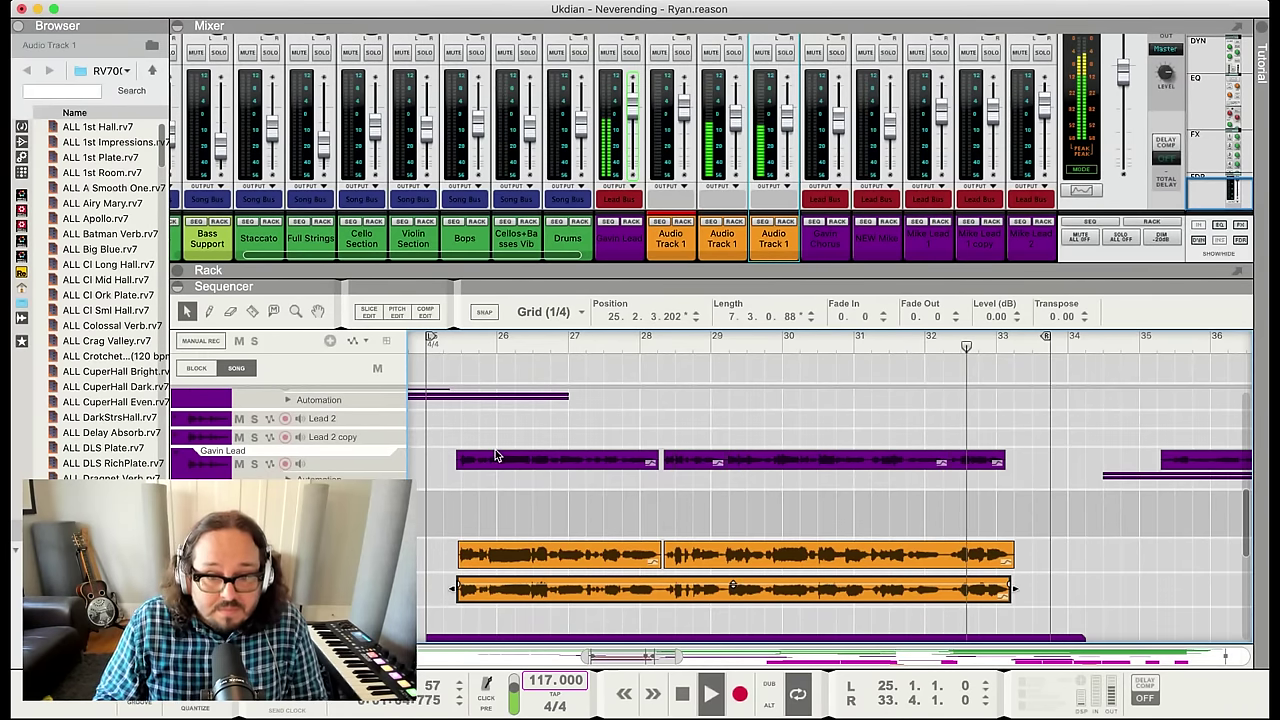
{"action": "key", "text": "space"}
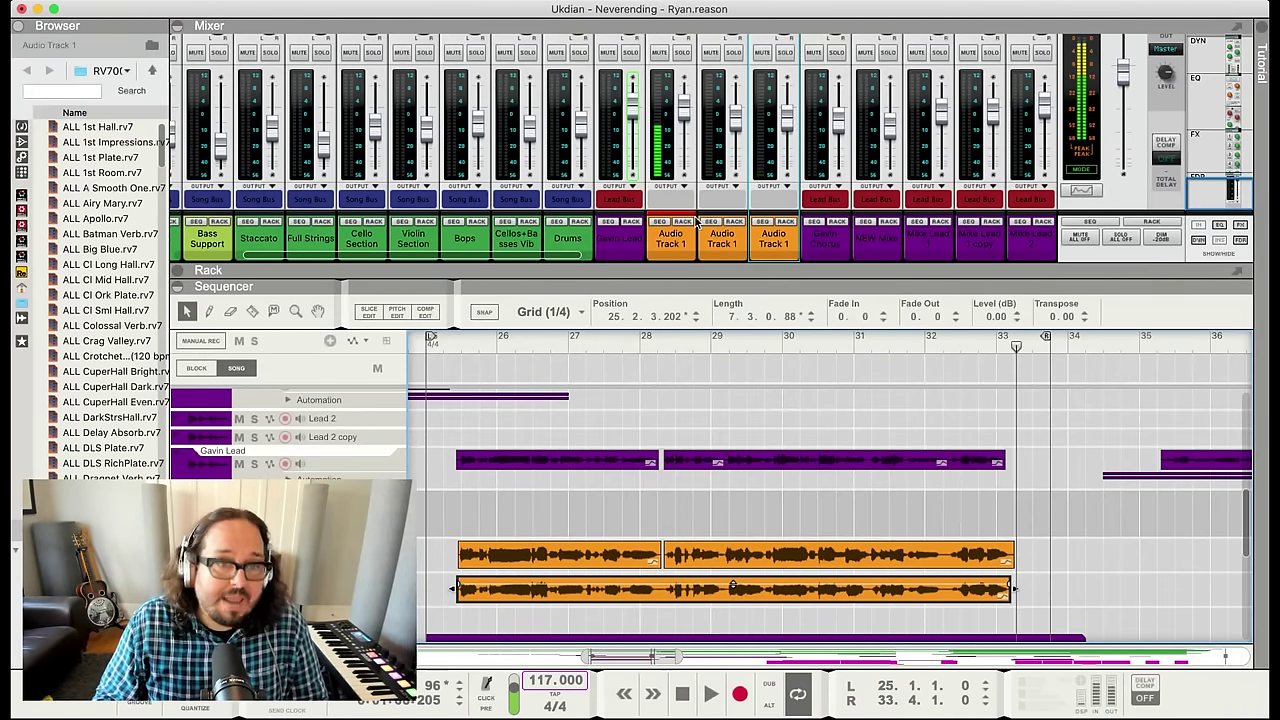
Mute Audio Track 1 Dub and record a new take on Audio Track 1 from bar 24 to just past bar 33
{"action": "left_click", "coordinate": [442, 346]}
{"action": "key", "text": "s"}
{"action": "left_click", "coordinate": [428, 346]}
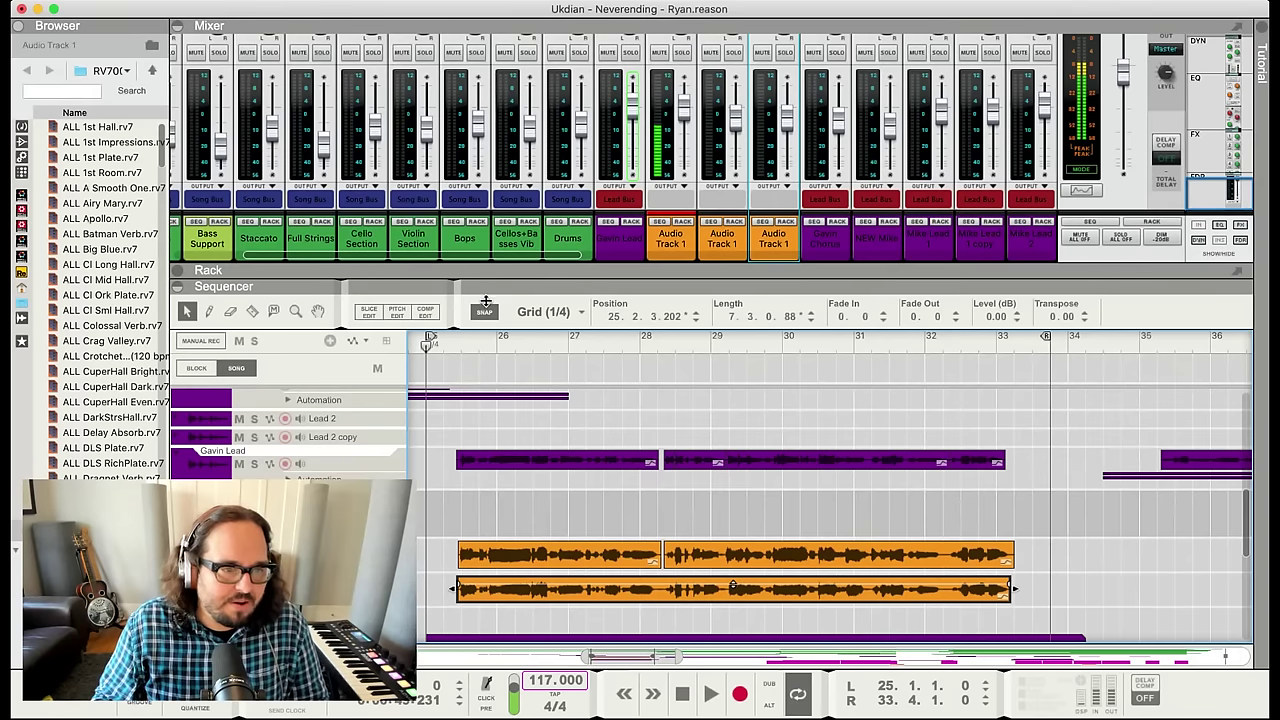
{"action": "left_click_drag", "start_coordinate": [485, 302], "coordinate": [487, 255]}
{"action": "scroll", "coordinate": [481, 485], "scroll_direction": "down", "scroll_amount": 1}
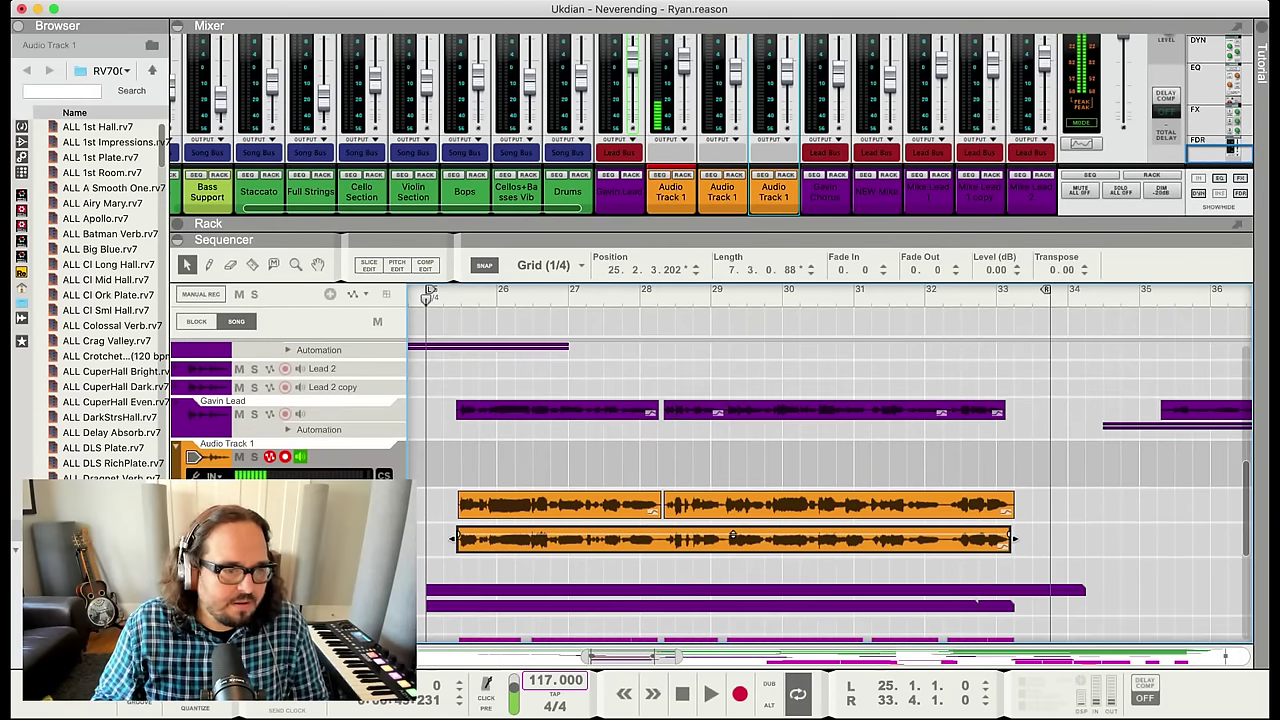
{"action": "left_click", "coordinate": [481, 485]}
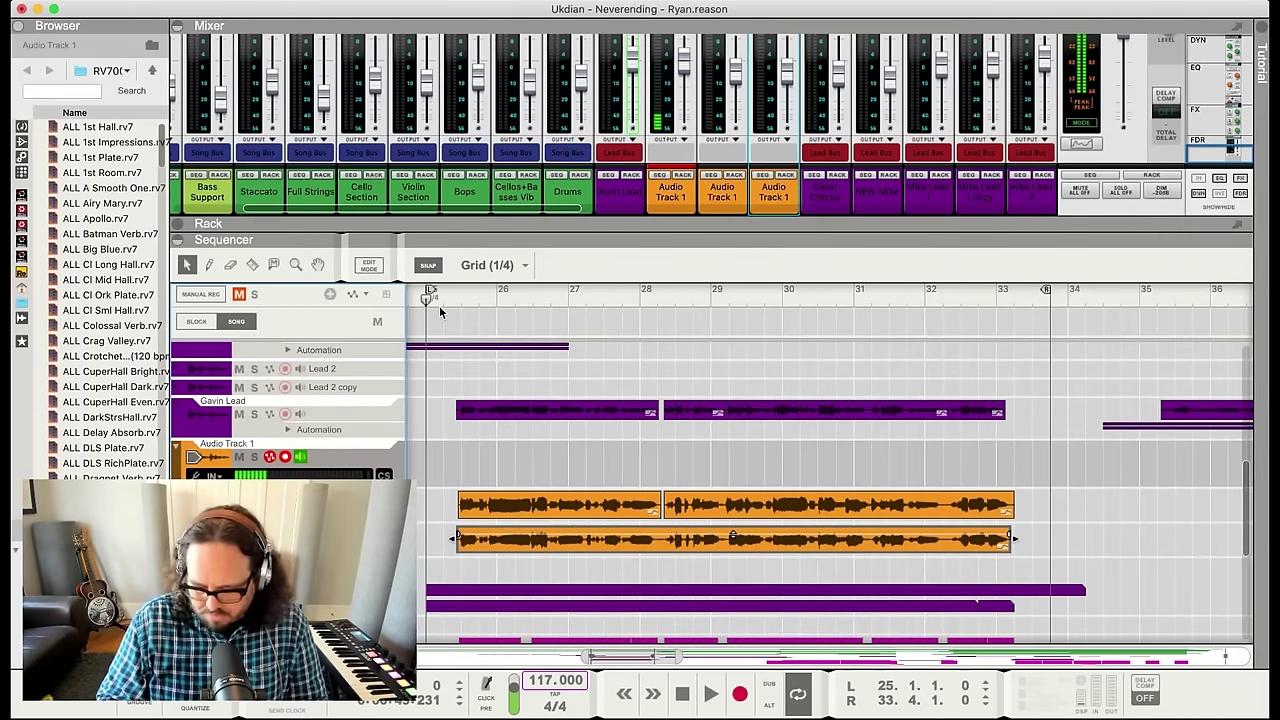
{"action": "key", "text": "KP_7"}
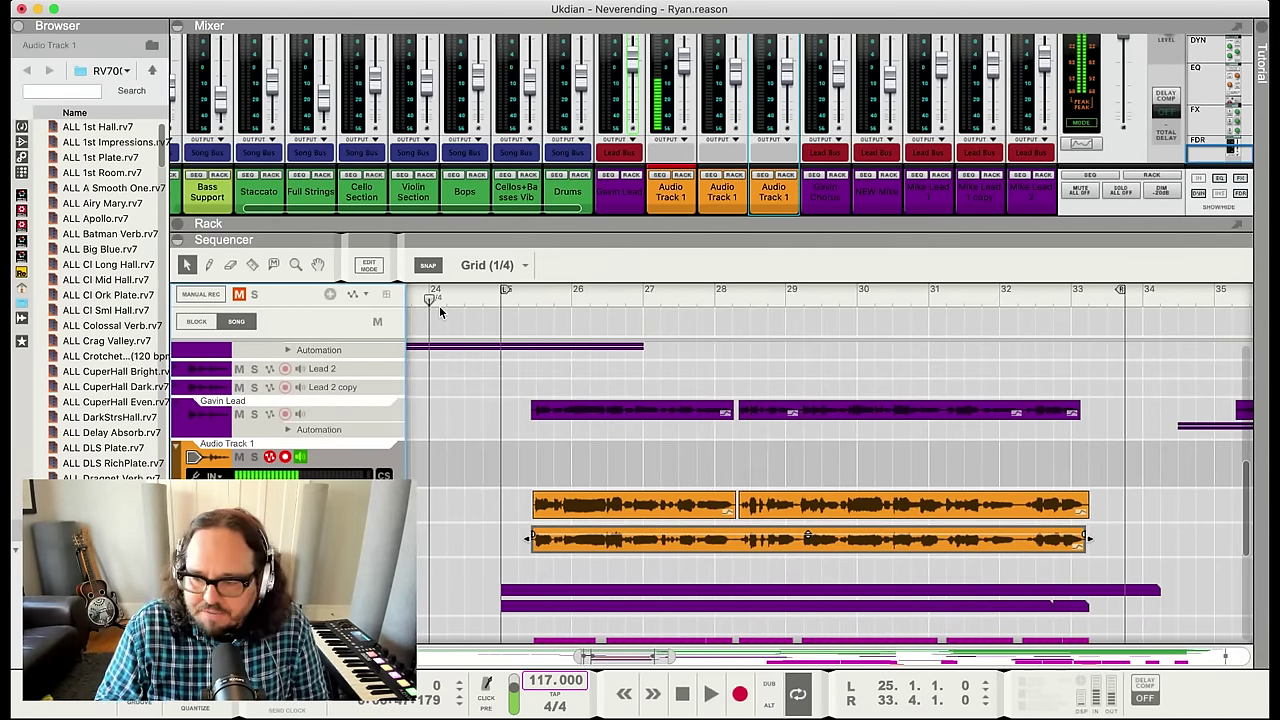
{"action": "key", "text": "KP_Multiply"}
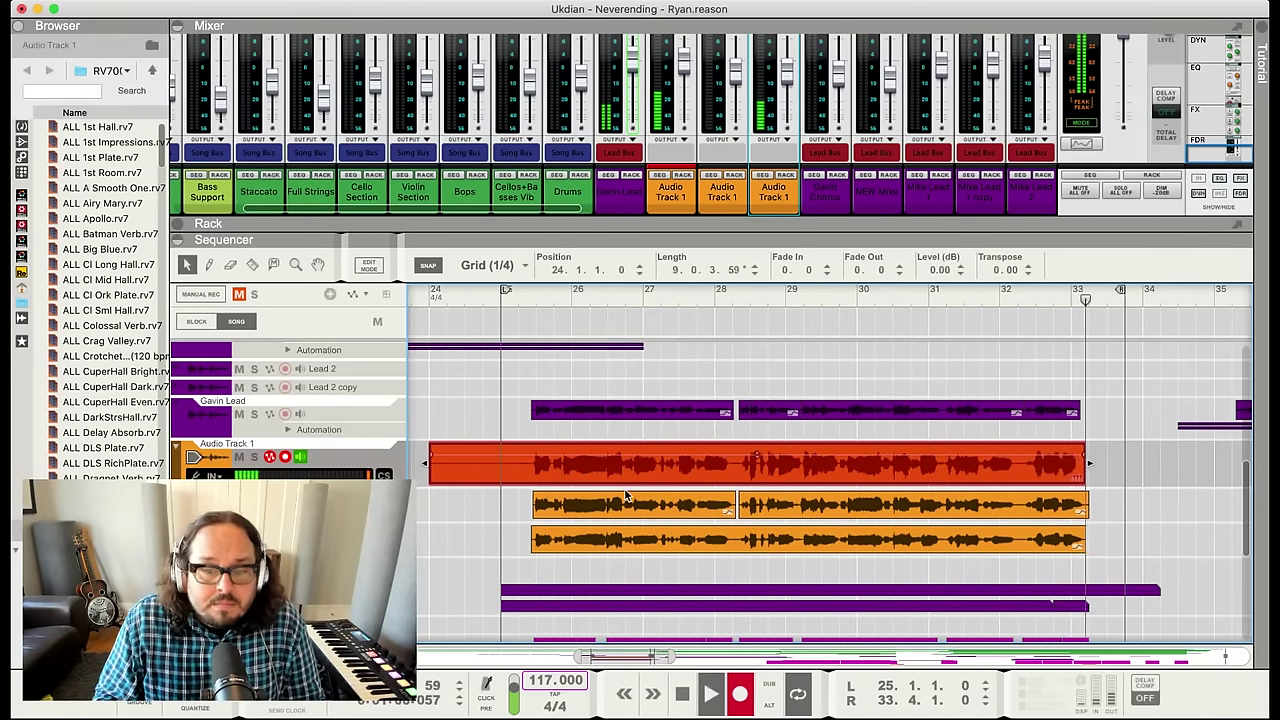
{"action": "key", "text": "space"}
Trim the new take's start to 25.2.3.89 and move it onto a newly created dub track
{"action": "left_click_drag", "start_coordinate": [424, 464], "coordinate": [523, 463]}
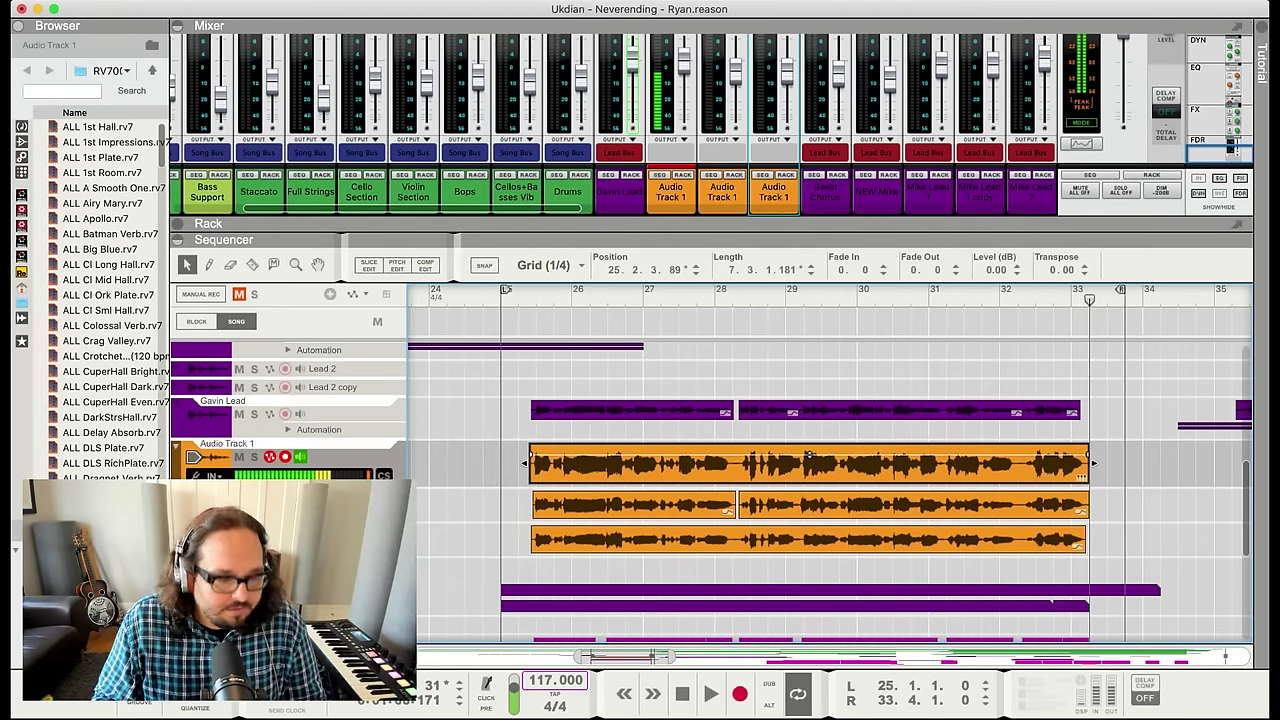
{"action": "key", "text": "super+shift+d"}
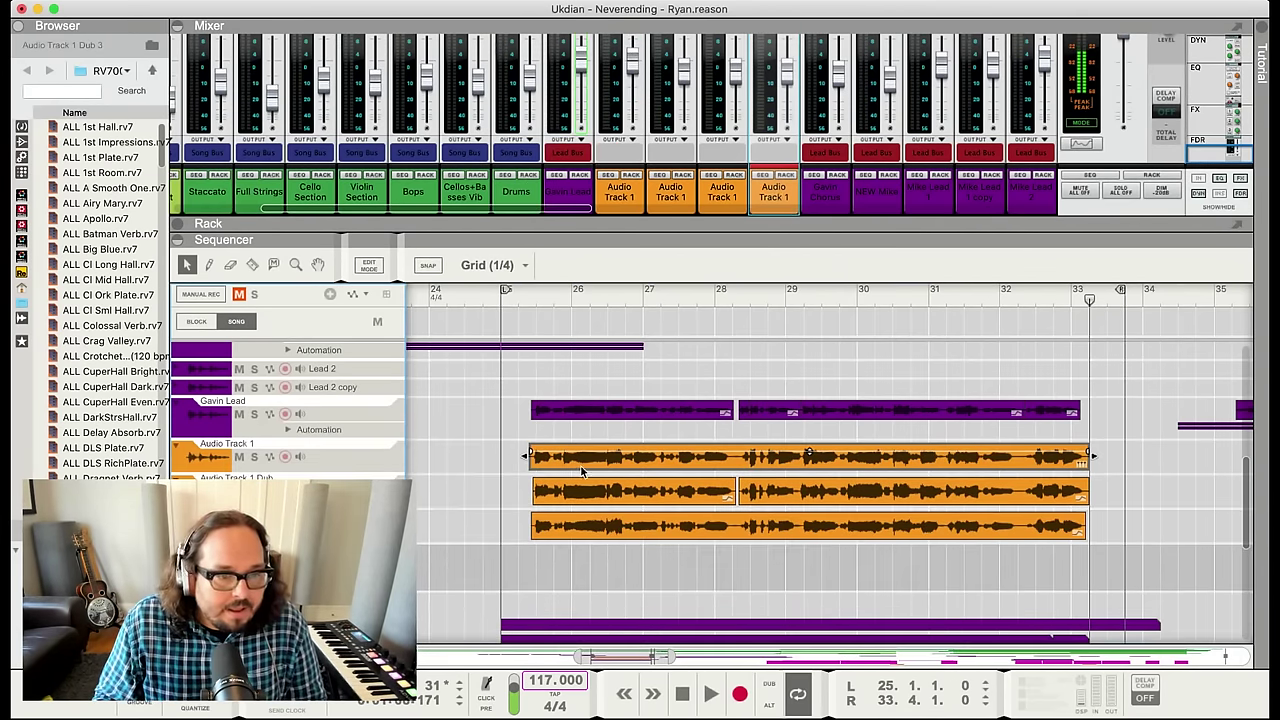
{"action": "left_click_drag", "start_coordinate": [581, 468], "coordinate": [568, 578]}
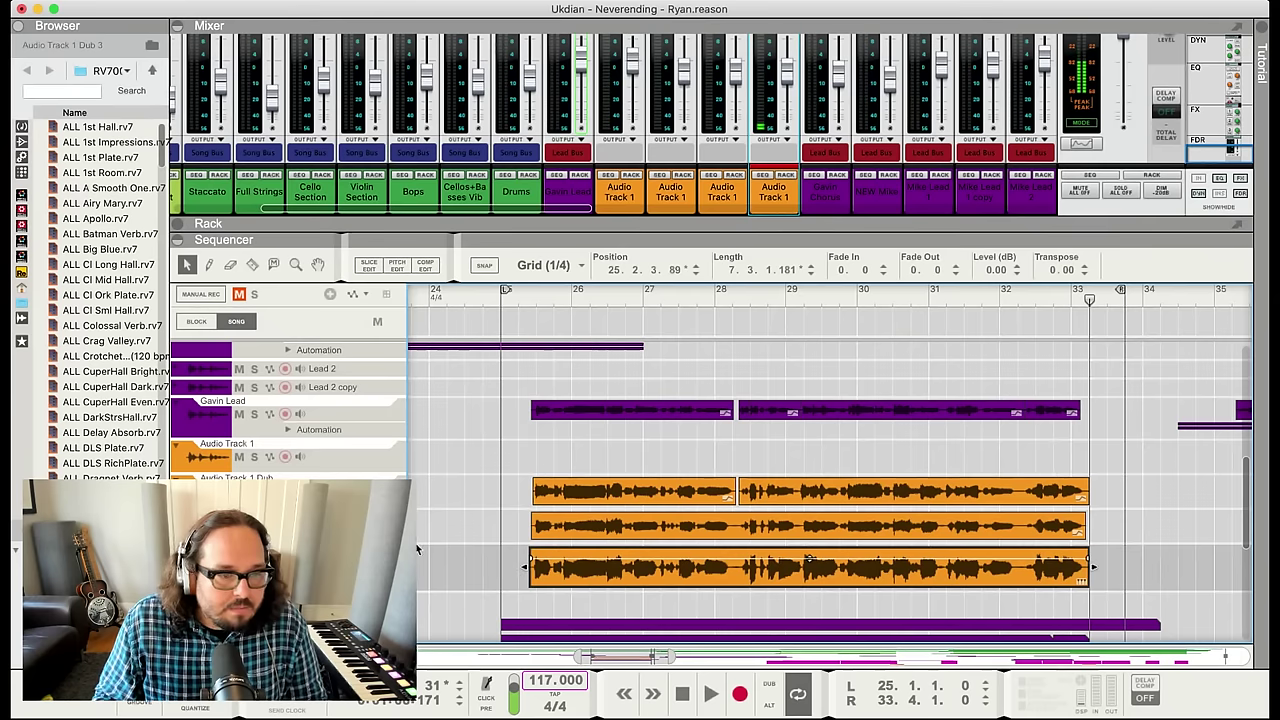
Rename the two newest dub tracks as Bari L and Bari R
{"action": "left_click", "coordinate": [379, 464]}
{"action": "left_click_drag", "start_coordinate": [748, 232], "coordinate": [715, 270]}
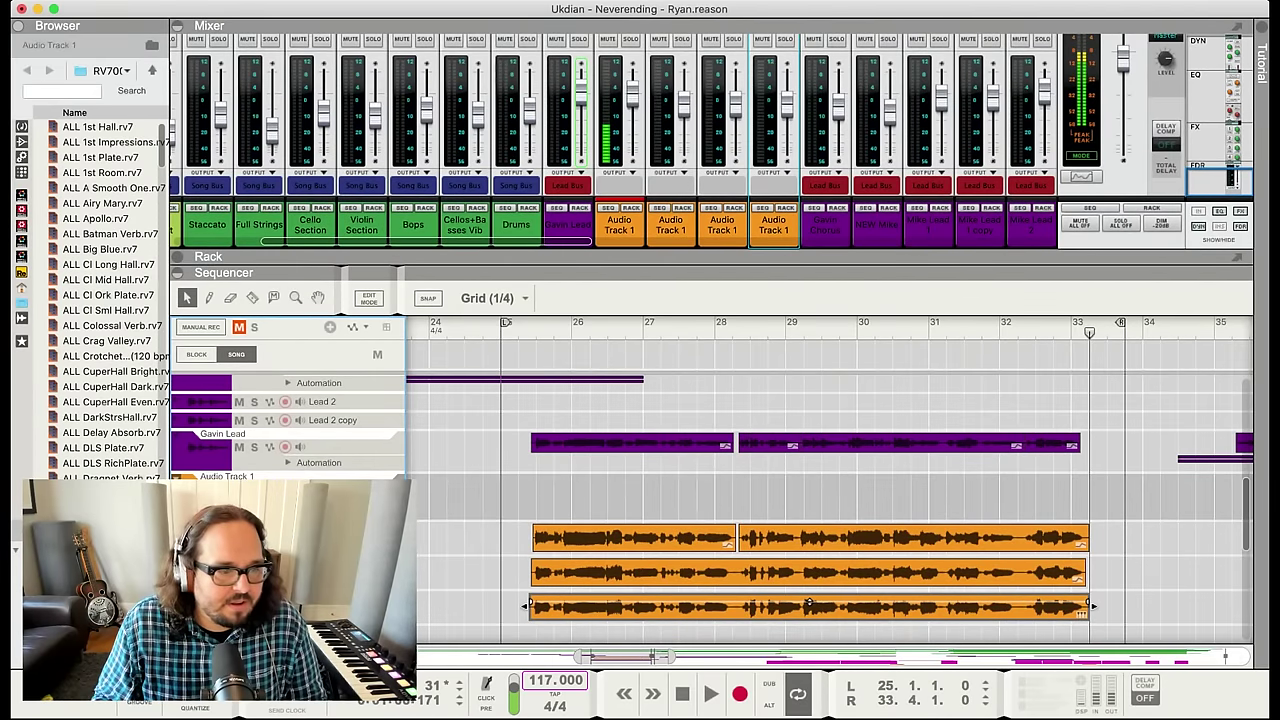
{"action": "left_click", "coordinate": [720, 228]}
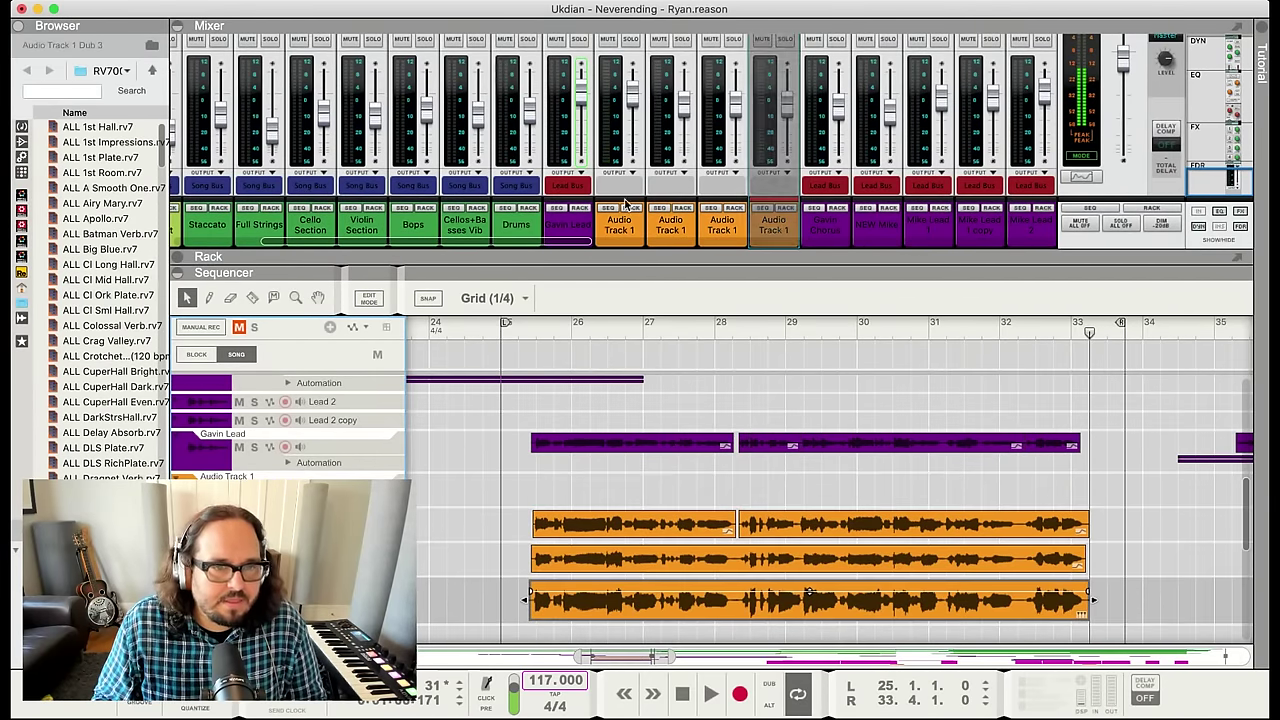
{"action": "left_click", "coordinate": [717, 231]}
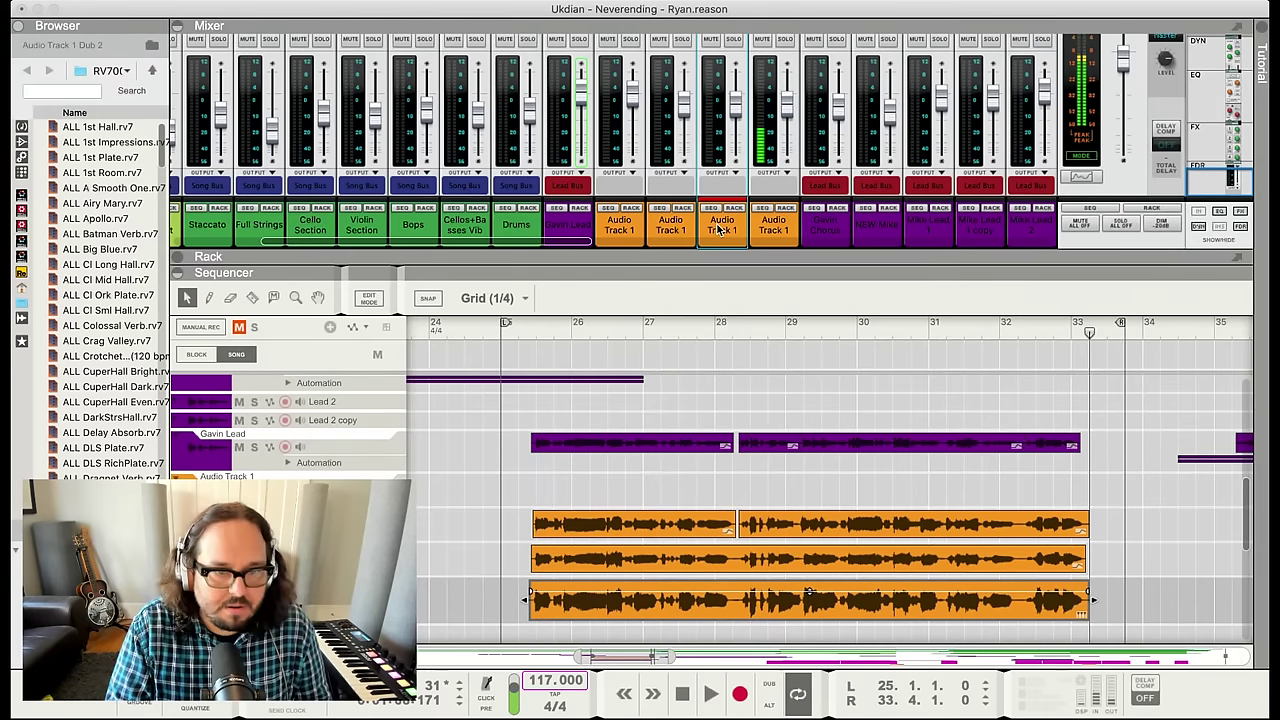
{"action": "double_click", "coordinate": [719, 229]}
{"action": "type", "text": "Bari L"}
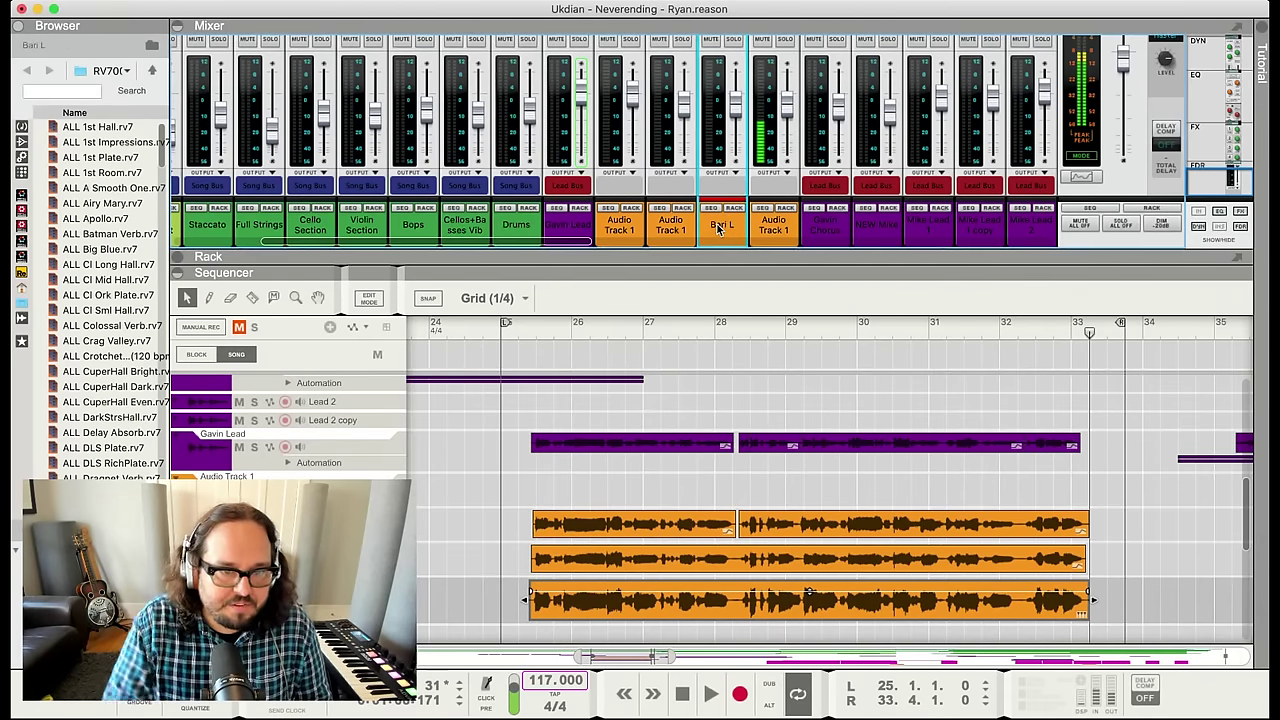
{"action": "left_click", "coordinate": [770, 229]}
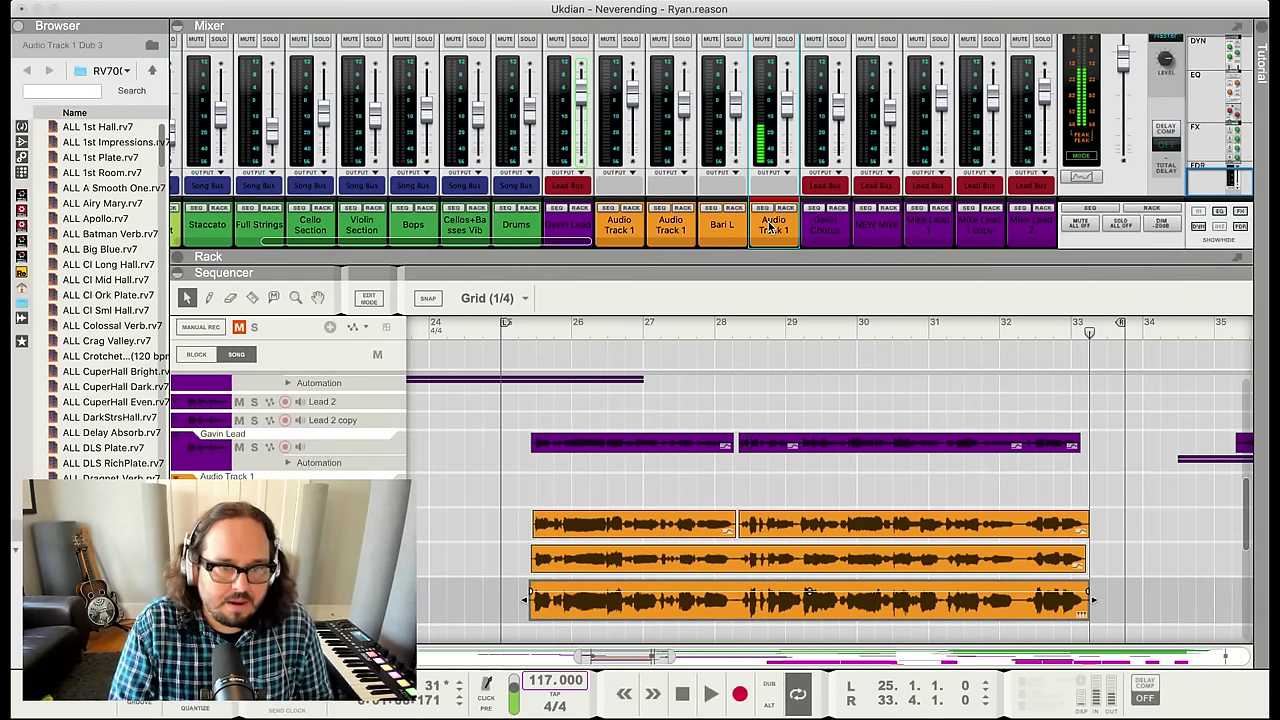
{"action": "double_click", "coordinate": [770, 229]}
{"action": "type", "text": "Bari R"}
{"action": "key", "text": "Return"}
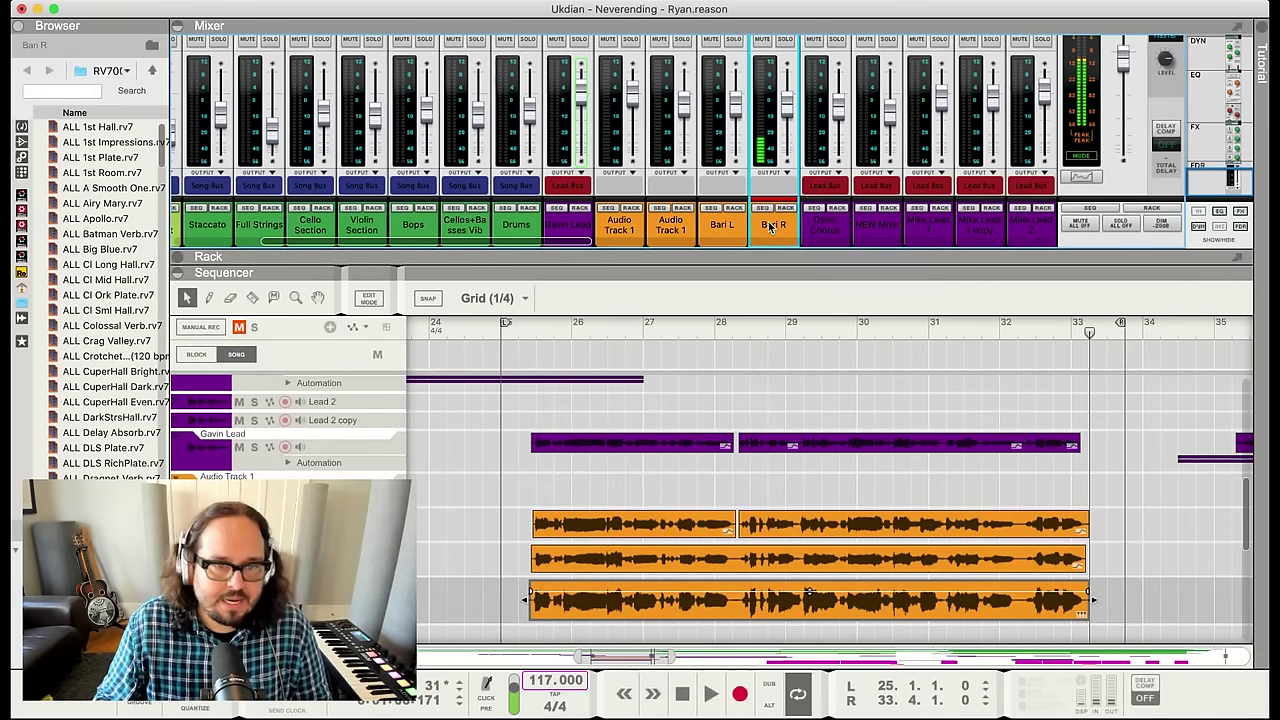
Pan the Bari L channel to the left and the Bari R channel to the right at about 66
{"action": "left_click_drag", "start_coordinate": [755, 267], "coordinate": [765, 311]}
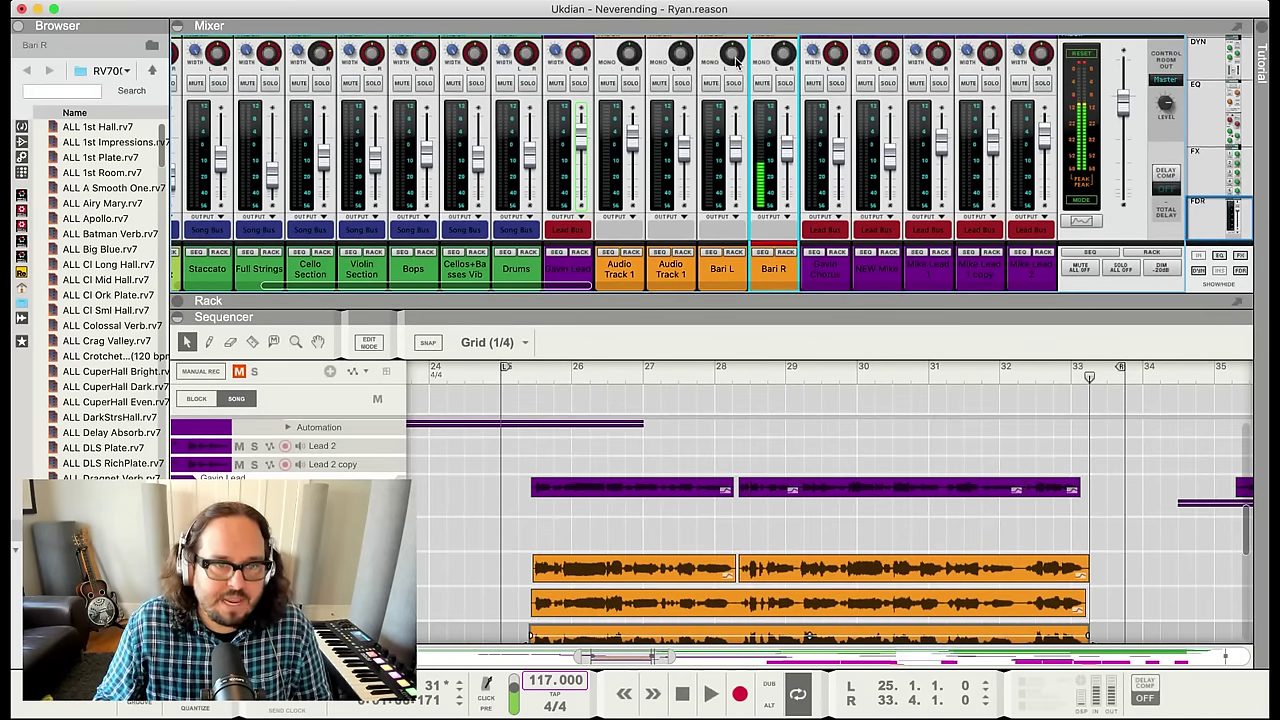
{"action": "left_click_drag", "start_coordinate": [737, 60], "coordinate": [783, 40]}
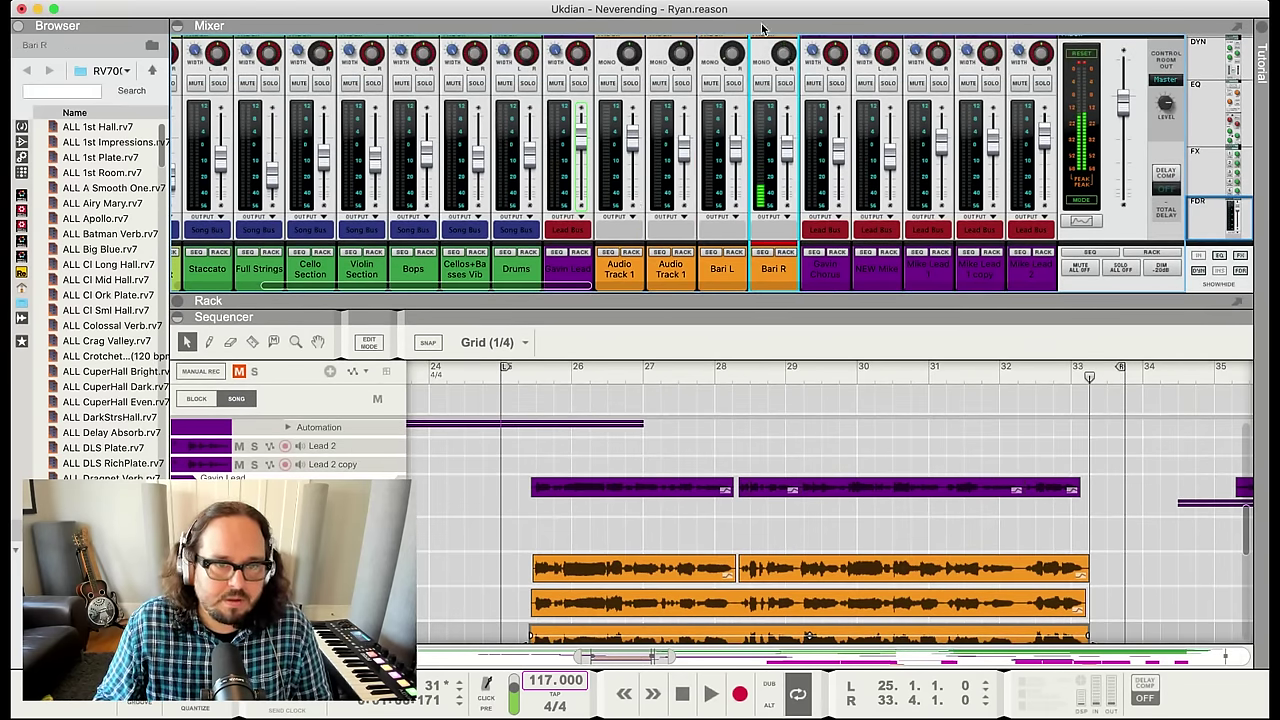
{"action": "left_click", "coordinate": [729, 50]}
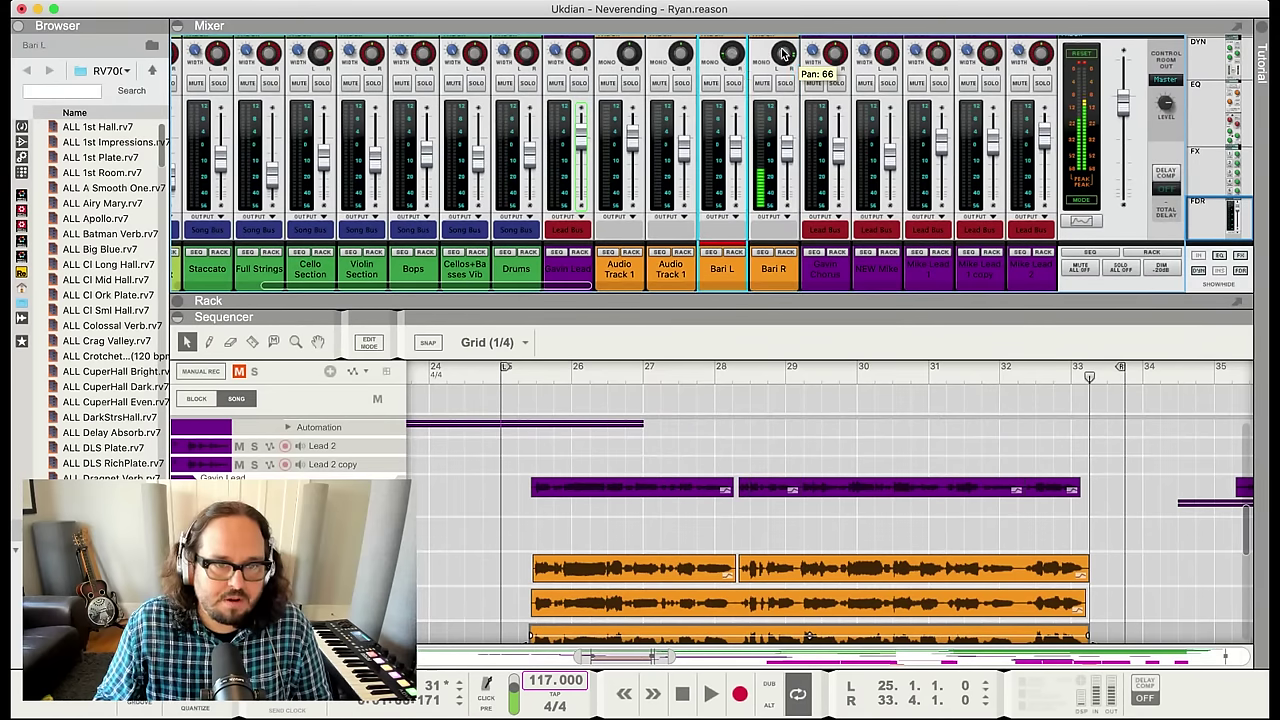
{"action": "left_click_drag", "start_coordinate": [783, 52], "coordinate": [786, 58]}
Mute Bari L, unmute Audio Track 1 Dub and select Audio Track 1 for recording
{"action": "left_click", "coordinate": [530, 376]}
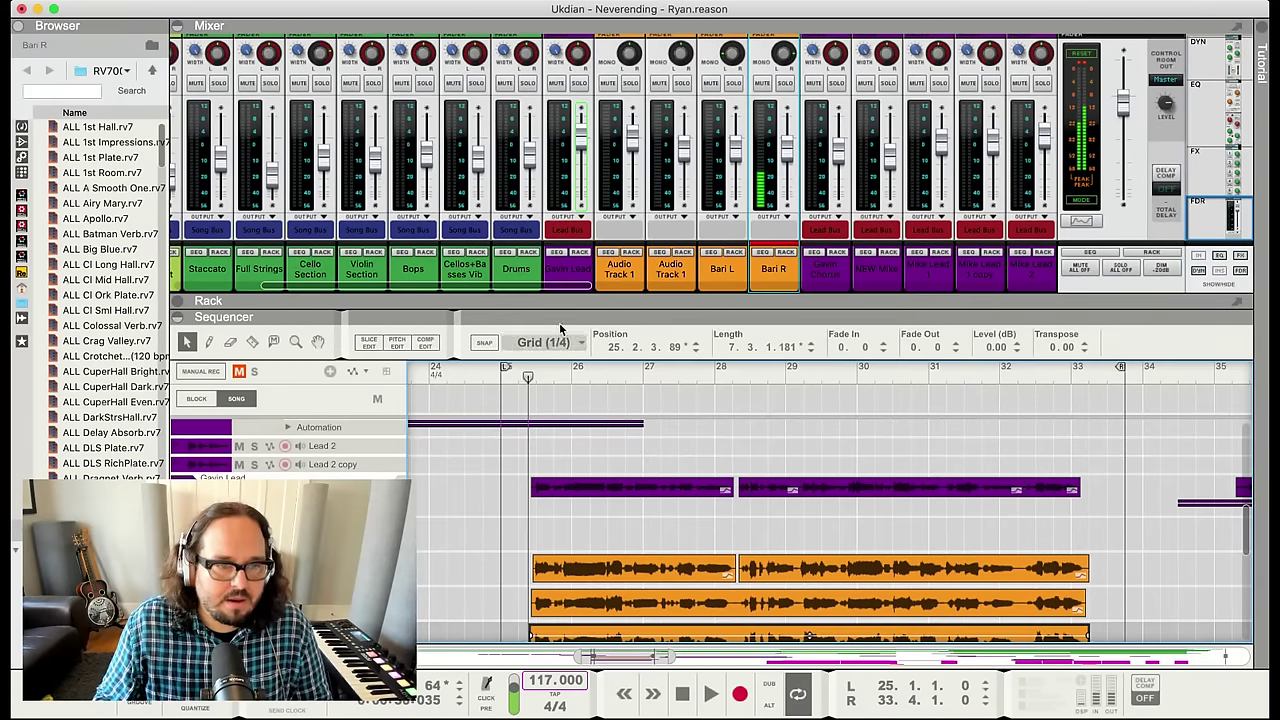
{"action": "scroll", "coordinate": [413, 470], "scroll_direction": "down", "scroll_amount": 5}
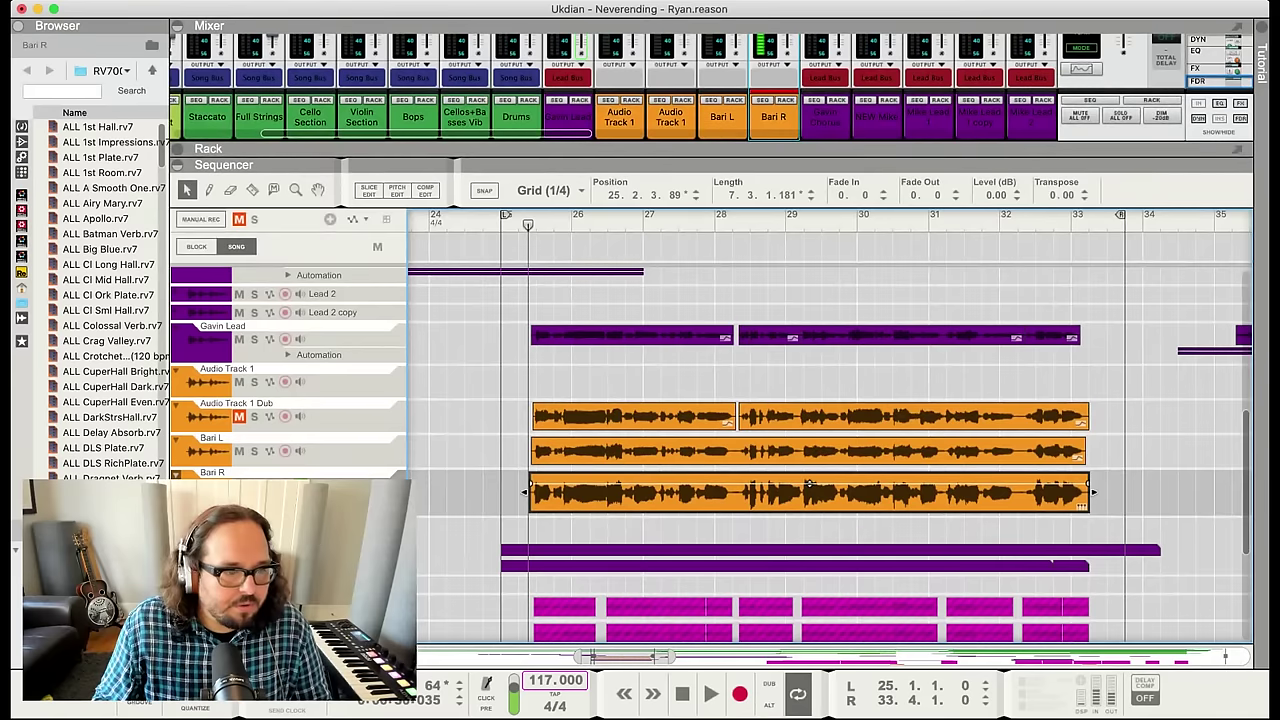
{"action": "left_click", "coordinate": [242, 456]}
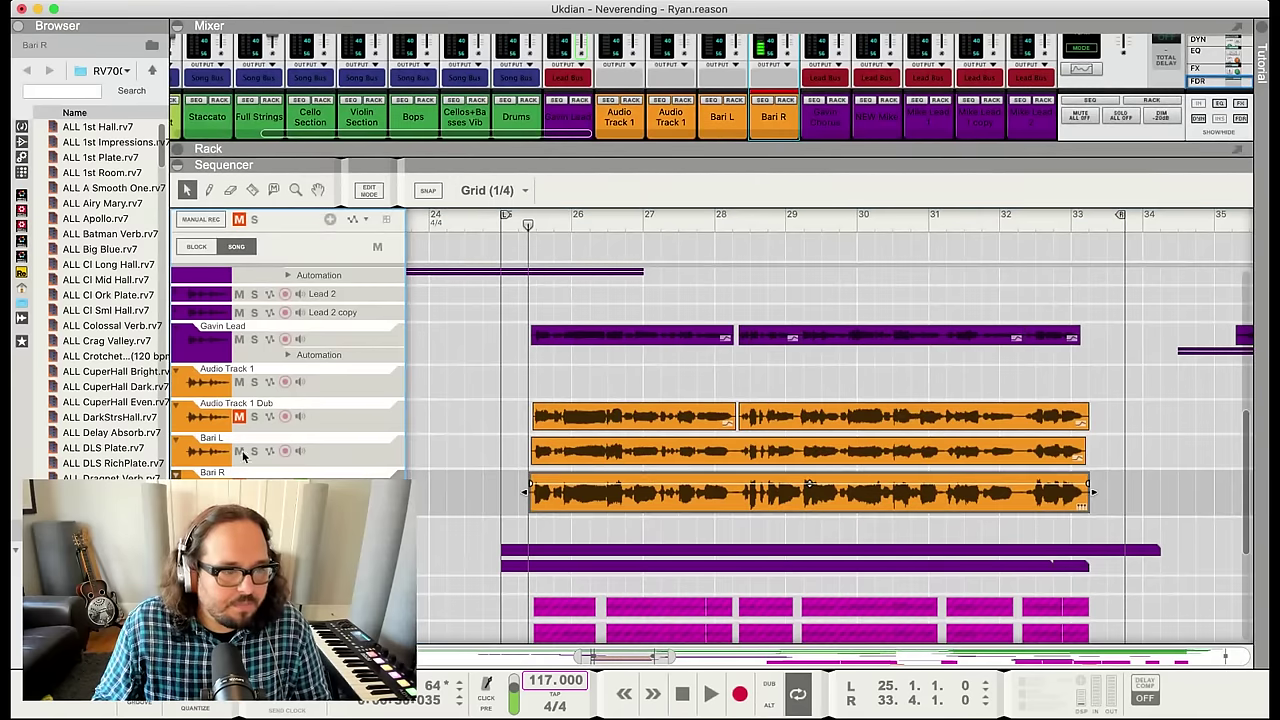
{"action": "left_click", "coordinate": [372, 381]}
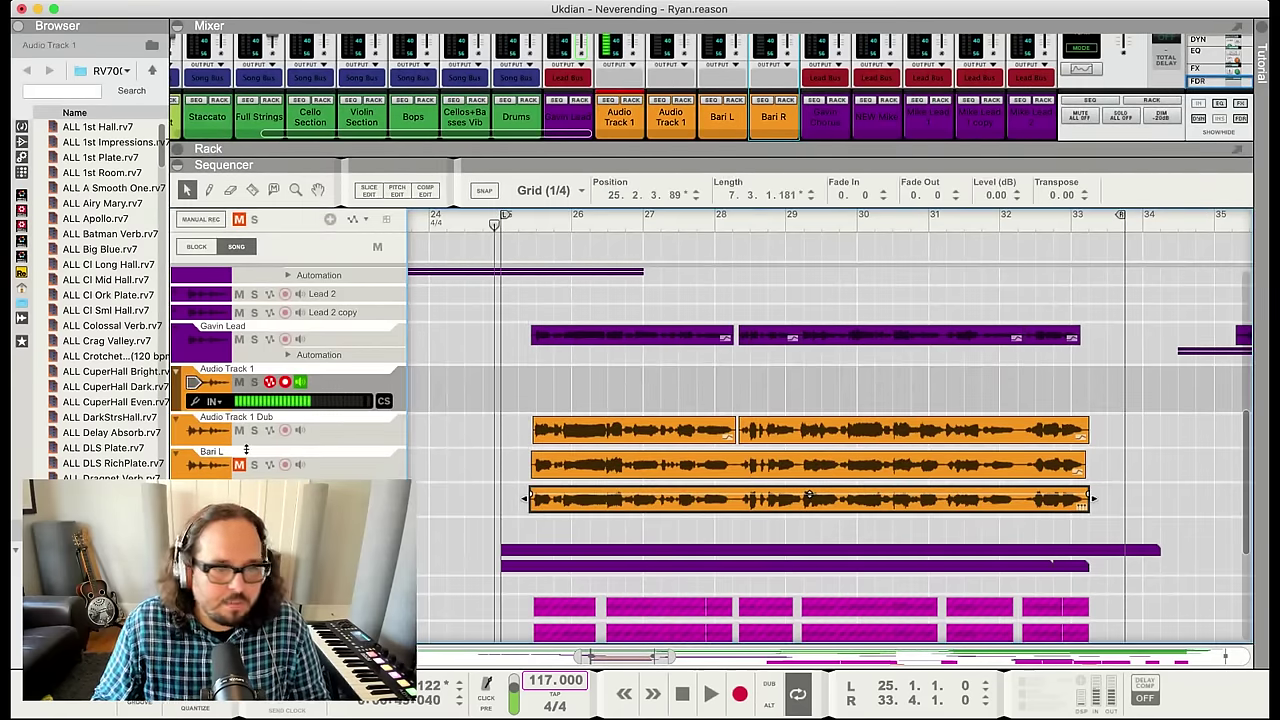
Rehearse the harmony over playback and record a new vocal take on Audio Track 1 from about 24.3 to just past bar 33
{"action": "key", "text": "space"}
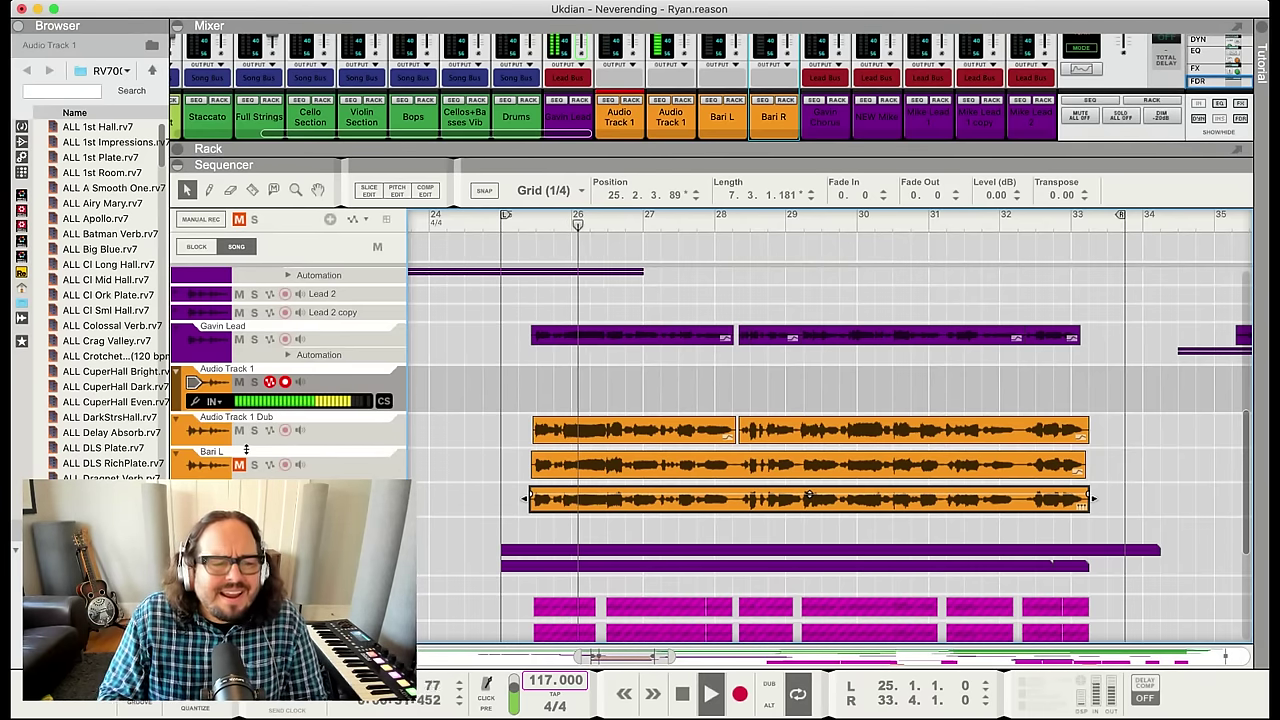
{"action": "left_click", "coordinate": [300, 381]}
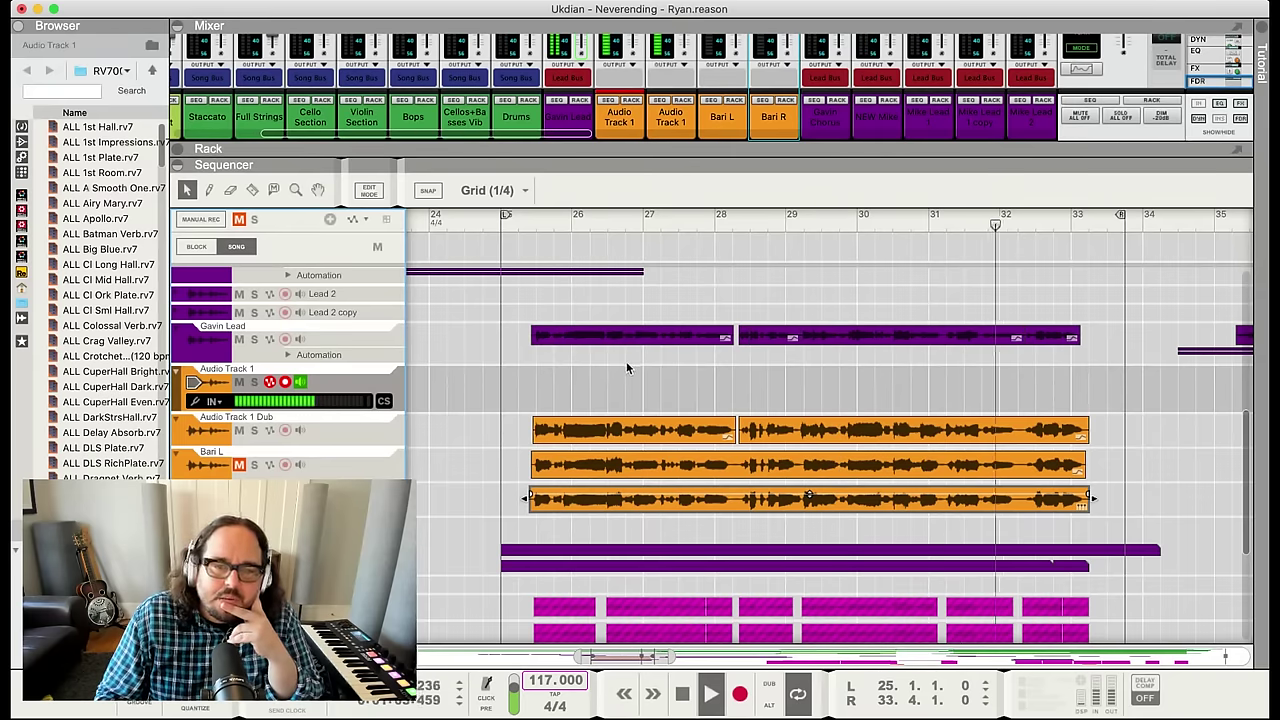
{"action": "left_click_drag", "start_coordinate": [486, 224], "coordinate": [465, 228]}
{"action": "key", "text": "super+Return"}
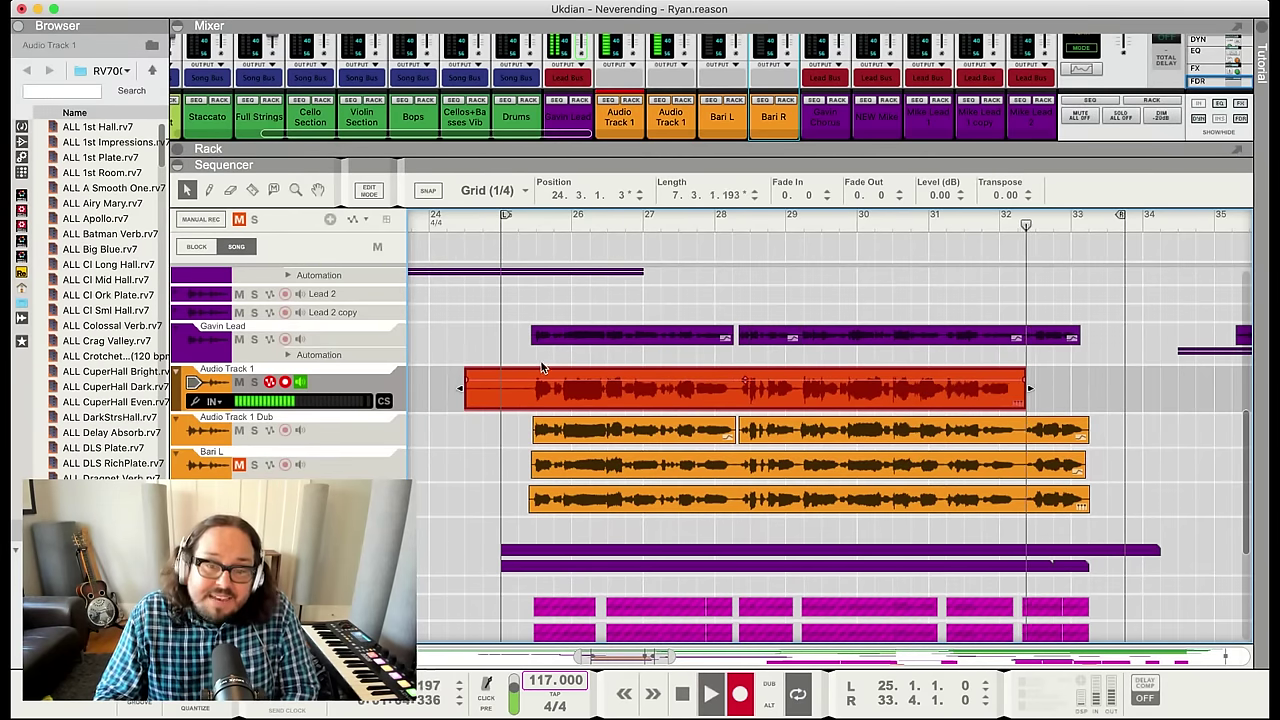
{"action": "key", "text": "space"}
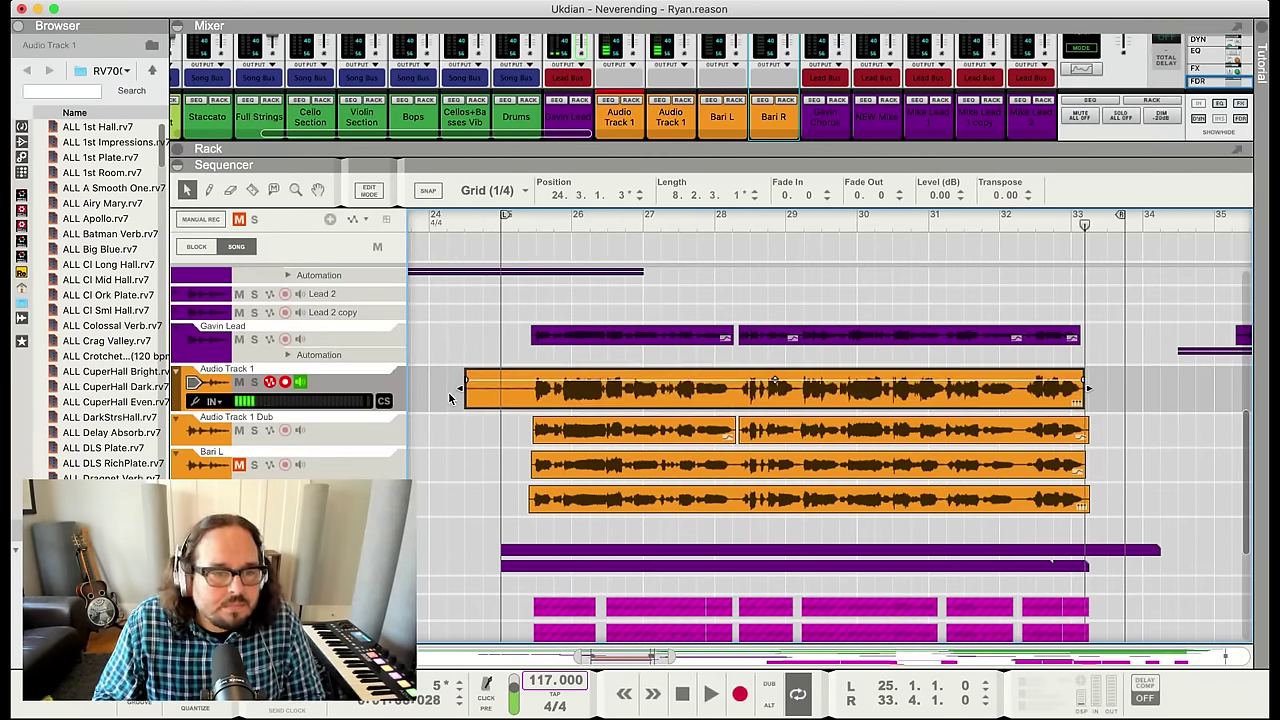
Trim the new take's start to 25.2.3.21 and apply automatic pitch correction to all its notes
{"action": "left_click_drag", "start_coordinate": [474, 393], "coordinate": [521, 401]}
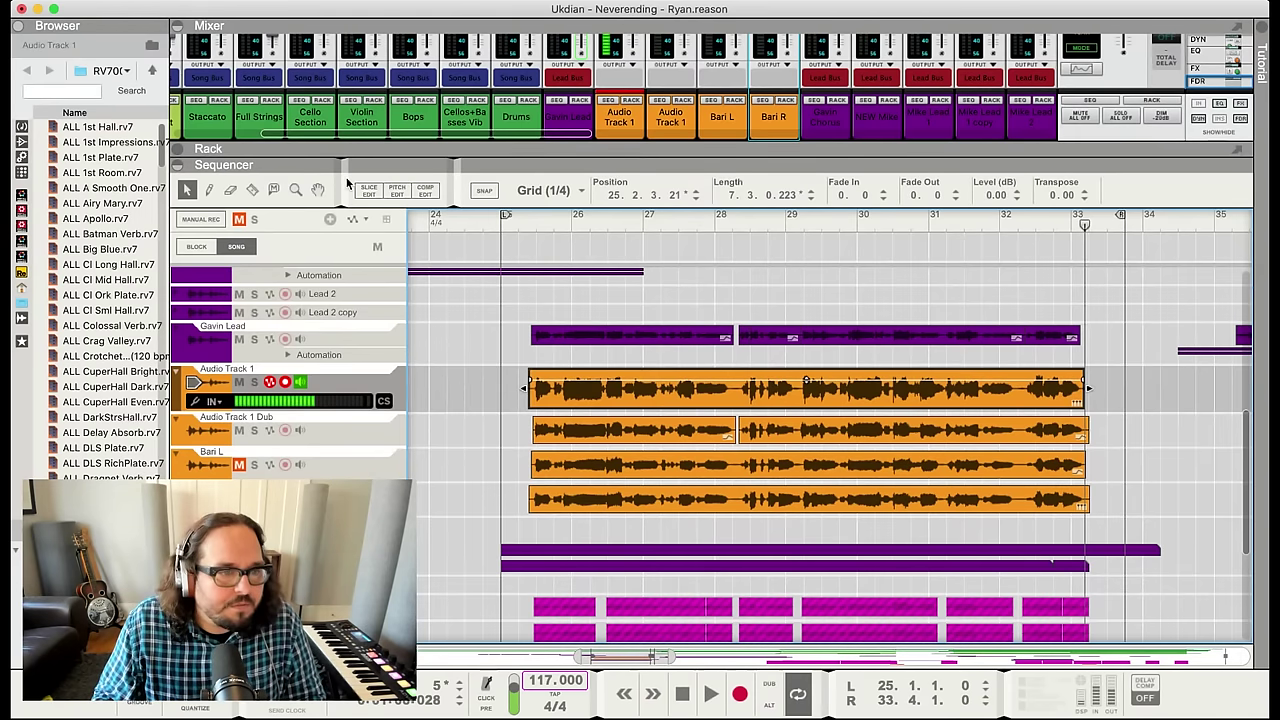
{"action": "left_click", "coordinate": [394, 191]}
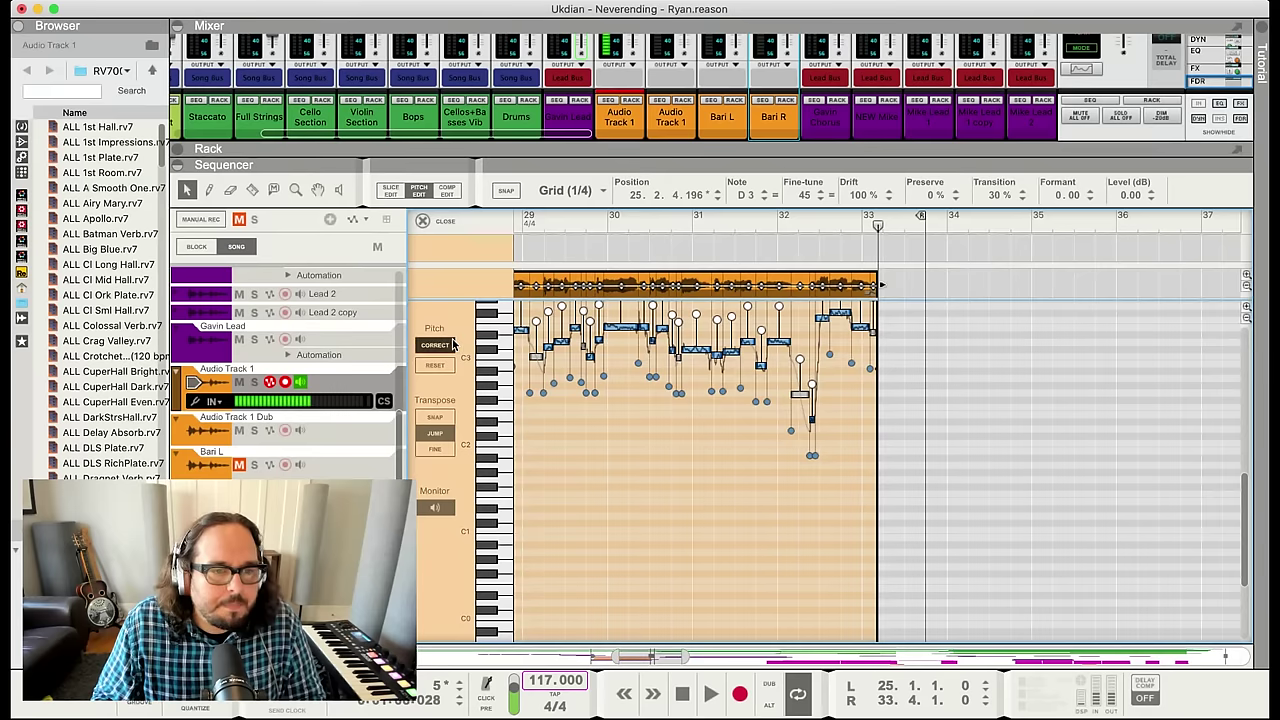
{"action": "left_click", "coordinate": [450, 345]}
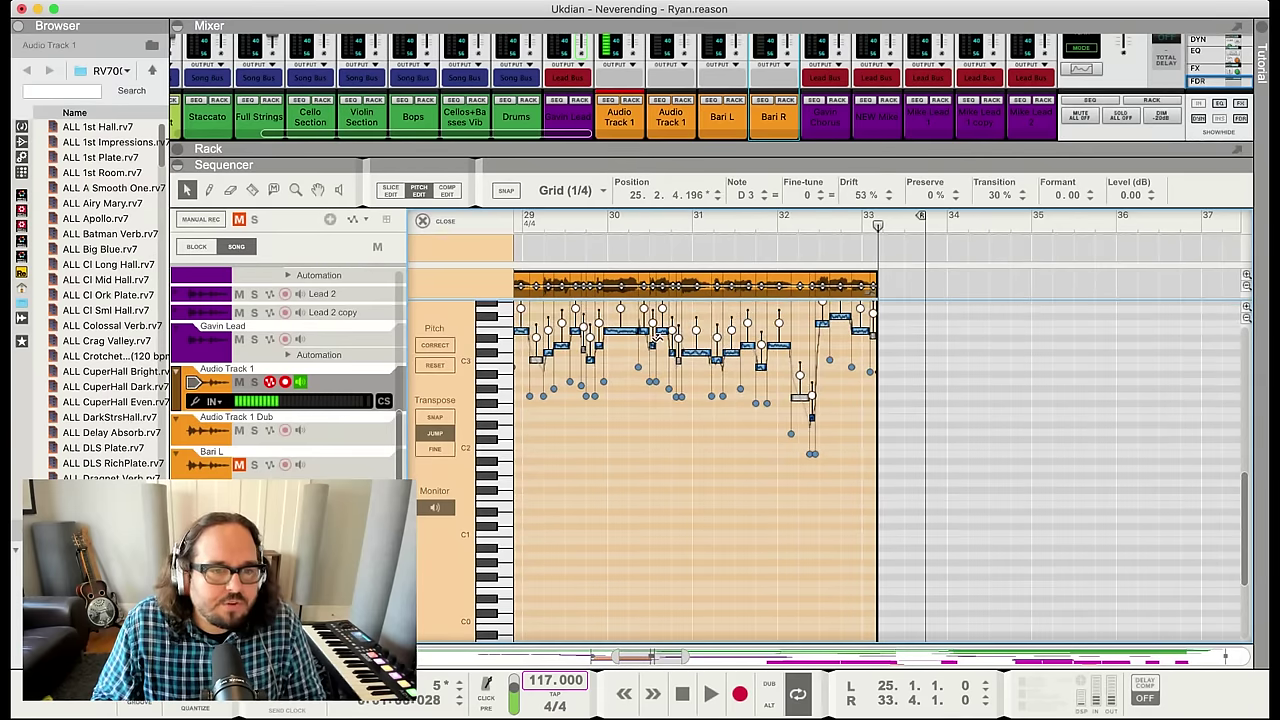
{"action": "key", "text": "super+e"}
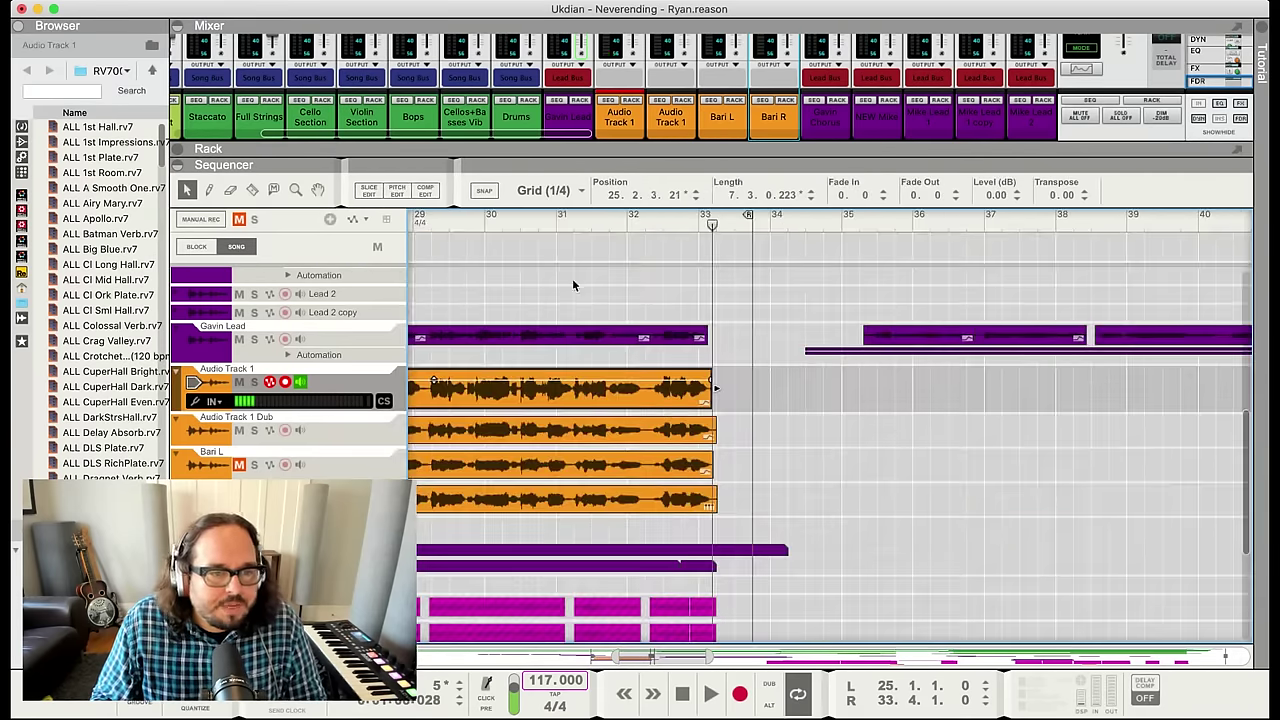
Pitch-correct the Bari R clip in Pitch Edit and return to the arrangement
{"action": "scroll", "coordinate": [554, 222], "scroll_direction": "left", "scroll_amount": 5}
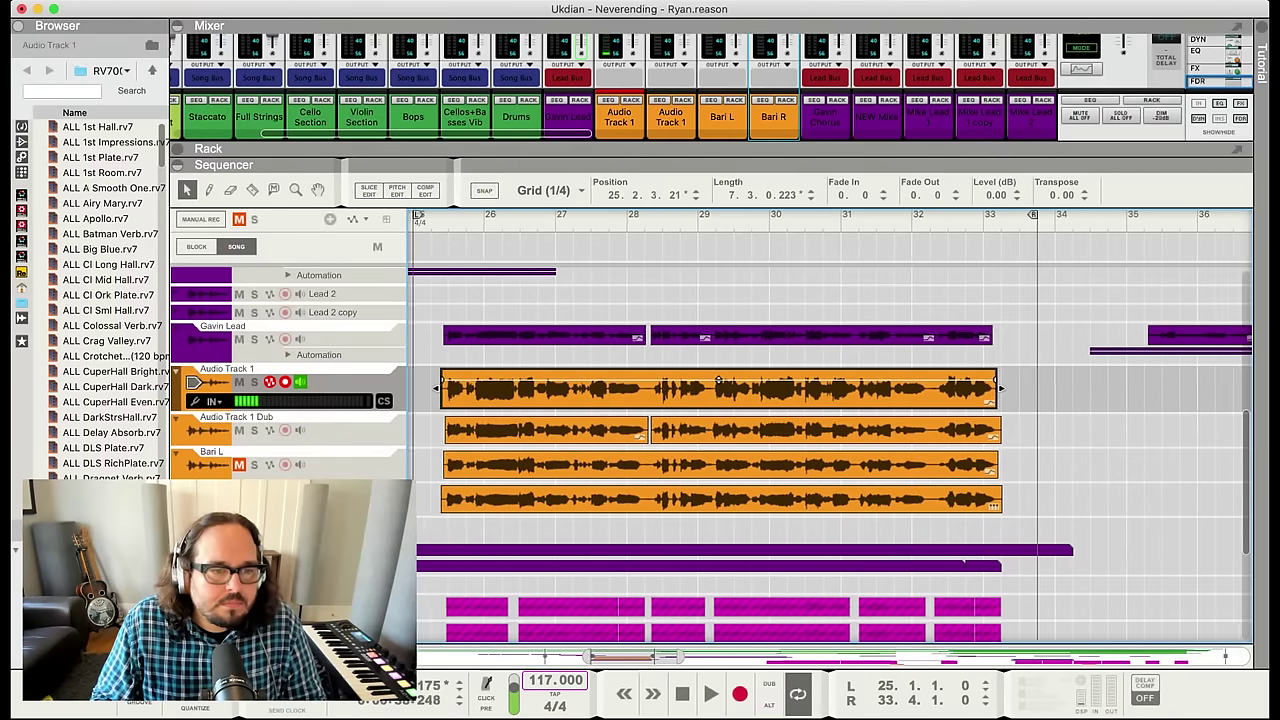
{"action": "scroll", "coordinate": [576, 293], "scroll_direction": "left", "scroll_amount": 1}
{"action": "left_click", "coordinate": [572, 496]}
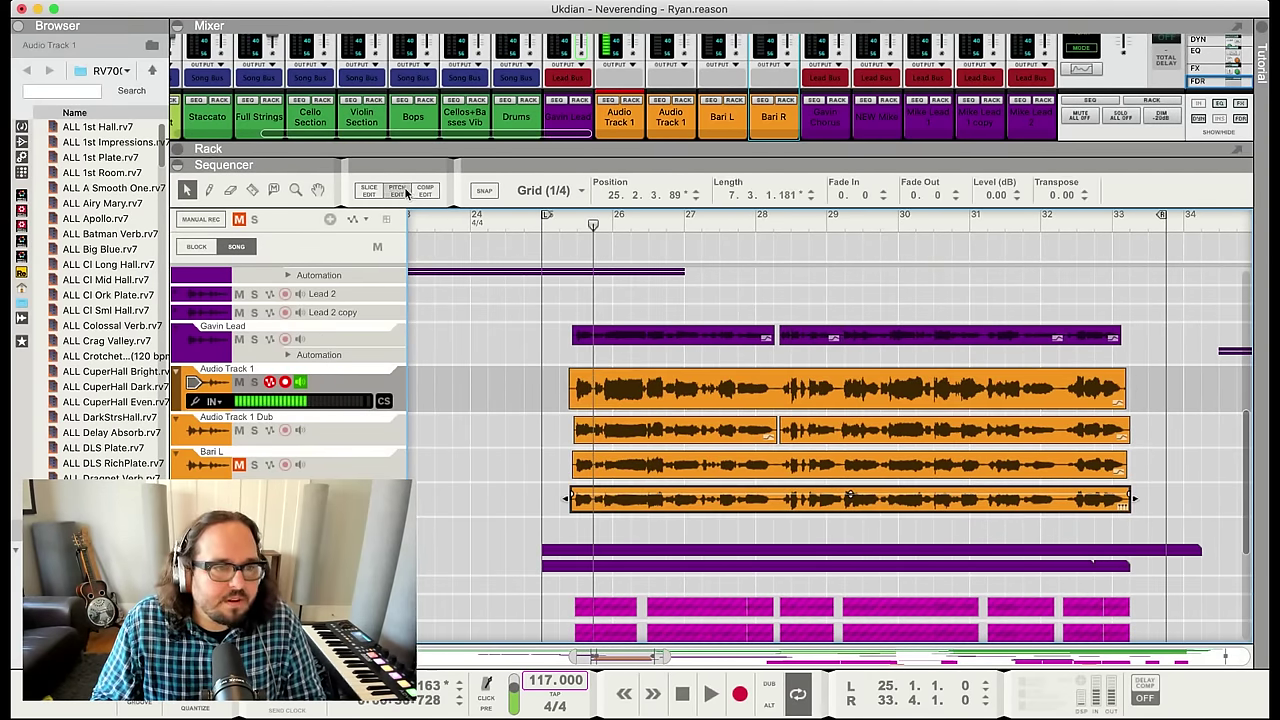
{"action": "left_click", "coordinate": [405, 192]}
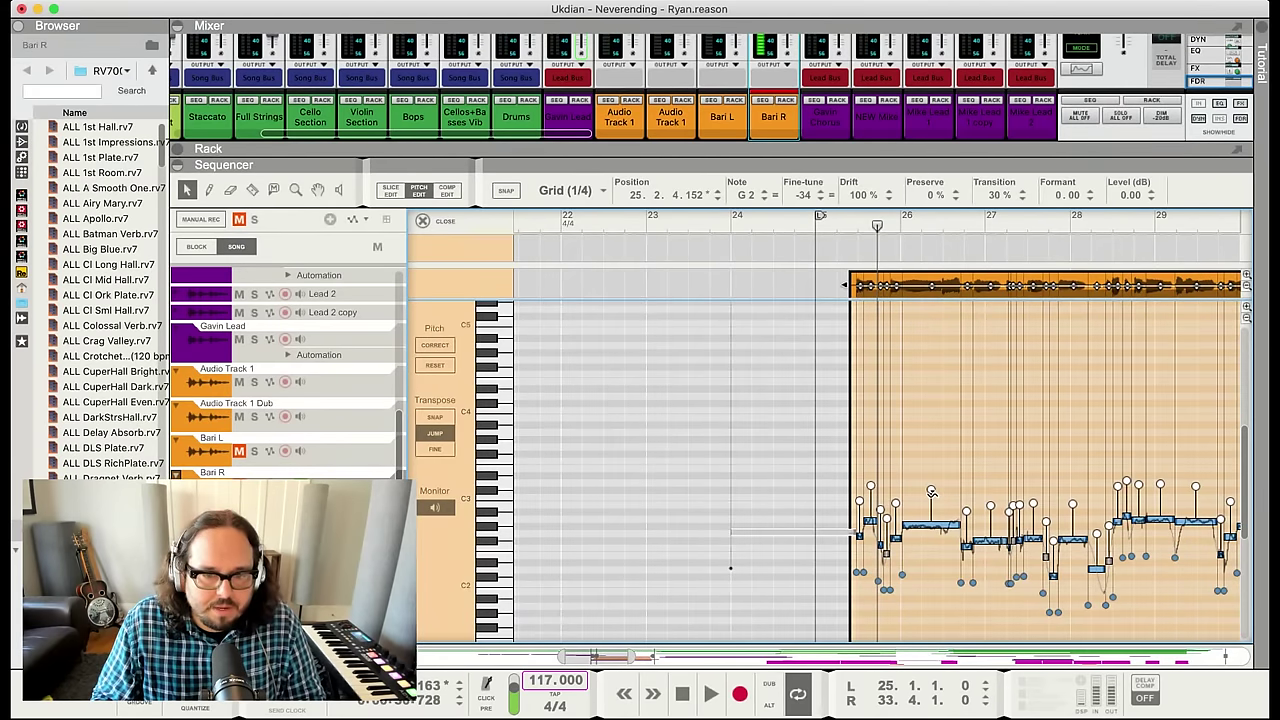
{"action": "double_click", "coordinate": [674, 285]}
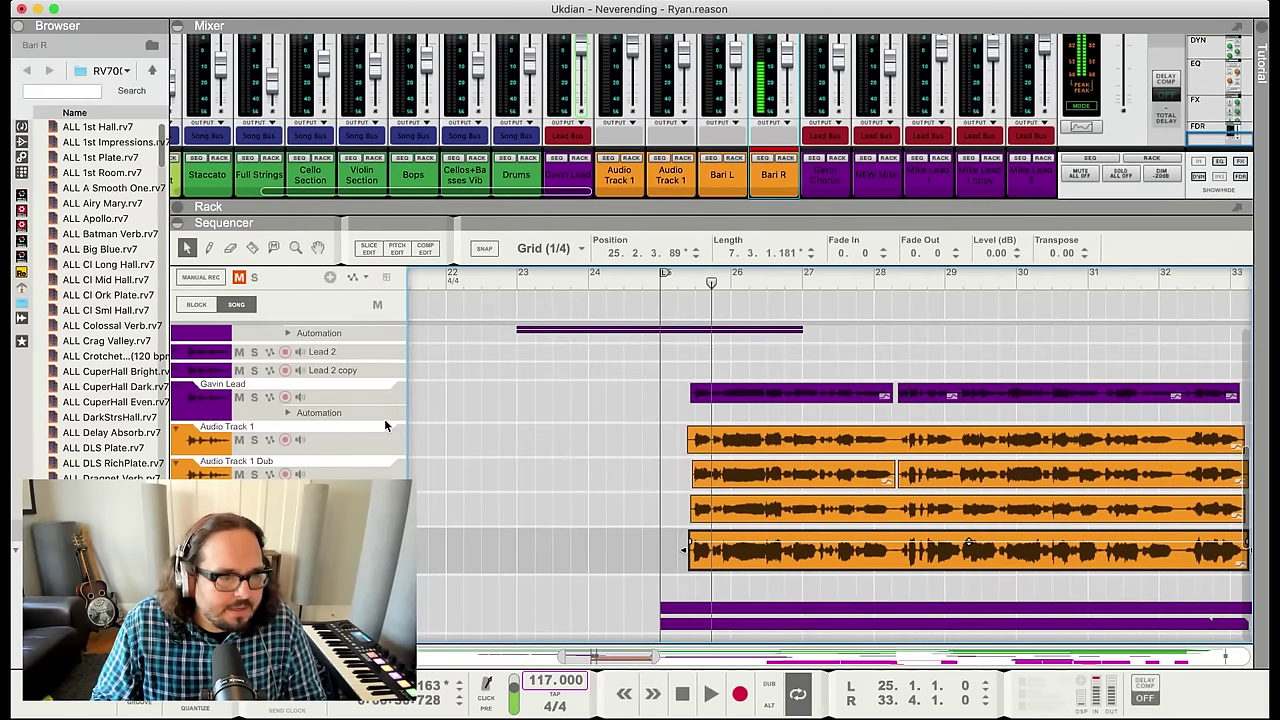
Create a new dub track below Audio Track 1 Dub, move the new take onto it and select Audio Track 1 again
{"action": "left_click", "coordinate": [365, 474]}
{"action": "key", "text": "super+d"}
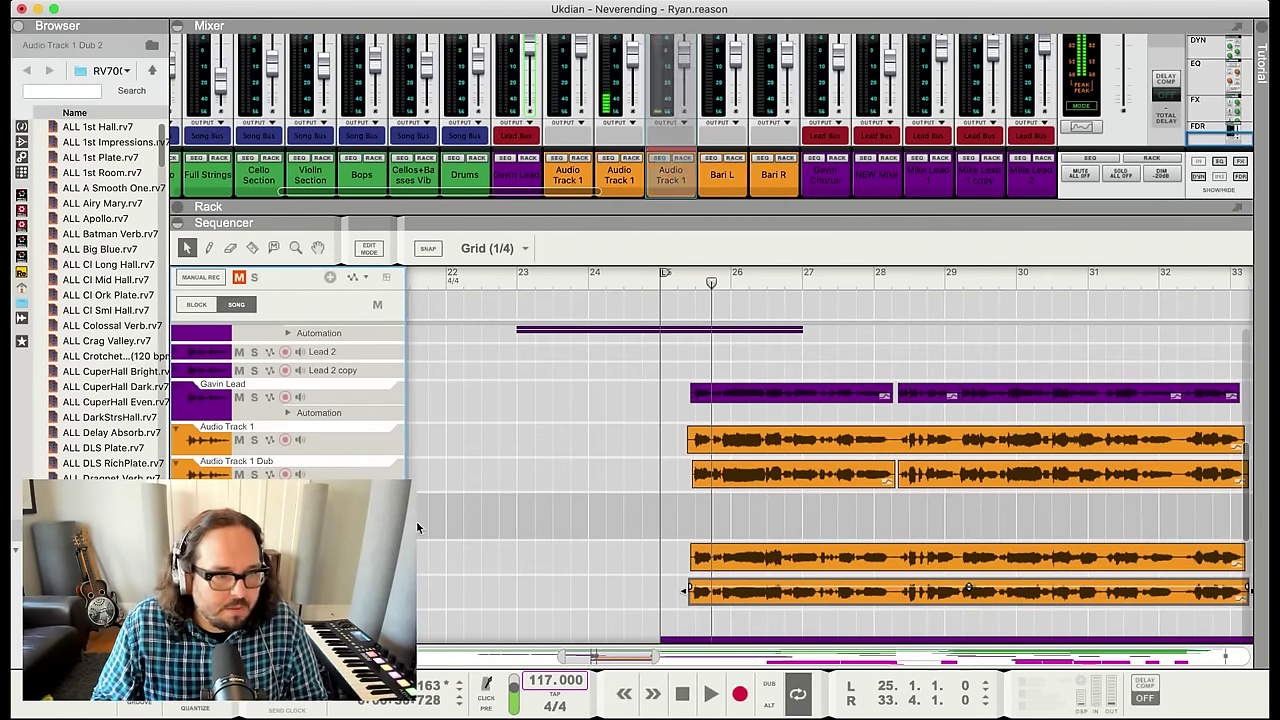
{"action": "left_click_drag", "start_coordinate": [753, 443], "coordinate": [748, 520]}
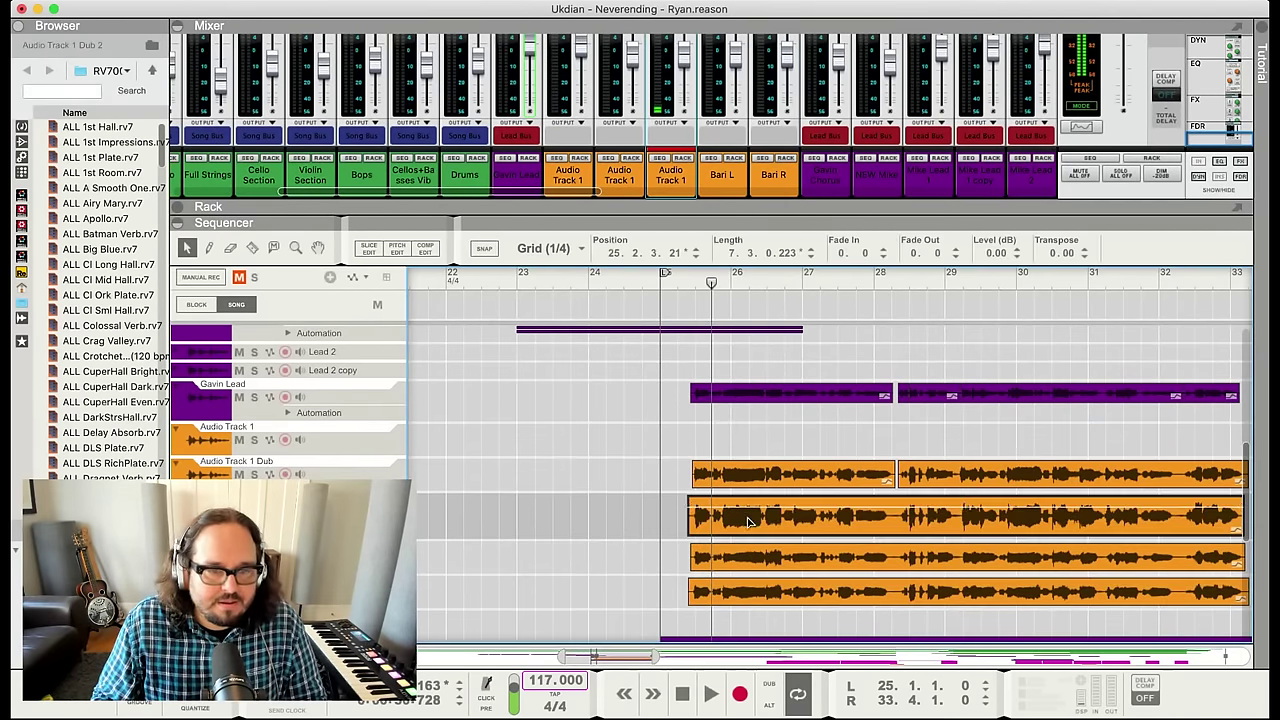
{"action": "left_click", "coordinate": [367, 442]}
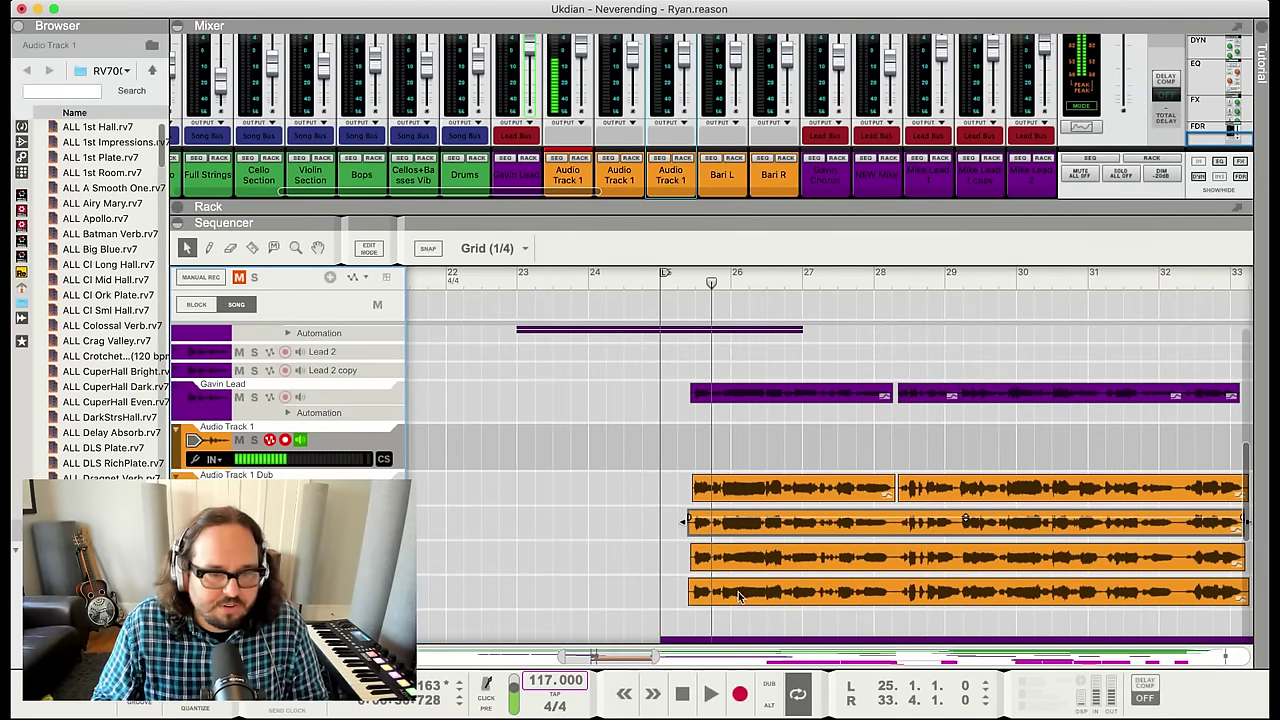
{"action": "left_click_drag", "start_coordinate": [654, 657], "coordinate": [688, 657]}
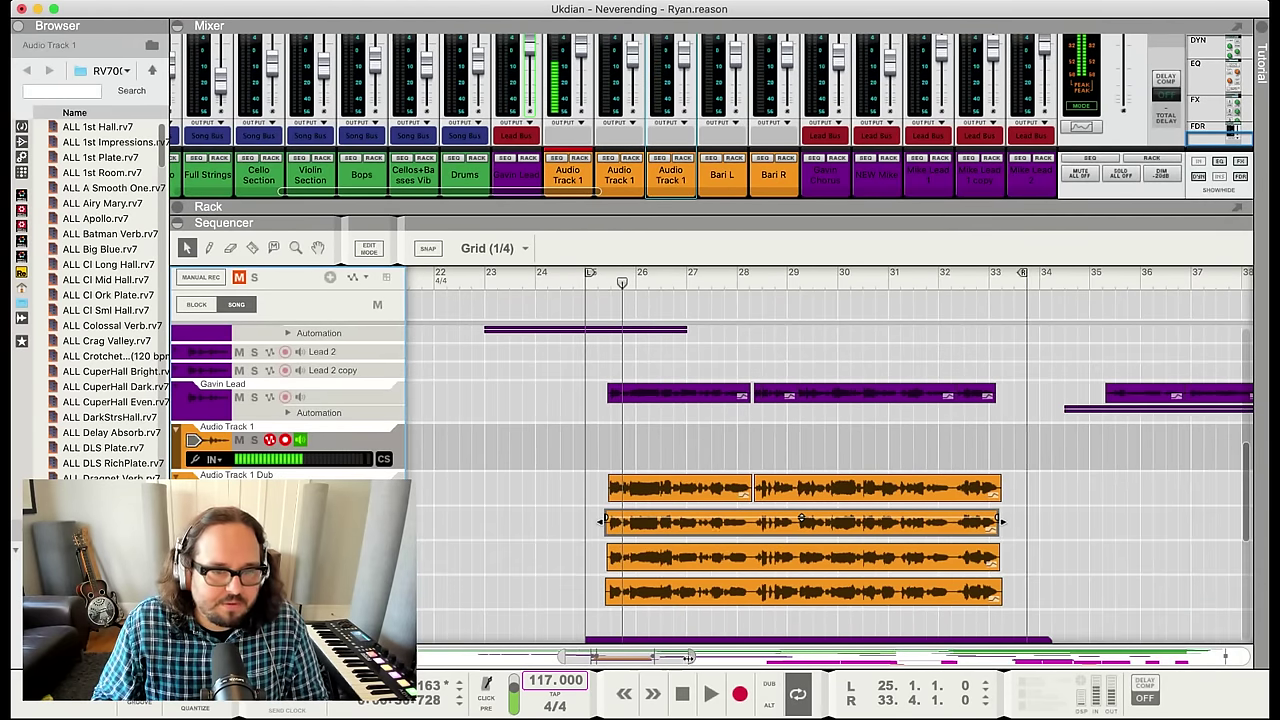
Rename the newest dub track as Tenor R and Audio Track 1 Dub as Tenor L
{"action": "left_click_drag", "start_coordinate": [700, 239], "coordinate": [672, 248]}
{"action": "left_click", "coordinate": [672, 237]}
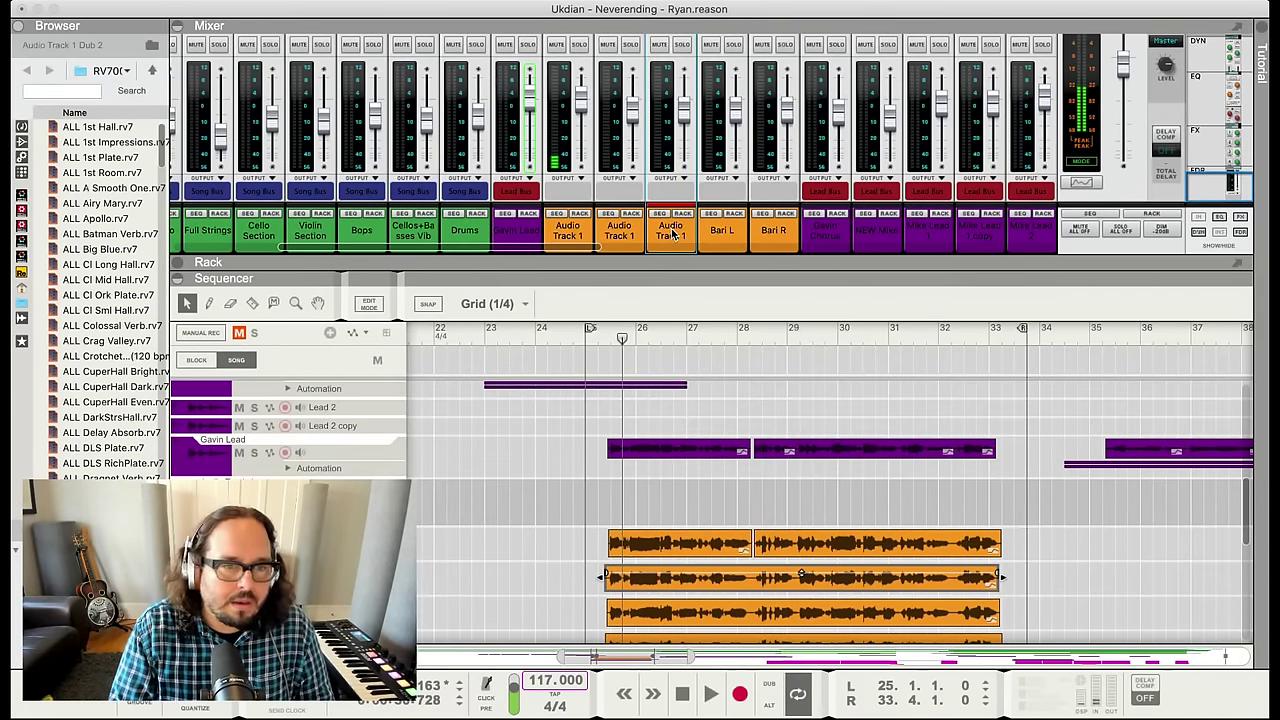
{"action": "double_click", "coordinate": [672, 233]}
{"action": "type", "text": "Tenor R"}
{"action": "key", "text": "Return"}
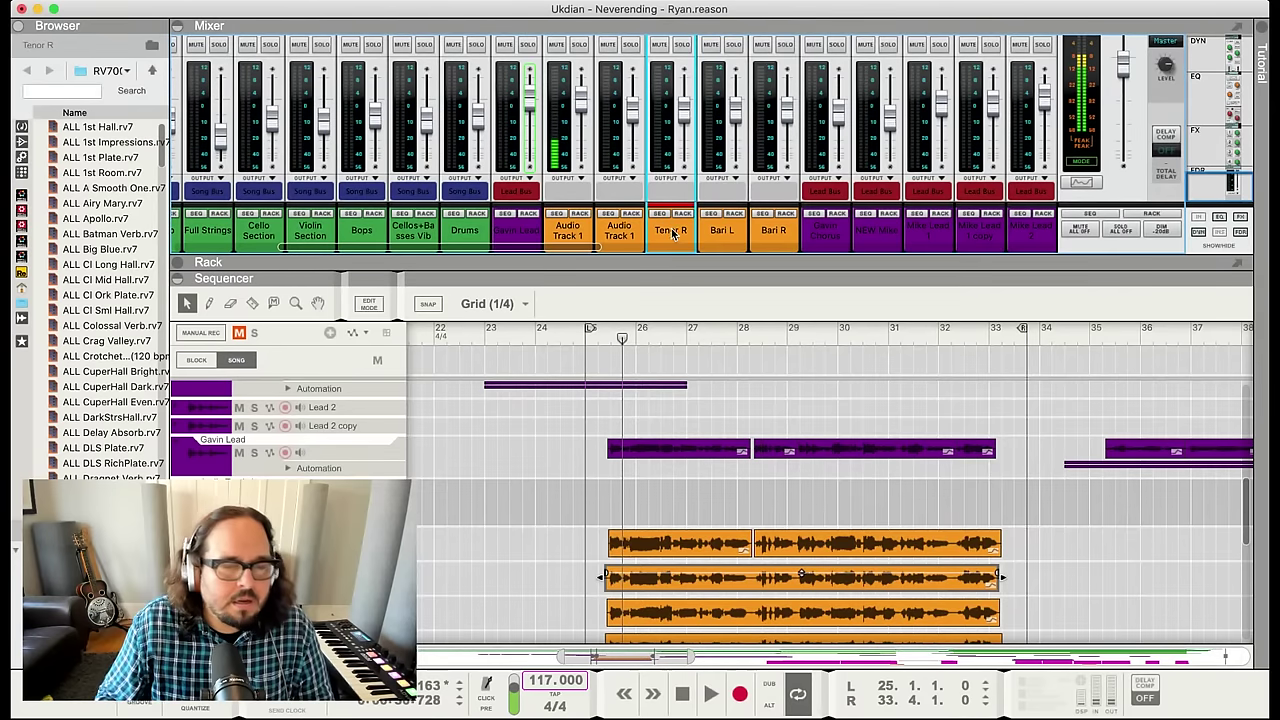
{"action": "left_click", "coordinate": [622, 229]}
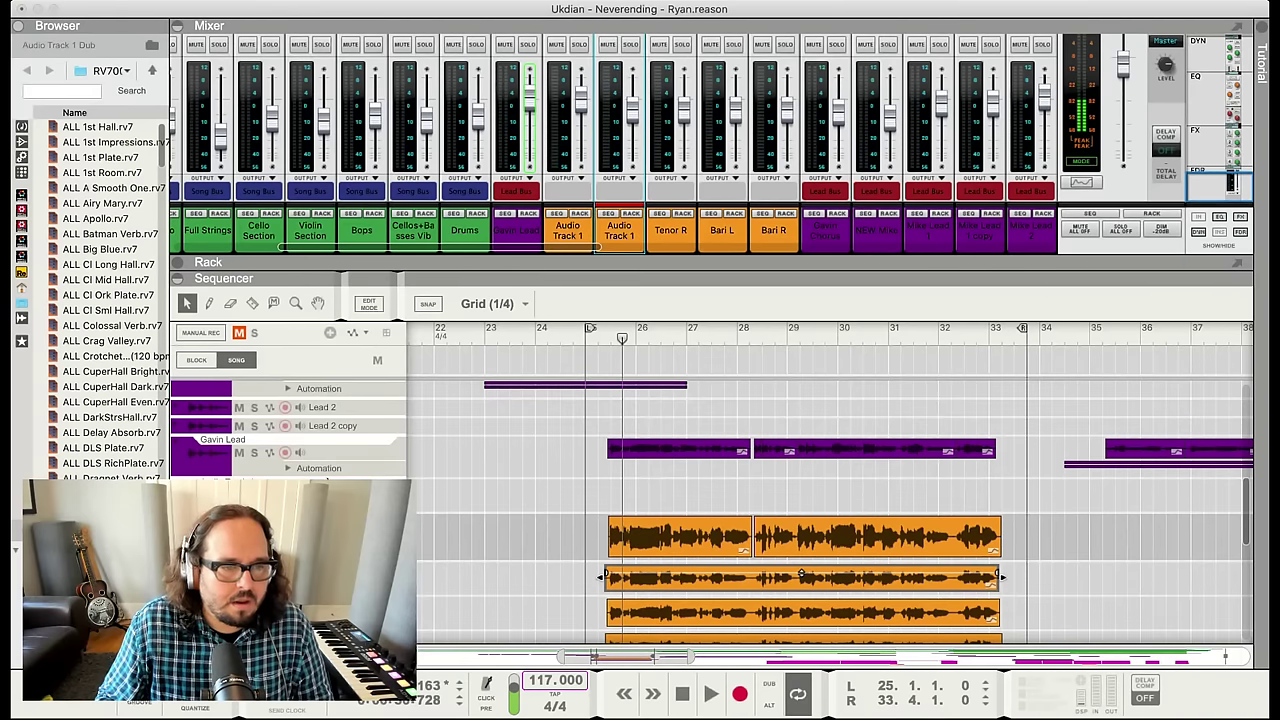
{"action": "left_click", "coordinate": [617, 237]}
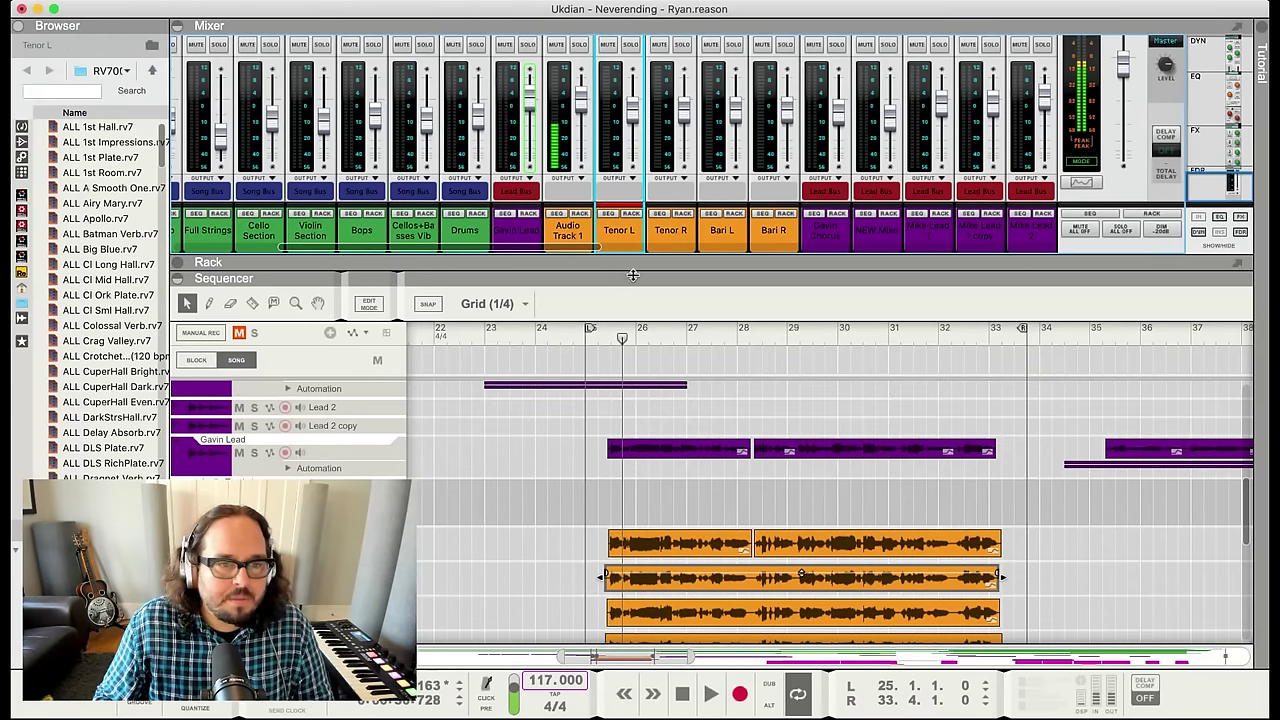
Pan the Tenor L channel to the left at -50 and the Tenor R channel to the right
{"action": "left_click_drag", "start_coordinate": [633, 275], "coordinate": [633, 310]}
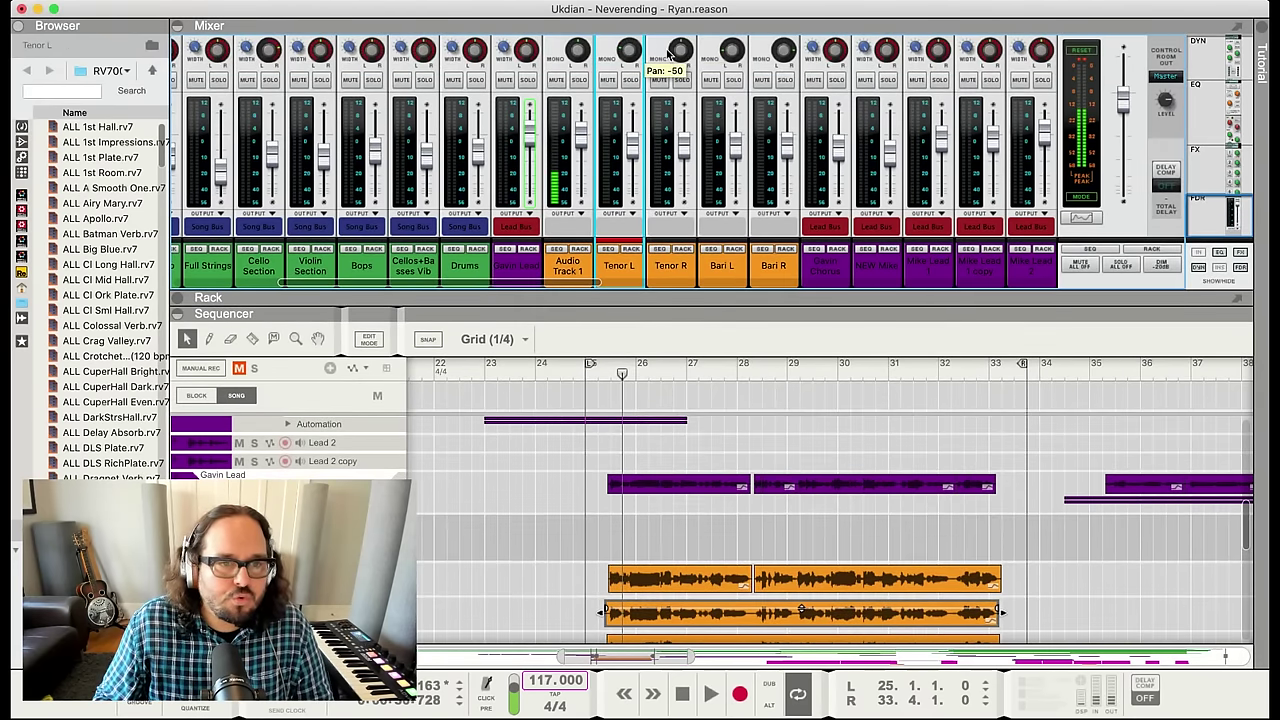
{"action": "mouse_move", "coordinate": [668, 55]}
{"action": "left_mouse_down"}
{"action": "mouse_move", "coordinate": [683, 35]}
{"action": "mouse_move", "coordinate": [683, 58]}
{"action": "left_mouse_up"}
{"action": "left_click", "coordinate": [632, 51]}
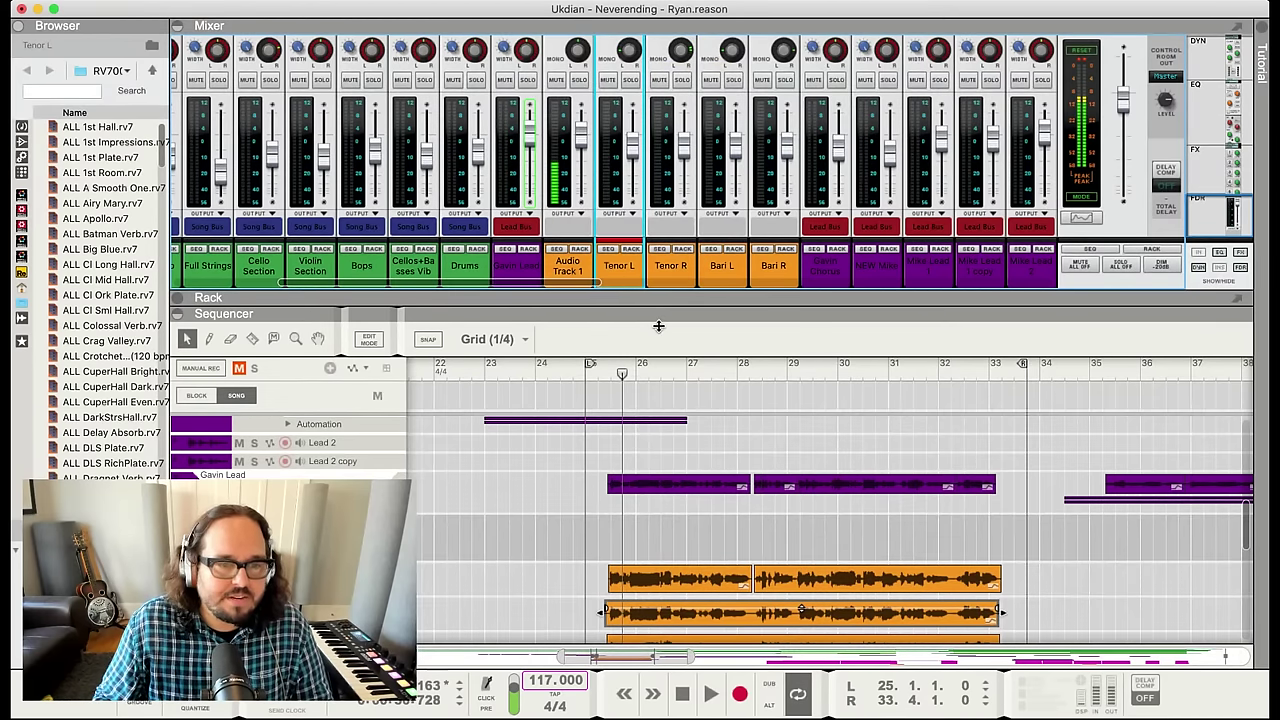
{"action": "left_click_drag", "start_coordinate": [659, 326], "coordinate": [659, 180]}
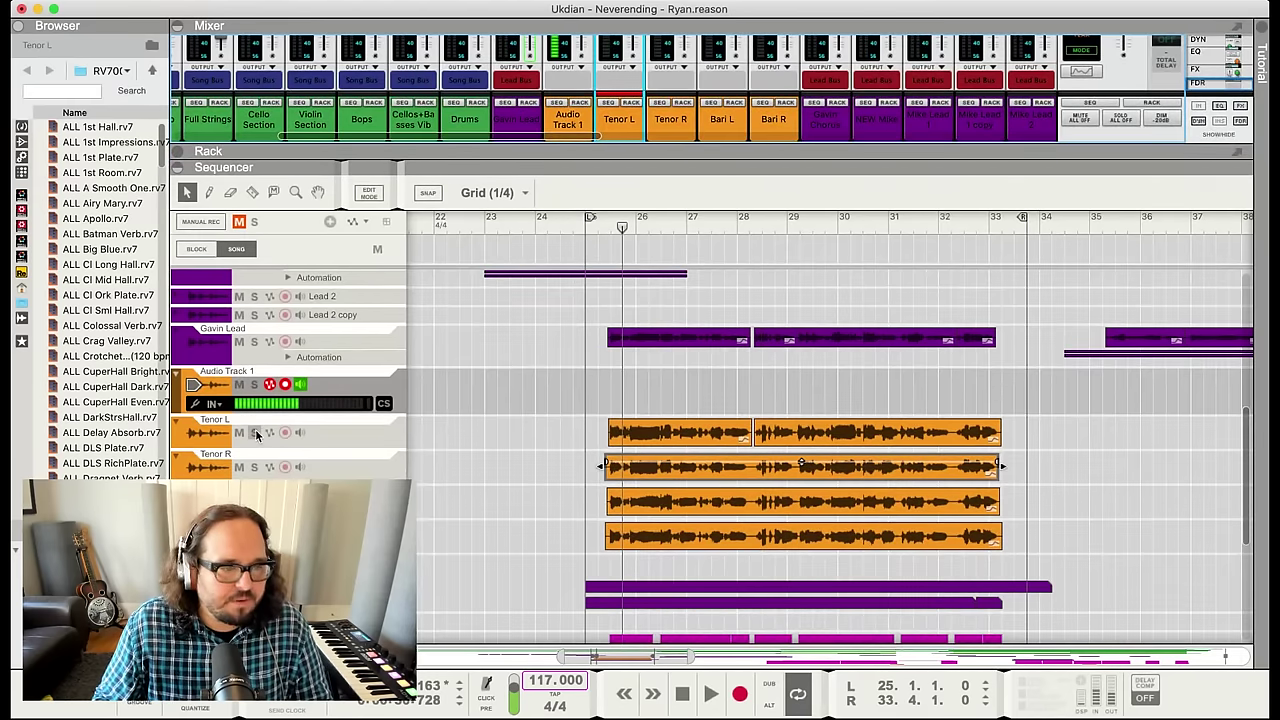
Solo Tenor L and Tenor R and play the pair back from bar 25 to about bar 33
{"action": "left_click", "coordinate": [256, 434]}
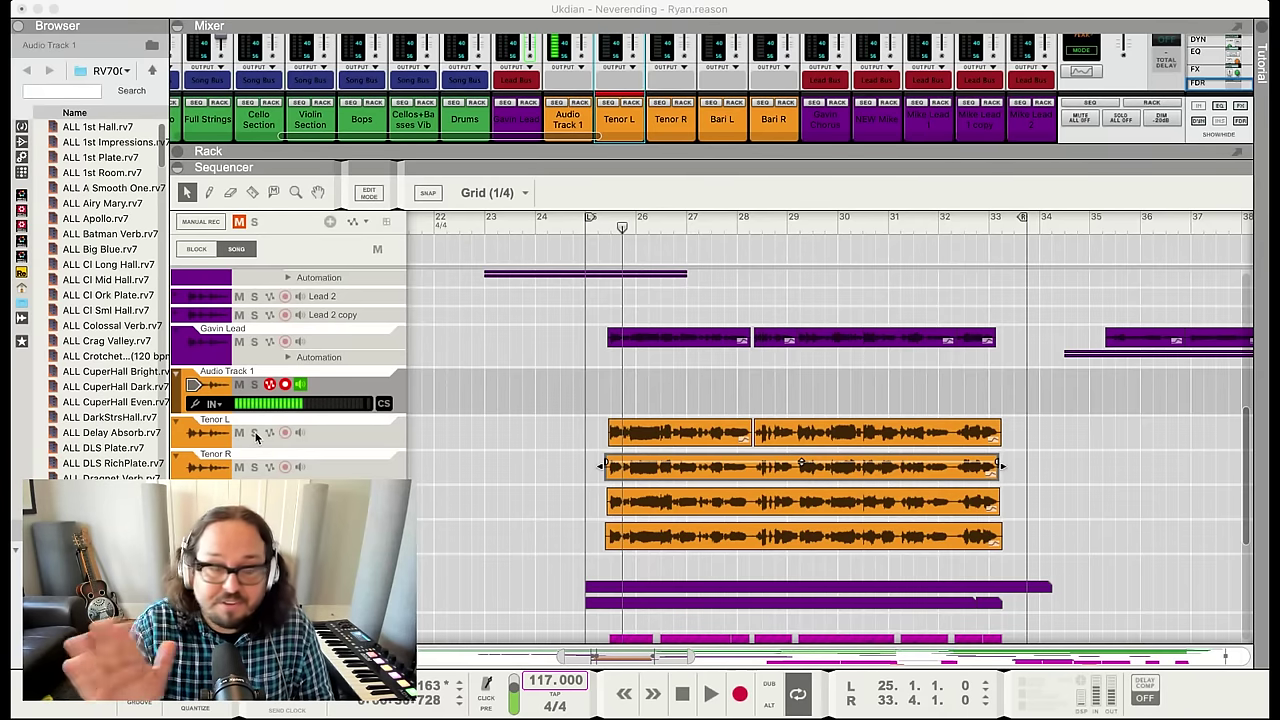
{"action": "left_click", "coordinate": [256, 434]}
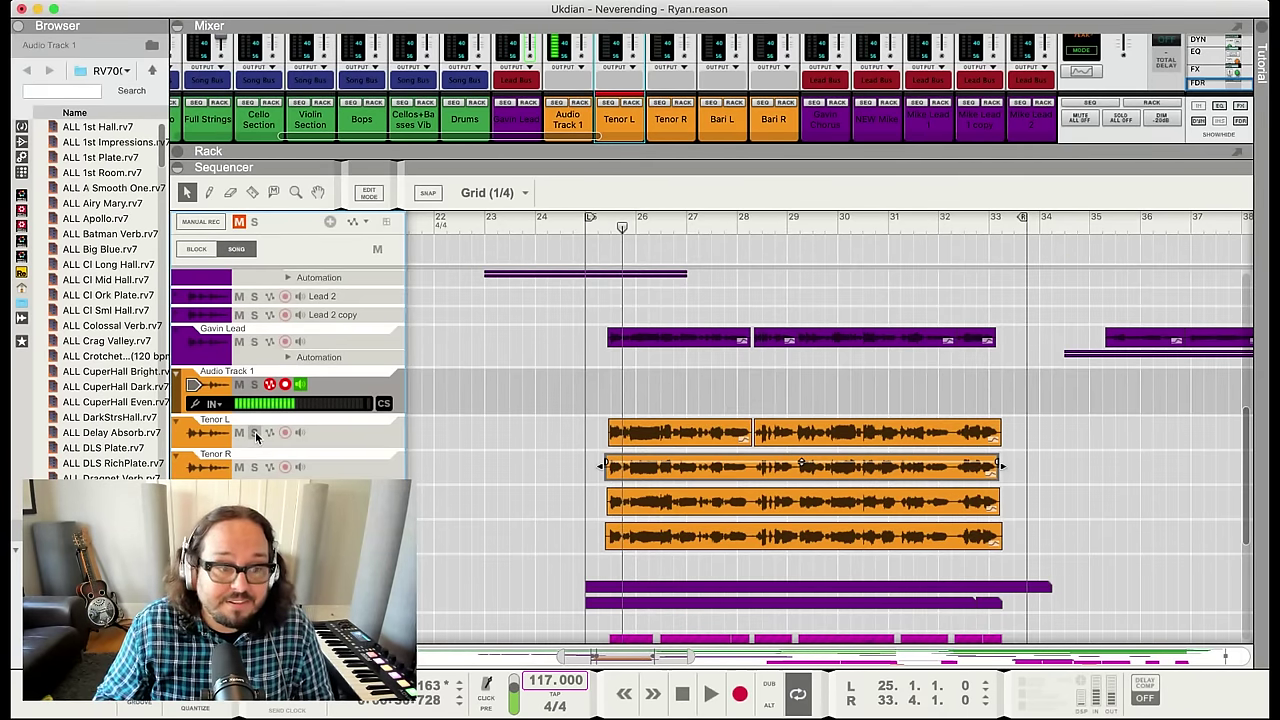
{"action": "left_click", "coordinate": [254, 432]}
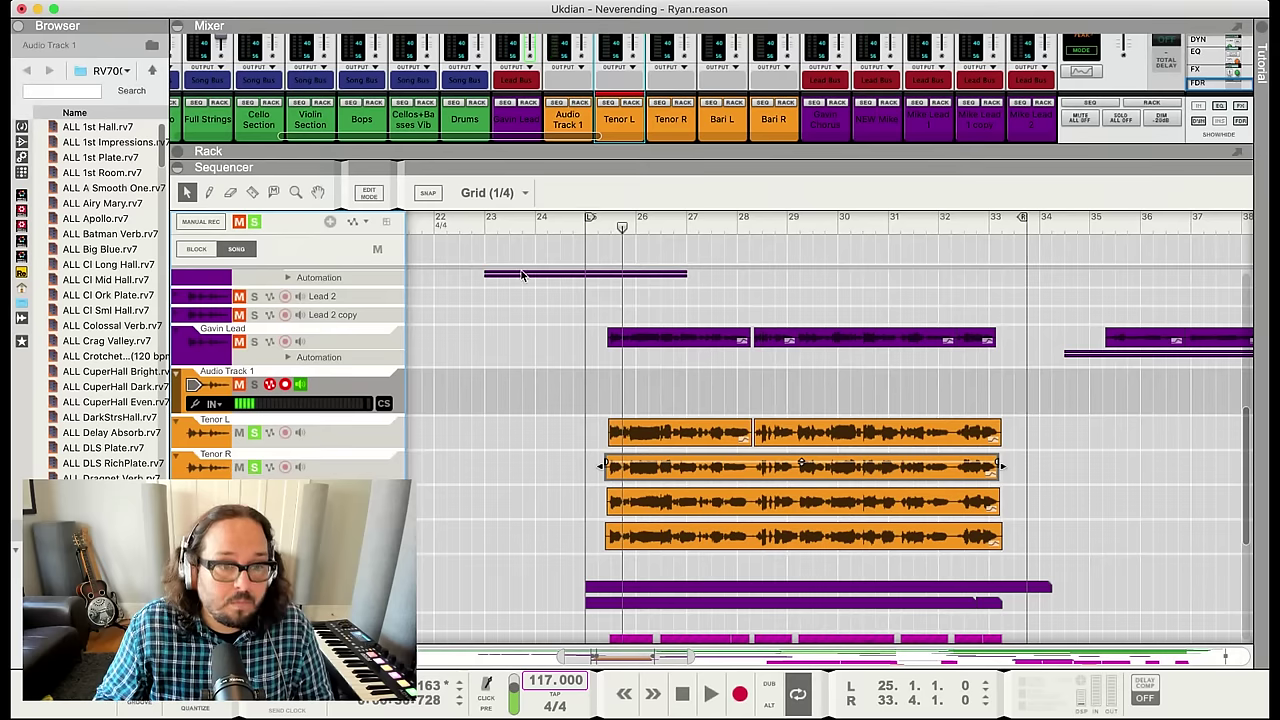
{"action": "left_click", "coordinate": [606, 266]}
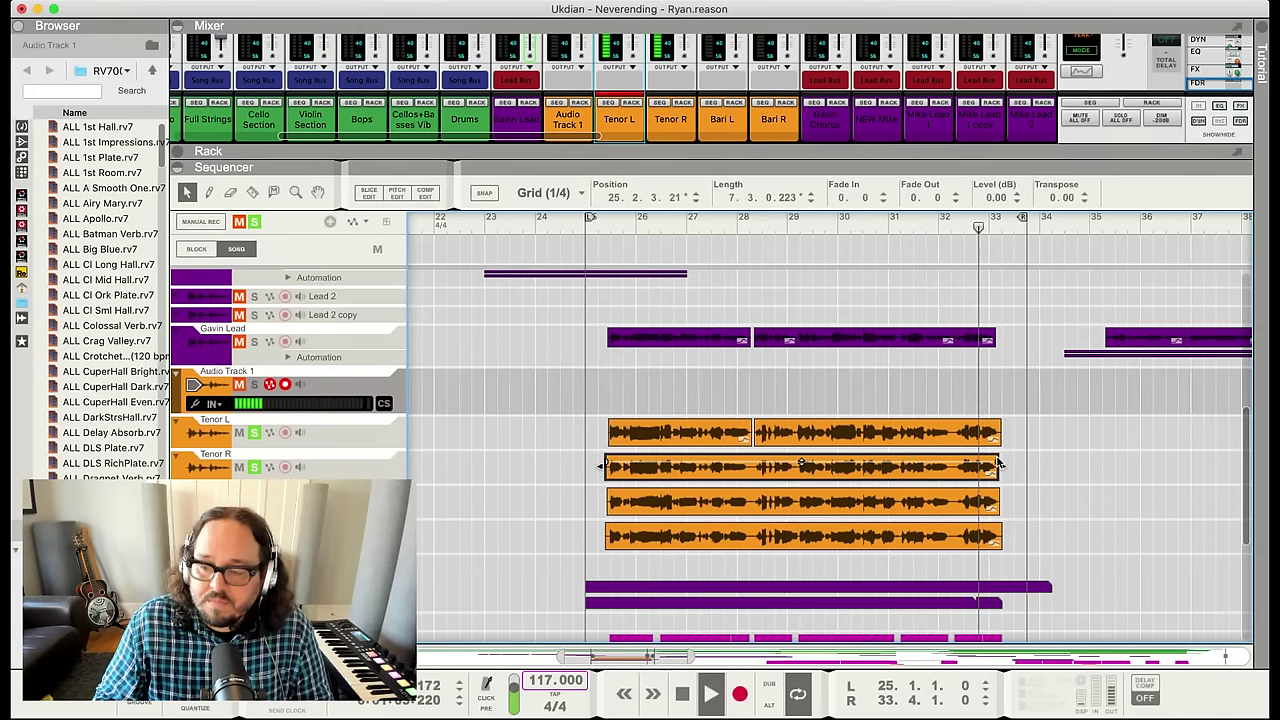
{"action": "key", "text": "space"}
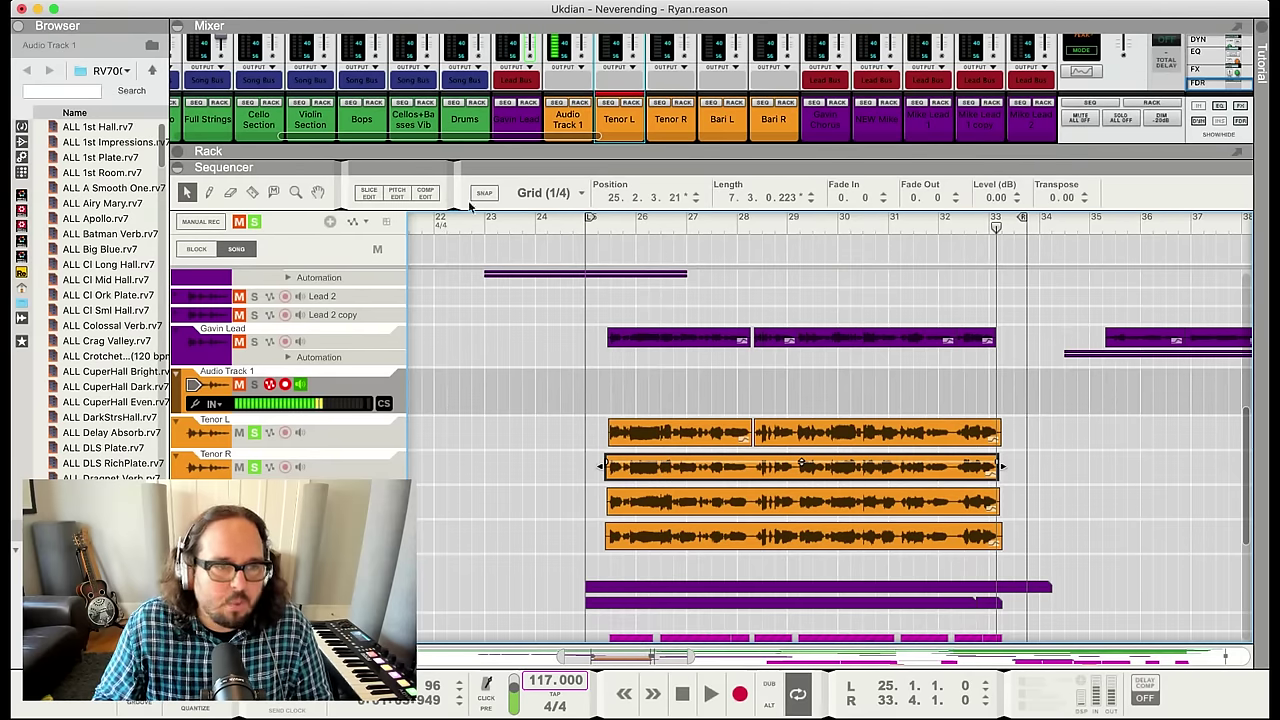
Enable recording on Tenor L, reselect Audio Track 1 and close the pitch editor
{"action": "left_click", "coordinate": [398, 195]}
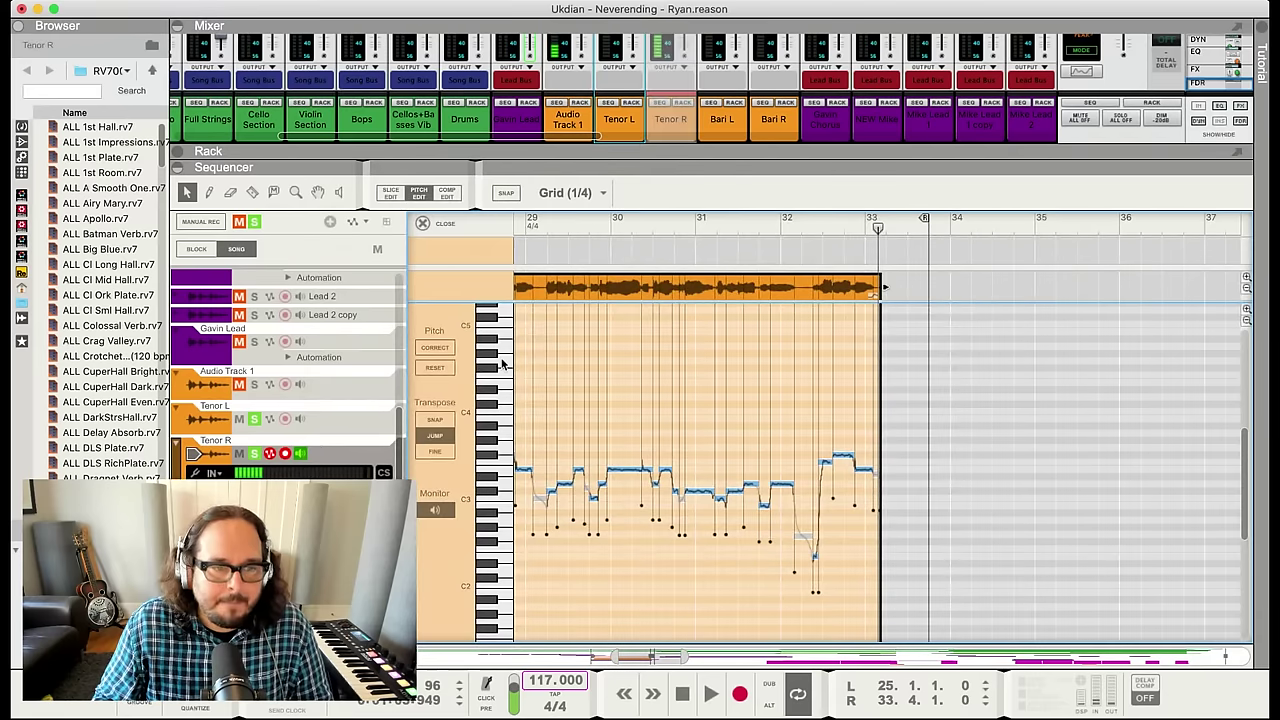
{"action": "left_click", "coordinate": [299, 418]}
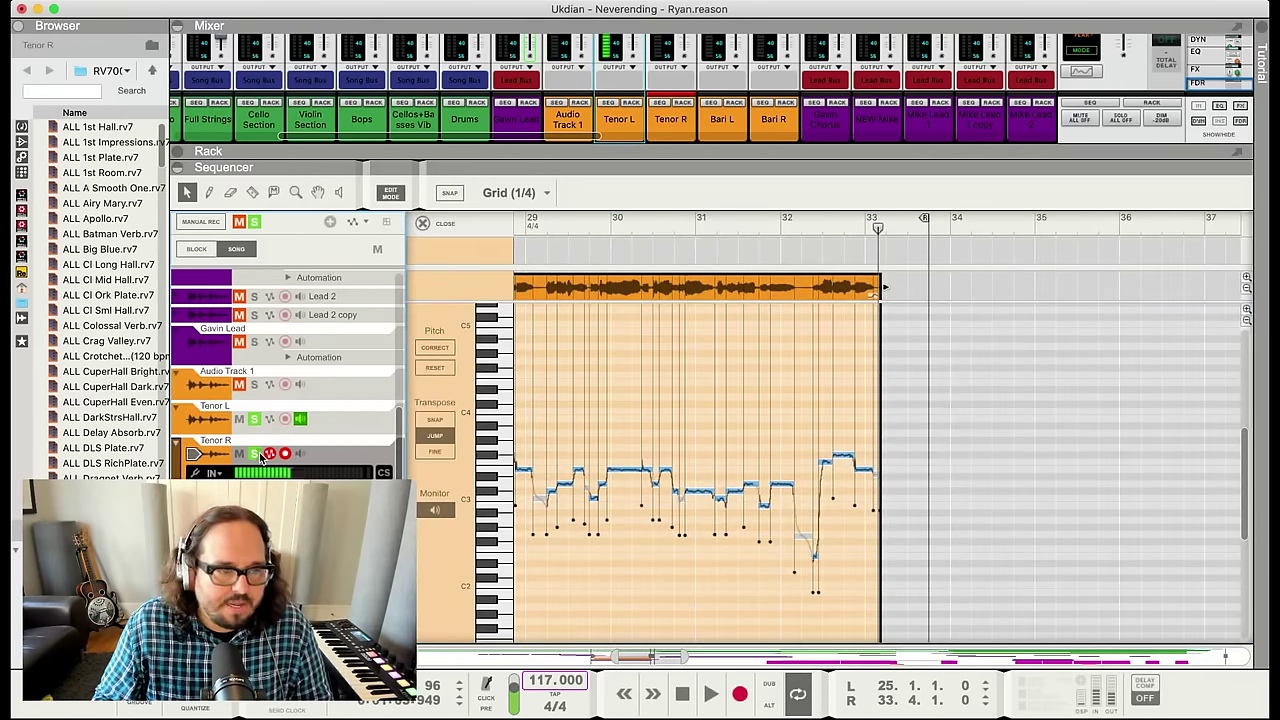
{"action": "left_click", "coordinate": [285, 419]}
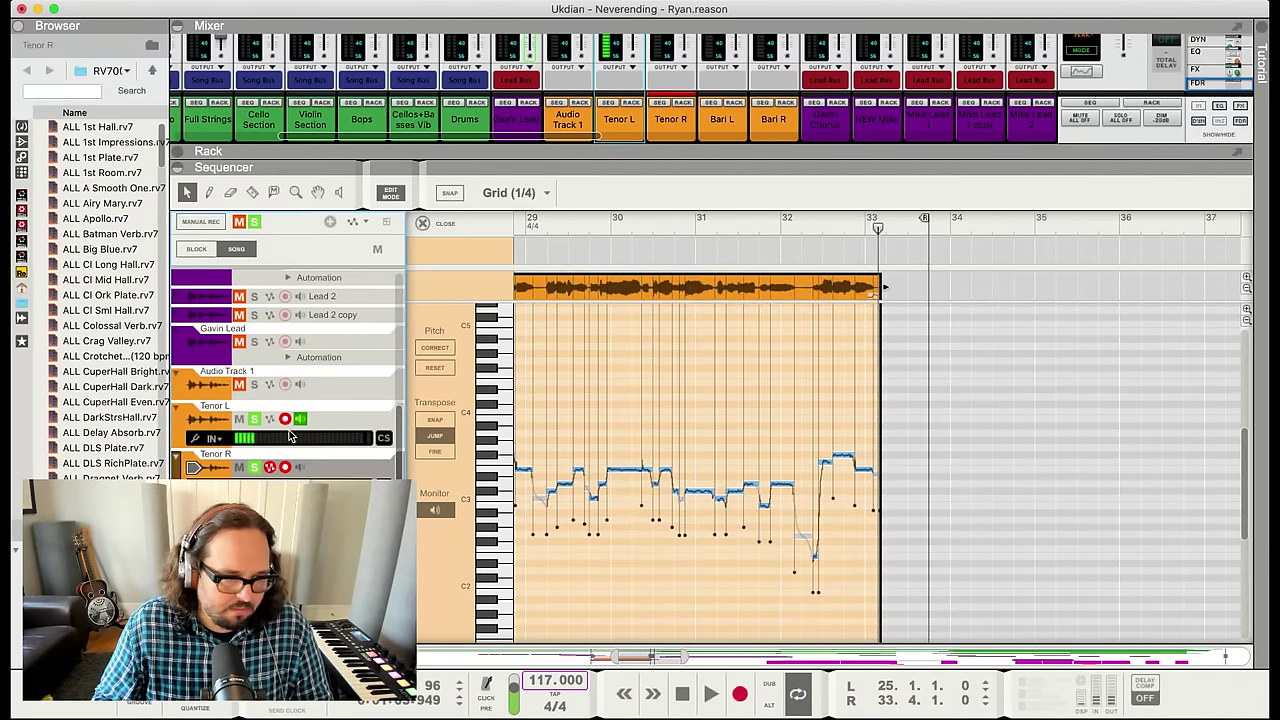
{"action": "left_click", "coordinate": [307, 381]}
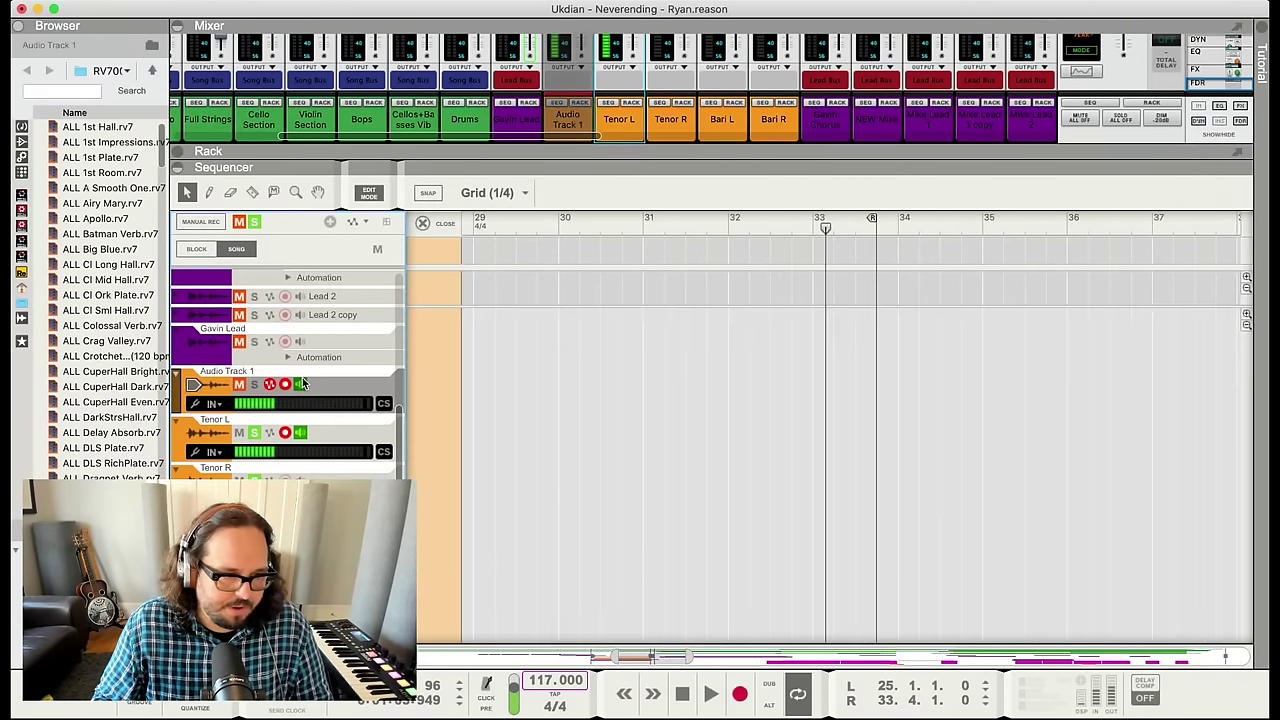
{"action": "left_click", "coordinate": [422, 223]}
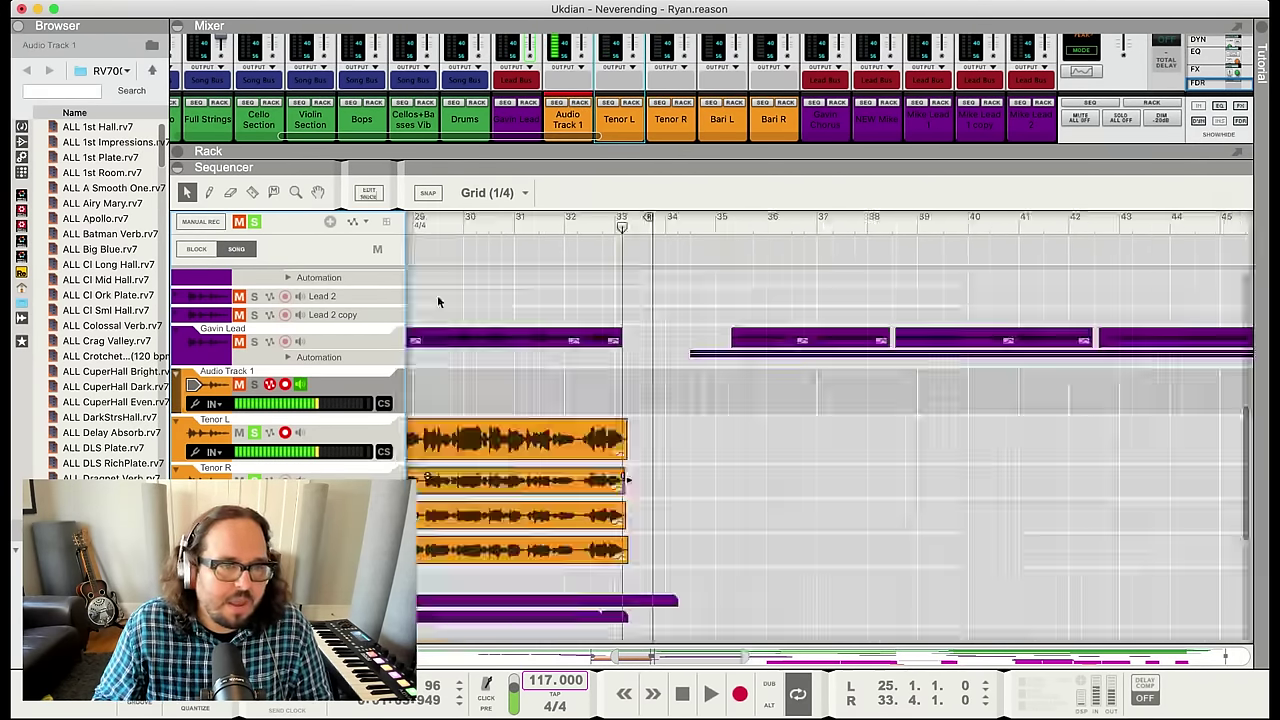
Examine the Tenor R take's notes in the pitch editor and close the editor
{"action": "left_click", "coordinate": [452, 478]}
{"action": "left_click", "coordinate": [406, 193]}
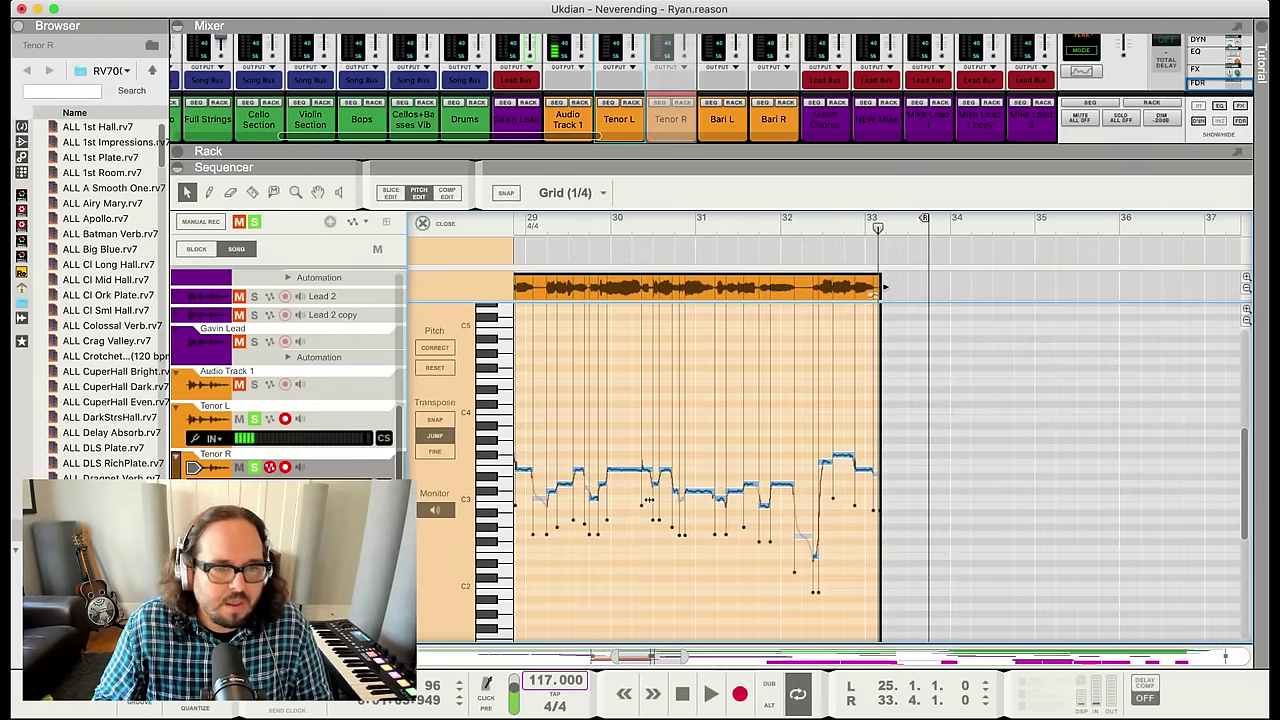
{"action": "left_click", "coordinate": [288, 466]}
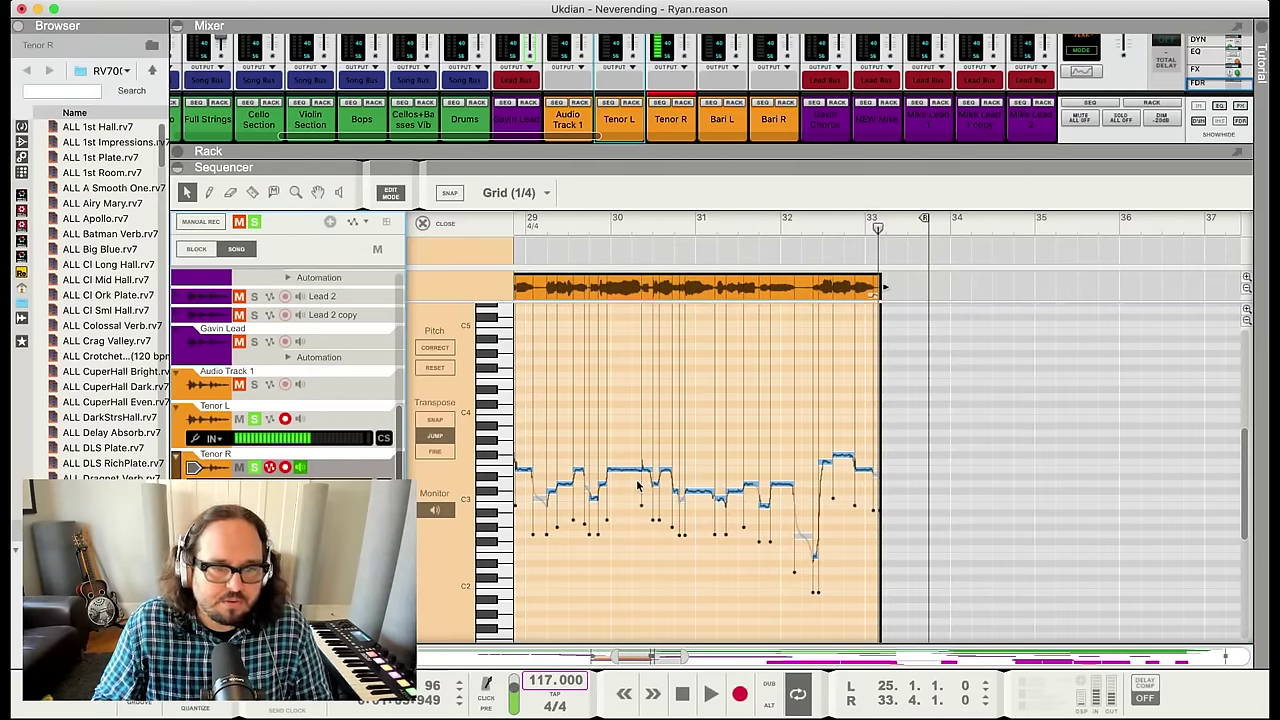
{"action": "left_click", "coordinate": [440, 224]}
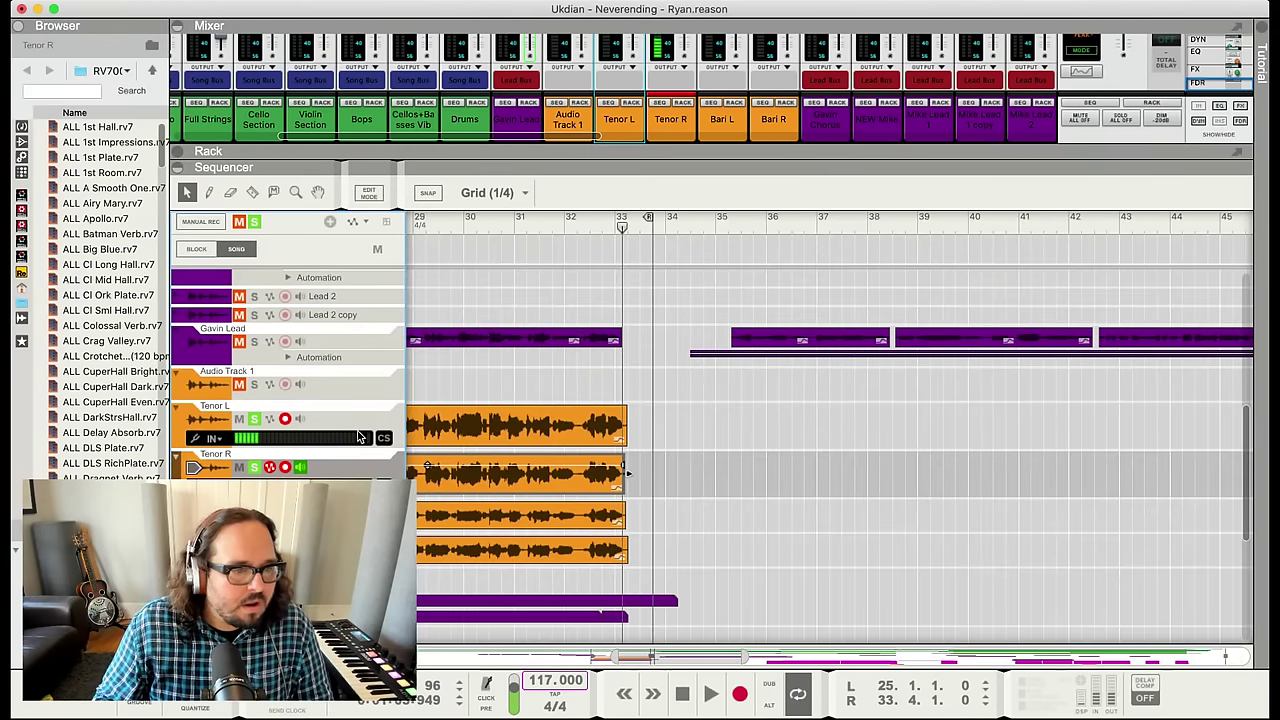
Reselect Audio Track 1, unsolo the Tenor pair and play the Bari pair back from about bar 25
{"action": "left_click", "coordinate": [321, 398]}
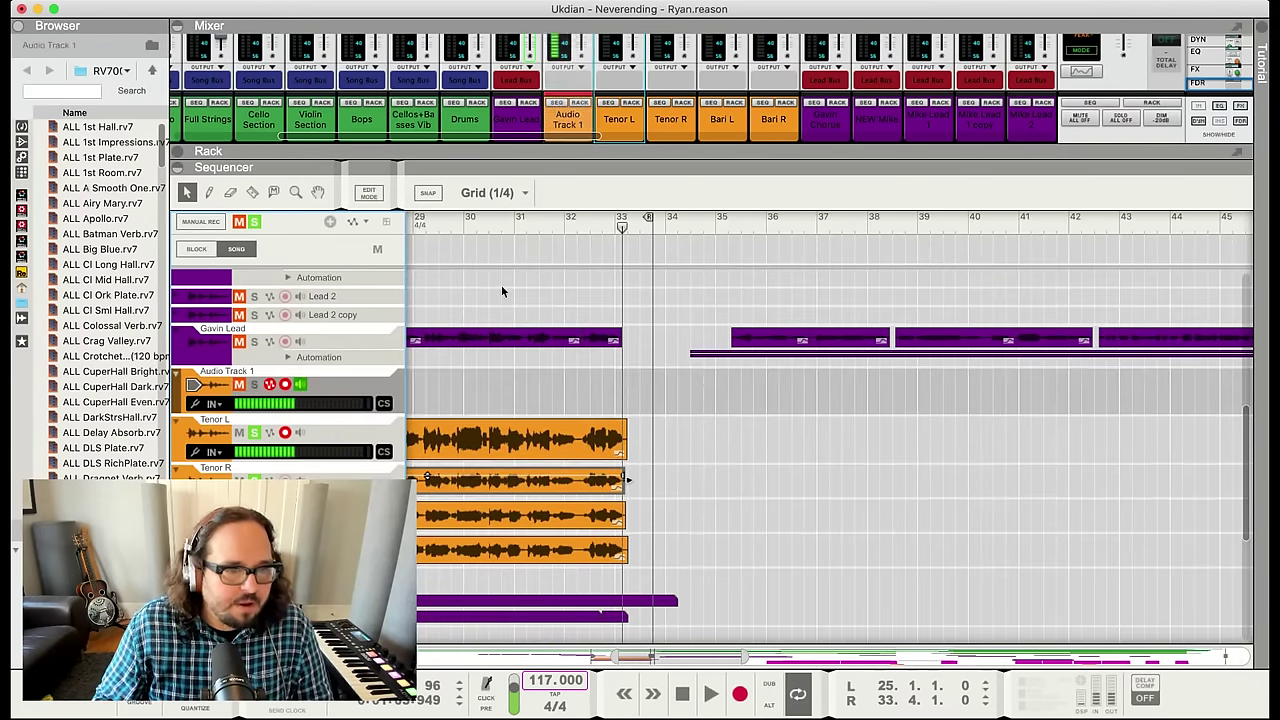
{"action": "scroll", "coordinate": [650, 430], "scroll_direction": "left", "scroll_amount": 5}
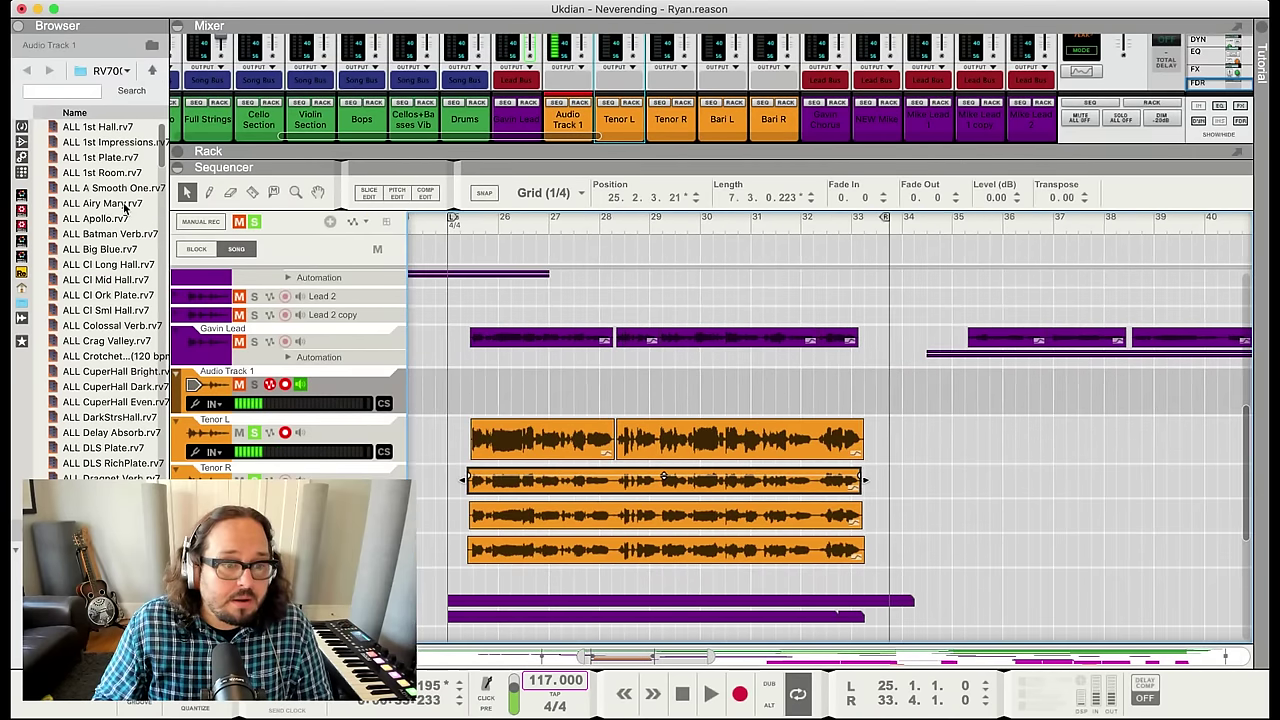
{"action": "left_click_drag", "start_coordinate": [470, 240], "coordinate": [508, 248]}
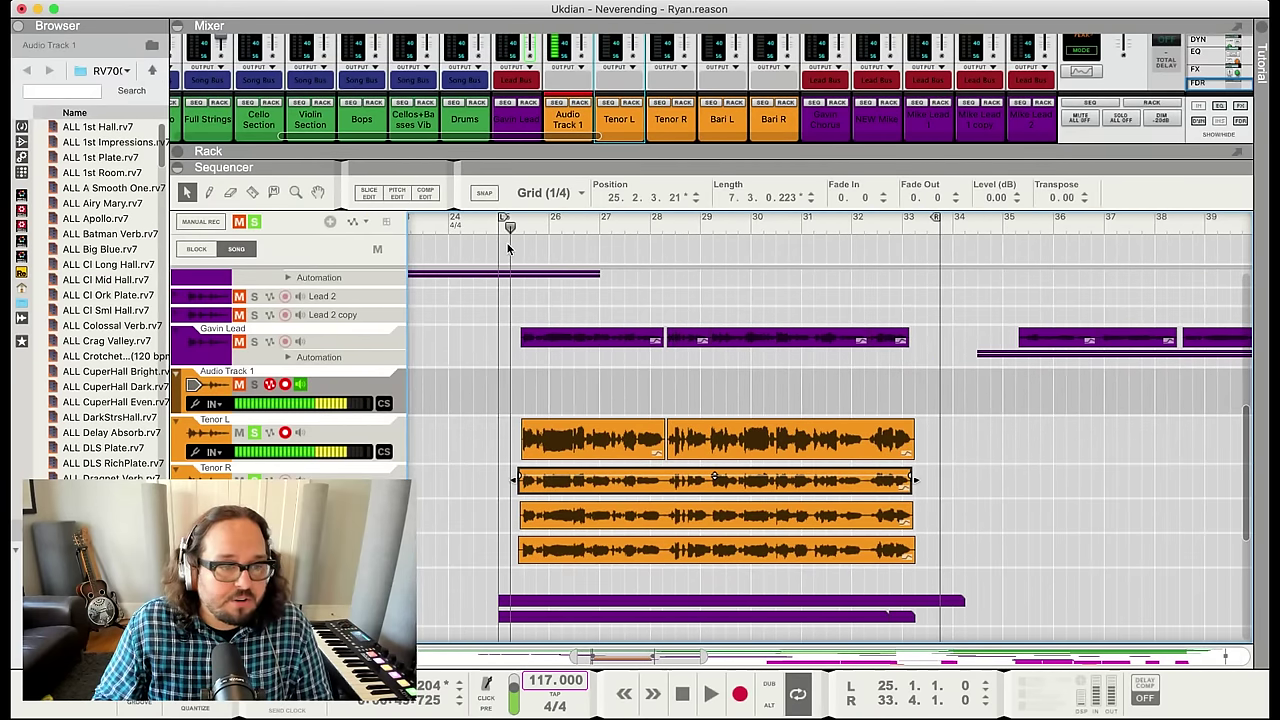
{"action": "left_click", "coordinate": [255, 433]}
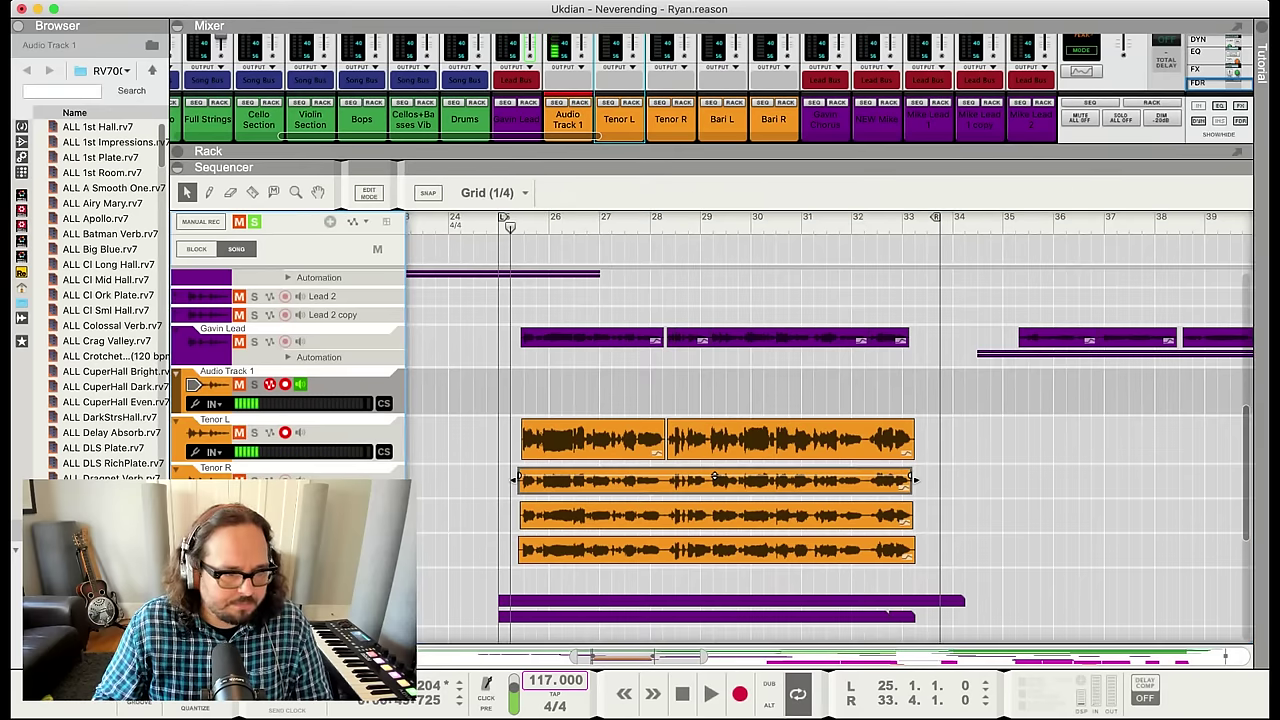
{"action": "key", "text": "space"}
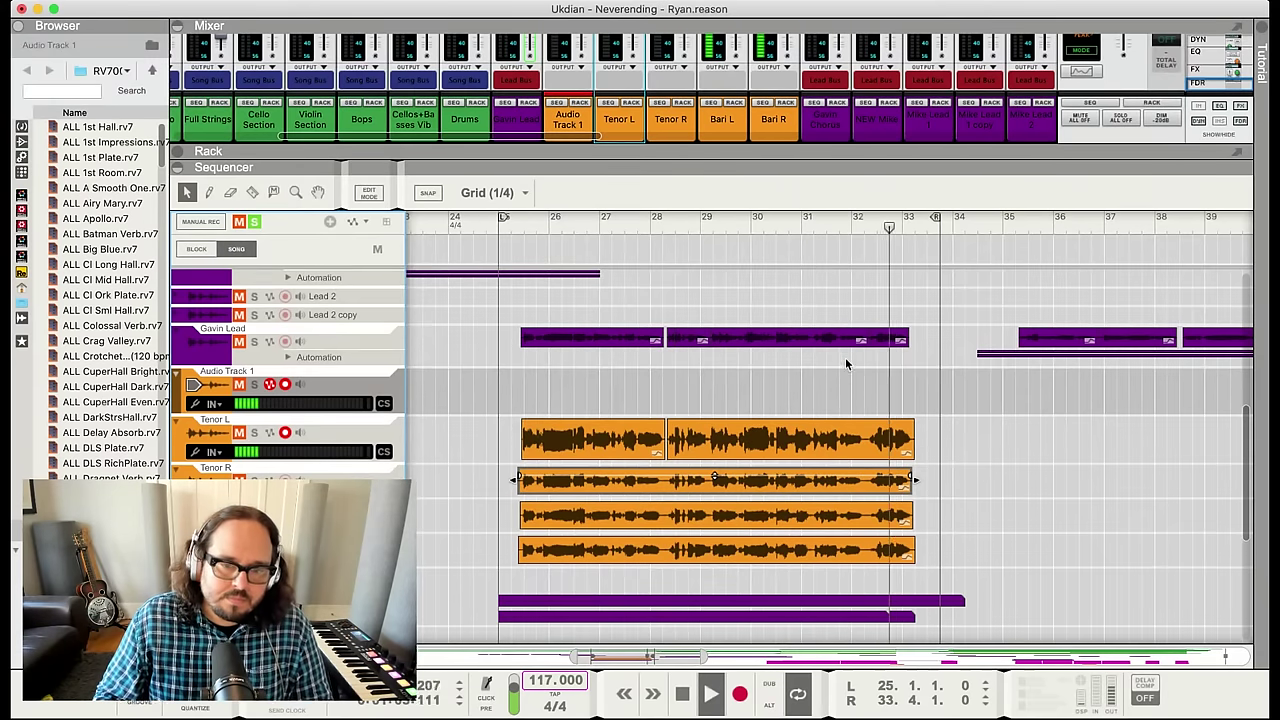
{"action": "key", "text": "space"}
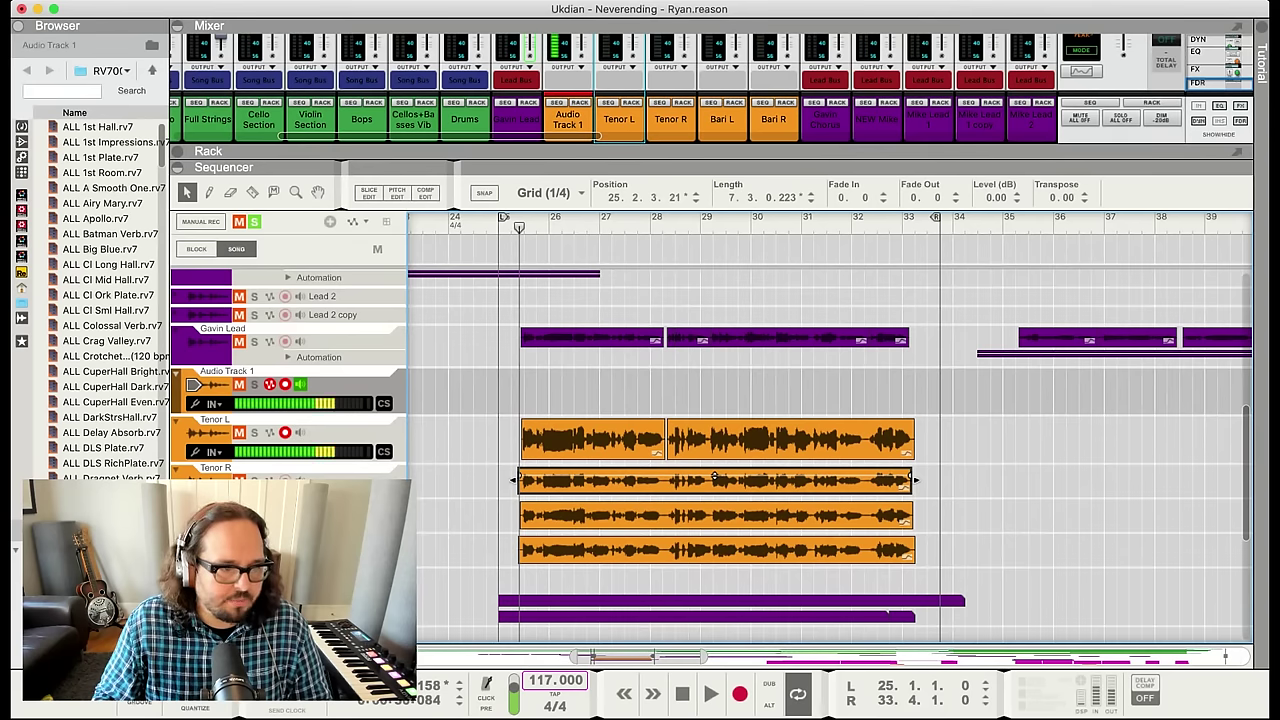
Select the lead and harmony clips between bars 25 and 33, and solo the Tenor pair and the lead vocal alongside Bari
{"action": "left_click_drag", "start_coordinate": [478, 326], "coordinate": [940, 548]}
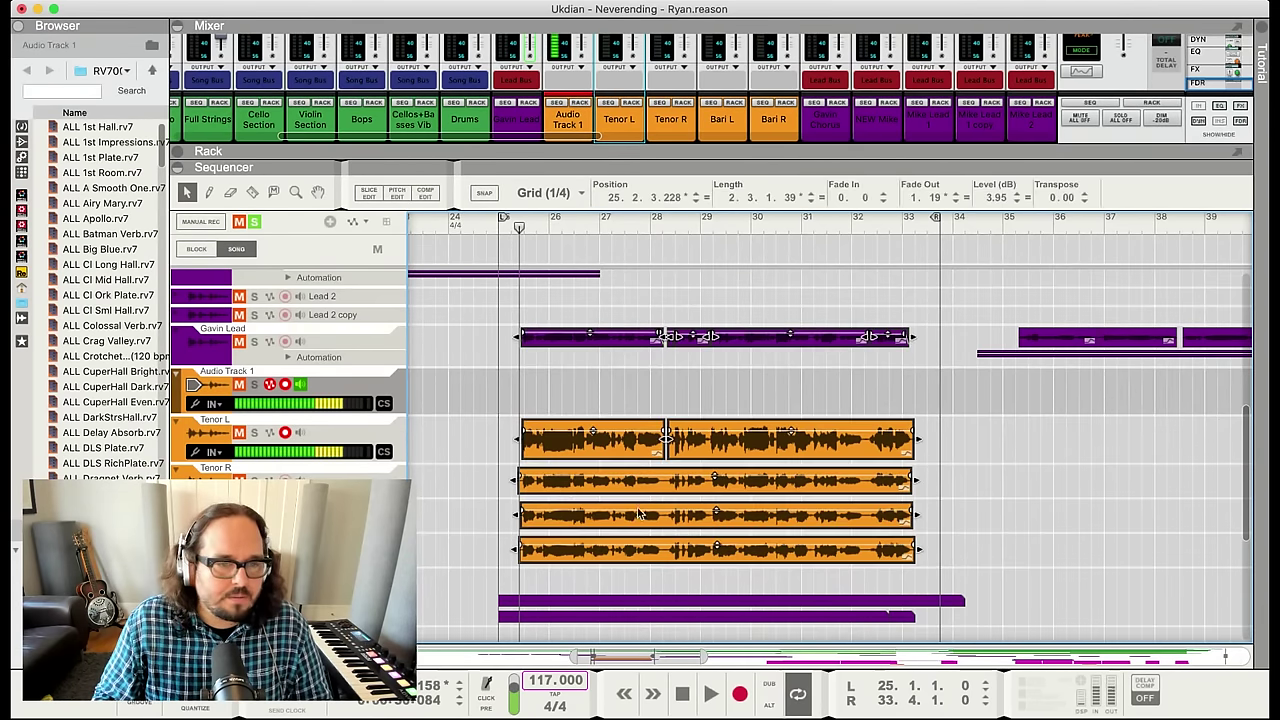
{"action": "left_click", "coordinate": [255, 432]}
{"action": "left_click", "coordinate": [254, 342]}
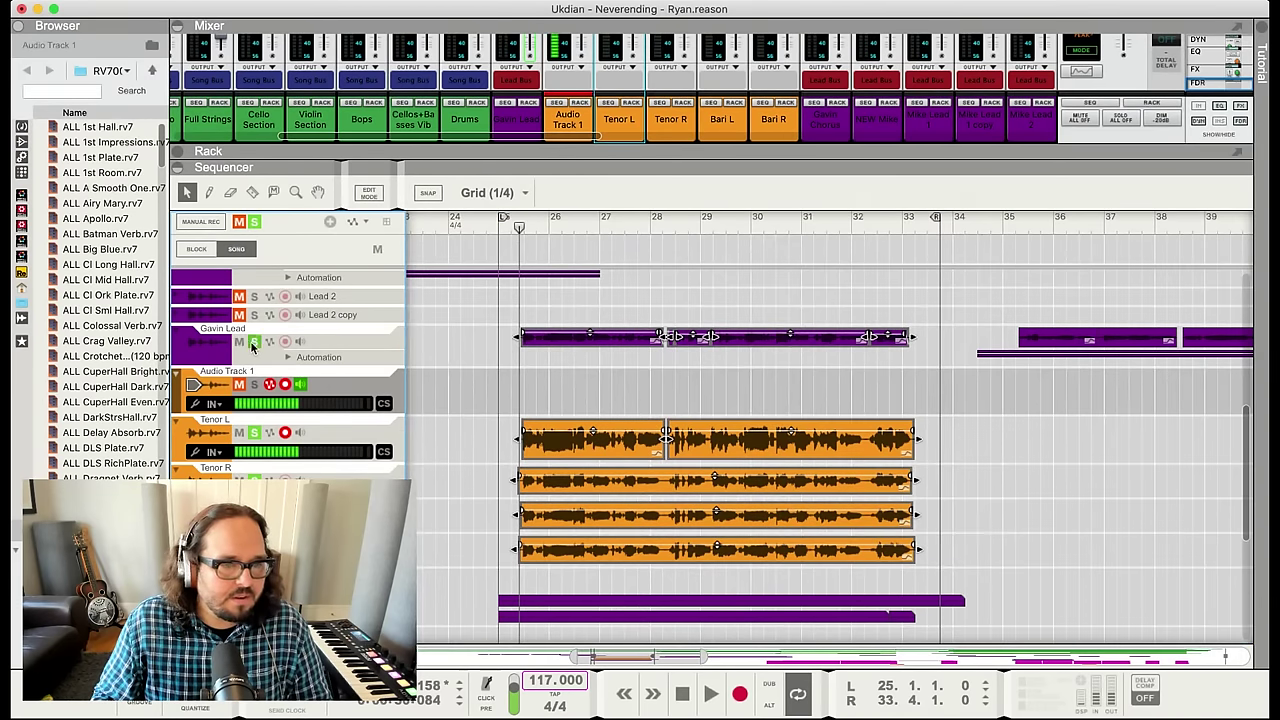
Route the Tenor L and Tenor R mixer channels to a new output bus and rename the bus as Tenor
{"action": "left_click_drag", "start_coordinate": [696, 207], "coordinate": [700, 400]}
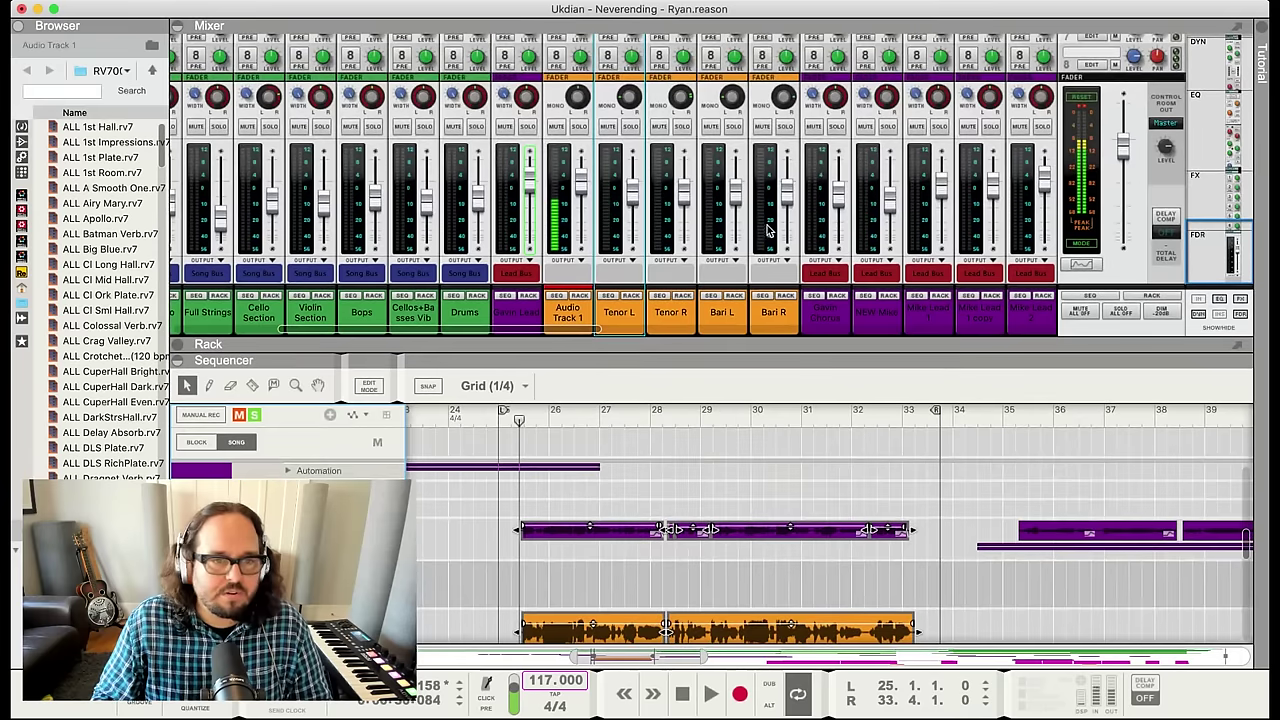
{"action": "left_click", "coordinate": [630, 192]}
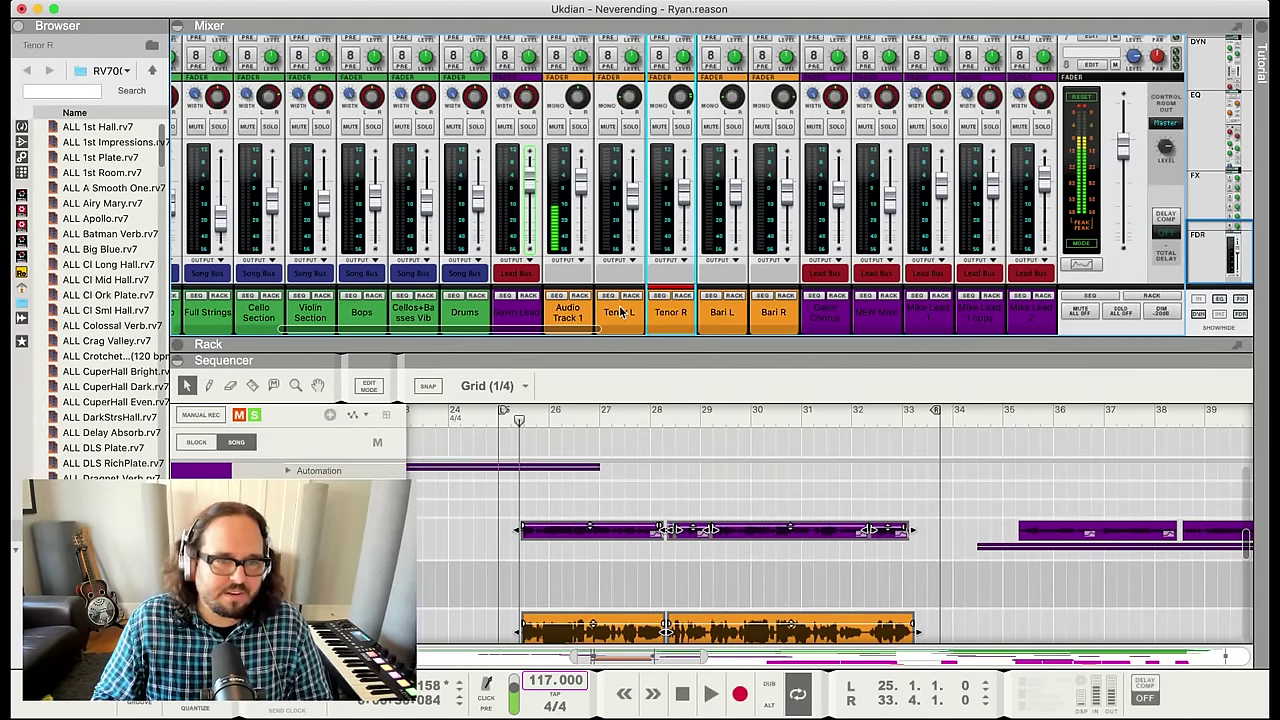
{"action": "scroll", "coordinate": [670, 328], "scroll_direction": "right", "scroll_amount": 10}
{"action": "scroll", "coordinate": [670, 328], "scroll_direction": "right", "scroll_amount": 5}
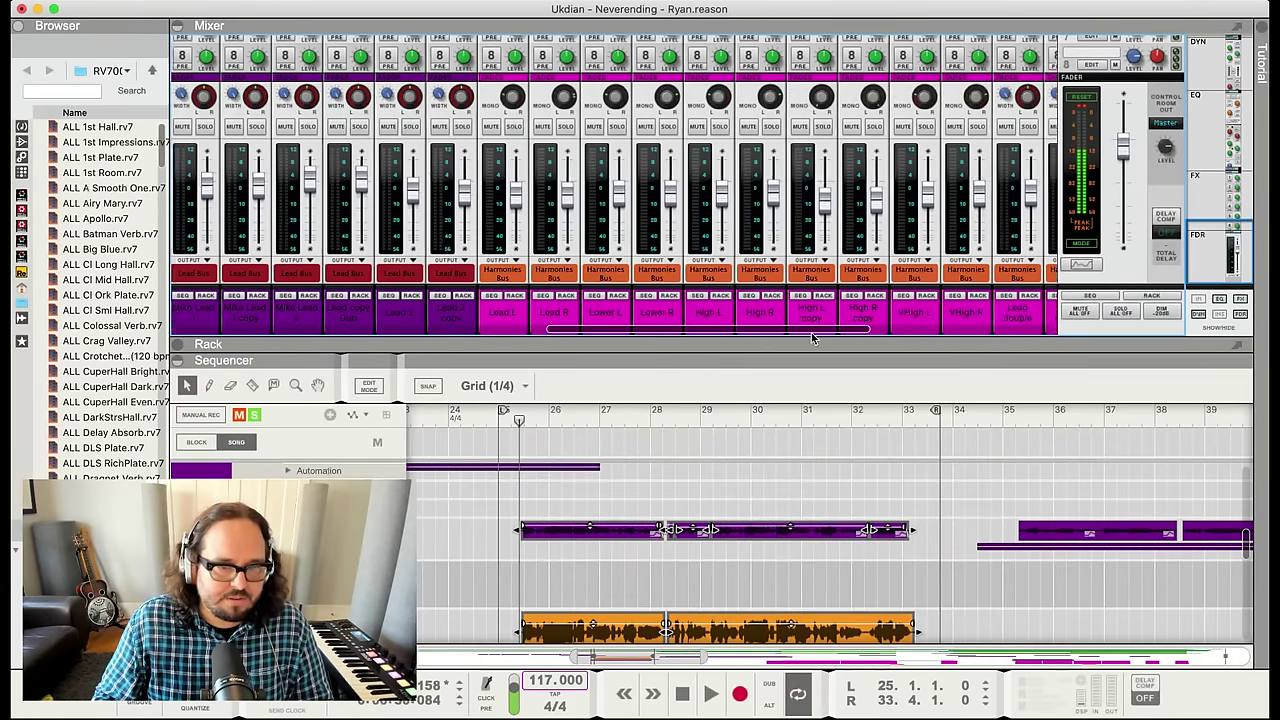
{"action": "scroll", "coordinate": [560, 330], "scroll_direction": "left", "scroll_amount": 6}
{"action": "scroll", "coordinate": [560, 320], "scroll_direction": "left", "scroll_amount": 15}
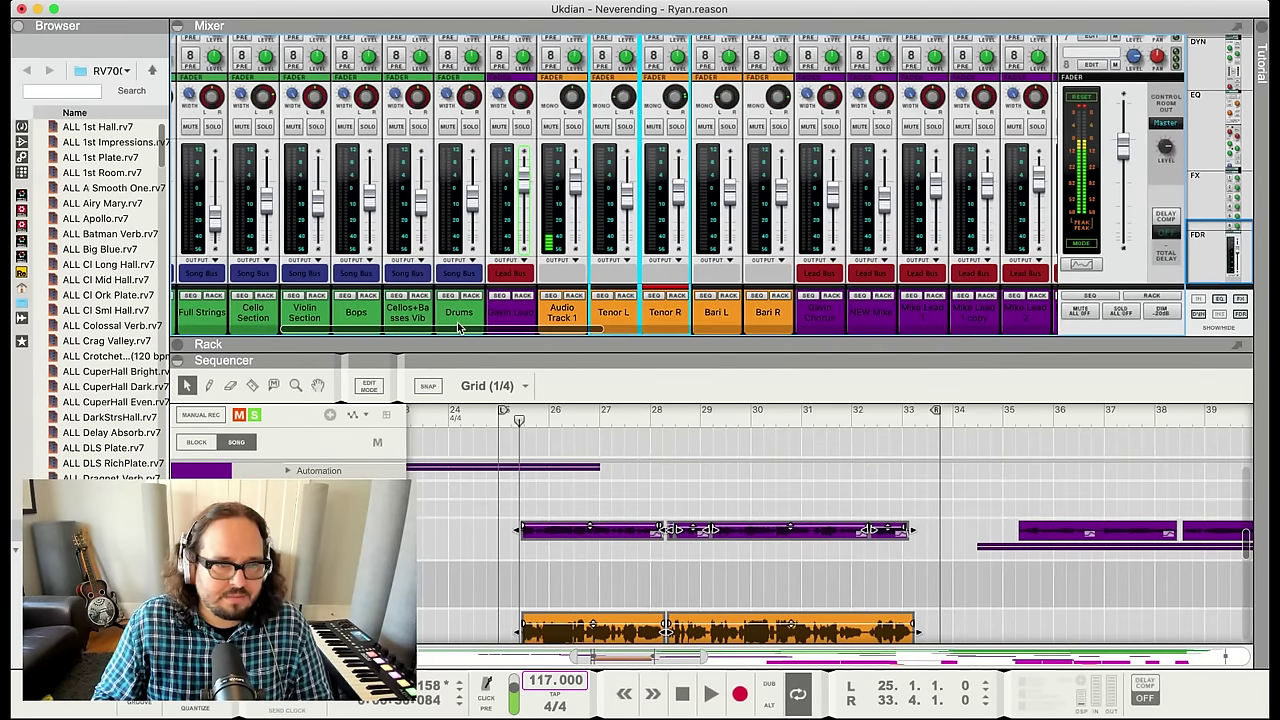
{"action": "left_click", "coordinate": [730, 316]}
{"action": "left_click", "coordinate": [626, 316]}
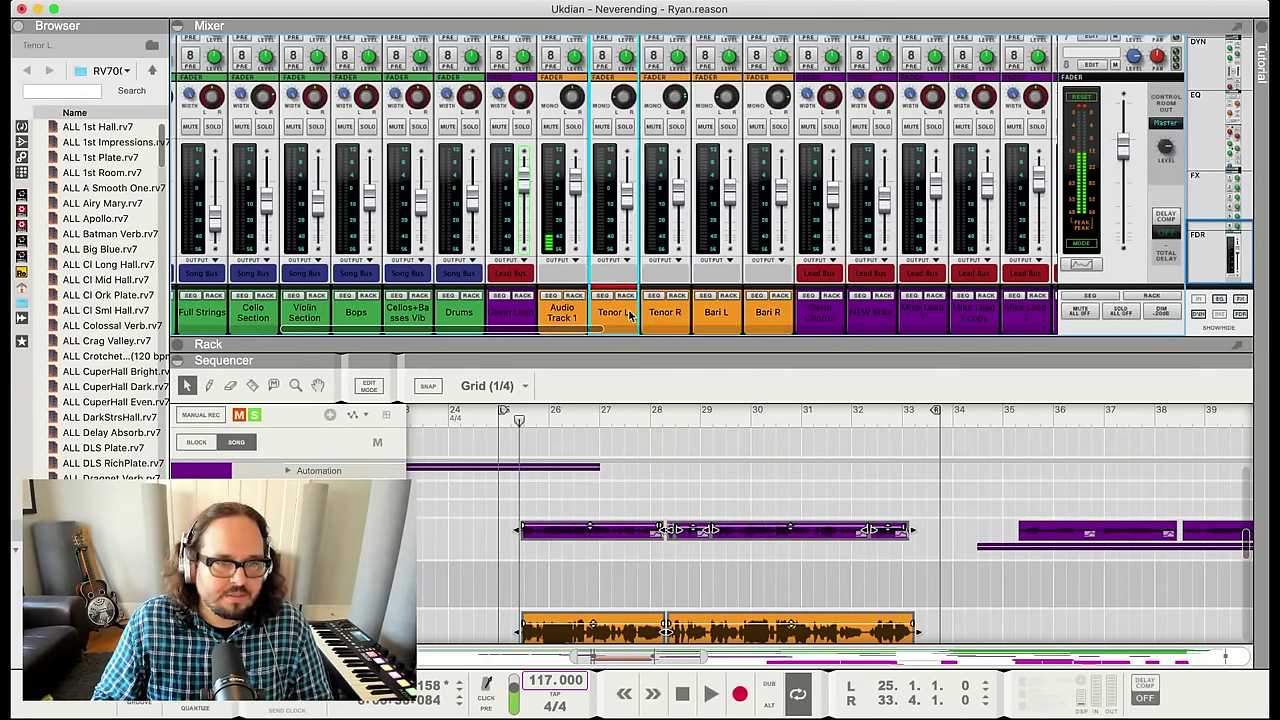
{"action": "left_click", "coordinate": [670, 316], "text": "shift"}
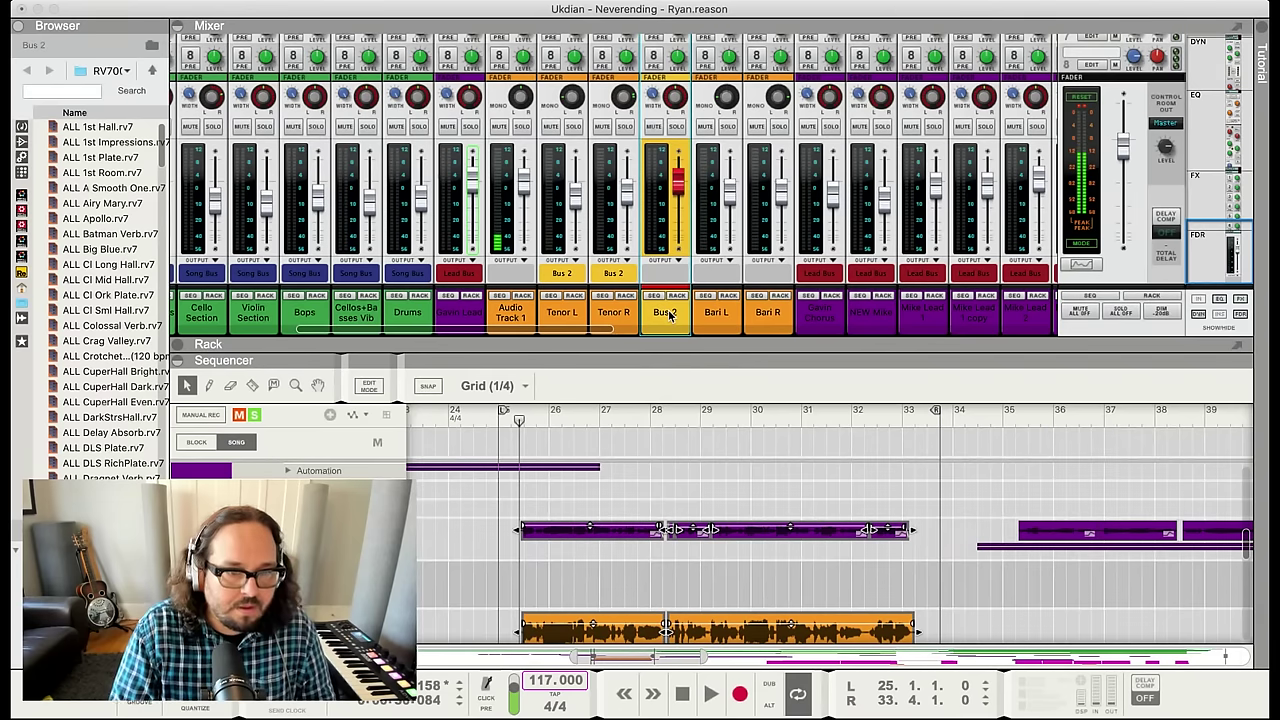
{"action": "type", "text": "Tenor"}
{"action": "key", "text": "Return"}
Route Bari L and Bari R to a new output bus named Bari and move it beside the Tenor bus
{"action": "left_click", "coordinate": [725, 312]}
{"action": "left_click", "coordinate": [760, 313]}
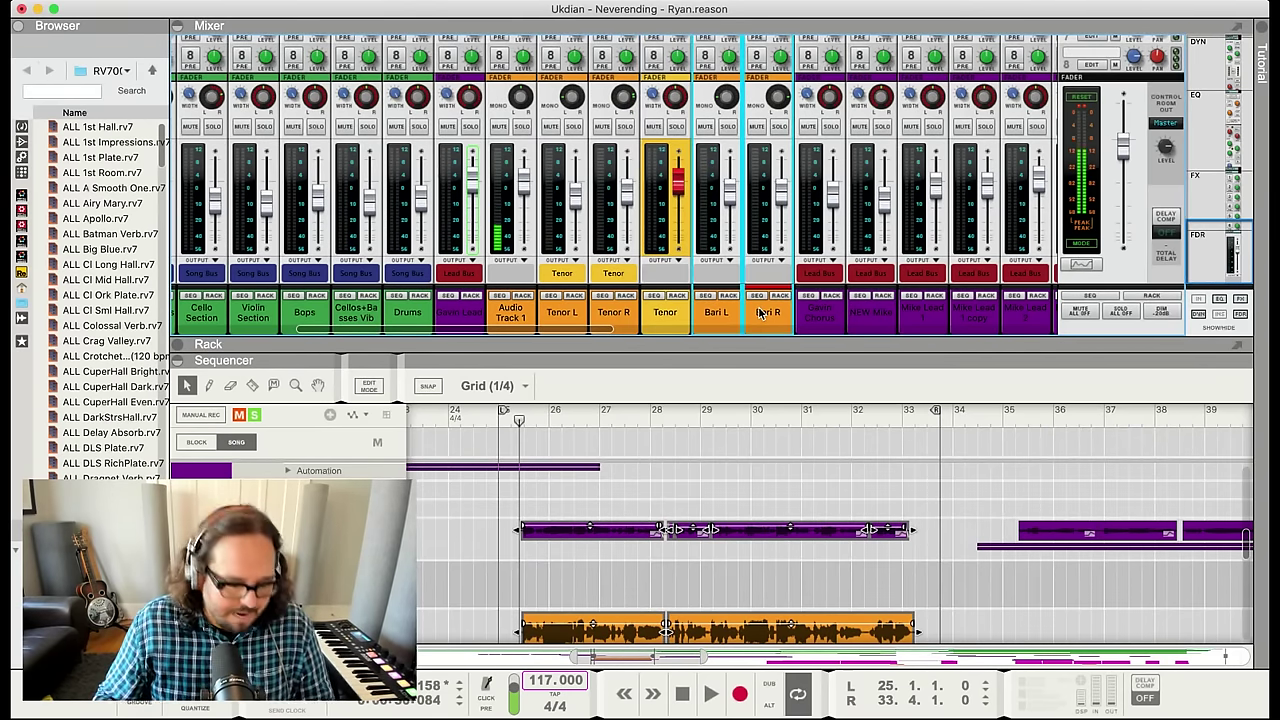
{"action": "key", "text": "super+shift+b"}
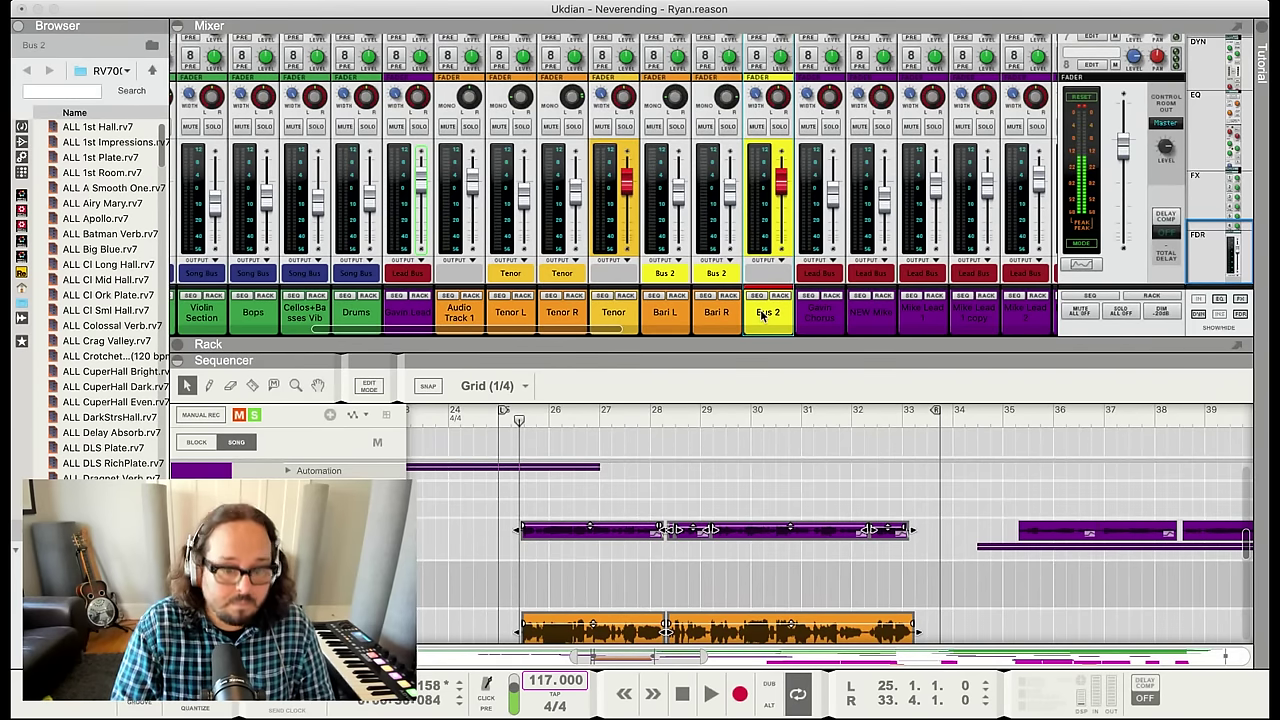
{"action": "double_click", "coordinate": [764, 313]}
{"action": "type", "text": "Bari"}
{"action": "key", "text": "Return"}
{"action": "mouse_move", "coordinate": [666, 312]}
{"action": "left_mouse_down"}
{"action": "mouse_move", "coordinate": [656, 318]}
{"action": "mouse_move", "coordinate": [676, 313]}
{"action": "left_mouse_up"}
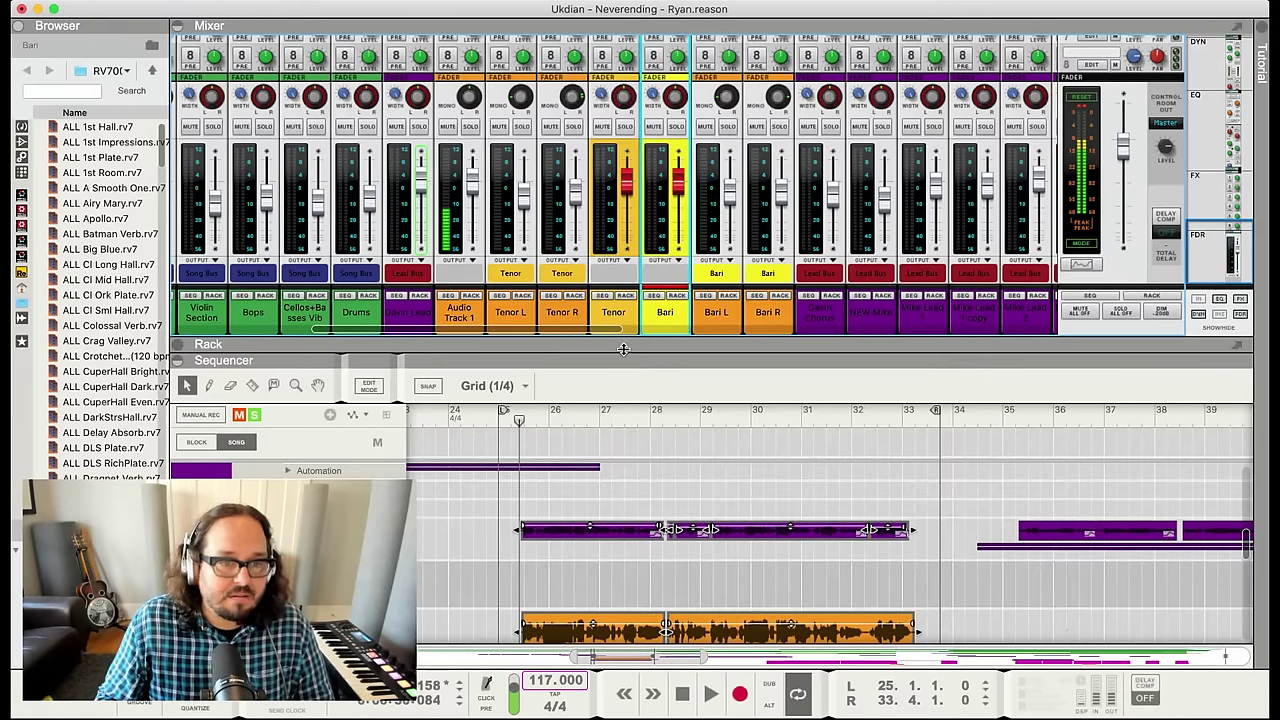
Extend the loop's right locator to bar 34 and return the playhead to bar 25
{"action": "left_click_drag", "start_coordinate": [623, 348], "coordinate": [619, 379]}
{"action": "left_click_drag", "start_coordinate": [524, 423], "coordinate": [692, 428]}
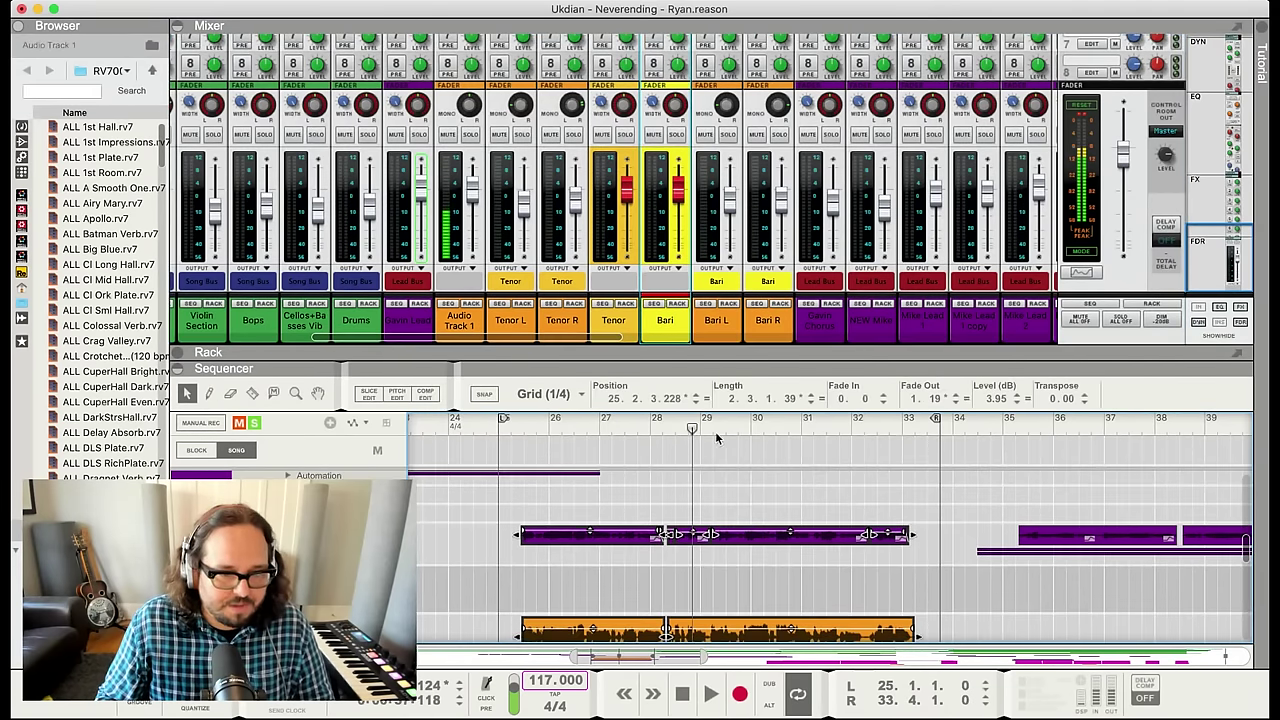
{"action": "mouse_move", "coordinate": [933, 418]}
{"action": "left_mouse_down"}
{"action": "mouse_move", "coordinate": [906, 420]}
{"action": "mouse_move", "coordinate": [947, 420]}
{"action": "left_mouse_up"}
{"action": "mouse_move", "coordinate": [692, 425]}
{"action": "left_mouse_down"}
{"action": "mouse_move", "coordinate": [486, 425]}
{"action": "mouse_move", "coordinate": [498, 425]}
{"action": "left_mouse_up"}
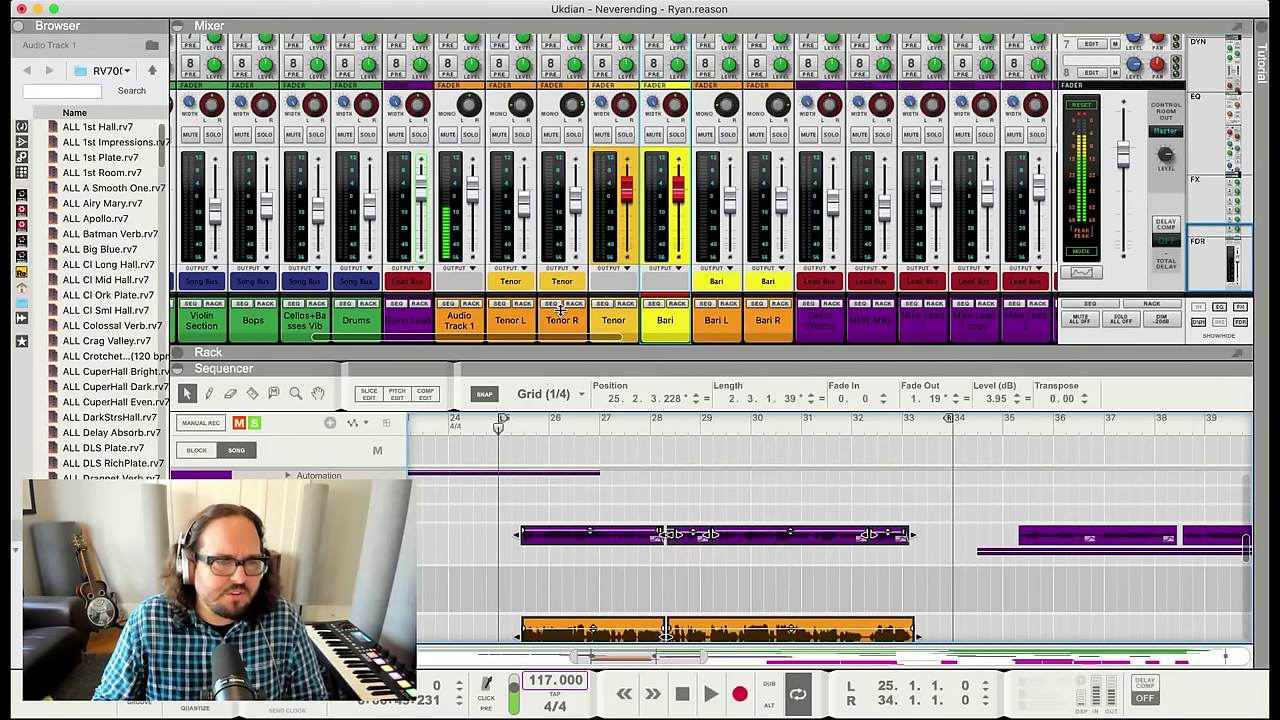
Play the loop and lower the Tenor and Bari bus levels against the lead, with Bari at about -3.82 dB
{"action": "mouse_move", "coordinate": [556, 348]}
{"action": "left_mouse_down"}
{"action": "mouse_move", "coordinate": [556, 238]}
{"action": "mouse_move", "coordinate": [576, 360]}
{"action": "left_mouse_up"}
{"action": "key", "text": "space"}
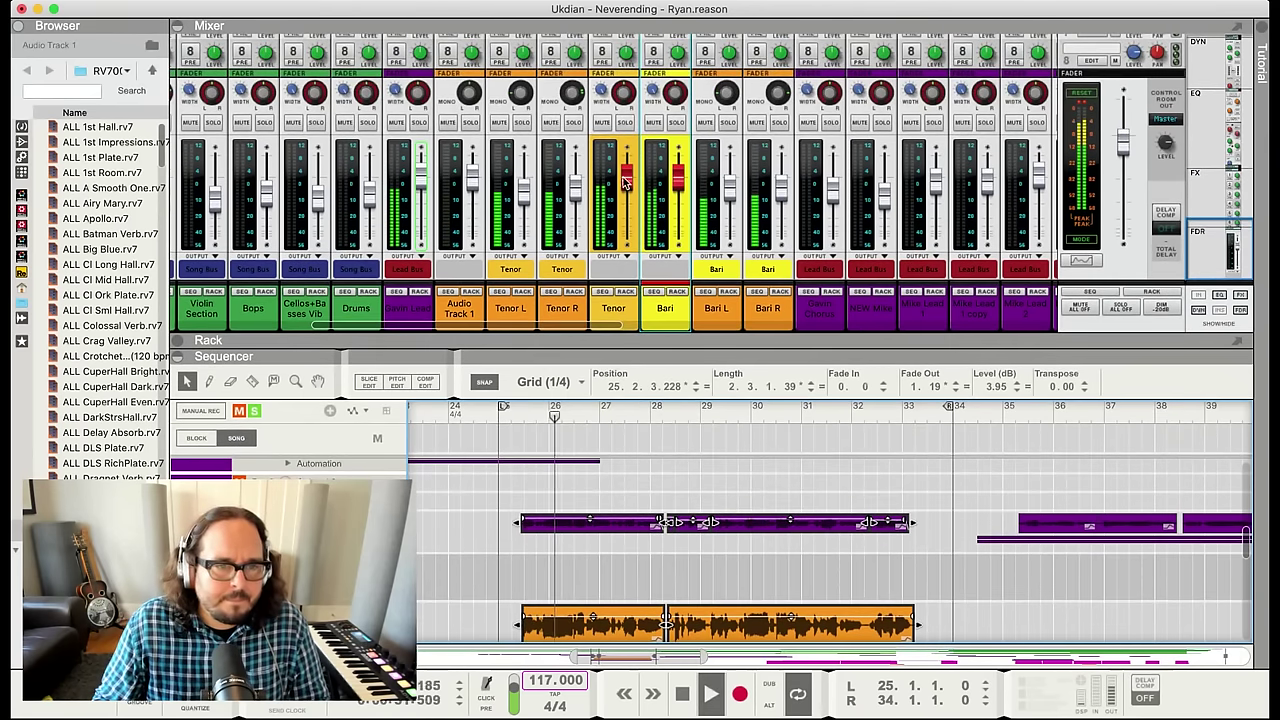
{"action": "left_click", "coordinate": [632, 222]}
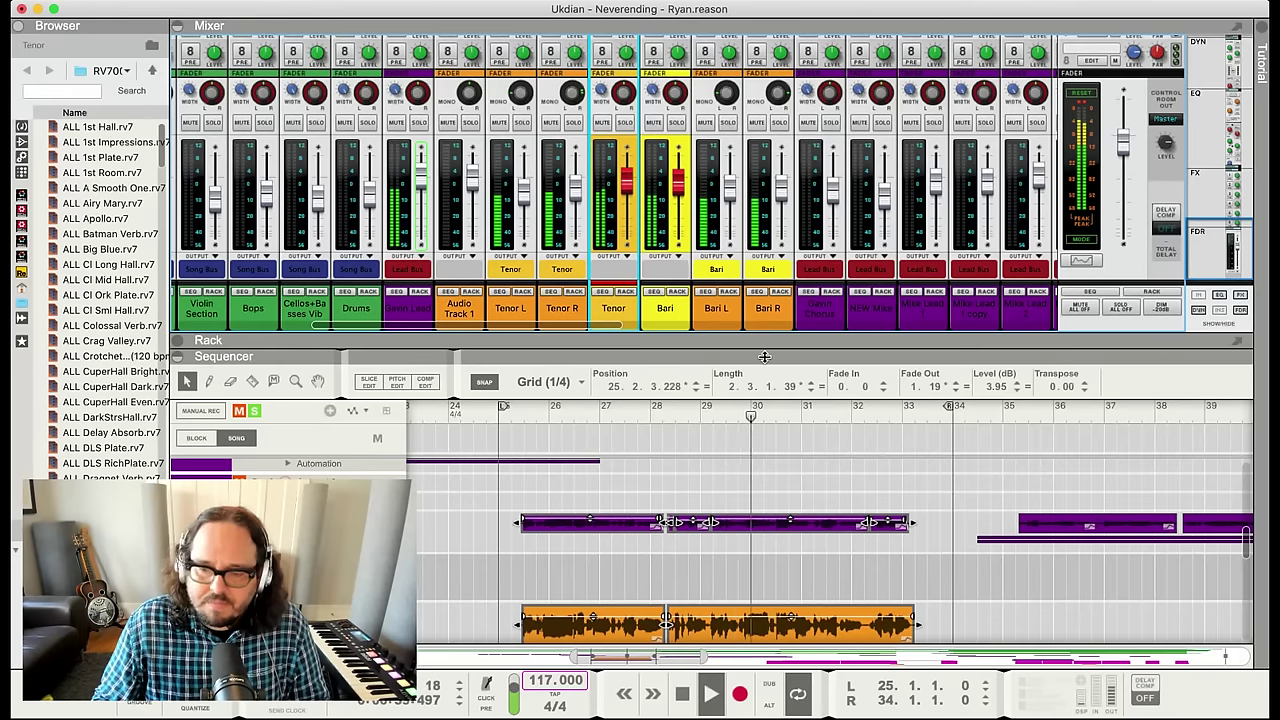
{"action": "left_click", "coordinate": [678, 190]}
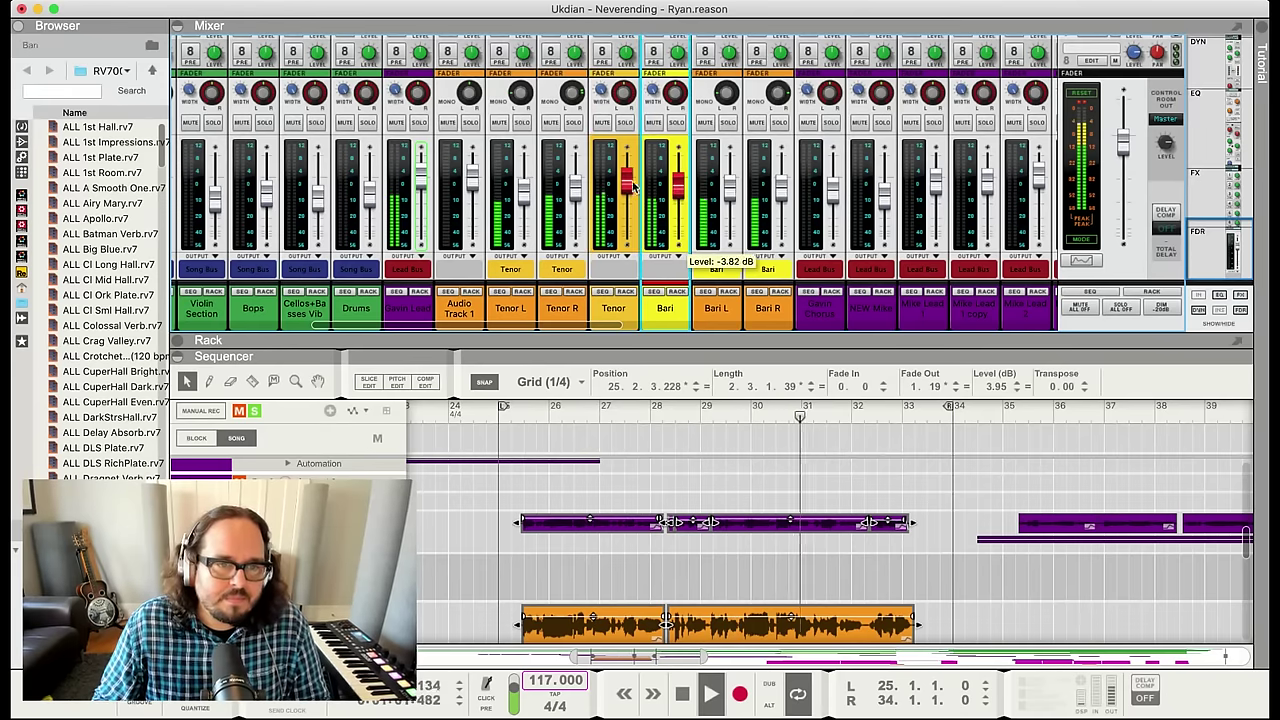
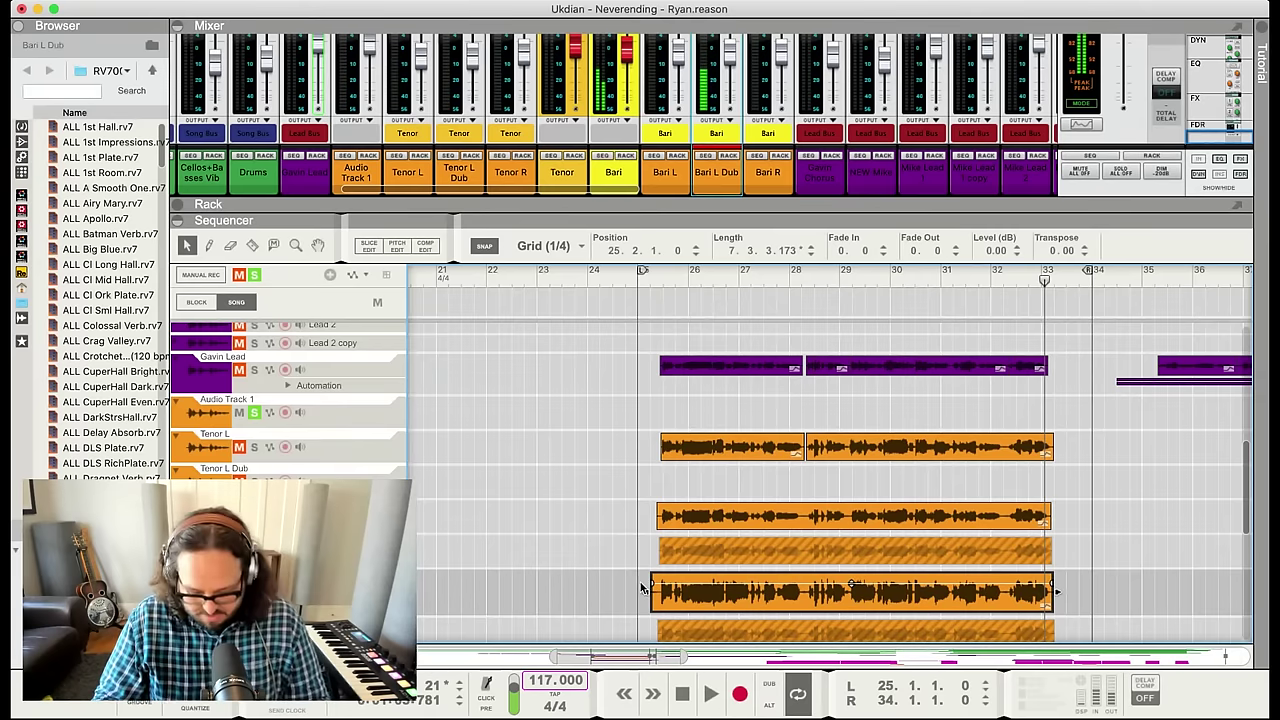
Select Audio Track 1 for recording, place the playhead ahead of bar 24 and turn off the track's solo
{"action": "left_click", "coordinate": [305, 398]}
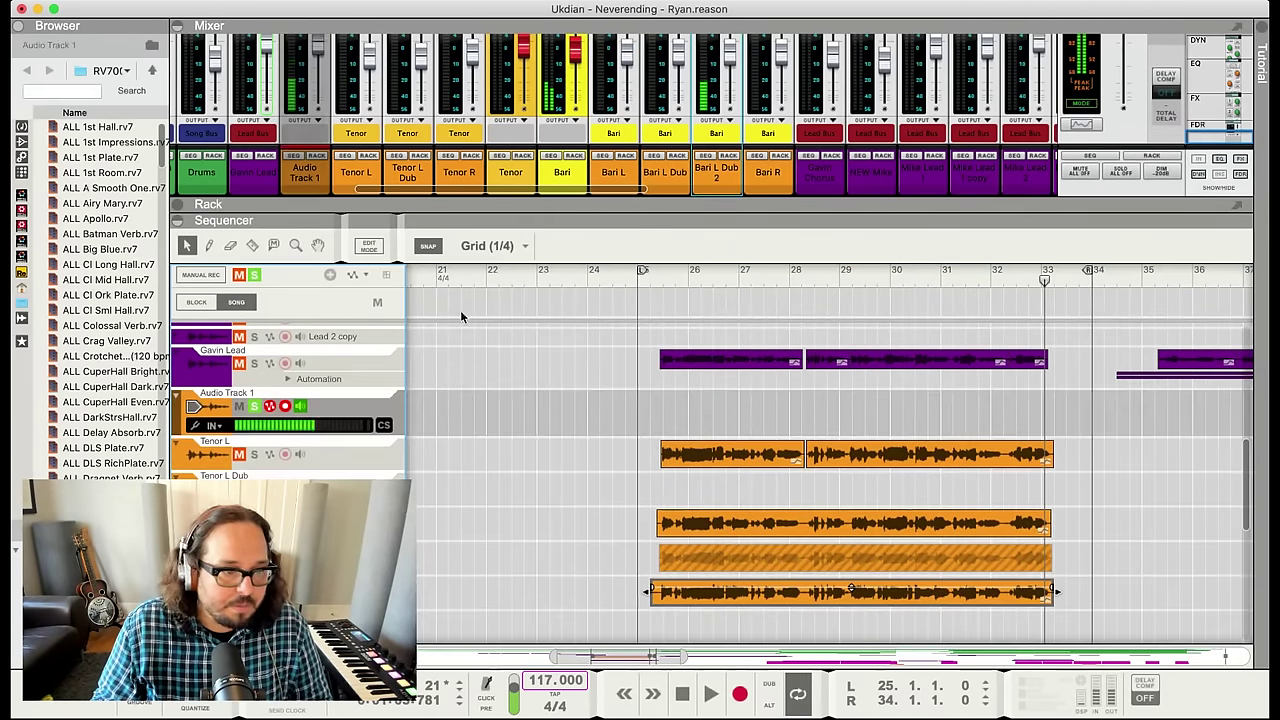
{"action": "left_click", "coordinate": [574, 277]}
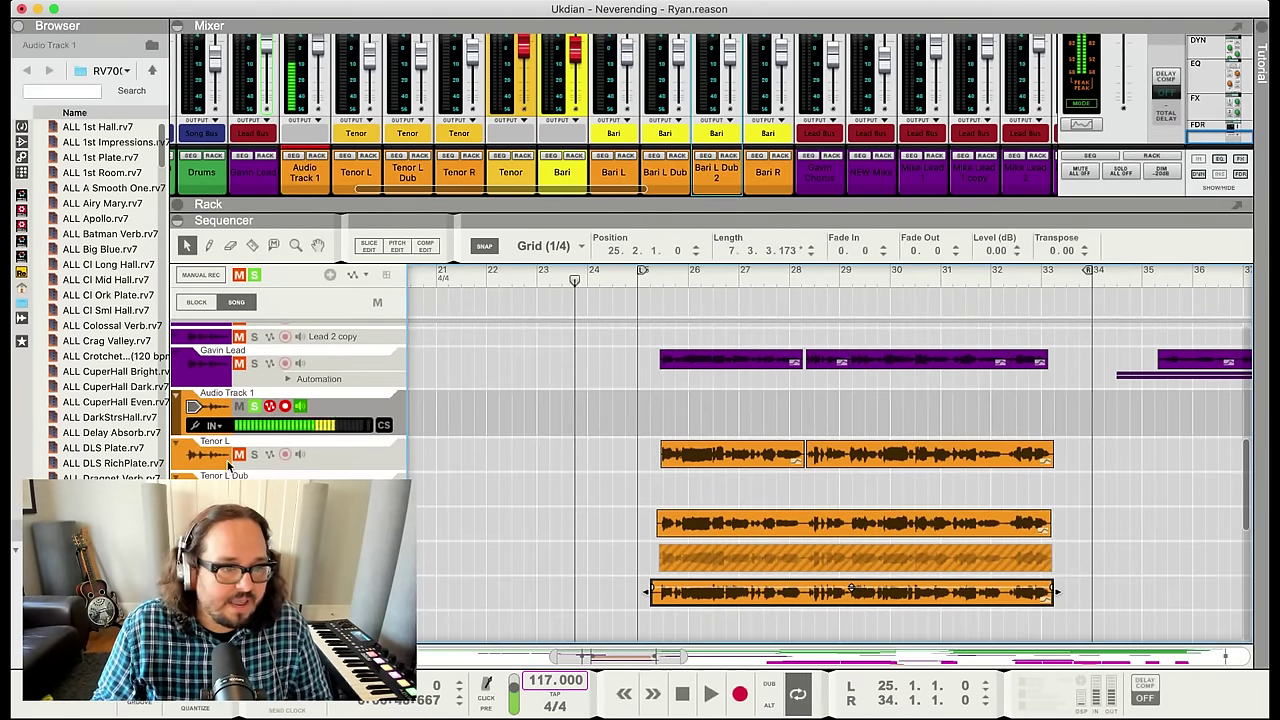
{"action": "left_click", "coordinate": [255, 406]}
{"action": "key", "text": "super+Return"}
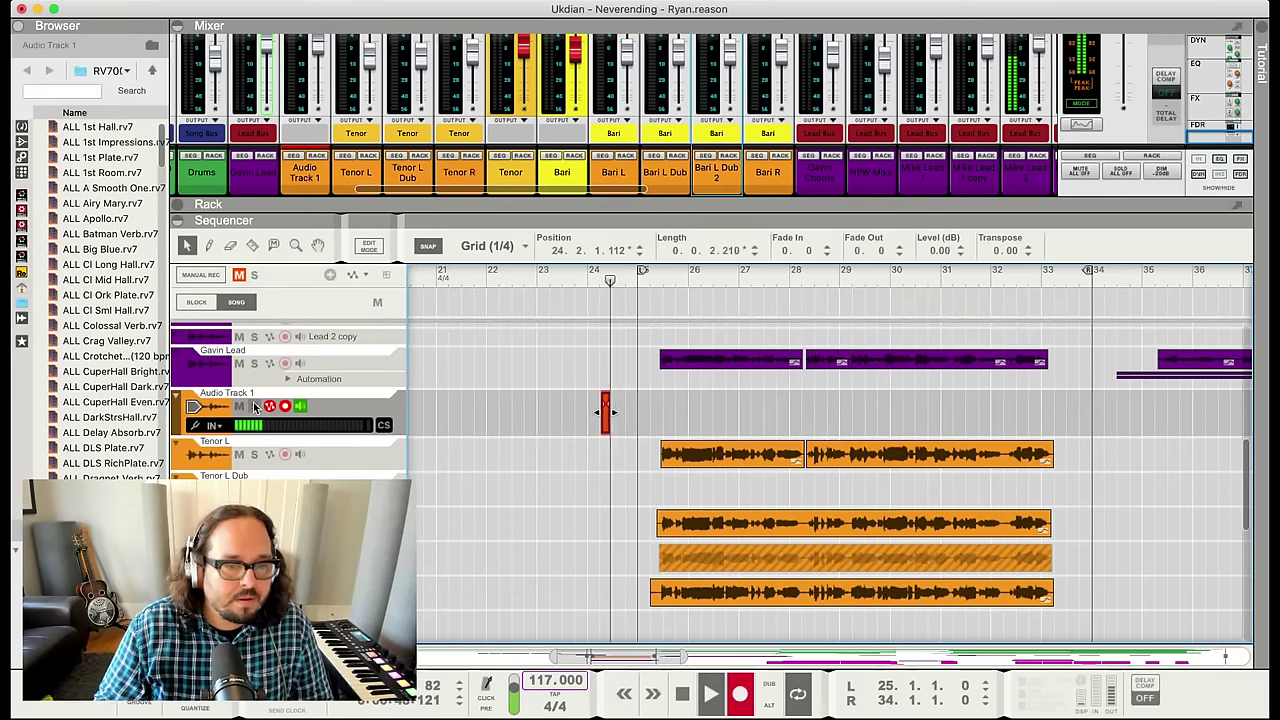
{"action": "scroll", "coordinate": [663, 562], "scroll_direction": "down", "scroll_amount": 1}
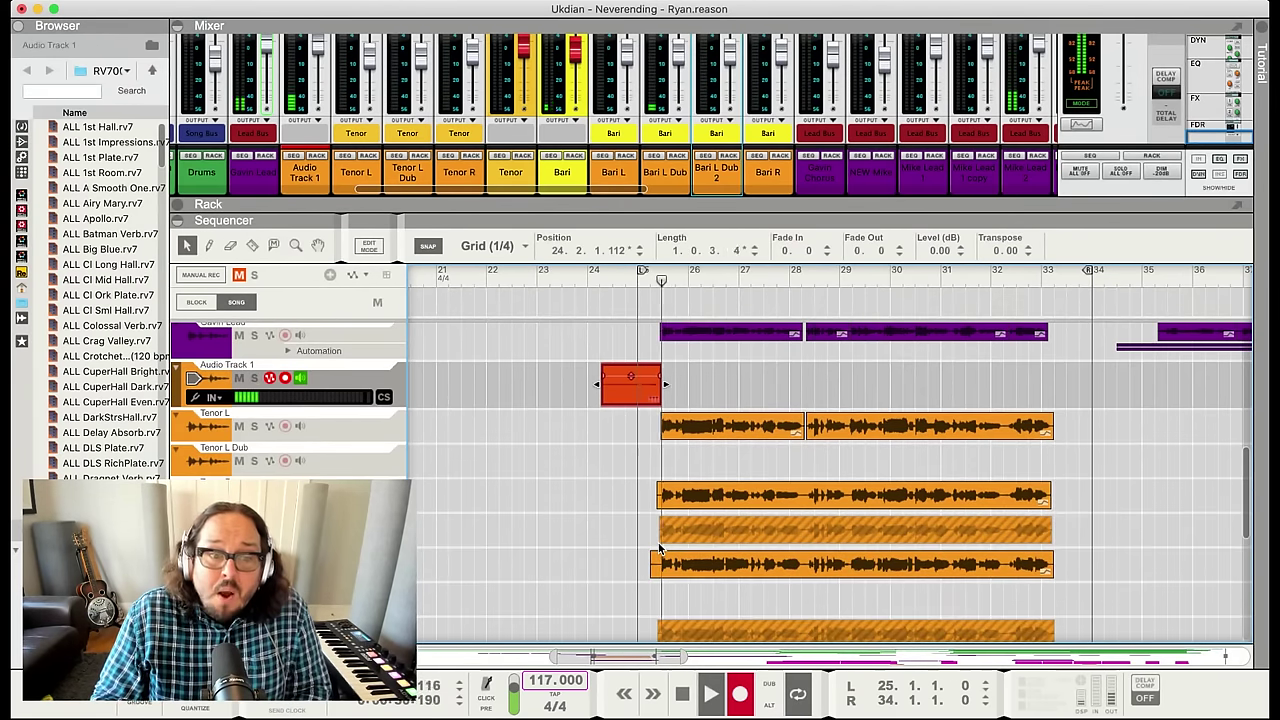
{"action": "key", "text": "space"}
{"action": "key", "text": "super+z"}
Record a new harmony take on Audio Track 1 from the second half of bar 24 to about bar 33
{"action": "left_click", "coordinate": [612, 277]}
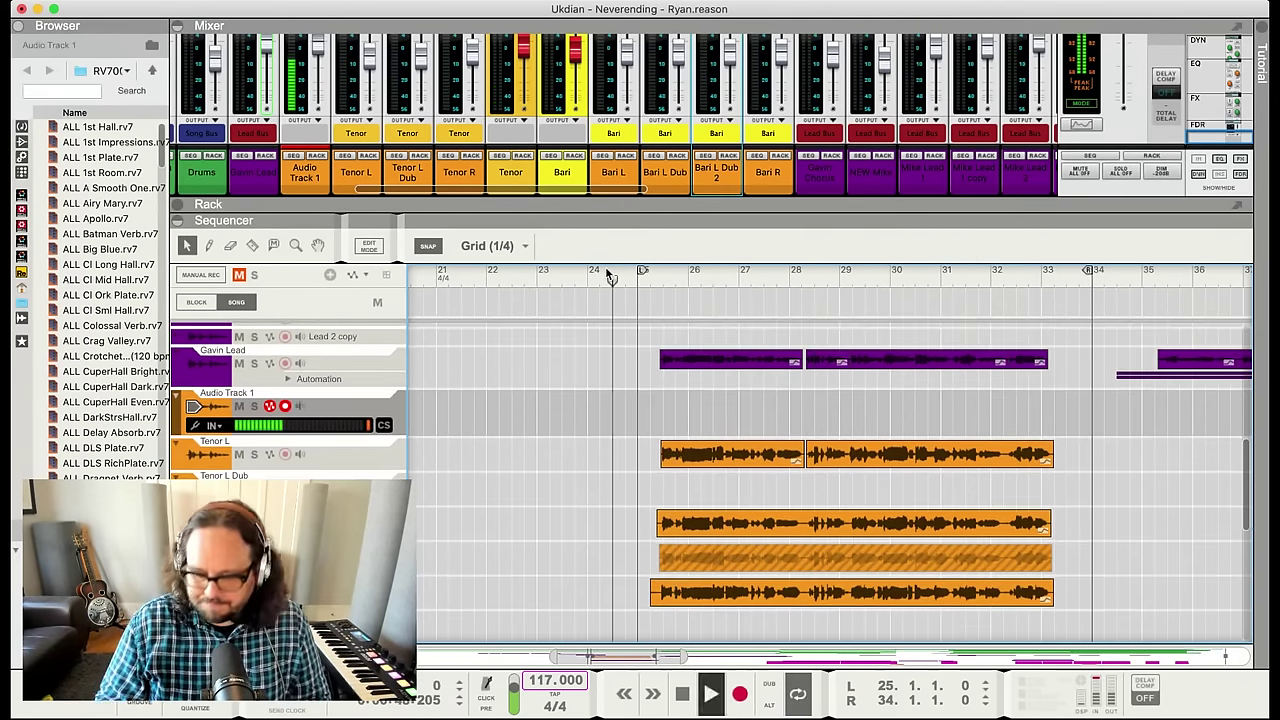
{"action": "key", "text": "super+Return"}
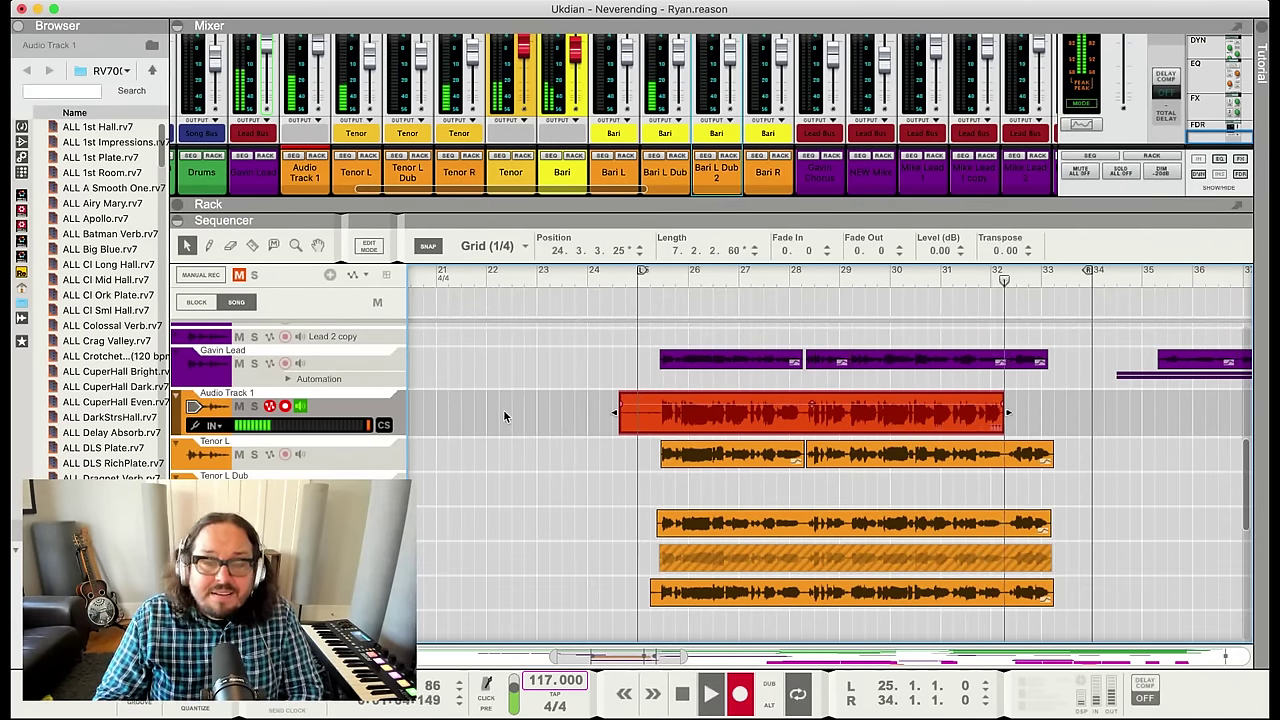
{"action": "key", "text": "space"}
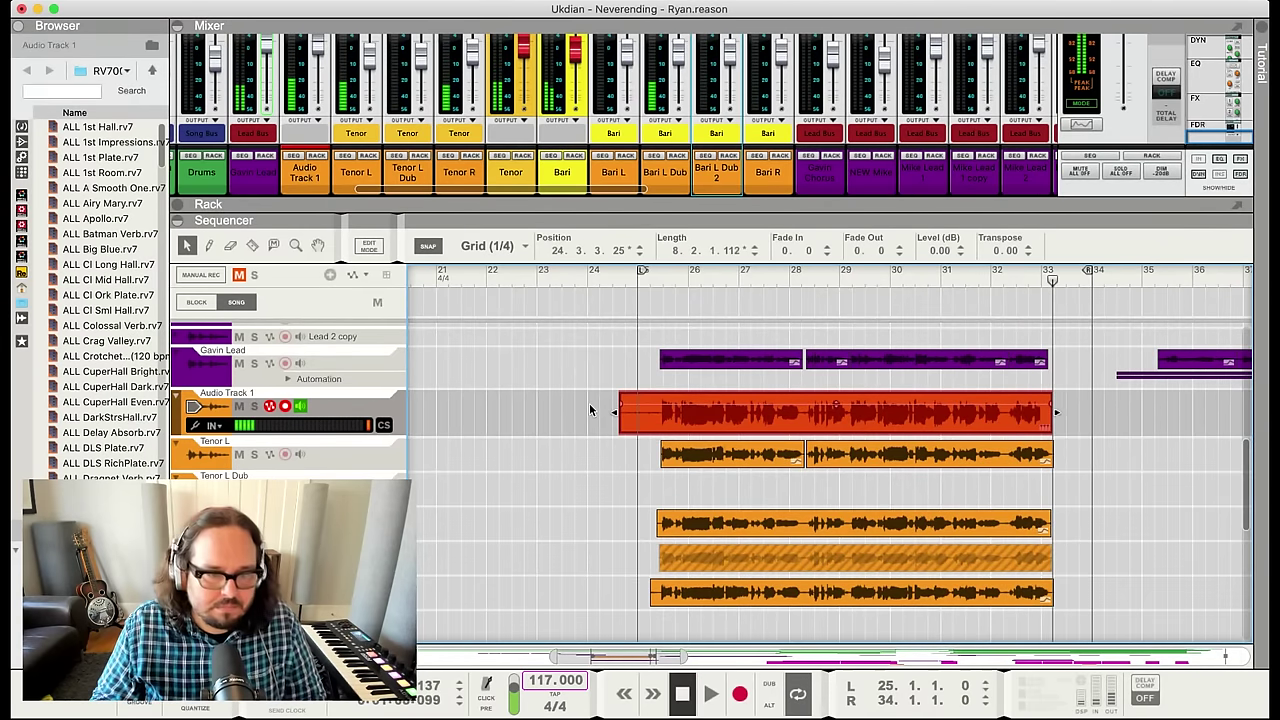
Trim the new take's start to 25.2.1.0 and correct the pitch of its notes in the pitch editor
{"action": "left_click_drag", "start_coordinate": [619, 411], "coordinate": [655, 422]}
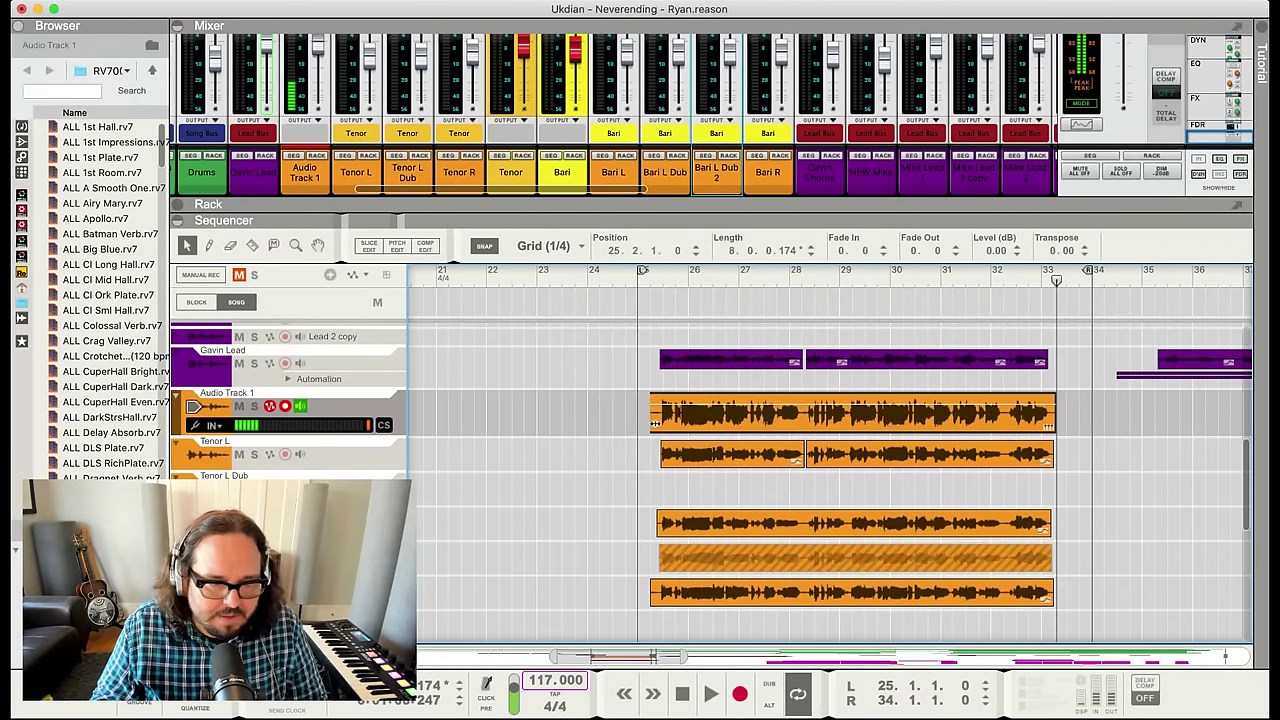
{"action": "left_click", "coordinate": [397, 246]}
{"action": "left_click", "coordinate": [436, 401]}
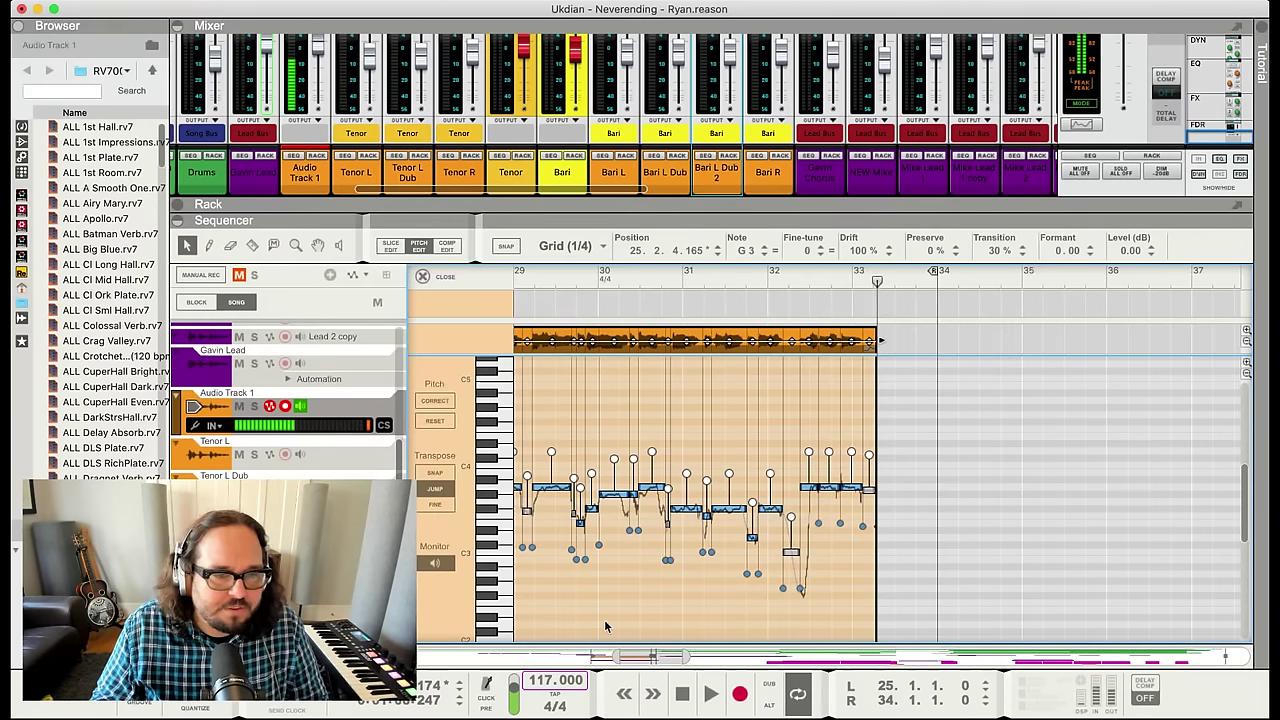
Close the pitch editor and move the corrected take from Audio Track 1 to the Bari L Dub 2 track
{"action": "key", "text": "Escape"}
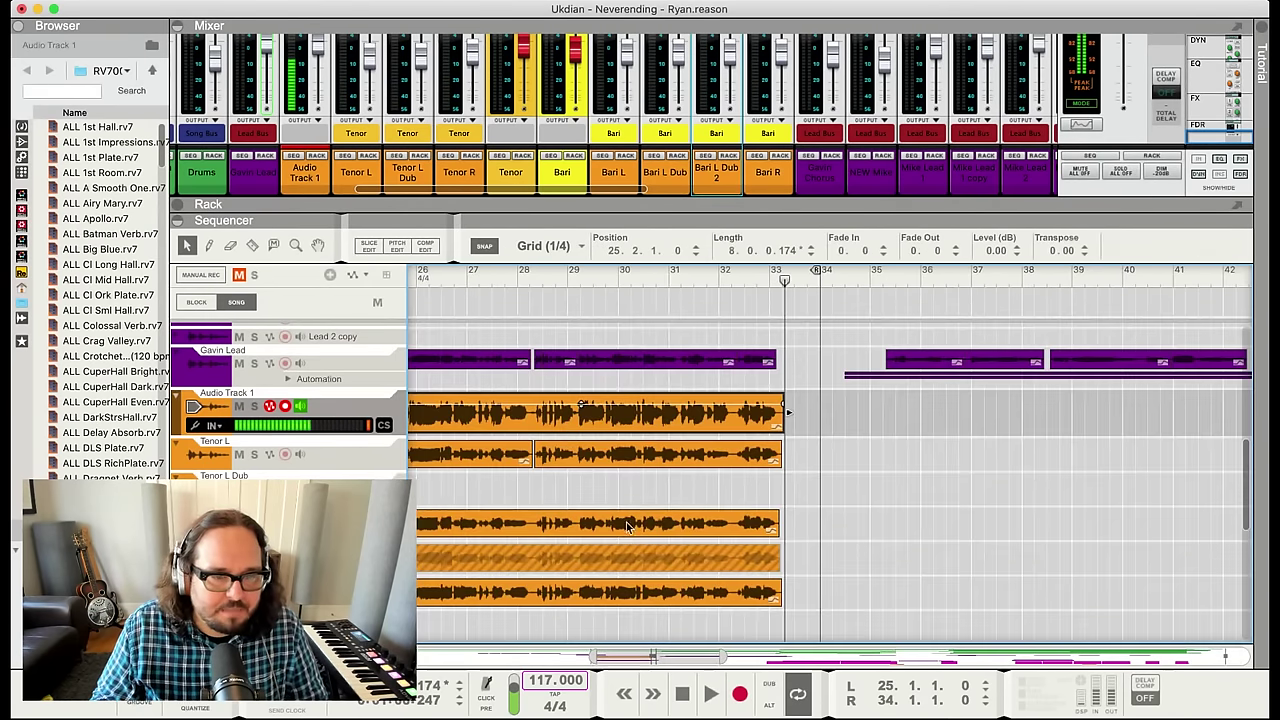
{"action": "left_click_drag", "start_coordinate": [572, 425], "coordinate": [592, 627]}
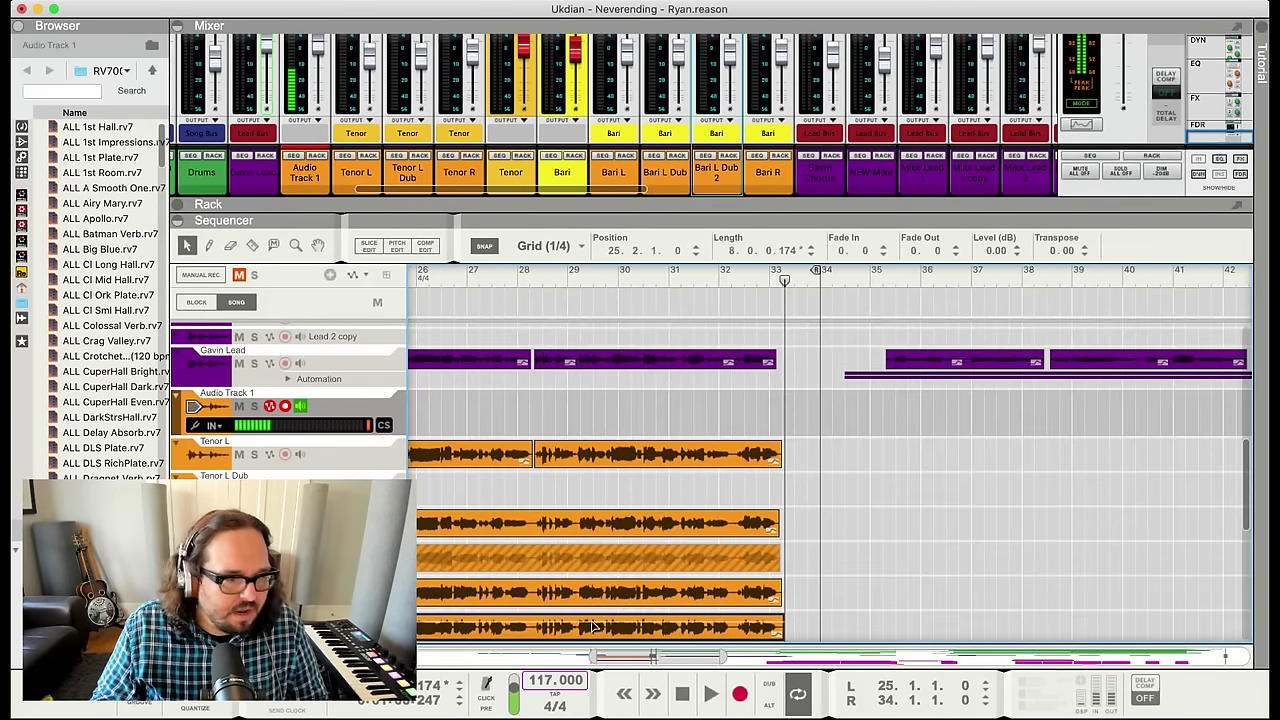
{"action": "scroll", "coordinate": [489, 470], "scroll_direction": "left", "scroll_amount": 5}
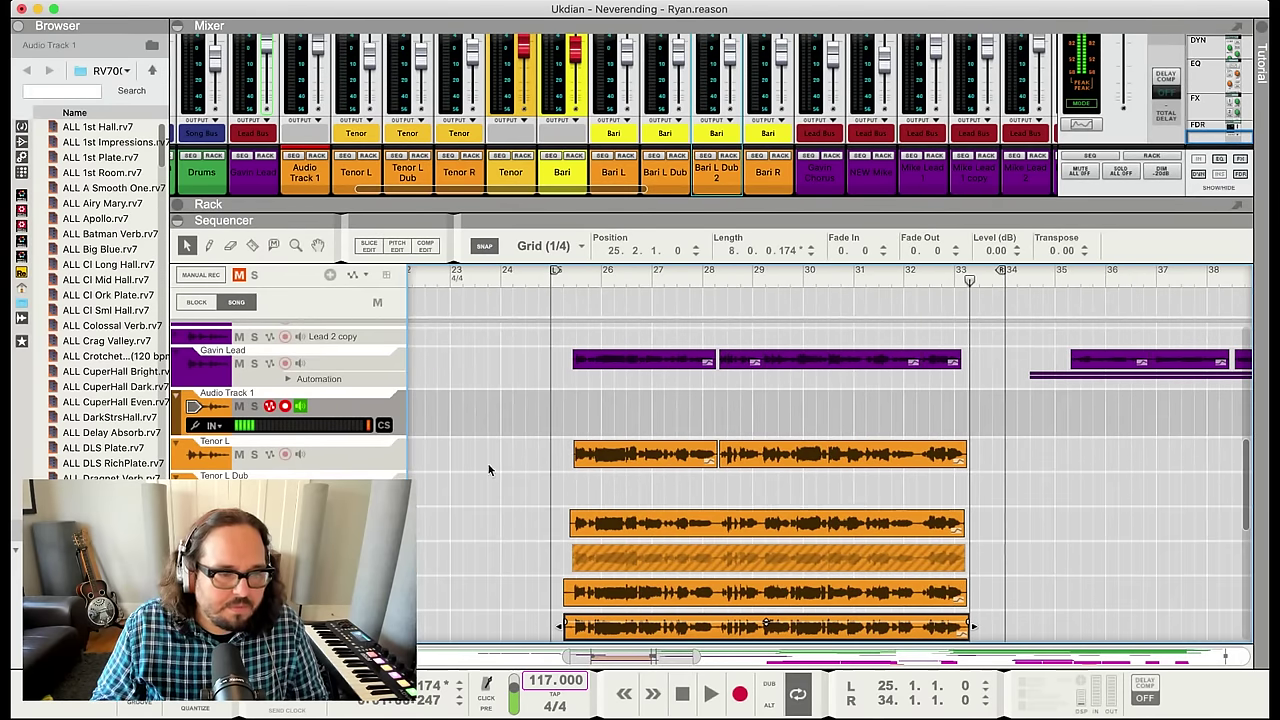
Solo the Bari L Dub and Bari L Dub 2 takes and listen to them from bar 25 to about bar 33
{"action": "key", "text": "s"}
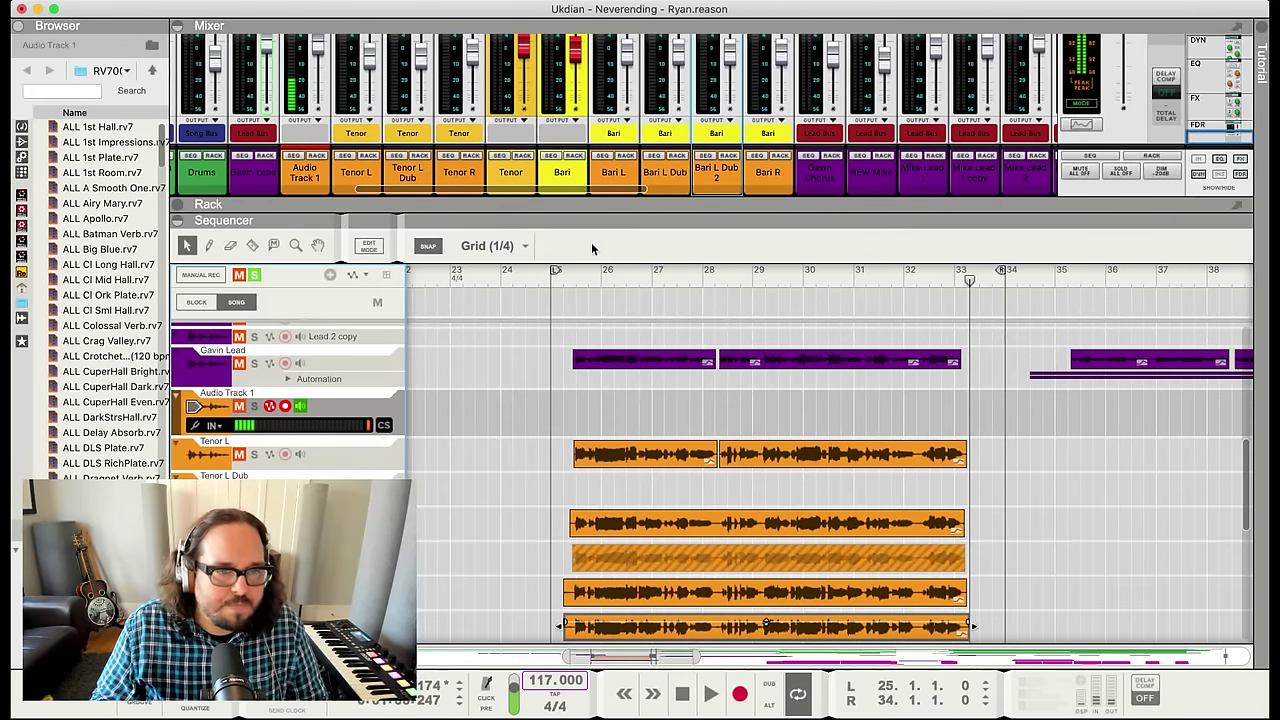
{"action": "left_click", "coordinate": [558, 276]}
{"action": "key", "text": "space"}
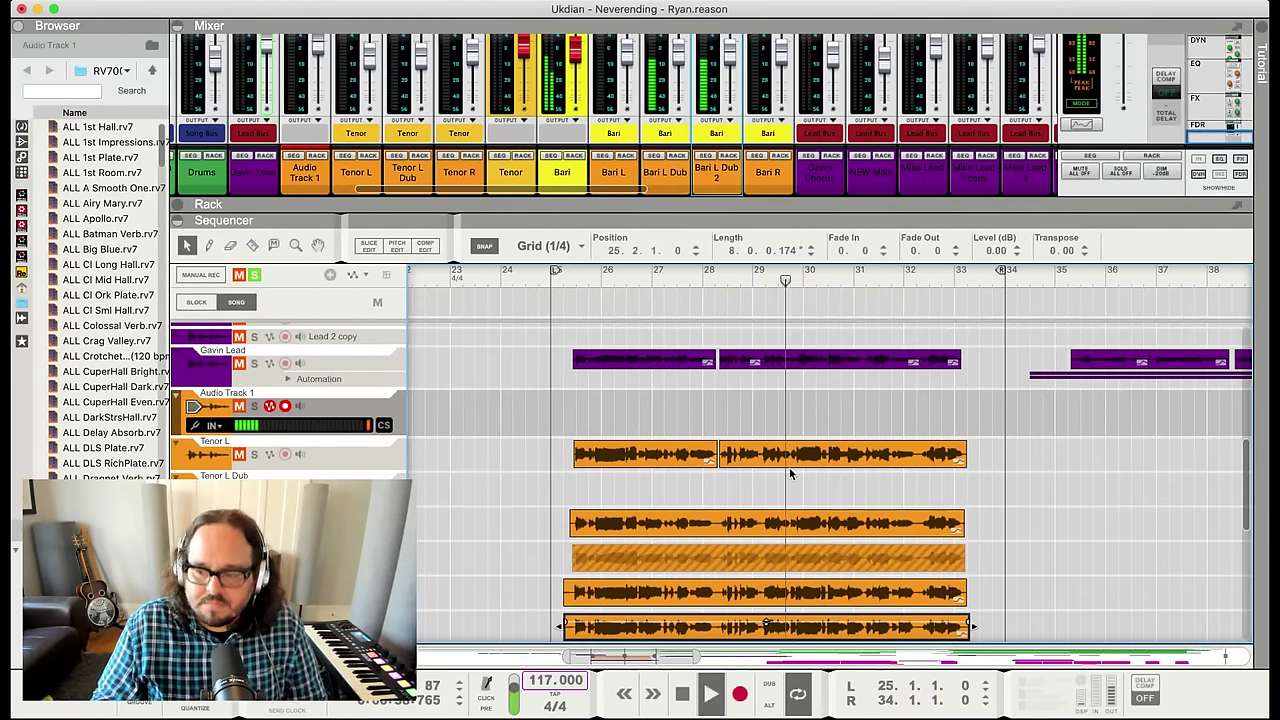
{"action": "scroll", "coordinate": [790, 466], "scroll_direction": "down", "scroll_amount": 1}
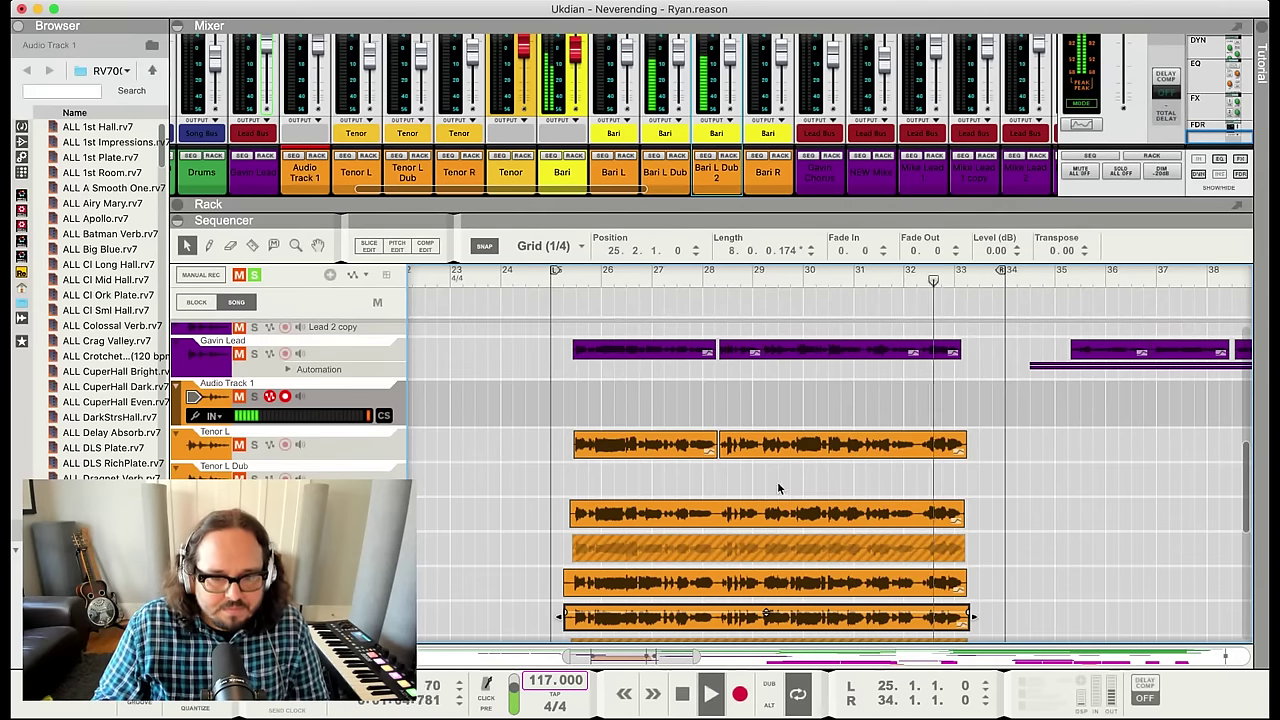
{"action": "key", "text": "space"}
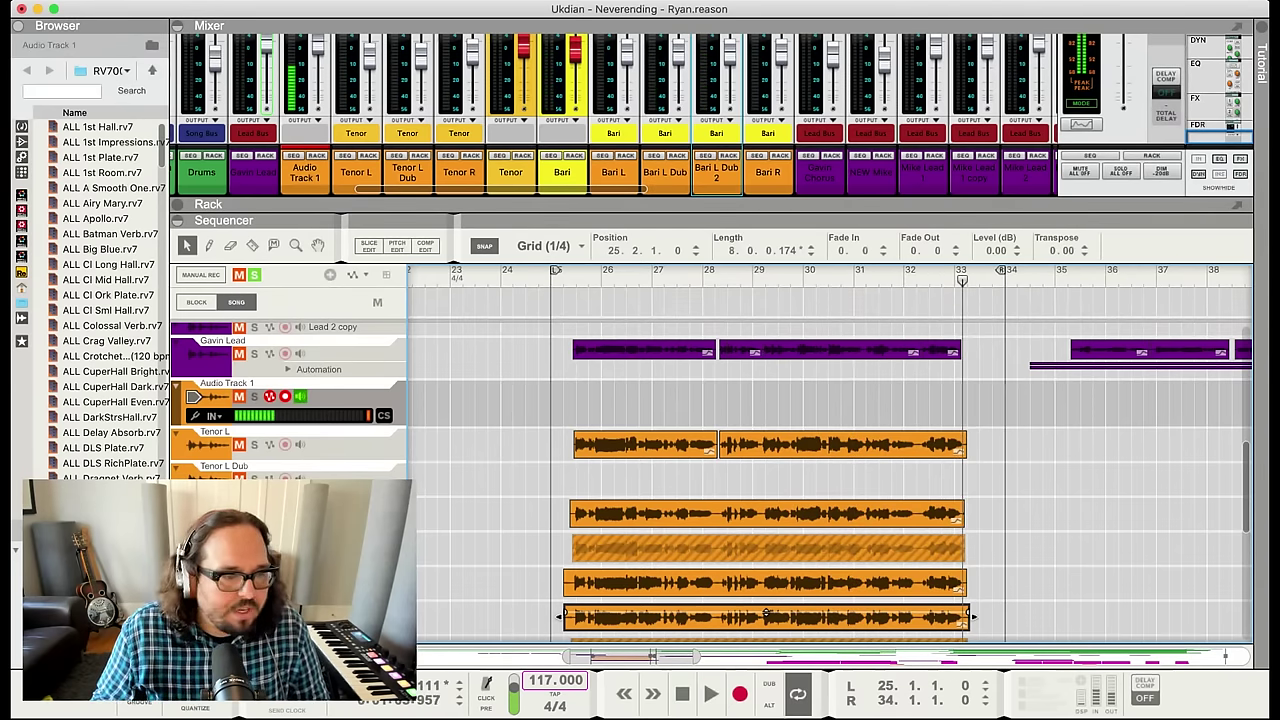
Unmute the clip on the Bari L track and create a dub track of Audio Track 1
{"action": "left_click", "coordinate": [765, 612]}
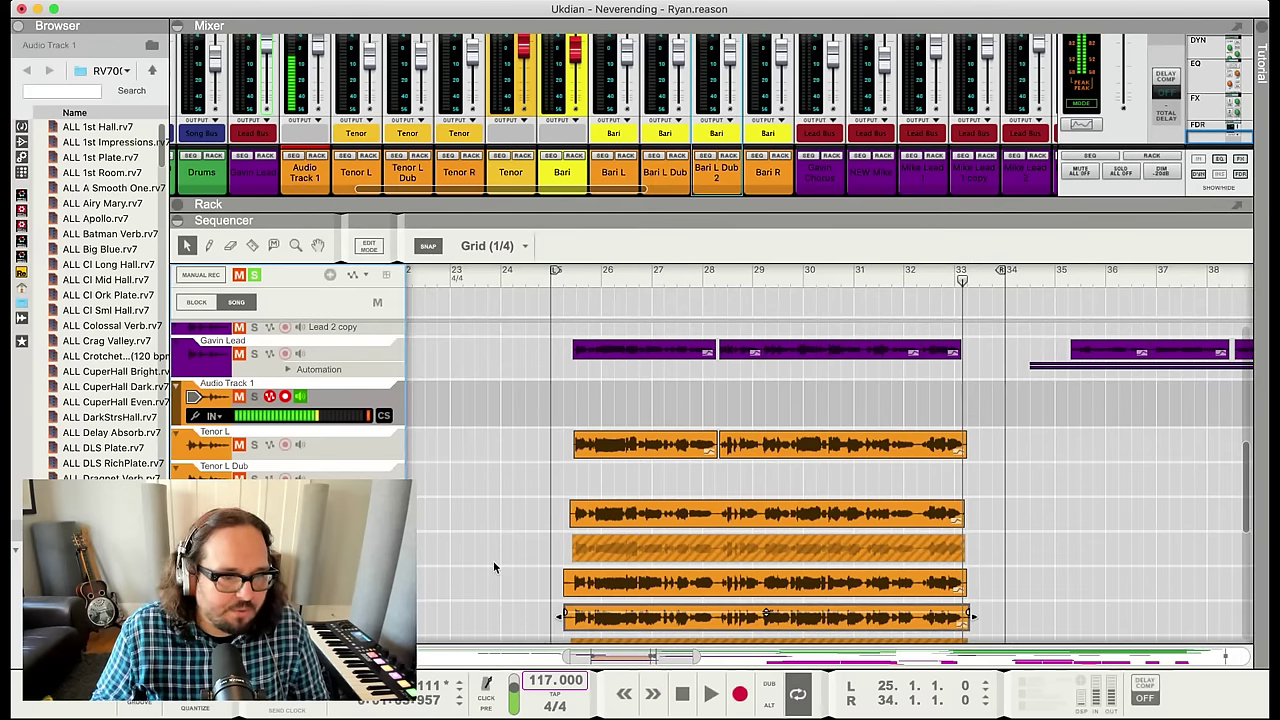
{"action": "left_click_drag", "start_coordinate": [526, 533], "coordinate": [877, 551]}
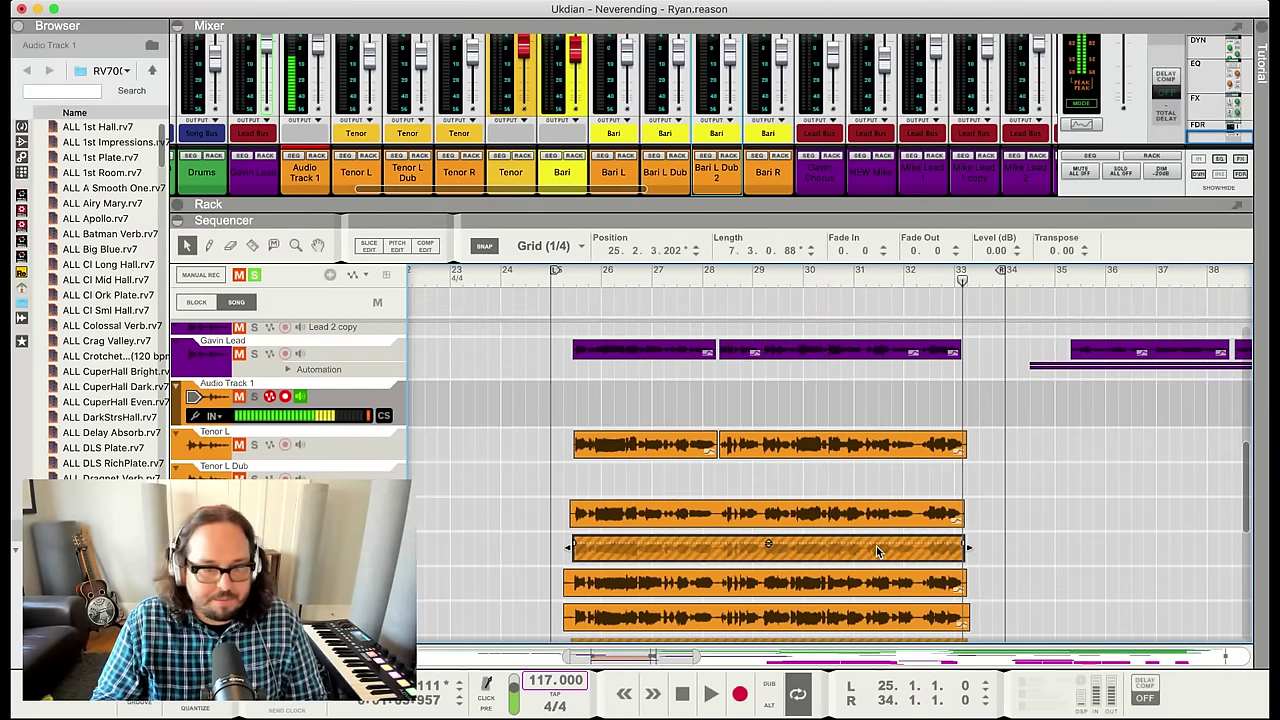
{"action": "key", "text": "super+shift+d"}
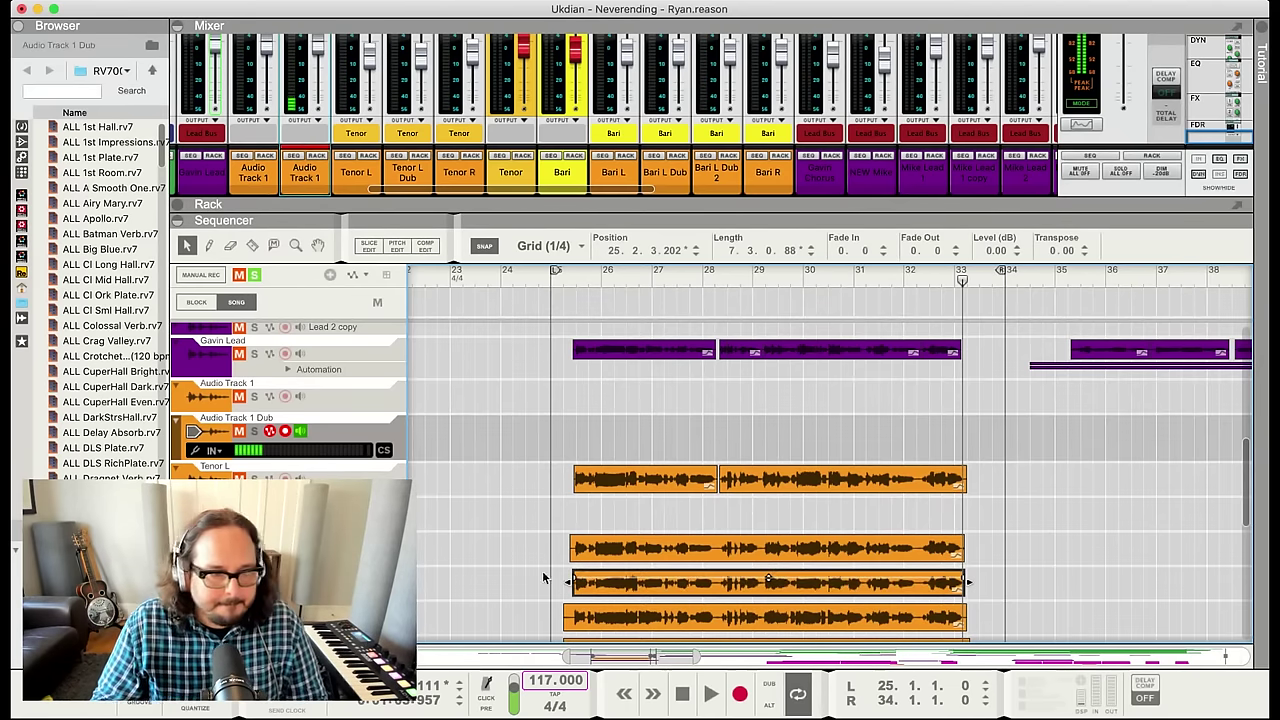
Play the harmonies from the start of bar 25 and turn off the Tenor R track's solo
{"action": "scroll", "coordinate": [542, 550], "scroll_direction": "down", "scroll_amount": 2}
{"action": "left_click", "coordinate": [560, 281]}
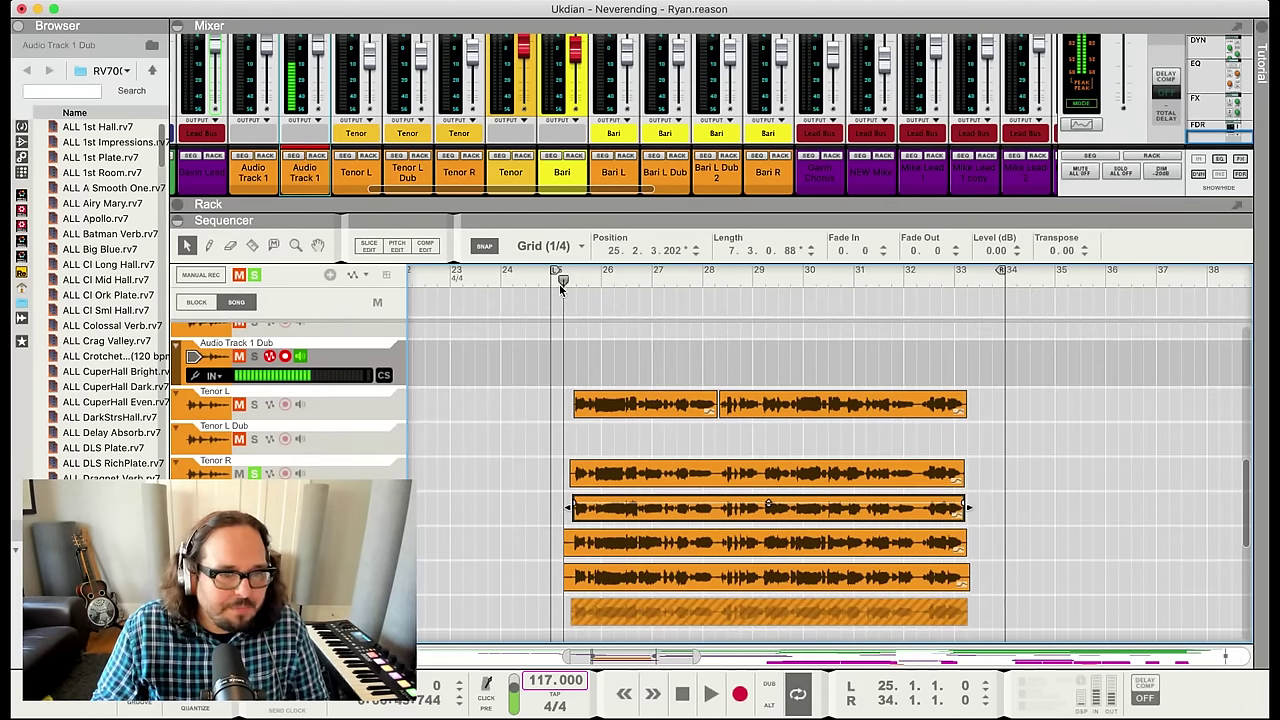
{"action": "key", "text": "space"}
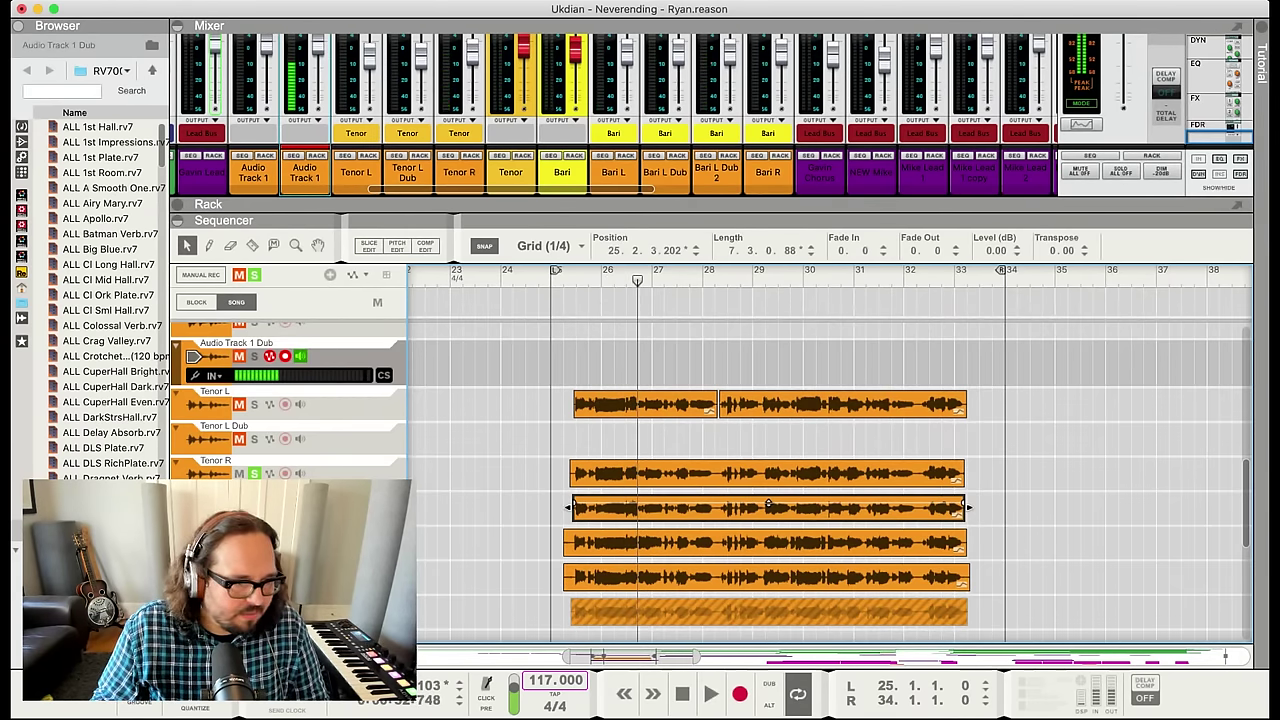
{"action": "left_click", "coordinate": [255, 472]}
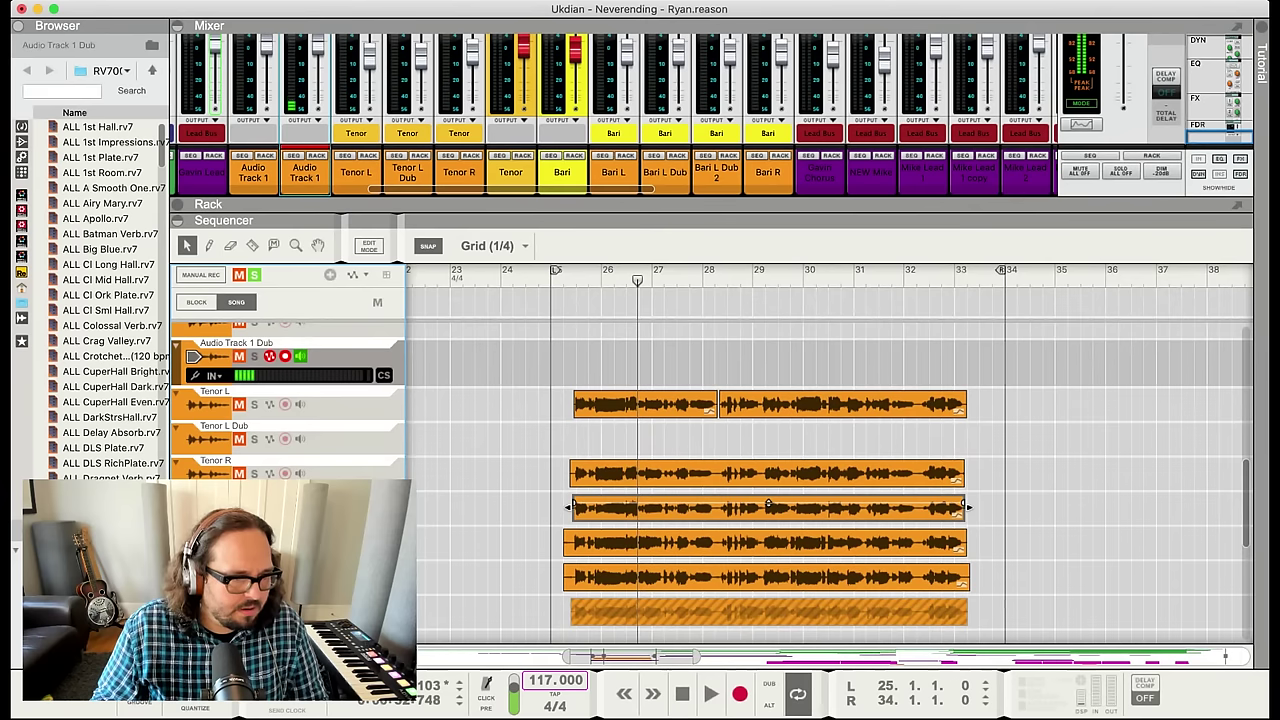
Solo the Bari L and Bari R tracks and move the Bari R track directly below Bari L
{"action": "left_click", "coordinate": [700, 507]}
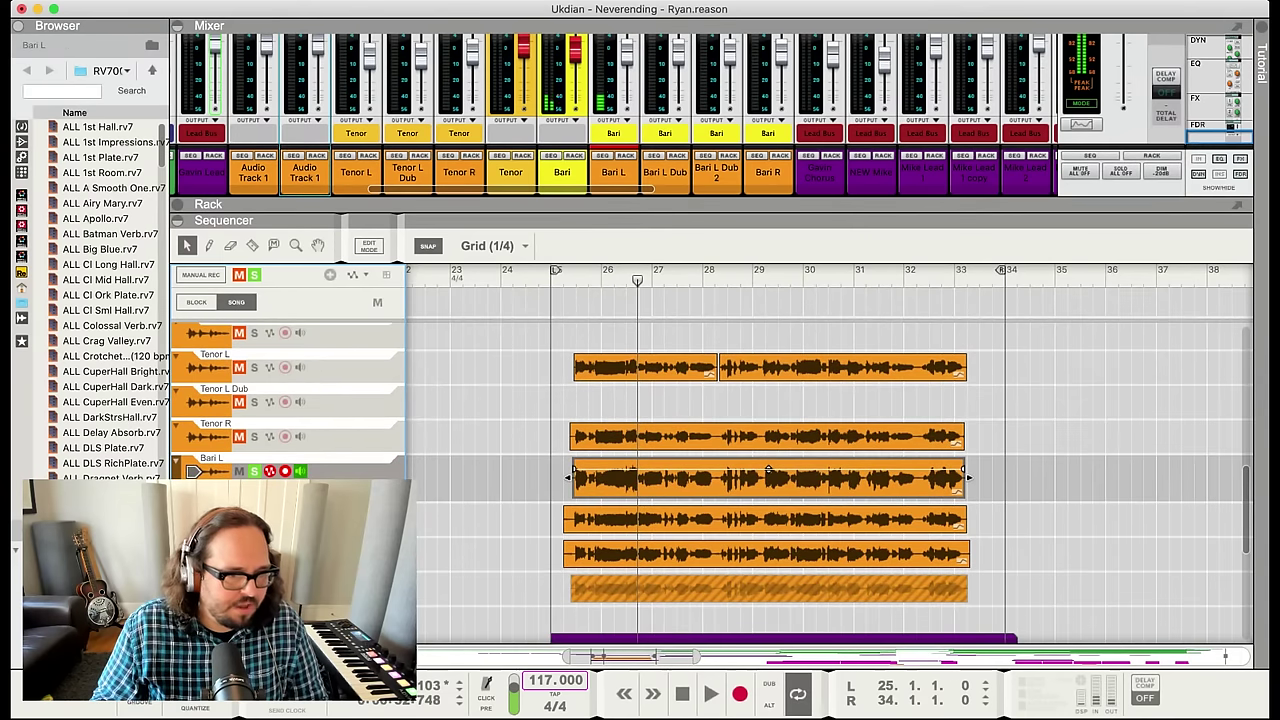
{"action": "left_click", "coordinate": [1100, 585]}
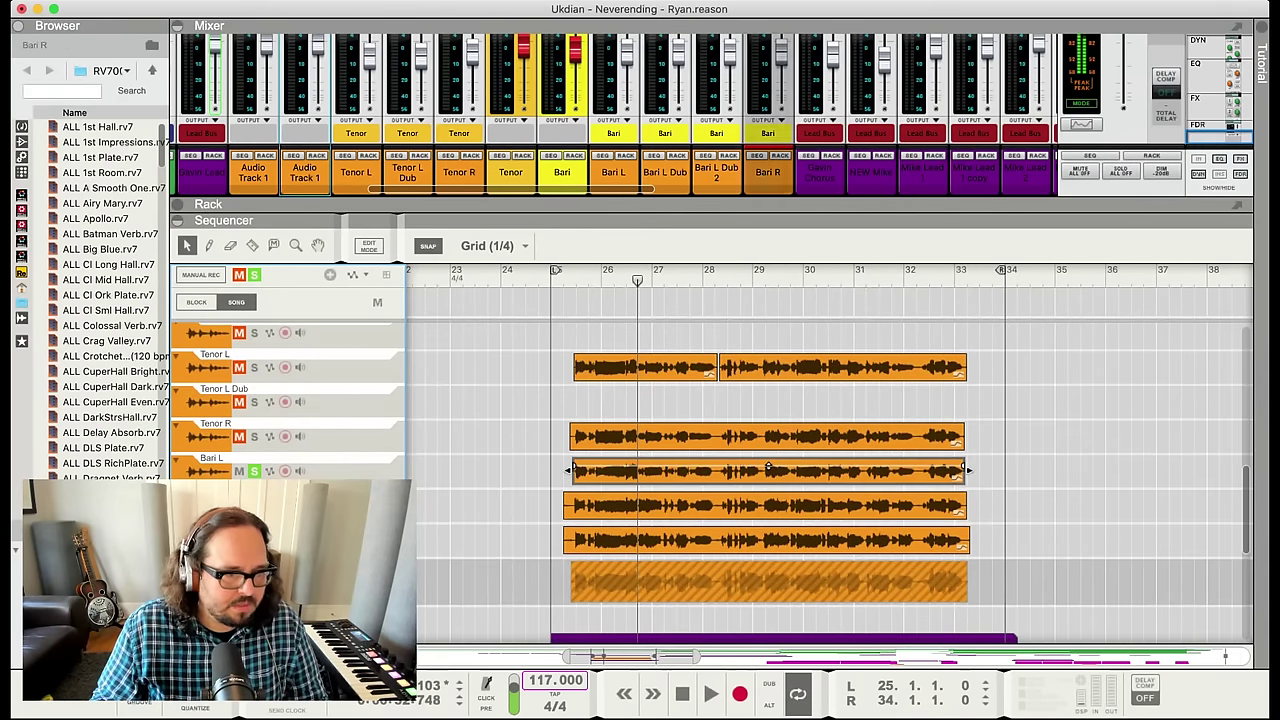
{"action": "left_click_drag", "start_coordinate": [190, 585], "coordinate": [193, 470]}
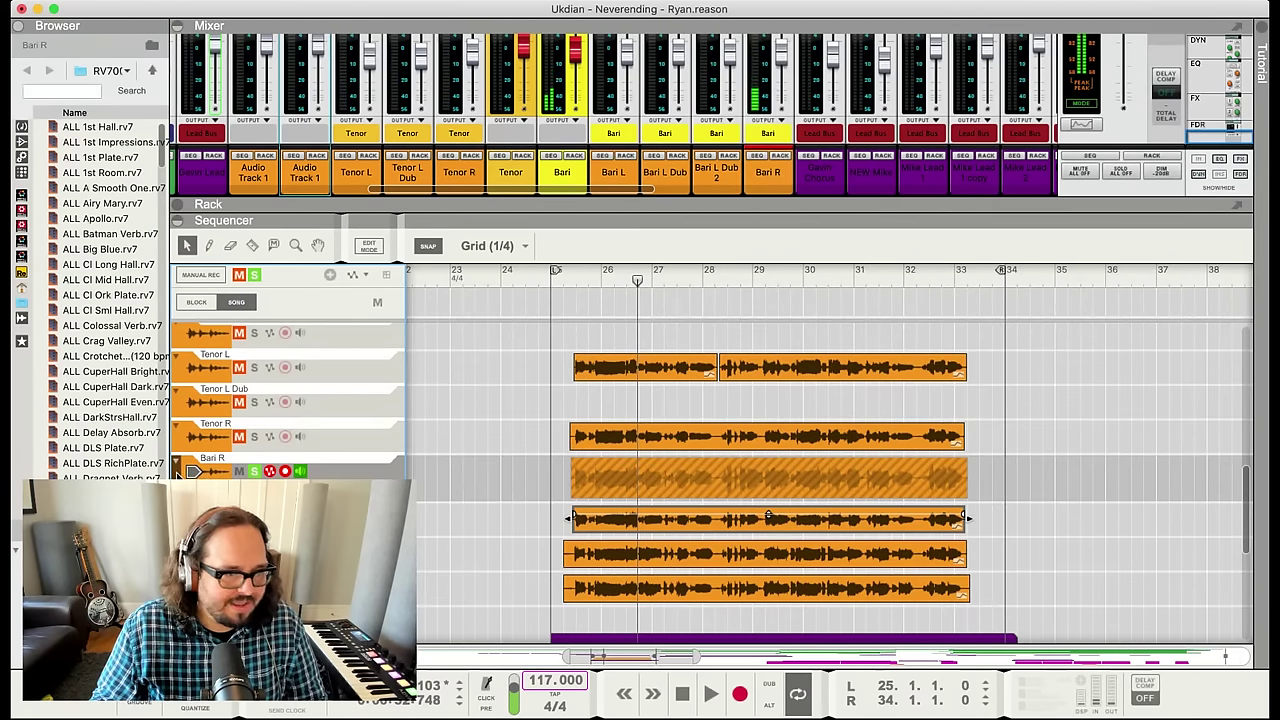
{"action": "left_click_drag", "start_coordinate": [193, 470], "coordinate": [196, 505]}
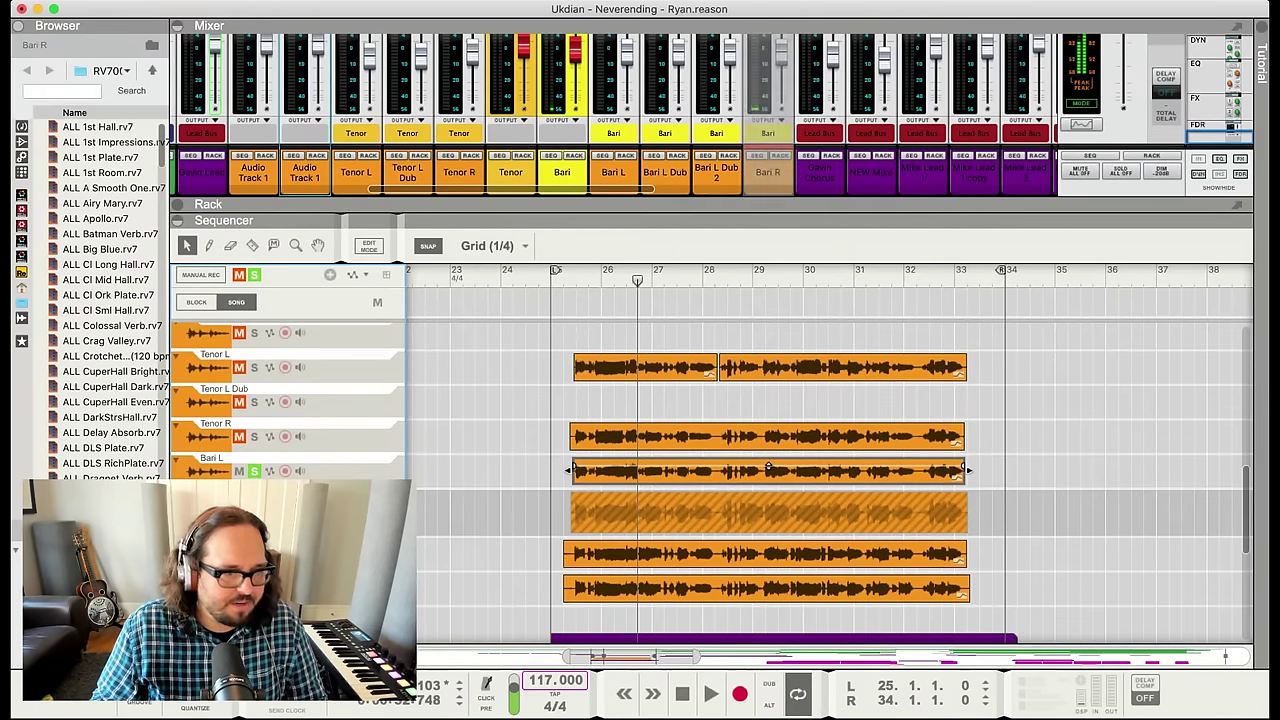
Unmute the Bari R clip and lower its level to -1.65 dB while playing the Bari takes from bar 25
{"action": "left_click", "coordinate": [564, 275]}
{"action": "key", "text": "space"}
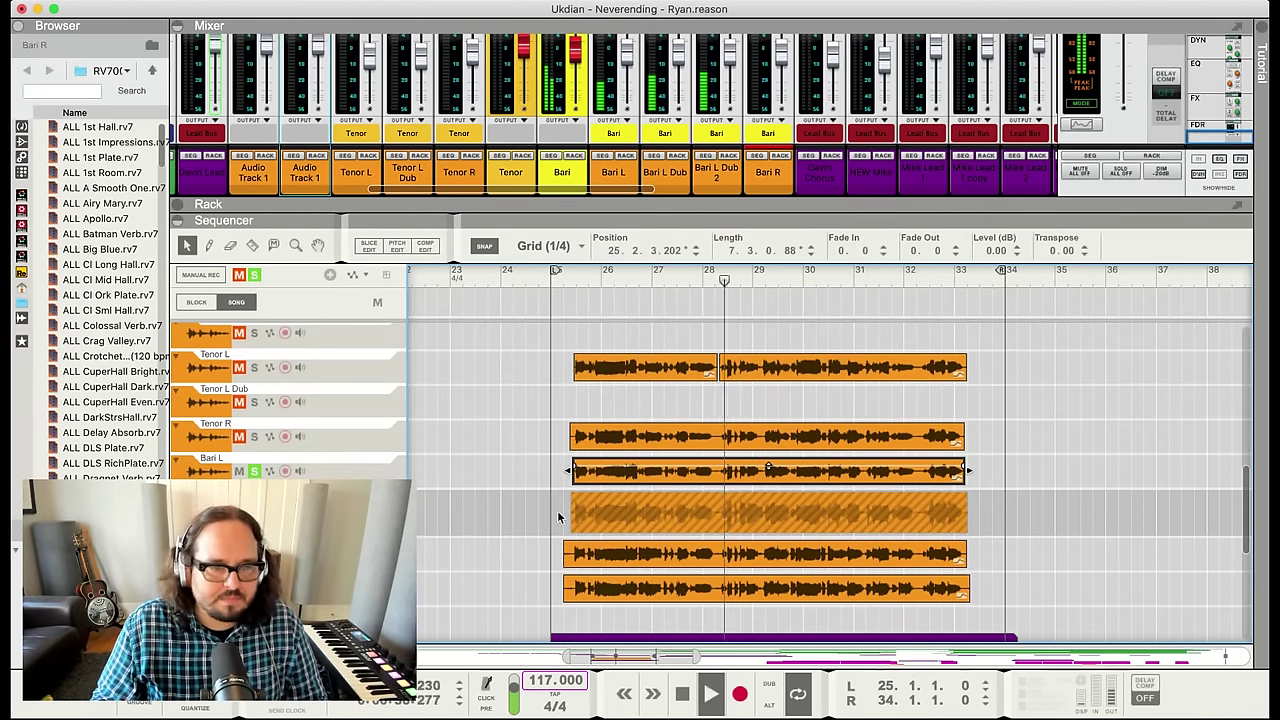
{"action": "left_click_drag", "start_coordinate": [541, 492], "coordinate": [988, 519]}
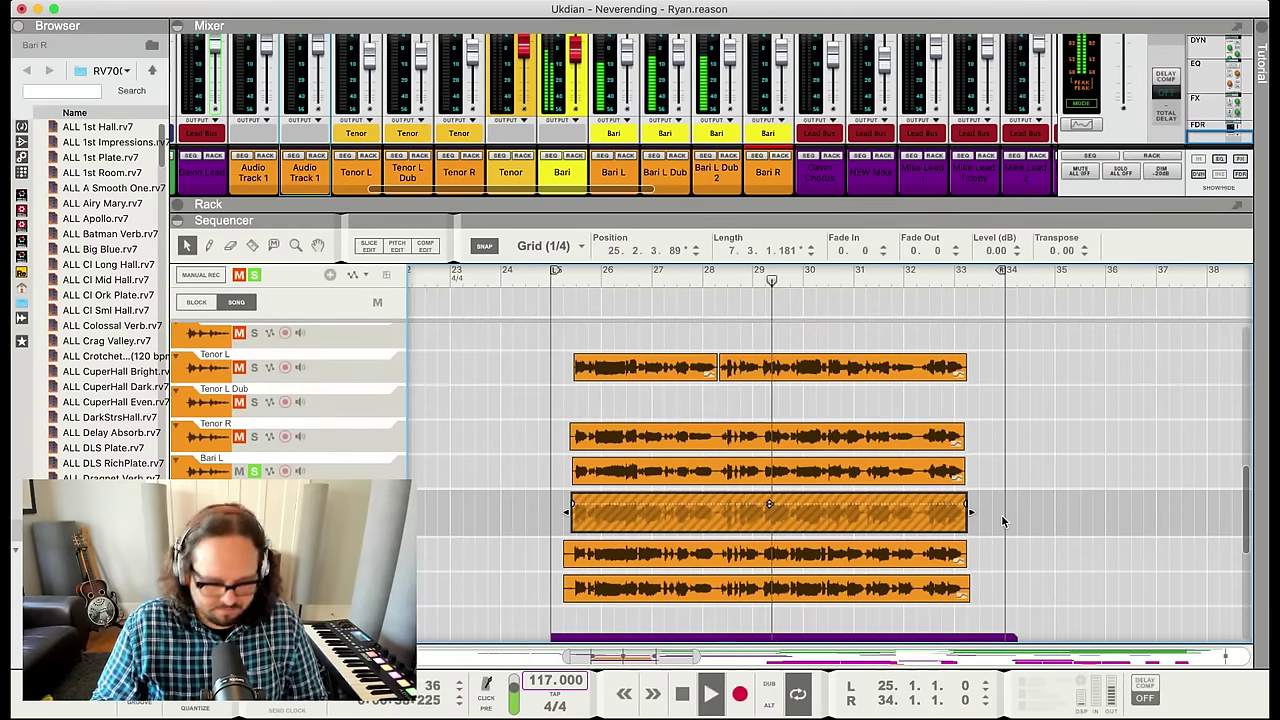
{"action": "key", "text": "m"}
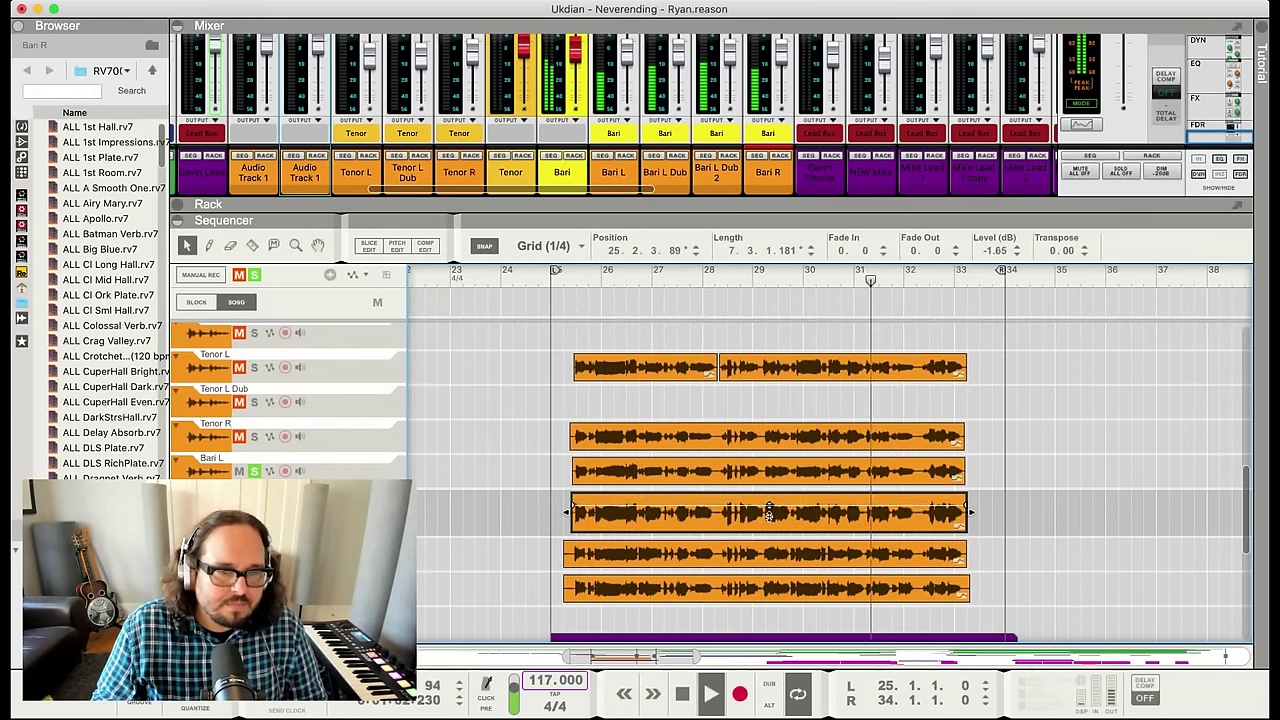
{"action": "left_click", "coordinate": [515, 502]}
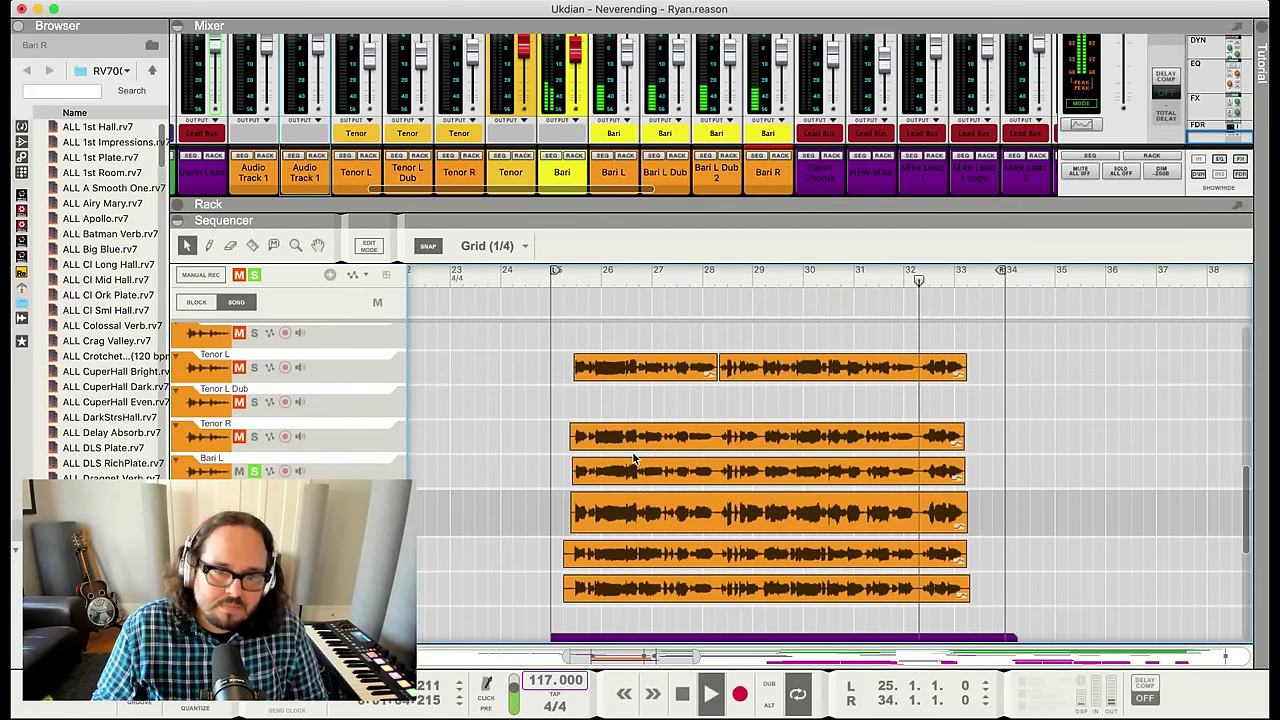
{"action": "key", "text": "space"}
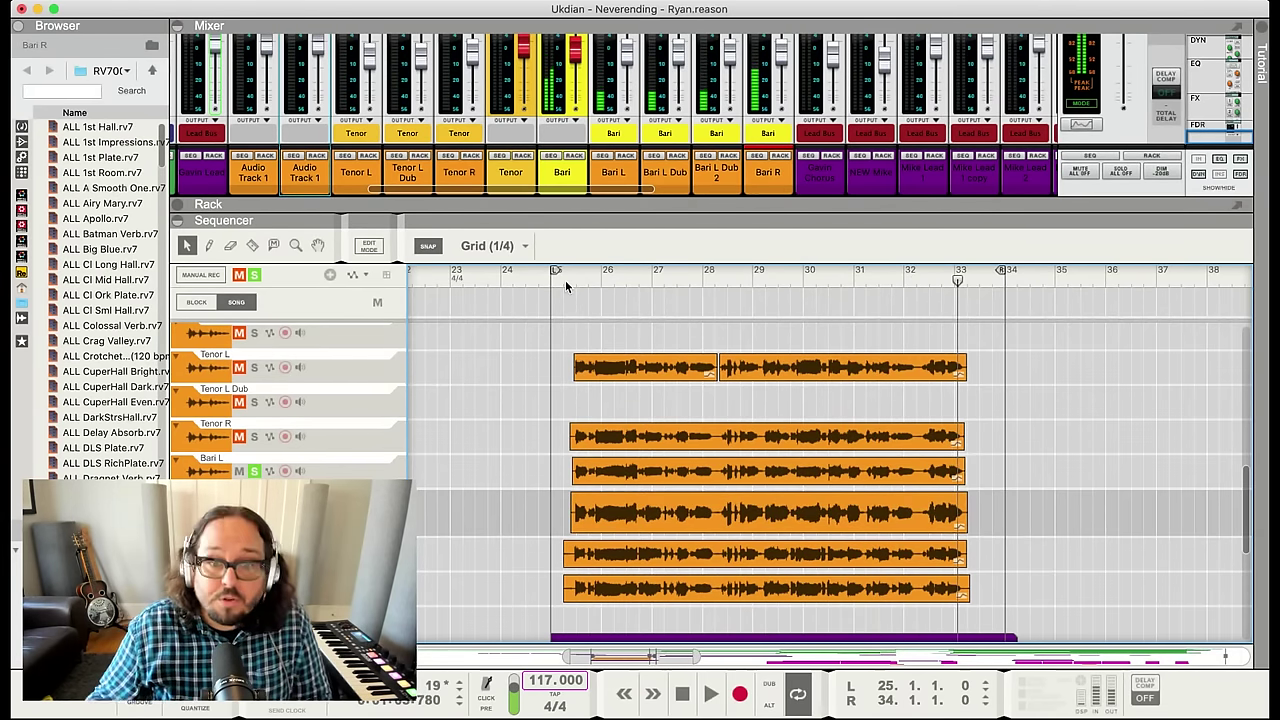
Select the Audio Track 1 Dub track and the Bari L Dub clip, and clear all track solos
{"action": "left_click", "coordinate": [347, 397]}
{"action": "left_click", "coordinate": [353, 368]}
{"action": "scroll", "coordinate": [350, 368], "scroll_direction": "up", "scroll_amount": 1}
{"action": "left_click", "coordinate": [342, 362]}
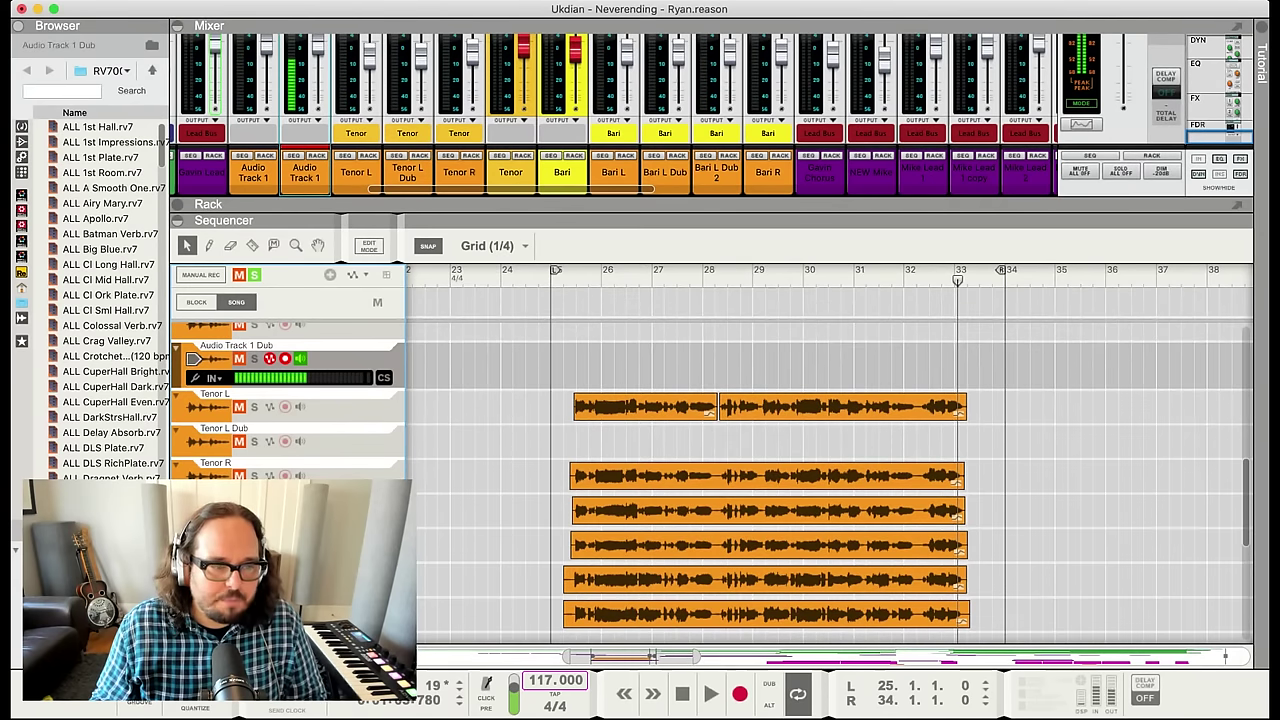
{"action": "left_click_drag", "start_coordinate": [522, 562], "coordinate": [980, 598]}
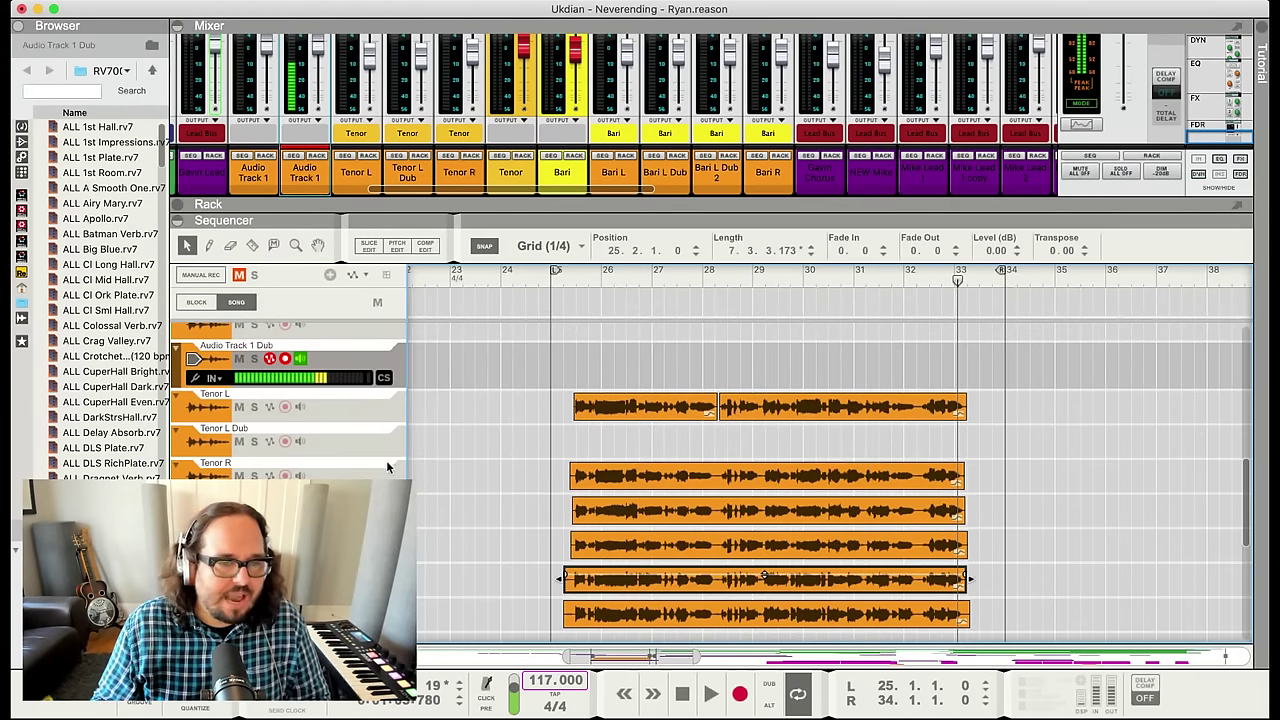
Solo the Tenor L and Tenor R tracks and play from bar 25 to hear them with the lead and Bari dub takes
{"action": "left_click", "coordinate": [254, 407]}
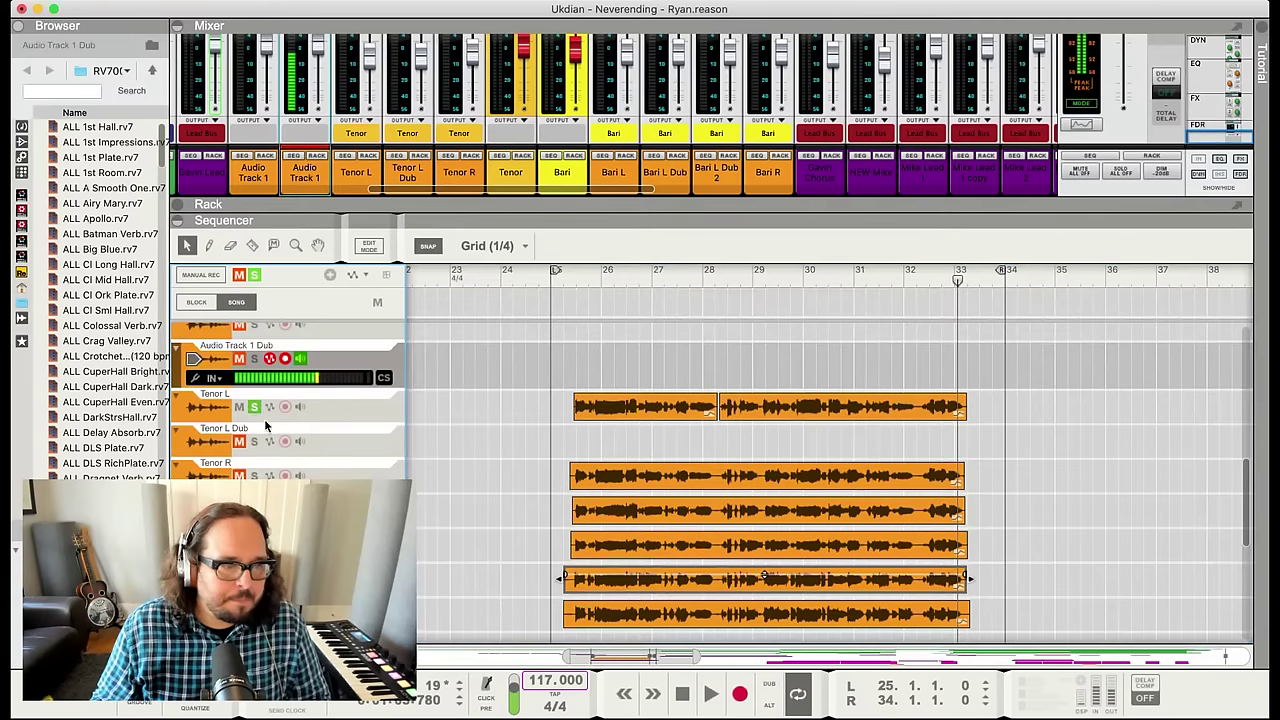
{"action": "left_click", "coordinate": [254, 475]}
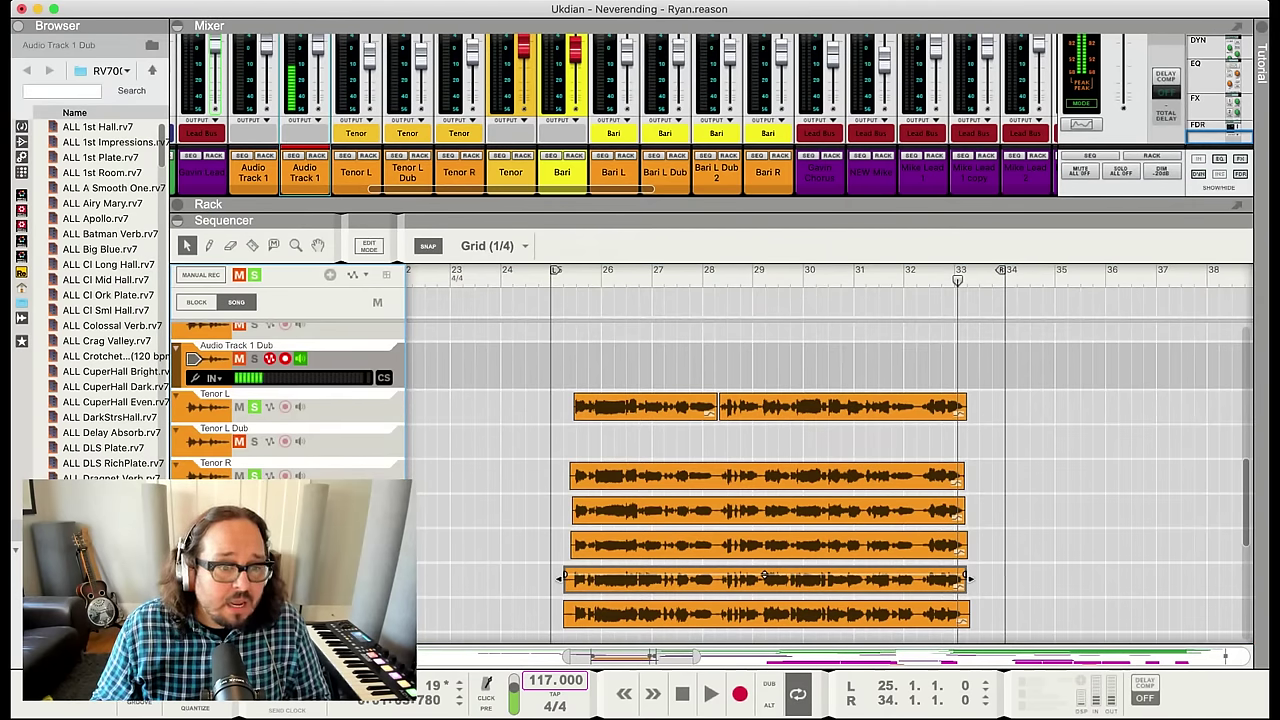
{"action": "scroll", "coordinate": [273, 476], "scroll_direction": "up", "scroll_amount": 5}
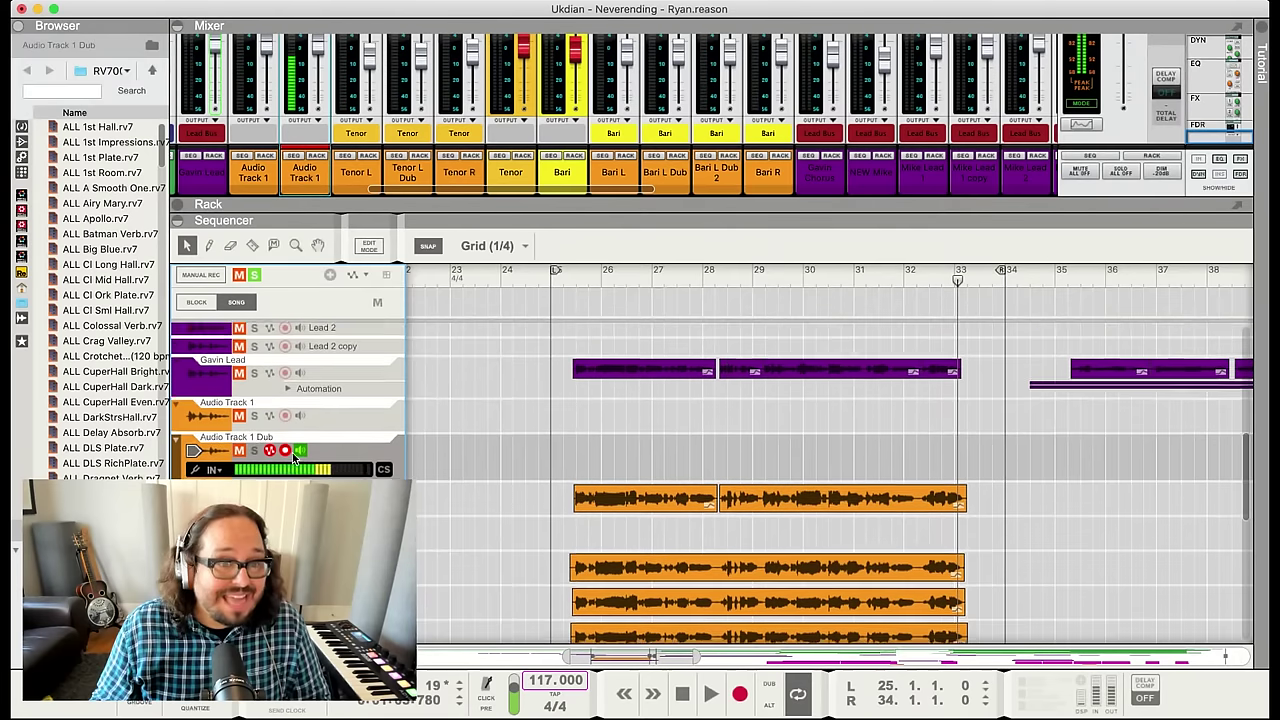
{"action": "scroll", "coordinate": [324, 440], "scroll_direction": "down", "scroll_amount": 8}
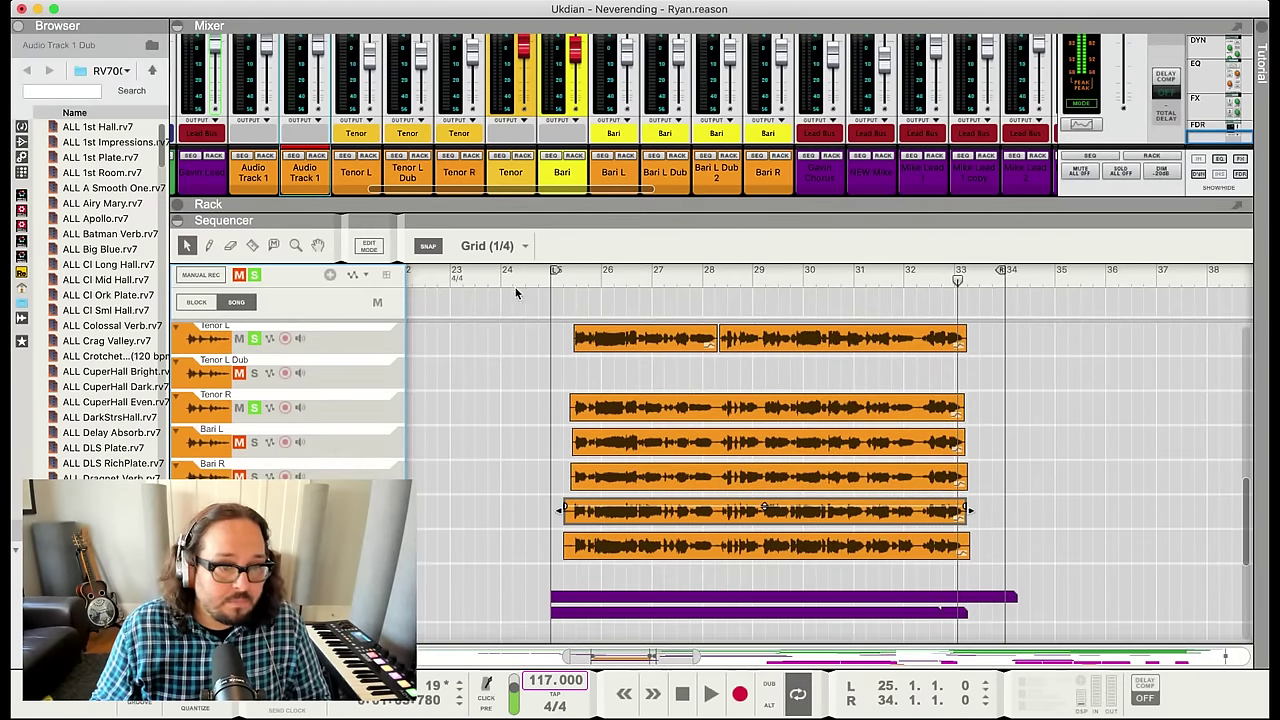
{"action": "left_click", "coordinate": [561, 279]}
{"action": "key", "text": "space"}
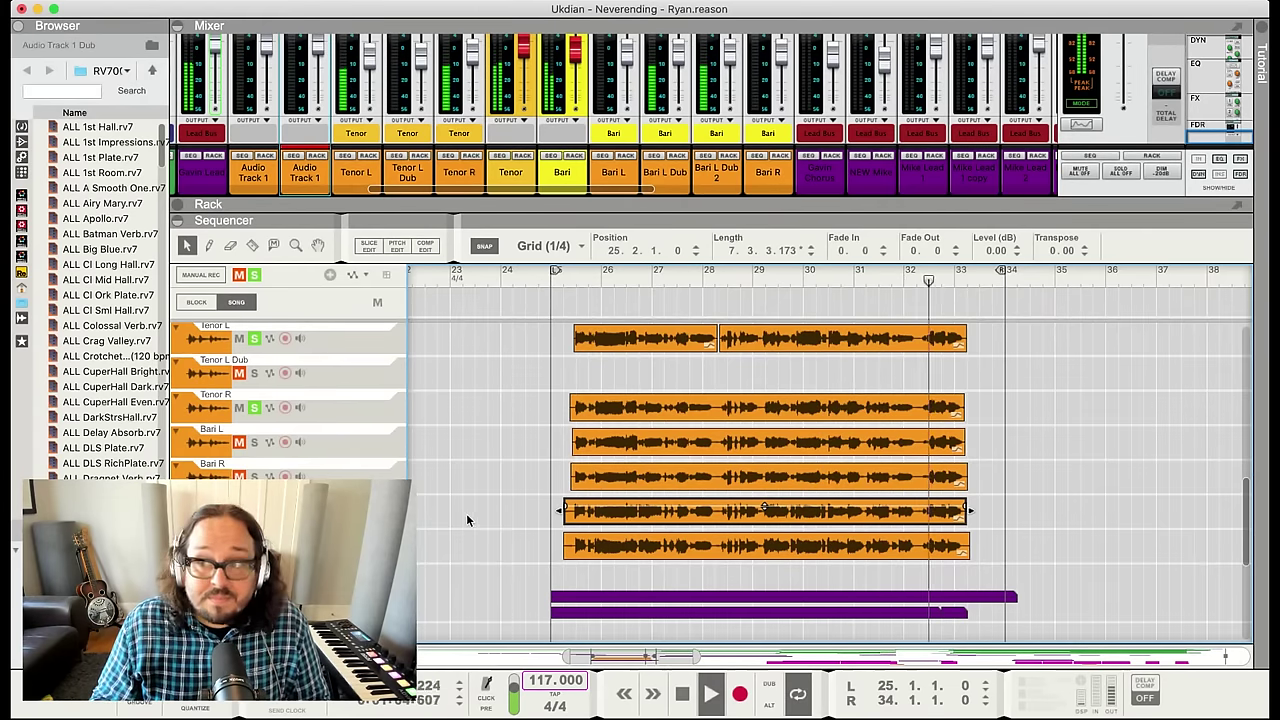
{"action": "key", "text": "space"}
Mute the two Bari L dub clips and audition the passage from bar 25 with Bari L and Bari R soloed instead
{"action": "left_click_drag", "start_coordinate": [518, 494], "coordinate": [945, 562]}
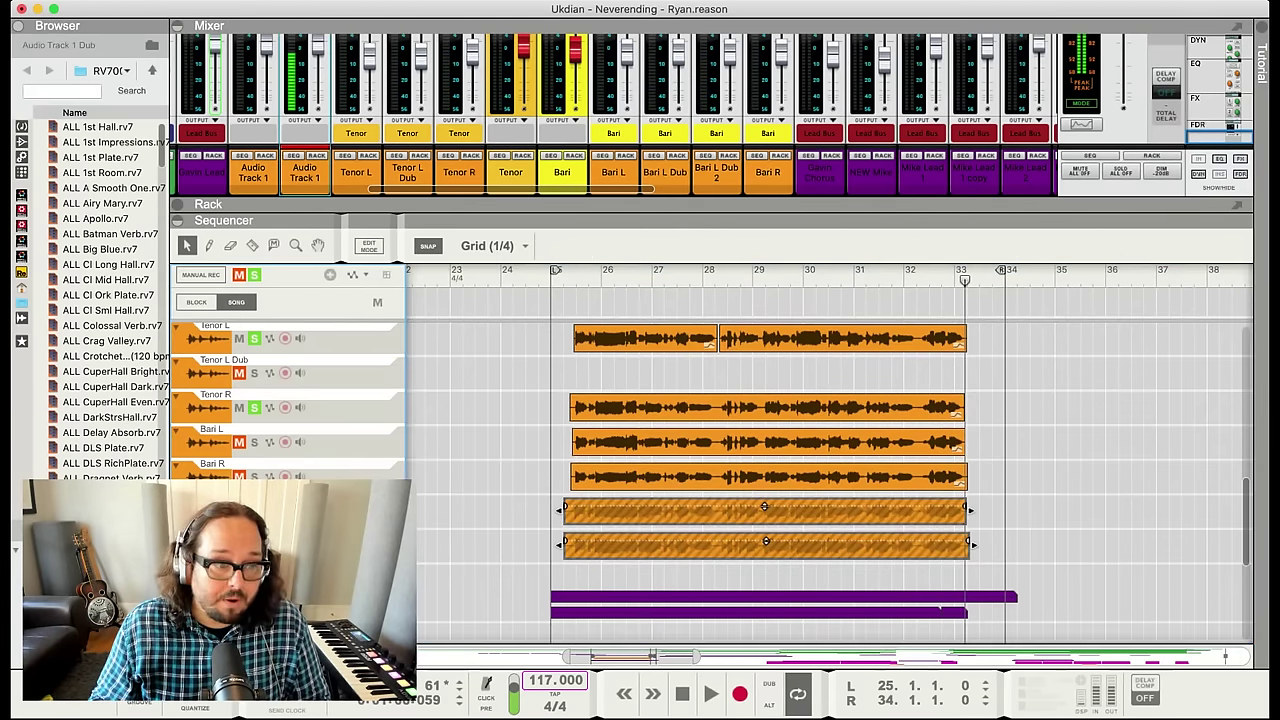
{"action": "left_click", "coordinate": [561, 279]}
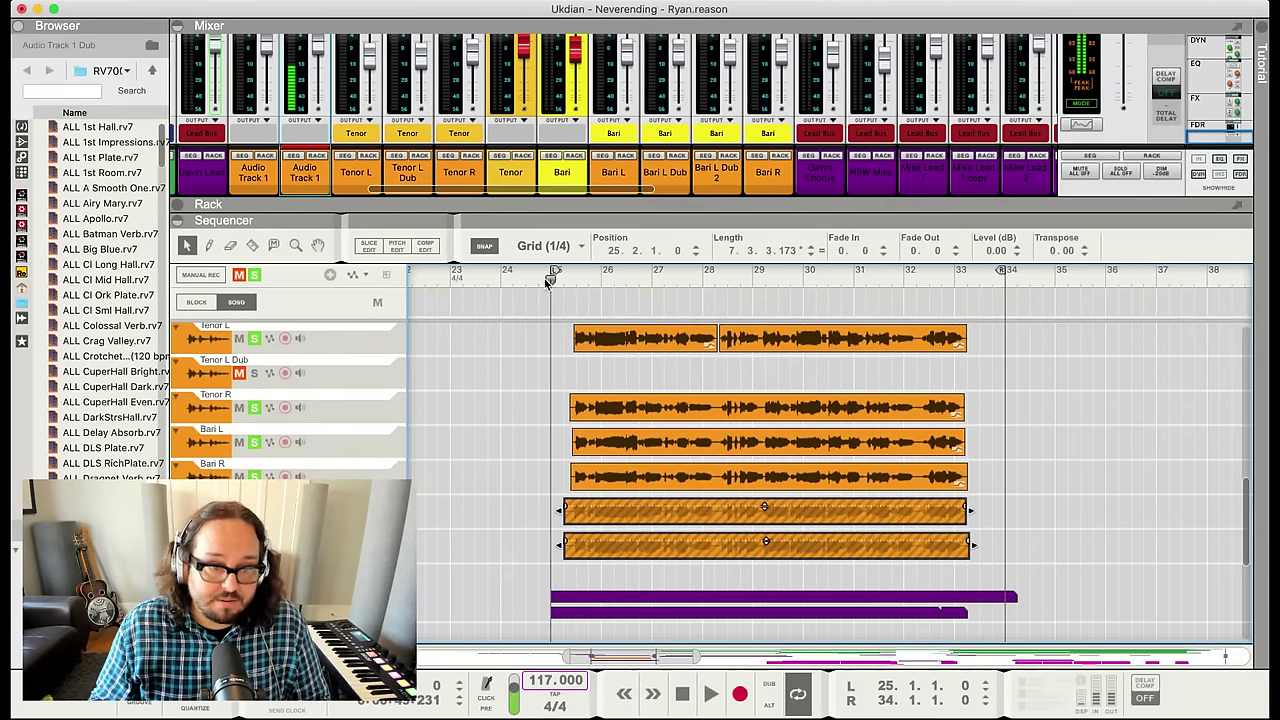
{"action": "key", "text": "space"}
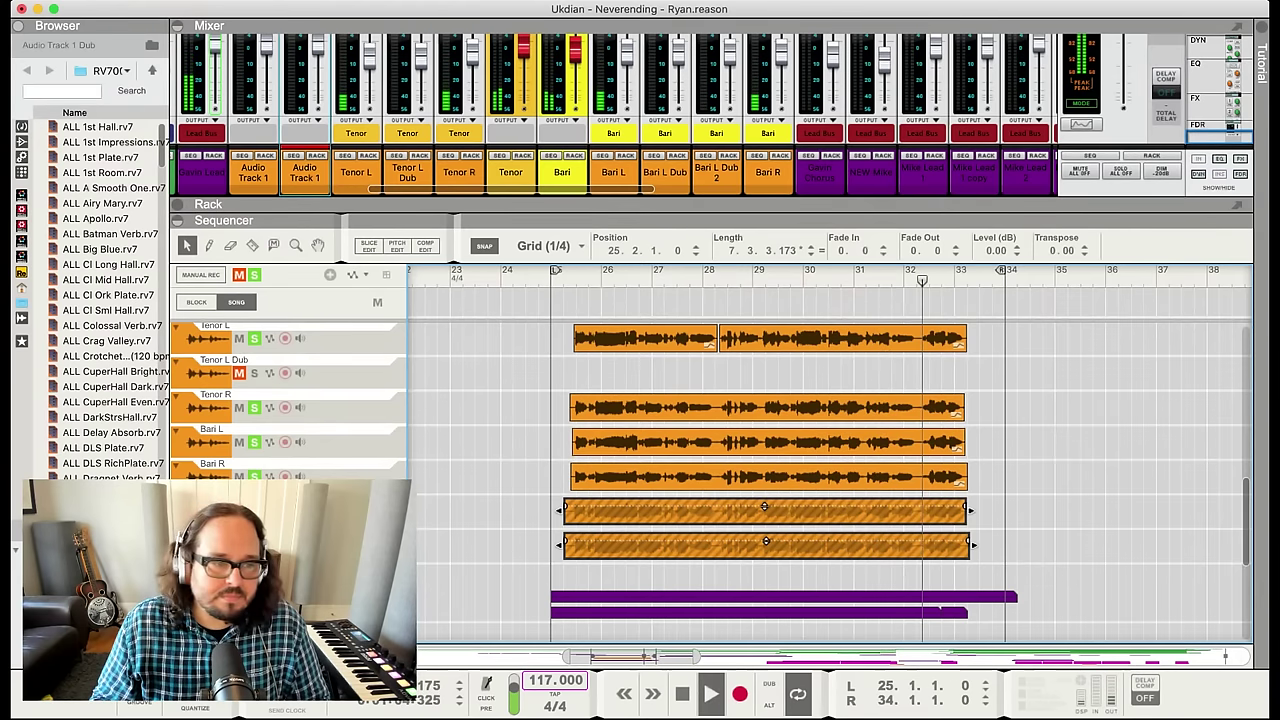
{"action": "key", "text": "space"}
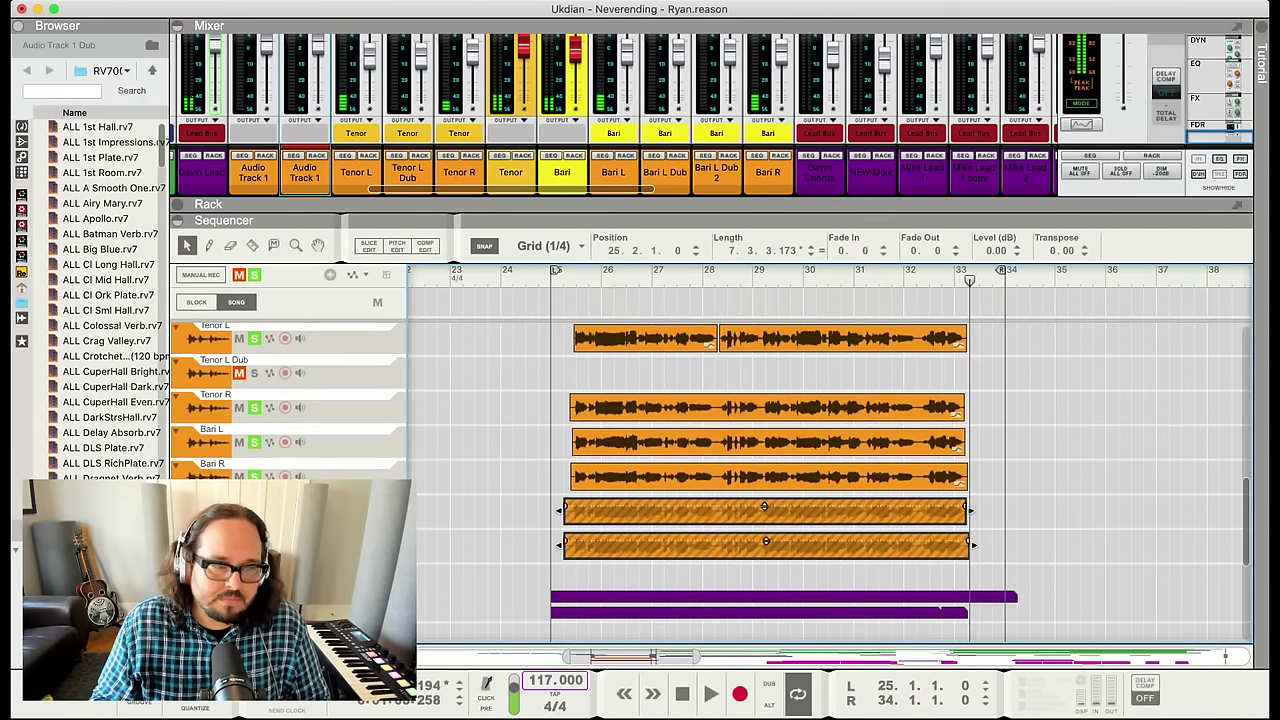
Unmute the two Bari L dub clips and play the passage from just before bar 25
{"action": "left_click", "coordinate": [536, 283]}
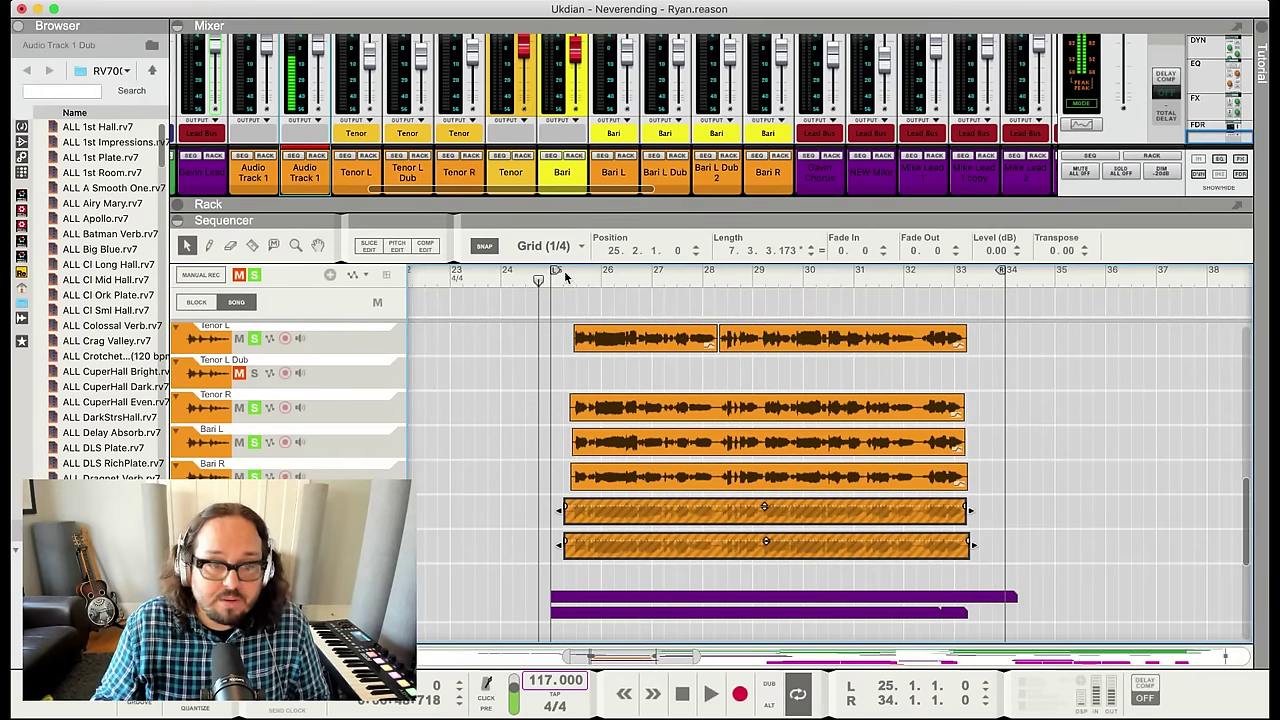
{"action": "left_click_drag", "start_coordinate": [548, 493], "coordinate": [1009, 548]}
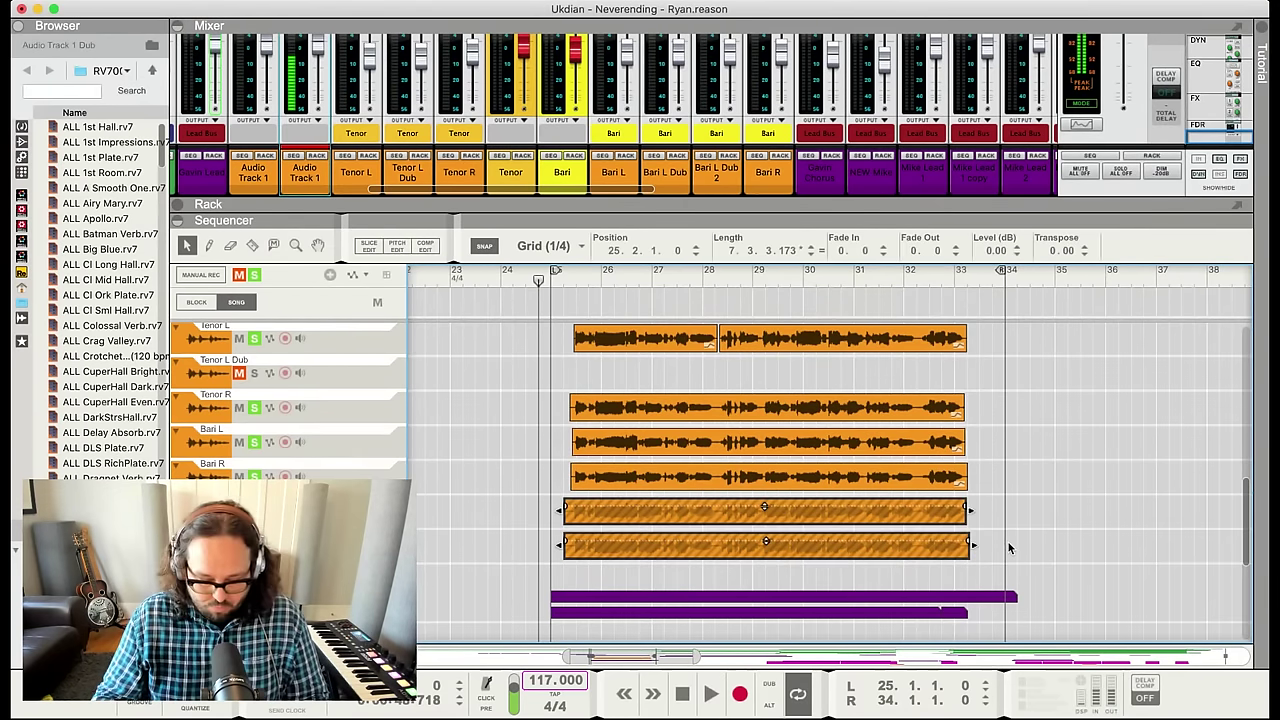
{"action": "left_click", "coordinate": [541, 282]}
{"action": "key", "text": "space"}
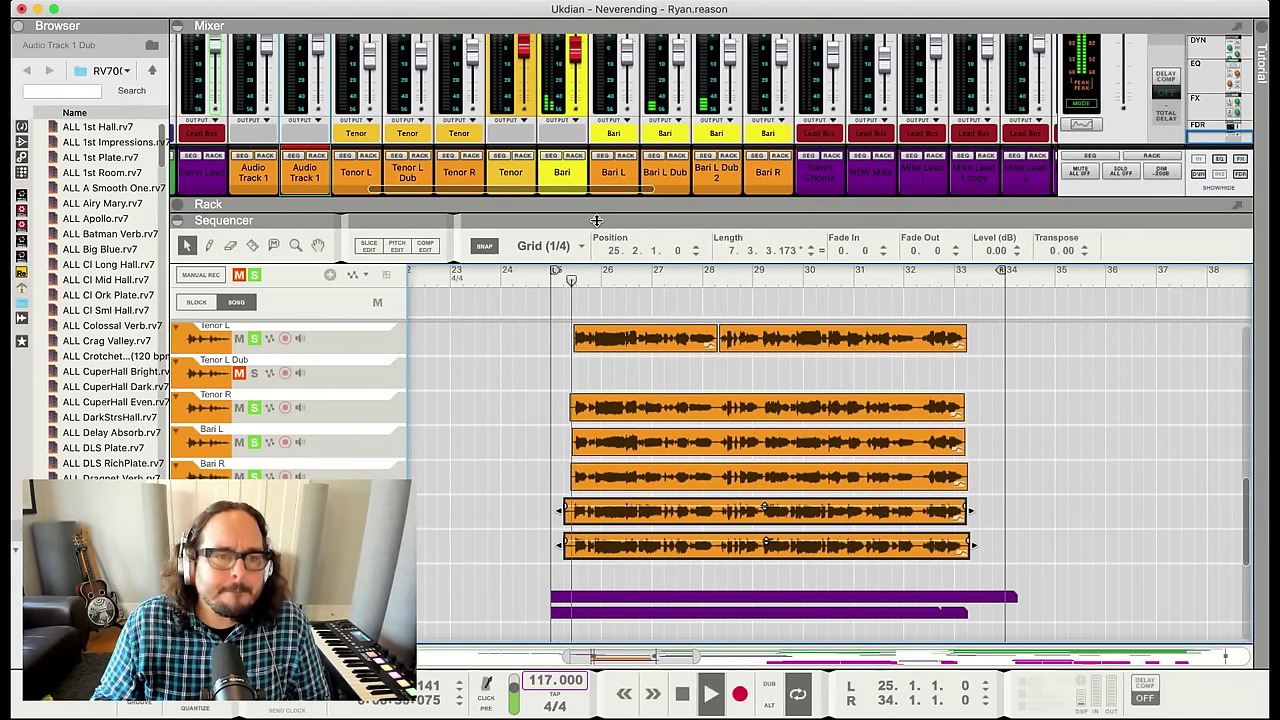
Lower the Bari L and Bari L Dub channel levels together while the harmony passage plays
{"action": "scroll", "coordinate": [572, 190], "scroll_direction": "up", "scroll_amount": 3}
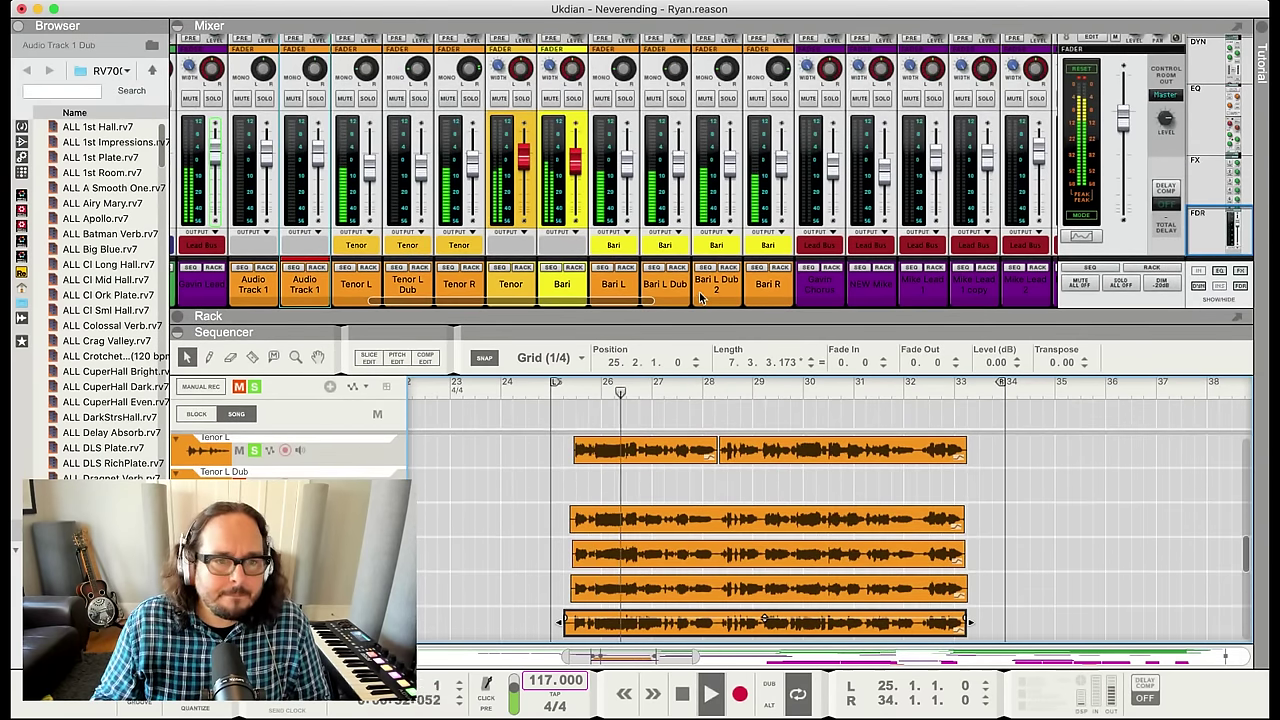
{"action": "left_click", "coordinate": [626, 288]}
{"action": "left_click", "coordinate": [664, 284], "text": "shift"}
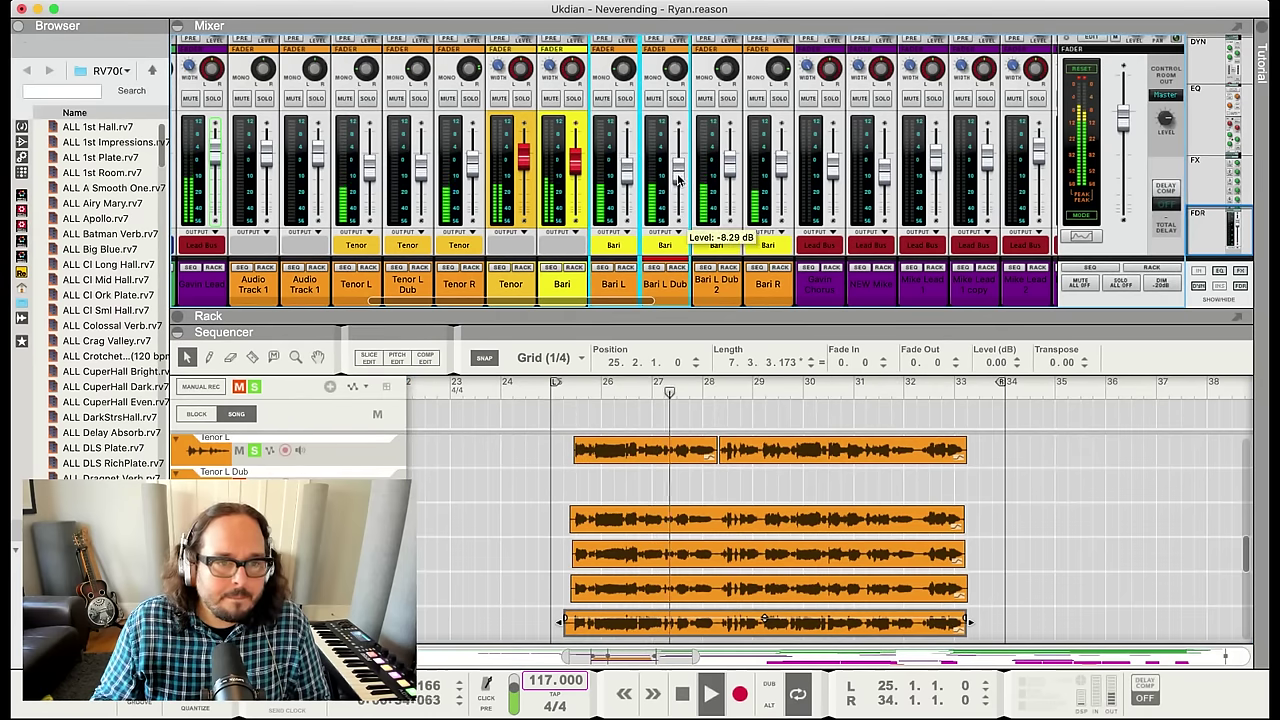
{"action": "left_click_drag", "start_coordinate": [679, 181], "coordinate": [681, 183]}
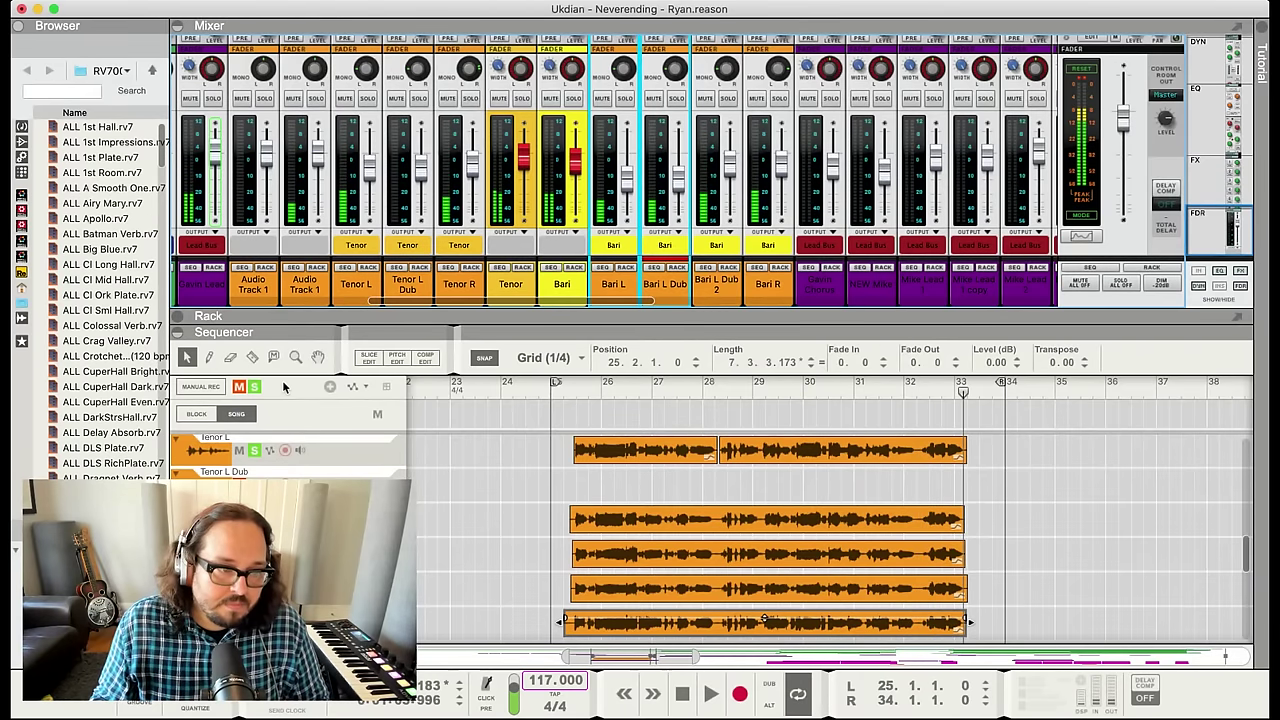
{"action": "key", "text": "space"}
Clear all track solos in the sequencer to bring back the rest of the mix
{"action": "left_click_drag", "start_coordinate": [372, 312], "coordinate": [438, 127]}
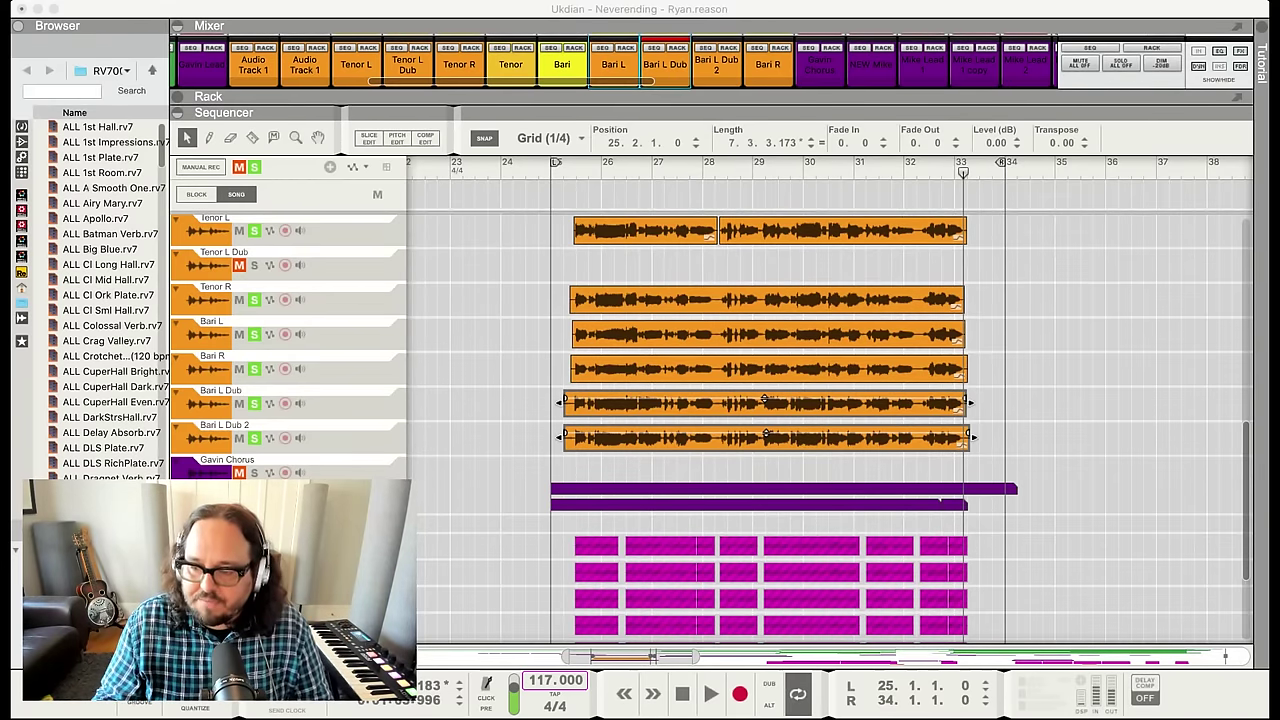
{"action": "left_click", "coordinate": [604, 375]}
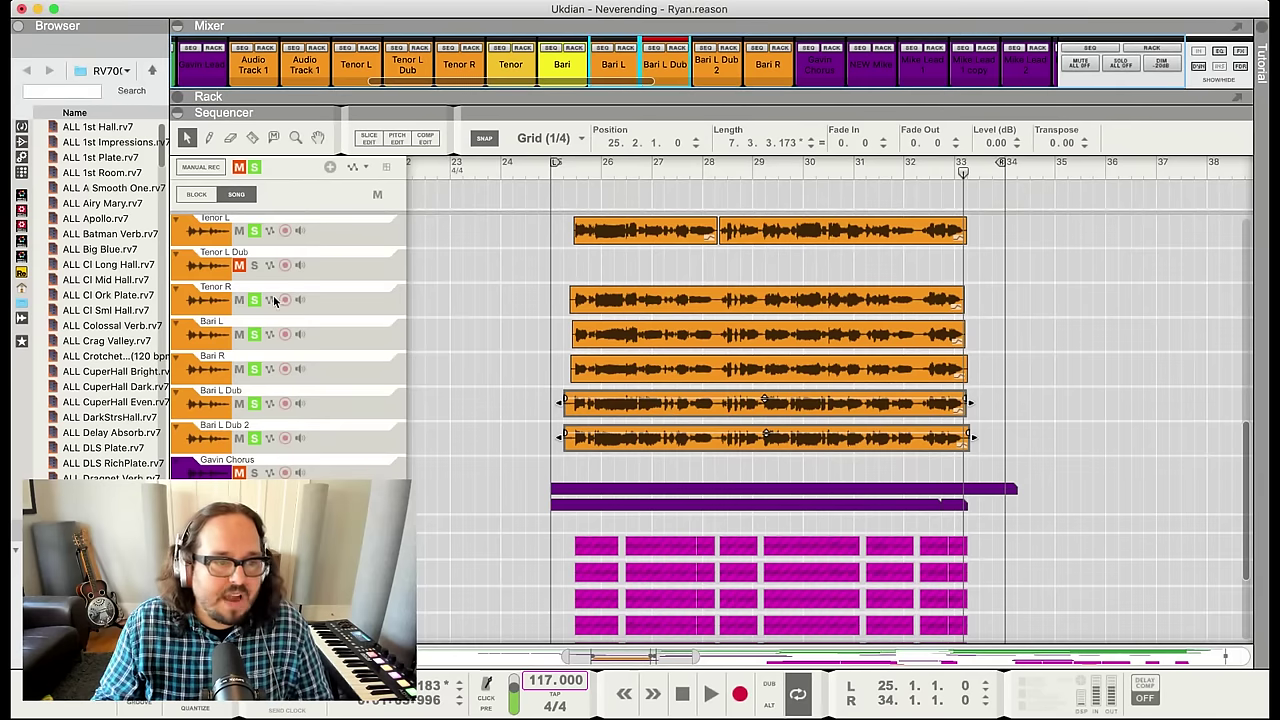
{"action": "left_click", "coordinate": [256, 168]}
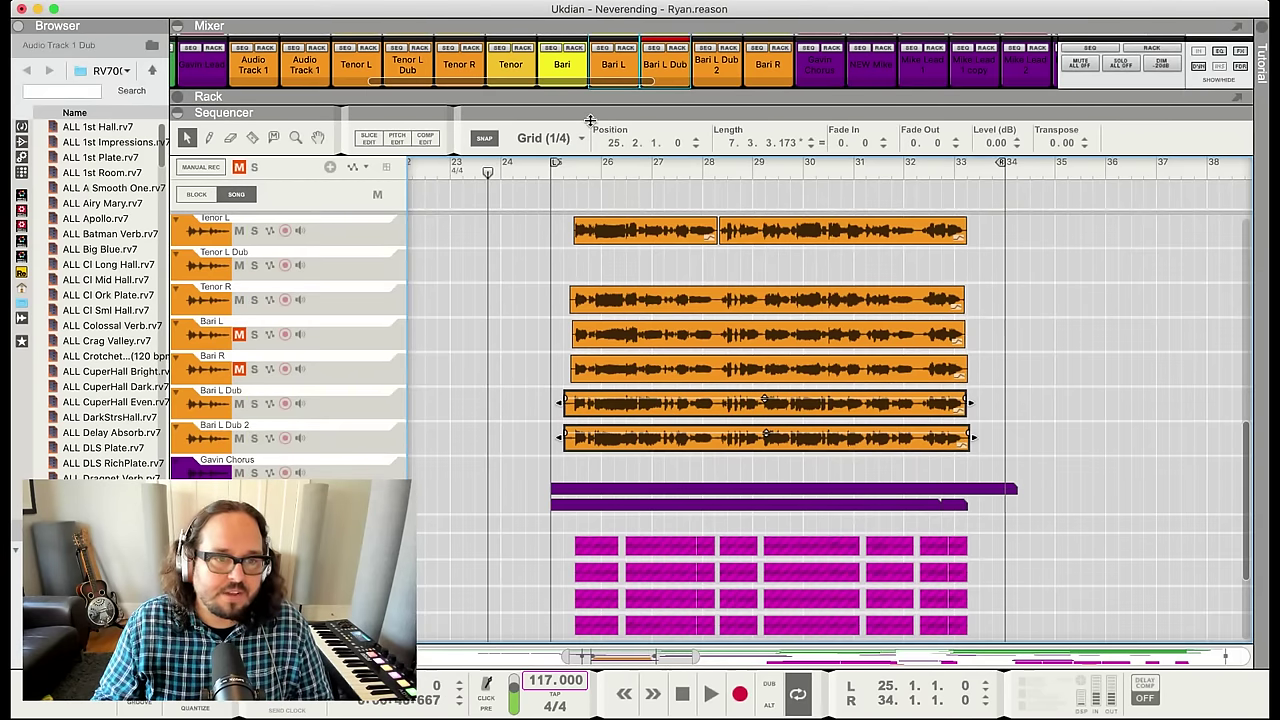
Raise the purple chorus lead channel's level to 5.60 dB, auditioning the full mix from just before bar 25
{"action": "left_click_drag", "start_coordinate": [594, 131], "coordinate": [612, 237]}
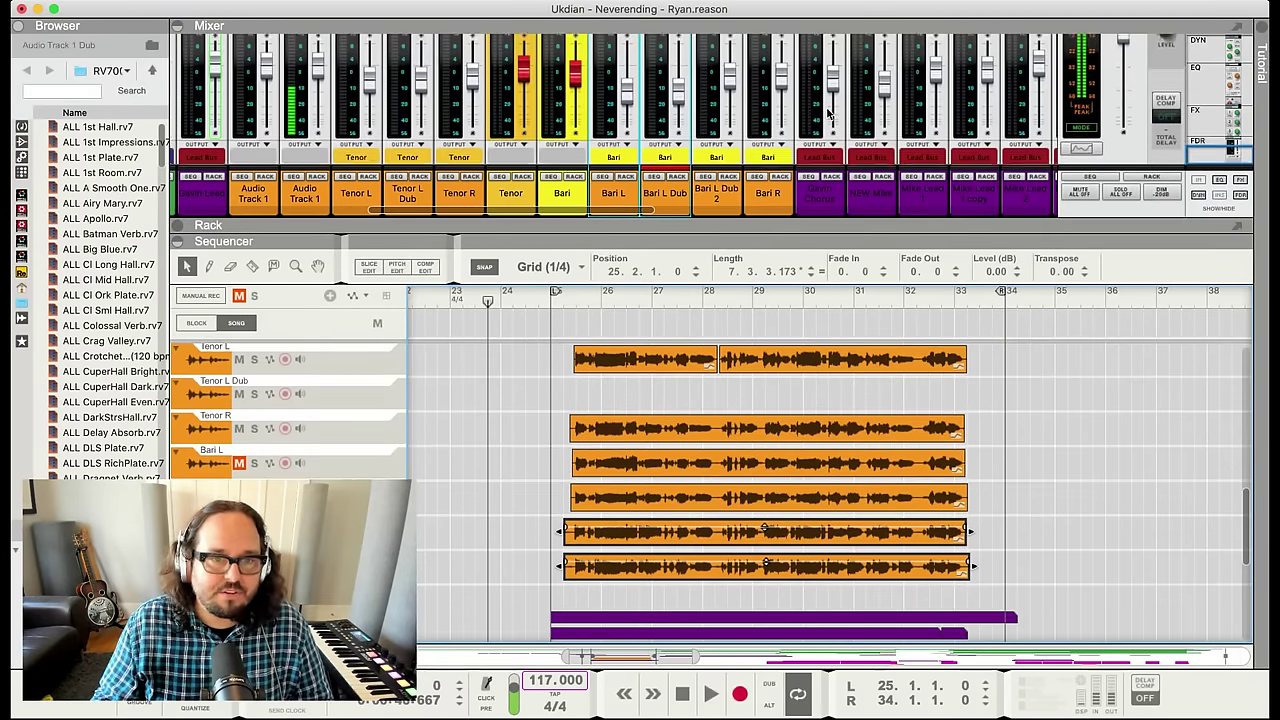
{"action": "left_click_drag", "start_coordinate": [838, 95], "coordinate": [838, 82]}
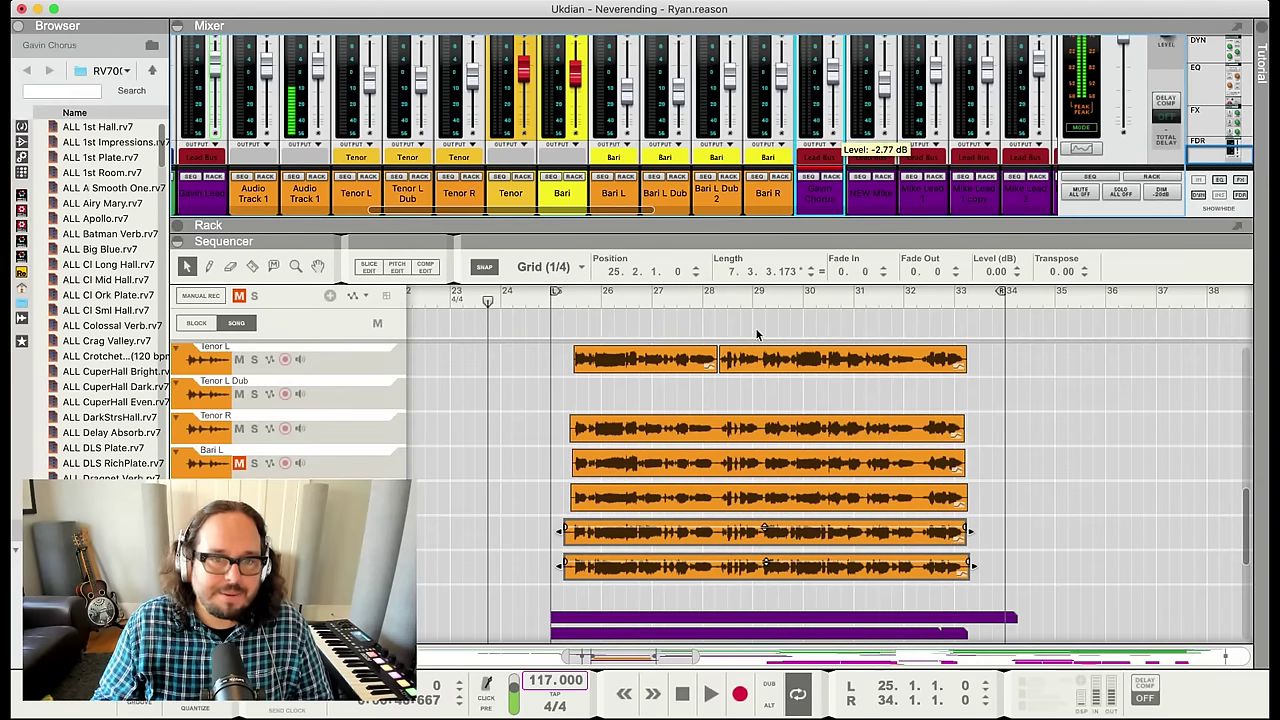
{"action": "left_click", "coordinate": [540, 302]}
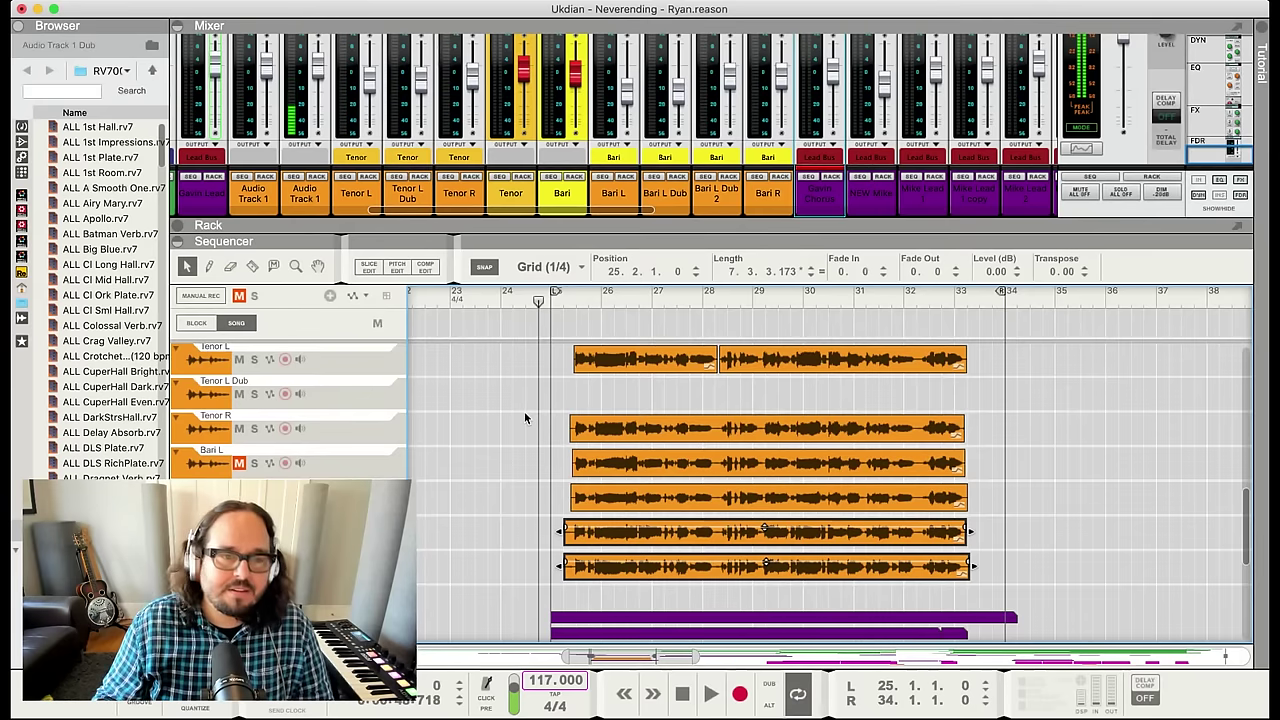
{"action": "left_click_drag", "start_coordinate": [672, 236], "coordinate": [676, 318]}
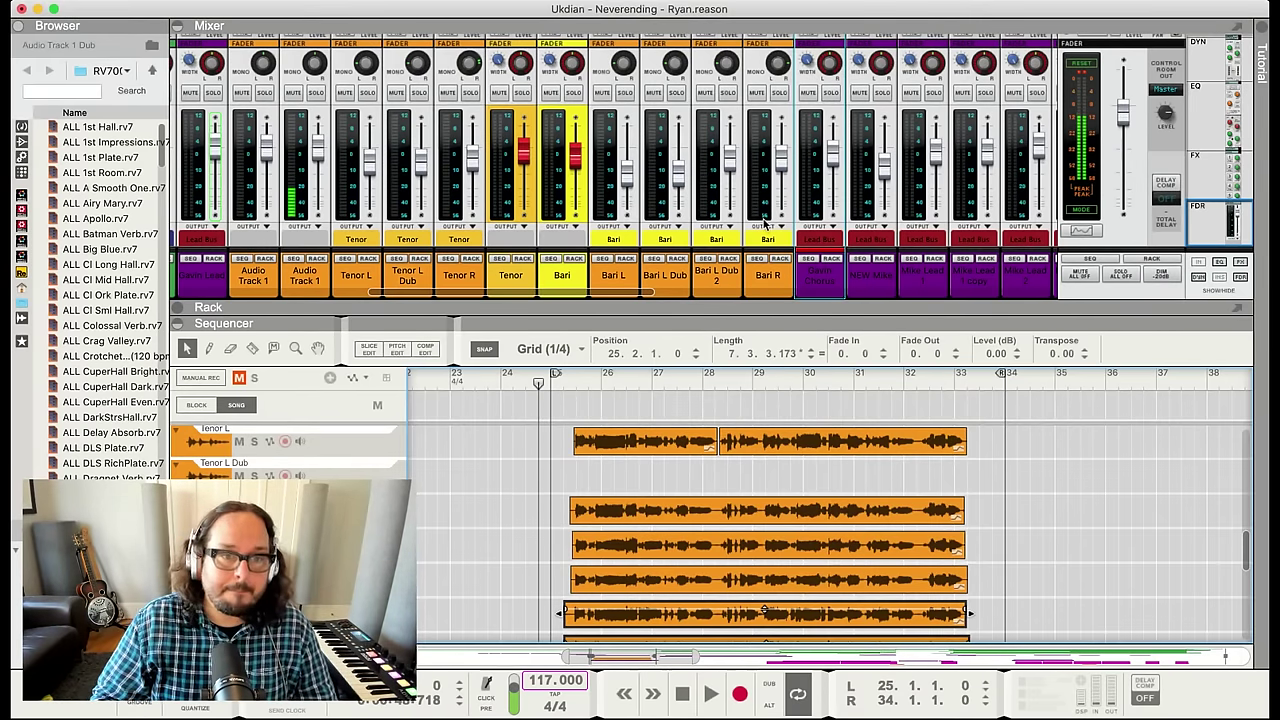
{"action": "key", "text": "space"}
{"action": "left_click", "coordinate": [833, 150]}
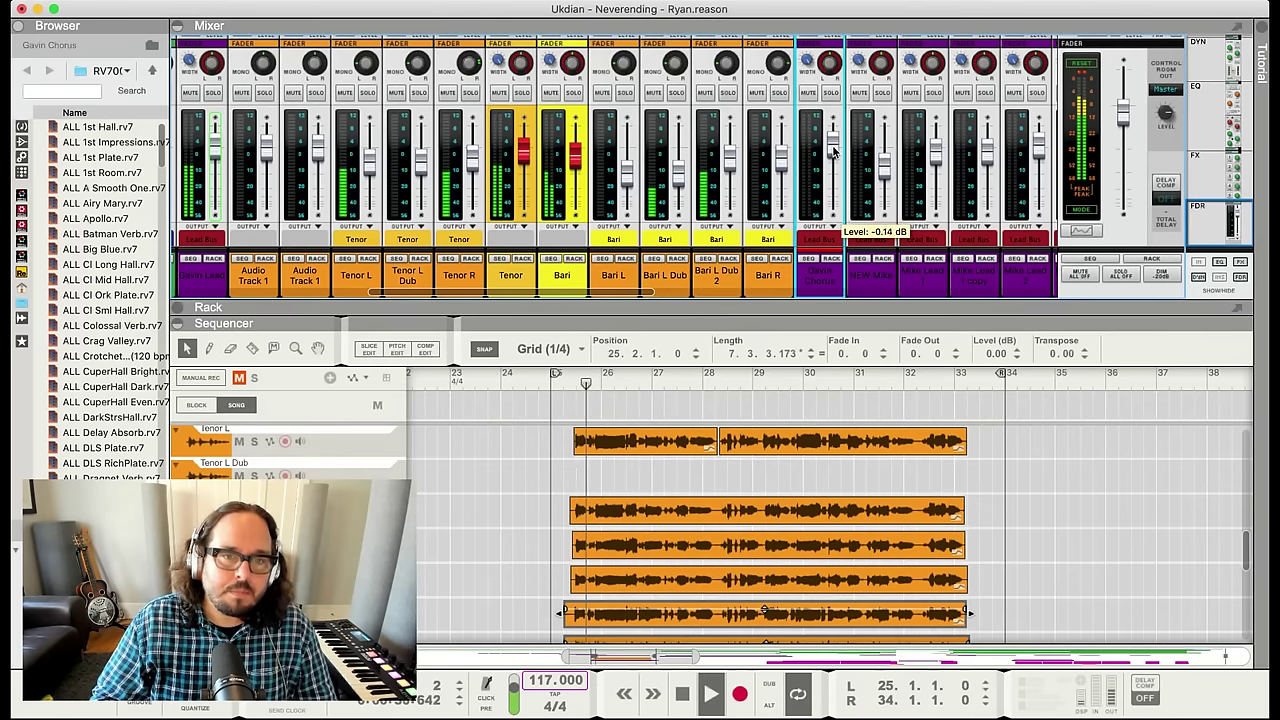
{"action": "left_click_drag", "start_coordinate": [833, 150], "coordinate": [835, 143]}
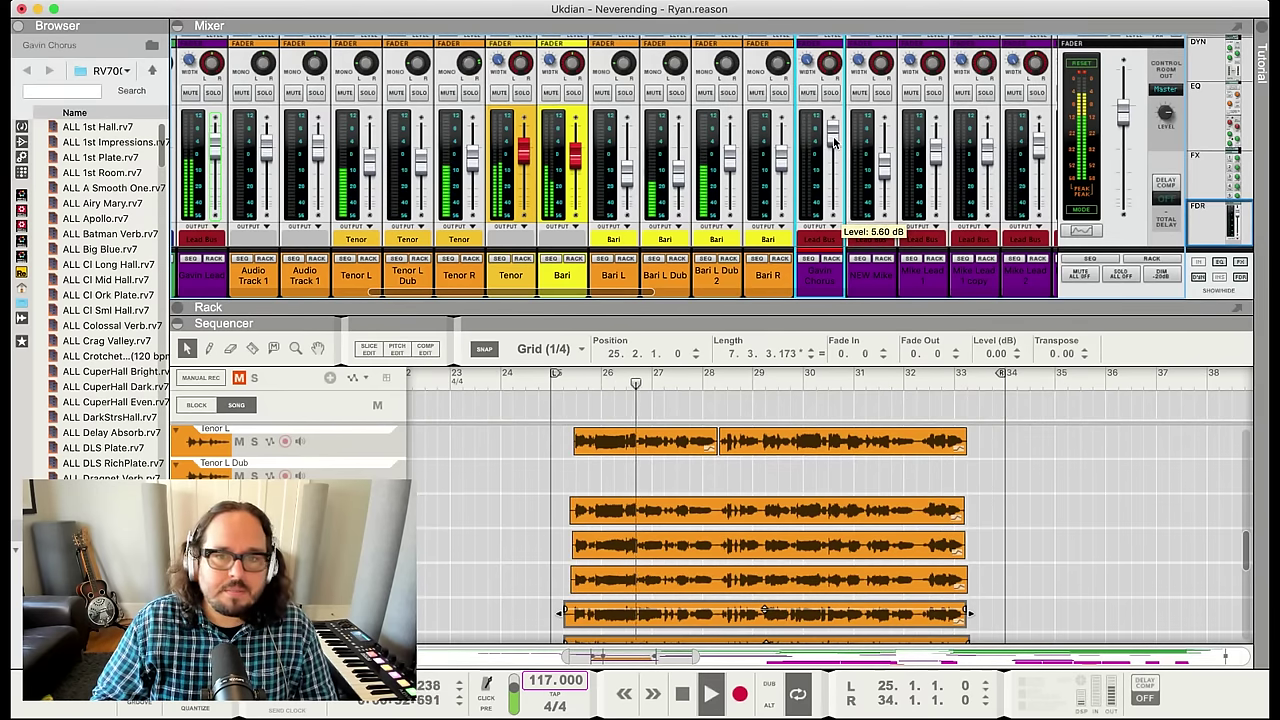
Rebalance the Bari channels during playback: lower Bari L Dub 2 and Bari R together, set Bari L to -10.85 dB and raise Bari L Dub
{"action": "left_click", "coordinate": [732, 281]}
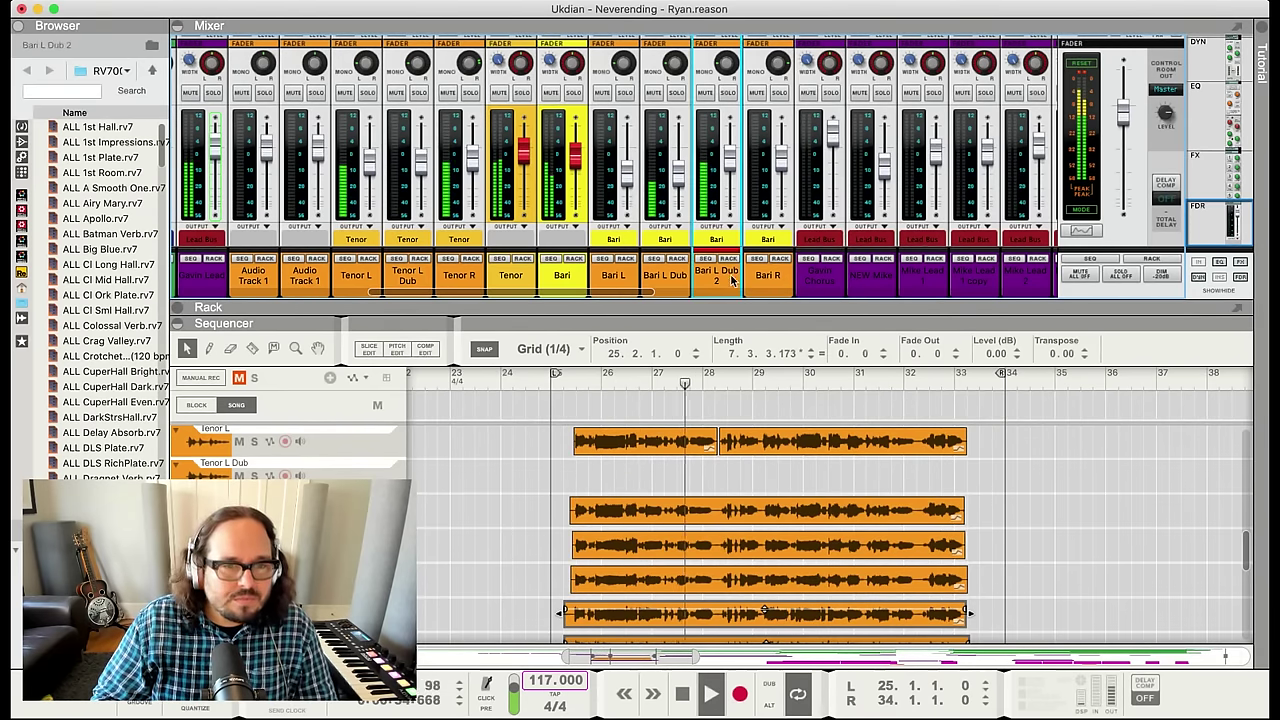
{"action": "left_click_drag", "start_coordinate": [781, 148], "coordinate": [781, 178]}
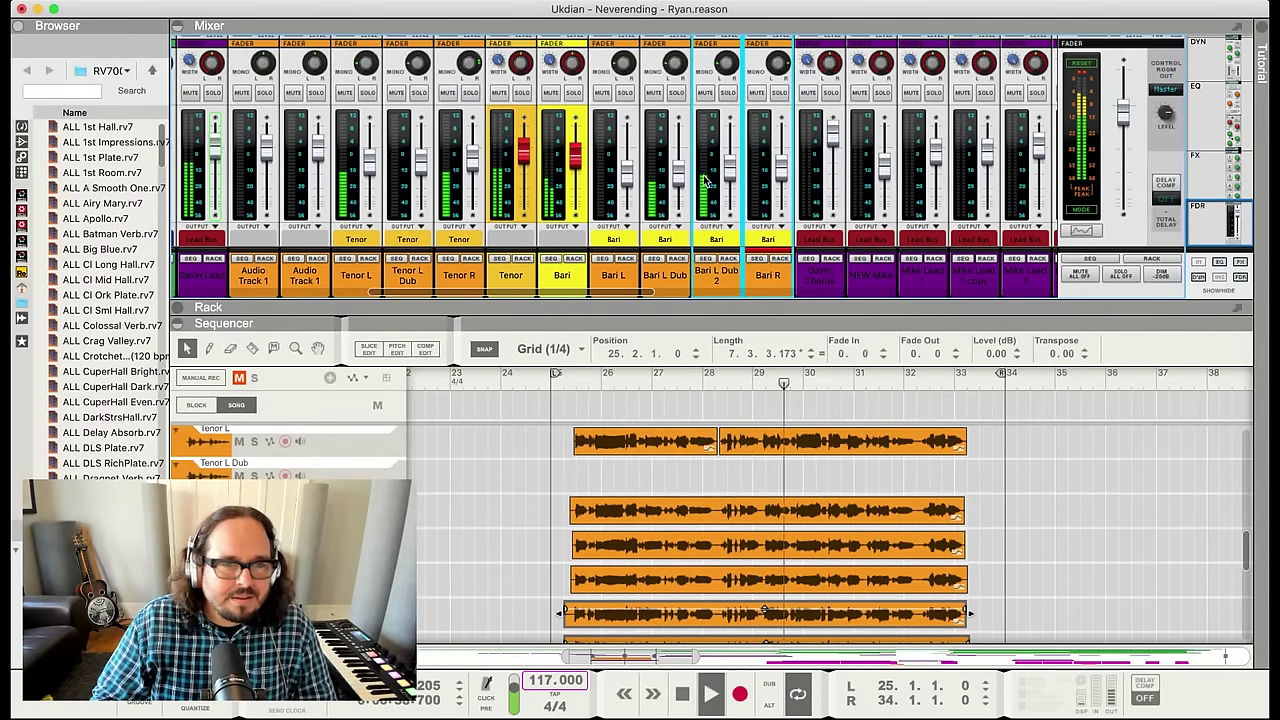
{"action": "left_click", "coordinate": [628, 172]}
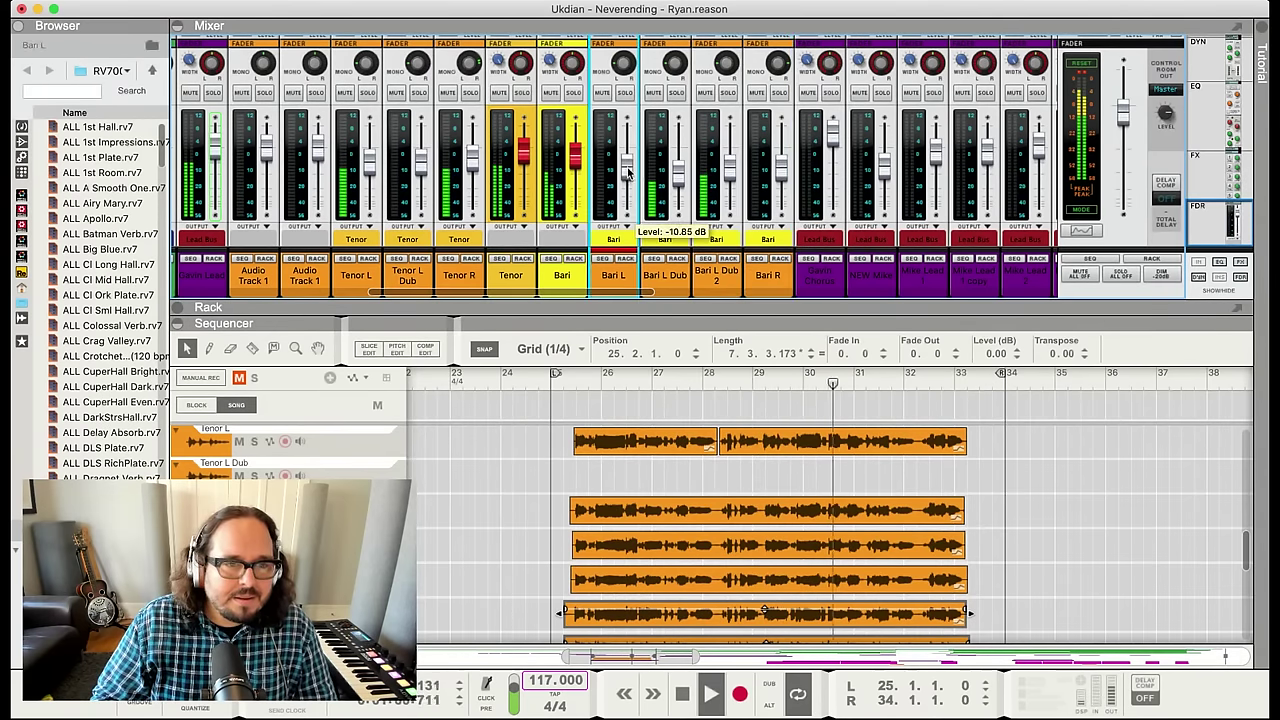
{"action": "left_click", "coordinate": [657, 137]}
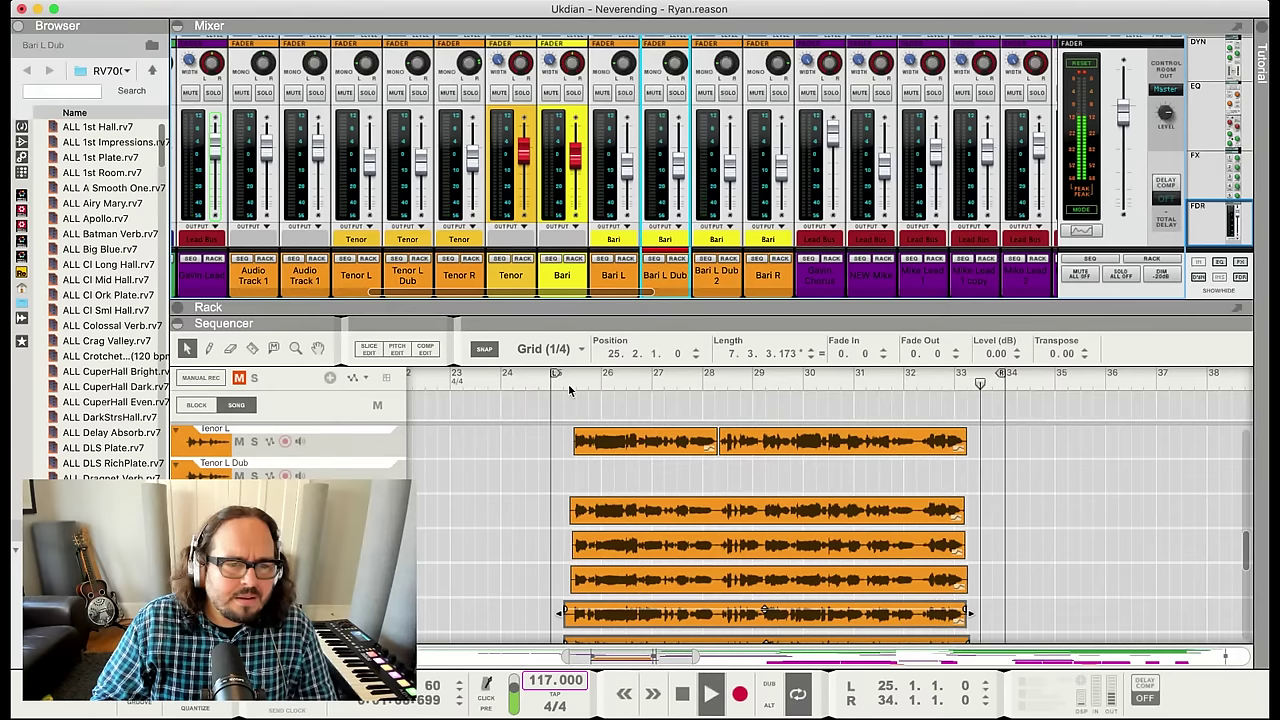
{"action": "key", "text": "space"}
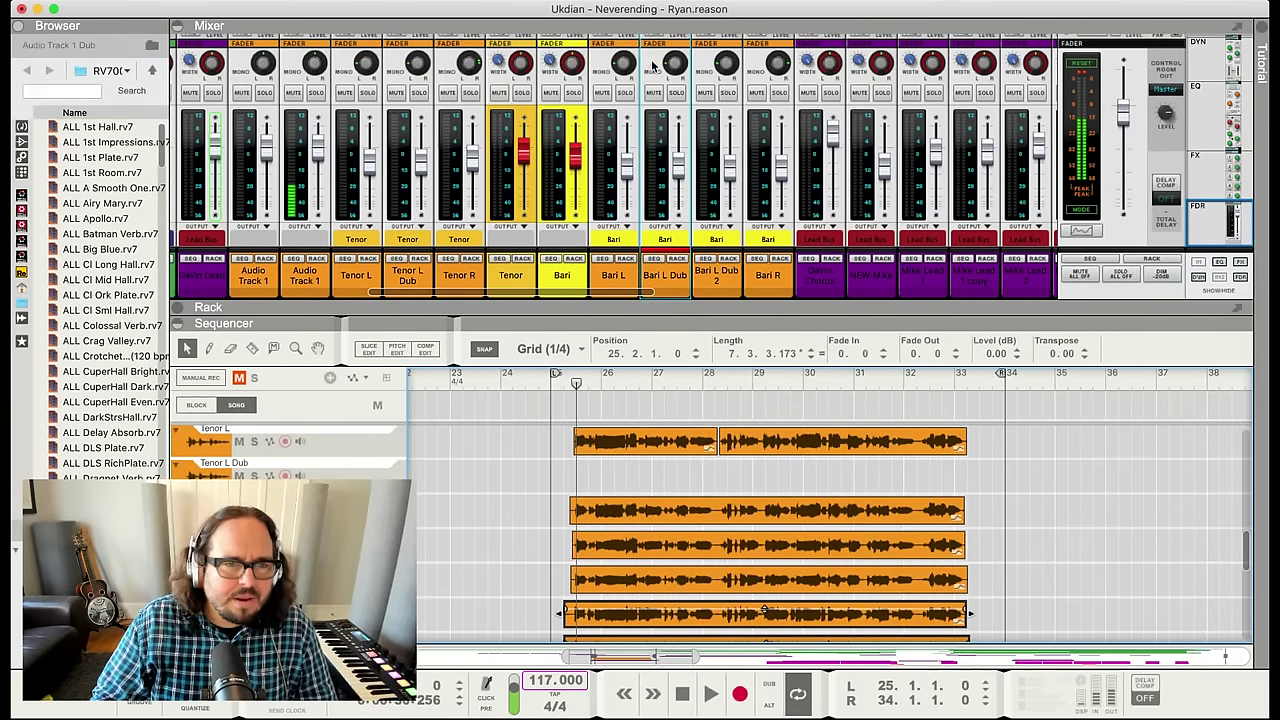
Solo the Bari L Dub and Bari R channels while playing from bar 25
{"action": "left_click", "coordinate": [675, 91]}
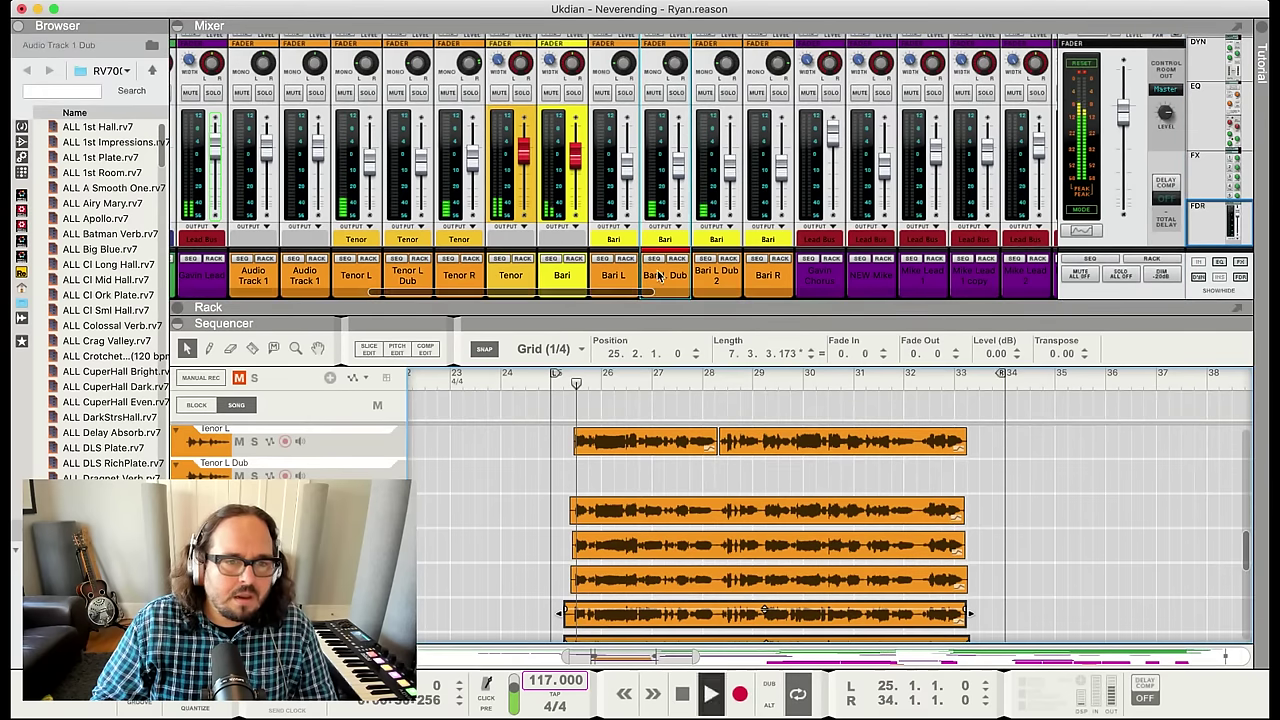
{"action": "key", "text": "space"}
{"action": "left_click", "coordinate": [676, 92]}
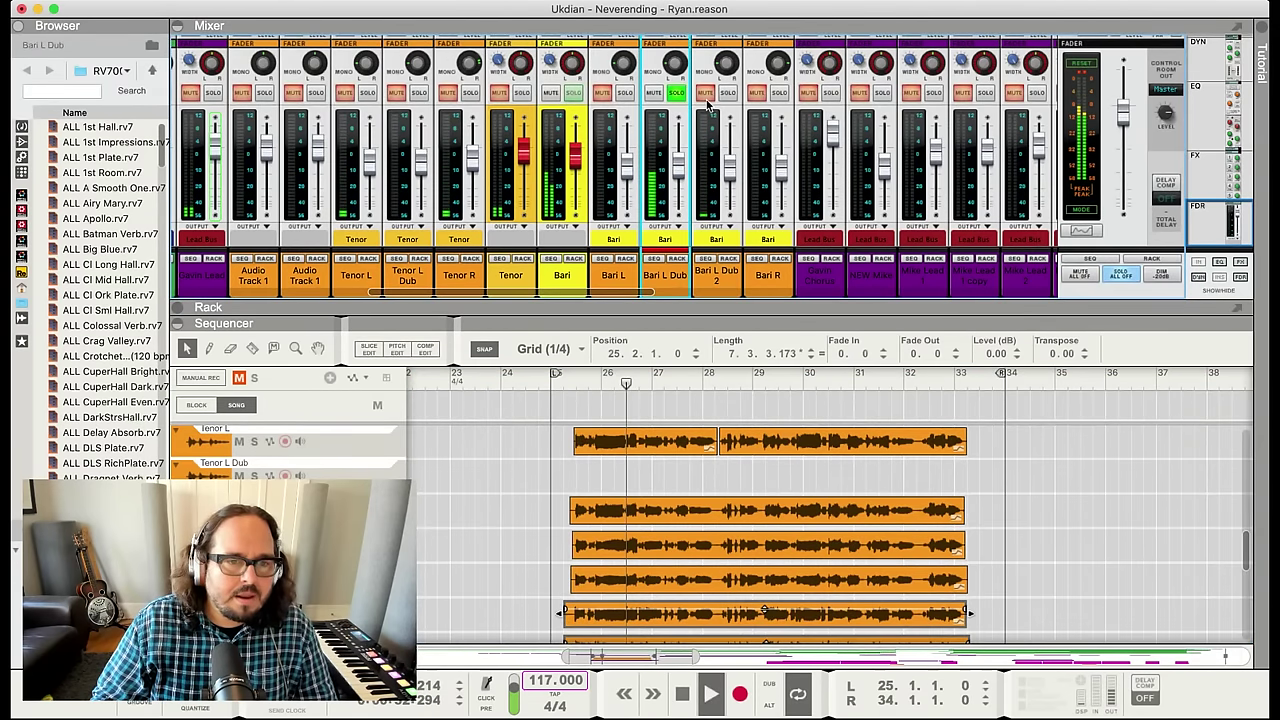
{"action": "left_click", "coordinate": [780, 92]}
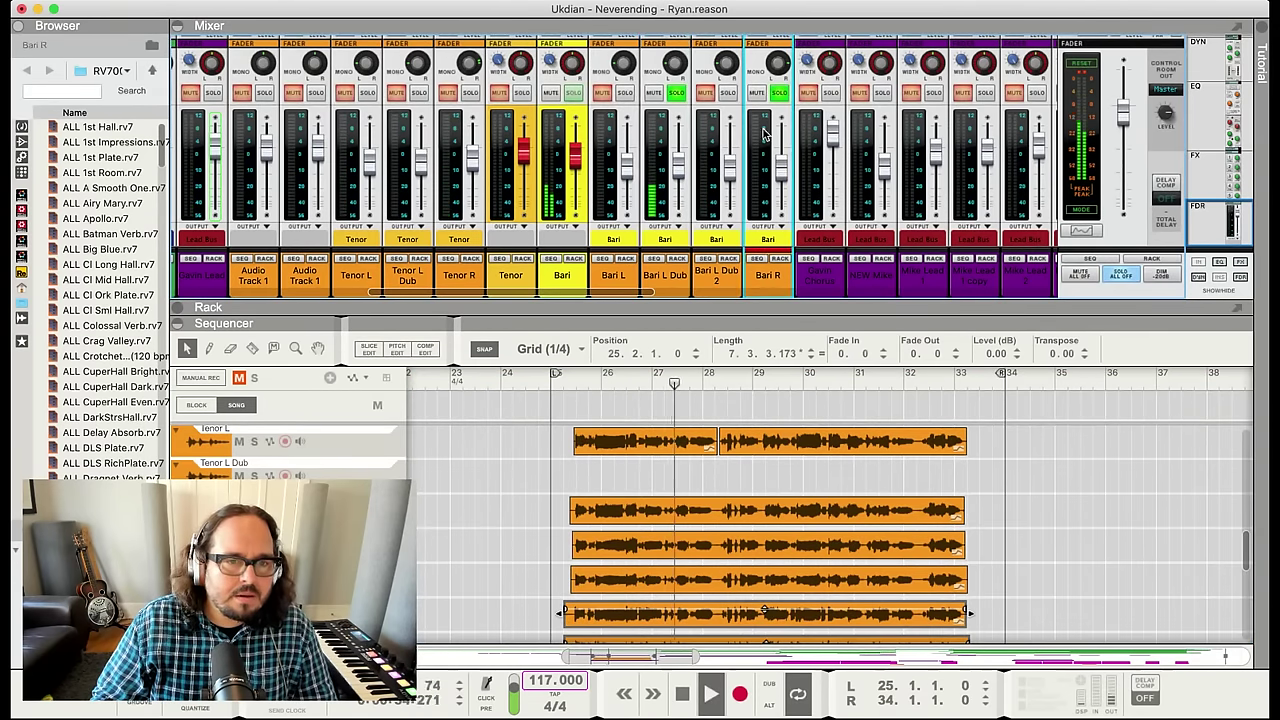
Clear all track mutes and swap the Bari R solo for Bari L Dub 2 to hear the two dub takes together
{"action": "key", "text": "space"}
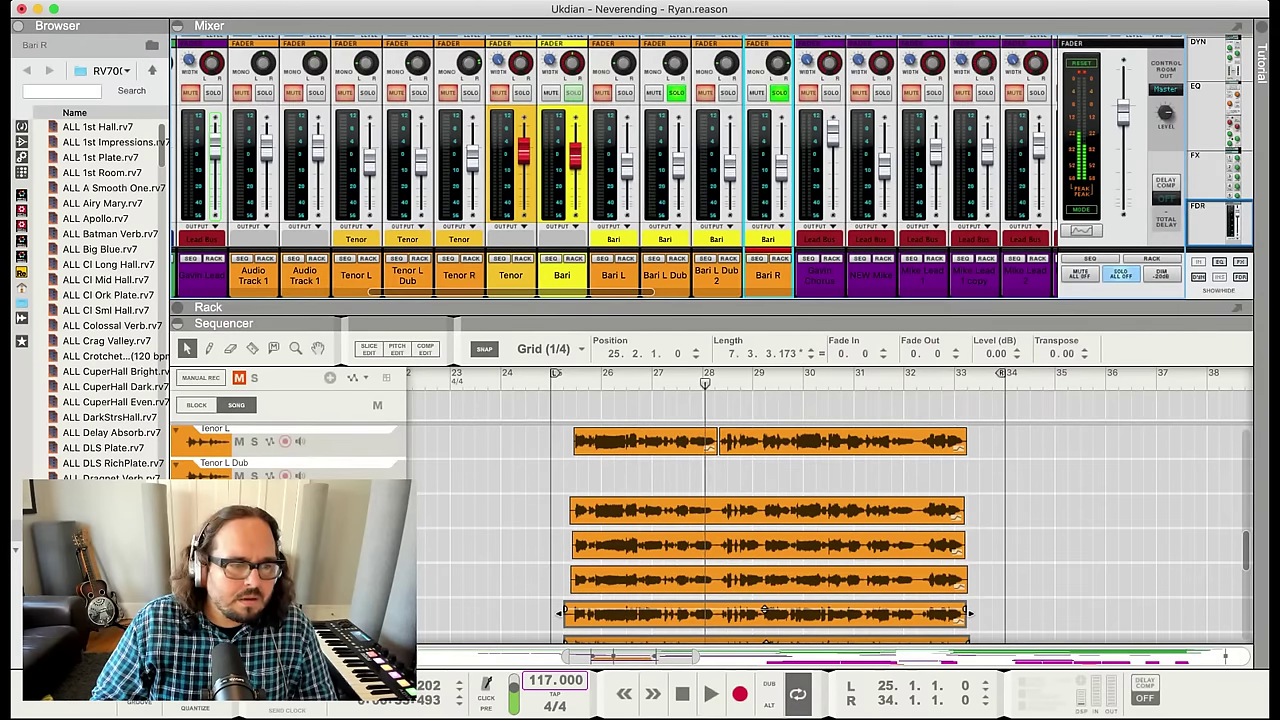
{"action": "key", "text": "Up"}
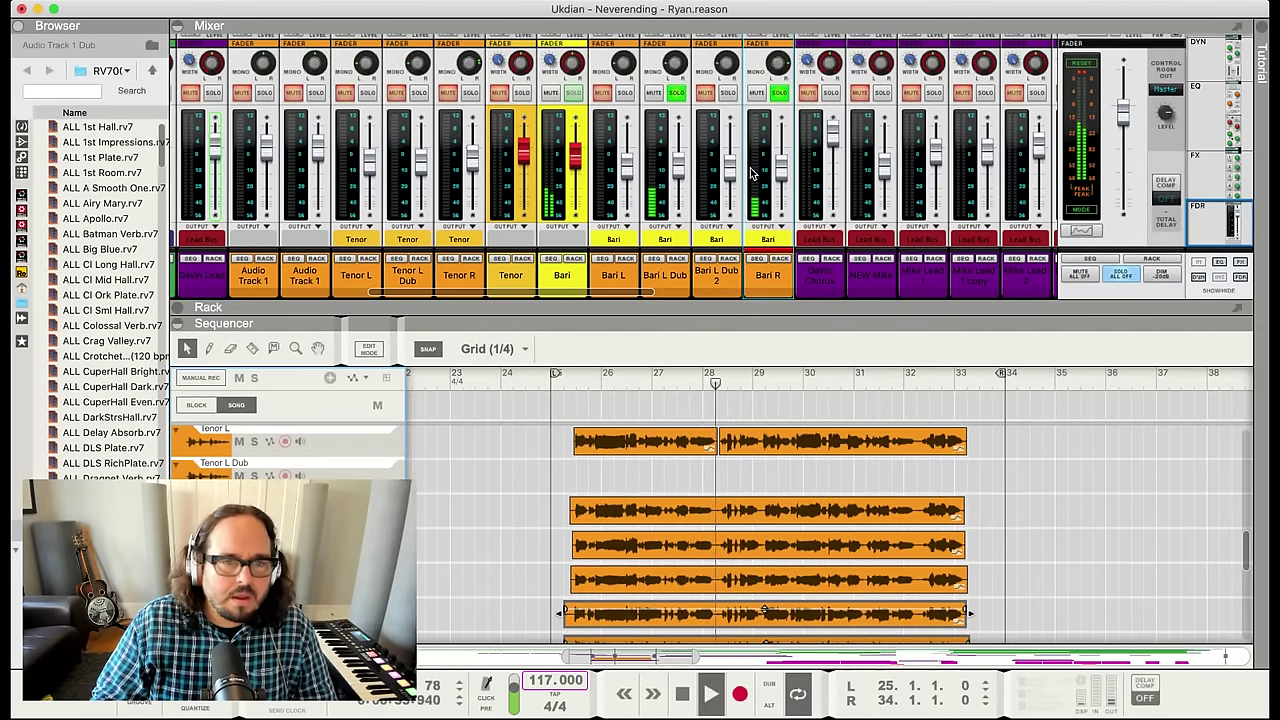
{"action": "left_click", "coordinate": [780, 92]}
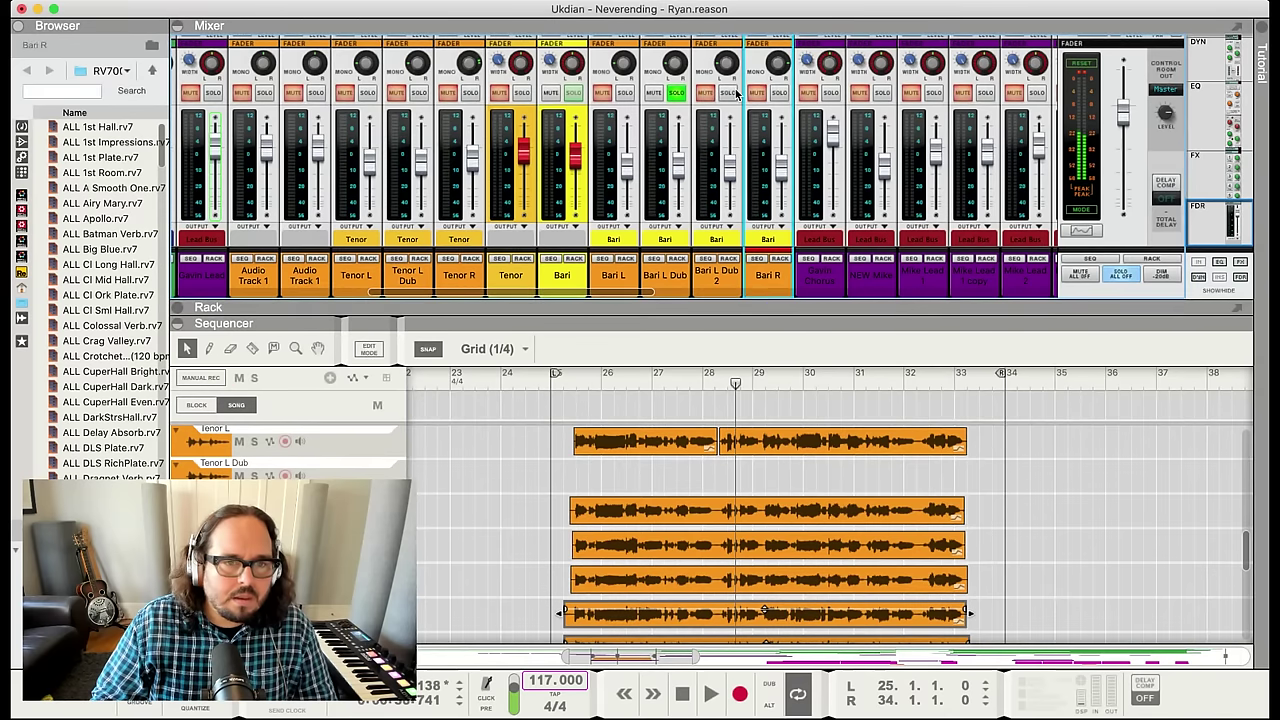
{"action": "left_click", "coordinate": [729, 92]}
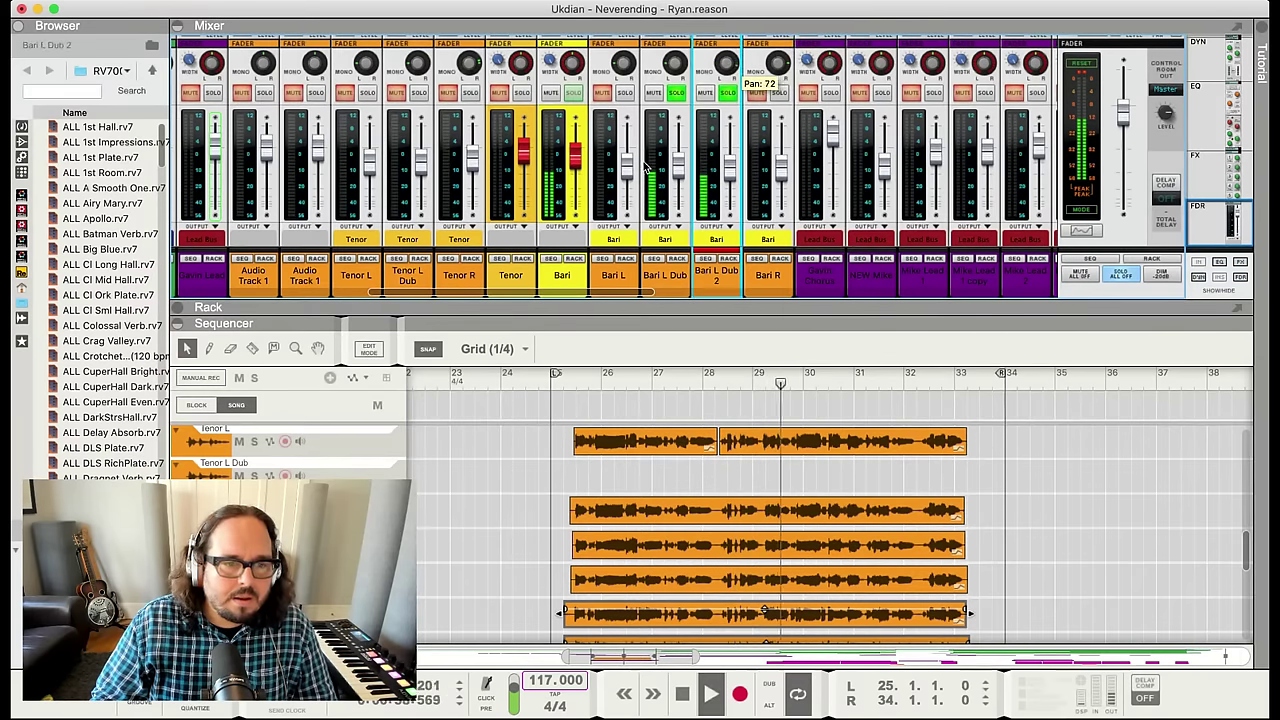
Switch the solos from the two Bari L dub channels to Bari L and Bari R for comparison
{"action": "left_click", "coordinate": [676, 92]}
{"action": "left_click", "coordinate": [727, 92]}
{"action": "left_click", "coordinate": [779, 92]}
{"action": "left_click", "coordinate": [624, 92]}
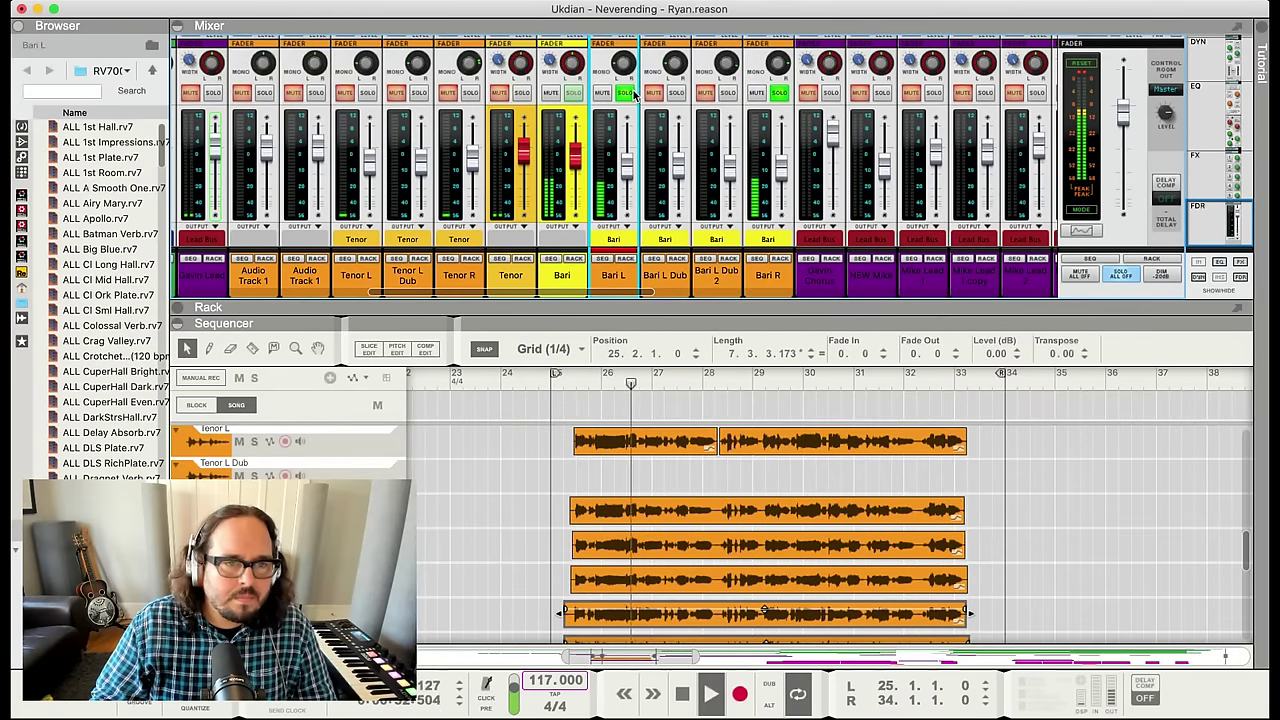
Clear the channel solos and play the full harmony stack with the lead from bar 25
{"action": "scroll", "coordinate": [764, 609], "scroll_direction": "up", "scroll_amount": 2}
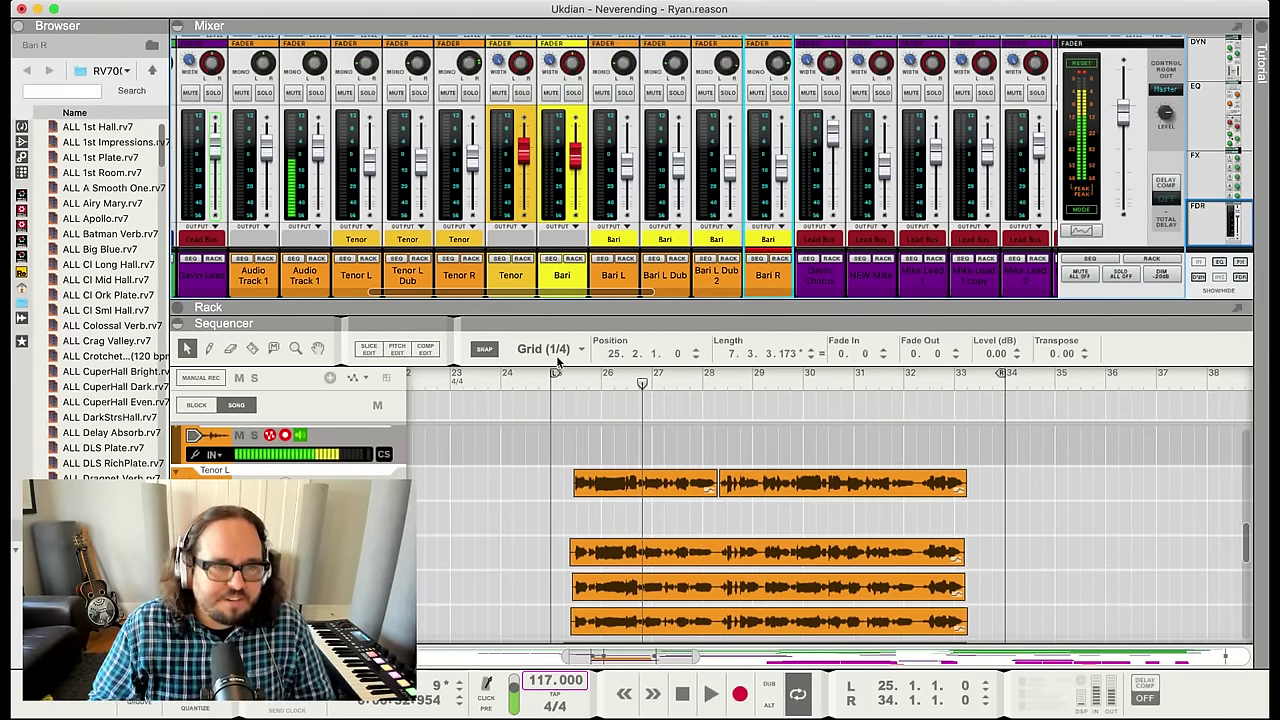
{"action": "left_click", "coordinate": [553, 380]}
{"action": "left_click", "coordinate": [710, 693]}
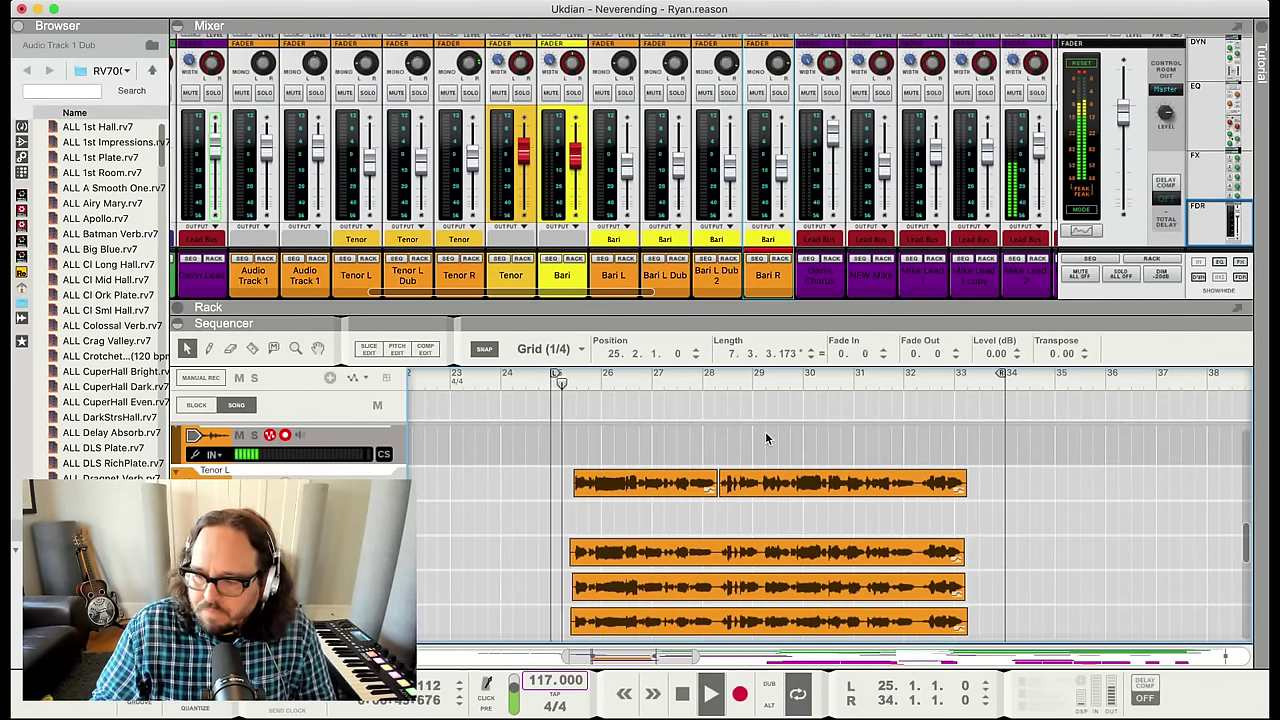
{"action": "scroll", "coordinate": [772, 445], "scroll_direction": "down", "scroll_amount": 2}
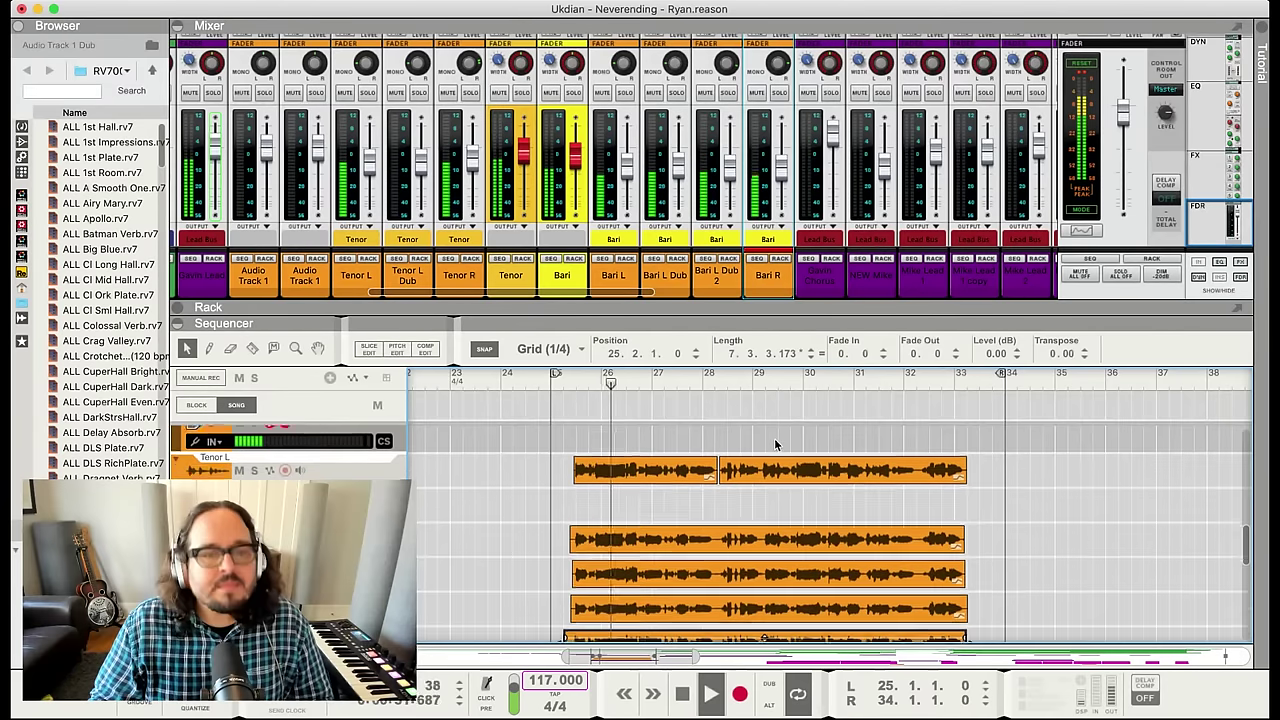